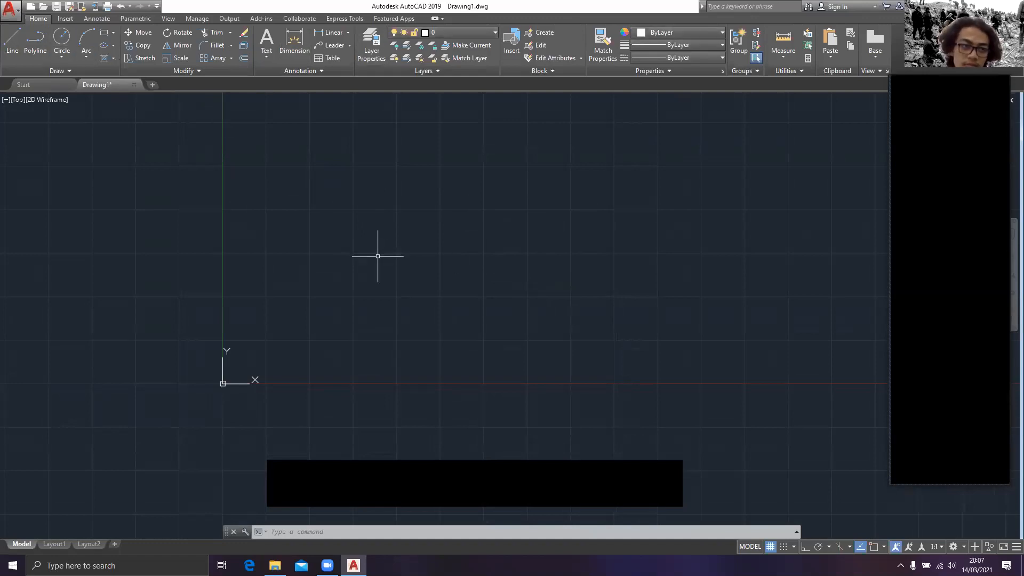
pyautogui.moveTo(377, 256); pyautogui.dragTo(318, 279, button='middle')
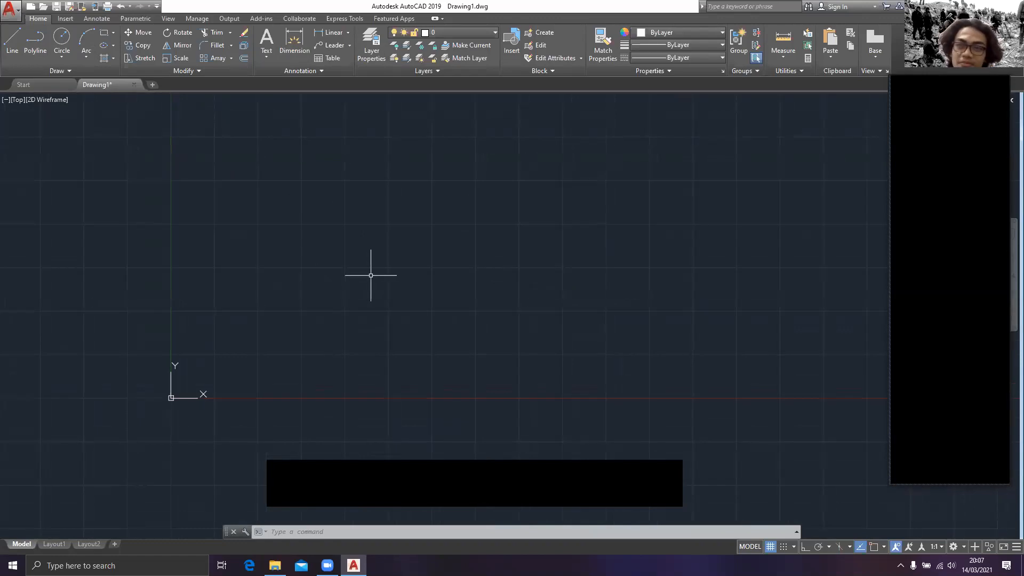
pyautogui.moveTo(370, 275); pyautogui.dragTo(359, 298, button='middle')
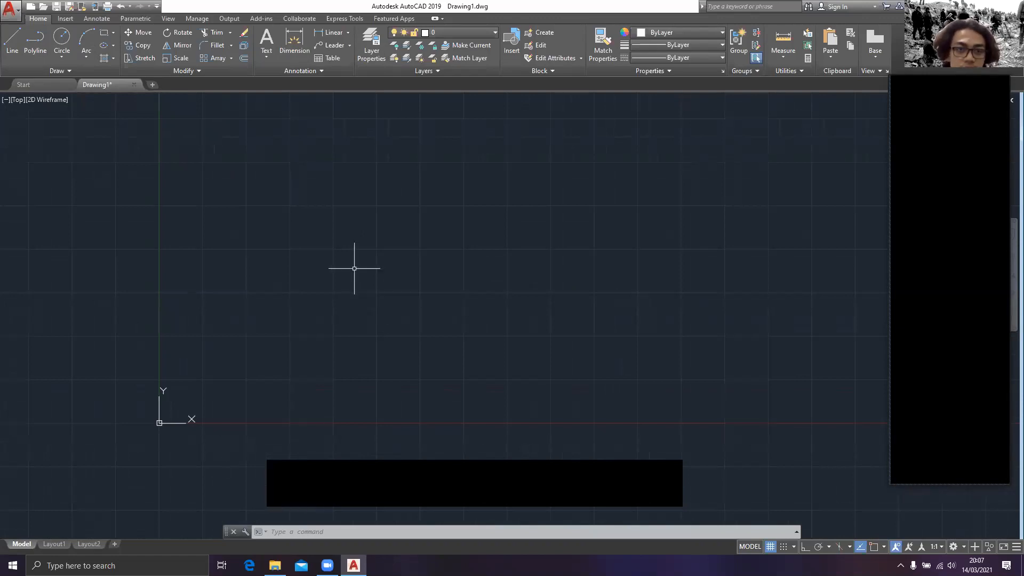
pyautogui.scroll(-1, 240, 271)
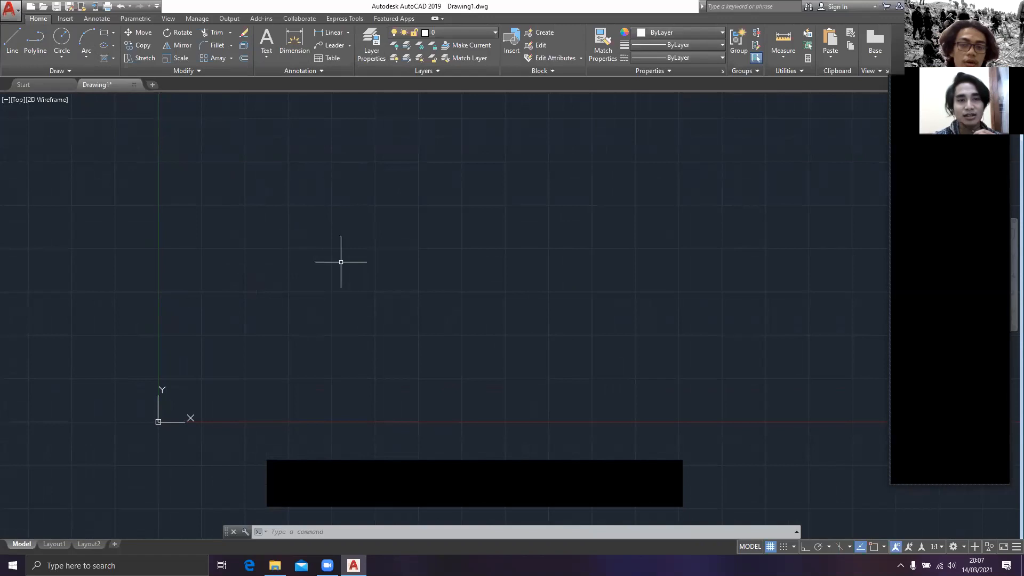
pyautogui.moveTo(336, 294)
pyautogui.mouseDown(button='middle')
pyautogui.moveTo(471, 261)
pyautogui.moveTo(478, 243)
pyautogui.moveTo(419, 302)
pyautogui.mouseUp(button='middle')
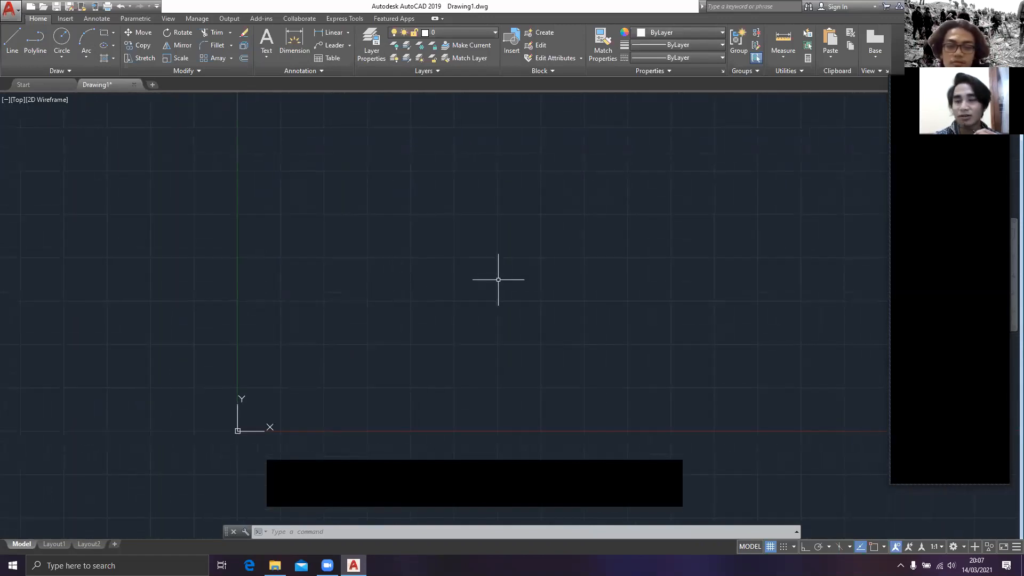
pyautogui.scroll(2, 498, 279)
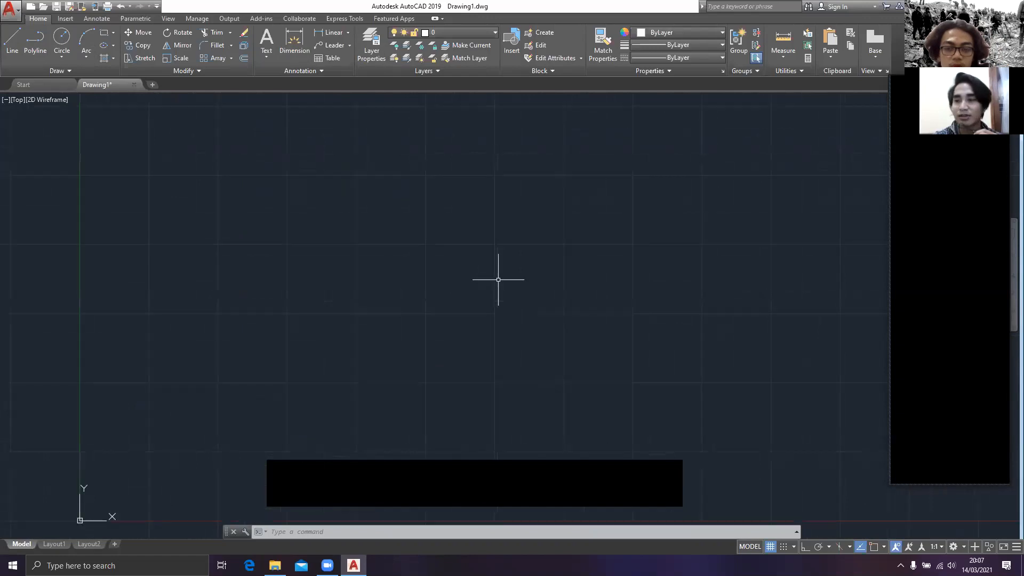
pyautogui.moveTo(499, 279)
pyautogui.mouseDown(button='middle')
pyautogui.moveTo(347, 293)
pyautogui.moveTo(519, 224)
pyautogui.moveTo(488, 276)
pyautogui.mouseUp(button='middle')
pyautogui.moveTo(369, 283)
pyautogui.mouseDown(button='middle')
pyautogui.moveTo(327, 291)
pyautogui.moveTo(400, 258)
pyautogui.moveTo(406, 288)
pyautogui.moveTo(375, 216)
pyautogui.mouseUp(button='middle')
pyautogui.moveTo(359, 257)
pyautogui.mouseDown(button='middle')
pyautogui.moveTo(311, 260)
pyautogui.moveTo(378, 286)
pyautogui.moveTo(329, 265)
pyautogui.moveTo(328, 278)
pyautogui.mouseUp(button='middle')
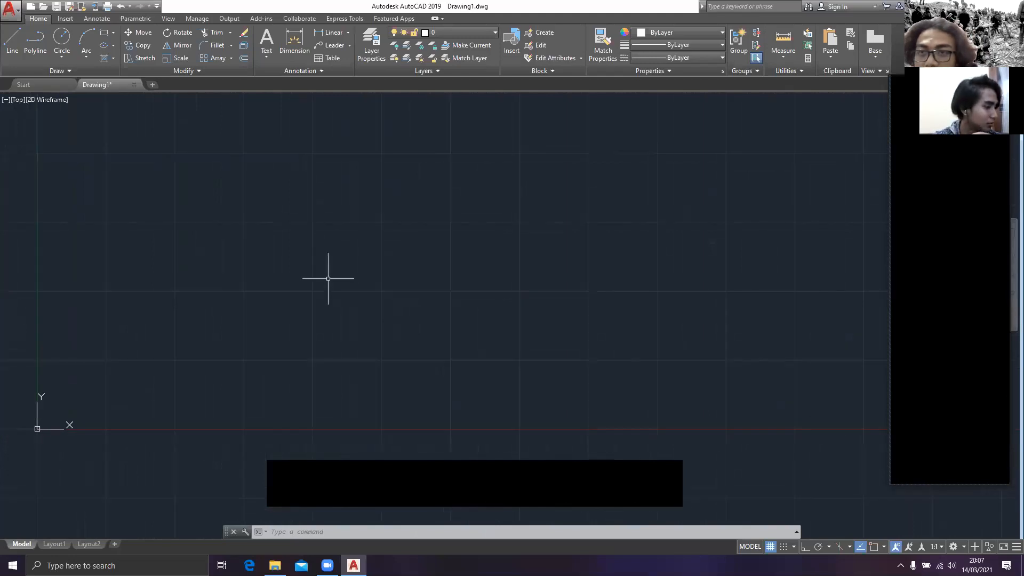
pyautogui.moveTo(327, 286)
pyautogui.mouseDown(button='middle')
pyautogui.moveTo(341, 304)
pyautogui.moveTo(339, 295)
pyautogui.moveTo(411, 281)
pyautogui.moveTo(426, 307)
pyautogui.moveTo(454, 304)
pyautogui.mouseUp(button='middle')
pyautogui.moveTo(527, 317)
pyautogui.mouseDown(button='middle')
pyautogui.moveTo(473, 275)
pyautogui.moveTo(428, 293)
pyautogui.mouseUp(button='middle')
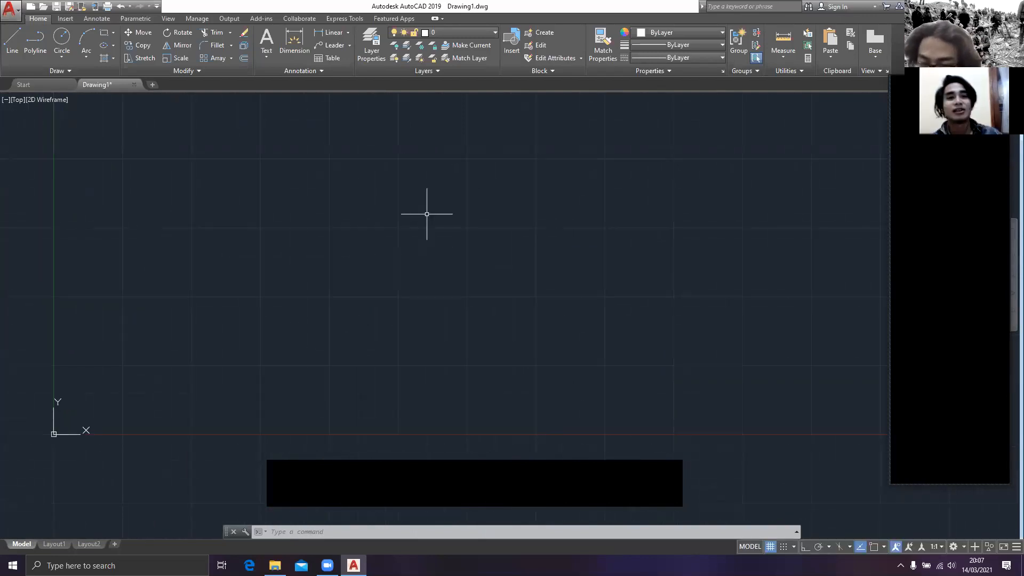
# Step: Try window and crossing selections across the empty drawing area, cancelling each one
pyautogui.click(203, 196)
pyautogui.press('Escape')
pyautogui.click(240, 200)
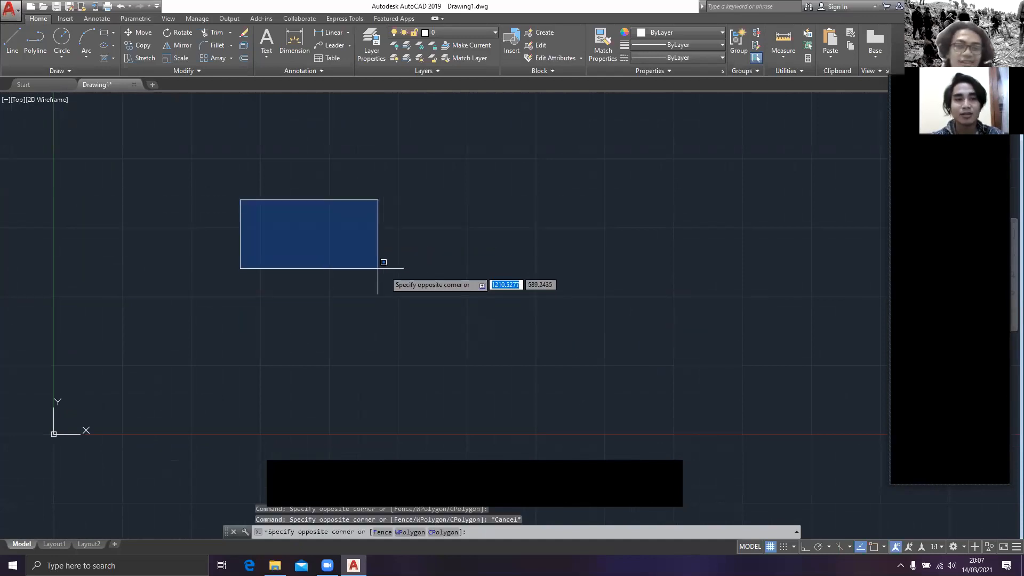
pyautogui.press('Escape')
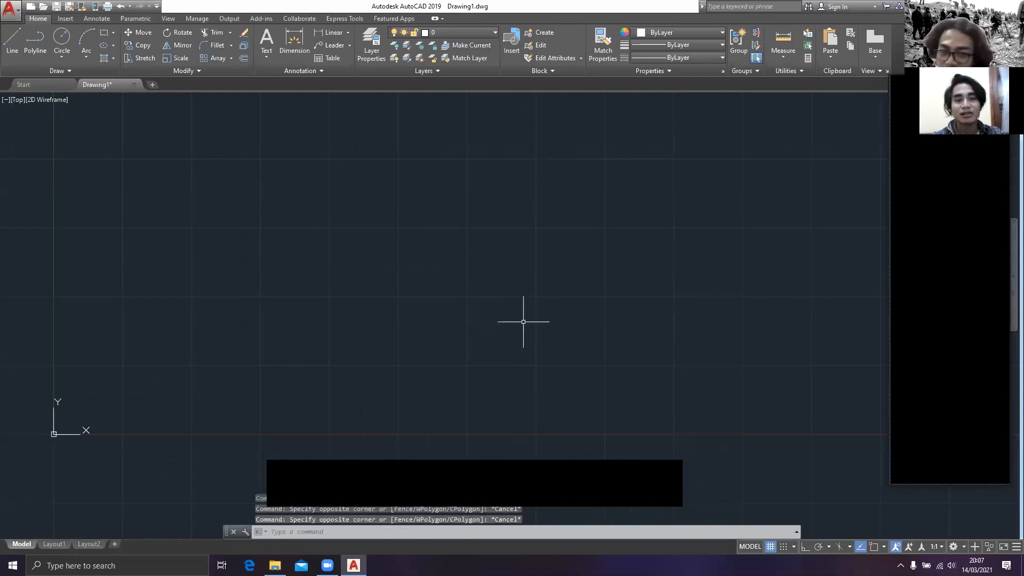
pyautogui.click(548, 336)
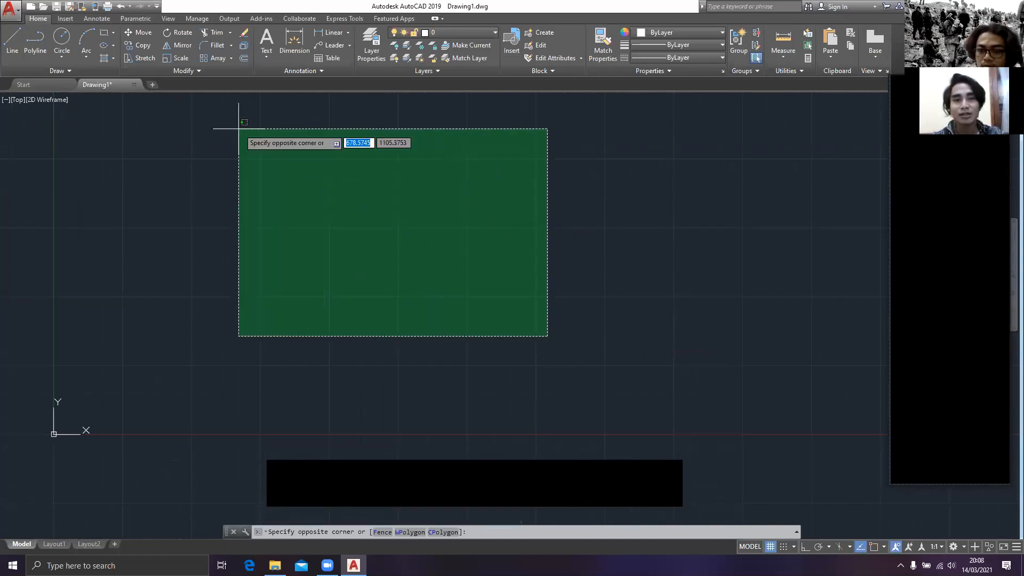
pyautogui.press('Escape')
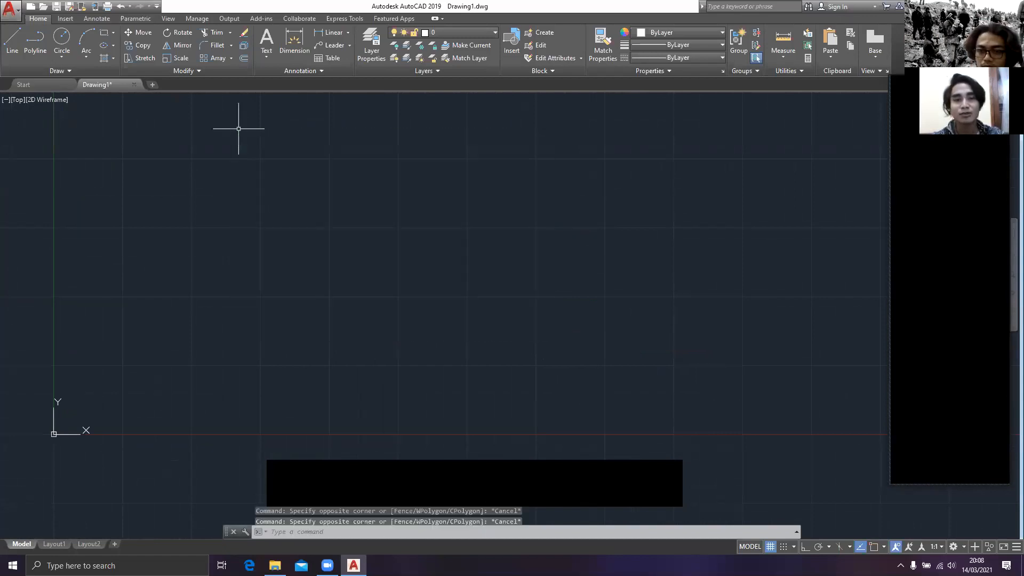
pyautogui.click(247, 180)
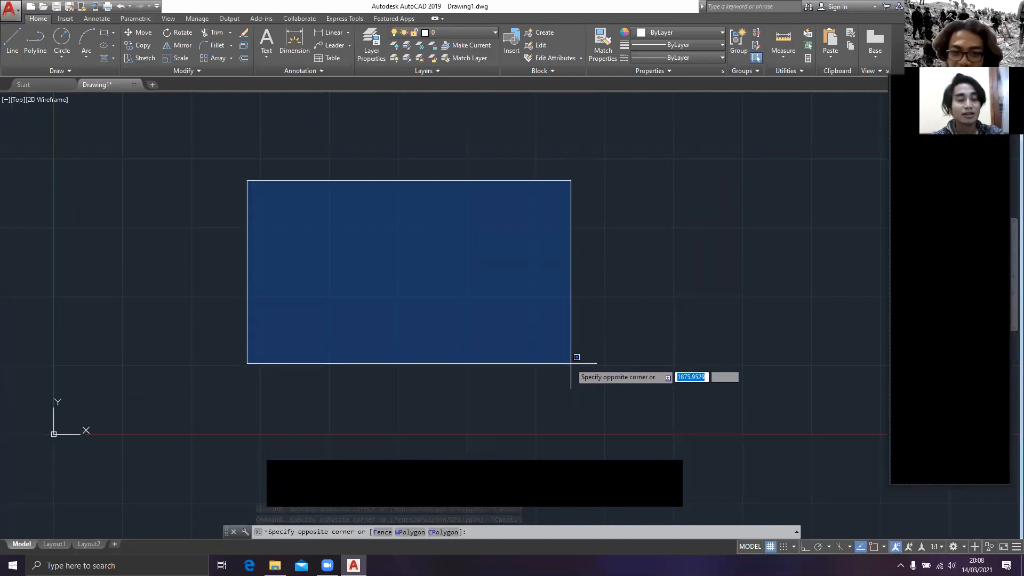
pyautogui.press('Escape')
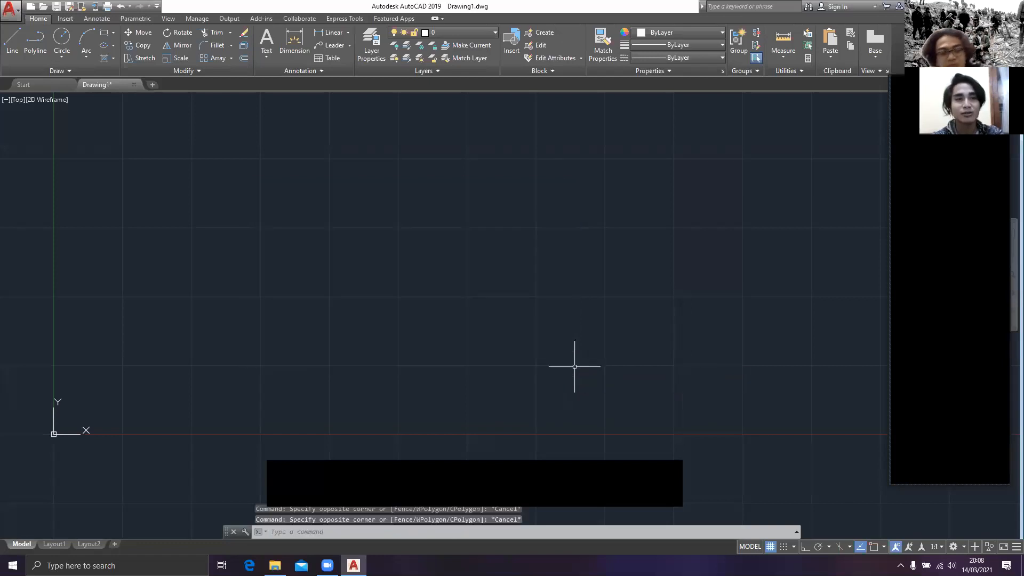
pyautogui.moveTo(238, 171)
pyautogui.mouseDown(button='middle')
pyautogui.moveTo(373, 258)
pyautogui.moveTo(357, 190)
pyautogui.moveTo(282, 127)
pyautogui.mouseUp(button='middle')
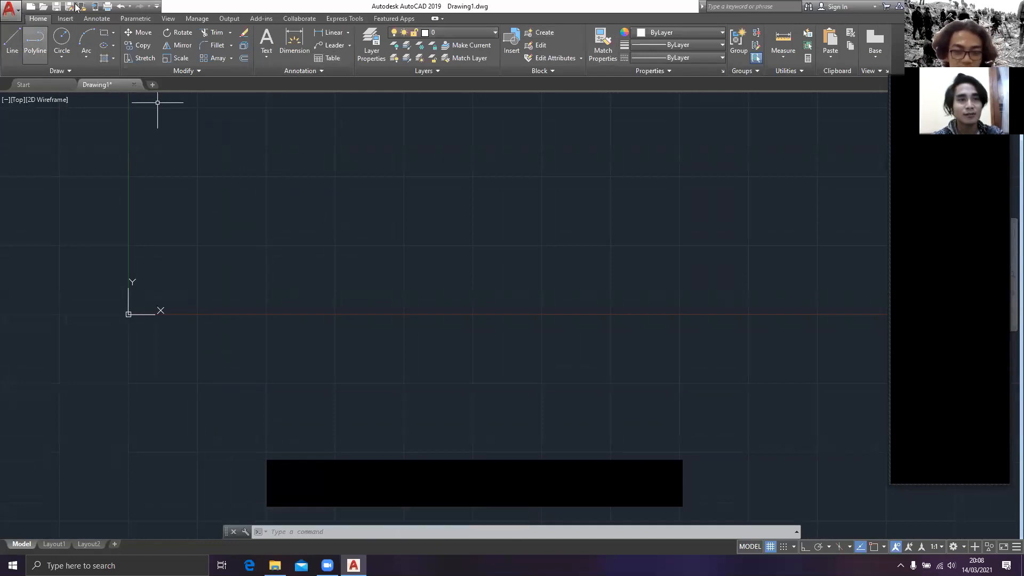
pyautogui.click(63, 55)
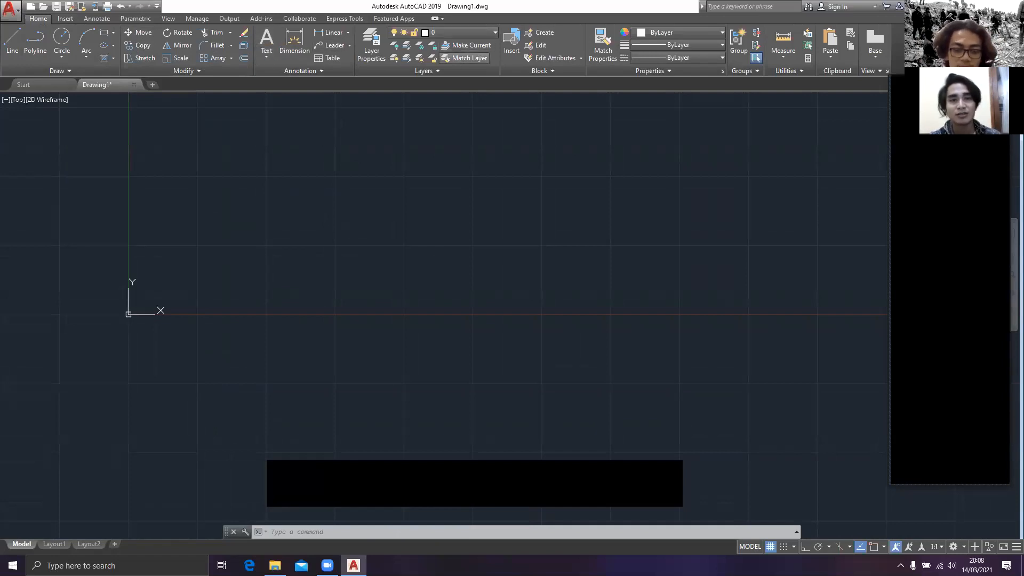
pyautogui.moveTo(419, 164); pyautogui.dragTo(392, 224, button='middle')
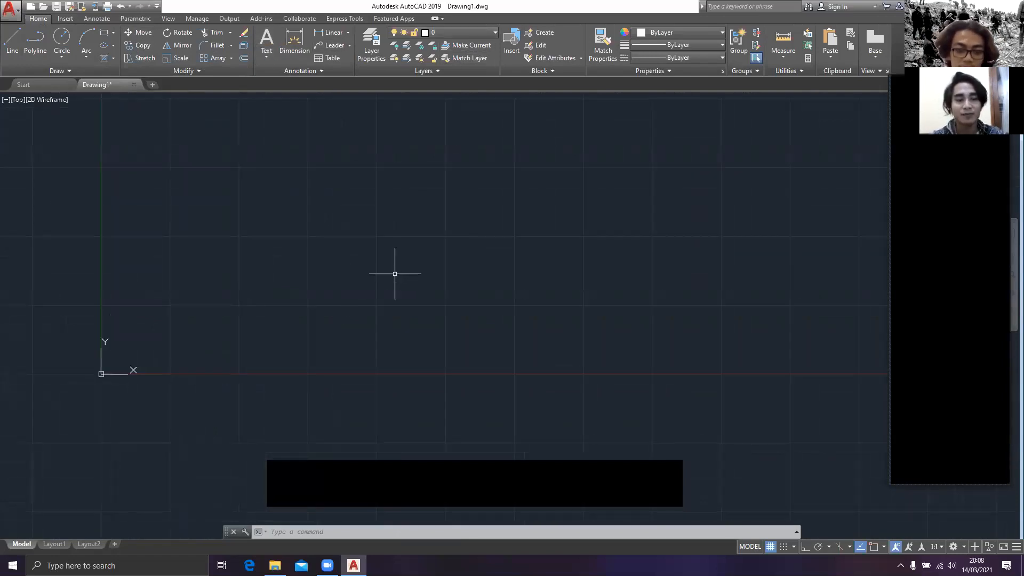
pyautogui.press('Escape')
pyautogui.moveTo(347, 272); pyautogui.dragTo(366, 313, button='middle')
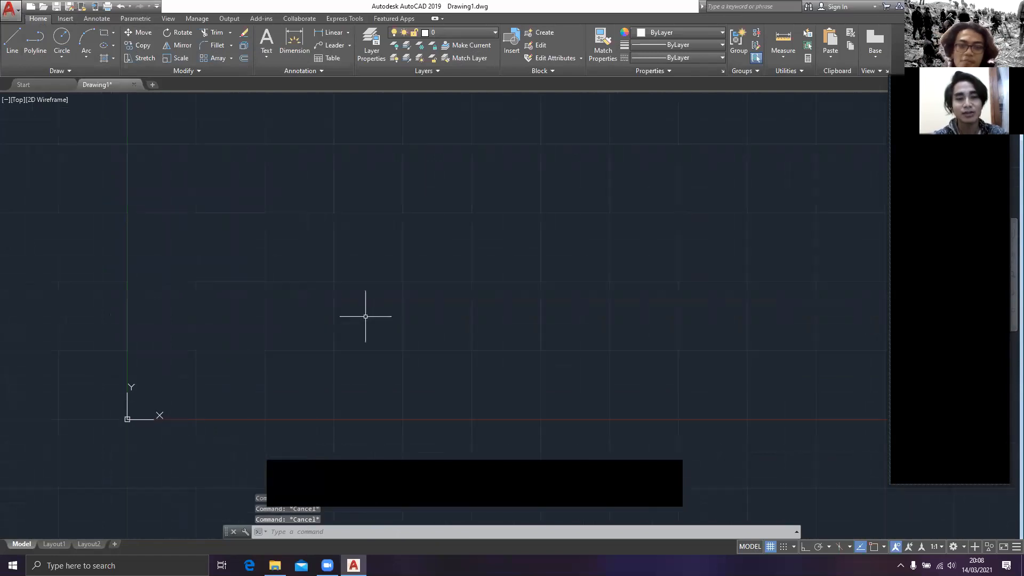
# Step: Open the drawing units settings with the UNITS command and dismiss them
pyautogui.write('u')
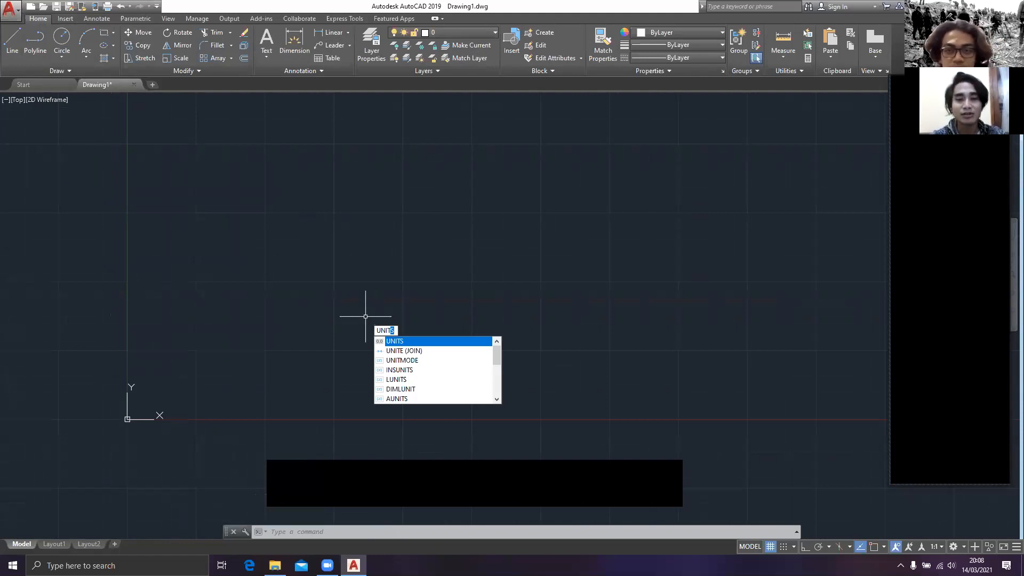
pyautogui.press('Return')
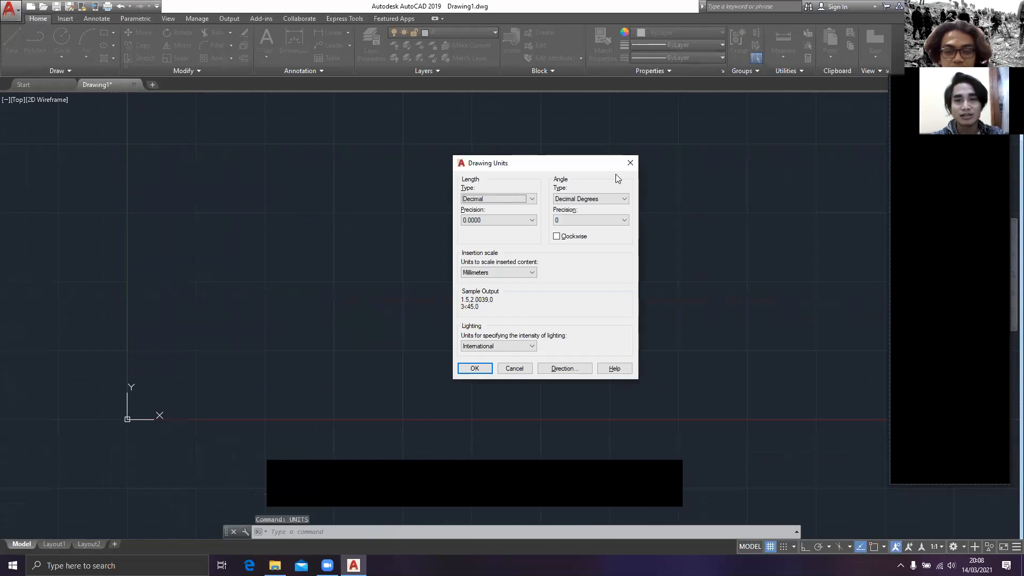
pyautogui.click(630, 163)
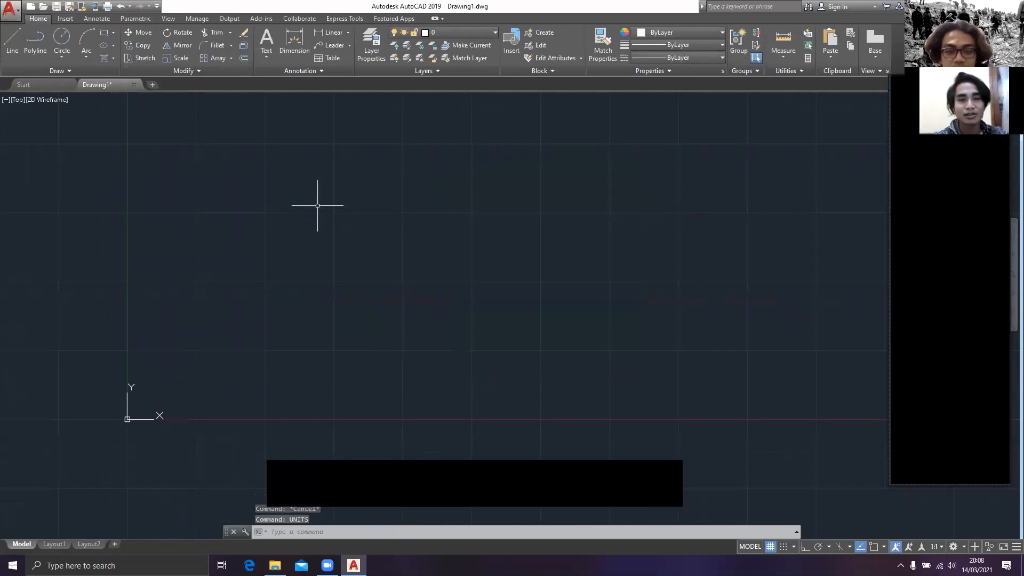
# Step: Configure the drawing units to decimal length with 0.00 precision and Centimeters as the insertion scale
pyautogui.write('unit')
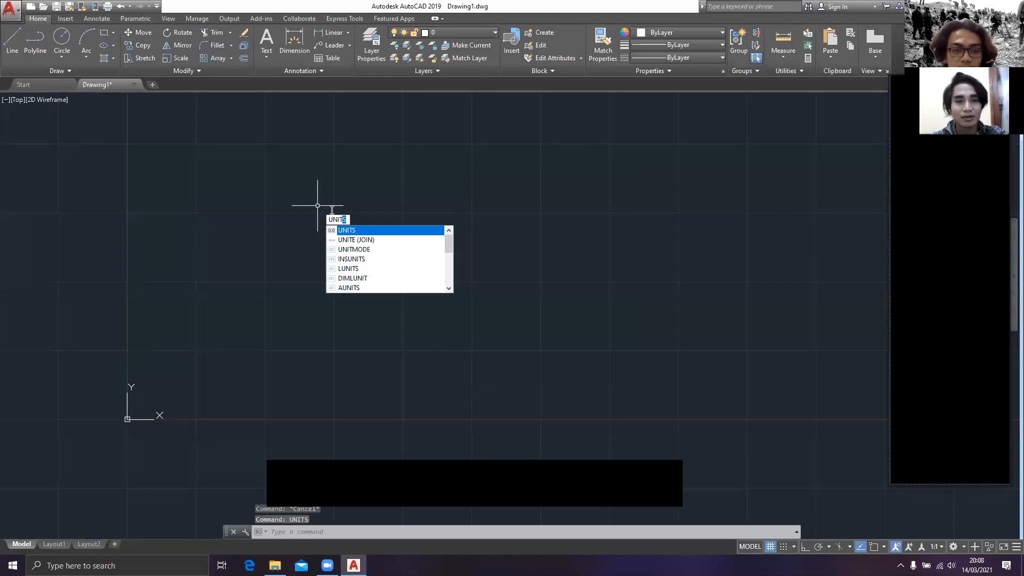
pyautogui.press('Return')
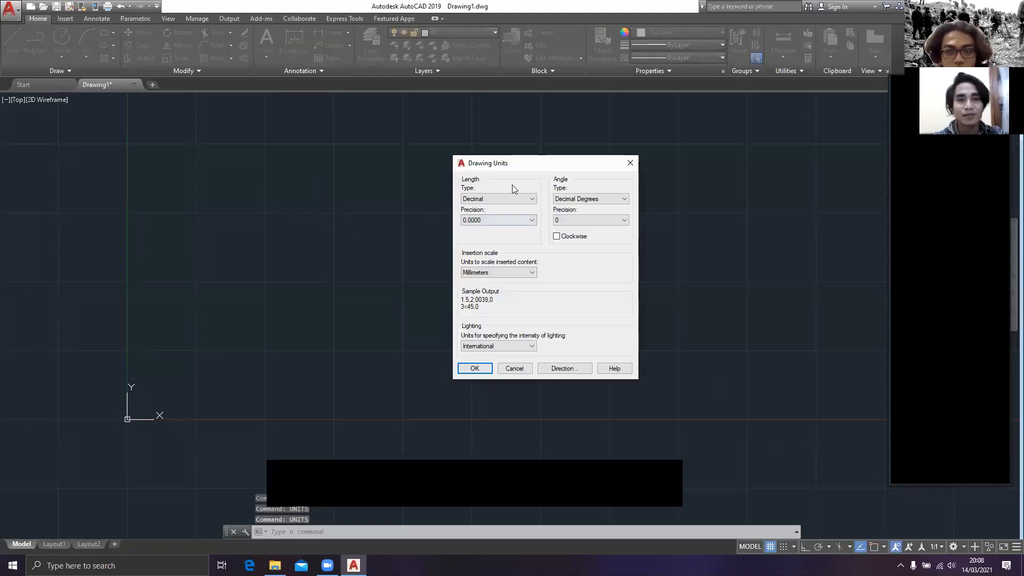
pyautogui.moveTo(500, 169)
pyautogui.mouseDown()
pyautogui.moveTo(437, 145)
pyautogui.moveTo(437, 154)
pyautogui.mouseUp()
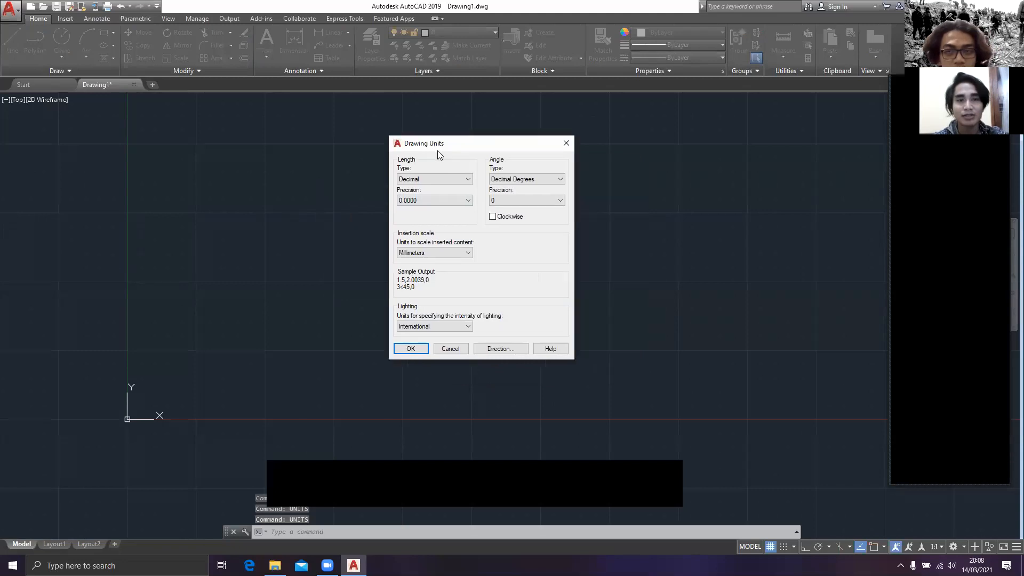
pyautogui.click(451, 186)
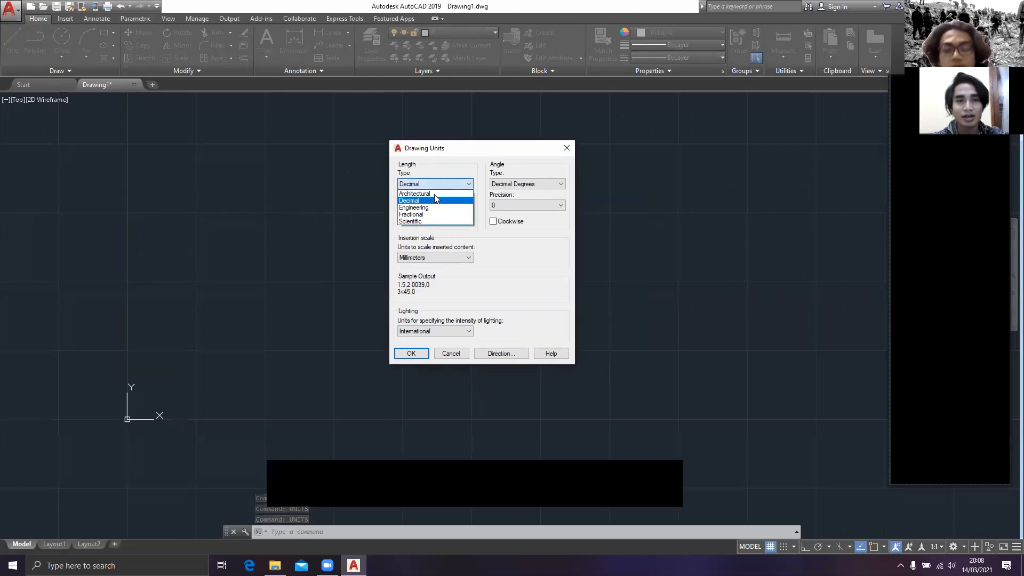
pyautogui.click(454, 187)
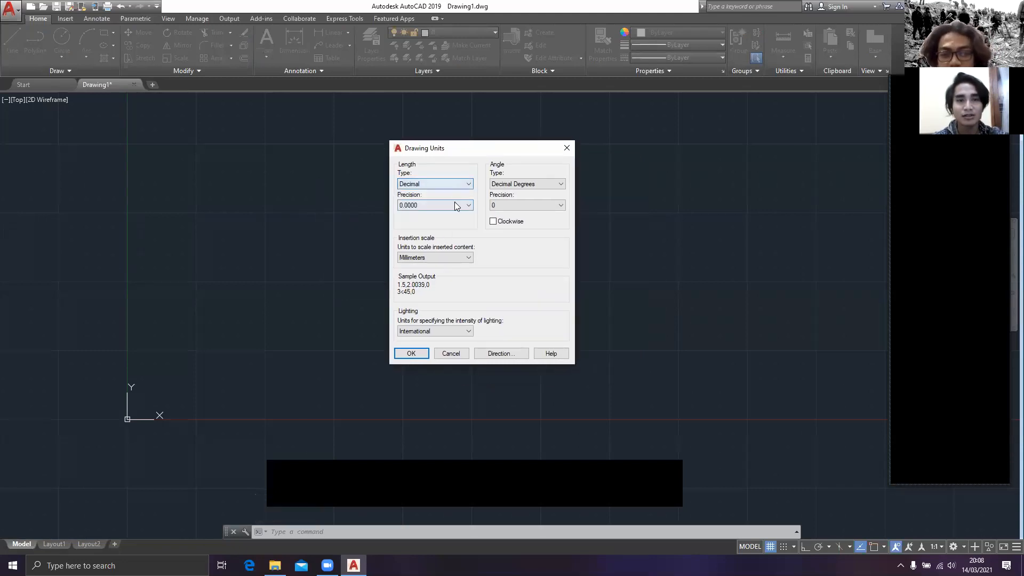
pyautogui.click(455, 205)
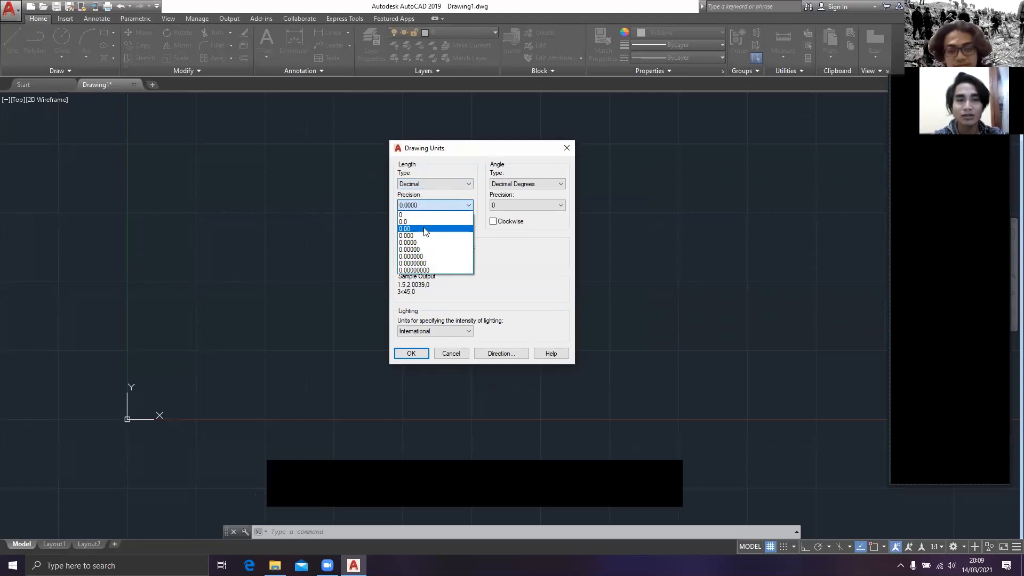
pyautogui.click(425, 229)
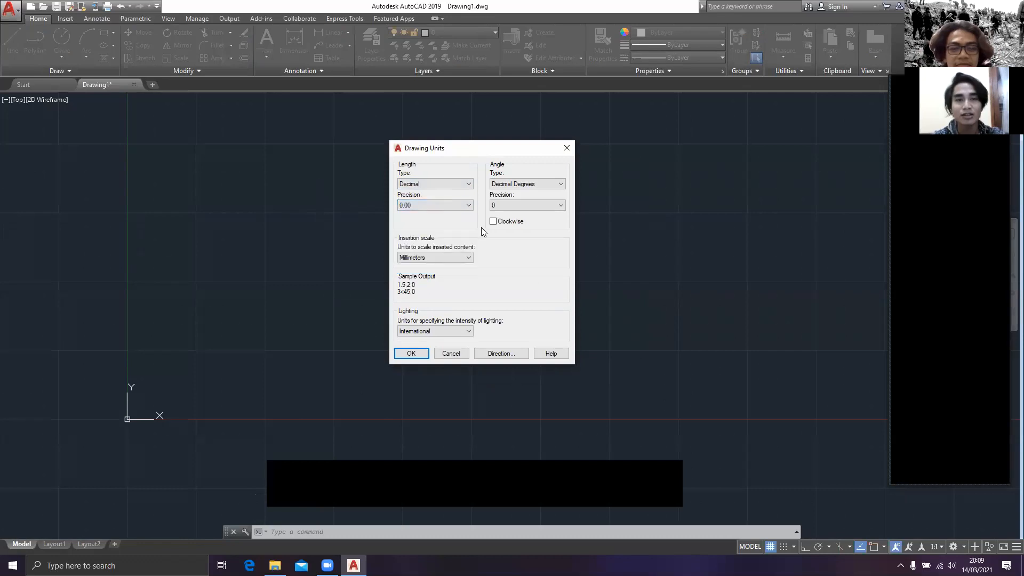
pyautogui.click(447, 260)
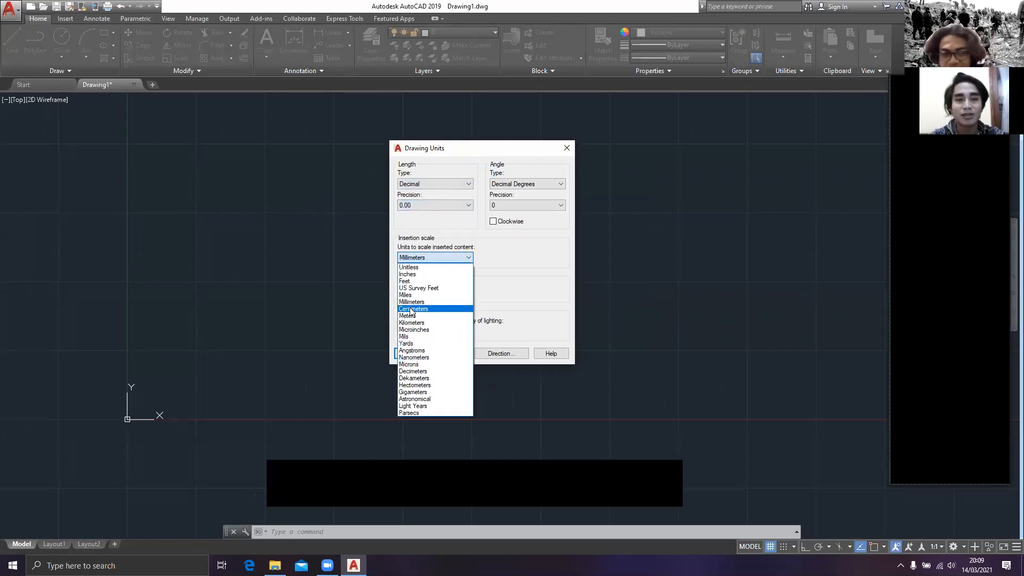
pyautogui.click(427, 309)
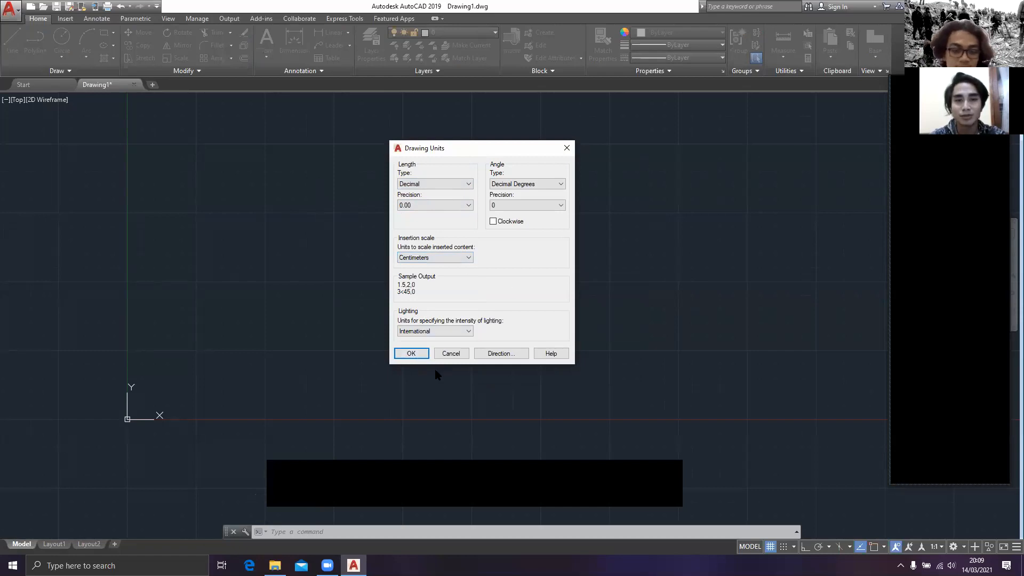
pyautogui.click(411, 359)
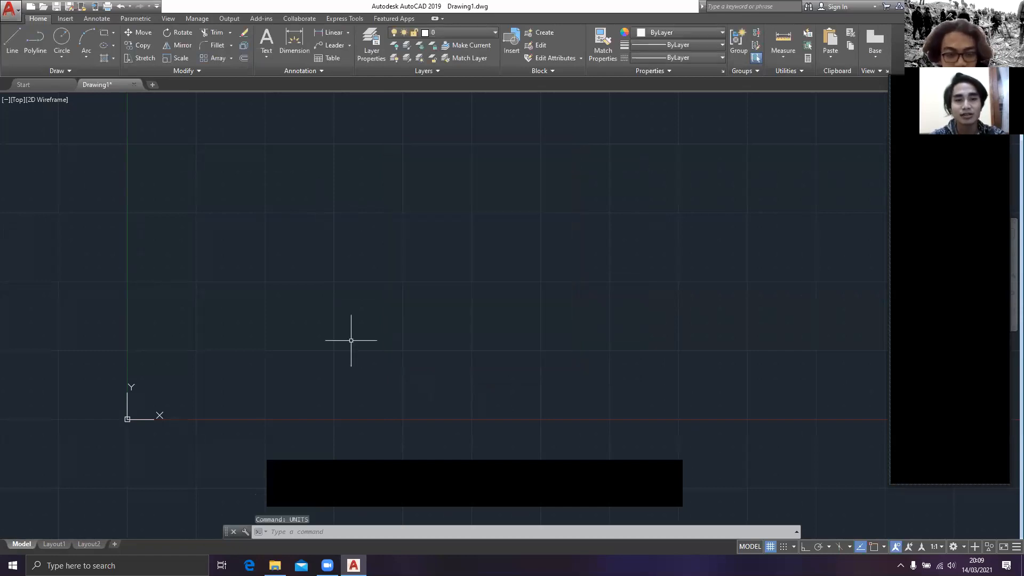
pyautogui.moveTo(310, 329)
pyautogui.mouseDown(button='middle')
pyautogui.moveTo(411, 334)
pyautogui.moveTo(358, 318)
pyautogui.mouseUp(button='middle')
pyautogui.press('Escape')
pyautogui.press('Escape')
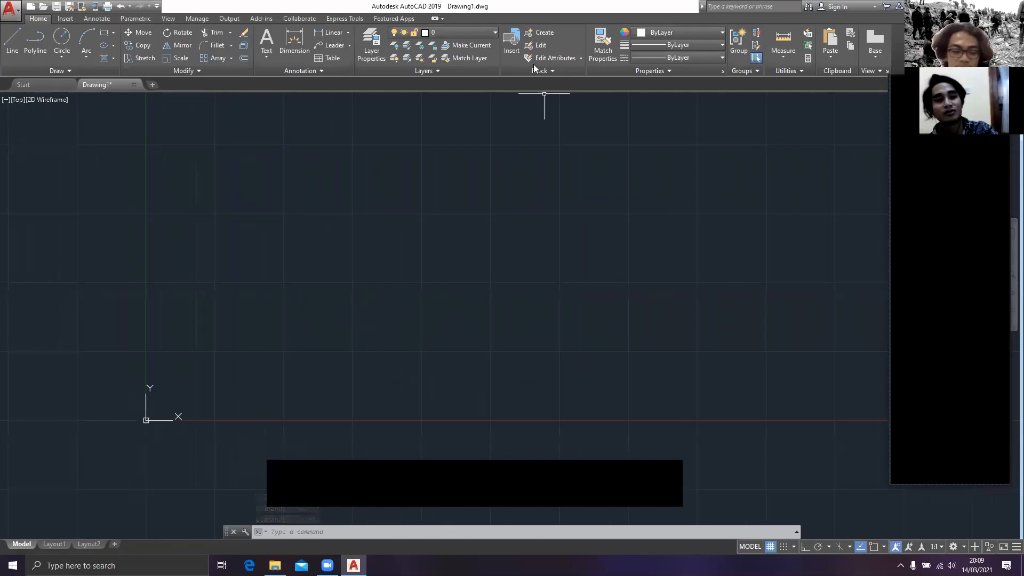
pyautogui.moveTo(265, 298); pyautogui.dragTo(293, 254, button='middle')
pyautogui.moveTo(314, 298)
pyautogui.mouseDown(button='middle')
pyautogui.moveTo(320, 311)
pyautogui.moveTo(295, 334)
pyautogui.mouseUp(button='middle')
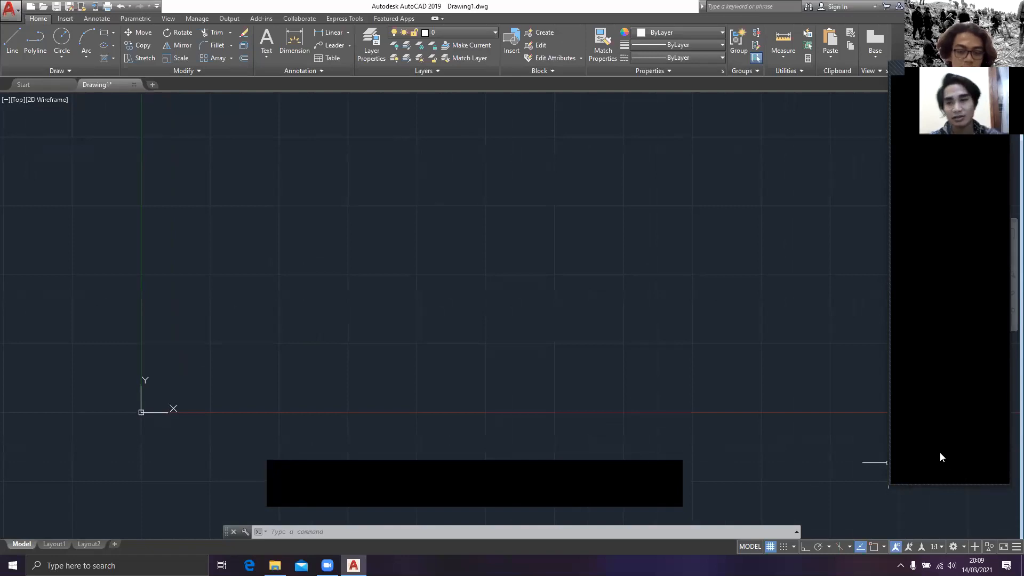
pyautogui.moveTo(533, 300); pyautogui.dragTo(532, 304, button='middle')
pyautogui.press('Escape')
pyautogui.press('Escape')
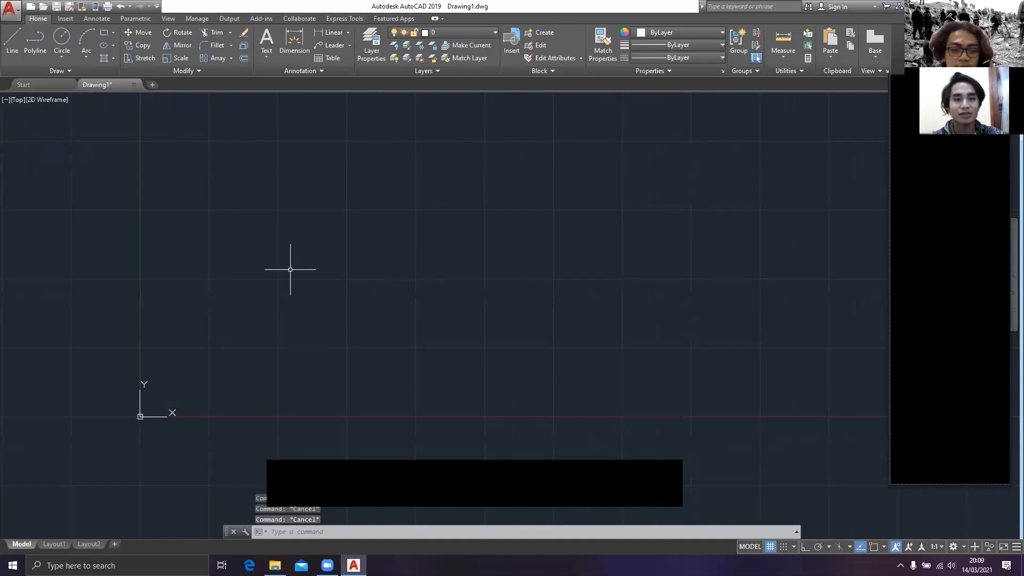
pyautogui.moveTo(291, 272)
pyautogui.mouseDown(button='middle')
pyautogui.moveTo(305, 280)
pyautogui.moveTo(335, 267)
pyautogui.mouseUp(button='middle')
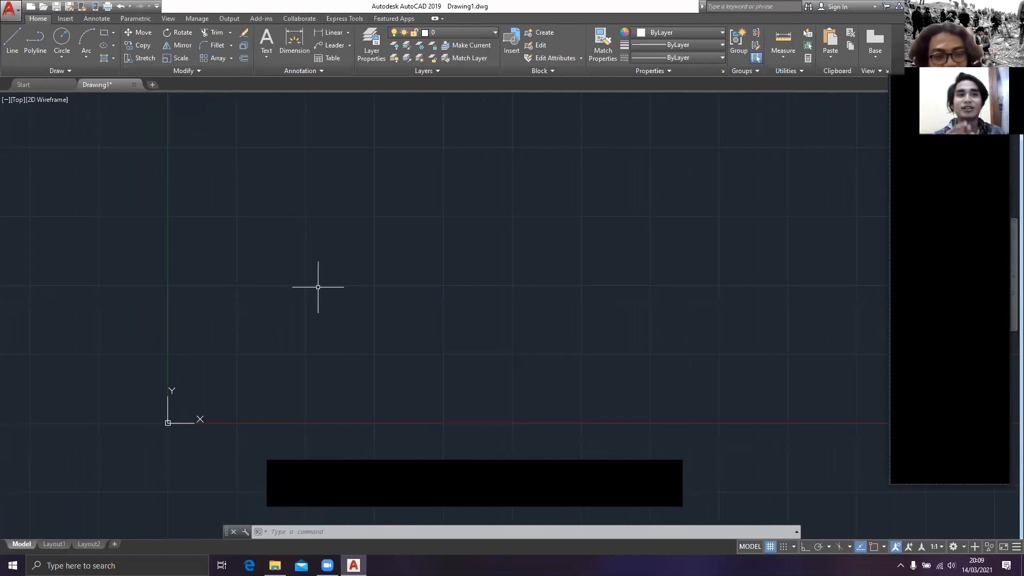
pyautogui.moveTo(348, 231); pyautogui.dragTo(337, 242, button='middle')
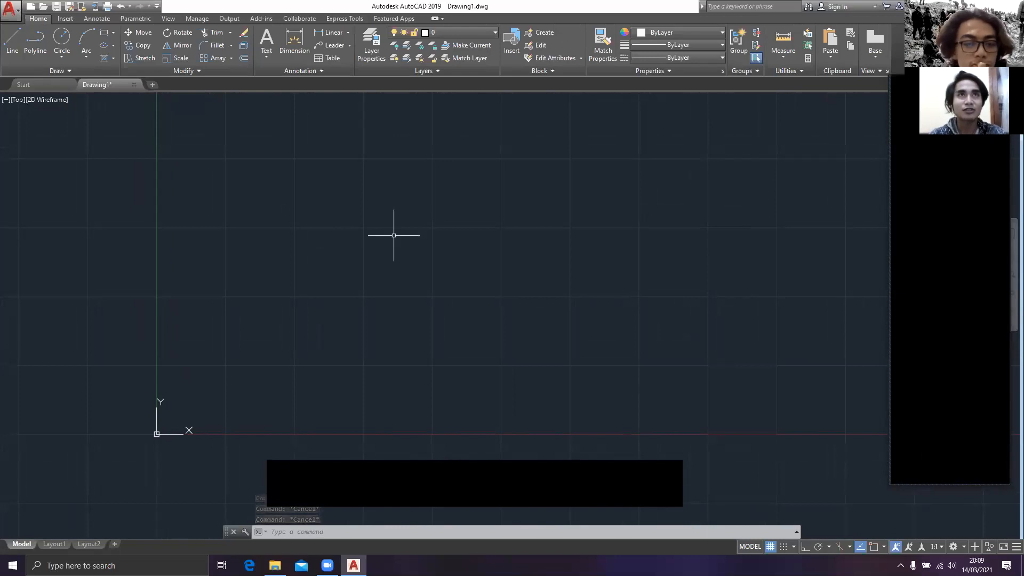
pyautogui.write('OS')
pyautogui.press('BackSpace')
pyautogui.press('BackSpace')
pyautogui.press('Escape')
pyautogui.write('OS')
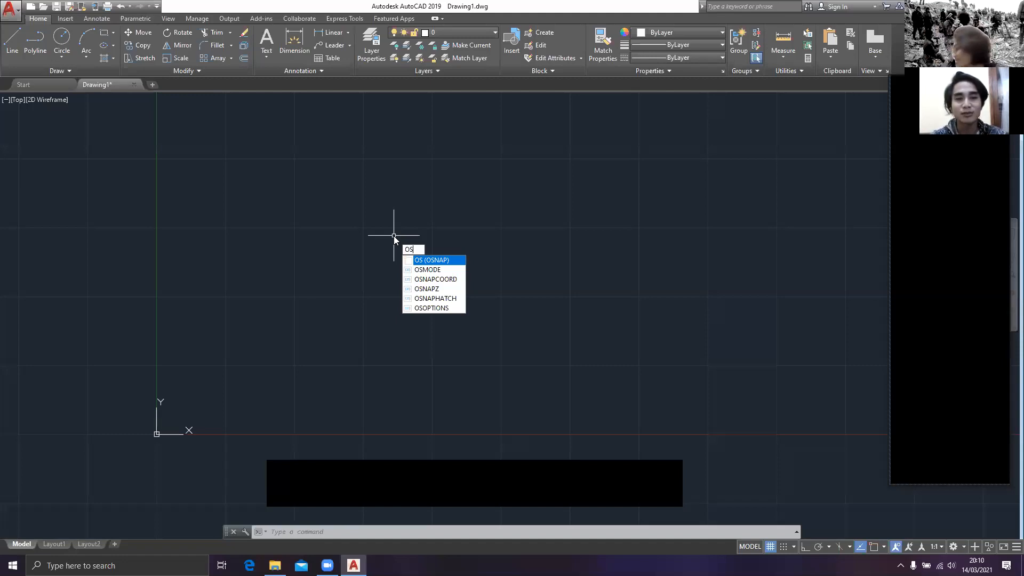
pyautogui.press('Escape')
pyautogui.press('Escape')
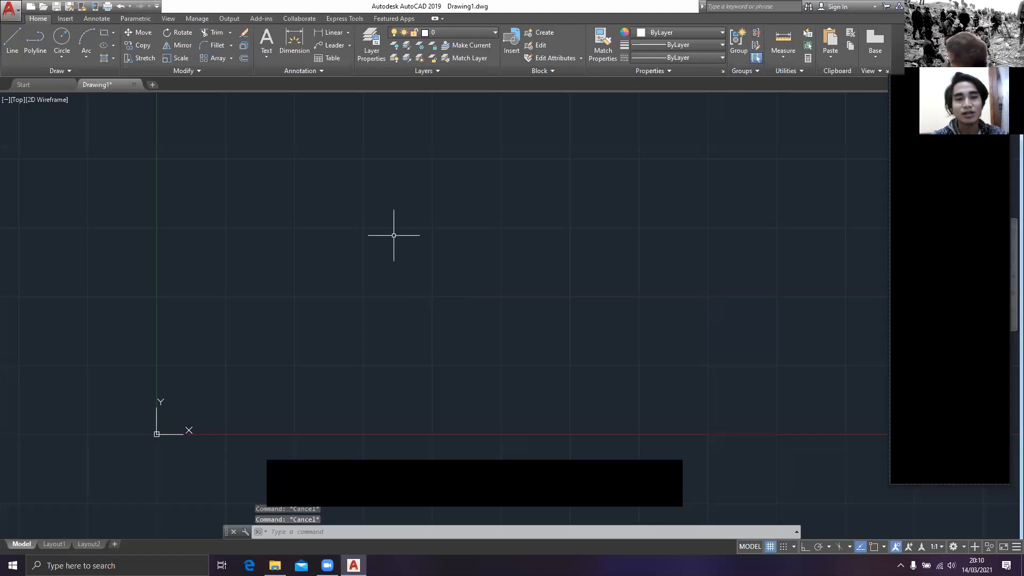
# Step: Review the object snap modes in the drafting settings using the OSNAP command and close the dialog
pyautogui.write('OS')
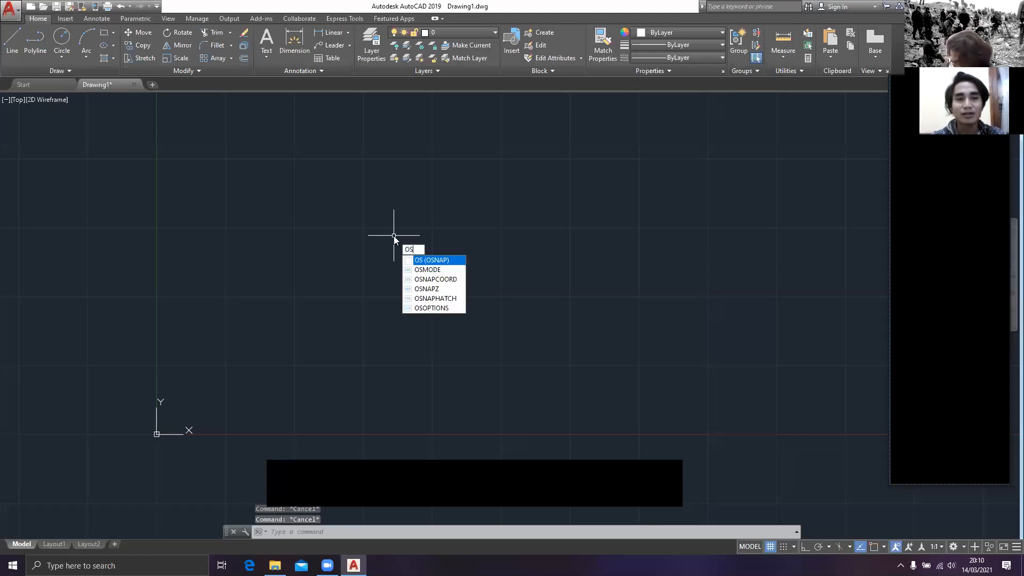
pyautogui.click(430, 260)
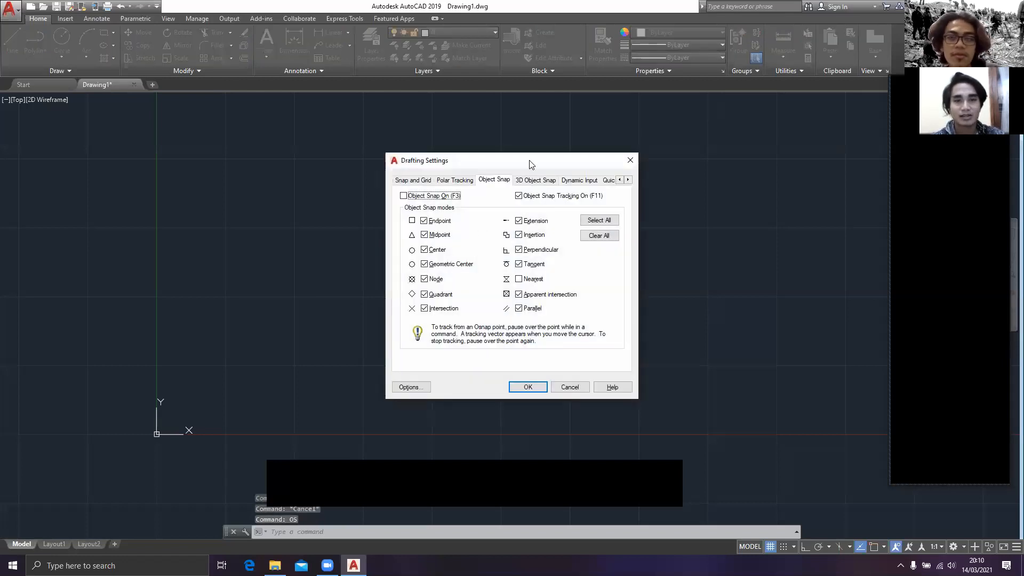
pyautogui.moveTo(532, 164); pyautogui.dragTo(437, 144)
pyautogui.moveTo(353, 142); pyautogui.dragTo(442, 157)
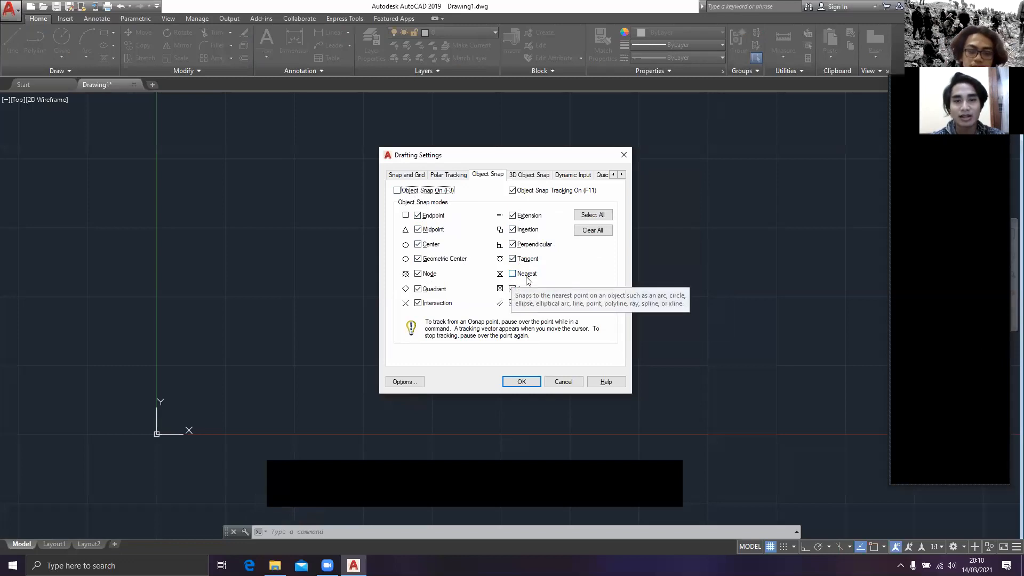
pyautogui.click(512, 379)
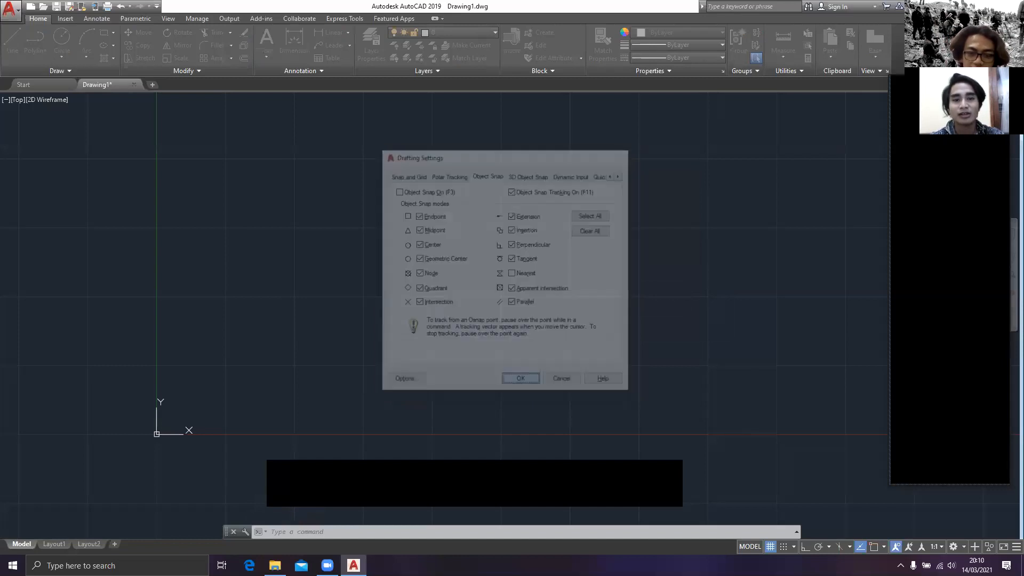
pyautogui.moveTo(327, 222)
pyautogui.mouseDown(button='middle')
pyautogui.moveTo(405, 199)
pyautogui.moveTo(396, 161)
pyautogui.moveTo(393, 187)
pyautogui.mouseUp(button='middle')
pyautogui.press('Escape')
pyautogui.press('Escape')
pyautogui.moveTo(438, 251); pyautogui.dragTo(393, 263, button='middle')
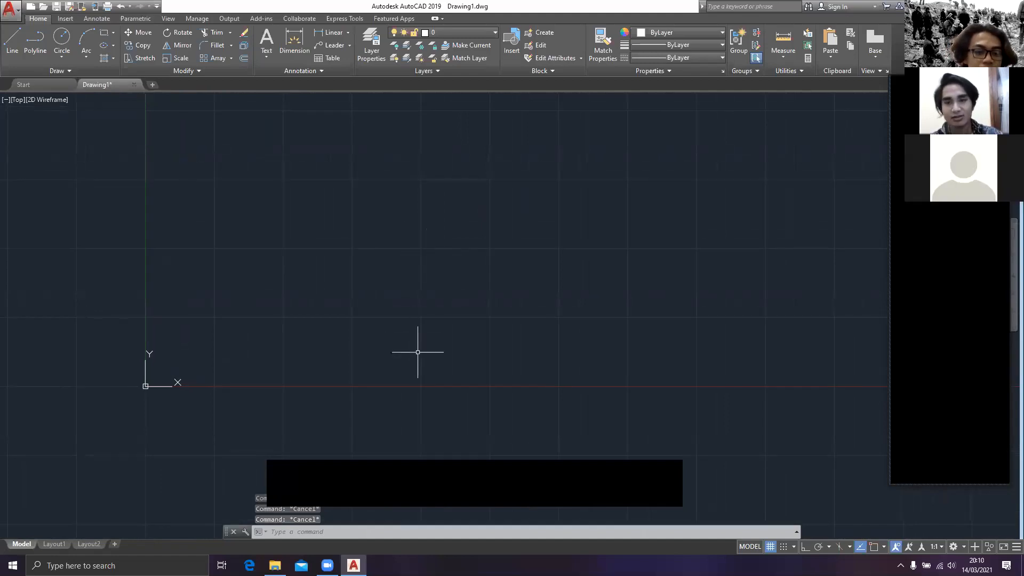
pyautogui.moveTo(346, 326)
pyautogui.mouseDown(button='middle')
pyautogui.moveTo(380, 308)
pyautogui.moveTo(356, 343)
pyautogui.moveTo(284, 326)
pyautogui.moveTo(311, 365)
pyautogui.mouseUp(button='middle')
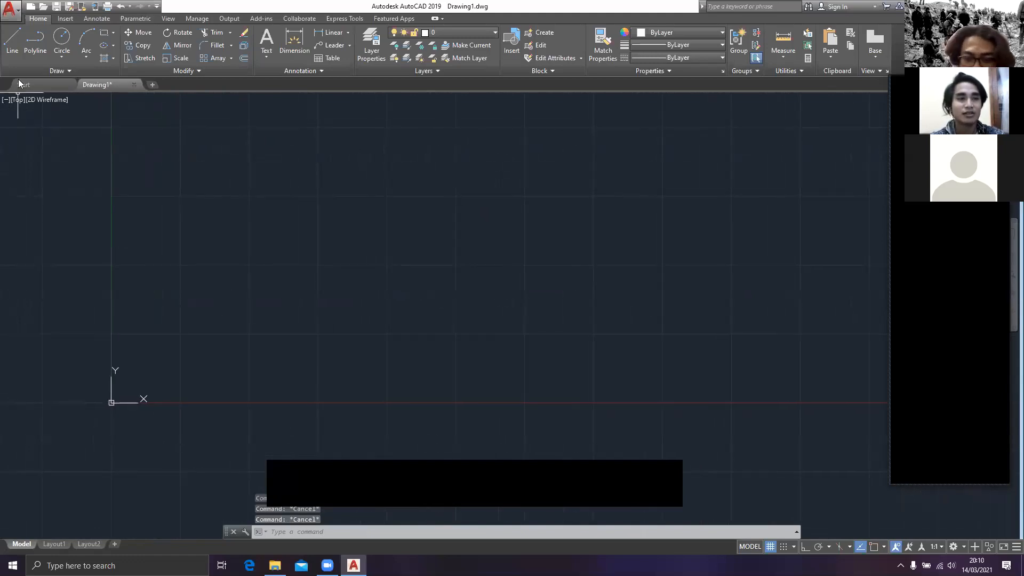
# Step: Open the recent Pelatihan drawing and examine the house floor plan on its Denah sheet
pyautogui.click(23, 85)
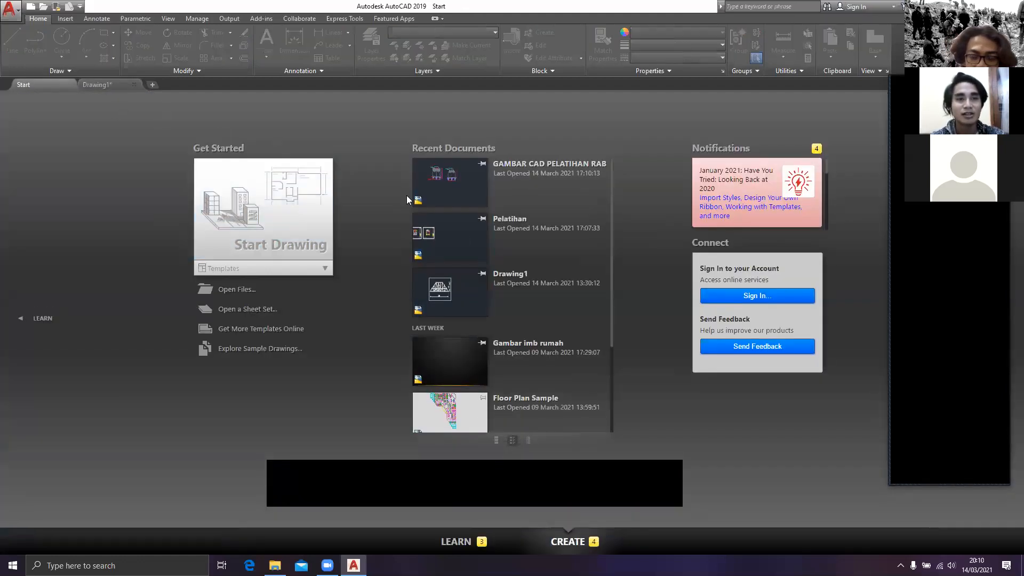
pyautogui.click(463, 247)
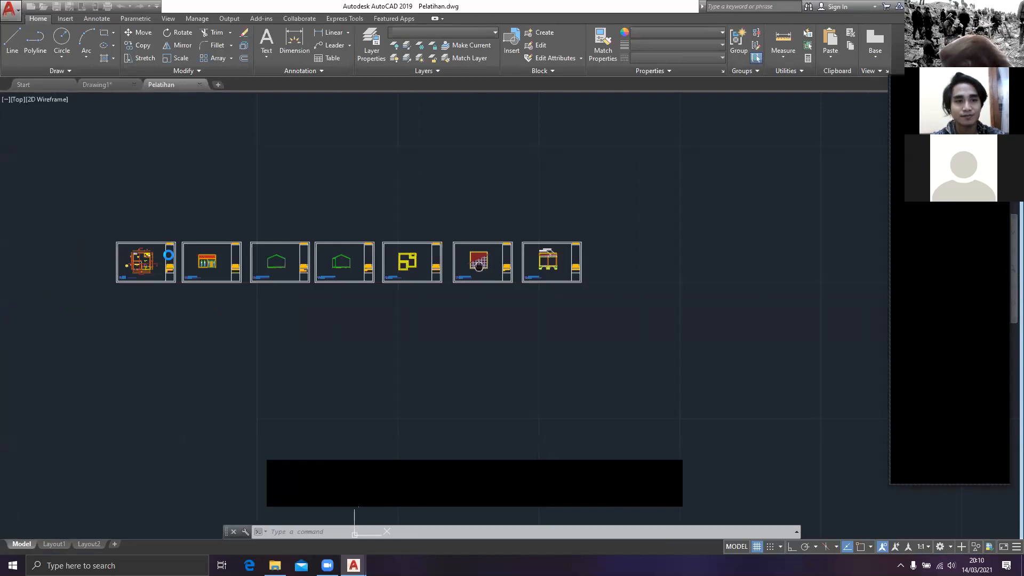
pyautogui.scroll(8, 117, 262)
pyautogui.moveTo(228, 272)
pyautogui.mouseDown(button='middle')
pyautogui.moveTo(390, 318)
pyautogui.moveTo(362, 320)
pyautogui.mouseUp(button='middle')
pyautogui.scroll(2, 391, 318)
pyautogui.moveTo(429, 295)
pyautogui.mouseDown(button='middle')
pyautogui.moveTo(416, 325)
pyautogui.moveTo(398, 308)
pyautogui.moveTo(363, 305)
pyautogui.moveTo(420, 303)
pyautogui.moveTo(394, 306)
pyautogui.mouseUp(button='middle')
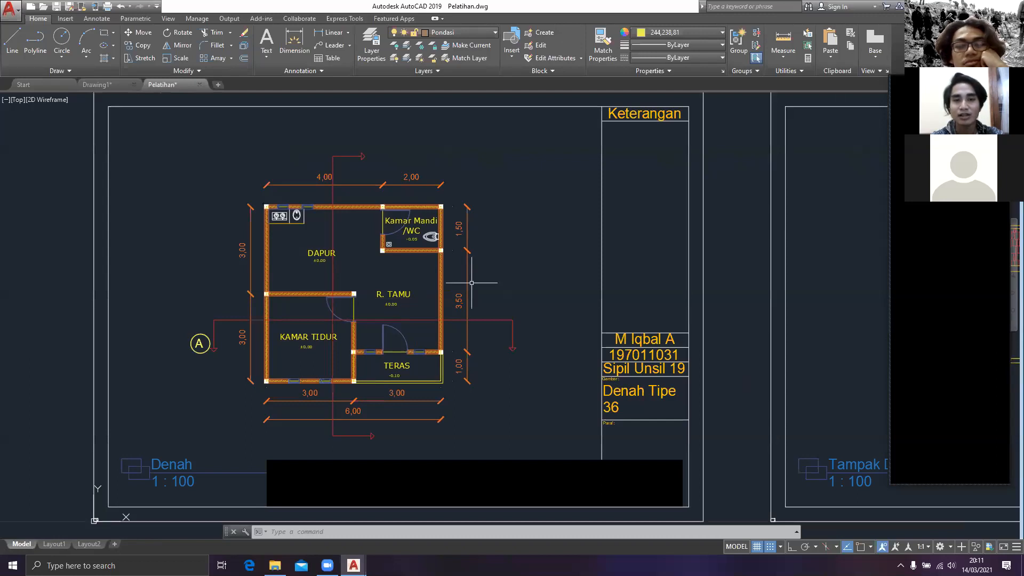
pyautogui.moveTo(471, 283); pyautogui.dragTo(441, 299, button='middle')
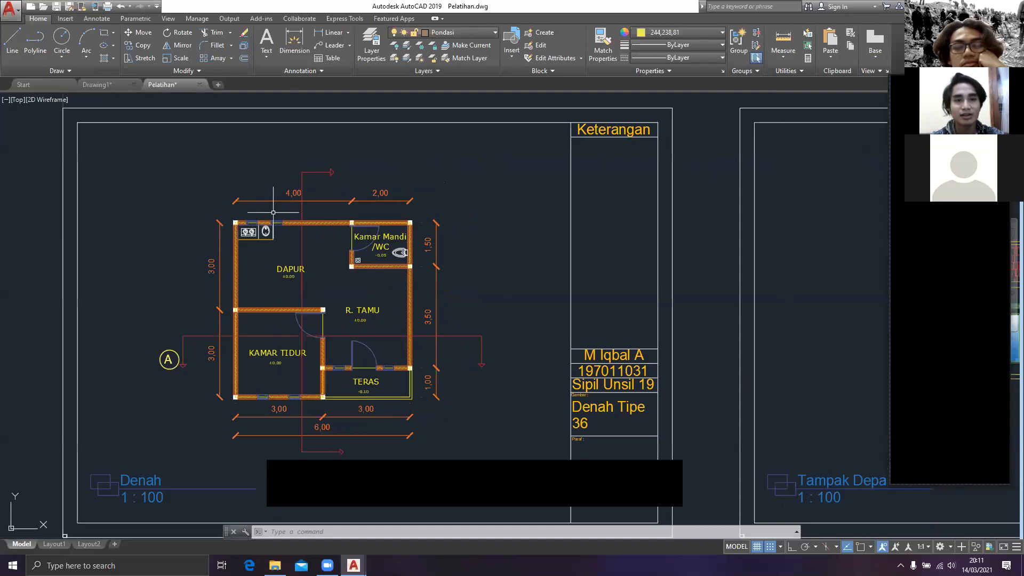
pyautogui.scroll(2, 273, 212)
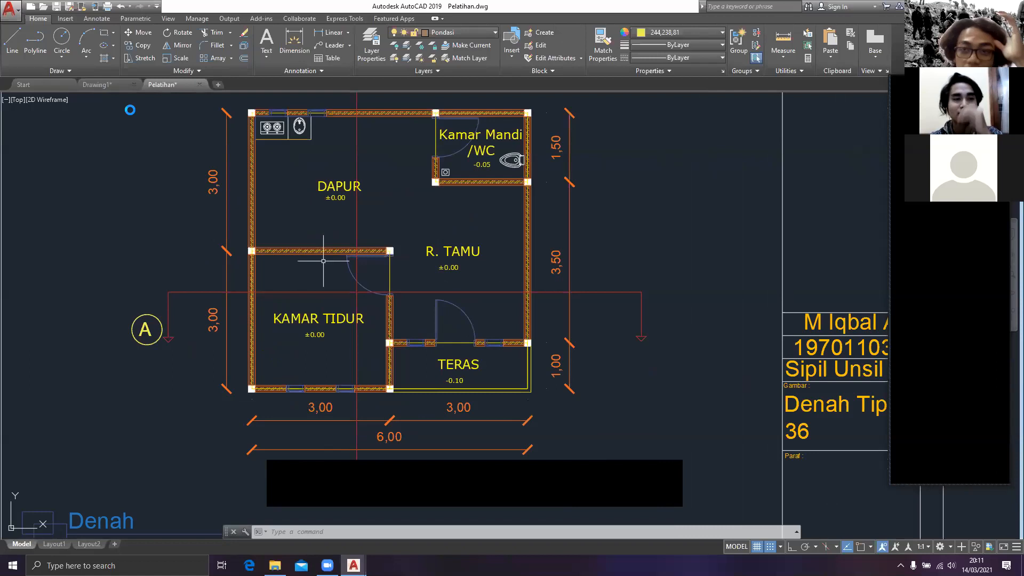
pyautogui.scroll(-2, 324, 261)
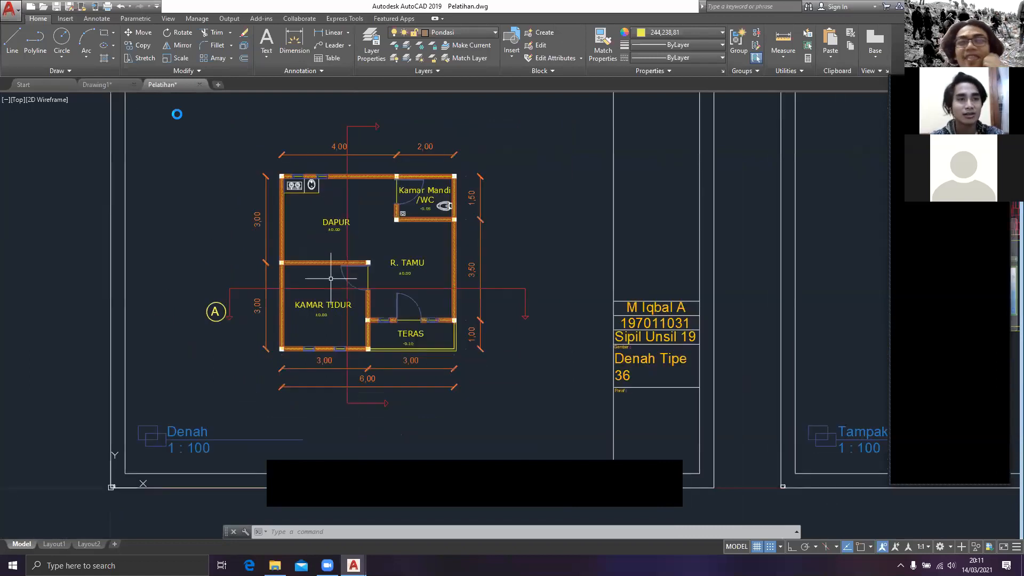
pyautogui.scroll(-2, 331, 279)
pyautogui.scroll(2, 363, 204)
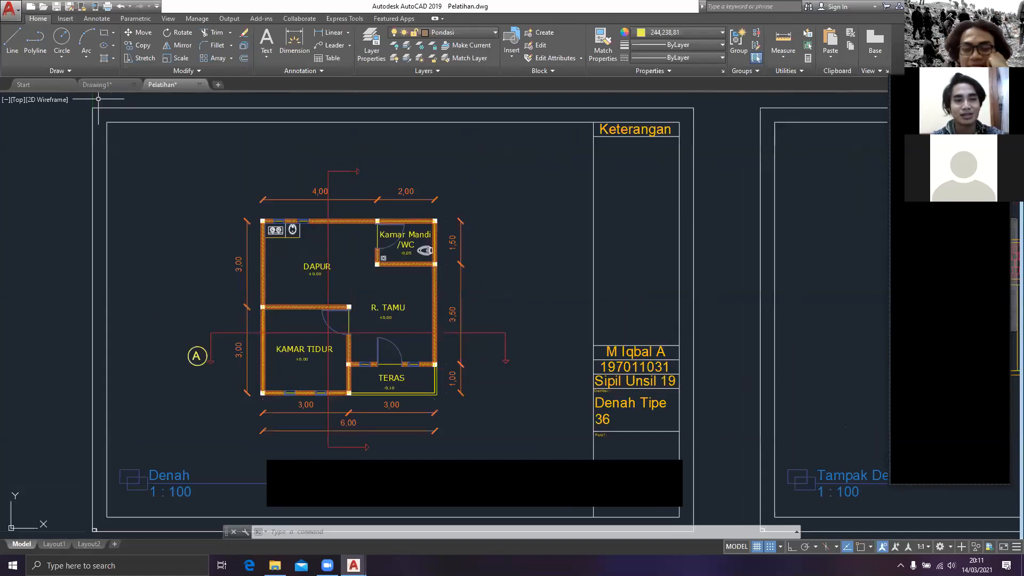
# Step: Switch back to the Drawing1 drawing
pyautogui.click(97, 84)
pyautogui.scroll(-2, 359, 281)
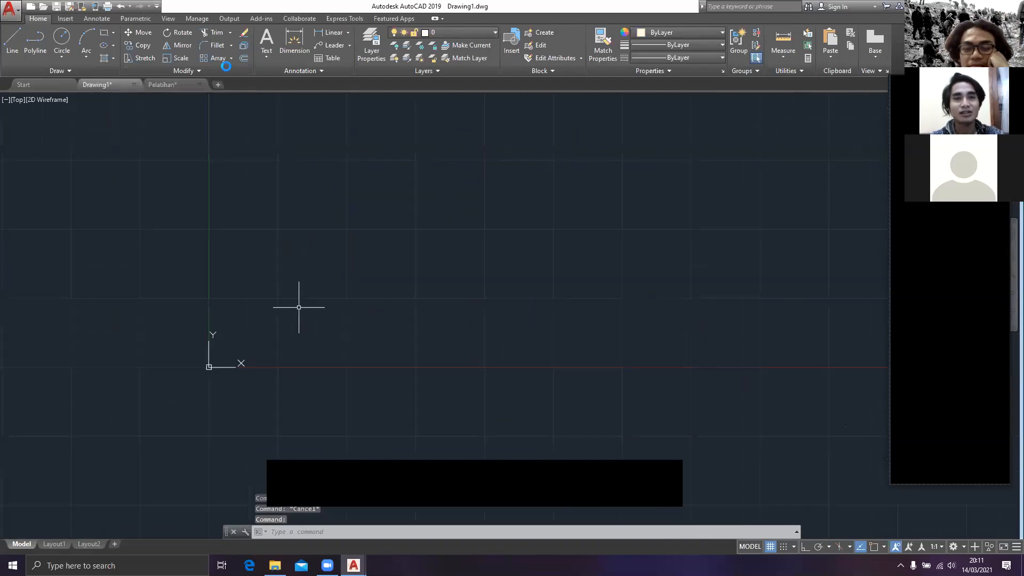
pyautogui.press('Escape')
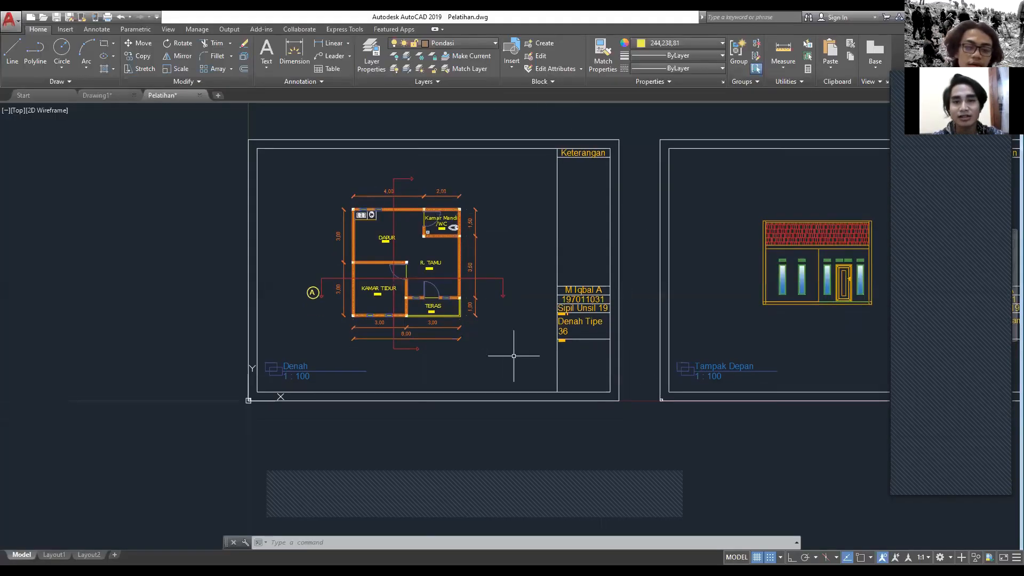
# Step: Look over the Denah and Tampak Depan sheets in the Pelatihan drawing and return to Drawing1
pyautogui.moveTo(574, 441); pyautogui.dragTo(581, 445, button='middle')
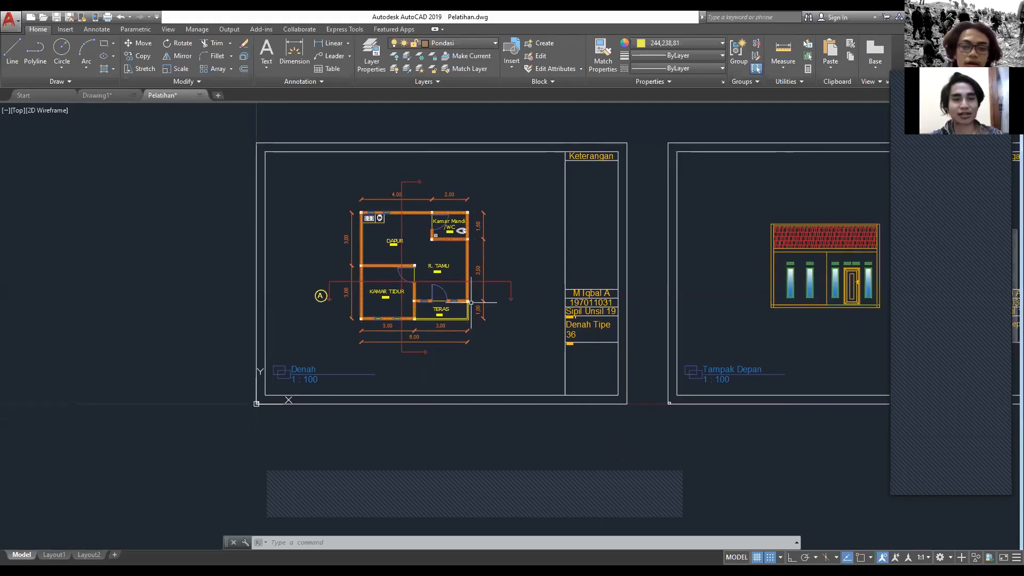
pyautogui.moveTo(532, 249); pyautogui.dragTo(523, 299, button='middle')
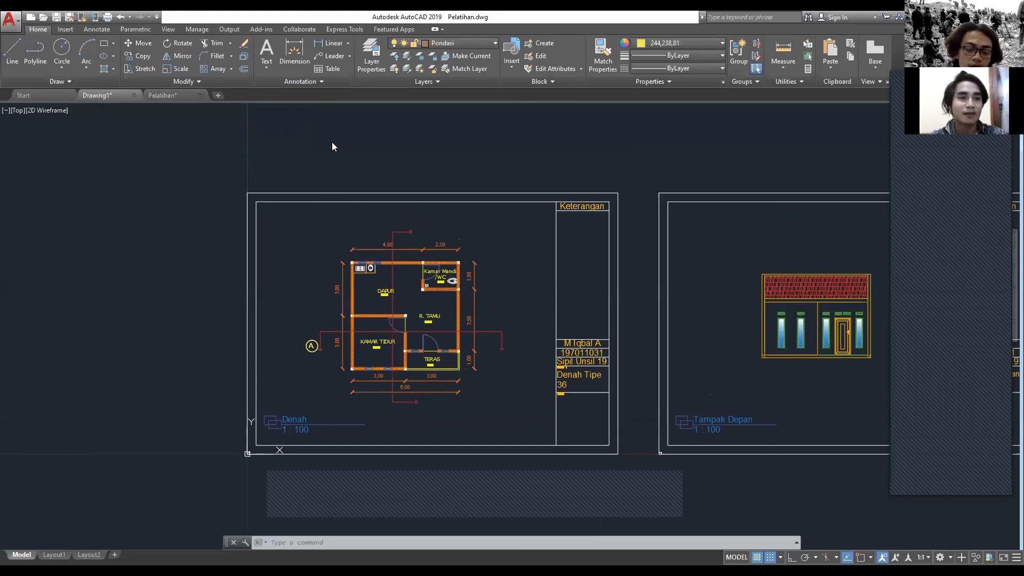
pyautogui.hotkey('ctrl', 'Tab')
pyautogui.press('Escape')
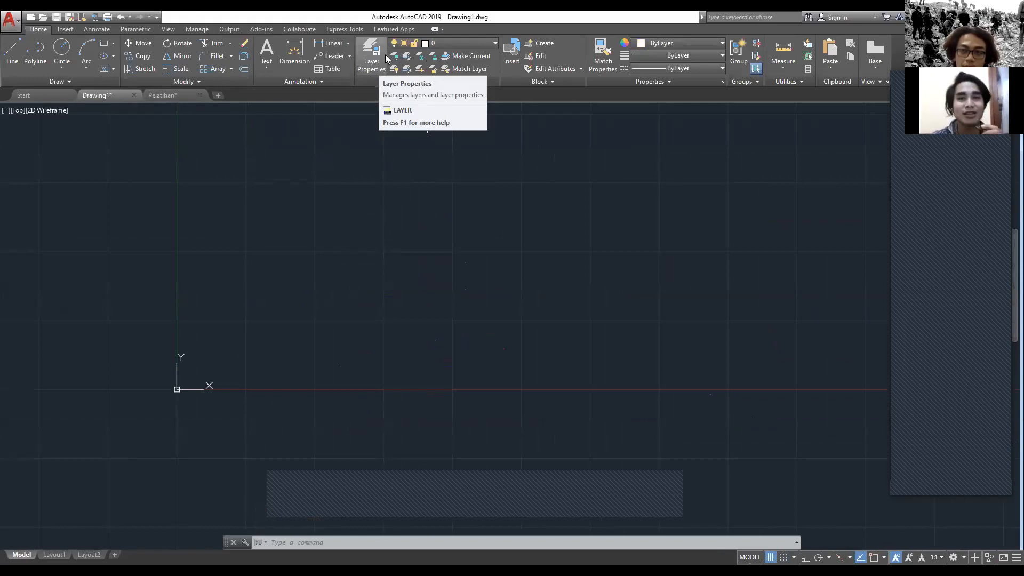
# Step: Create a new layer named Etiket in Drawing1's layer properties
pyautogui.moveTo(390, 227); pyautogui.dragTo(385, 268, button='middle')
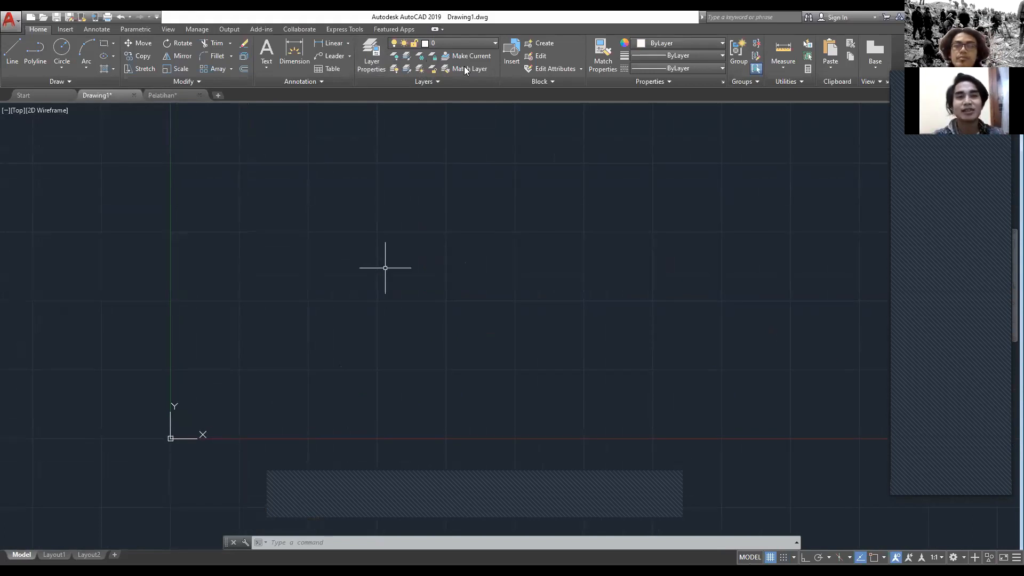
pyautogui.moveTo(385, 268)
pyautogui.mouseDown(button='middle')
pyautogui.moveTo(340, 275)
pyautogui.moveTo(391, 255)
pyautogui.mouseUp(button='middle')
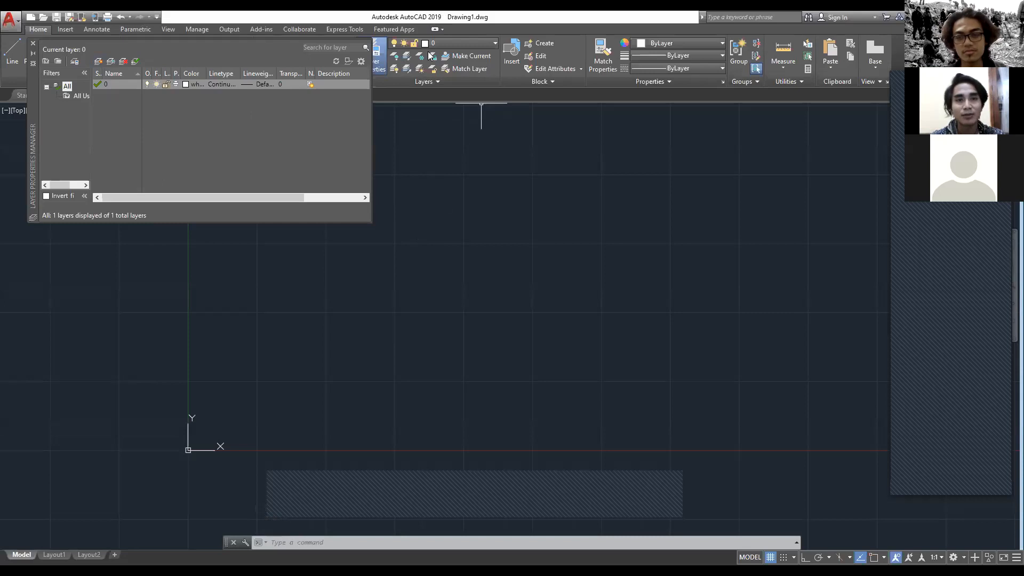
pyautogui.click(363, 54)
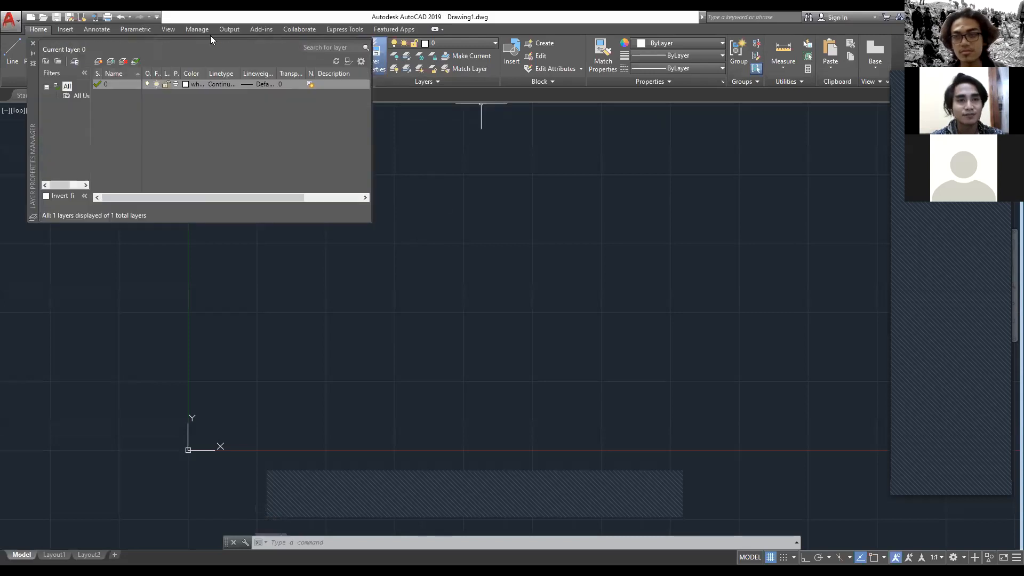
pyautogui.click(267, 116)
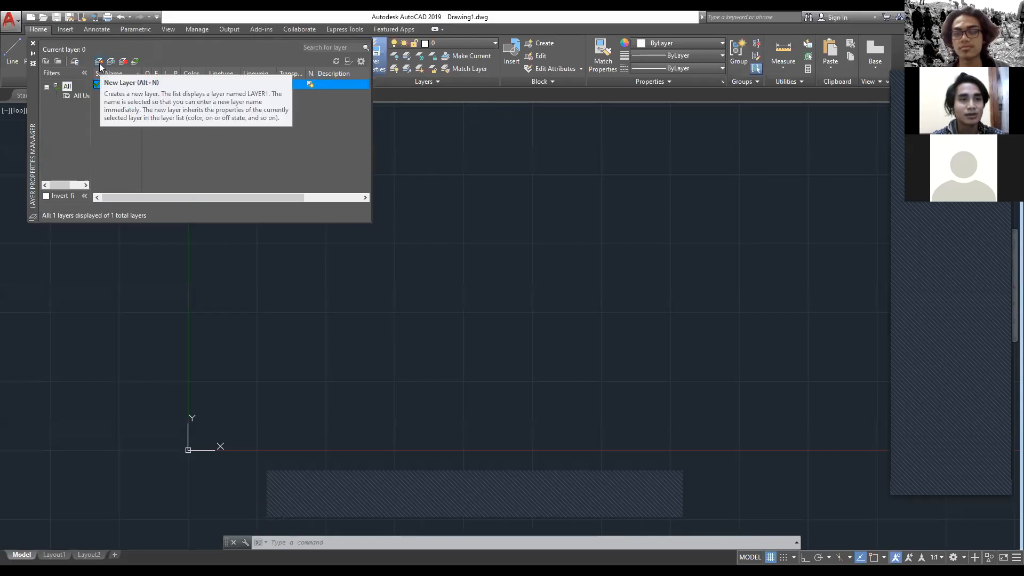
pyautogui.hotkey('alt', 'n')
pyautogui.write('Etiket')
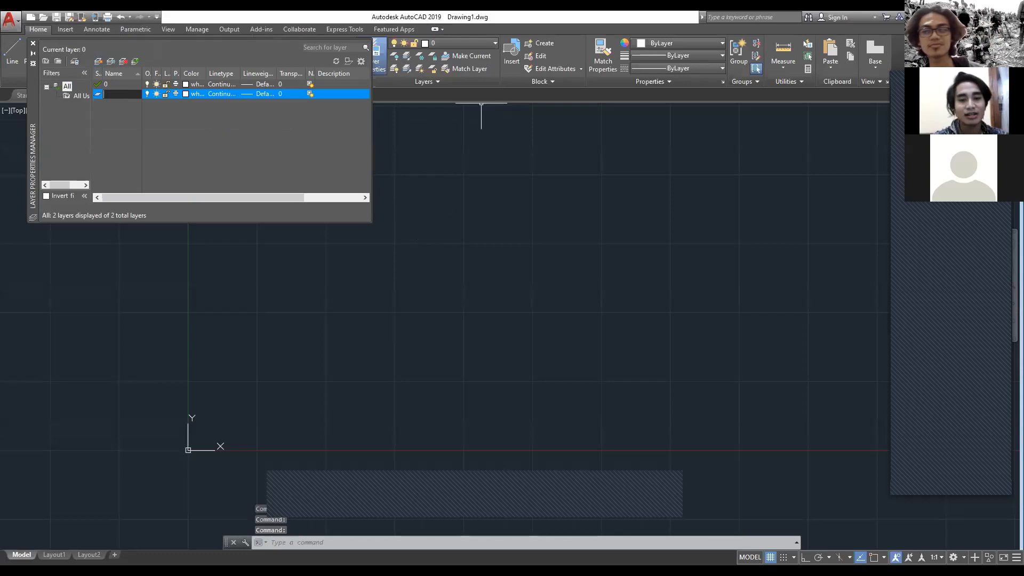
pyautogui.press('Return')
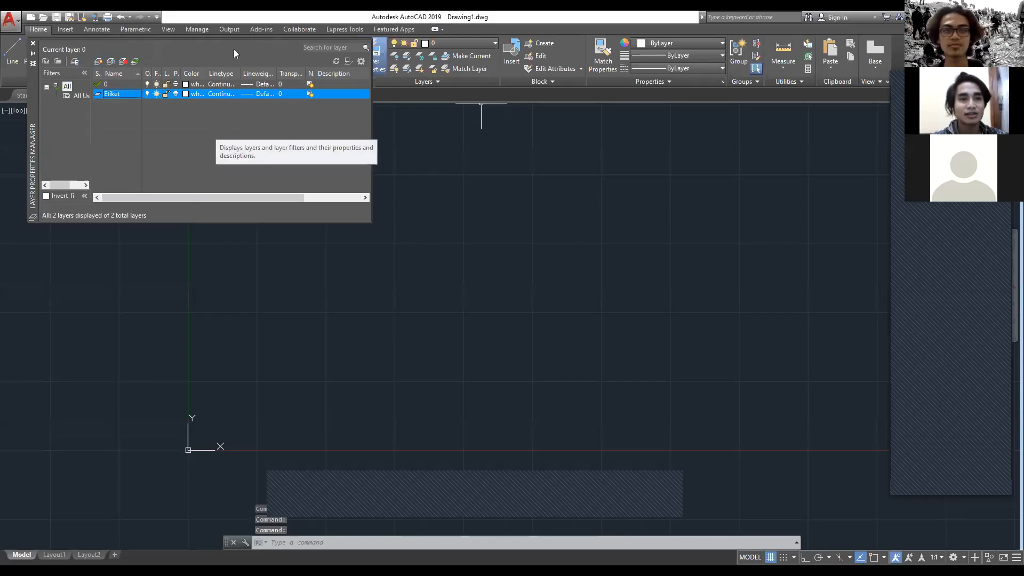
# Step: Make Etiket the current layer and close the layer properties manager
pyautogui.doubleClick(99, 94)
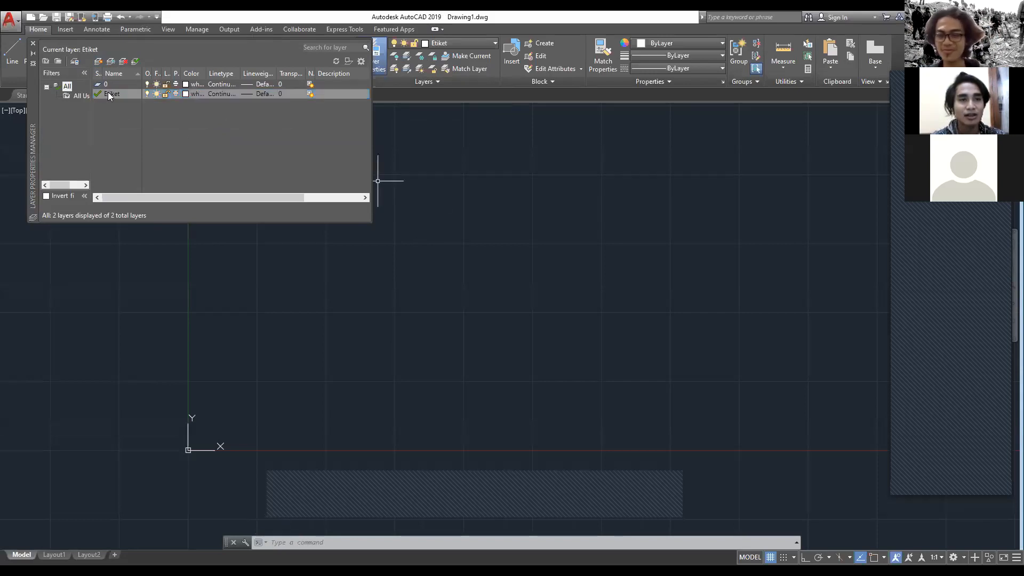
pyautogui.click(33, 44)
pyautogui.moveTo(407, 233)
pyautogui.mouseDown(button='middle')
pyautogui.moveTo(384, 208)
pyautogui.moveTo(399, 186)
pyautogui.mouseUp(button='middle')
pyautogui.press('Escape')
pyautogui.press('Escape')
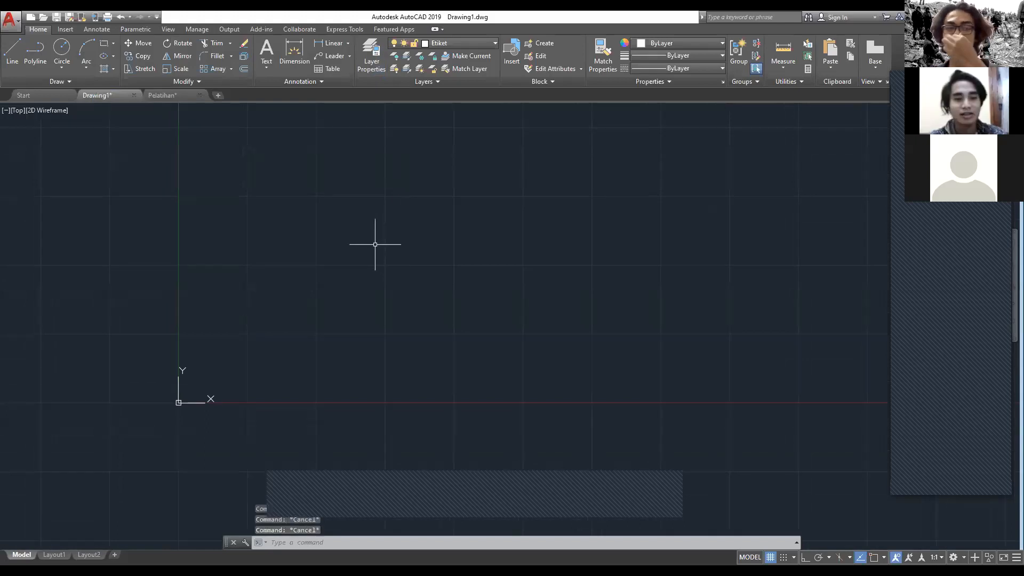
pyautogui.moveTo(336, 290); pyautogui.dragTo(467, 254, button='middle')
pyautogui.moveTo(390, 272); pyautogui.dragTo(333, 284, button='middle')
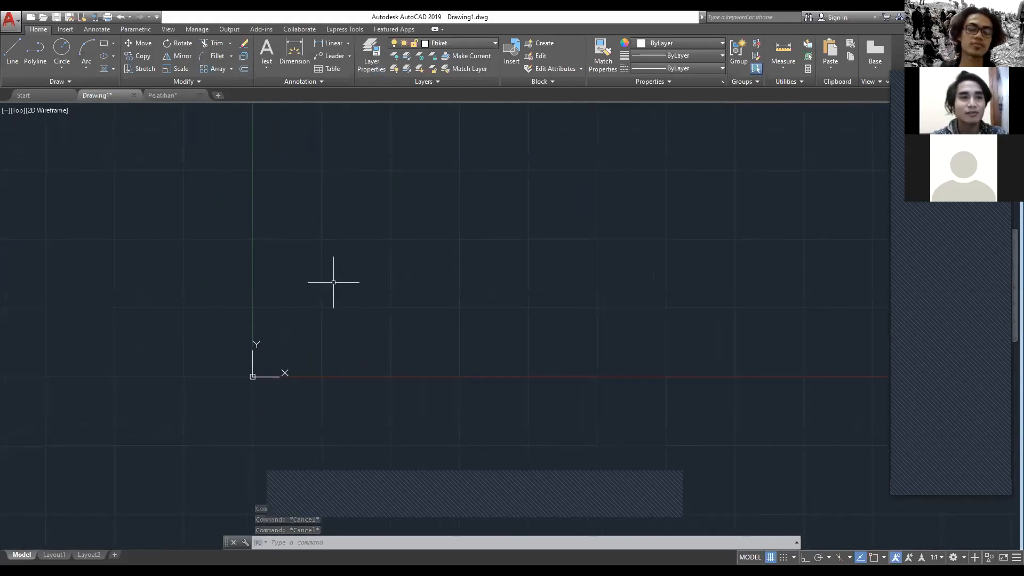
pyautogui.click(65, 70)
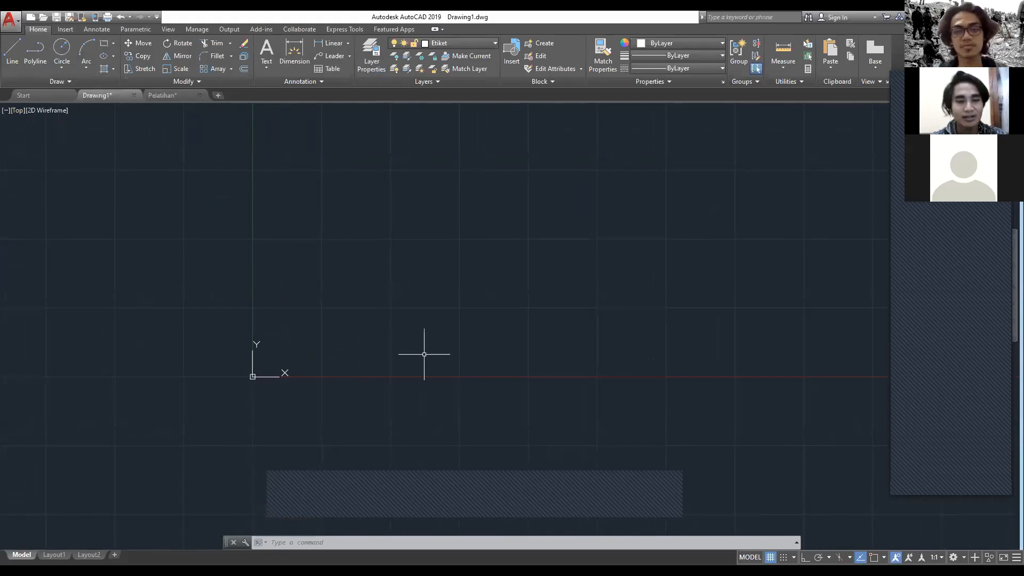
pyautogui.write('rec')
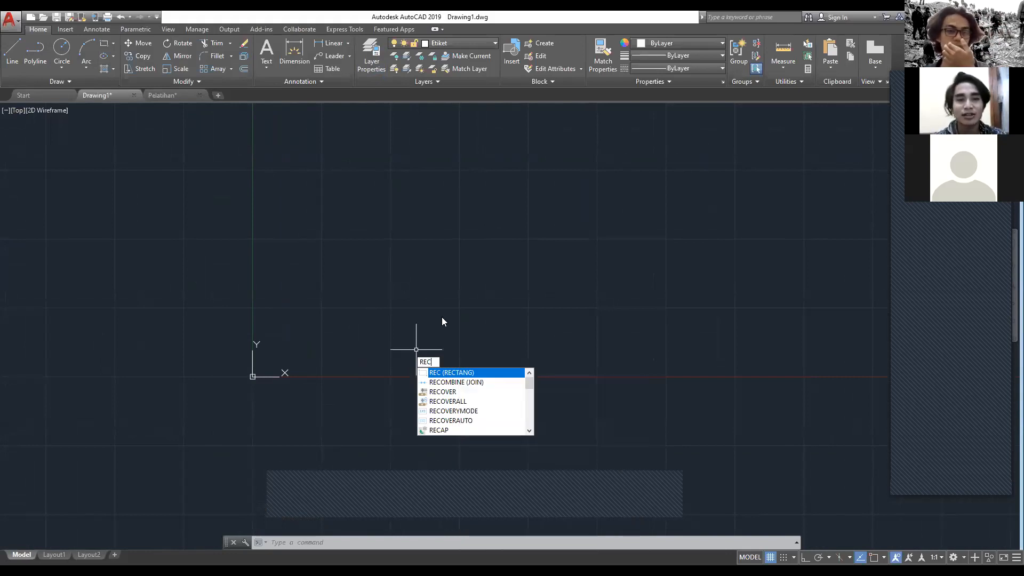
pyautogui.press('Return')
pyautogui.moveTo(338, 249); pyautogui.dragTo(293, 267, button='middle')
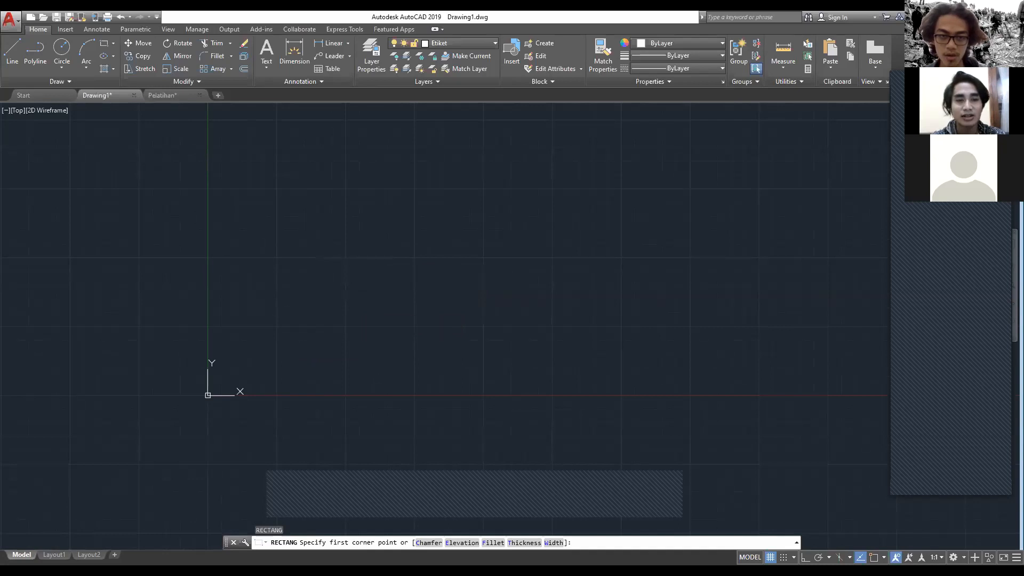
pyautogui.click(299, 312)
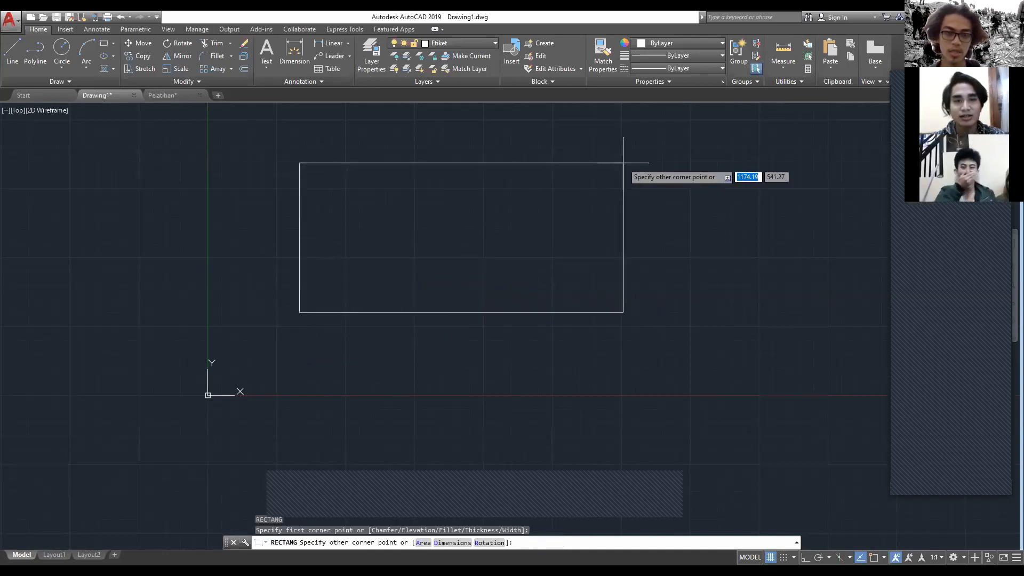
pyautogui.press('Escape')
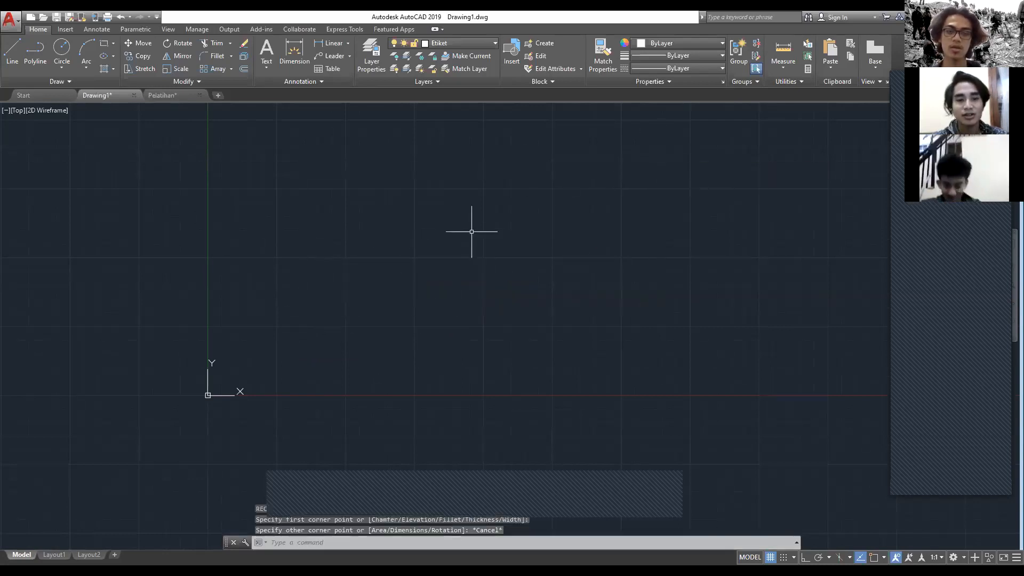
# Step: Draw the sheet's outer frame as a rectangle starting at 0,0 and measuring 42 by 29.7
pyautogui.write('REC')
pyautogui.press('Return')
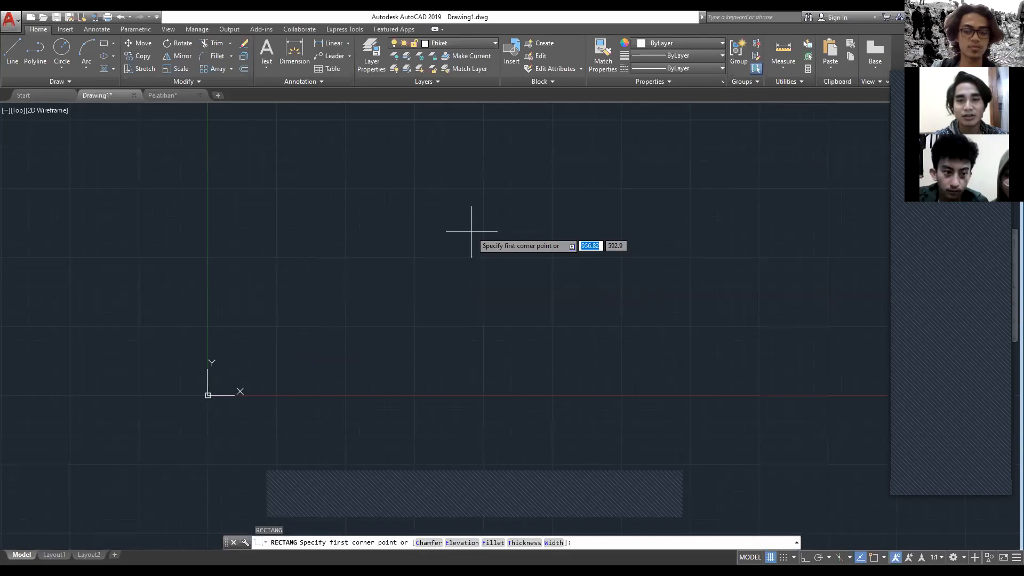
pyautogui.write('0')
pyautogui.press('Tab')
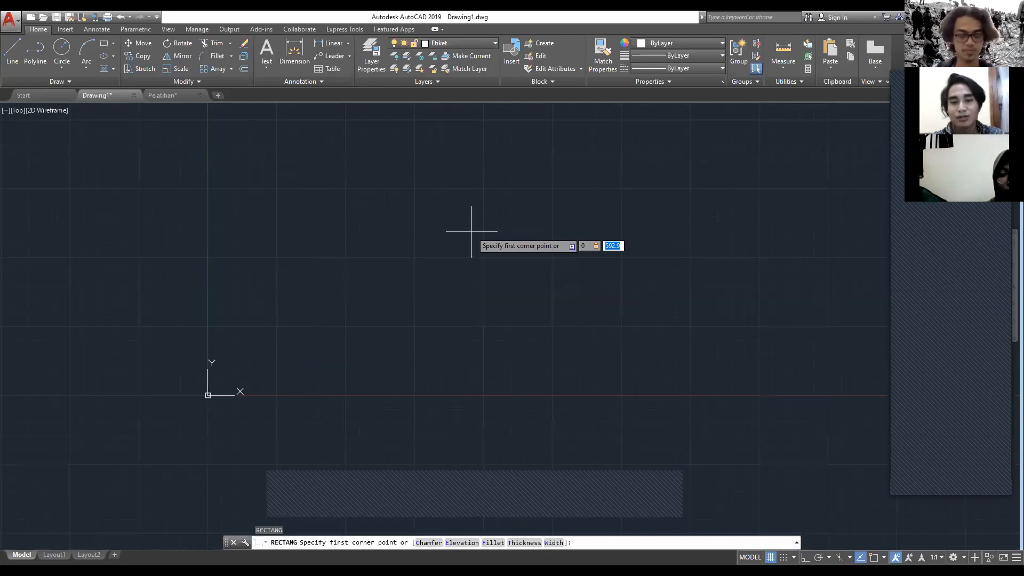
pyautogui.write('0')
pyautogui.press('Return')
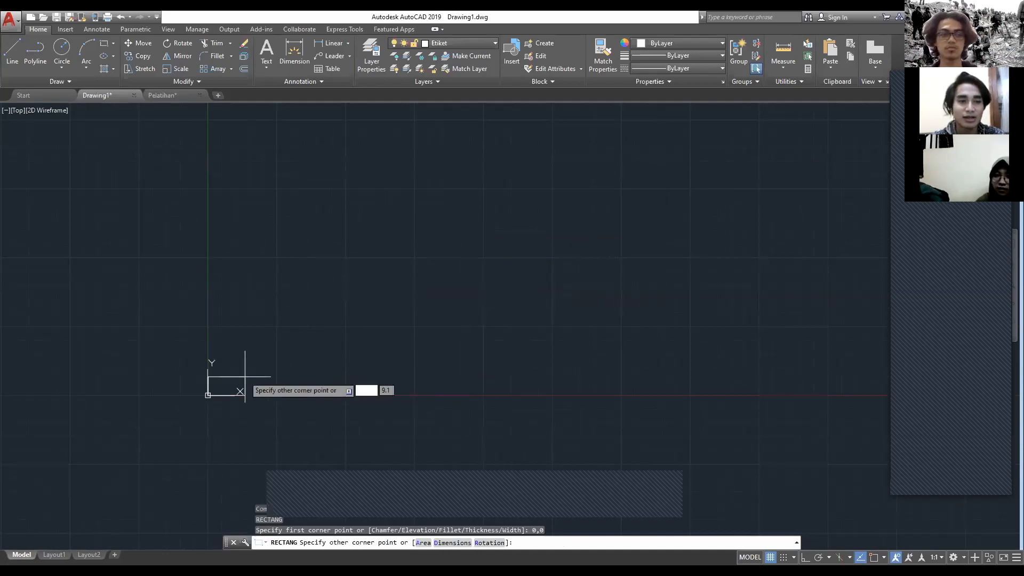
pyautogui.scroll(6, 219, 370)
pyautogui.moveTo(219, 371); pyautogui.dragTo(302, 231, button='middle')
pyautogui.scroll(4, 316, 298)
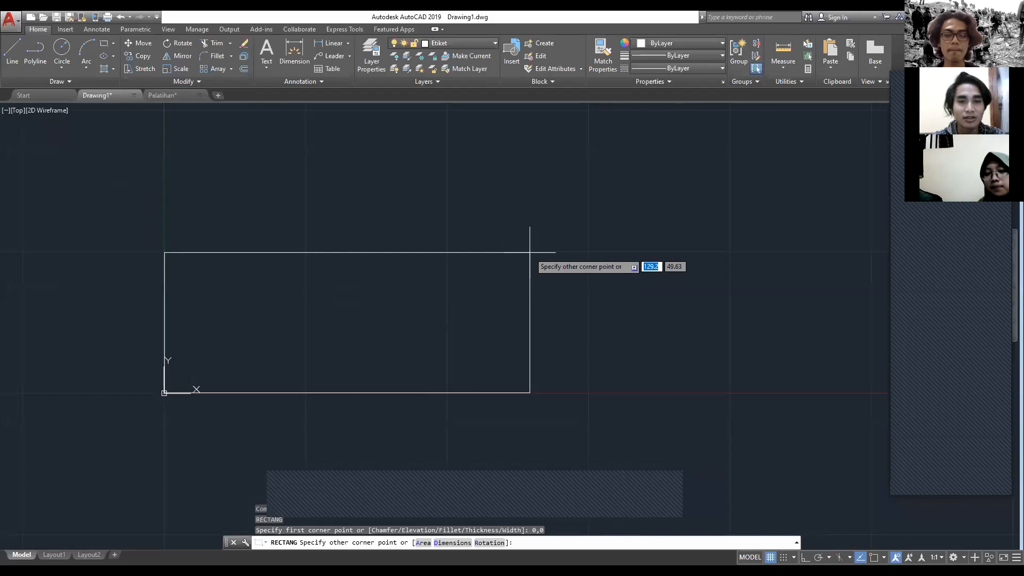
pyautogui.scroll(-4, 478, 286)
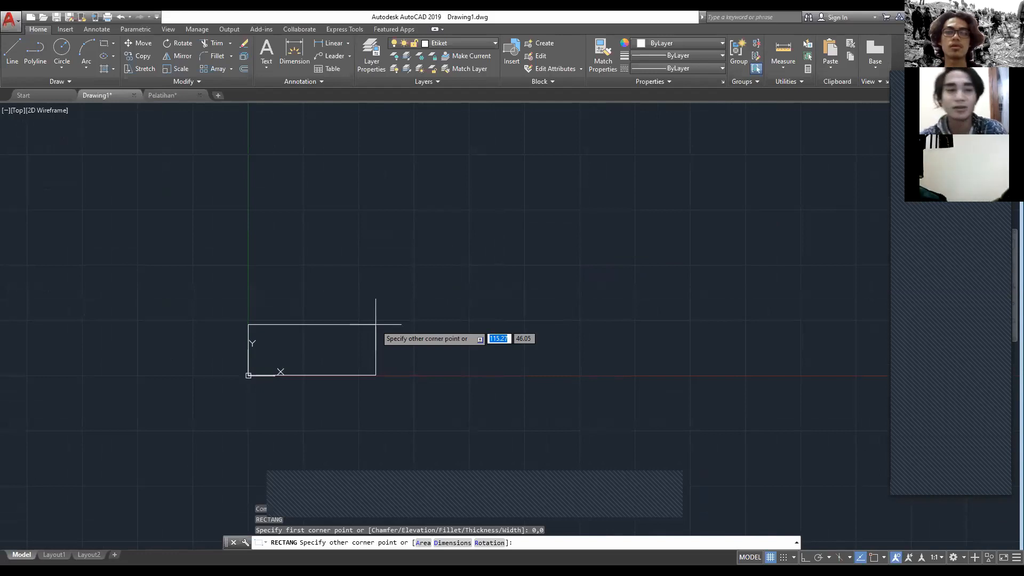
pyautogui.moveTo(479, 240); pyautogui.dragTo(470, 266, button='middle')
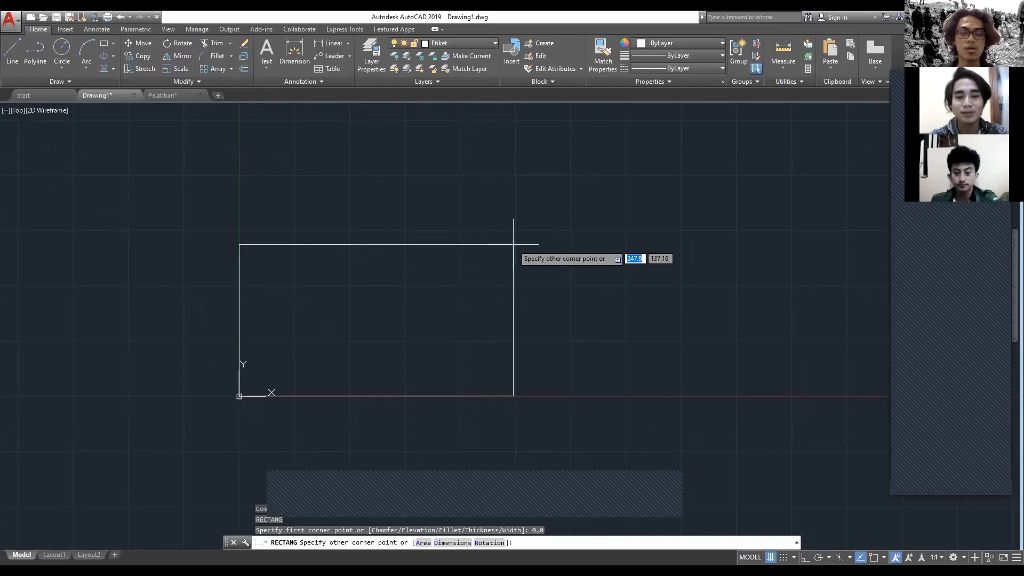
pyautogui.write('42')
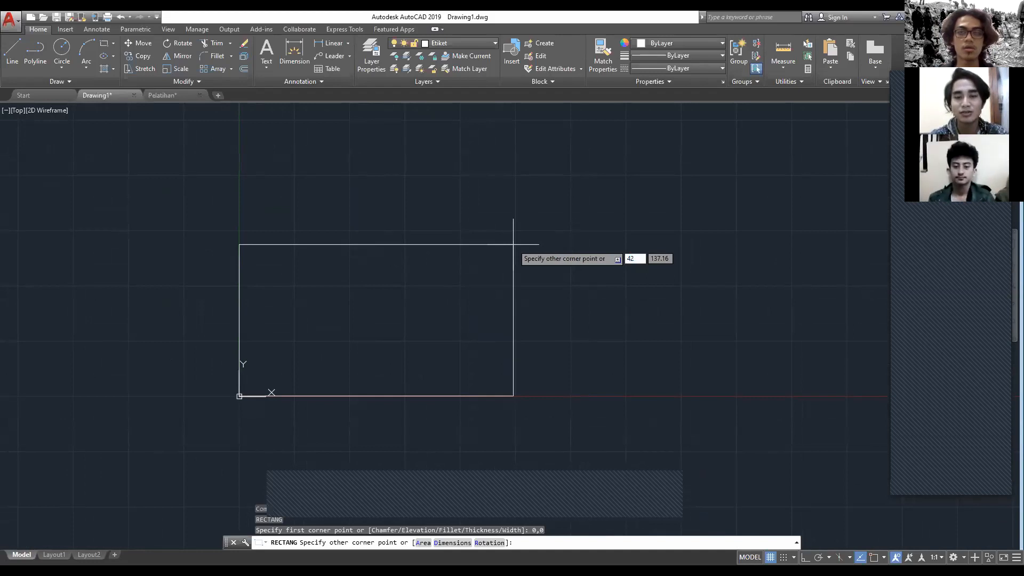
pyautogui.press('Tab')
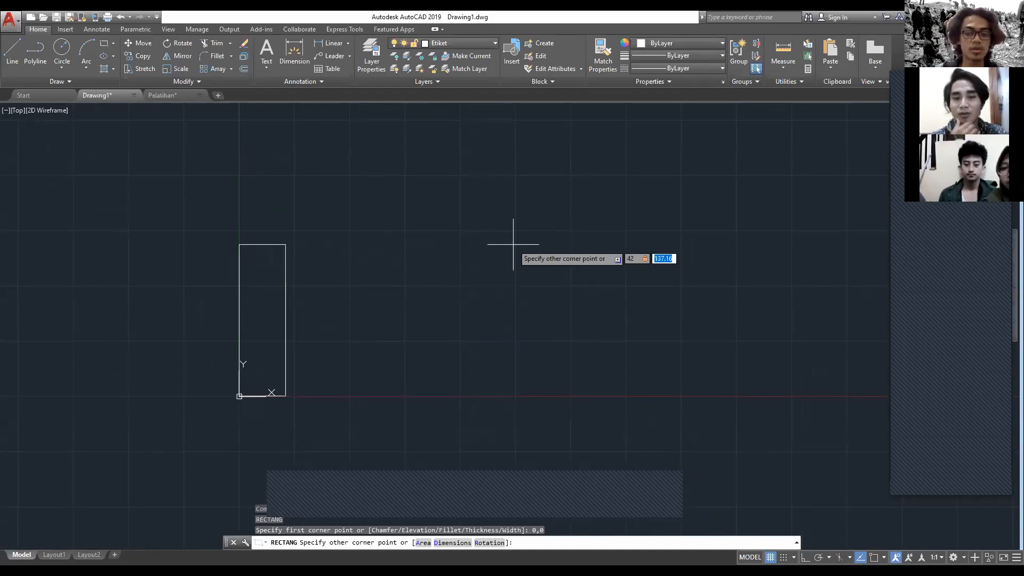
pyautogui.scroll(2, 388, 324)
pyautogui.scroll(4, 388, 325)
pyautogui.moveTo(387, 327); pyautogui.dragTo(661, 200, button='middle')
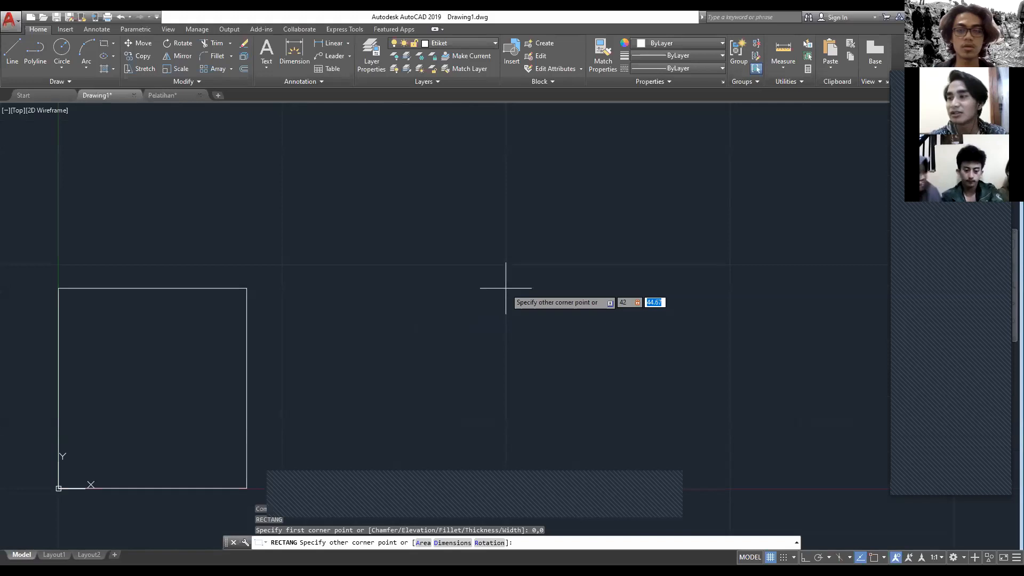
pyautogui.write('29.7')
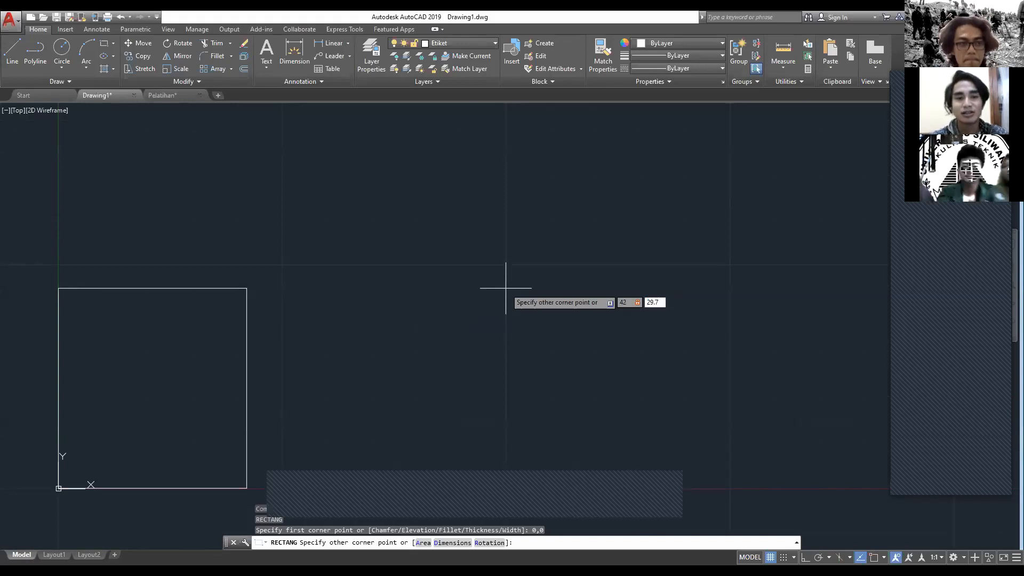
pyautogui.press('Return')
# Step: Look over the drawn outer frame, compare it with the double-bordered Denah sheet in the Pelatihan drawing, and return to Drawing1
pyautogui.moveTo(126, 353); pyautogui.dragTo(349, 239, button='middle')
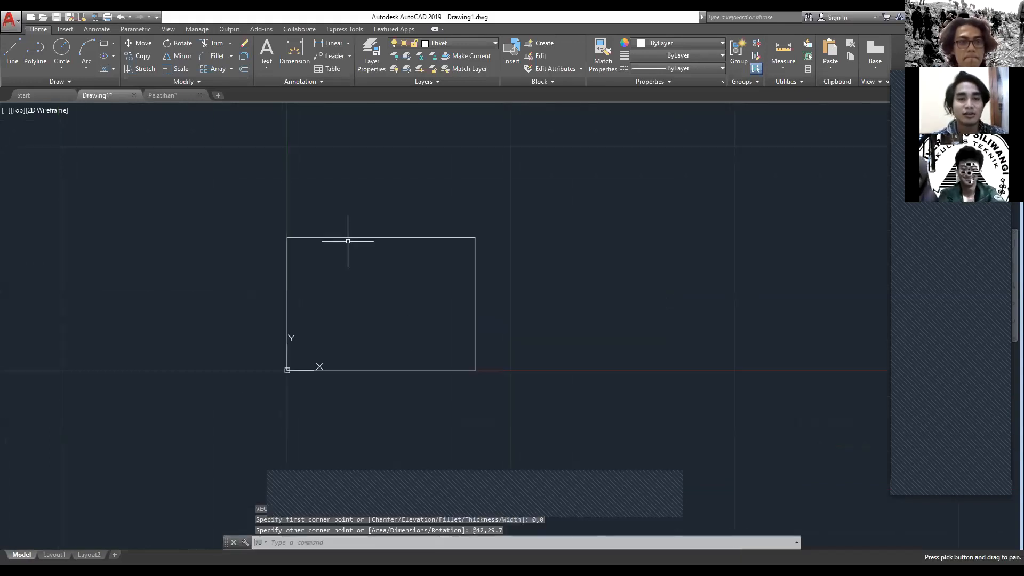
pyautogui.scroll(4, 408, 322)
pyautogui.scroll(-2, 407, 323)
pyautogui.moveTo(406, 332)
pyautogui.mouseDown(button='middle')
pyautogui.moveTo(446, 379)
pyautogui.moveTo(471, 366)
pyautogui.mouseUp(button='middle')
pyautogui.moveTo(295, 334)
pyautogui.mouseDown(button='middle')
pyautogui.moveTo(370, 347)
pyautogui.moveTo(374, 315)
pyautogui.mouseUp(button='middle')
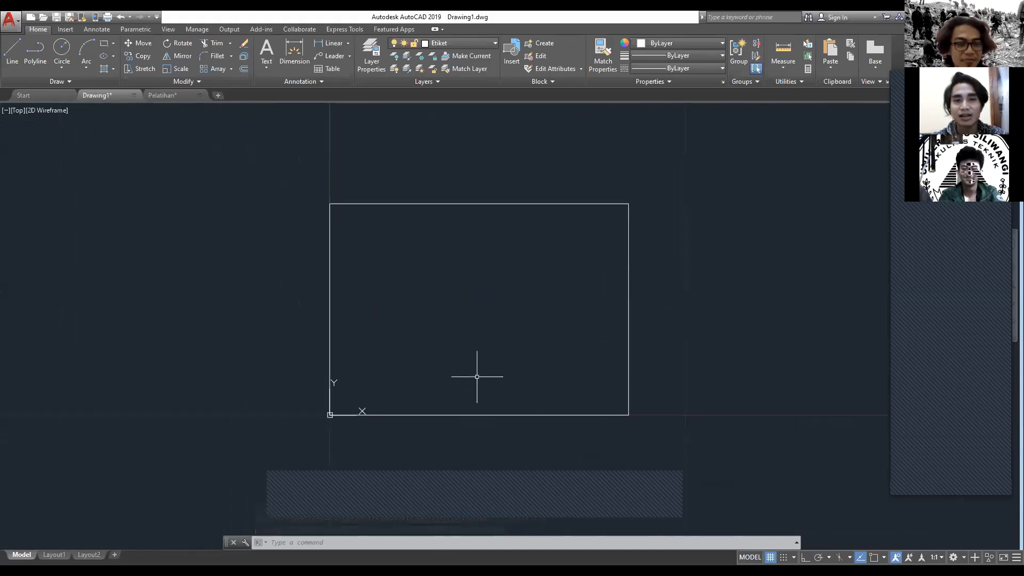
pyautogui.moveTo(538, 418); pyautogui.dragTo(497, 416, button='middle')
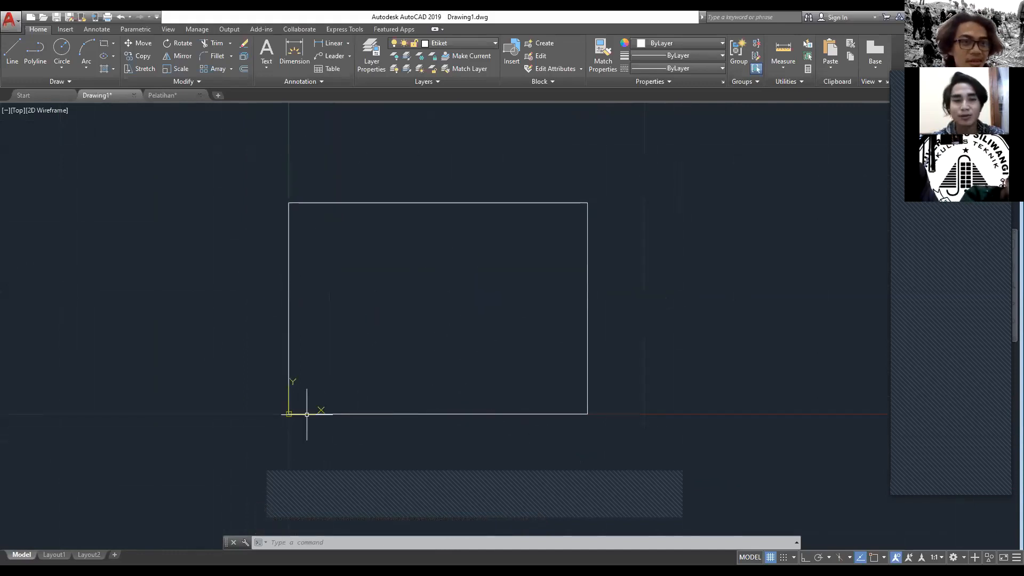
pyautogui.moveTo(616, 315); pyautogui.dragTo(602, 304, button='middle')
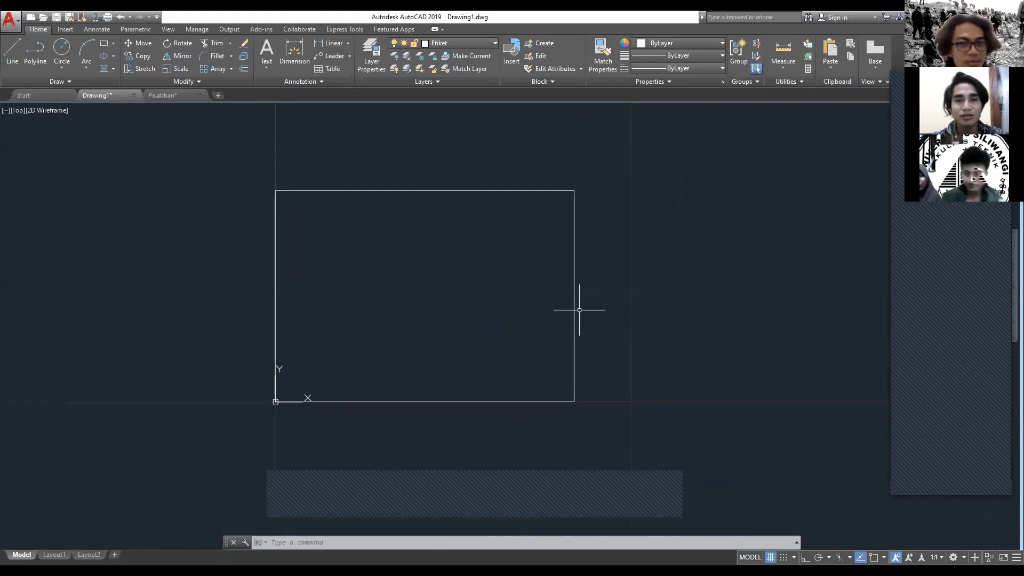
pyautogui.click(190, 97)
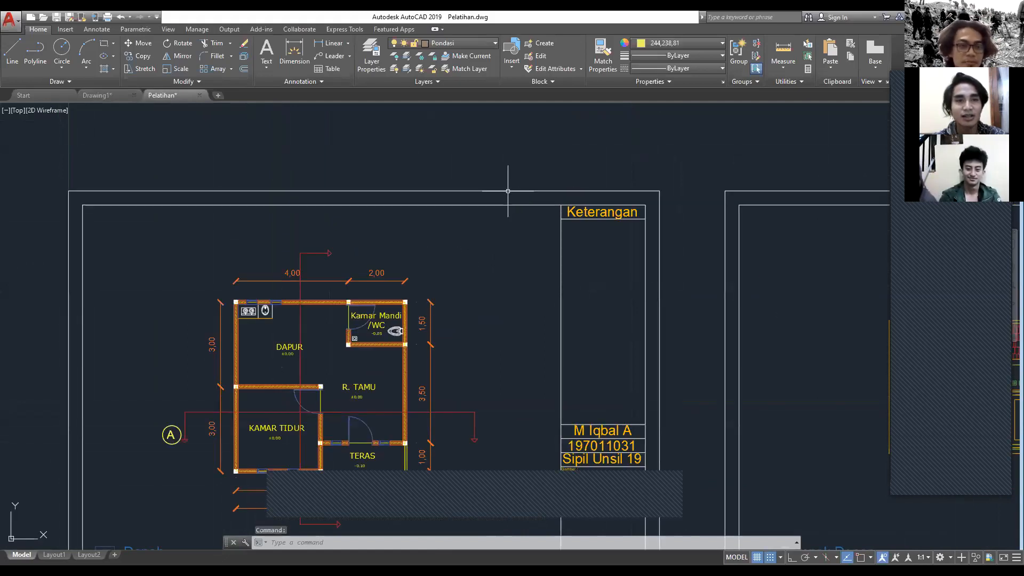
pyautogui.click(114, 97)
pyautogui.scroll(2, 494, 293)
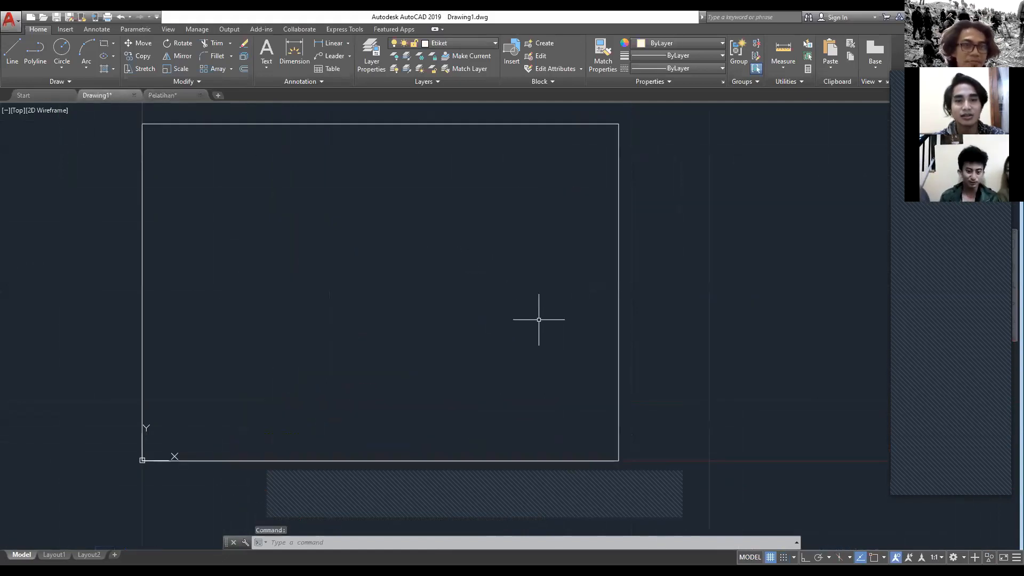
pyautogui.press('Escape')
pyautogui.click(699, 408)
pyautogui.press('Escape')
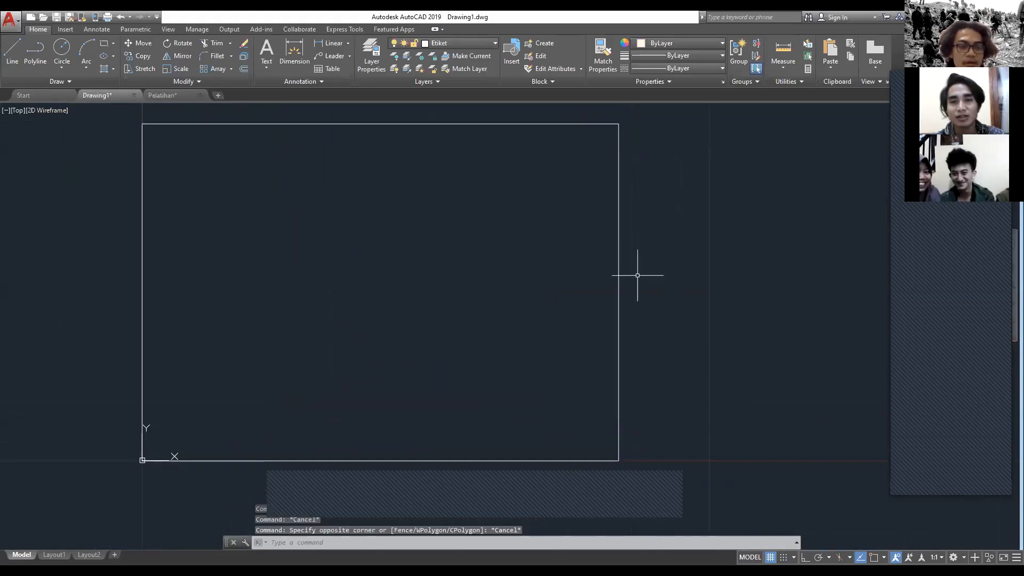
# Step: Offset the outer frame rectangle inward by 1 to create the inner border
pyautogui.click(618, 268)
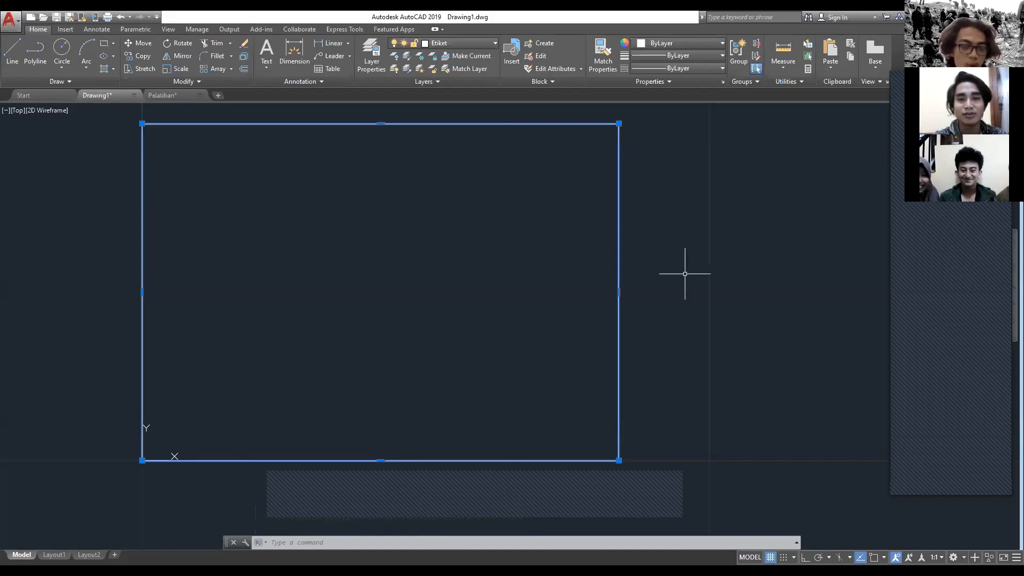
pyautogui.write('OF')
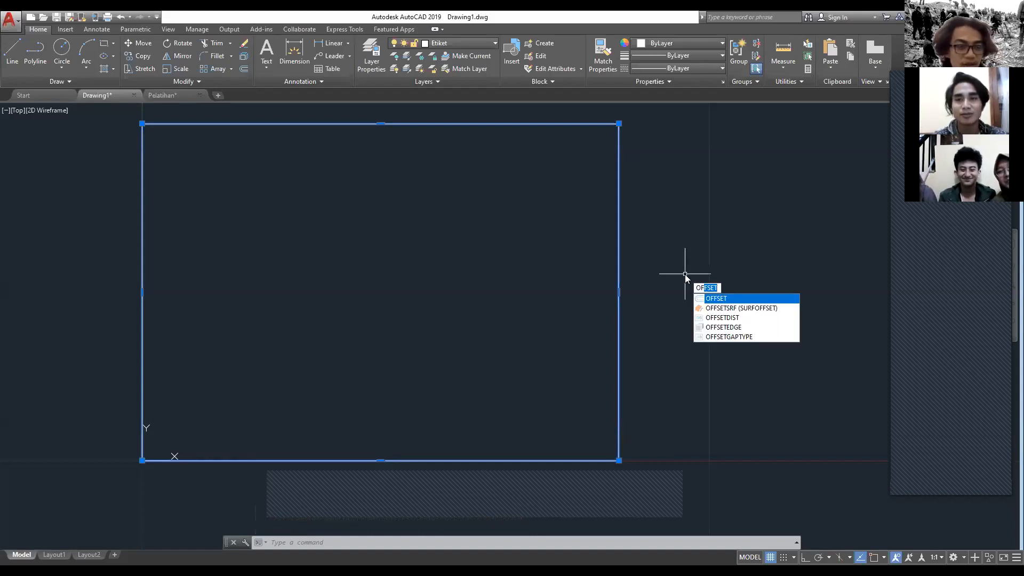
pyautogui.press('Return')
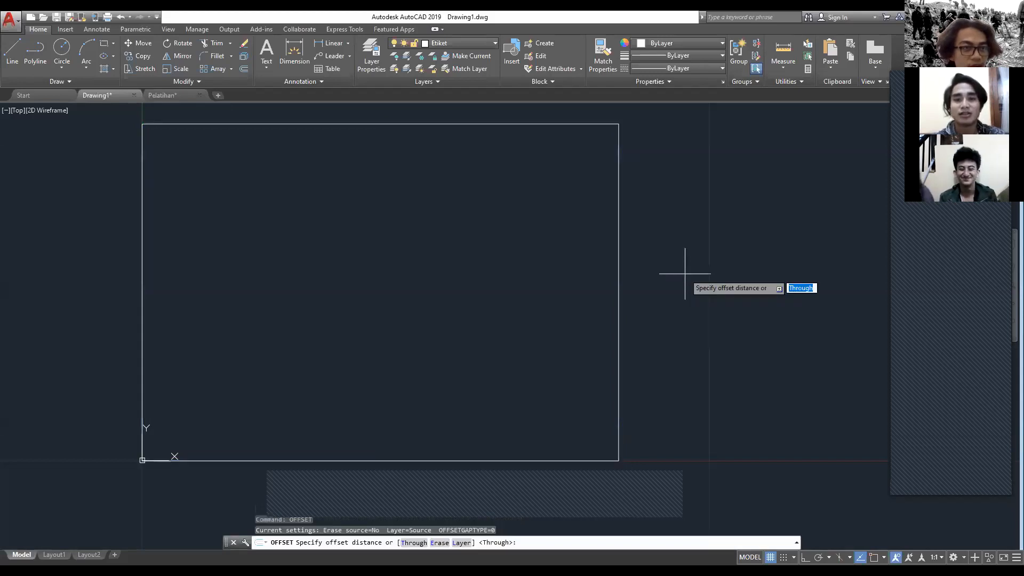
pyautogui.click(619, 317)
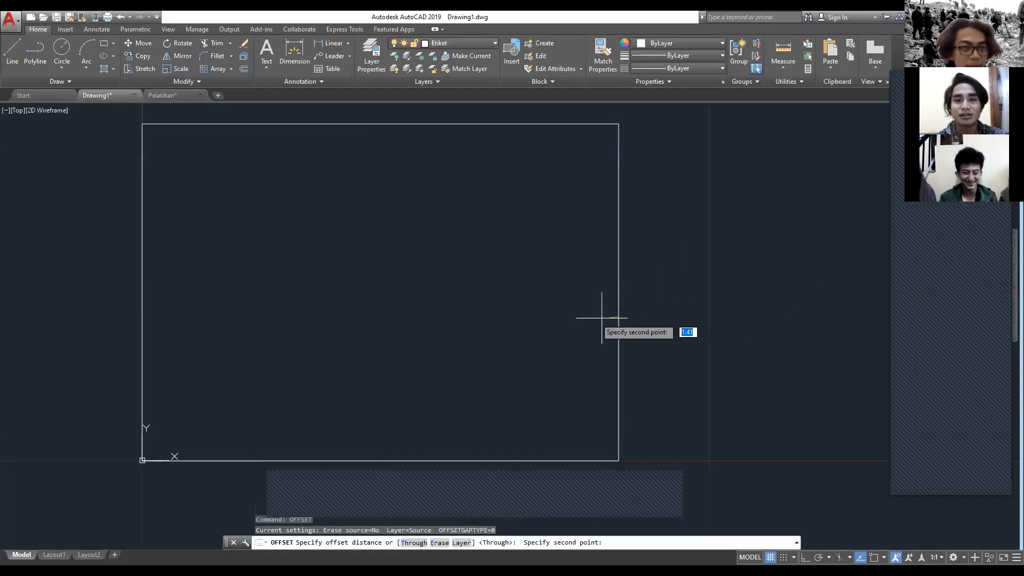
pyautogui.click(515, 317)
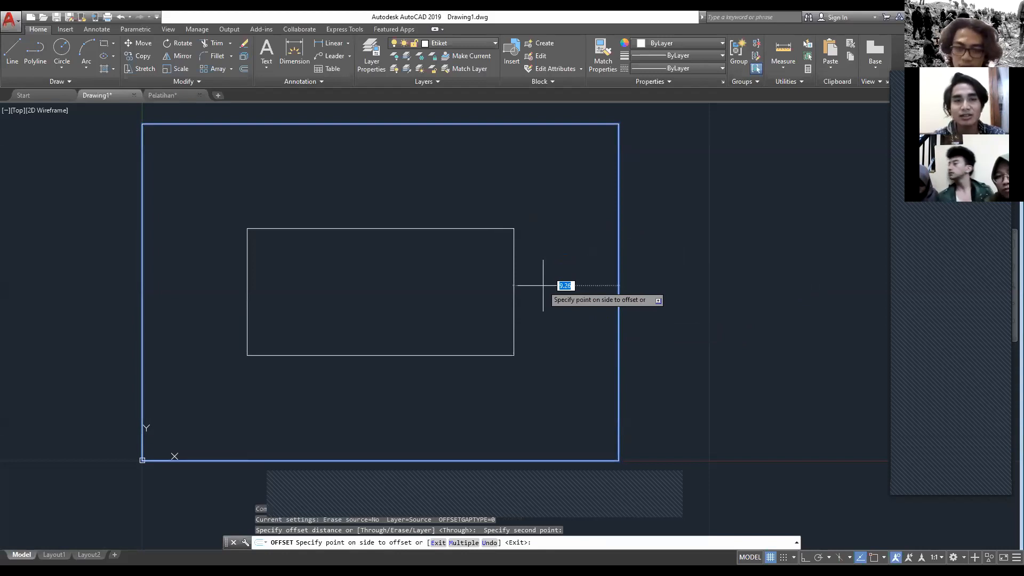
pyautogui.write('1')
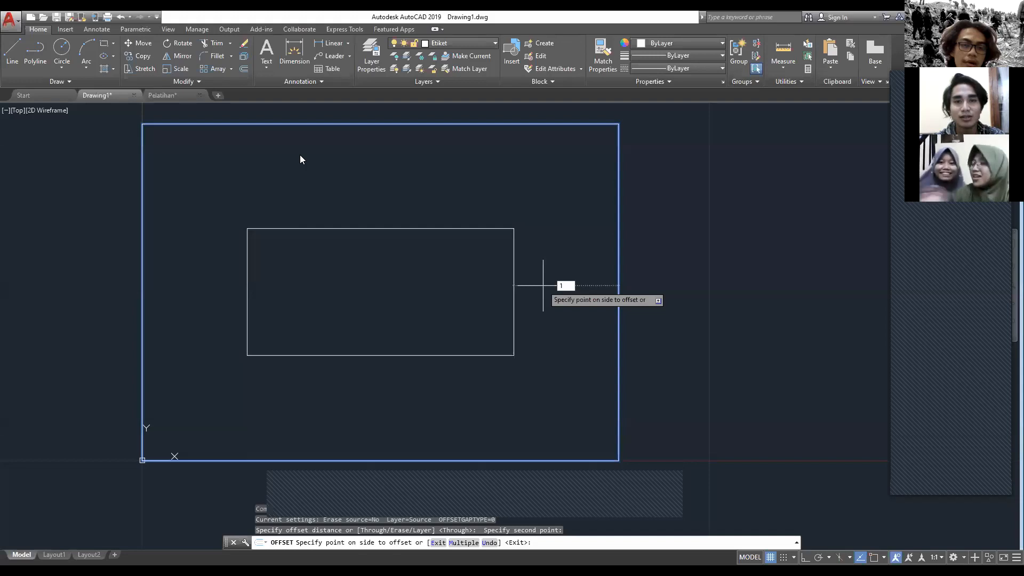
pyautogui.press('Return')
pyautogui.scroll(2, 543, 286)
pyautogui.scroll(-6, 300, 159)
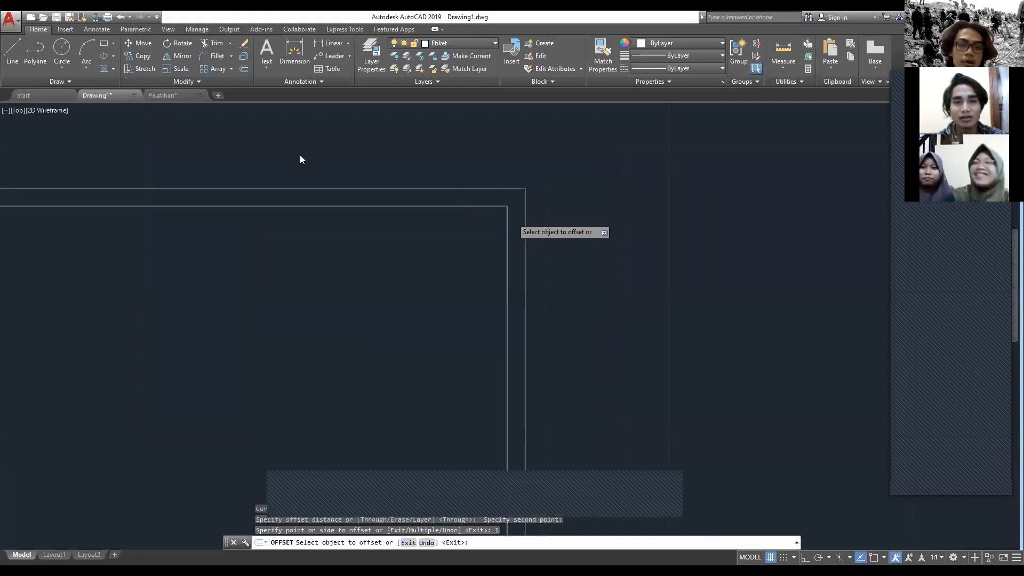
pyautogui.moveTo(446, 272); pyautogui.dragTo(480, 269, button='middle')
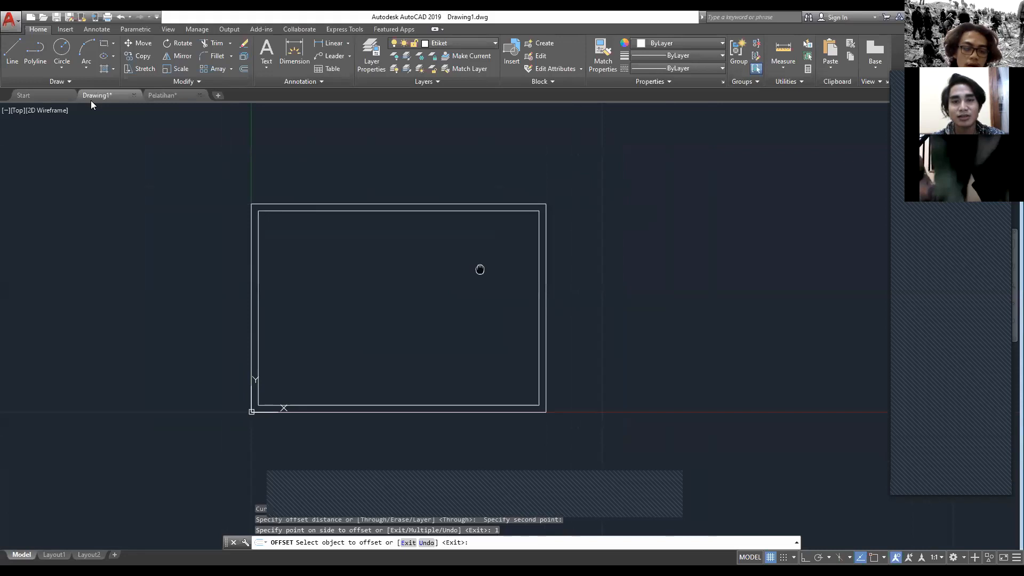
# Step: Check the title block layout on the Pelatihan drawing's Denah sheet, then inspect the inner border in Drawing1 as a single object
pyautogui.hotkey('ctrl', 'Tab')
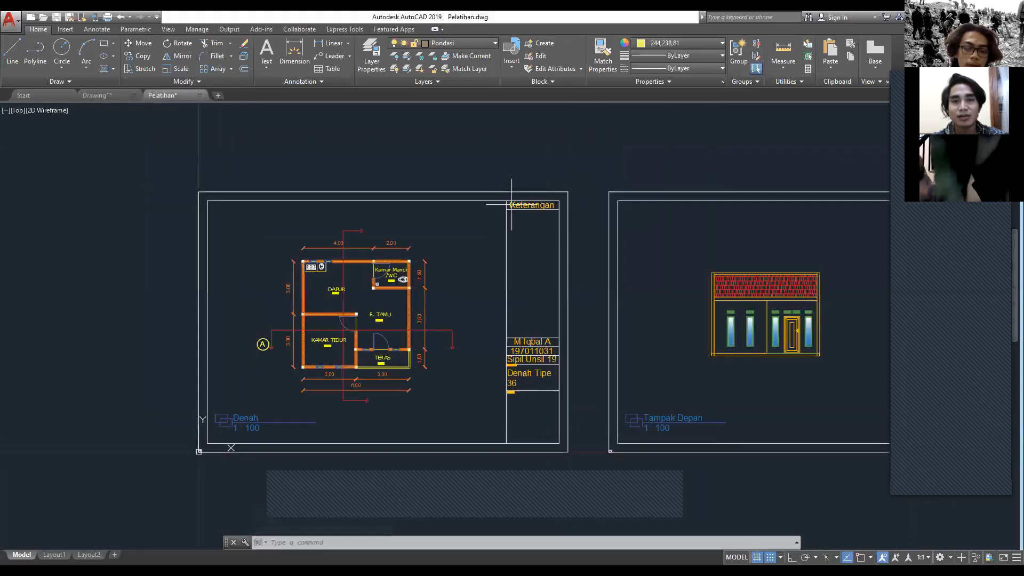
pyautogui.hotkey('ctrl', 'Tab')
pyautogui.scroll(-2, 569, 263)
pyautogui.click(585, 243)
pyautogui.click(563, 263)
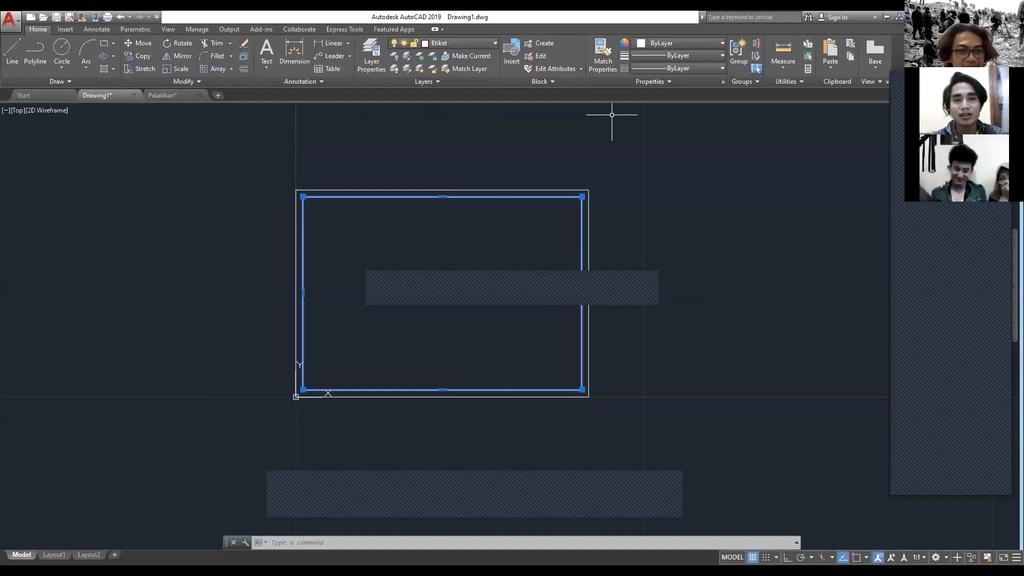
pyautogui.scroll(1, 565, 318)
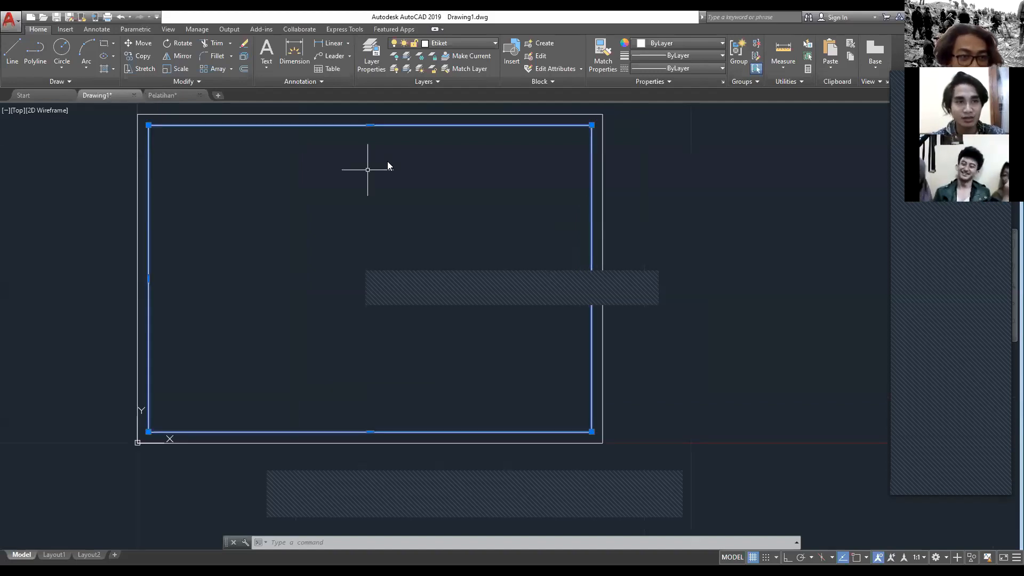
pyautogui.press('Escape')
pyautogui.scroll(-2, 485, 195)
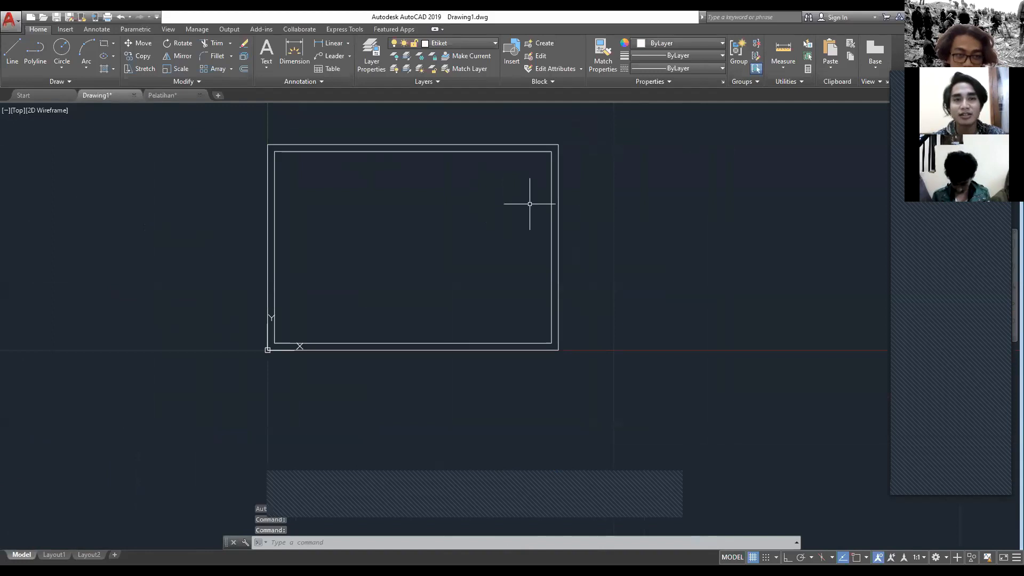
# Step: Explode the inner border rectangle into separate lines and check that one edge can be selected individually
pyautogui.scroll(1, 529, 204)
pyautogui.scroll(-1, 553, 187)
pyautogui.click(554, 180)
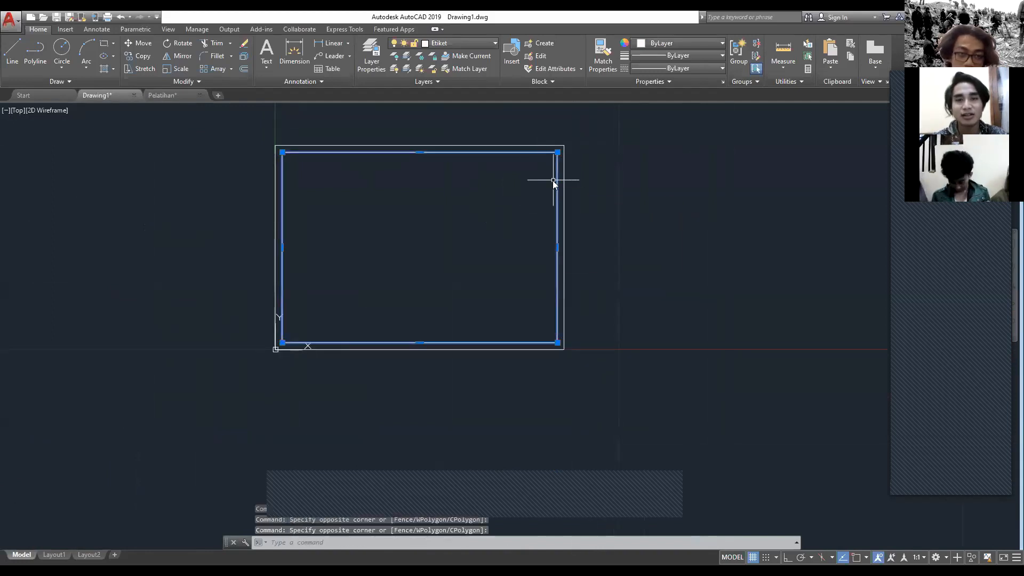
pyautogui.write('EXPLODE')
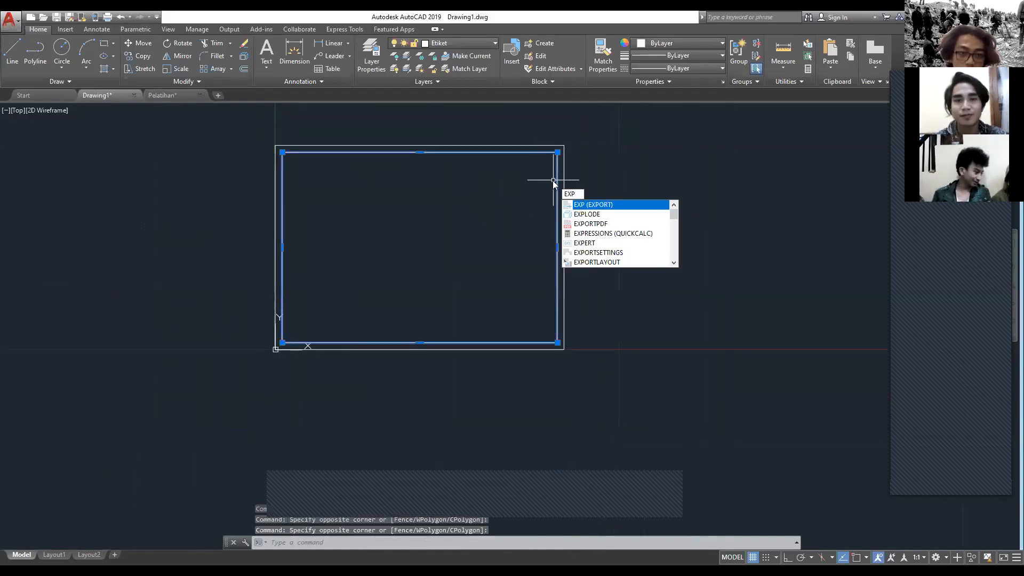
pyautogui.press('Down')
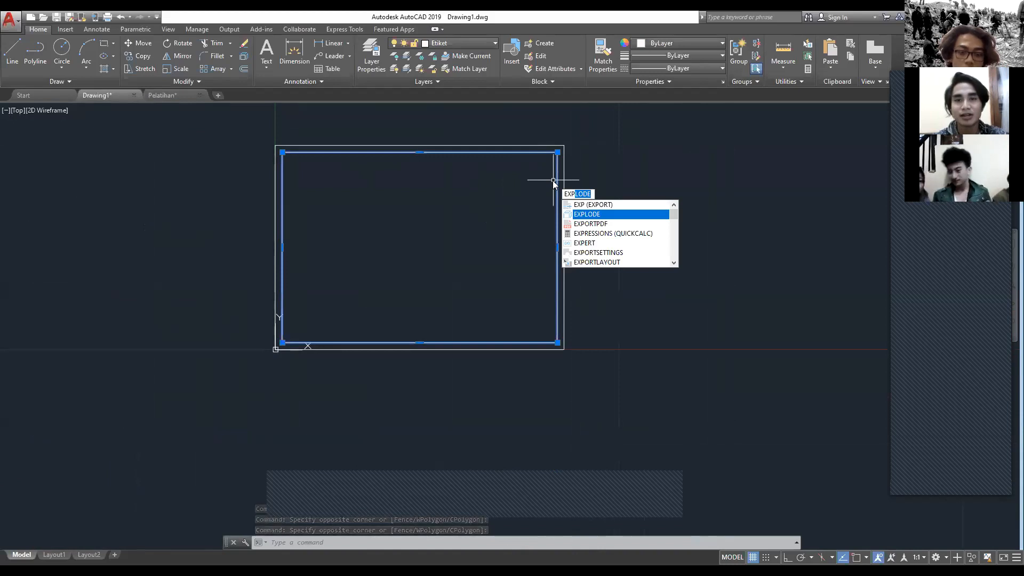
pyautogui.press('Return')
pyautogui.scroll(2, 565, 133)
pyautogui.click(549, 180)
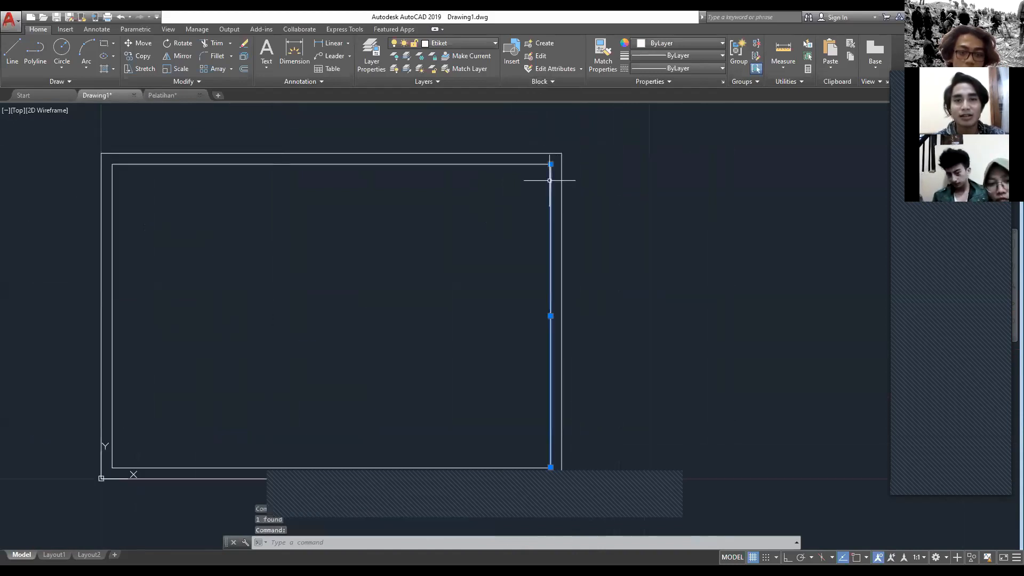
pyautogui.scroll(2, 473, 242)
pyautogui.scroll(-3, 547, 252)
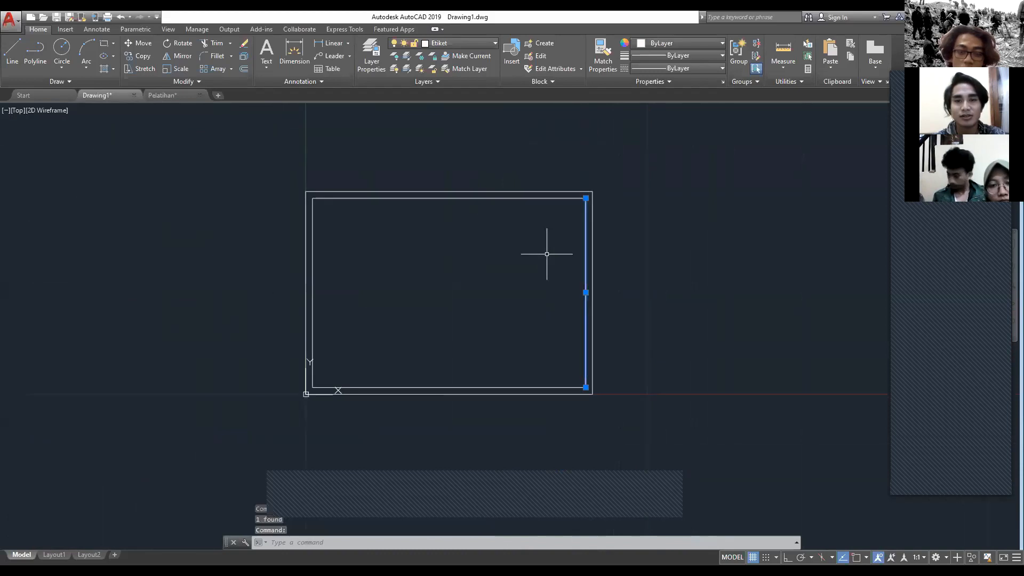
pyautogui.press('Escape')
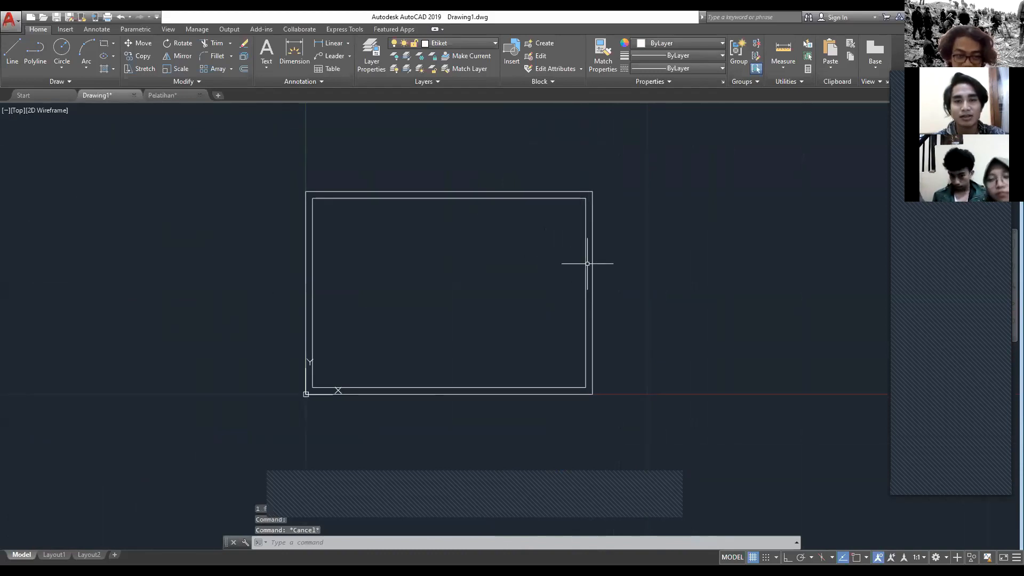
# Step: Offset the inner border's right edge inward by 5 to form the title block column
pyautogui.scroll(2, 587, 264)
pyautogui.click(583, 265)
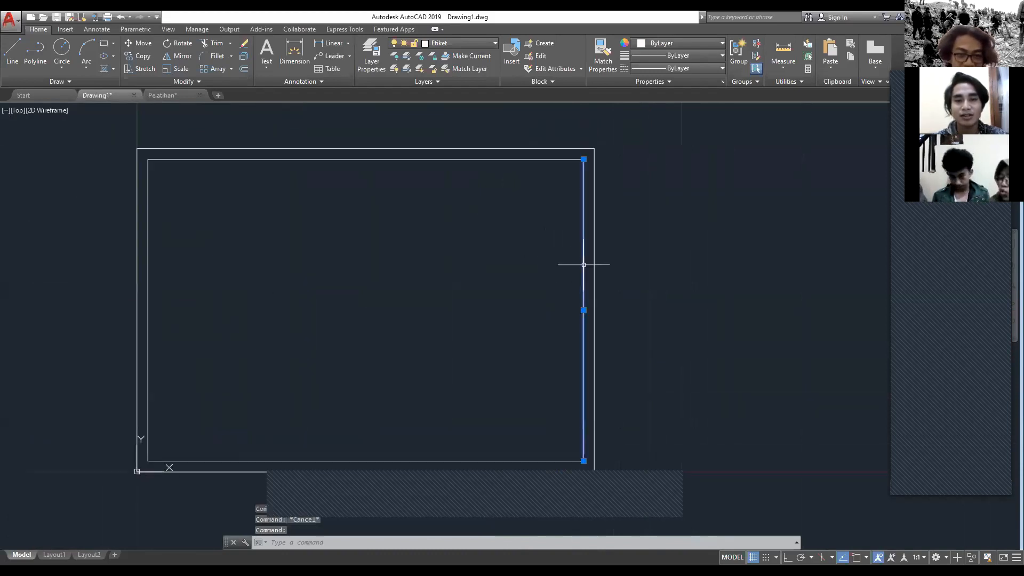
pyautogui.write('of')
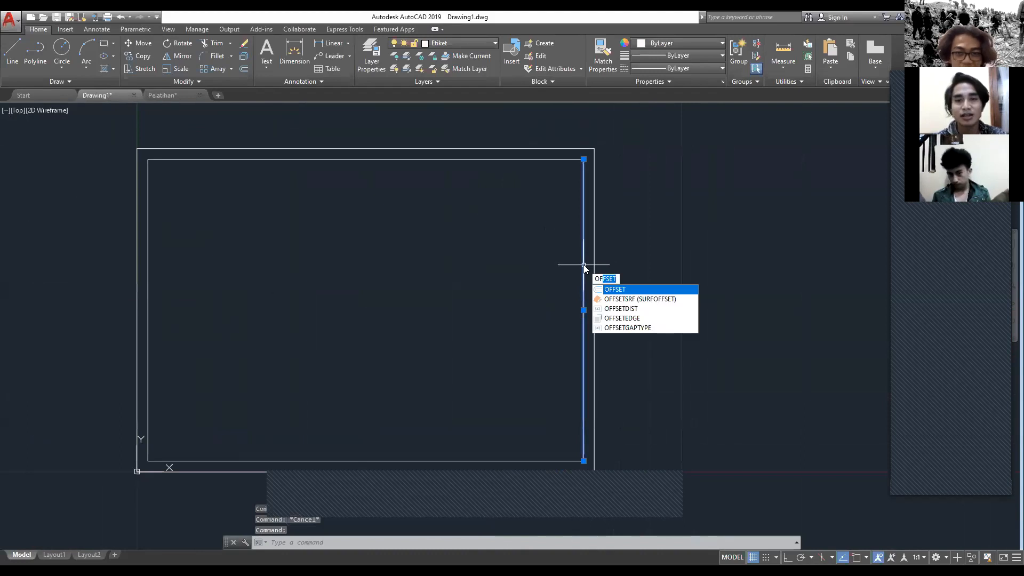
pyautogui.press('Return')
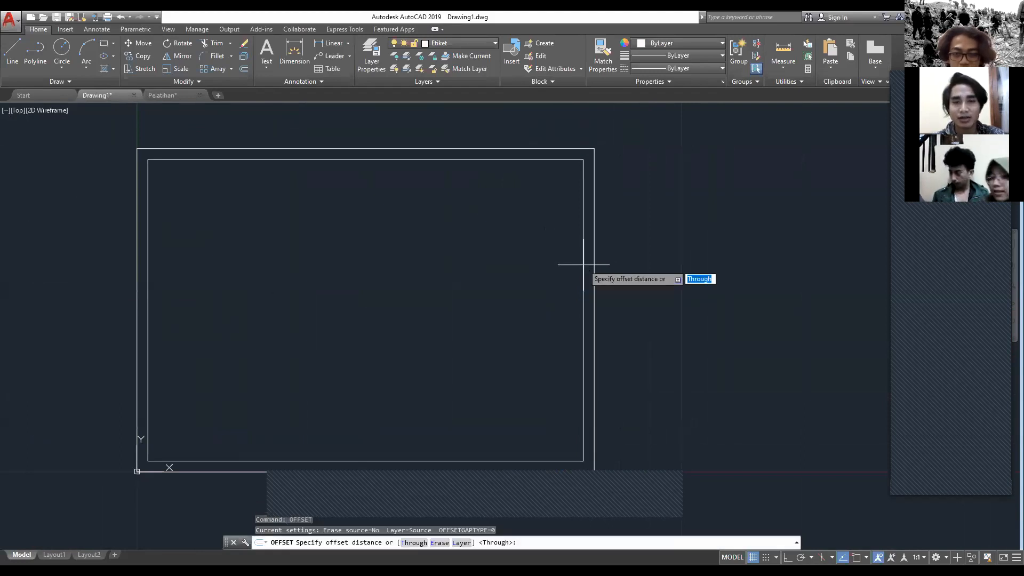
pyautogui.click(583, 264)
pyautogui.click(467, 301)
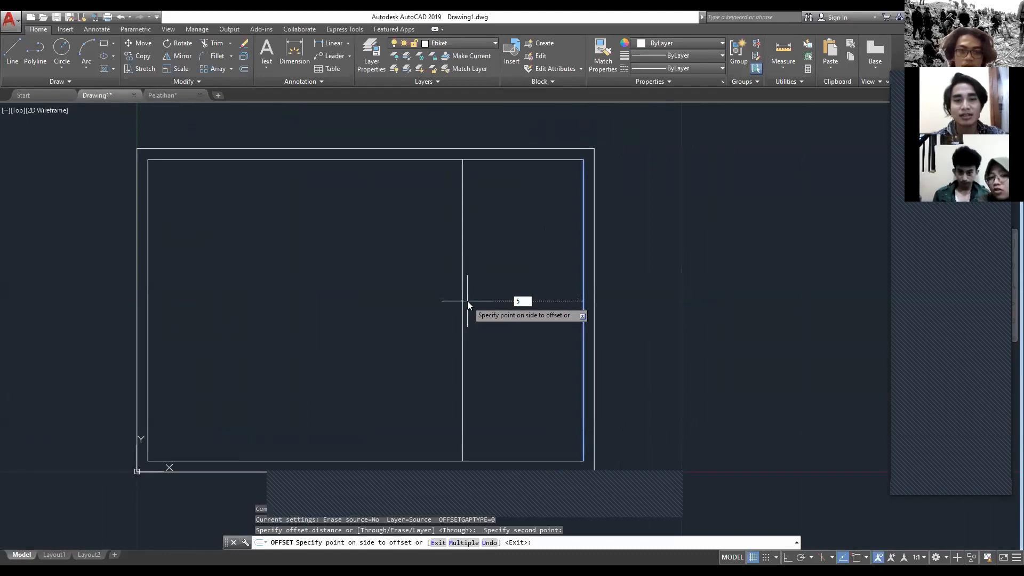
pyautogui.write('5')
pyautogui.press('Return')
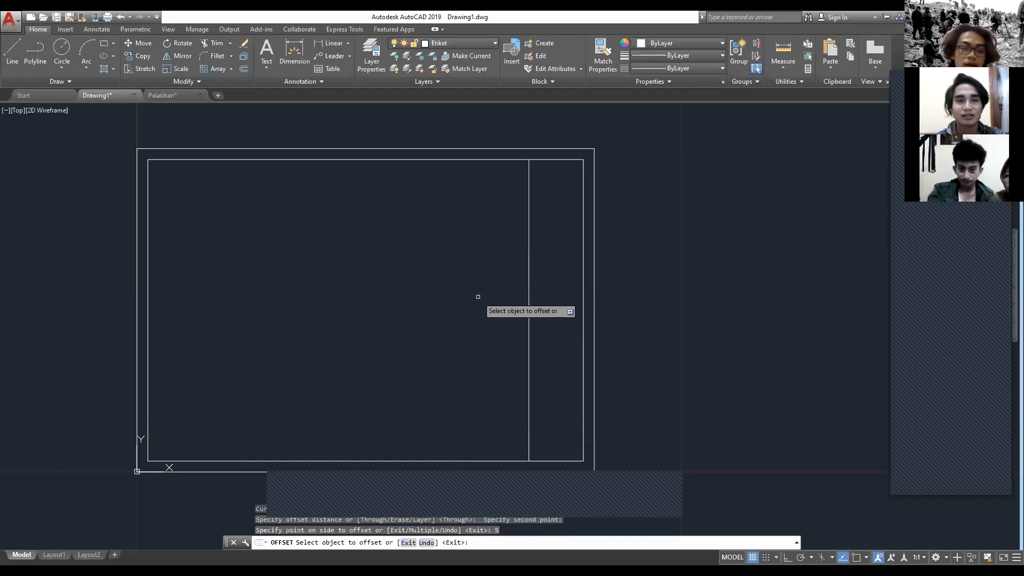
# Step: Check the title block rows on the Pelatihan drawing's Denah sheet, from Keterangan down to the signature box, and return to Drawing1
pyautogui.moveTo(478, 297); pyautogui.dragTo(491, 394, button='middle')
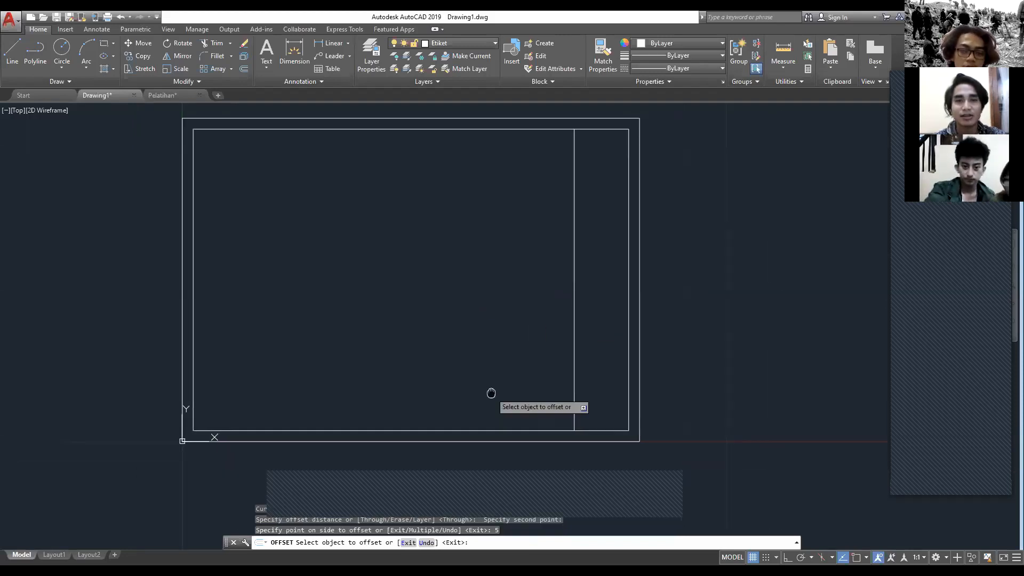
pyautogui.moveTo(487, 286); pyautogui.dragTo(504, 329, button='middle')
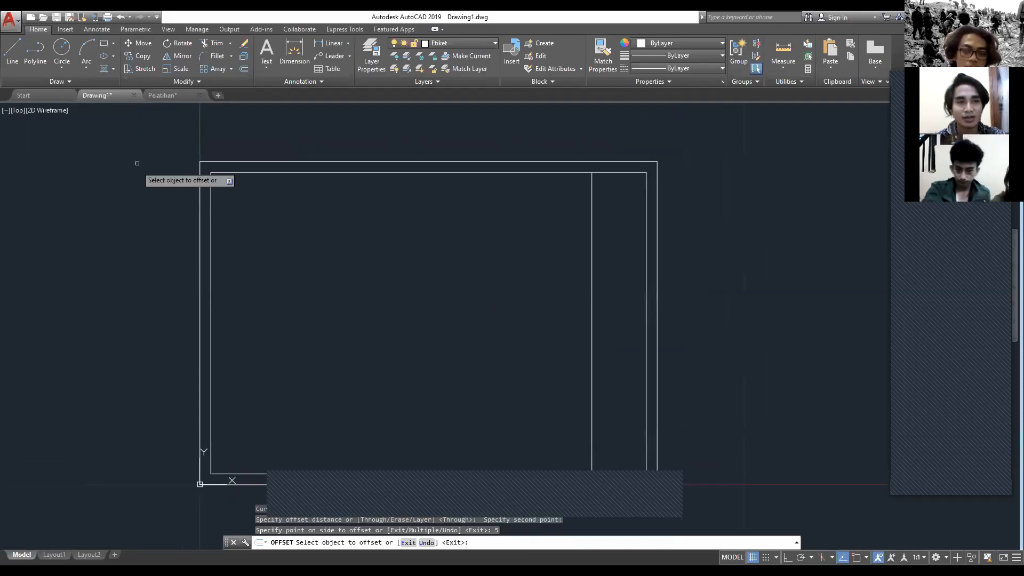
pyautogui.click(163, 96)
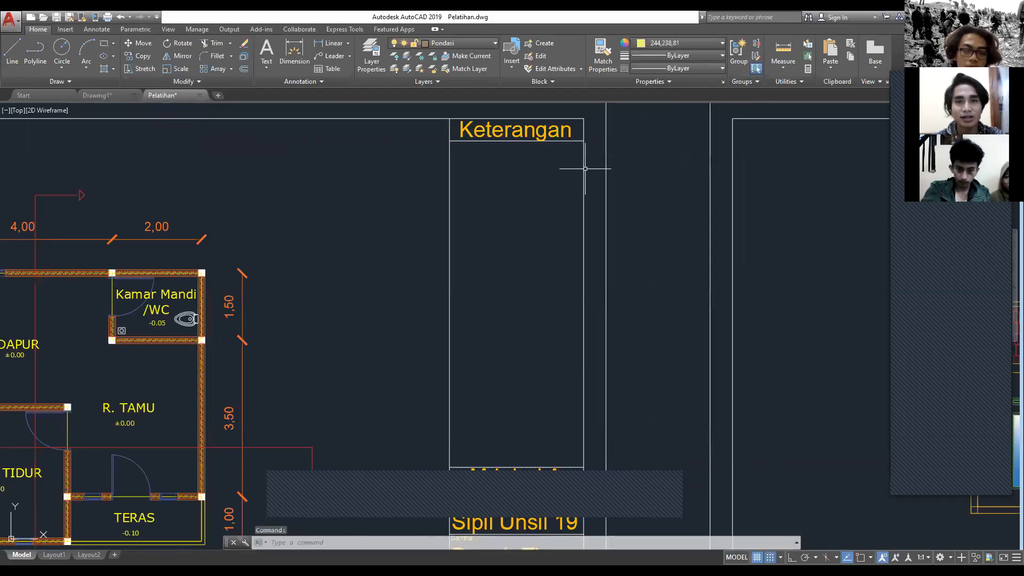
pyautogui.scroll(-4, 585, 169)
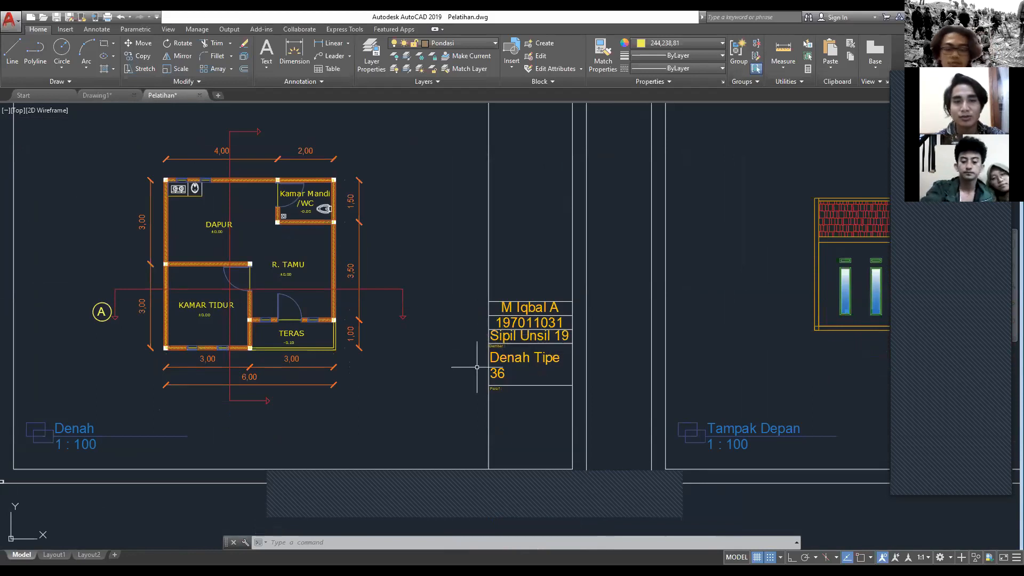
pyautogui.click(112, 96)
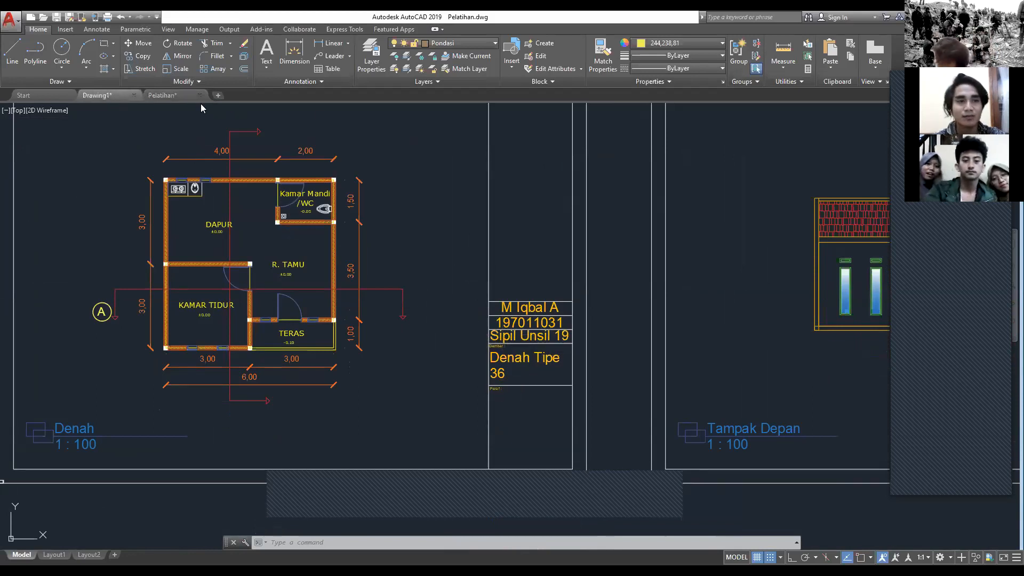
# Step: Offset the inner border's top edge downward by 1 to form the title block's heading row
pyautogui.moveTo(475, 194); pyautogui.dragTo(435, 209, button='middle')
pyautogui.press('Escape')
pyautogui.write('OF')
pyautogui.press('Return')
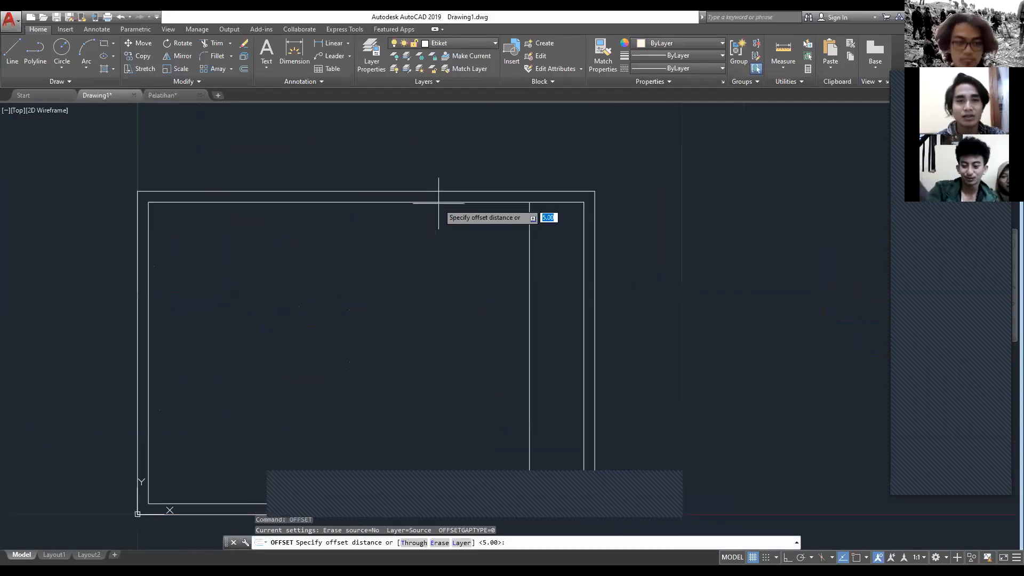
pyautogui.click(439, 203)
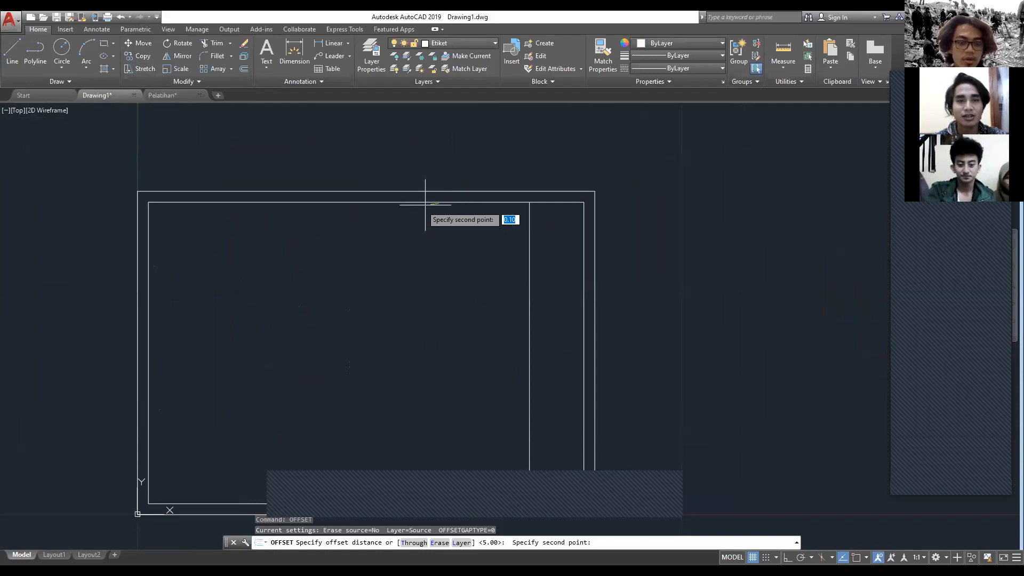
pyautogui.click(431, 266)
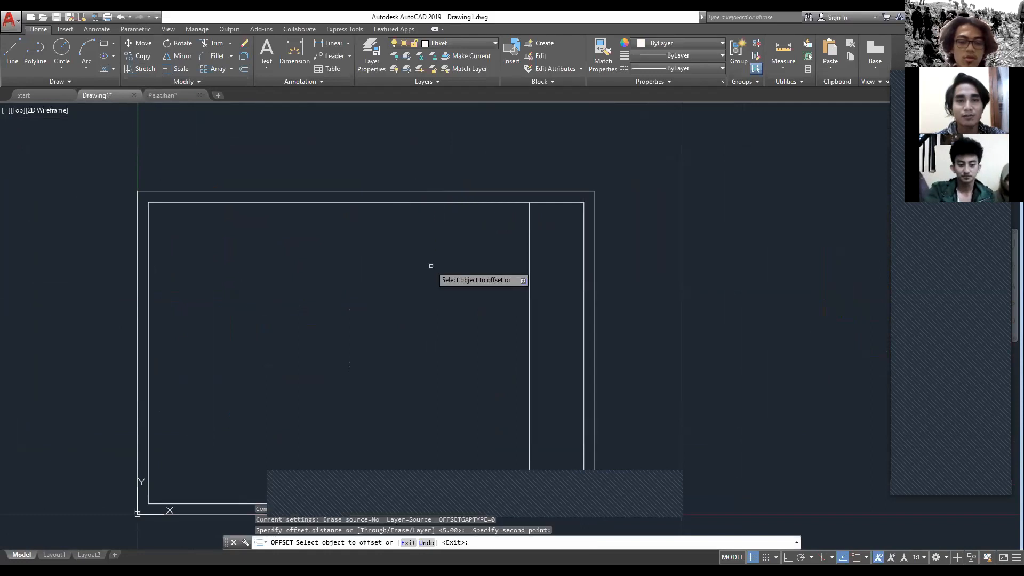
pyautogui.click(465, 203)
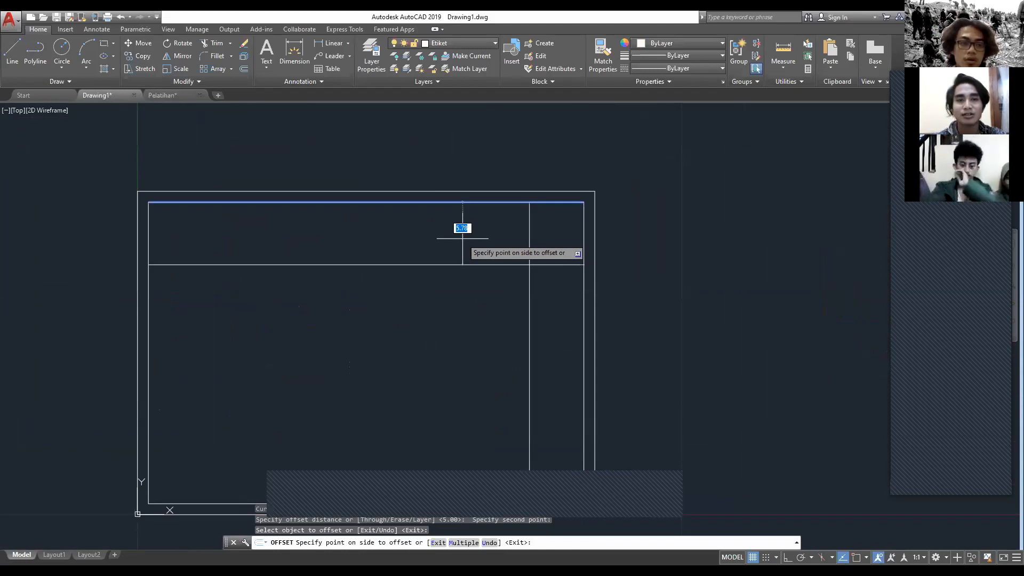
pyautogui.click(462, 239)
pyautogui.moveTo(505, 240); pyautogui.dragTo(505, 160, button='middle')
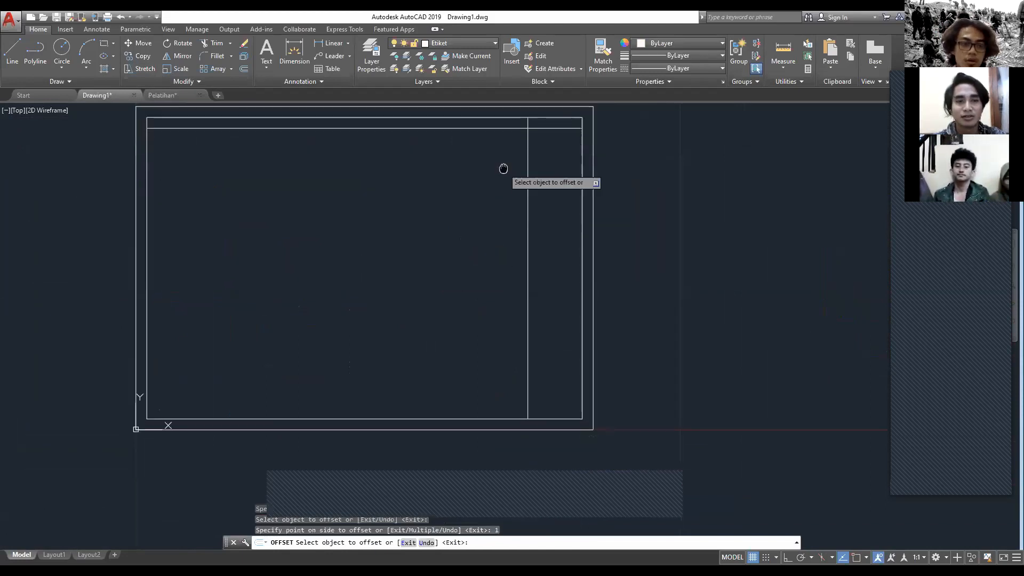
# Step: Offset the inner border's bottom edge upward by 5, and offset that new line upward by 2
pyautogui.click(556, 419)
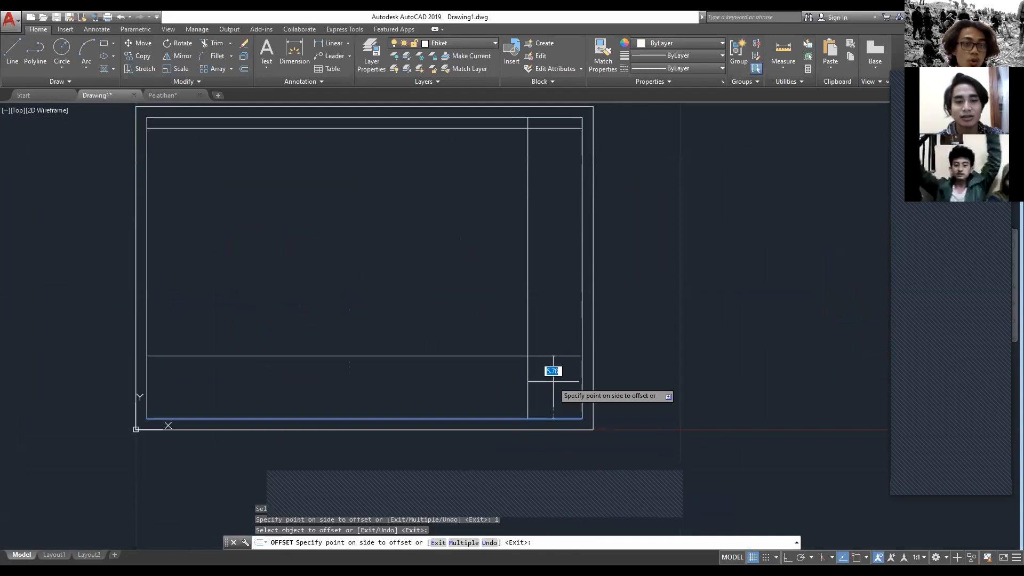
pyautogui.click(554, 381)
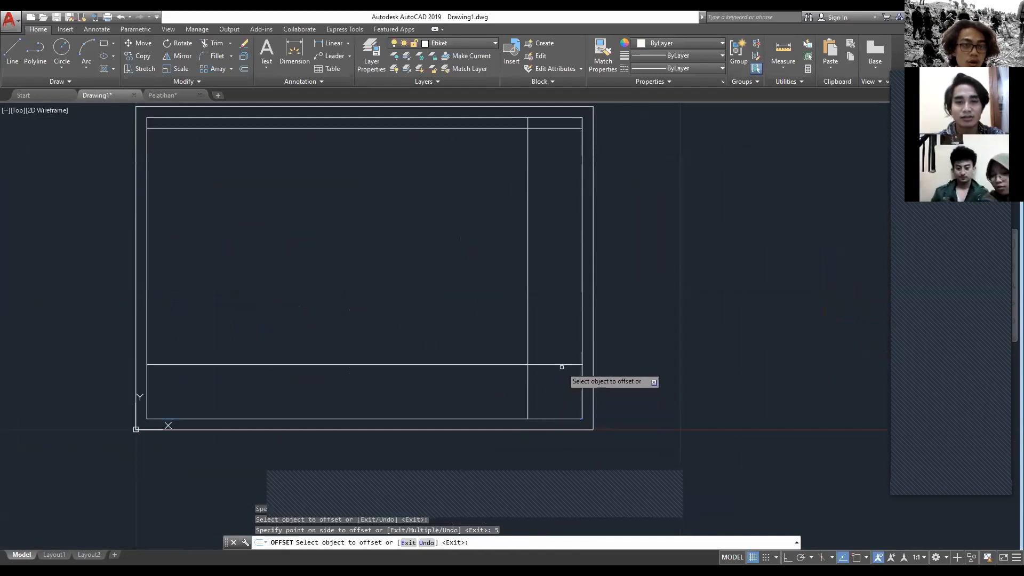
pyautogui.click(563, 365)
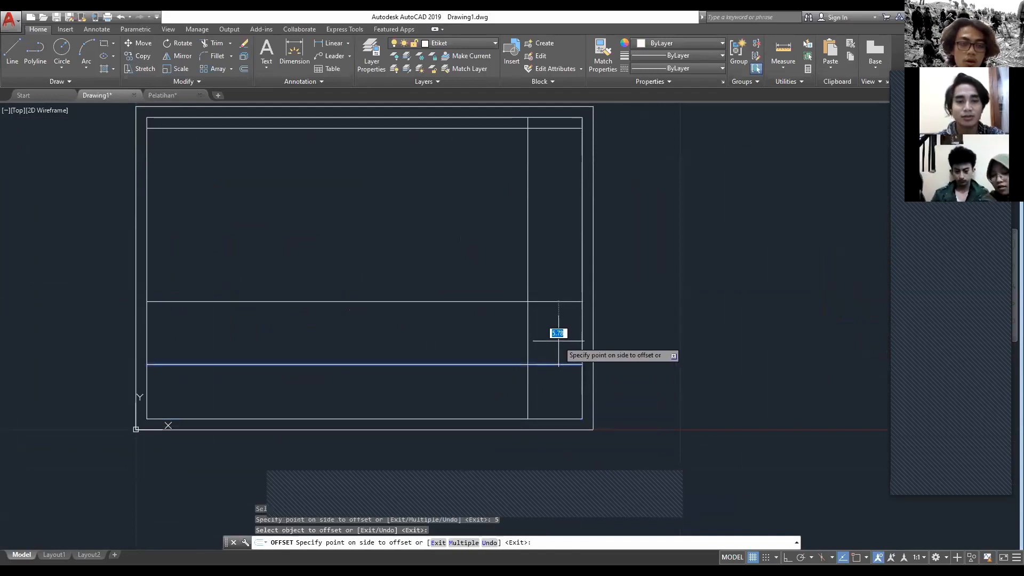
pyautogui.click(559, 341)
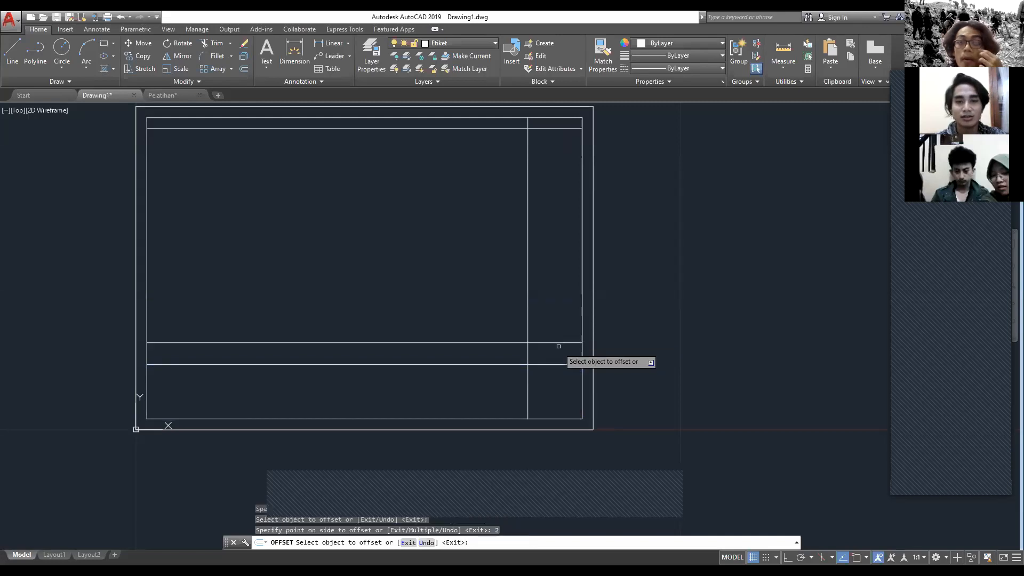
# Step: Add two more title block rows above the 2-unit row by offsetting its top line upward by 1 twice
pyautogui.click(558, 343)
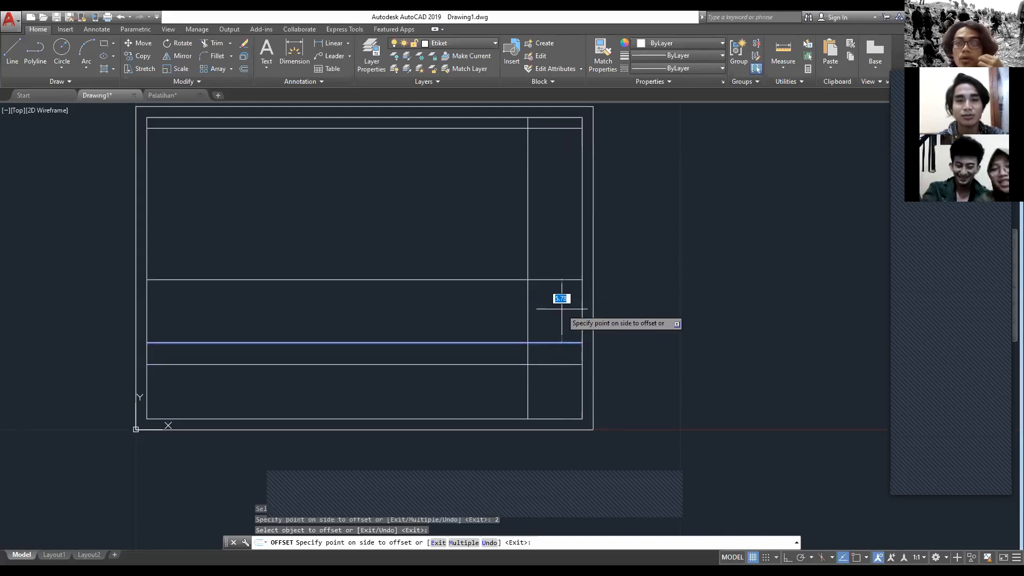
pyautogui.click(563, 324)
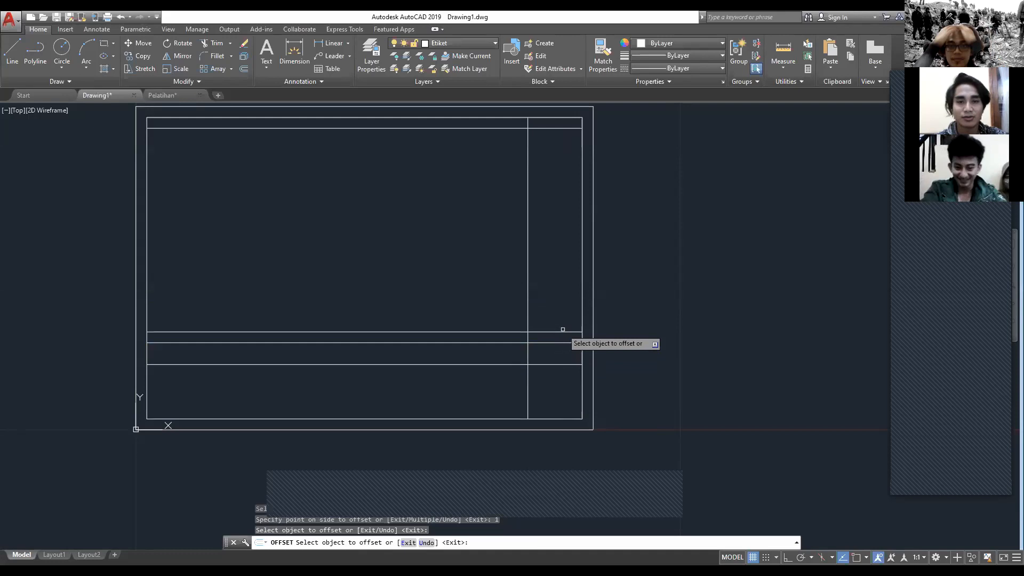
pyautogui.click(563, 331)
pyautogui.click(563, 321)
pyautogui.moveTo(661, 268); pyautogui.dragTo(749, 276, button='middle')
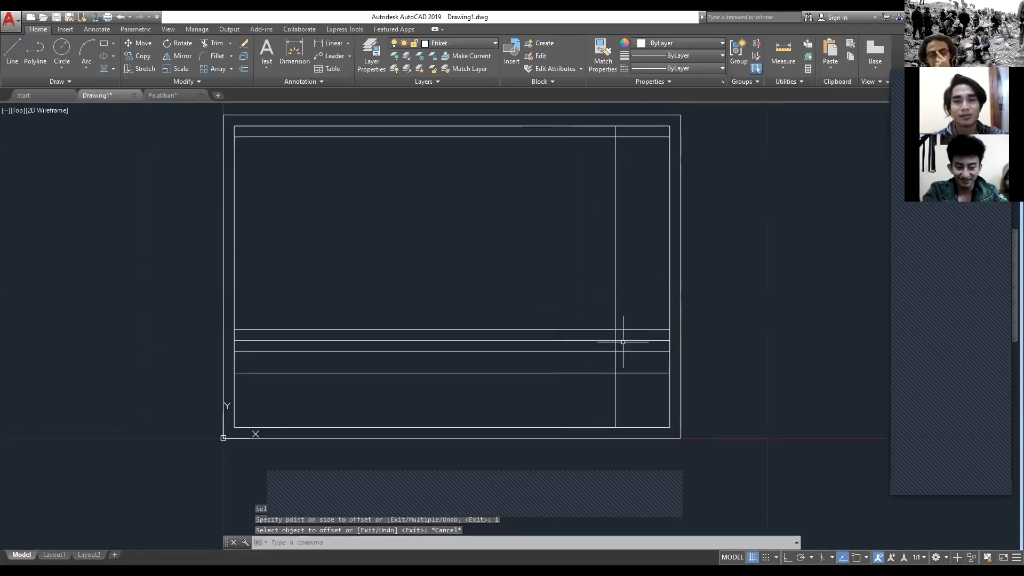
pyautogui.press('Escape')
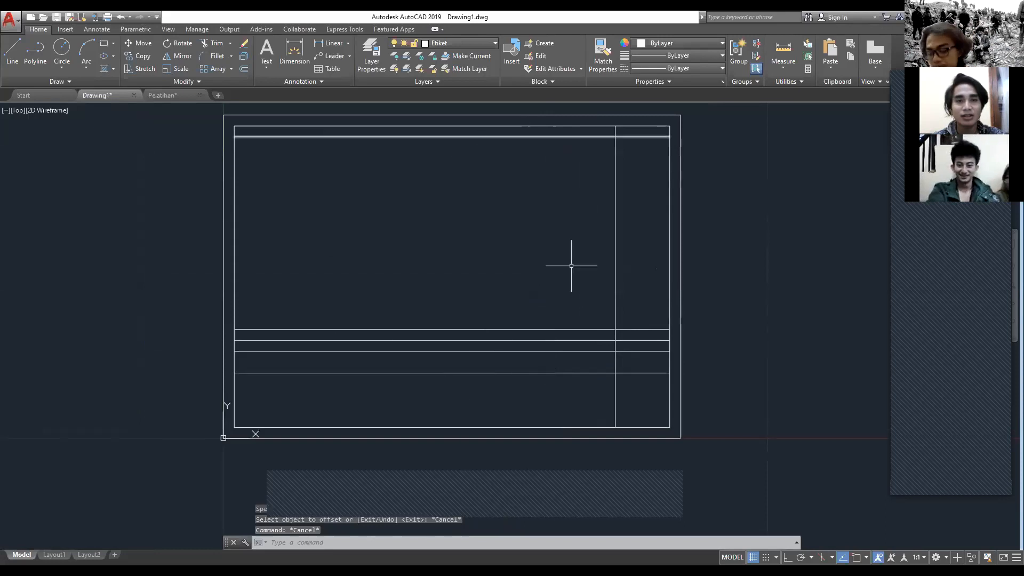
# Step: Examine the horizontal row lines where they cross the title block's vertical line and extend across the drawing area
pyautogui.scroll(-2, 442, 311)
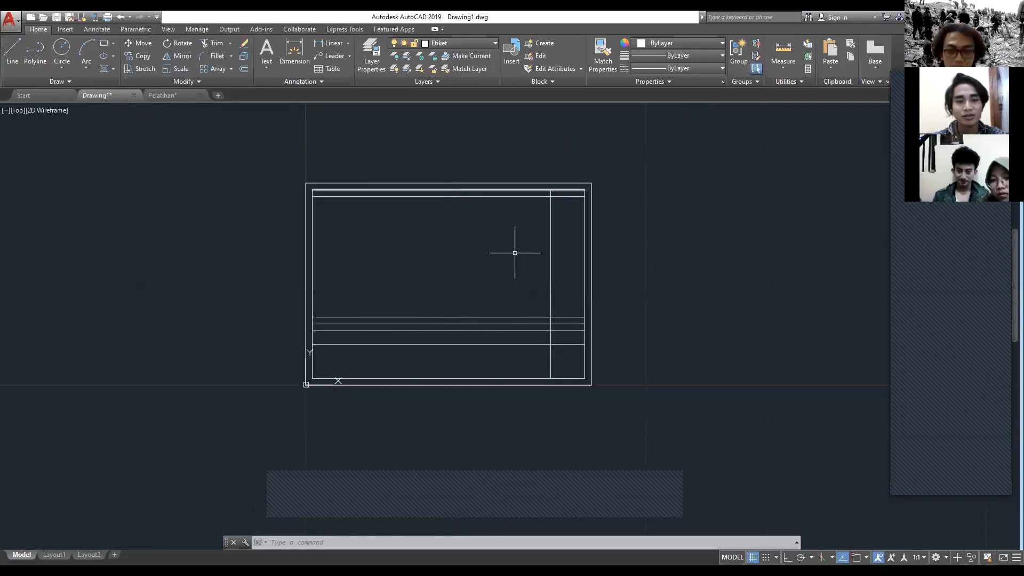
pyautogui.moveTo(515, 252); pyautogui.dragTo(461, 264, button='middle')
pyautogui.press('Escape')
pyautogui.press('Escape')
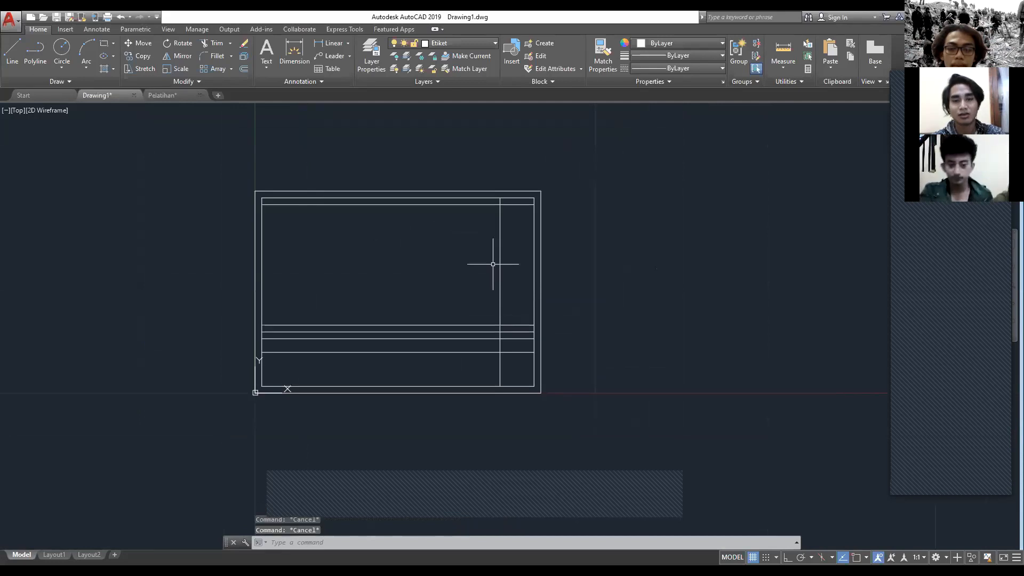
pyautogui.scroll(-2, 493, 264)
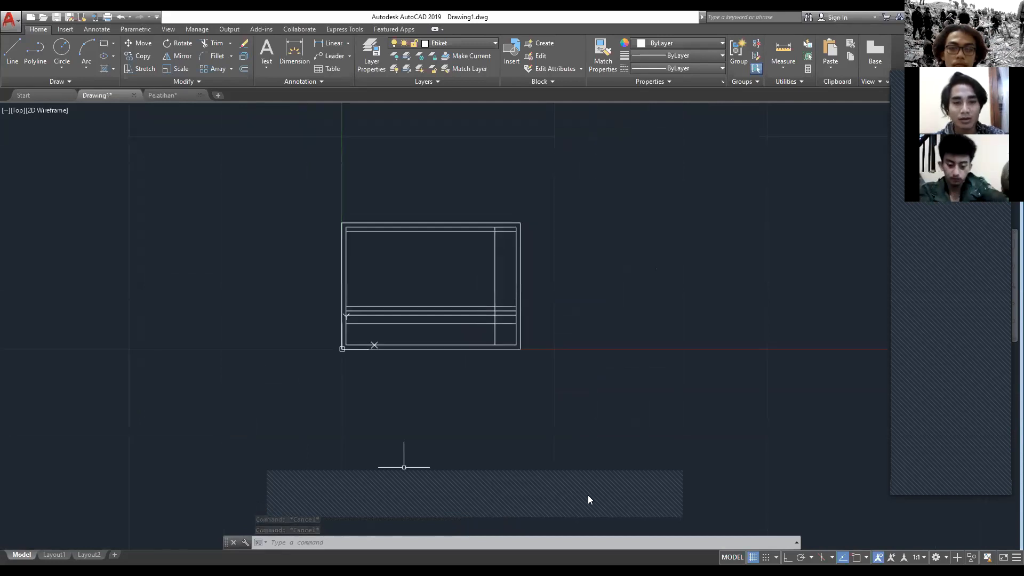
pyautogui.scroll(2, 480, 299)
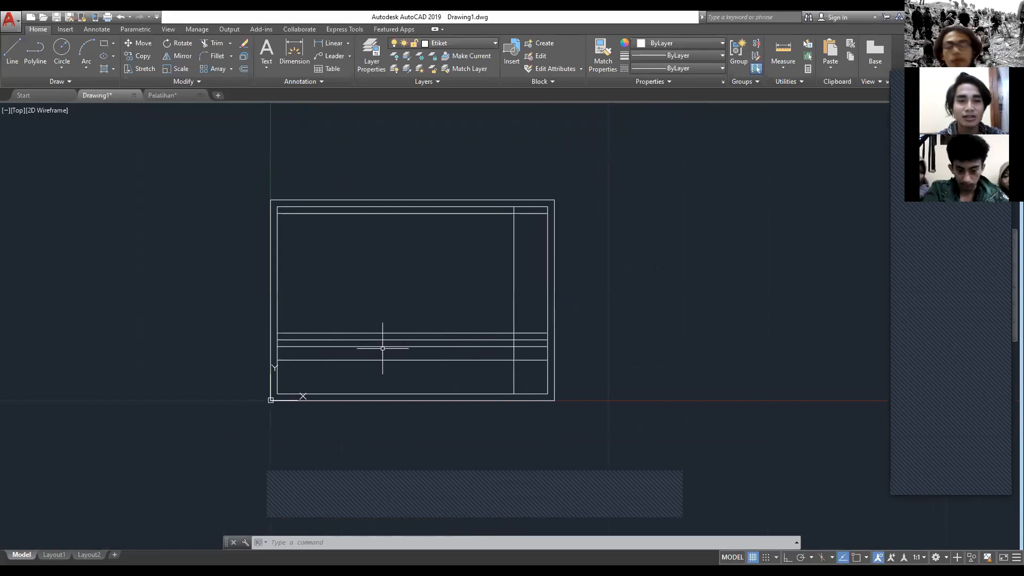
pyautogui.scroll(2, 461, 330)
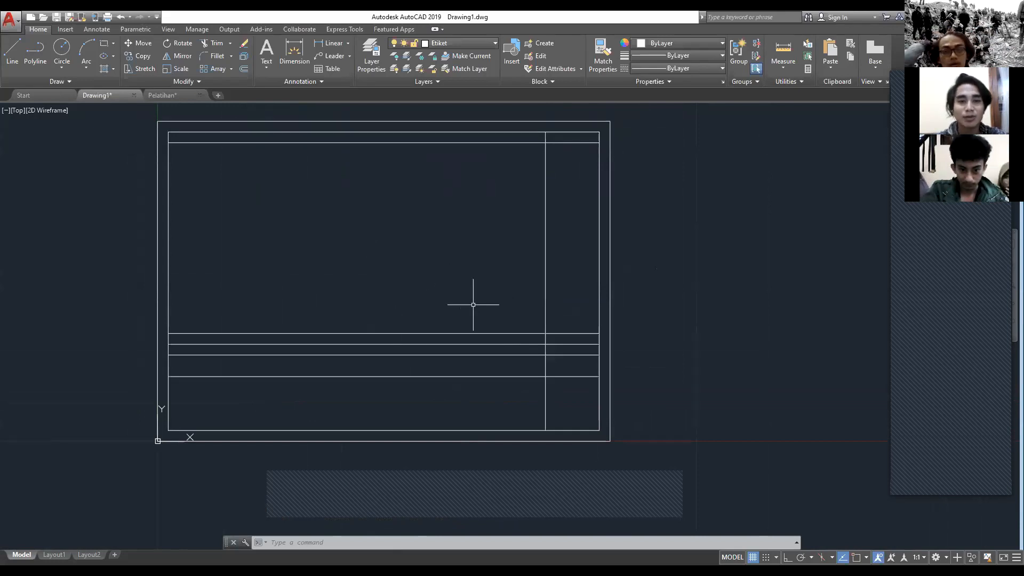
pyautogui.scroll(6, 475, 306)
pyautogui.moveTo(645, 404)
pyautogui.mouseDown(button='middle')
pyautogui.moveTo(622, 378)
pyautogui.moveTo(444, 287)
pyautogui.mouseUp(button='middle')
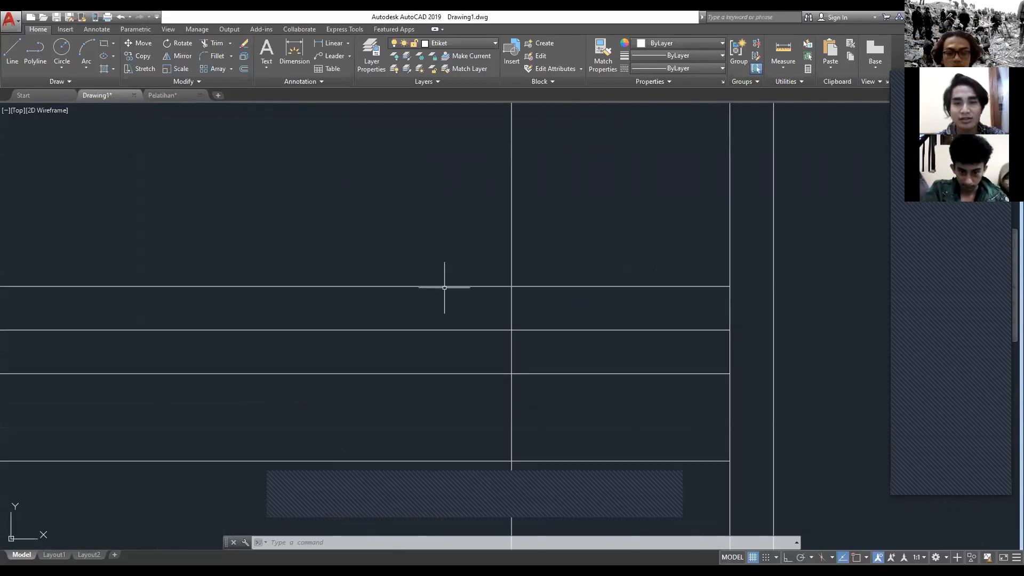
pyautogui.scroll(-2, 444, 288)
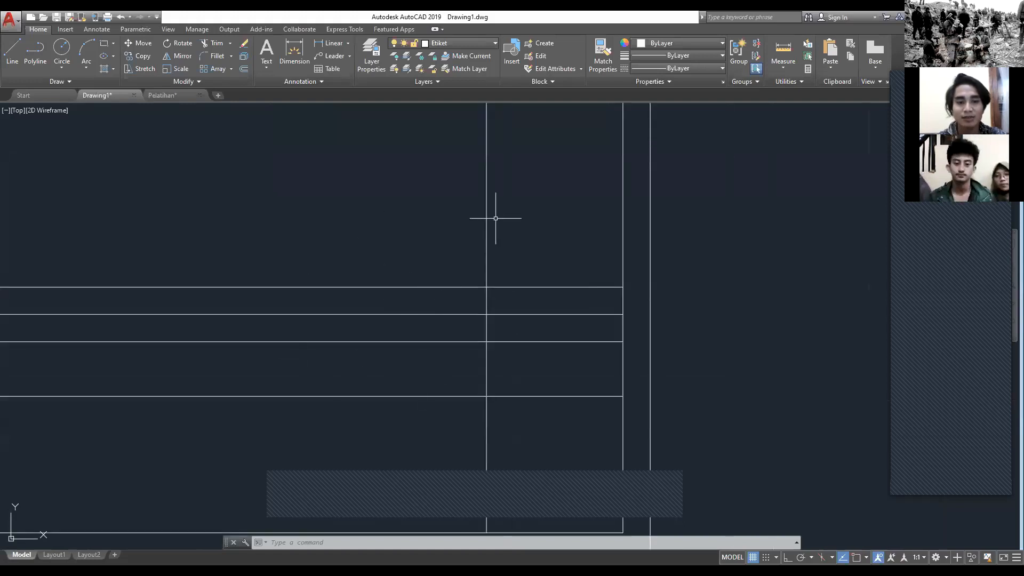
# Step: Trim the heading line and the four lower row lines back to the title block's vertical line, using all objects as cutting edges
pyautogui.scroll(-4, 507, 225)
pyautogui.write('TR')
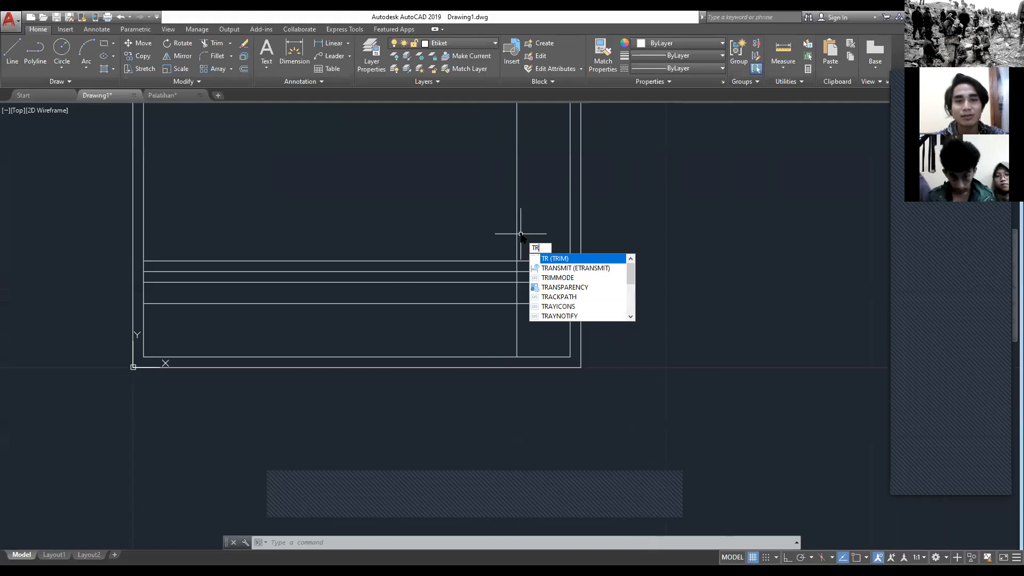
pyautogui.write('IM')
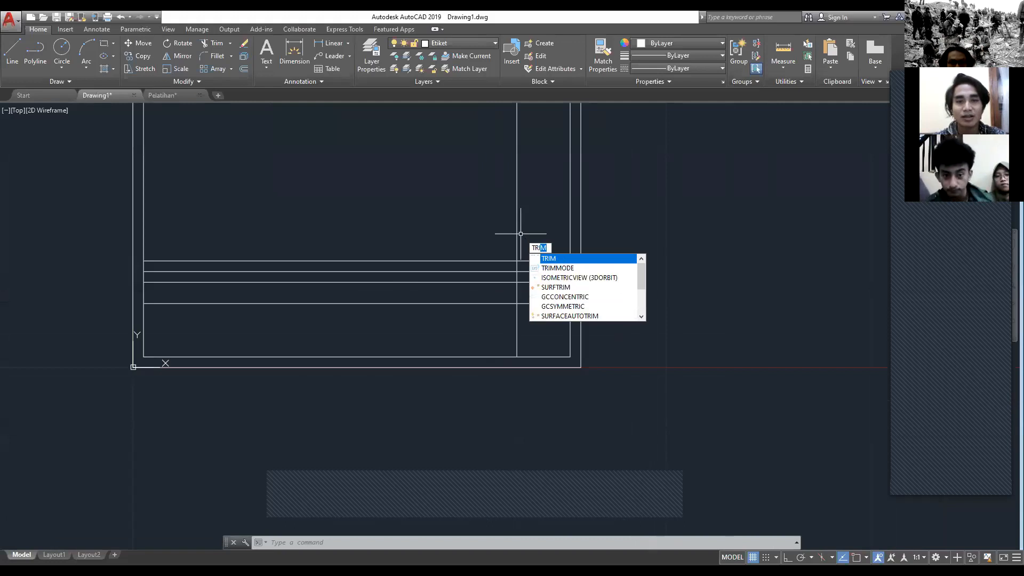
pyautogui.press('Return')
pyautogui.moveTo(425, 225)
pyautogui.mouseDown(button='middle')
pyautogui.moveTo(509, 251)
pyautogui.moveTo(479, 294)
pyautogui.moveTo(486, 315)
pyautogui.mouseUp(button='middle')
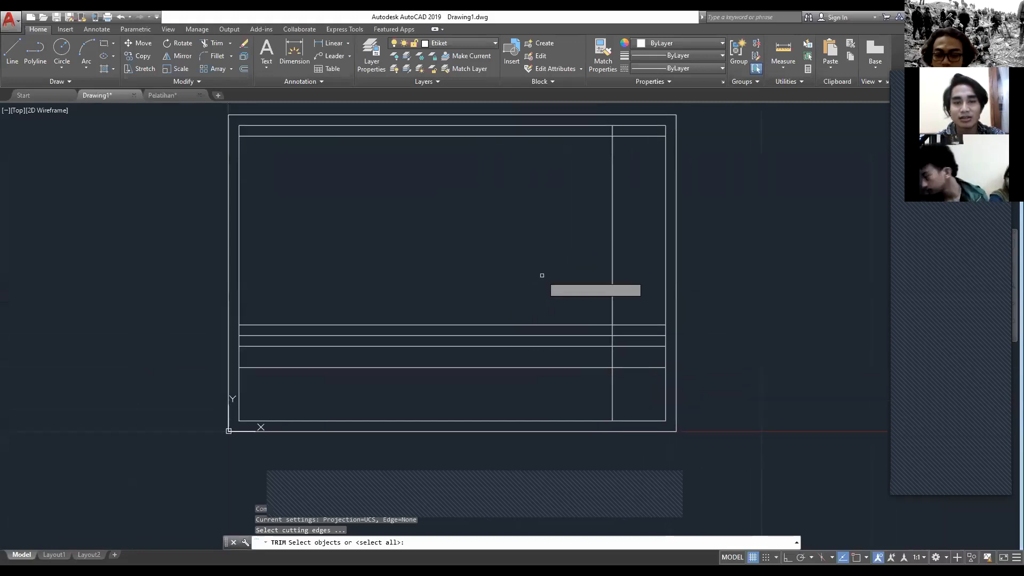
pyautogui.press('Return')
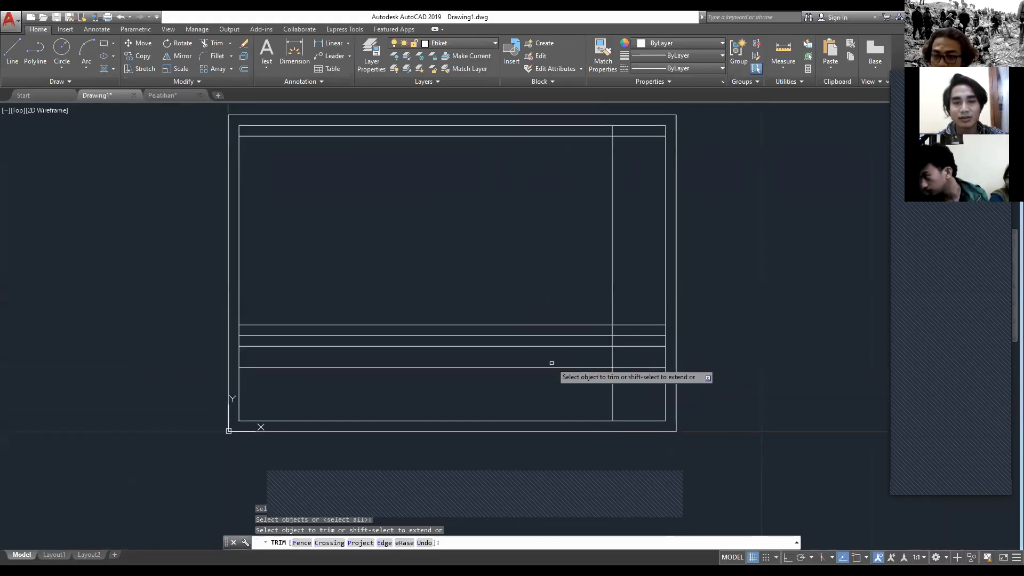
pyautogui.scroll(8, 572, 367)
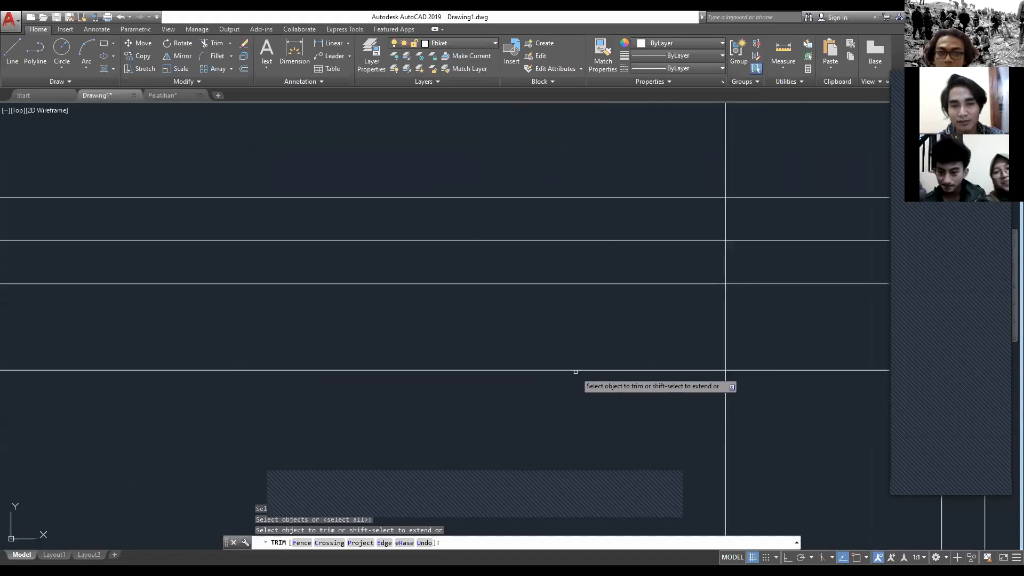
pyautogui.scroll(-8, 579, 371)
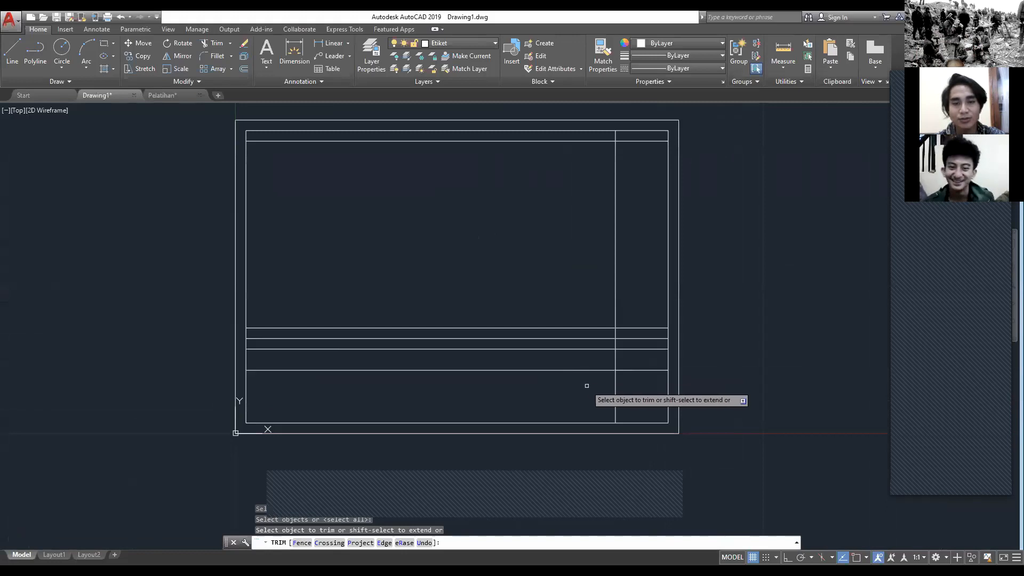
pyautogui.click(593, 370)
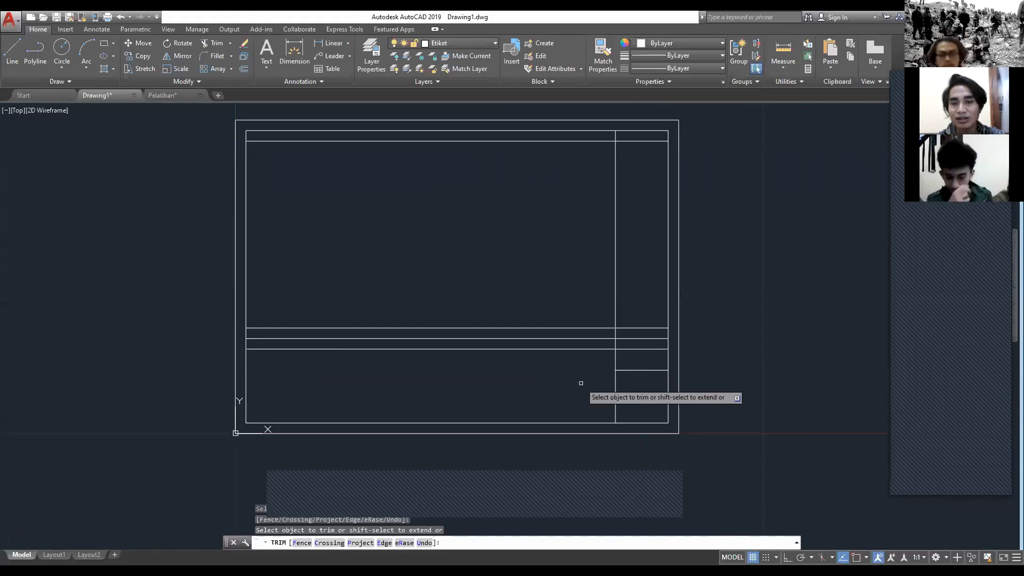
pyautogui.click(581, 383)
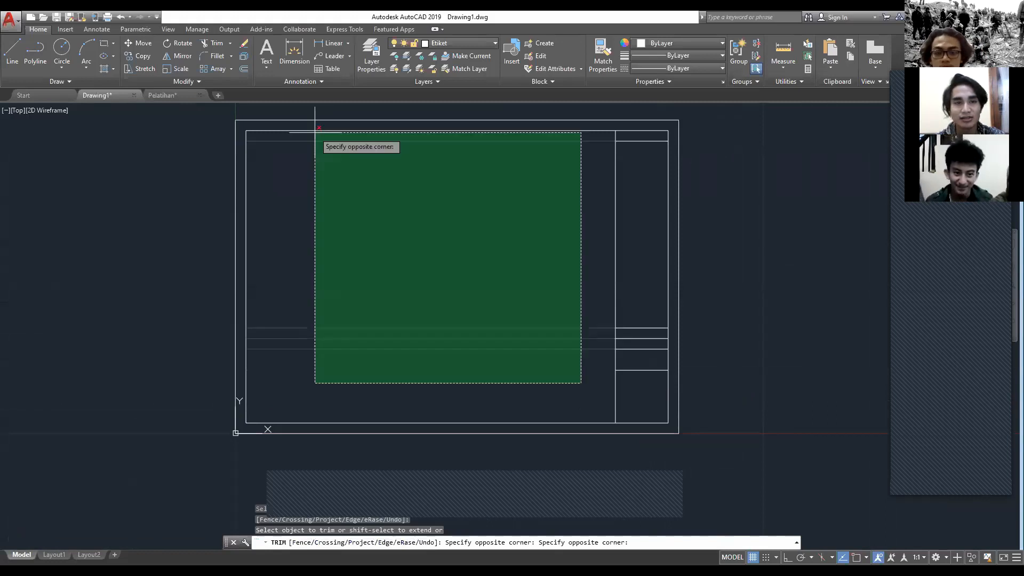
pyautogui.click(315, 132)
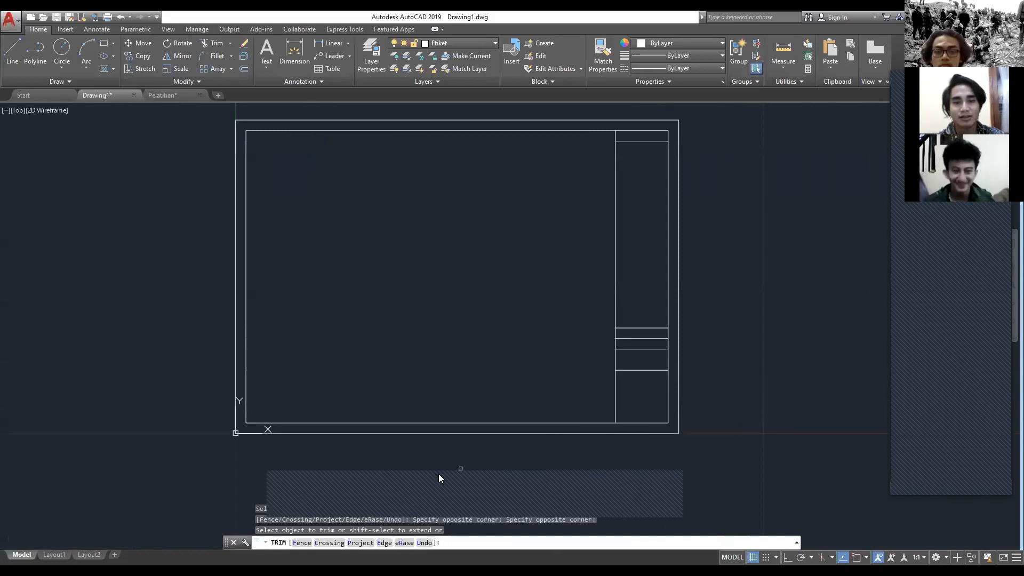
pyautogui.press('Escape')
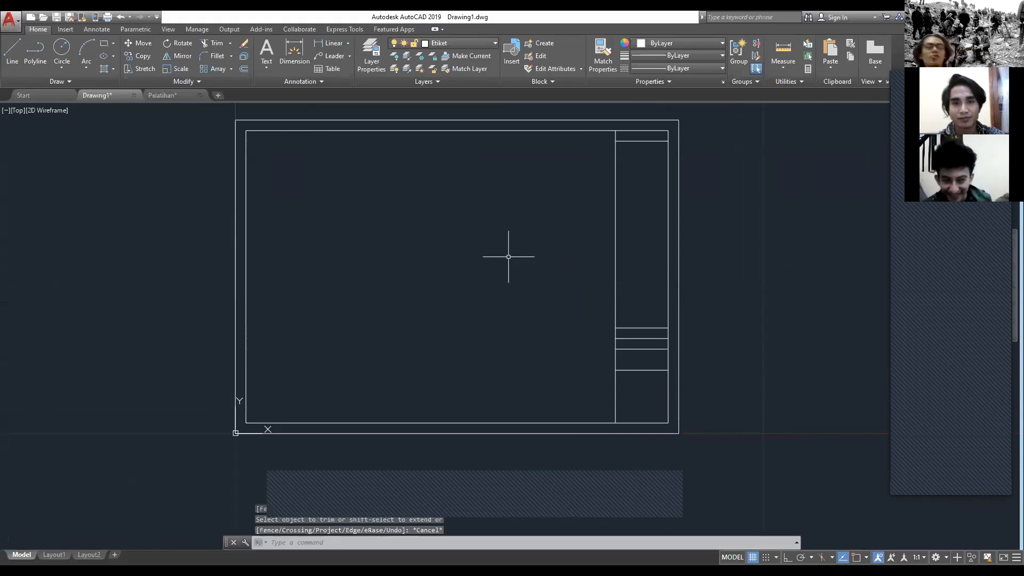
pyautogui.moveTo(537, 256)
pyautogui.mouseDown(button='middle')
pyautogui.moveTo(418, 282)
pyautogui.moveTo(474, 267)
pyautogui.moveTo(555, 276)
pyautogui.moveTo(523, 267)
pyautogui.mouseUp(button='middle')
pyautogui.scroll(-4, 545, 271)
pyautogui.scroll(4, 487, 253)
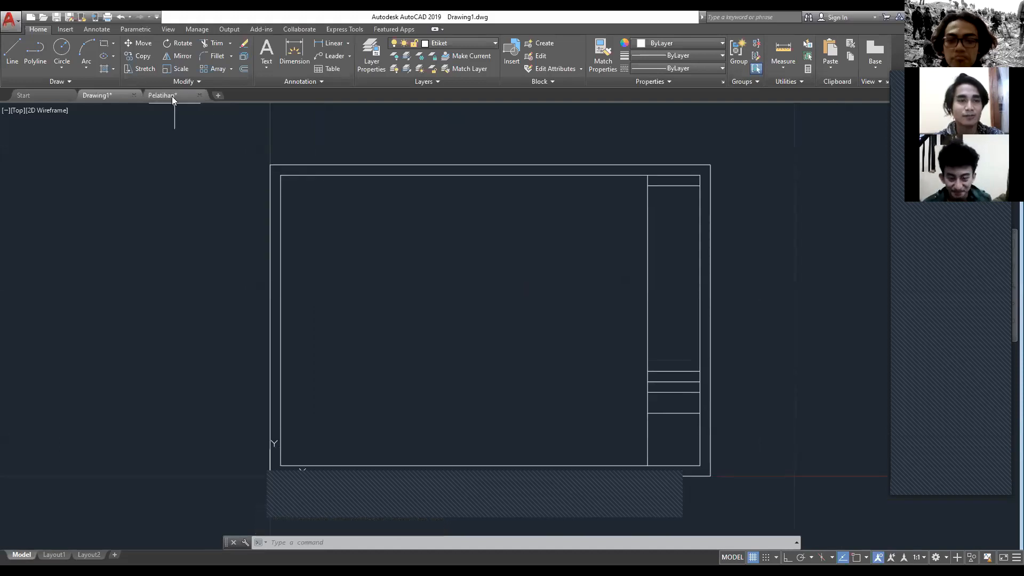
pyautogui.moveTo(172, 97)
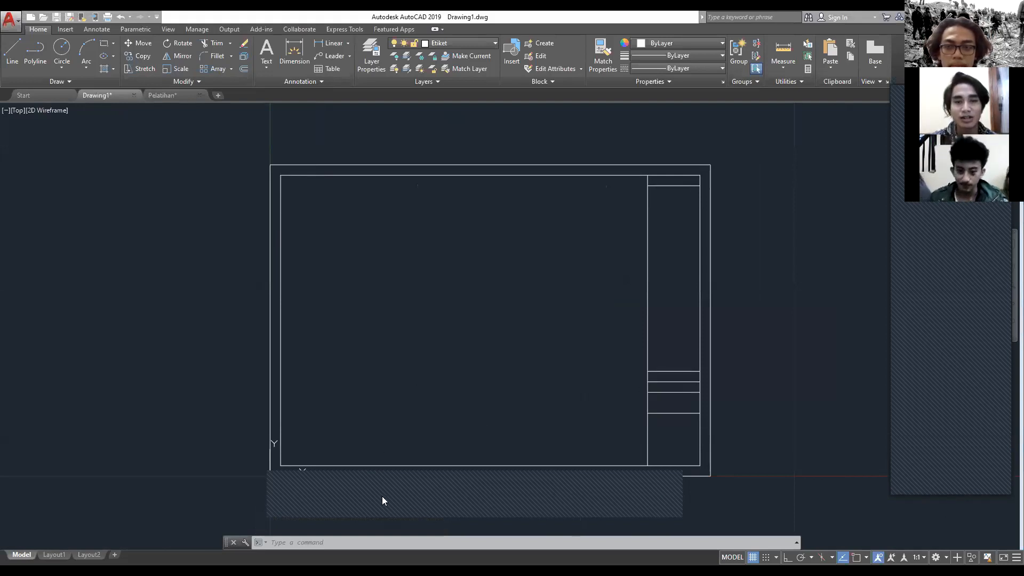
pyautogui.scroll(-2, 376, 452)
pyautogui.scroll(2, 452, 436)
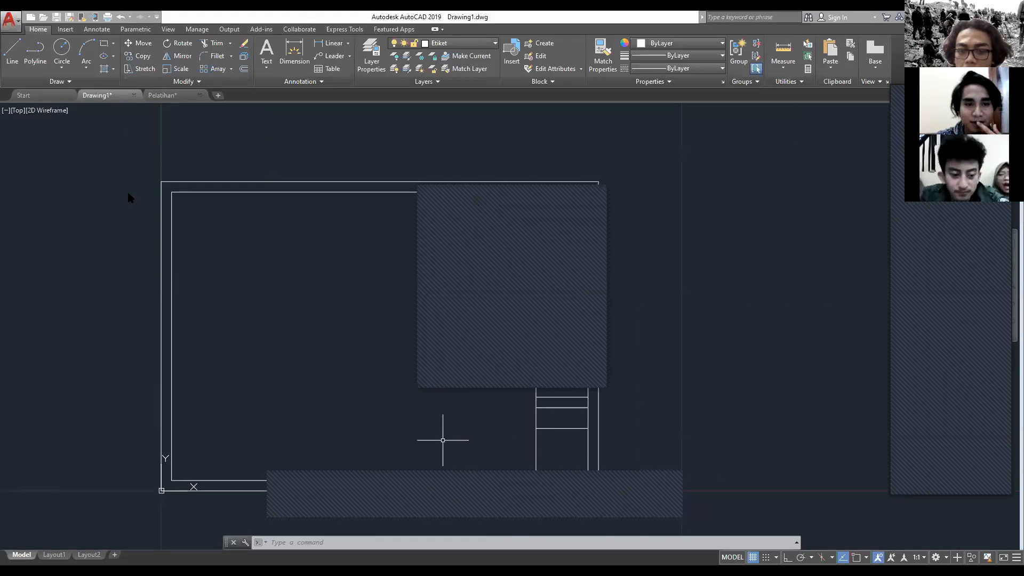
pyautogui.scroll(-4, 419, 448)
pyautogui.scroll(4, 395, 416)
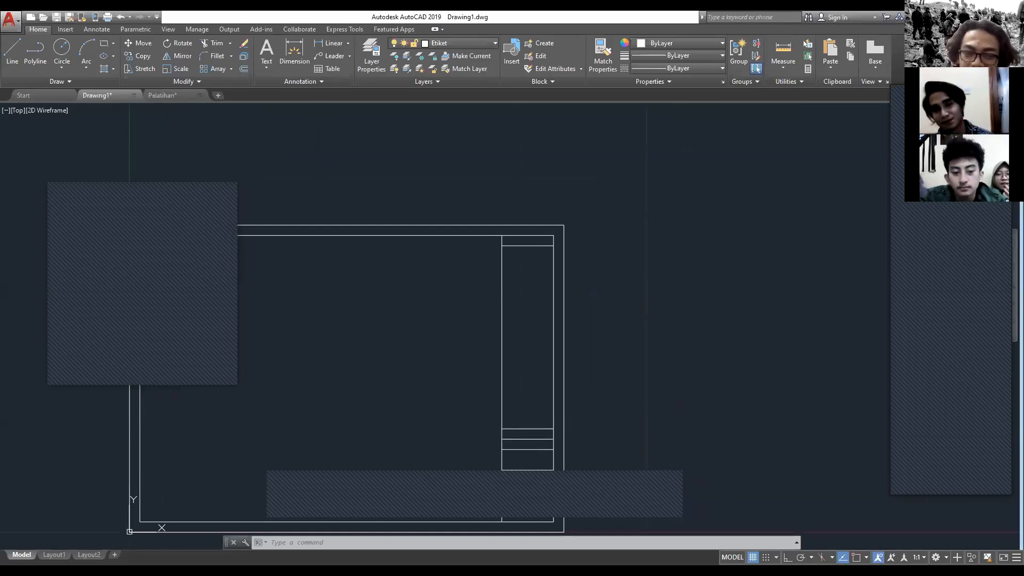
pyautogui.moveTo(475, 357); pyautogui.dragTo(563, 318, button='middle')
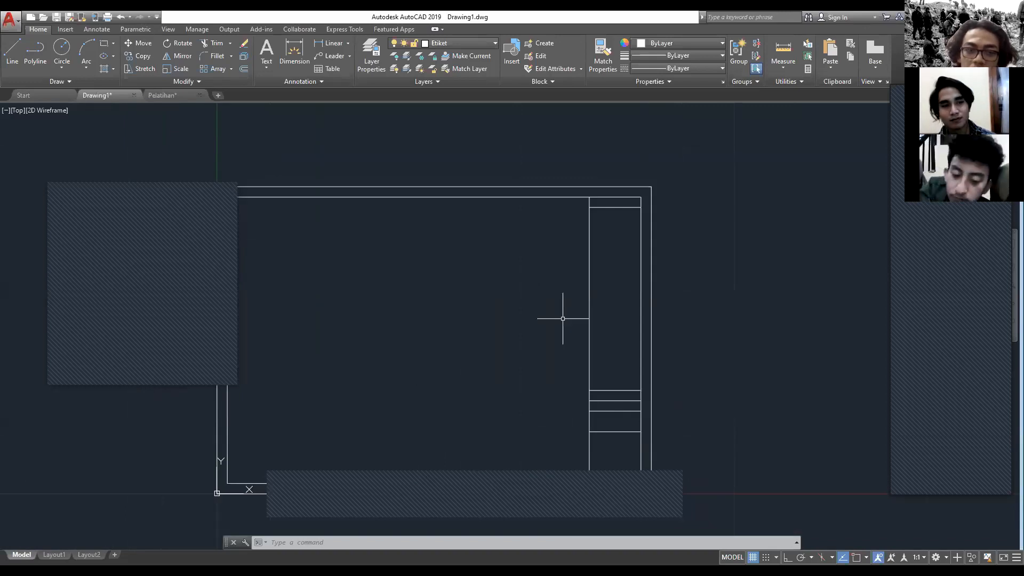
pyautogui.moveTo(433, 327); pyautogui.dragTo(433, 328, button='middle')
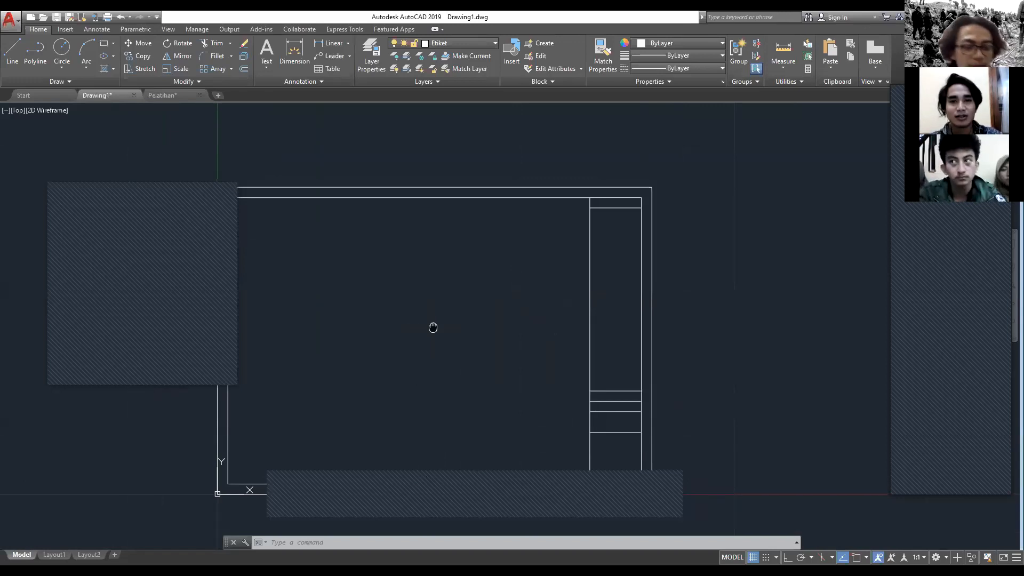
pyautogui.moveTo(433, 327); pyautogui.dragTo(474, 295, button='middle')
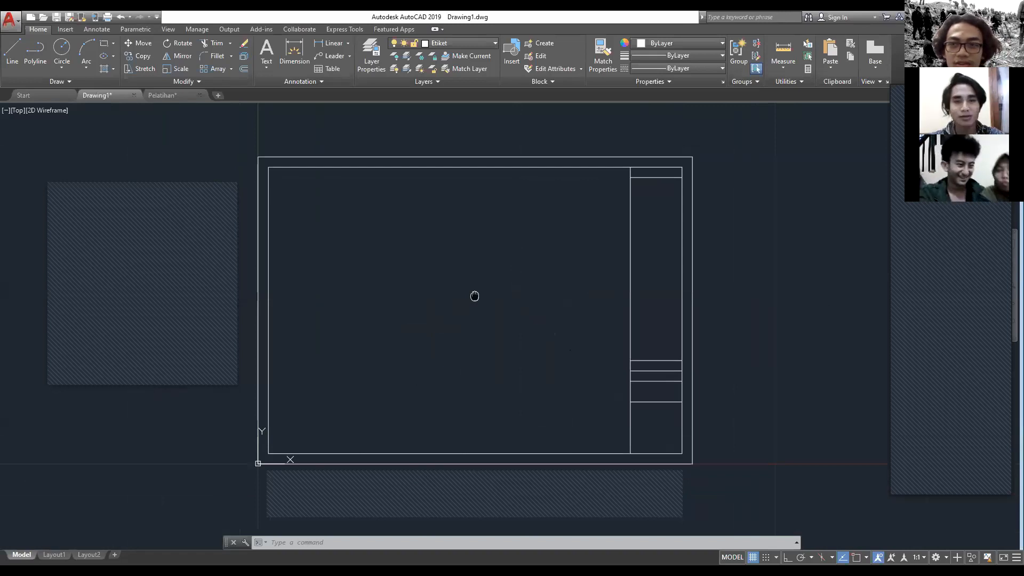
# Step: Undo the trimming of the title block row lines
pyautogui.hotkey('ctrl', 'z')
pyautogui.hotkey('ctrl', 'z')
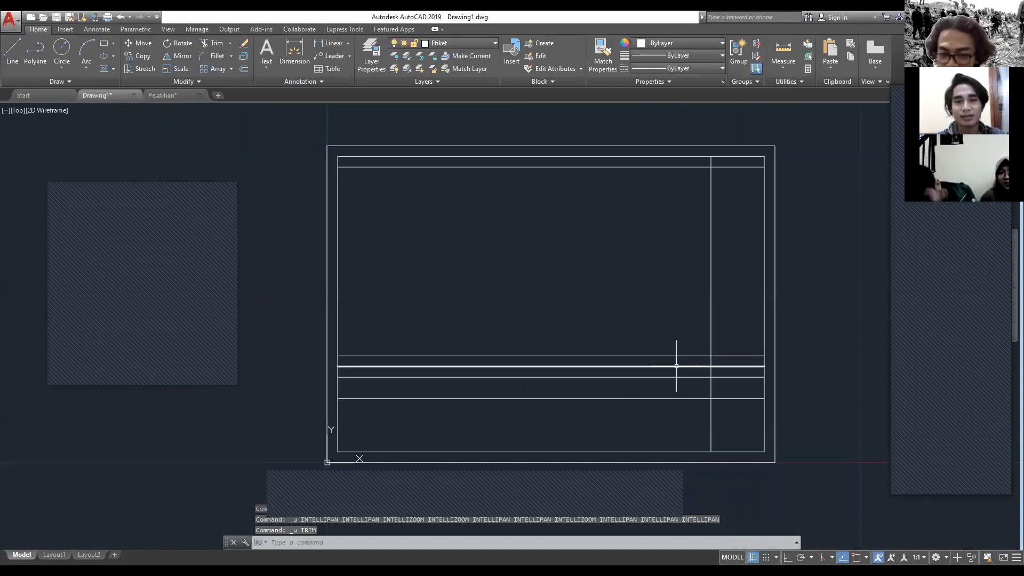
pyautogui.press('Escape')
# Step: Trim all row lines left of the title block's vertical line in one crossing selection, with all objects as cutting edges
pyautogui.moveTo(618, 348)
pyautogui.mouseDown(button='middle')
pyautogui.moveTo(555, 341)
pyautogui.moveTo(521, 294)
pyautogui.mouseUp(button='middle')
pyautogui.write('tr')
pyautogui.press('space')
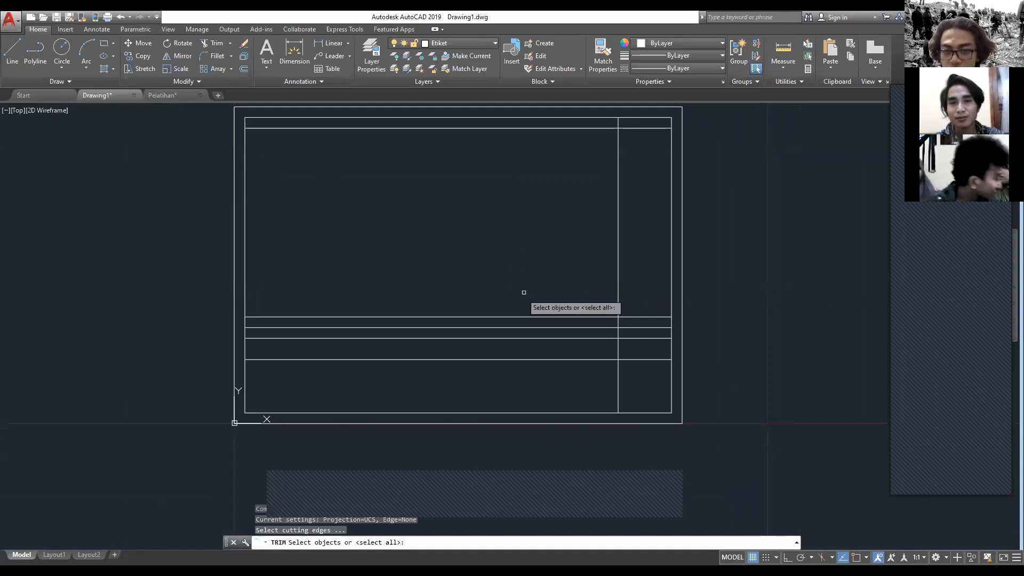
pyautogui.press('space')
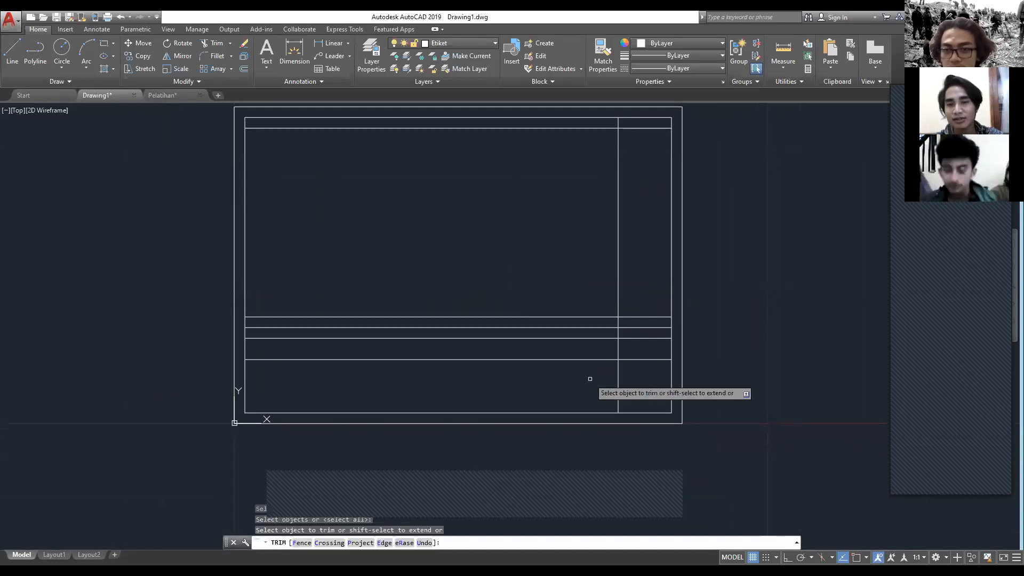
pyautogui.click(590, 379)
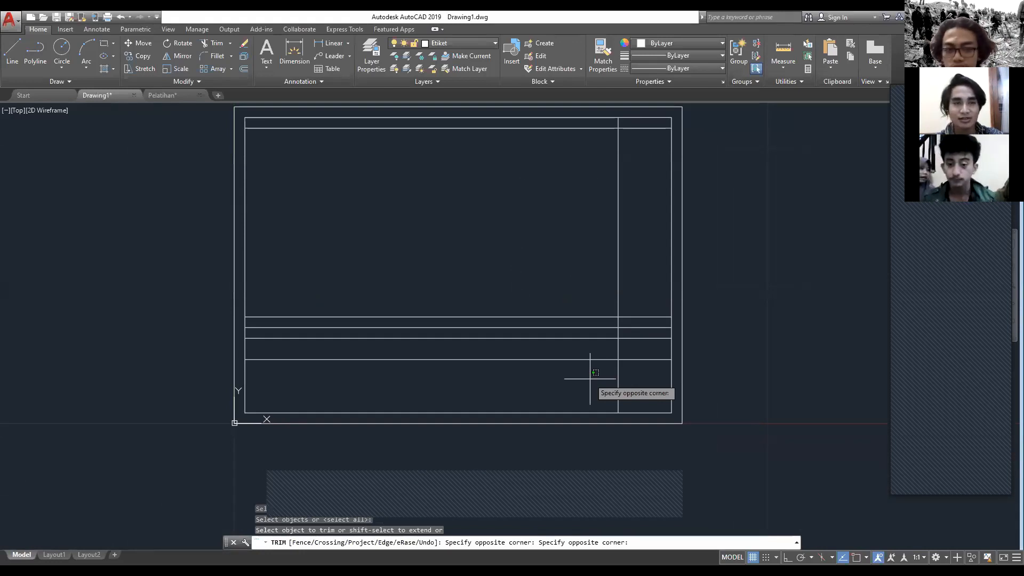
pyautogui.click(320, 112)
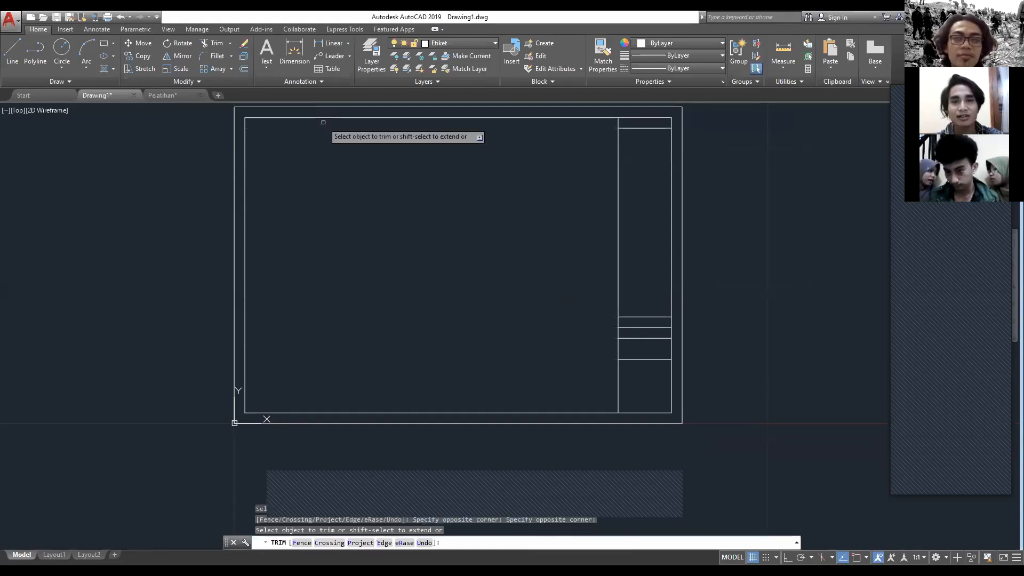
pyautogui.scroll(-2, 446, 291)
pyautogui.scroll(2, 437, 288)
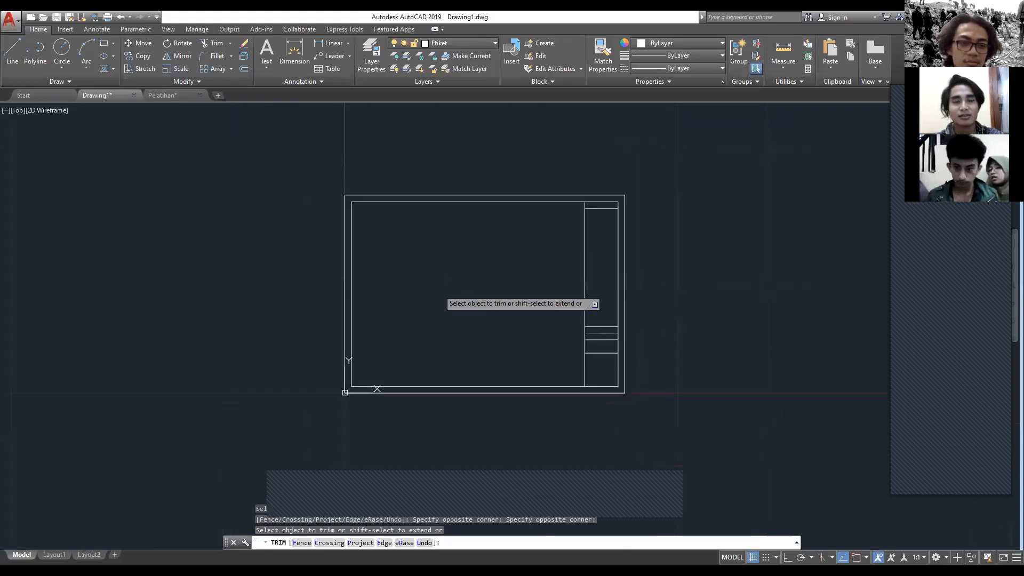
pyautogui.moveTo(601, 304)
pyautogui.mouseDown(button='middle')
pyautogui.moveTo(539, 295)
pyautogui.moveTo(584, 313)
pyautogui.mouseUp(button='middle')
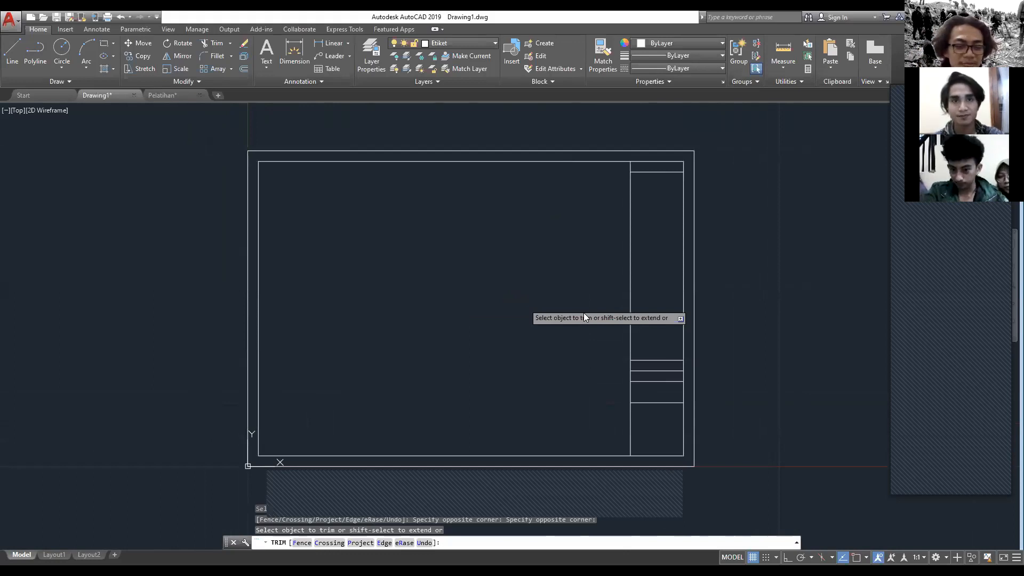
pyautogui.moveTo(473, 288)
pyautogui.mouseDown(button='middle')
pyautogui.moveTo(521, 274)
pyautogui.moveTo(529, 281)
pyautogui.mouseUp(button='middle')
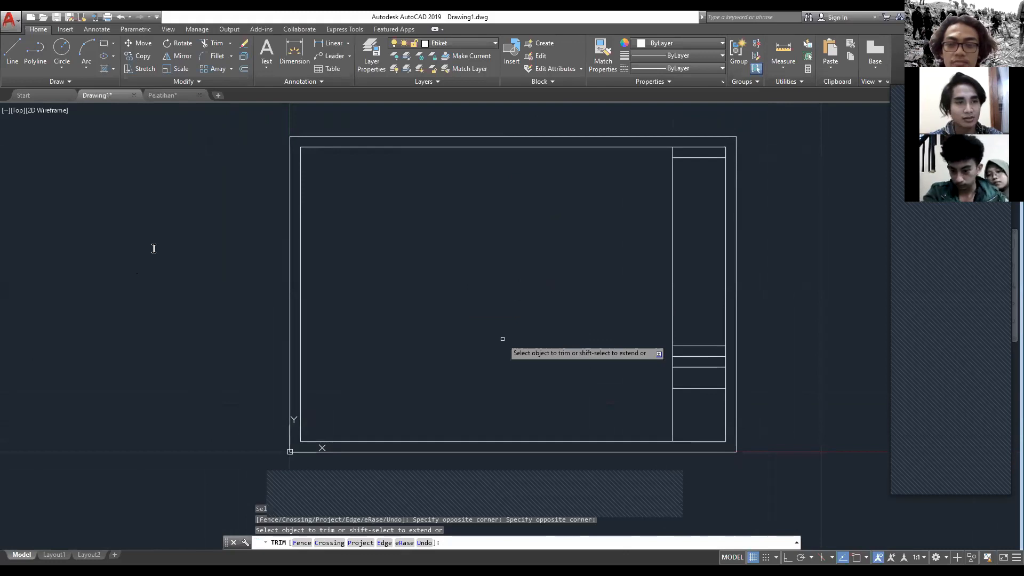
pyautogui.press('Escape')
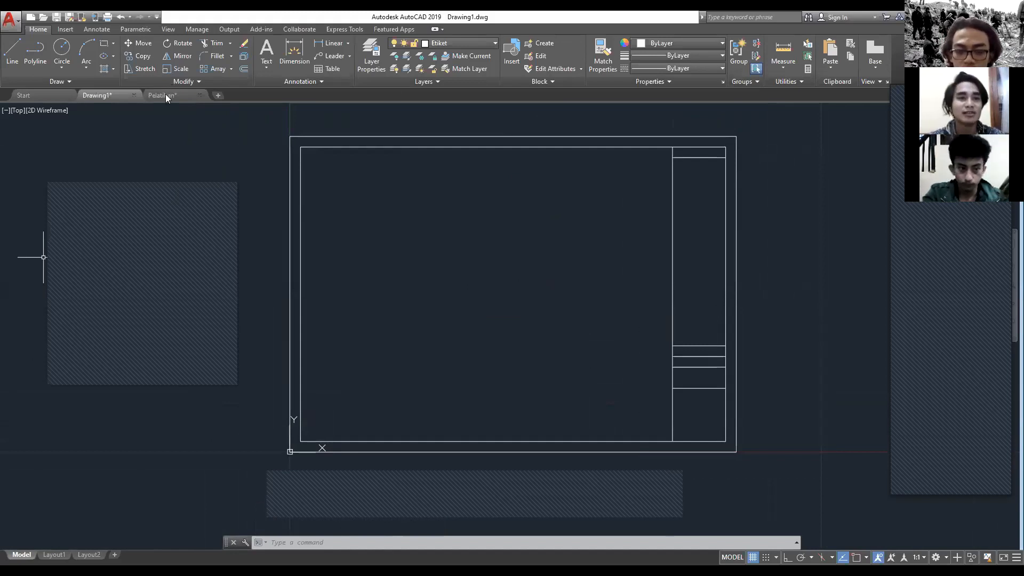
# Step: Switch to the Pelatihan drawing and examine the text entries in its title block rows
pyautogui.scroll(-2, 361, 355)
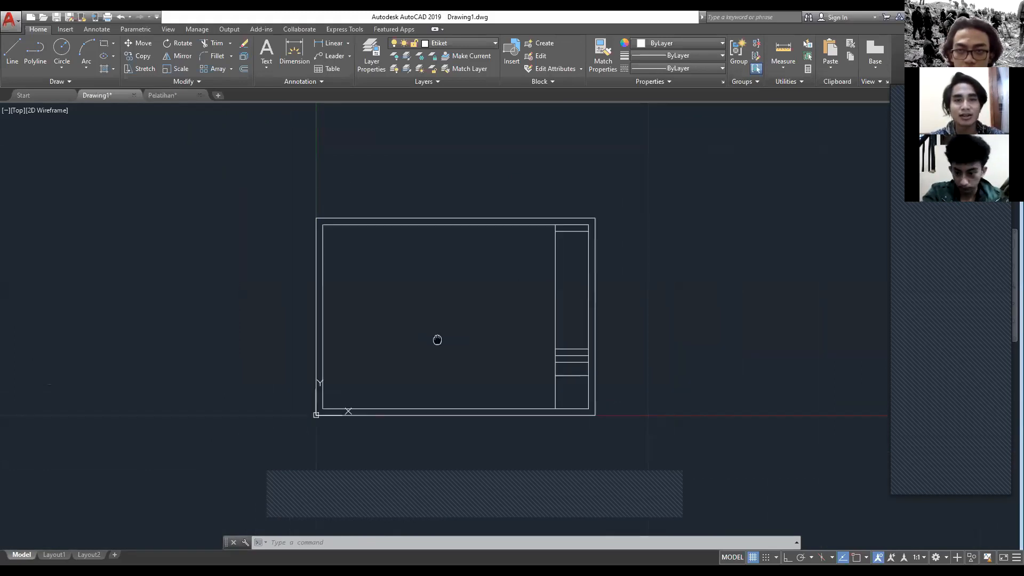
pyautogui.hotkey('ctrl', 'Tab')
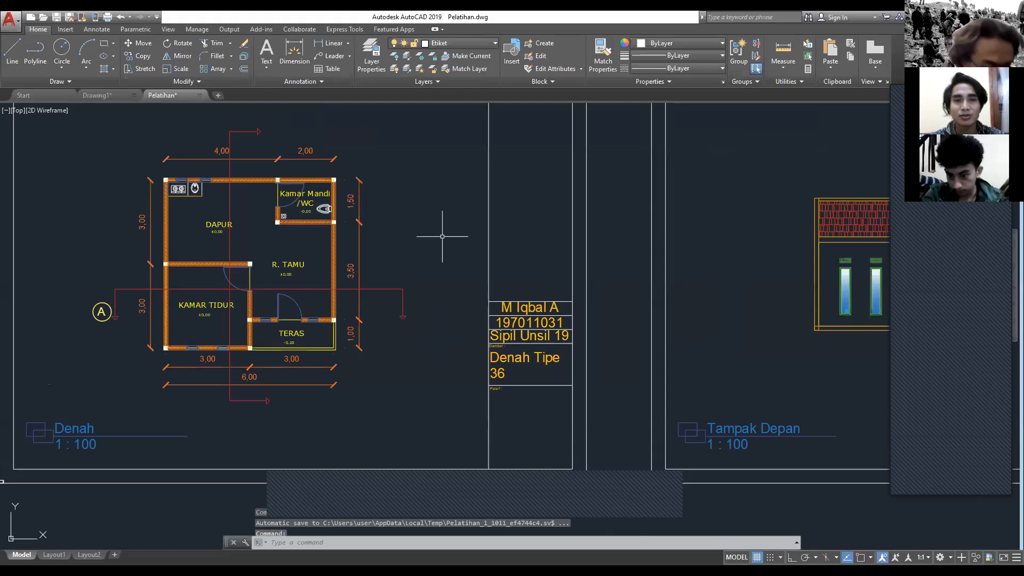
pyautogui.moveTo(442, 236); pyautogui.dragTo(382, 284, button='middle')
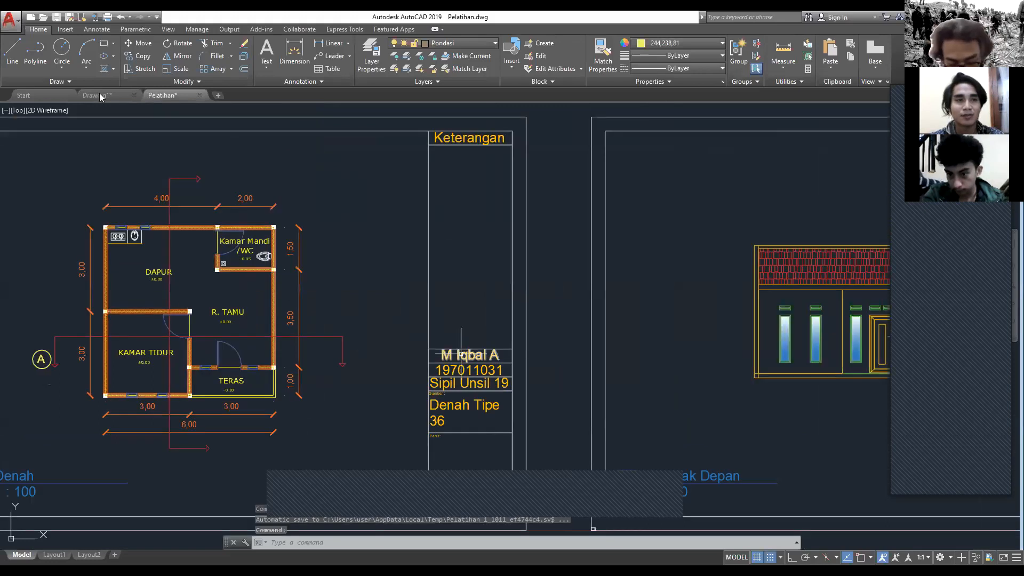
pyautogui.scroll(5, 429, 464)
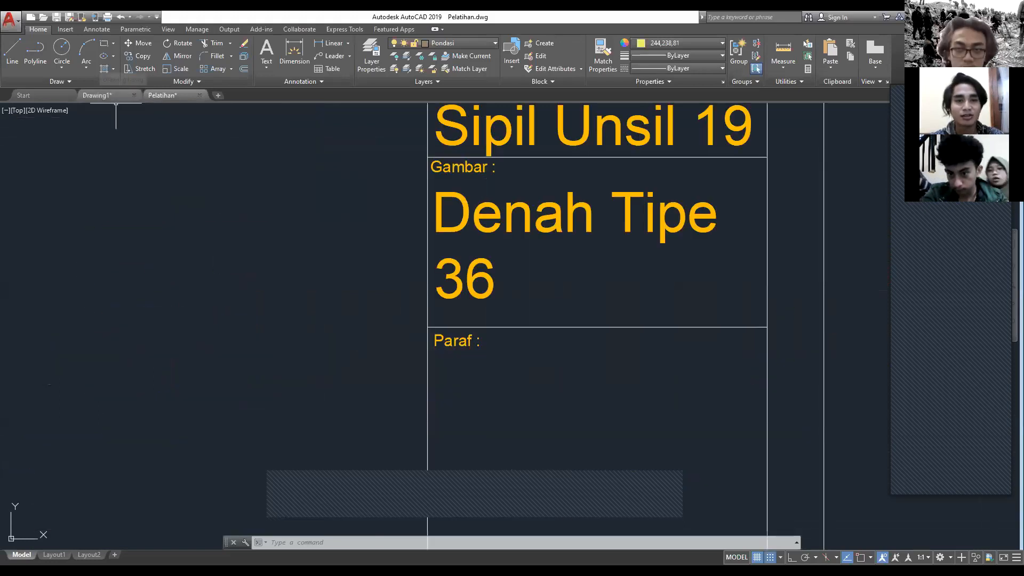
# Step: Switch to Drawing1 and add multiline text reading "Keterangan", spanning the heading cell at the top of the title block
pyautogui.click(97, 94)
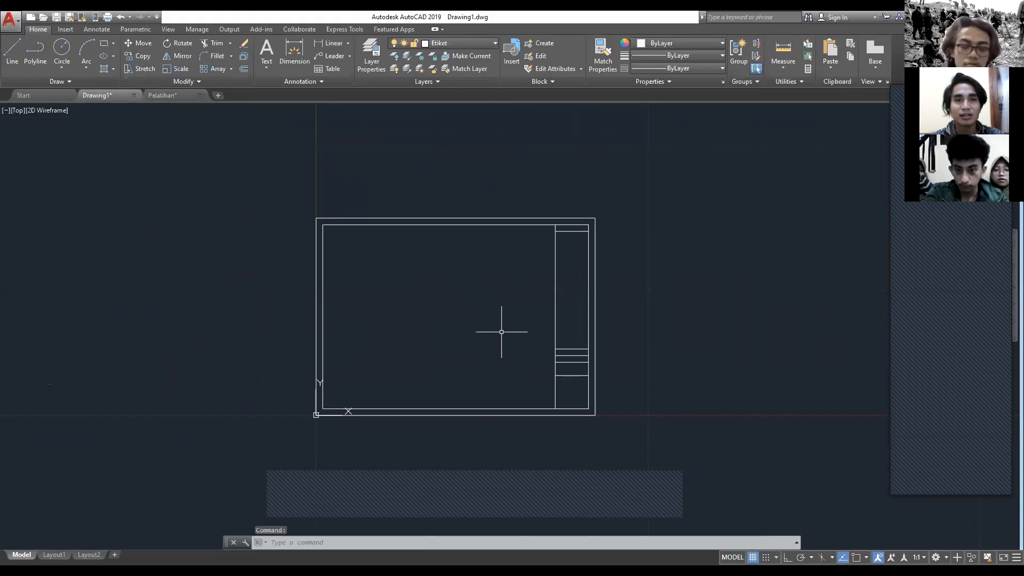
pyautogui.moveTo(502, 332)
pyautogui.mouseDown(button='middle')
pyautogui.moveTo(347, 308)
pyautogui.moveTo(483, 325)
pyautogui.mouseUp(button='middle')
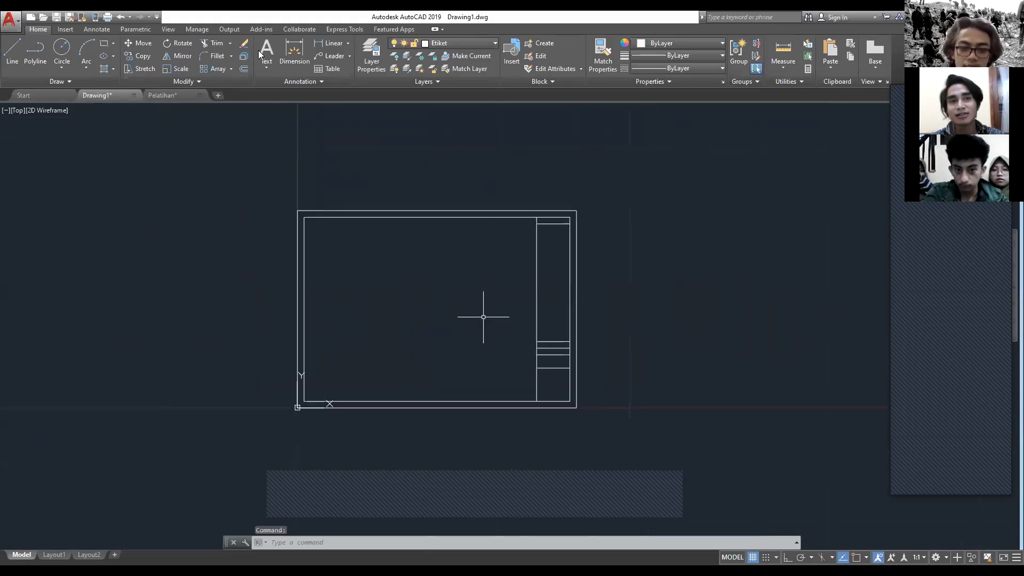
pyautogui.scroll(3, 521, 296)
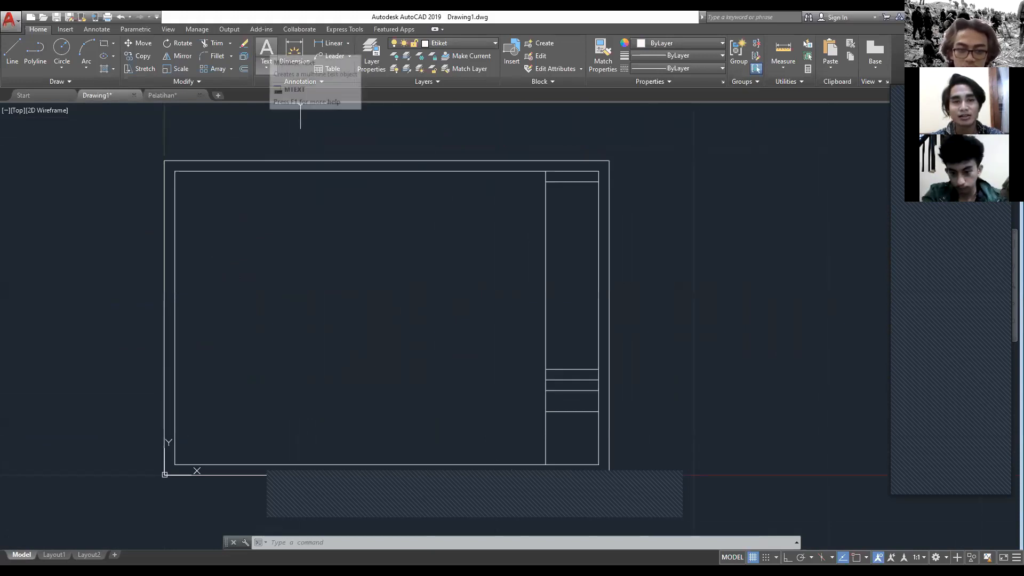
pyautogui.click(267, 50)
pyautogui.moveTo(552, 178); pyautogui.dragTo(396, 178, button='middle')
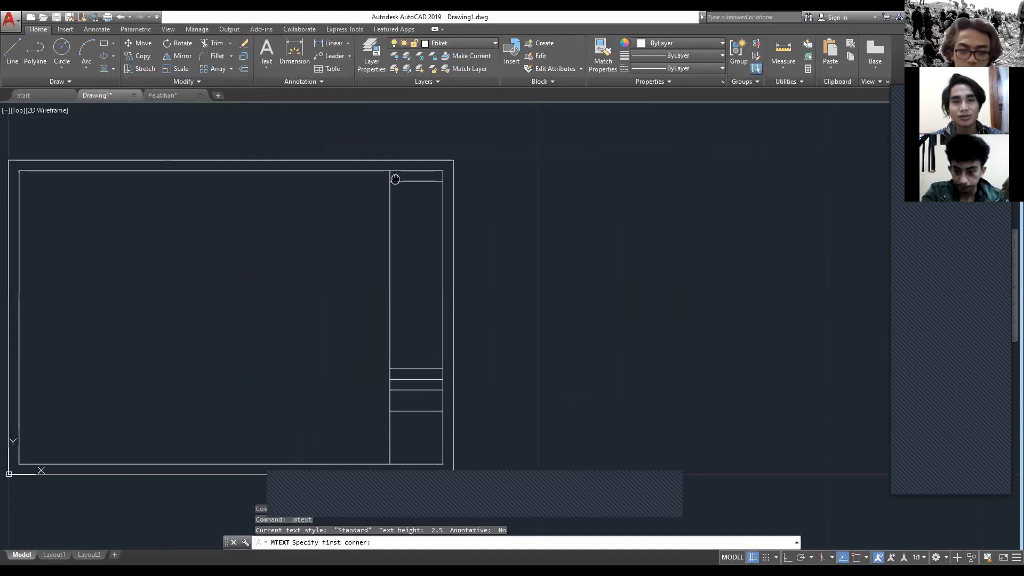
pyautogui.scroll(3, 396, 179)
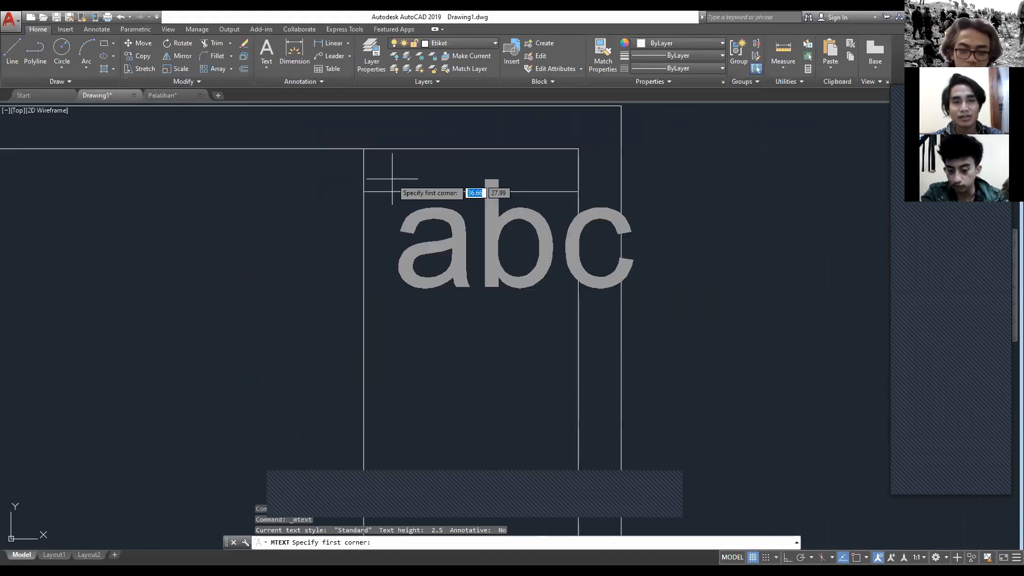
pyautogui.moveTo(392, 178); pyautogui.dragTo(480, 265, button='middle')
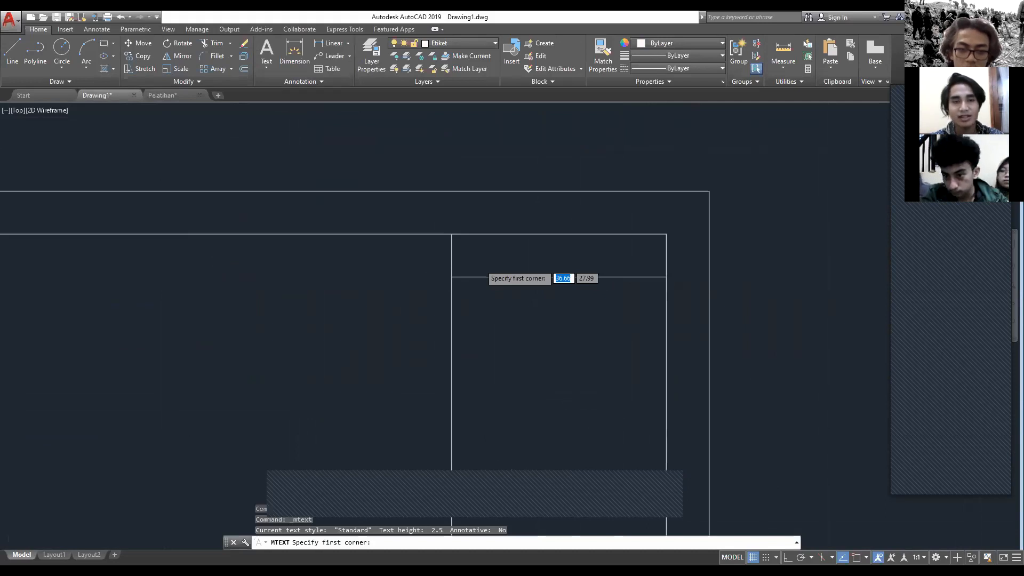
pyautogui.click(453, 235)
pyautogui.scroll(-2, 445, 239)
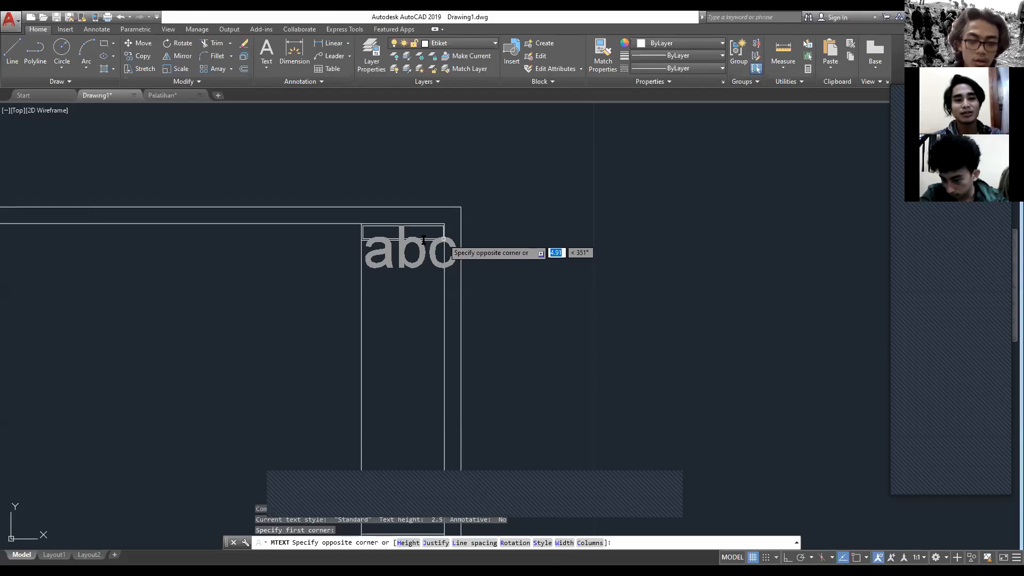
pyautogui.click(444, 239)
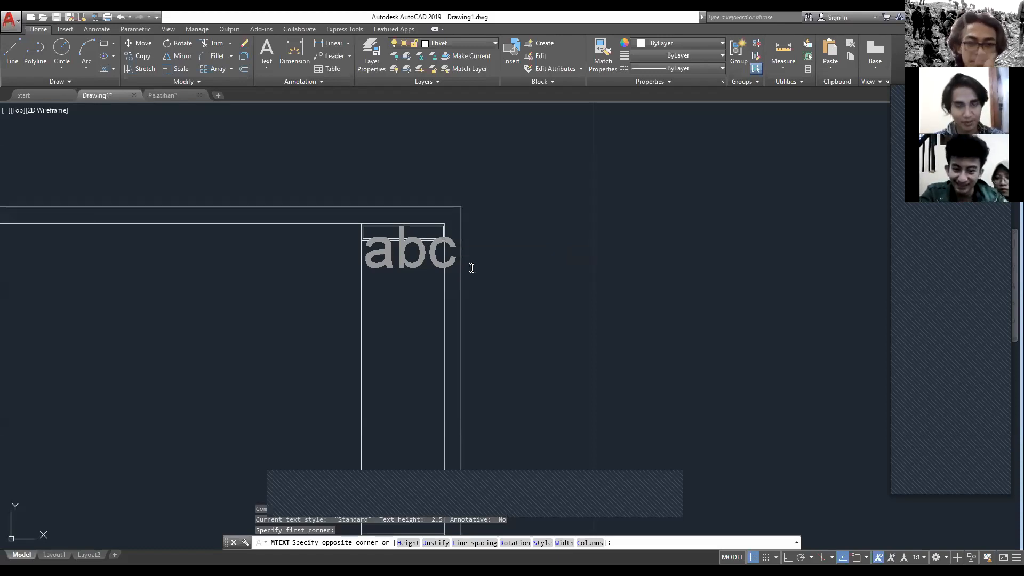
pyautogui.write('Keterangan')
# Step: Set the height of the whole Keterangan text to 0.5 and finish editing it
pyautogui.moveTo(483, 309); pyautogui.dragTo(459, 350, button='middle')
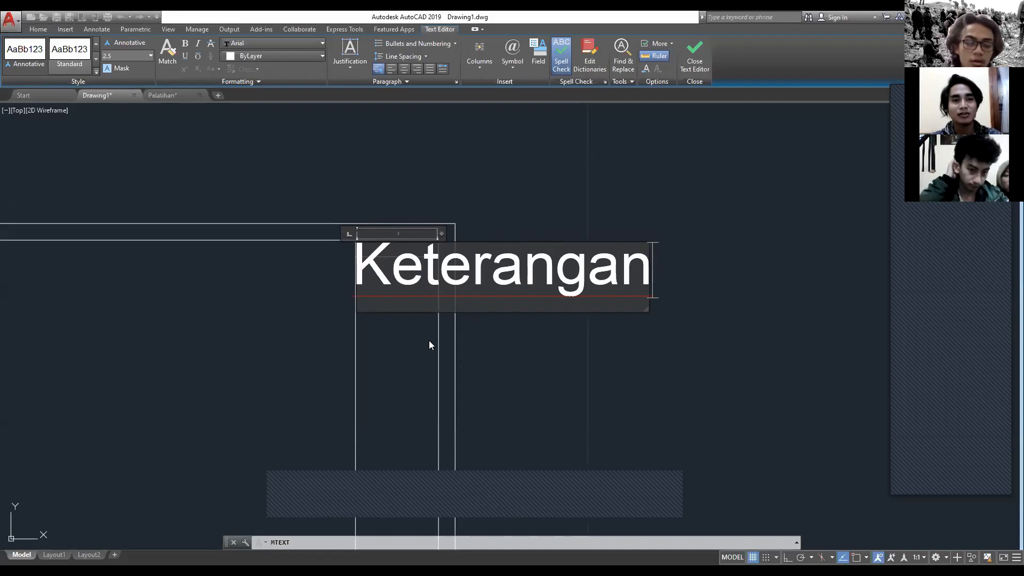
pyautogui.doubleClick(410, 257)
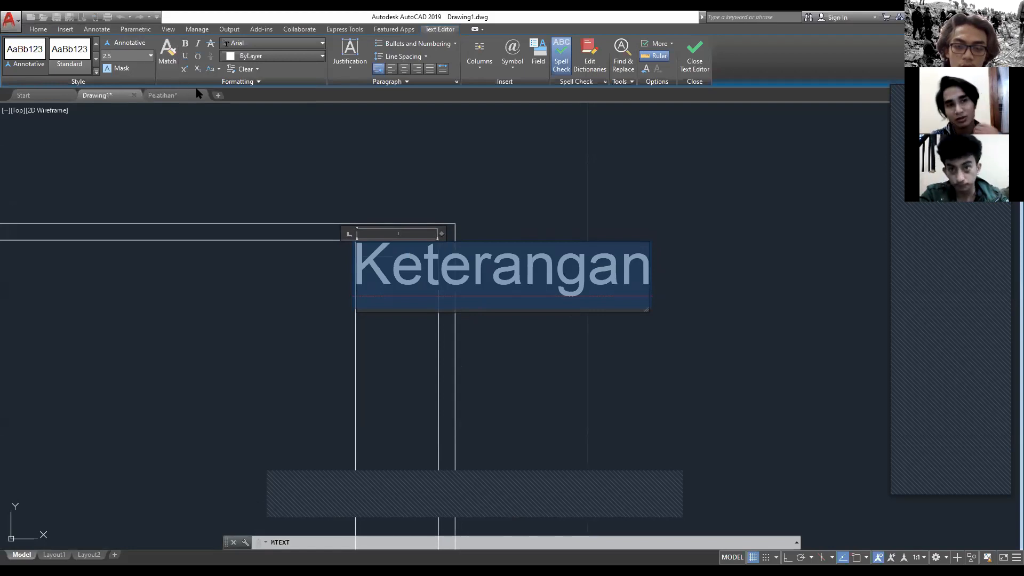
pyautogui.click(124, 52)
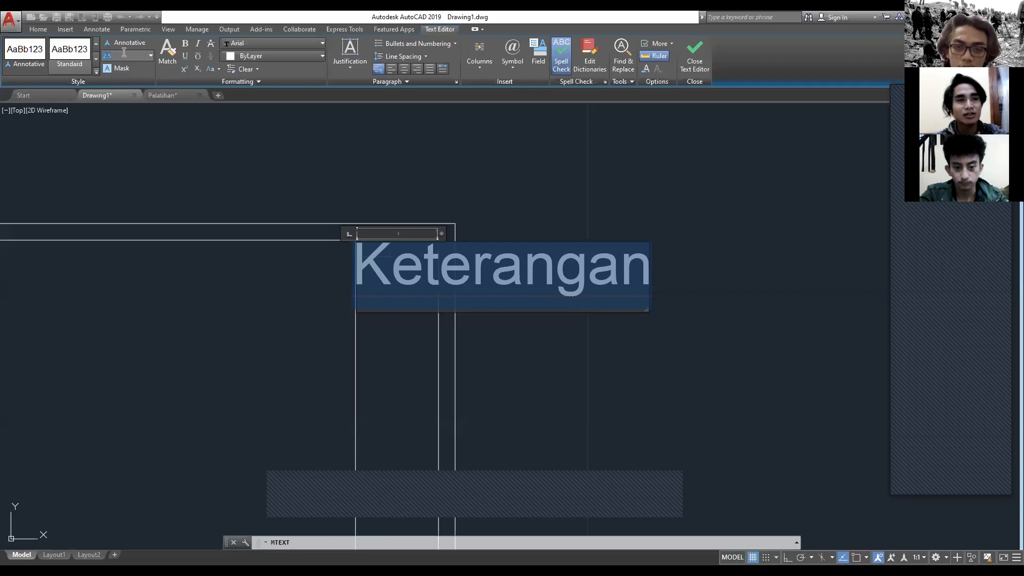
pyautogui.press('BackSpace')
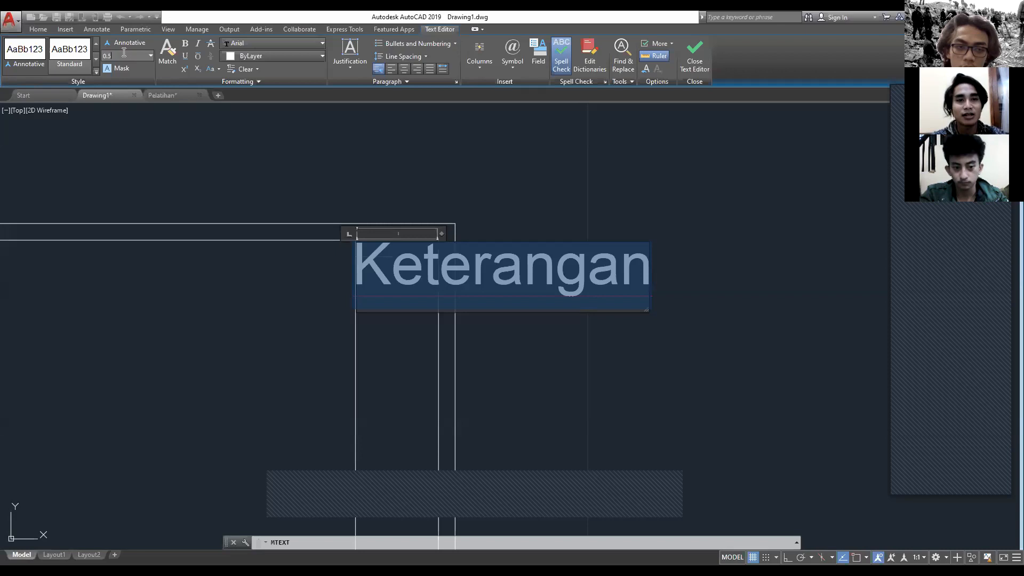
pyautogui.press('Return')
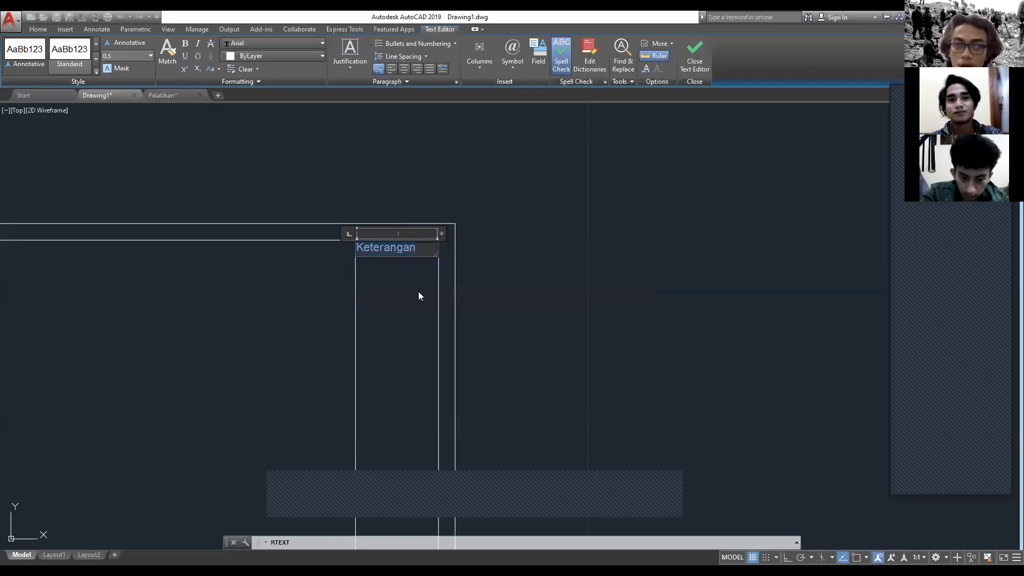
pyautogui.scroll(4, 418, 292)
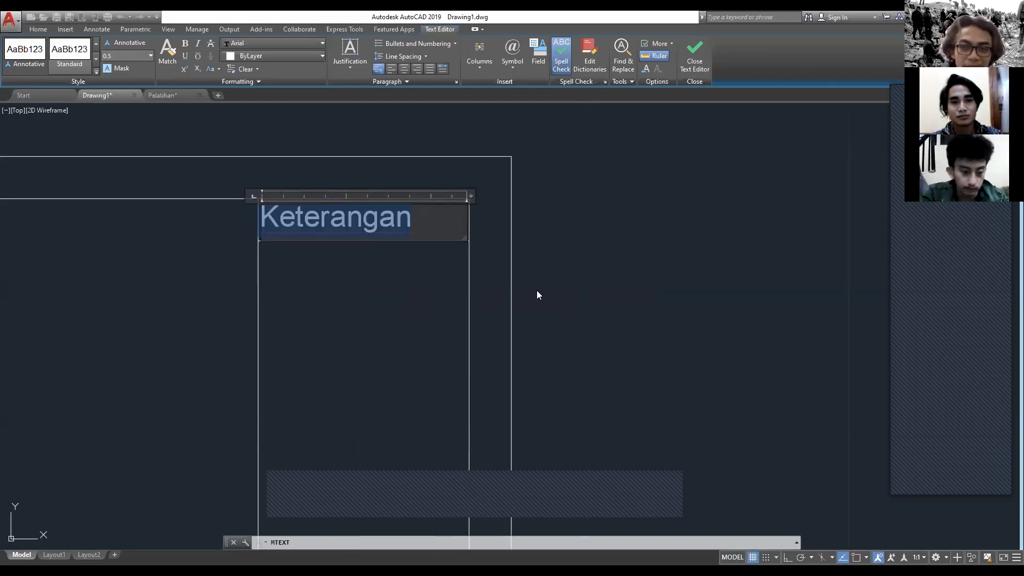
pyautogui.press('Escape')
pyautogui.press('Return')
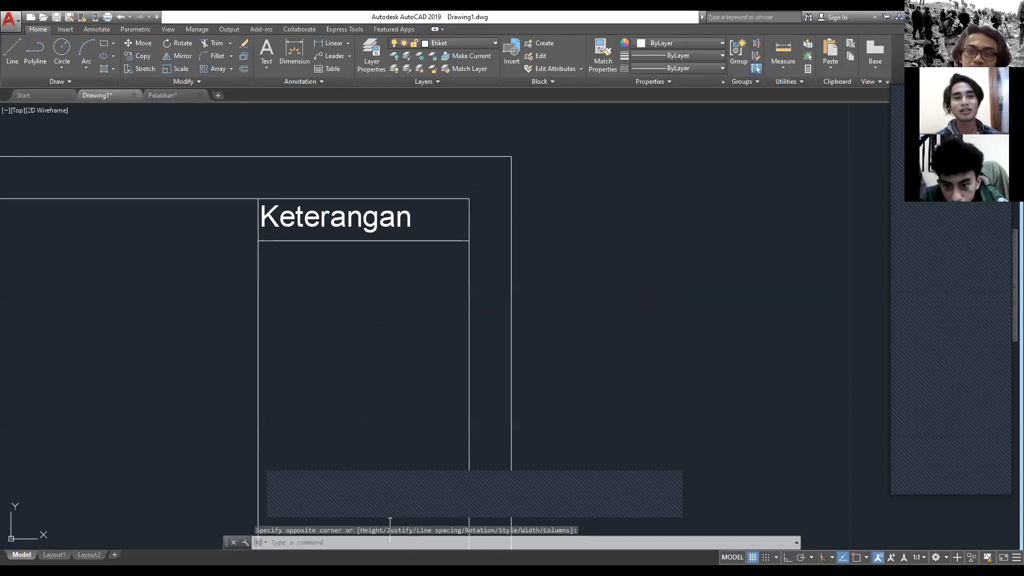
pyautogui.scroll(-6, 488, 316)
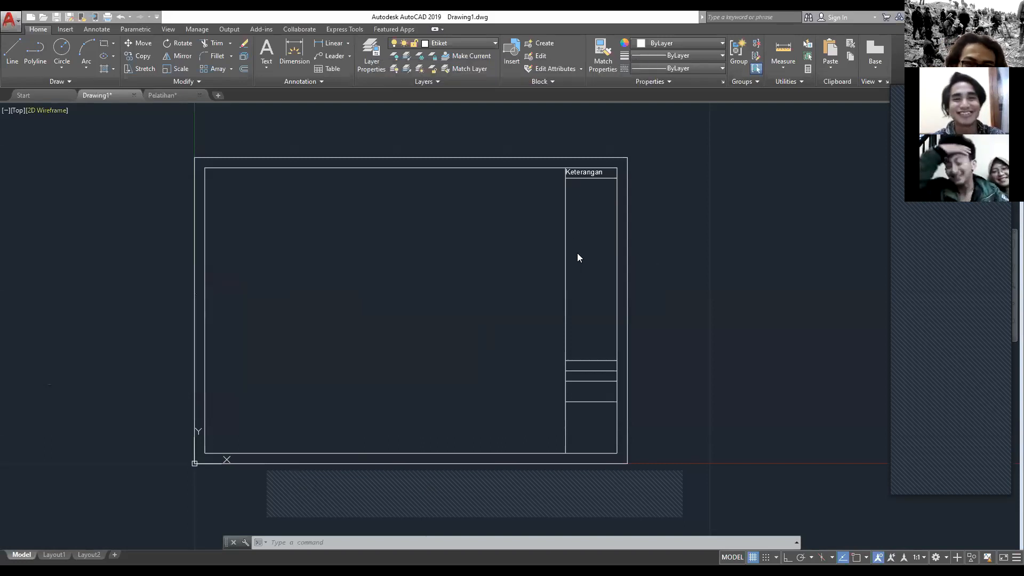
pyautogui.scroll(-2, 525, 285)
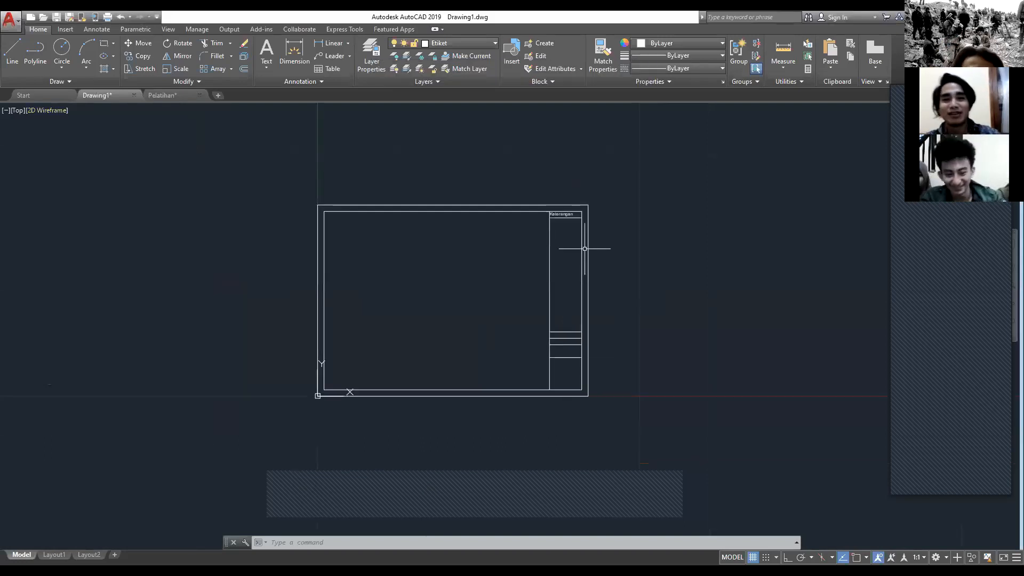
pyautogui.scroll(4, 590, 245)
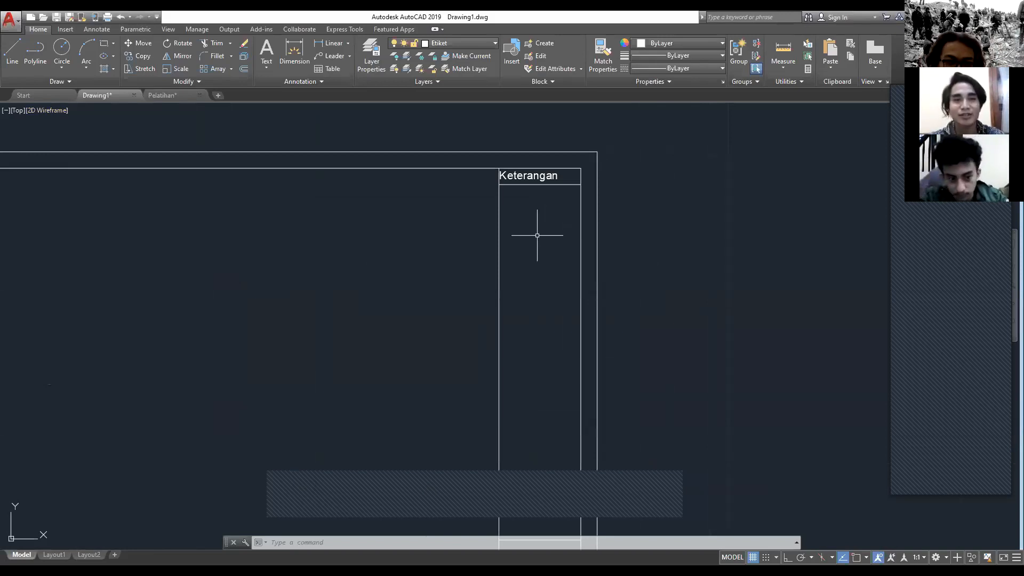
pyautogui.click(536, 175)
pyautogui.scroll(2, 537, 175)
pyautogui.moveTo(536, 175); pyautogui.dragTo(373, 224, button='middle')
pyautogui.scroll(1, 414, 218)
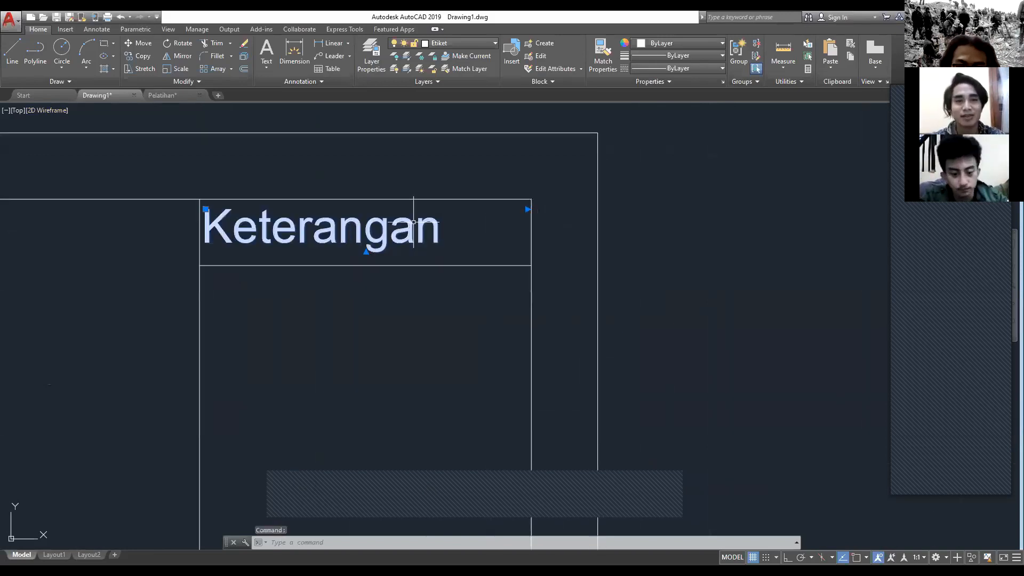
pyautogui.scroll(-2, 414, 223)
pyautogui.press('Escape')
pyautogui.press('Escape')
pyautogui.scroll(-2, 445, 244)
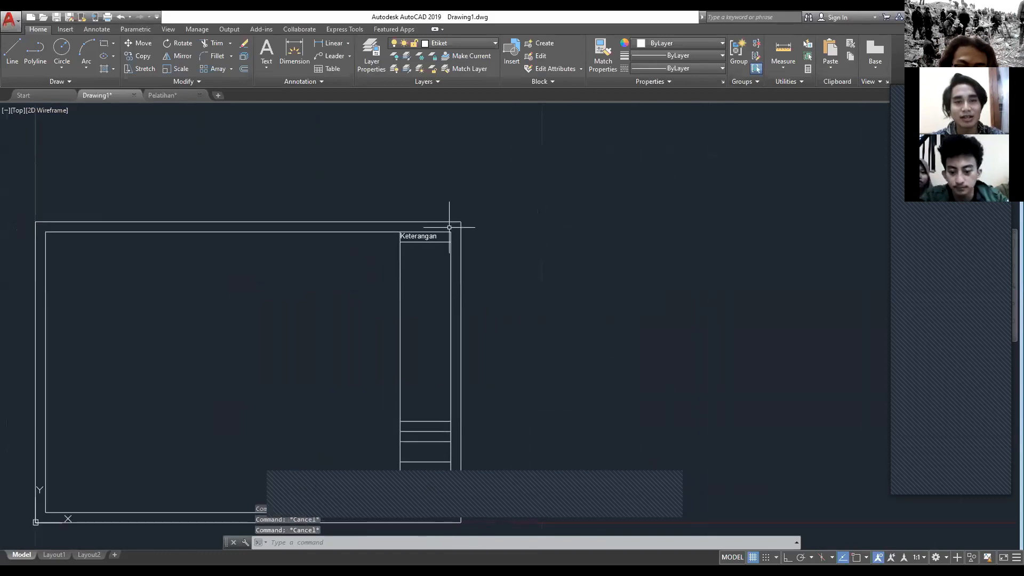
# Step: Stretch the width of the Keterangan text box past the outer frame line
pyautogui.scroll(4, 450, 227)
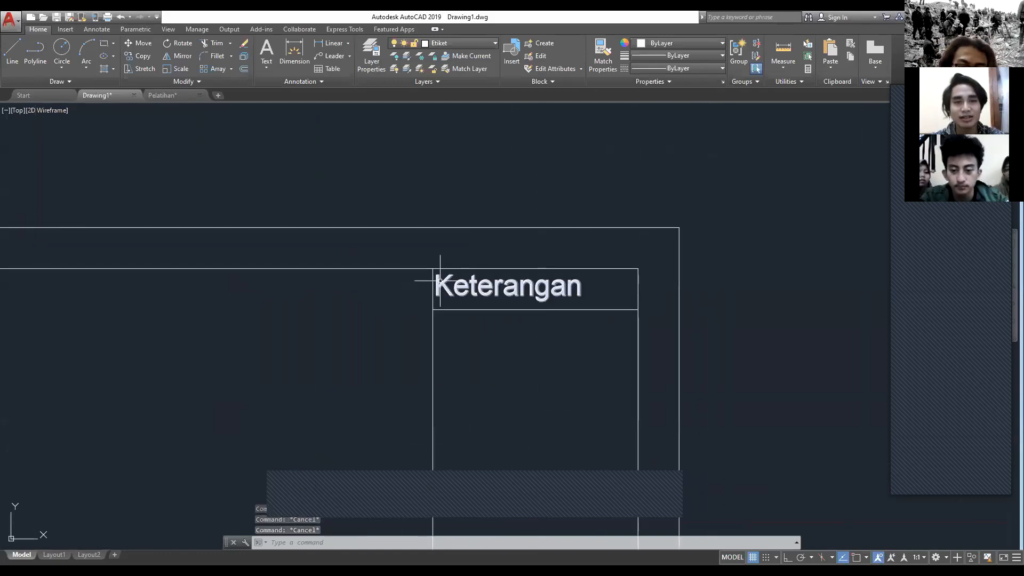
pyautogui.click(497, 281)
pyautogui.scroll(4, 497, 281)
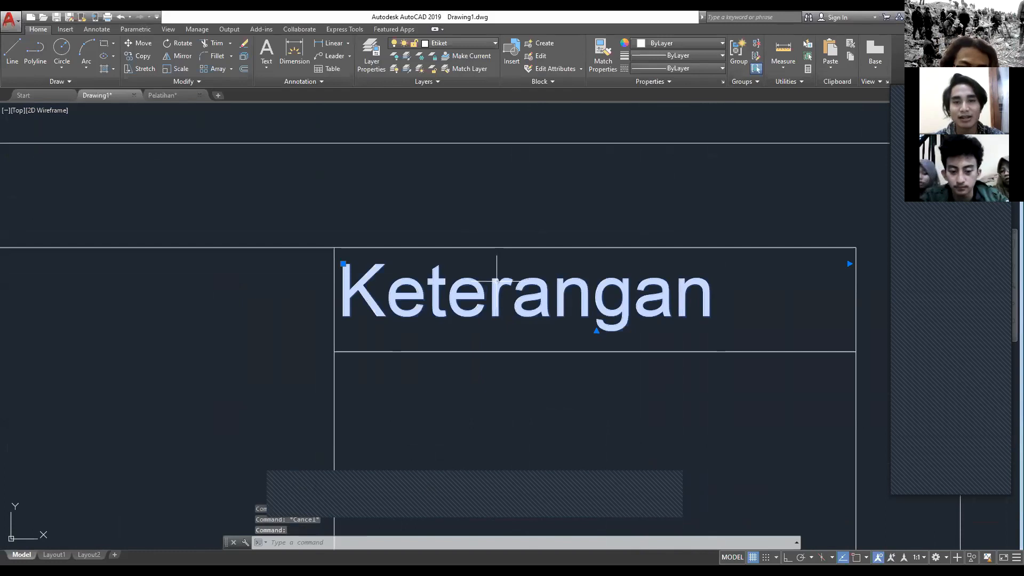
pyautogui.moveTo(498, 270); pyautogui.dragTo(402, 266, button='middle')
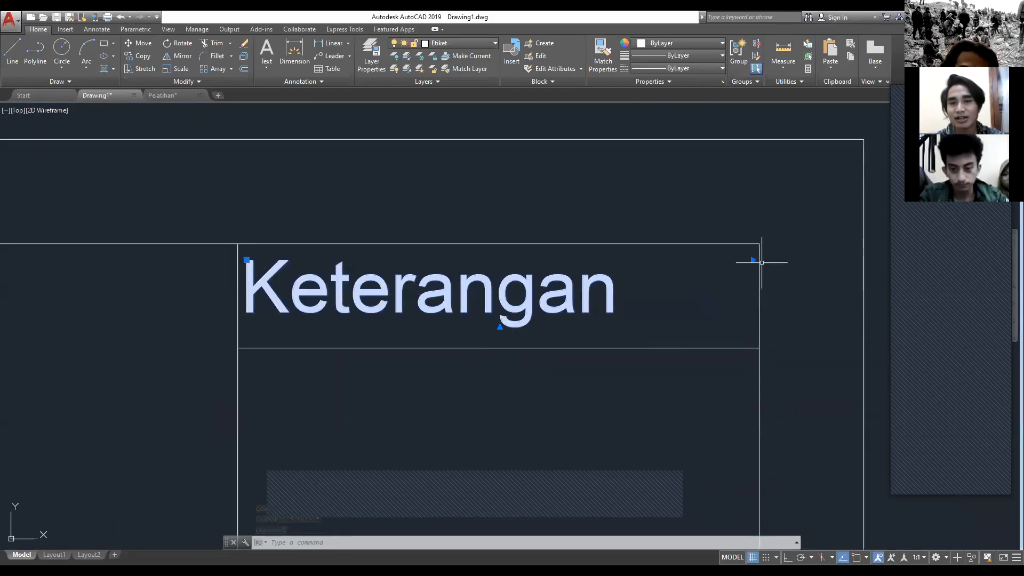
pyautogui.scroll(2, 779, 269)
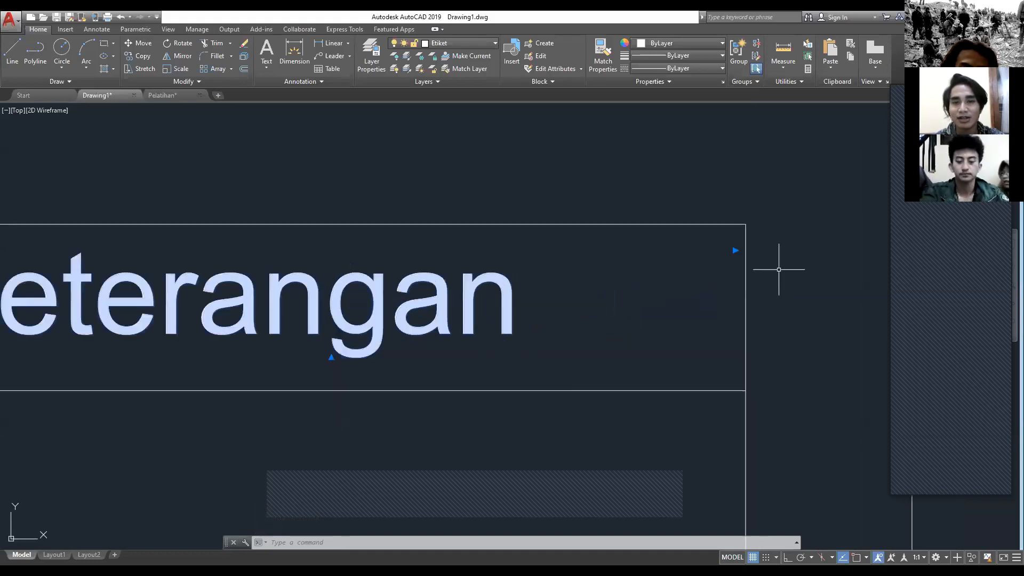
pyautogui.moveTo(748, 260); pyautogui.dragTo(652, 257, button='middle')
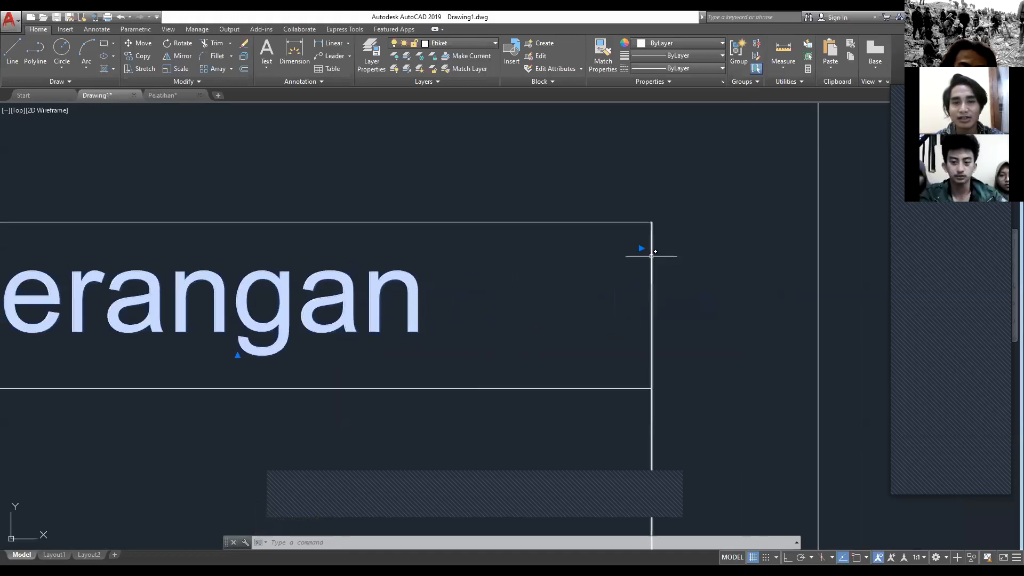
pyautogui.click(641, 247)
pyautogui.scroll(-2, 768, 247)
pyautogui.scroll(-2, 768, 247)
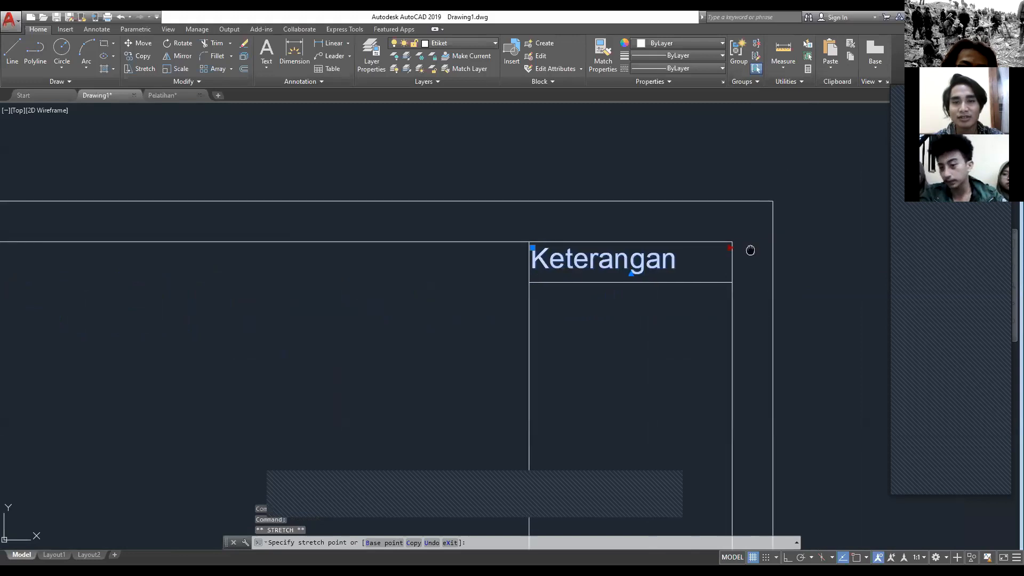
pyautogui.moveTo(750, 247); pyautogui.dragTo(677, 255, button='middle')
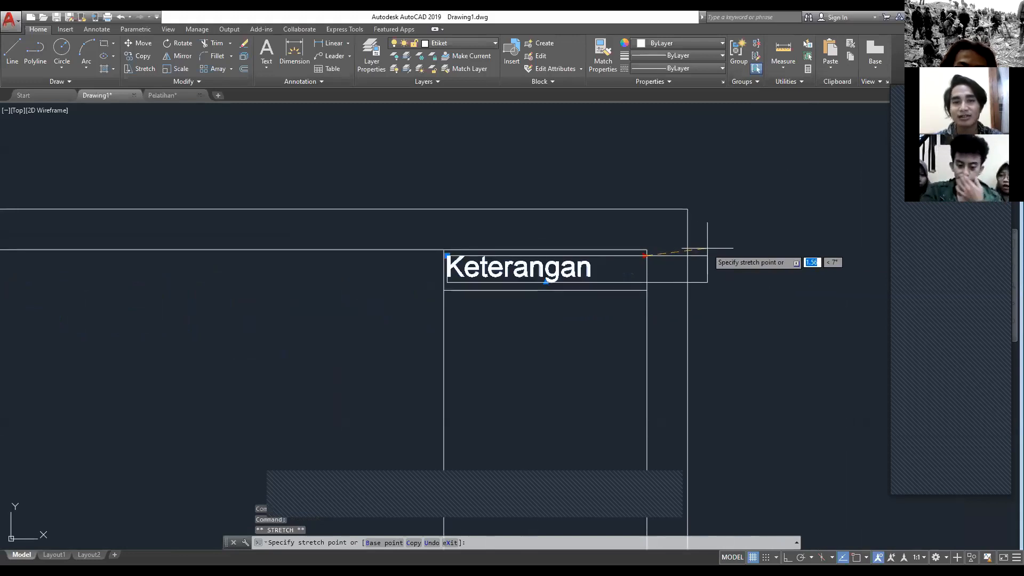
pyautogui.click(748, 256)
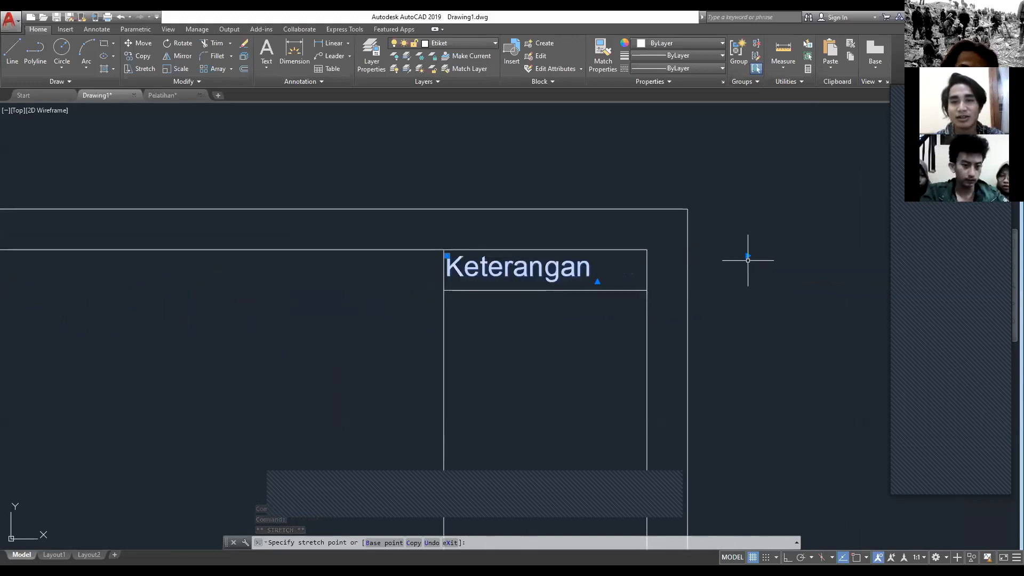
# Step: Narrow the Keterangan text box so that its edge sits just past the end of the word
pyautogui.scroll(4, 736, 247)
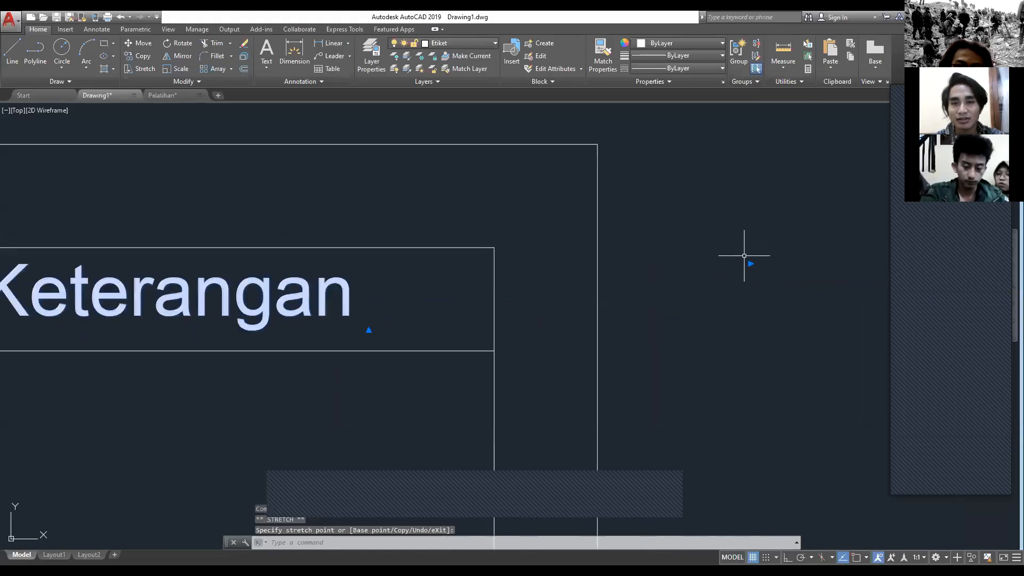
pyautogui.click(751, 263)
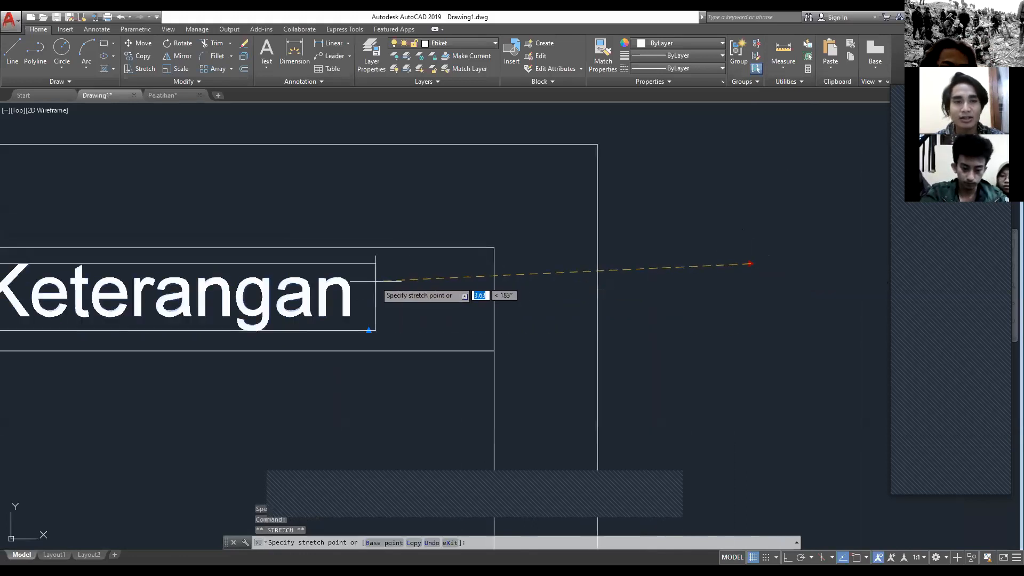
pyautogui.click(377, 264)
# Step: Shift the Keterangan text sideways by its insertion grip to roughly centre it in the heading cell
pyautogui.scroll(-2, 339, 288)
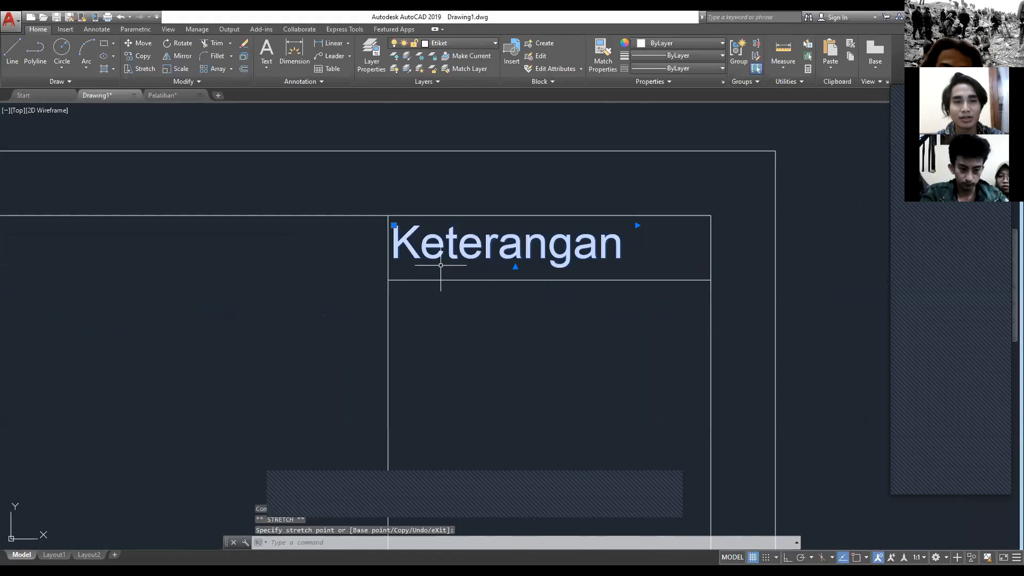
pyautogui.scroll(4, 398, 238)
pyautogui.moveTo(263, 247); pyautogui.dragTo(214, 246, button='middle')
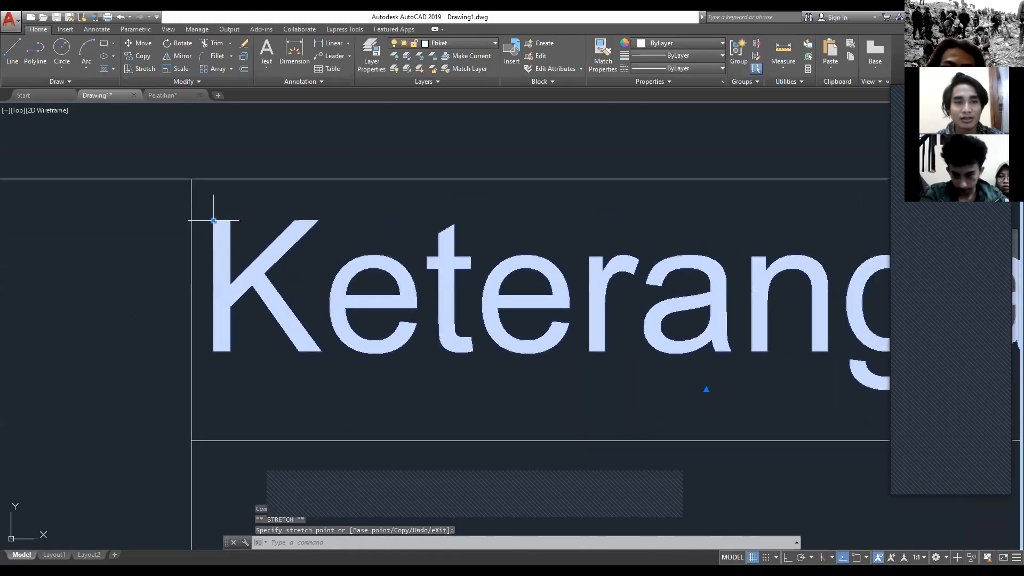
pyautogui.scroll(-5, 331, 234)
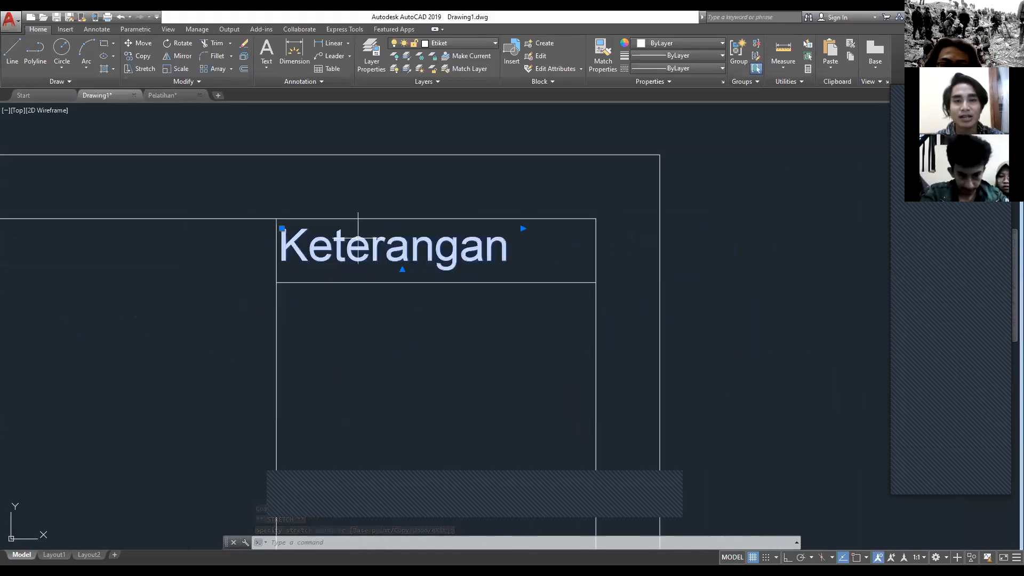
pyautogui.press('Escape')
pyautogui.scroll(3, 283, 233)
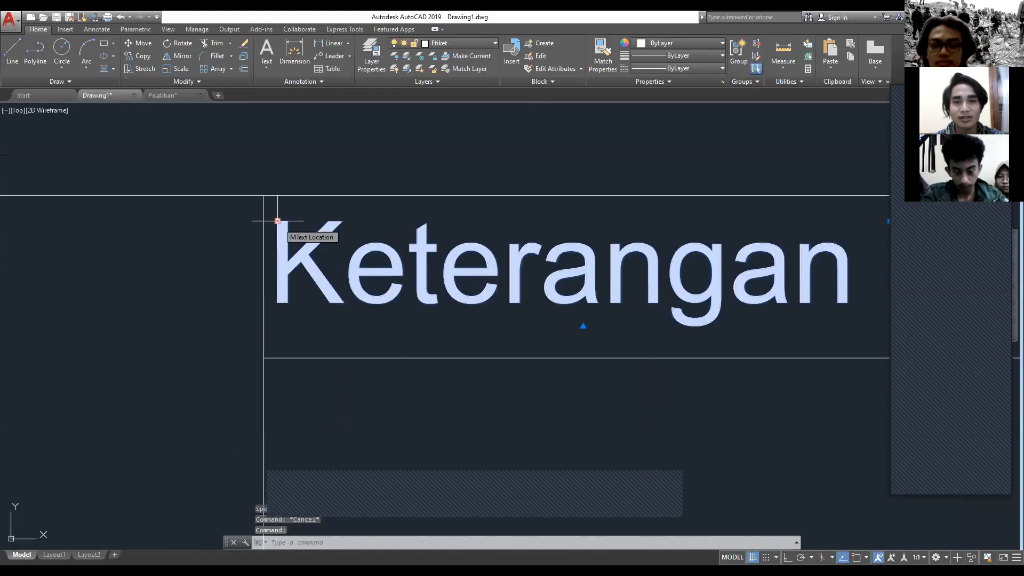
pyautogui.click(277, 220)
pyautogui.scroll(-2, 320, 224)
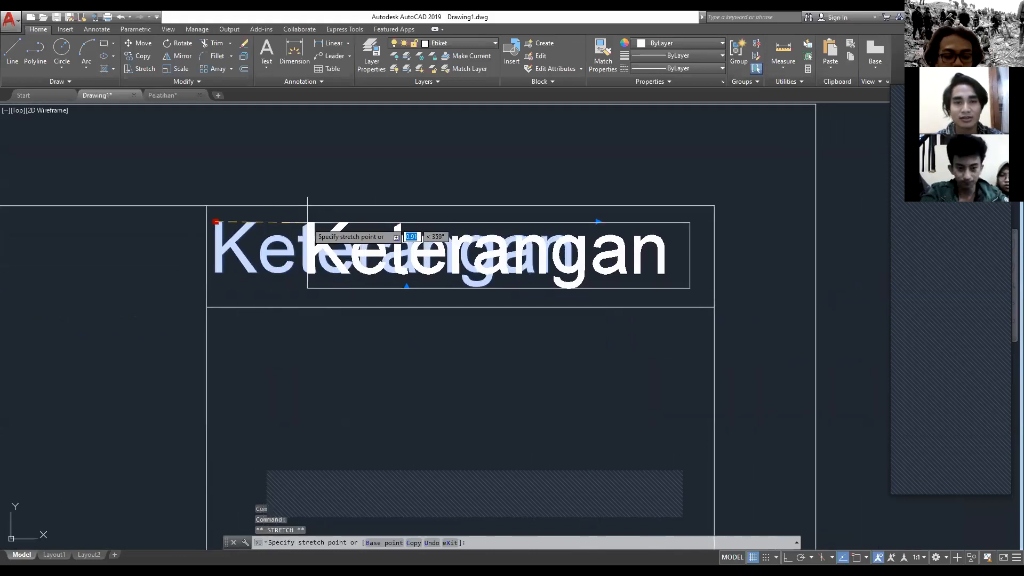
pyautogui.click(287, 225)
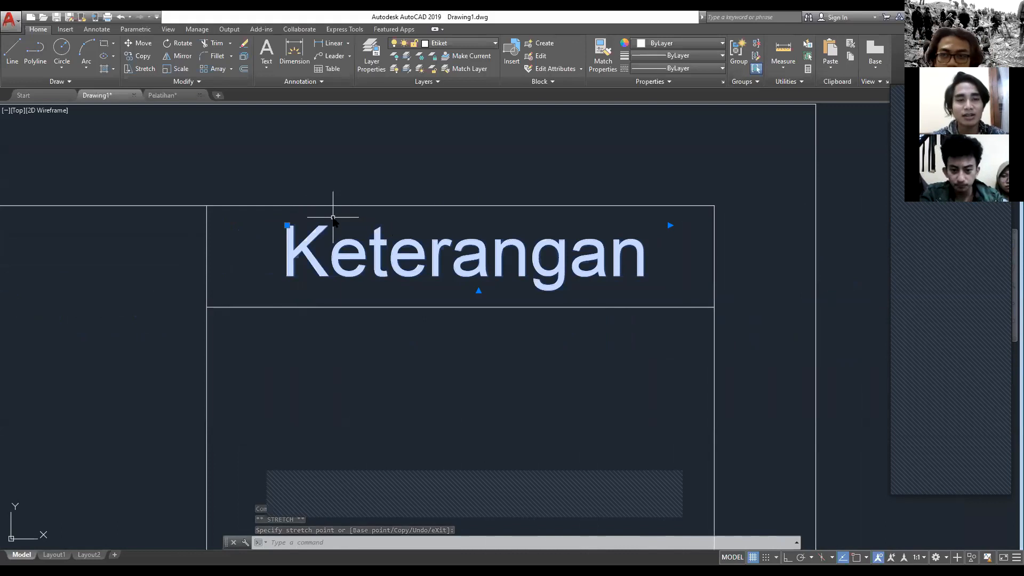
# Step: Move the Keterangan text slightly down within the heading cell with the Move command
pyautogui.write('M')
pyautogui.press('Escape')
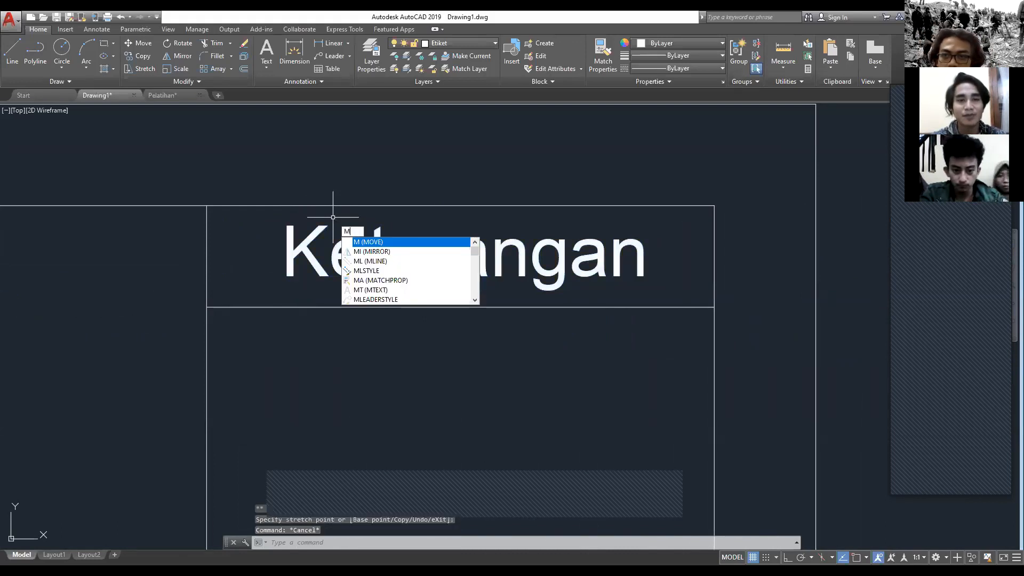
pyautogui.press('Return')
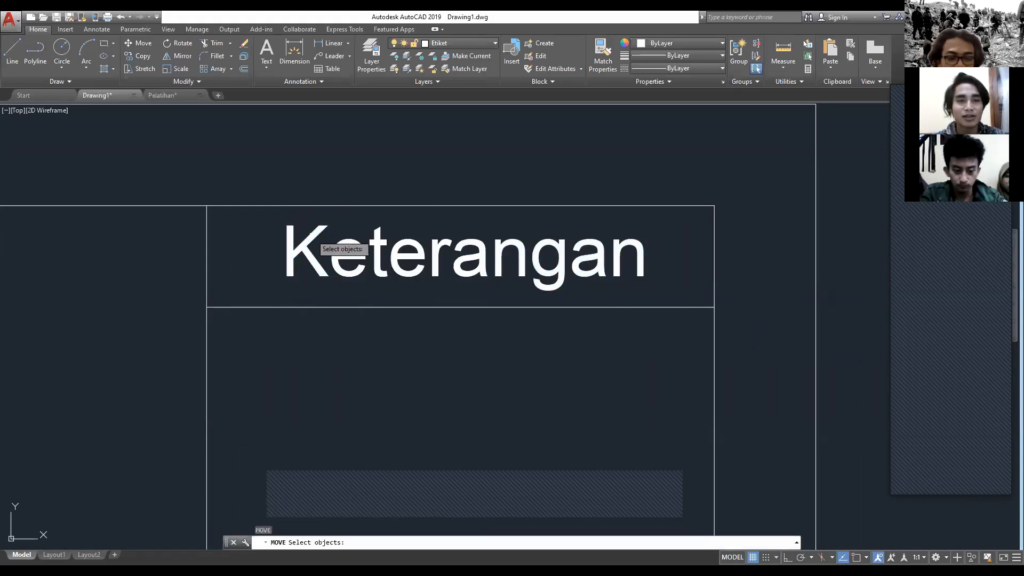
pyautogui.click(311, 239)
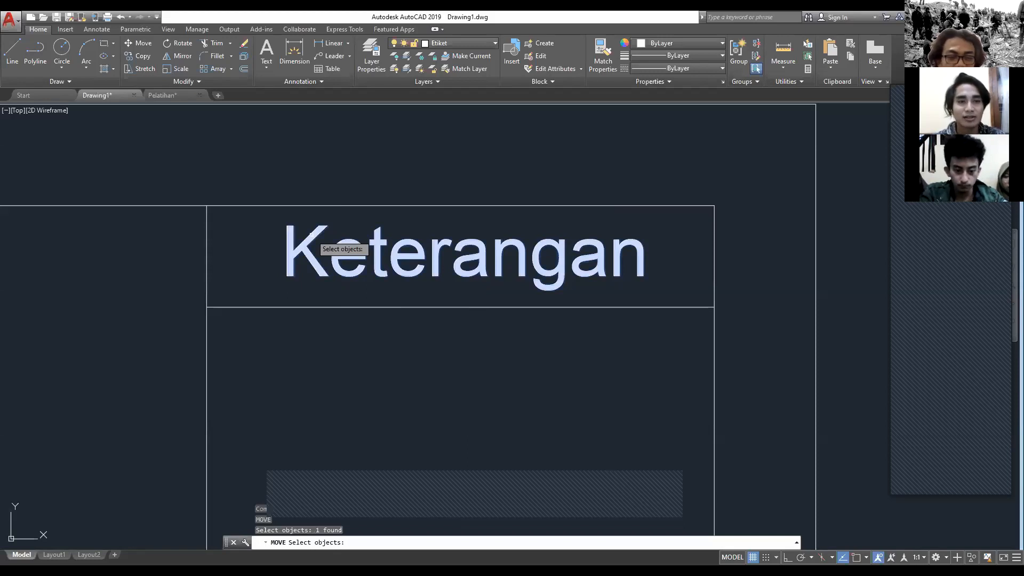
pyautogui.press('Return')
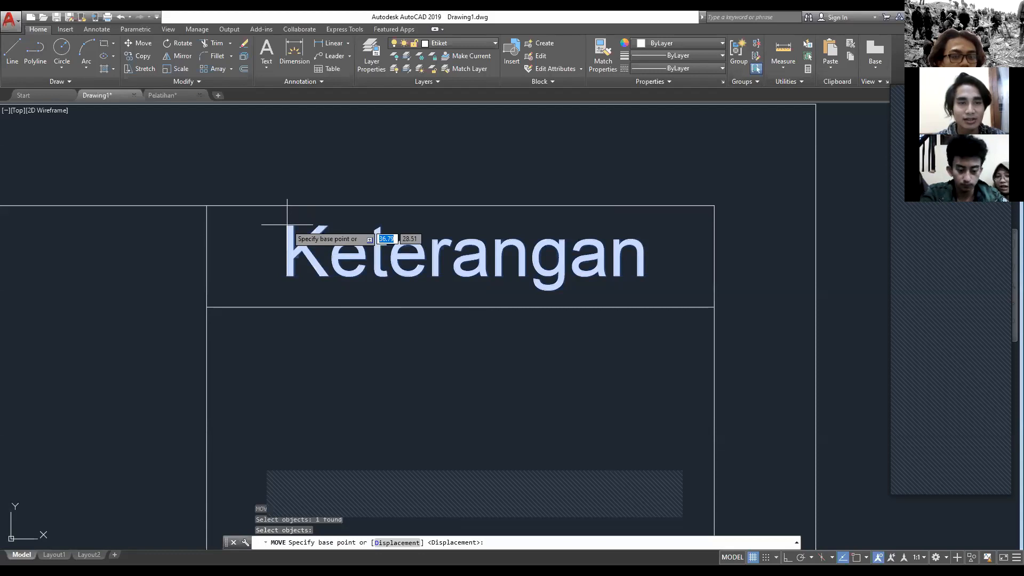
pyautogui.click(287, 224)
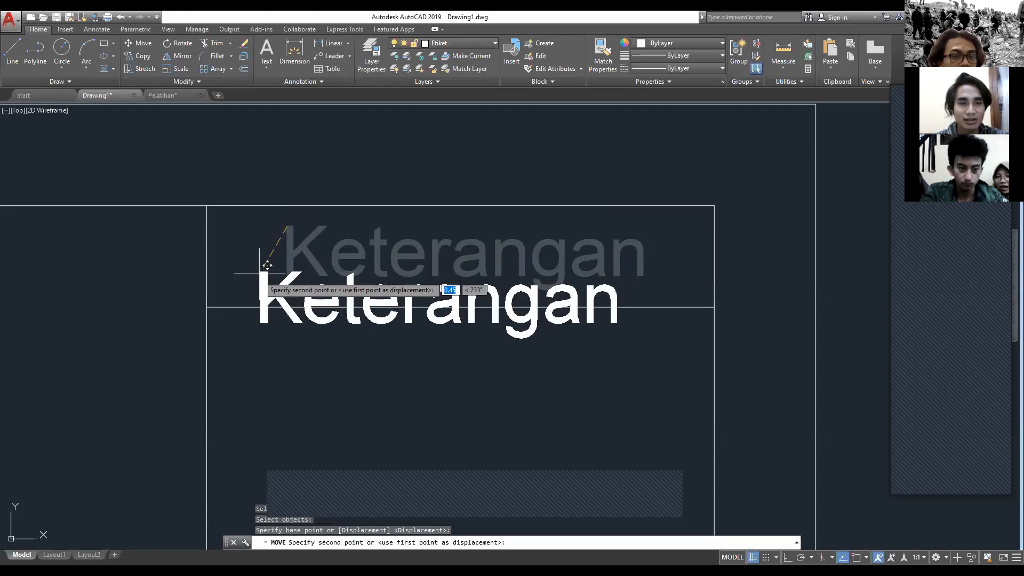
pyautogui.click(289, 231)
pyautogui.scroll(-5, 348, 288)
pyautogui.scroll(-4, 371, 282)
pyautogui.scroll(8, 376, 288)
pyautogui.scroll(-5, 379, 296)
pyautogui.scroll(5, 371, 321)
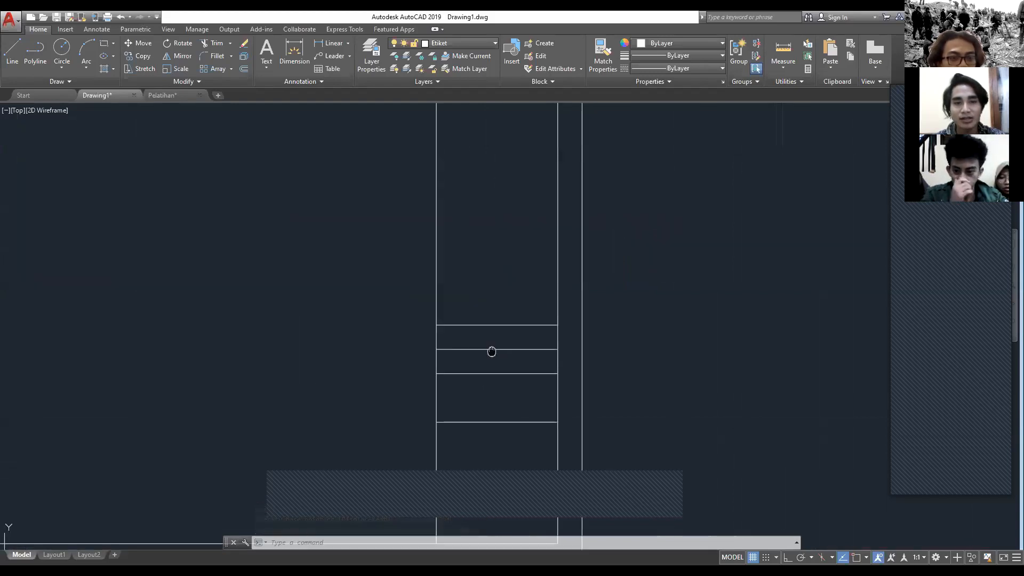
pyautogui.click(441, 251)
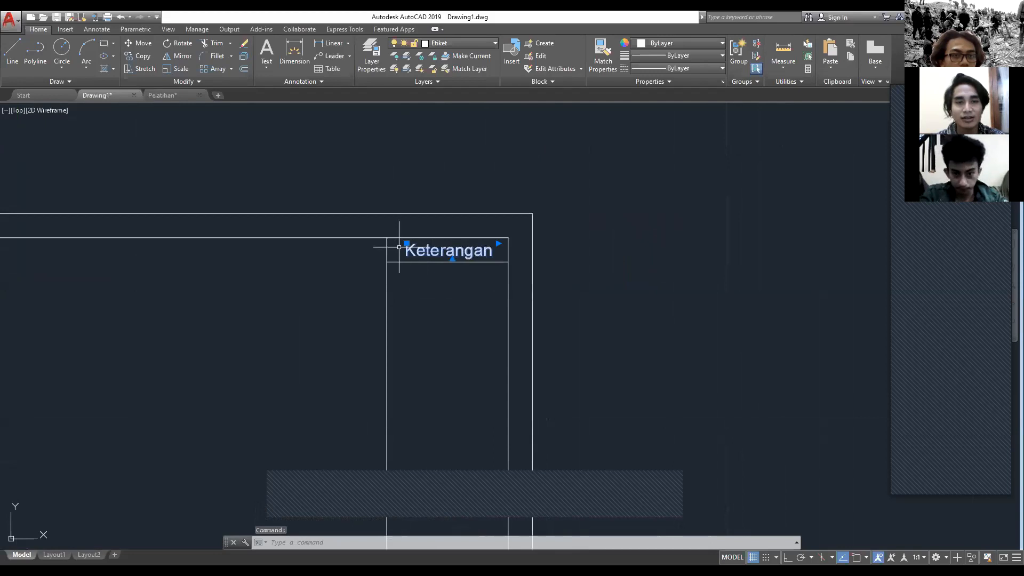
pyautogui.scroll(2, 399, 247)
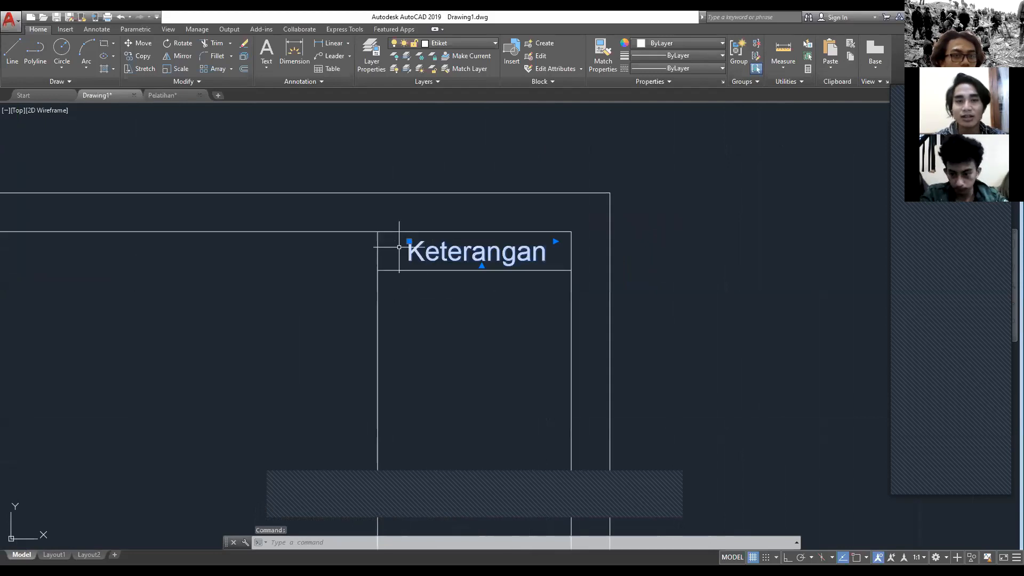
pyautogui.write('c')
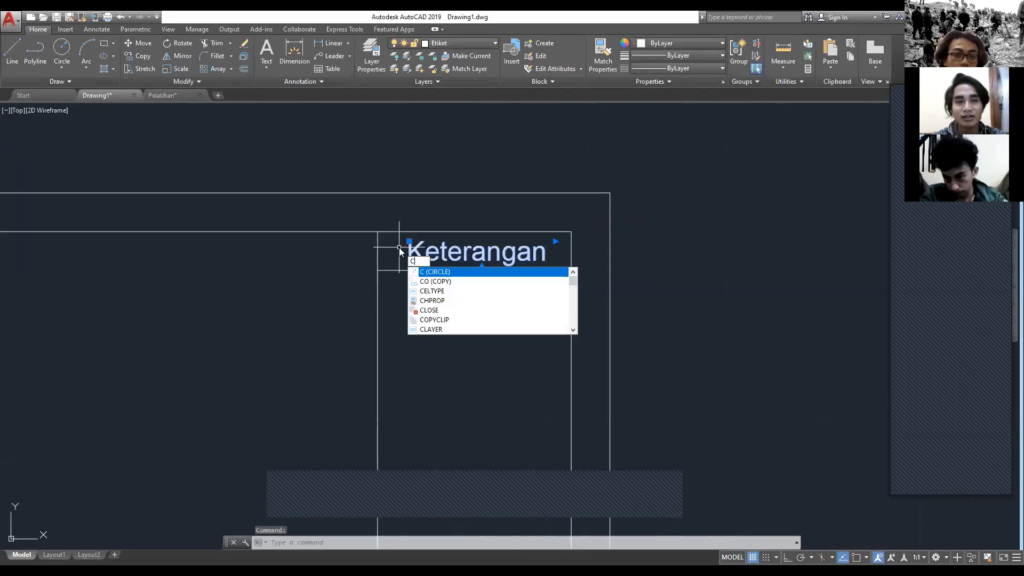
pyautogui.press('Escape')
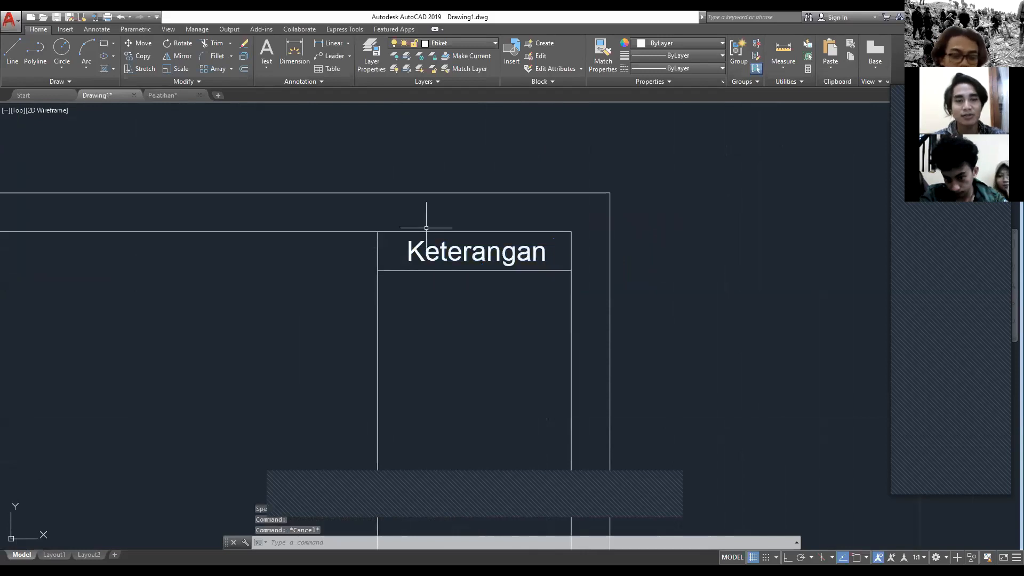
# Step: Copy the Keterangan text and paste it into the upper narrow cell in the lower part of the title block
pyautogui.click(437, 245)
pyautogui.hotkey('ctrl', 'c')
pyautogui.hotkey('ctrl', 'v')
pyautogui.scroll(-4, 422, 373)
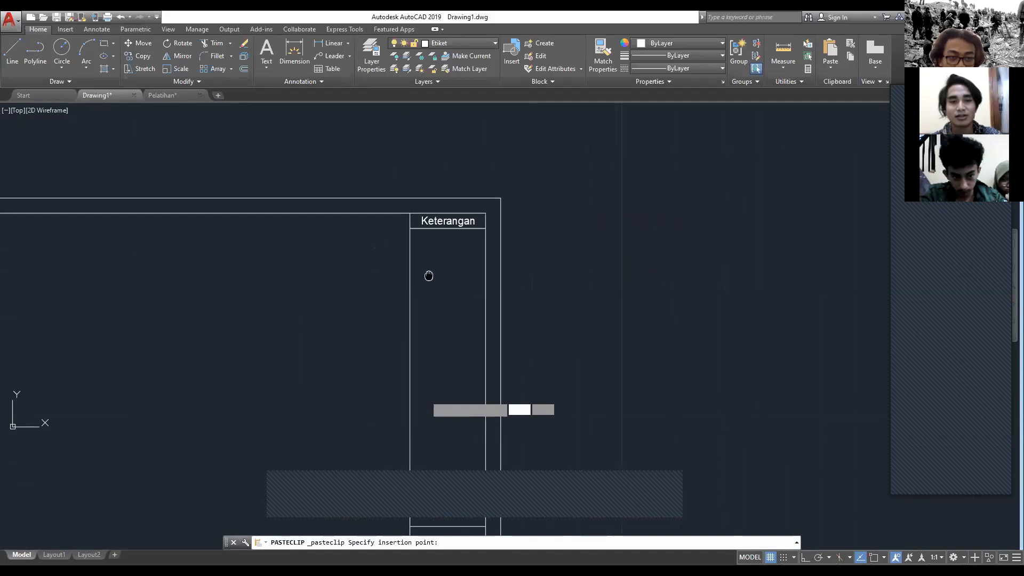
pyautogui.scroll(4, 421, 384)
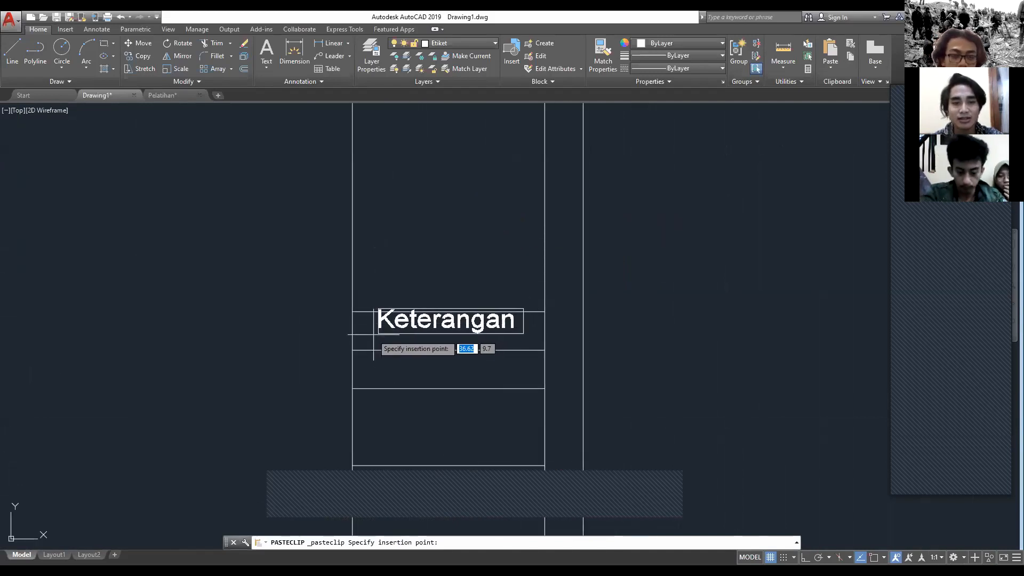
pyautogui.click(372, 344)
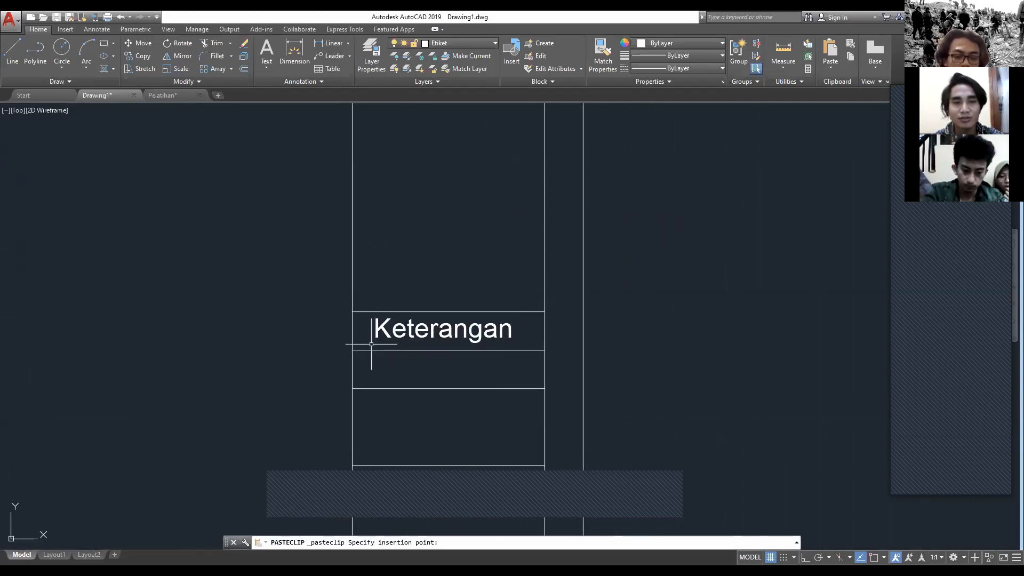
# Step: Replace the pasted Keterangan text with the author's name, save the text change and finish editing
pyautogui.moveTo(449, 345); pyautogui.dragTo(398, 333, button='middle')
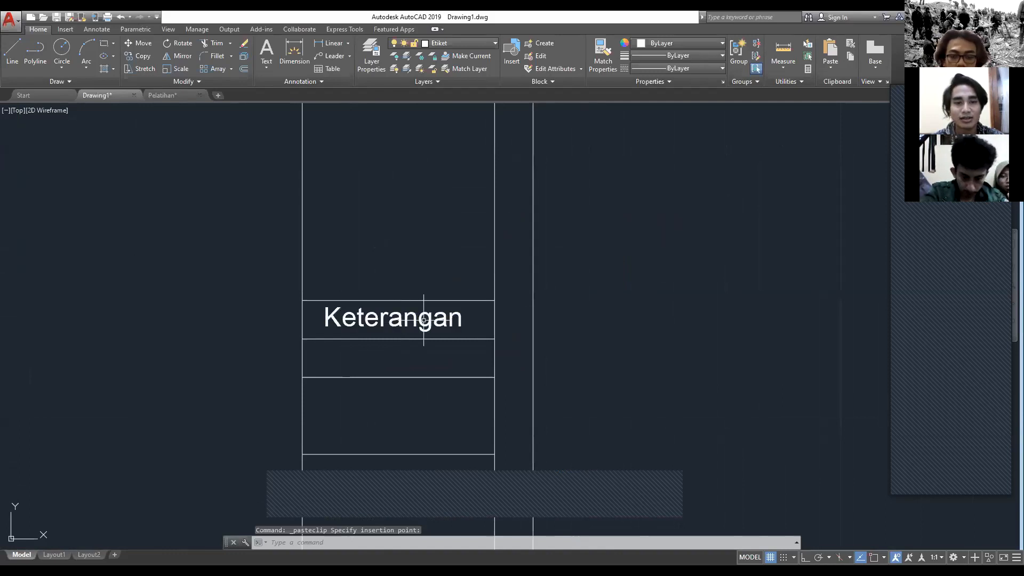
pyautogui.click(415, 320)
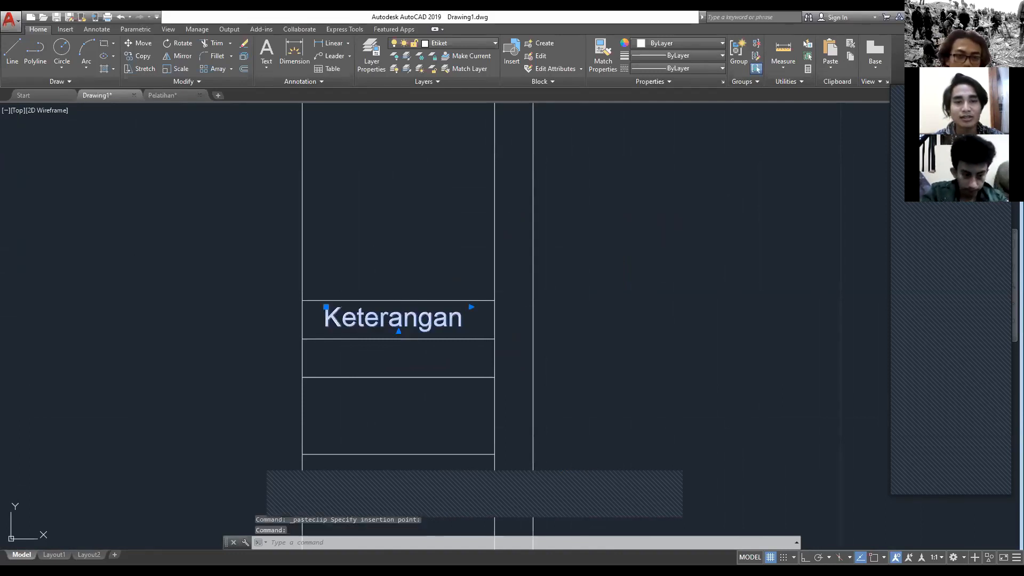
pyautogui.doubleClick(419, 320)
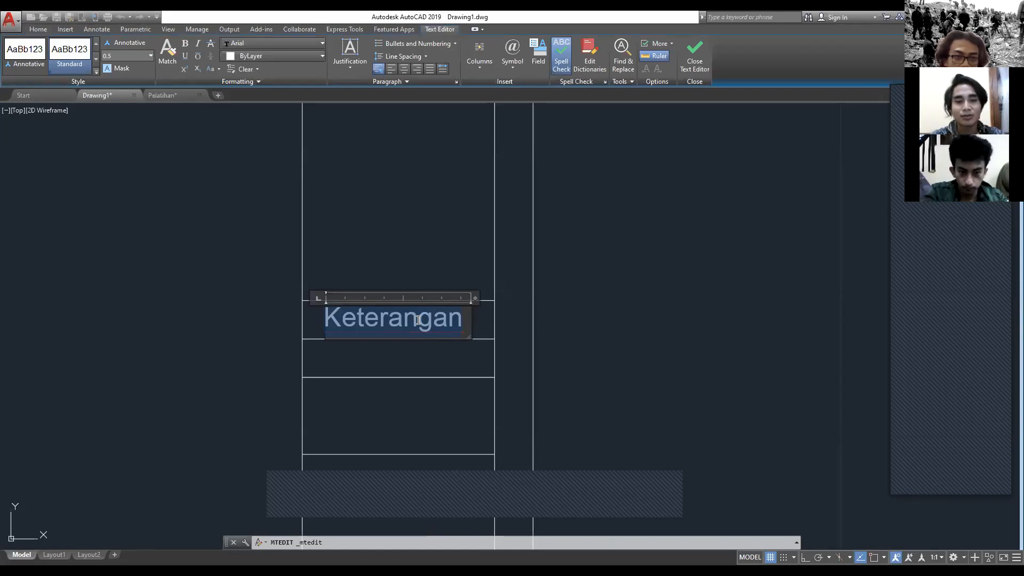
pyautogui.press('Delete')
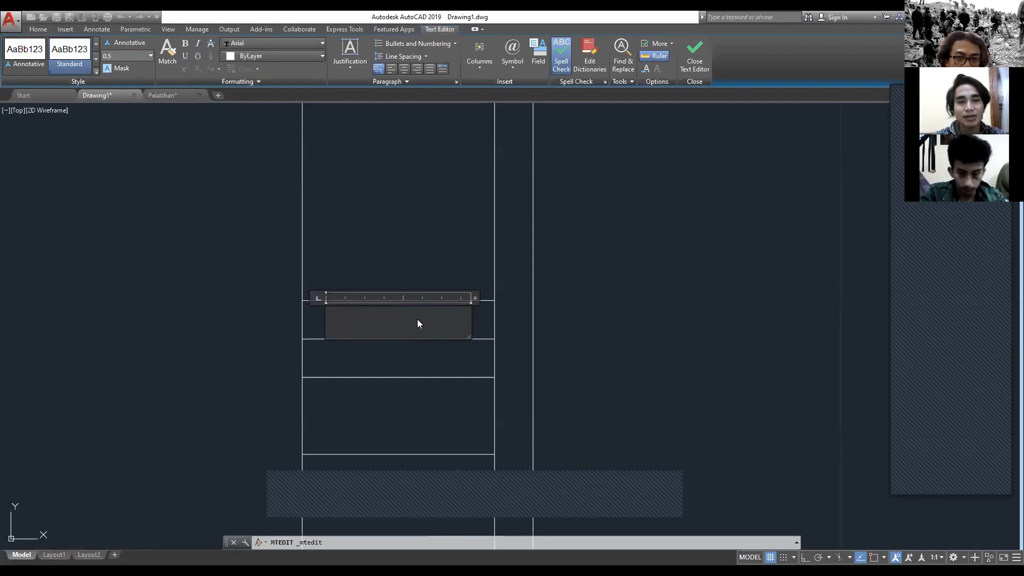
pyautogui.write('M Iqbal')
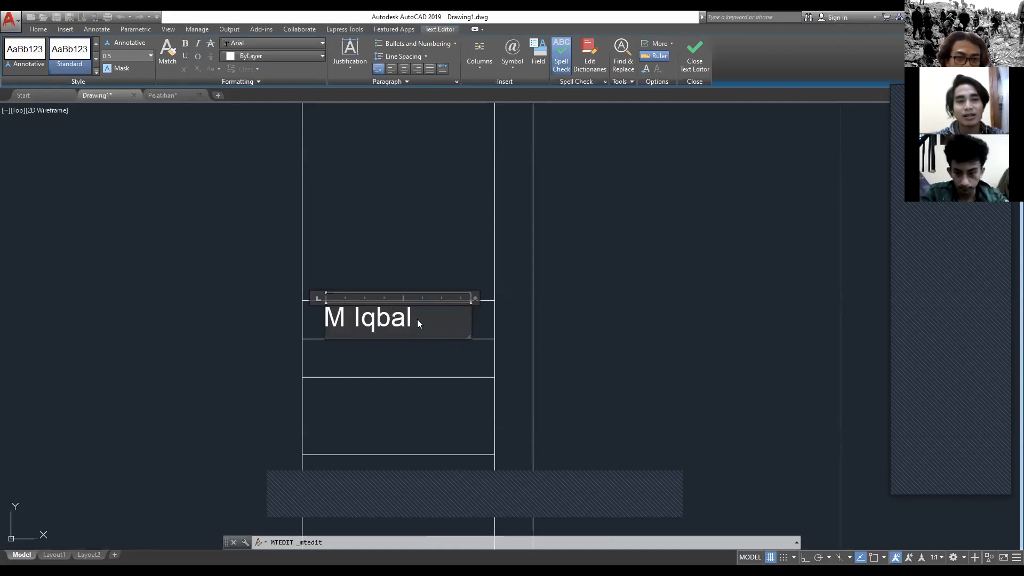
pyautogui.write(' A')
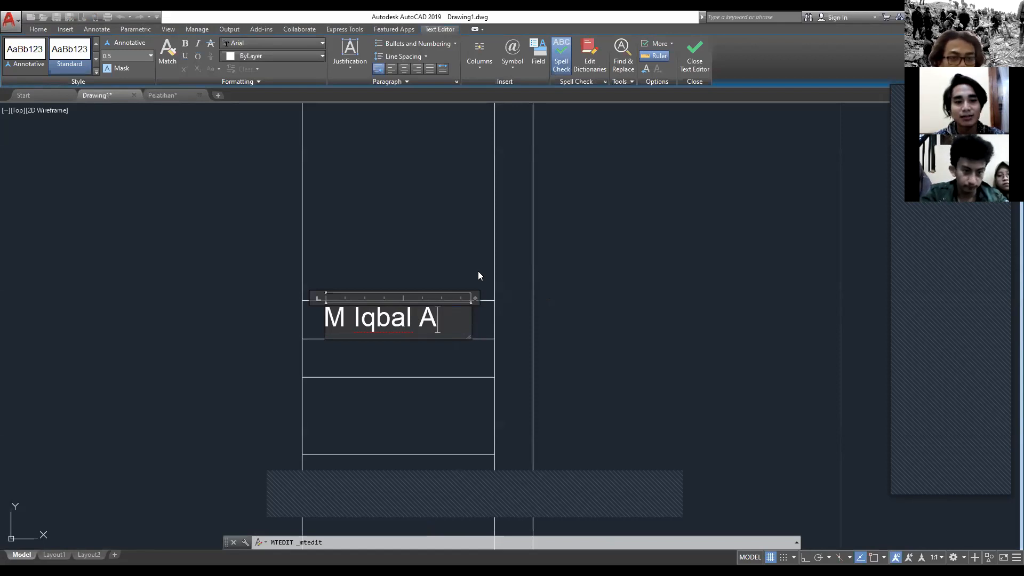
pyautogui.press('Escape')
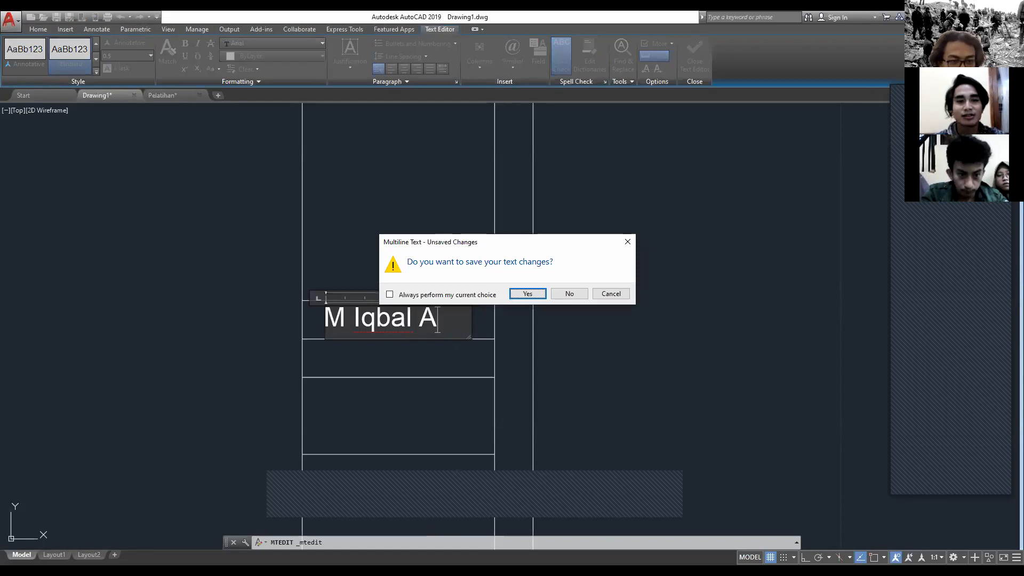
pyautogui.press('Return')
pyautogui.scroll(-6, 426, 267)
pyautogui.moveTo(426, 268); pyautogui.dragTo(418, 316, button='middle')
pyautogui.press('Escape')
pyautogui.scroll(4, 418, 316)
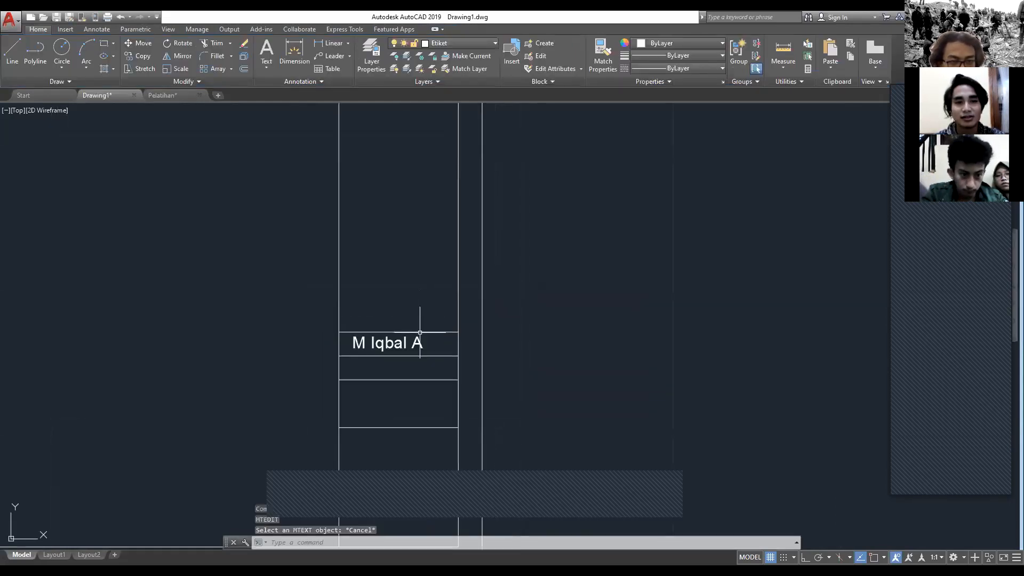
# Step: Copy the author's name text and paste it into the narrow cell directly below
pyautogui.click(415, 345)
pyautogui.hotkey('ctrl', 'c')
pyautogui.hotkey('ctrl', 'v')
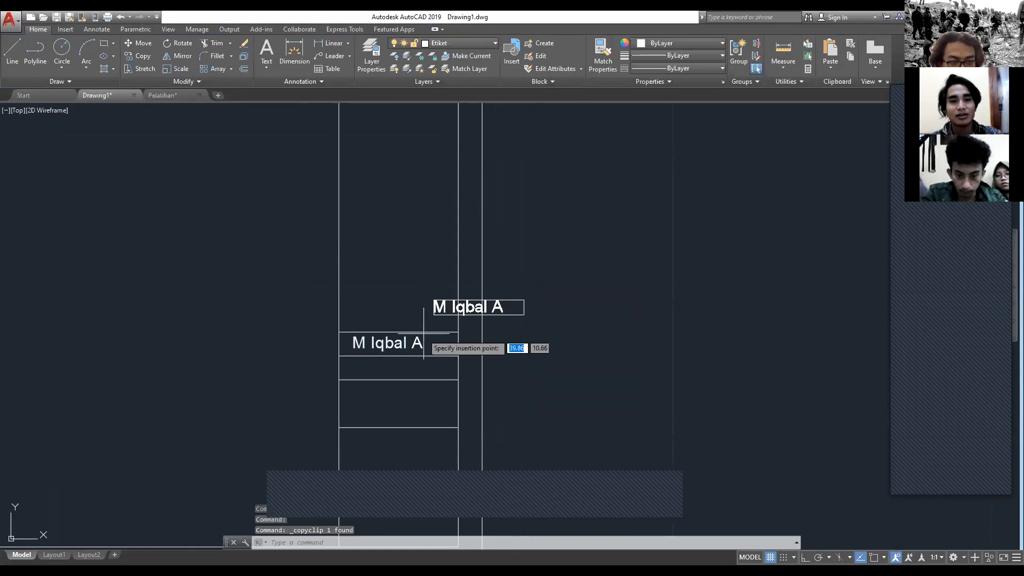
pyautogui.scroll(2, 389, 371)
pyautogui.scroll(2, 387, 371)
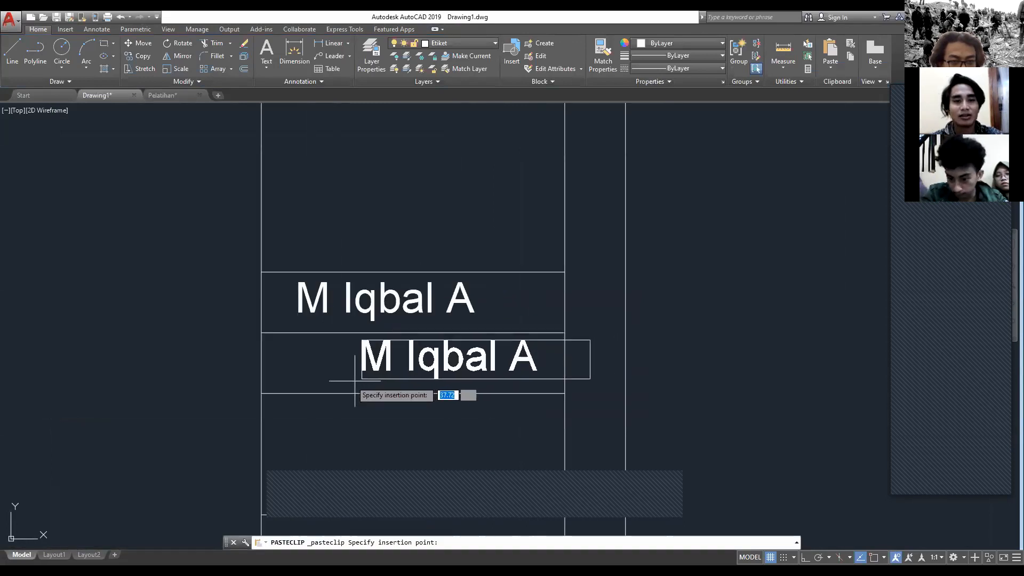
pyautogui.click(288, 393)
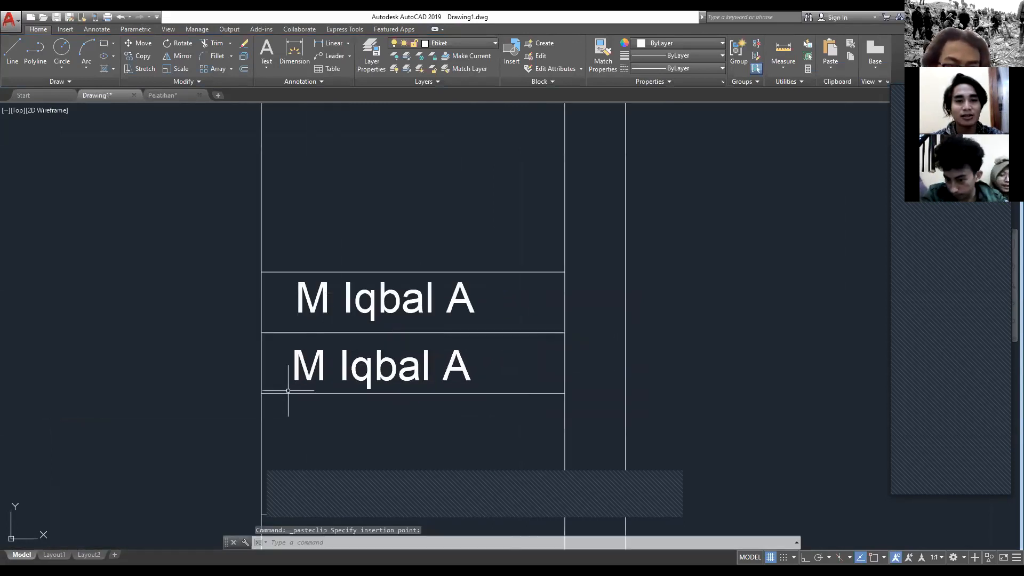
# Step: Replace the duplicated name text with the author's ID number and finish editing
pyautogui.click(343, 366)
pyautogui.doubleClick(346, 366)
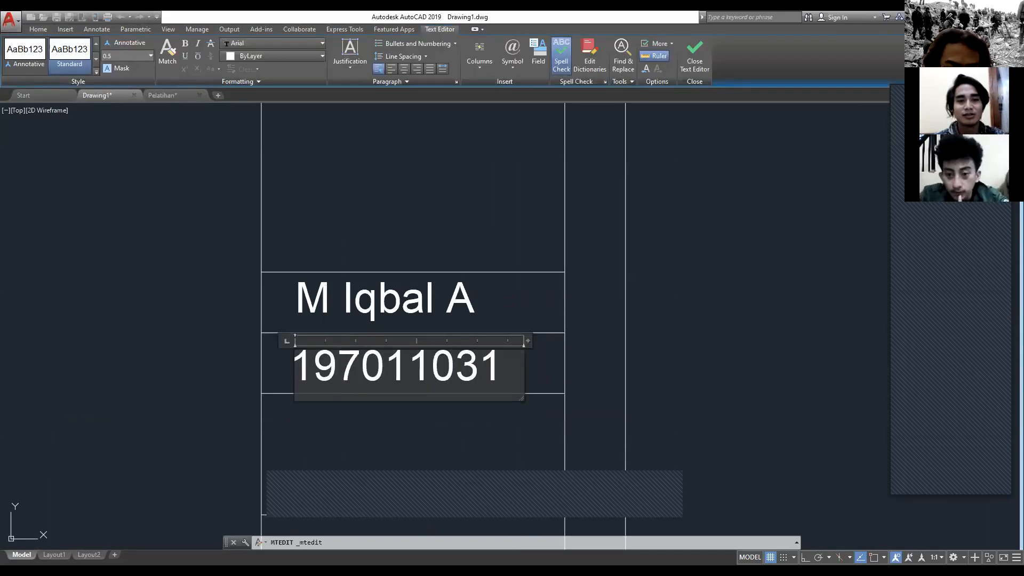
pyautogui.press('Escape')
# Step: Copy the author's ID number text and paste it into the taller cell directly below
pyautogui.hotkey('ctrl', 'c')
pyautogui.hotkey('ctrl', 'v')
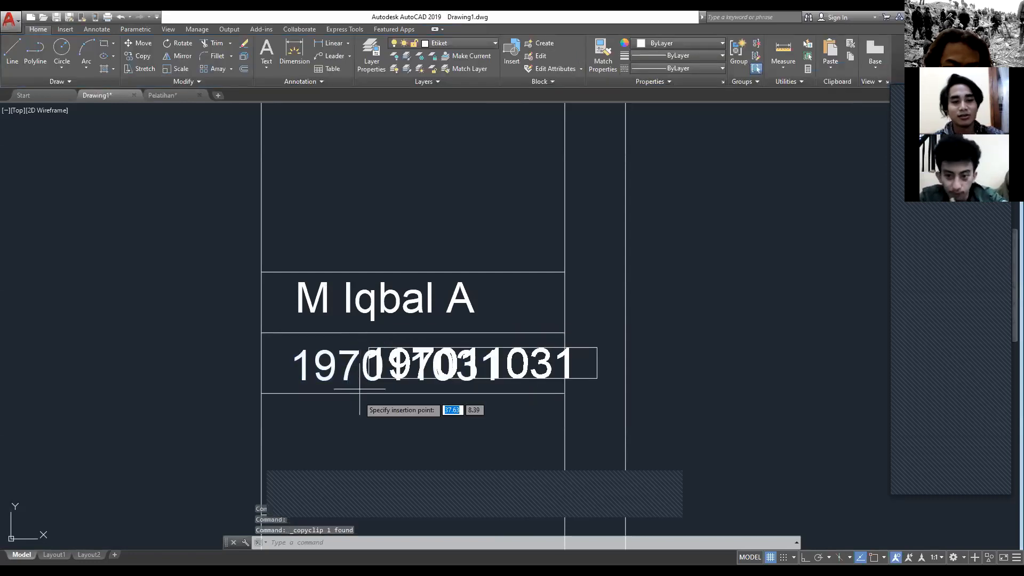
pyautogui.moveTo(332, 456); pyautogui.dragTo(327, 353, button='middle')
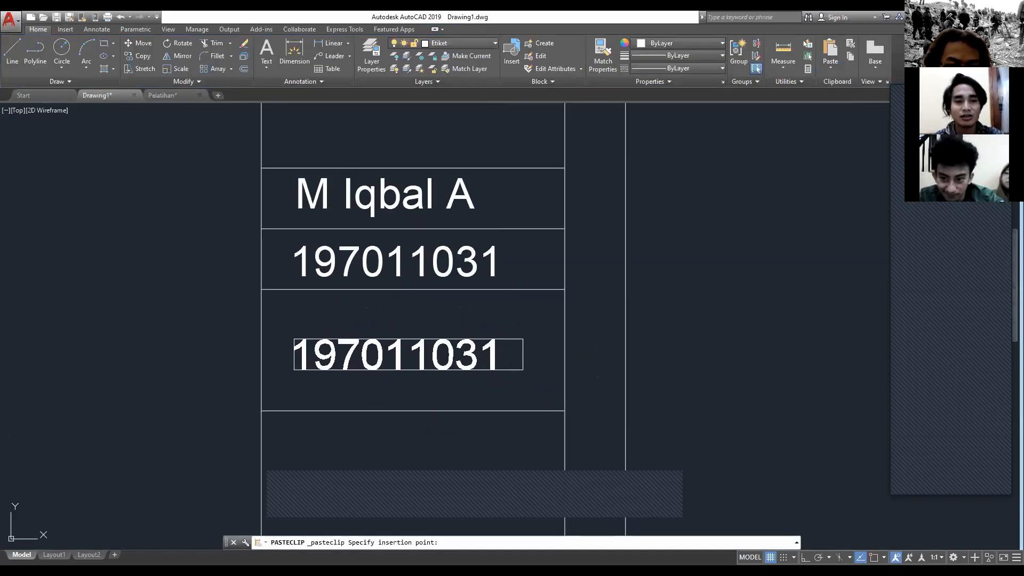
pyautogui.click(331, 378)
# Step: Replace the pasted ID number text in the taller cell with "Denah Type 36" and save the text change
pyautogui.doubleClick(349, 356)
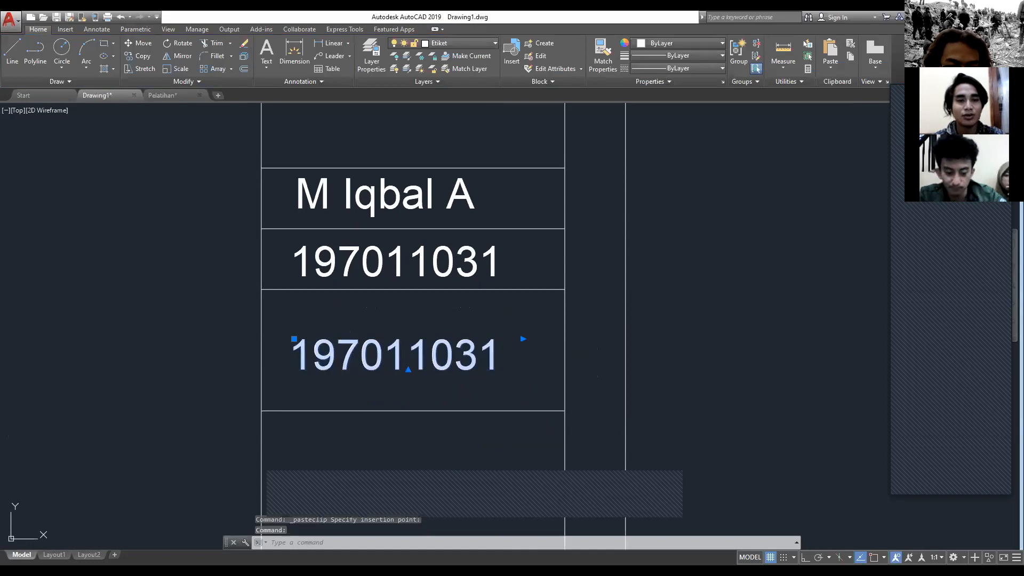
pyautogui.write('Dena')
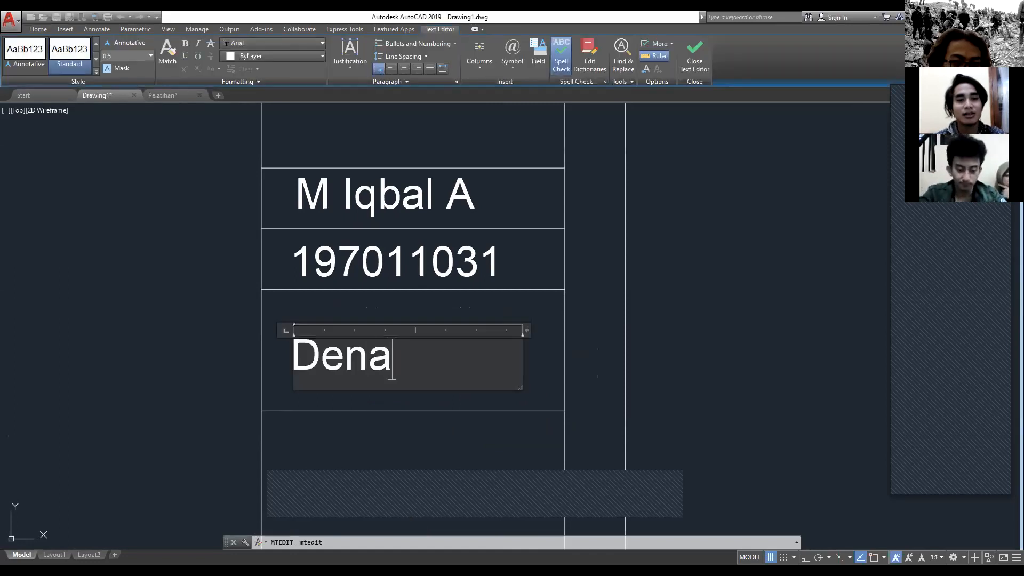
pyautogui.write('h Typ')
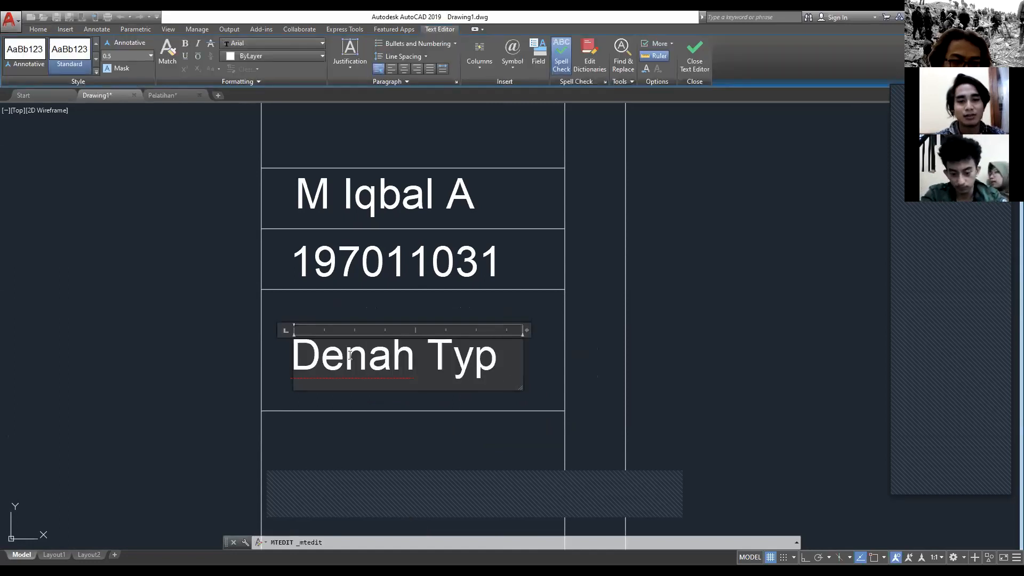
pyautogui.write('e 35')
pyautogui.press('BackSpace')
pyautogui.write('6')
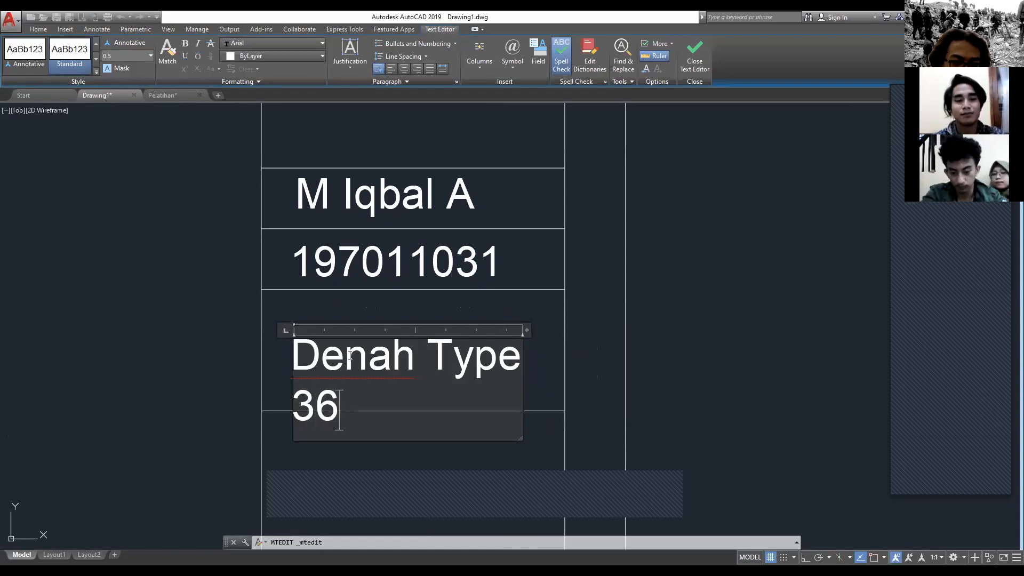
pyautogui.press('Return')
pyautogui.press('Escape')
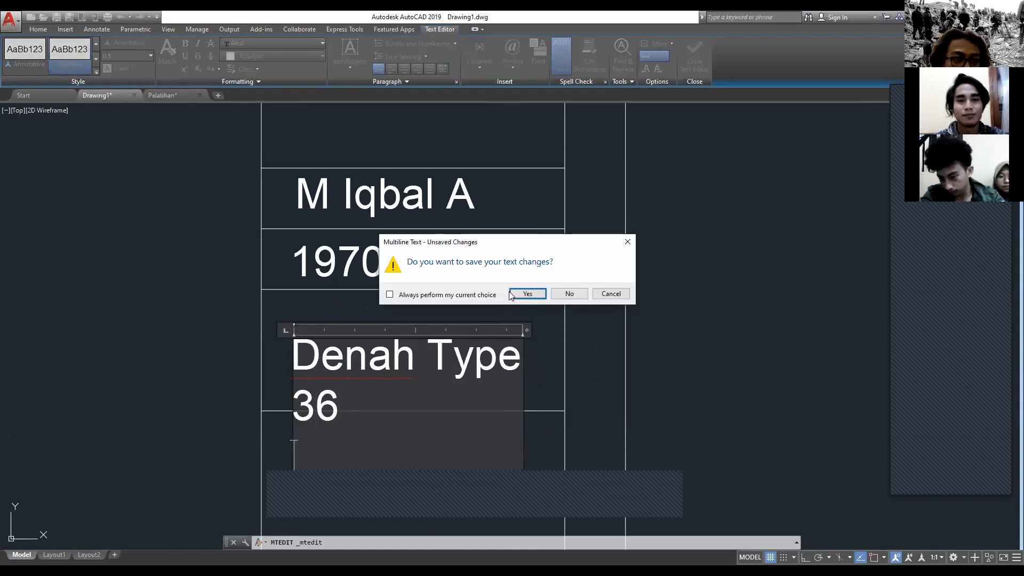
pyautogui.press('Return')
# Step: Move the Denah Type 36 text up so both lines sit inside its title block cell, and deselect it
pyautogui.click(299, 337)
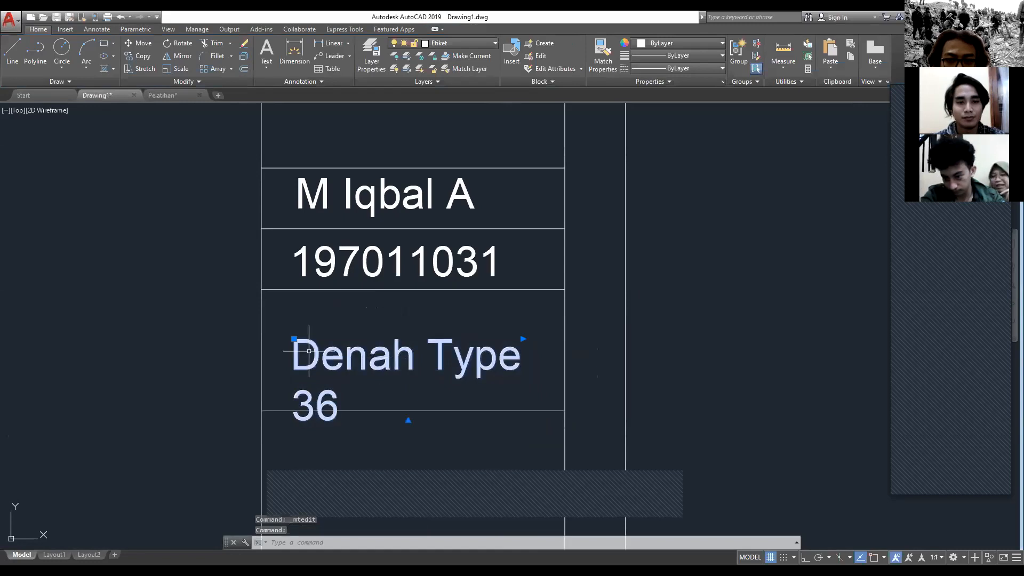
pyautogui.click(299, 337)
pyautogui.press('Escape')
pyautogui.press('Escape')
pyautogui.scroll(-1, 451, 361)
pyautogui.moveTo(451, 361); pyautogui.dragTo(470, 311, button='middle')
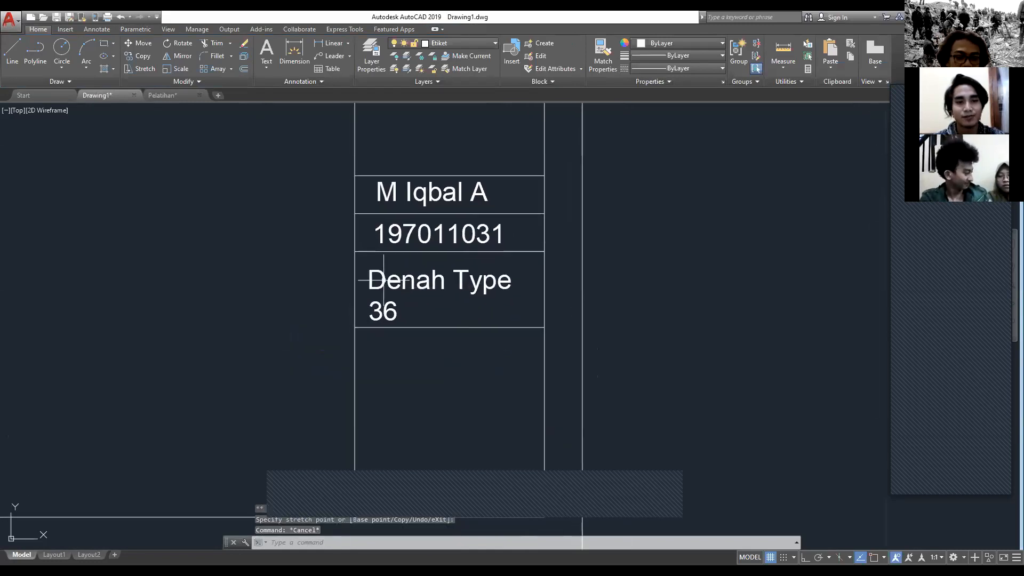
# Step: Switch to the Pelatihan drawing to examine the Gambar cell of its title block, and return to Drawing1
pyautogui.scroll(4, 387, 286)
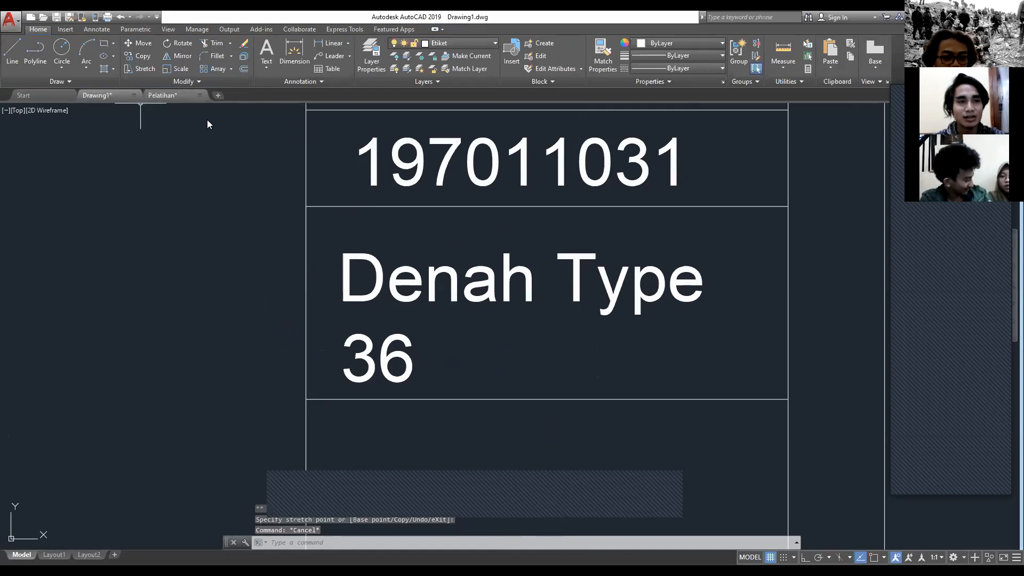
pyautogui.click(163, 95)
pyautogui.moveTo(445, 327); pyautogui.dragTo(417, 353, button='middle')
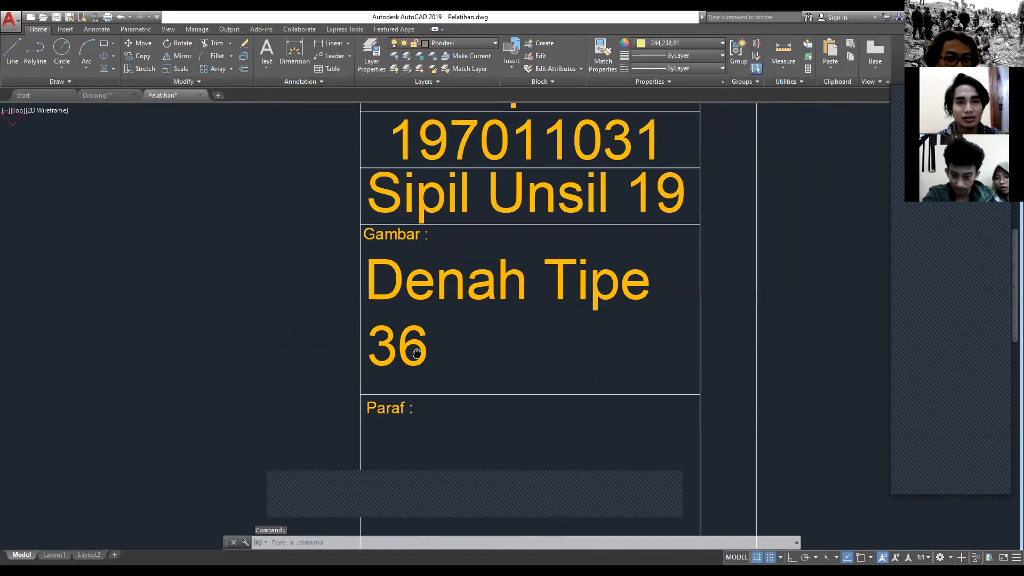
pyautogui.scroll(4, 393, 240)
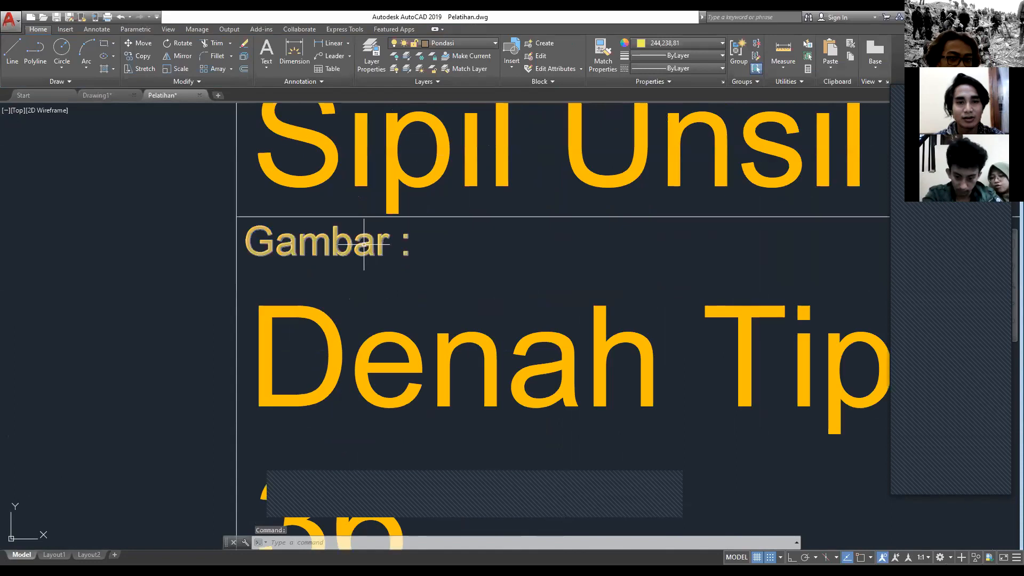
pyautogui.scroll(-4, 281, 268)
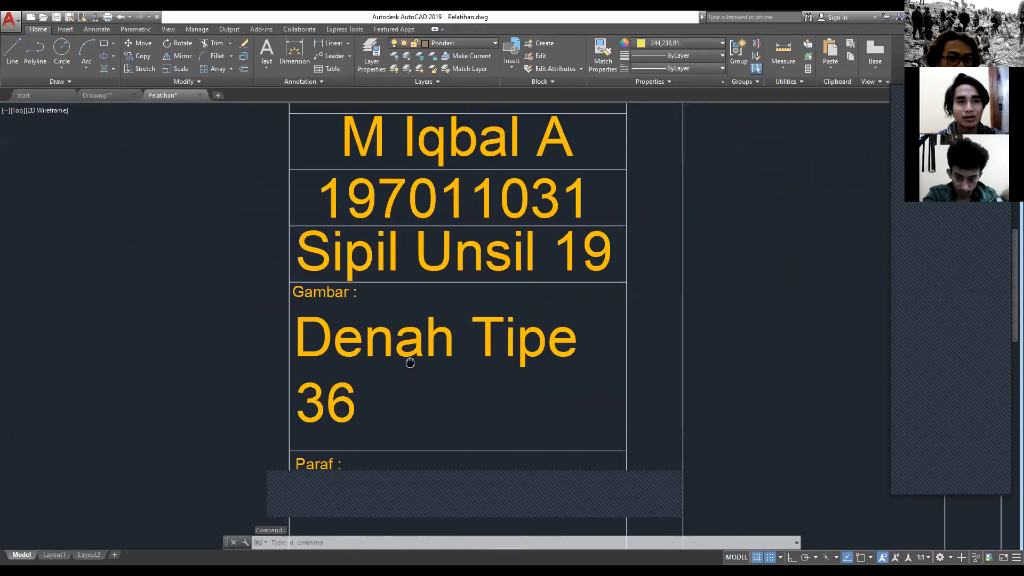
pyautogui.hotkey('ctrl', 'Tab')
# Step: Copy the Denah Type 36 text and paste the duplicate slightly above the original in the same cell
pyautogui.click(361, 257)
pyautogui.hotkey('ctrl', 'c')
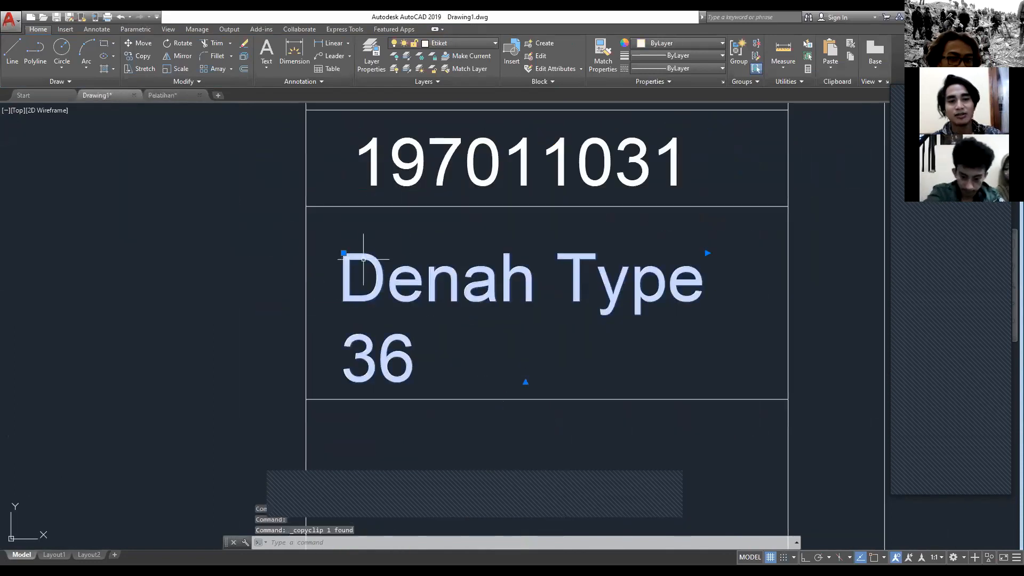
pyautogui.hotkey('ctrl', 'v')
pyautogui.scroll(-3, 229, 354)
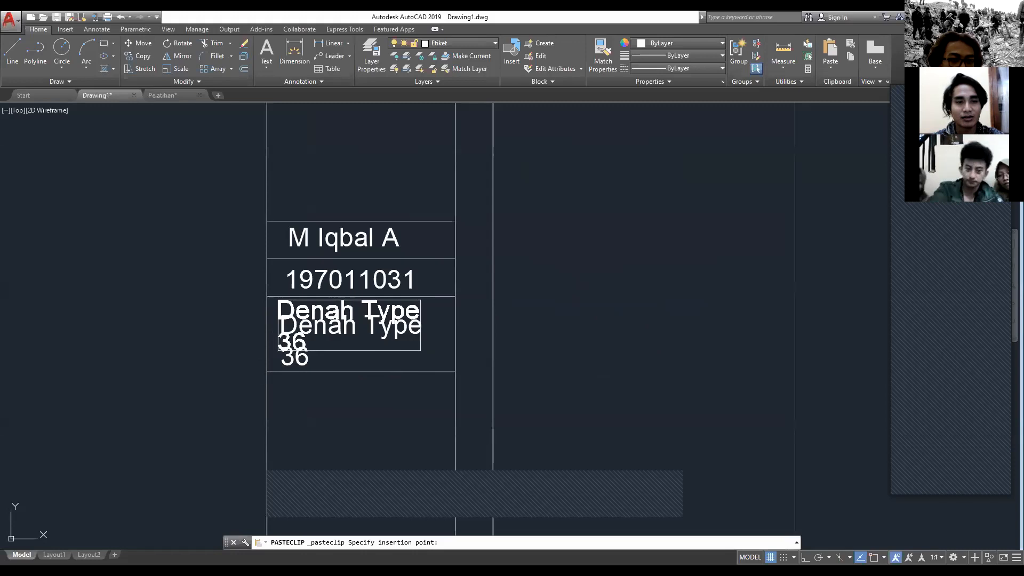
pyautogui.click(277, 351)
# Step: Replace the upper duplicate's text with "Gambar :" at a text height of 0.1 and finish editing
pyautogui.doubleClick(291, 304)
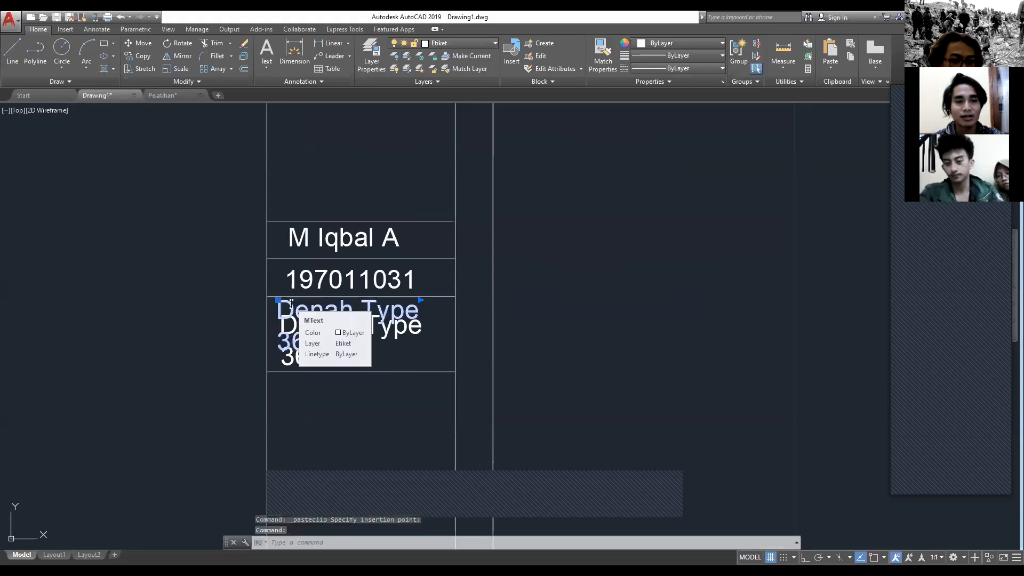
pyautogui.press('Delete')
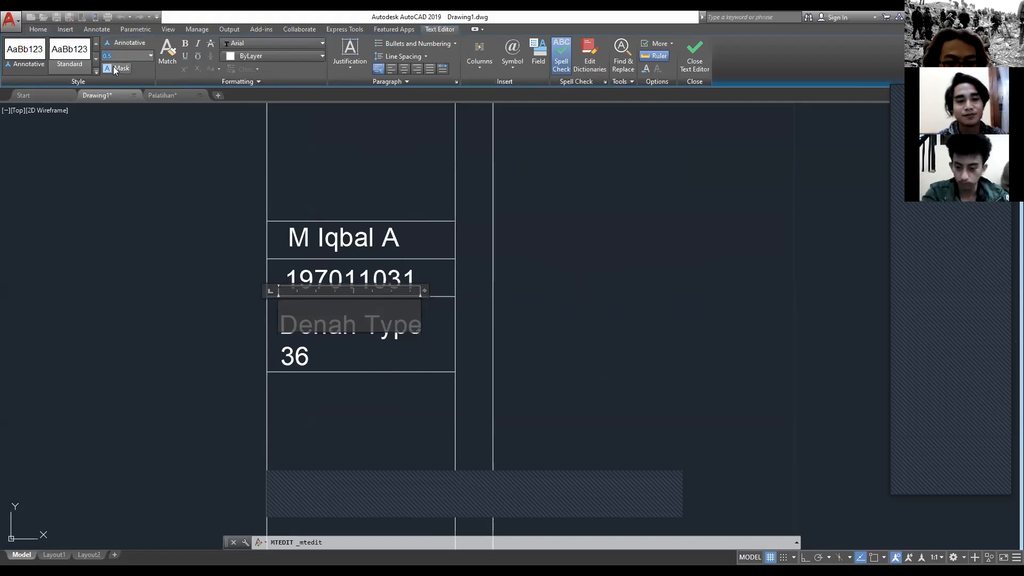
pyautogui.press('BackSpace')
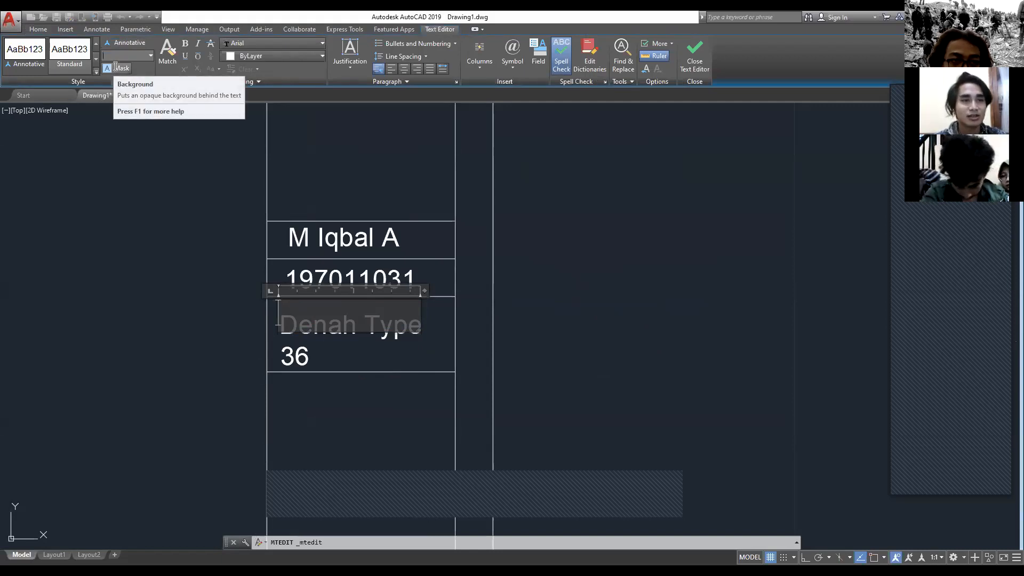
pyautogui.write('0.2')
pyautogui.press('Return')
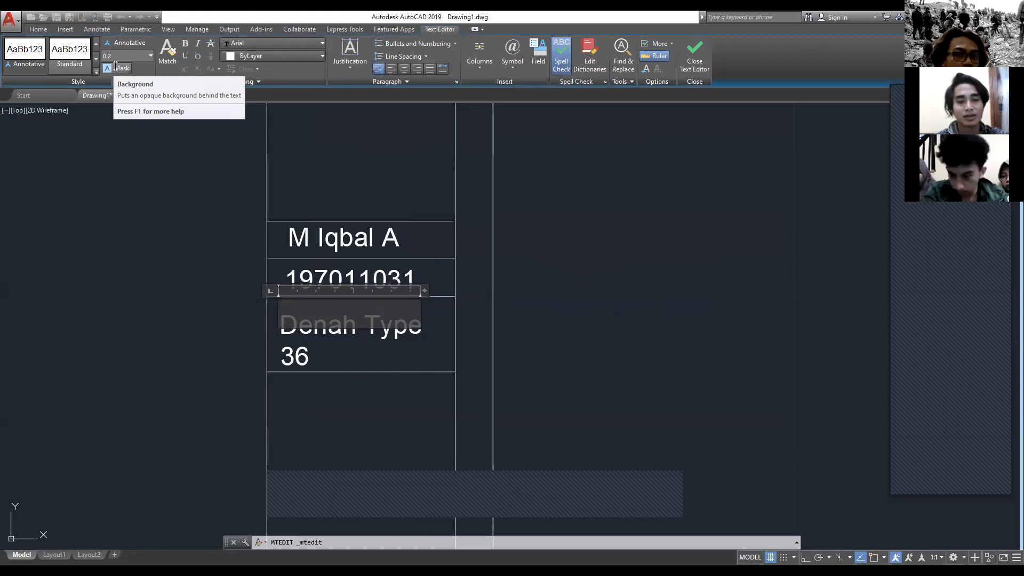
pyautogui.click(127, 56)
pyautogui.write('0.1')
pyautogui.press('Return')
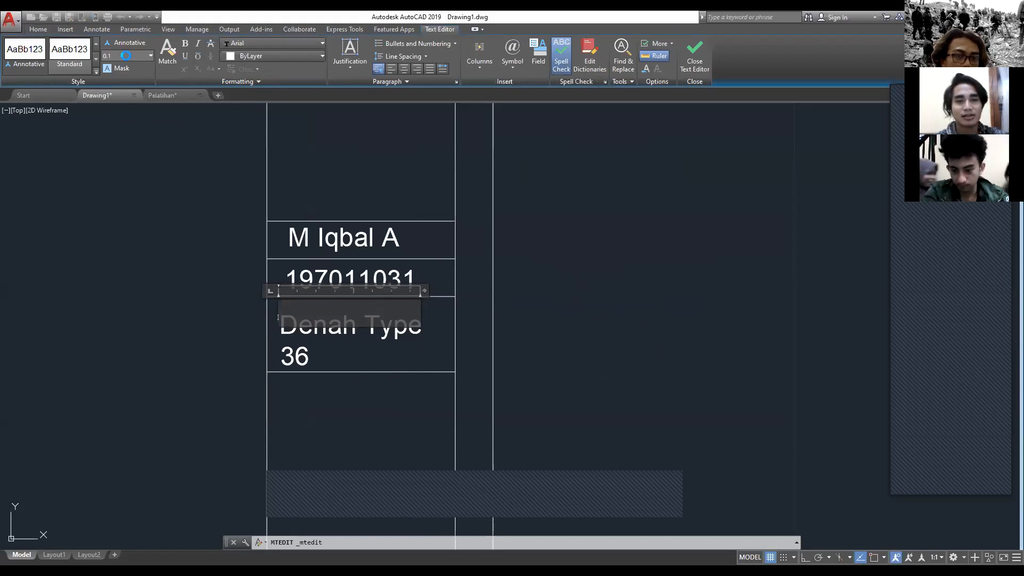
pyautogui.write('Gambar :')
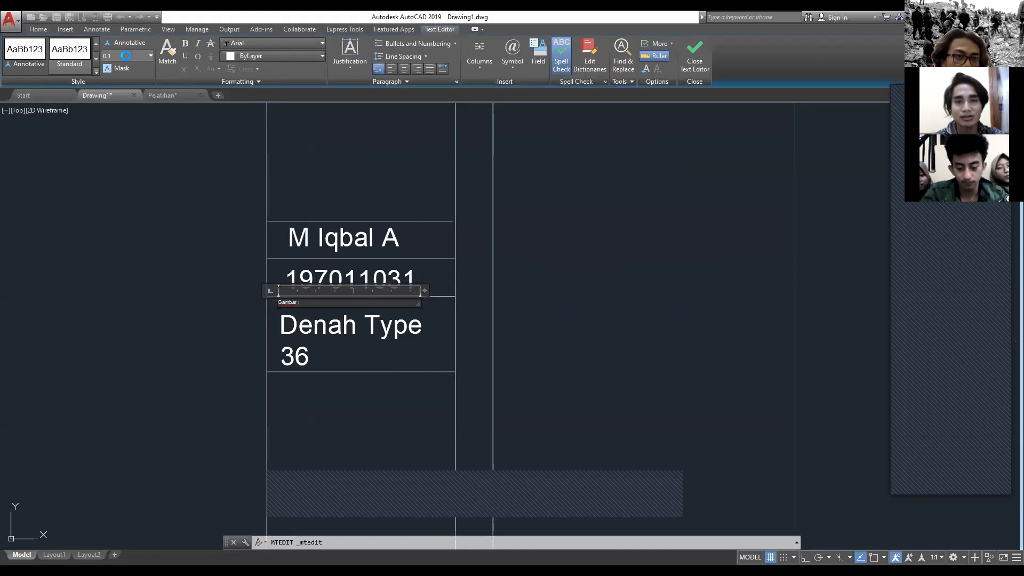
pyautogui.click(352, 171)
# Step: Review the filled title block cells and the whole sheet frame
pyautogui.scroll(-3, 352, 170)
pyautogui.moveTo(352, 170); pyautogui.dragTo(482, 160, button='middle')
pyautogui.scroll(3, 483, 160)
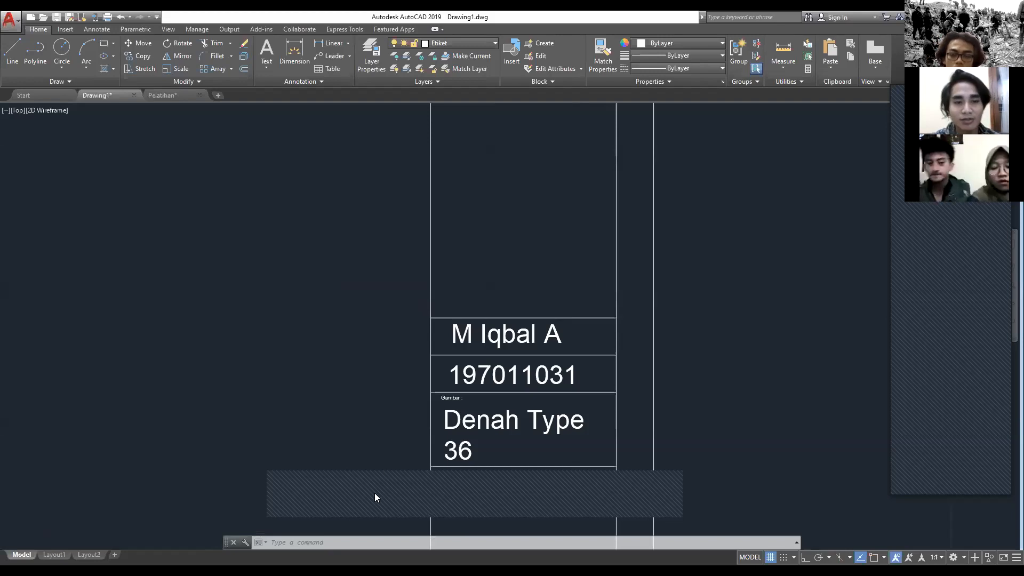
pyautogui.scroll(2, 475, 417)
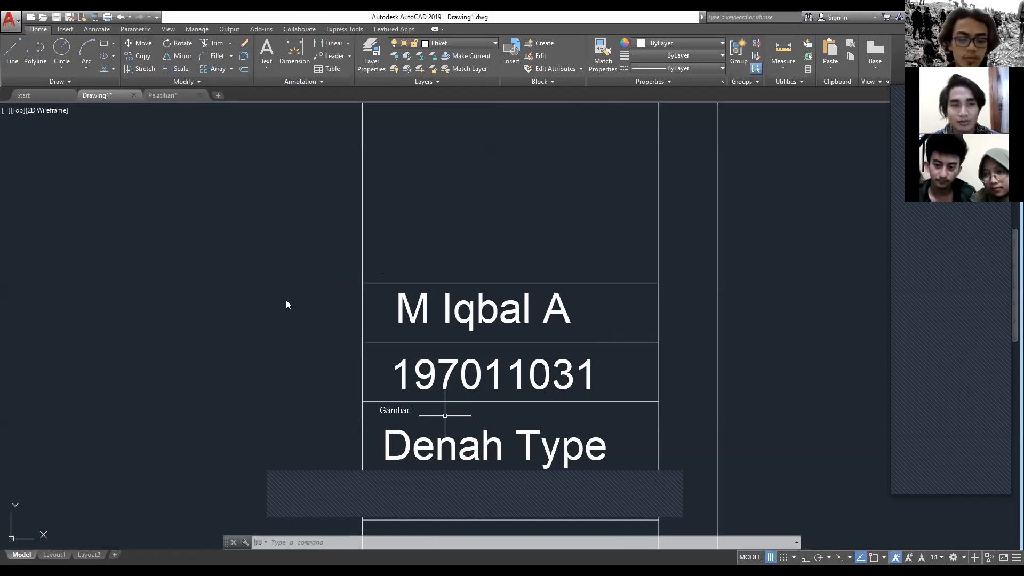
pyautogui.middleClick(229, 265)
pyautogui.middleClick(229, 264)
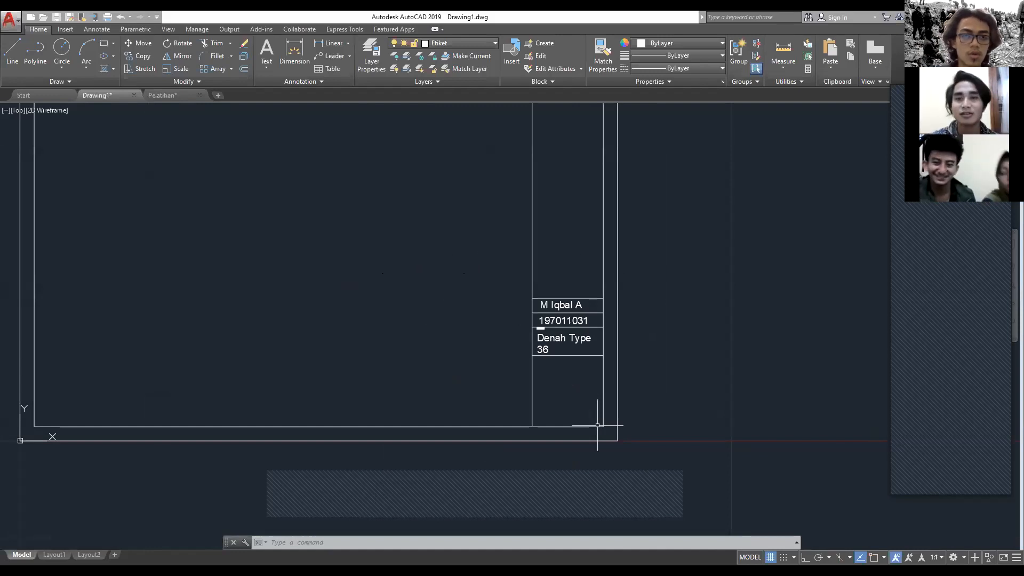
pyautogui.scroll(-4, 488, 265)
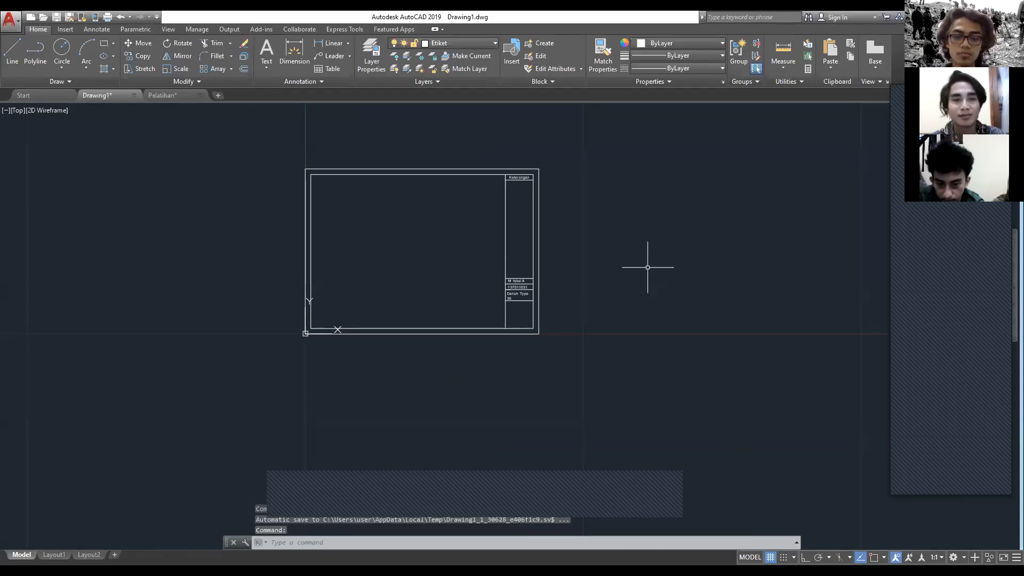
pyautogui.scroll(4, 362, 245)
pyautogui.scroll(-2, 373, 451)
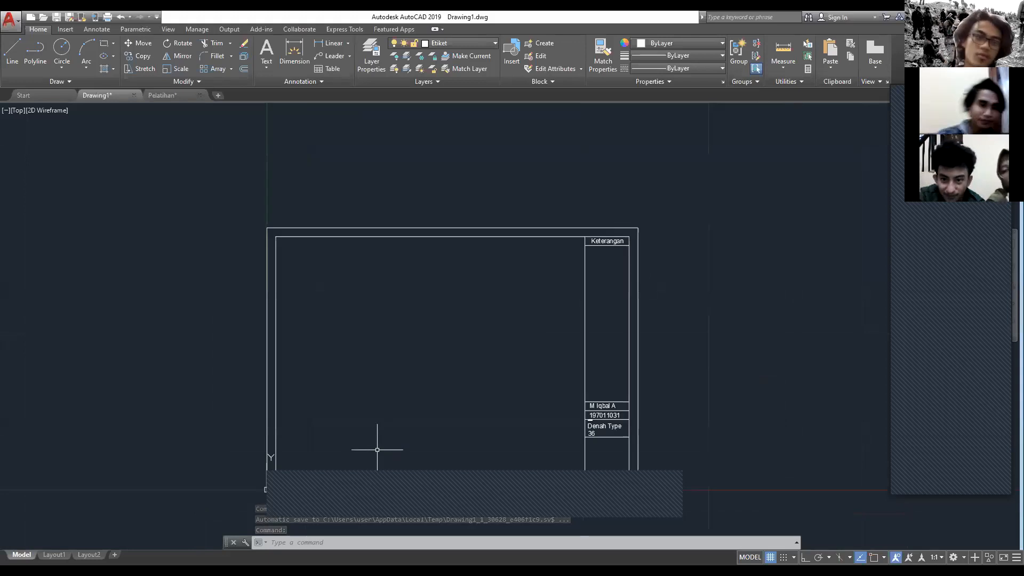
pyautogui.moveTo(377, 450); pyautogui.dragTo(413, 395, button='middle')
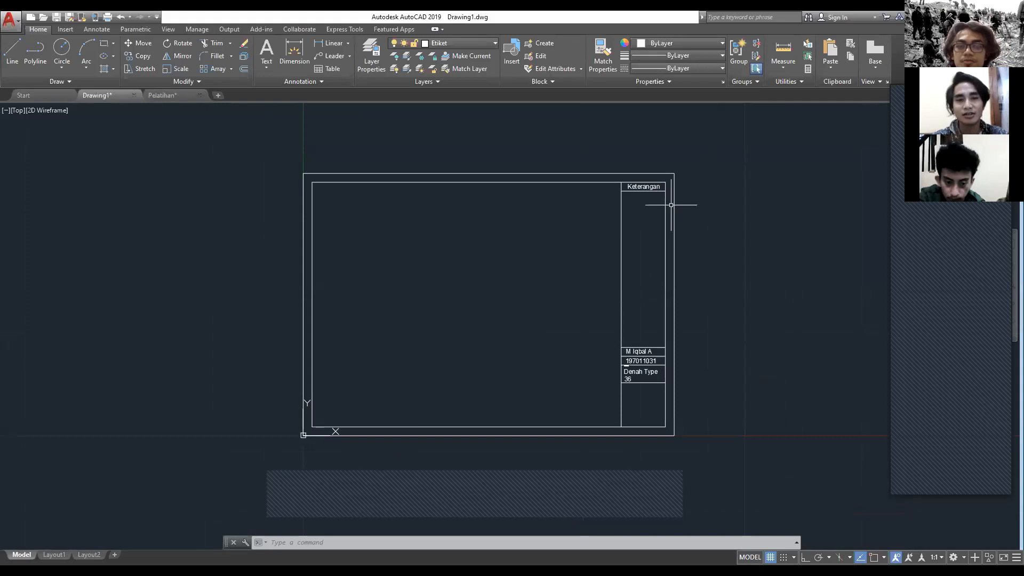
# Step: Try moving the Keterangan text in the title block's top cell freely, turn on Ortho mode and cancel the move
pyautogui.scroll(8, 671, 205)
pyautogui.click(470, 279)
pyautogui.write('MOVE')
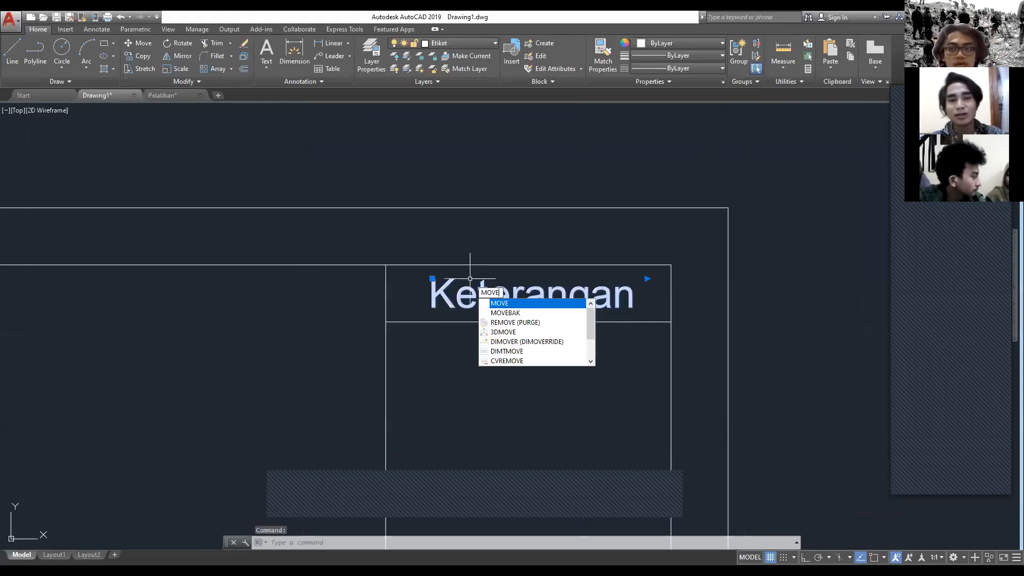
pyautogui.press('Return')
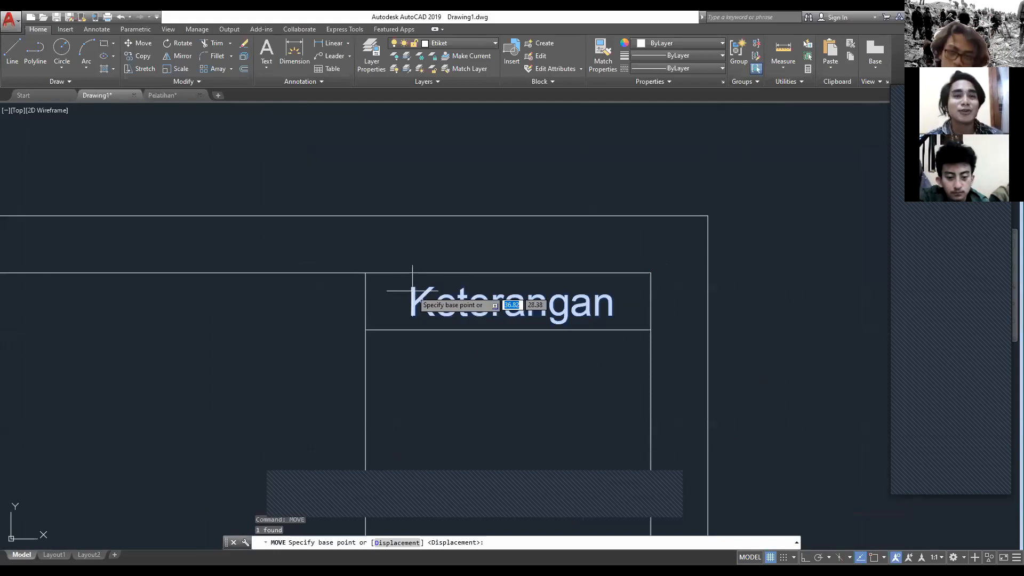
pyautogui.click(413, 290)
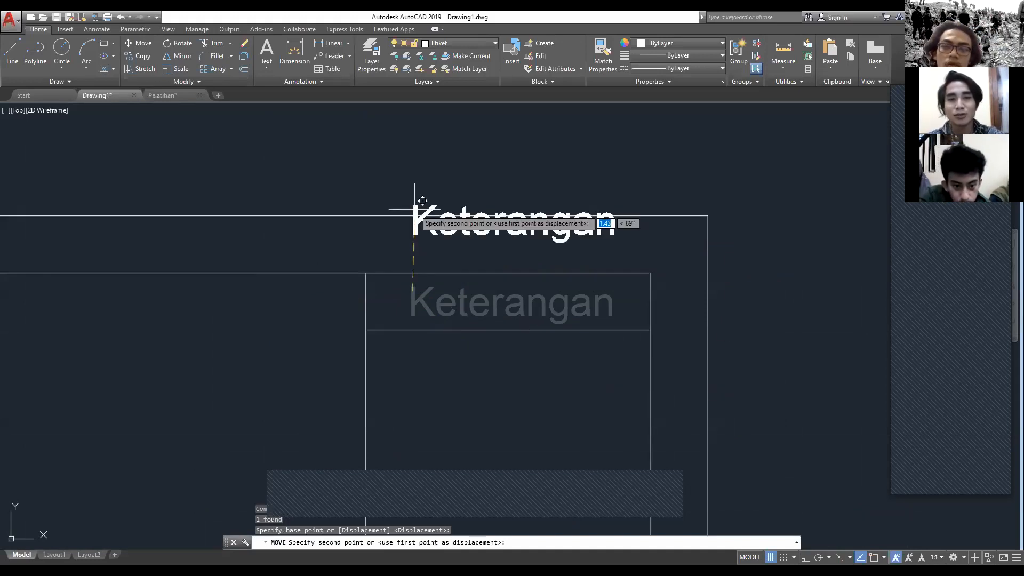
pyautogui.moveTo(758, 293); pyautogui.dragTo(742, 311, button='middle')
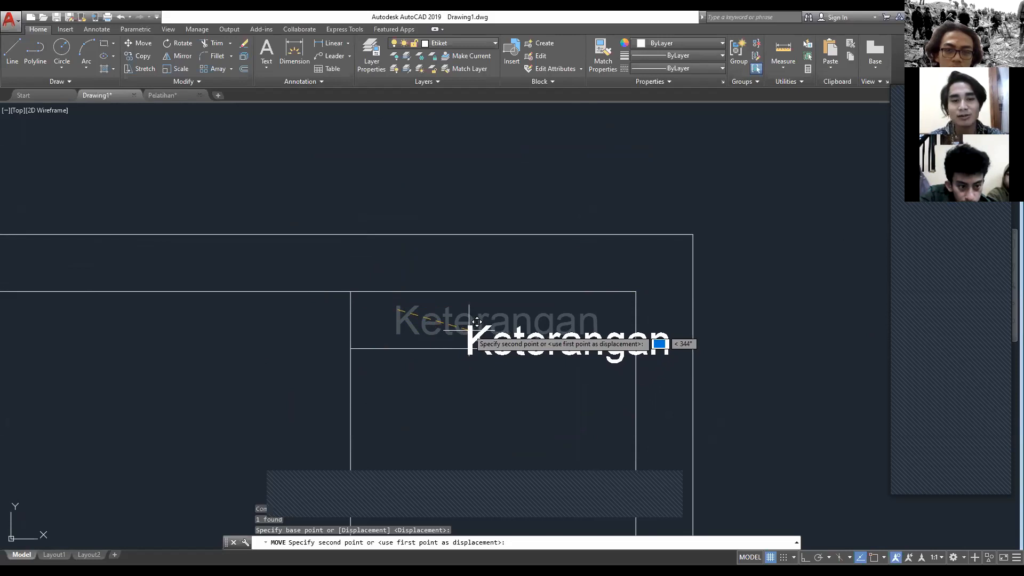
pyautogui.press('F8')
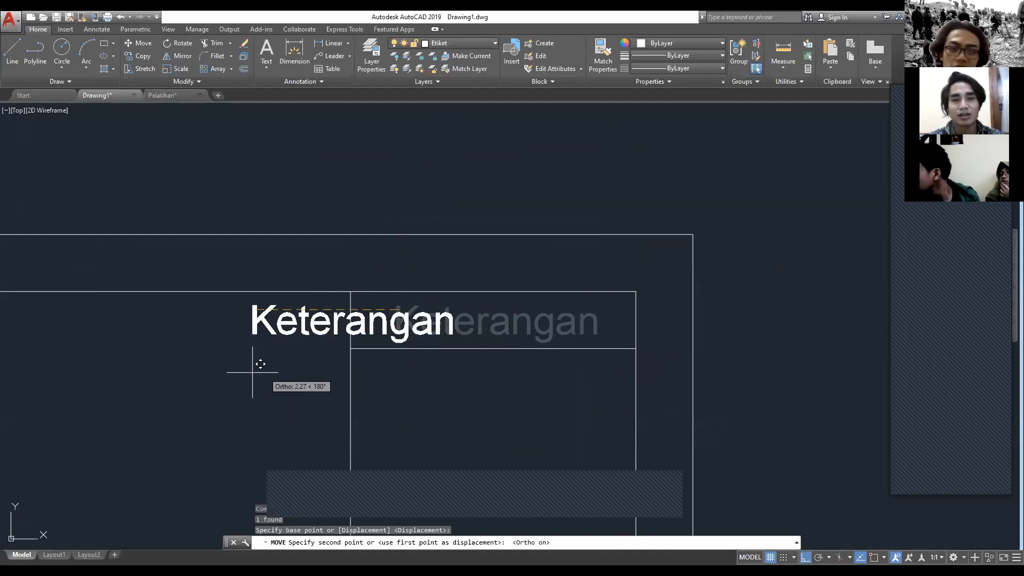
pyautogui.press('Escape')
# Step: Try moving the Keterangan text horizontally in Ortho mode from a base point at its first letter, and cancel the move
pyautogui.write('MOVE')
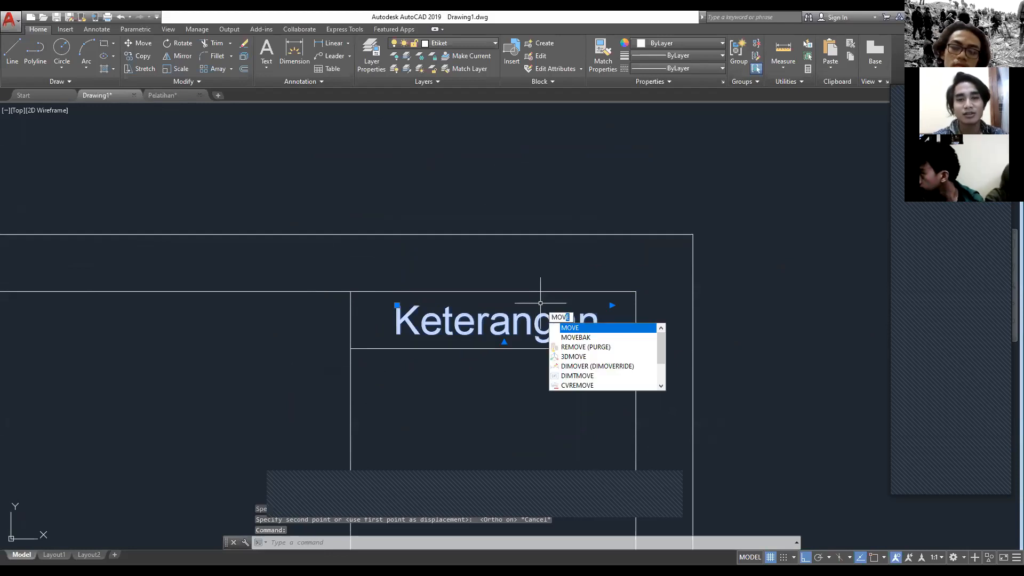
pyautogui.press('Return')
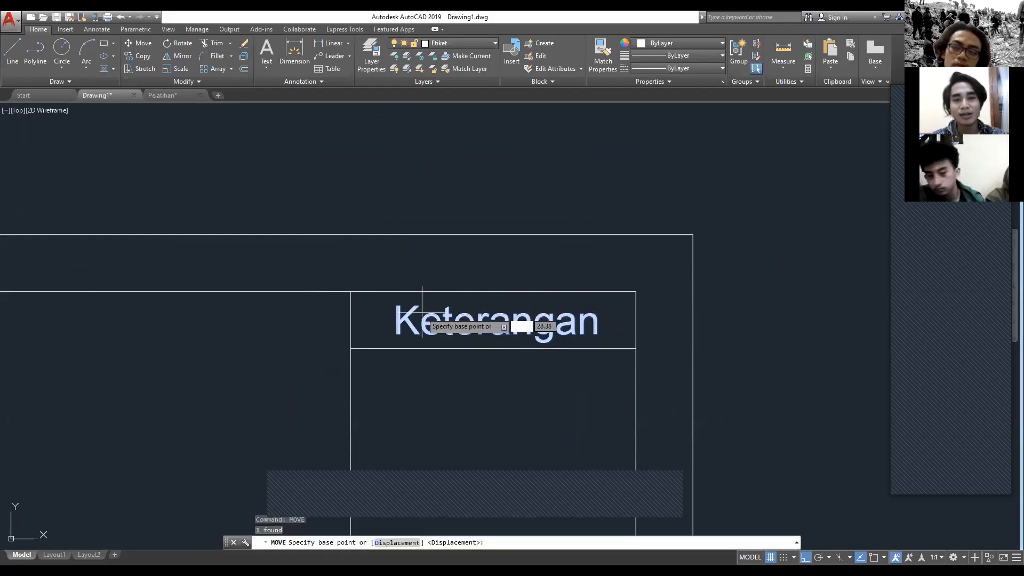
pyautogui.click(397, 329)
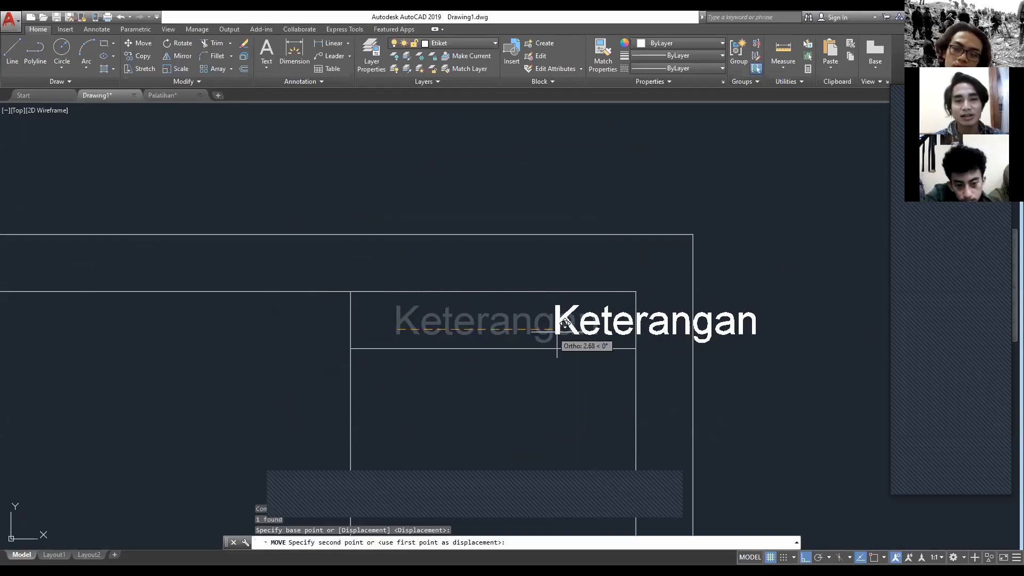
pyautogui.press('Escape')
# Step: Try moving the Keterangan text along a 45-degree angle override from its first letter, and cancel the move
pyautogui.click(406, 314)
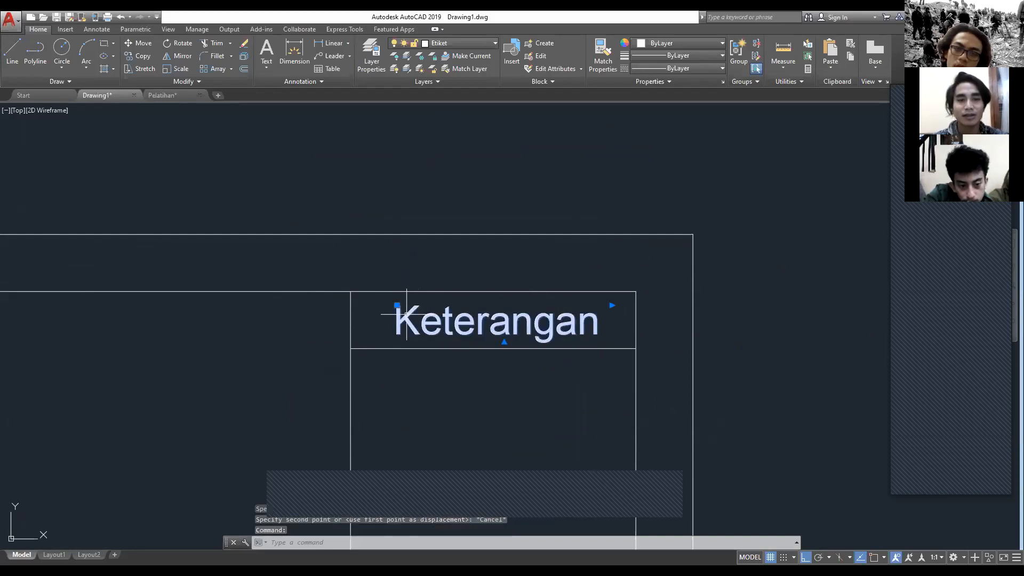
pyautogui.write('M')
pyautogui.press('Return')
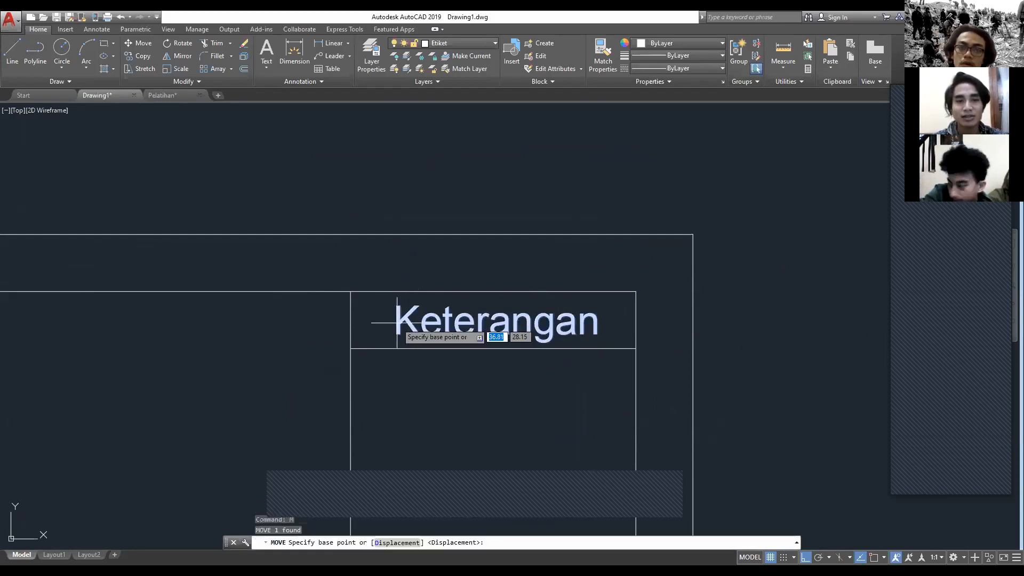
pyautogui.click(405, 315)
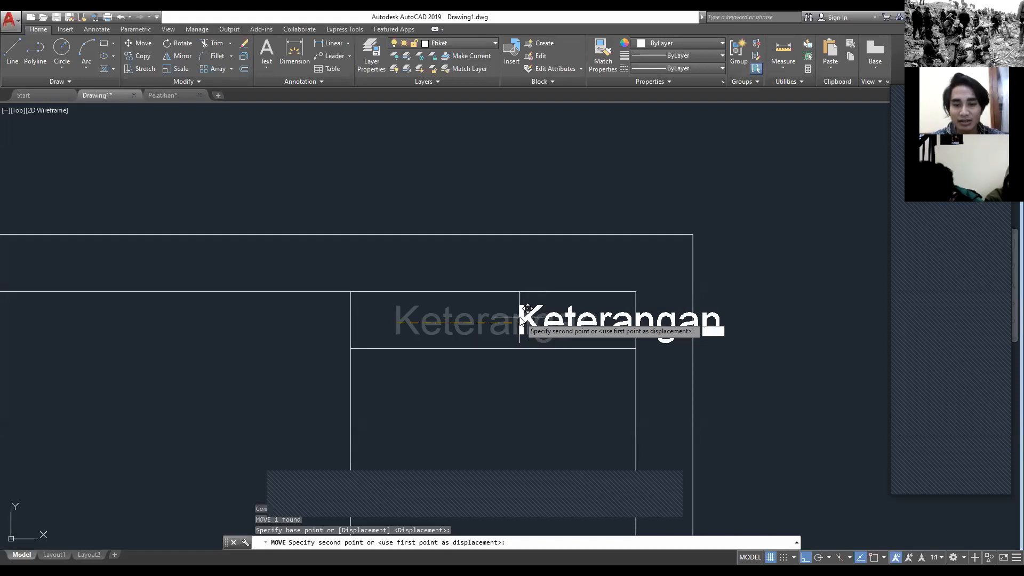
pyautogui.write('<')
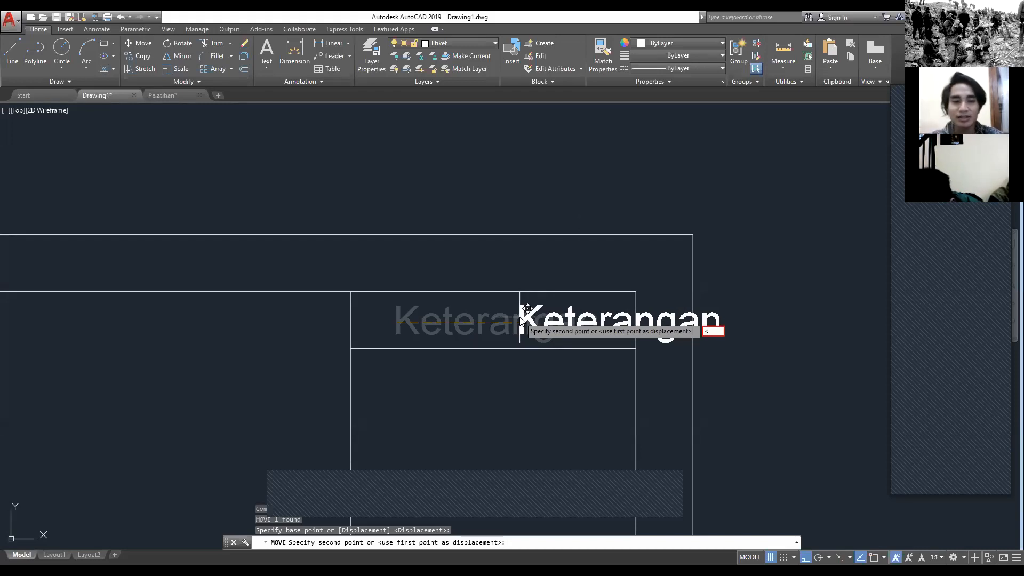
pyautogui.write('45')
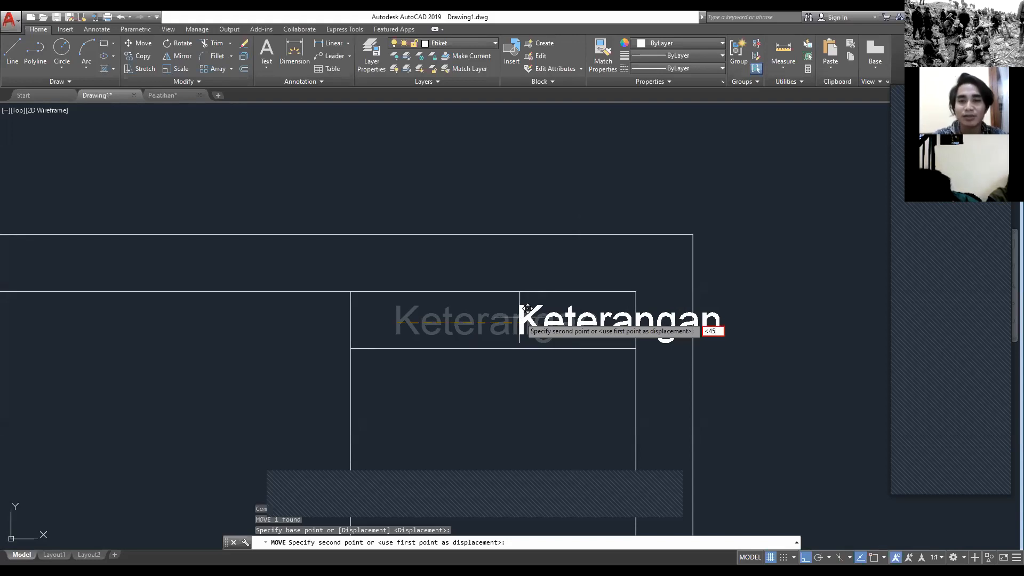
pyautogui.press('Return')
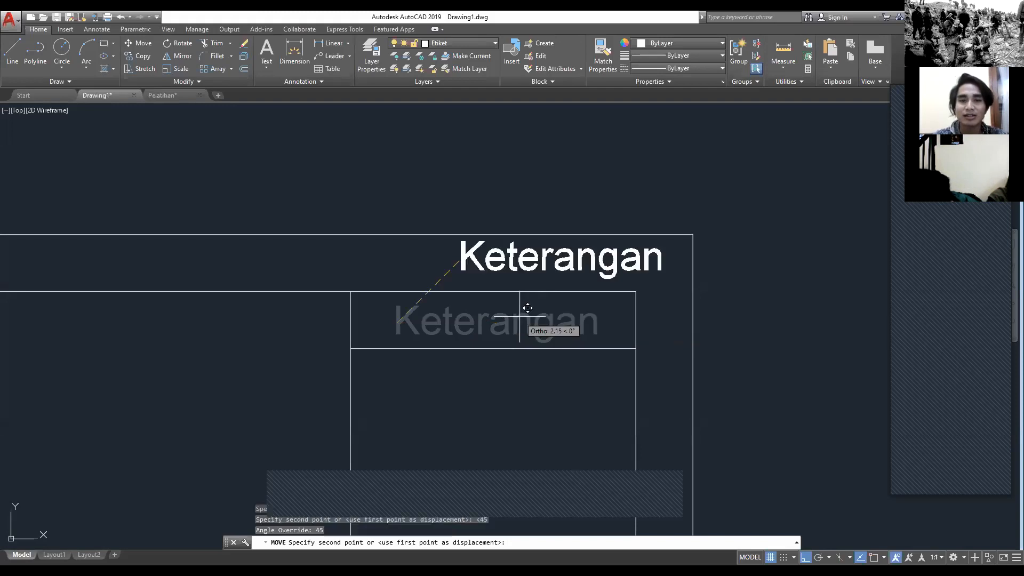
pyautogui.scroll(-2, 581, 189)
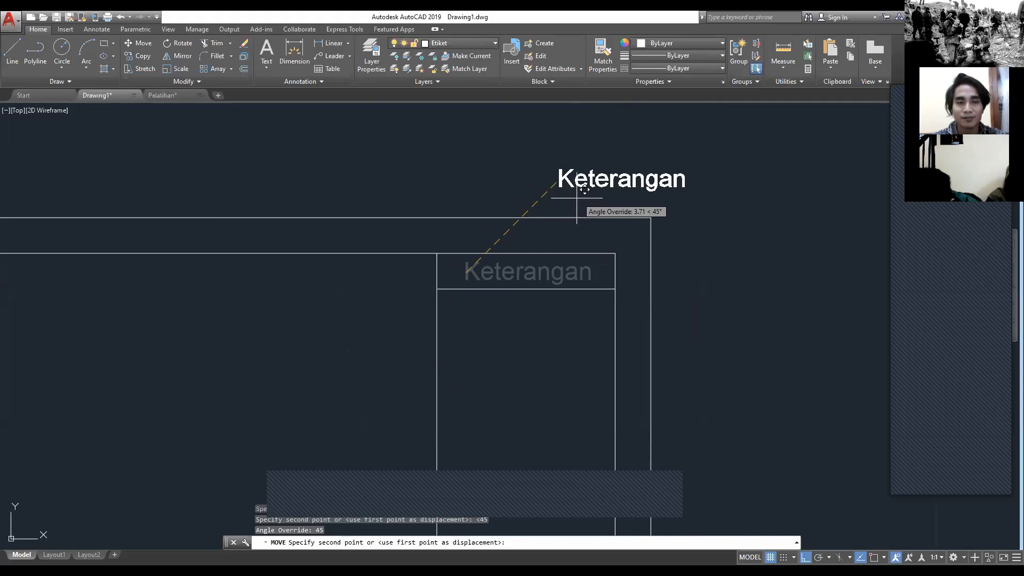
pyautogui.press('Escape')
# Step: Review the whole Etiket sheet frame and its title block column, including the filled name, number and drawing title cells
pyautogui.scroll(-6, 475, 270)
pyautogui.moveTo(505, 297); pyautogui.dragTo(590, 201, button='middle')
pyautogui.scroll(2, 561, 246)
pyautogui.moveTo(557, 260); pyautogui.dragTo(626, 243, button='middle')
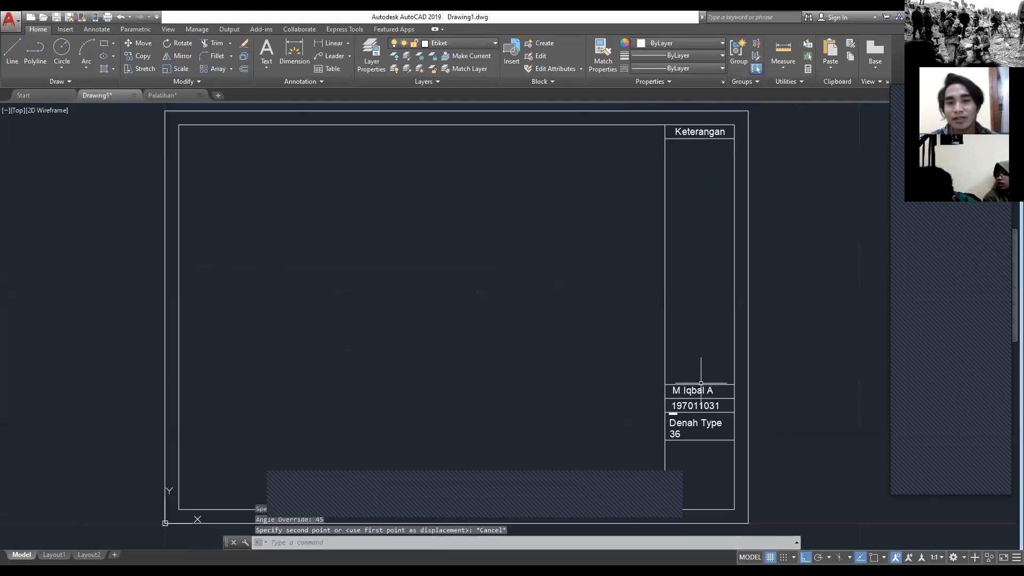
pyautogui.moveTo(605, 401); pyautogui.dragTo(609, 406, button='middle')
pyautogui.scroll(-1, 608, 402)
pyautogui.scroll(1, 650, 403)
pyautogui.scroll(2, 652, 403)
pyautogui.scroll(-2, 659, 415)
pyautogui.moveTo(573, 407)
pyautogui.mouseDown(button='middle')
pyautogui.moveTo(667, 338)
pyautogui.moveTo(651, 370)
pyautogui.moveTo(656, 392)
pyautogui.mouseUp(button='middle')
pyautogui.scroll(-2, 656, 392)
pyautogui.scroll(2, 656, 392)
pyautogui.moveTo(713, 397); pyautogui.dragTo(712, 396, button='middle')
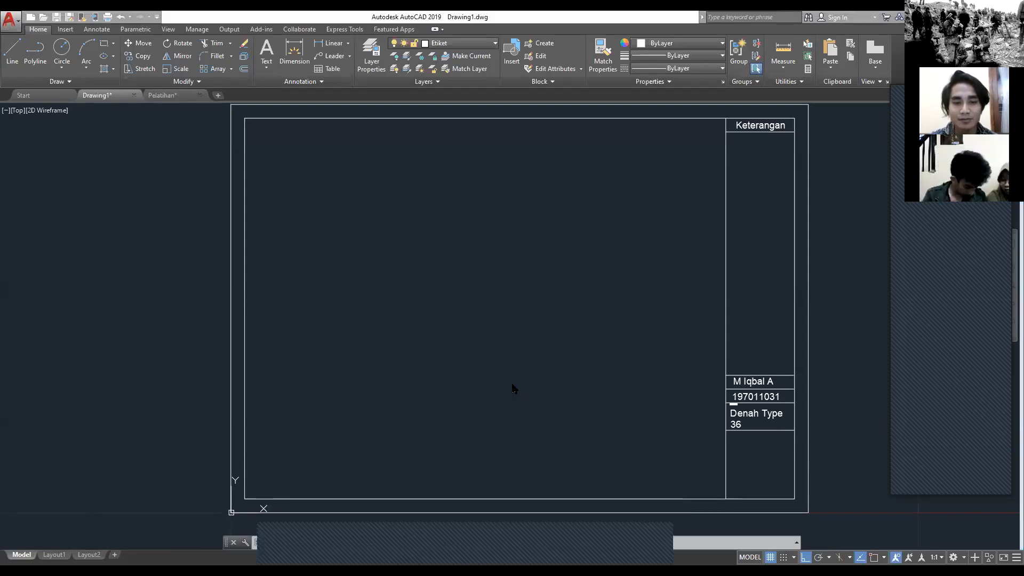
pyautogui.scroll(-4, 480, 421)
pyautogui.scroll(4, 496, 416)
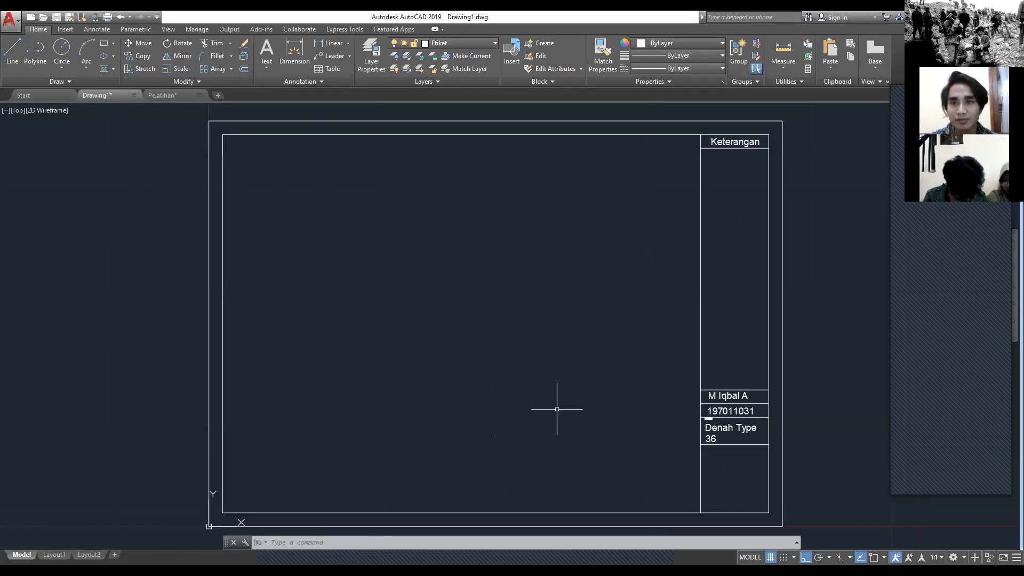
pyautogui.moveTo(613, 404); pyautogui.dragTo(567, 397, button='middle')
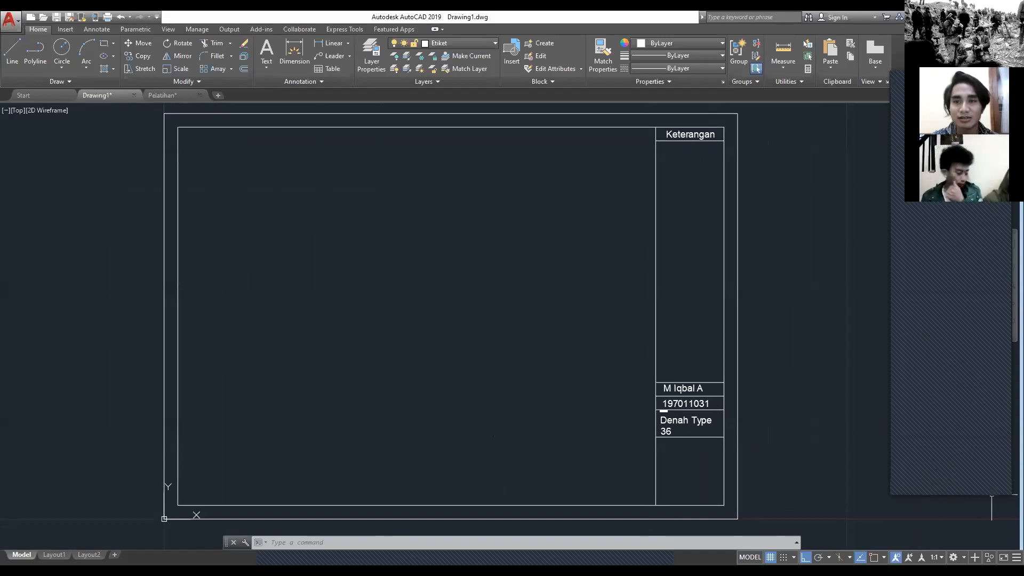
pyautogui.scroll(-2, 636, 361)
pyautogui.scroll(2, 690, 345)
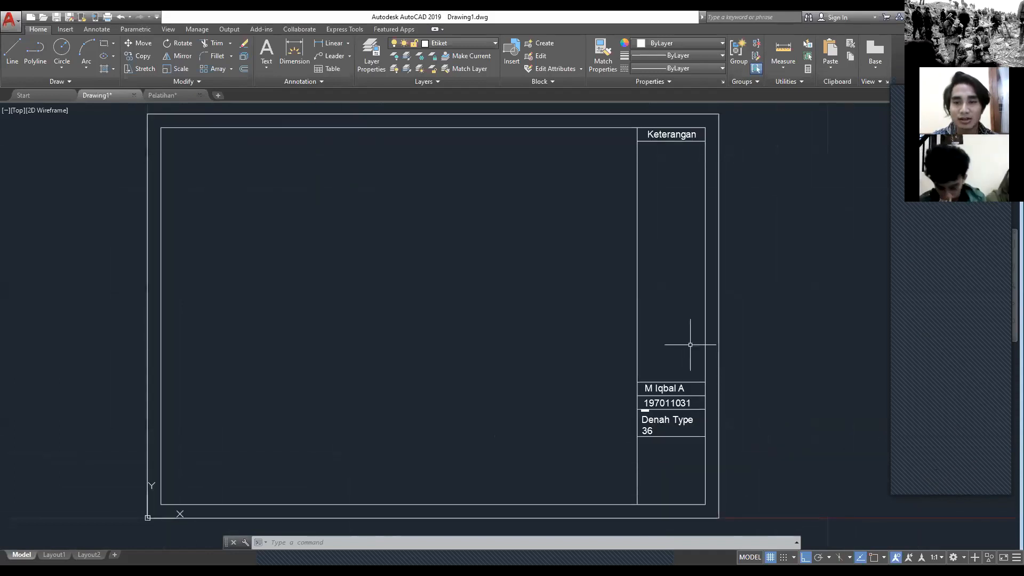
pyautogui.moveTo(707, 350); pyautogui.dragTo(730, 349, button='middle')
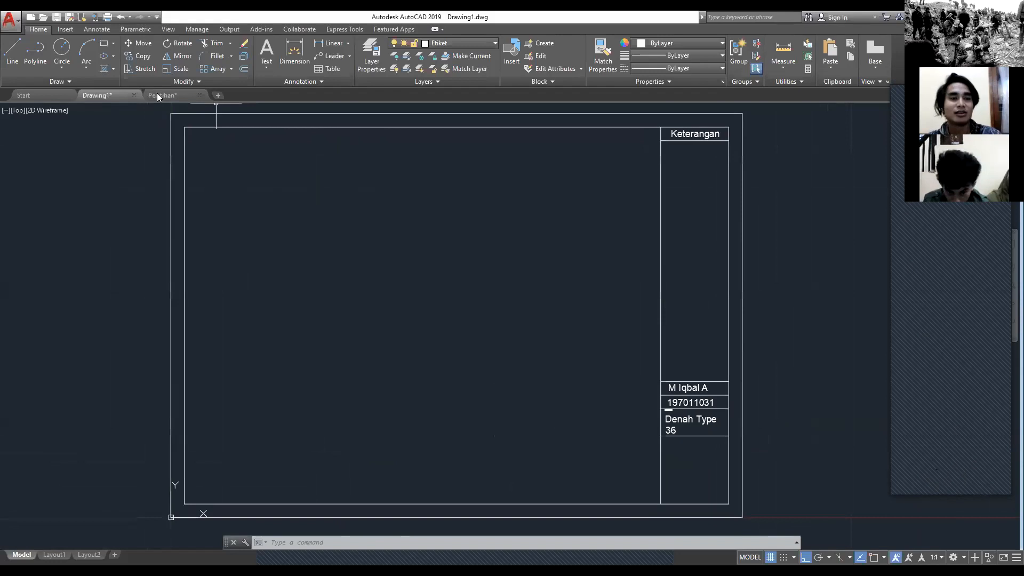
# Step: Switch to the Pelatihan drawing and examine the house plan's rooms and the dimensions below the bedroom and terrace
pyautogui.click(157, 93)
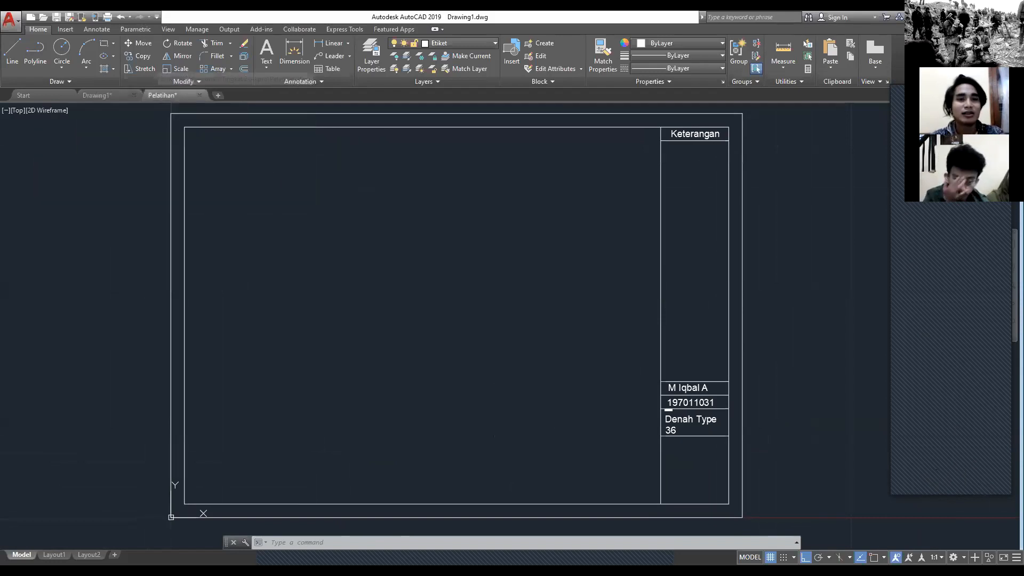
pyautogui.scroll(-4, 330, 237)
pyautogui.moveTo(224, 282); pyautogui.dragTo(639, 400, button='middle')
pyautogui.scroll(5, 348, 286)
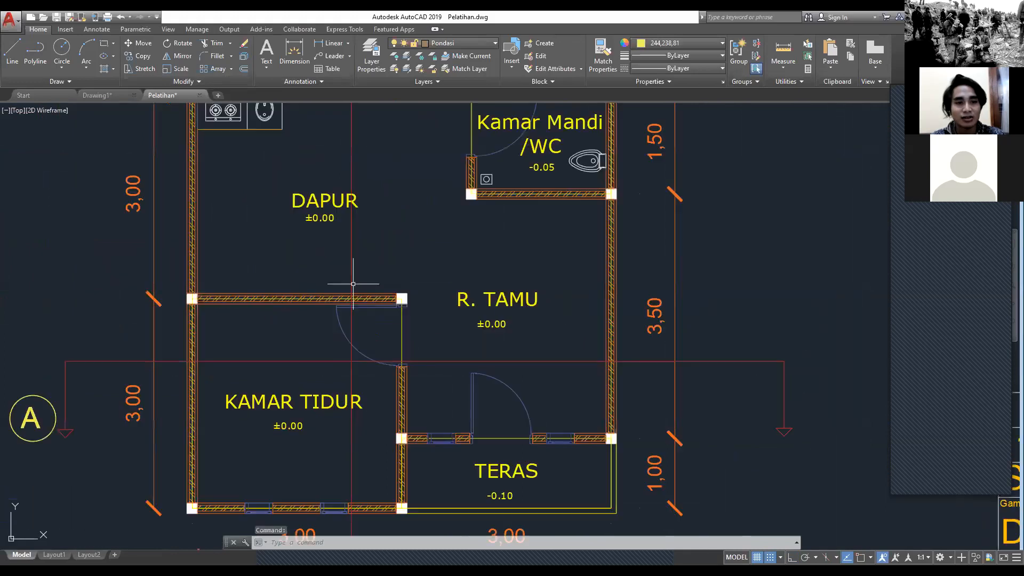
pyautogui.moveTo(459, 370); pyautogui.dragTo(481, 191, button='middle')
pyautogui.moveTo(510, 363); pyautogui.dragTo(389, 297, button='middle')
pyautogui.moveTo(562, 412); pyautogui.dragTo(585, 284, button='middle')
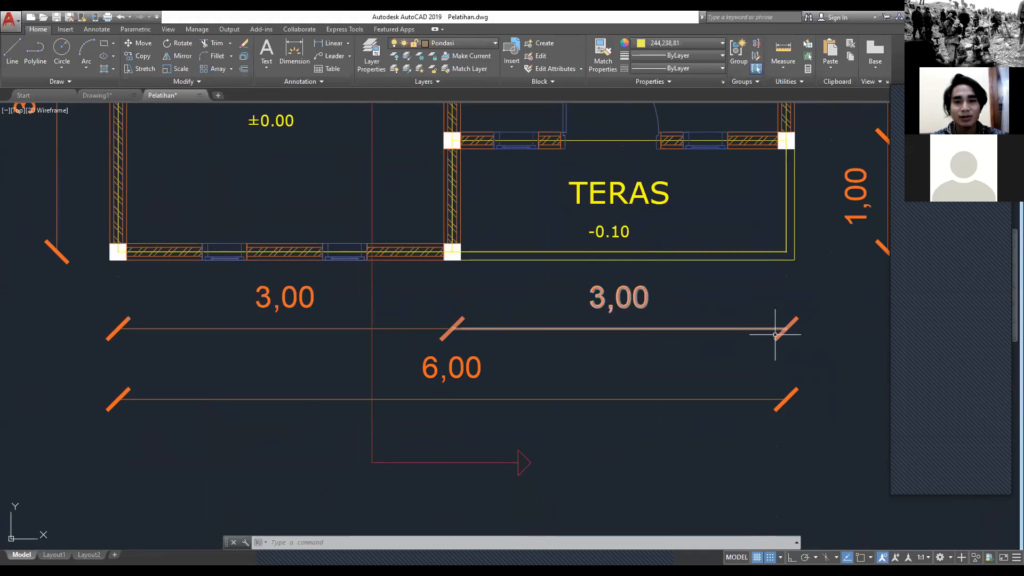
pyautogui.moveTo(778, 332); pyautogui.dragTo(765, 336, button='middle')
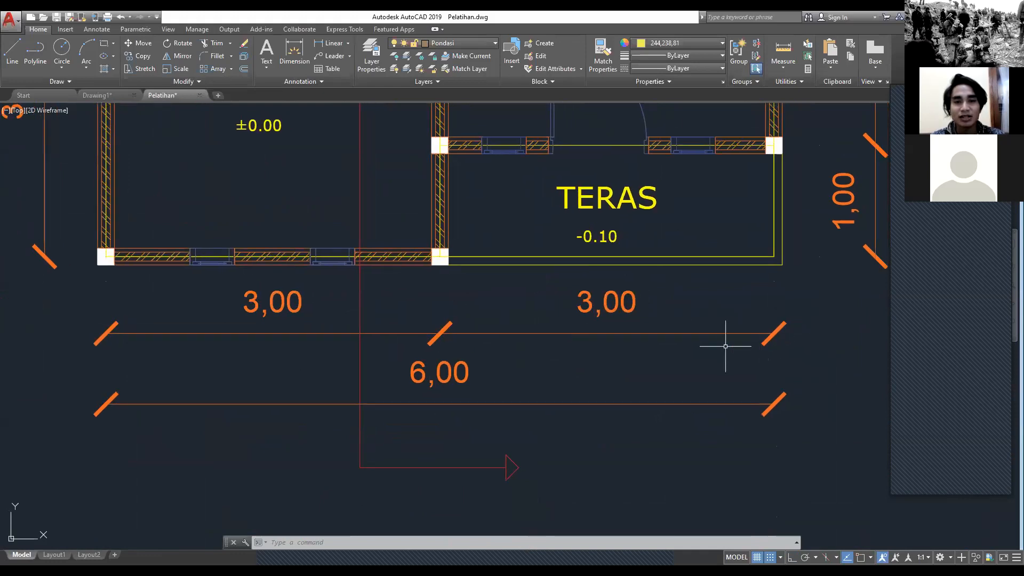
# Step: Examine the columns and the door and window openings in the wall between R. TAMU and TERAS
pyautogui.moveTo(585, 300); pyautogui.dragTo(567, 417, button='middle')
pyautogui.scroll(2, 396, 316)
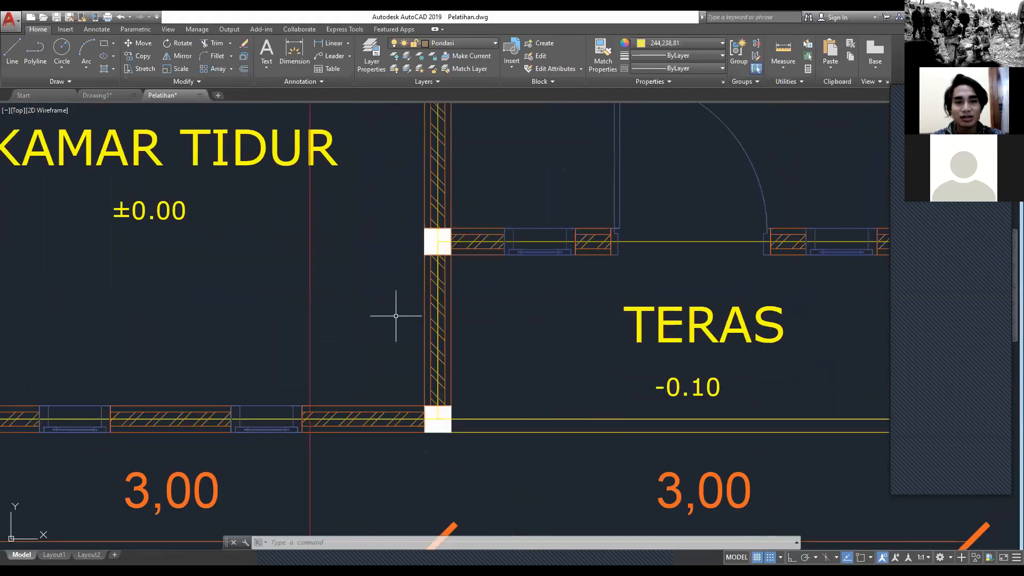
pyautogui.scroll(2, 396, 316)
pyautogui.moveTo(432, 211); pyautogui.dragTo(282, 299, button='middle')
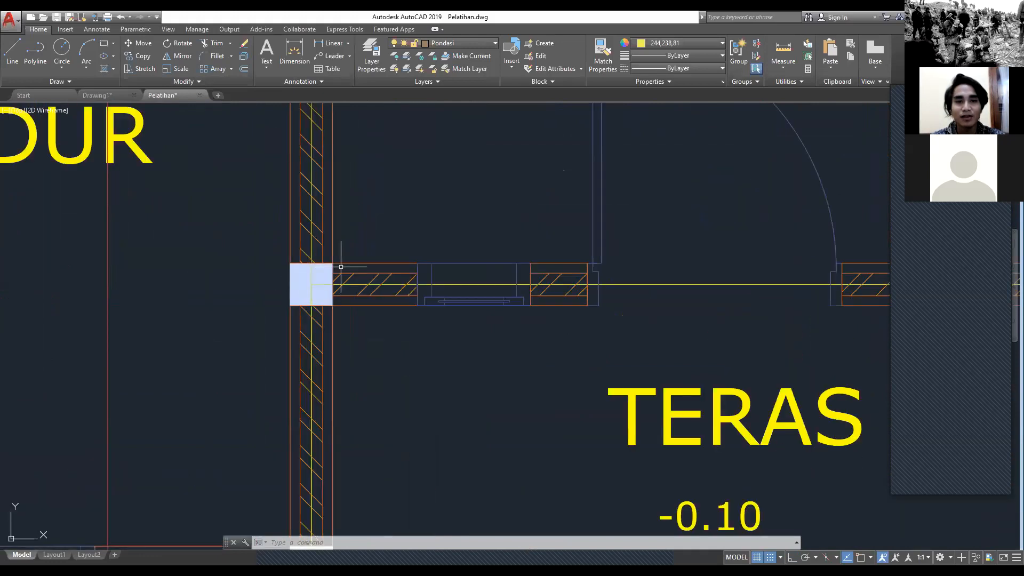
pyautogui.scroll(-2, 315, 280)
pyautogui.scroll(-2, 528, 225)
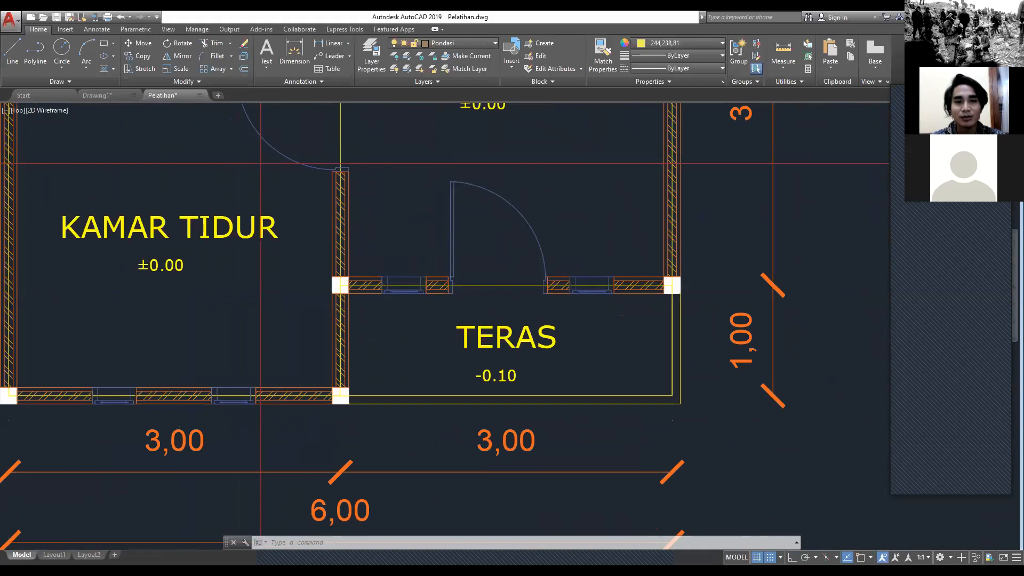
pyautogui.scroll(2, 510, 286)
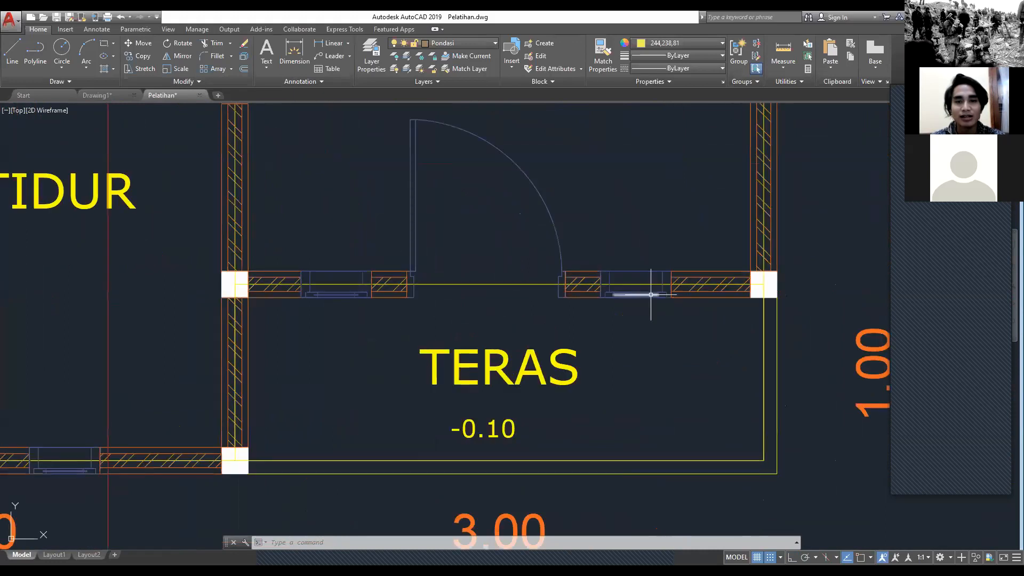
pyautogui.scroll(-1, 651, 293)
pyautogui.scroll(-1, 457, 267)
pyautogui.moveTo(457, 266); pyautogui.dragTo(502, 283, button='middle')
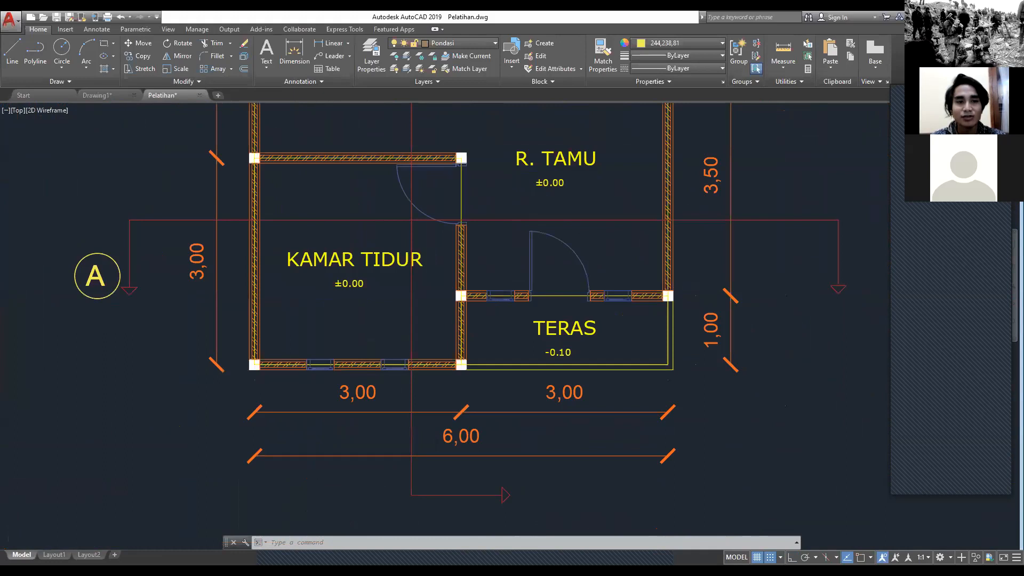
# Step: Inspect the plan's outer corner columns, the terrace edge and the overall house outline with its dimensions
pyautogui.scroll(1, 323, 281)
pyautogui.scroll(1, 240, 414)
pyautogui.moveTo(240, 415); pyautogui.dragTo(315, 339, button='middle')
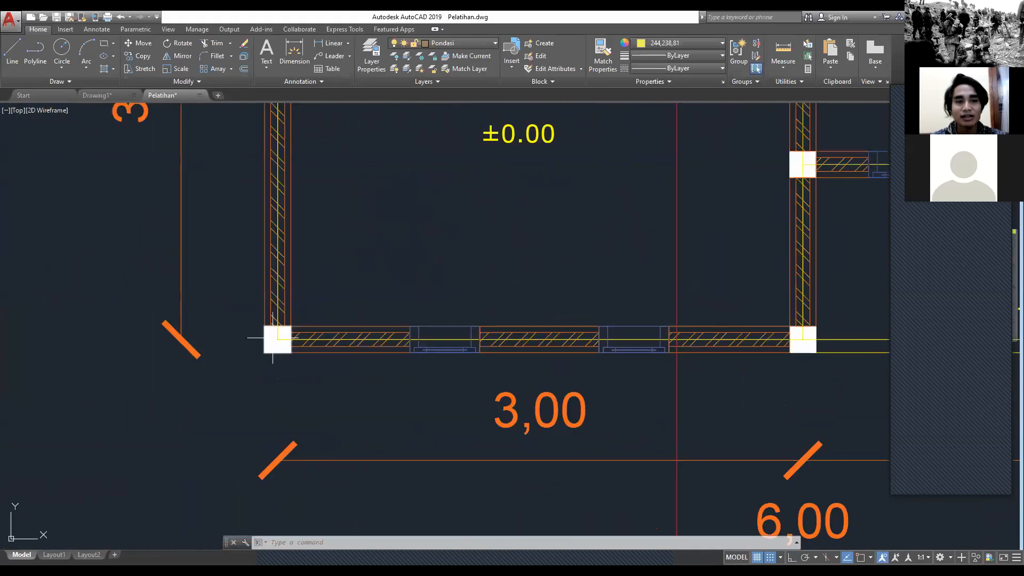
pyautogui.scroll(-2, 340, 342)
pyautogui.scroll(-2, 356, 341)
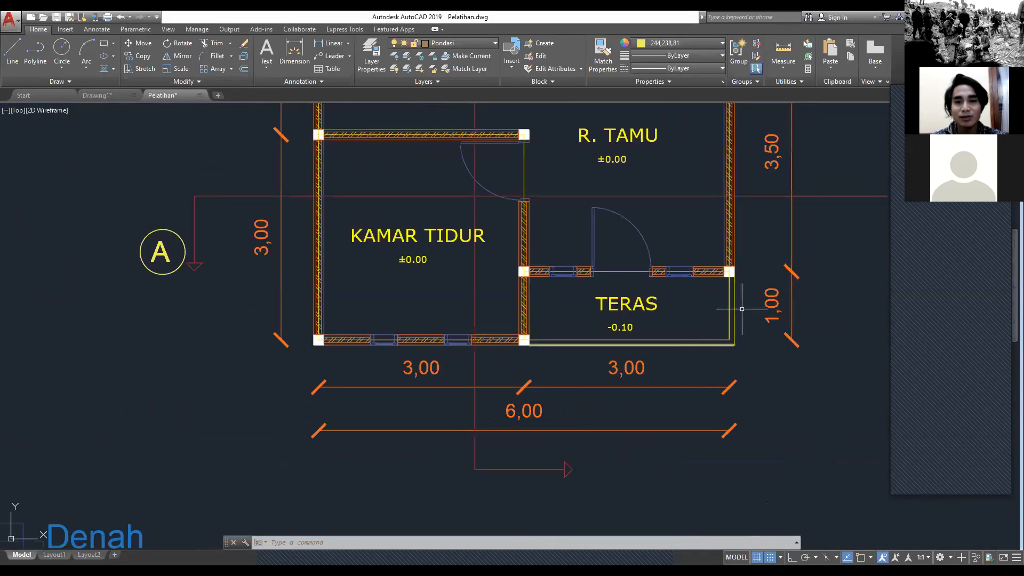
pyautogui.scroll(2, 742, 343)
pyautogui.moveTo(742, 343); pyautogui.dragTo(589, 347, button='middle')
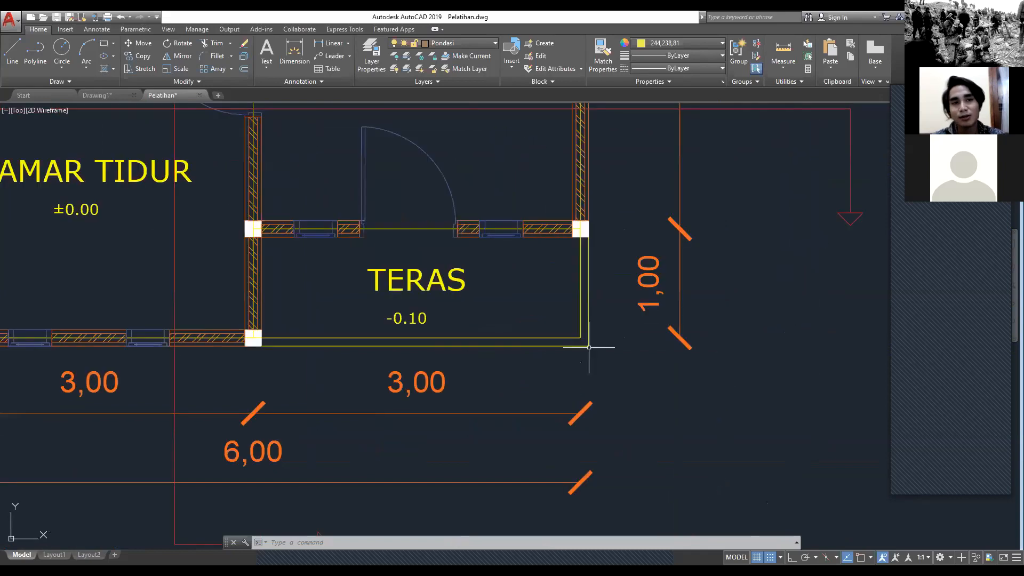
pyautogui.scroll(-5, 335, 258)
pyautogui.scroll(5, 231, 231)
pyautogui.moveTo(170, 169); pyautogui.dragTo(284, 151, button='middle')
pyautogui.scroll(2, 246, 262)
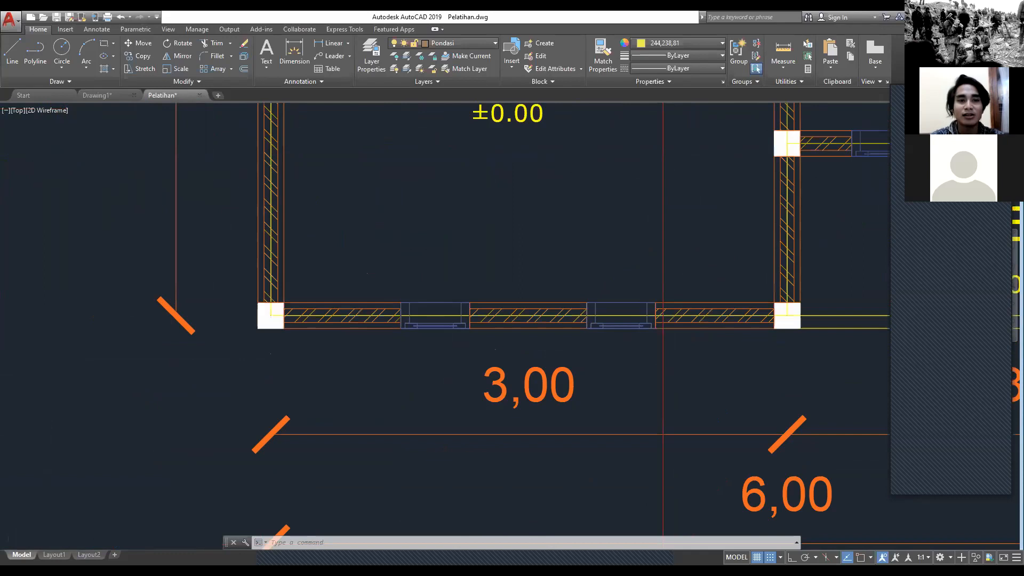
pyautogui.scroll(4, 269, 260)
pyautogui.moveTo(267, 412); pyautogui.dragTo(339, 256, button='middle')
pyautogui.scroll(-10, 392, 247)
pyautogui.moveTo(596, 227)
pyautogui.mouseDown(button='middle')
pyautogui.moveTo(419, 375)
pyautogui.moveTo(361, 405)
pyautogui.mouseUp(button='middle')
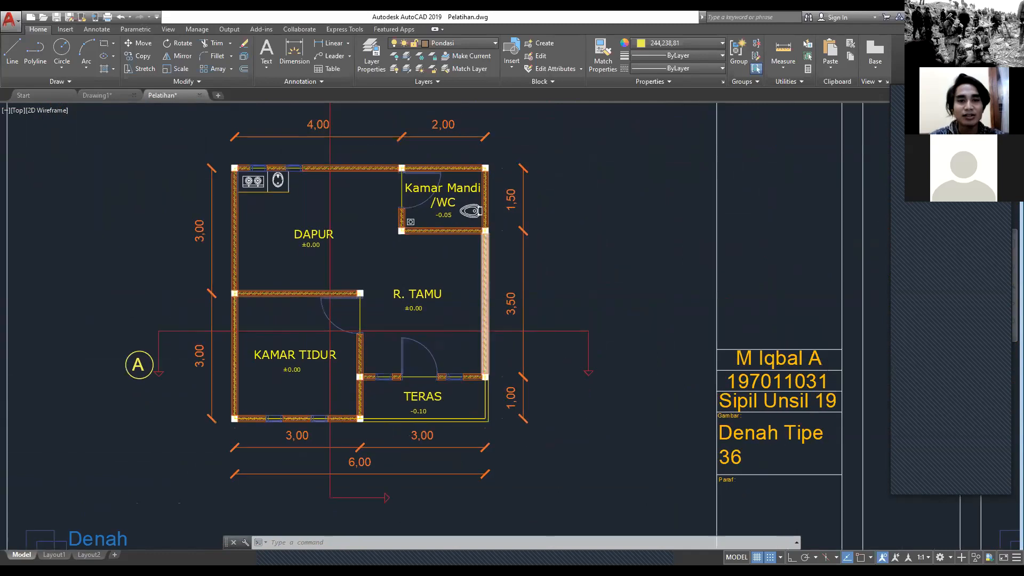
pyautogui.scroll(2, 375, 292)
pyautogui.moveTo(231, 201); pyautogui.dragTo(320, 192, button='middle')
pyautogui.scroll(-2, 234, 277)
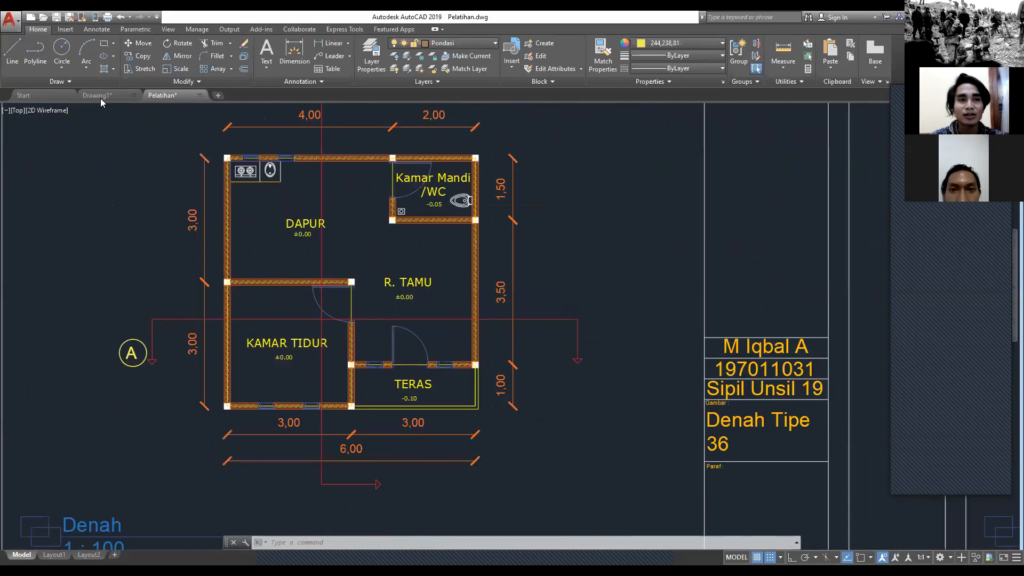
# Step: Return to Drawing1 and draw a 600 by 600 rectangle in the empty area above and right of the sheet frame
pyautogui.click(97, 95)
pyautogui.scroll(-4, 567, 253)
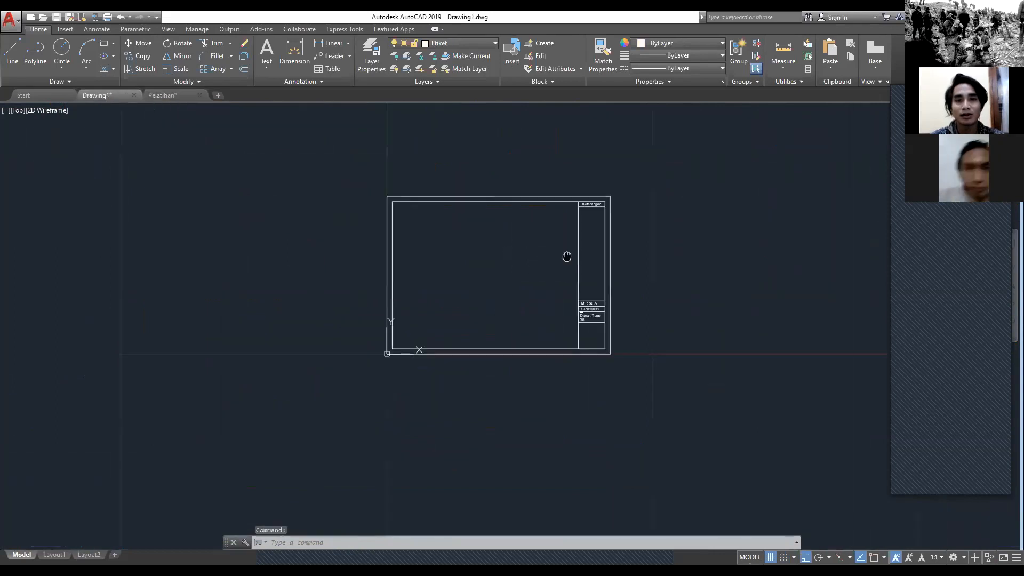
pyautogui.moveTo(567, 254); pyautogui.dragTo(374, 250, button='middle')
pyautogui.scroll(-5, 240, 224)
pyautogui.moveTo(242, 222); pyautogui.dragTo(338, 260, button='middle')
pyautogui.scroll(-2, 283, 290)
pyautogui.scroll(4, 286, 297)
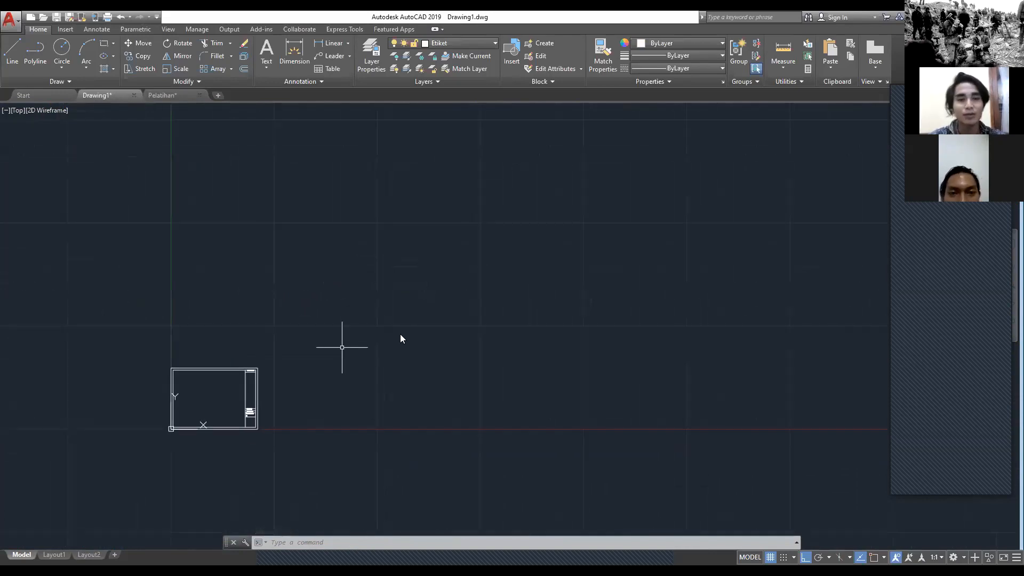
pyautogui.write('REC')
pyautogui.click(408, 372)
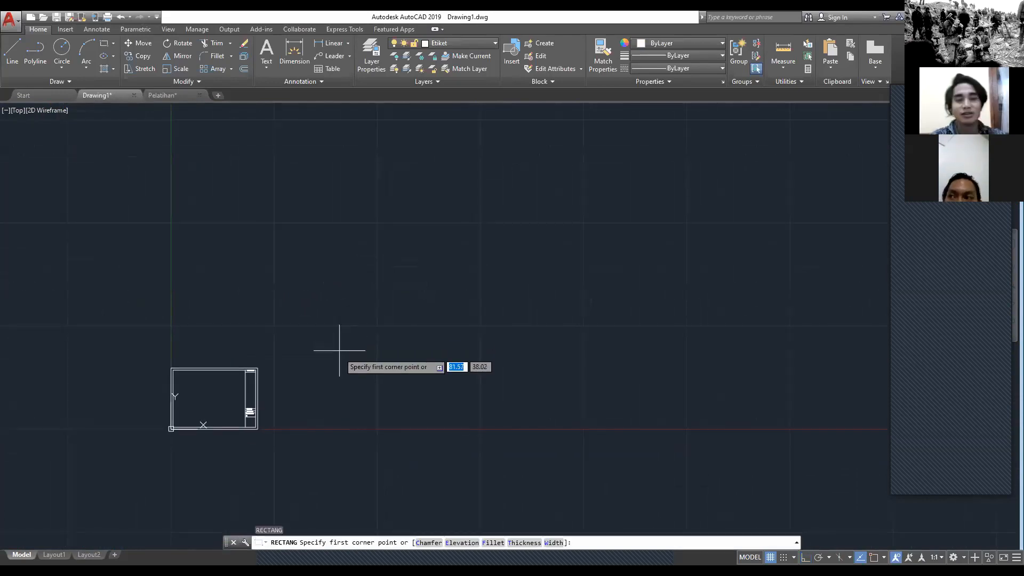
pyautogui.click(369, 334)
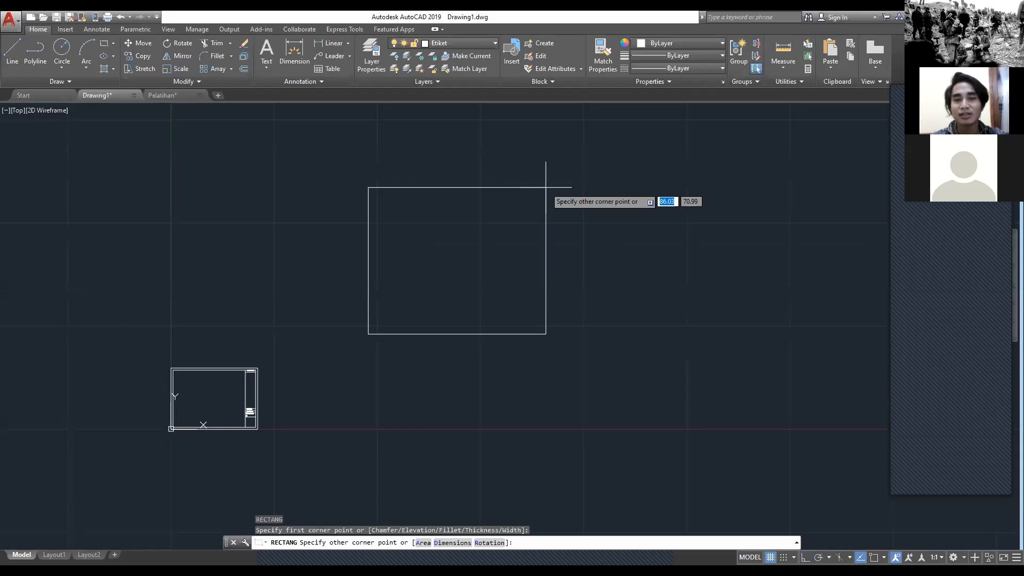
pyautogui.moveTo(546, 187); pyautogui.dragTo(485, 297, button='middle')
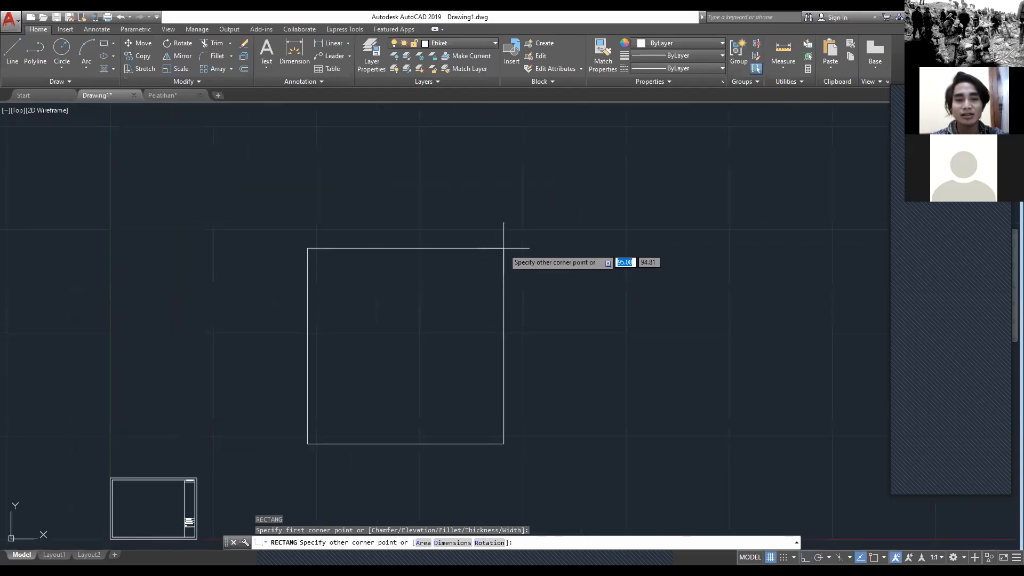
pyautogui.write('600')
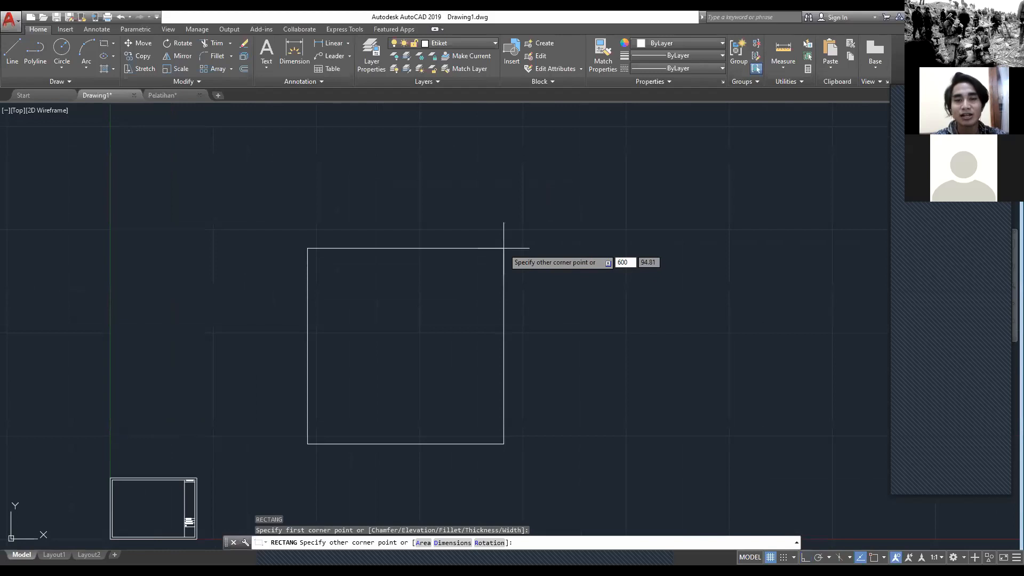
pyautogui.press('Tab')
pyautogui.write('600')
pyautogui.press('Return')
pyautogui.scroll(-5, 498, 267)
pyautogui.scroll(4, 430, 266)
pyautogui.scroll(-2, 439, 263)
pyautogui.moveTo(439, 264); pyautogui.dragTo(391, 254, button='middle')
pyautogui.moveTo(486, 198); pyautogui.dragTo(473, 238, button='middle')
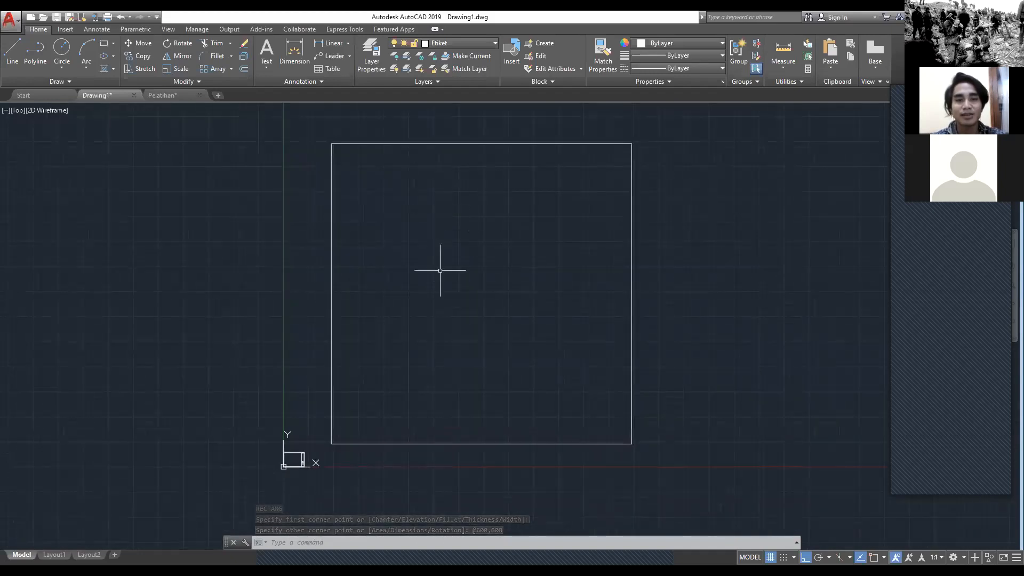
pyautogui.moveTo(374, 380); pyautogui.dragTo(378, 371, button='middle')
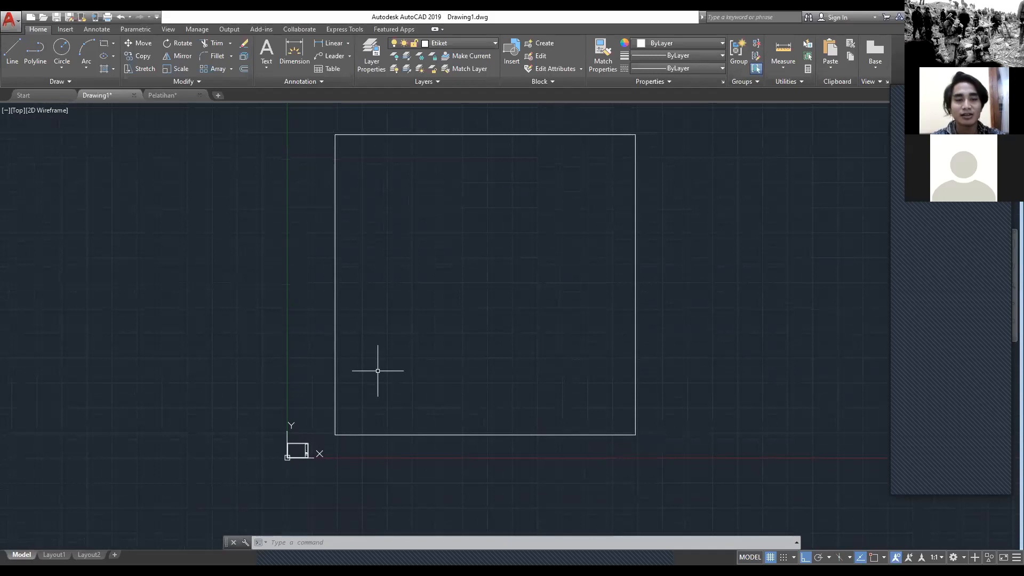
# Step: Switch to the Pelatihan drawing to consult the reference floor plan
pyautogui.click(166, 96)
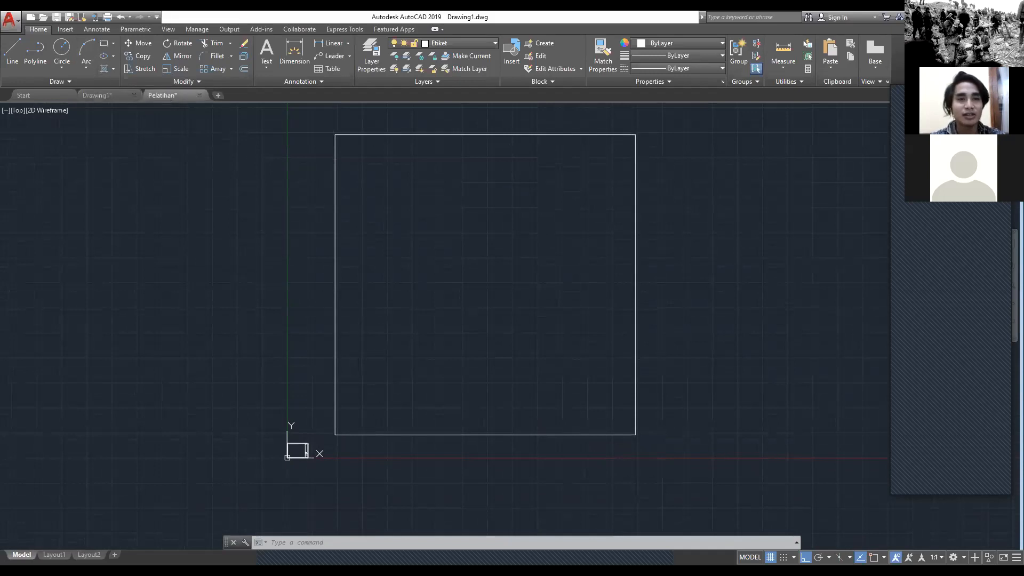
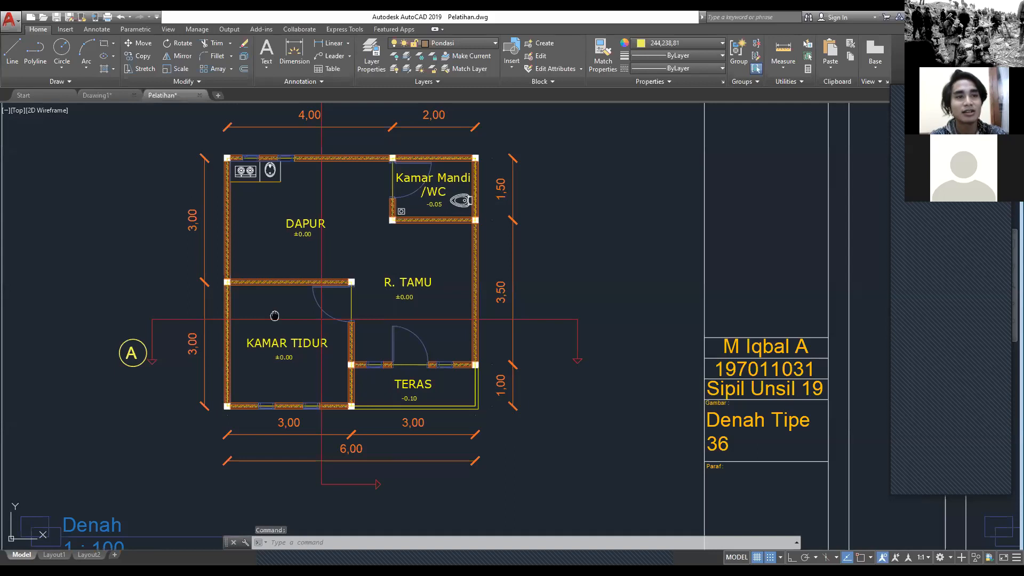
# Step: Compare the house outline in the Pelatihan floor plan with the large square in Drawing1, finishing in Drawing1
pyautogui.scroll(2, 245, 328)
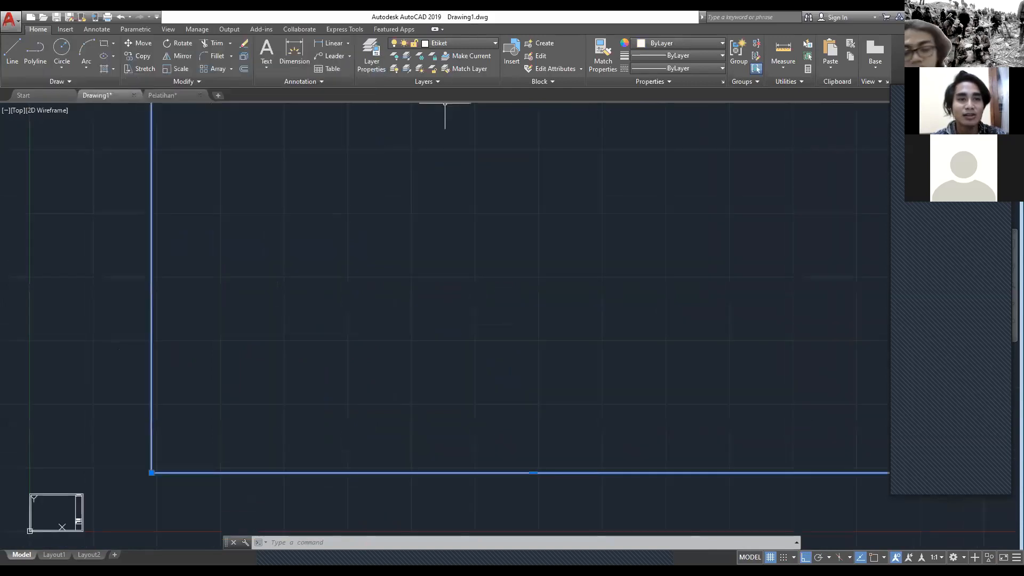
pyautogui.press('Escape')
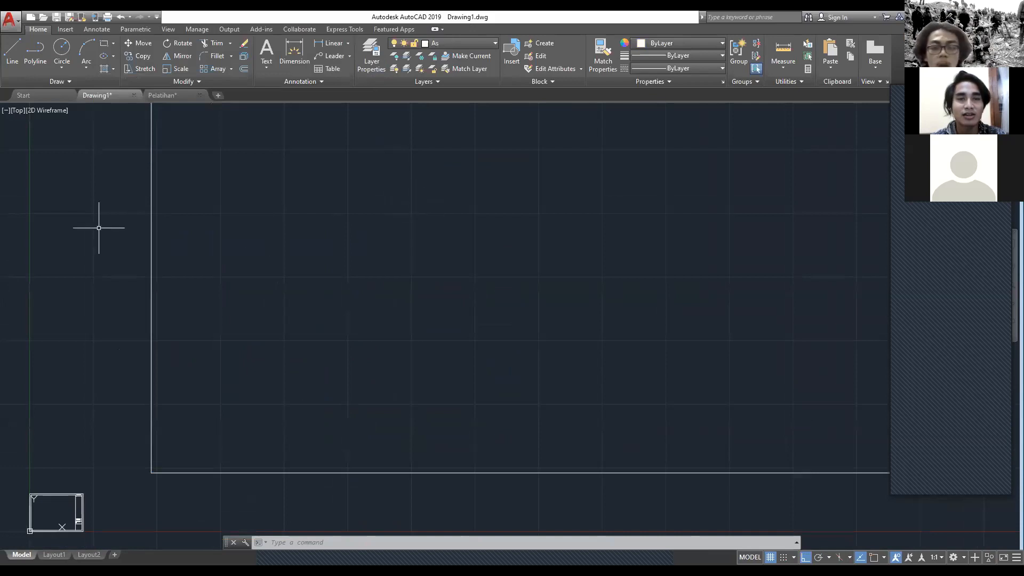
pyautogui.moveTo(261, 234); pyautogui.dragTo(260, 261, button='middle')
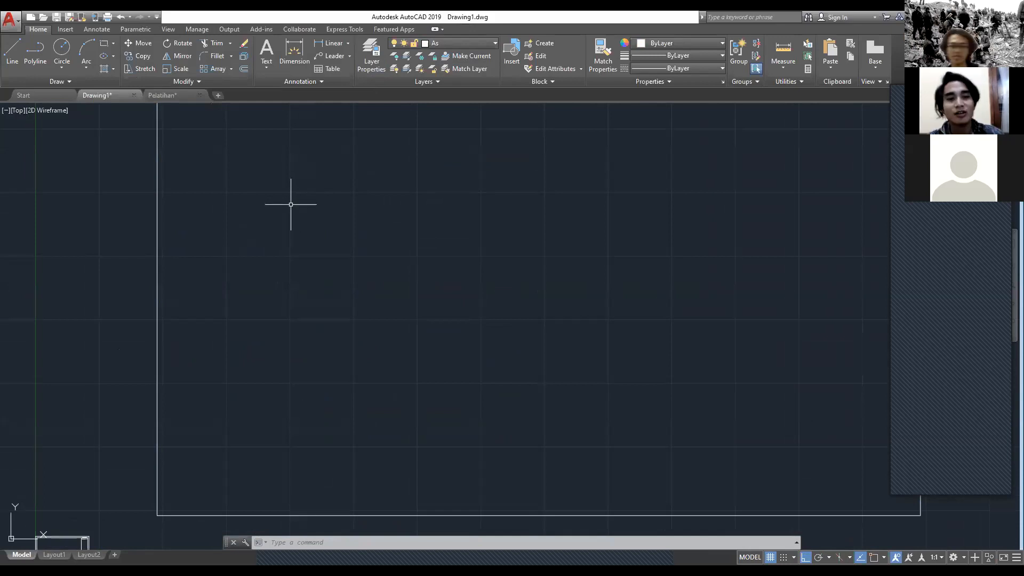
pyautogui.scroll(-6, 331, 224)
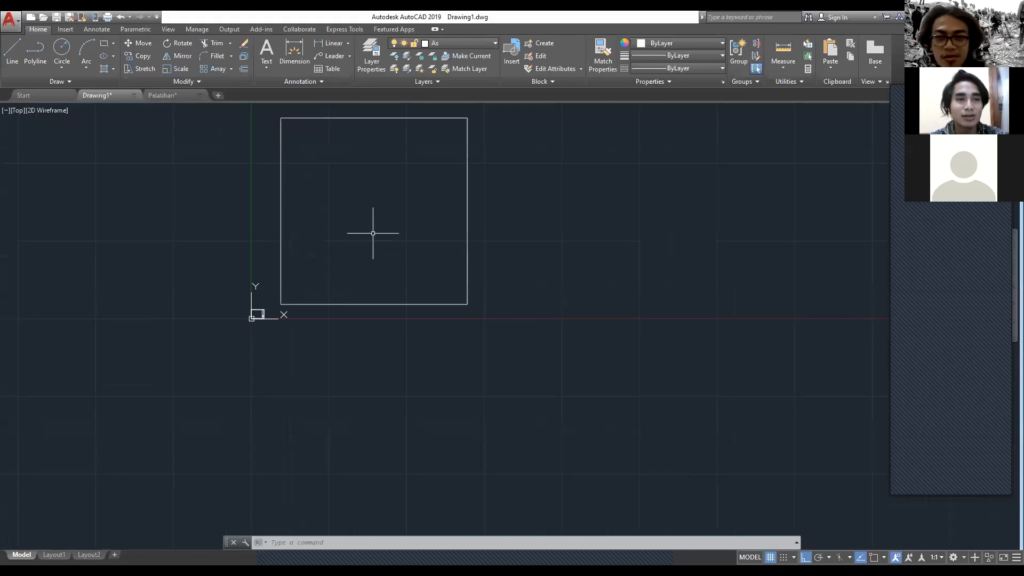
pyautogui.click(178, 96)
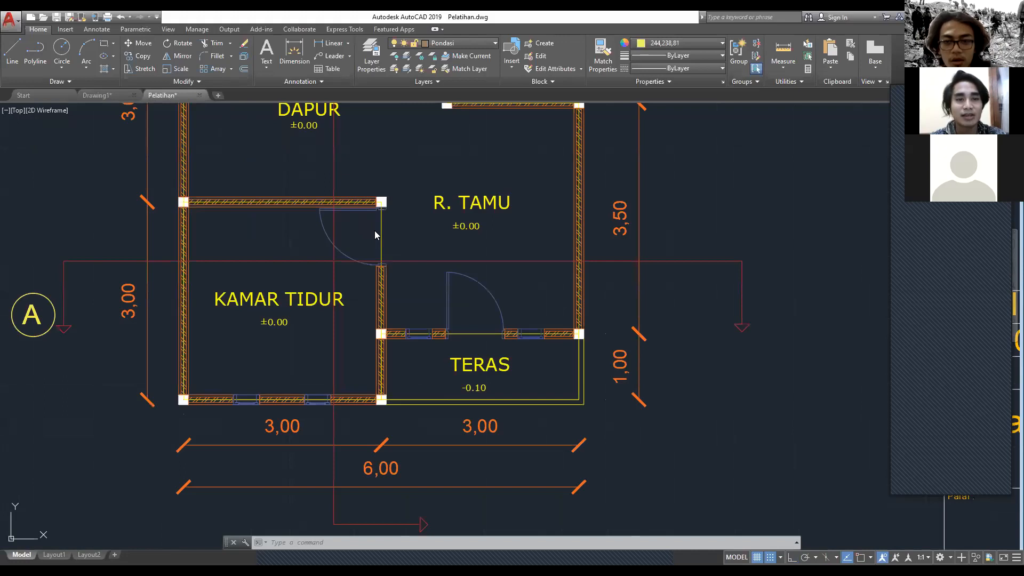
pyautogui.hotkey('ctrl', 'Tab')
pyautogui.write('REC')
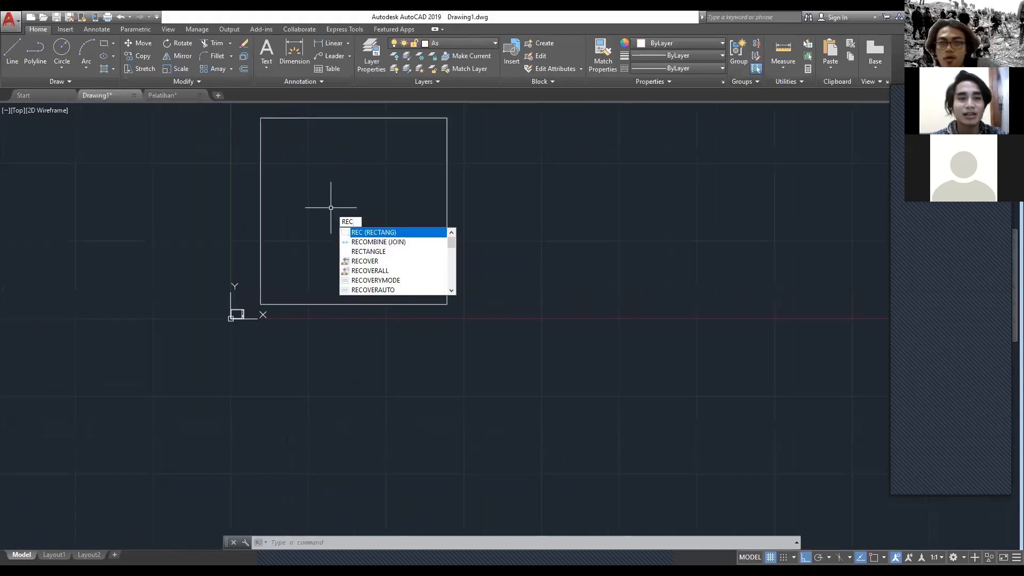
pyautogui.press('Return')
pyautogui.scroll(2, 347, 251)
pyautogui.scroll(2, 228, 341)
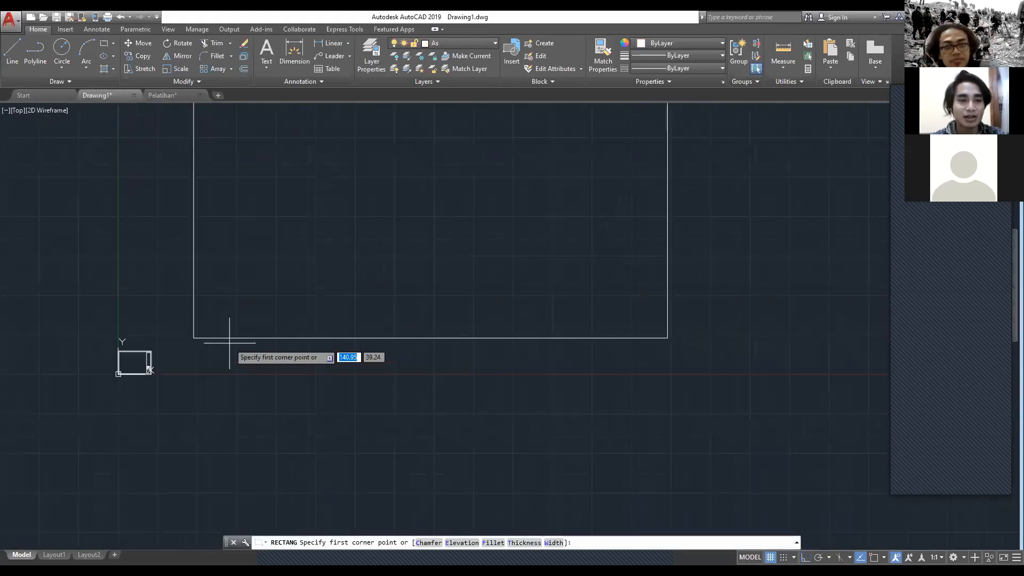
pyautogui.scroll(2, 230, 343)
pyautogui.scroll(1, 202, 338)
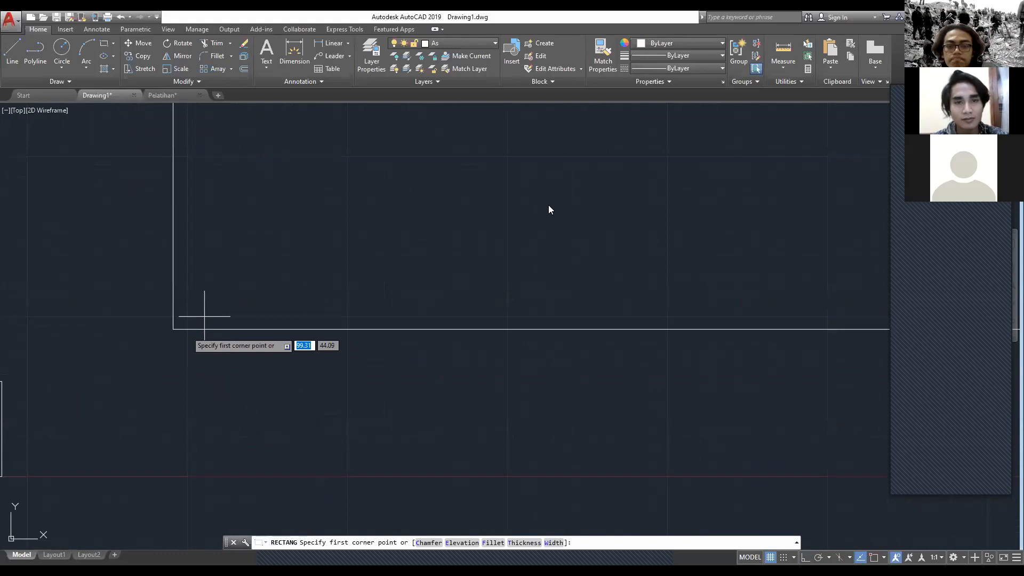
pyautogui.press('Escape')
# Step: Open the object snap settings and accept them
pyautogui.write('os')
pyautogui.press('Return')
pyautogui.click(522, 393)
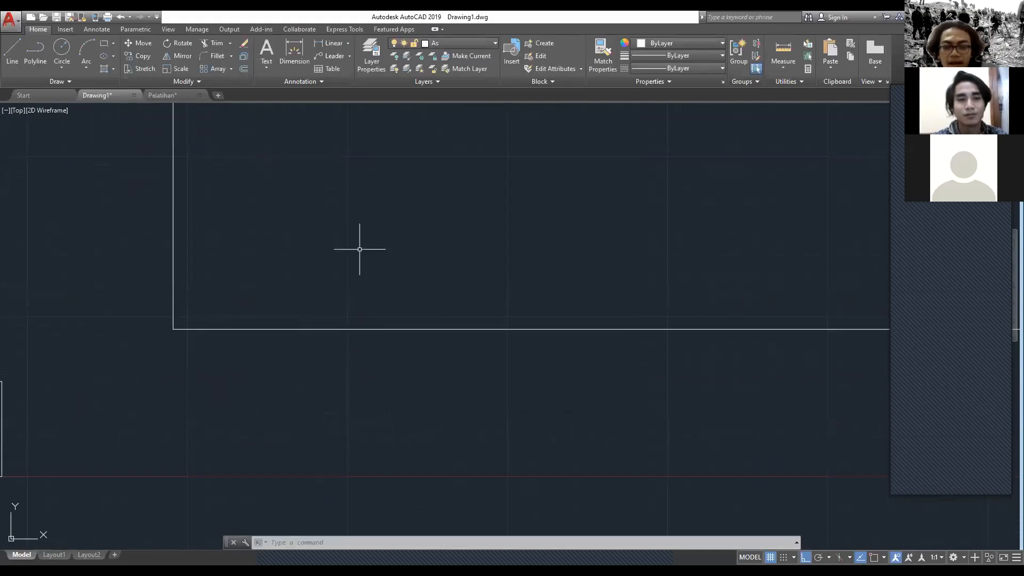
pyautogui.write('rec')
pyautogui.press('Return')
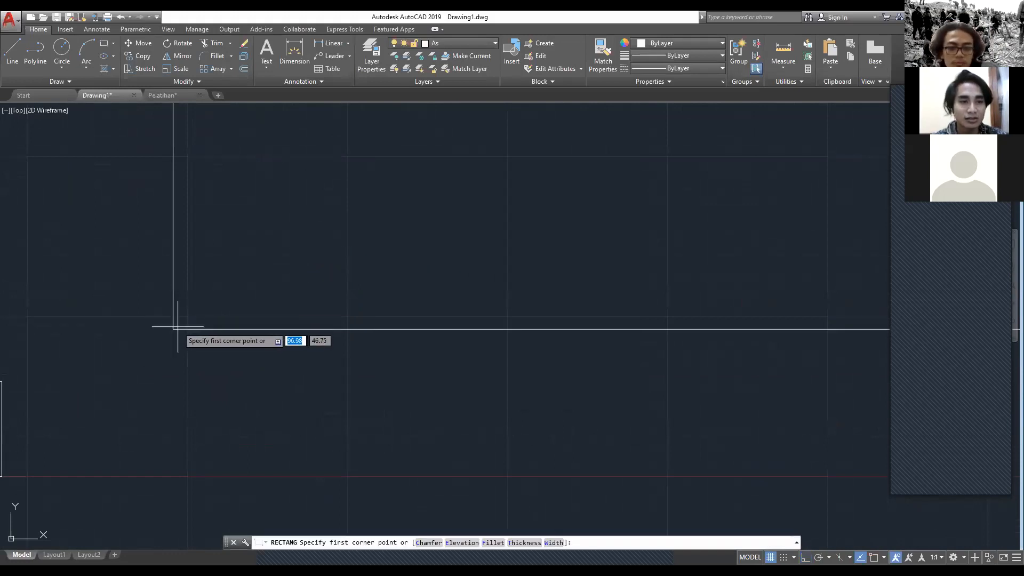
pyautogui.scroll(-4, 178, 327)
pyautogui.press('Escape')
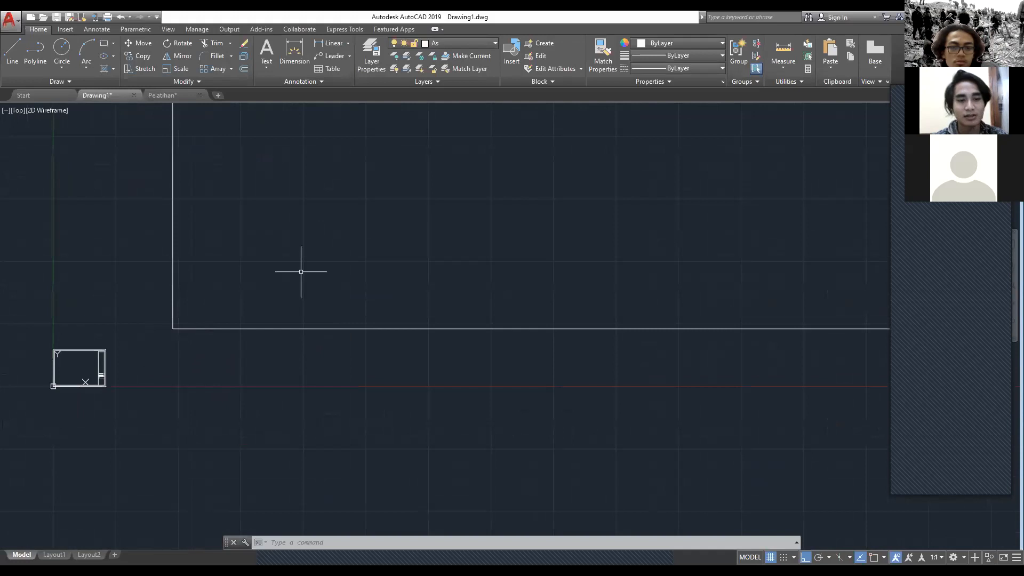
# Step: Configure the object snap settings with every snap mode enabled except Nearest
pyautogui.write('OS')
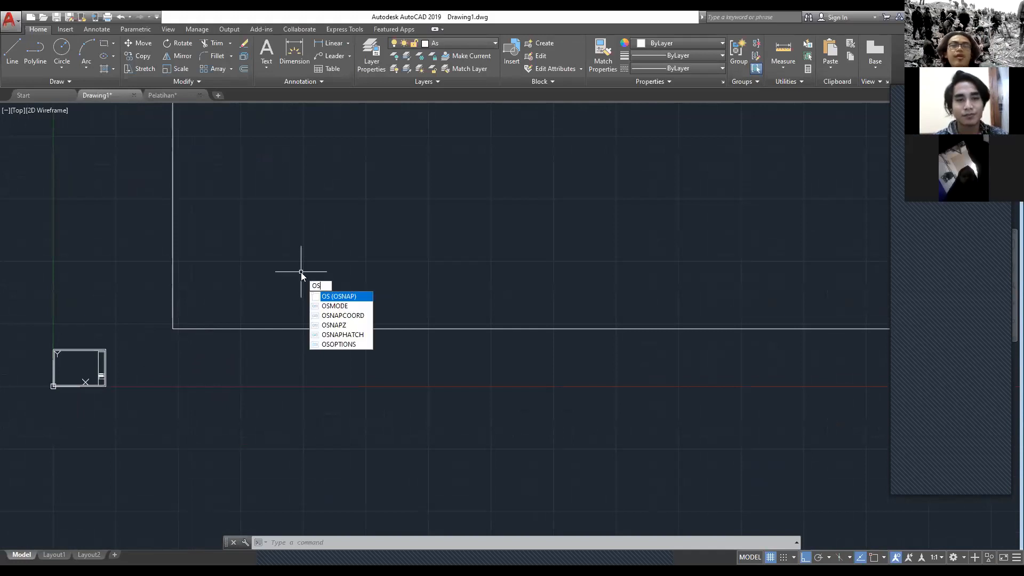
pyautogui.press('Return')
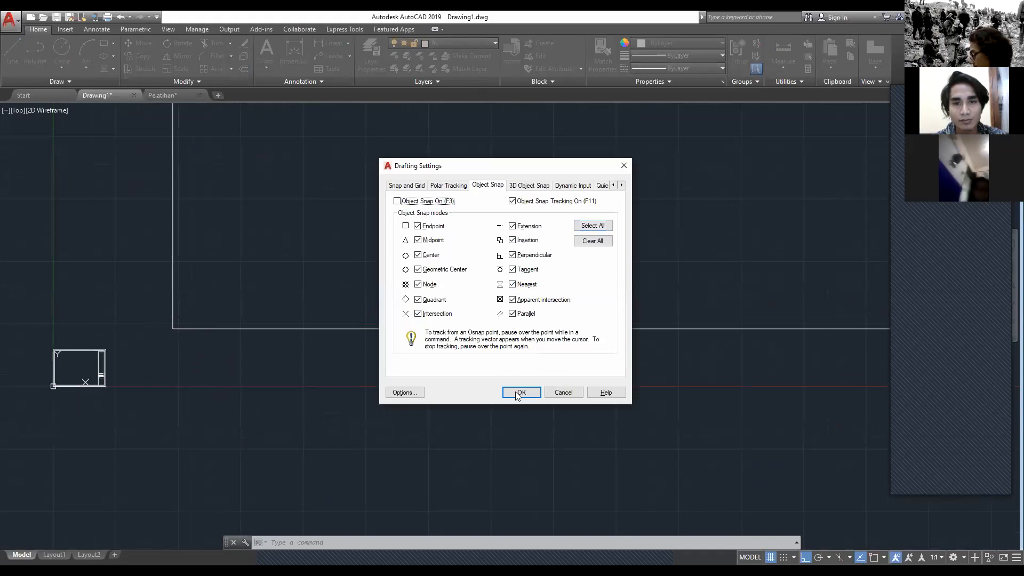
pyautogui.click(512, 285)
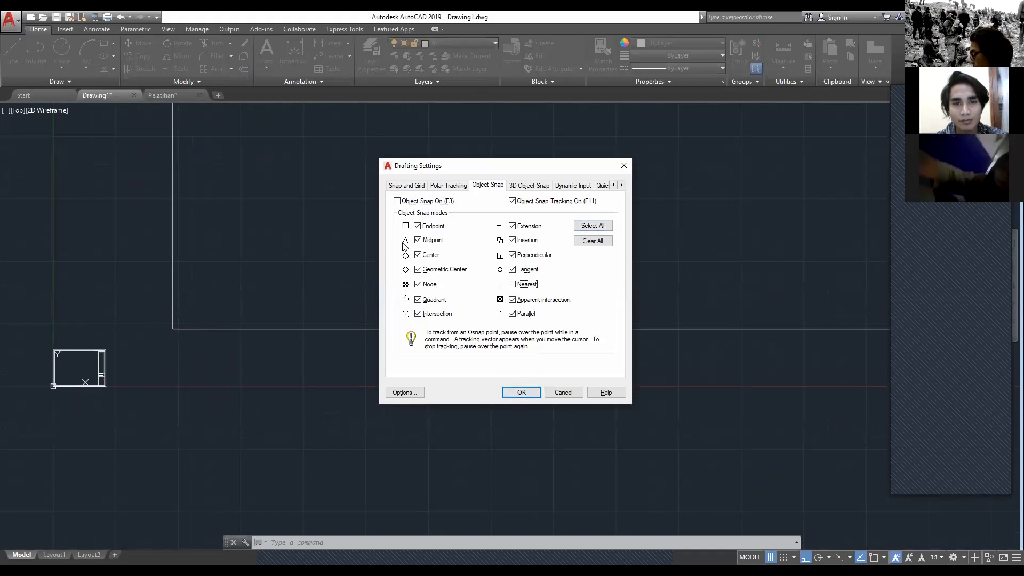
pyautogui.click(510, 394)
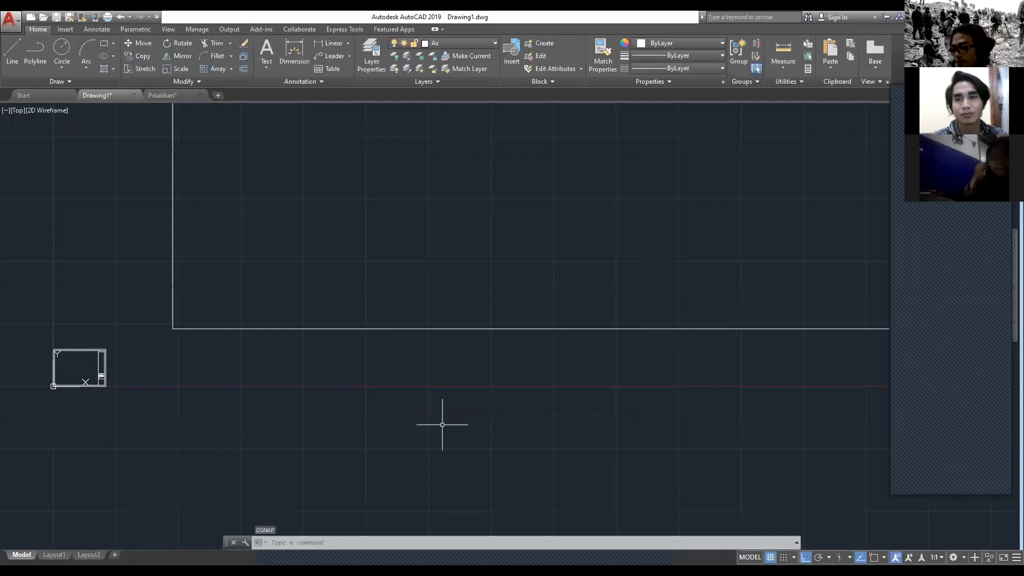
pyautogui.write('REC')
pyautogui.press('Return')
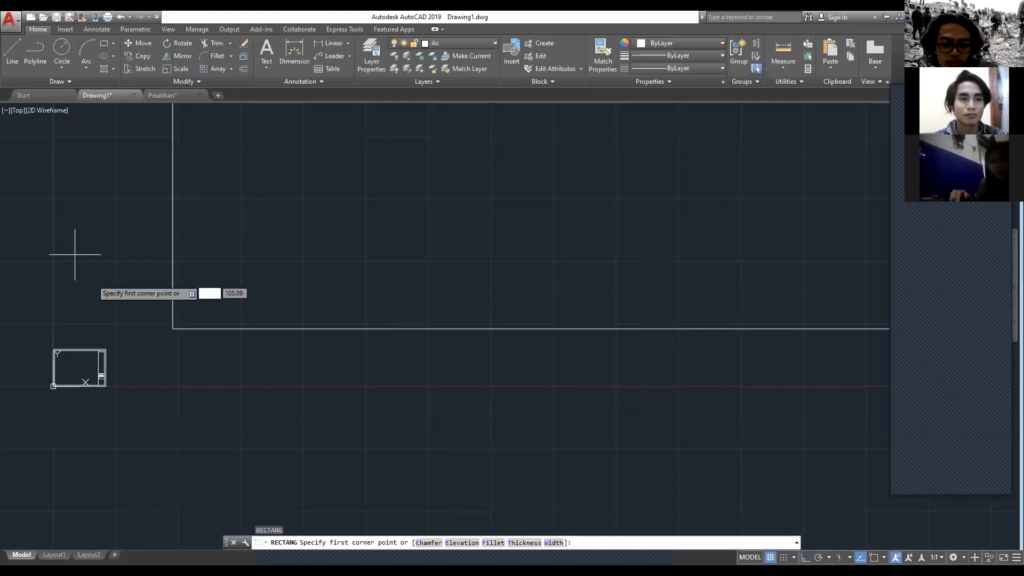
pyautogui.scroll(-1, 177, 332)
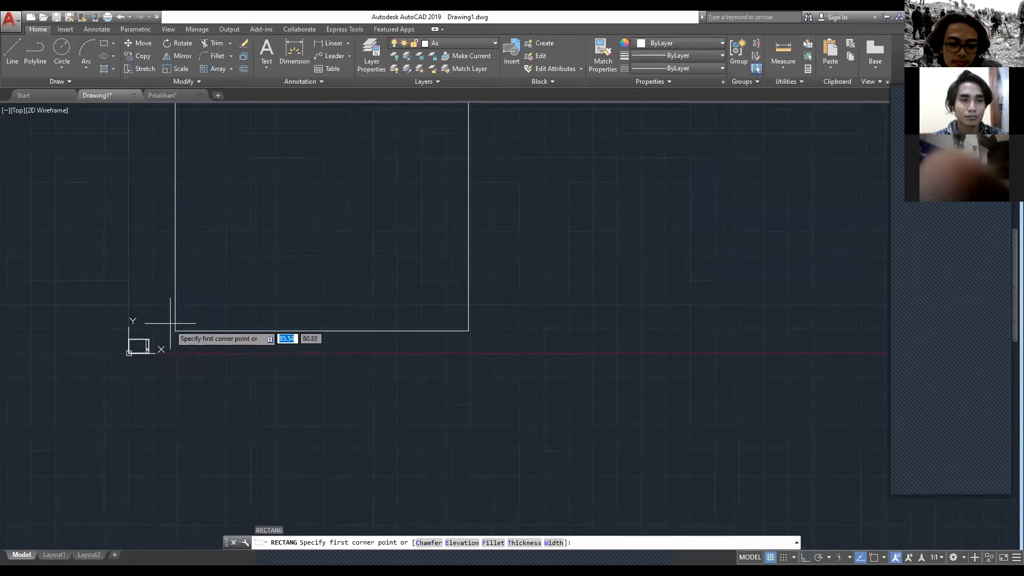
pyautogui.scroll(2, 179, 334)
pyautogui.scroll(1, 168, 311)
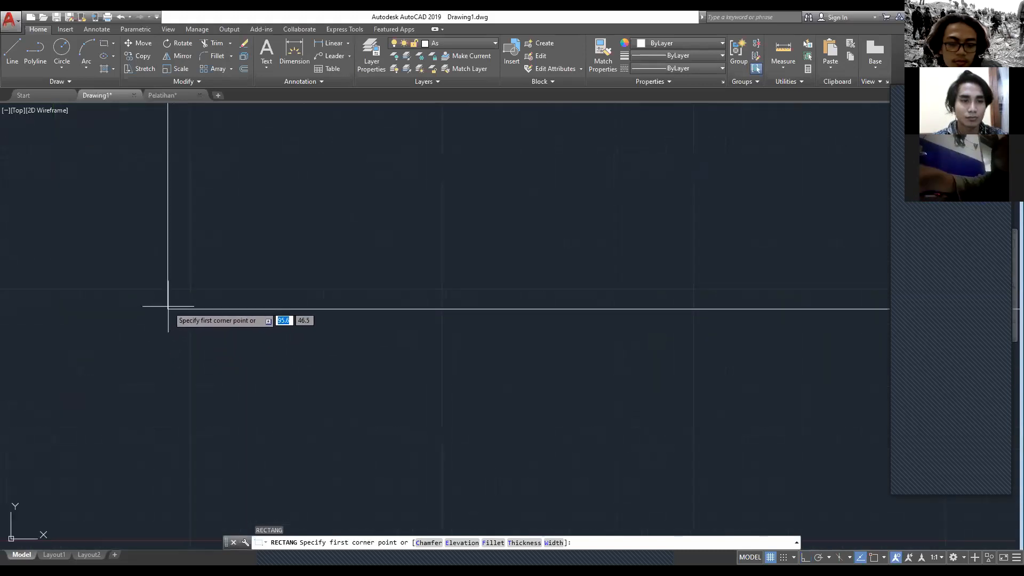
pyautogui.scroll(1, 165, 311)
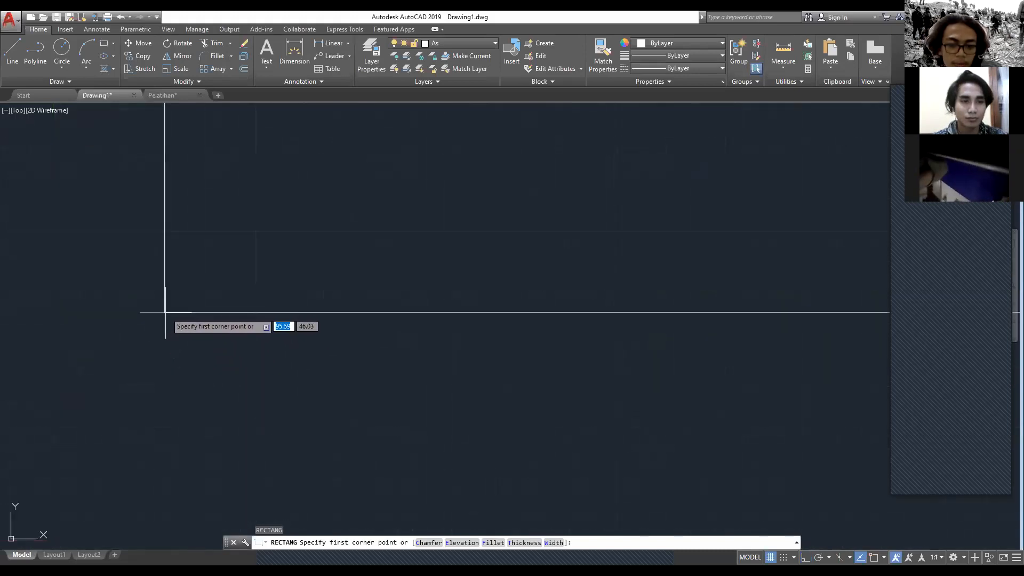
pyautogui.scroll(1, 160, 294)
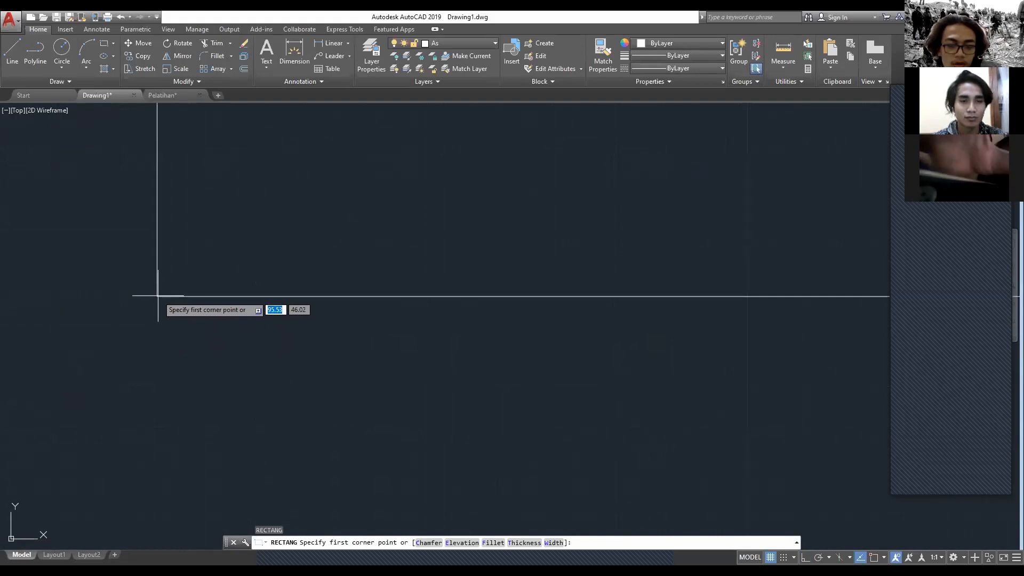
pyautogui.press('Escape')
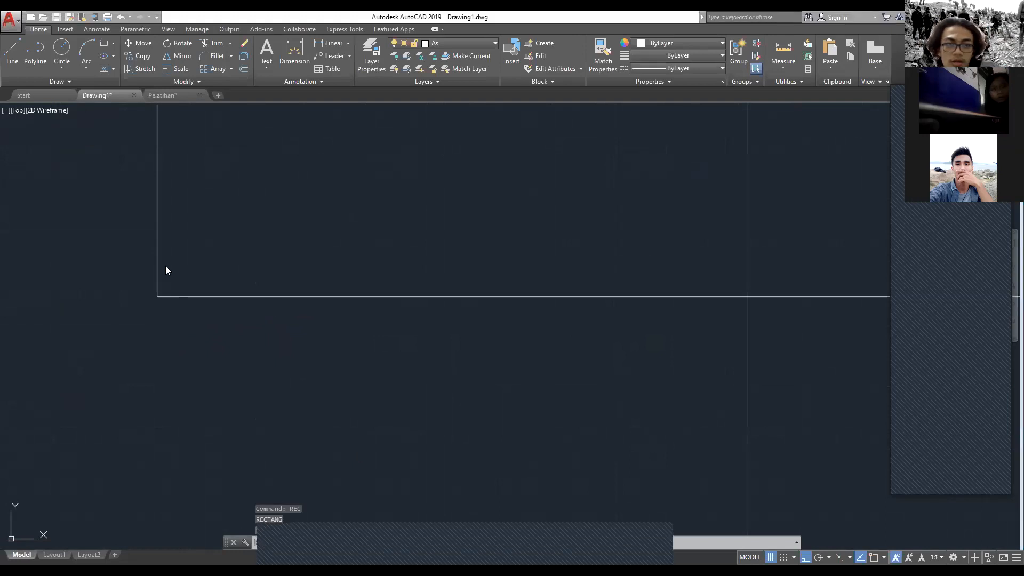
pyautogui.scroll(-3, 204, 323)
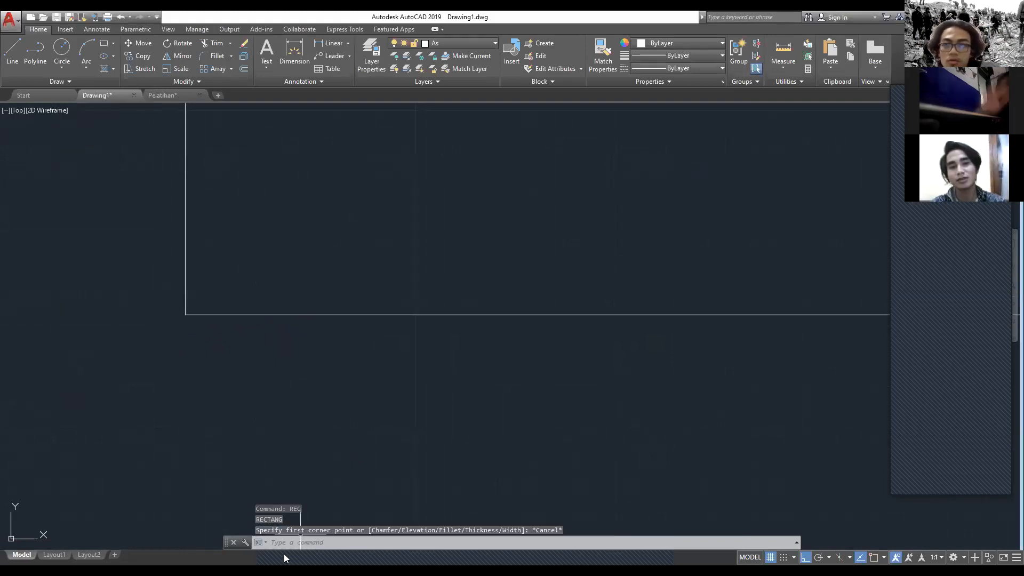
pyautogui.press('Escape')
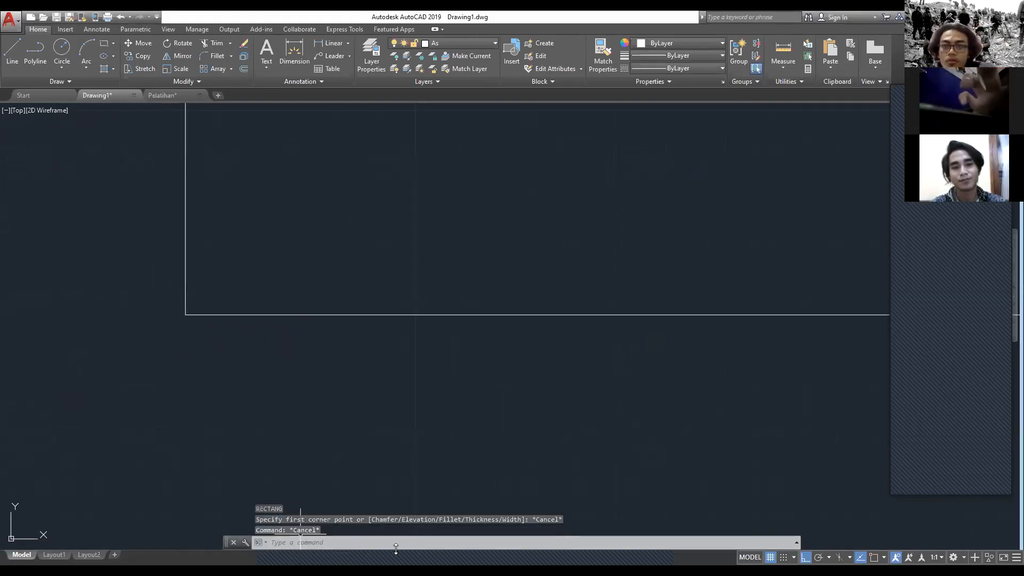
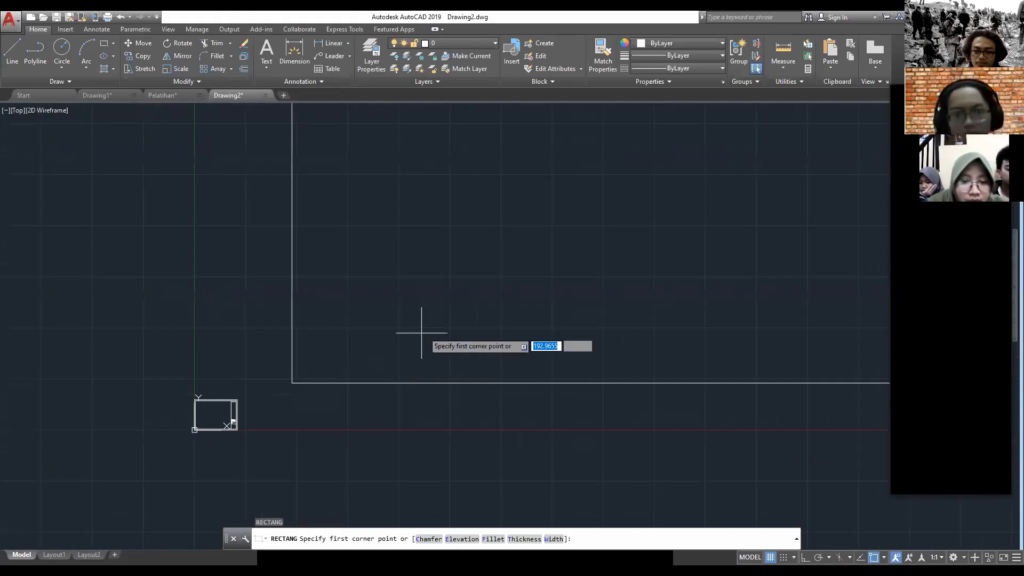
# Step: Draw a 300 by 300 rectangle from the large square's lower-left corner, extending into the square
pyautogui.scroll(4, 451, 309)
pyautogui.scroll(6, 208, 420)
pyautogui.scroll(3, 197, 426)
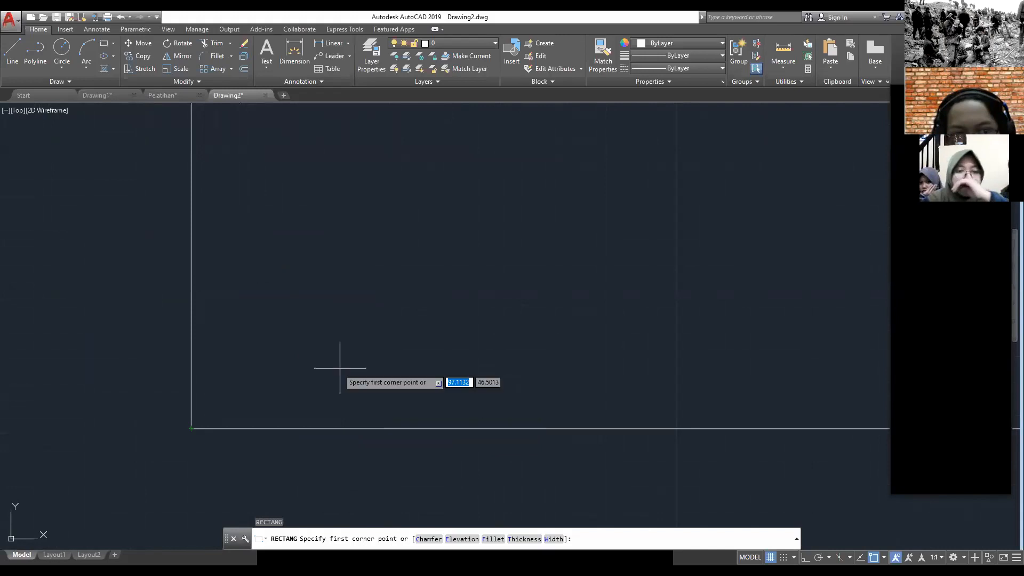
pyautogui.click(191, 428)
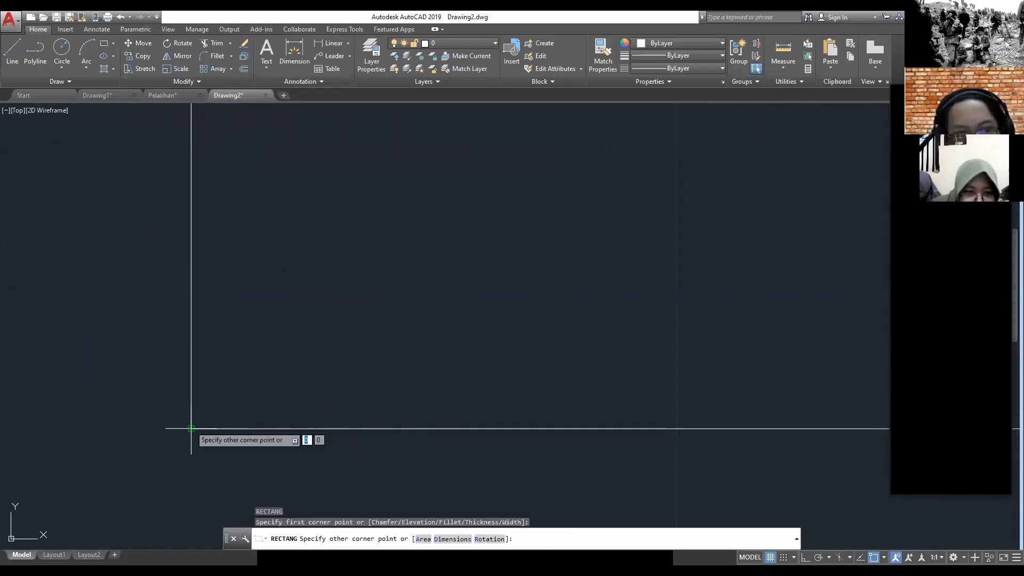
pyautogui.scroll(-2, 501, 246)
pyautogui.moveTo(485, 240); pyautogui.dragTo(165, 468, button='middle')
pyautogui.scroll(-4, 402, 314)
pyautogui.scroll(-4, 613, 202)
pyautogui.moveTo(608, 208); pyautogui.dragTo(474, 311, button='middle')
pyautogui.moveTo(599, 186); pyautogui.dragTo(406, 274, button='middle')
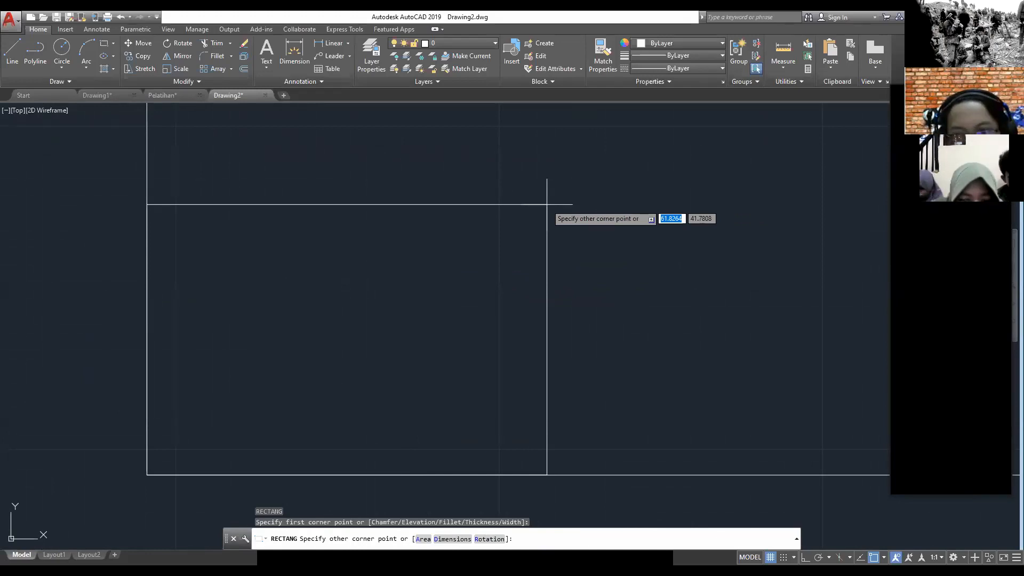
pyautogui.write('300')
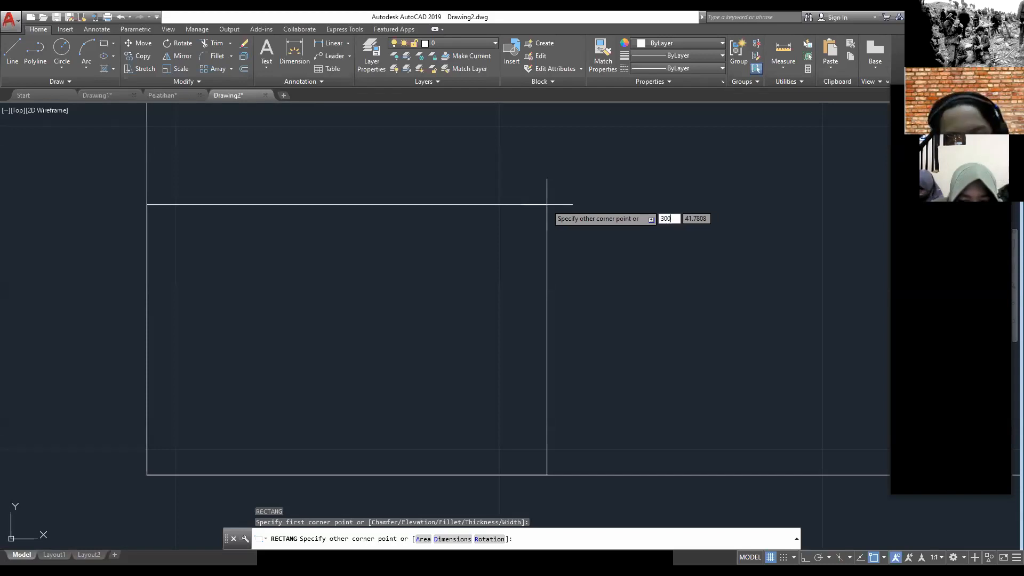
pyautogui.press('Tab')
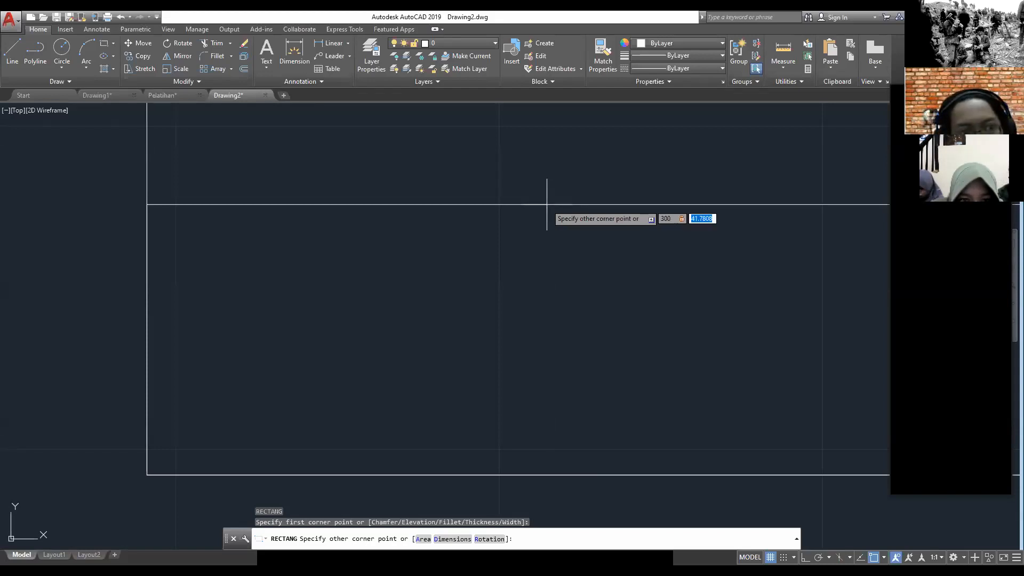
pyautogui.write('300')
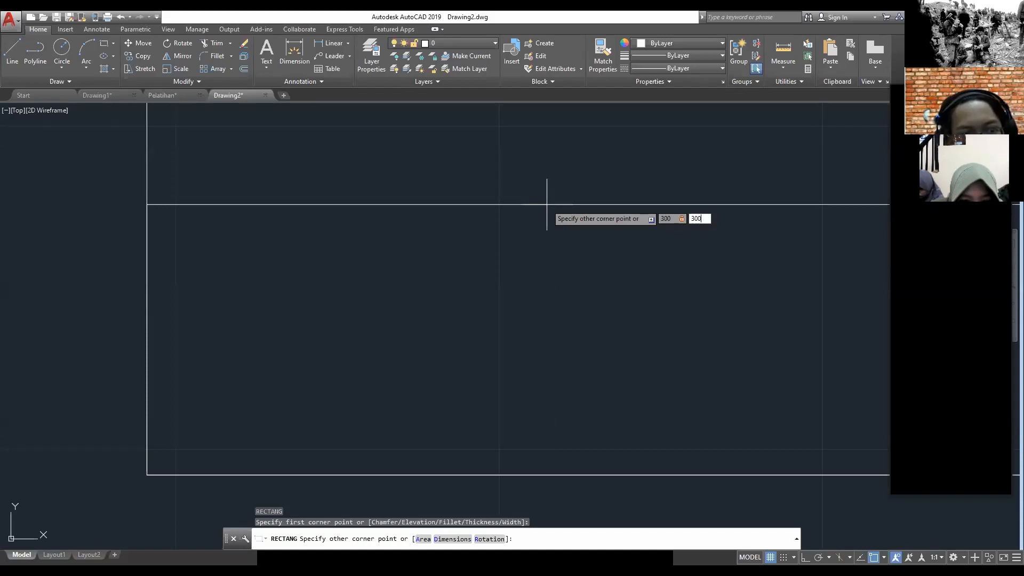
pyautogui.press('Return')
pyautogui.scroll(-3, 555, 205)
pyautogui.scroll(5, 567, 203)
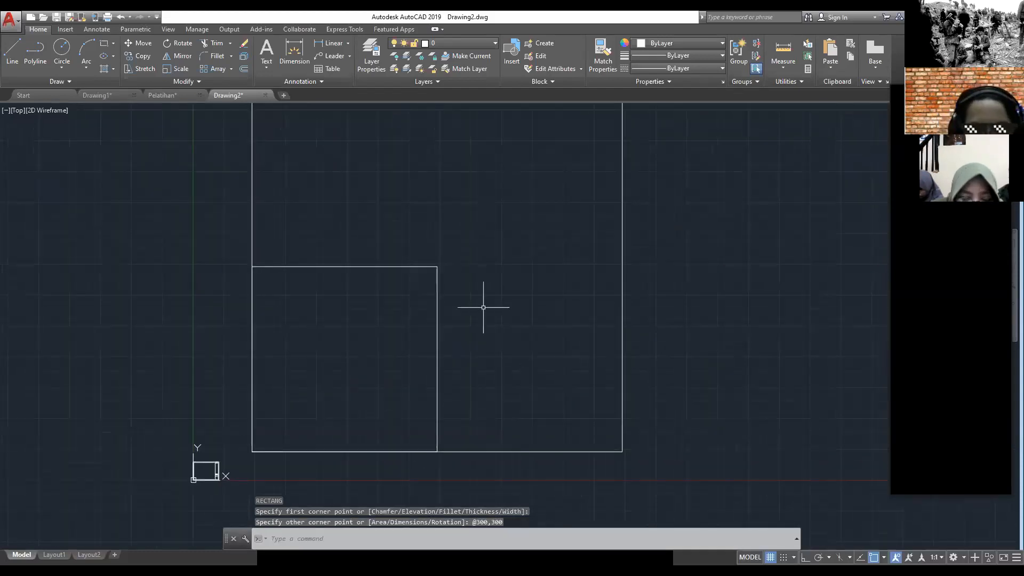
pyautogui.scroll(-2, 422, 302)
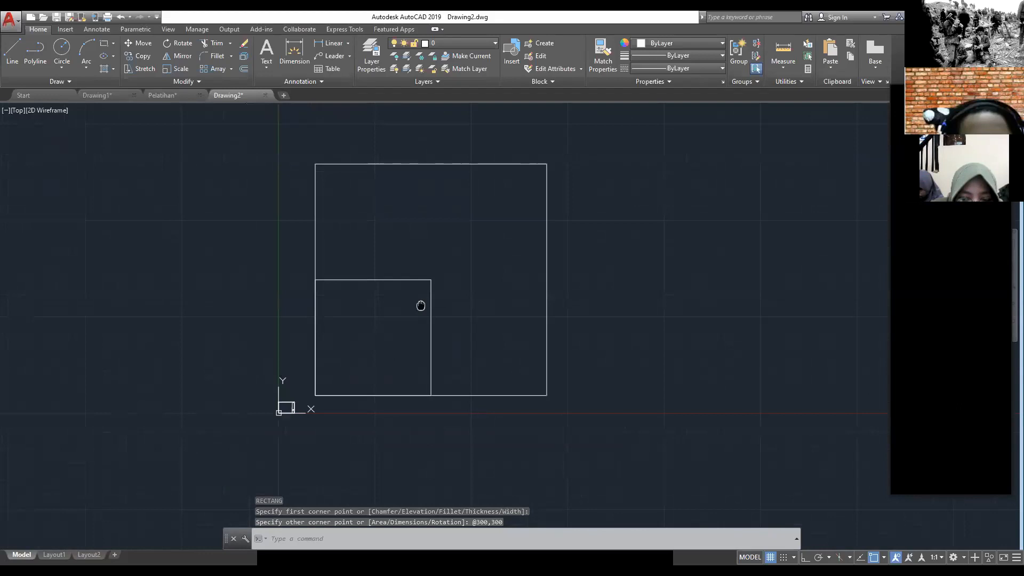
# Step: View the house layout in the Pelatihan floor plan and close Drawing1 without saving its changes
pyautogui.click(158, 94)
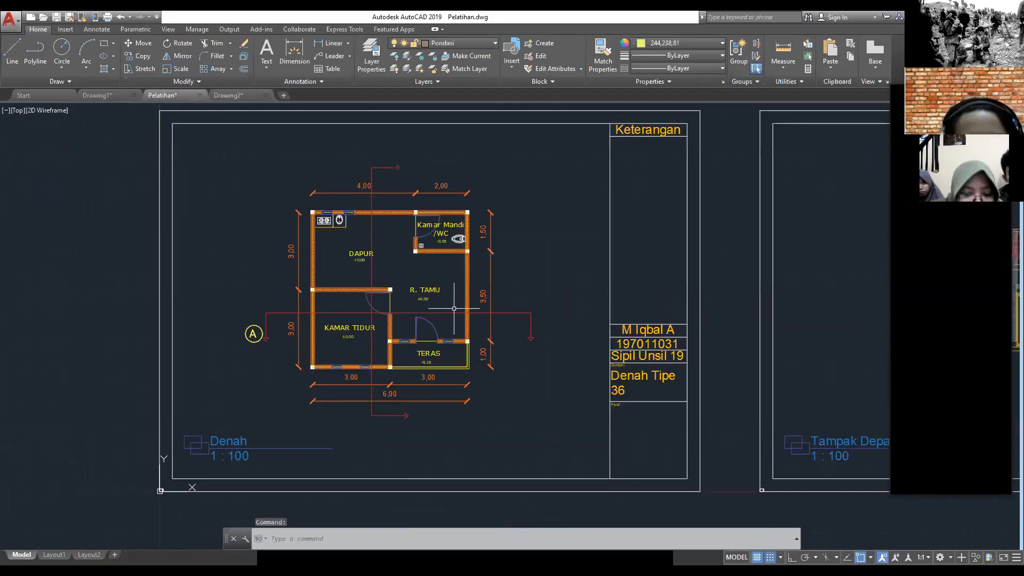
pyautogui.scroll(5, 440, 342)
pyautogui.moveTo(445, 193); pyautogui.dragTo(429, 226, button='middle')
pyautogui.click(97, 95)
pyautogui.hotkey('ctrl', 'F4')
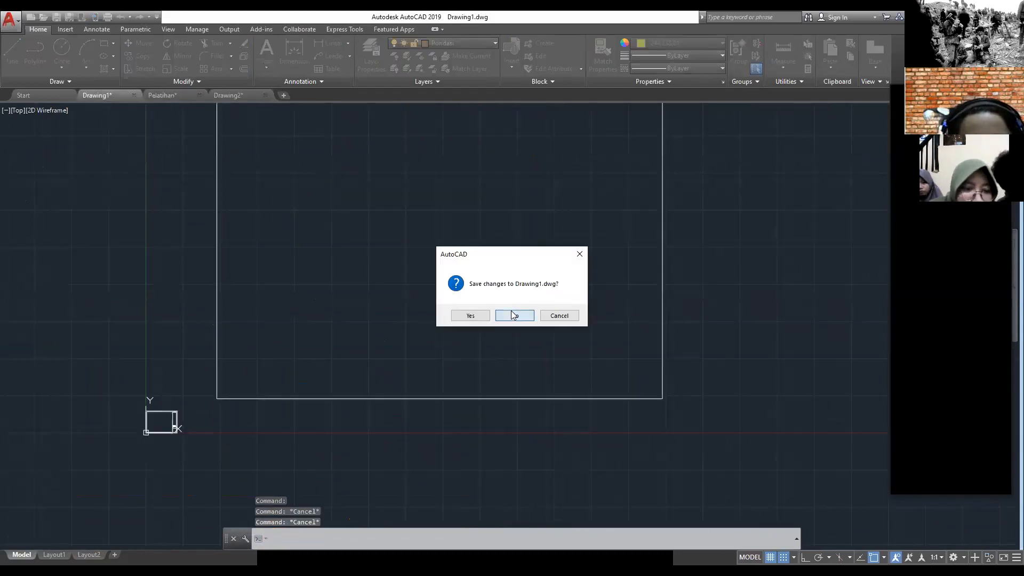
pyautogui.click(512, 312)
# Step: Check the bathroom in Pelatihan and, in Drawing2, draw a rectangle from the large square's upper-right corner with its opposite corner at -150, -200
pyautogui.moveTo(244, 181); pyautogui.dragTo(287, 277, button='middle')
pyautogui.moveTo(592, 255); pyautogui.dragTo(627, 282, button='middle')
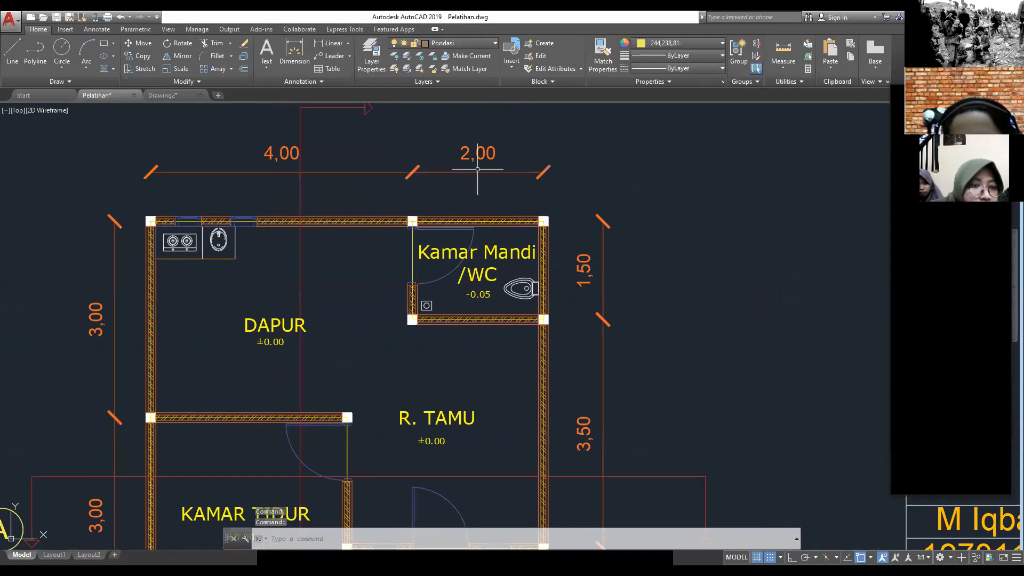
pyautogui.moveTo(459, 171); pyautogui.dragTo(508, 197, button='middle')
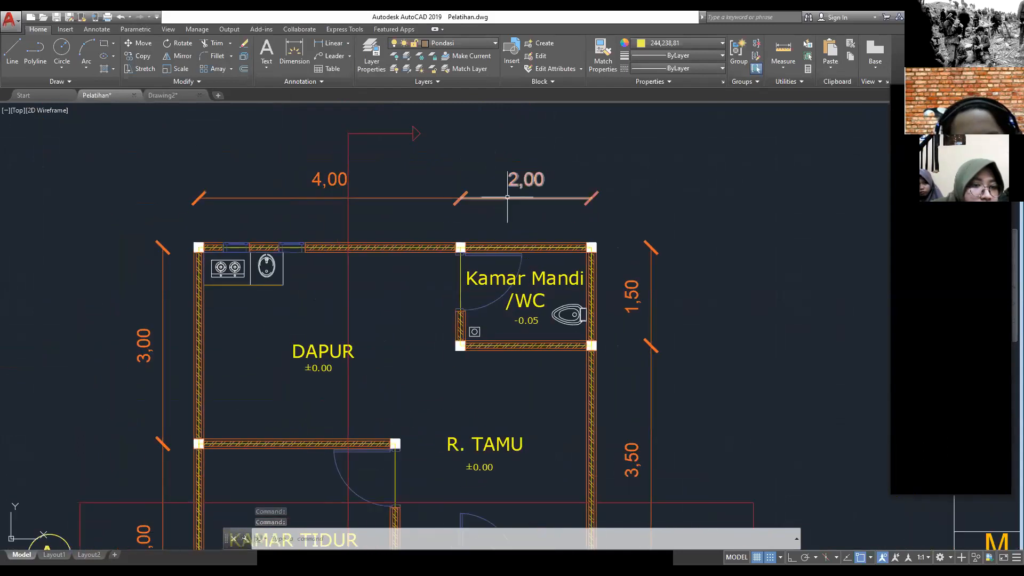
pyautogui.click(176, 95)
pyautogui.moveTo(593, 240); pyautogui.dragTo(499, 228, button='middle')
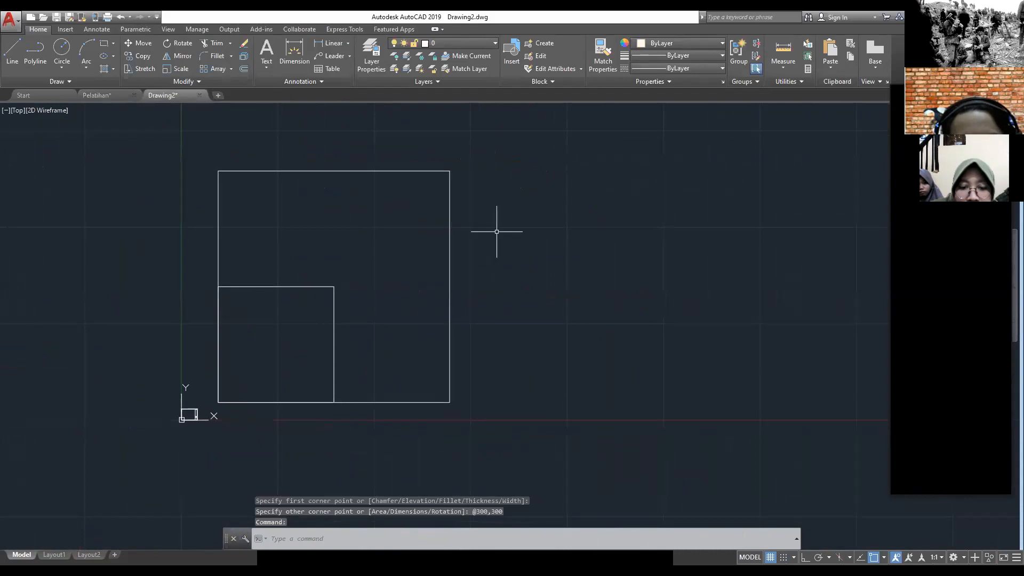
pyautogui.write('REC')
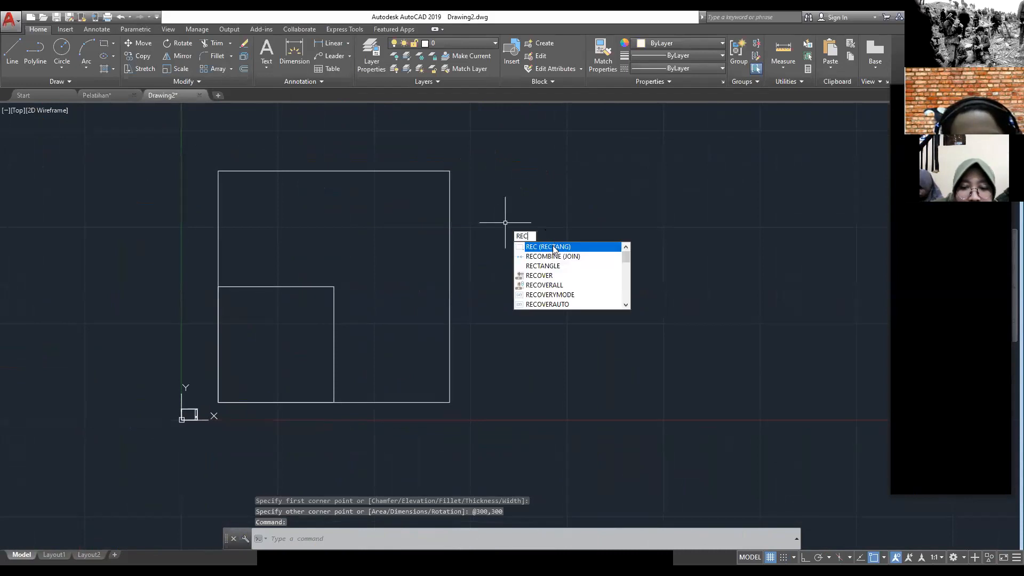
pyautogui.click(555, 249)
pyautogui.scroll(2, 451, 171)
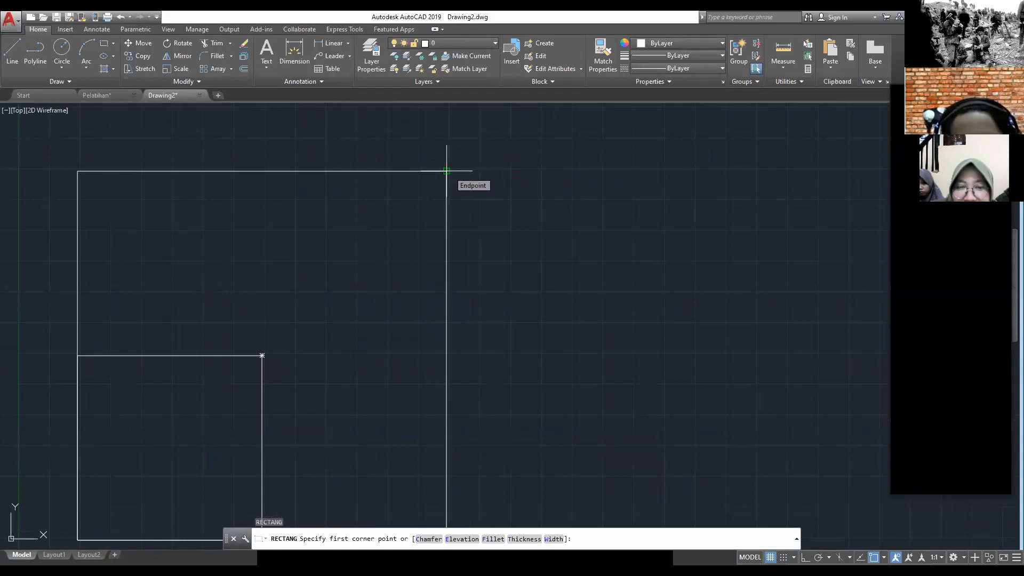
pyautogui.click(447, 172)
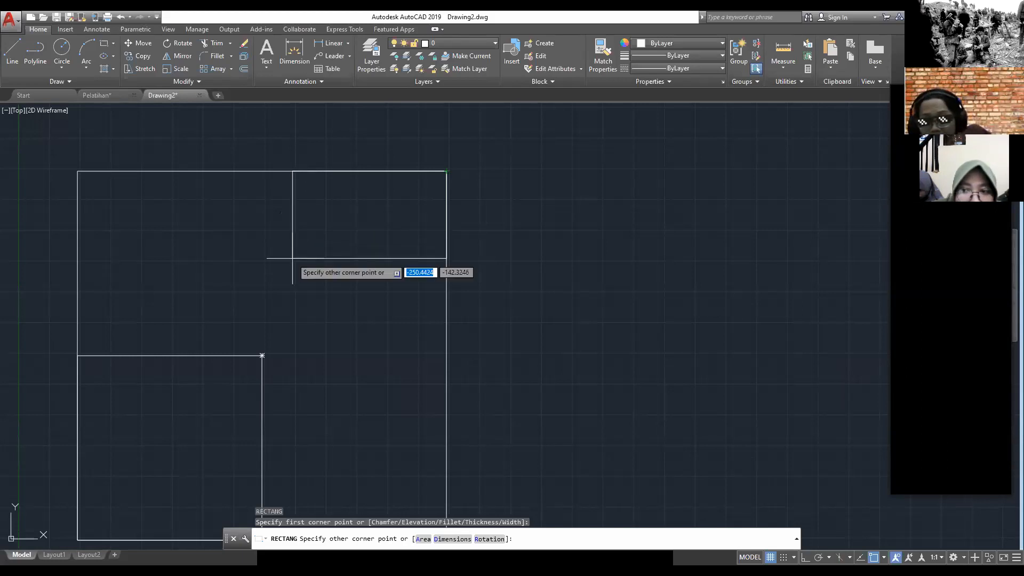
pyautogui.write('-')
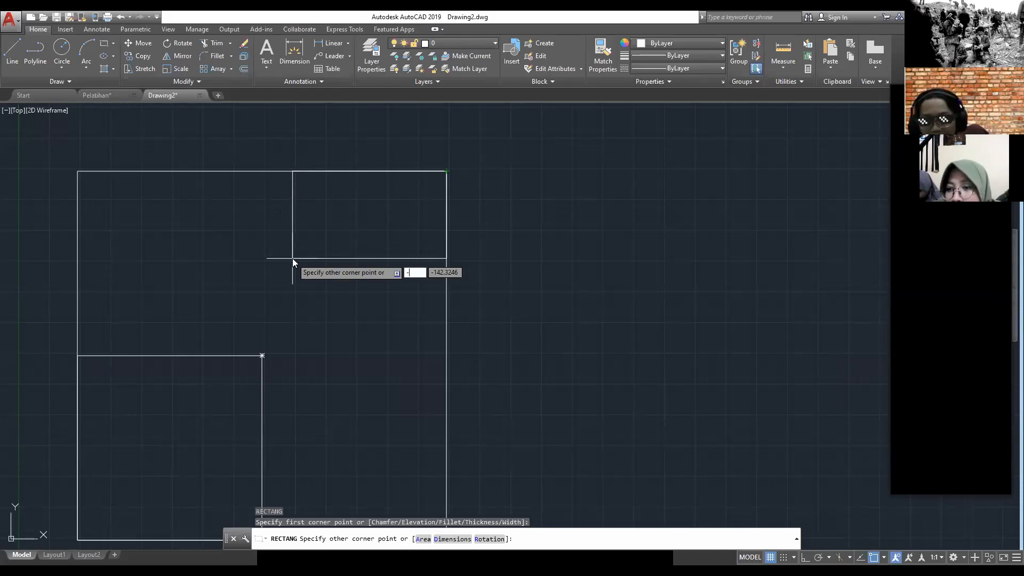
pyautogui.write('150')
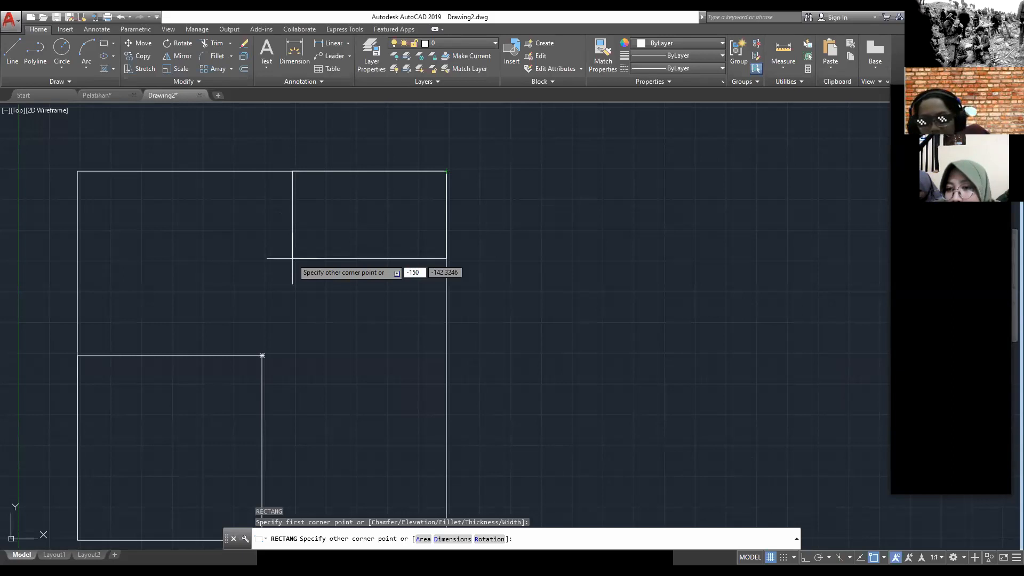
pyautogui.press('Tab')
pyautogui.write('-200')
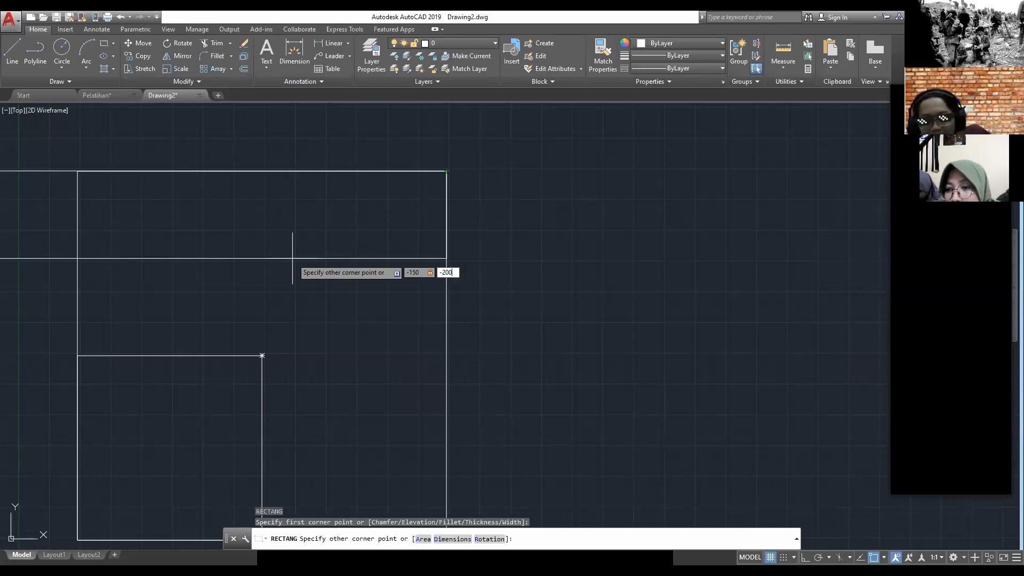
pyautogui.press('Return')
# Step: Erase the 150 by 200 rectangle at the large square's upper-right corner
pyautogui.click(402, 333)
pyautogui.click(355, 245)
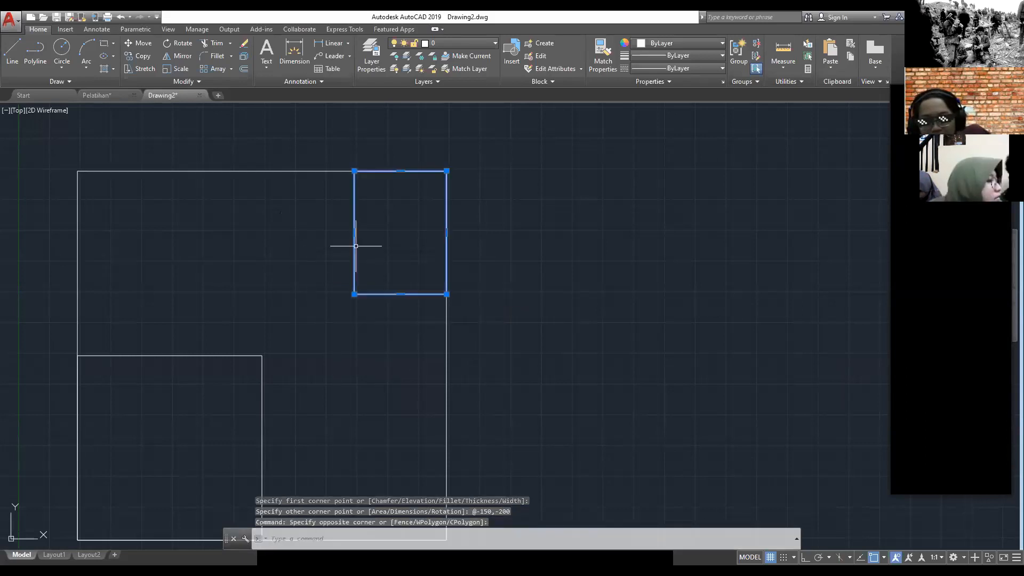
pyautogui.press('Delete')
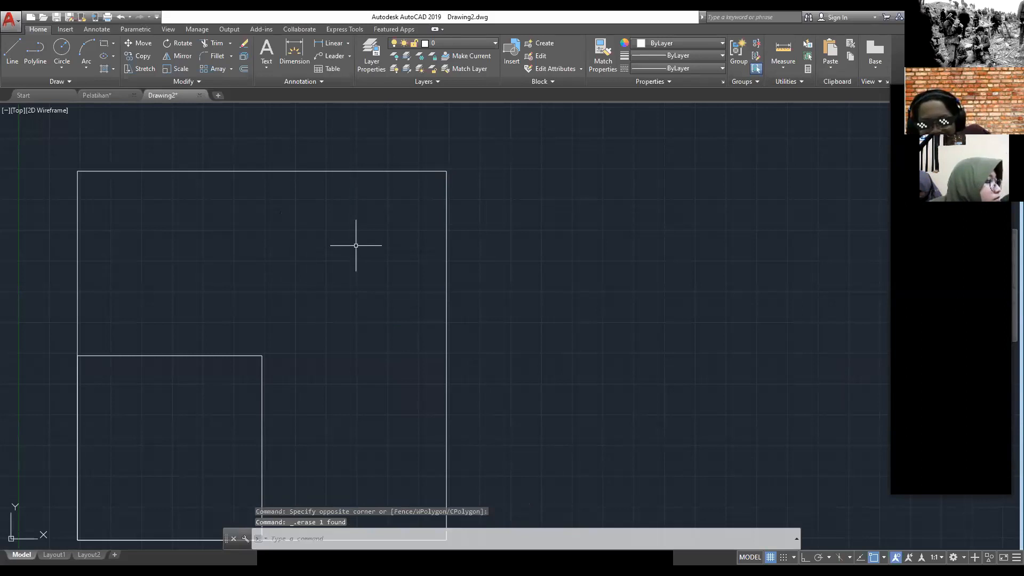
# Step: Draw the bathroom rectangle from the large square's upper-right corner with its opposite corner at @-200,-150
pyautogui.write('rec')
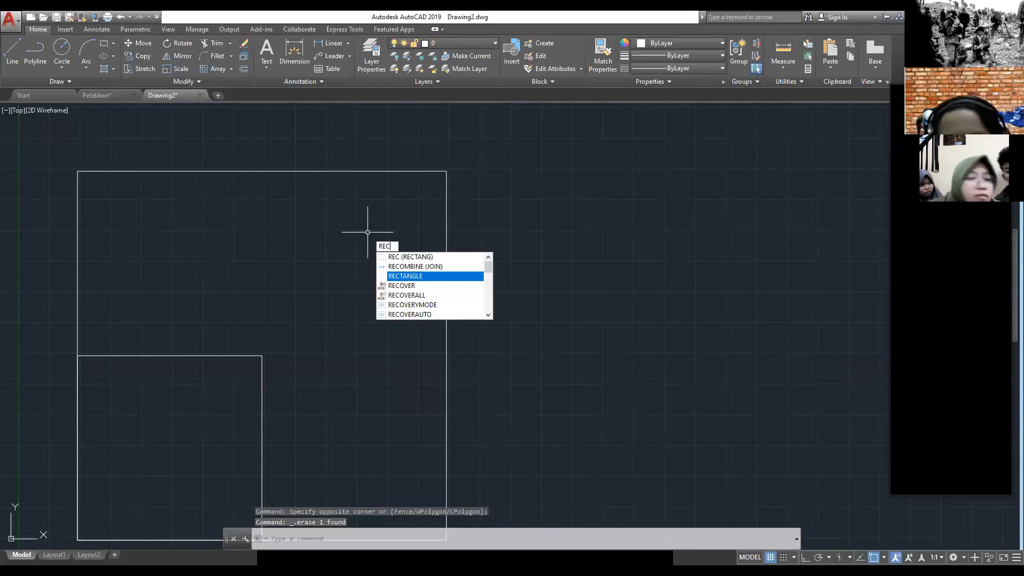
pyautogui.press('Return')
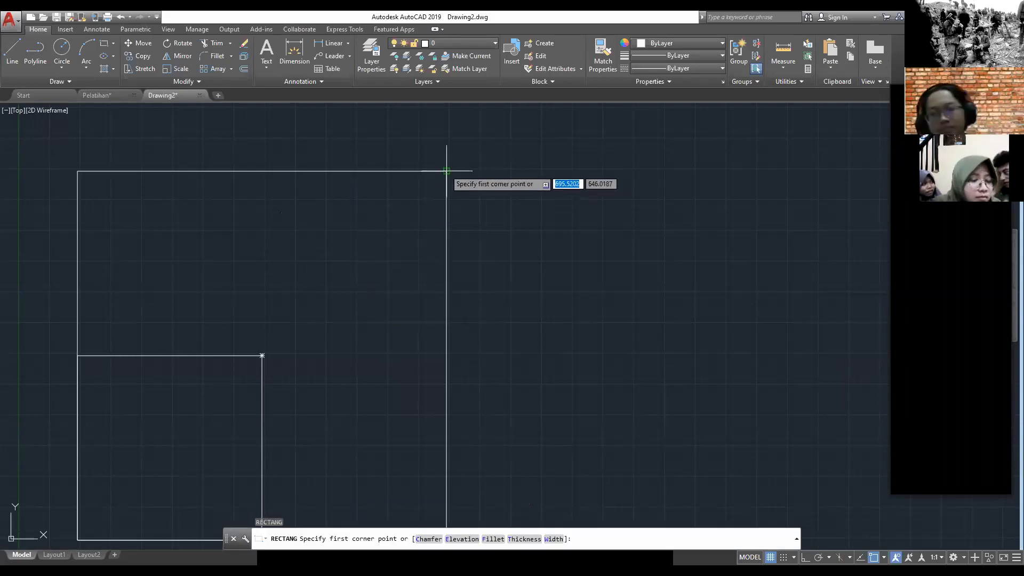
pyautogui.click(447, 171)
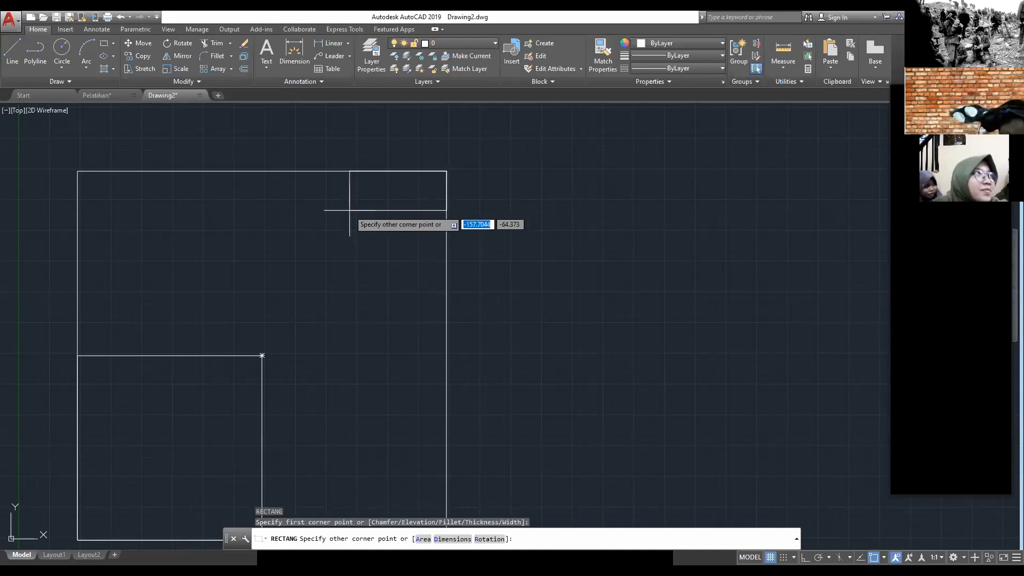
pyautogui.write('@-200,-150')
pyautogui.press('Return')
pyautogui.scroll(-2, 393, 210)
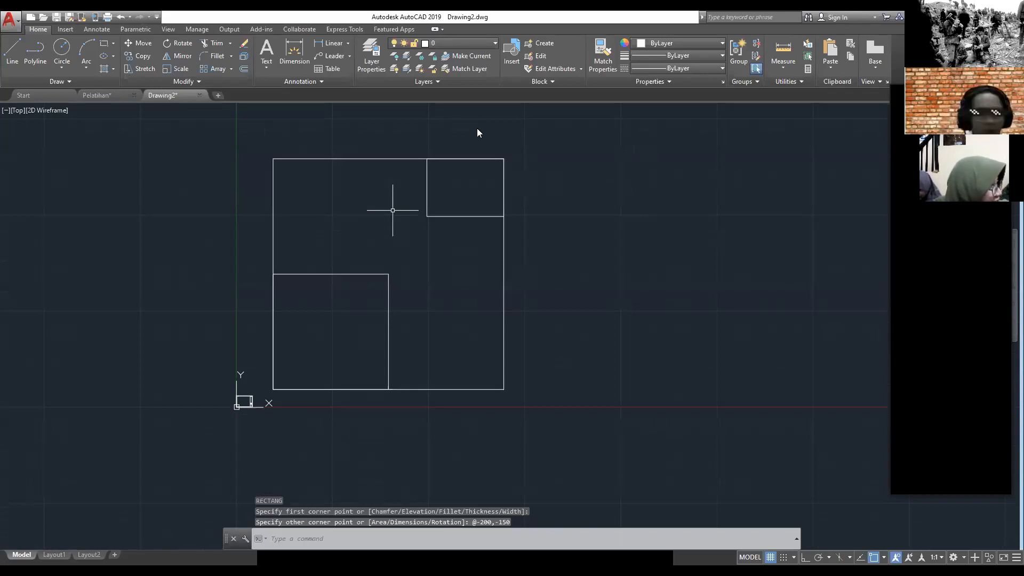
# Step: Check the Pelatihan plan and assign all three floor plan rectangles in Drawing2 to the As layer
pyautogui.hotkey('ctrl', 'Tab')
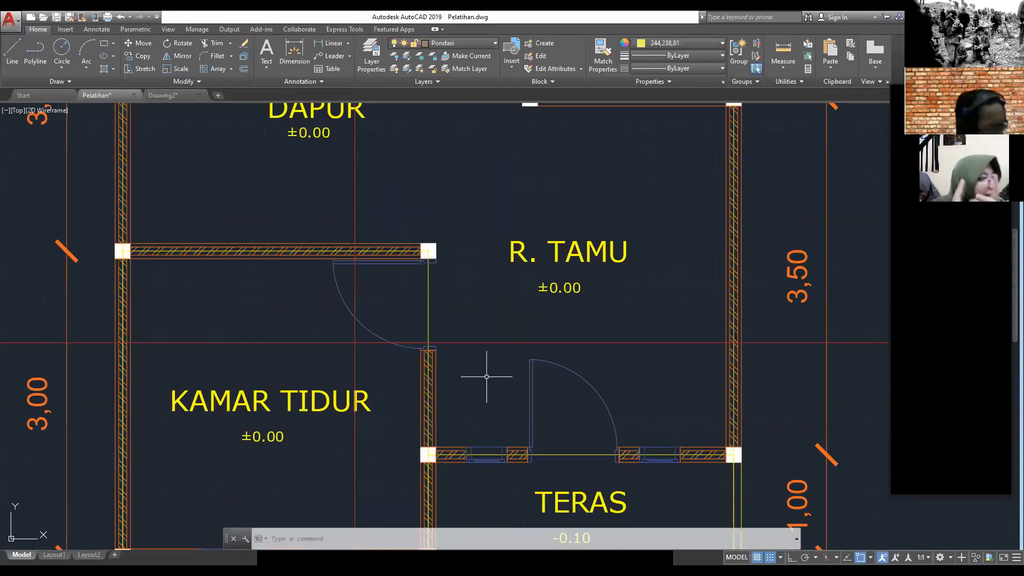
pyautogui.hotkey('ctrl', 'Tab')
pyautogui.click(527, 426)
pyautogui.press('Escape')
pyautogui.click(360, 290)
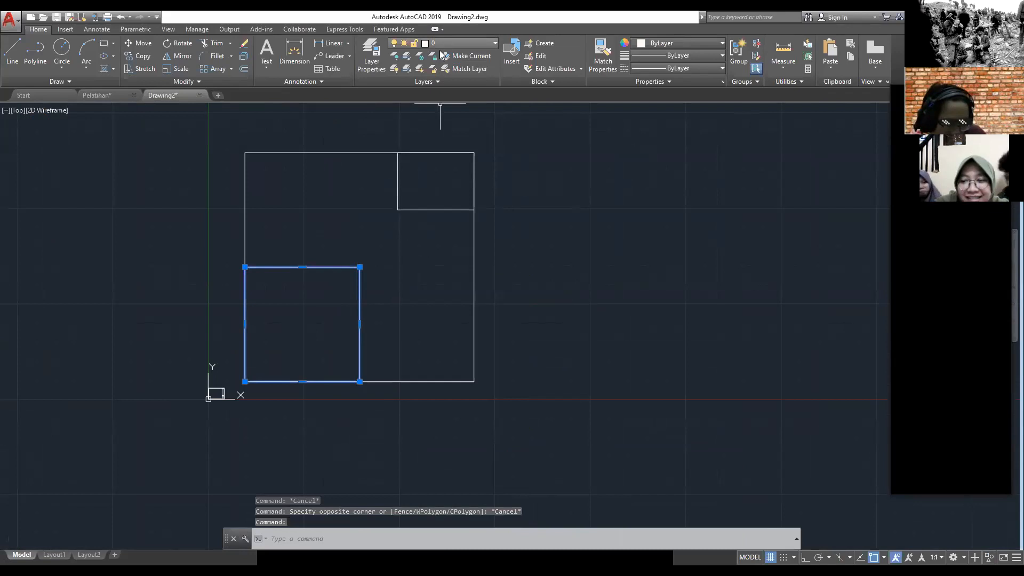
pyautogui.click(532, 479)
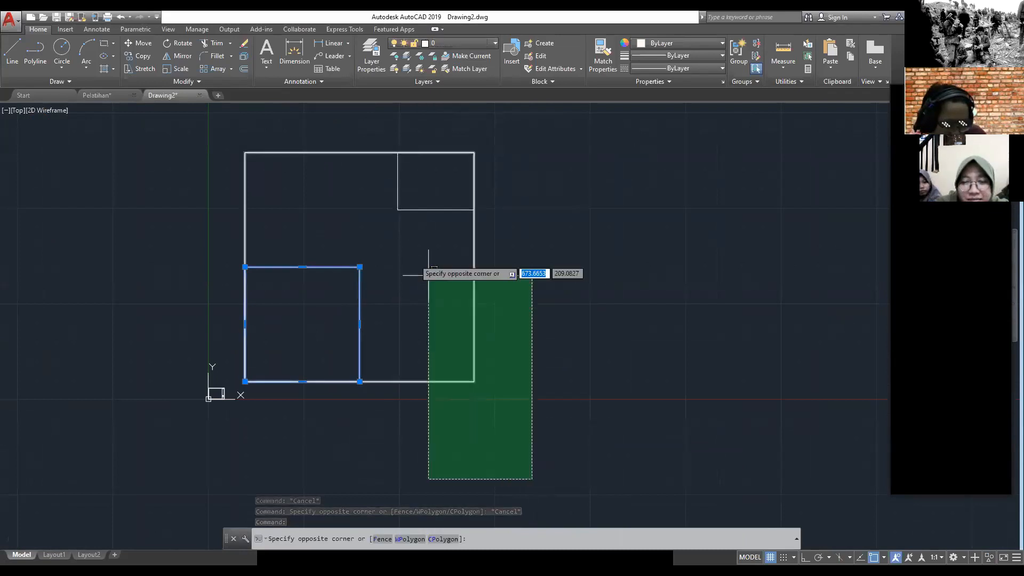
pyautogui.click(333, 136)
pyautogui.click(432, 43)
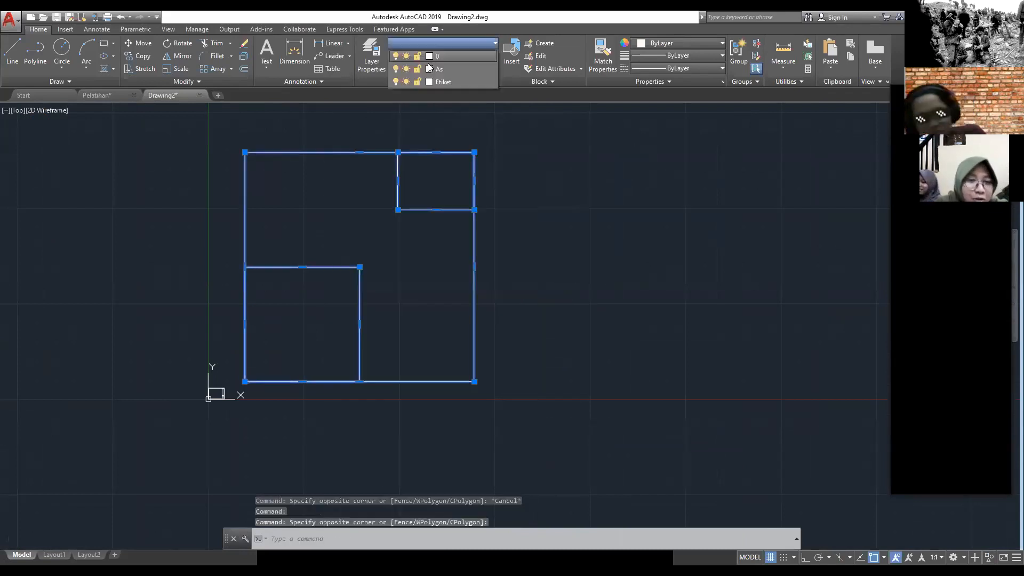
pyautogui.click(547, 377)
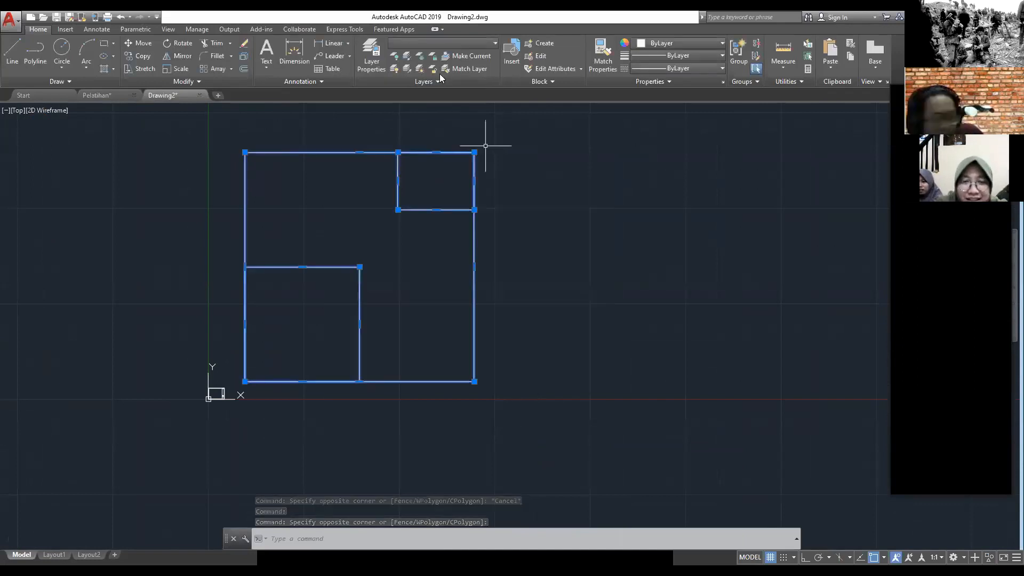
pyautogui.click(441, 42)
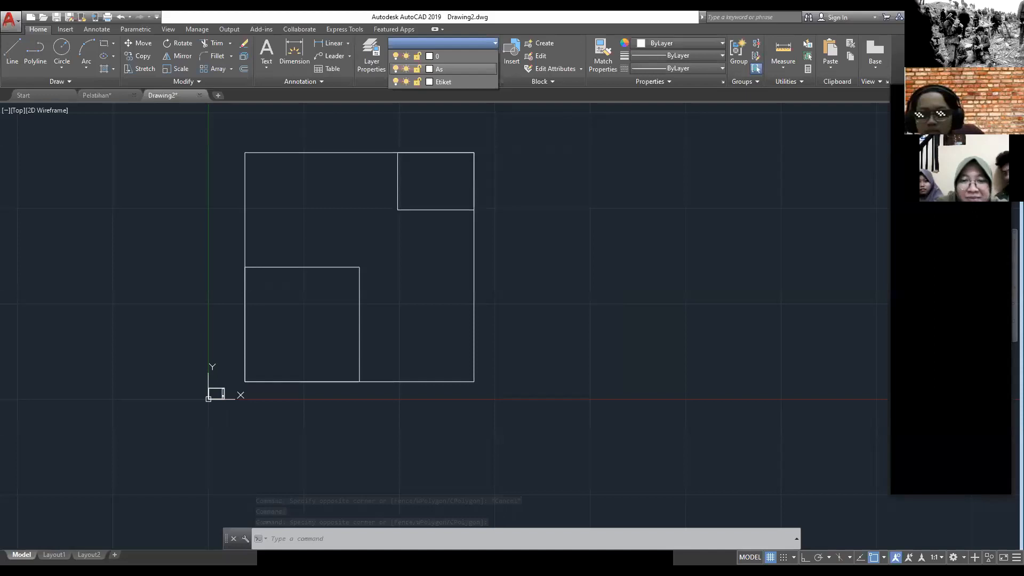
pyautogui.press('Escape')
# Step: Select the 300 by 300 square to check its layer, and clear the selection
pyautogui.moveTo(442, 309); pyautogui.dragTo(494, 298, button='middle')
pyautogui.click(412, 282)
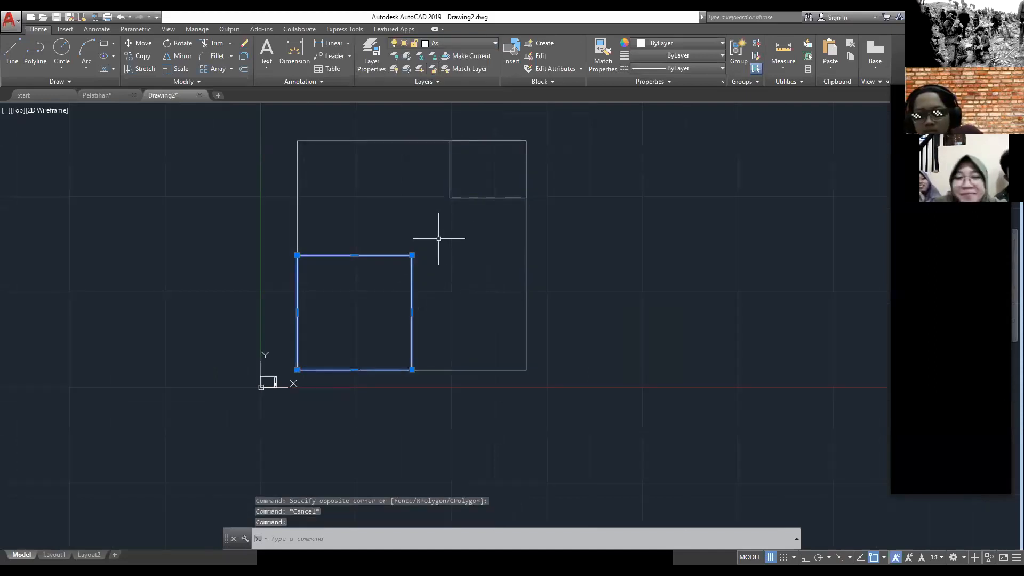
pyautogui.scroll(-2, 464, 219)
pyautogui.press('Escape')
pyautogui.scroll(2, 467, 220)
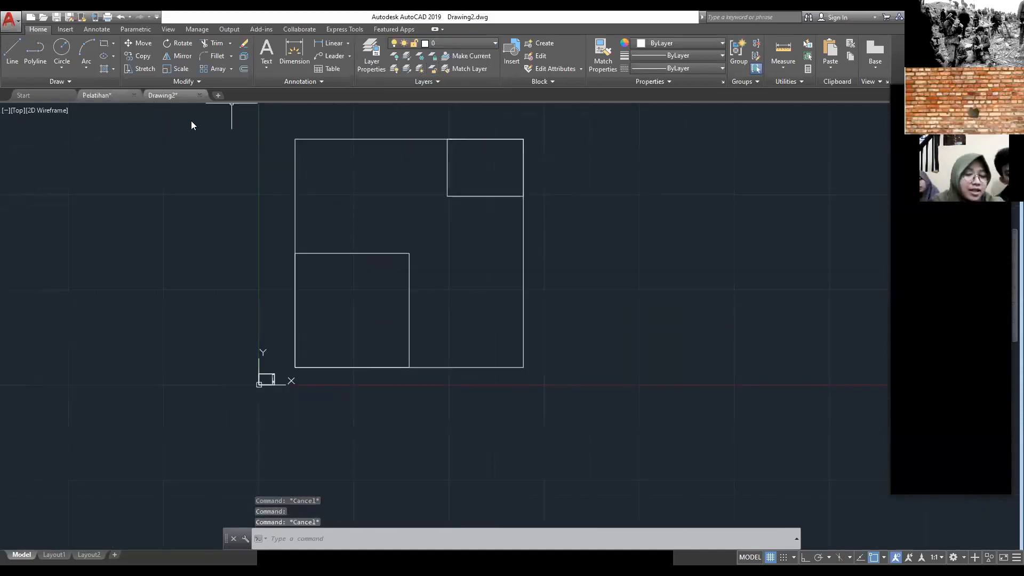
# Step: Examine the wall and its centre line beside the terrace in the Pelatihan floor plan, and return to Drawing2
pyautogui.click(101, 95)
pyautogui.scroll(-2, 119, 276)
pyautogui.moveTo(119, 276); pyautogui.dragTo(239, 276, button='middle')
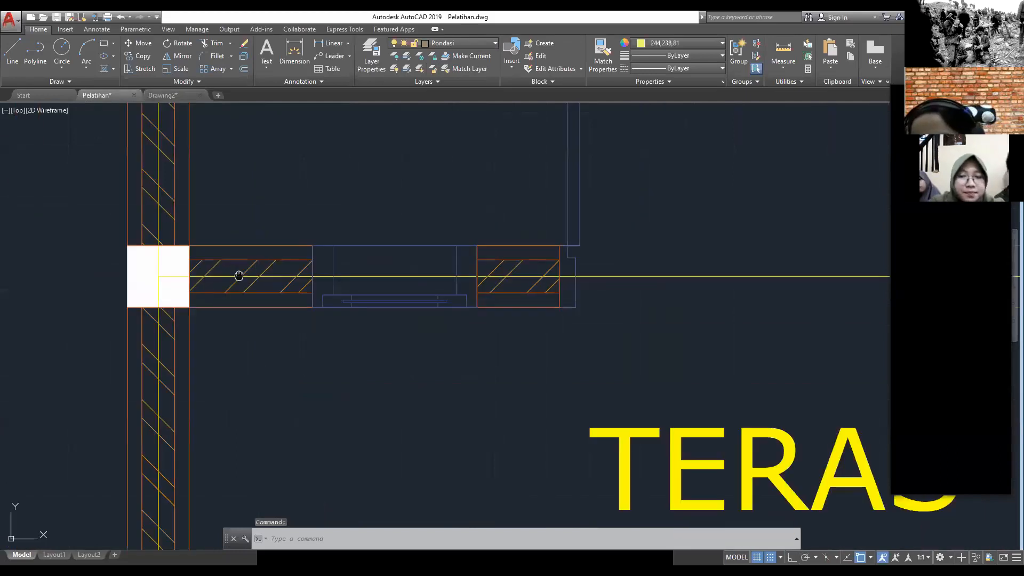
pyautogui.click(162, 95)
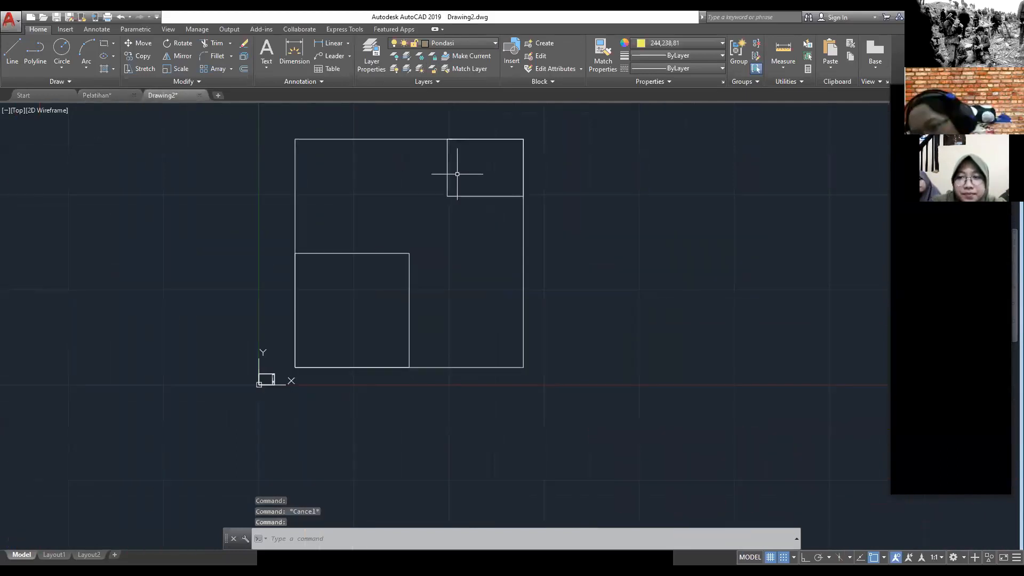
# Step: Draw a 15 by 15 square in the empty area to the right of the floor plan outline
pyautogui.moveTo(484, 197); pyautogui.dragTo(389, 203, button='middle')
pyautogui.press('Escape')
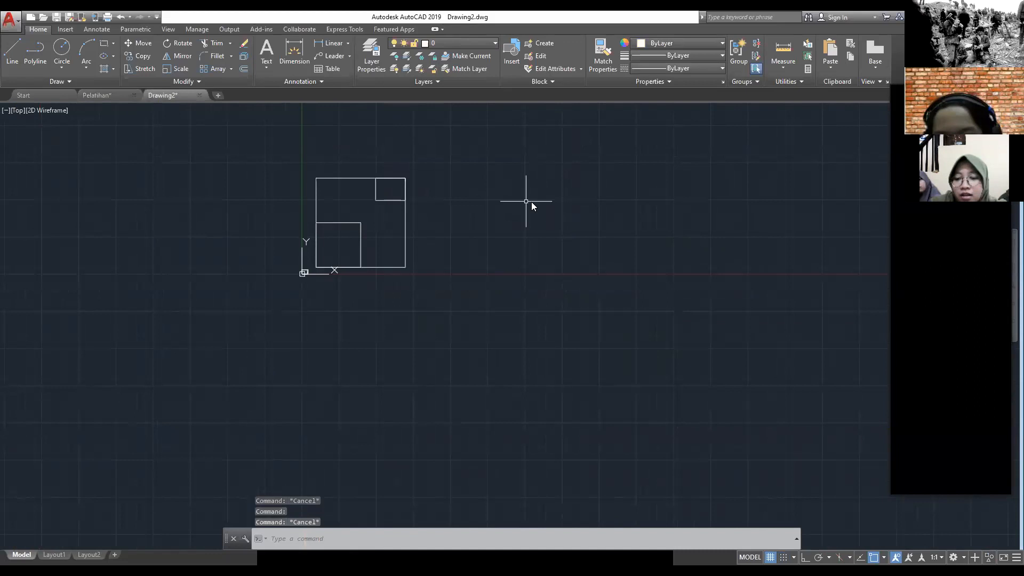
pyautogui.write('REC')
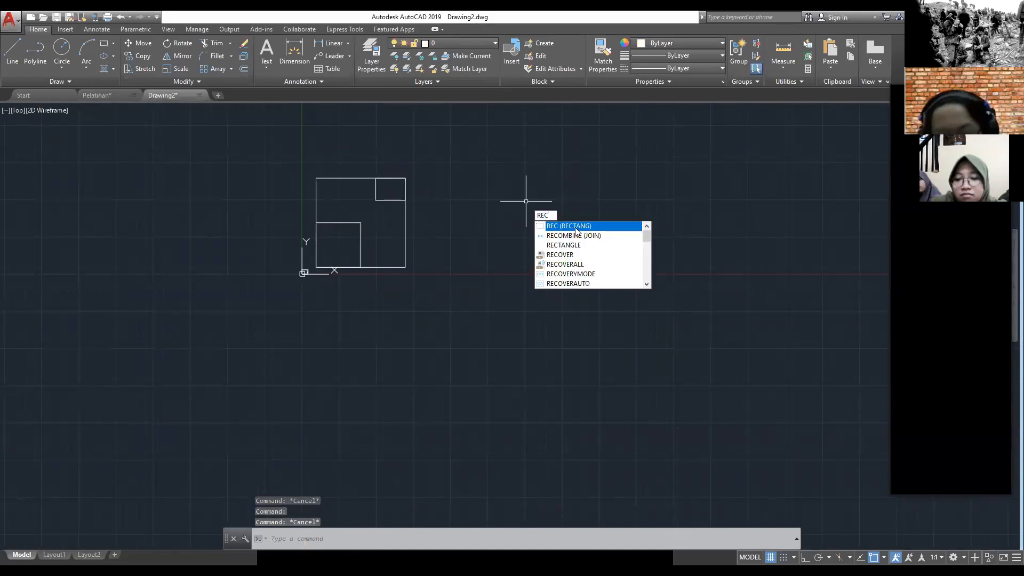
pyautogui.click(577, 231)
pyautogui.scroll(2, 481, 240)
pyautogui.moveTo(481, 240); pyautogui.dragTo(458, 263, button='middle')
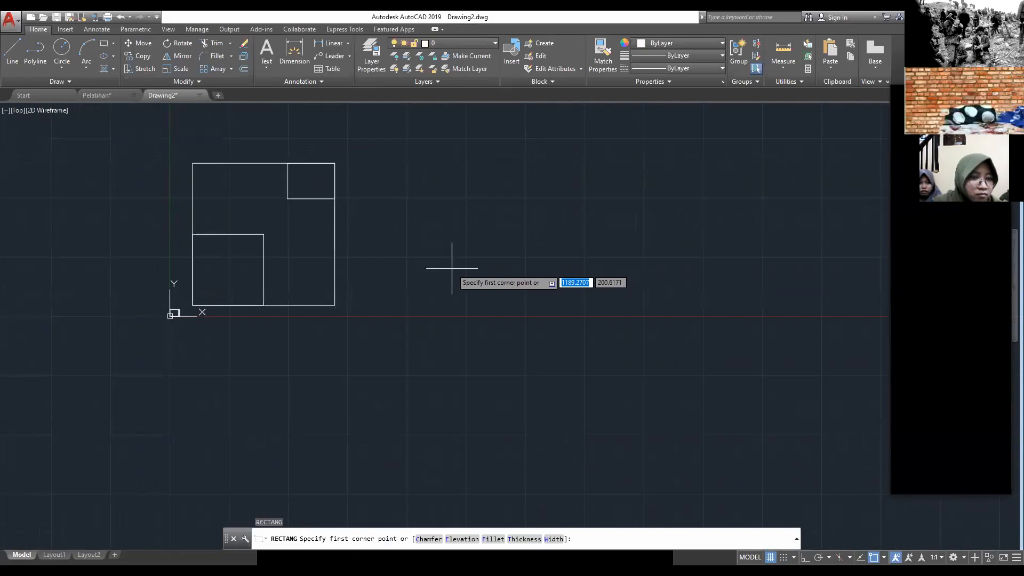
pyautogui.moveTo(431, 282); pyautogui.dragTo(400, 324, button='middle')
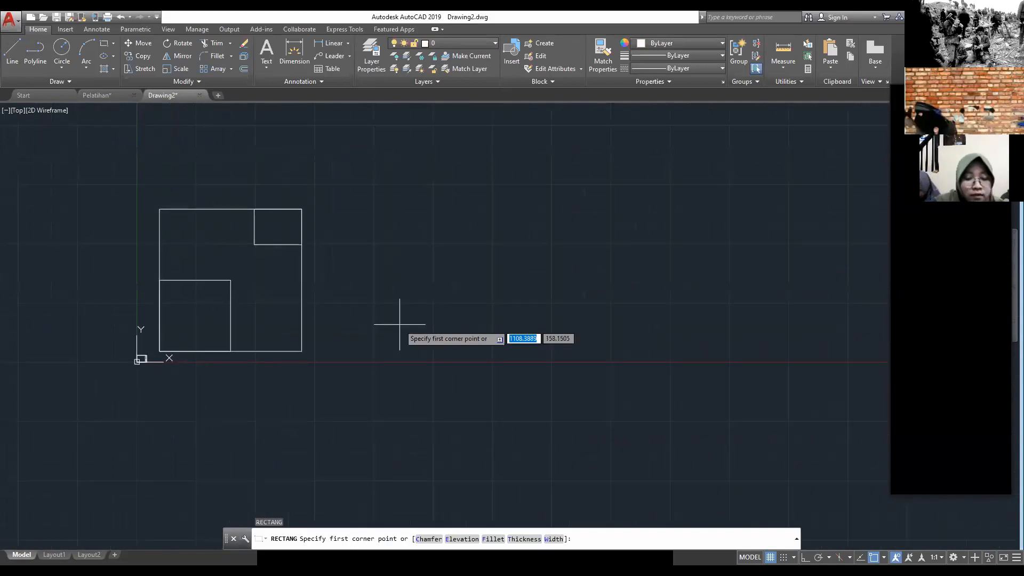
pyautogui.scroll(4, 369, 292)
pyautogui.moveTo(370, 291)
pyautogui.mouseDown(button='middle')
pyautogui.moveTo(368, 300)
pyautogui.moveTo(519, 302)
pyautogui.moveTo(501, 334)
pyautogui.moveTo(455, 330)
pyautogui.mouseUp(button='middle')
pyautogui.scroll(-4, 518, 302)
pyautogui.scroll(2, 501, 334)
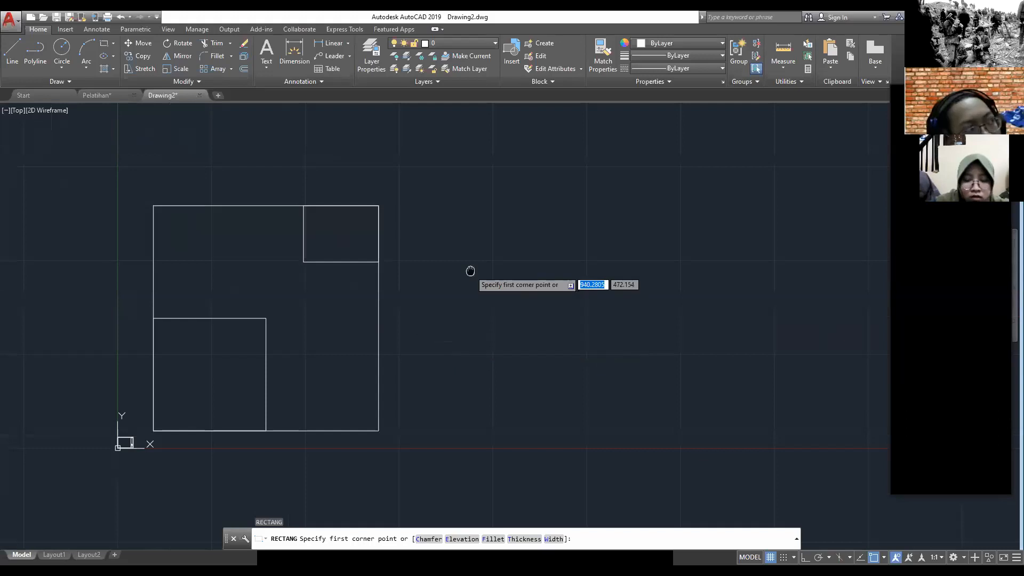
pyautogui.moveTo(469, 272); pyautogui.dragTo(461, 273, button='middle')
pyautogui.click(448, 292)
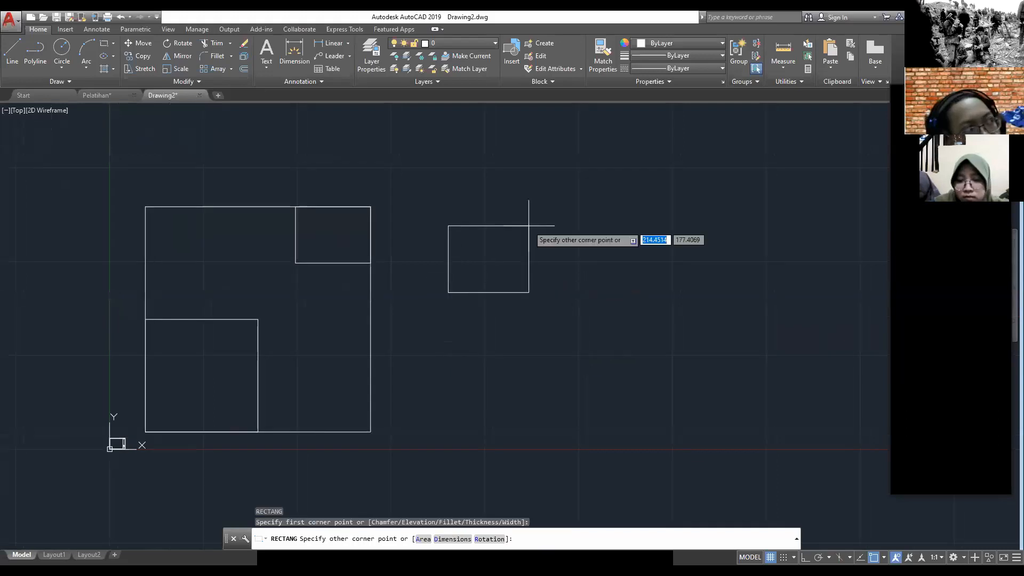
pyautogui.write('15')
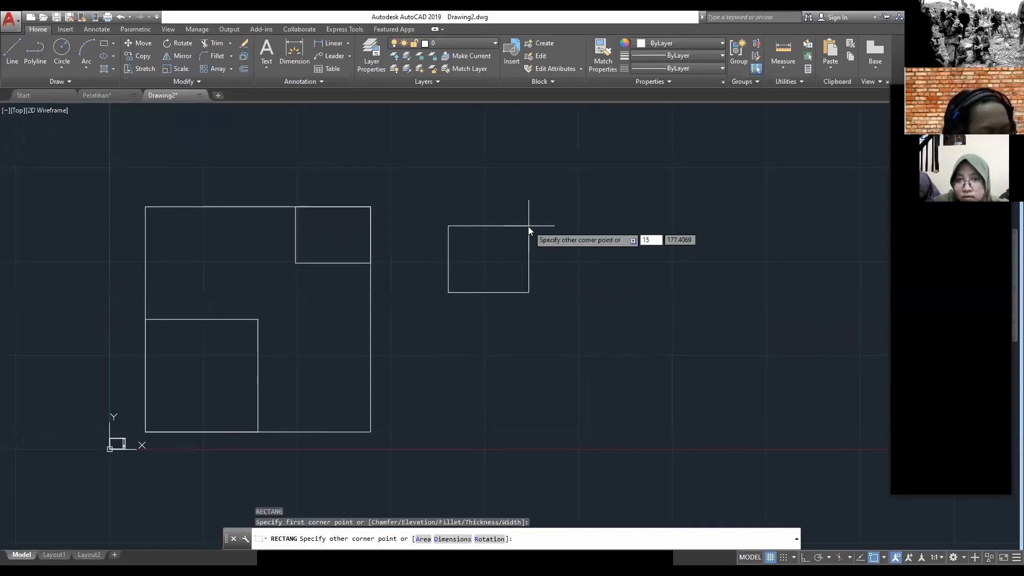
pyautogui.press('Tab')
pyautogui.write('15')
pyautogui.press('Return')
# Step: Compare the new square with the filled column at the wall junction in the Pelatihan plan, and return to Drawing2
pyautogui.scroll(3, 454, 250)
pyautogui.moveTo(470, 361); pyautogui.dragTo(521, 229, button='middle')
pyautogui.scroll(4, 522, 229)
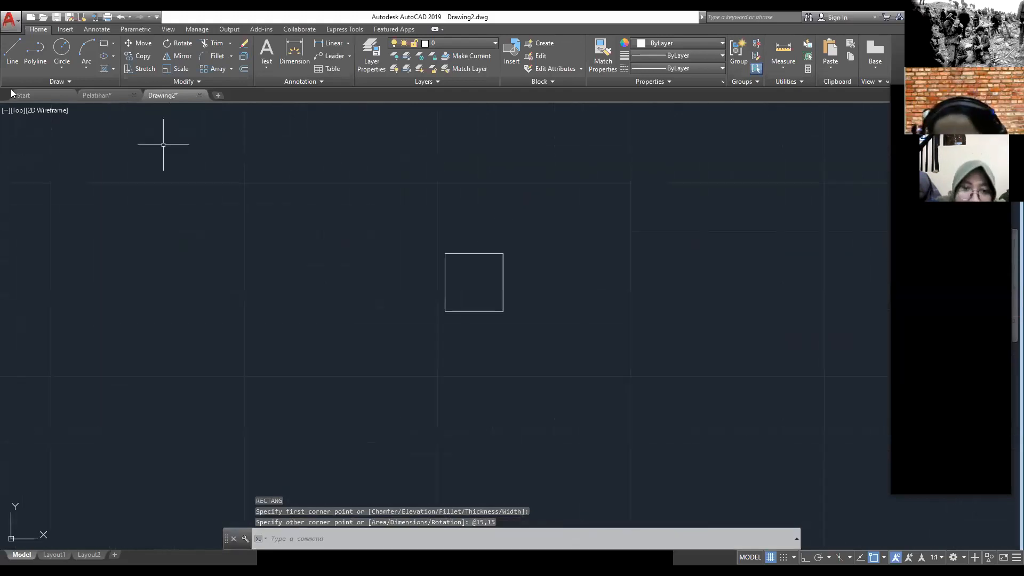
pyautogui.click(100, 93)
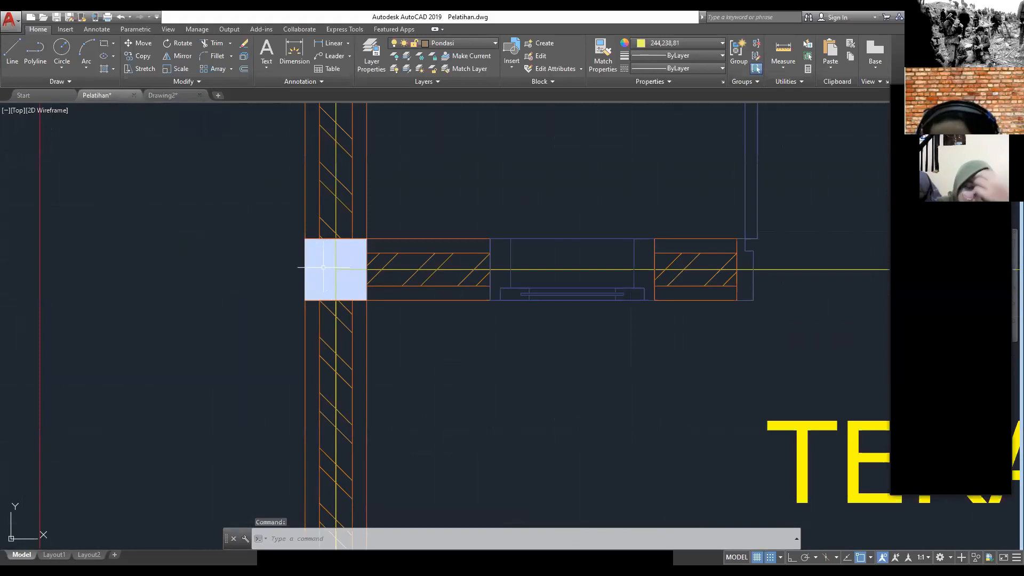
pyautogui.click(164, 95)
pyautogui.scroll(-6, 550, 335)
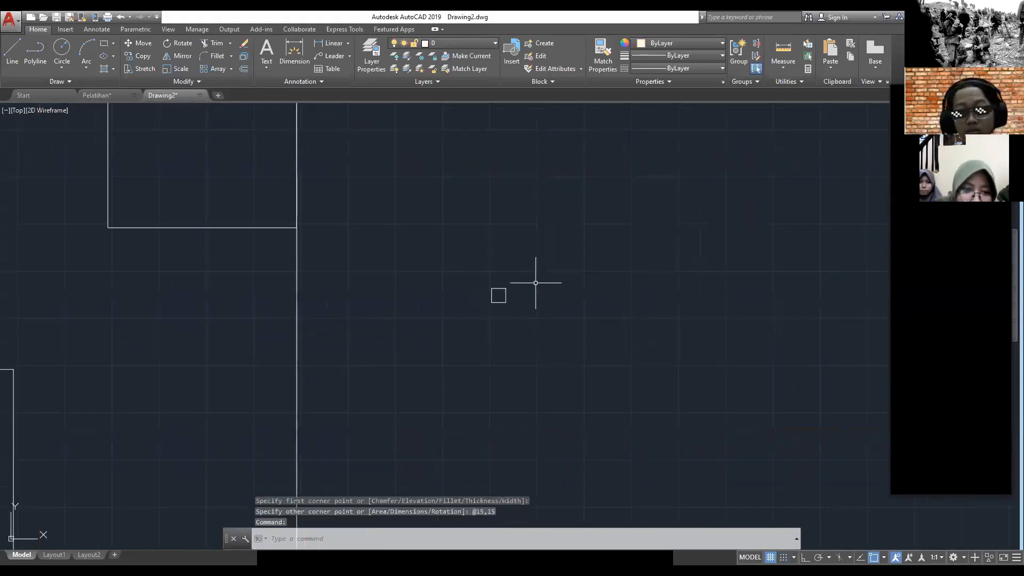
# Step: Fill the 15 by 15 square with a SOLID hatch and end the Hatch command
pyautogui.write('HA')
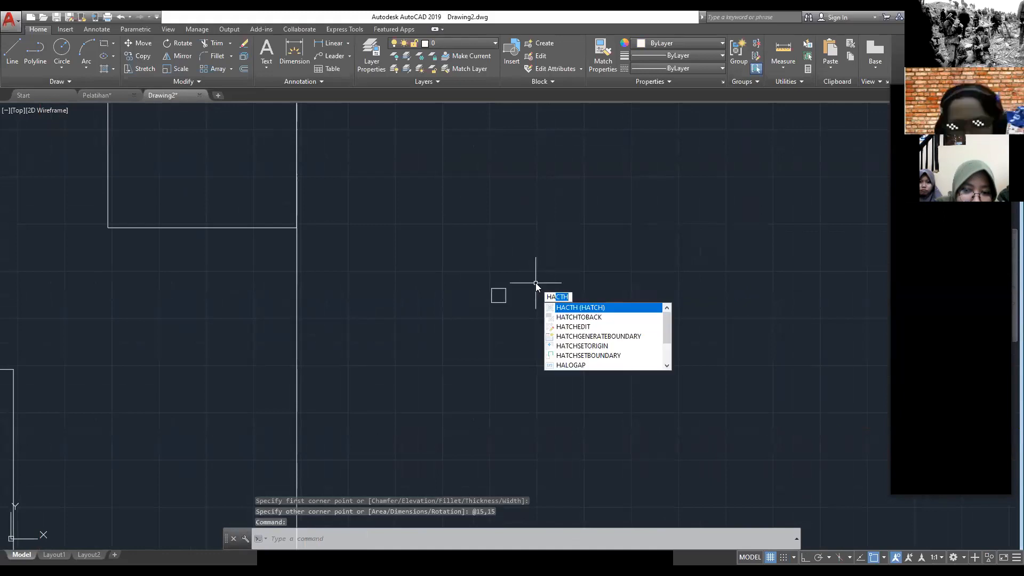
pyautogui.write('CTH')
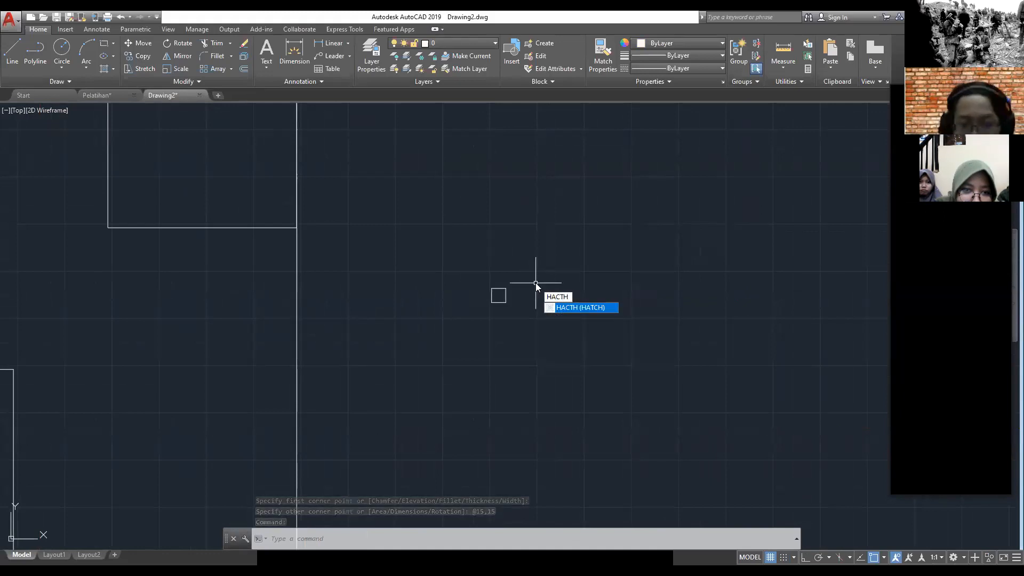
pyautogui.press('Return')
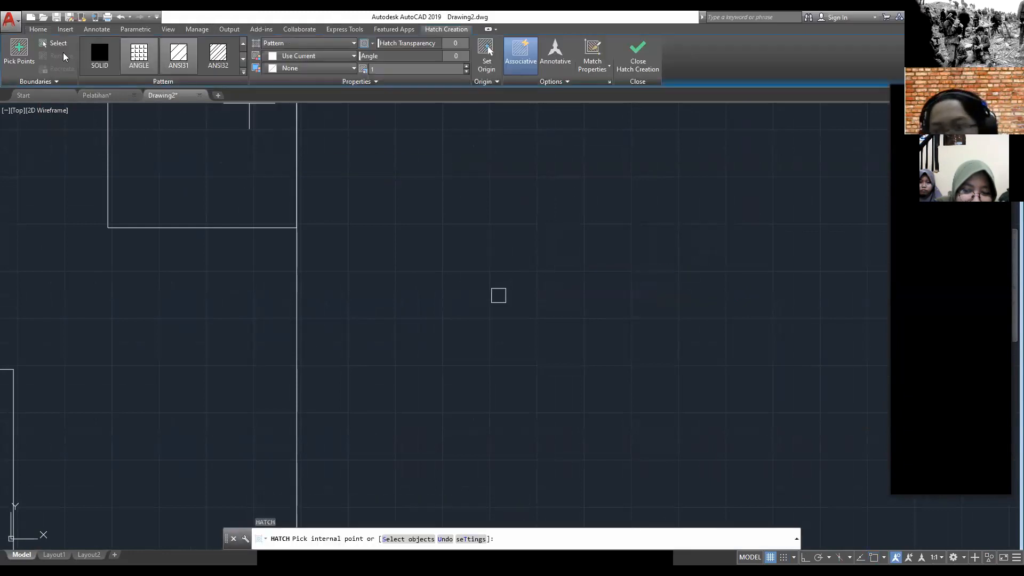
pyautogui.click(242, 74)
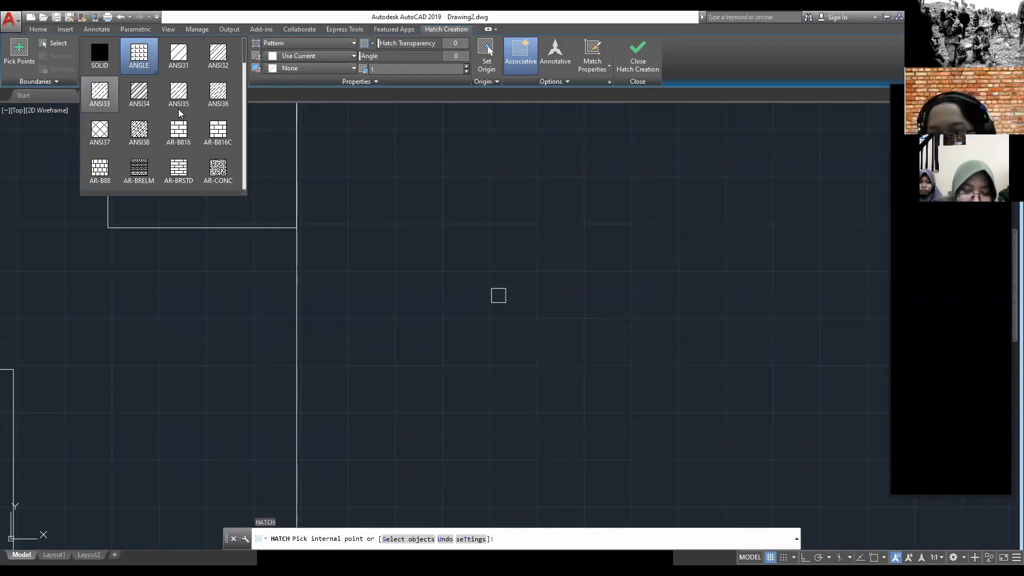
pyautogui.scroll(-2, 179, 113)
pyautogui.scroll(-7, 179, 111)
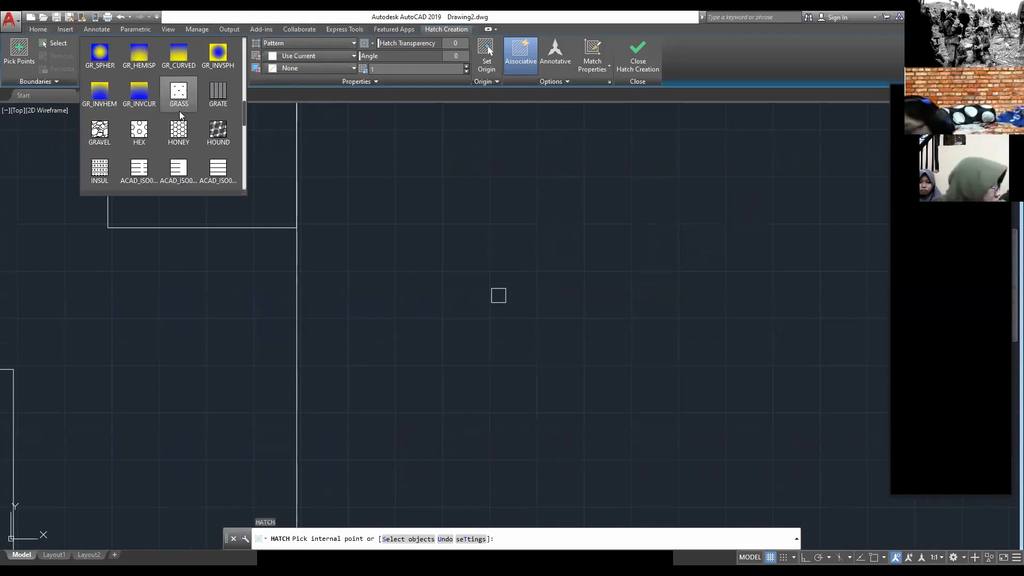
pyautogui.scroll(3, 180, 111)
pyautogui.scroll(6, 179, 112)
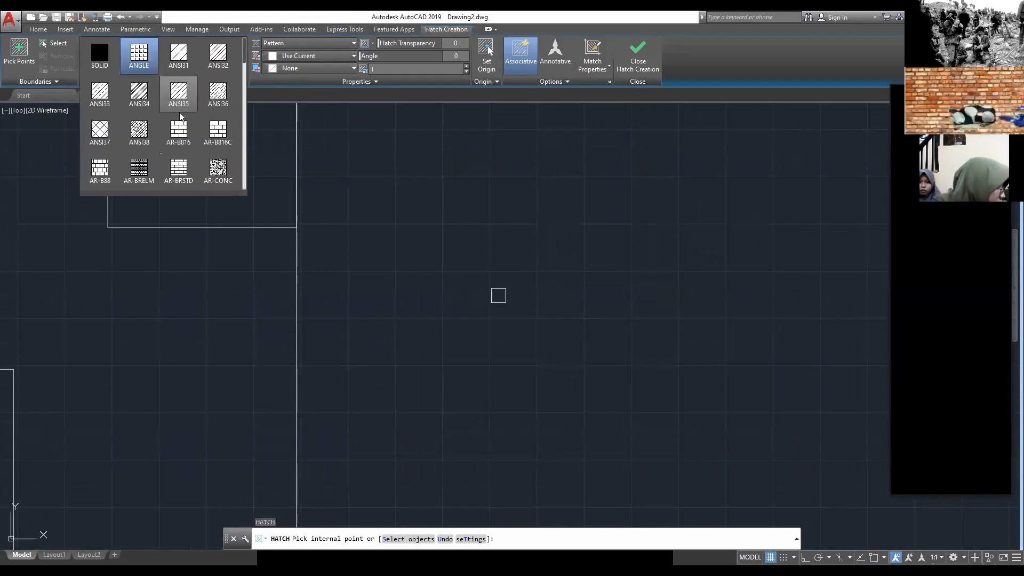
pyautogui.click(105, 61)
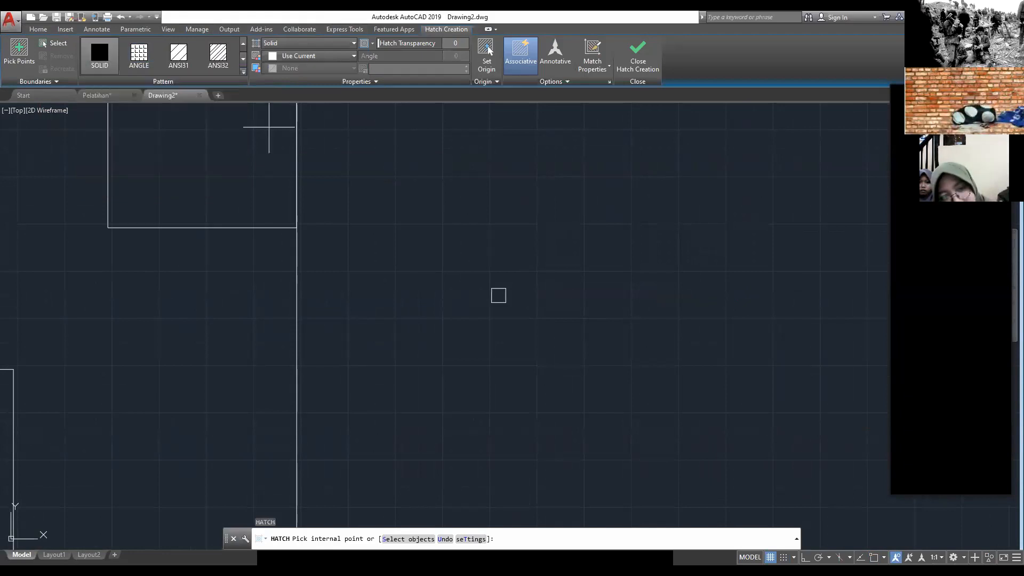
pyautogui.scroll(4, 481, 271)
pyautogui.moveTo(460, 265); pyautogui.dragTo(347, 187, button='middle')
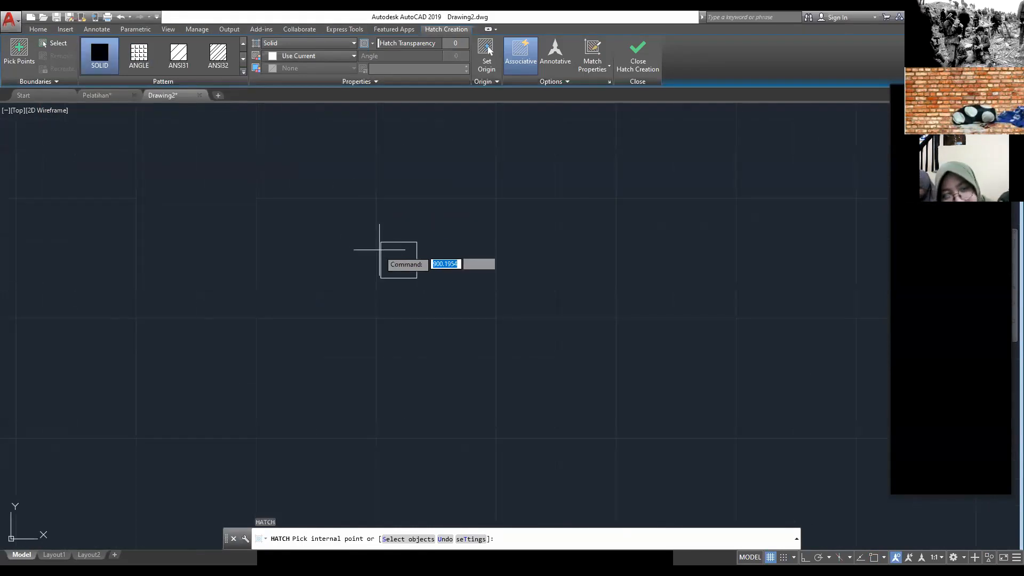
pyautogui.scroll(-2, 405, 260)
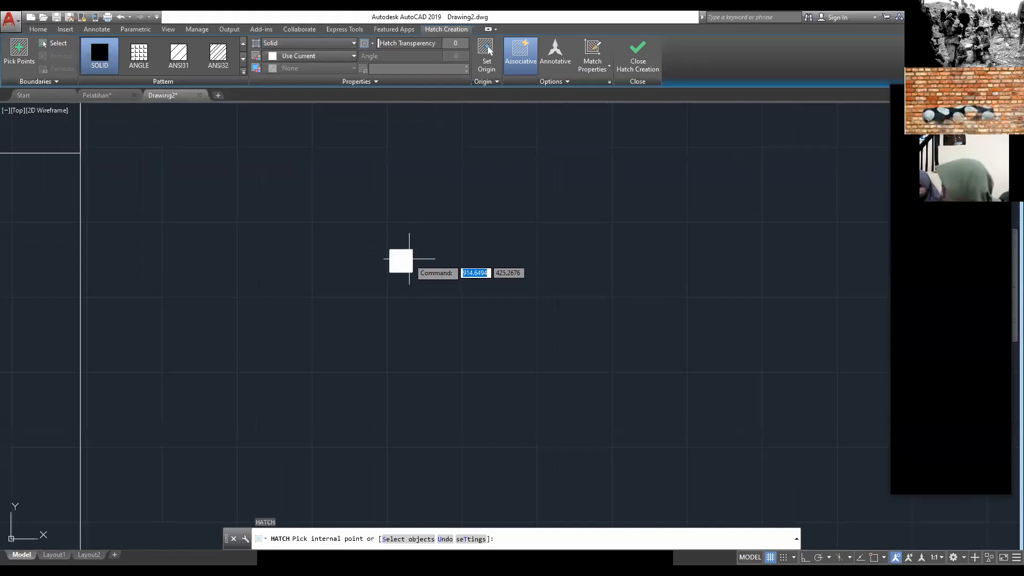
pyautogui.click(409, 259)
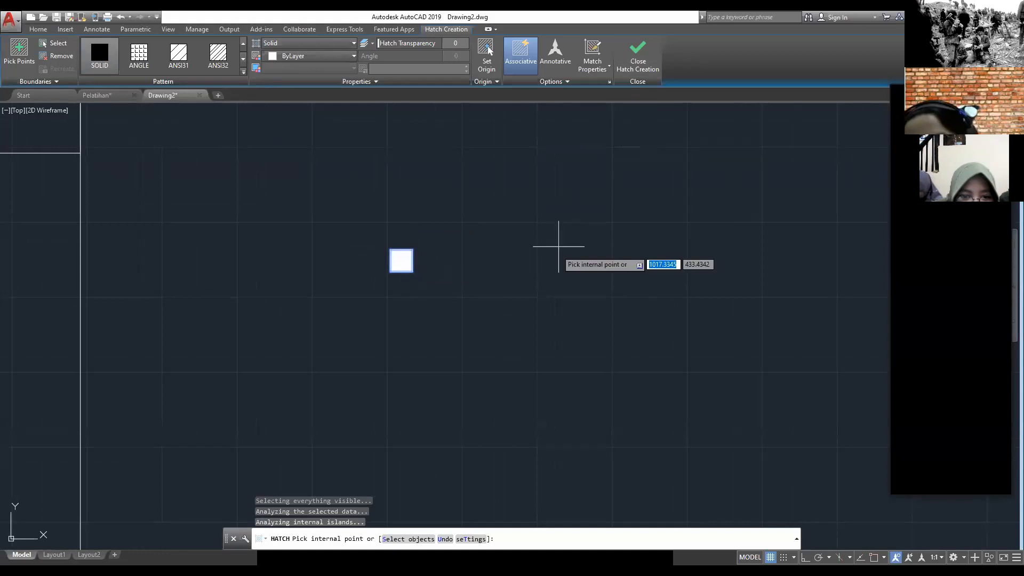
pyautogui.press('Escape')
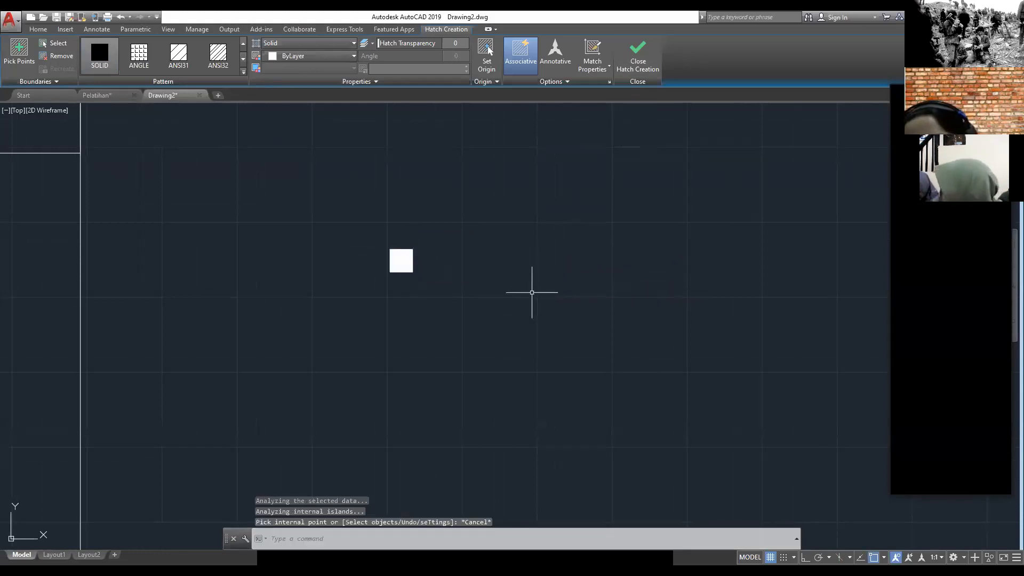
pyautogui.scroll(-2, 486, 295)
pyautogui.click(491, 295)
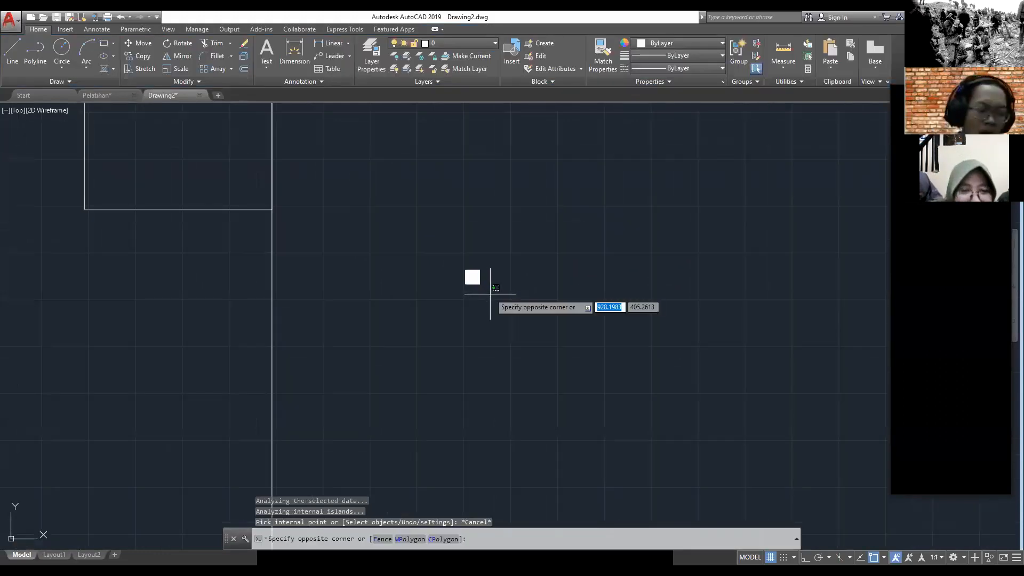
pyautogui.click(441, 247)
pyautogui.scroll(-2, 466, 247)
pyautogui.moveTo(327, 222); pyautogui.dragTo(444, 206, button='middle')
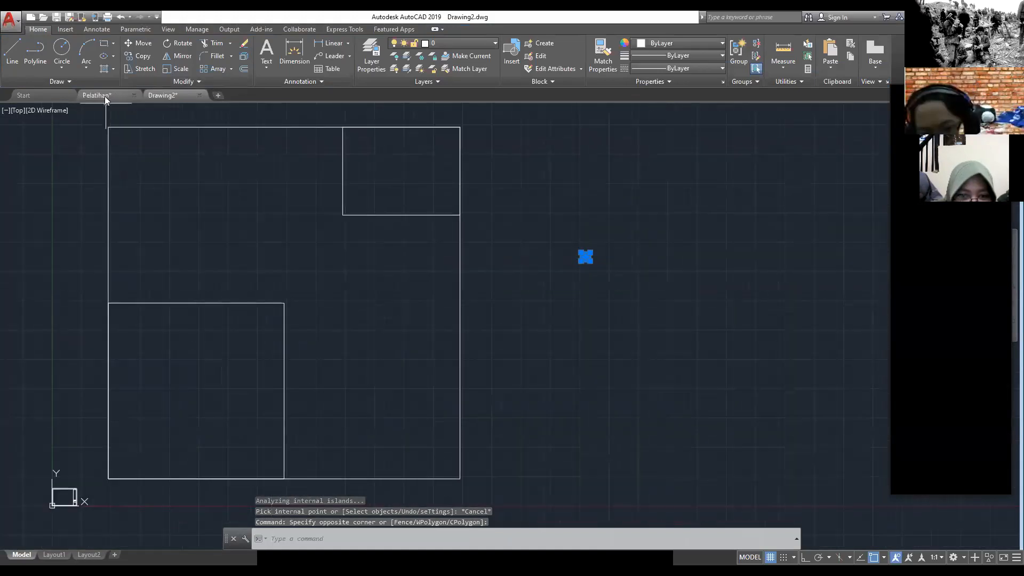
# Step: Examine the column positions at the wall corners and junctions in the Pelatihan floor plan, and return to Drawing2 with nothing selected
pyautogui.click(105, 97)
pyautogui.scroll(-3, 374, 245)
pyautogui.scroll(-1, 413, 267)
pyautogui.moveTo(410, 269); pyautogui.dragTo(390, 318, button='middle')
pyautogui.moveTo(387, 189); pyautogui.dragTo(380, 280, button='middle')
pyautogui.scroll(-2, 381, 275)
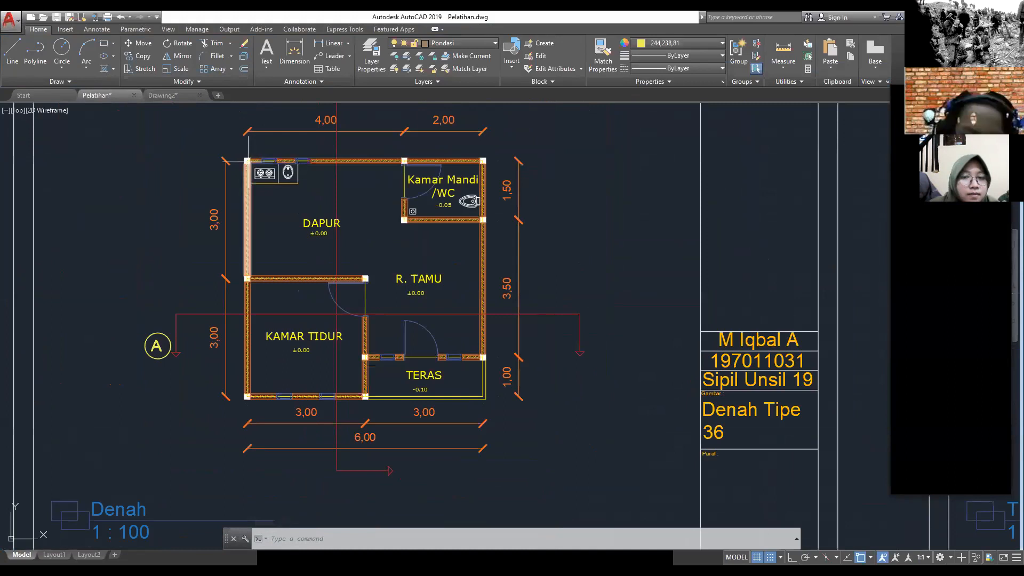
pyautogui.scroll(5, 247, 161)
pyautogui.scroll(2, 246, 166)
pyautogui.scroll(-5, 246, 166)
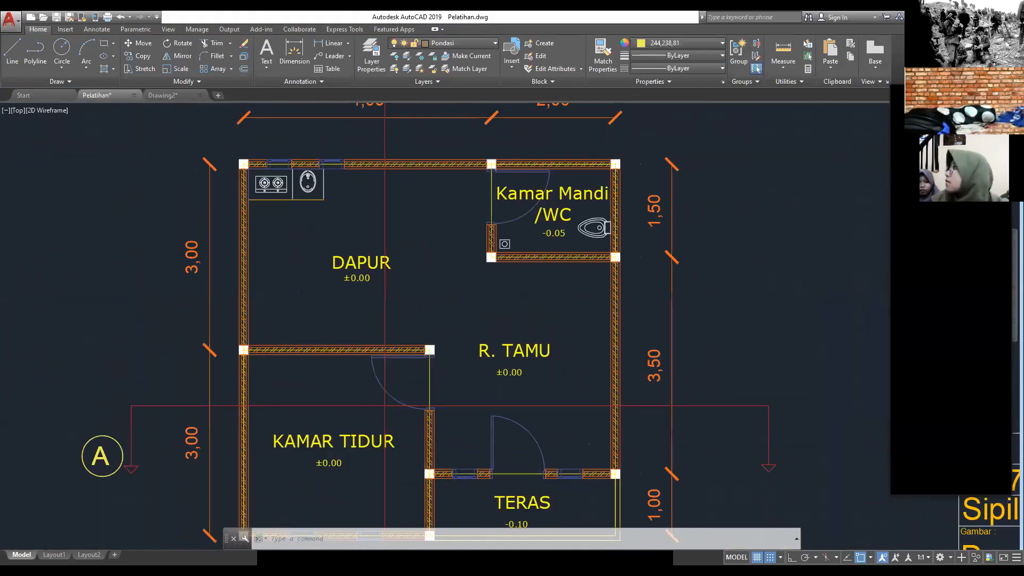
pyautogui.scroll(8, 496, 170)
pyautogui.scroll(-6, 488, 240)
pyautogui.moveTo(515, 257); pyautogui.dragTo(465, 252, button='middle')
pyautogui.scroll(4, 609, 351)
pyautogui.moveTo(608, 351); pyautogui.dragTo(426, 206, button='middle')
pyautogui.scroll(2, 436, 250)
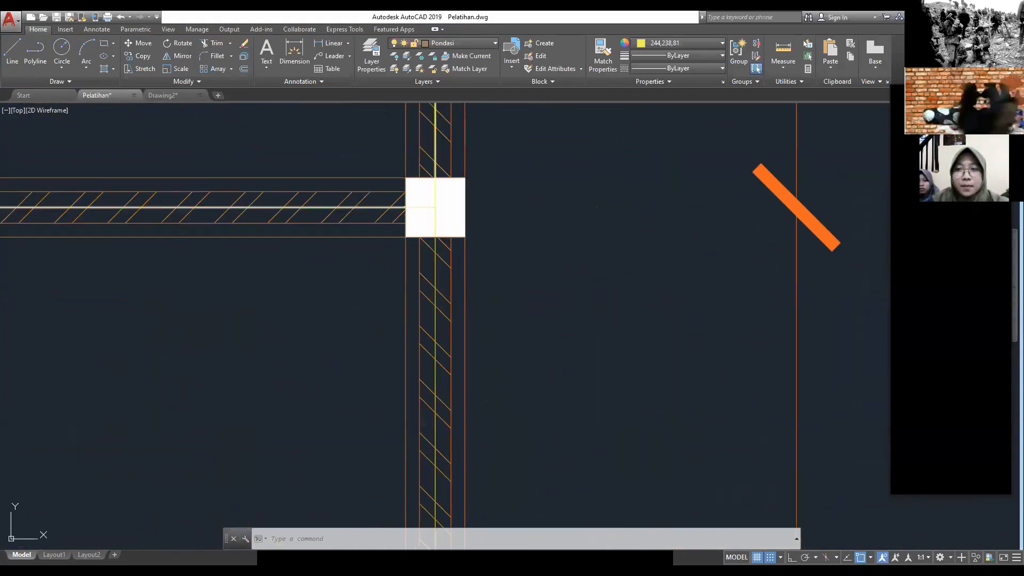
pyautogui.scroll(-10, 355, 215)
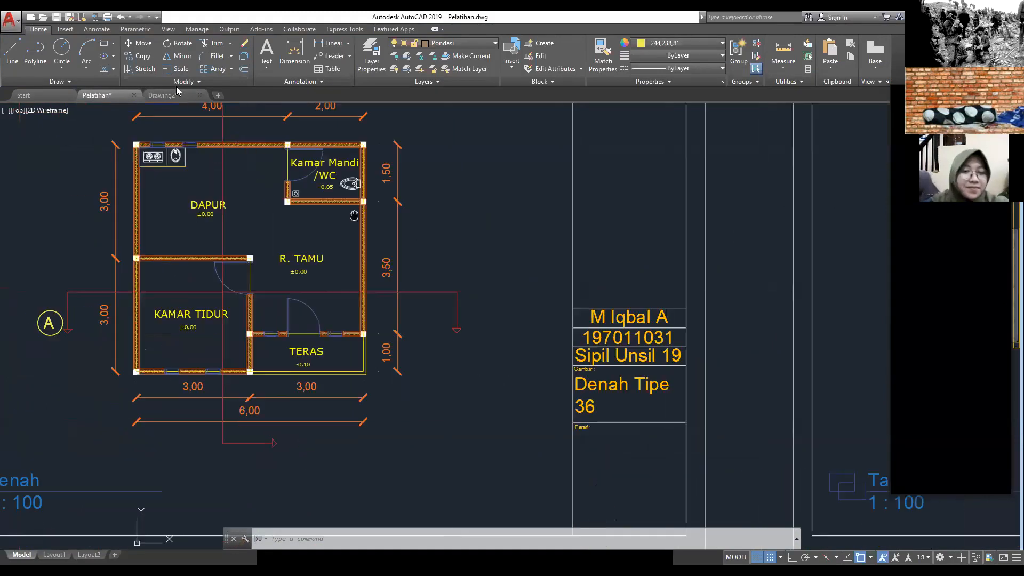
pyautogui.click(177, 92)
pyautogui.click(585, 257)
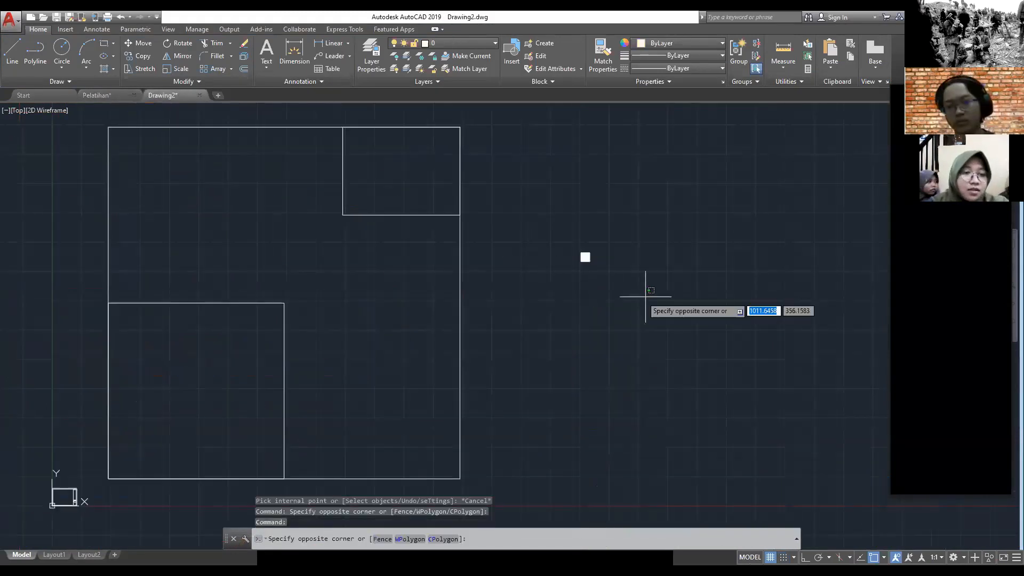
pyautogui.press('Escape')
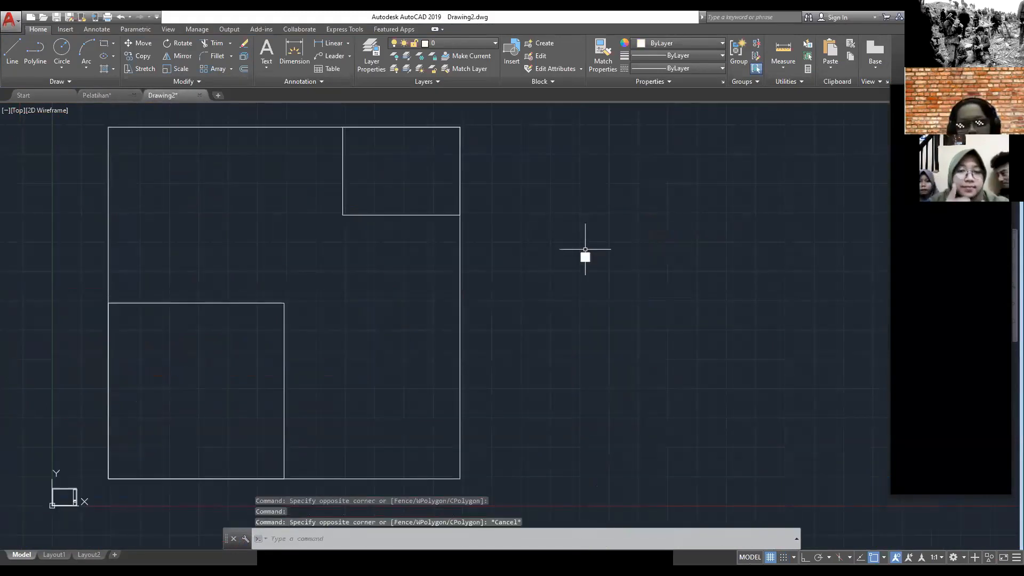
# Step: Copy the filled 15 by 15 column from its geometric center to the outline's upper corners and every corner of the small upper-right room
pyautogui.scroll(4, 571, 263)
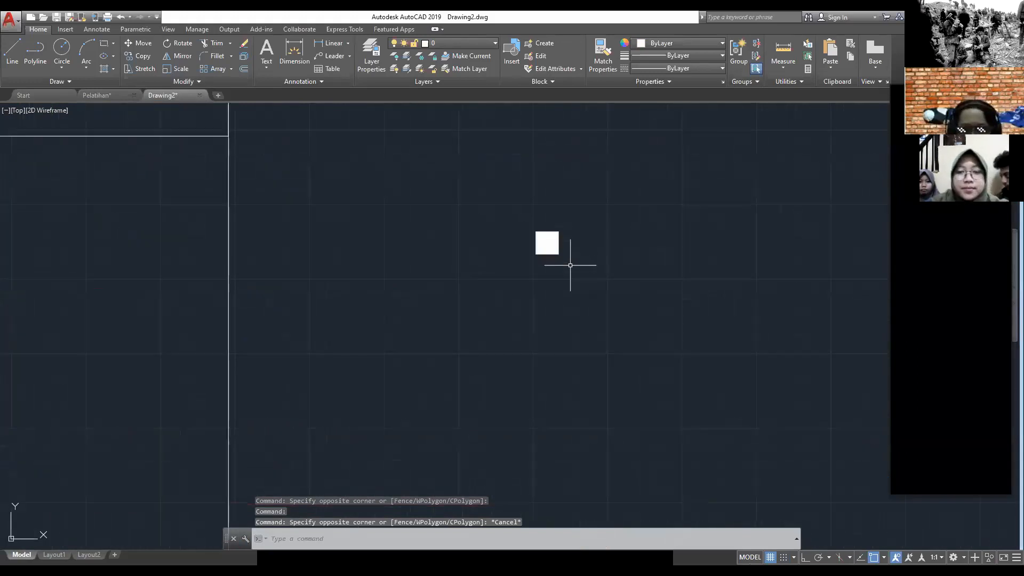
pyautogui.click(605, 312)
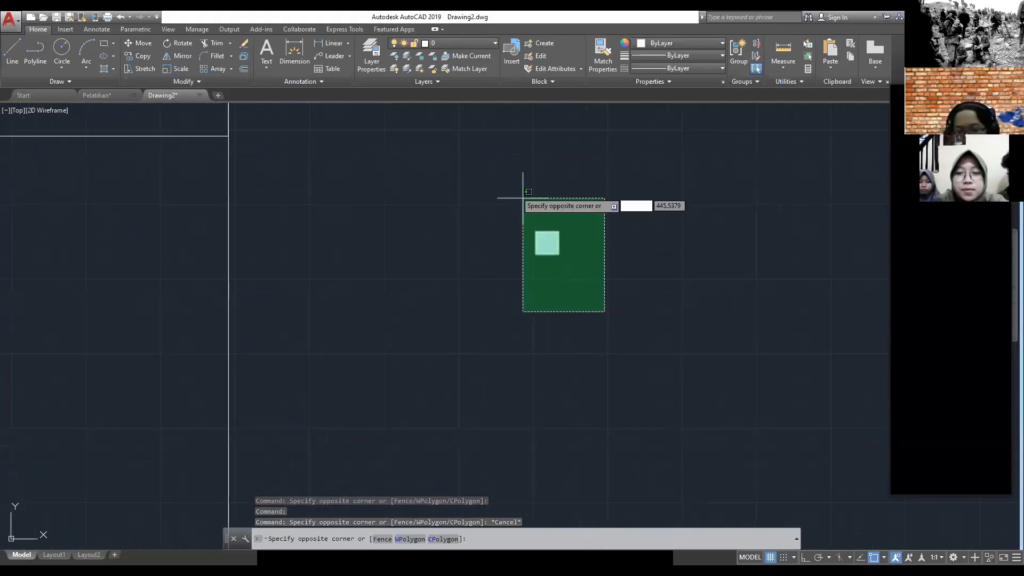
pyautogui.click(474, 155)
pyautogui.scroll(5, 575, 247)
pyautogui.scroll(-4, 592, 246)
pyautogui.moveTo(601, 245); pyautogui.dragTo(574, 251, button='middle')
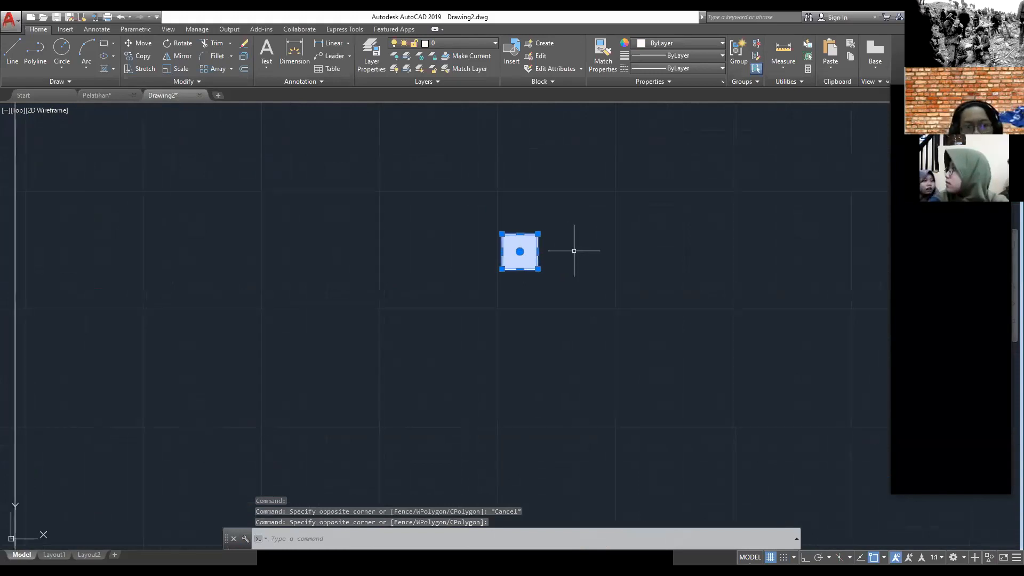
pyautogui.write('CO')
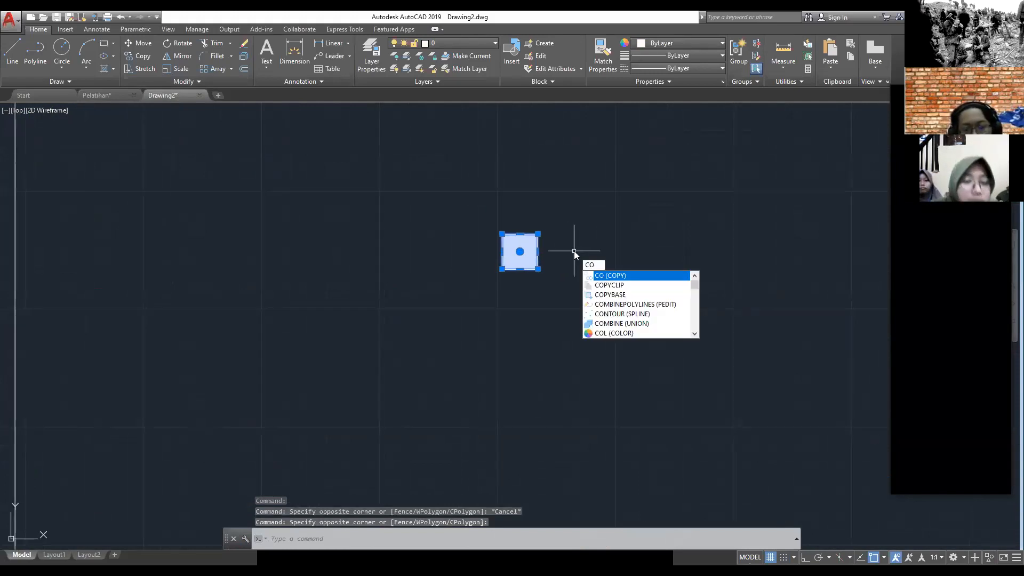
pyautogui.press('Return')
pyautogui.scroll(-4, 587, 224)
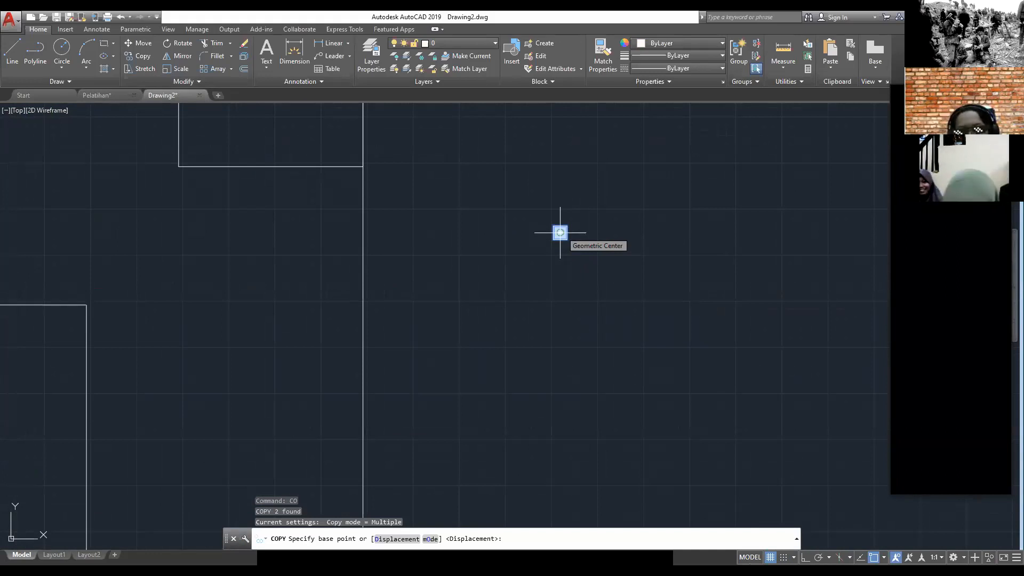
pyautogui.click(560, 232)
pyautogui.moveTo(393, 183)
pyautogui.mouseDown(button='middle')
pyautogui.moveTo(411, 261)
pyautogui.moveTo(489, 305)
pyautogui.mouseUp(button='middle')
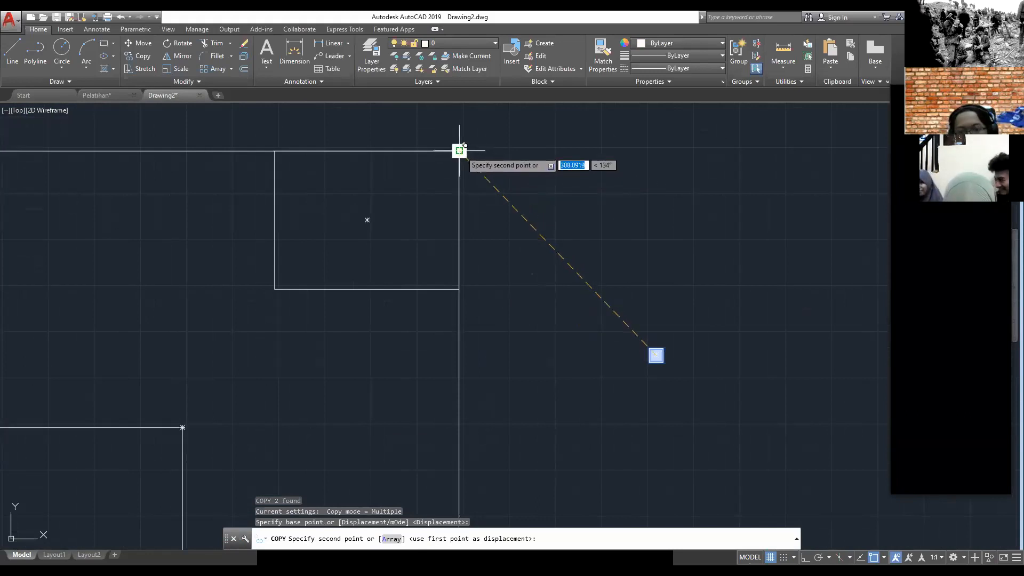
pyautogui.moveTo(461, 151); pyautogui.dragTo(580, 148, button='middle')
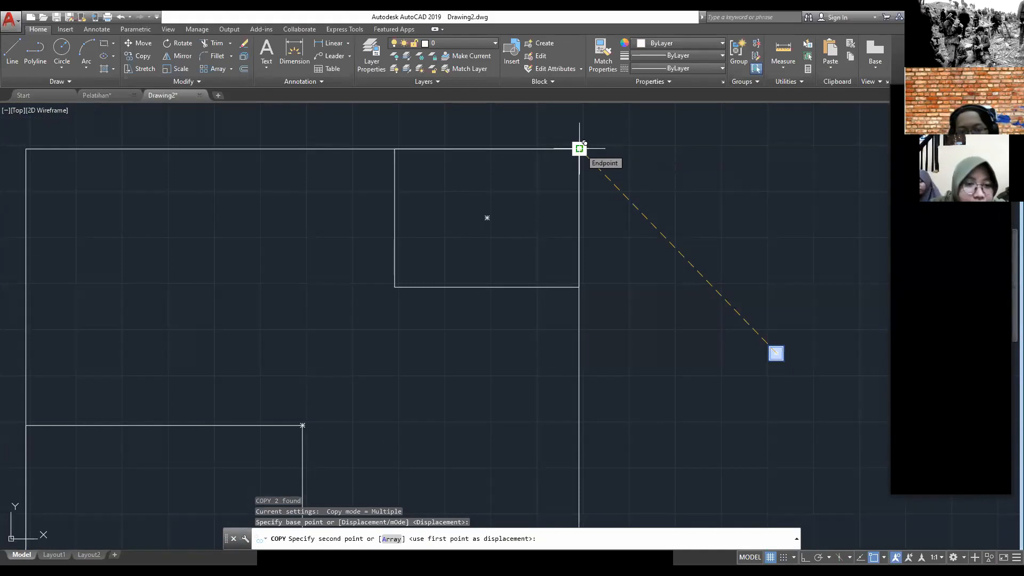
pyautogui.click(579, 149)
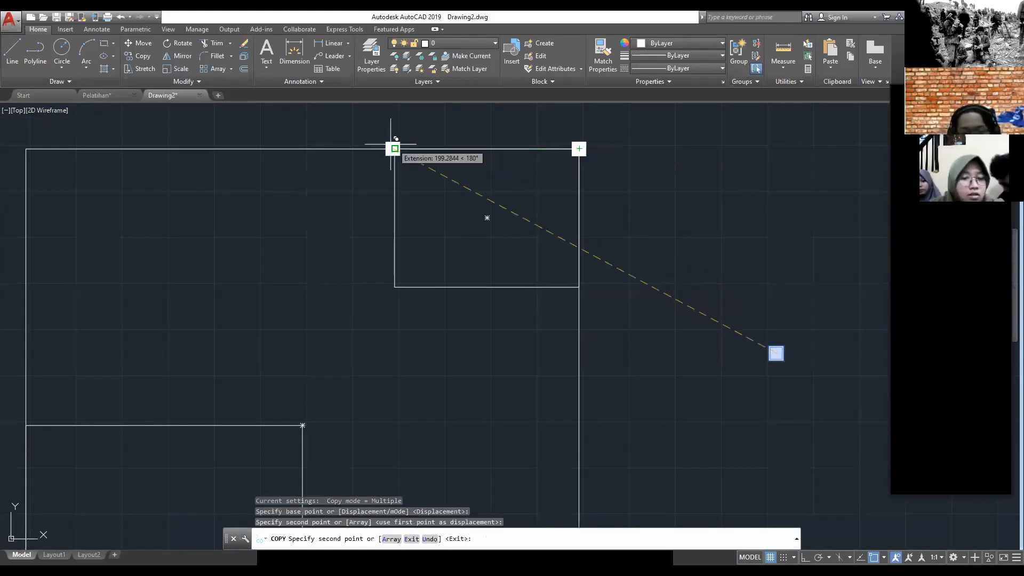
pyautogui.moveTo(80, 121)
pyautogui.mouseDown(button='middle')
pyautogui.moveTo(149, 153)
pyautogui.moveTo(162, 179)
pyautogui.mouseUp(button='middle')
pyautogui.click(158, 187)
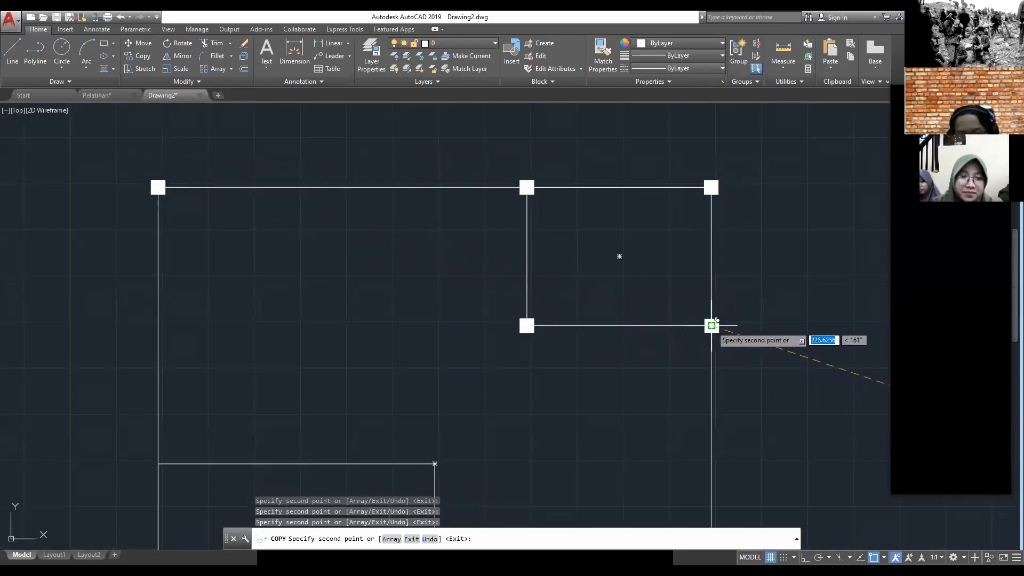
# Step: Place column copies at the outline's two lower corners and at the lower-left room's bottom-right corner
pyautogui.moveTo(514, 327)
pyautogui.mouseDown(button='middle')
pyautogui.moveTo(362, 141)
pyautogui.moveTo(370, 64)
pyautogui.mouseUp(button='middle')
pyautogui.scroll(-4, 394, 120)
pyautogui.scroll(4, 464, 287)
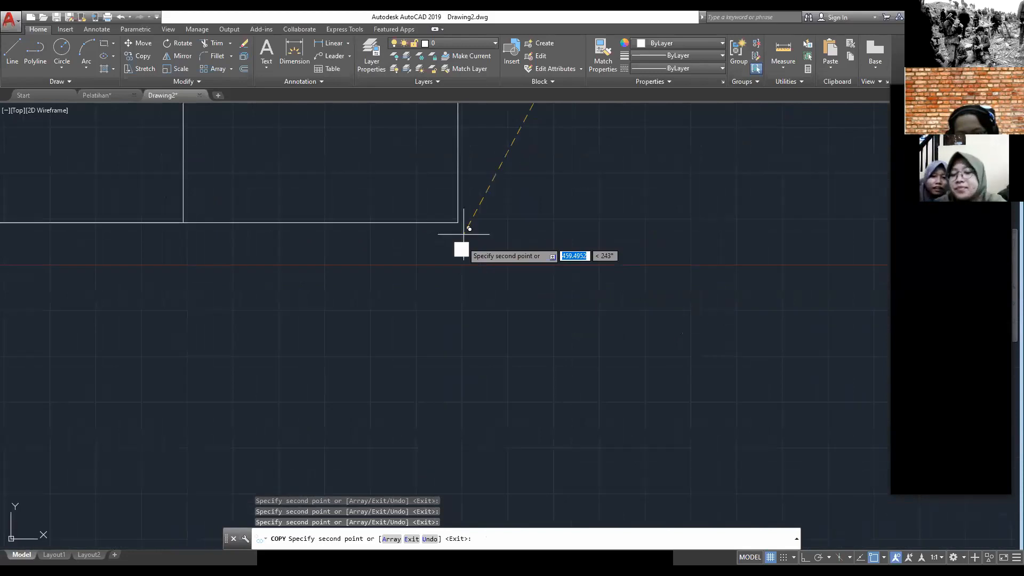
pyautogui.click(459, 222)
pyautogui.moveTo(243, 215); pyautogui.dragTo(477, 287, button='middle')
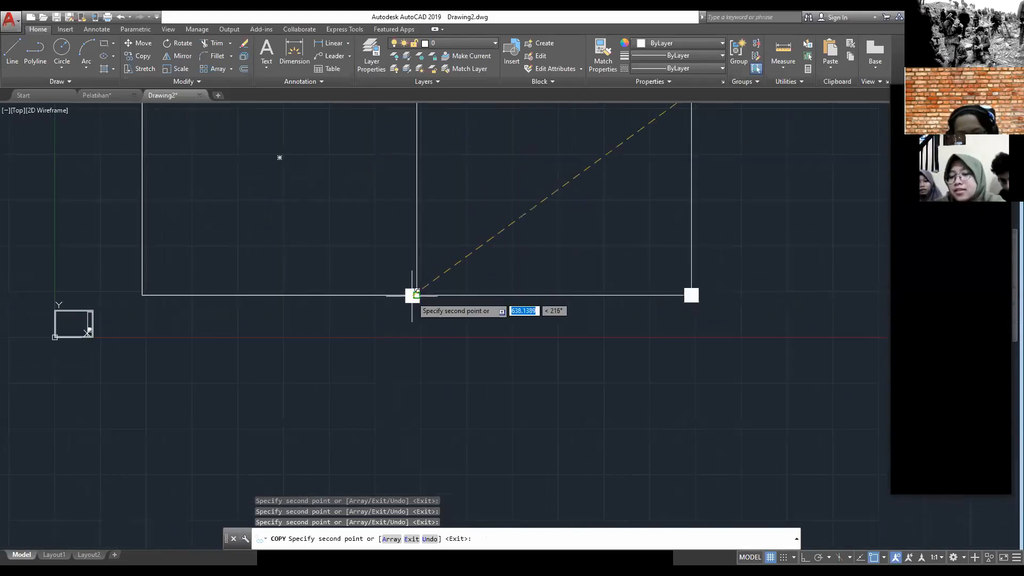
pyautogui.moveTo(362, 247); pyautogui.dragTo(460, 309, button='middle')
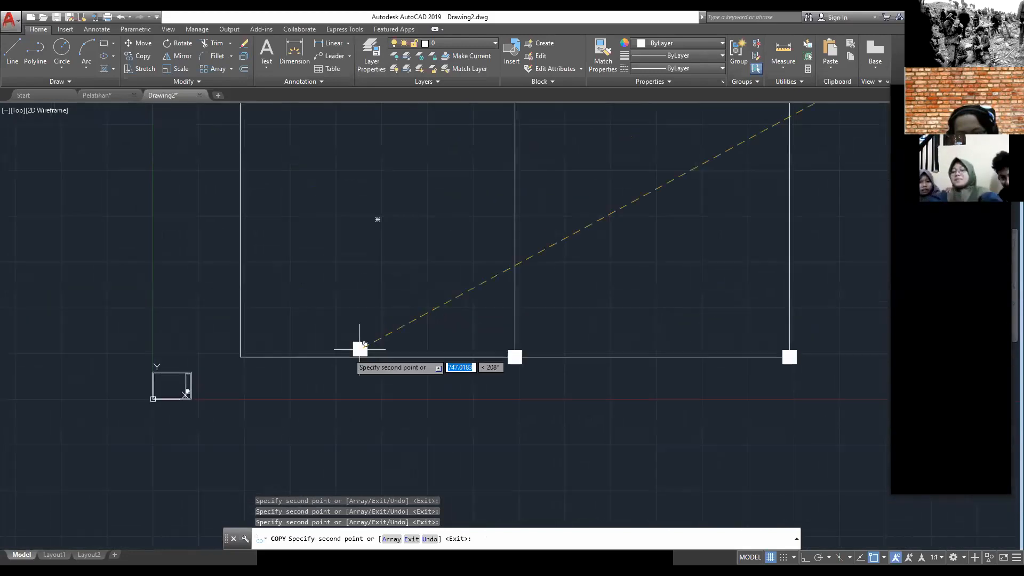
pyautogui.click(240, 357)
# Step: Place column copies at the lower-left room's two upper corners and end the Copy command
pyautogui.moveTo(323, 230); pyautogui.dragTo(301, 341, button='middle')
pyautogui.click(218, 193)
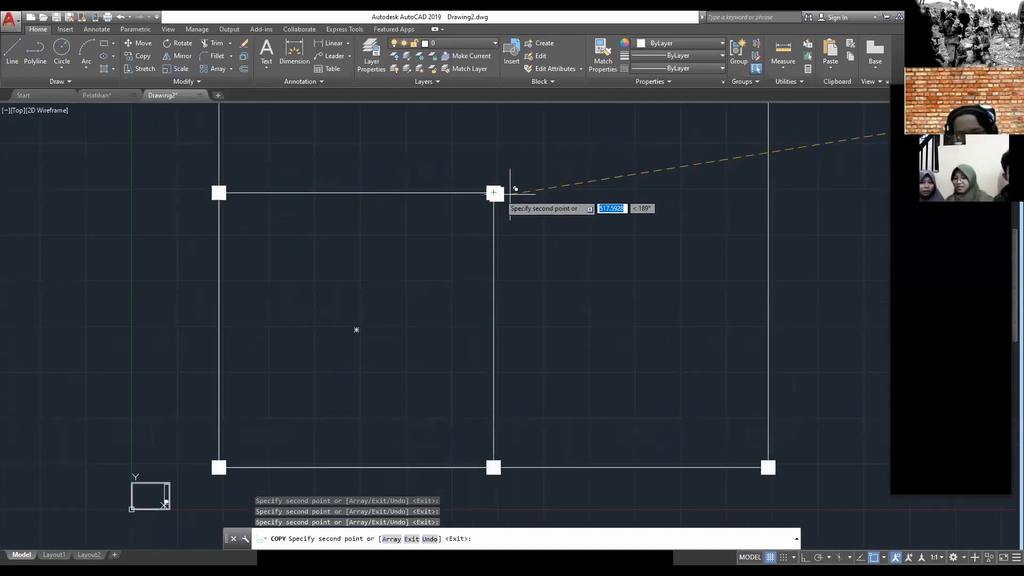
pyautogui.press('Escape')
pyautogui.scroll(-4, 540, 199)
pyautogui.moveTo(541, 199)
pyautogui.mouseDown(button='middle')
pyautogui.moveTo(507, 245)
pyautogui.moveTo(512, 233)
pyautogui.mouseUp(button='middle')
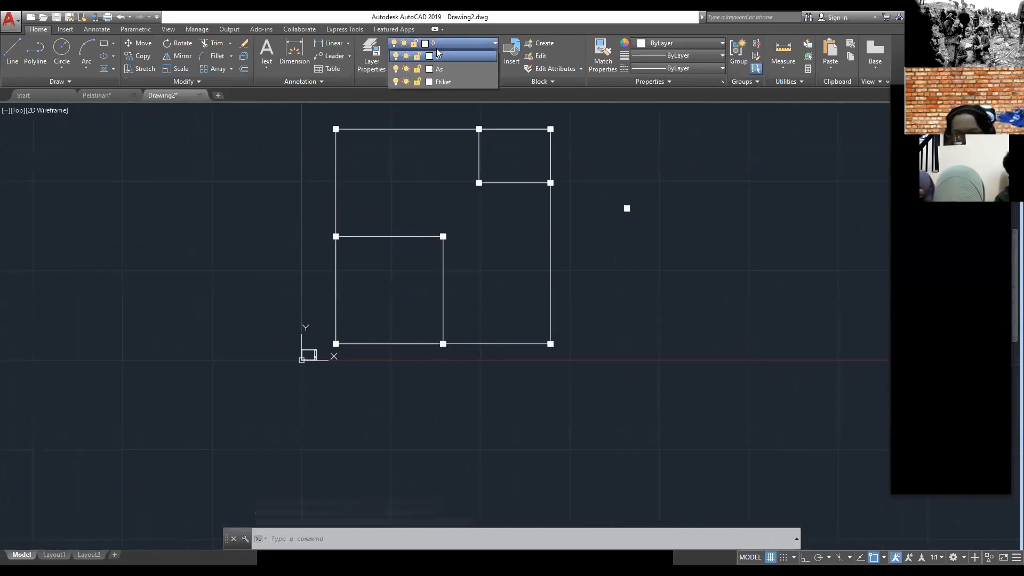
# Step: Check the terrace dimensions in the Pelatihan floor plan and return to Drawing2
pyautogui.scroll(2, 512, 248)
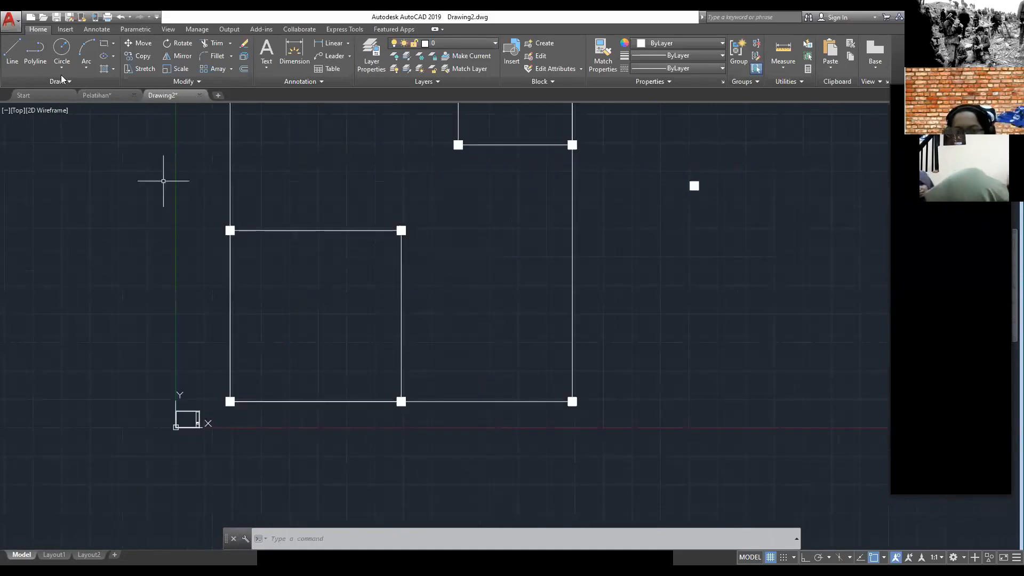
pyautogui.click(97, 95)
pyautogui.scroll(2, 334, 315)
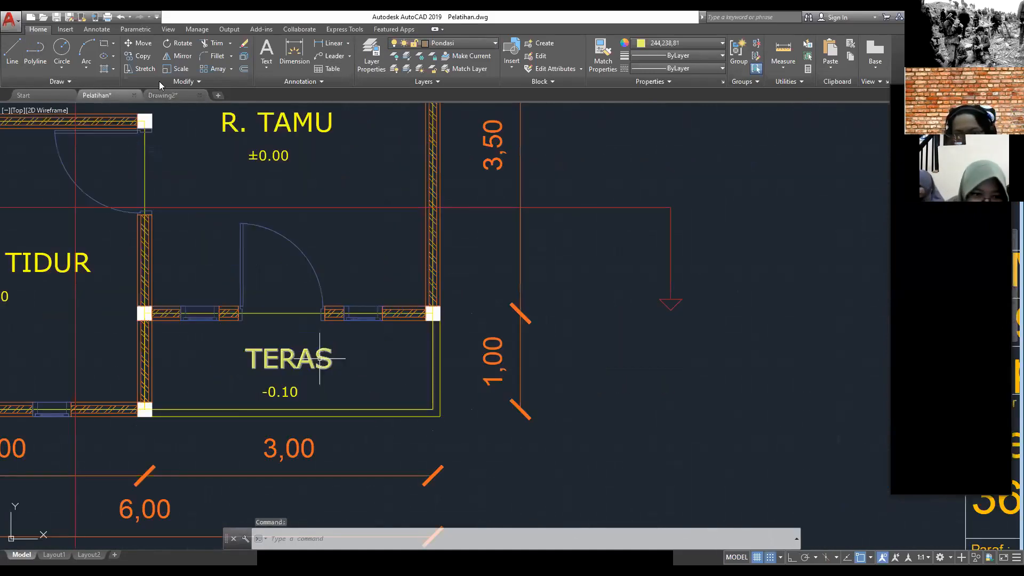
pyautogui.click(163, 95)
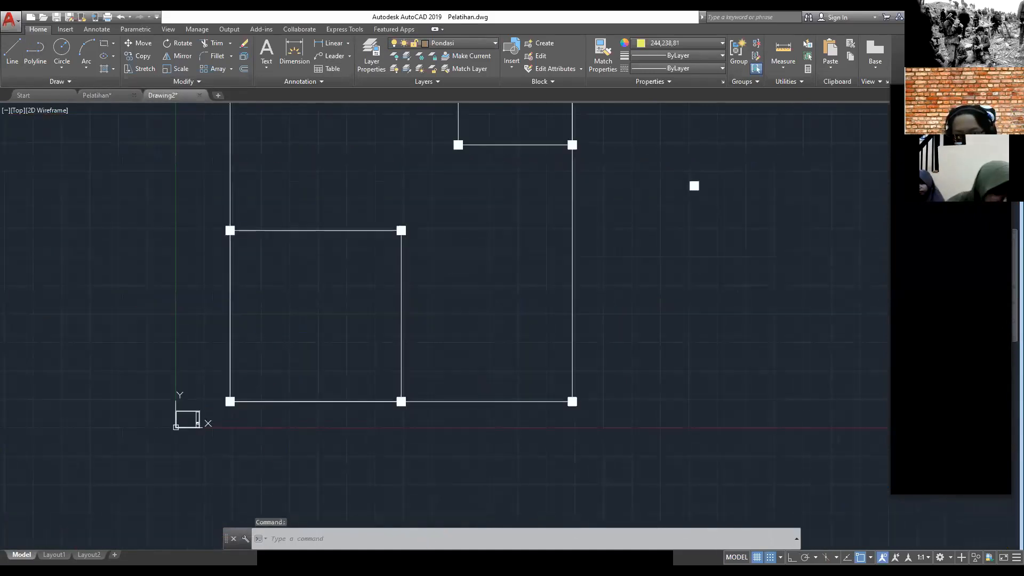
# Step: Make As the current layer and draw a 300 by 100 terrace rectangle up and right from the middle column on the lower wall line
pyautogui.click(449, 44)
pyautogui.click(454, 65)
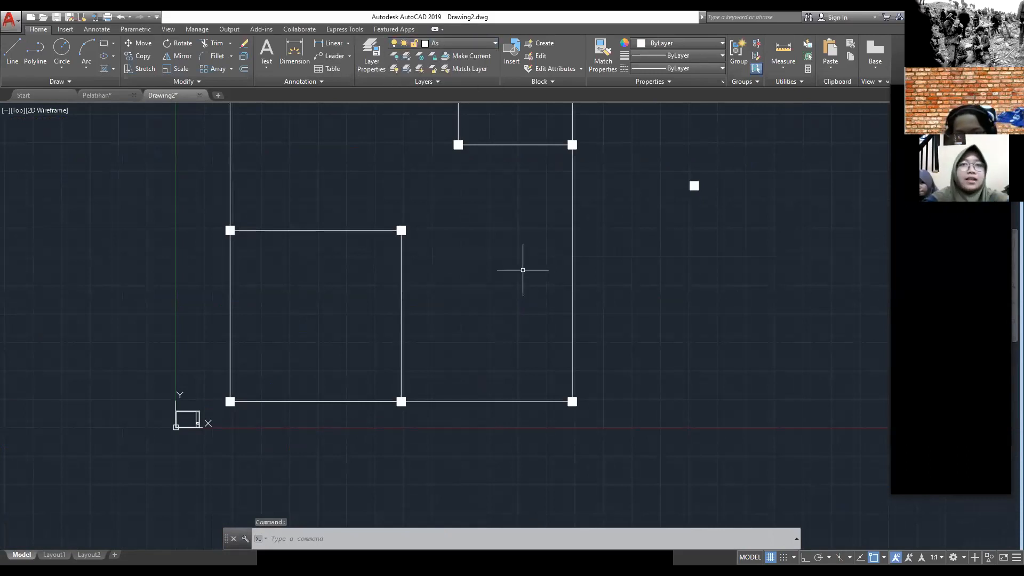
pyautogui.write('REC')
pyautogui.click(561, 299)
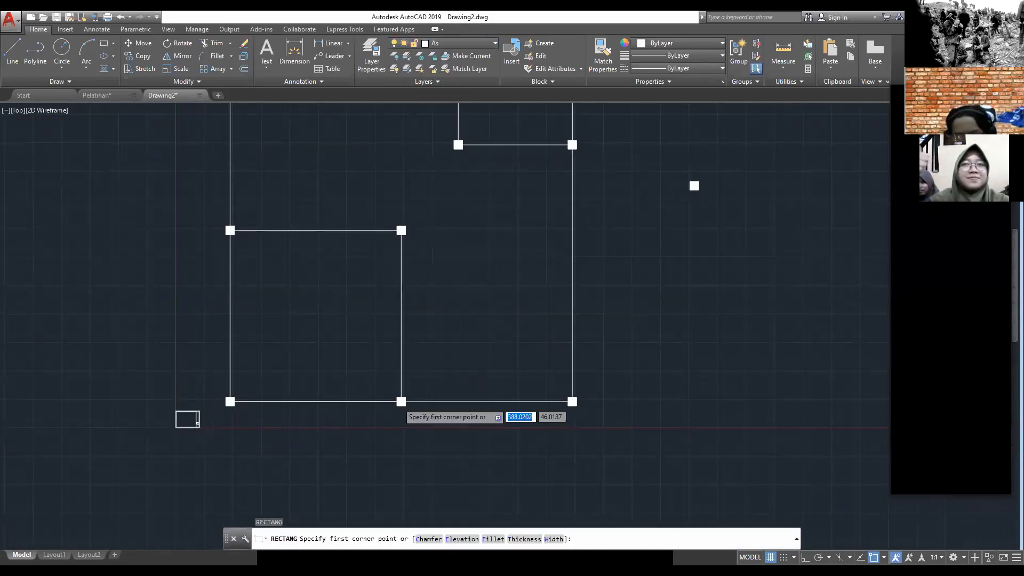
pyautogui.scroll(4, 401, 401)
pyautogui.click(402, 401)
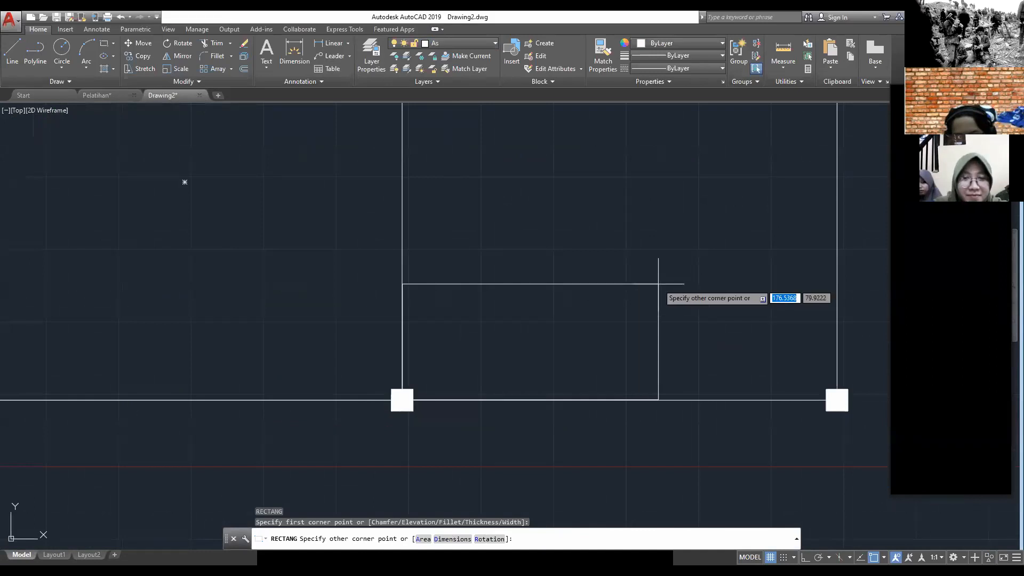
pyautogui.write('300')
pyautogui.press('Tab')
pyautogui.write('100')
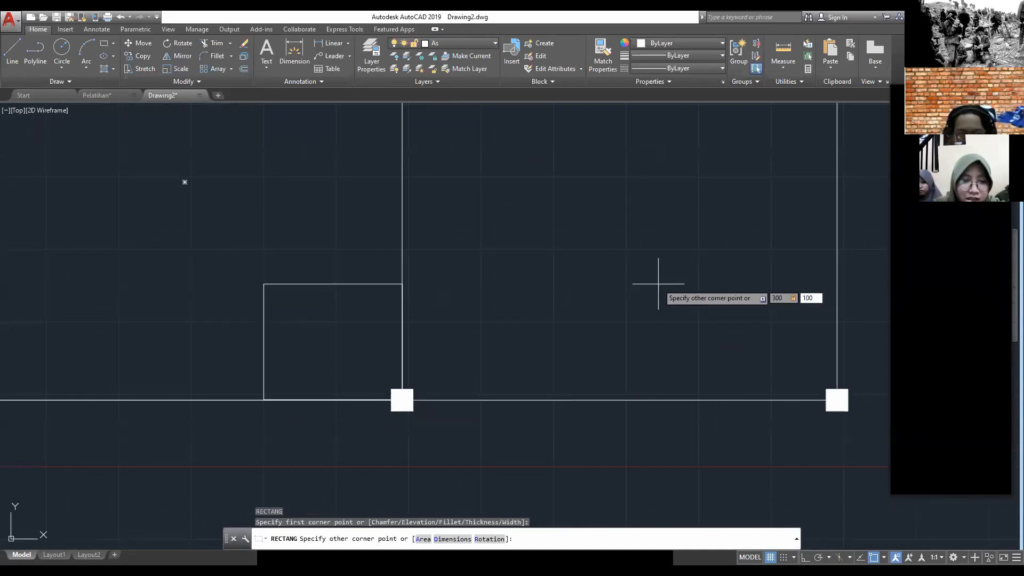
pyautogui.press('Return')
pyautogui.press('Escape')
# Step: Select the filled columns at the lower-left room's two upper corners
pyautogui.scroll(-3, 659, 284)
pyautogui.scroll(1, 677, 266)
pyautogui.moveTo(526, 188); pyautogui.dragTo(441, 266, button='middle')
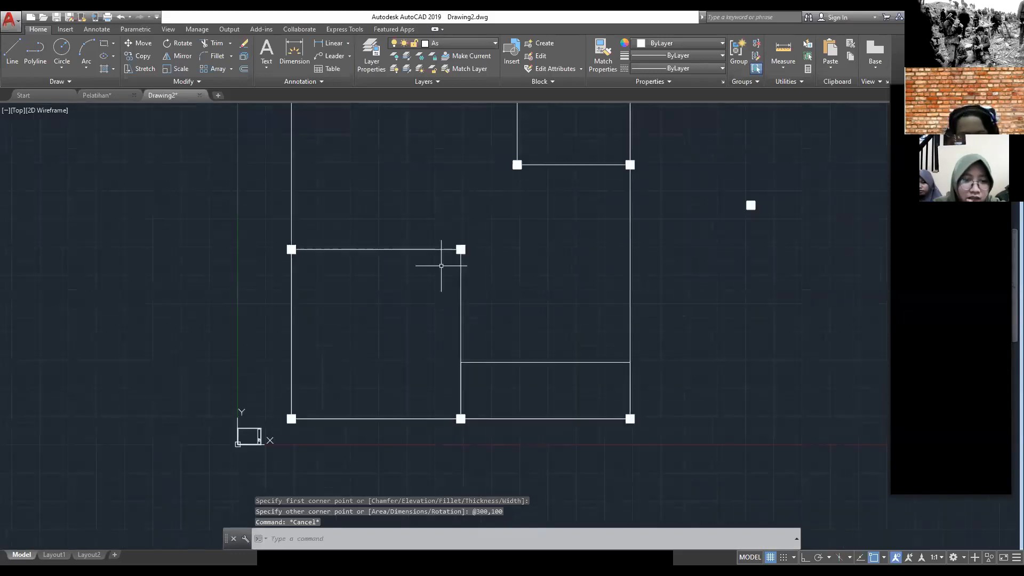
pyautogui.scroll(2, 452, 255)
pyautogui.click(470, 248)
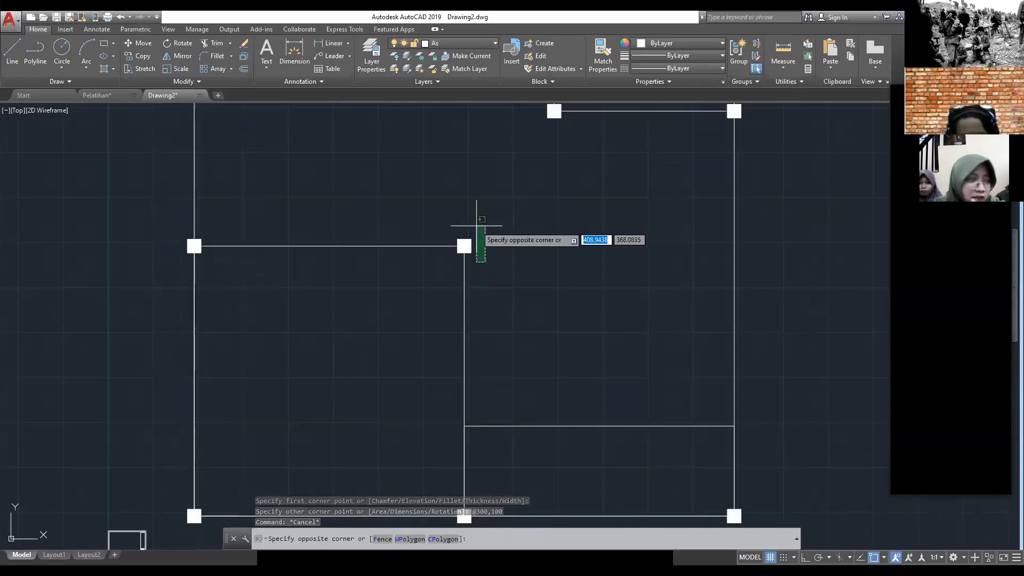
pyautogui.scroll(3, 214, 278)
pyautogui.click(211, 242)
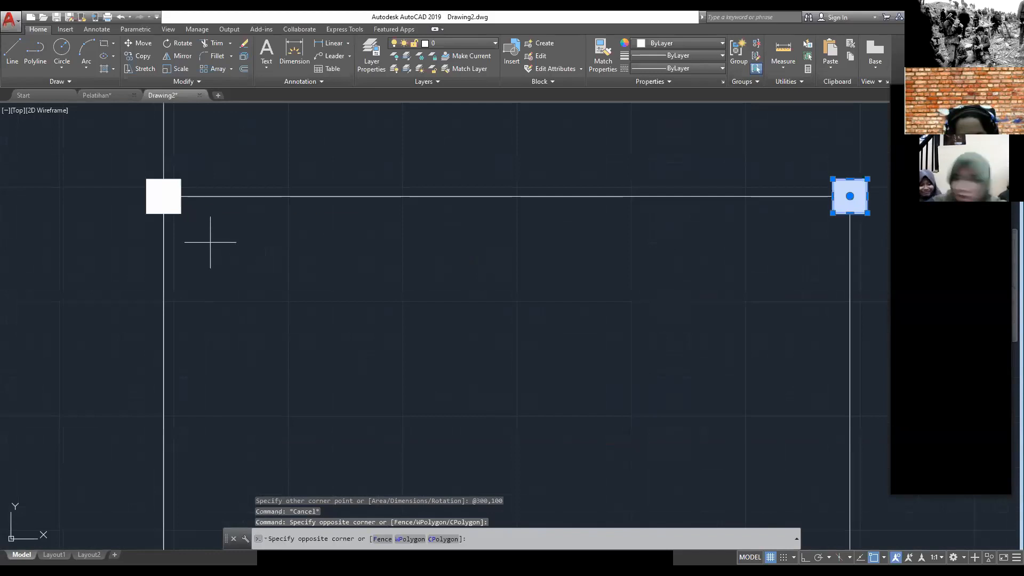
pyautogui.click(177, 200)
pyautogui.scroll(-6, 229, 287)
pyautogui.moveTo(257, 327)
pyautogui.mouseDown(button='middle')
pyautogui.moveTo(291, 359)
pyautogui.moveTo(285, 251)
pyautogui.mouseUp(button='middle')
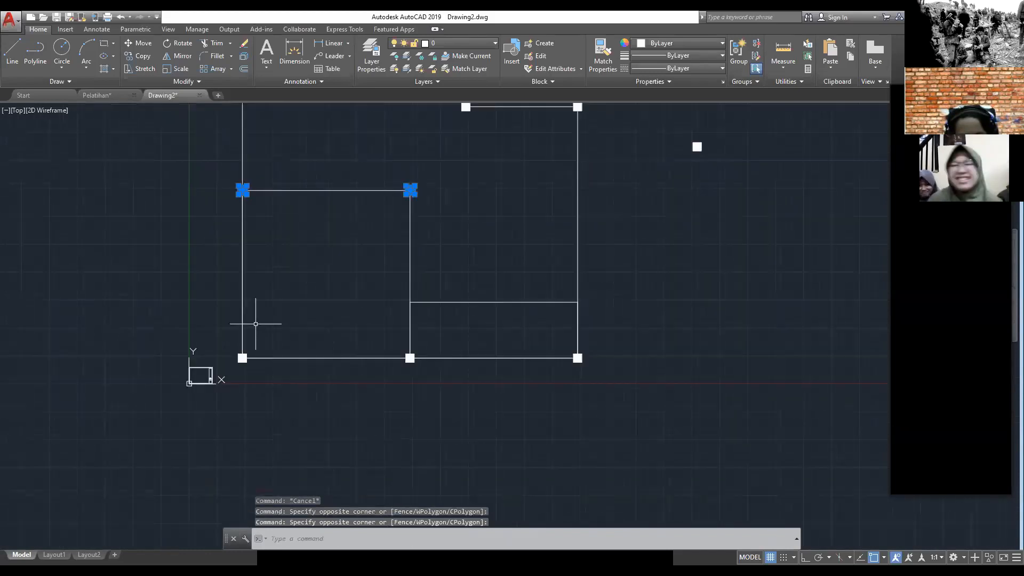
# Step: Add the three filled columns along the plan's lower wall line to the selection
pyautogui.scroll(4, 249, 364)
pyautogui.click(242, 357)
pyautogui.click(228, 362)
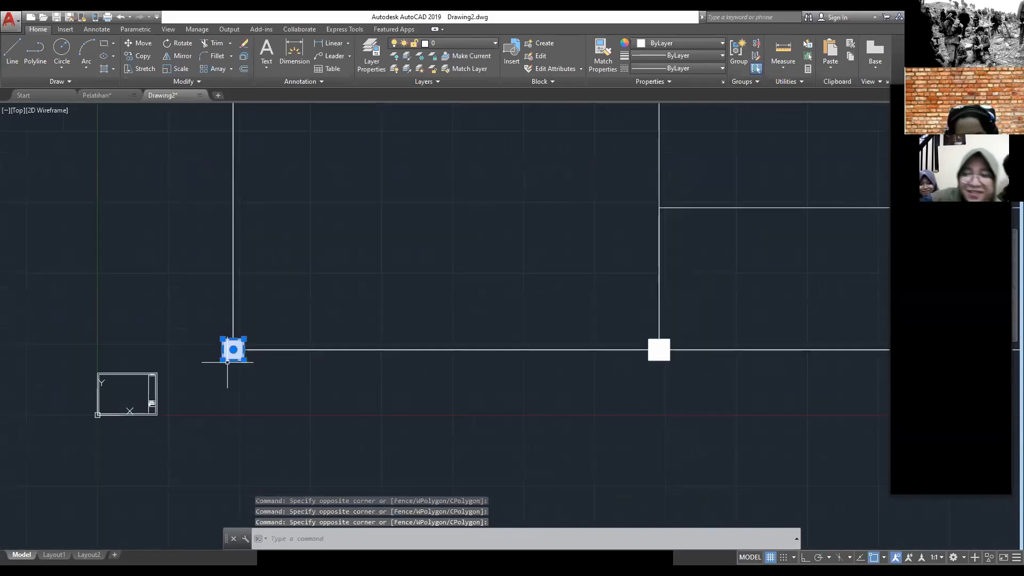
pyautogui.click(687, 372)
pyautogui.click(662, 372)
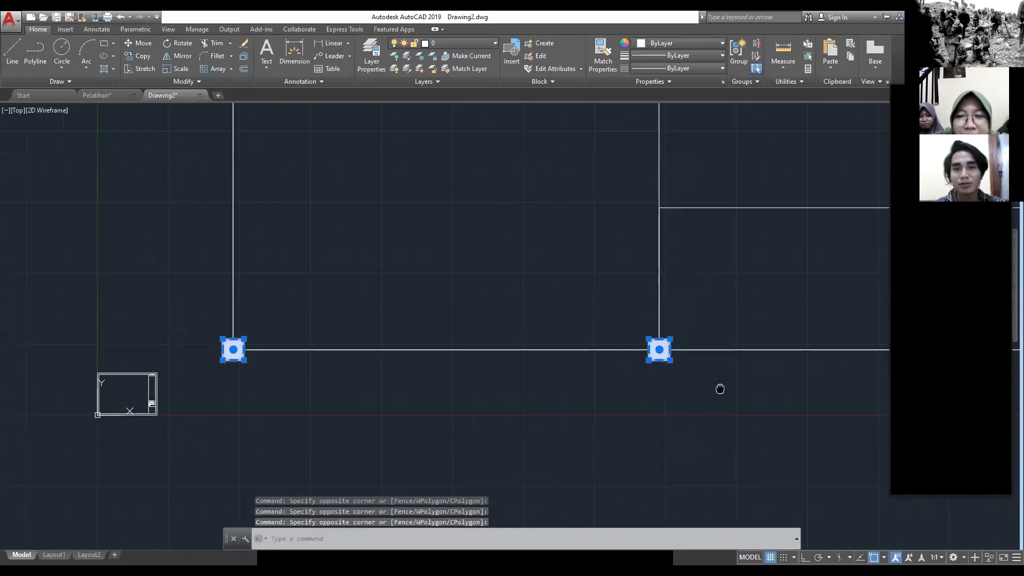
pyautogui.moveTo(720, 388); pyautogui.dragTo(362, 421, button='middle')
pyautogui.scroll(-1, 363, 422)
pyautogui.click(610, 419)
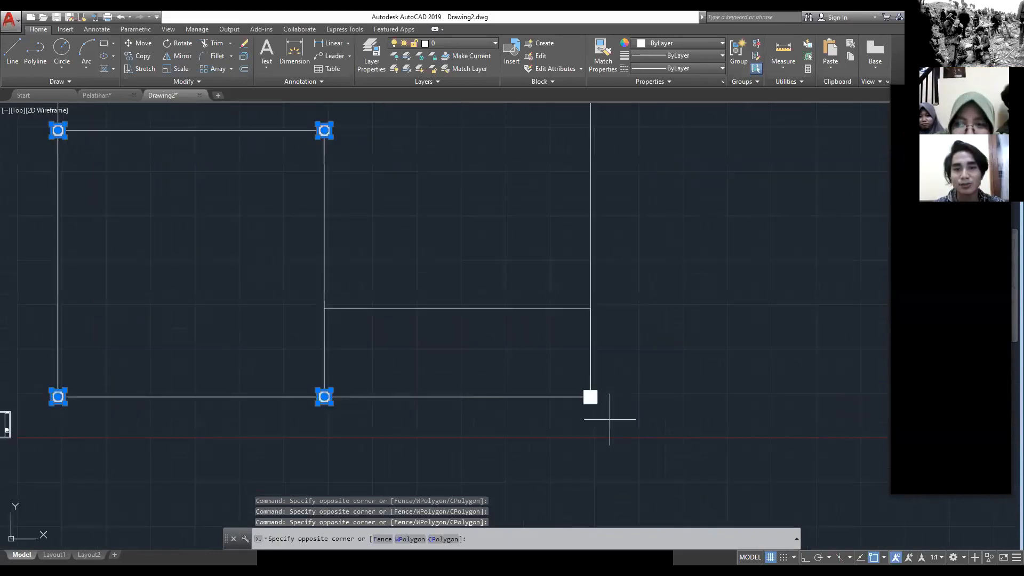
pyautogui.click(580, 399)
pyautogui.click(588, 400)
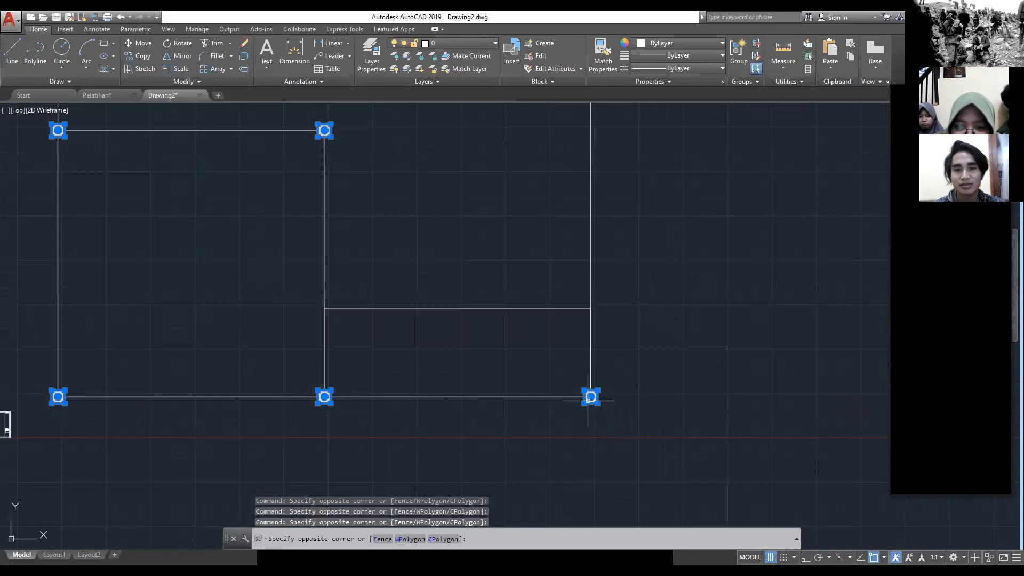
# Step: Add the filled columns at the small upper-right room's two lower corners to the selection
pyautogui.moveTo(598, 134); pyautogui.dragTo(592, 333, button='middle')
pyautogui.scroll(4, 598, 294)
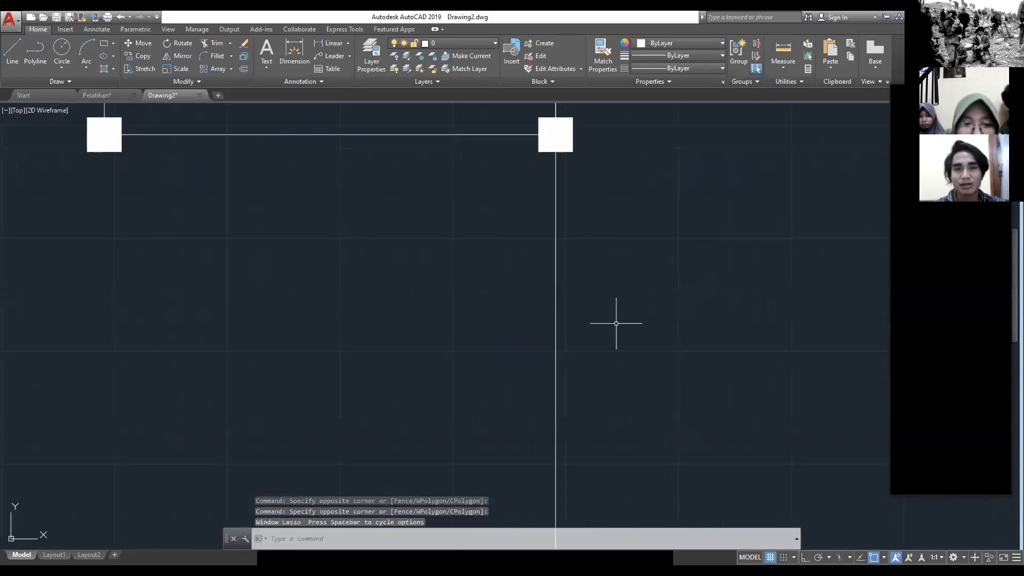
pyautogui.click(590, 206)
pyautogui.click(578, 105)
pyautogui.moveTo(381, 213)
pyautogui.mouseDown(button='middle')
pyautogui.moveTo(684, 397)
pyautogui.moveTo(749, 413)
pyautogui.mouseUp(button='middle')
pyautogui.click(563, 392)
pyautogui.click(458, 344)
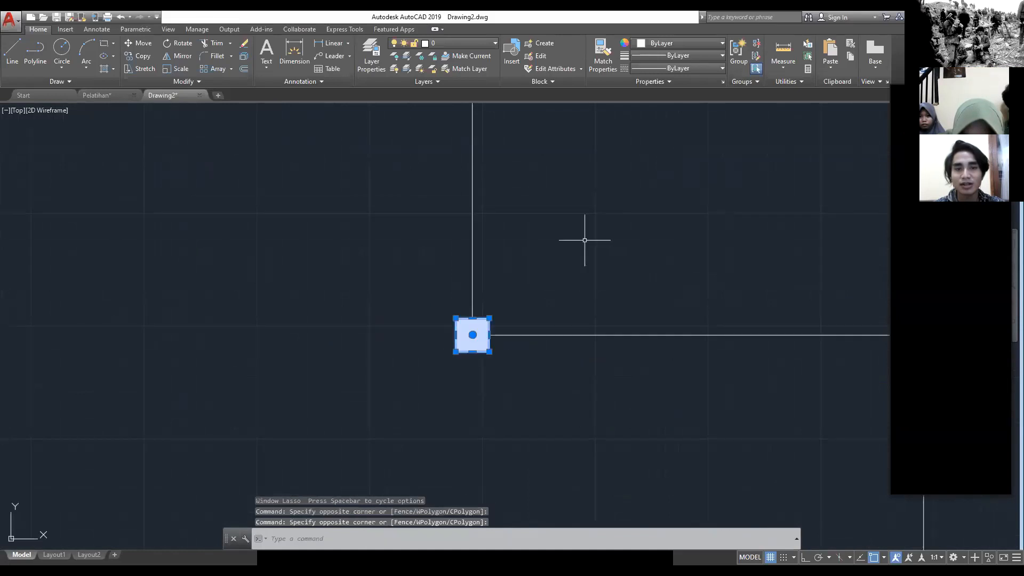
# Step: Add the filled columns at the small upper-right room's two upper corners to the selection
pyautogui.scroll(-4, 585, 240)
pyautogui.scroll(4, 617, 274)
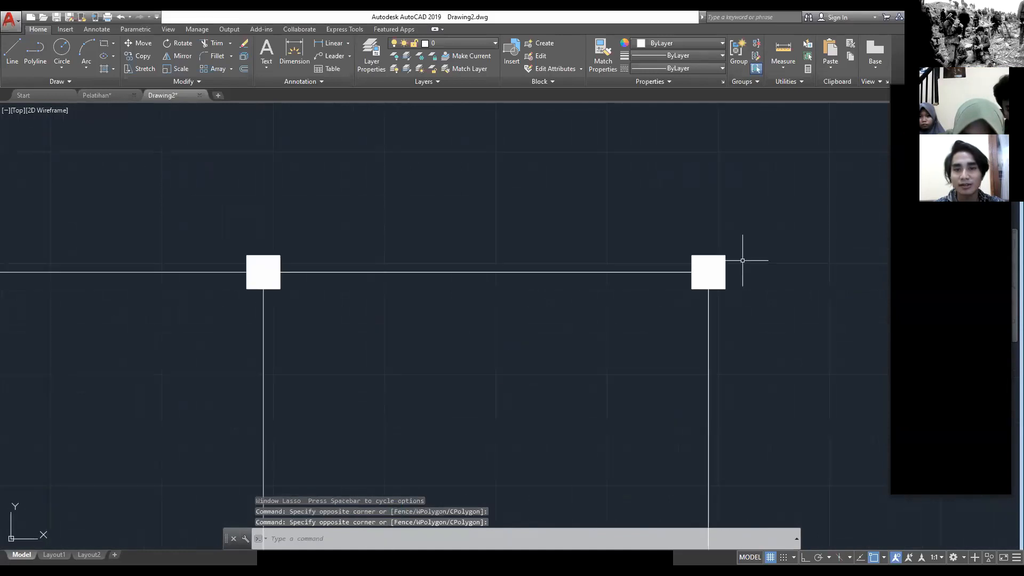
pyautogui.click(743, 261)
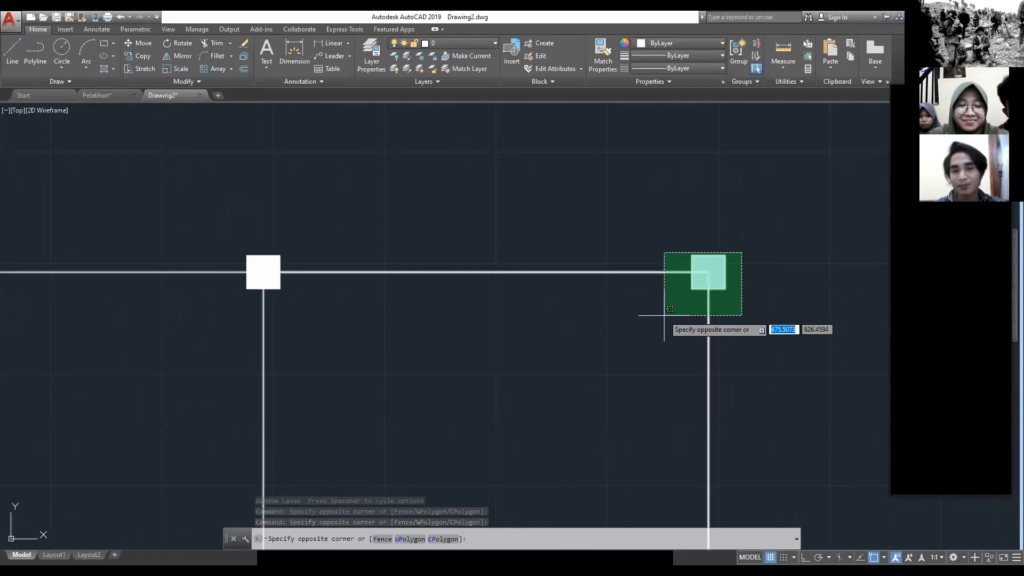
pyautogui.press('Escape')
pyautogui.click(760, 338)
pyautogui.click(718, 267)
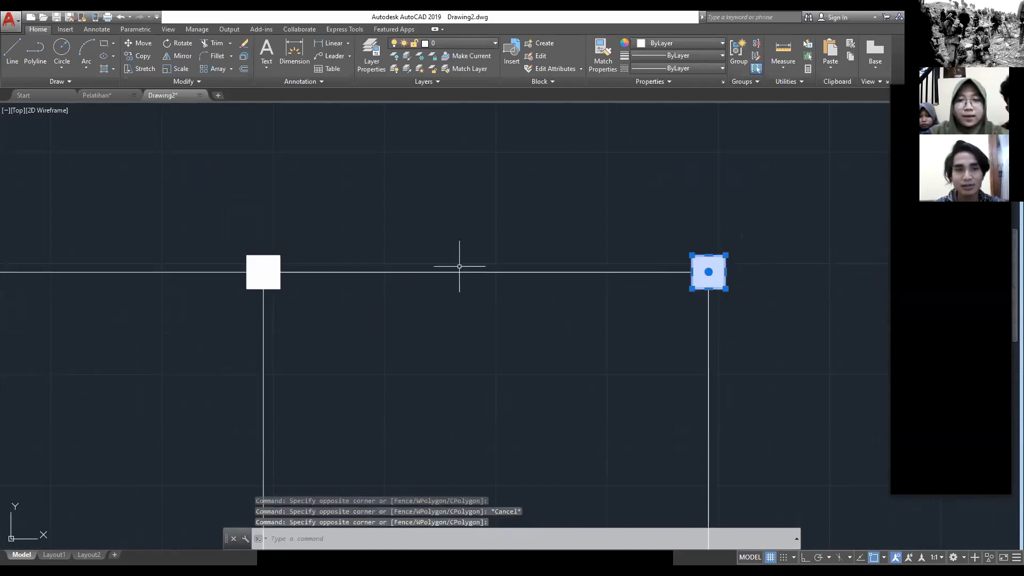
pyautogui.moveTo(459, 266); pyautogui.dragTo(643, 303, button='middle')
pyautogui.click(488, 339)
pyautogui.click(461, 322)
pyautogui.scroll(-2, 213, 330)
pyautogui.moveTo(228, 330); pyautogui.dragTo(633, 328, button='middle')
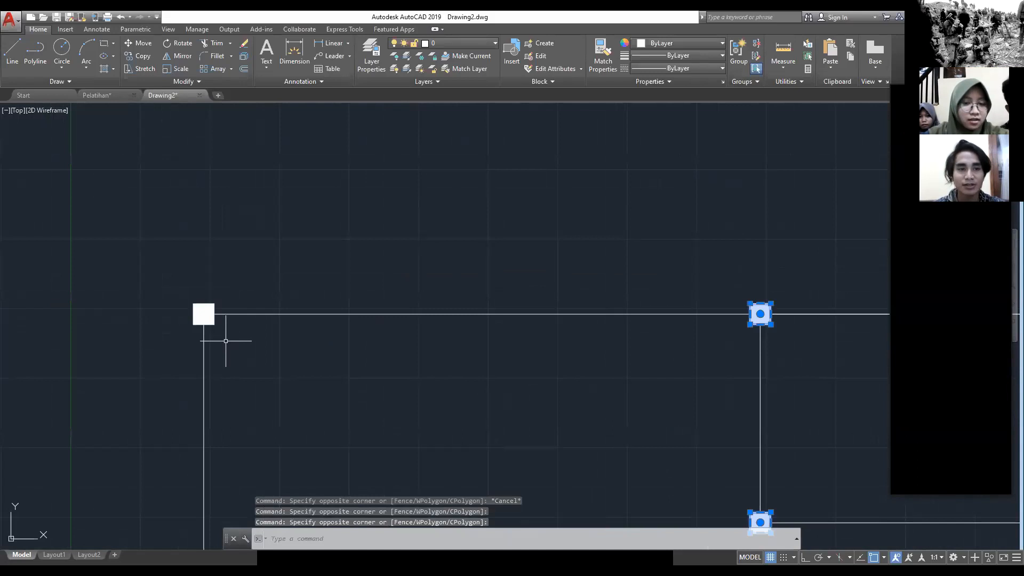
# Step: Add the filled column at the plan's upper-left corner to the selection
pyautogui.click(220, 309)
pyautogui.click(162, 292)
pyautogui.scroll(-6, 162, 291)
pyautogui.moveTo(263, 327)
pyautogui.mouseDown(button='middle')
pyautogui.moveTo(423, 299)
pyautogui.moveTo(415, 288)
pyautogui.mouseUp(button='middle')
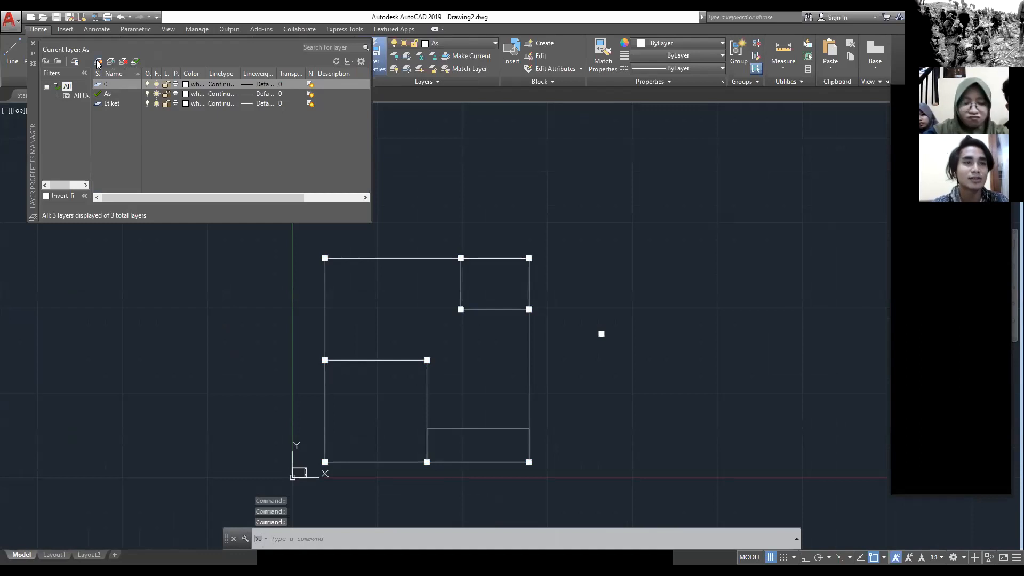
# Step: Create a layer named Aksesoris tumah and make it the current layer
pyautogui.hotkey('alt', 'n')
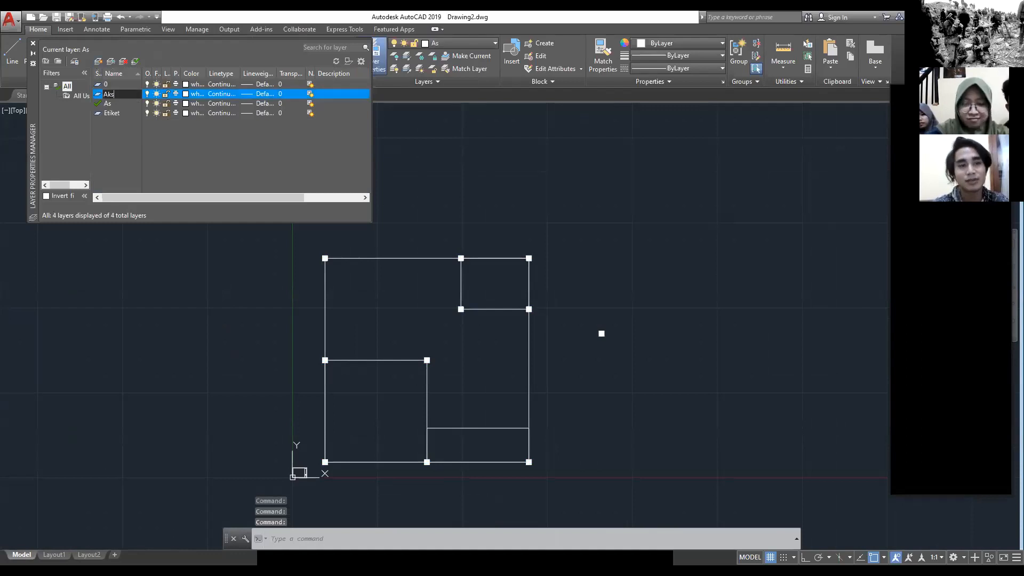
pyautogui.write('Akseso')
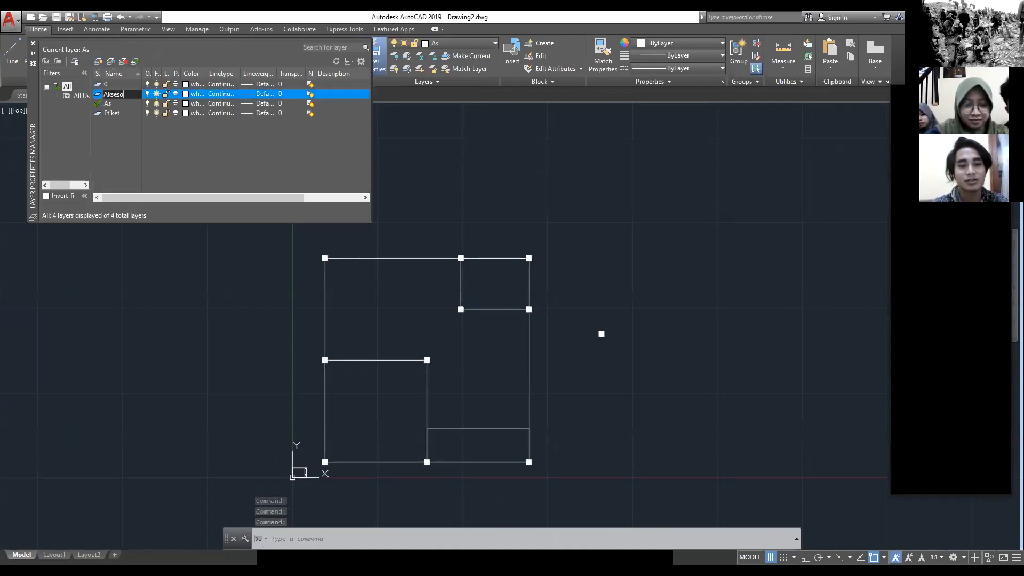
pyautogui.write('ris tumah')
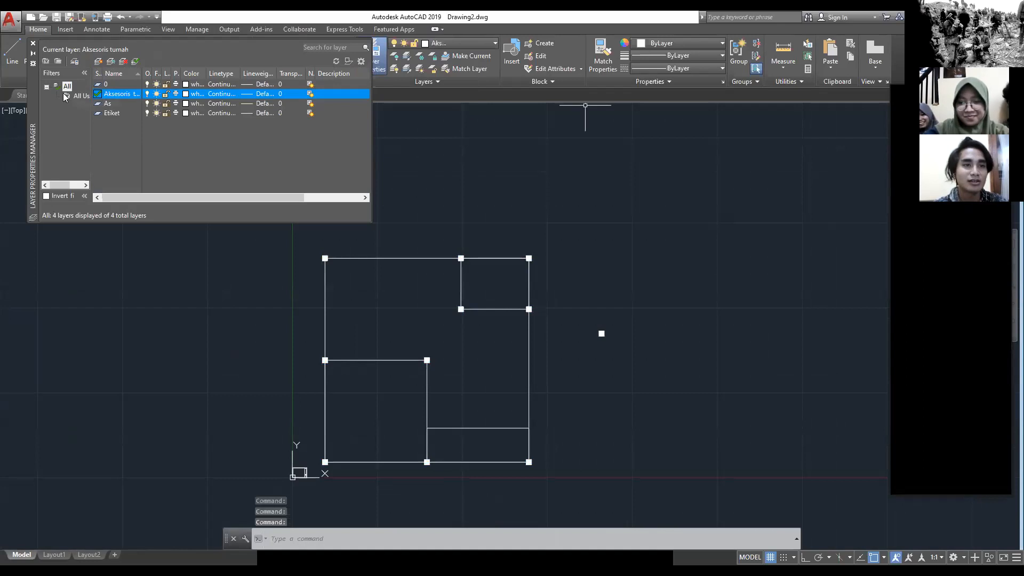
pyautogui.click(33, 44)
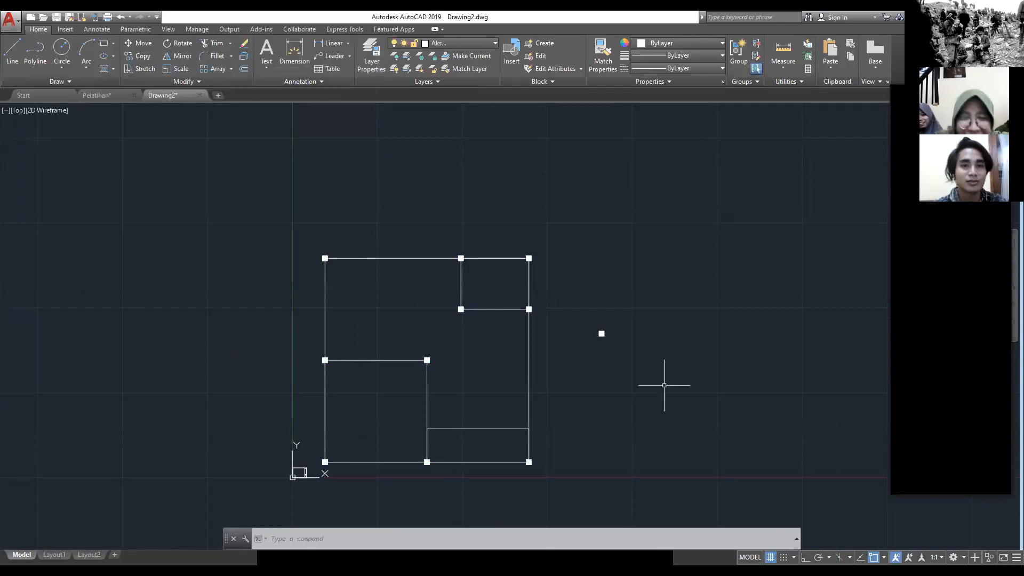
# Step: Select the filled columns at the small upper-right room's two lower corners again
pyautogui.moveTo(526, 345); pyautogui.dragTo(436, 280, button='middle')
pyautogui.scroll(5, 408, 252)
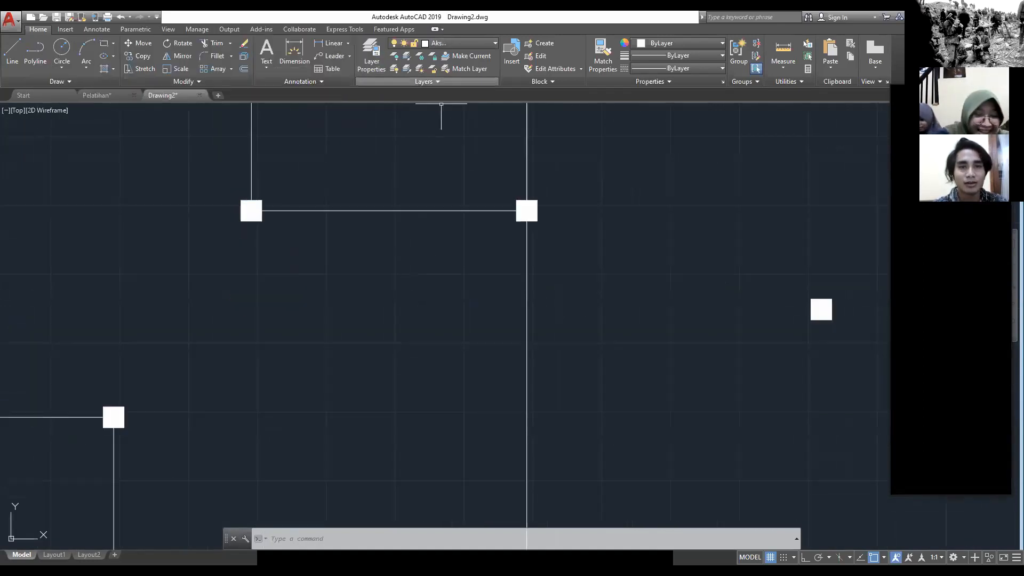
pyautogui.click(528, 211)
pyautogui.press('Escape')
pyautogui.scroll(-2, 550, 228)
pyautogui.click(555, 225)
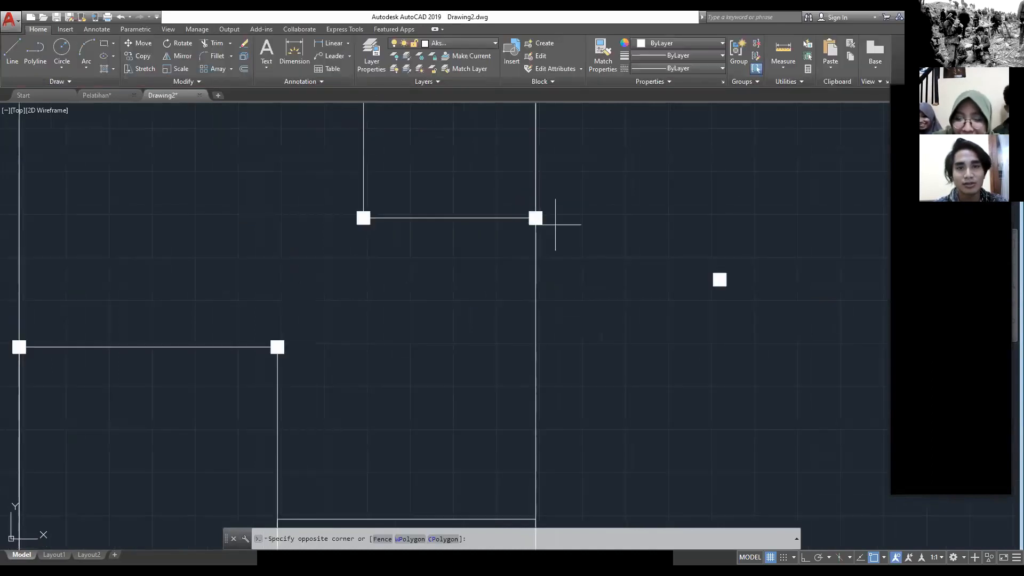
pyautogui.click(540, 208)
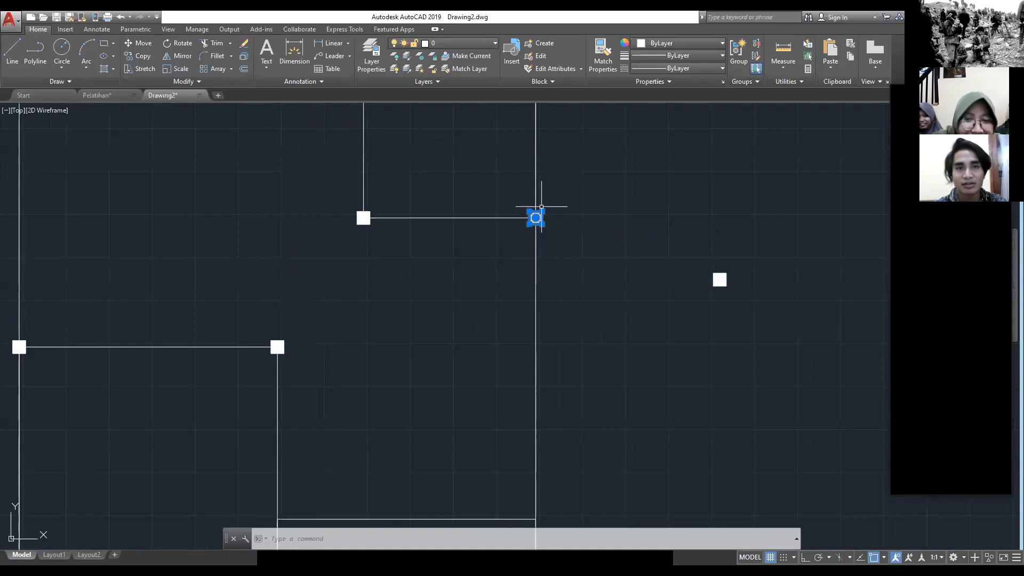
pyautogui.click(394, 239)
pyautogui.click(348, 214)
pyautogui.moveTo(419, 167); pyautogui.dragTo(483, 351, button='middle')
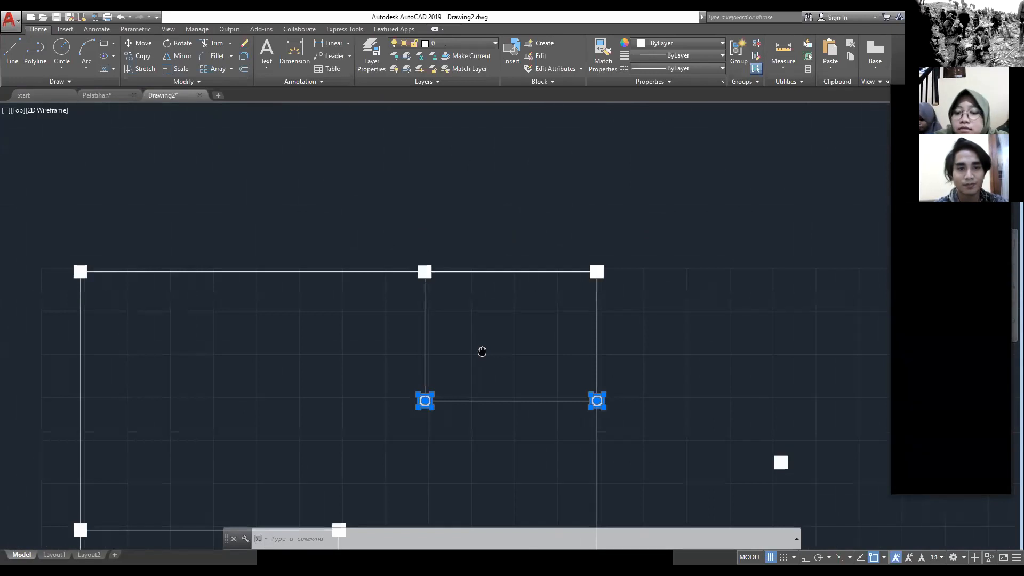
pyautogui.moveTo(483, 351); pyautogui.dragTo(485, 355, button='middle')
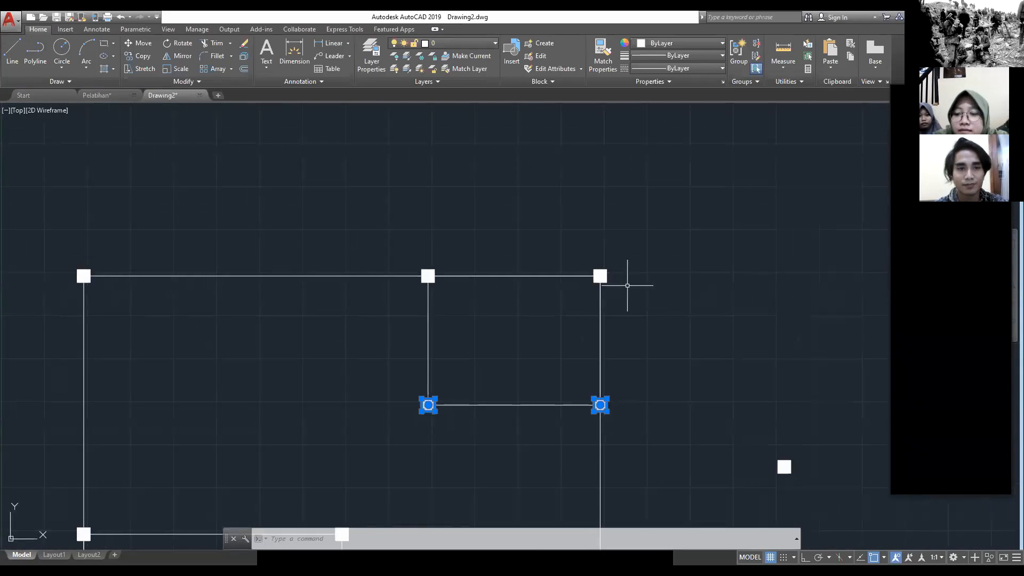
# Step: Add the two filled columns on the upper wall line at the small upper-right room to the selection
pyautogui.keyDown('shift'); pyautogui.click(600, 276); pyautogui.keyUp('shift')
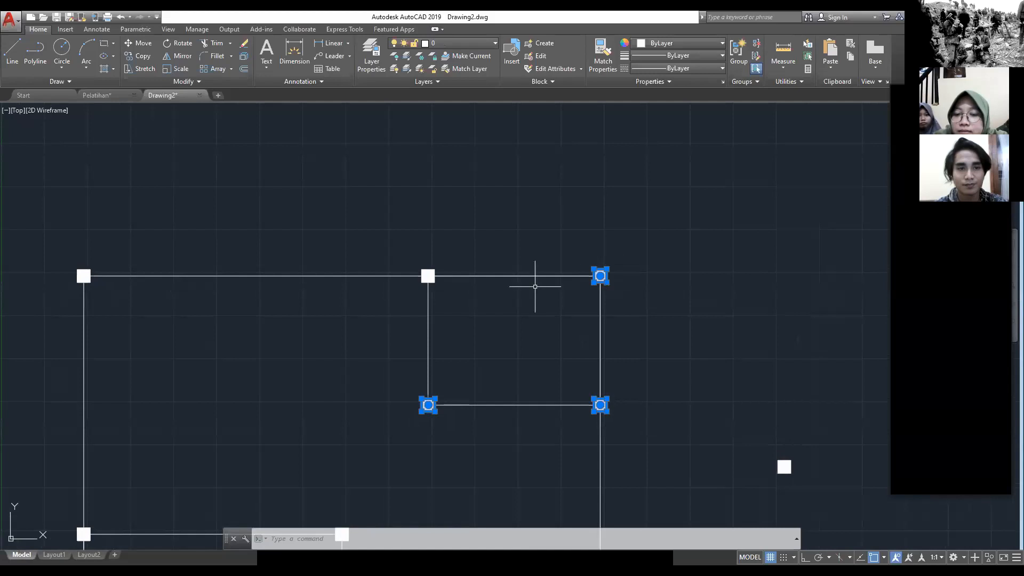
pyautogui.scroll(4, 449, 270)
pyautogui.keyDown('shift'); pyautogui.click(428, 276); pyautogui.keyUp('shift')
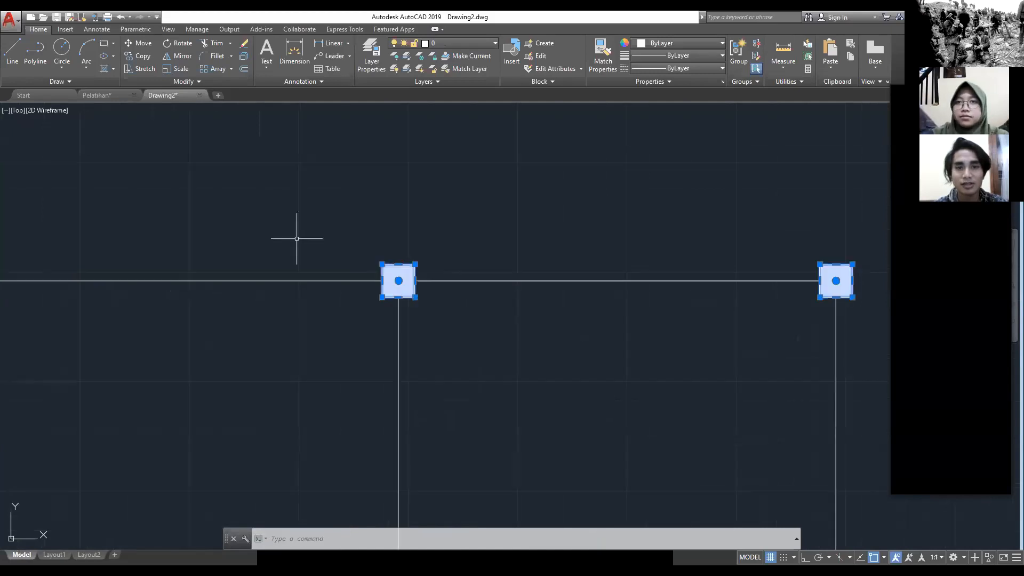
pyautogui.scroll(-4, 254, 221)
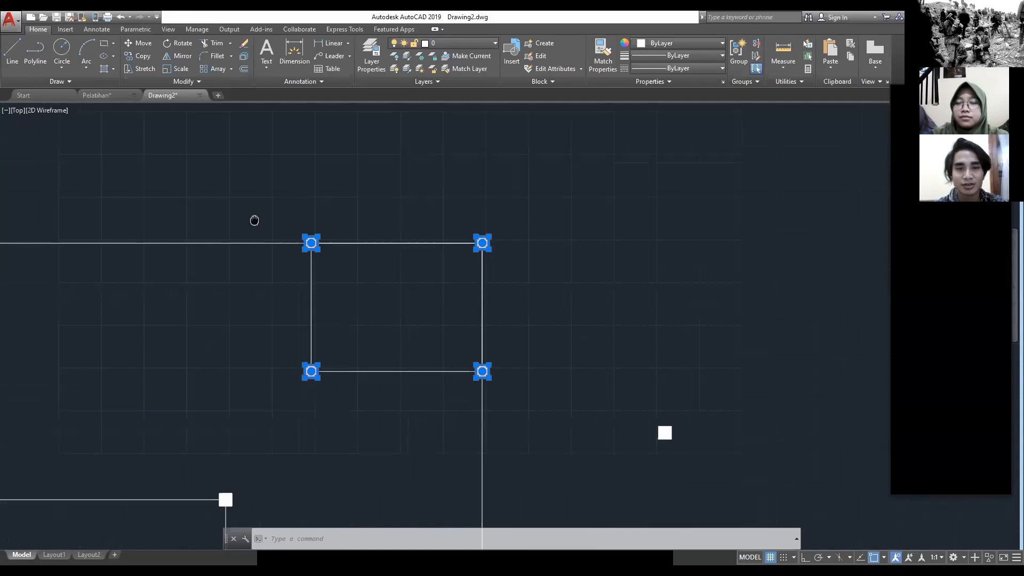
pyautogui.moveTo(255, 221); pyautogui.dragTo(364, 217, button='middle')
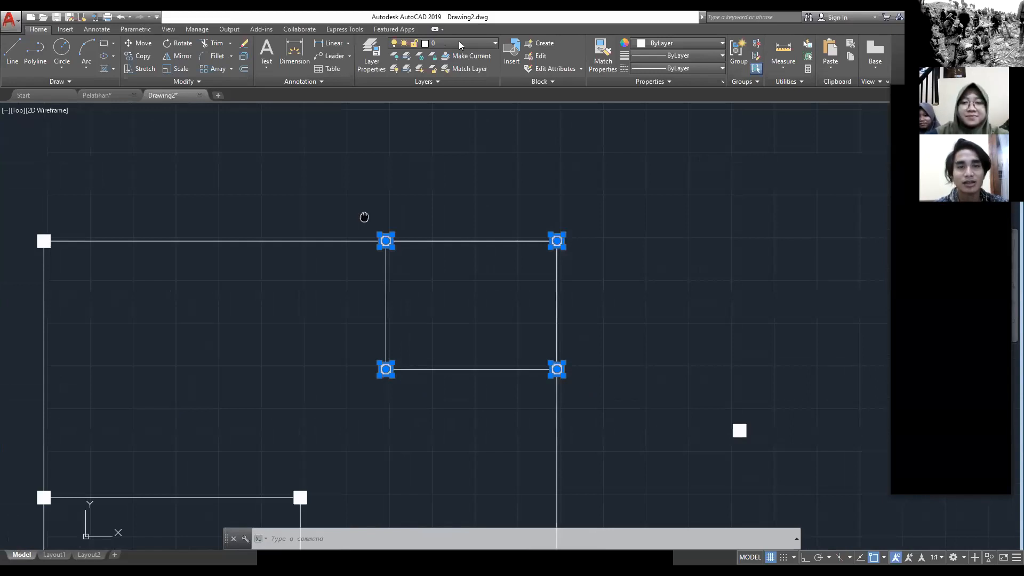
# Step: Add the plan's remaining filled columns to the selection and move all selected columns to the Aksesoris tumah layer
pyautogui.scroll(5, 247, 251)
pyautogui.click(276, 250)
pyautogui.scroll(-6, 210, 240)
pyautogui.moveTo(210, 240); pyautogui.dragTo(593, 315, button='middle')
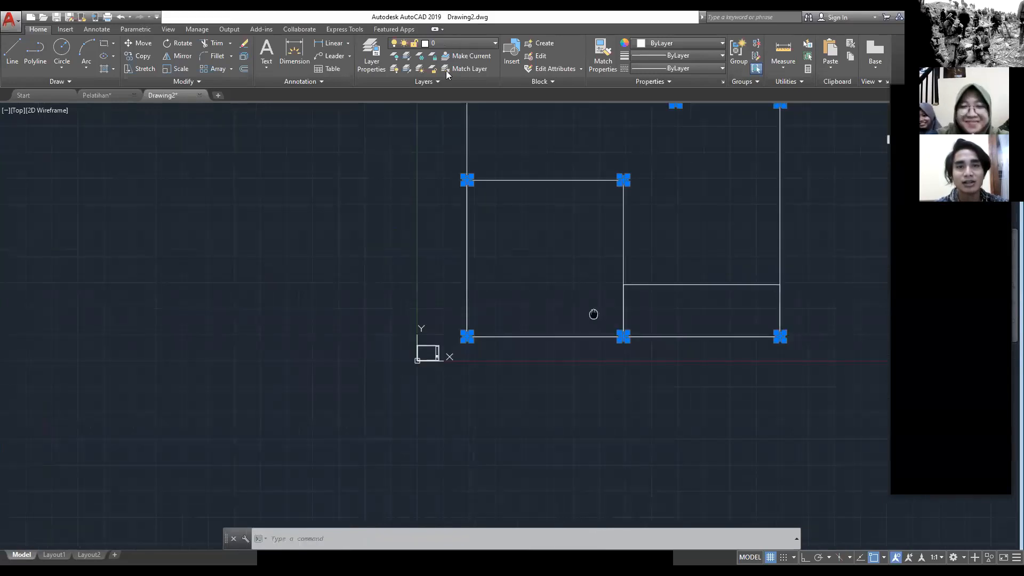
pyautogui.click(450, 43)
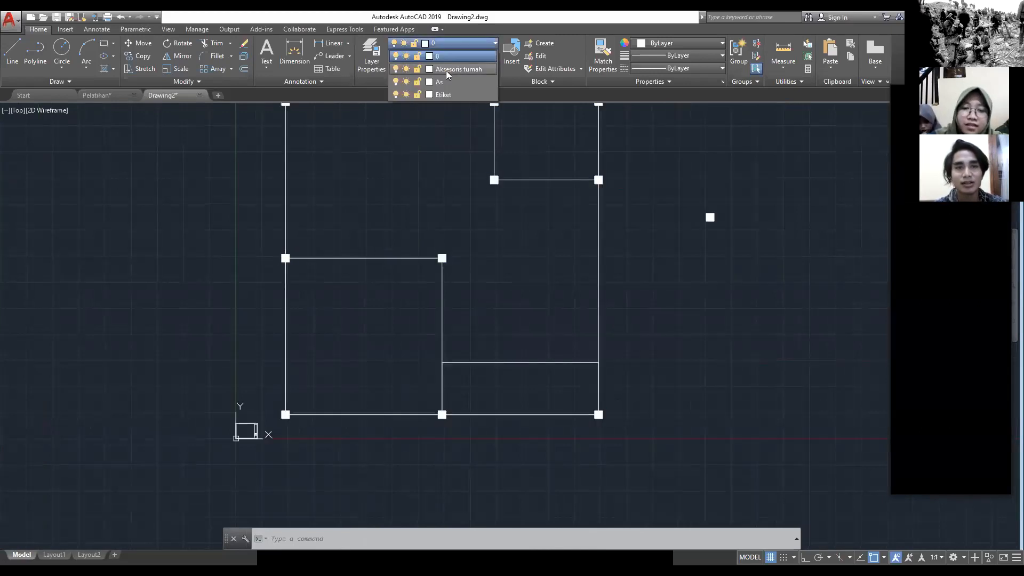
pyautogui.click(446, 70)
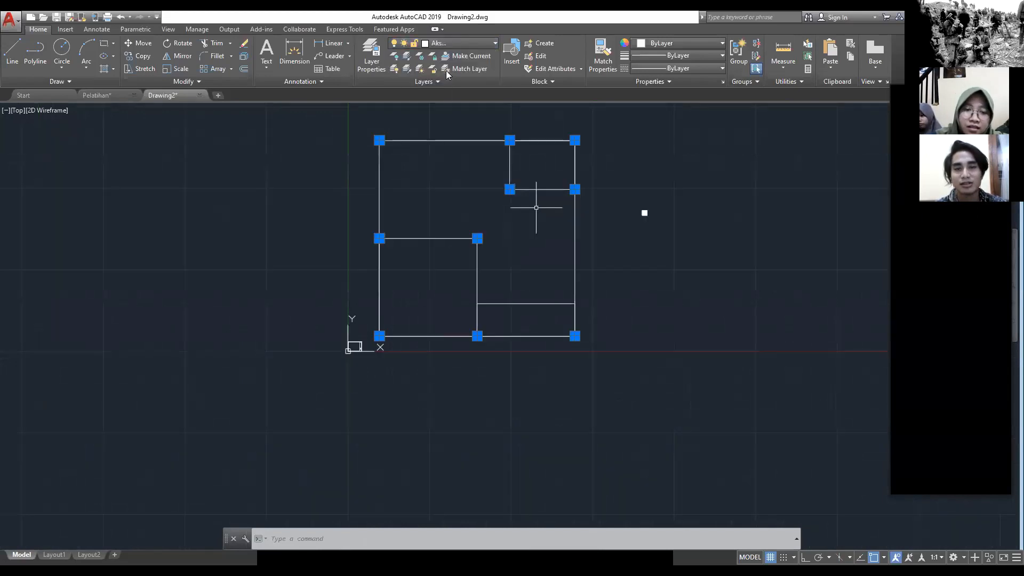
pyautogui.press('Escape')
# Step: Move the spare filled column from beside the plan by its centre onto the terrace rectangle's upper-right corner
pyautogui.scroll(2, 644, 213)
pyautogui.moveTo(654, 312); pyautogui.dragTo(622, 263)
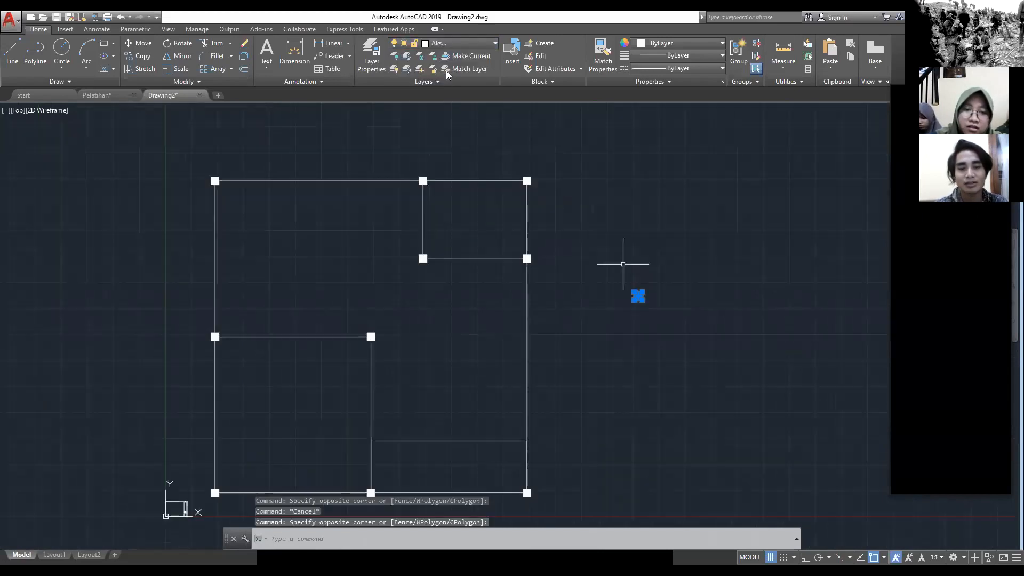
pyautogui.moveTo(622, 263); pyautogui.dragTo(638, 261, button='middle')
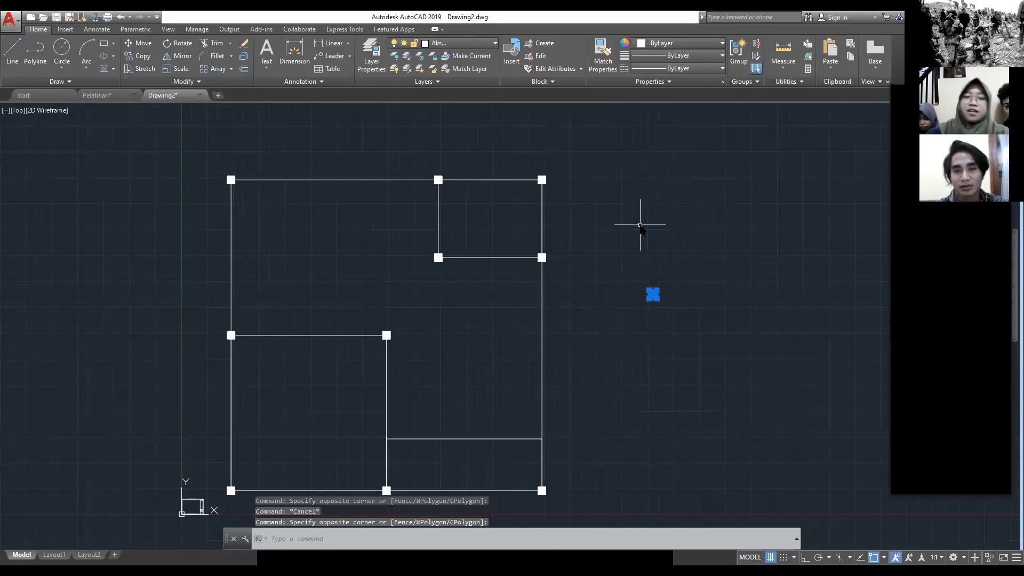
pyautogui.write('M')
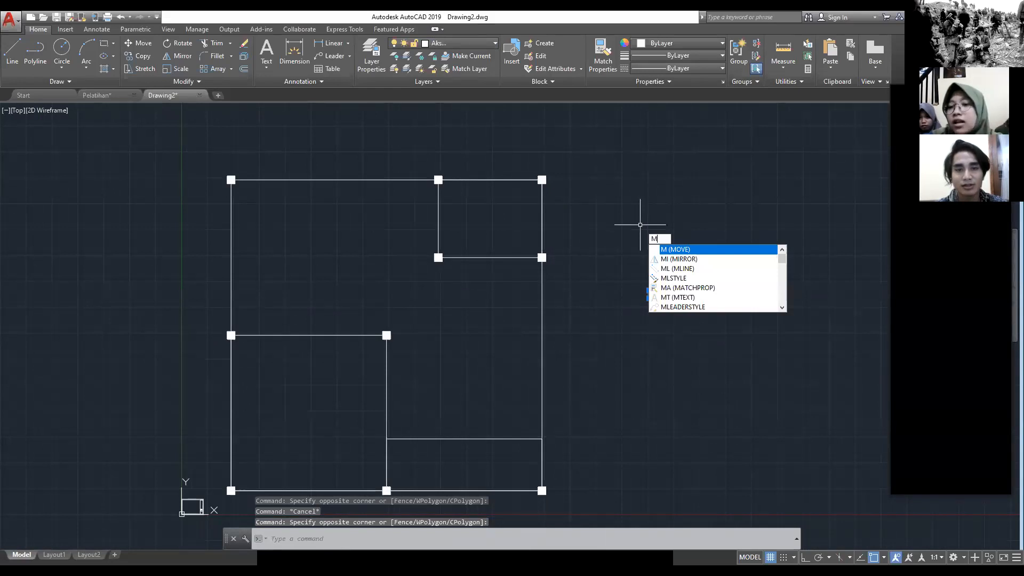
pyautogui.press('Return')
pyautogui.click(652, 294)
pyautogui.scroll(2, 544, 437)
pyautogui.moveTo(544, 437); pyautogui.dragTo(577, 333, button='middle')
pyautogui.click(574, 337)
pyautogui.press('Escape')
# Step: Copy the filled column at the terrace's upper-right corner by its centre to the terrace's upper-left corner
pyautogui.click(590, 359)
pyautogui.click(579, 319)
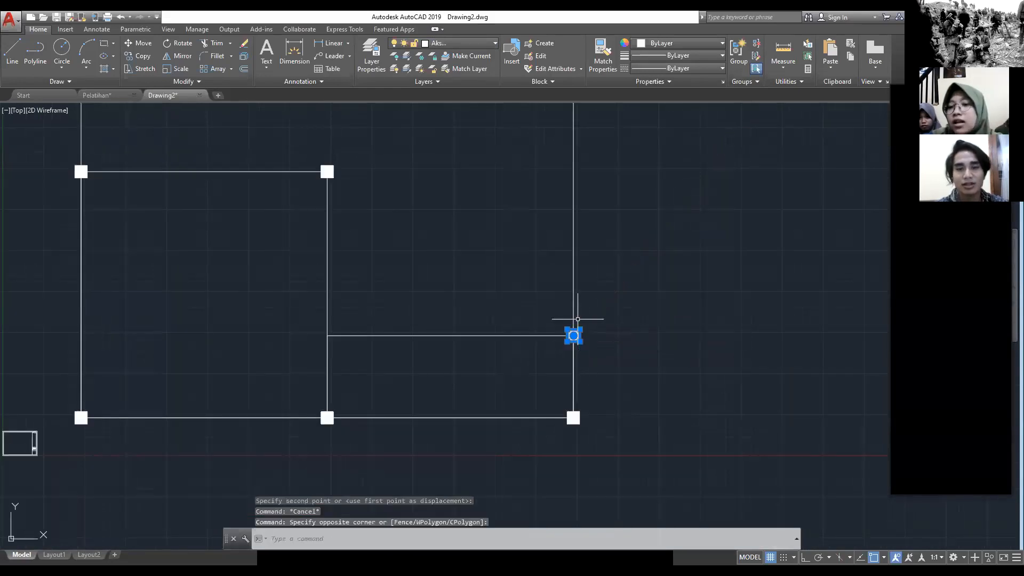
pyautogui.write('CO')
pyautogui.press('Return')
pyautogui.scroll(-2, 578, 319)
pyautogui.scroll(2, 574, 327)
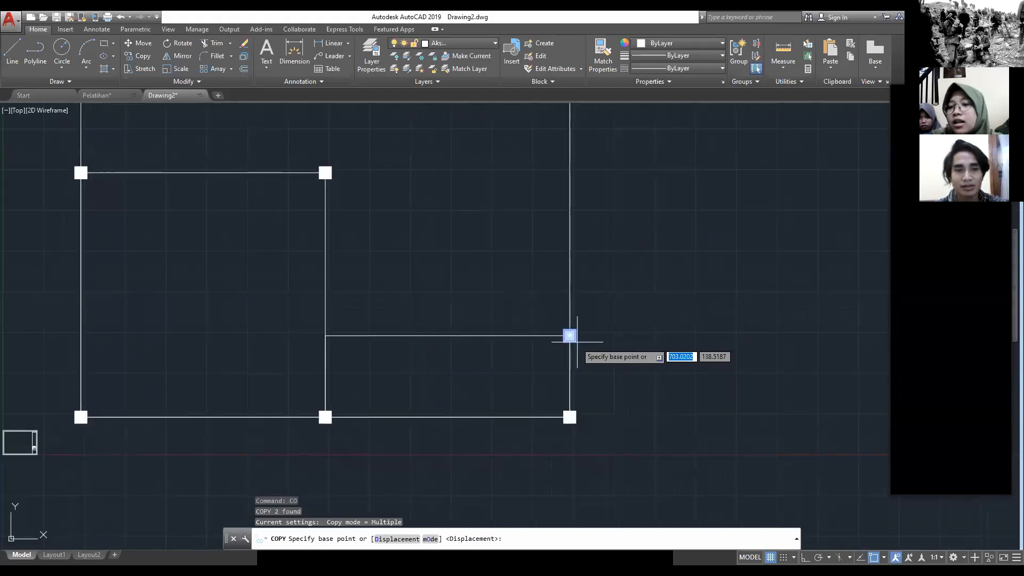
pyautogui.click(570, 336)
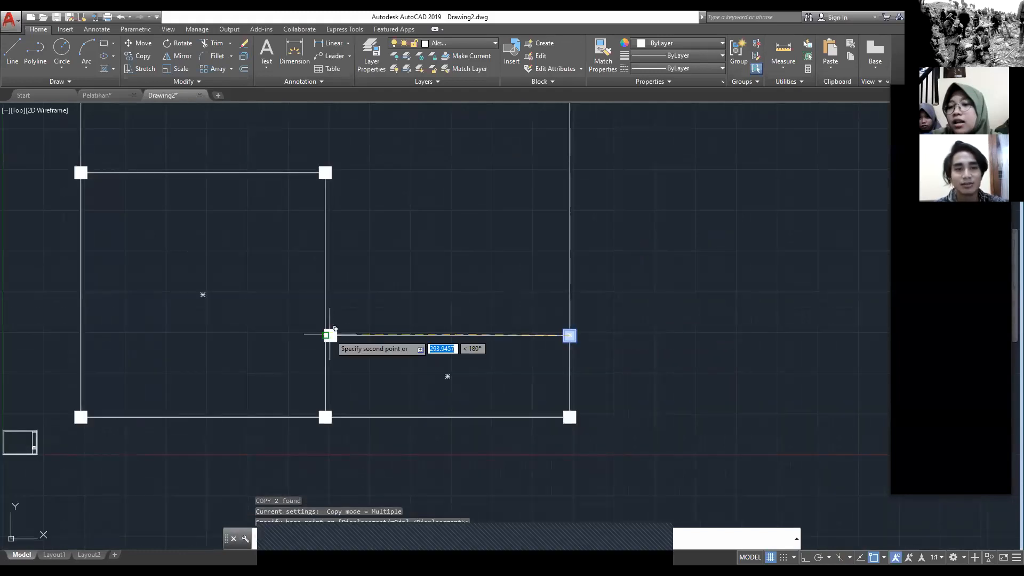
pyautogui.click(330, 335)
pyautogui.press('Escape')
# Step: Switch to the Pelatihan drawing and examine the doors, frames and windows around the terrace and bedroom
pyautogui.scroll(-2, 403, 272)
pyautogui.moveTo(403, 272); pyautogui.dragTo(410, 344, button='middle')
pyautogui.scroll(2, 360, 278)
pyautogui.moveTo(360, 278); pyautogui.dragTo(437, 278, button='middle')
pyautogui.scroll(-2, 459, 309)
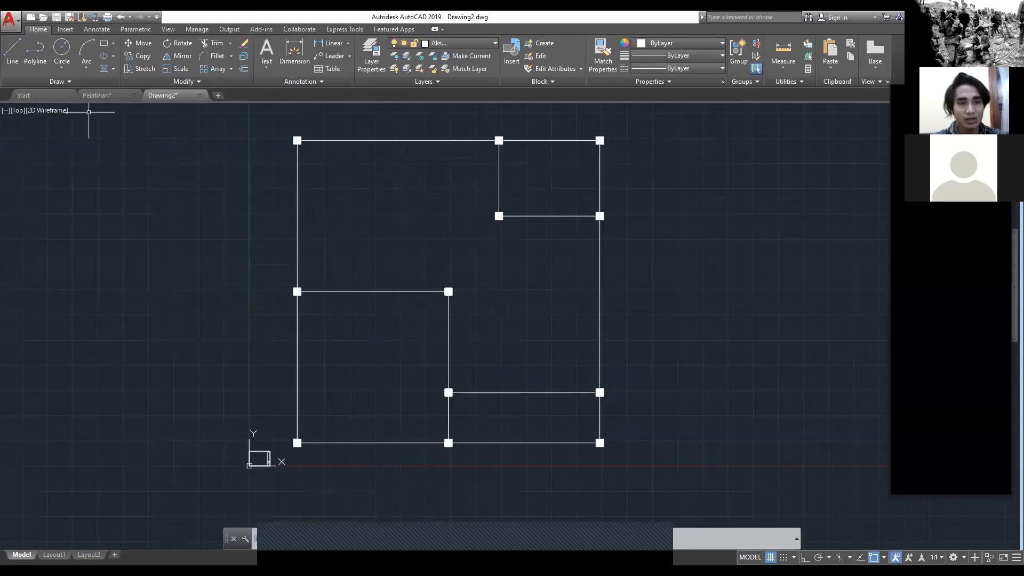
pyautogui.hotkey('ctrl', 'Tab')
pyautogui.moveTo(308, 292); pyautogui.dragTo(316, 326, button='middle')
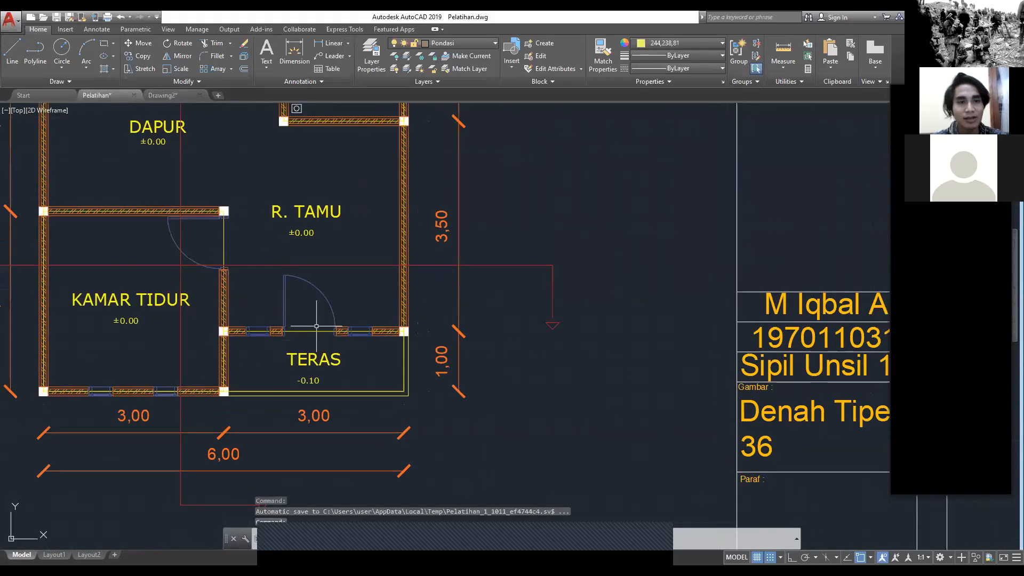
pyautogui.scroll(4, 317, 326)
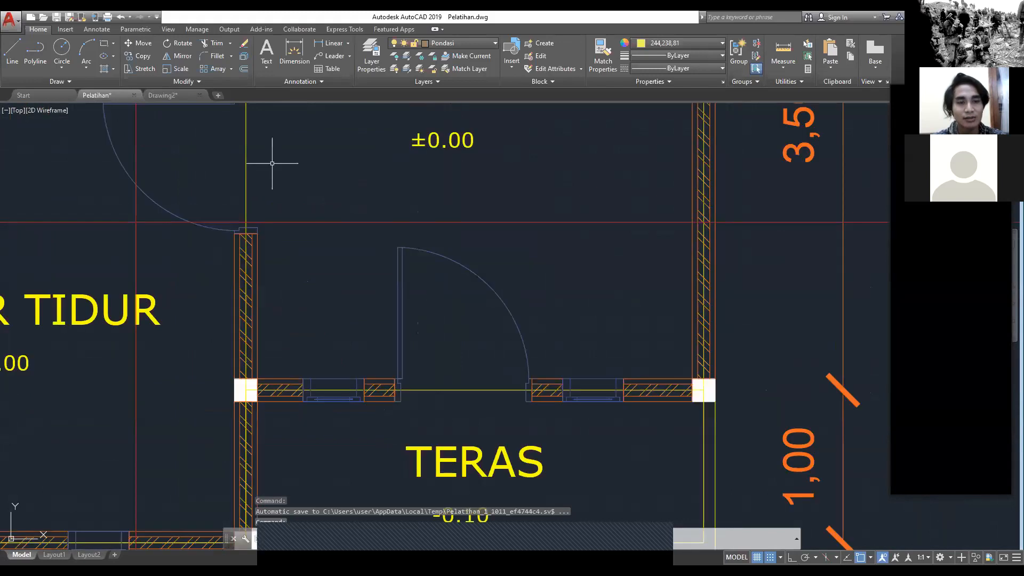
pyautogui.scroll(-5, 272, 163)
pyautogui.scroll(5, 366, 313)
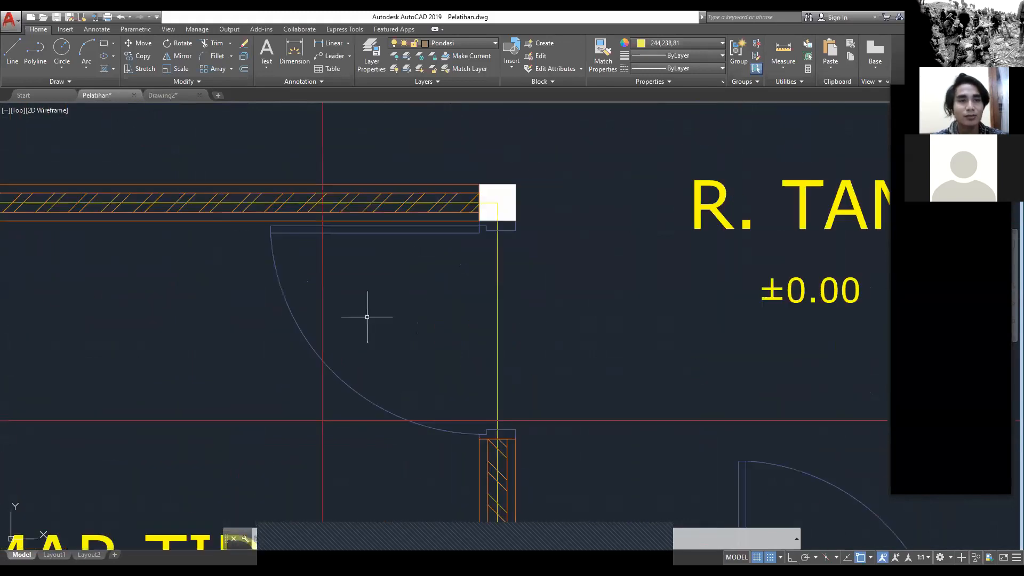
# Step: Switch to Drawing2 and draw a rectangle 90 wide and 15 high in the empty space beside the floor plan
pyautogui.click(158, 95)
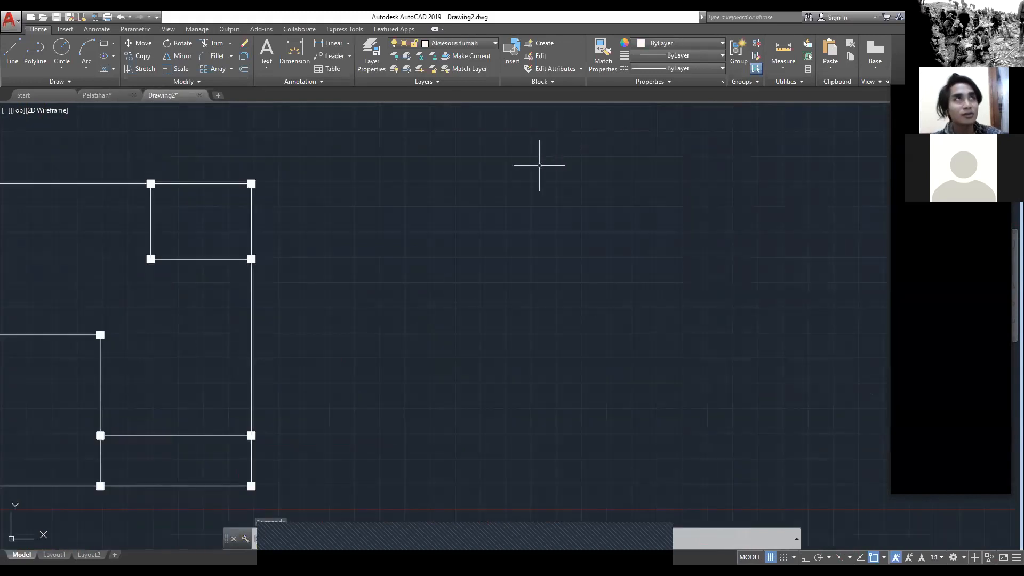
pyautogui.moveTo(493, 290); pyautogui.dragTo(411, 332, button='middle')
pyautogui.scroll(-2, 477, 303)
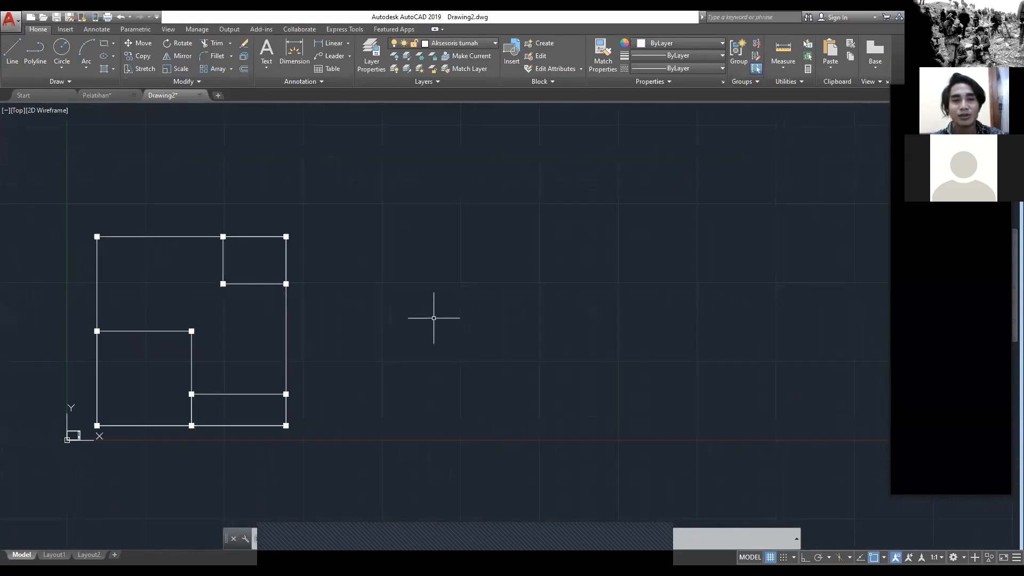
pyautogui.moveTo(448, 299); pyautogui.dragTo(426, 294, button='middle')
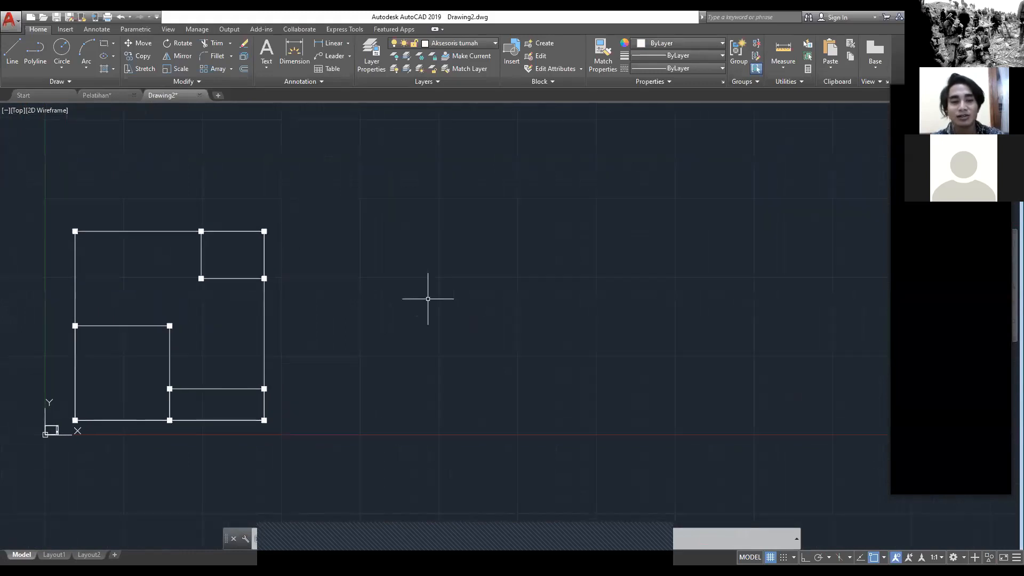
pyautogui.press('Escape')
pyautogui.write('rec')
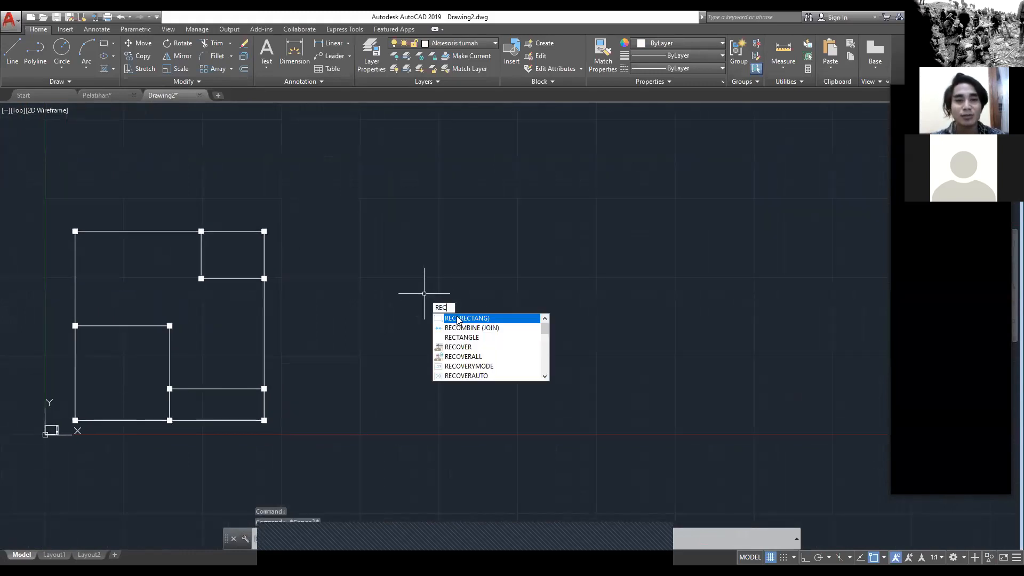
pyautogui.press('Escape')
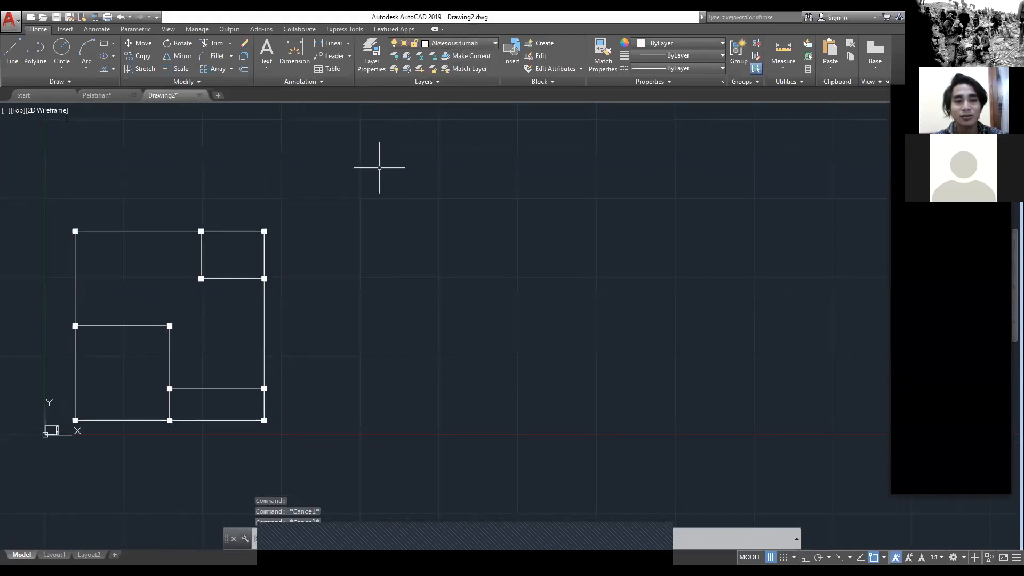
pyautogui.write('rec')
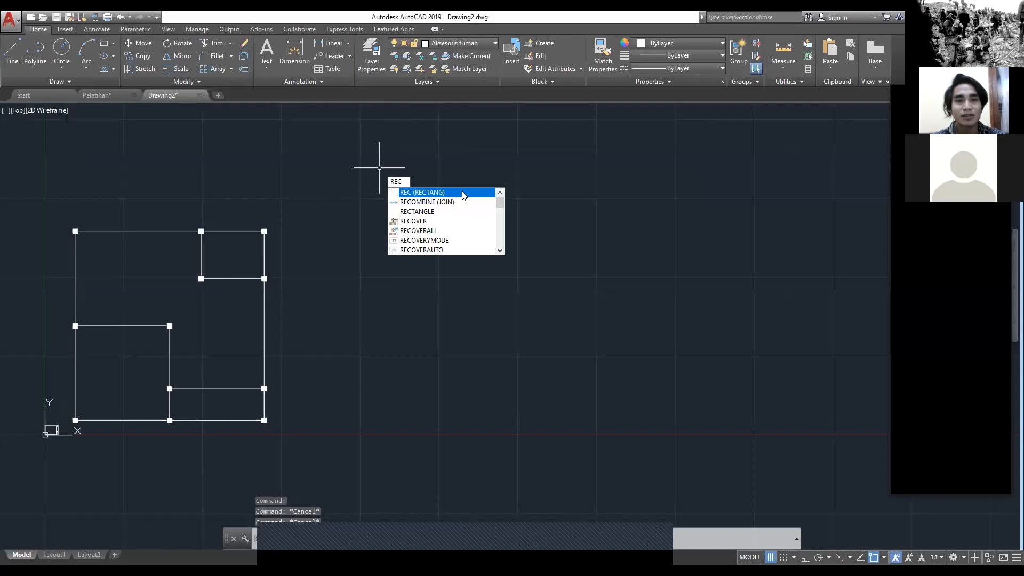
pyautogui.press('Return')
pyautogui.click(391, 310)
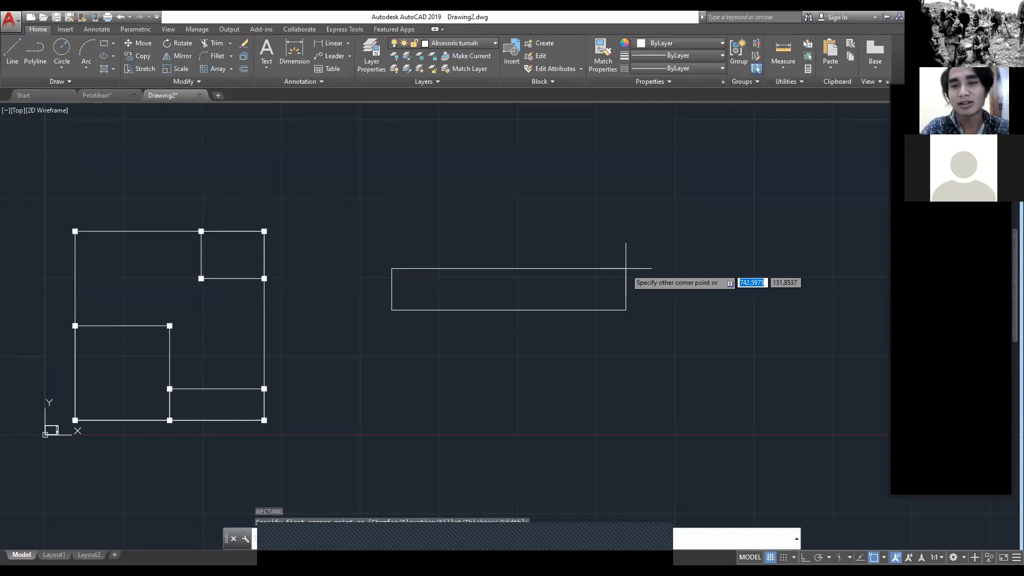
pyautogui.write('90')
pyautogui.press('Tab')
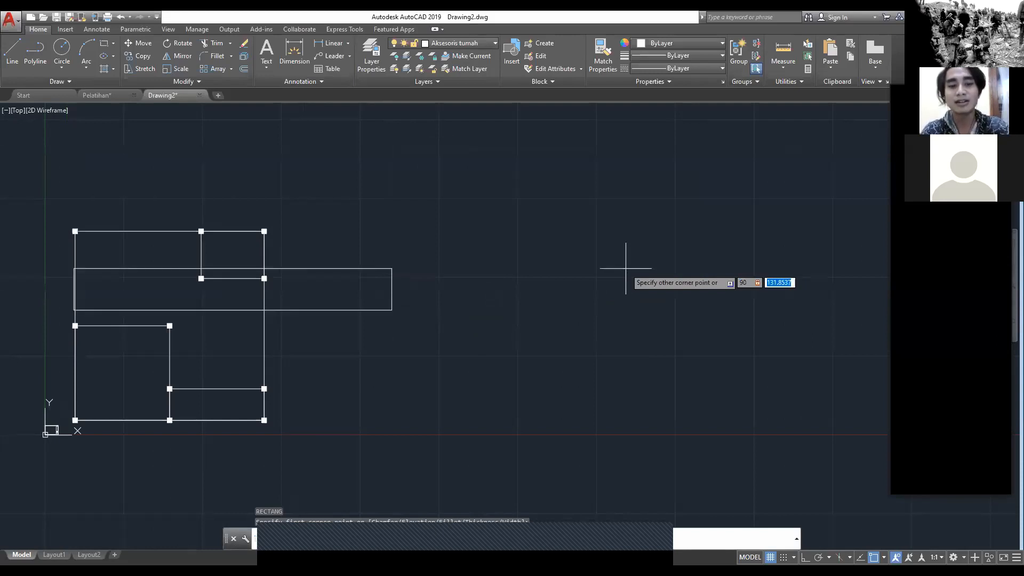
pyautogui.write('15')
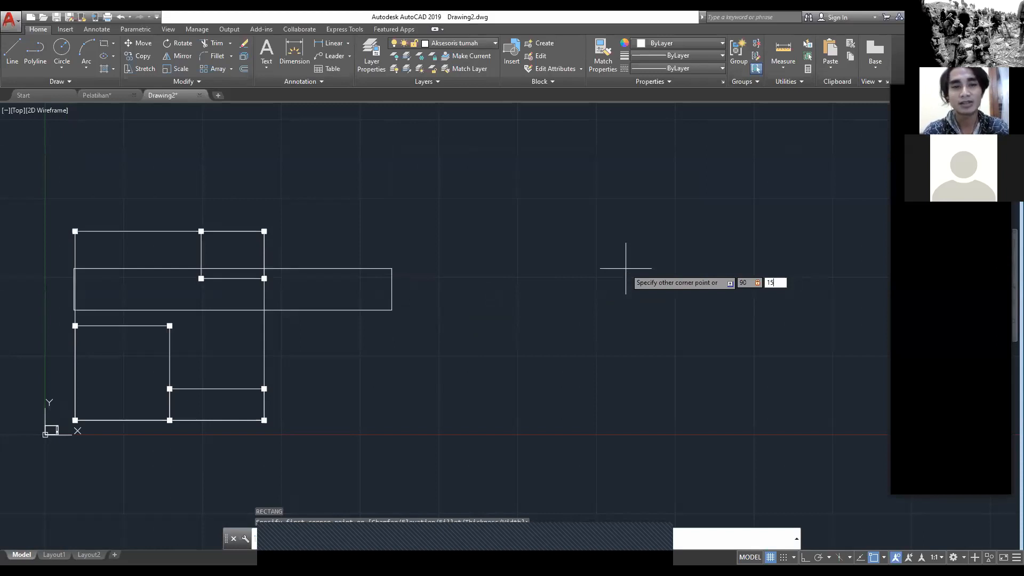
pyautogui.press('Return')
# Step: Switch to the Pelatihan drawing and examine the door frame's profile at the end of the hatched wall
pyautogui.scroll(10, 391, 312)
pyautogui.moveTo(457, 302); pyautogui.dragTo(348, 331, button='middle')
pyautogui.moveTo(361, 284); pyautogui.dragTo(313, 282, button='middle')
pyautogui.scroll(2, 385, 300)
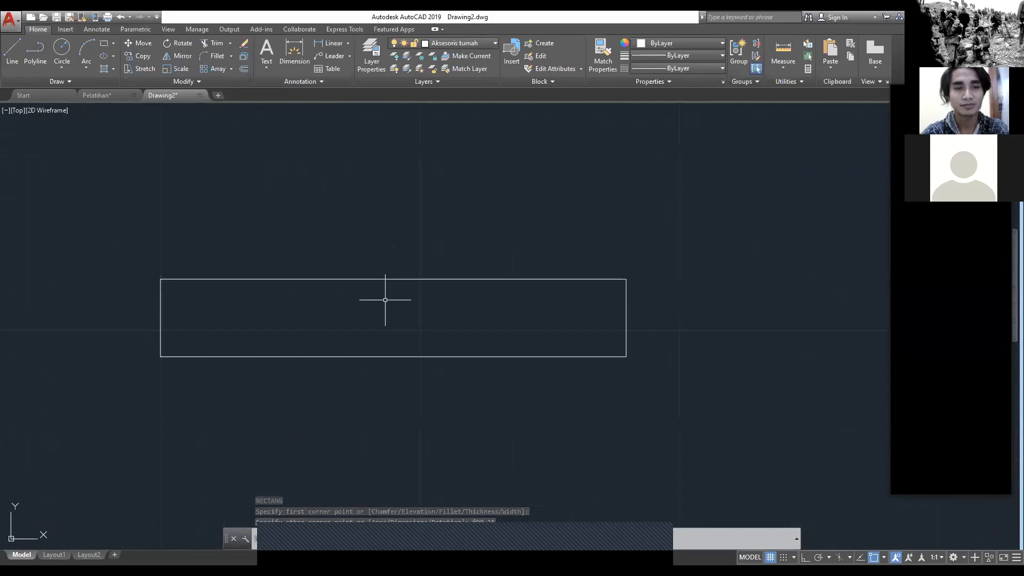
pyautogui.write('rec')
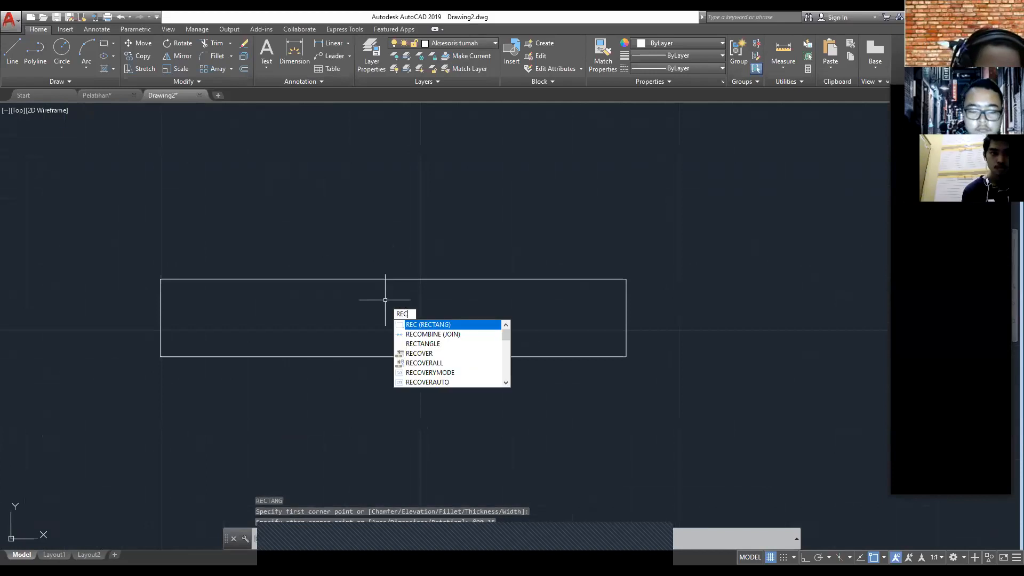
pyautogui.press('Escape')
pyautogui.click(97, 95)
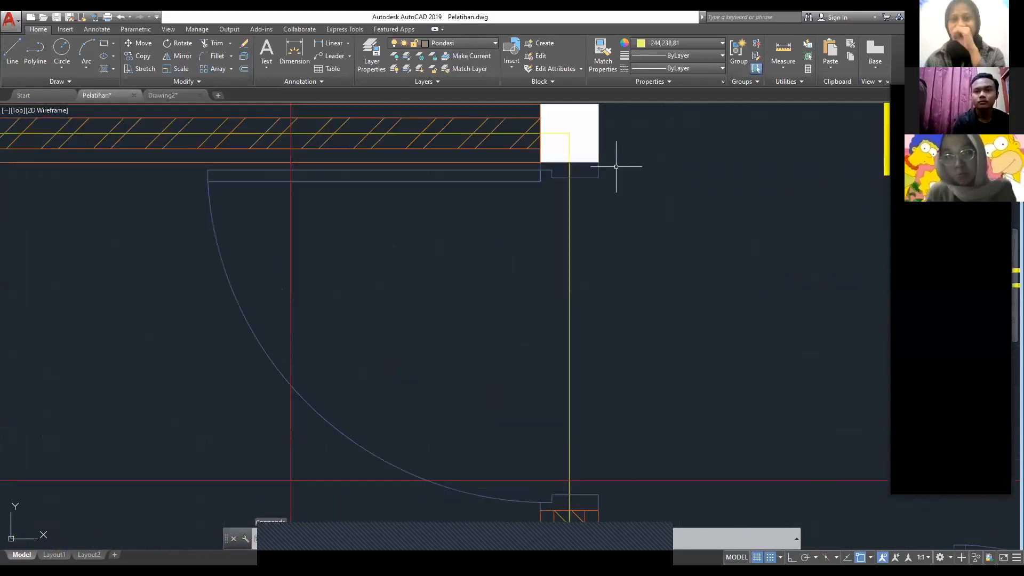
pyautogui.moveTo(600, 247); pyautogui.dragTo(415, 115, button='middle')
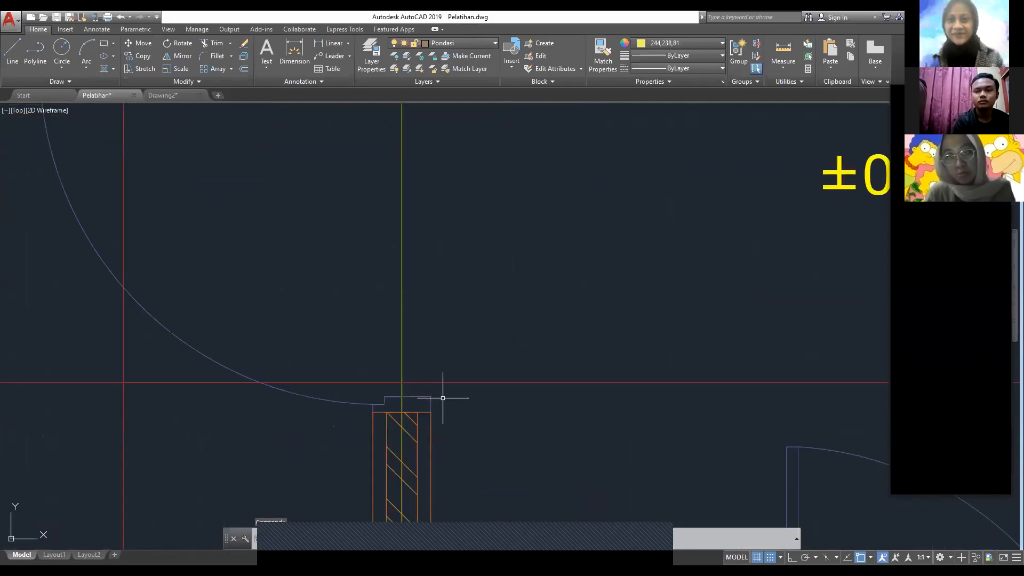
pyautogui.press('Escape')
# Step: Return to Drawing2 and draw a rectangle 2 wide and 15 high from the lower-left corner of the 90 by 15 rectangle
pyautogui.click(162, 95)
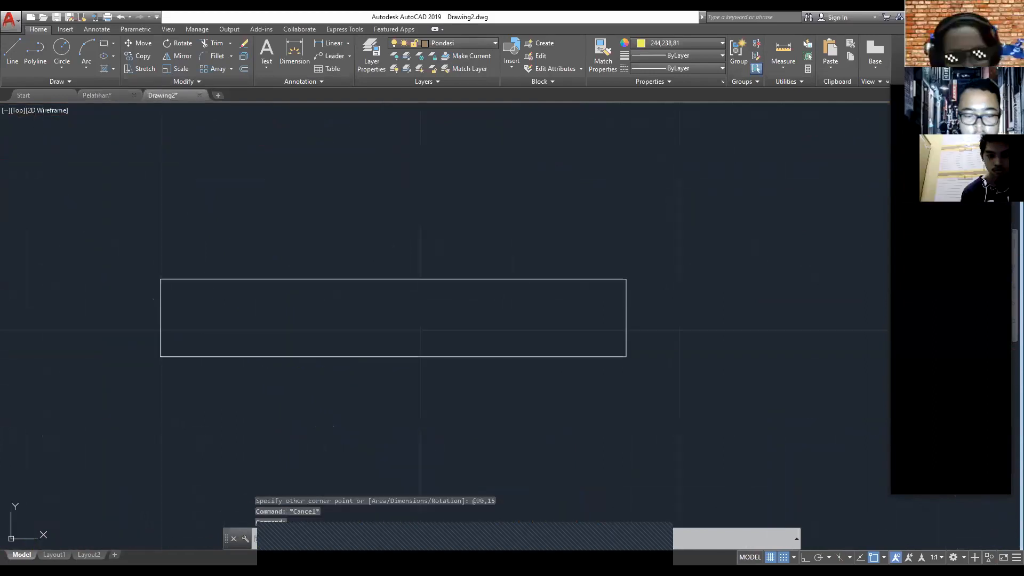
pyautogui.write('REC')
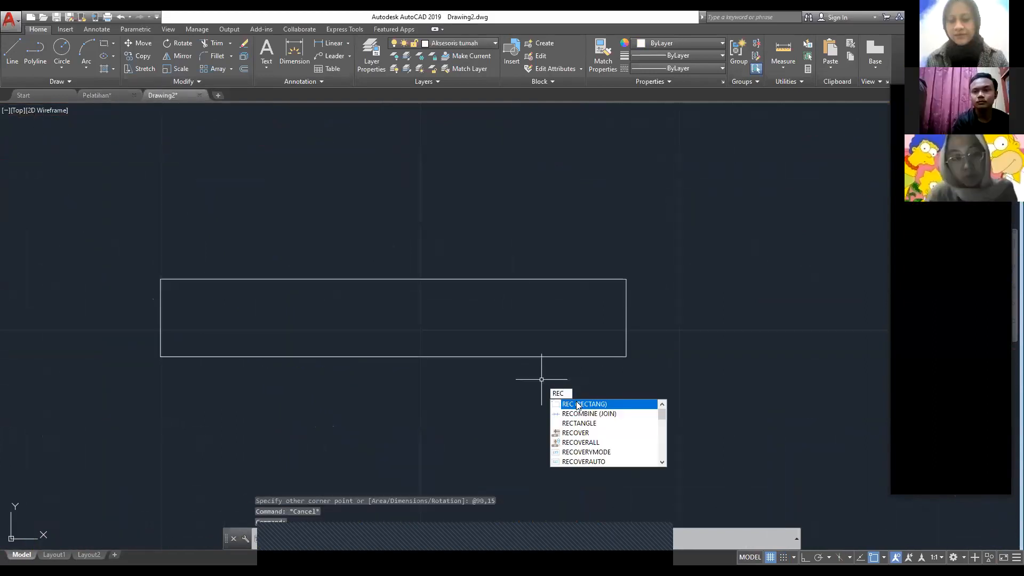
pyautogui.click(581, 407)
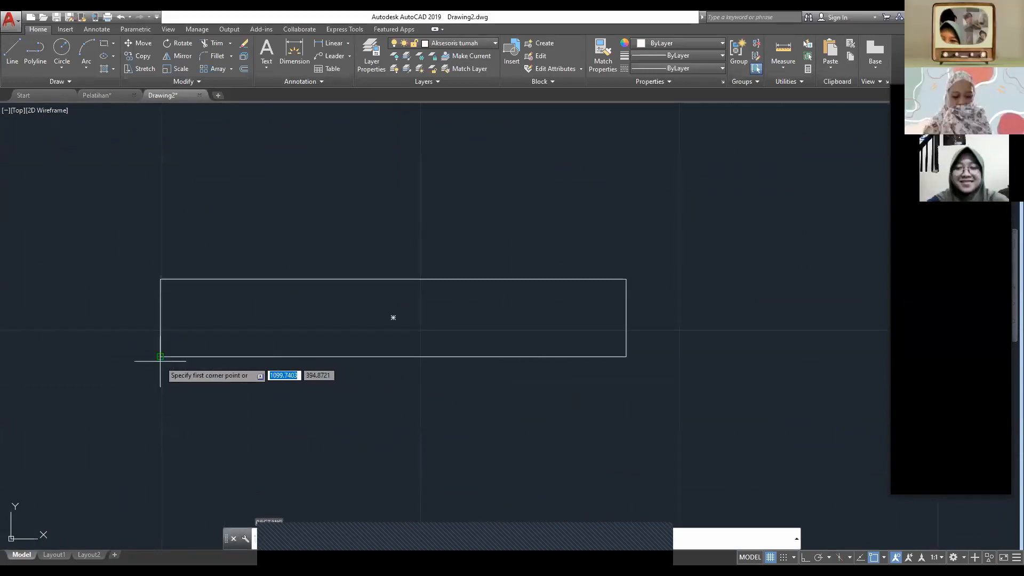
pyautogui.scroll(2, 160, 357)
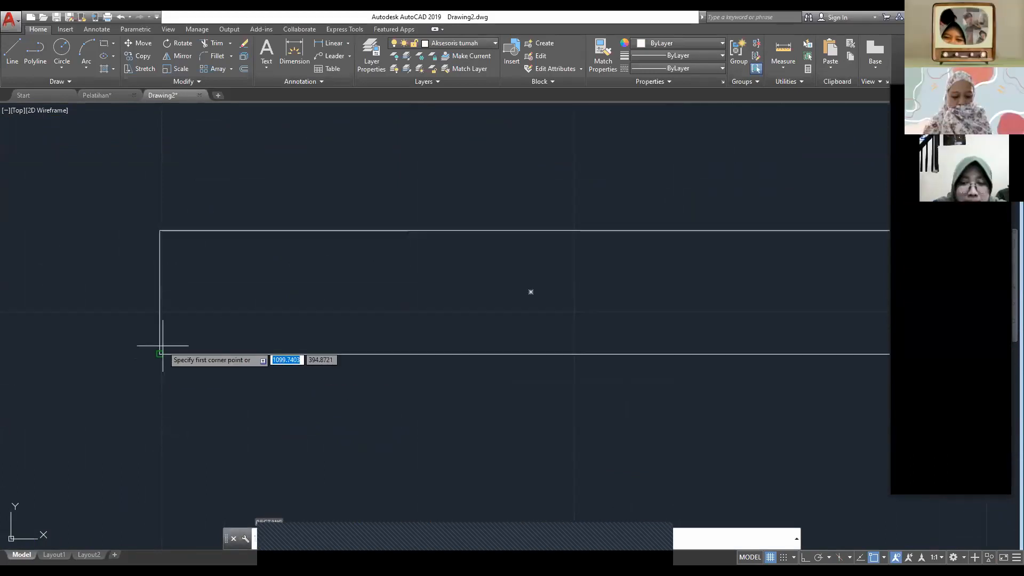
pyautogui.click(160, 354)
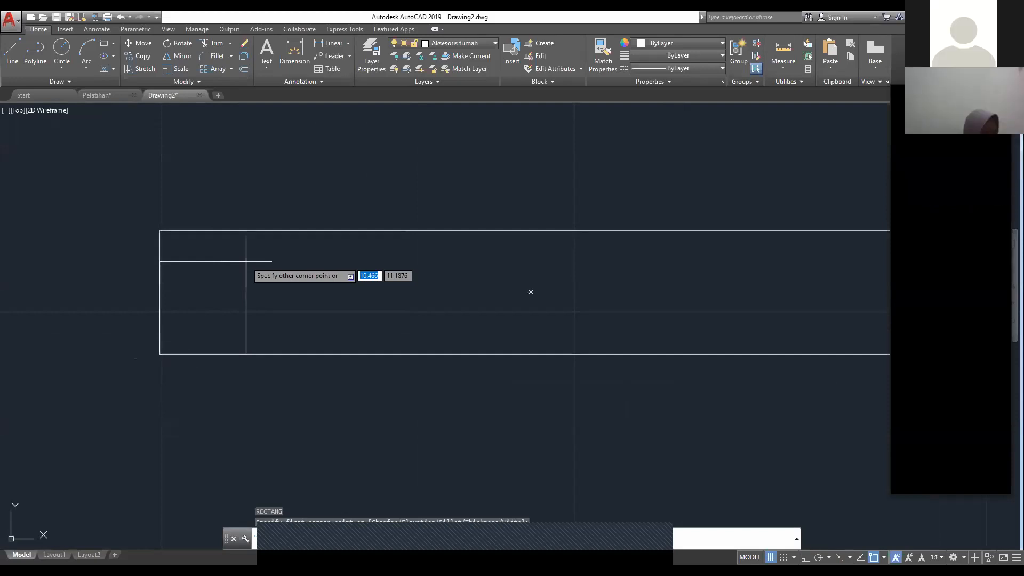
pyautogui.write('2')
pyautogui.press('Tab')
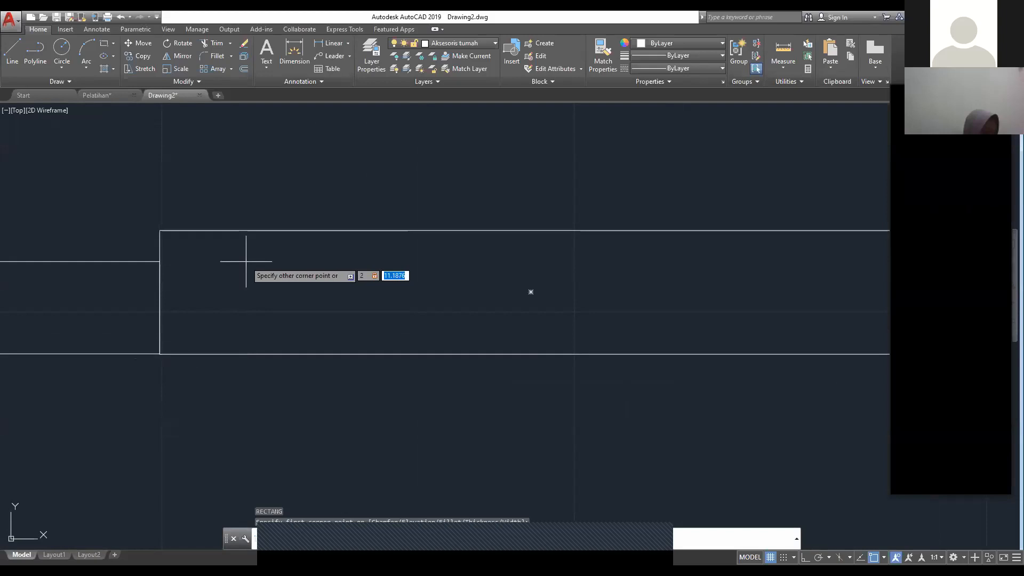
pyautogui.write('15')
pyautogui.press('Return')
# Step: Mirror the 2 by 15 rectangle about a vertical line through the long rectangle's centre with Ortho on, keeping the source object
pyautogui.scroll(-2, 265, 270)
pyautogui.scroll(2, 251, 279)
pyautogui.moveTo(251, 279); pyautogui.dragTo(171, 286, button='middle')
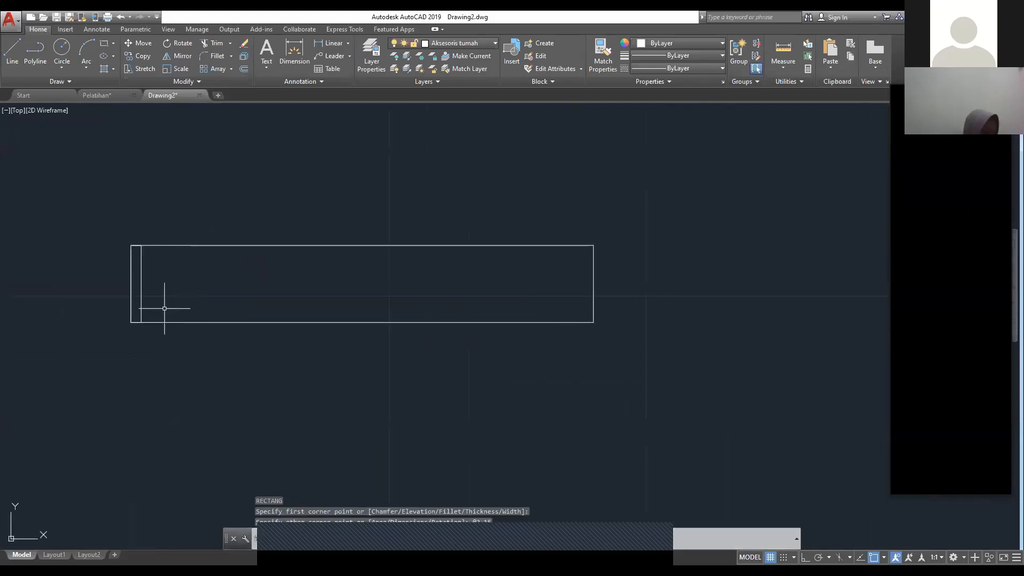
pyautogui.click(162, 308)
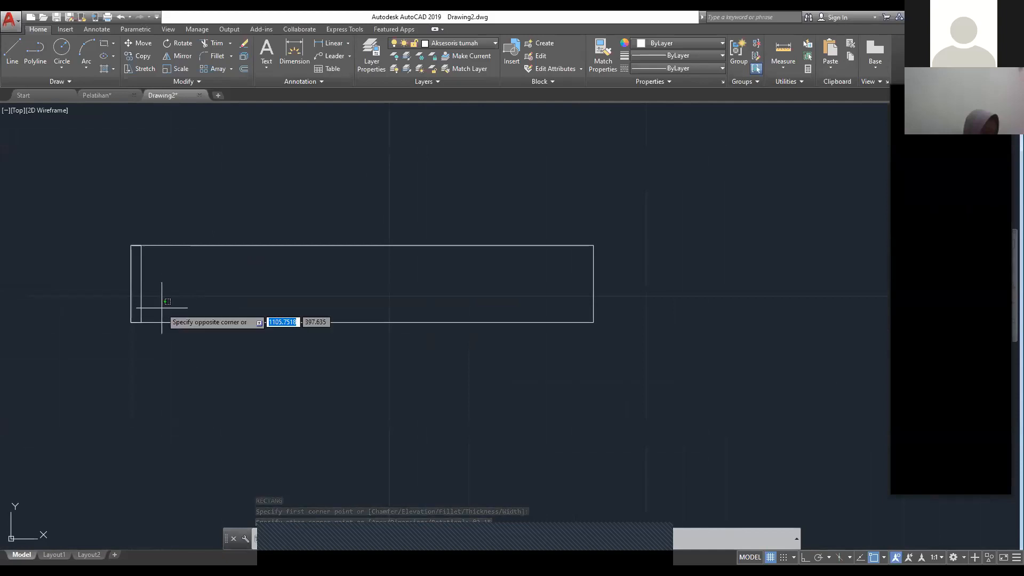
pyautogui.press('Escape')
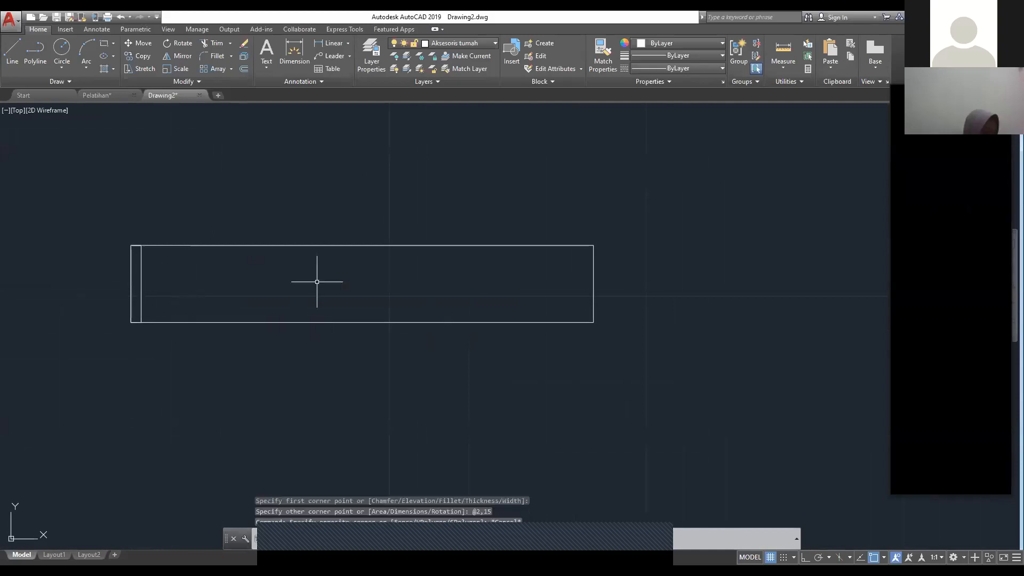
pyautogui.click(153, 283)
pyautogui.click(138, 272)
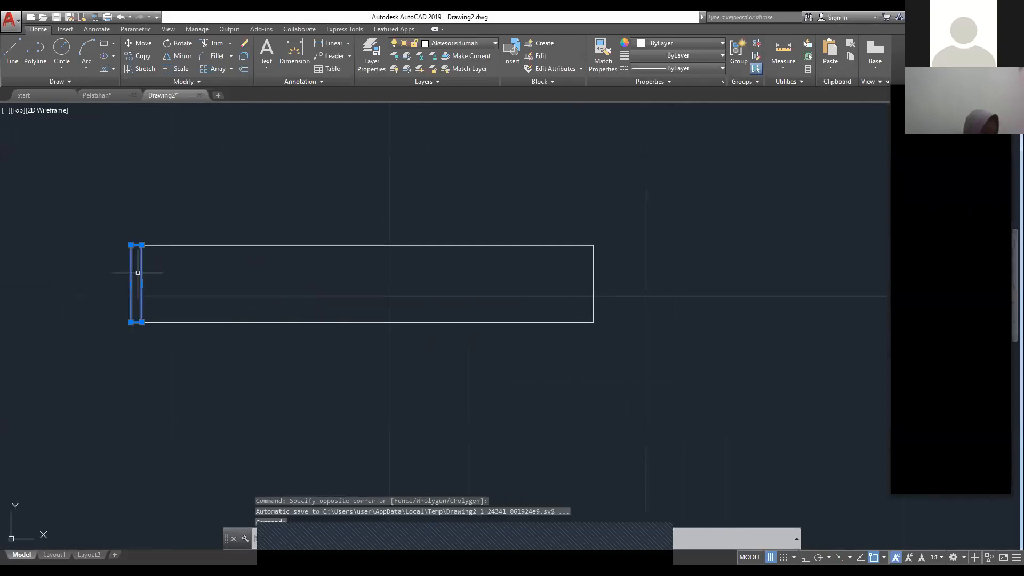
pyautogui.write('MIRROR')
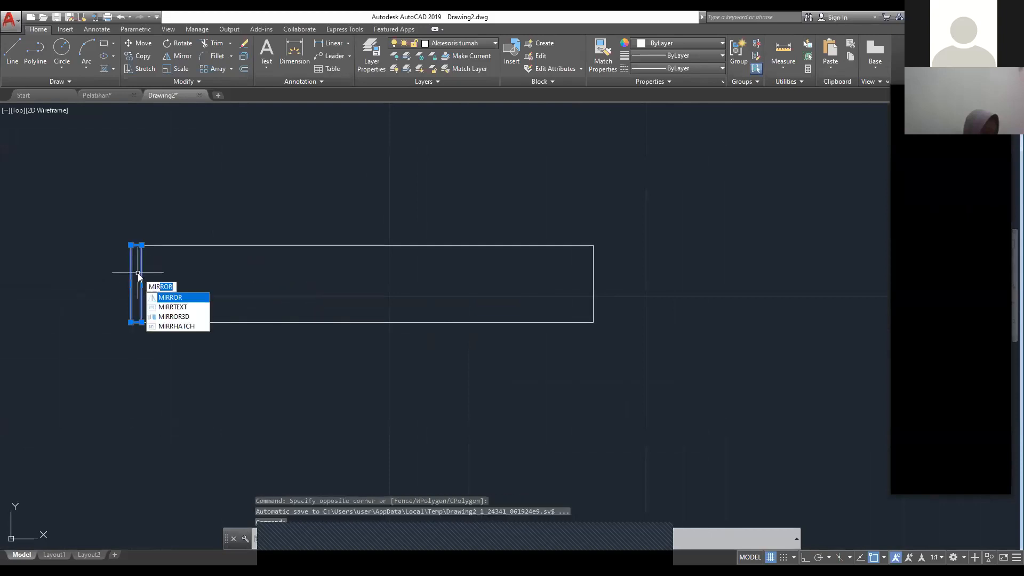
pyautogui.press('Return')
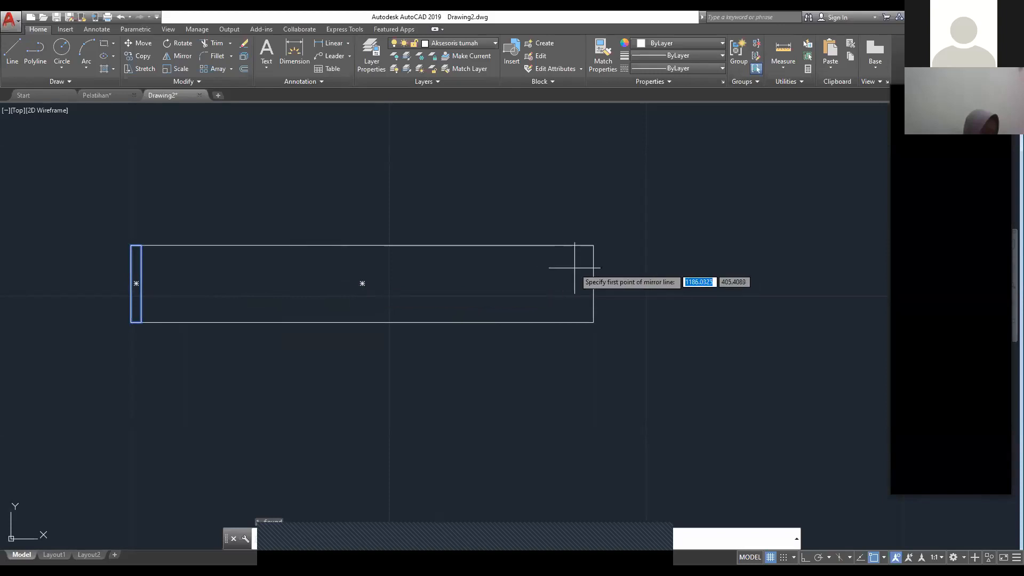
pyautogui.click(363, 283)
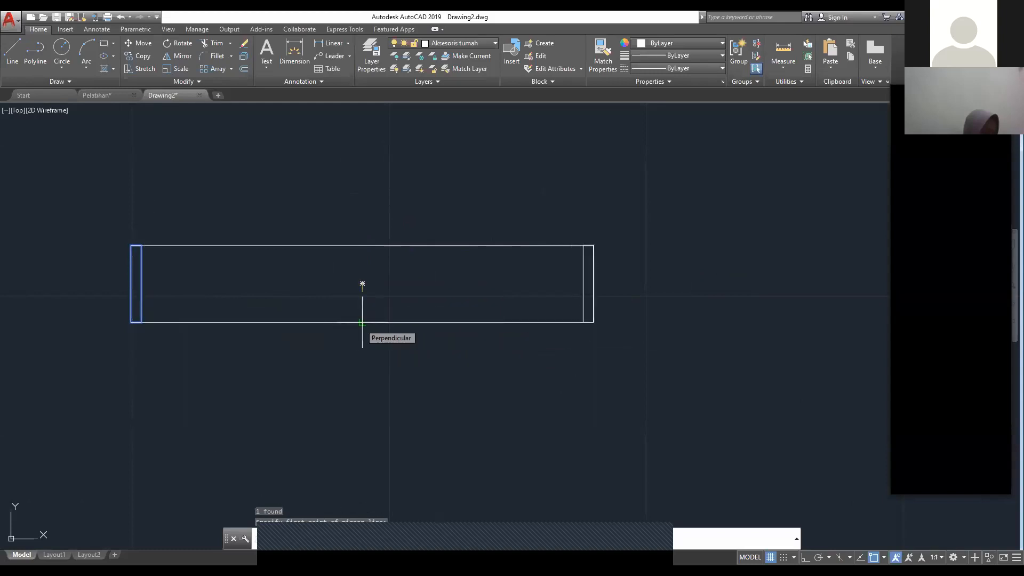
pyautogui.press('F8')
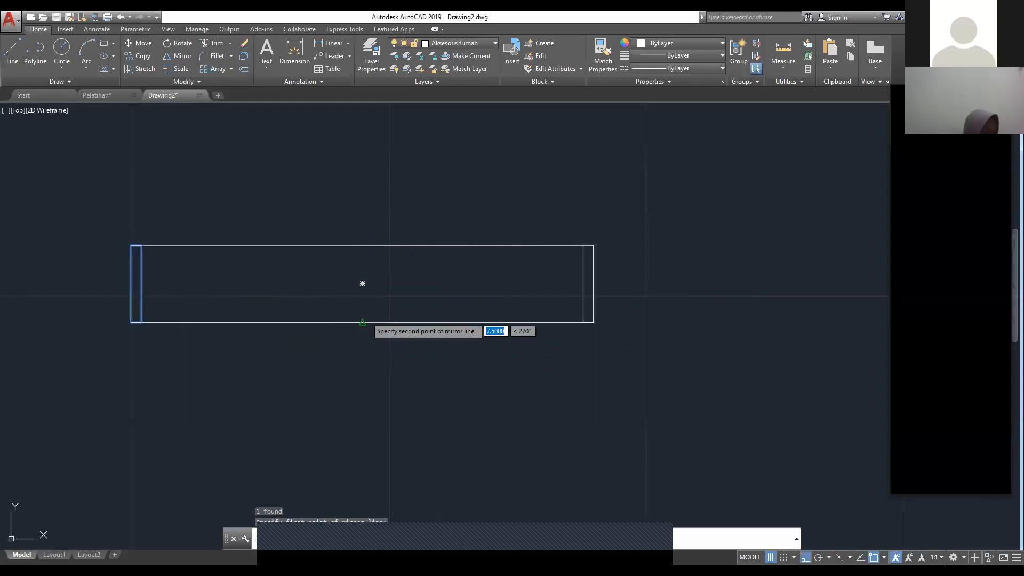
pyautogui.click(376, 302)
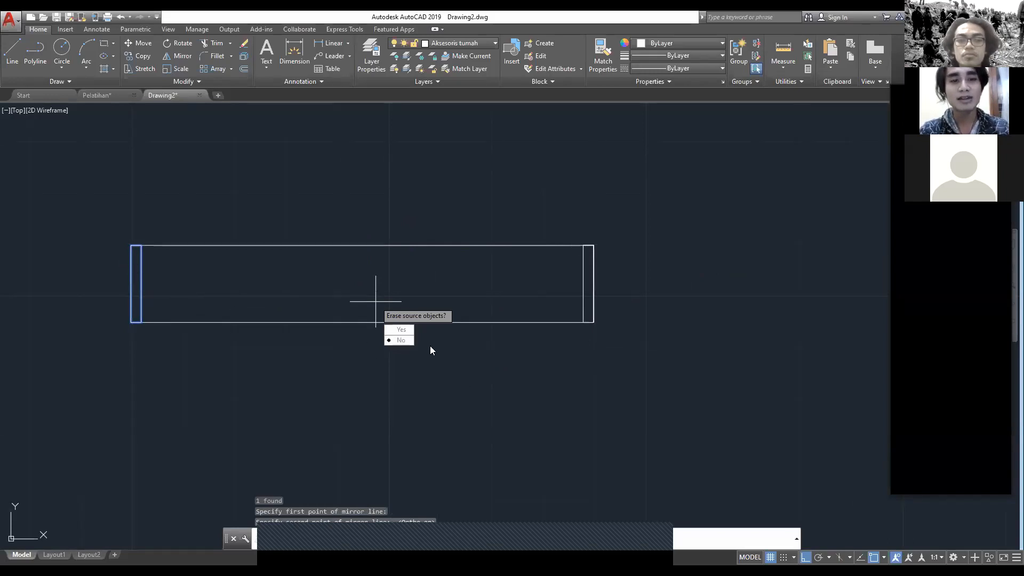
pyautogui.click(402, 340)
# Step: Delete the 90 by 15 rectangle between the two narrow frame rectangles
pyautogui.scroll(-4, 295, 299)
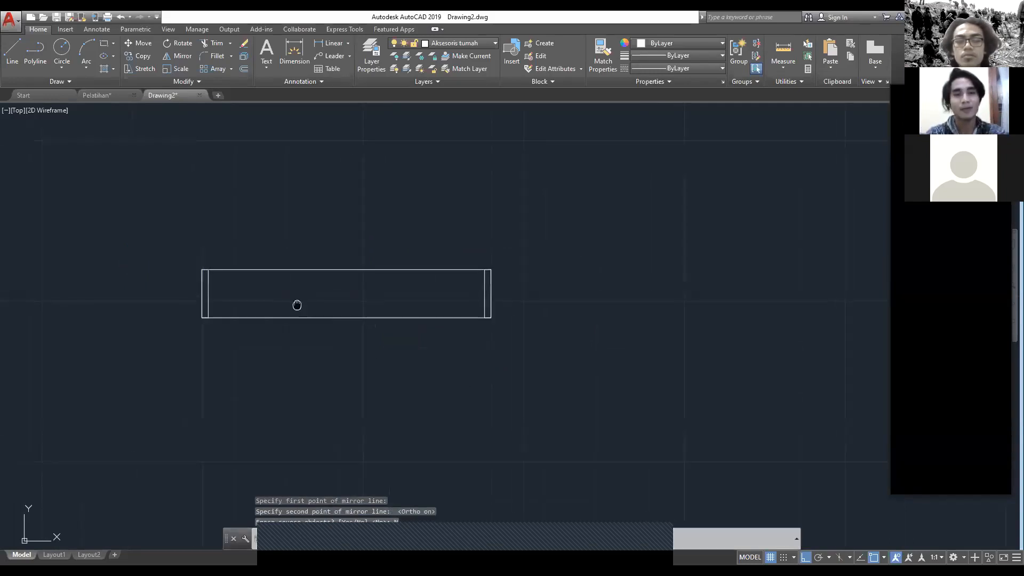
pyautogui.scroll(6, 293, 293)
pyautogui.scroll(-2, 228, 323)
pyautogui.moveTo(232, 323); pyautogui.dragTo(369, 347, button='middle')
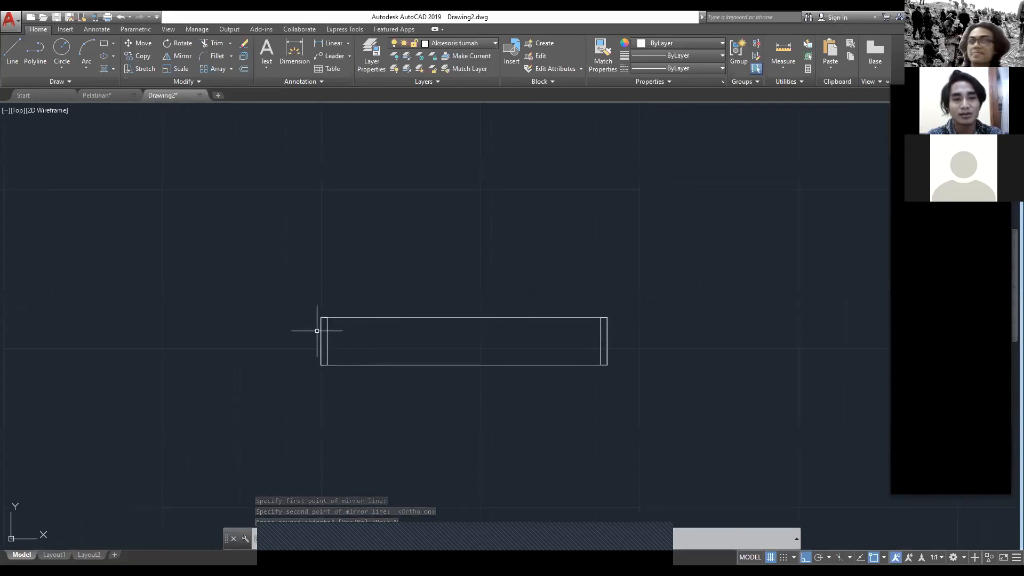
pyautogui.moveTo(505, 346); pyautogui.dragTo(356, 330, button='middle')
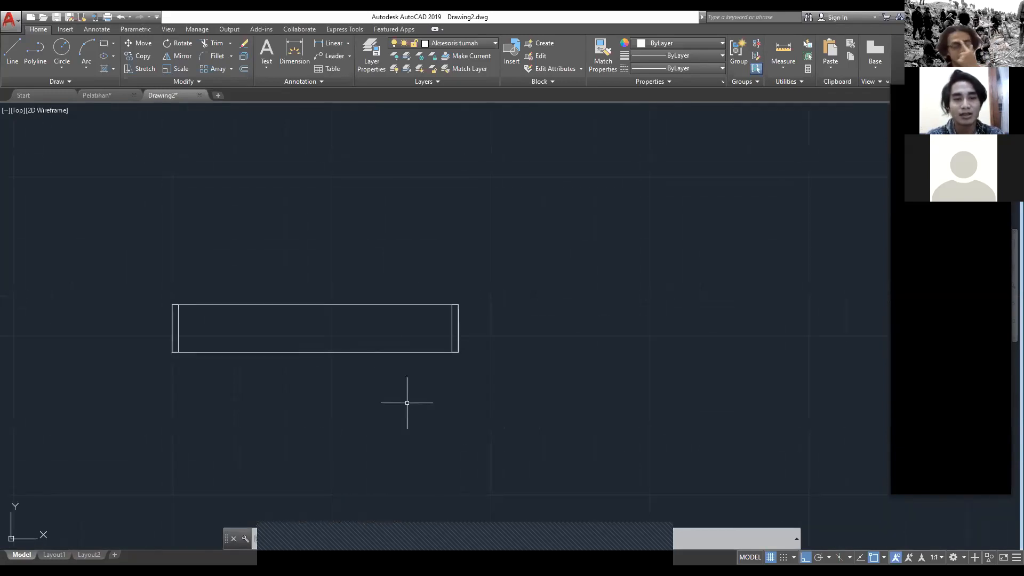
pyautogui.click(403, 393)
pyautogui.click(354, 321)
pyautogui.press('Delete')
# Step: Switch to the Pelatihan drawing and examine the notched door frame below the white column
pyautogui.moveTo(327, 327); pyautogui.dragTo(407, 342, button='middle')
pyautogui.click(121, 97)
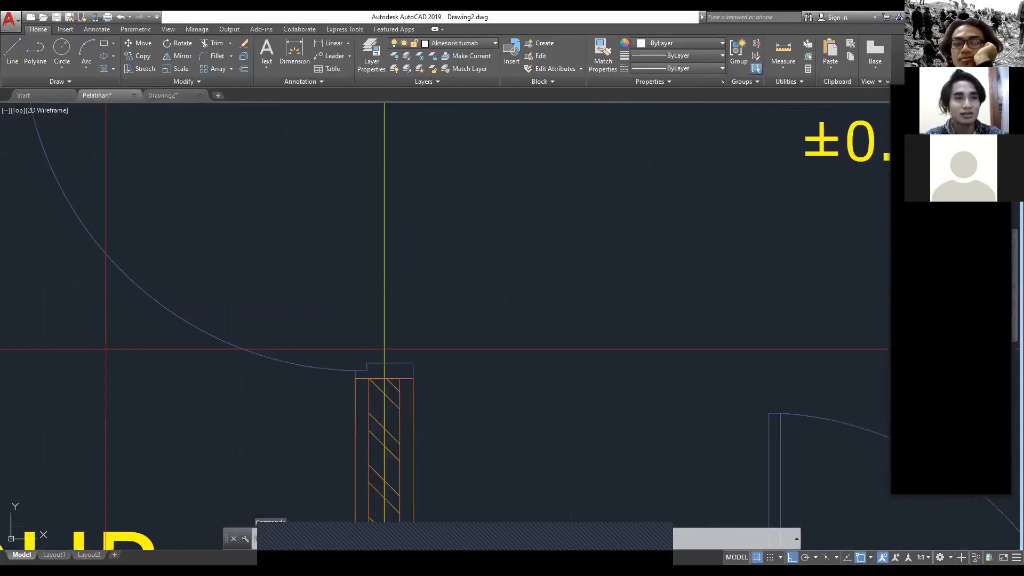
pyautogui.scroll(-6, 231, 221)
pyautogui.scroll(4, 398, 224)
pyautogui.scroll(4, 392, 433)
pyautogui.moveTo(393, 384); pyautogui.dragTo(339, 357, button='middle')
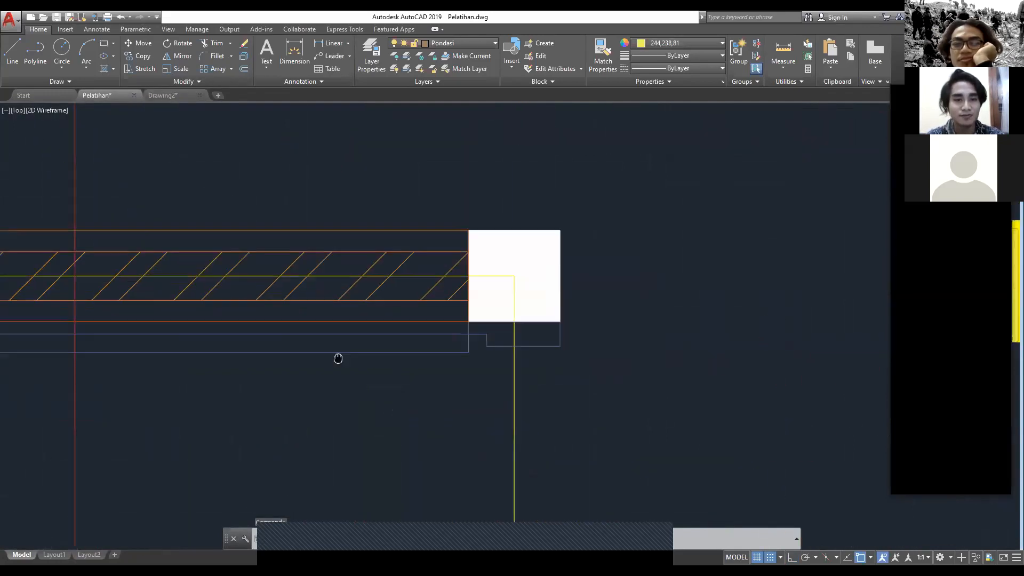
# Step: In Drawing2, draw a rectangle 88 wide and 2 high downward from the top midpoint of the left frame post, spanning both posts
pyautogui.click(163, 95)
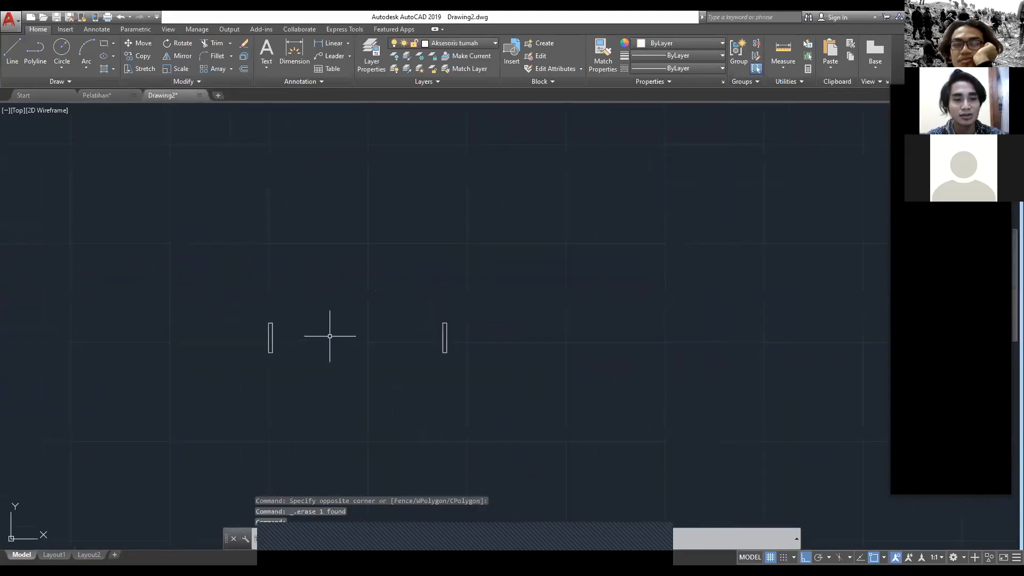
pyautogui.write('rec')
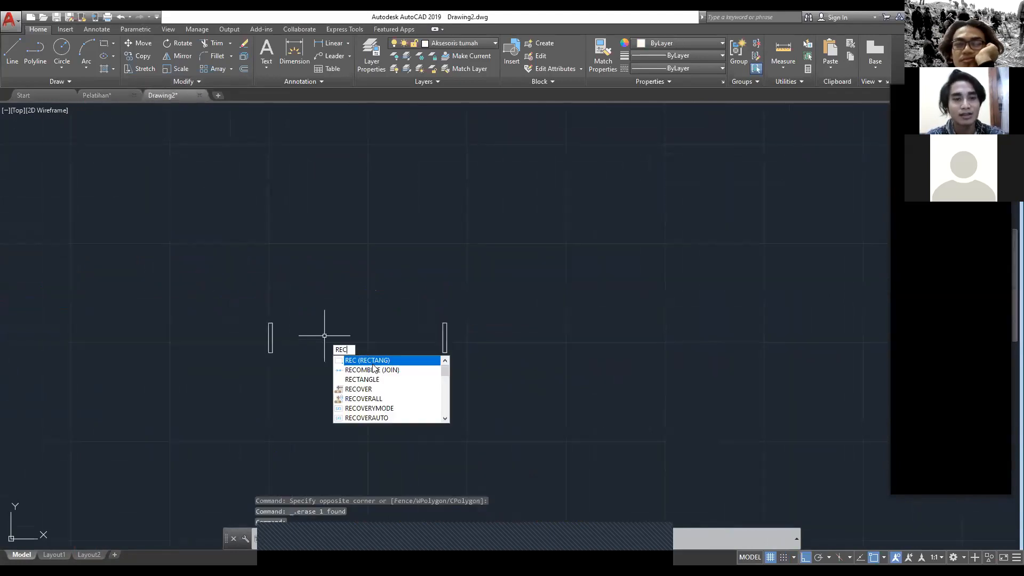
pyautogui.press('Return')
pyautogui.scroll(5, 301, 337)
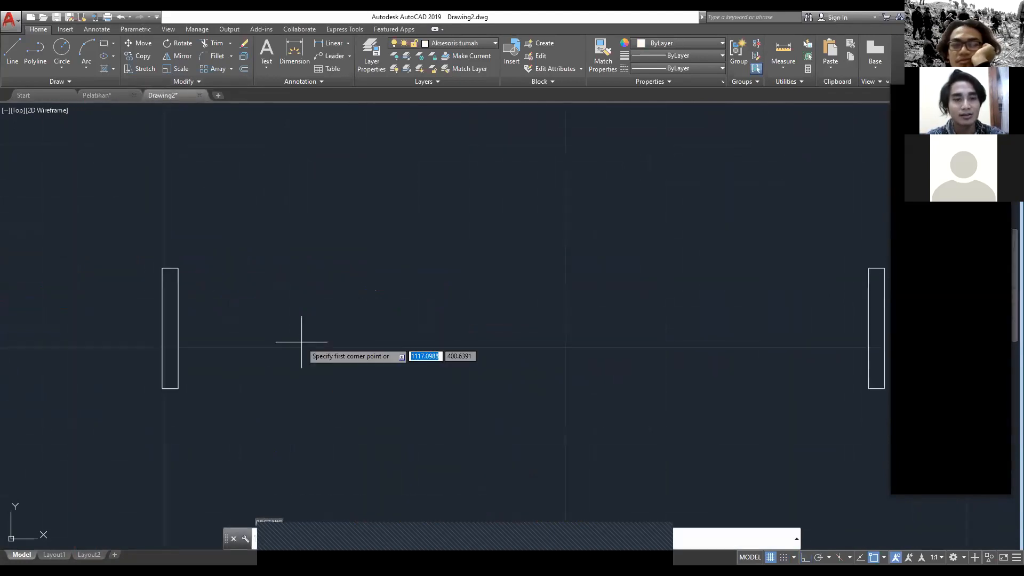
pyautogui.click(170, 268)
pyautogui.moveTo(587, 329); pyautogui.dragTo(288, 336, button='middle')
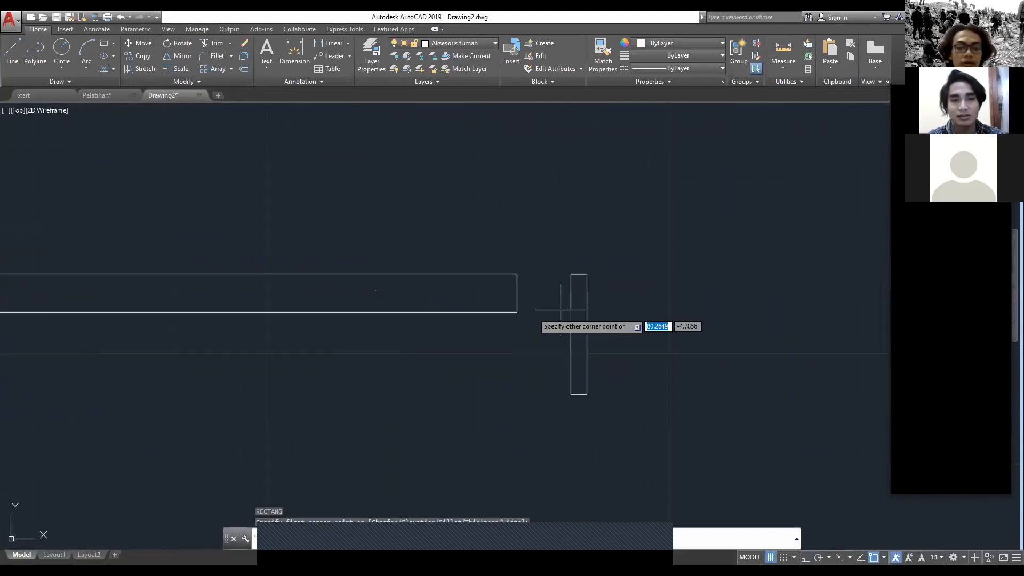
pyautogui.click(579, 274)
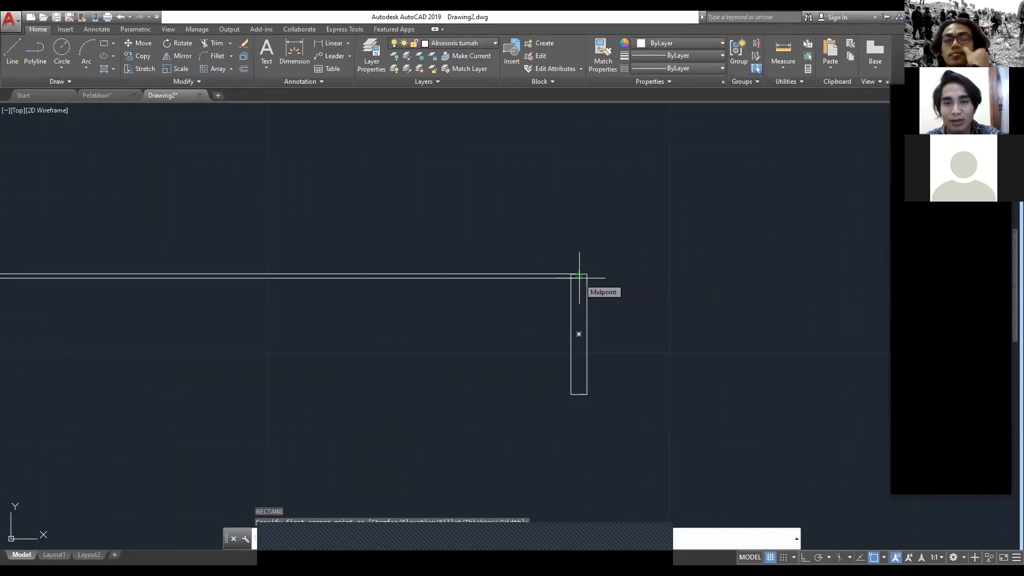
pyautogui.scroll(-2, 578, 274)
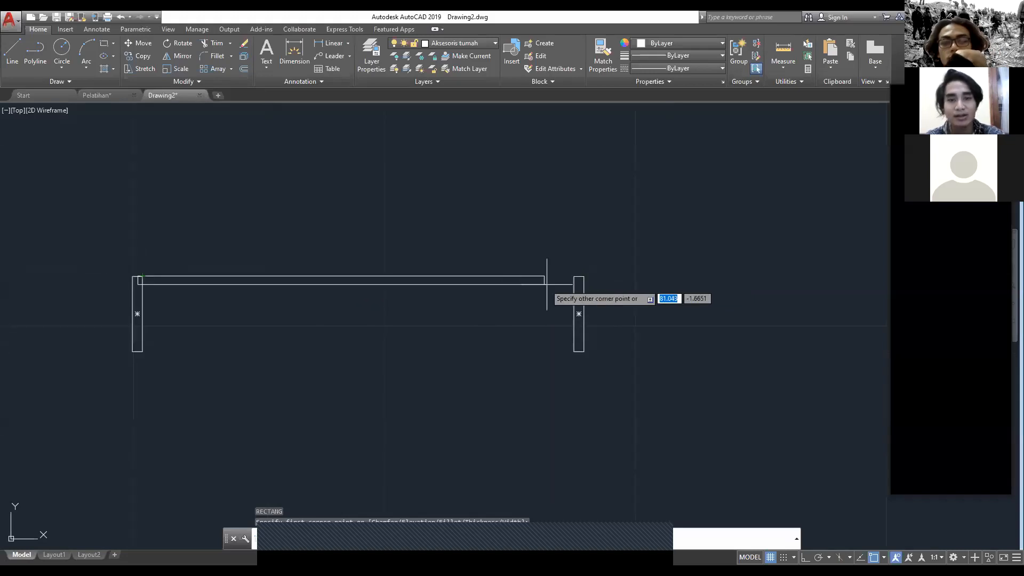
pyautogui.write('88')
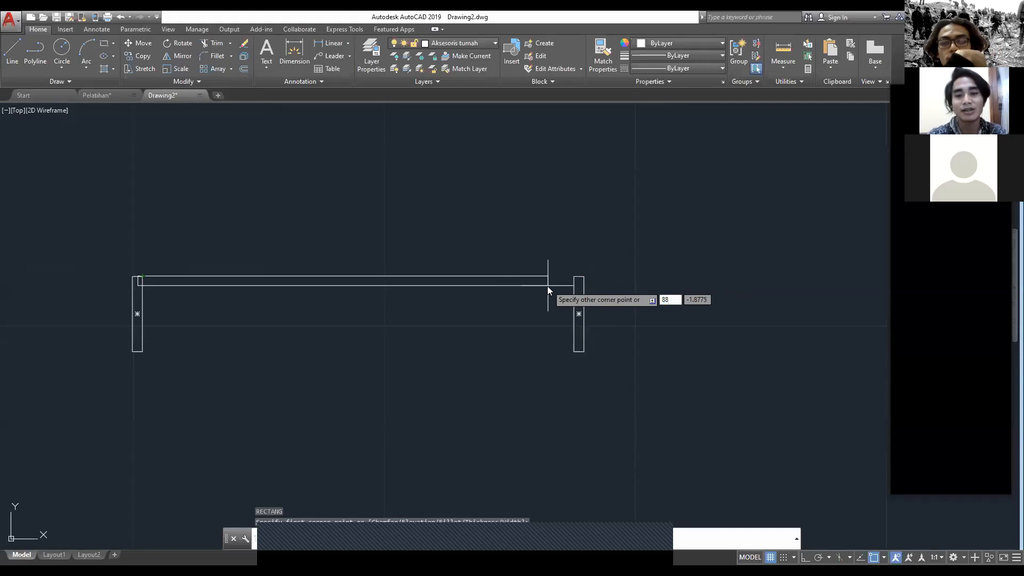
pyautogui.press('Tab')
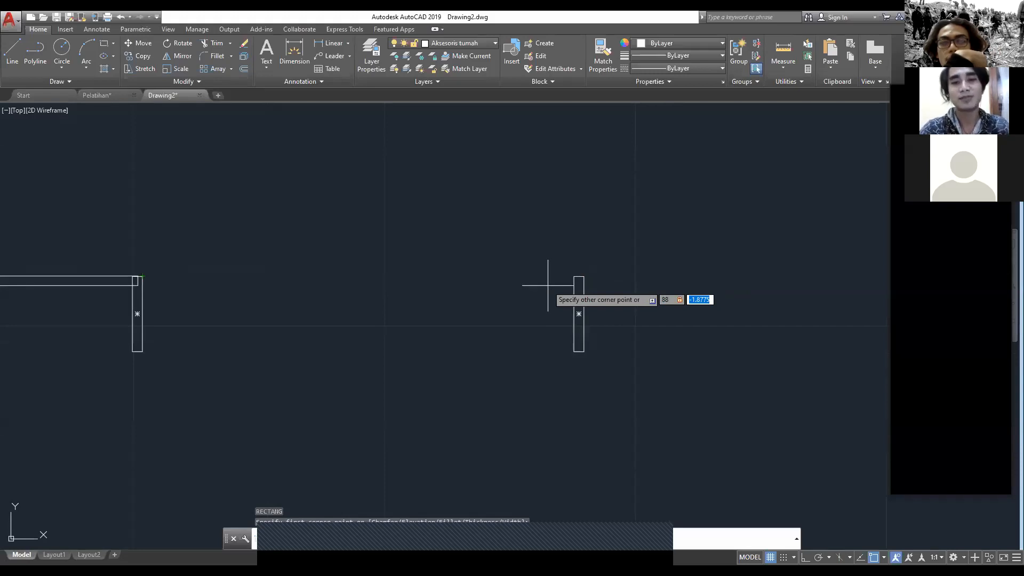
pyautogui.write('-2')
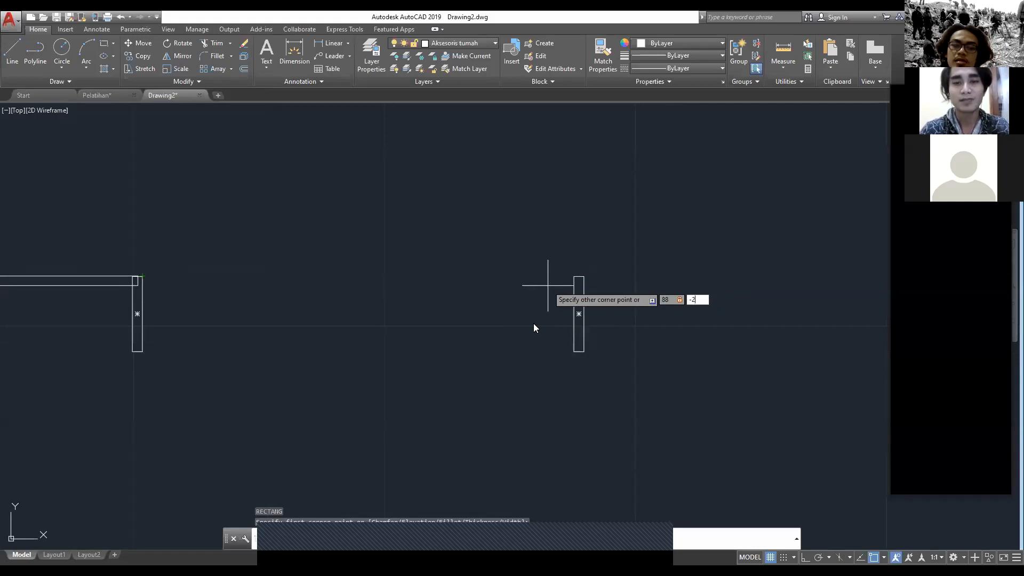
pyautogui.press('Return')
pyautogui.scroll(2, 268, 267)
pyautogui.scroll(-2, 270, 267)
pyautogui.scroll(2, 183, 279)
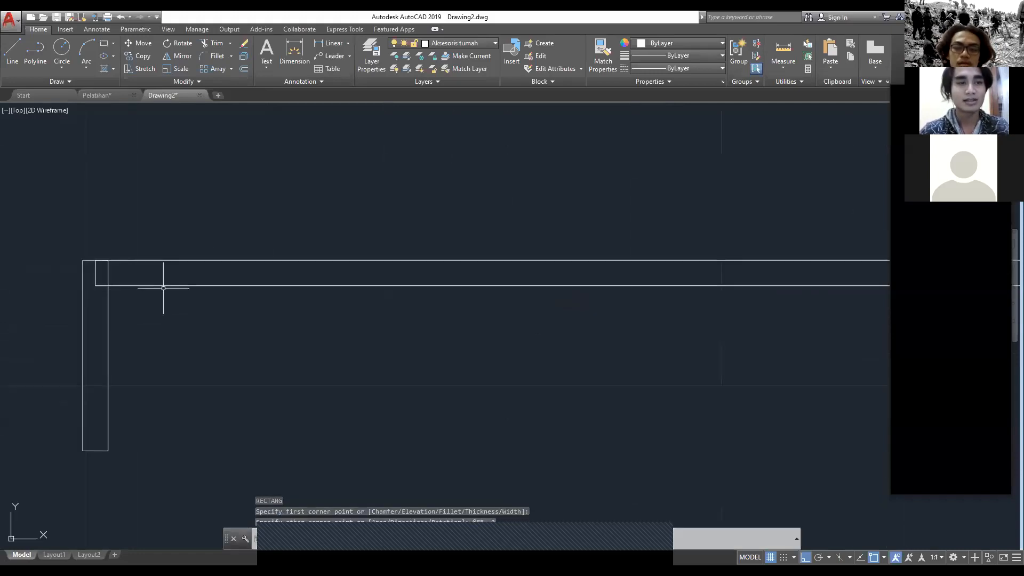
# Step: Examine the notched door frame corner below the white column in the Pelatihan drawing, and return to Drawing2
pyautogui.click(109, 95)
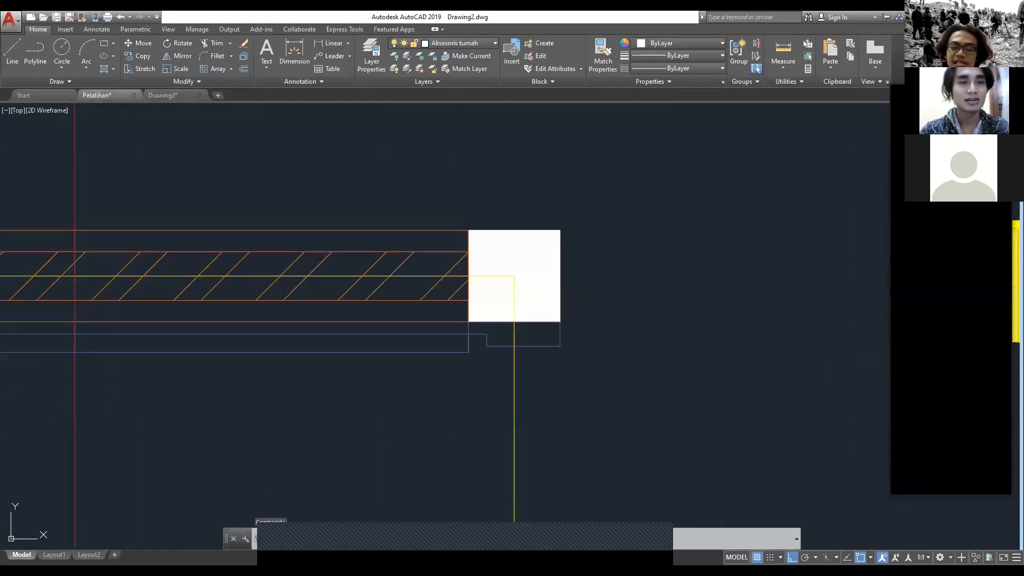
pyautogui.scroll(-2, 344, 274)
pyautogui.scroll(4, 462, 440)
pyautogui.moveTo(320, 119); pyautogui.dragTo(361, 325, button='middle')
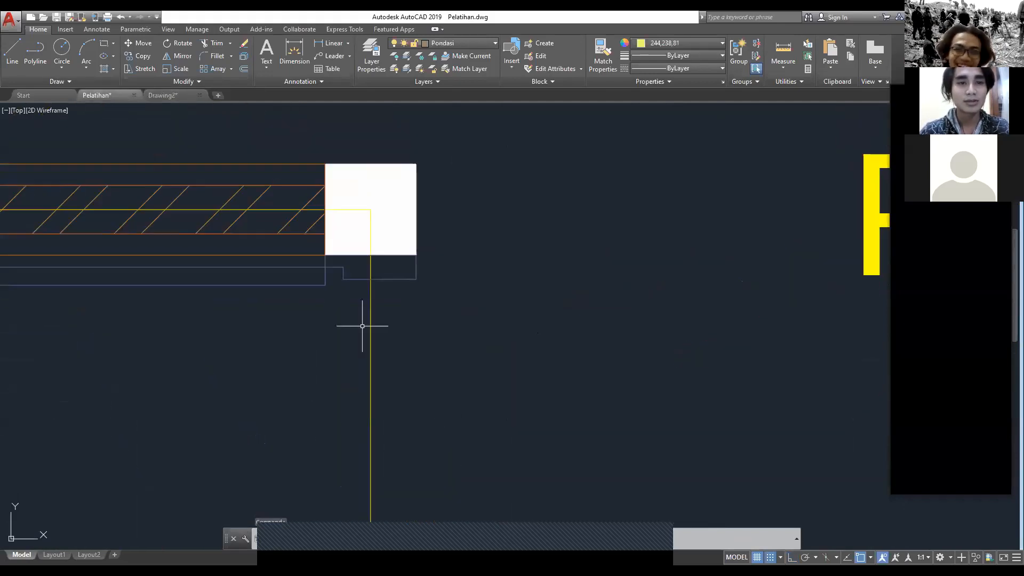
pyautogui.scroll(4, 335, 275)
pyautogui.scroll(2, 335, 275)
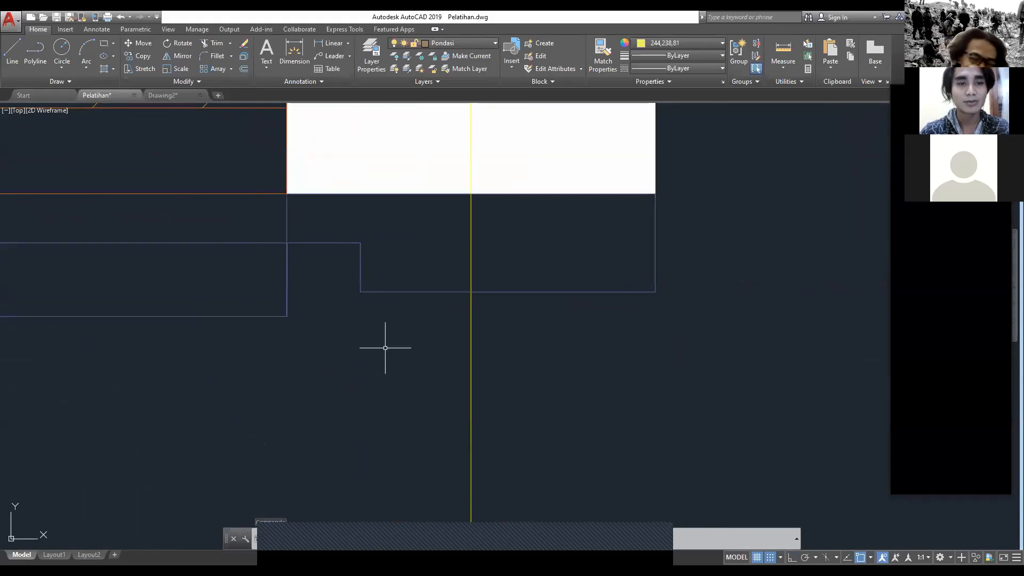
pyautogui.click(174, 94)
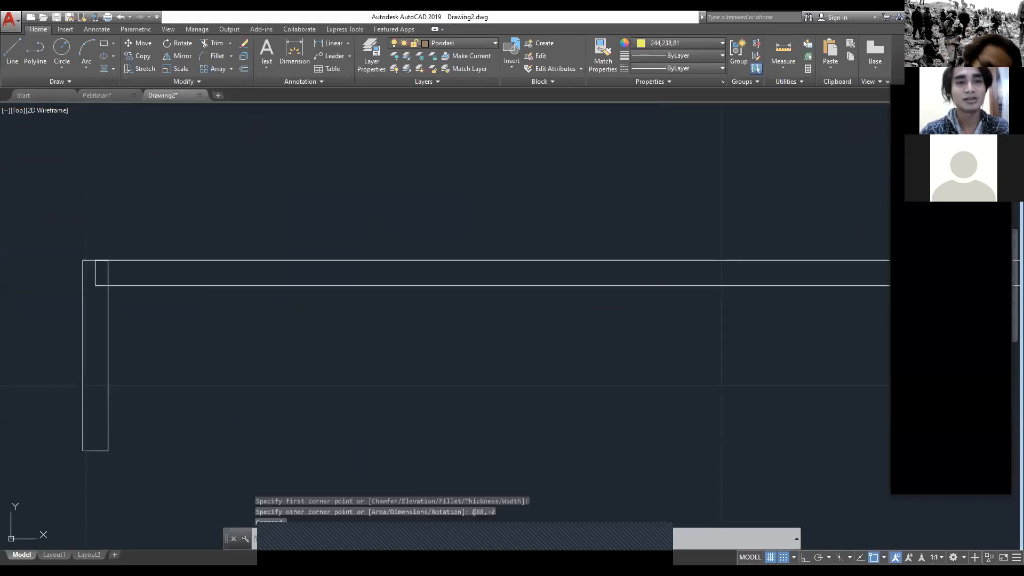
# Step: Trim the right frame post's inner edge where it crosses the 88 by 2 rectangle, using all objects as cutting edges
pyautogui.scroll(-2, 280, 279)
pyautogui.scroll(4, 104, 229)
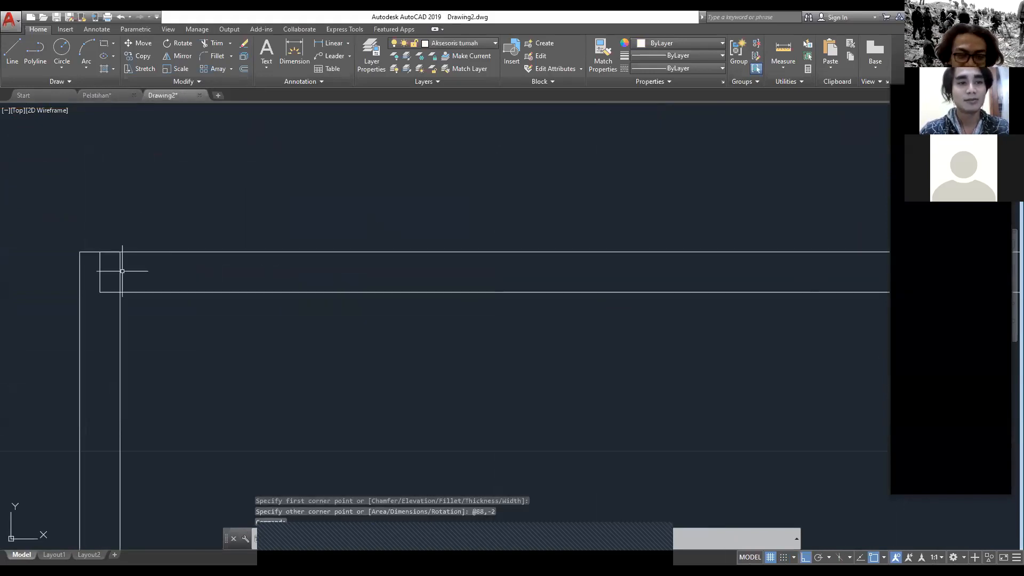
pyautogui.scroll(-3, 458, 304)
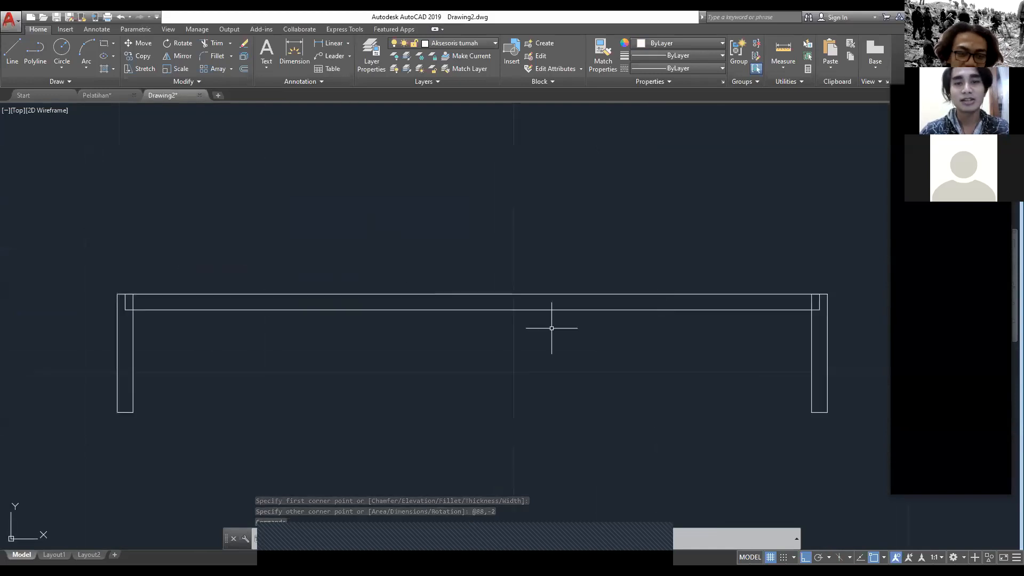
pyautogui.write('tr')
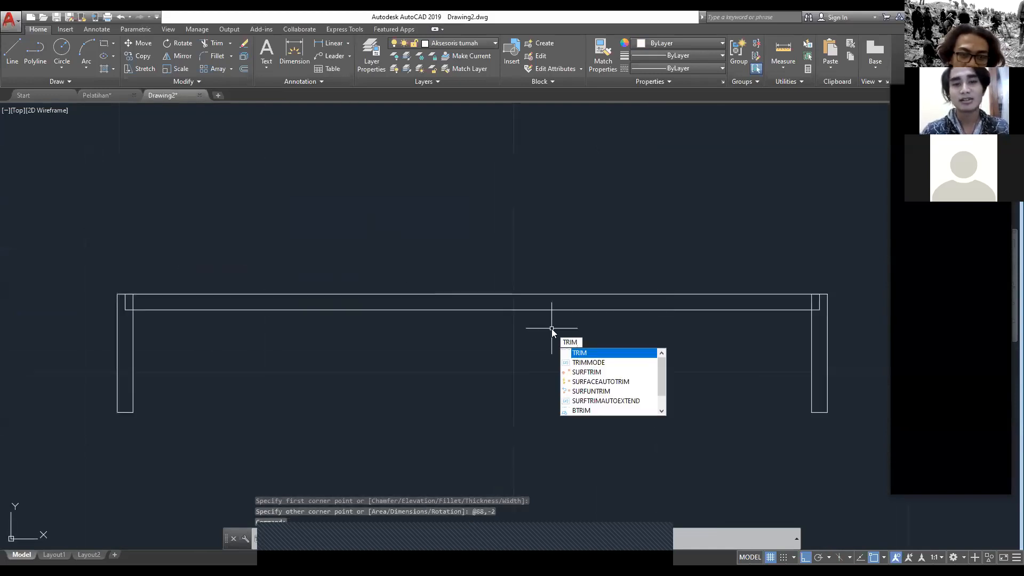
pyautogui.press('Return')
pyautogui.moveTo(694, 272); pyautogui.dragTo(535, 201, button='middle')
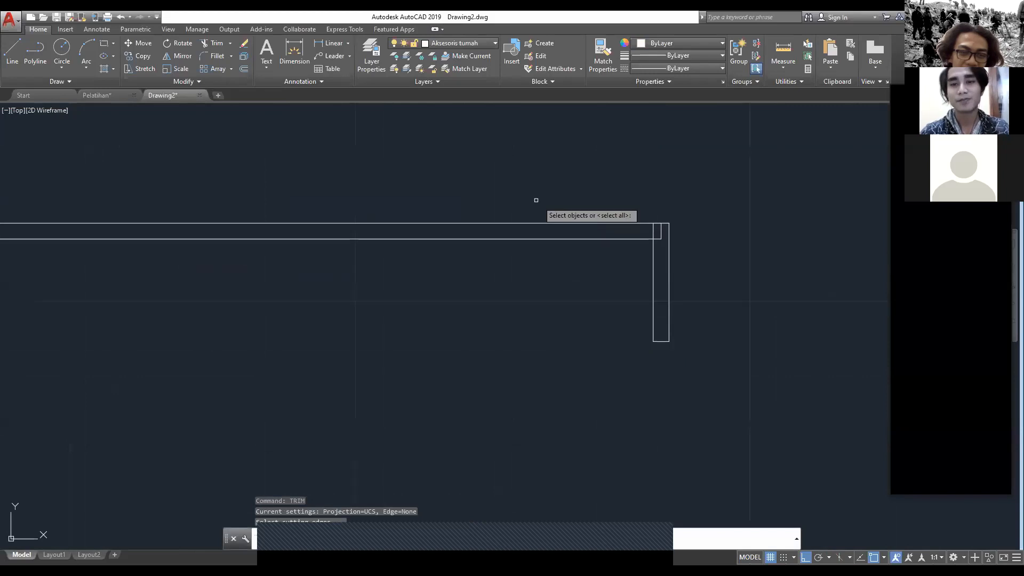
pyautogui.press('Return')
pyautogui.scroll(2, 680, 207)
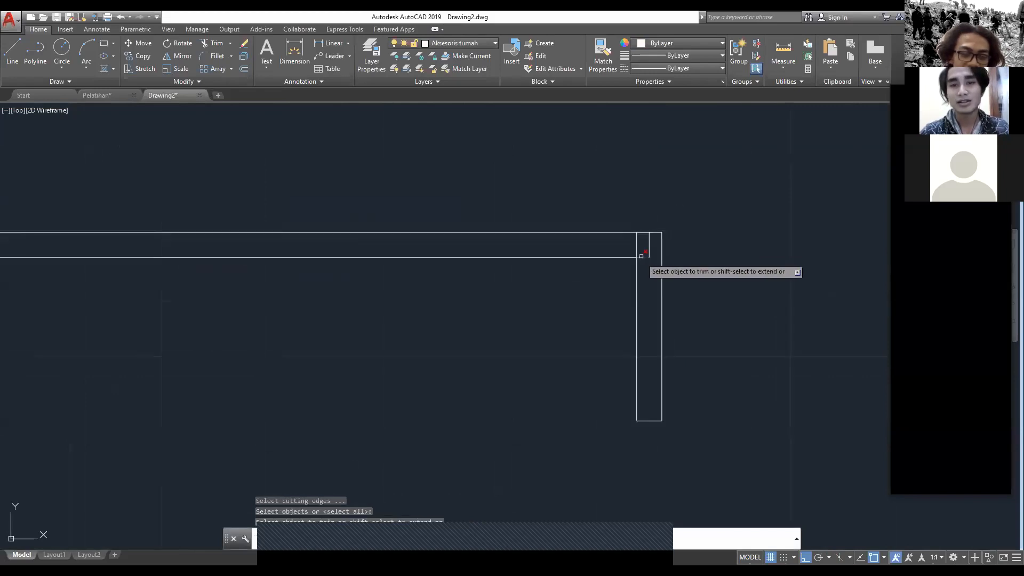
pyautogui.click(644, 245)
pyautogui.click(613, 245)
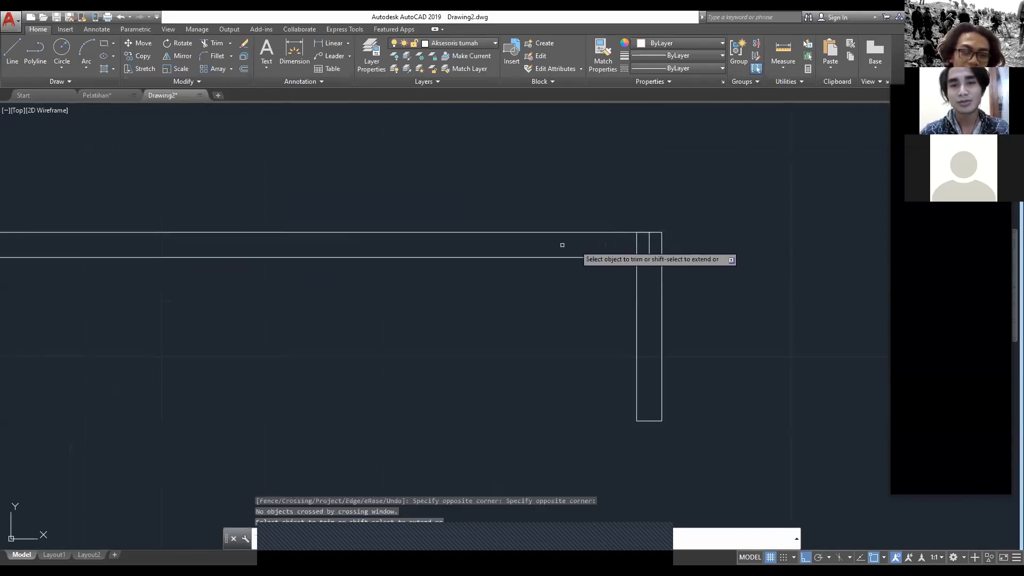
pyautogui.click(636, 244)
# Step: Trim the left frame post's inner edge inside the 88 by 2 rectangle and end the Trim command
pyautogui.scroll(-2, 309, 237)
pyautogui.moveTo(213, 244); pyautogui.dragTo(713, 249, button='middle')
pyautogui.scroll(4, 334, 249)
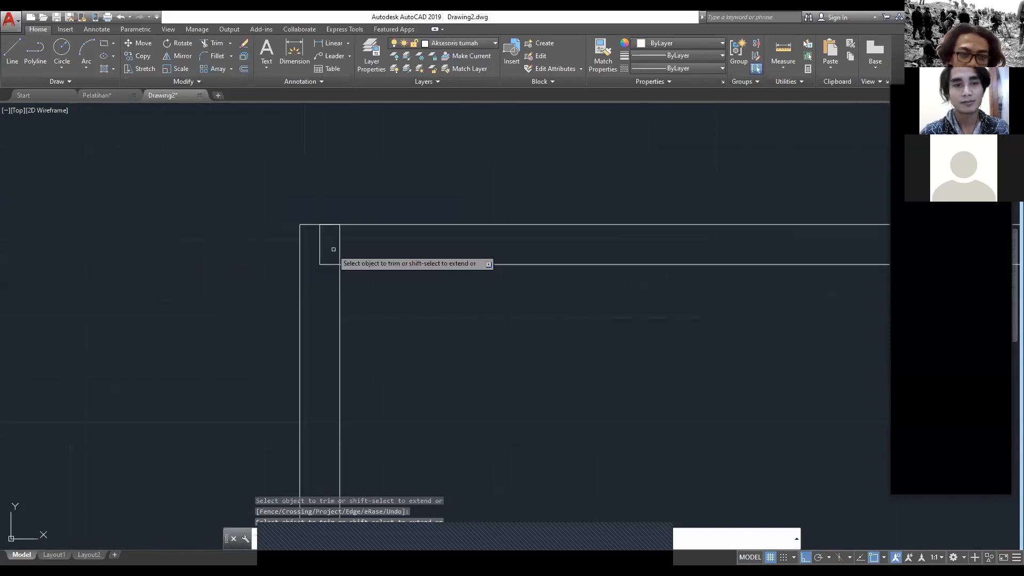
pyautogui.click(342, 244)
pyautogui.click(341, 244)
pyautogui.click(336, 244)
pyautogui.click(338, 244)
pyautogui.scroll(-2, 342, 243)
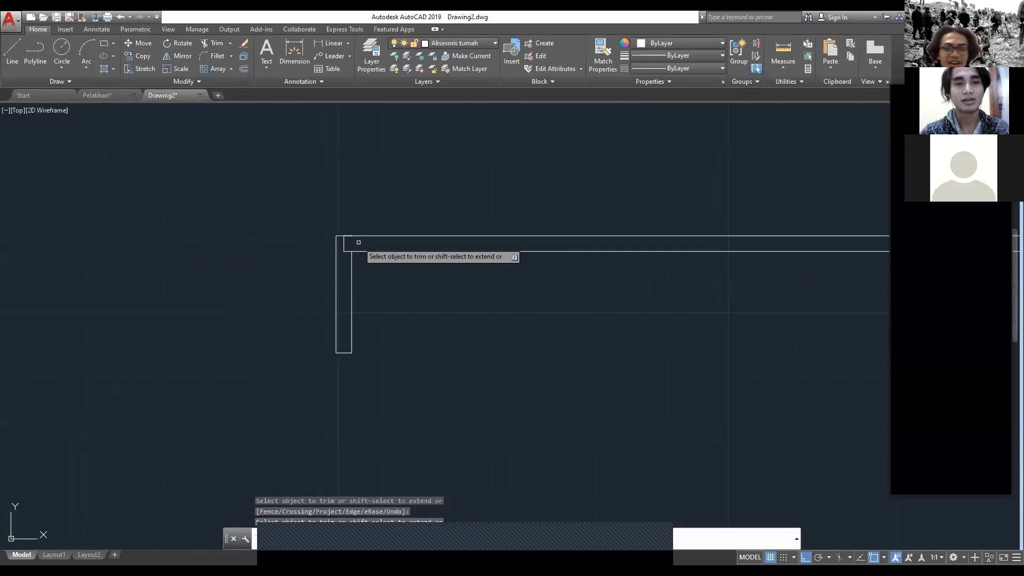
pyautogui.press('Escape')
pyautogui.click(679, 334)
pyautogui.press('Escape')
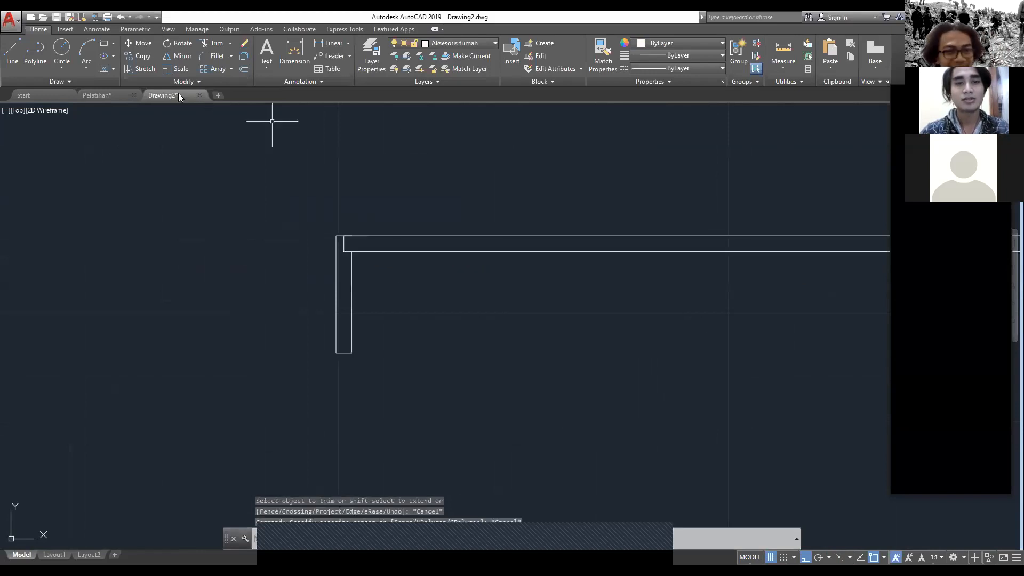
# Step: Compare with the door frame in the Pelatihan drawing once more and come back to Drawing2
pyautogui.click(97, 95)
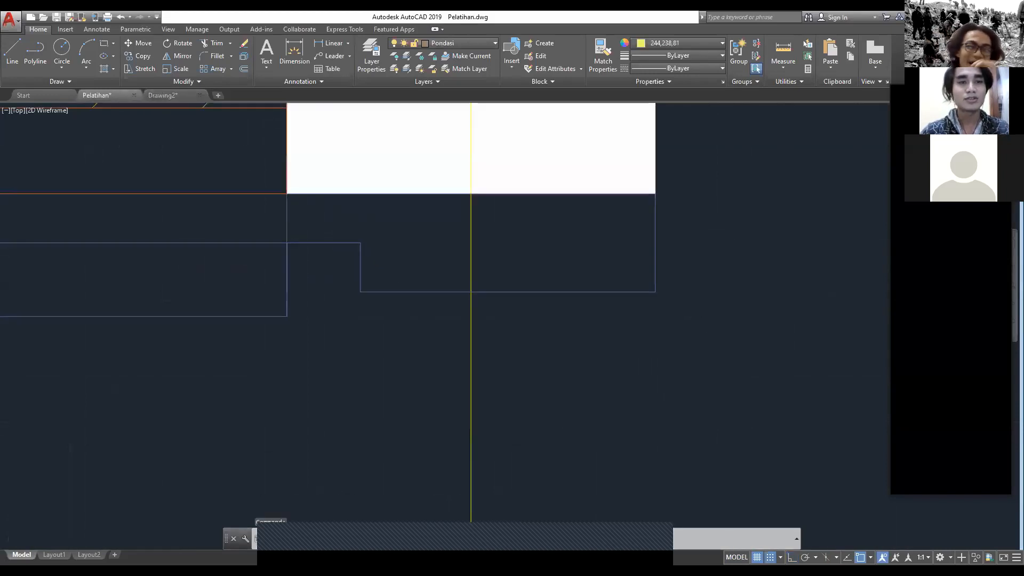
pyautogui.scroll(-5, 405, 257)
pyautogui.click(157, 96)
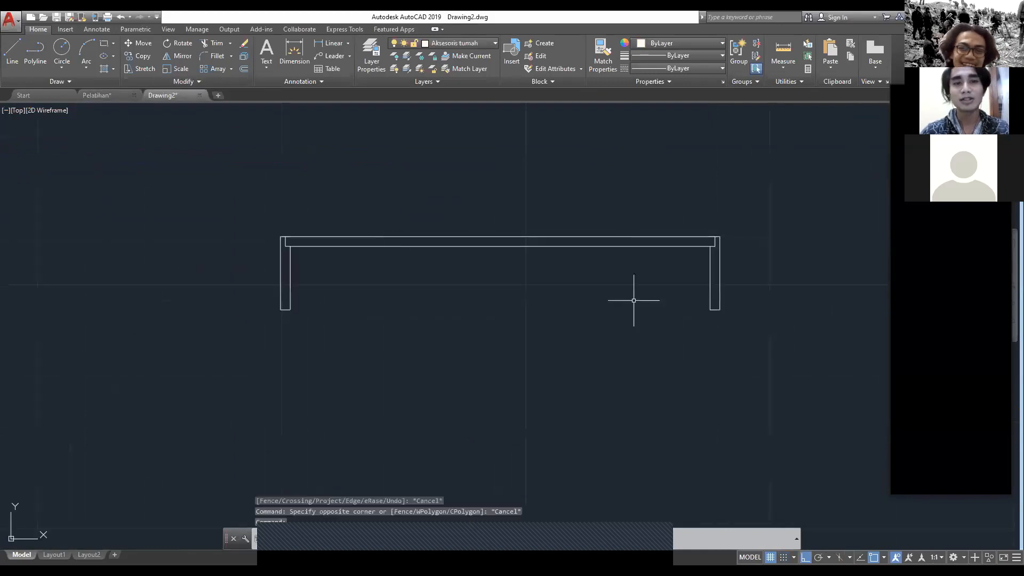
# Step: Rotate the 88 by 2 rectangle 90° counterclockwise about its upper-left corner so it stands upright above the left frame post
pyautogui.click(592, 239)
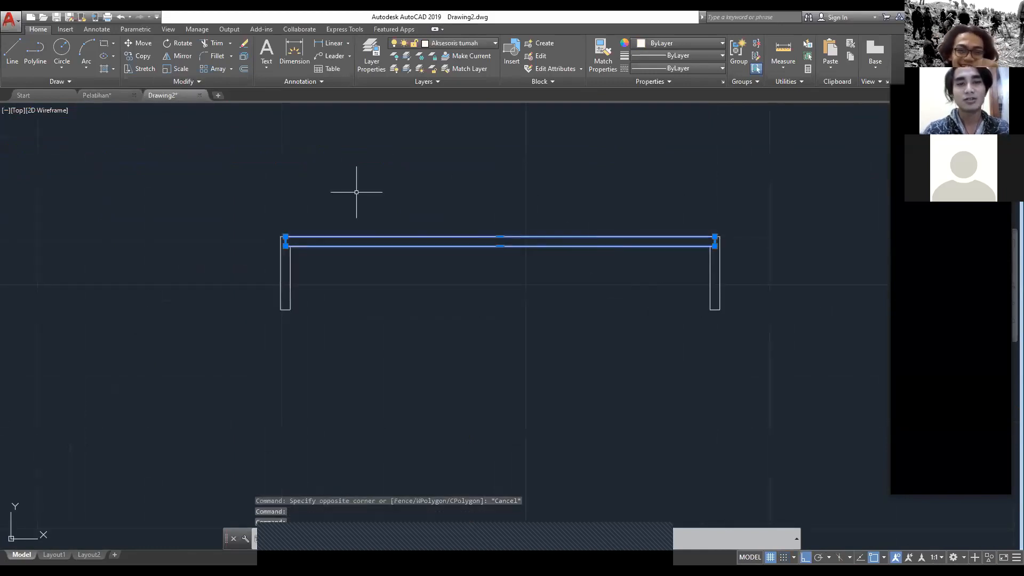
pyautogui.write('RO')
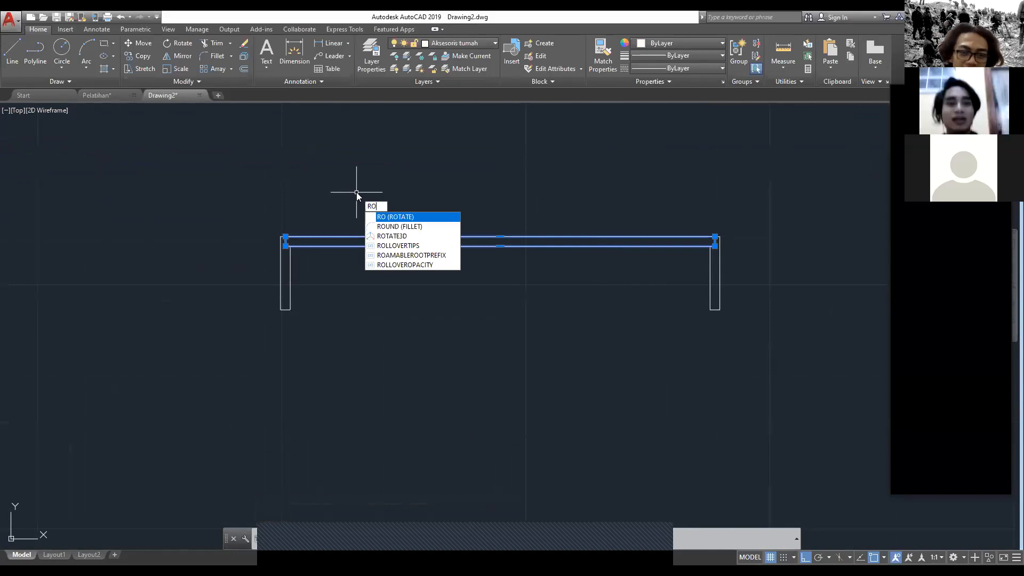
pyautogui.press('Return')
pyautogui.scroll(2, 352, 205)
pyautogui.scroll(3, 226, 229)
pyautogui.scroll(3, 248, 259)
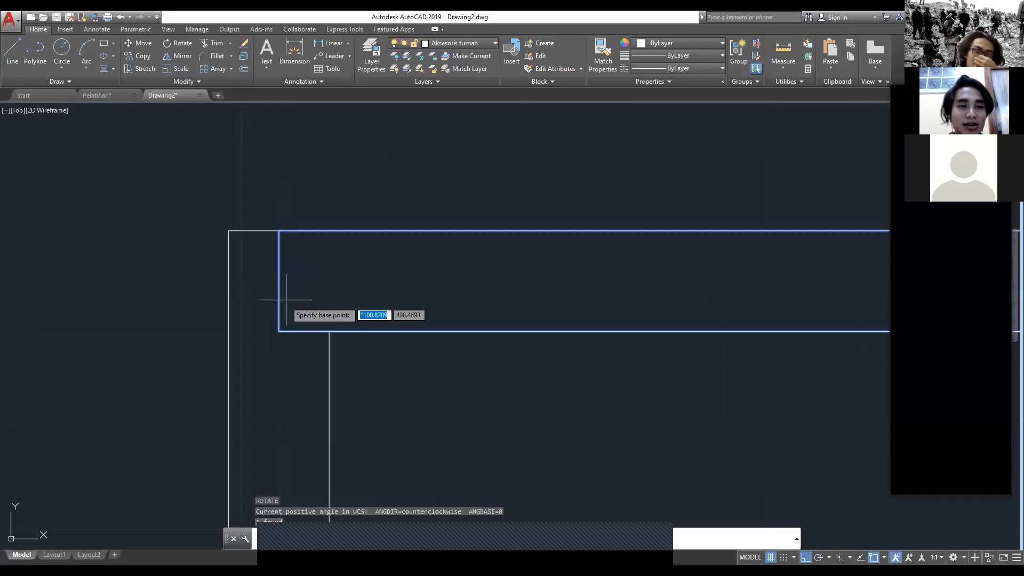
pyautogui.click(279, 231)
pyautogui.scroll(-5, 279, 231)
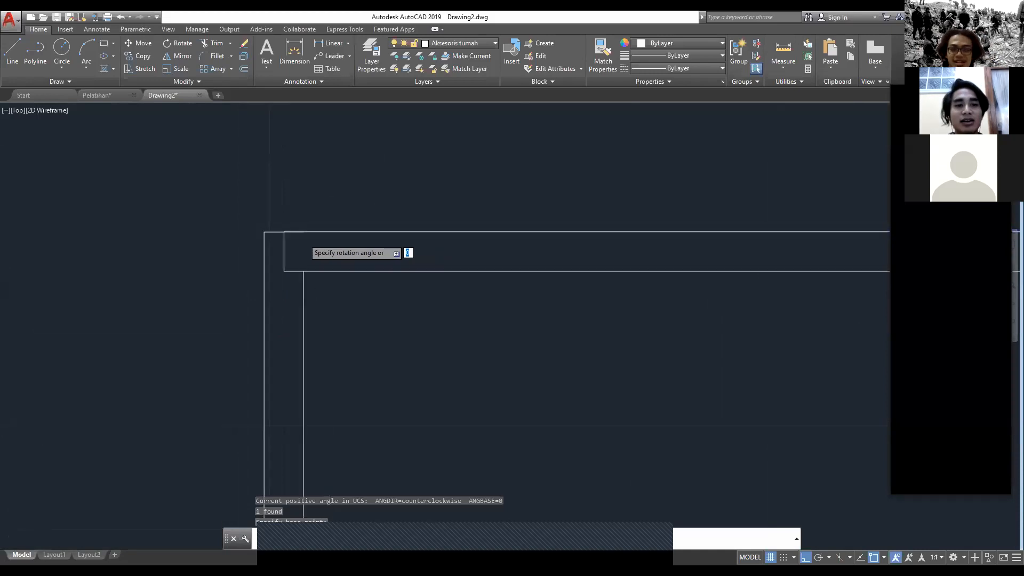
pyautogui.scroll(-3, 295, 206)
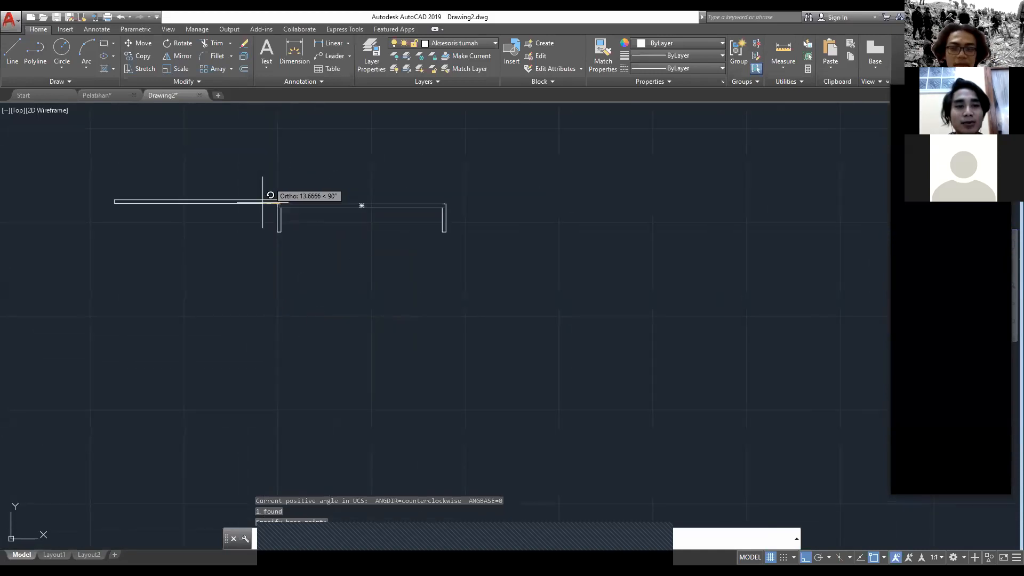
pyautogui.moveTo(262, 201); pyautogui.dragTo(270, 263, button='middle')
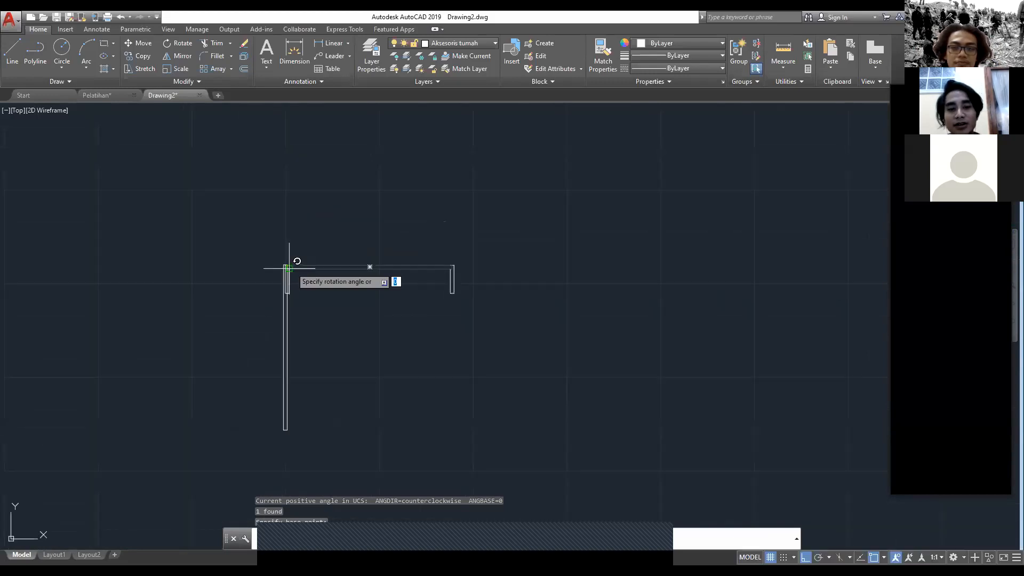
pyautogui.scroll(4, 293, 262)
pyautogui.scroll(4, 292, 264)
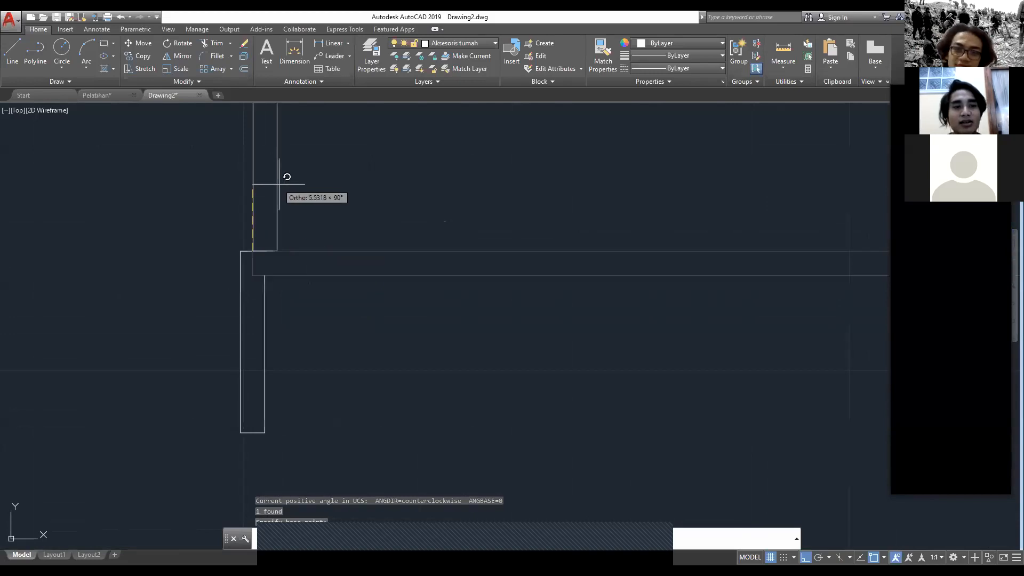
pyautogui.scroll(-4, 279, 184)
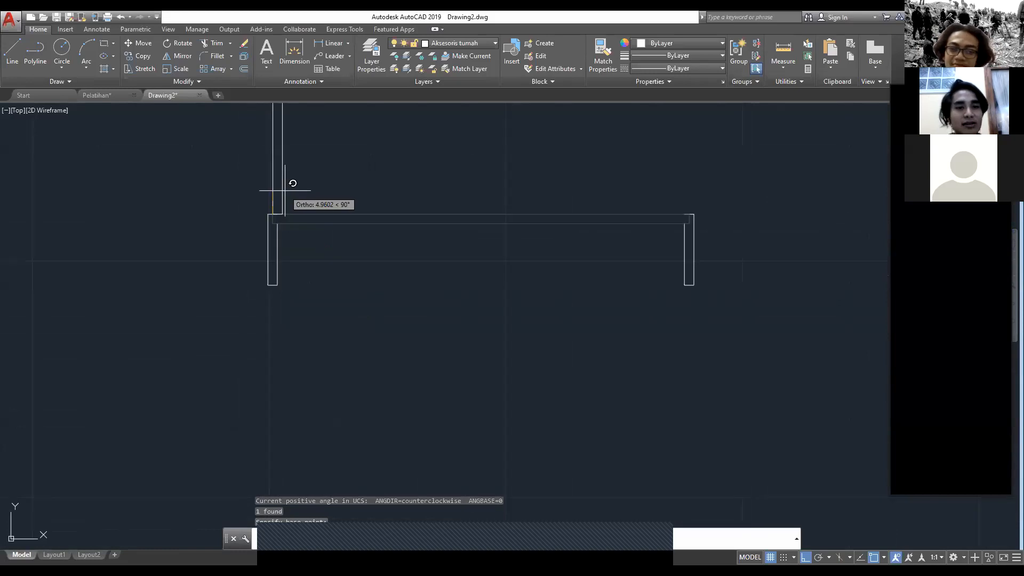
pyautogui.scroll(-4, 285, 190)
pyautogui.moveTo(285, 192); pyautogui.dragTo(280, 229, button='middle')
pyautogui.scroll(2, 282, 229)
pyautogui.press('F8')
pyautogui.click(268, 231)
# Step: Draw a vertical line down from the leaf's lower-left corner and a horizontal line leftward from the upper end of the left post's inner edge
pyautogui.scroll(6, 522, 294)
pyautogui.scroll(2, 522, 249)
pyautogui.scroll(-4, 379, 231)
pyautogui.moveTo(253, 271); pyautogui.dragTo(843, 271, button='middle')
pyautogui.scroll(2, 417, 234)
pyautogui.moveTo(416, 234); pyautogui.dragTo(408, 242, button='middle')
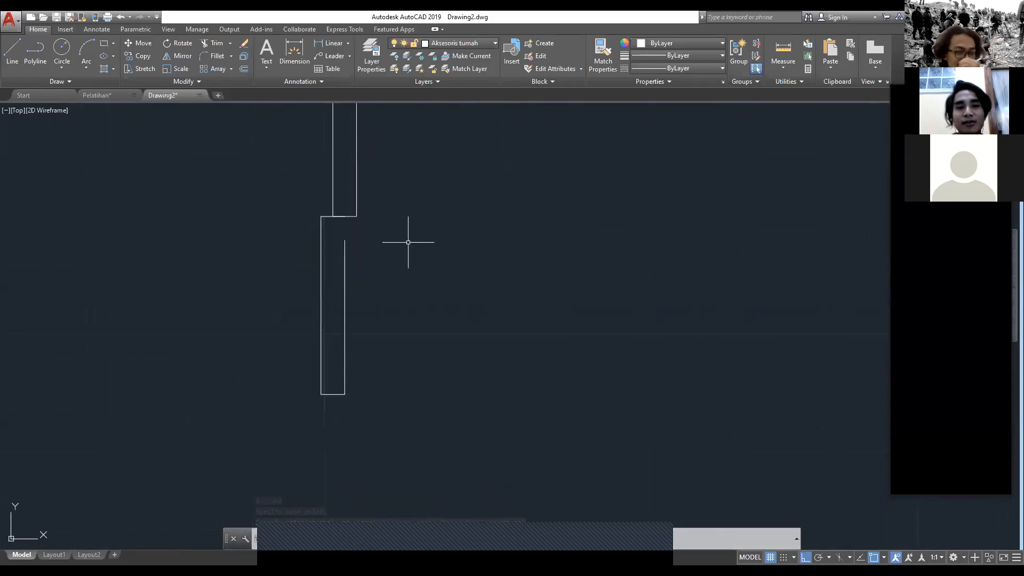
pyautogui.write('line')
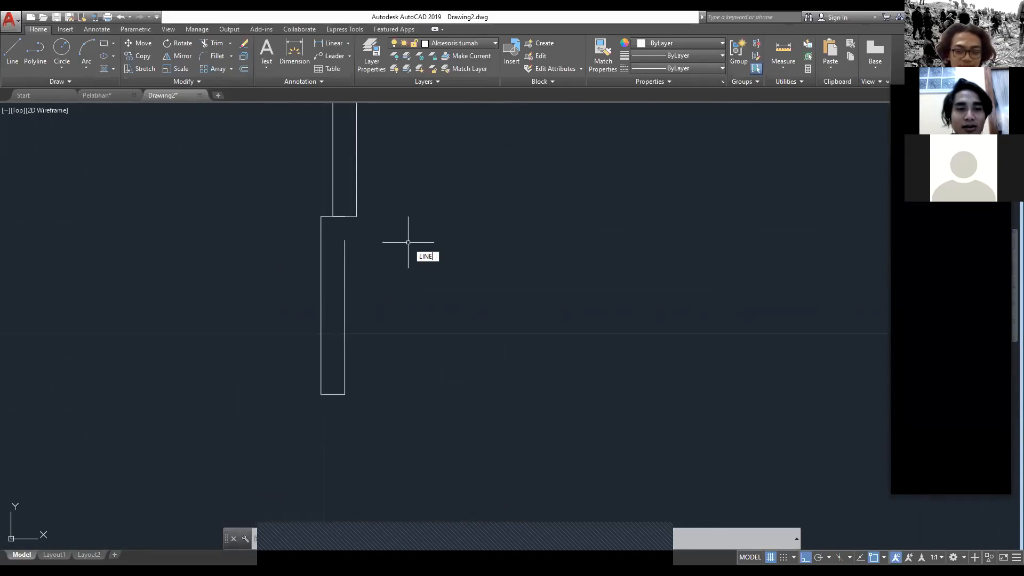
pyautogui.press('Return')
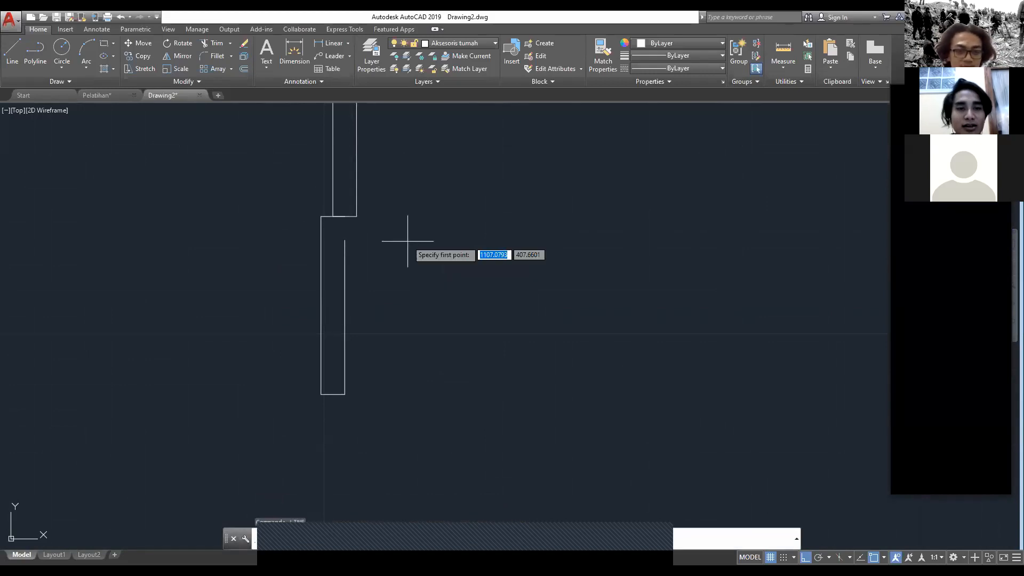
pyautogui.click(334, 217)
pyautogui.press('Escape')
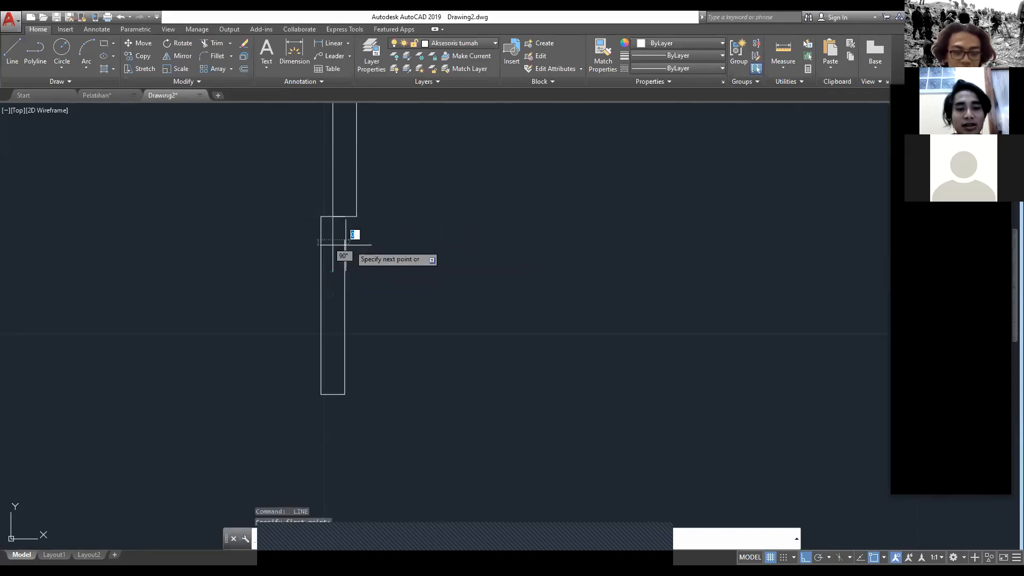
# Step: Trim the two lines on the left post where they overrun the notch corner and erase the leftover horizontal piece outside the post
pyautogui.write('trim')
pyautogui.press('Return')
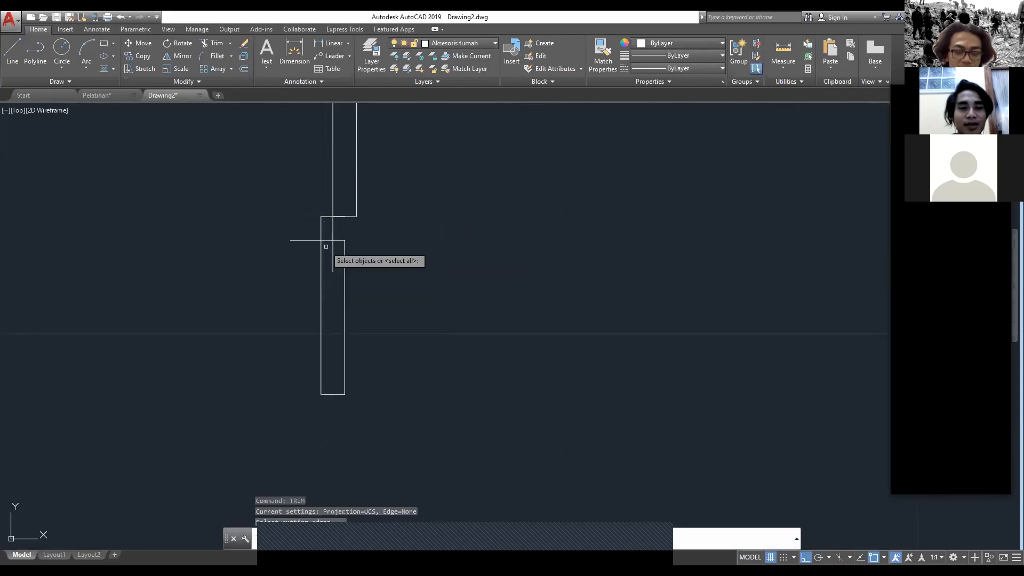
pyautogui.press('Return')
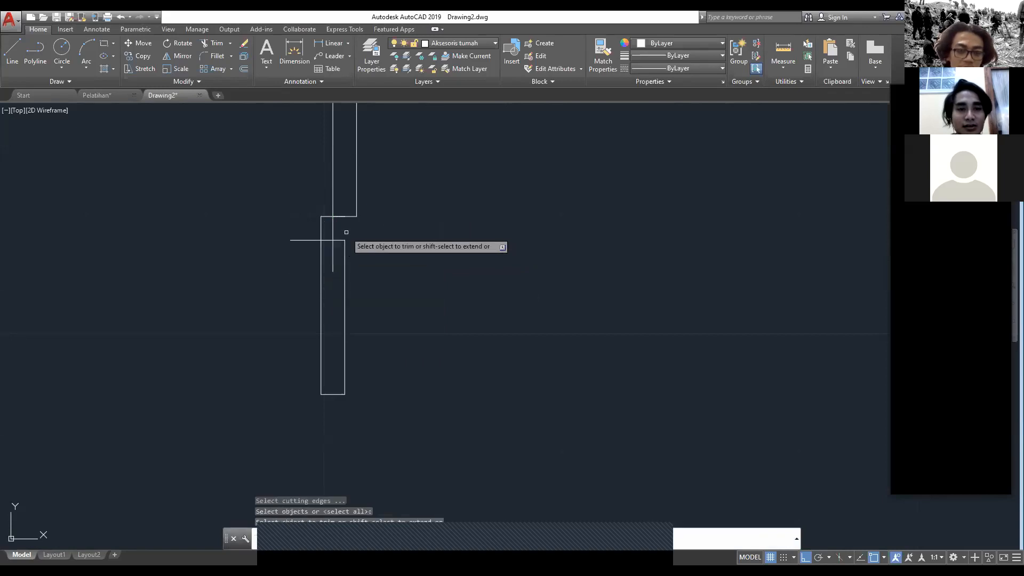
pyautogui.click(333, 262)
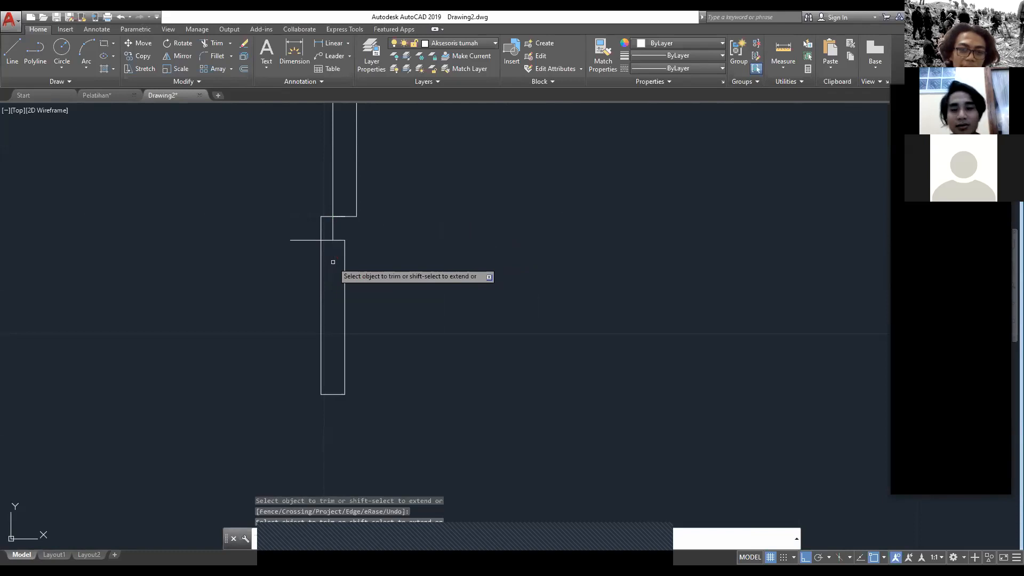
pyautogui.click(326, 240)
pyautogui.press('Escape')
pyautogui.moveTo(309, 227); pyautogui.dragTo(281, 255)
pyautogui.press('Delete')
pyautogui.scroll(-8, 452, 256)
pyautogui.moveTo(435, 257); pyautogui.dragTo(256, 274, button='middle')
pyautogui.scroll(5, 426, 271)
pyautogui.scroll(2, 414, 282)
pyautogui.scroll(-3, 349, 314)
pyautogui.scroll(5, 45, 302)
pyautogui.click(44, 278)
pyautogui.click(33, 260)
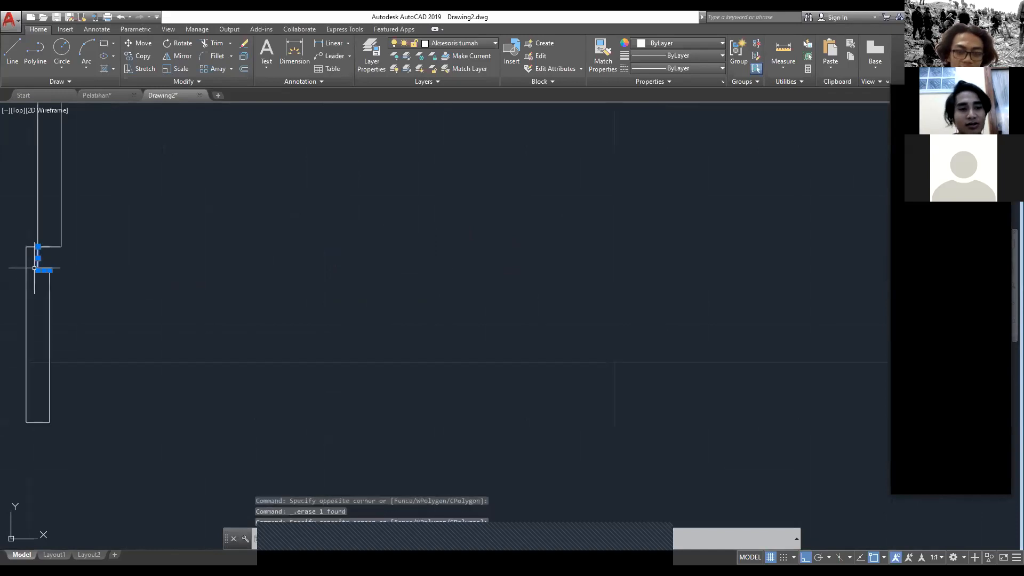
pyautogui.write('MIRROR')
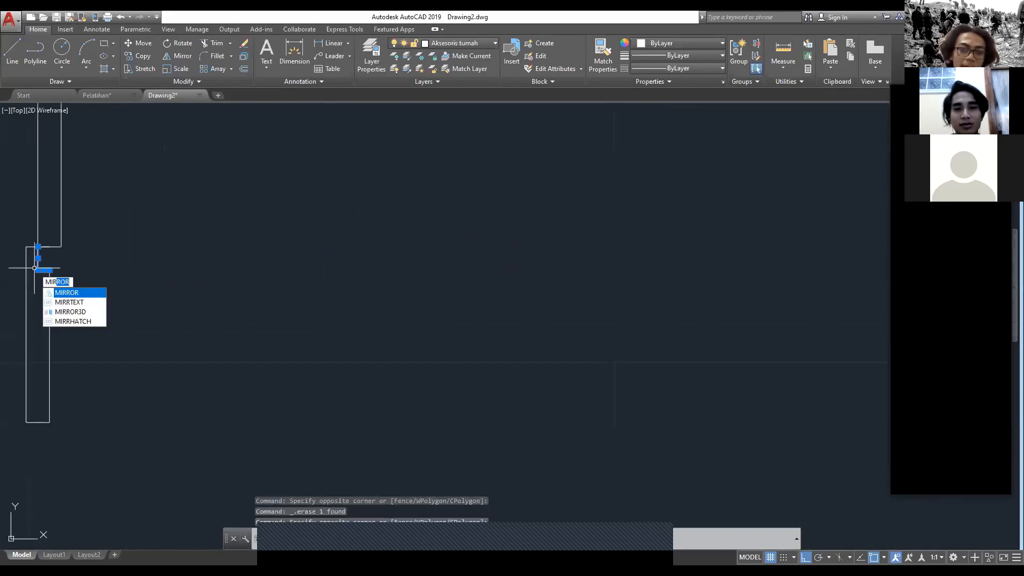
pyautogui.press('Return')
pyautogui.scroll(-3, 694, 288)
pyautogui.press('Escape')
# Step: Draw a trial vertical line down from the midpoint of the right post's top edge and erase it
pyautogui.scroll(3, 624, 290)
pyautogui.moveTo(485, 279); pyautogui.dragTo(165, 277, button='middle')
pyautogui.scroll(-2, 643, 293)
pyautogui.moveTo(639, 295); pyautogui.dragTo(307, 302, button='middle')
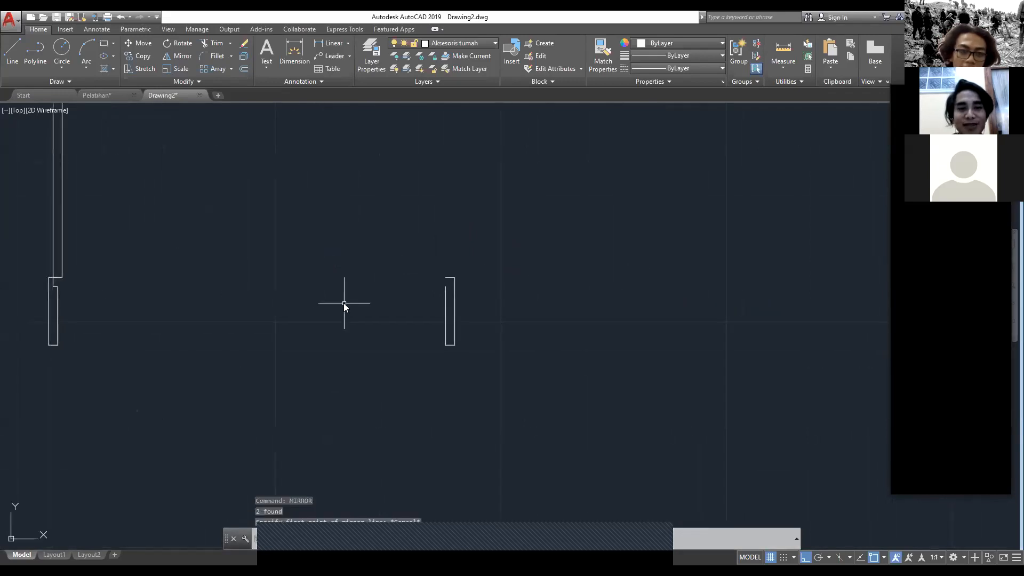
pyautogui.scroll(5, 432, 278)
pyautogui.write('l')
pyautogui.press('Return')
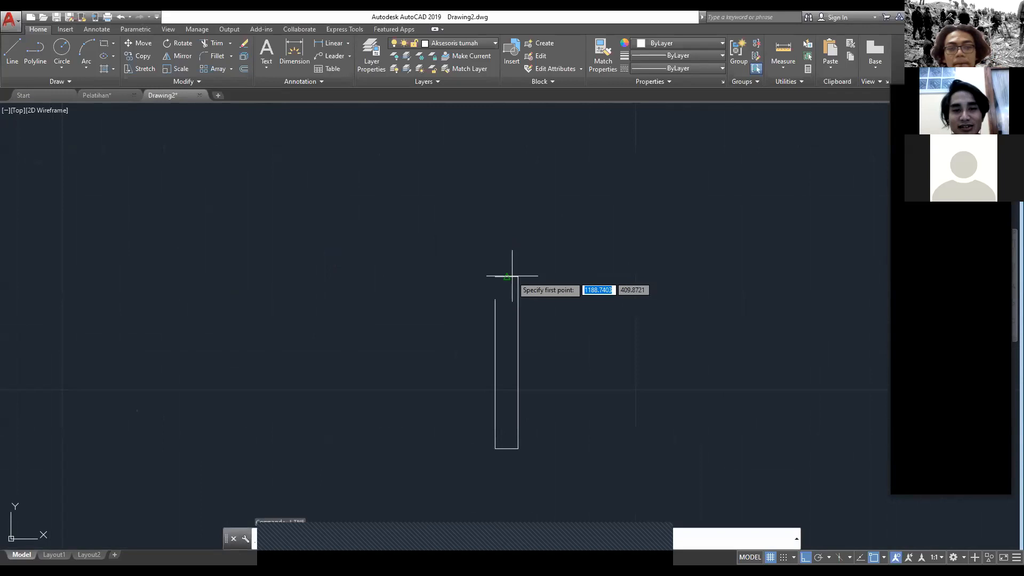
pyautogui.click(502, 276)
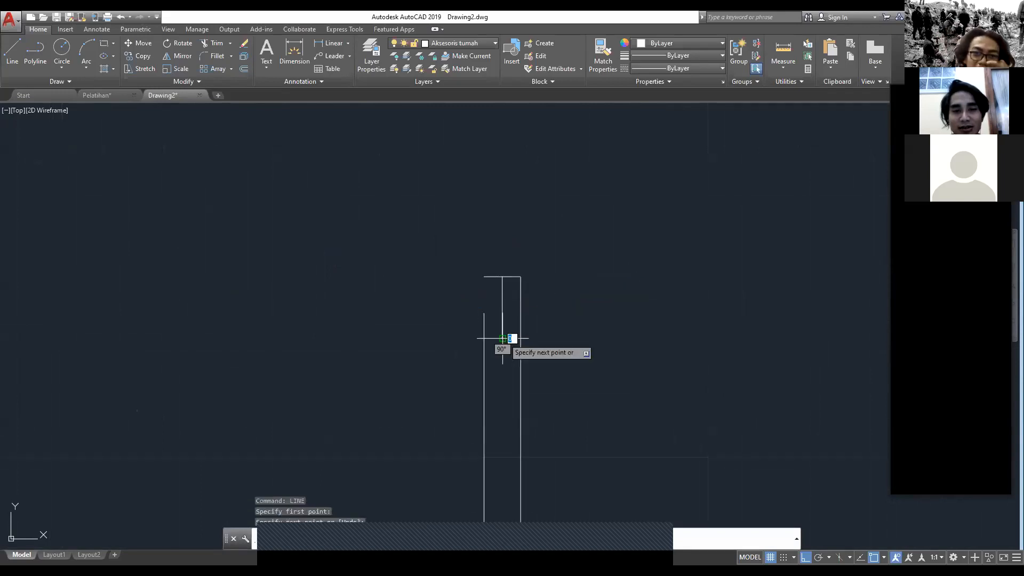
pyautogui.click(503, 338)
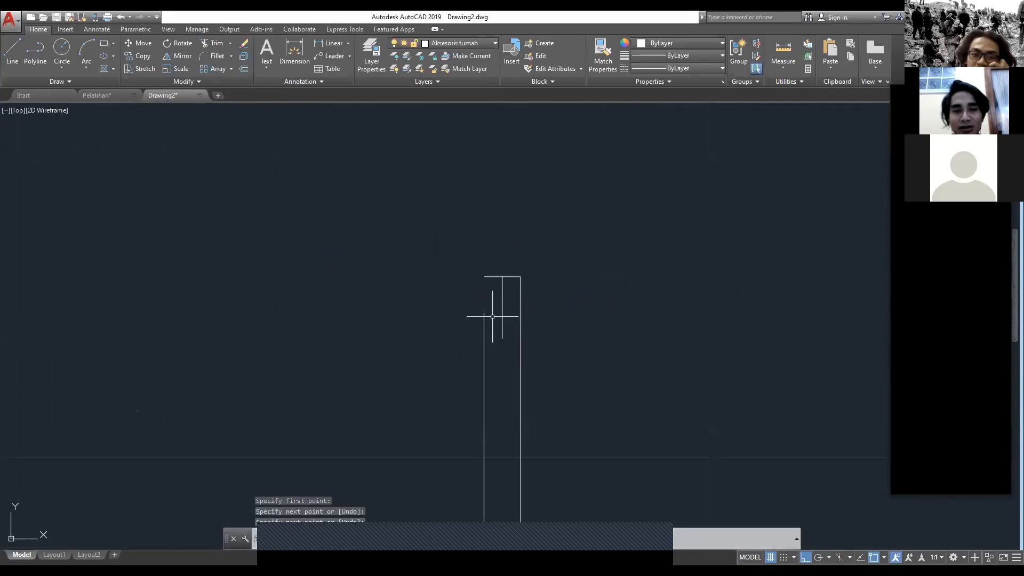
pyautogui.press('Return')
pyautogui.press('Return')
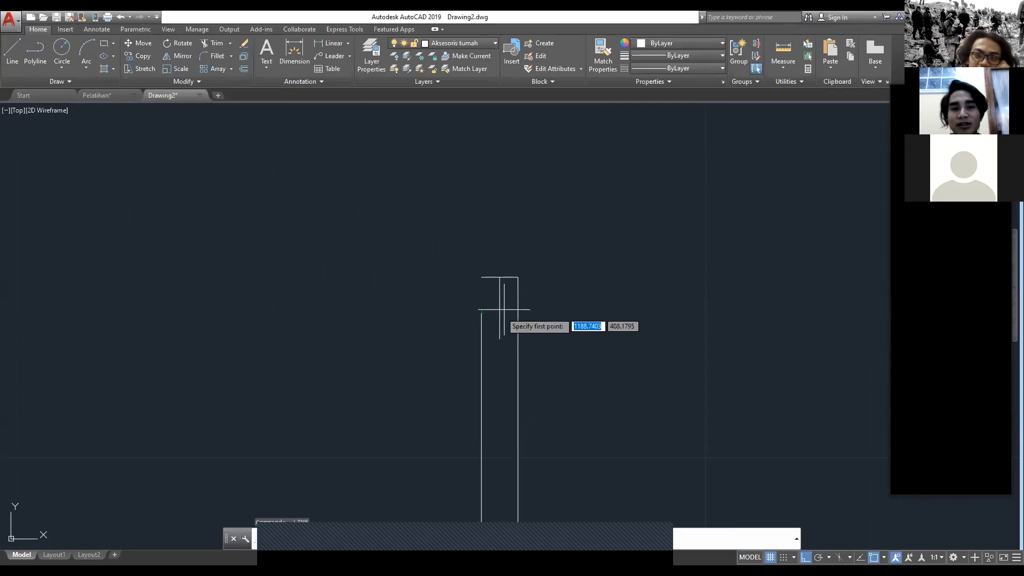
pyautogui.press('Escape')
pyautogui.click(500, 318)
pyautogui.press('Delete')
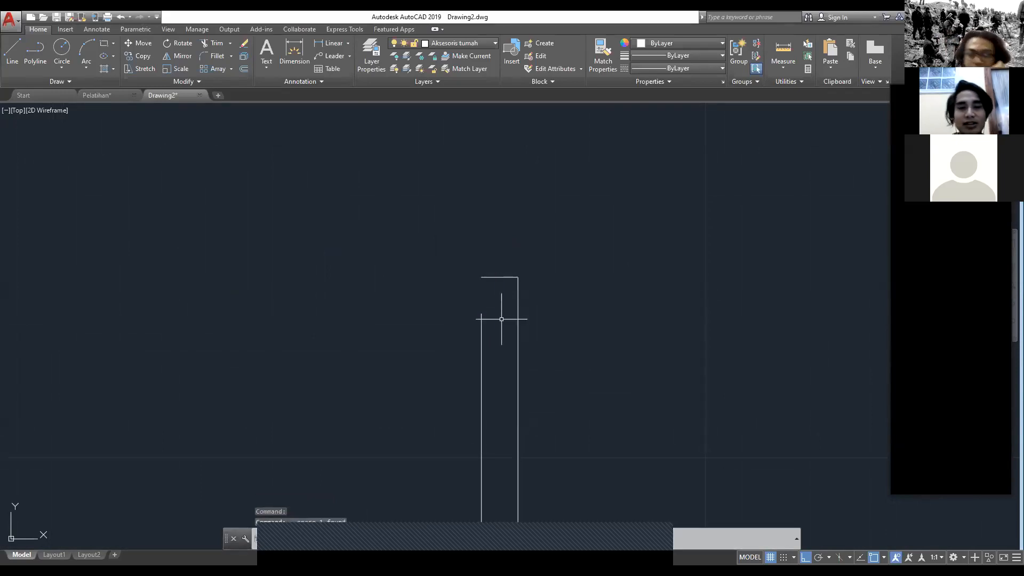
# Step: Draw a vertical line down from the midpoint of the right post's top edge and a horizontal line inward from its inner edge's upper end
pyautogui.write('LINE')
pyautogui.press('Return')
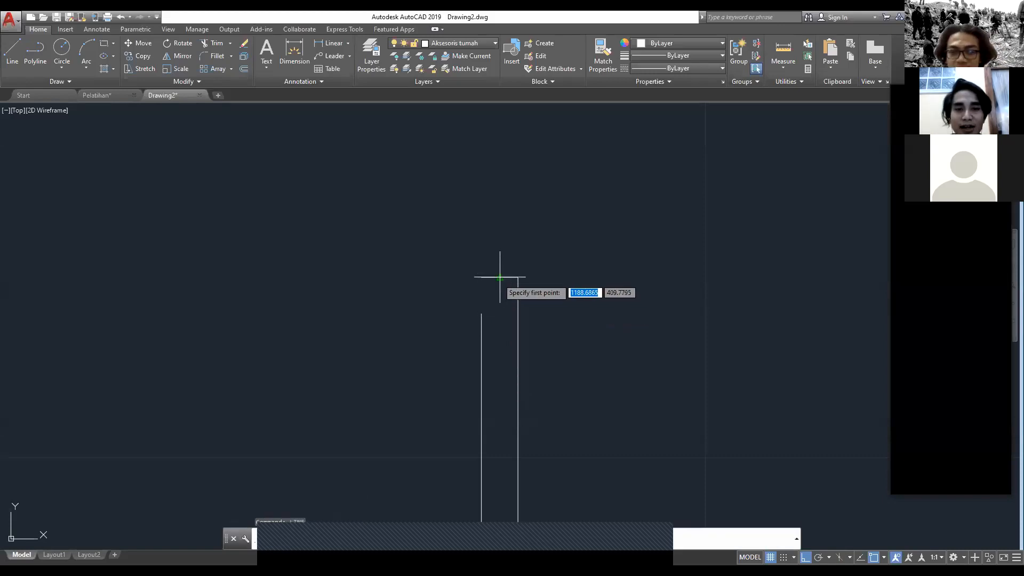
pyautogui.click(473, 277)
pyautogui.click(499, 358)
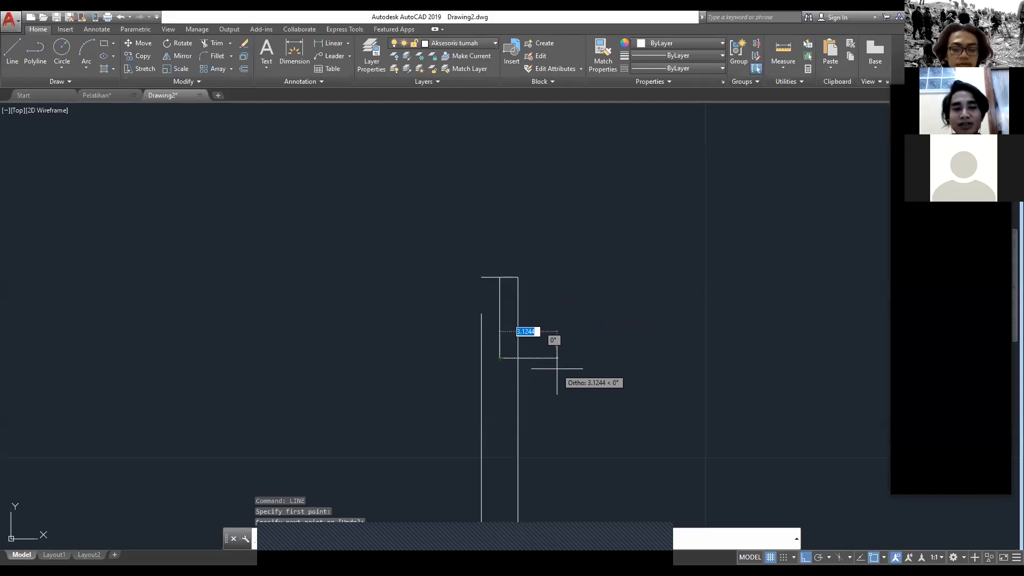
pyautogui.press('Escape')
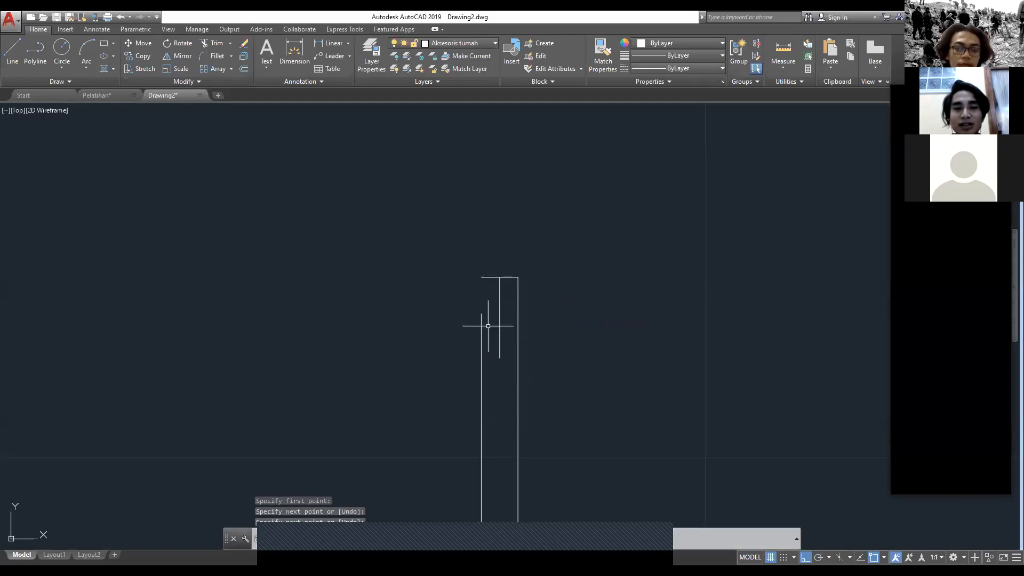
pyautogui.scroll(4, 488, 326)
pyautogui.press('space')
pyautogui.click(467, 302)
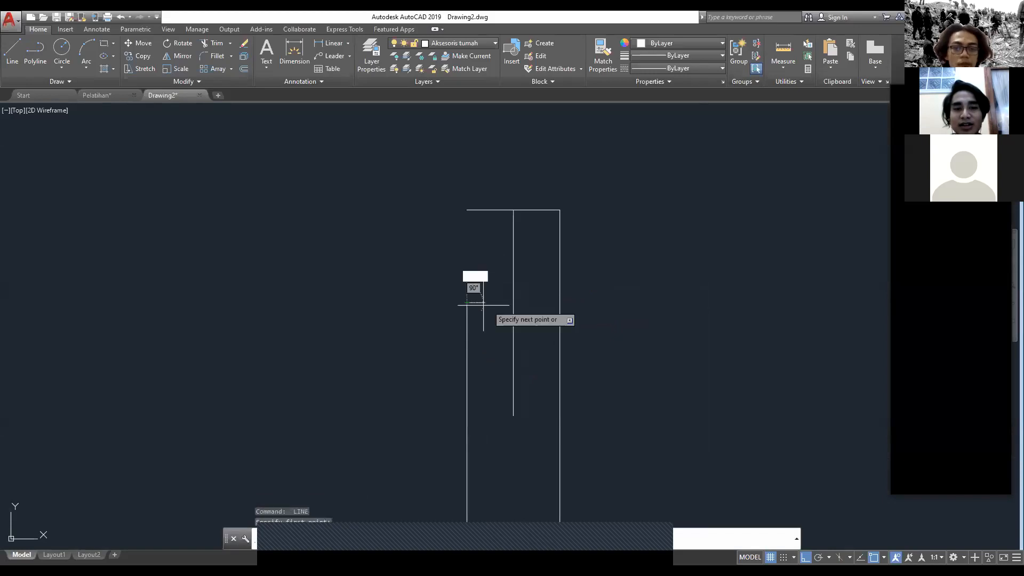
pyautogui.click(538, 304)
pyautogui.press('Escape')
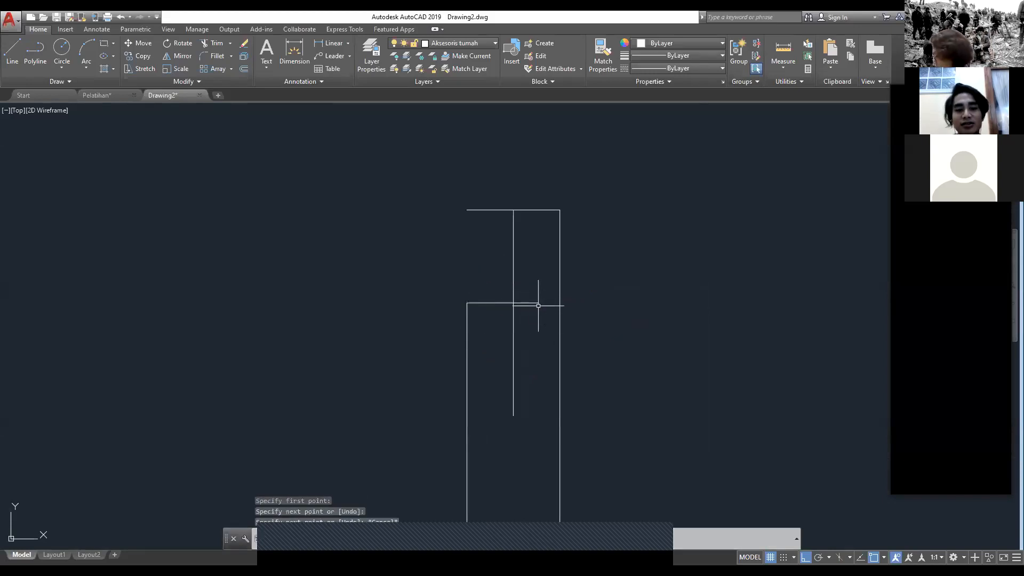
# Step: Trim the right post's top edge and the overrunning ends of both lines to form the notch, using all objects as cutting edges
pyautogui.write('tr')
pyautogui.press('Return')
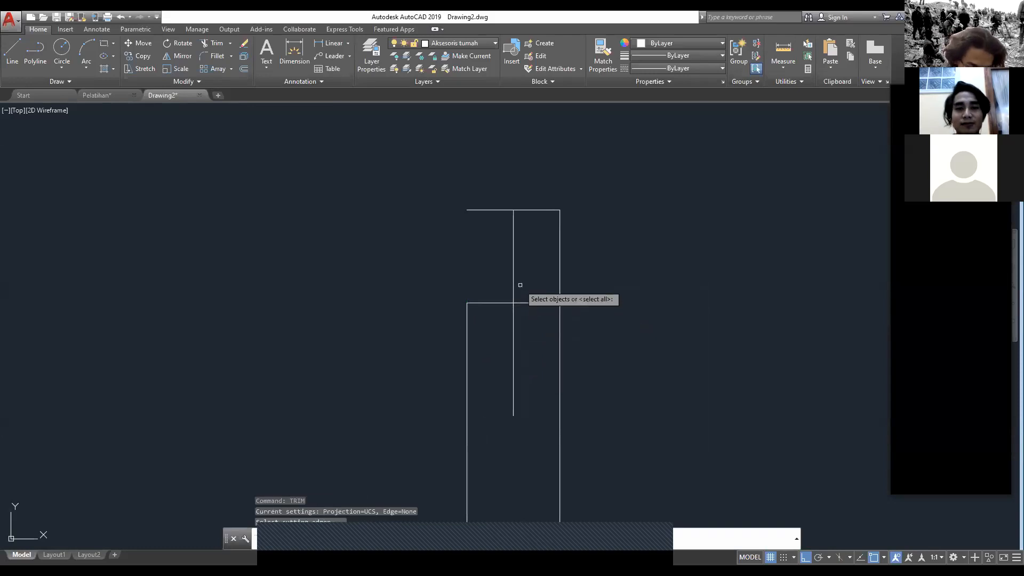
pyautogui.press('Return')
pyautogui.click(494, 206)
pyautogui.click(487, 217)
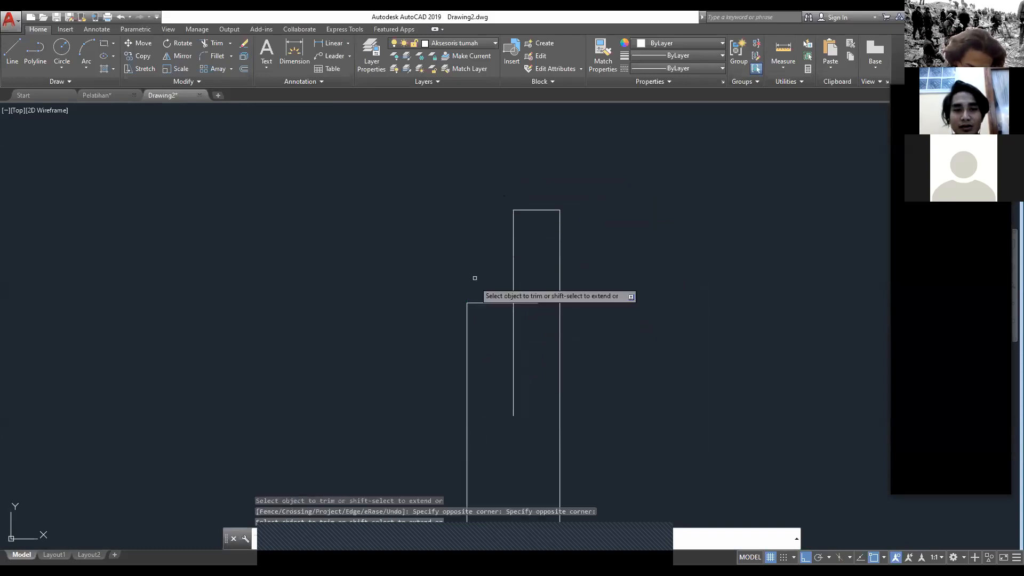
pyautogui.click(532, 353)
pyautogui.click(503, 357)
pyautogui.click(541, 316)
pyautogui.click(533, 292)
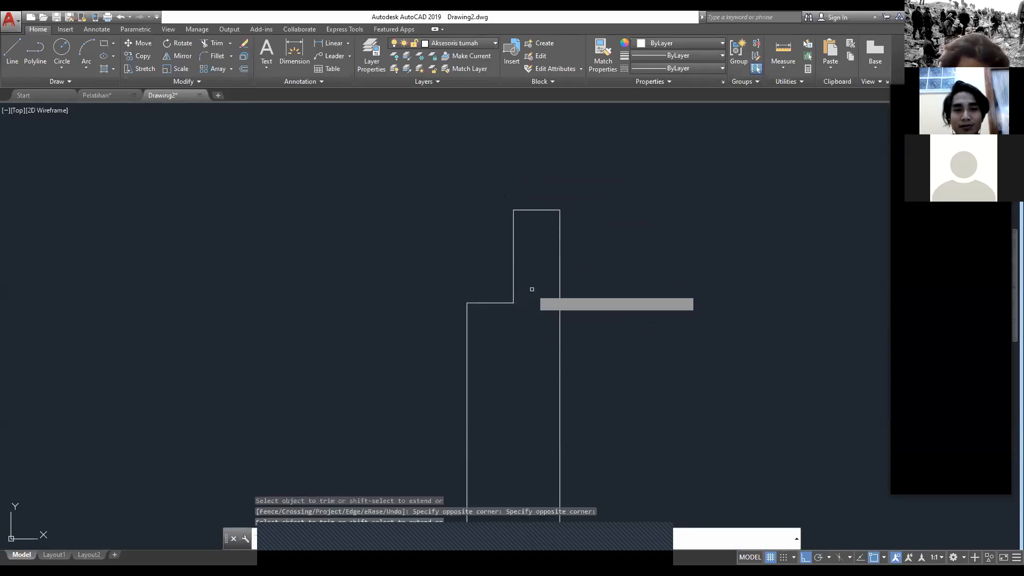
pyautogui.press('Escape')
# Step: Examine the bedroom and front doors with their swing arcs in the Pelatihan drawing and return to Drawing2
pyautogui.scroll(-3, 519, 271)
pyautogui.scroll(-2, 361, 334)
pyautogui.moveTo(299, 328); pyautogui.dragTo(315, 390, button='middle')
pyautogui.scroll(-1, 309, 322)
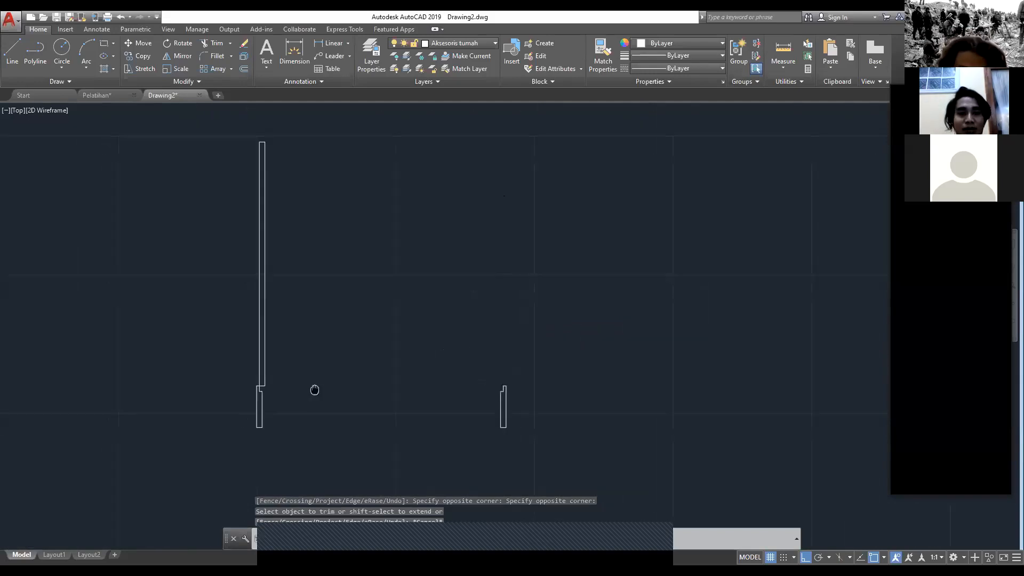
pyautogui.click(106, 96)
pyautogui.scroll(4, 265, 277)
pyautogui.moveTo(272, 325); pyautogui.dragTo(271, 272, button='middle')
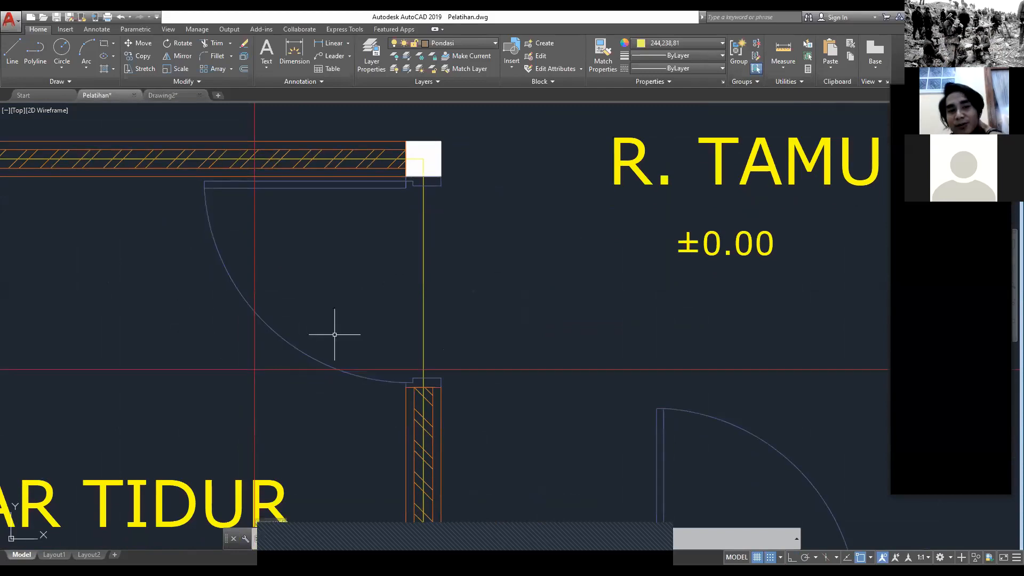
pyautogui.scroll(-6, 335, 335)
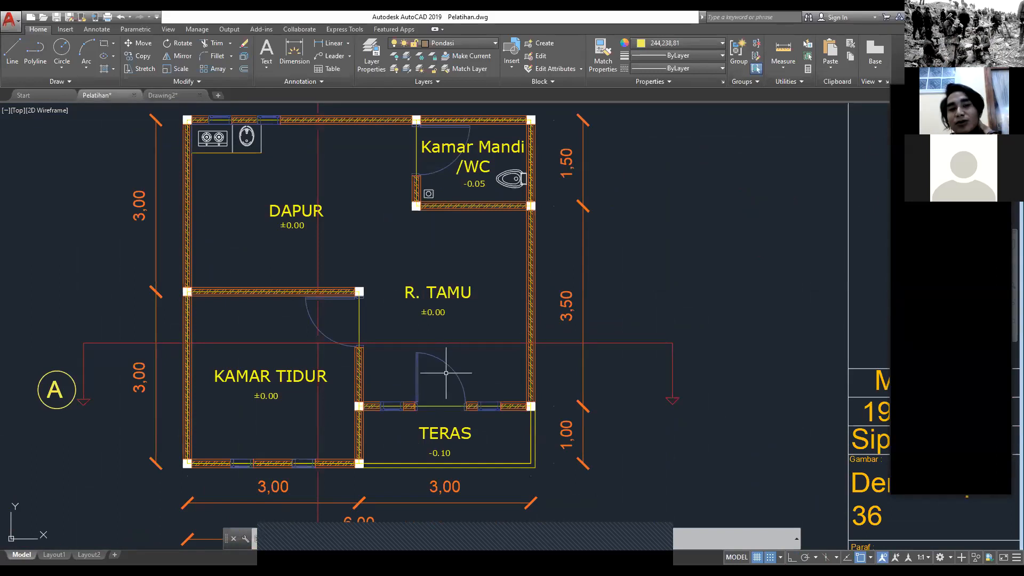
pyautogui.scroll(2, 446, 373)
pyautogui.moveTo(453, 389); pyautogui.dragTo(449, 374, button='middle')
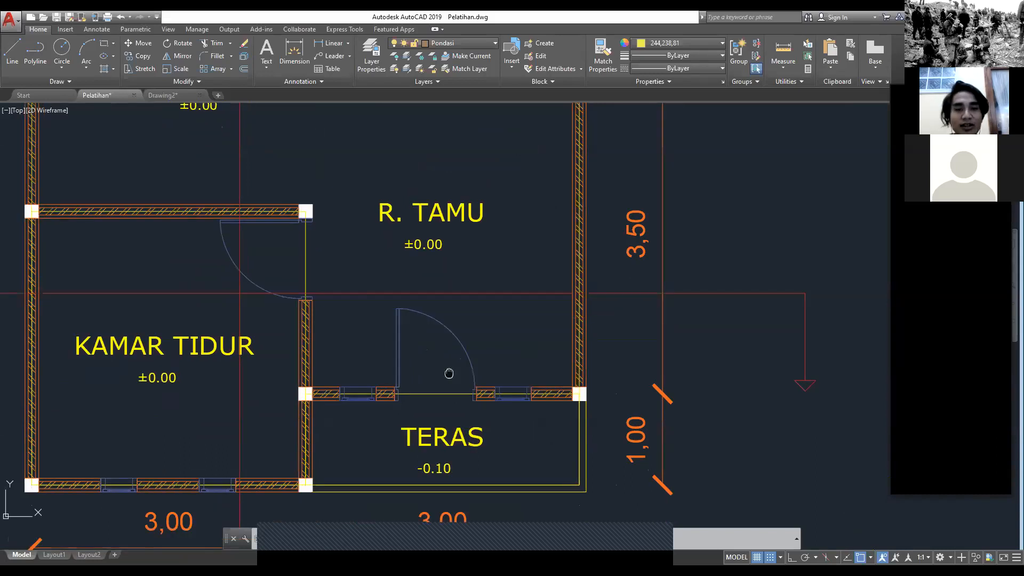
pyautogui.scroll(2, 449, 373)
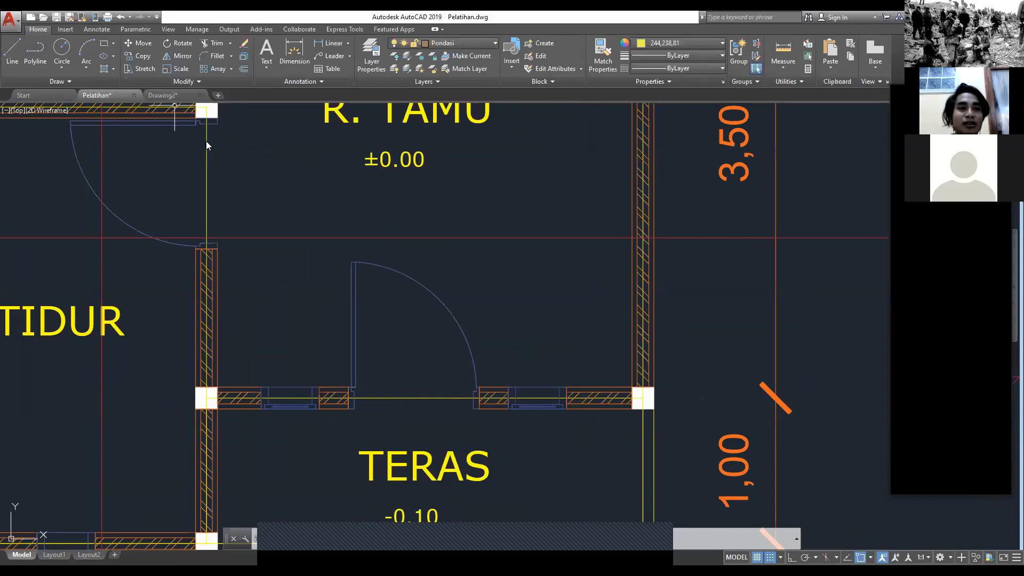
pyautogui.click(163, 95)
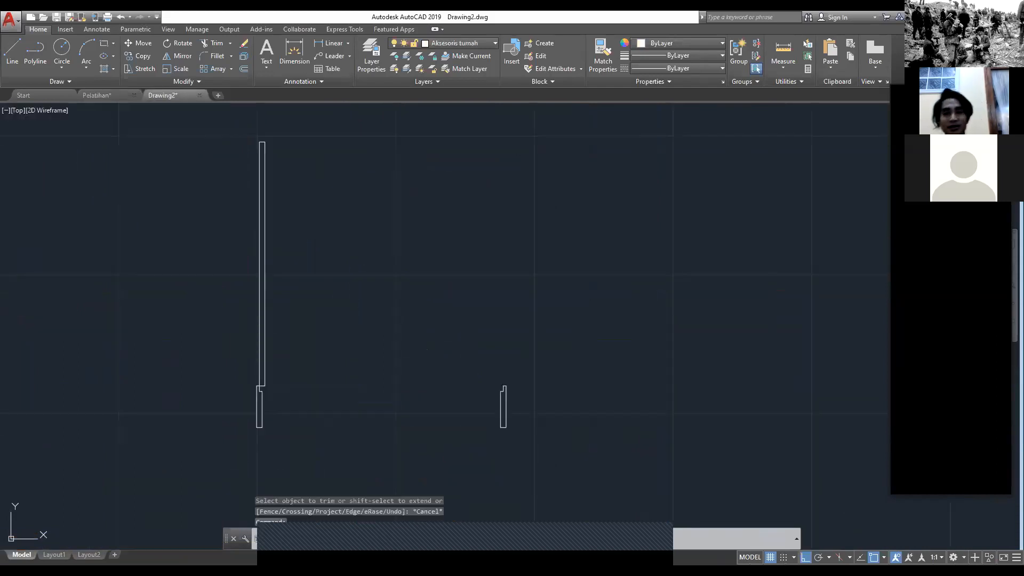
# Step: Draw a circle of about 88 radius centred on the door leaf's lower outer corner, reaching the right post's inner edge
pyautogui.scroll(-2, 339, 279)
pyautogui.scroll(2, 334, 283)
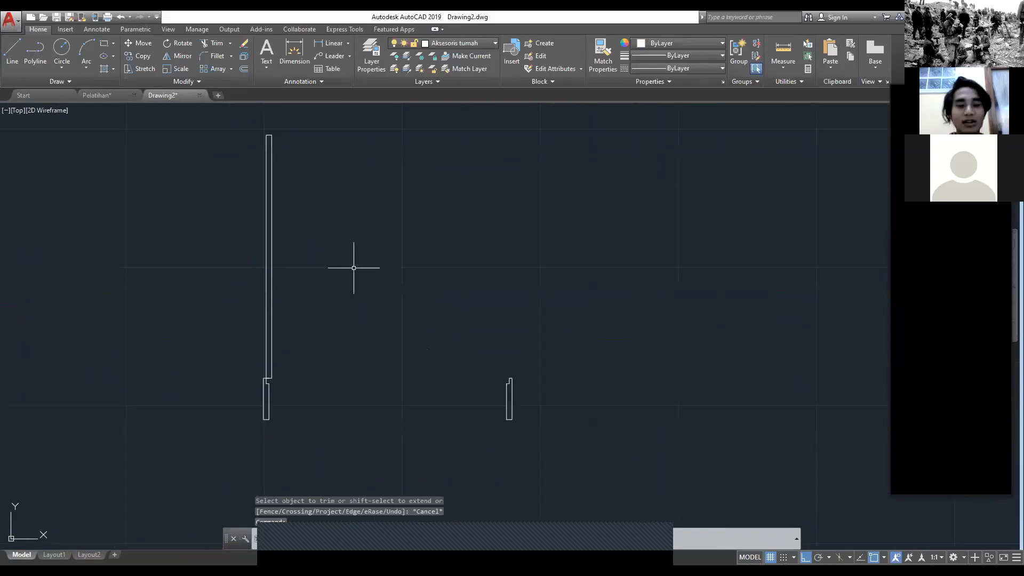
pyautogui.moveTo(353, 268); pyautogui.dragTo(415, 270, button='middle')
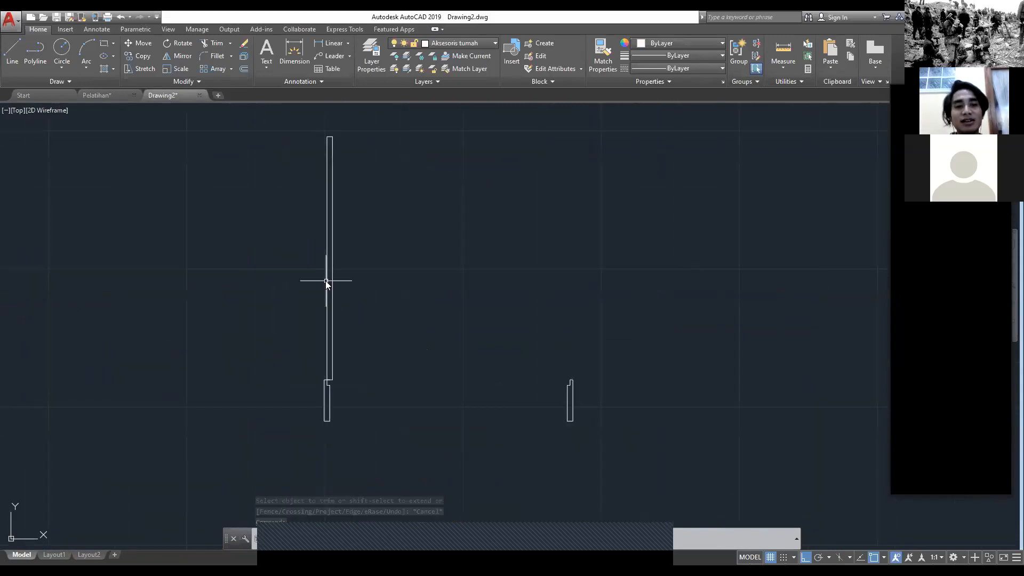
pyautogui.write('c')
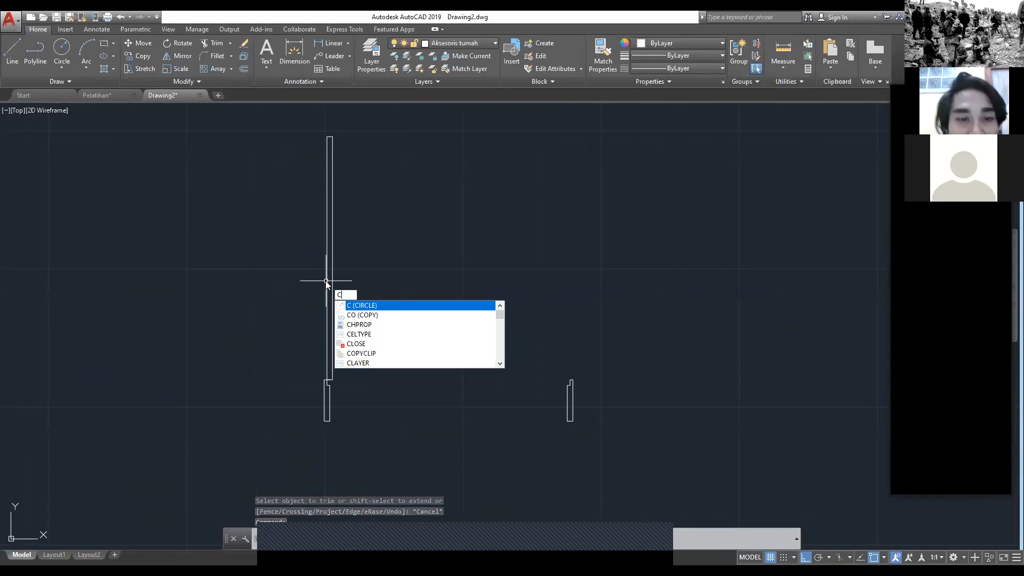
pyautogui.press('Return')
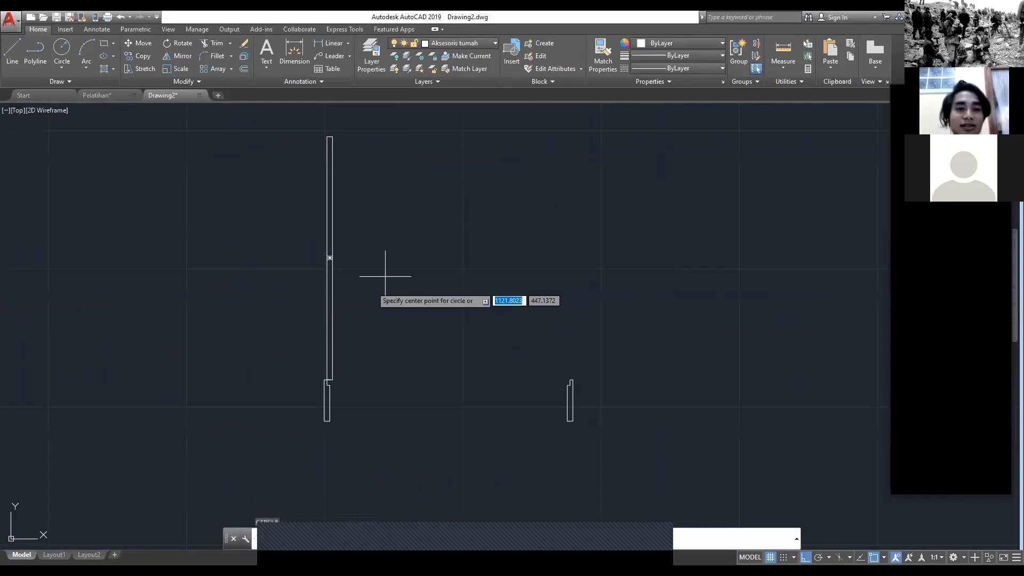
pyautogui.scroll(5, 335, 374)
pyautogui.scroll(5, 281, 355)
pyautogui.moveTo(282, 356); pyautogui.dragTo(273, 332, button='middle')
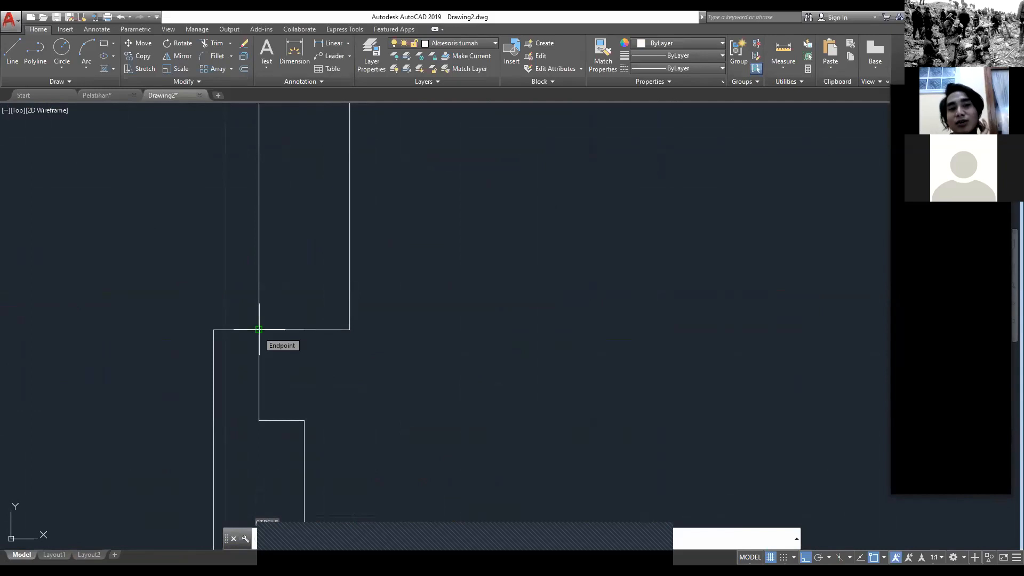
pyautogui.scroll(-2, 259, 329)
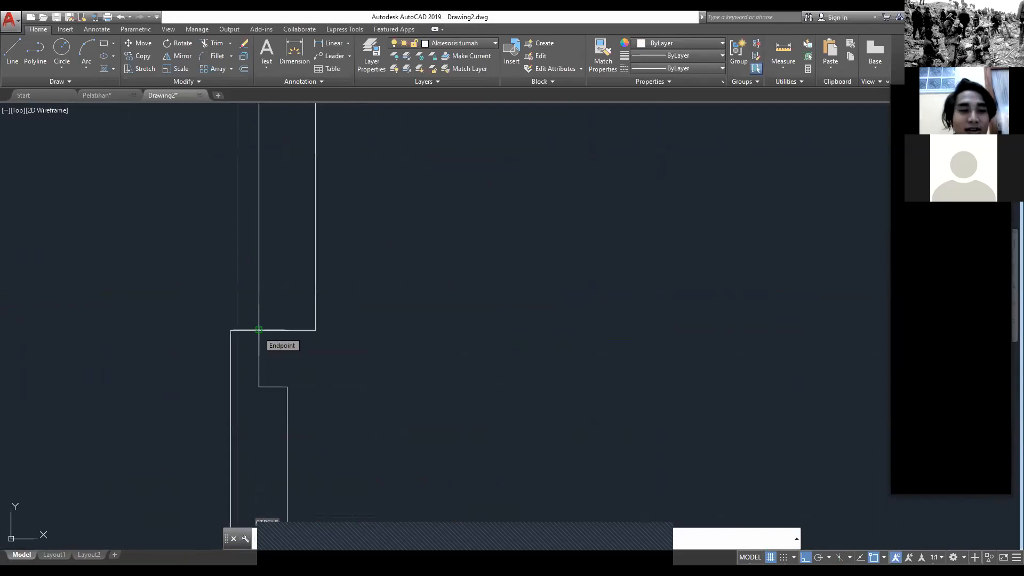
pyautogui.click(258, 330)
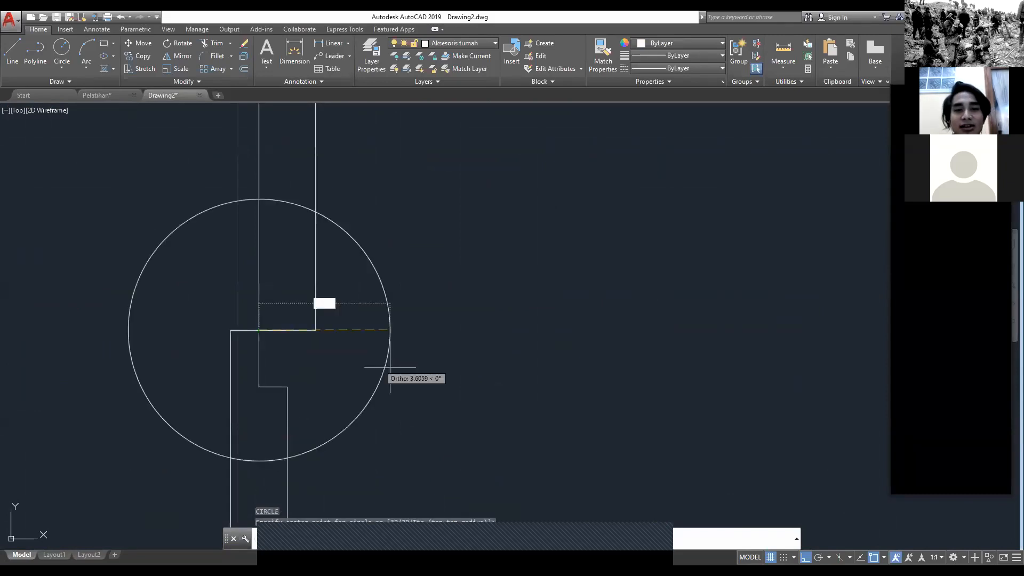
pyautogui.scroll(-8, 555, 413)
pyautogui.moveTo(804, 442)
pyautogui.mouseDown(button='middle')
pyautogui.moveTo(389, 265)
pyautogui.moveTo(467, 368)
pyautogui.mouseUp(button='middle')
pyautogui.scroll(-2, 426, 278)
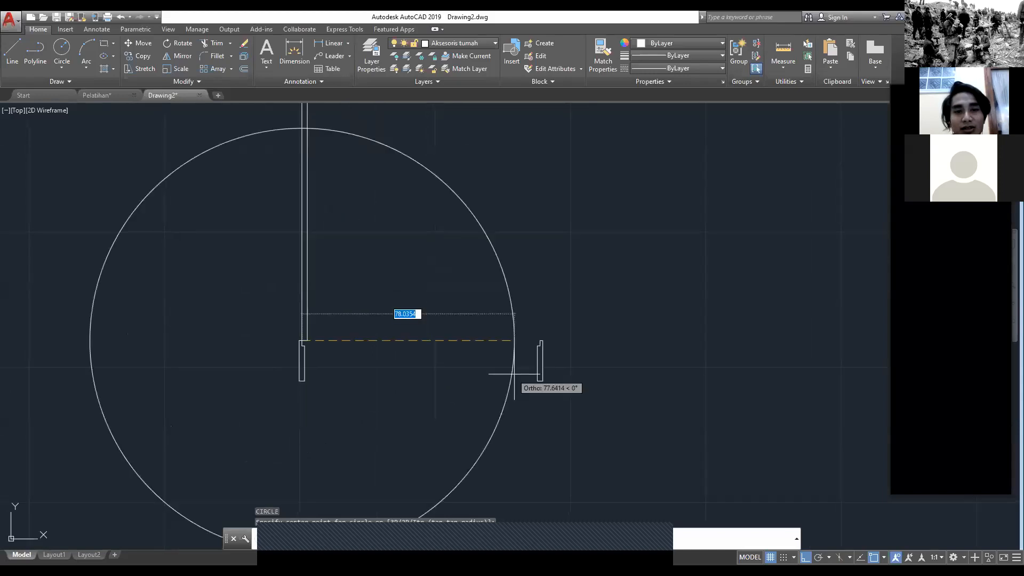
pyautogui.scroll(2, 540, 363)
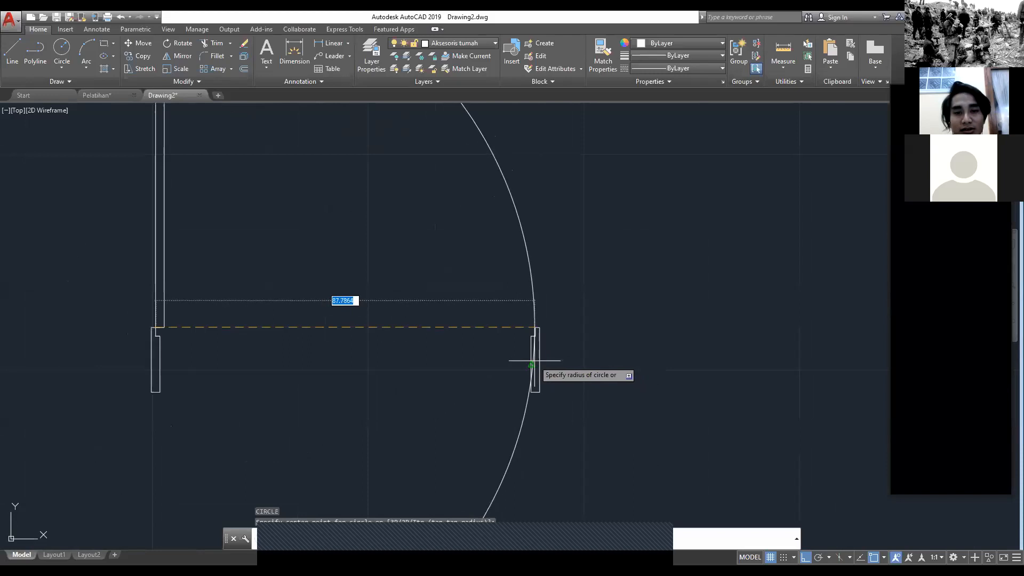
pyautogui.click(531, 362)
pyautogui.scroll(-5, 379, 372)
pyautogui.scroll(5, 293, 218)
pyautogui.scroll(-4, 373, 327)
# Step: Trim the circle to the quarter arc between the door leaf and the right post, using all objects as cutting edges
pyautogui.press('Escape')
pyautogui.write('tr')
pyautogui.press('Return')
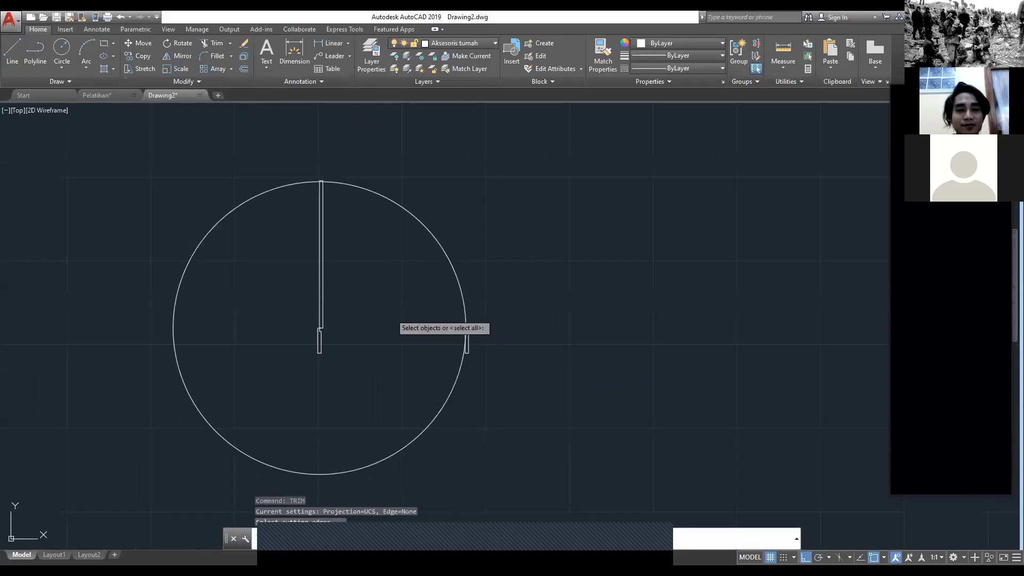
pyautogui.press('Return')
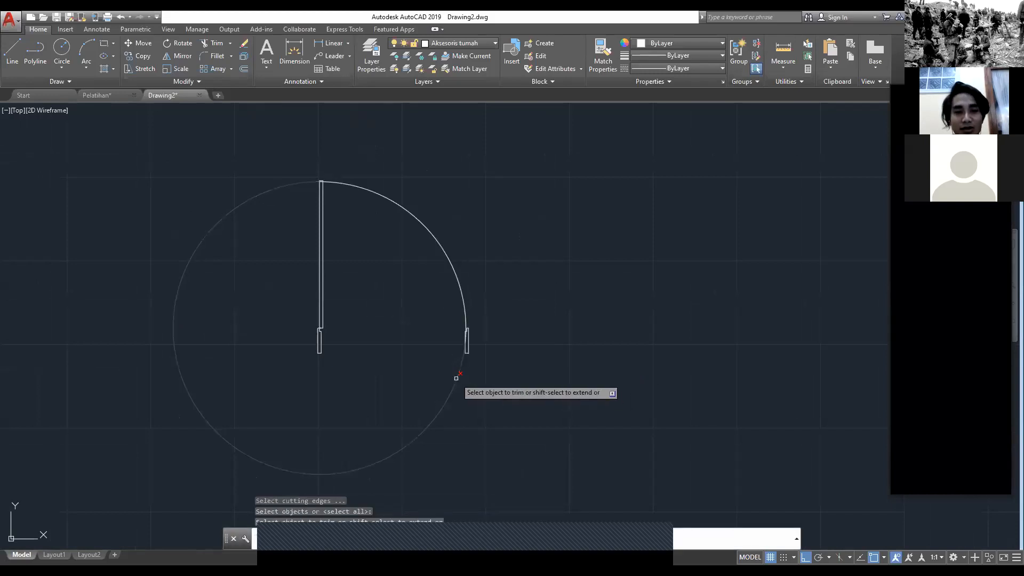
pyautogui.click(456, 378)
pyautogui.press('Escape')
pyautogui.scroll(5, 352, 245)
pyautogui.scroll(-4, 337, 260)
# Step: Examine where the front door's swing arc meets the leaf and post in the Pelatihan drawing, and return to Drawing2
pyautogui.click(103, 96)
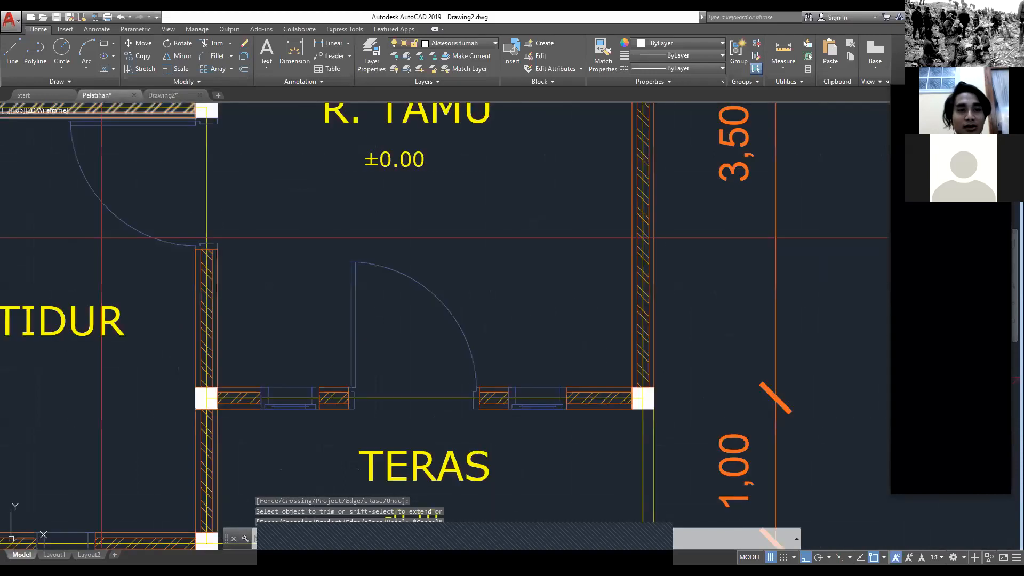
pyautogui.scroll(4, 383, 300)
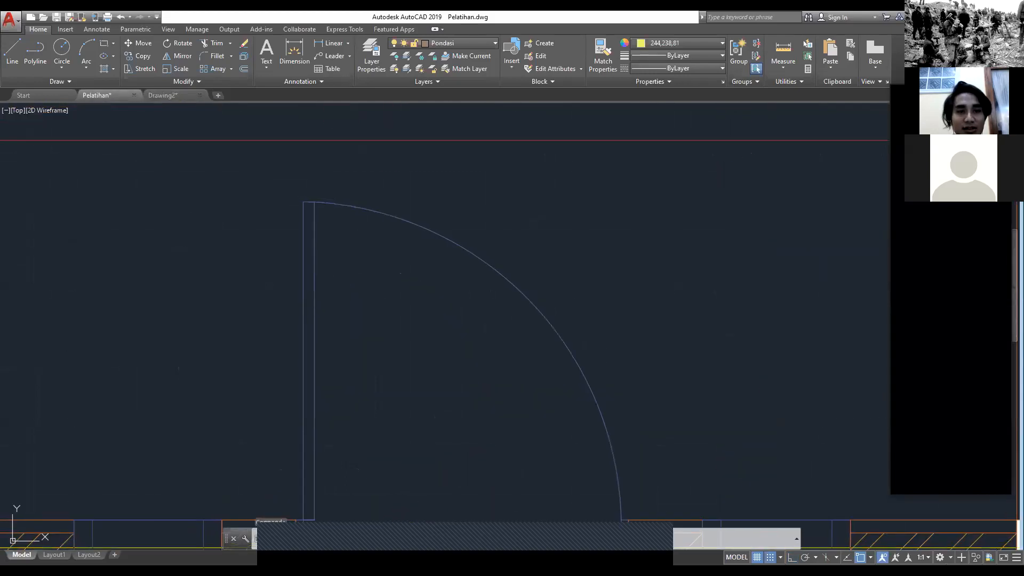
pyautogui.moveTo(608, 509); pyautogui.dragTo(459, 317, button='middle')
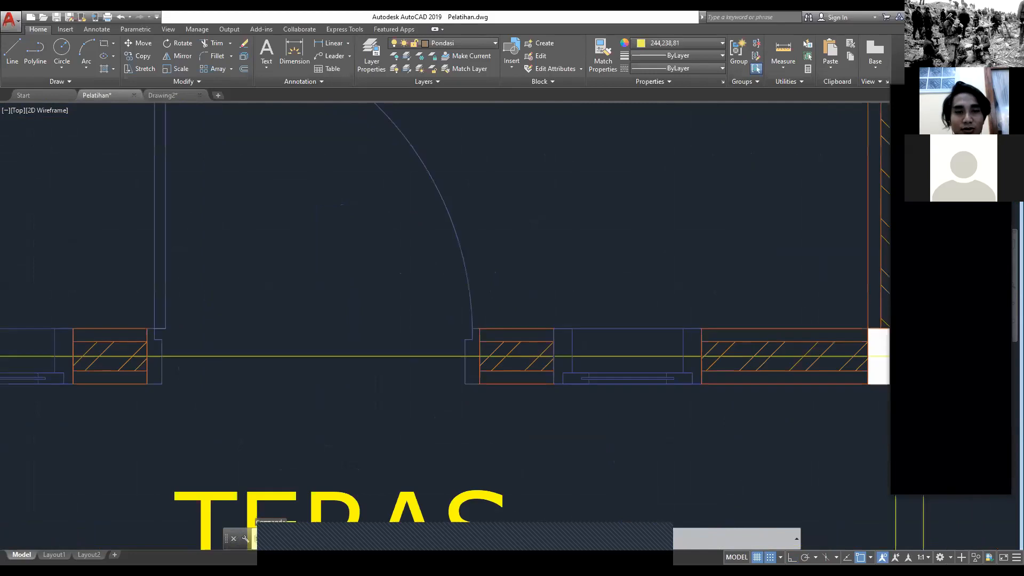
pyautogui.click(177, 96)
# Step: Stretch the swing arc's lower end to the upper corner of the right post's notch
pyautogui.moveTo(377, 248)
pyautogui.mouseDown(button='middle')
pyautogui.moveTo(417, 342)
pyautogui.moveTo(403, 250)
pyautogui.mouseUp(button='middle')
pyautogui.scroll(2, 409, 352)
pyautogui.scroll(3, 343, 246)
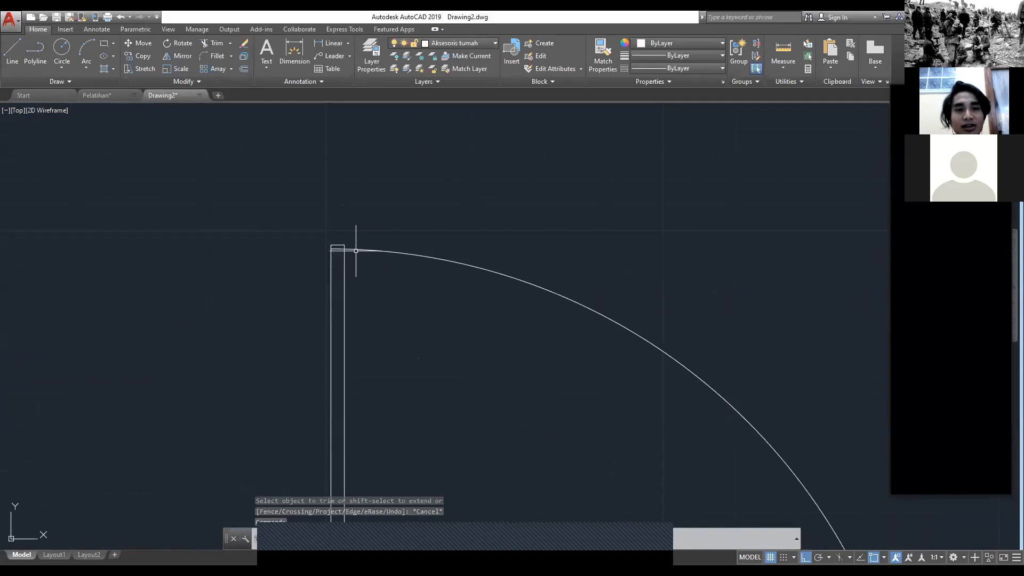
pyautogui.click(356, 249)
pyautogui.scroll(6, 350, 248)
pyautogui.scroll(-4, 275, 266)
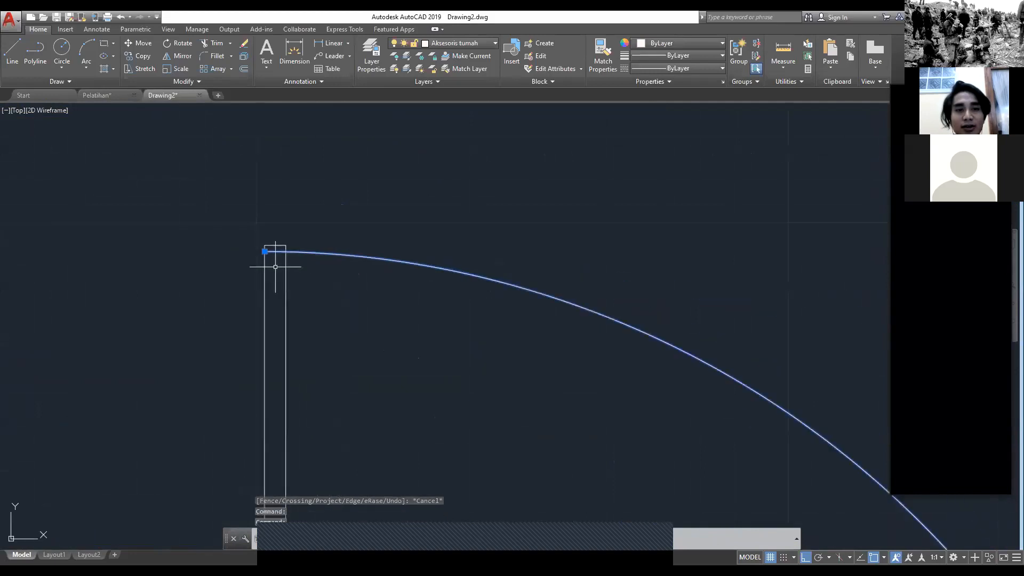
pyautogui.scroll(-4, 520, 365)
pyautogui.moveTo(519, 365); pyautogui.dragTo(344, 33, button='middle')
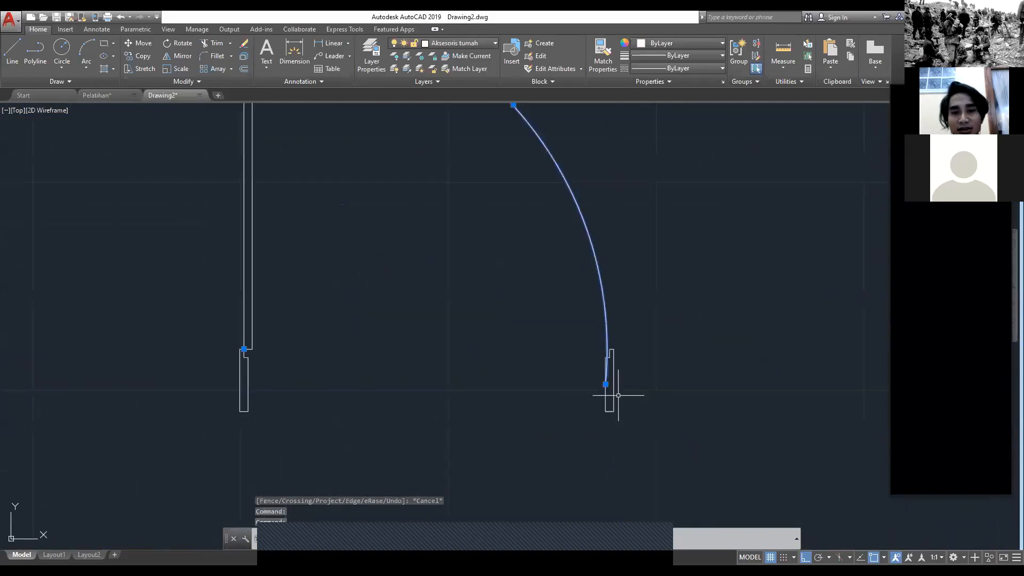
pyautogui.scroll(6, 600, 380)
pyautogui.moveTo(570, 366); pyautogui.dragTo(486, 367, button='middle')
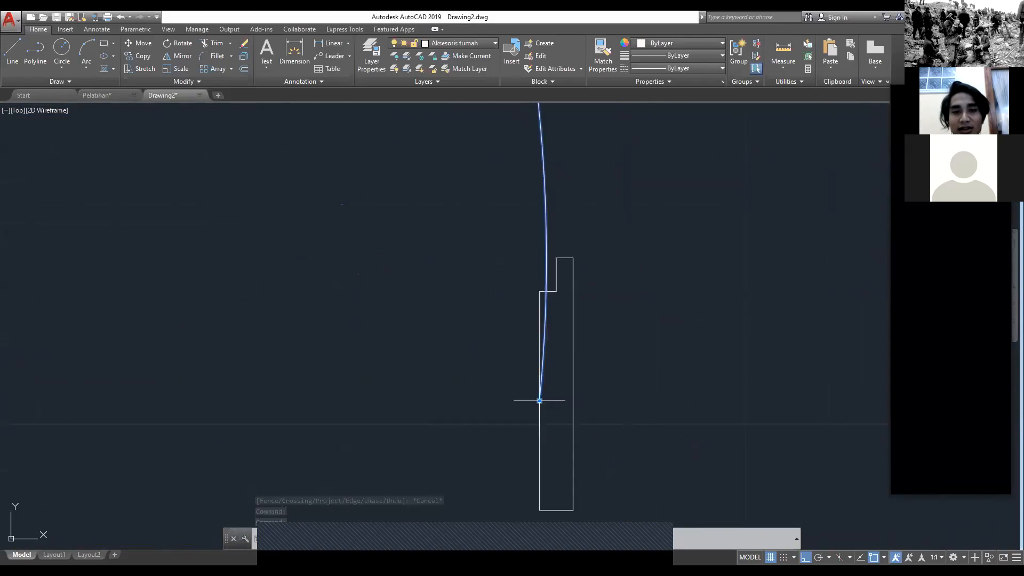
pyautogui.click(540, 401)
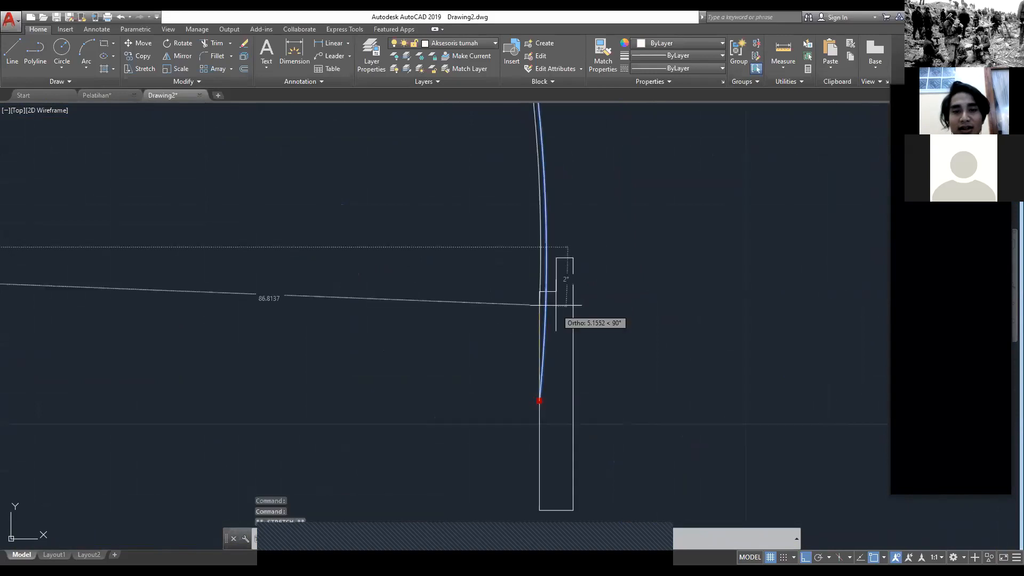
pyautogui.click(559, 258)
pyautogui.scroll(-6, 356, 236)
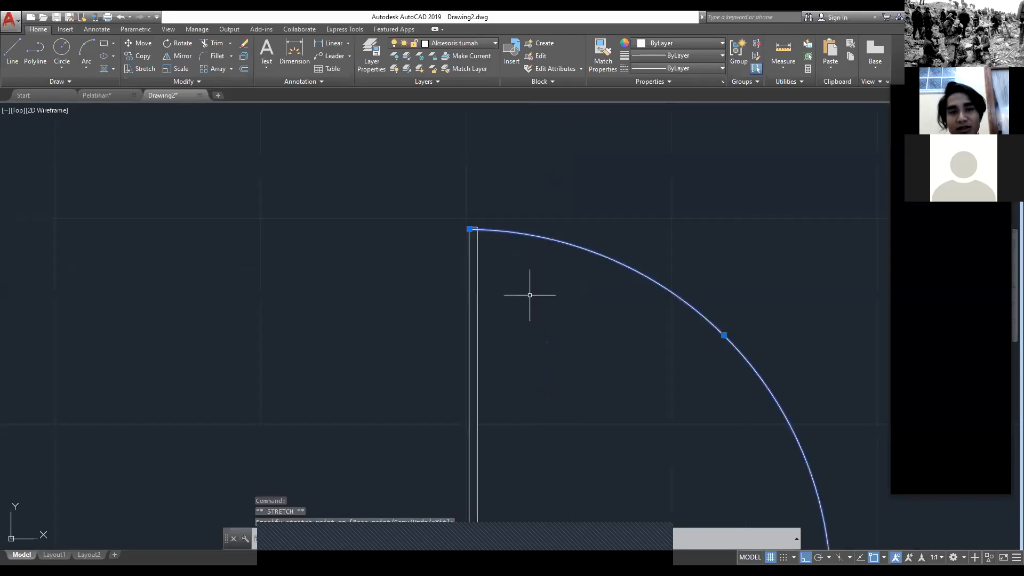
# Step: Stretch the swing arc's upper end to the door leaf's top inner corner and deselect the arc
pyautogui.scroll(6, 461, 228)
pyautogui.scroll(4, 533, 254)
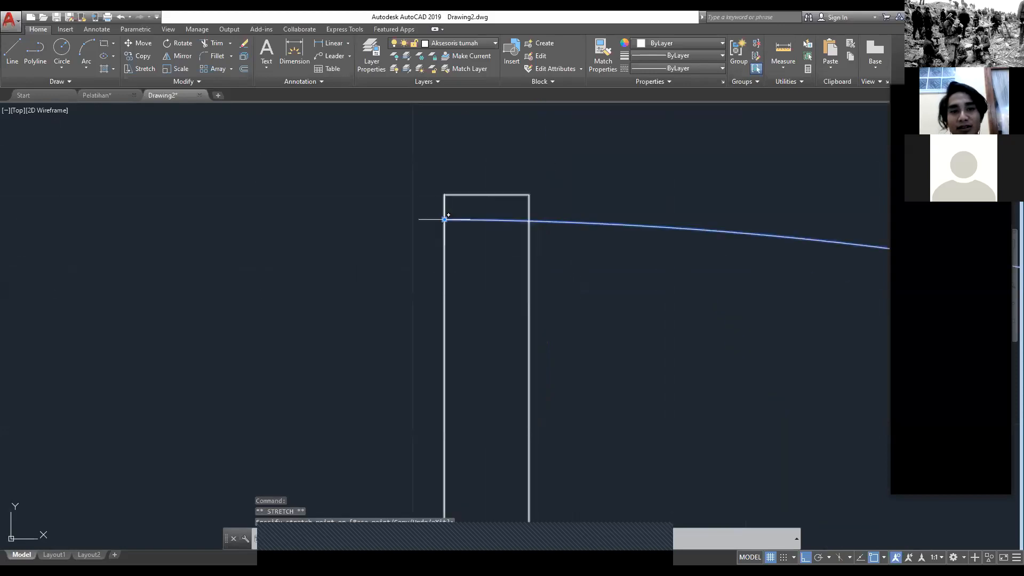
pyautogui.click(445, 219)
pyautogui.click(526, 197)
pyautogui.scroll(-8, 527, 196)
pyautogui.moveTo(554, 275)
pyautogui.mouseDown(button='middle')
pyautogui.moveTo(619, 382)
pyautogui.moveTo(393, 254)
pyautogui.mouseUp(button='middle')
pyautogui.scroll(-5, 393, 254)
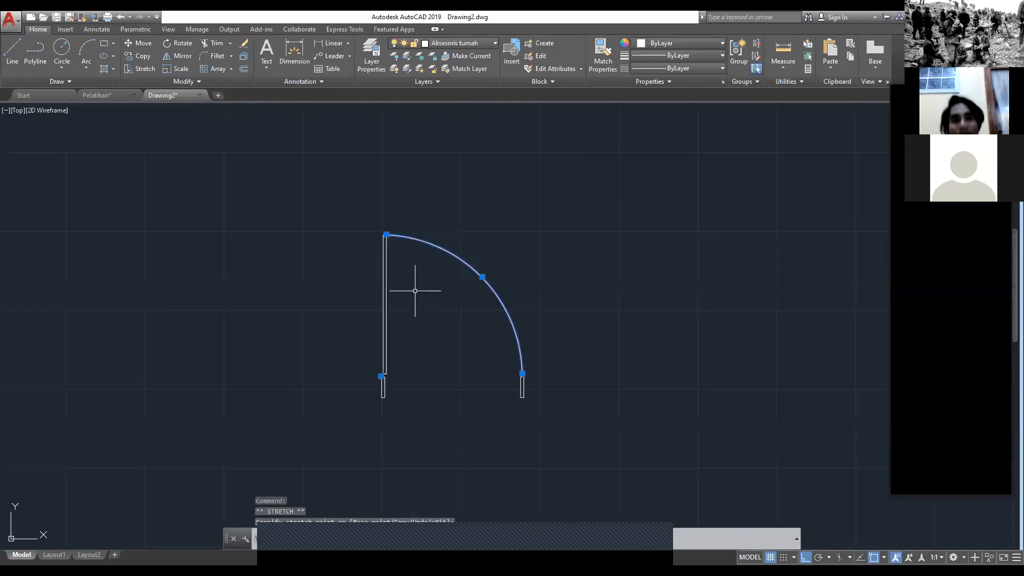
pyautogui.press('Escape')
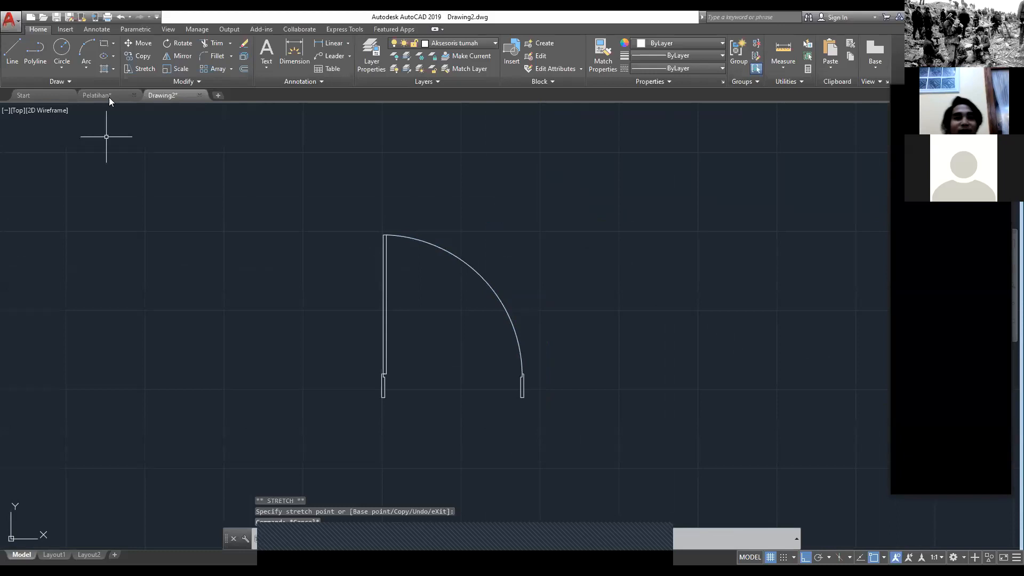
pyautogui.moveTo(109, 97)
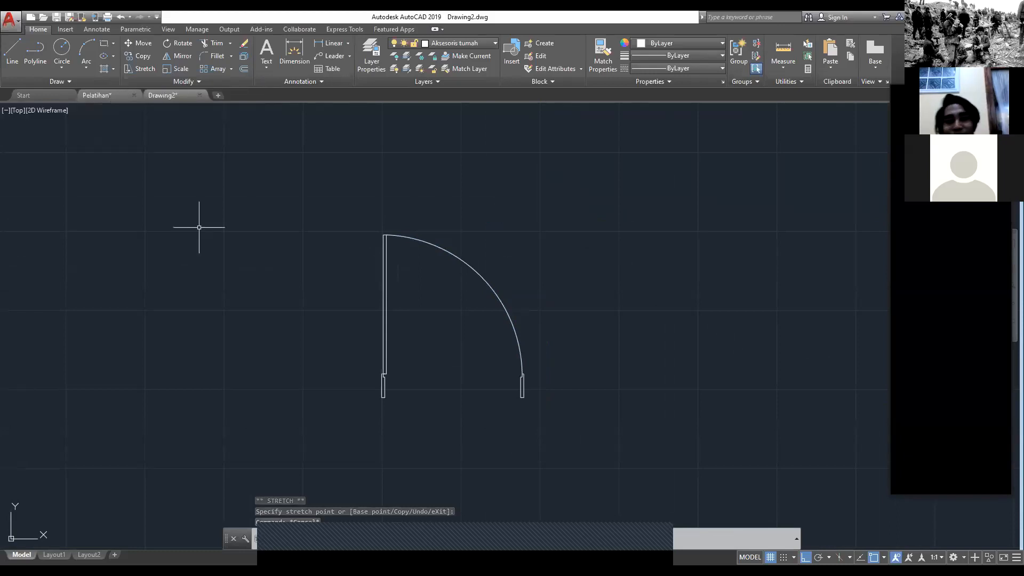
pyautogui.scroll(2, 508, 415)
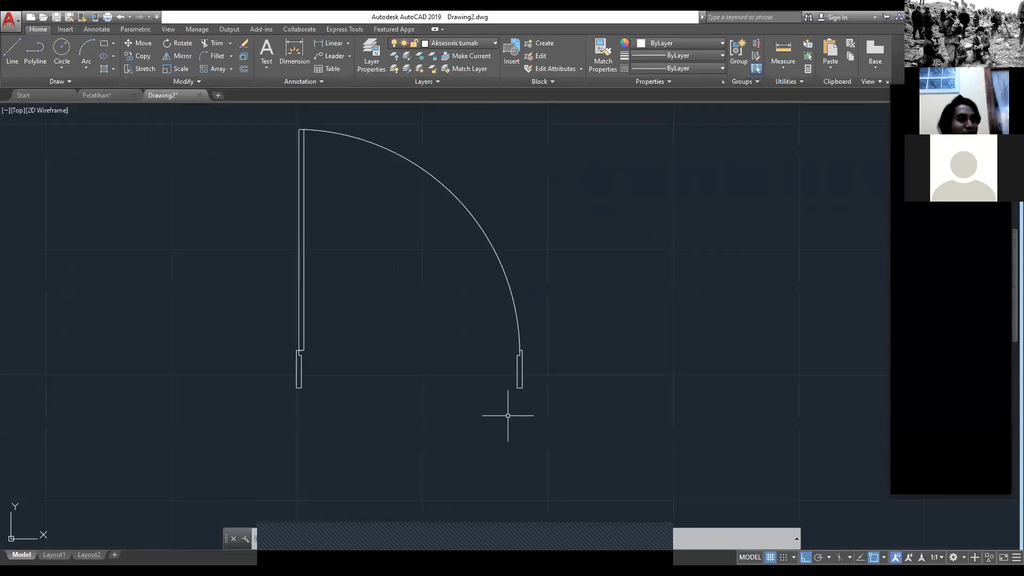
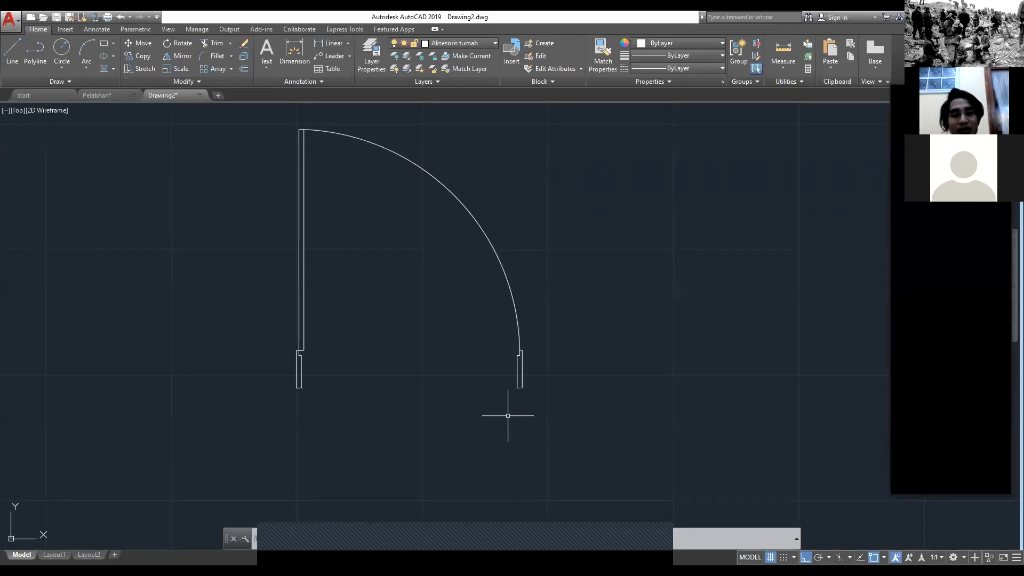
pyautogui.click(654, 546)
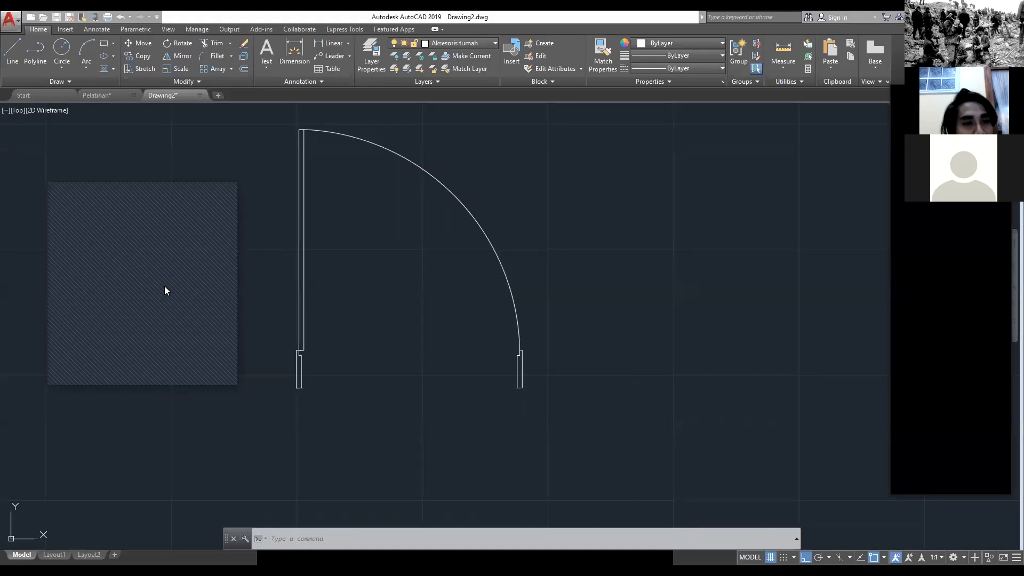
pyautogui.click(178, 191)
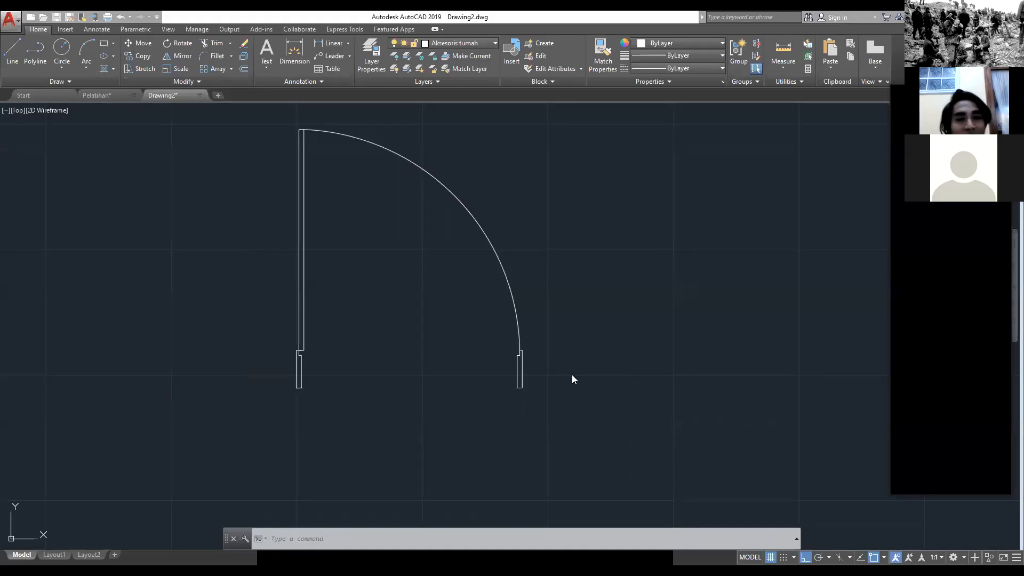
pyautogui.scroll(-4, 700, 429)
pyautogui.scroll(-2, 438, 399)
pyautogui.scroll(4, 515, 378)
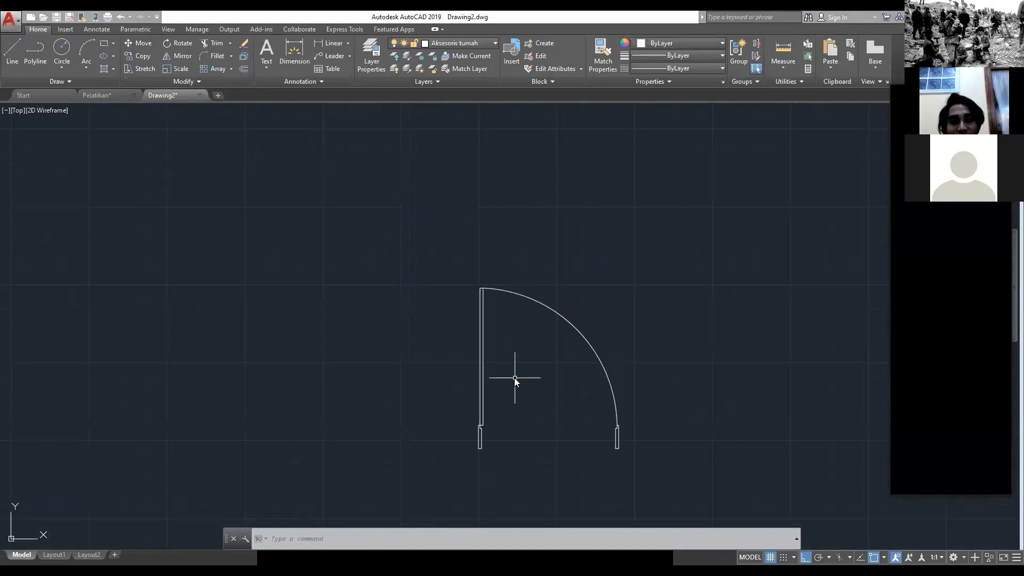
pyautogui.scroll(2, 515, 378)
pyautogui.moveTo(464, 305); pyautogui.dragTo(388, 220, button='middle')
pyautogui.scroll(2, 394, 229)
pyautogui.scroll(-2, 503, 299)
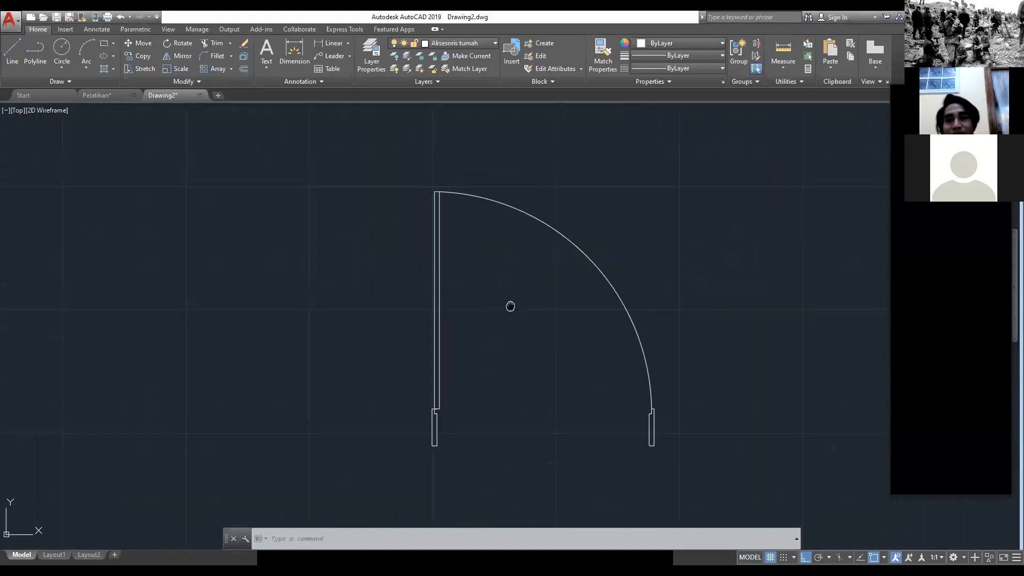
pyautogui.moveTo(510, 306); pyautogui.dragTo(449, 246, button='middle')
pyautogui.moveTo(808, 420); pyautogui.dragTo(798, 422, button='middle')
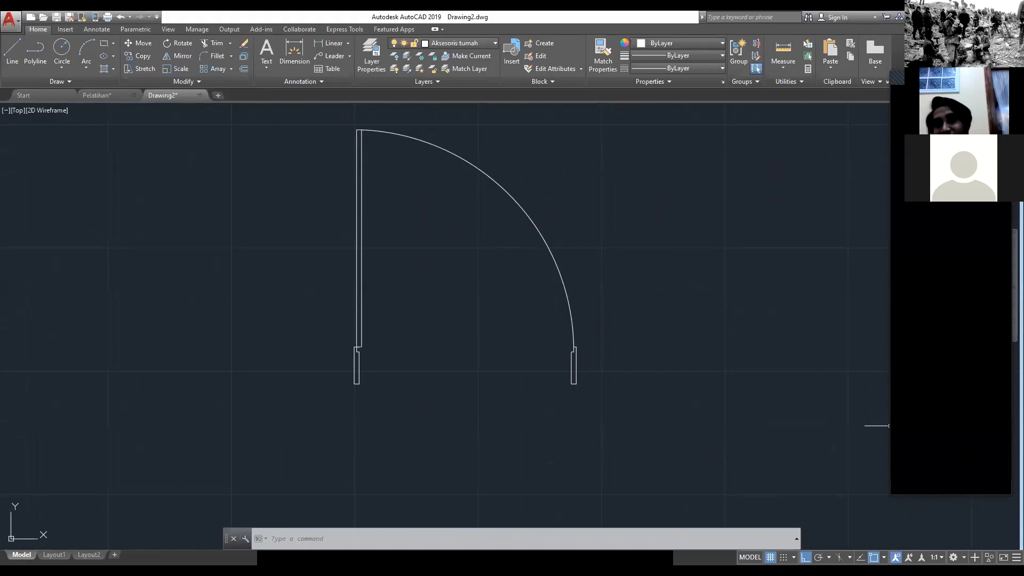
pyautogui.scroll(-4, 598, 346)
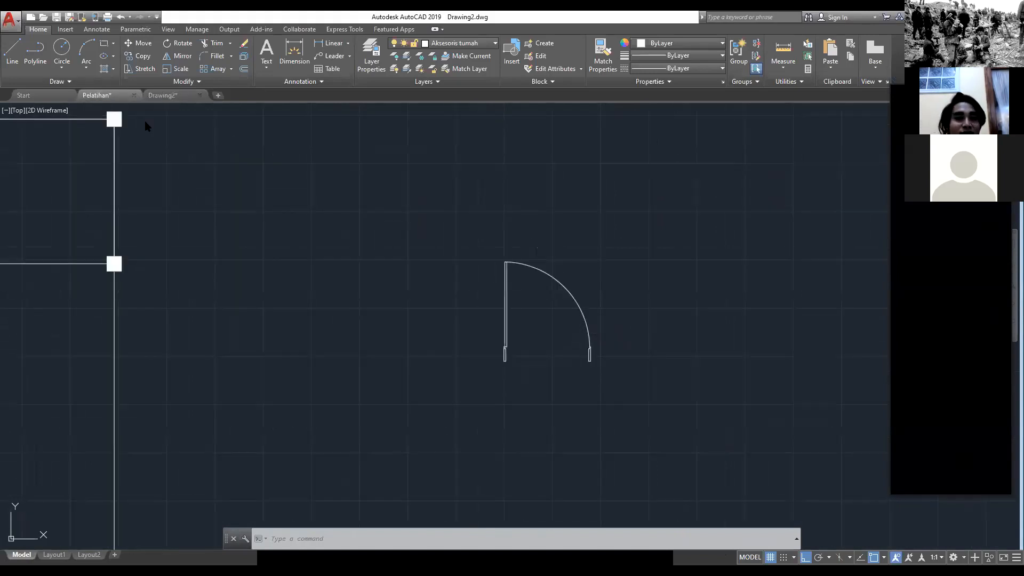
# Step: Examine the window in the wall beside the front door in the Pelatihan drawing, and return to Drawing2
pyautogui.click(90, 95)
pyautogui.moveTo(634, 397); pyautogui.dragTo(456, 344, button='middle')
pyautogui.scroll(-3, 434, 338)
pyautogui.scroll(6, 398, 321)
pyautogui.write('dim')
pyautogui.press('Return')
pyautogui.scroll(2, 298, 300)
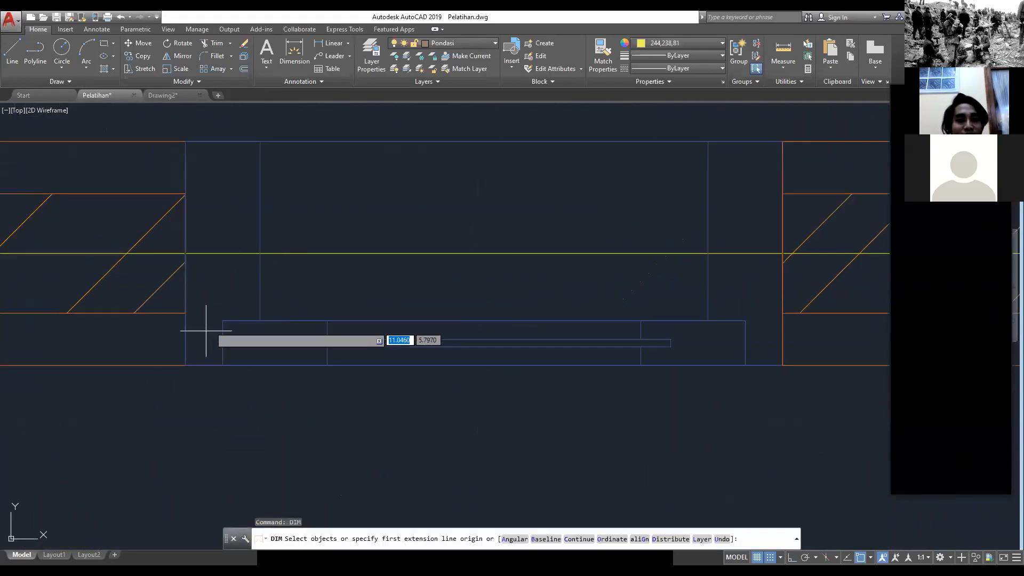
pyautogui.scroll(-6, 263, 368)
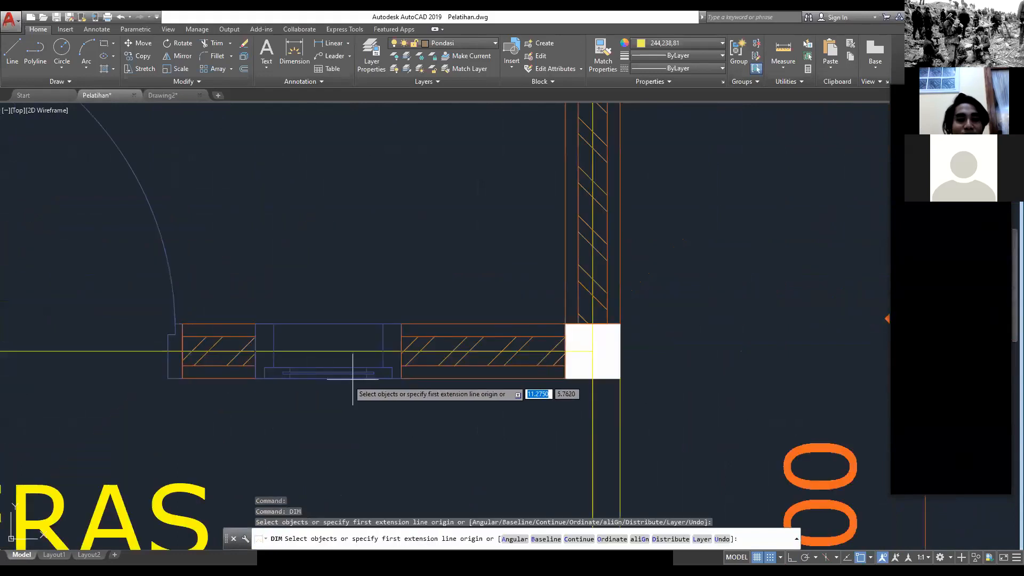
pyautogui.click(161, 95)
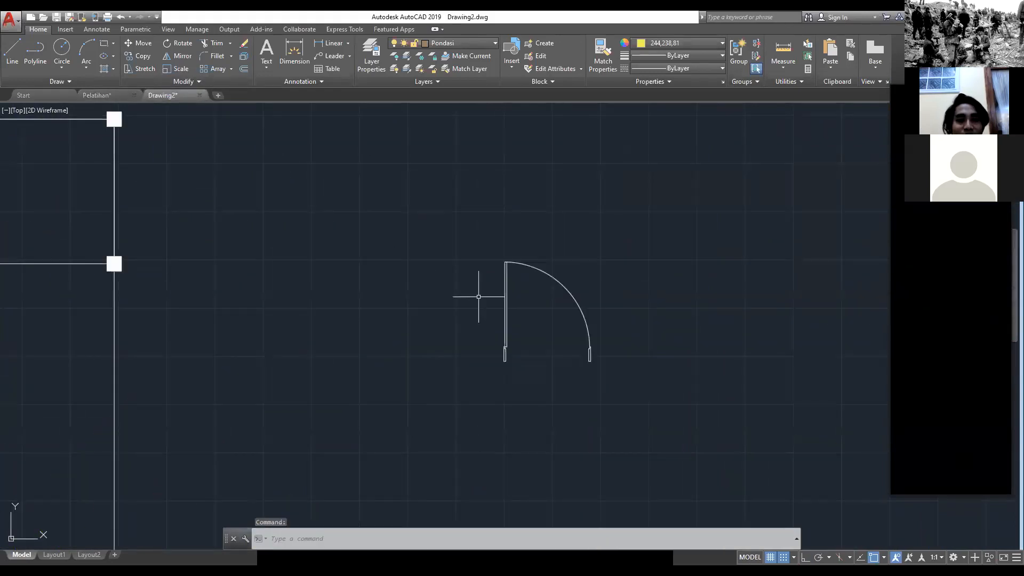
# Step: Draw a 40 by 15 rectangle in the empty space to the right of the door as the window outline
pyautogui.moveTo(478, 297); pyautogui.dragTo(197, 264, button='middle')
pyautogui.press('Escape')
pyautogui.write('REC')
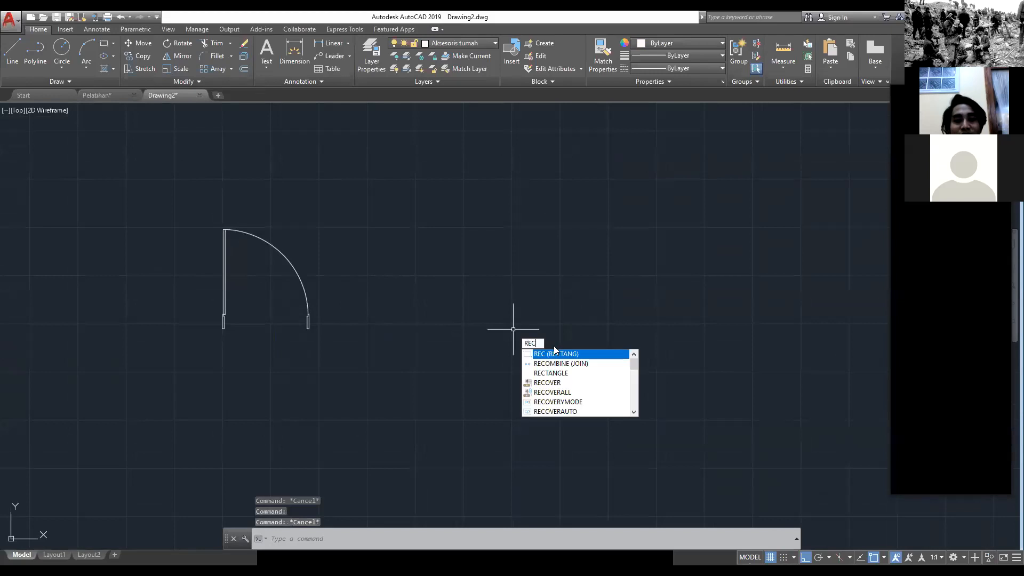
pyautogui.press('Return')
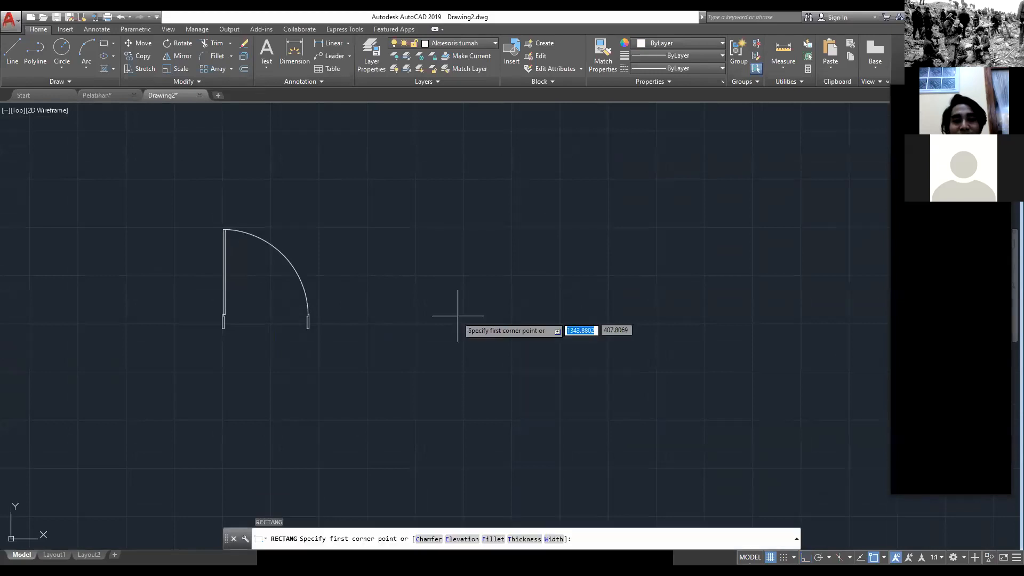
pyautogui.click(453, 319)
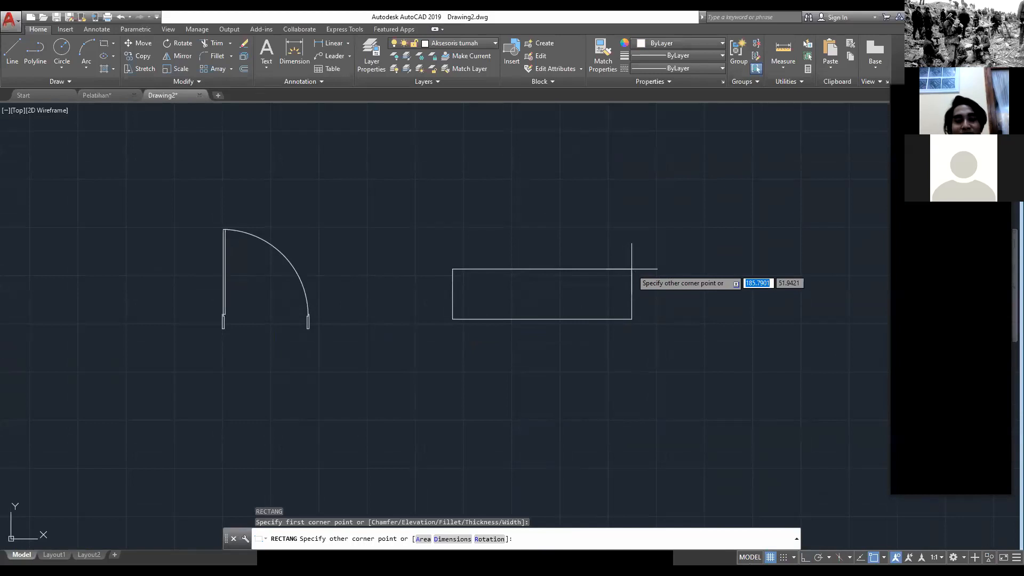
pyautogui.write('@40,15')
pyautogui.press('Return')
pyautogui.press('Escape')
# Step: Draw a 2 by 15 rectangle from the window outline's lower left corner as the left frame post
pyautogui.scroll(4, 478, 268)
pyautogui.moveTo(451, 344); pyautogui.dragTo(350, 253, button='middle')
pyautogui.scroll(2, 350, 253)
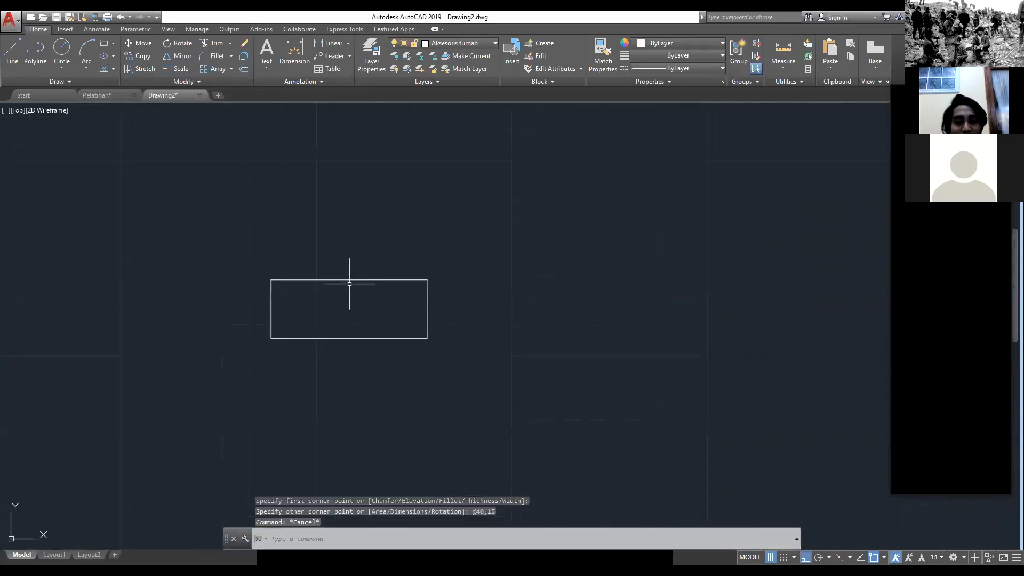
pyautogui.write('REC')
pyautogui.click(380, 310)
pyautogui.scroll(4, 311, 327)
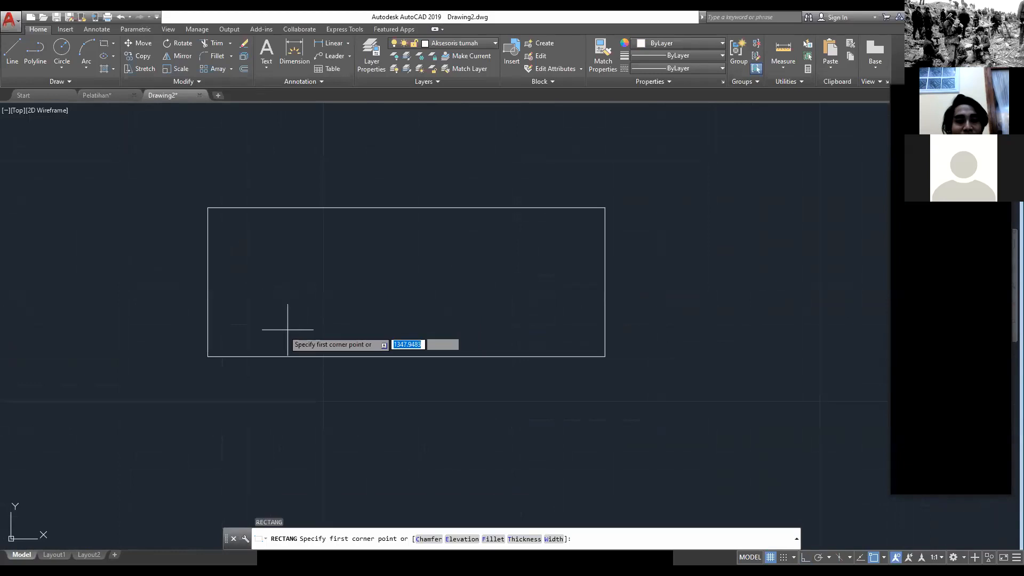
pyautogui.click(207, 357)
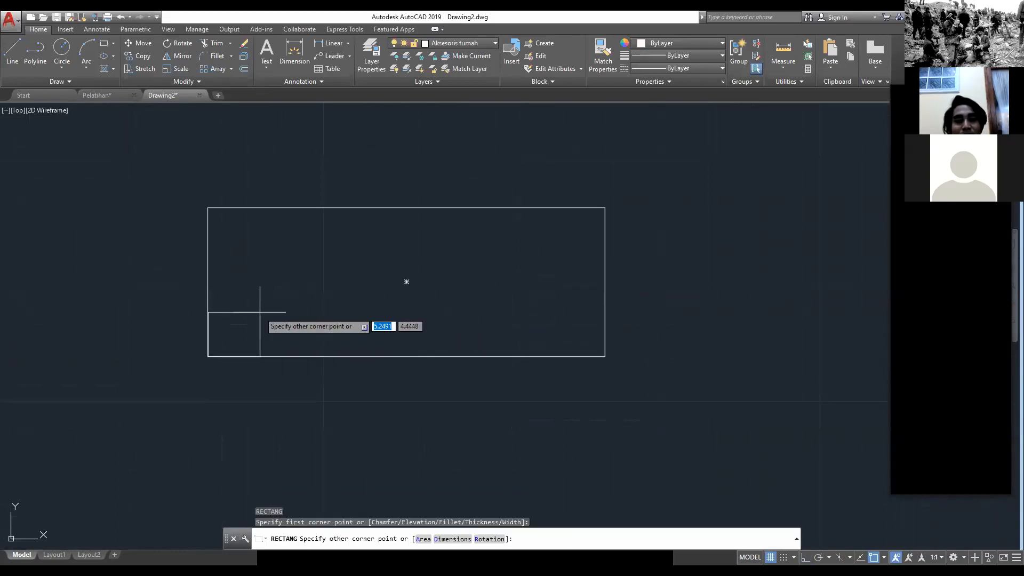
pyautogui.write('@2,15')
pyautogui.press('Return')
pyautogui.press('Escape')
# Step: Mirror the left frame post about the window outline's vertical centre line, keeping the original
pyautogui.click(229, 305)
pyautogui.click(224, 265)
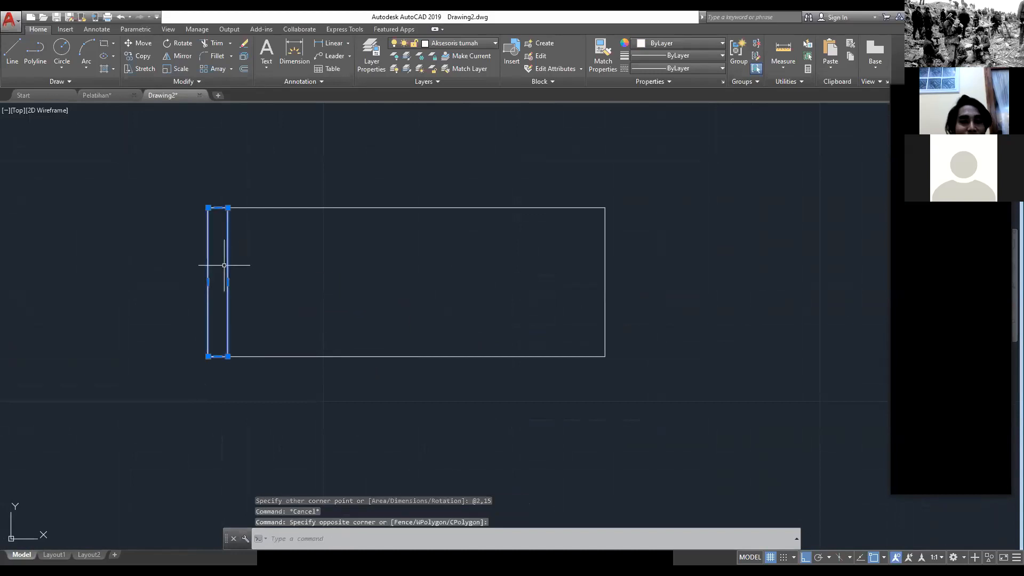
pyautogui.write('mi')
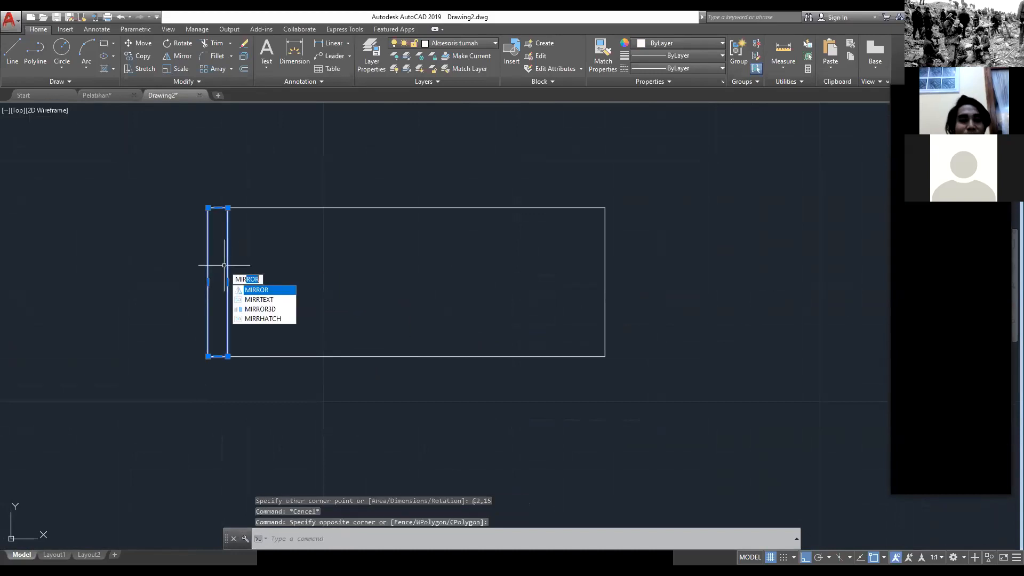
pyautogui.press('Return')
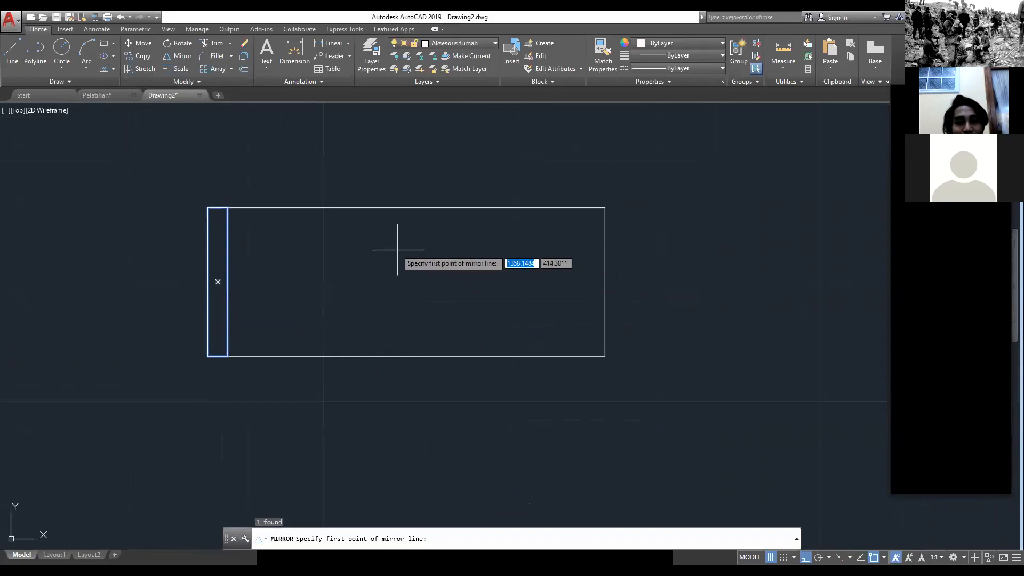
pyautogui.click(407, 282)
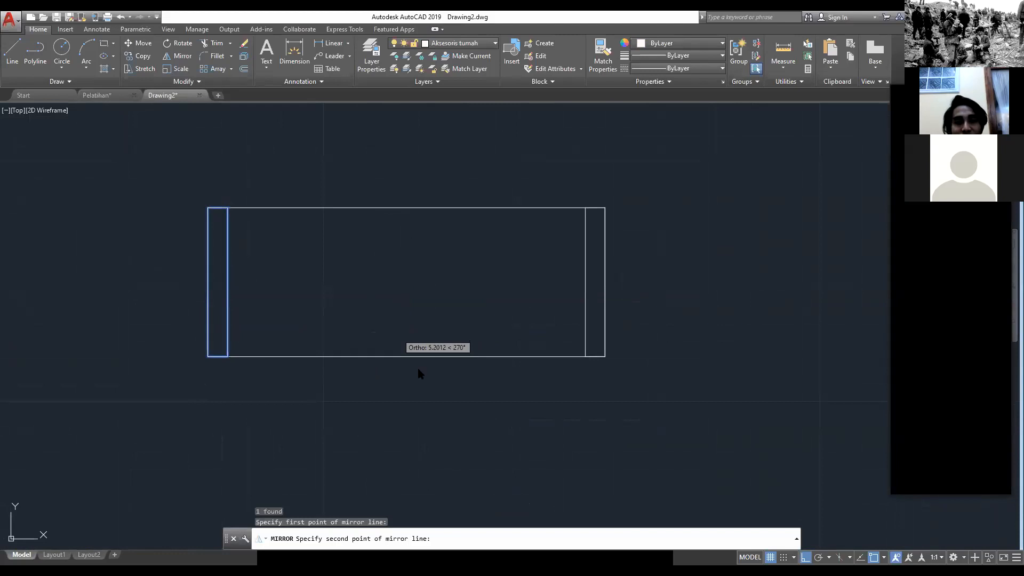
pyautogui.click(397, 333)
pyautogui.press('Return')
pyautogui.press('Escape')
# Step: Examine how the window's sash sits between the frame posts in the Pelatihan drawing, and return to Drawing2
pyautogui.scroll(-6, 445, 310)
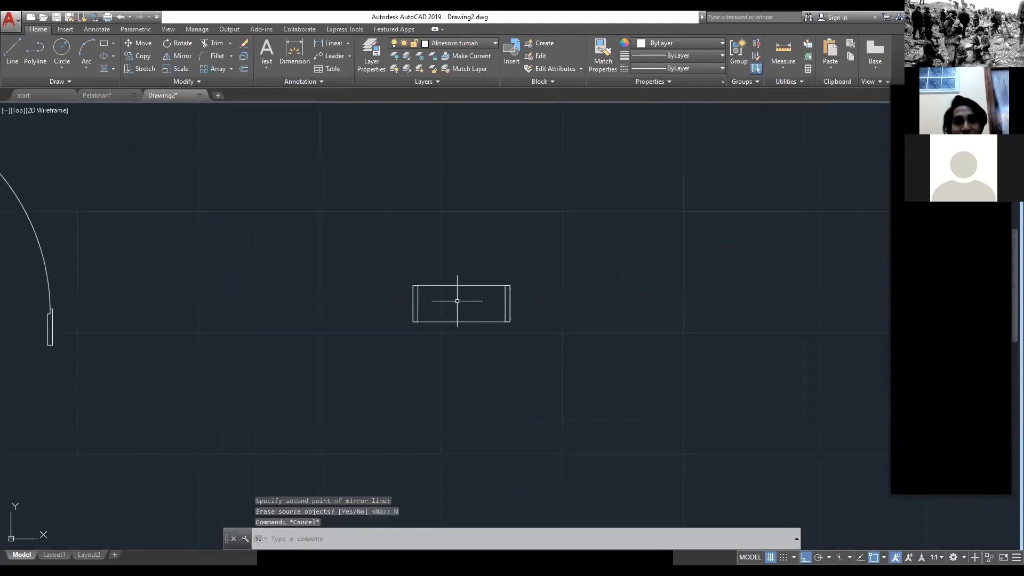
pyautogui.moveTo(454, 308); pyautogui.dragTo(340, 260, button='middle')
pyautogui.scroll(2, 334, 259)
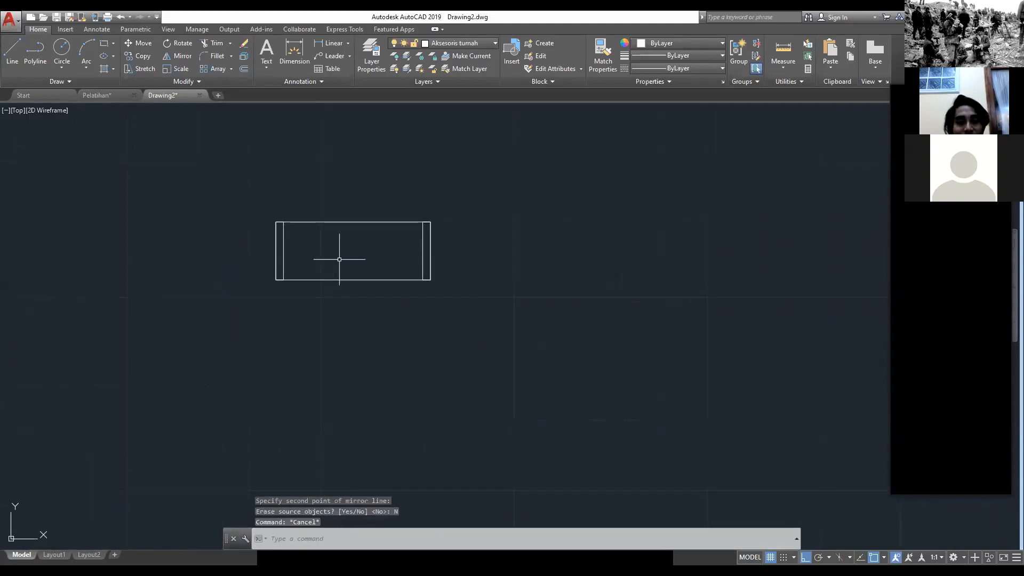
pyautogui.write('REC')
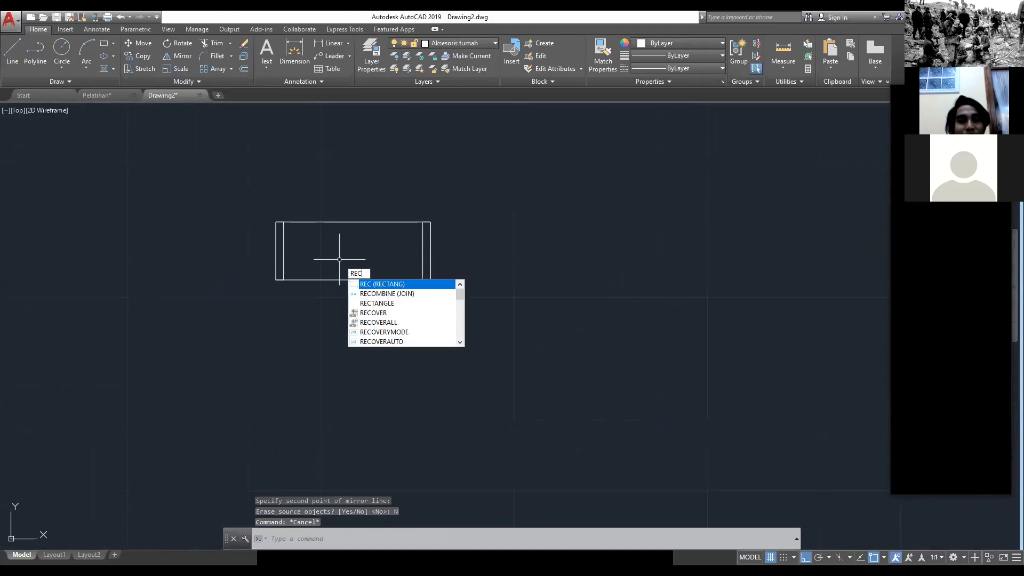
pyautogui.press('Return')
pyautogui.press('Escape')
pyautogui.click(91, 96)
pyautogui.scroll(4, 373, 382)
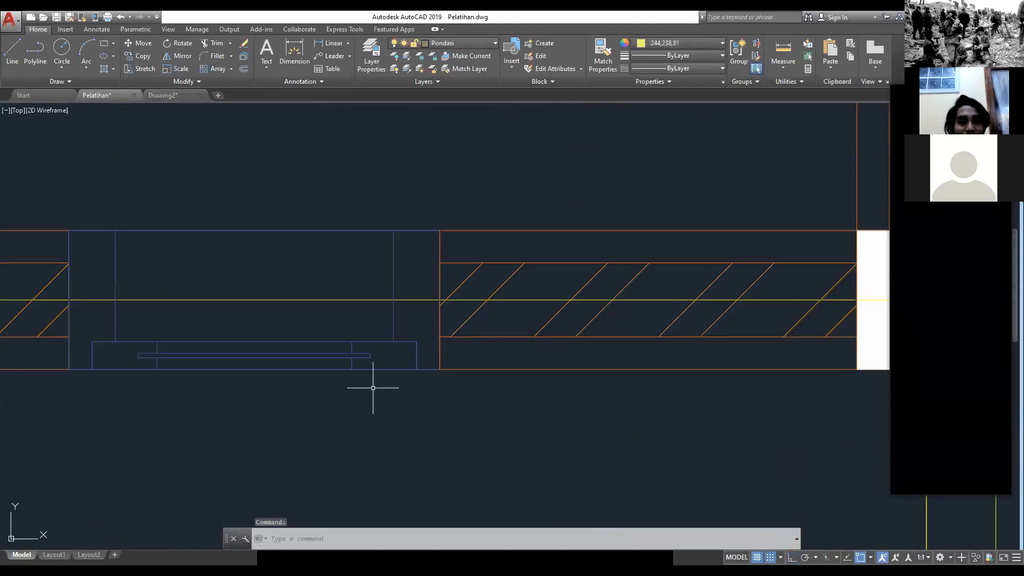
pyautogui.moveTo(294, 300); pyautogui.dragTo(539, 310, button='middle')
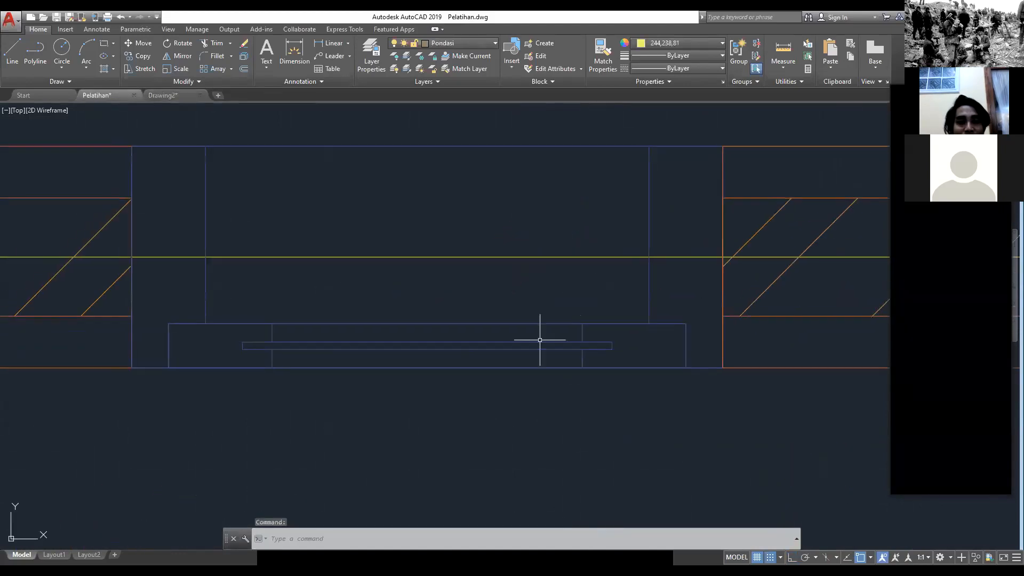
pyautogui.click(166, 98)
# Step: Draw a 38 by 4 rectangle for the window sash, starting at the midpoint of the left post's bottom edge
pyautogui.write('REC')
pyautogui.press('Return')
pyautogui.scroll(4, 322, 243)
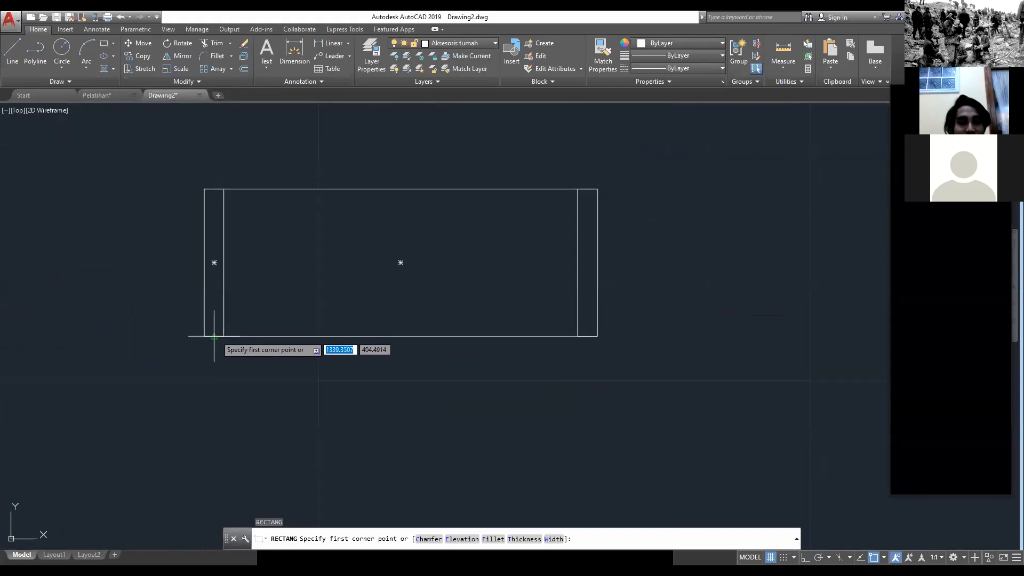
pyautogui.click(214, 337)
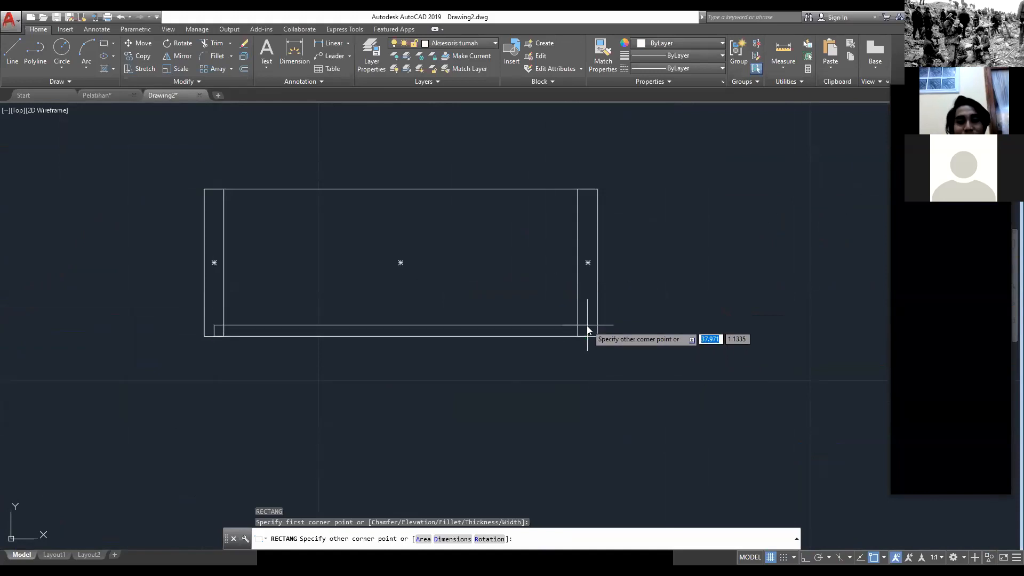
pyautogui.write('38')
pyautogui.press('Tab')
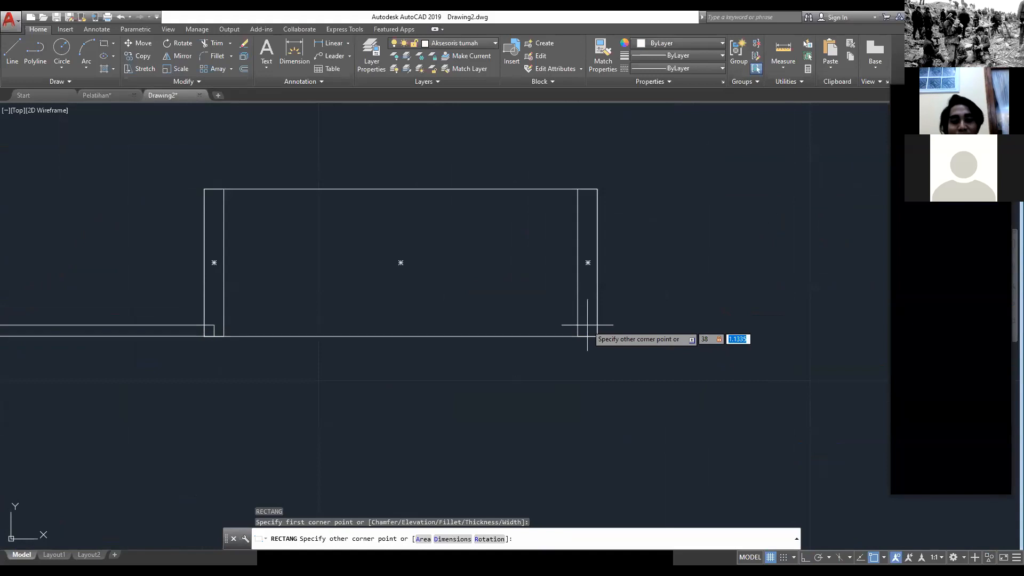
pyautogui.write('4')
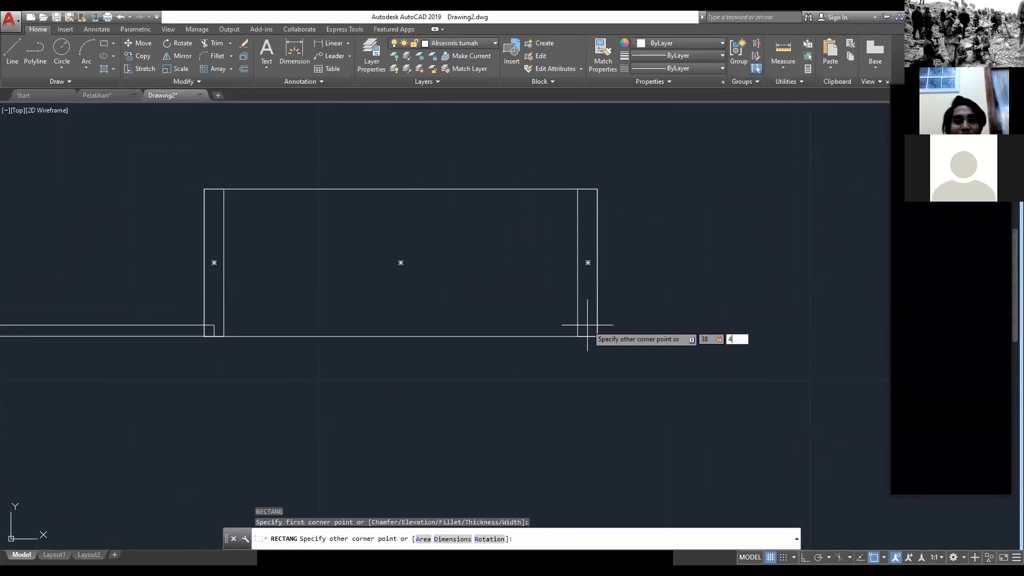
pyautogui.press('Return')
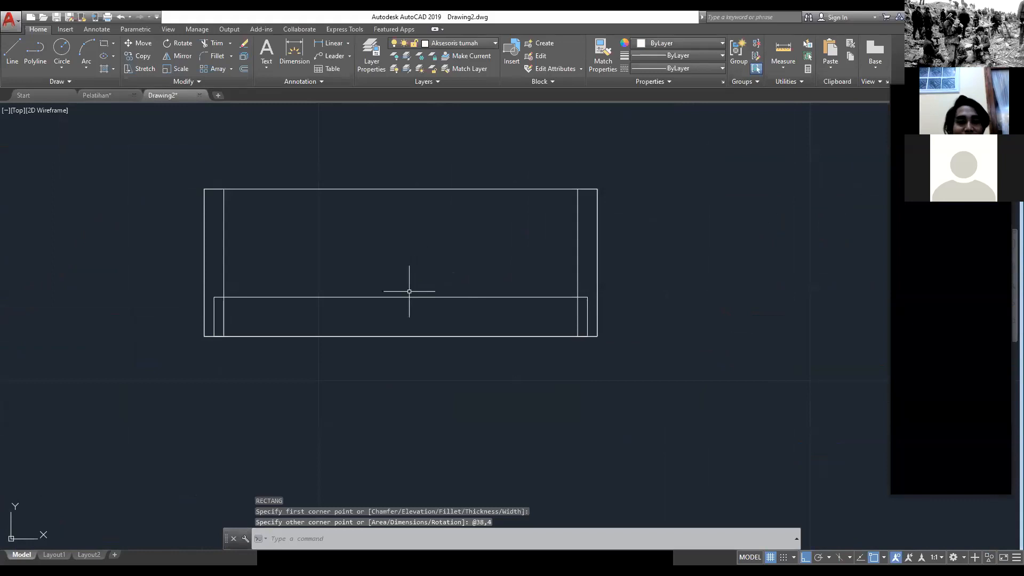
pyautogui.moveTo(407, 286); pyautogui.dragTo(346, 307, button='middle')
pyautogui.press('Escape')
pyautogui.press('Escape')
pyautogui.press('Escape')
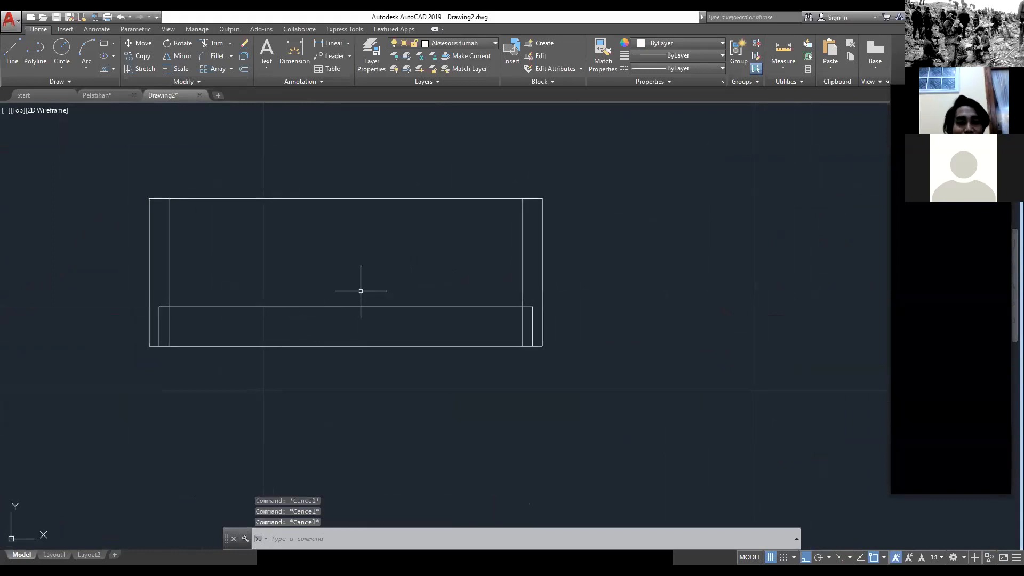
# Step: Trim away both frame posts' inner edges inside the sash rectangle, using all objects as cutting edges
pyautogui.write('tr')
pyautogui.press('Return')
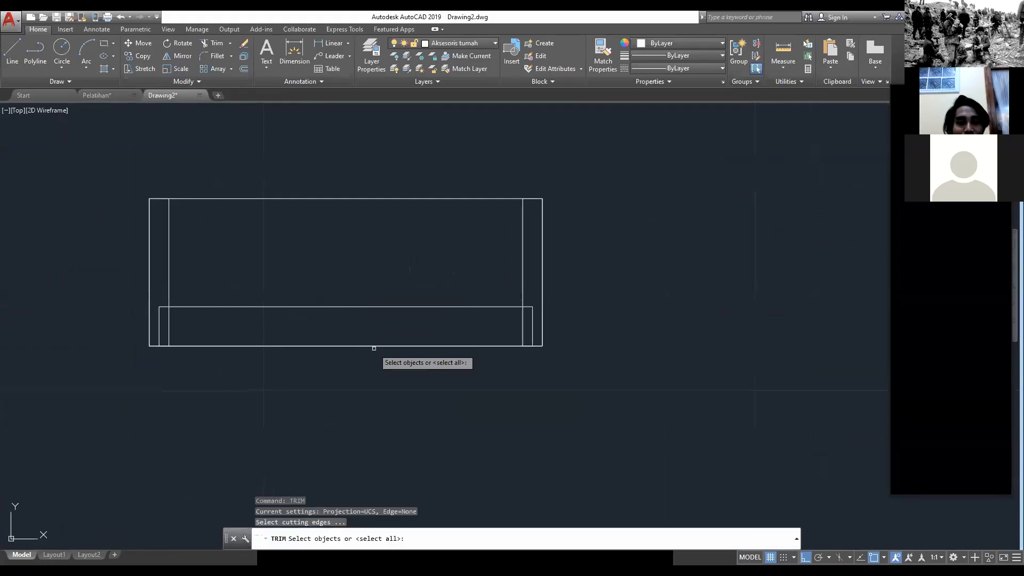
pyautogui.press('Return')
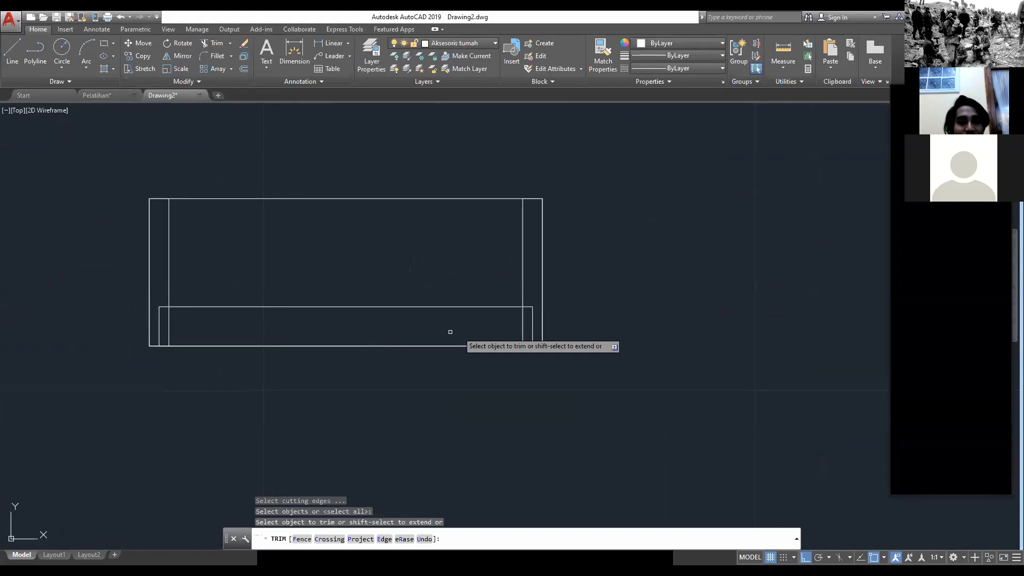
pyautogui.click(529, 323)
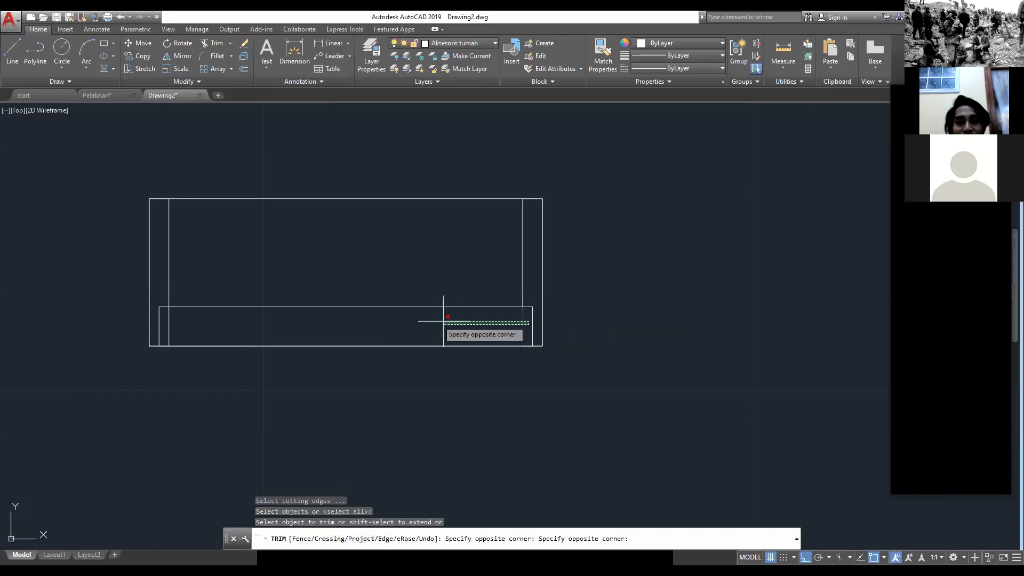
pyautogui.click(161, 314)
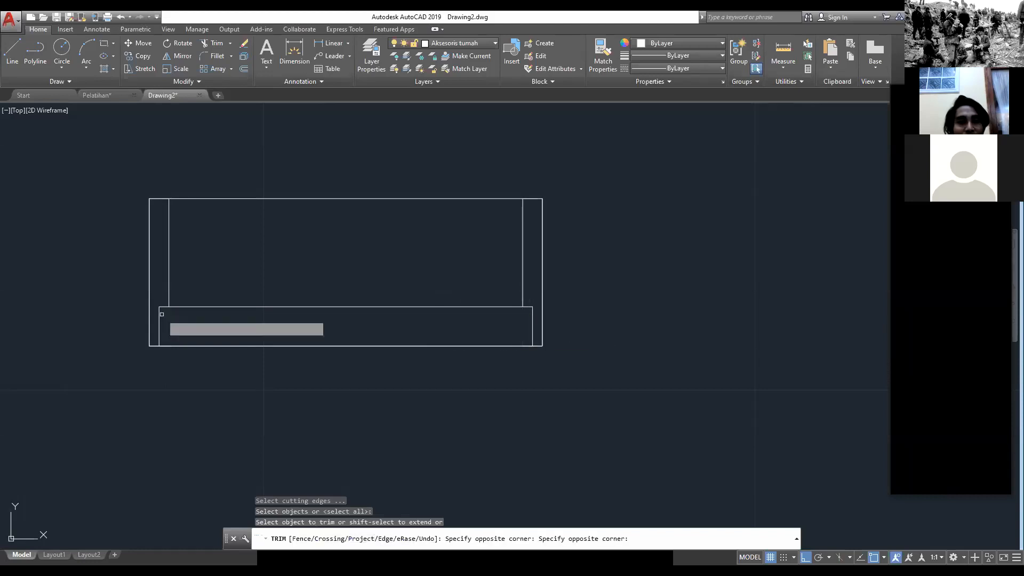
pyautogui.press('Escape')
pyautogui.press('Escape')
pyautogui.press('Escape')
pyautogui.scroll(-6, 665, 381)
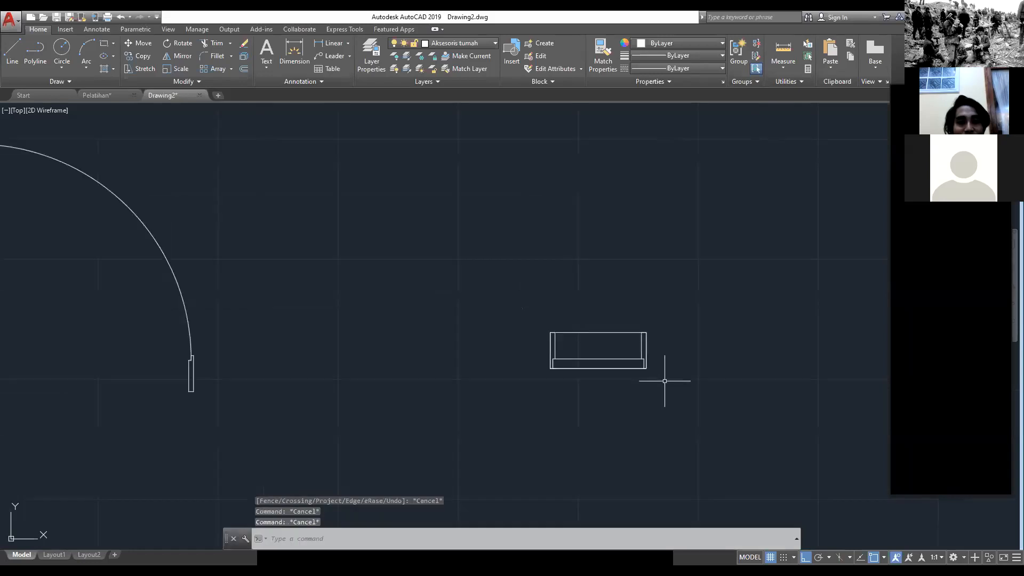
# Step: Set the colour of the whole door, including its frame and swing arc, to 94,103,175
pyautogui.scroll(-2, 552, 332)
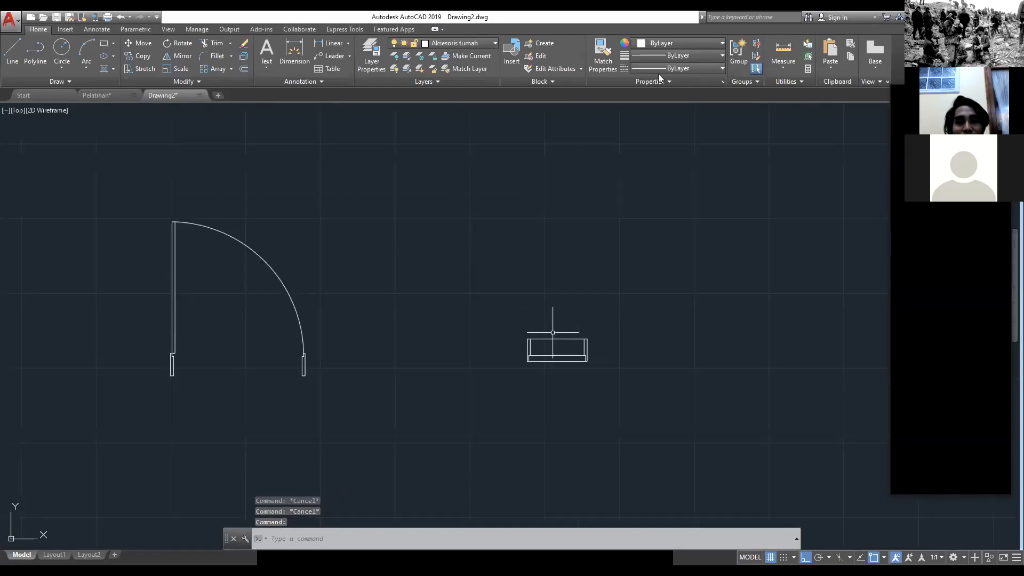
pyautogui.hotkey('ctrl', 'Tab')
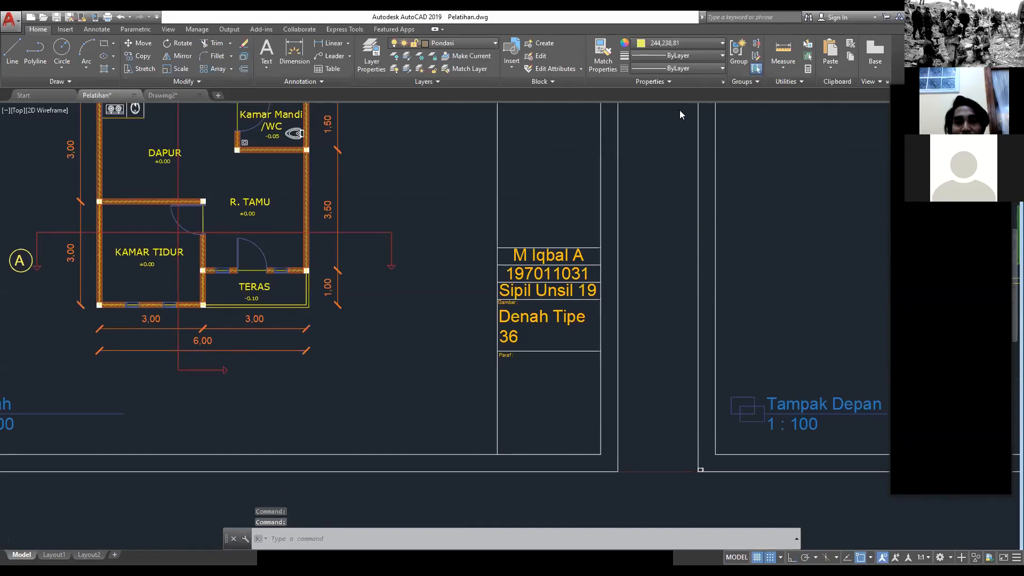
pyautogui.hotkey('ctrl', 'Tab')
pyautogui.click(694, 43)
pyautogui.click(710, 128)
pyautogui.click(652, 44)
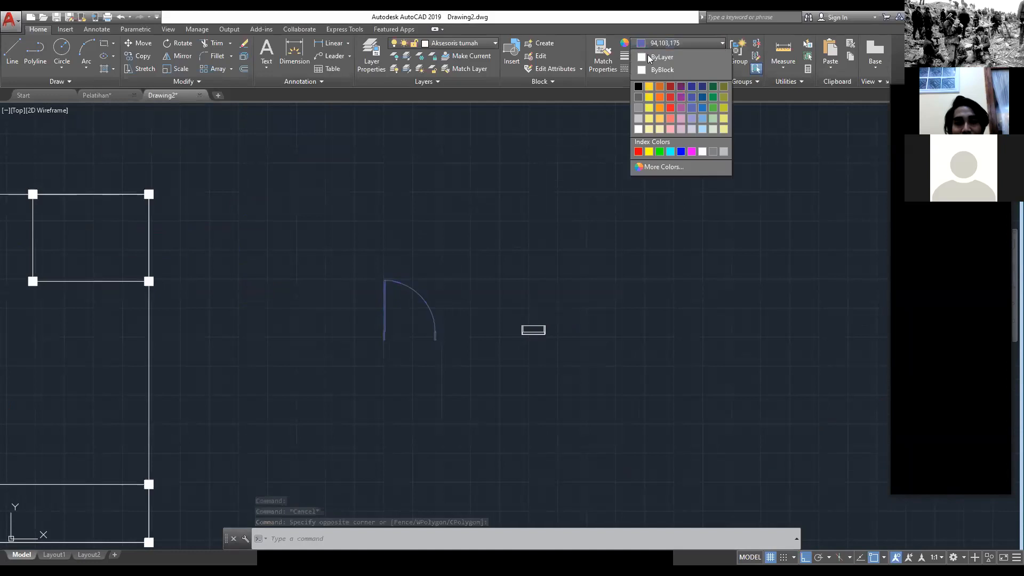
pyautogui.press('Escape')
# Step: Set the colour of the whole window, including its frame posts and sash, to yellow
pyautogui.click(570, 363)
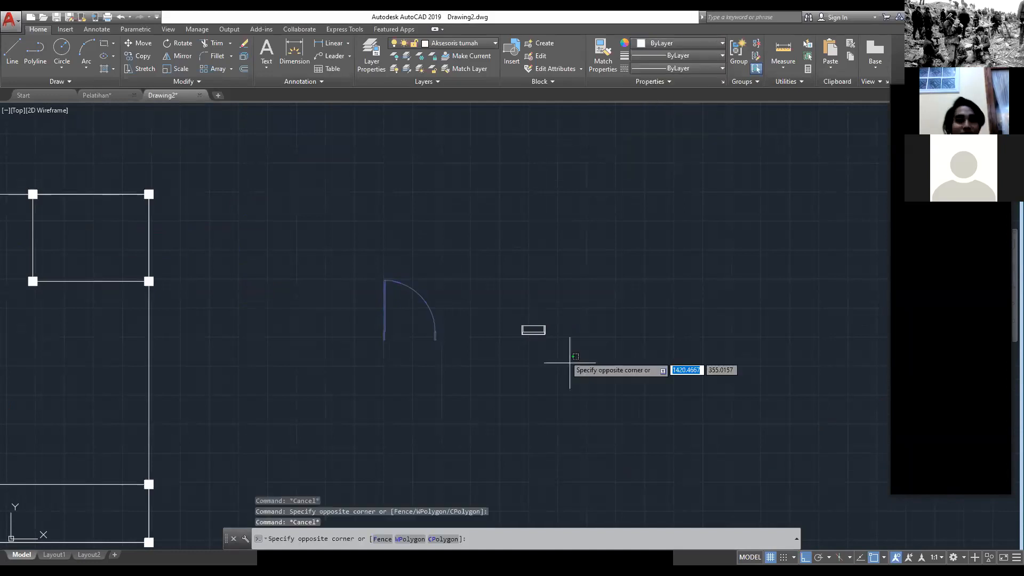
pyautogui.click(515, 321)
pyautogui.click(678, 43)
pyautogui.click(650, 151)
pyautogui.press('Escape')
pyautogui.moveTo(482, 353); pyautogui.dragTo(611, 309, button='middle')
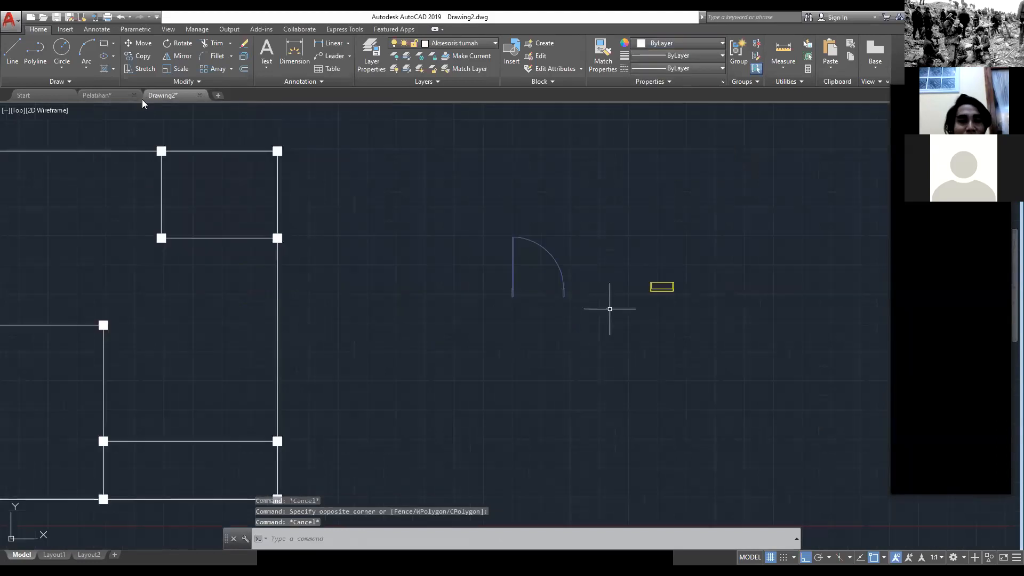
# Step: Examine how the hatched walls are drawn in the Pelatihan drawing, and return to Drawing2
pyautogui.click(95, 98)
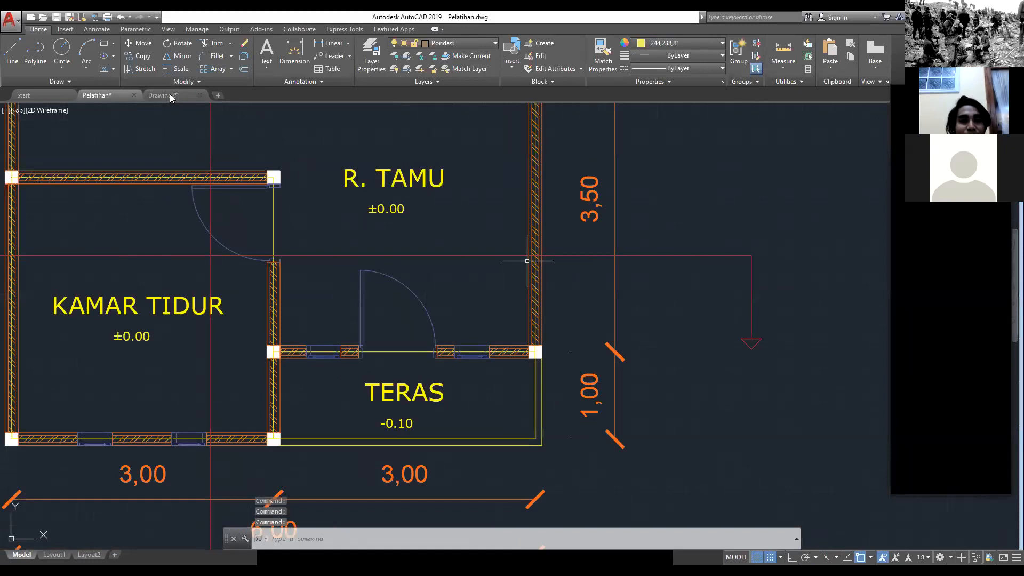
pyautogui.hotkey('ctrl', 'Tab')
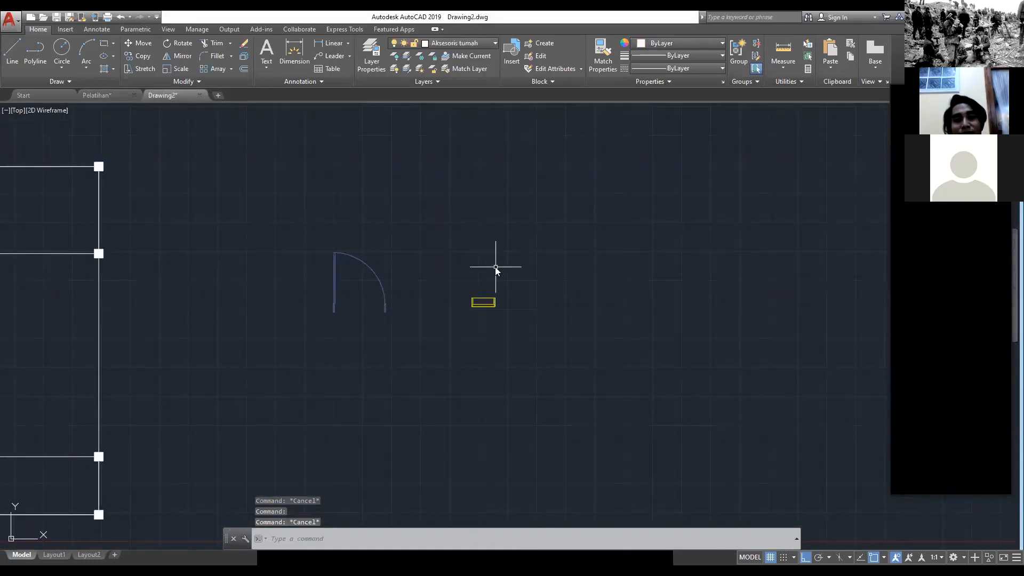
pyautogui.write('ML')
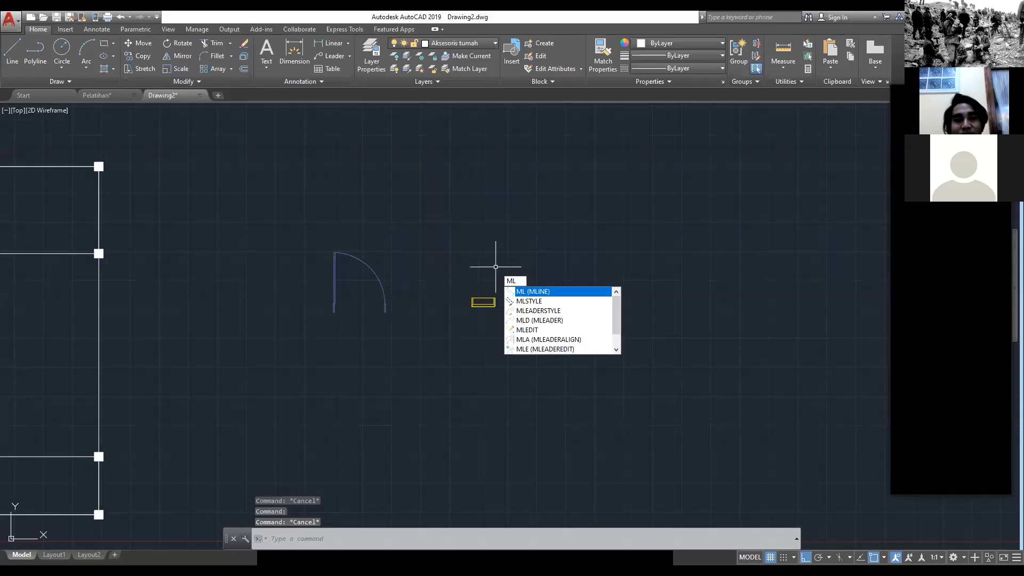
pyautogui.press('Return')
pyautogui.click(522, 257)
pyautogui.moveTo(755, 274); pyautogui.dragTo(447, 274, button='middle')
pyautogui.press('Escape')
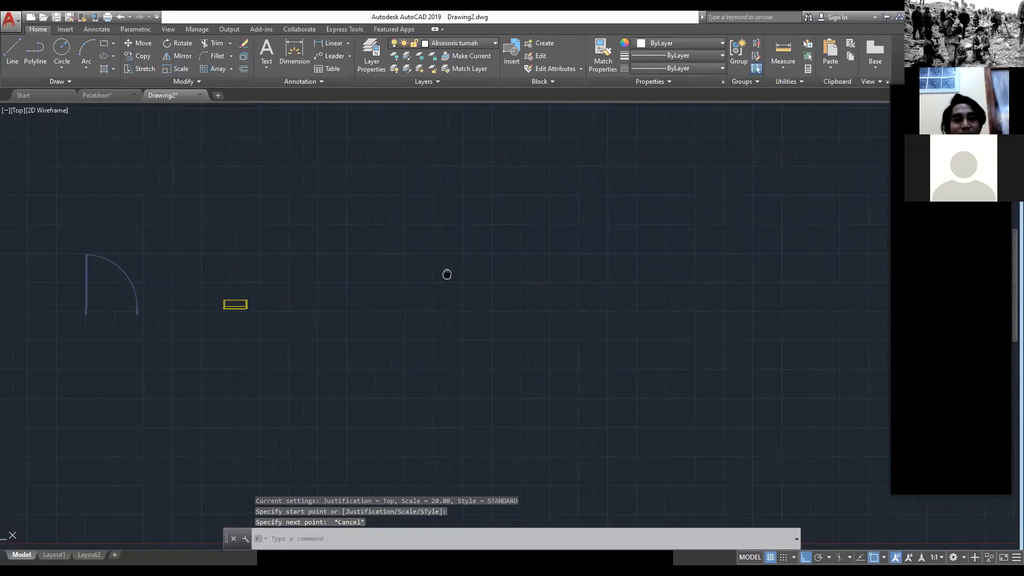
pyautogui.moveTo(343, 271); pyautogui.dragTo(459, 283, button='middle')
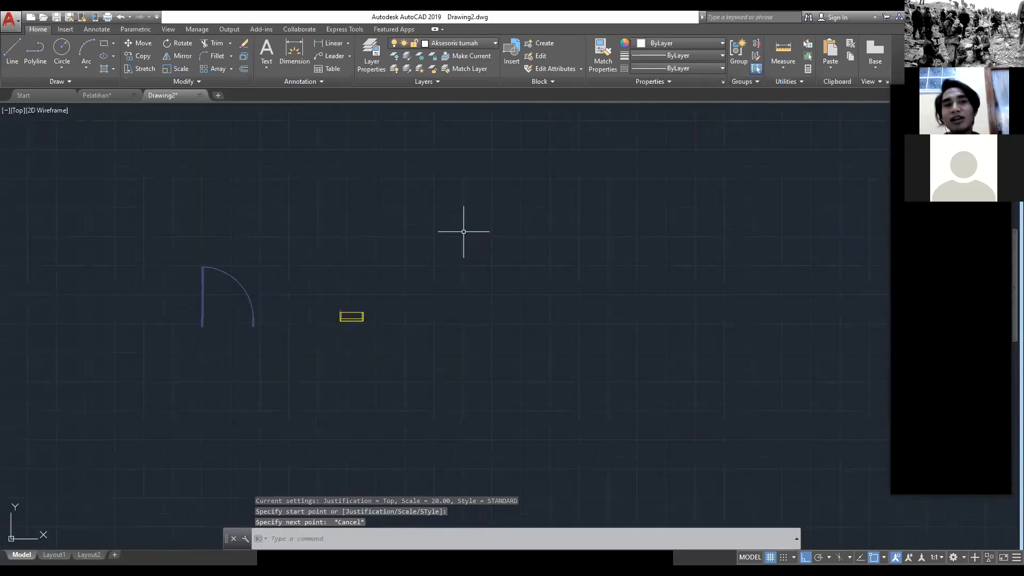
pyautogui.moveTo(448, 237); pyautogui.dragTo(506, 240, button='middle')
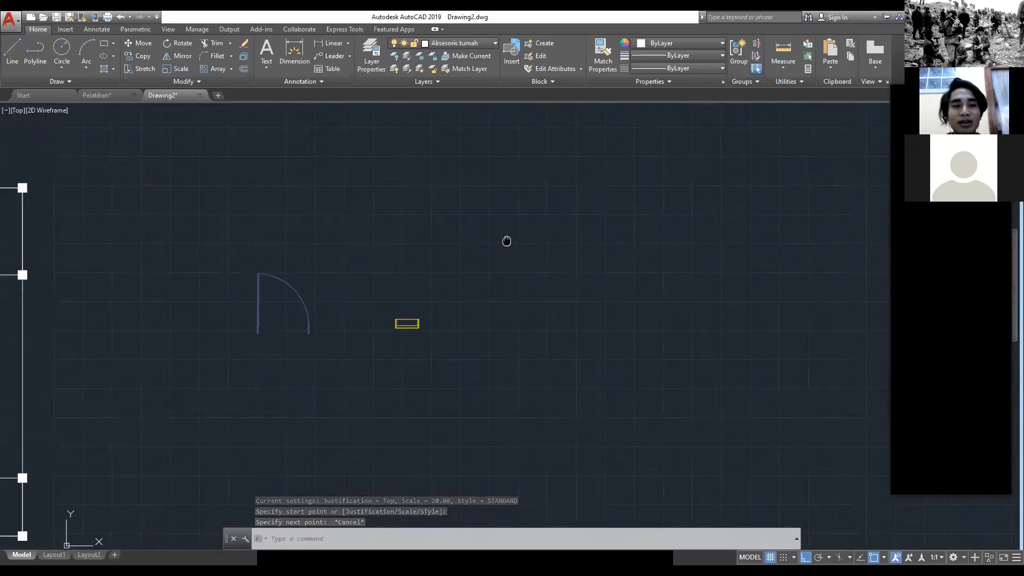
pyautogui.moveTo(418, 312); pyautogui.dragTo(460, 312, button='middle')
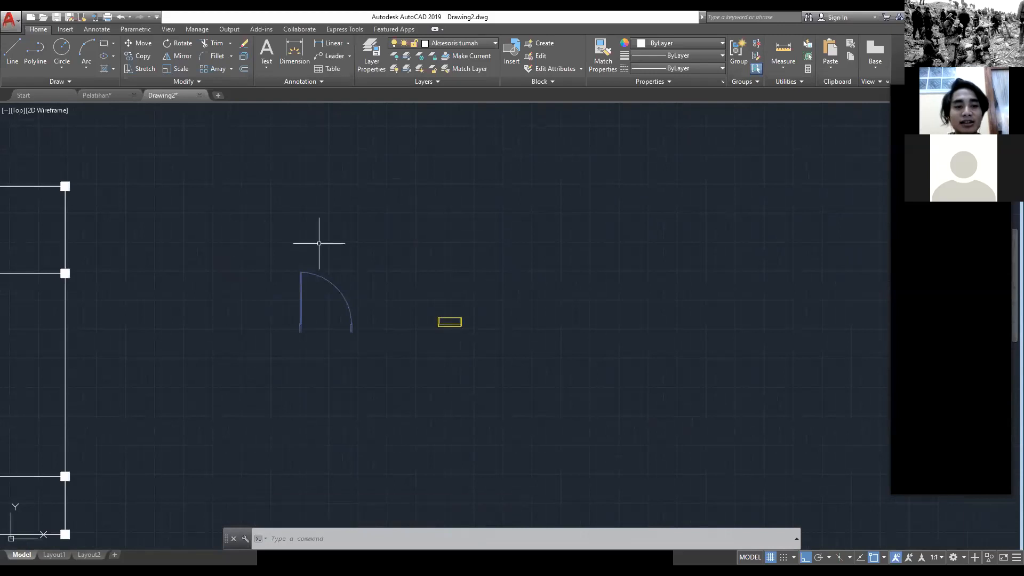
pyautogui.press('Escape')
# Step: Draw a 50 by 15 rectangle in the empty area beside the window
pyautogui.moveTo(458, 249); pyautogui.dragTo(274, 268, button='middle')
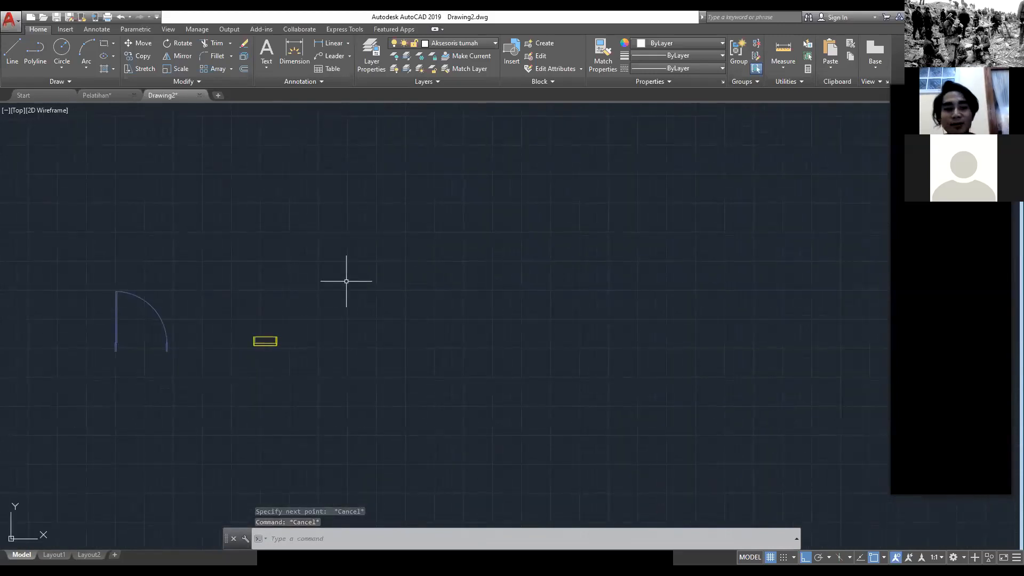
pyautogui.write('REC')
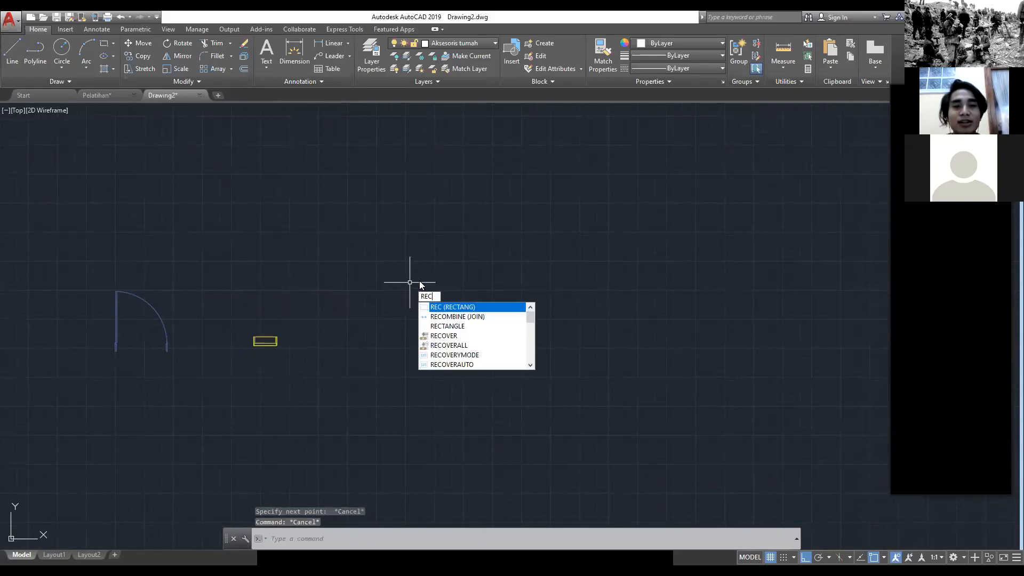
pyautogui.press('Return')
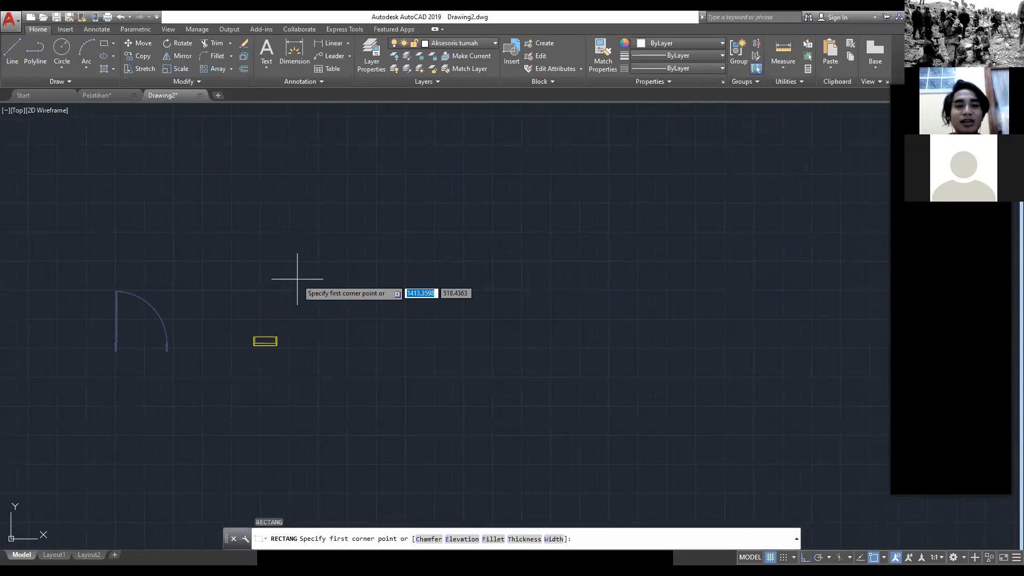
pyautogui.click(297, 278)
pyautogui.scroll(4, 424, 252)
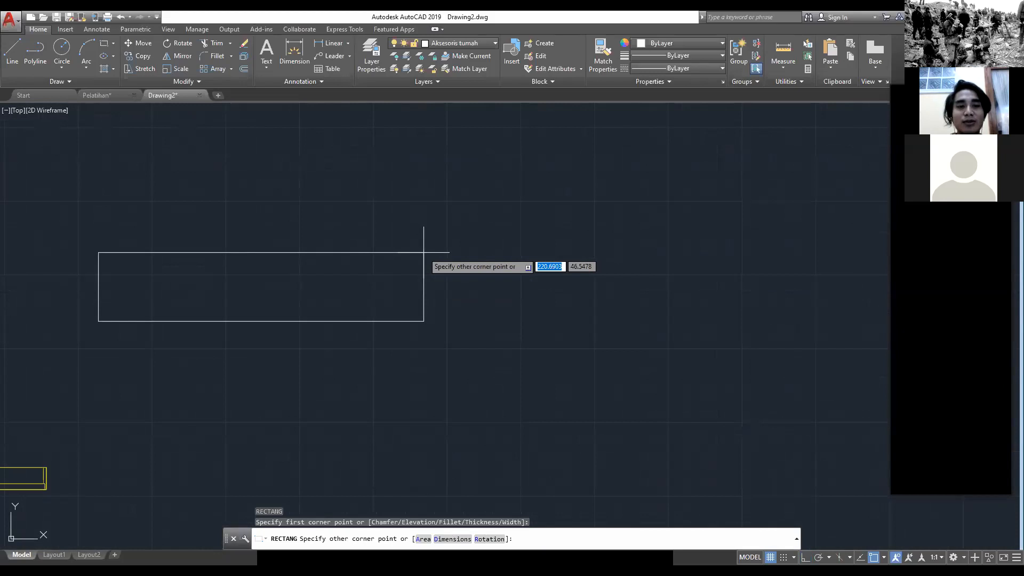
pyautogui.moveTo(424, 252); pyautogui.dragTo(531, 248, button='middle')
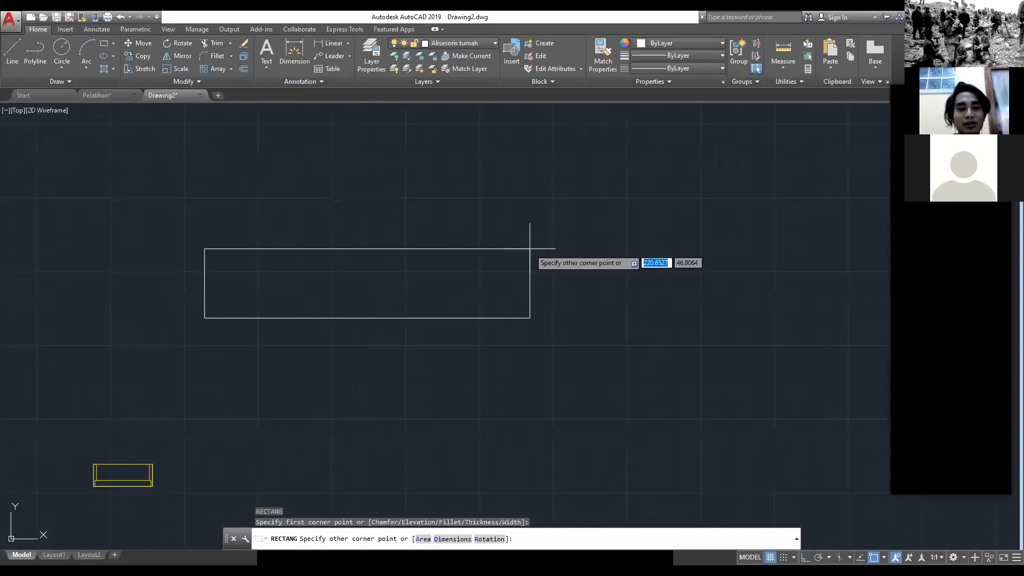
pyautogui.write('50')
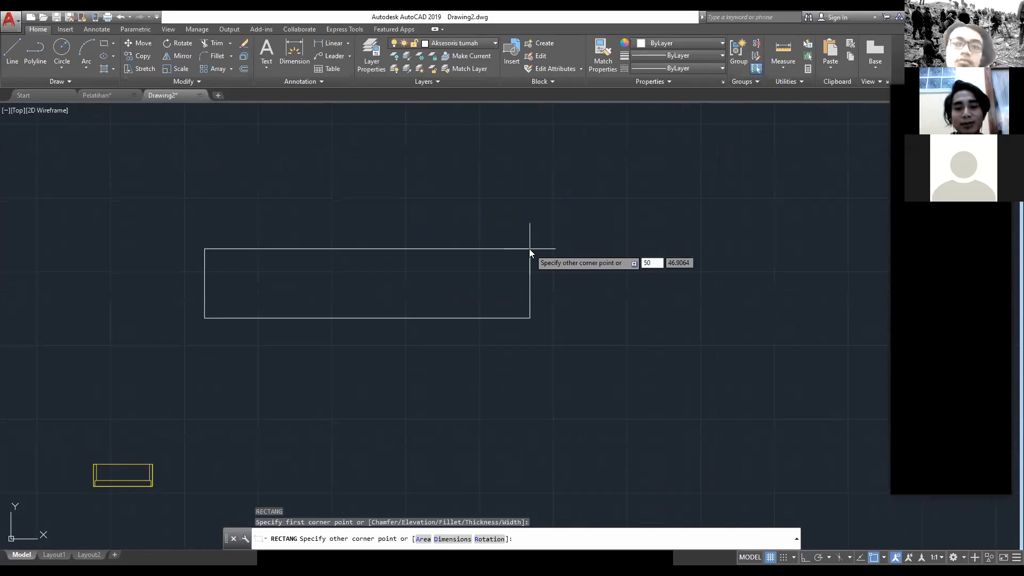
pyautogui.write(',15')
pyautogui.press('Return')
# Step: Draw a 50 by 8 rectangle above the 50 by 15 rectangle
pyautogui.scroll(6, 229, 302)
pyautogui.moveTo(249, 286); pyautogui.dragTo(301, 291, button='middle')
pyautogui.moveTo(365, 311); pyautogui.dragTo(472, 329, button='middle')
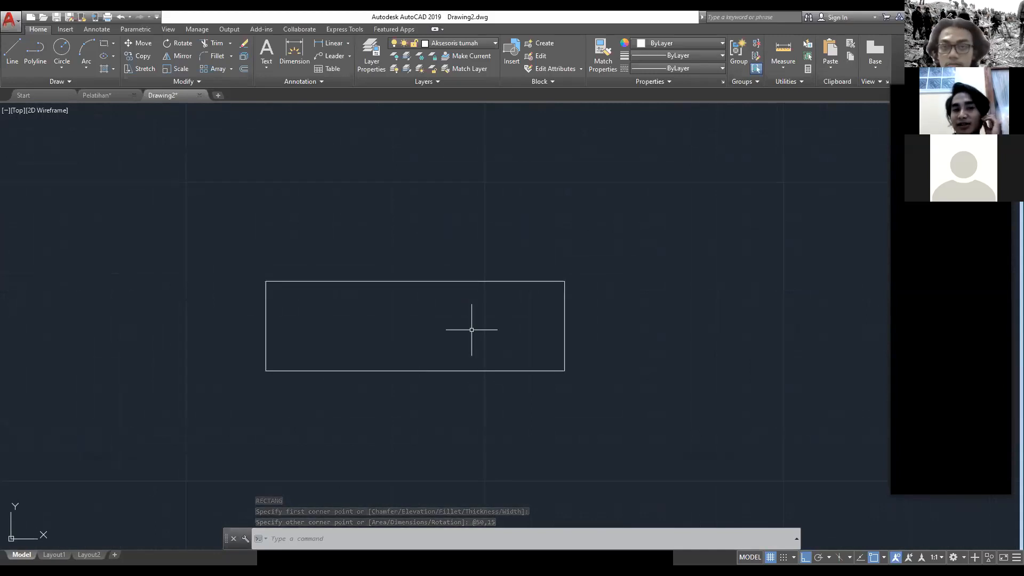
pyautogui.write('REC')
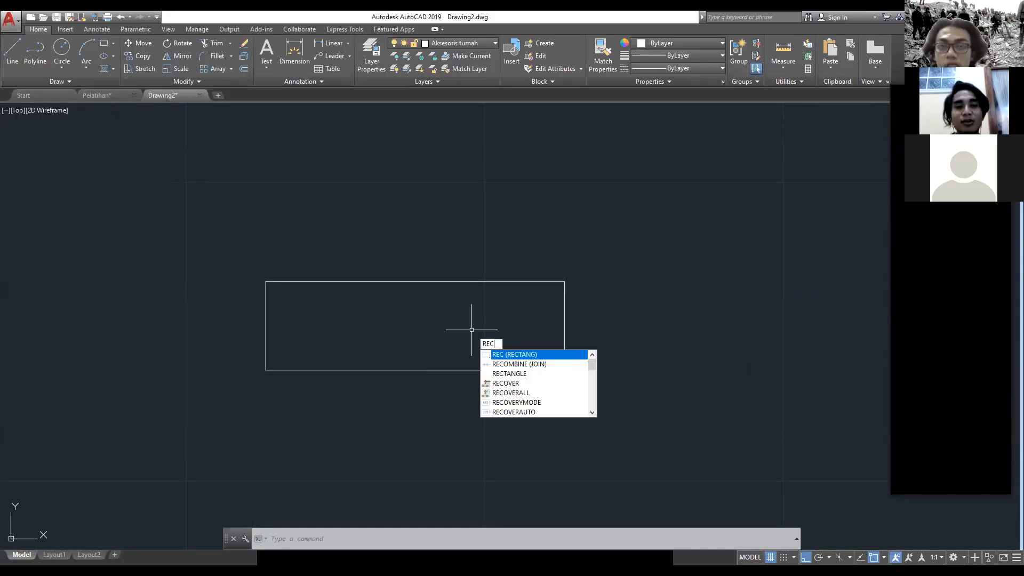
pyautogui.press('Return')
pyautogui.moveTo(407, 183); pyautogui.dragTo(359, 240, button='middle')
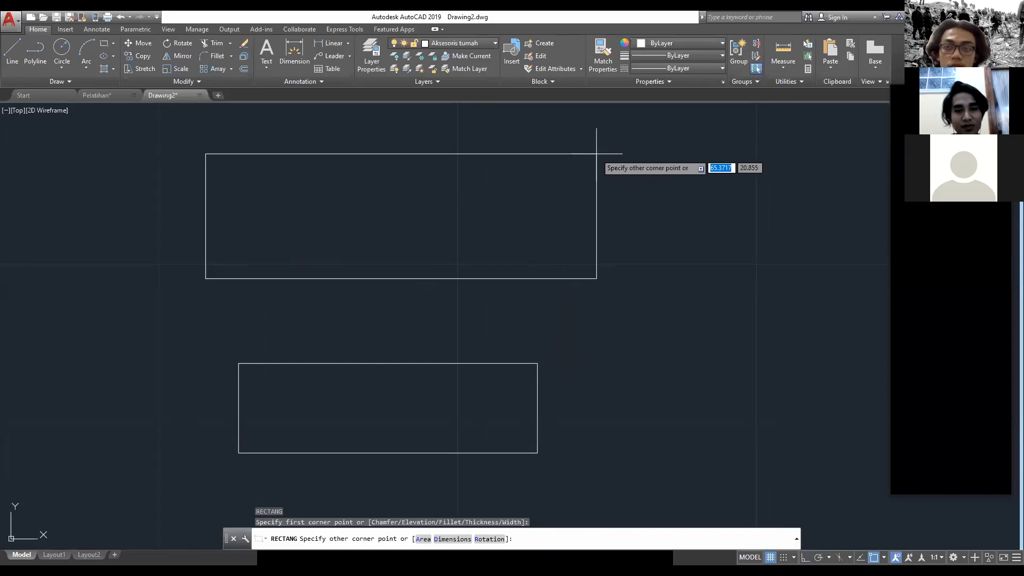
pyautogui.write('50')
pyautogui.press('Tab')
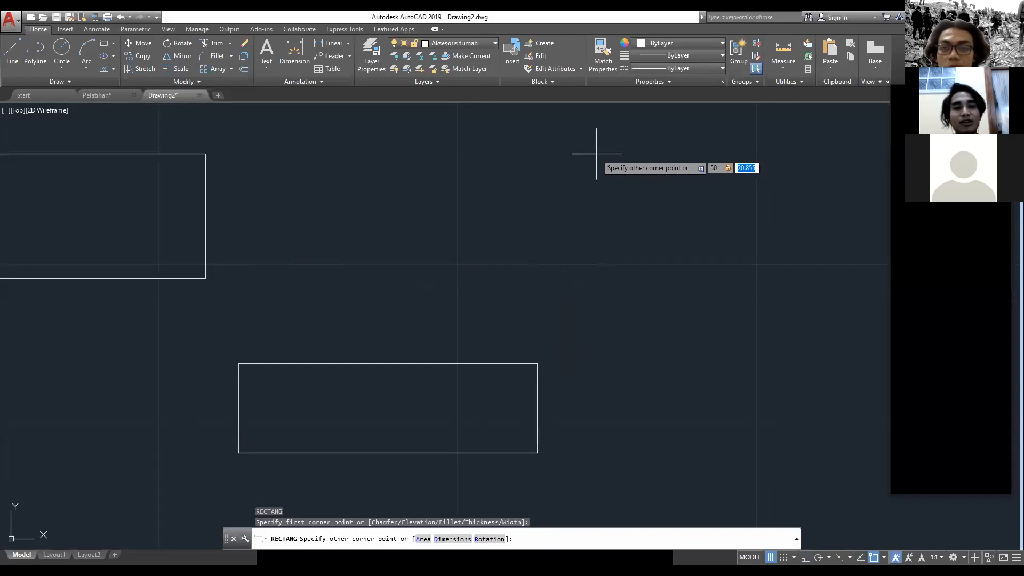
pyautogui.write('8')
pyautogui.press('Return')
# Step: Move the 50 by 8 rectangle from its left edge's midpoint to the midpoint of the 50 by 15 rectangle's left edge
pyautogui.click(535, 301)
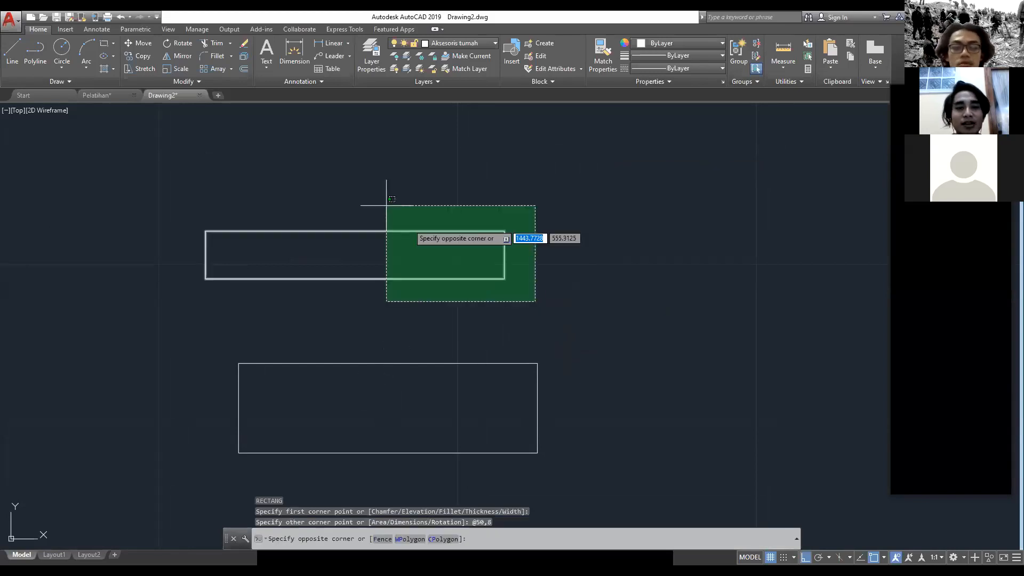
pyautogui.click(387, 205)
pyautogui.write('m')
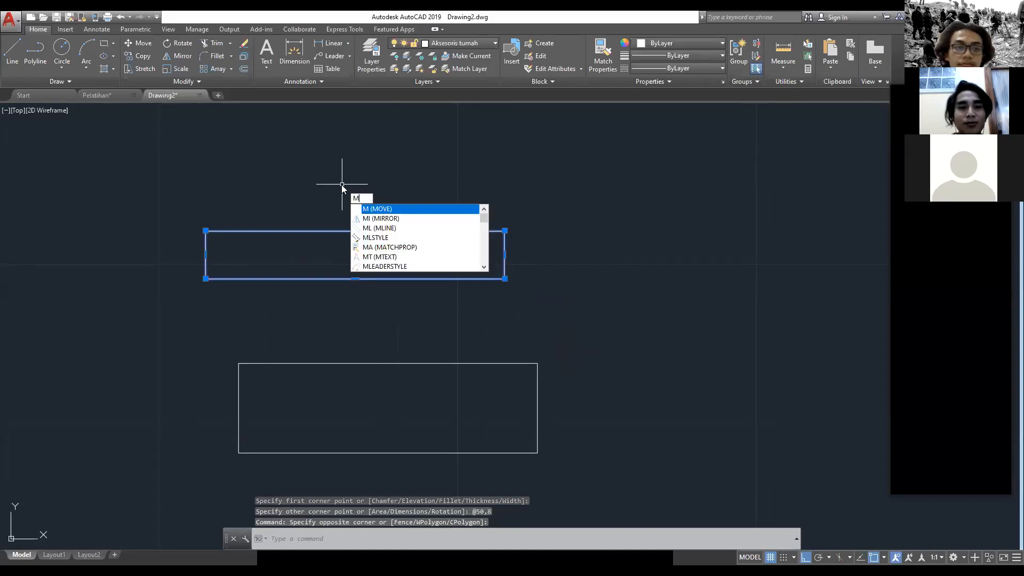
pyautogui.press('Return')
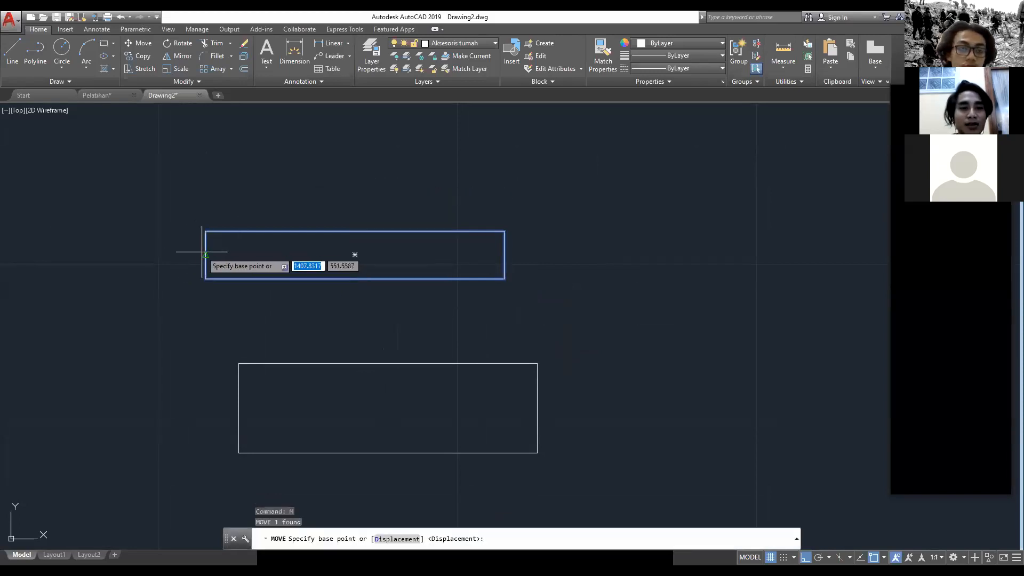
pyautogui.click(206, 255)
pyautogui.moveTo(300, 421); pyautogui.dragTo(286, 330, button='middle')
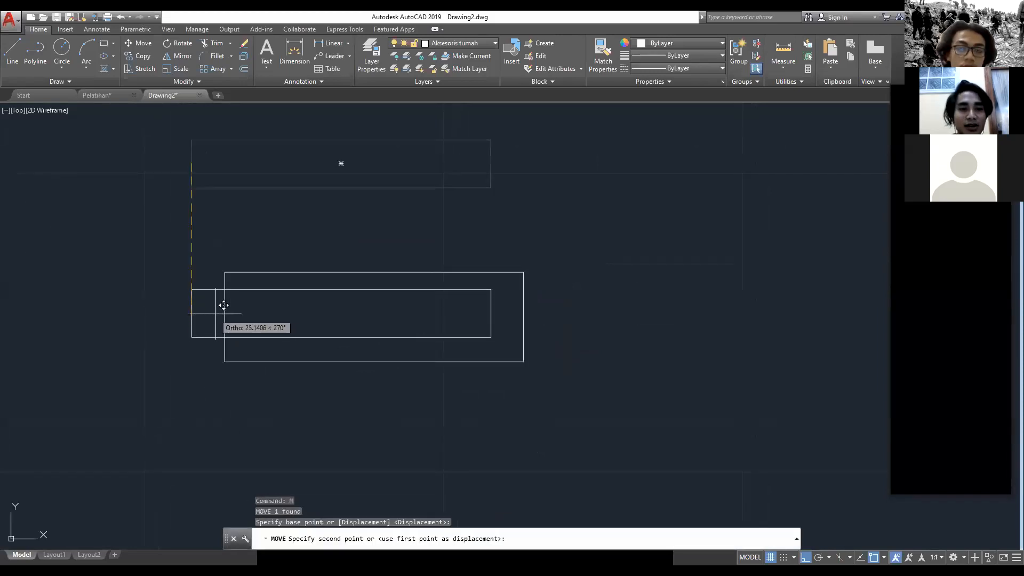
pyautogui.scroll(4, 223, 315)
pyautogui.scroll(2, 224, 316)
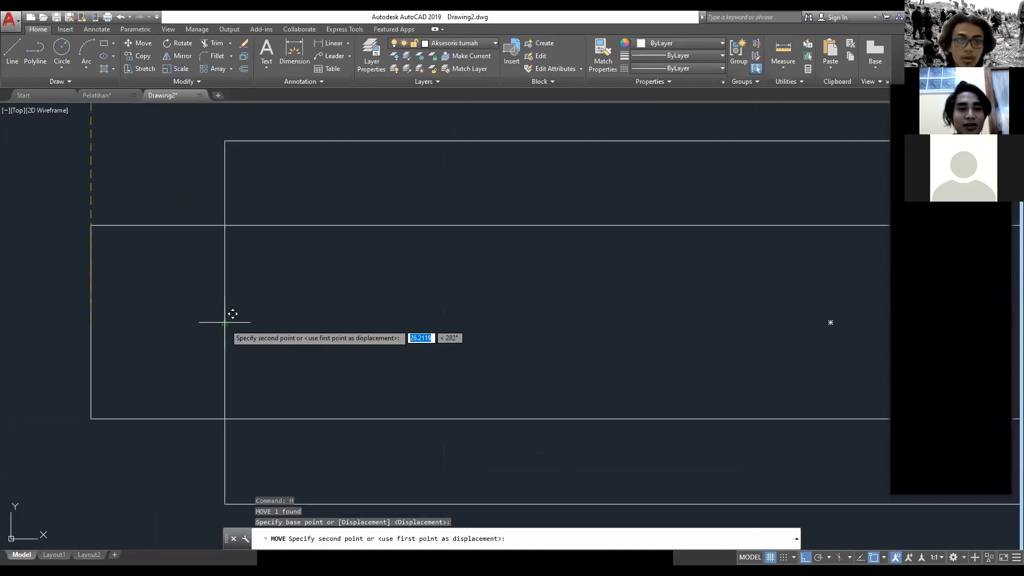
pyautogui.click(225, 322)
# Step: Hatch the inside of the 50 by 8 rectangle with the ANSI32 pattern
pyautogui.scroll(-5, 256, 325)
pyautogui.moveTo(396, 320)
pyautogui.mouseDown(button='middle')
pyautogui.moveTo(343, 297)
pyautogui.moveTo(405, 312)
pyautogui.mouseUp(button='middle')
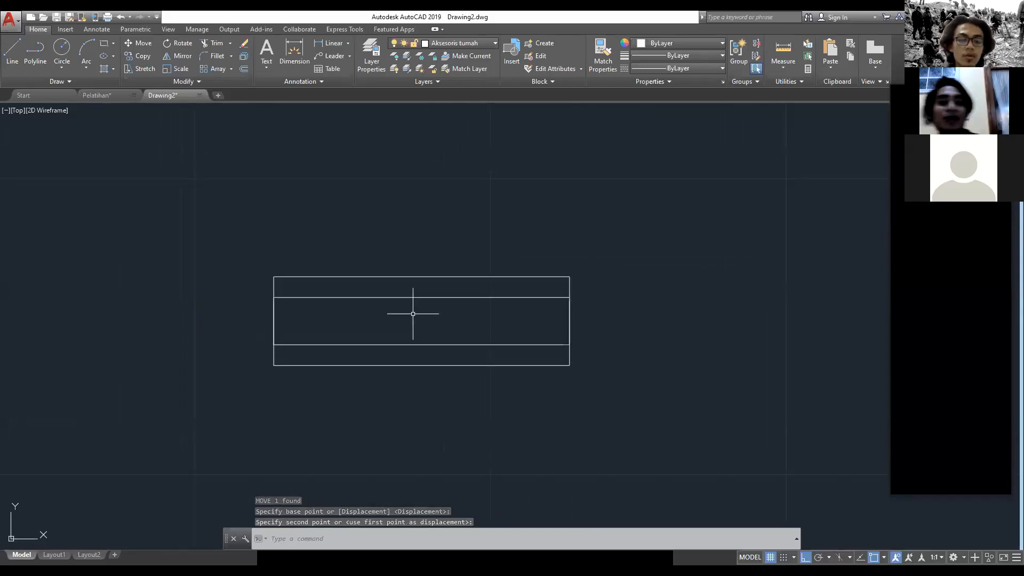
pyautogui.press('Escape')
pyautogui.write('HACTH')
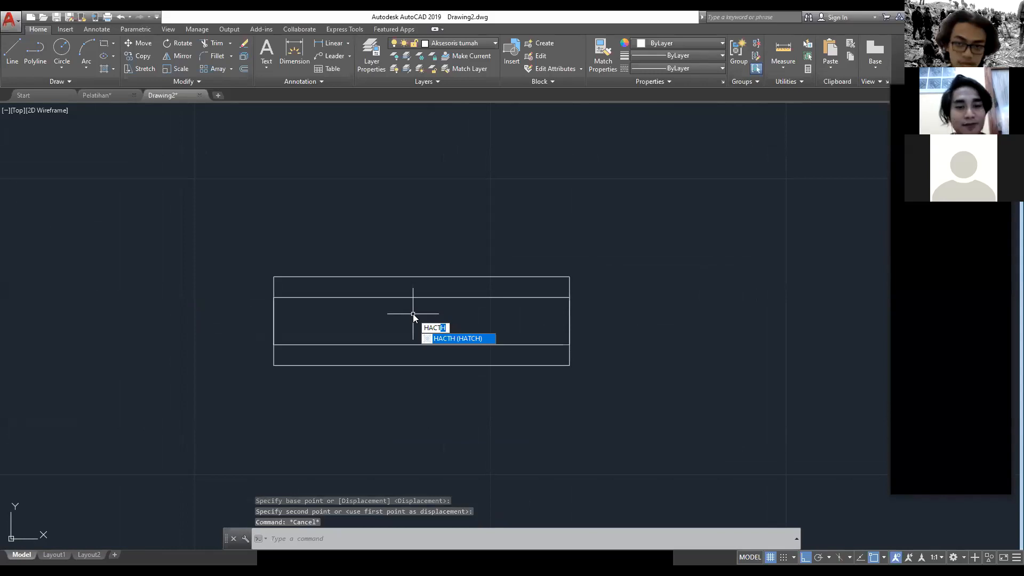
pyautogui.press('Return')
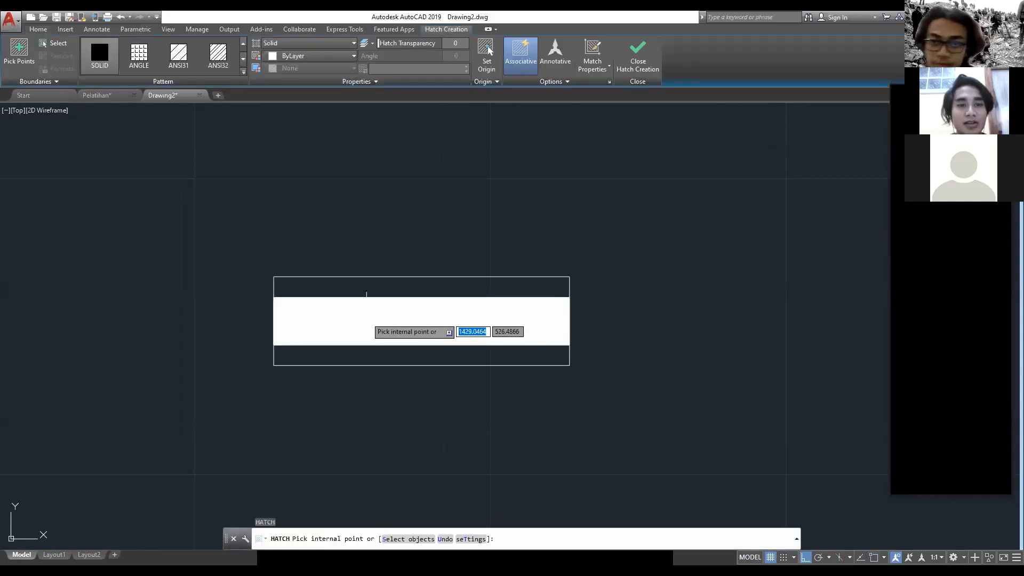
pyautogui.click(243, 73)
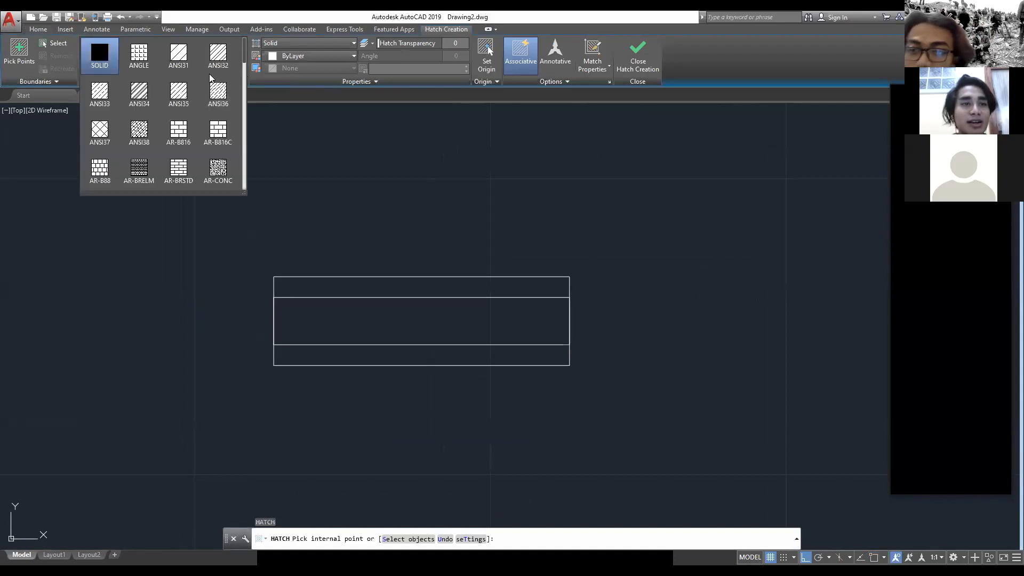
pyautogui.click(209, 69)
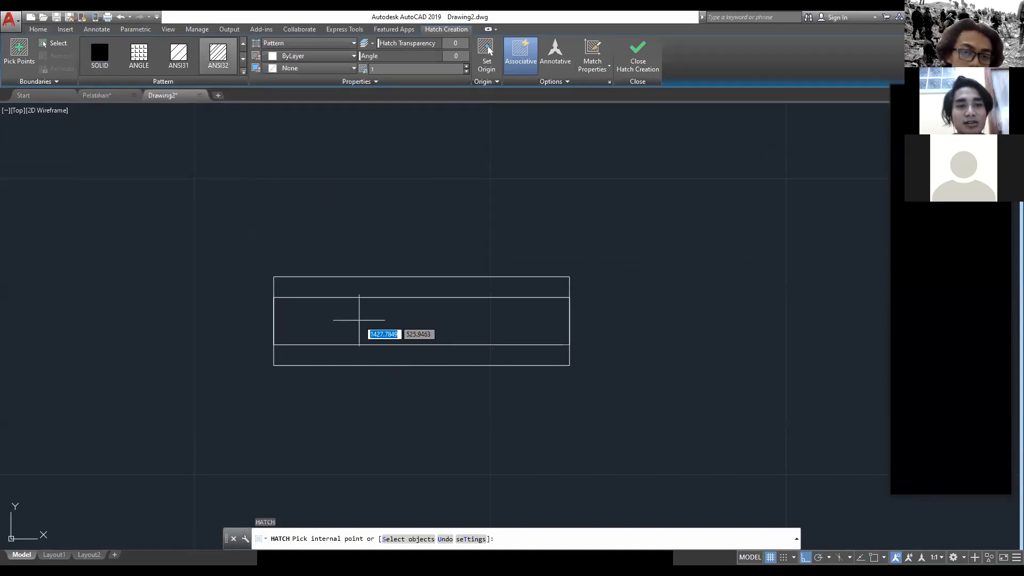
pyautogui.click(362, 320)
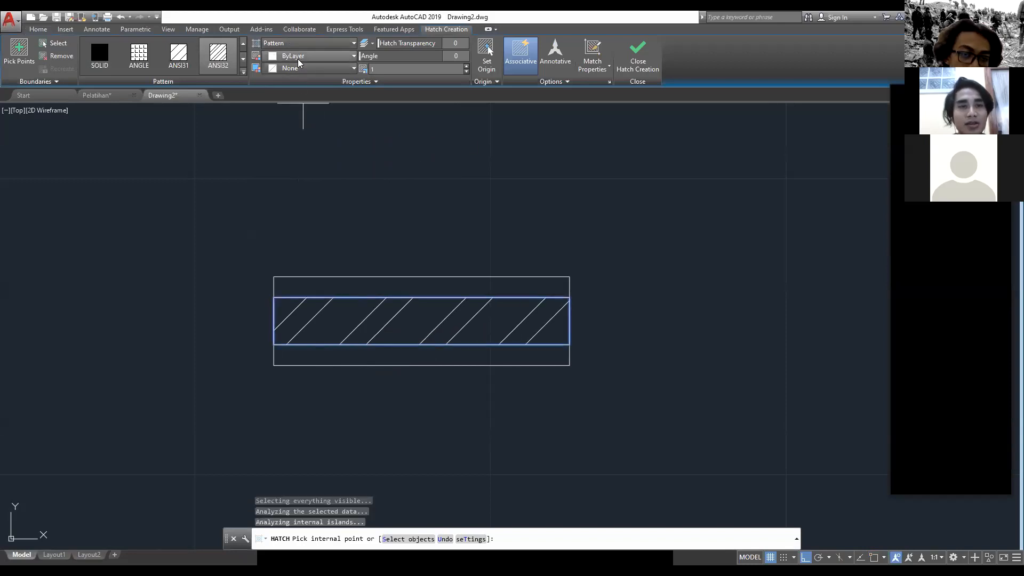
pyautogui.press('Escape')
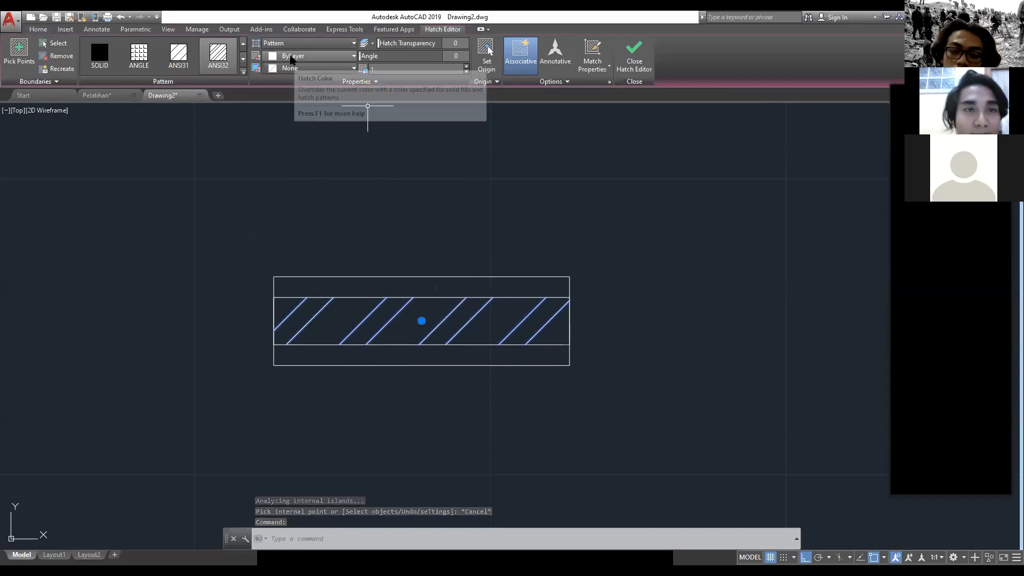
# Step: Change the colour of the wall segment's hatch to orange 242,103,34 and finish editing the hatch
pyautogui.click(293, 58)
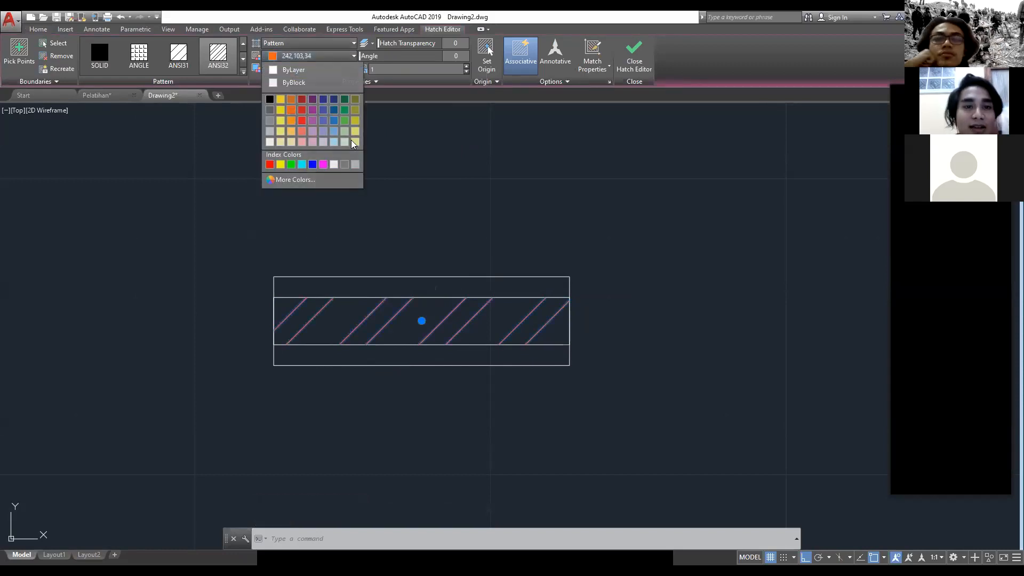
pyautogui.click(305, 118)
pyautogui.press('Escape')
pyautogui.press('Escape')
pyautogui.scroll(-4, 675, 443)
pyautogui.scroll(-4, 676, 443)
pyautogui.moveTo(667, 434); pyautogui.dragTo(576, 349, button='middle')
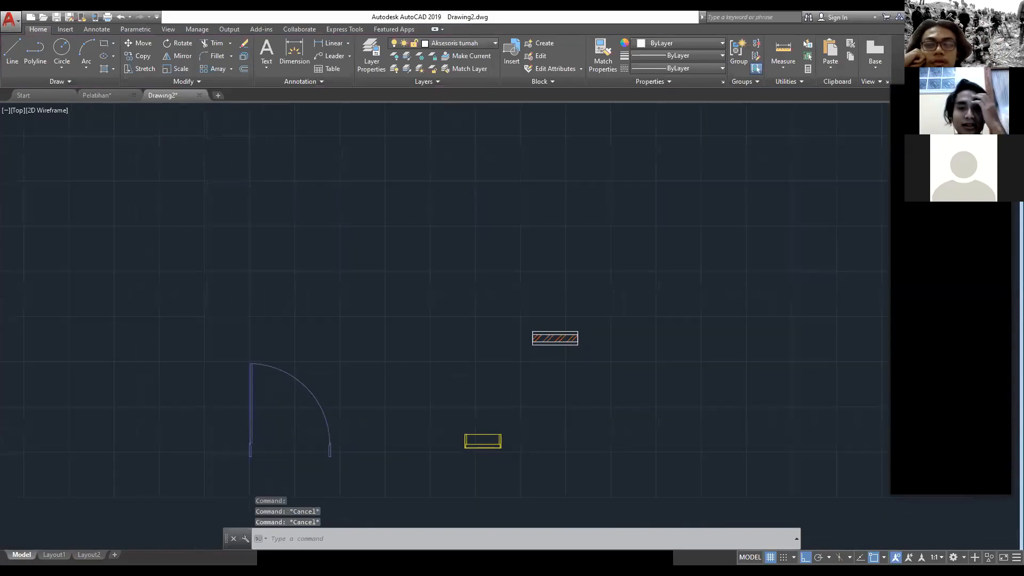
pyautogui.scroll(6, 574, 347)
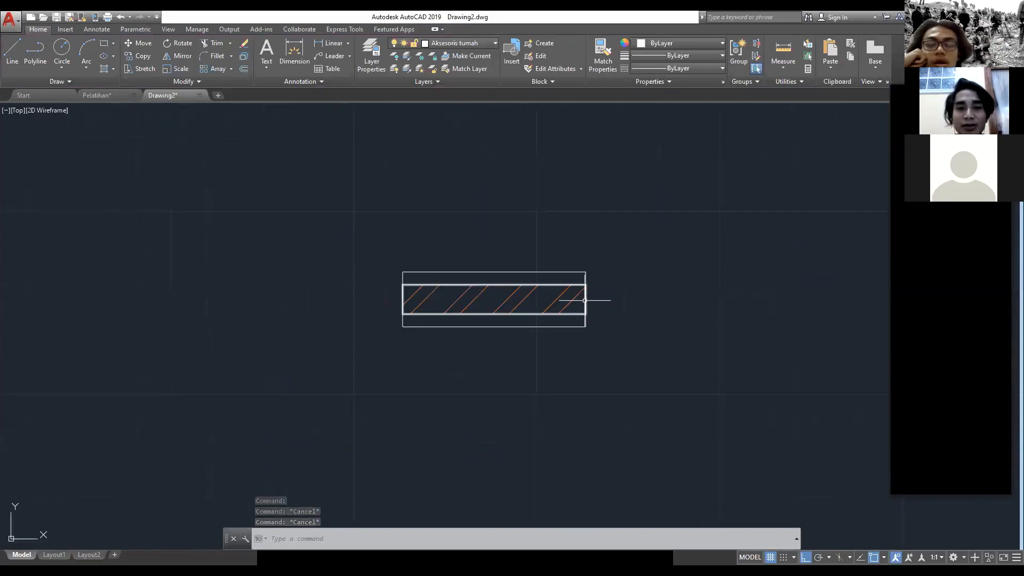
pyautogui.scroll(2, 590, 308)
pyautogui.scroll(-2, 613, 350)
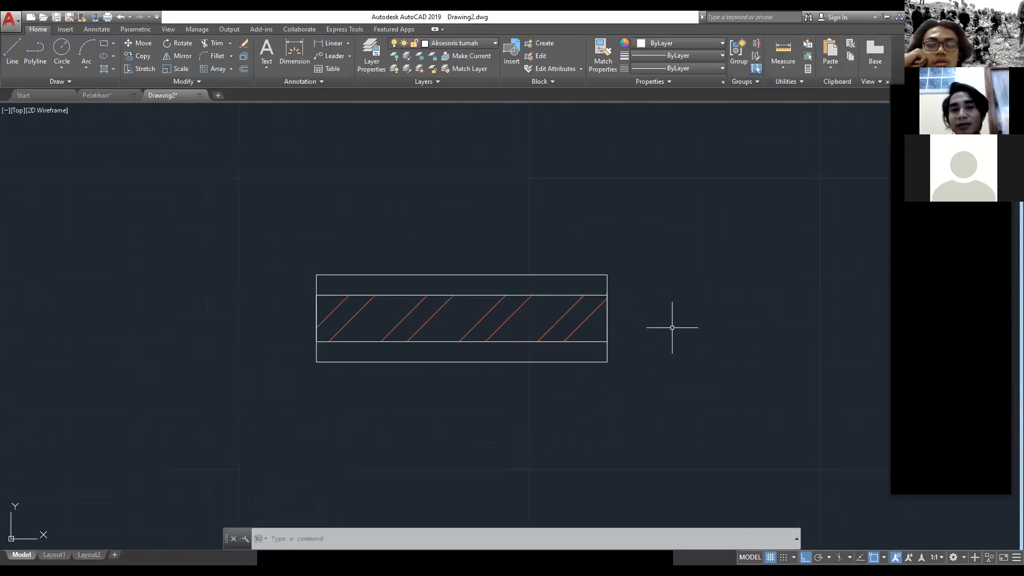
pyautogui.press('Escape')
pyautogui.press('Escape')
pyautogui.press('Escape')
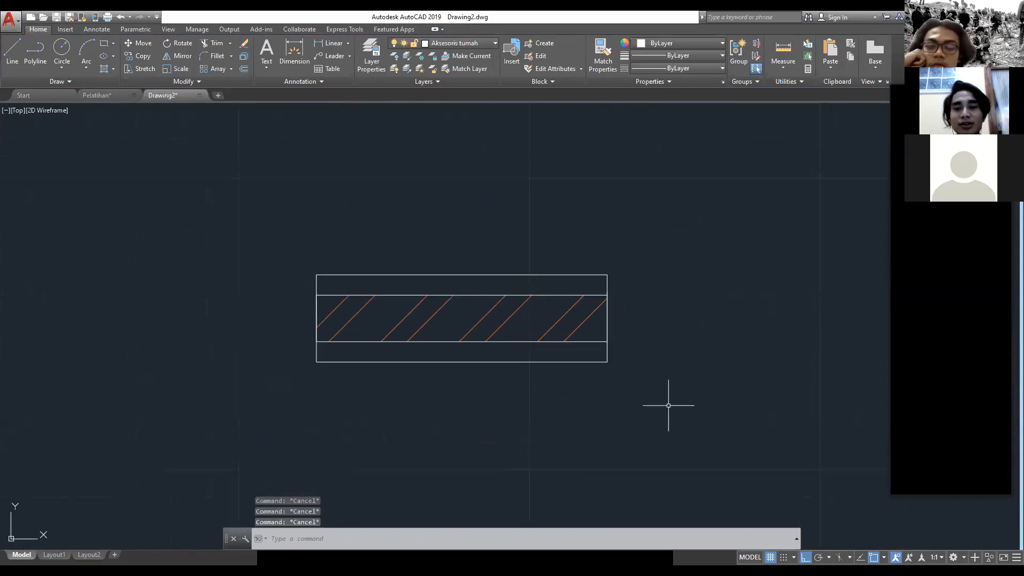
# Step: Start a block definition named Dinding from the wall segment's two rectangles and hatch
pyautogui.moveTo(668, 407); pyautogui.dragTo(680, 381, button='middle')
pyautogui.click(741, 447)
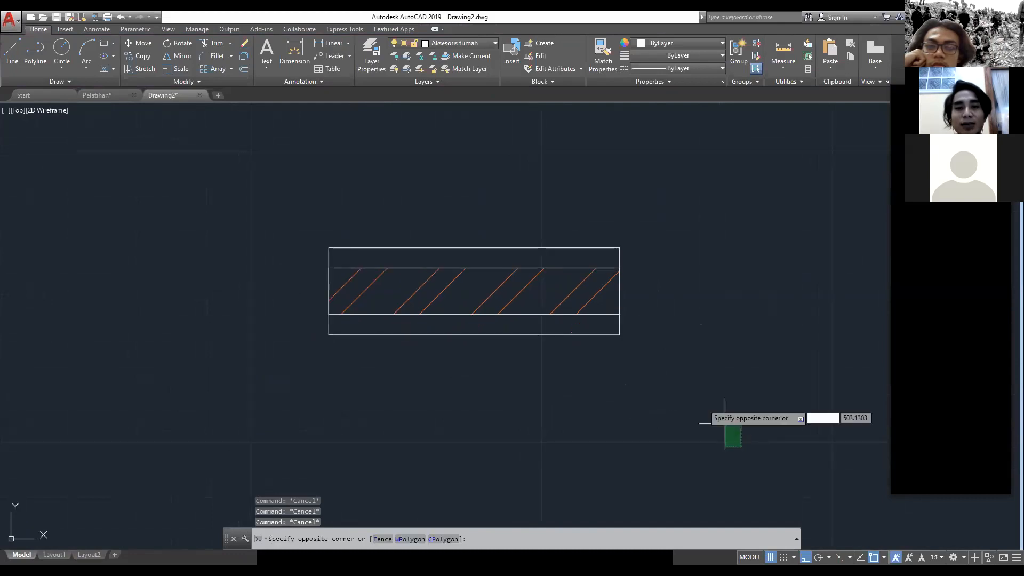
pyautogui.click(251, 144)
pyautogui.scroll(-4, 413, 240)
pyautogui.scroll(2, 413, 240)
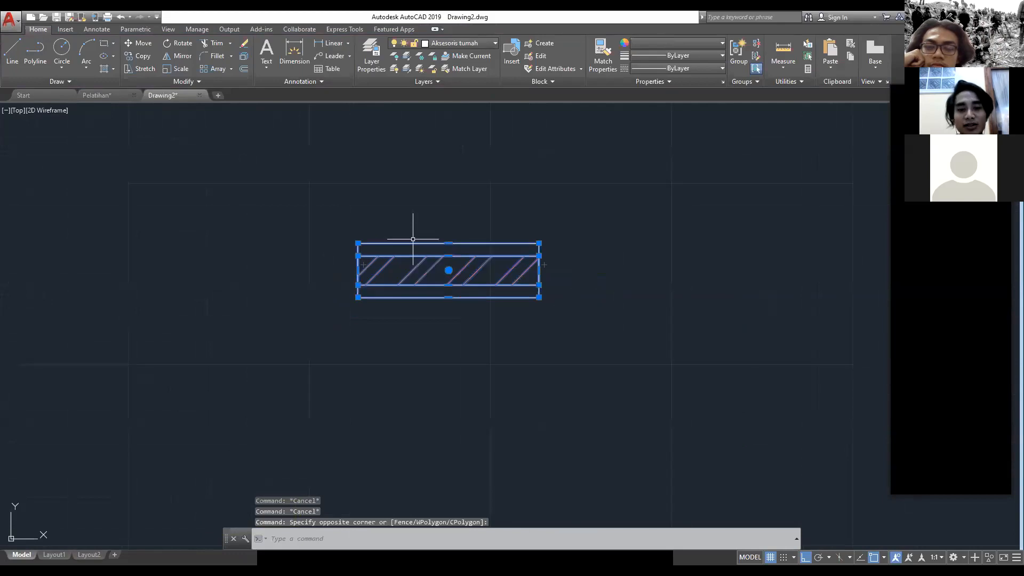
pyautogui.write('BLOCK')
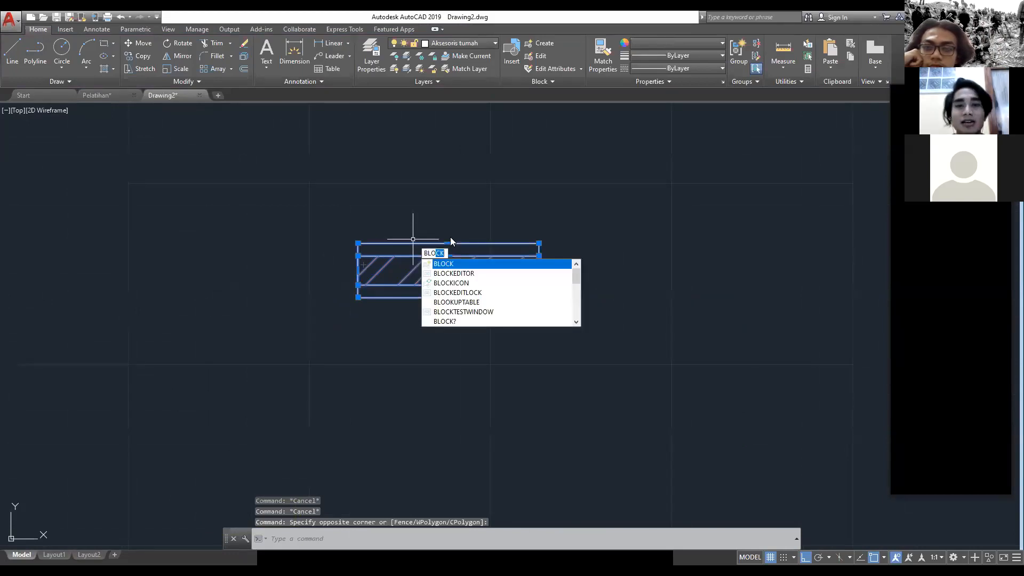
pyautogui.press('Return')
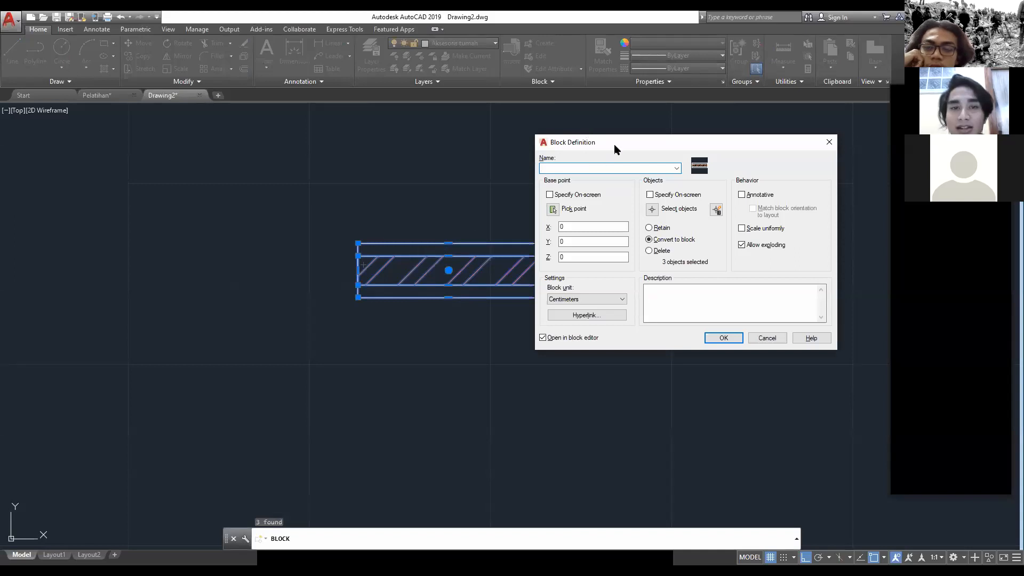
pyautogui.moveTo(613, 145); pyautogui.dragTo(433, 206)
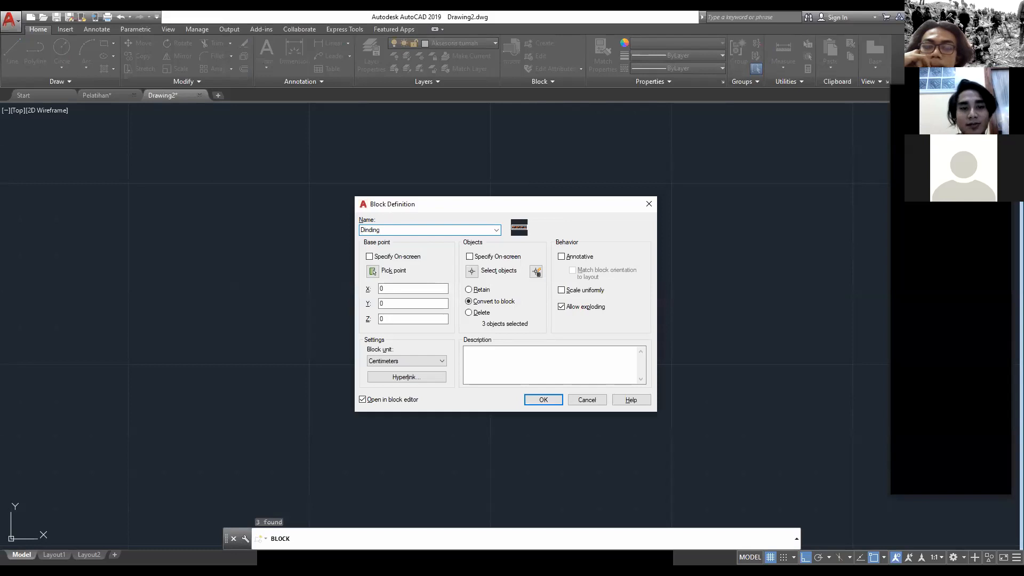
pyautogui.moveTo(422, 208); pyautogui.dragTo(653, 202)
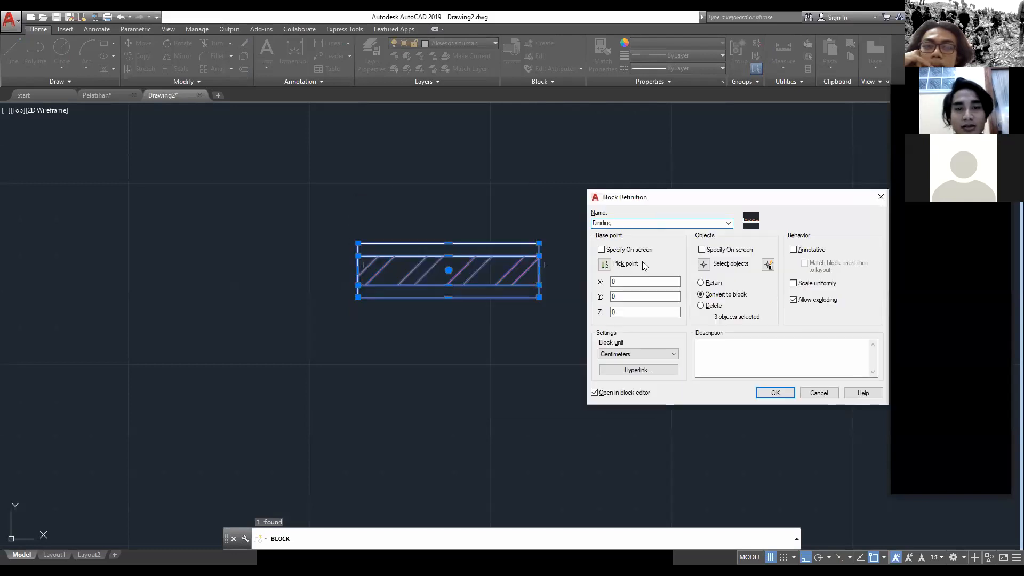
# Step: Set the block's base point at the midpoint of the wall's left edge and create the block, opening it in the block editor
pyautogui.click(605, 264)
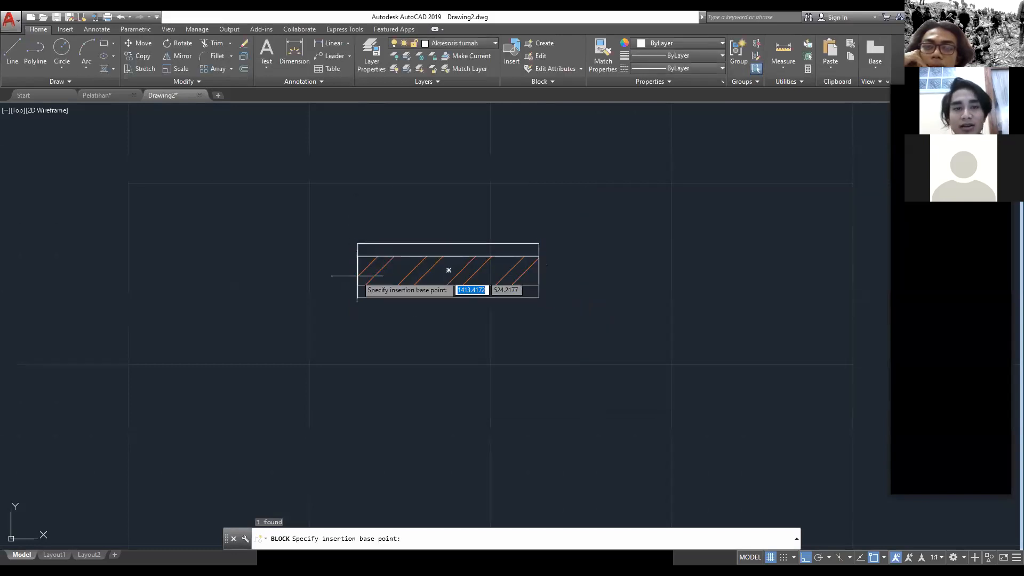
pyautogui.scroll(4, 357, 276)
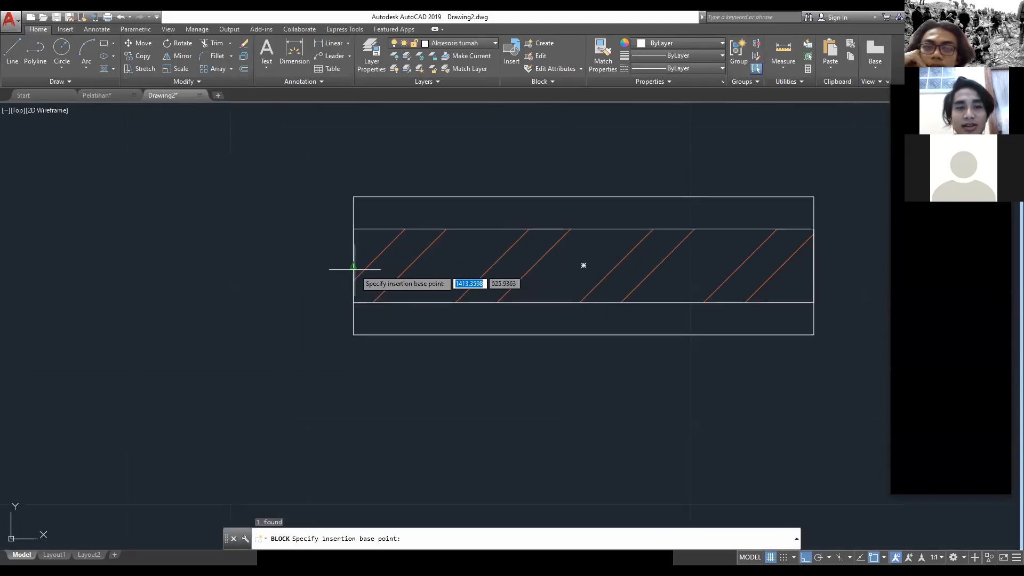
pyautogui.click(355, 270)
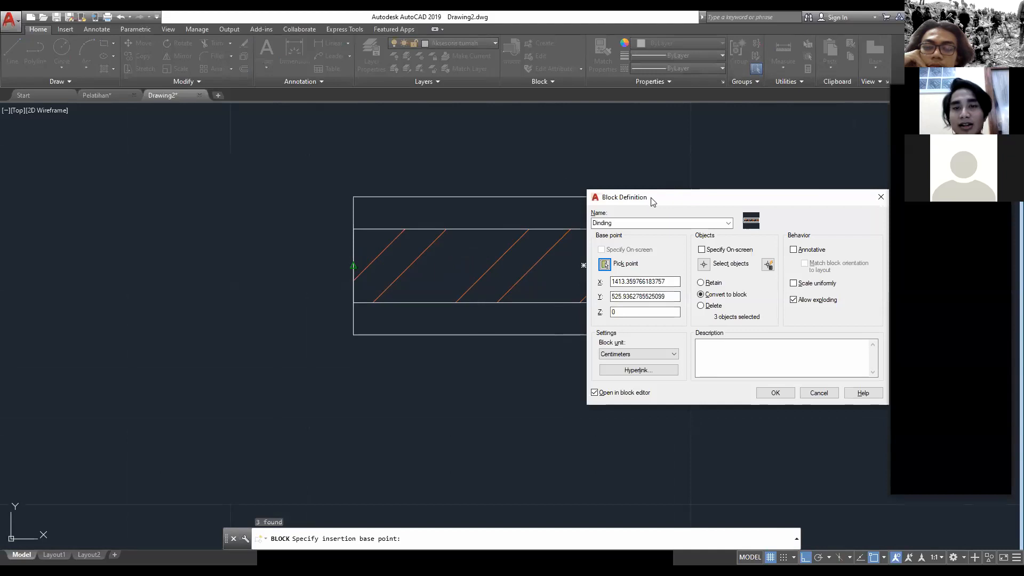
pyautogui.moveTo(652, 201); pyautogui.dragTo(374, 176)
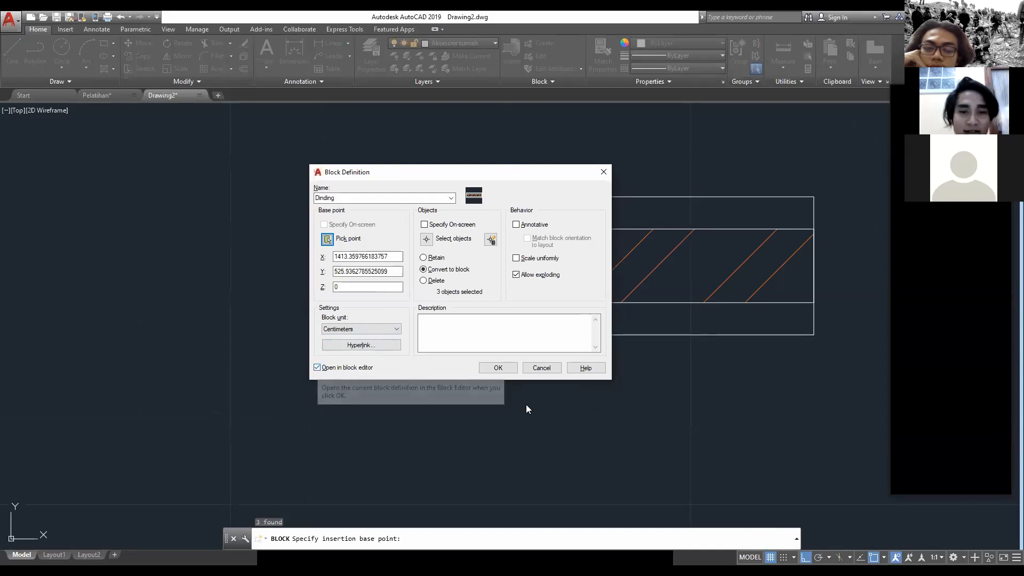
pyautogui.click(501, 366)
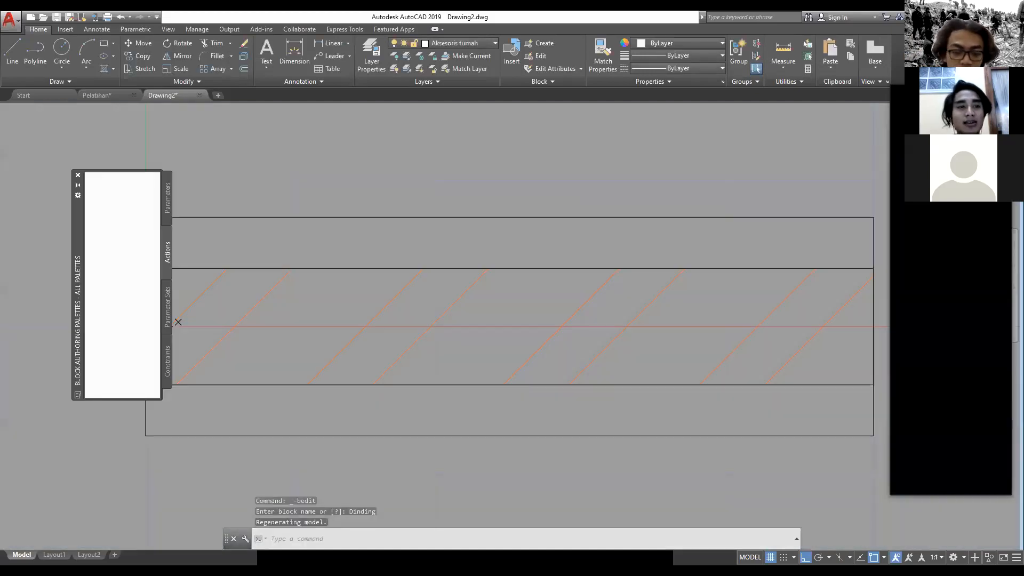
# Step: Reposition the block authoring palette beside the wall and review its available actions and parameter sets
pyautogui.scroll(-4, 549, 238)
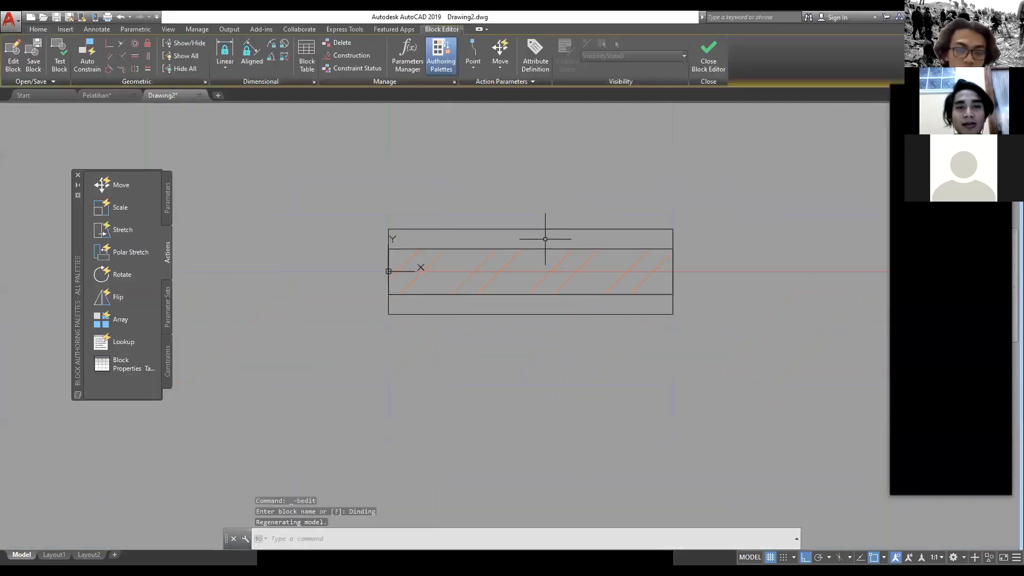
pyautogui.scroll(-4, 566, 288)
pyautogui.scroll(4, 571, 272)
pyautogui.moveTo(571, 272); pyautogui.dragTo(529, 315, button='middle')
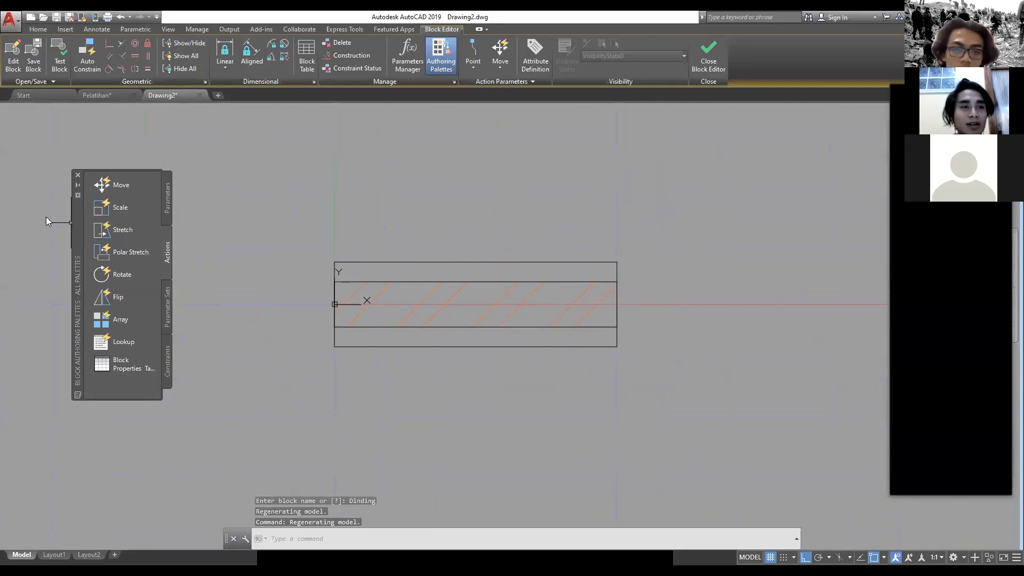
pyautogui.moveTo(78, 223); pyautogui.dragTo(46, 216)
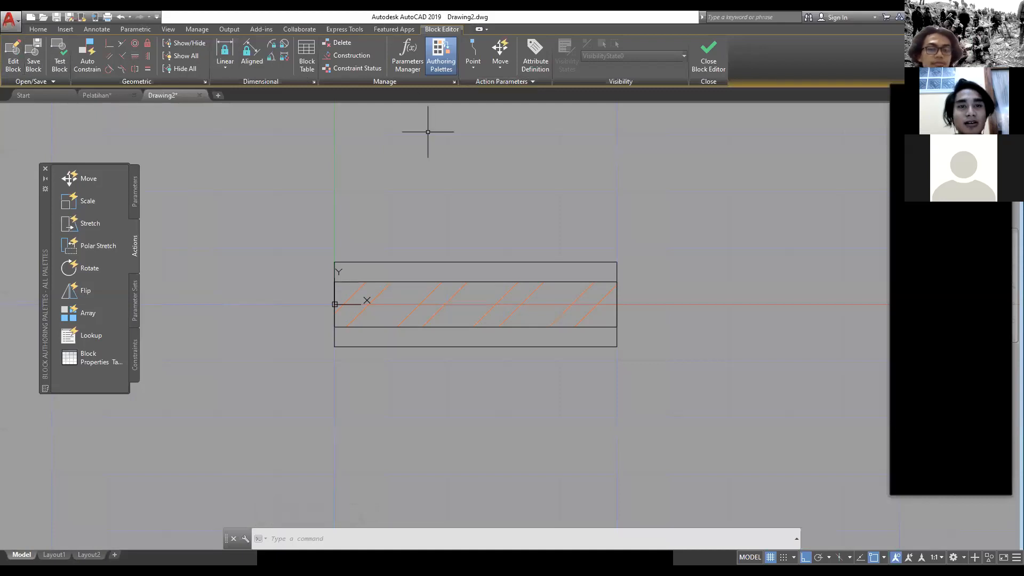
pyautogui.moveTo(43, 204); pyautogui.dragTo(90, 232)
pyautogui.click(179, 216)
pyautogui.click(181, 261)
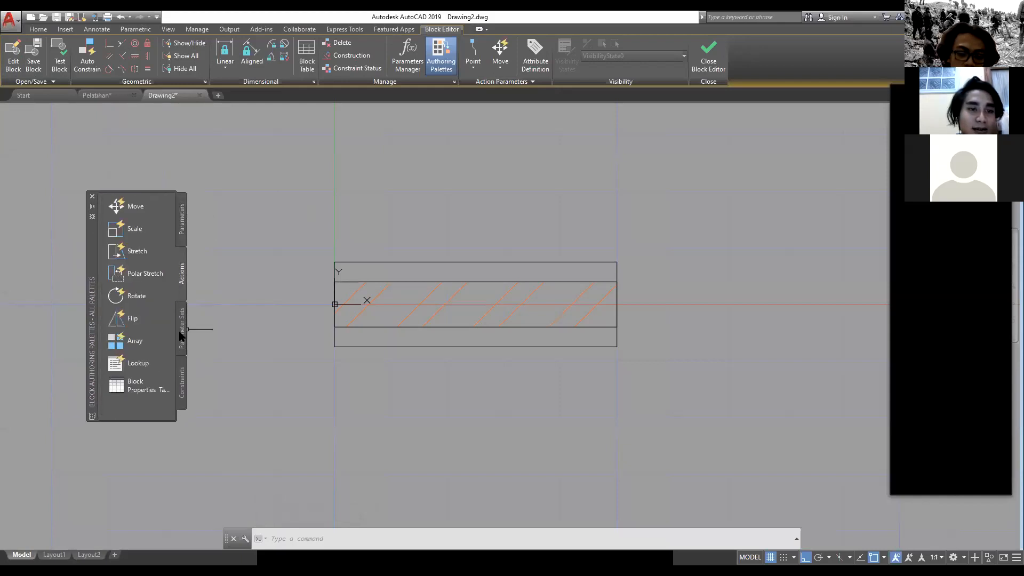
pyautogui.click(182, 334)
# Step: Add a linear parameter from the midpoint of the wall's left edge to the midpoint of its right edge, with the label above the wall
pyautogui.click(184, 216)
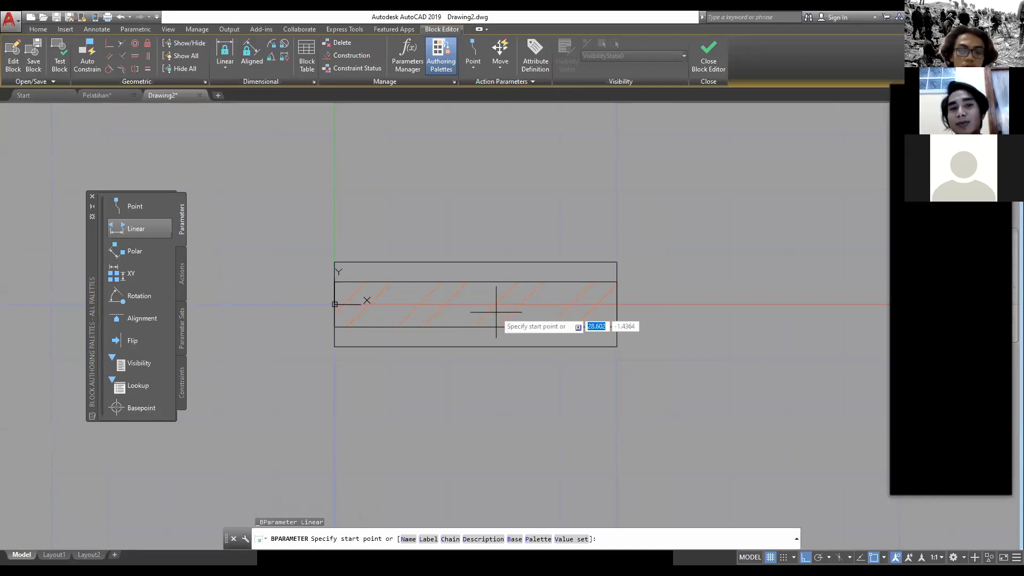
pyautogui.click(136, 228)
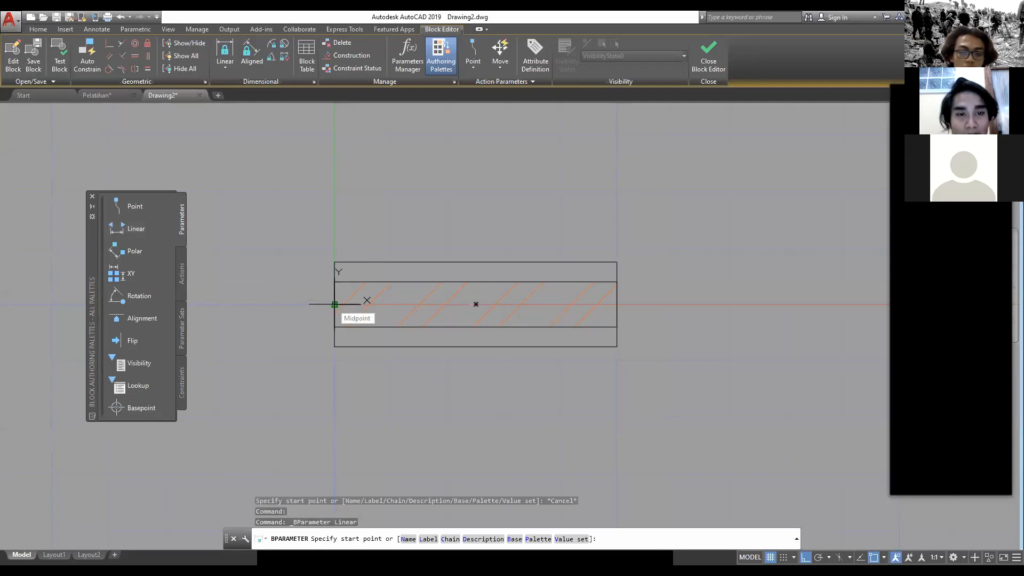
pyautogui.click(335, 304)
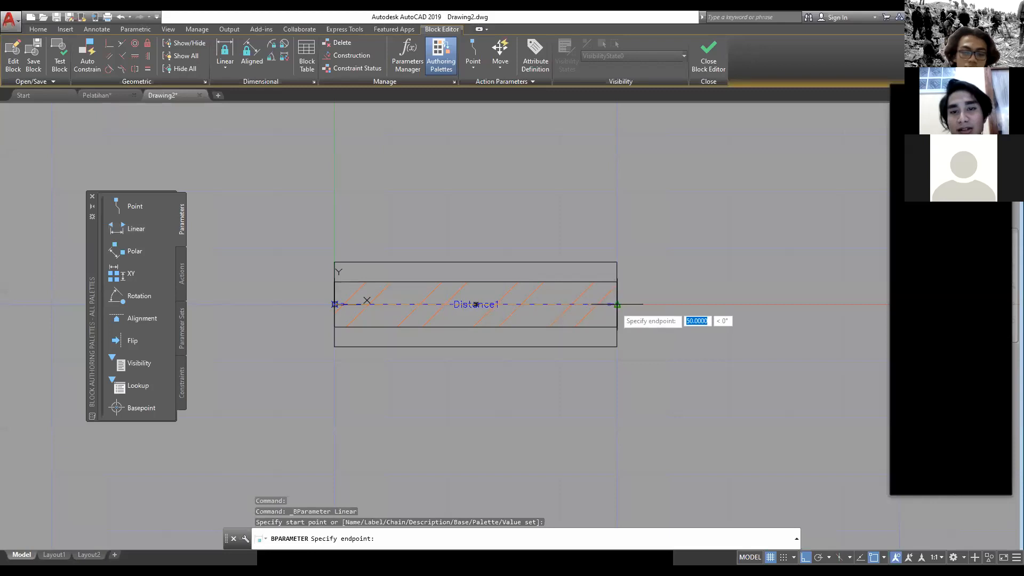
pyautogui.click(617, 304)
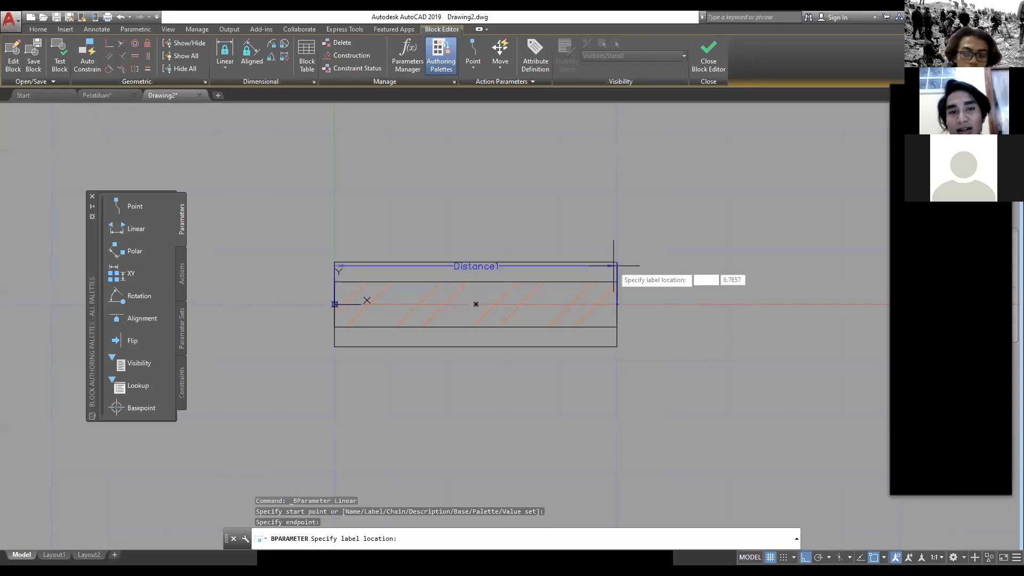
pyautogui.click(614, 224)
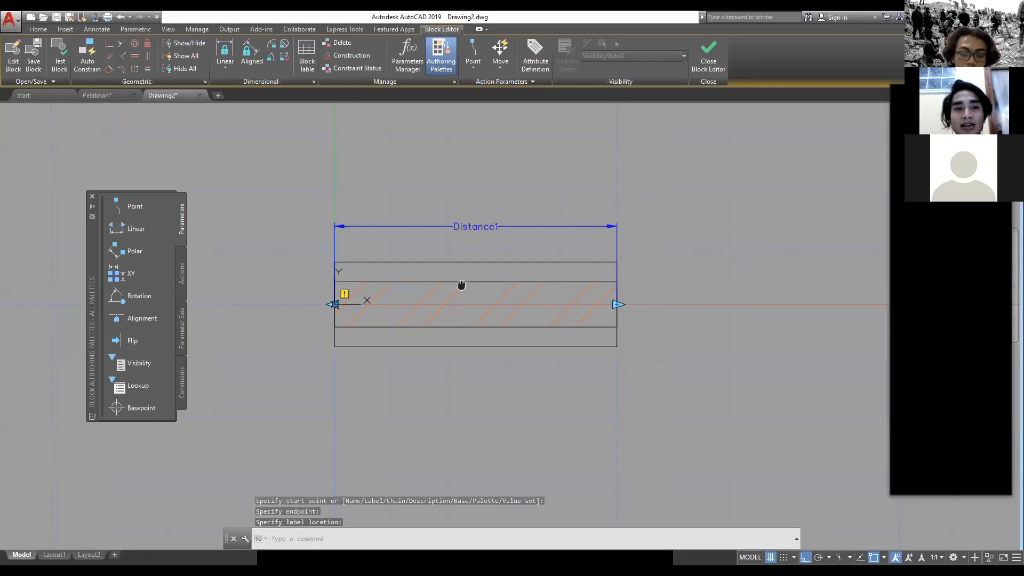
pyautogui.moveTo(447, 239); pyautogui.dragTo(359, 216, button='middle')
pyautogui.scroll(4, 360, 215)
pyautogui.scroll(-2, 407, 229)
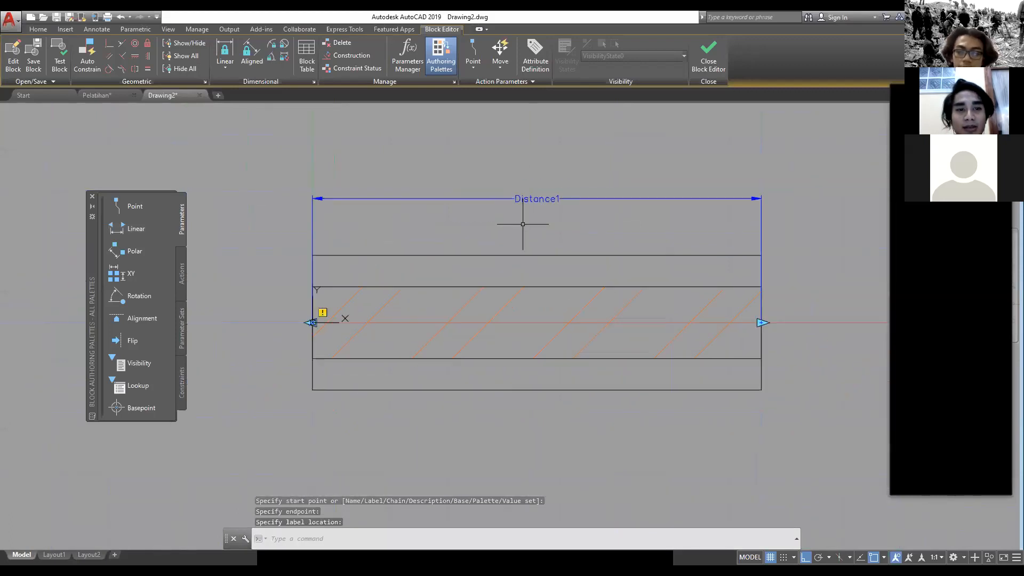
pyautogui.click(319, 199)
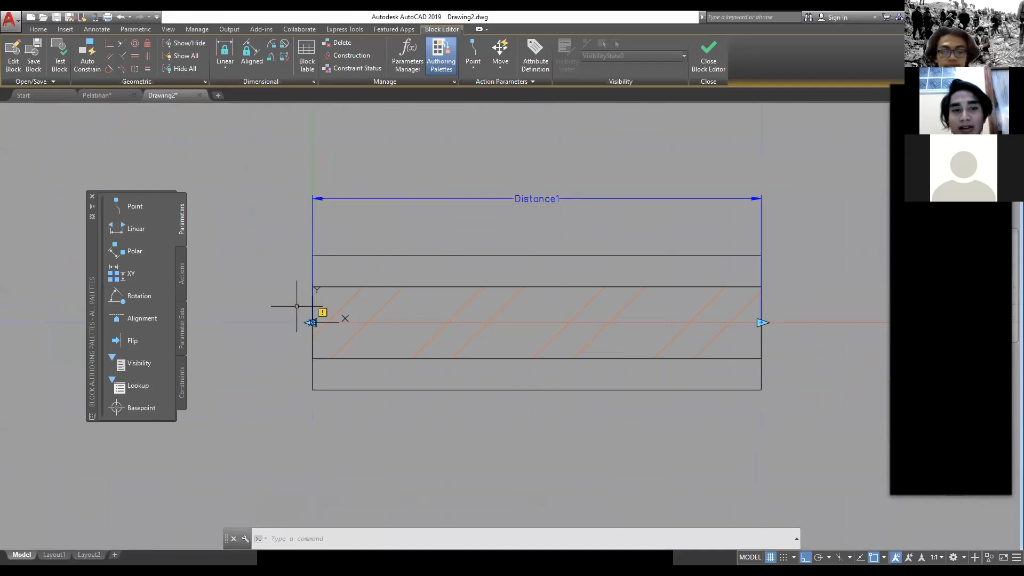
pyautogui.moveTo(732, 315)
pyautogui.mouseDown(button='middle')
pyautogui.moveTo(633, 313)
pyautogui.moveTo(653, 309)
pyautogui.mouseUp(button='middle')
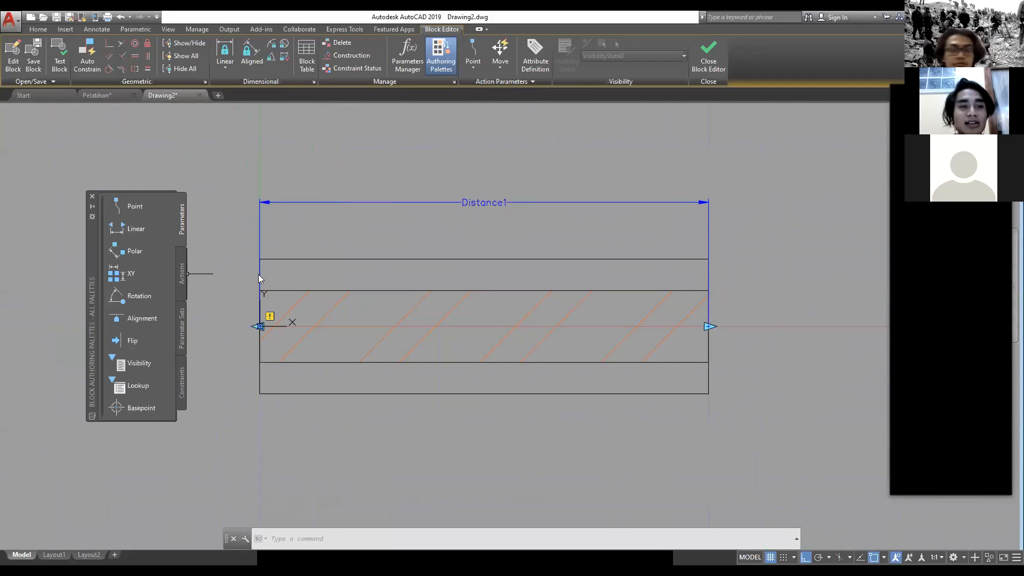
# Step: Start a Stretch action on the wall's linear parameter, tied to its right end point, with a stretch frame around the wall's right part
pyautogui.click(182, 274)
pyautogui.moveTo(524, 231); pyautogui.dragTo(517, 248, button='middle')
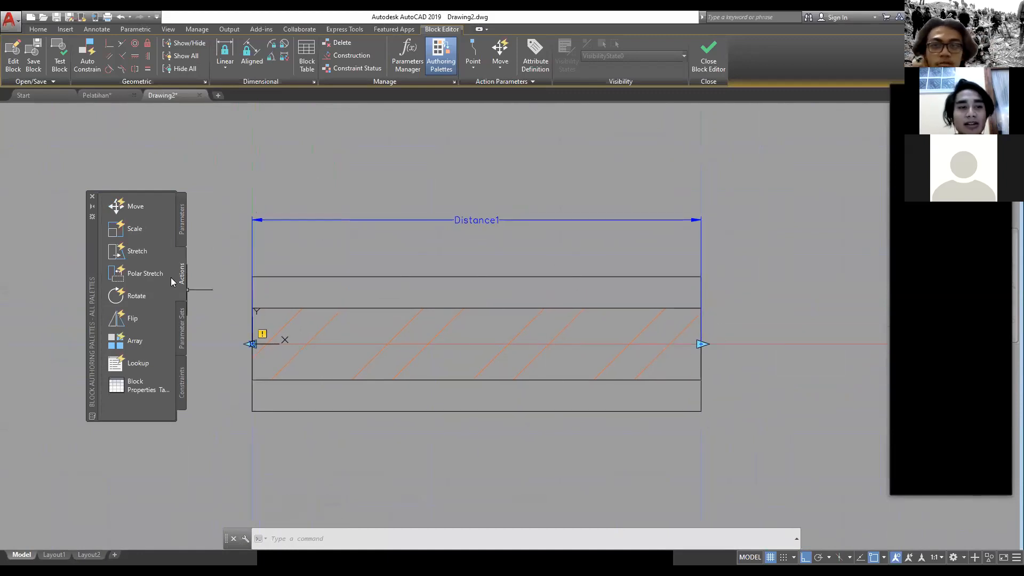
pyautogui.click(154, 252)
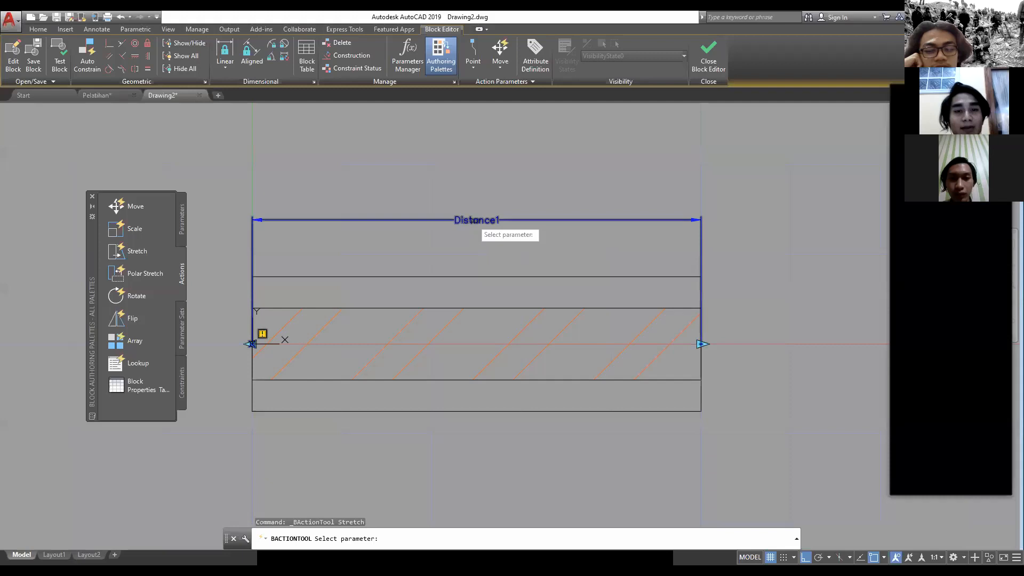
pyautogui.click(474, 220)
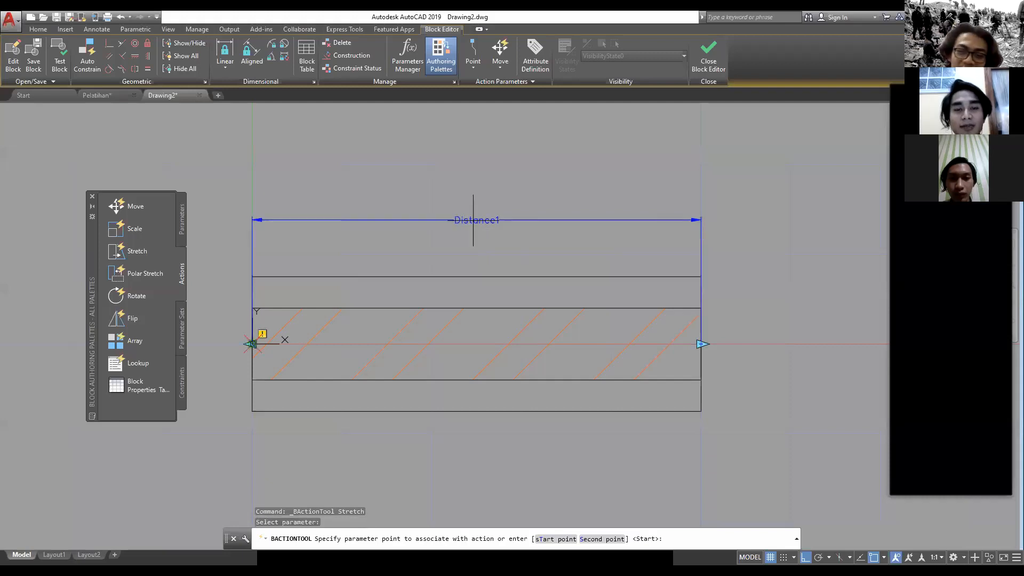
pyautogui.moveTo(711, 393); pyautogui.dragTo(594, 349, button='middle')
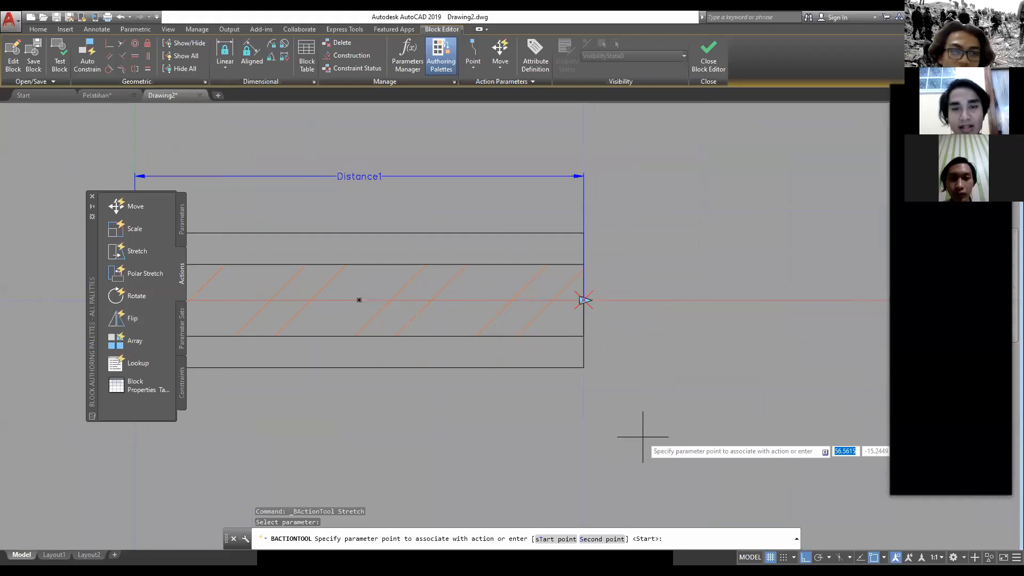
pyautogui.press('Return')
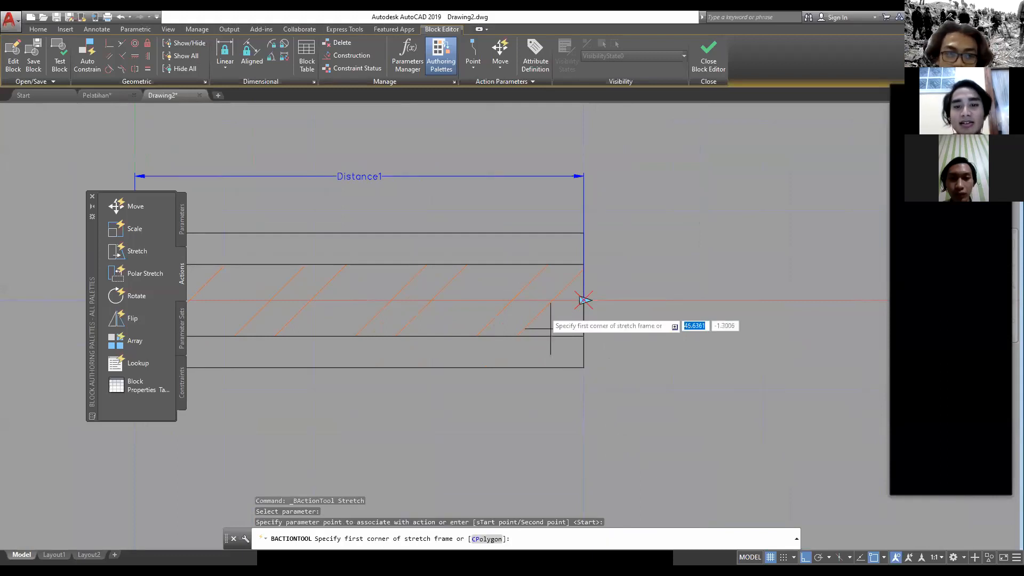
pyautogui.click(648, 434)
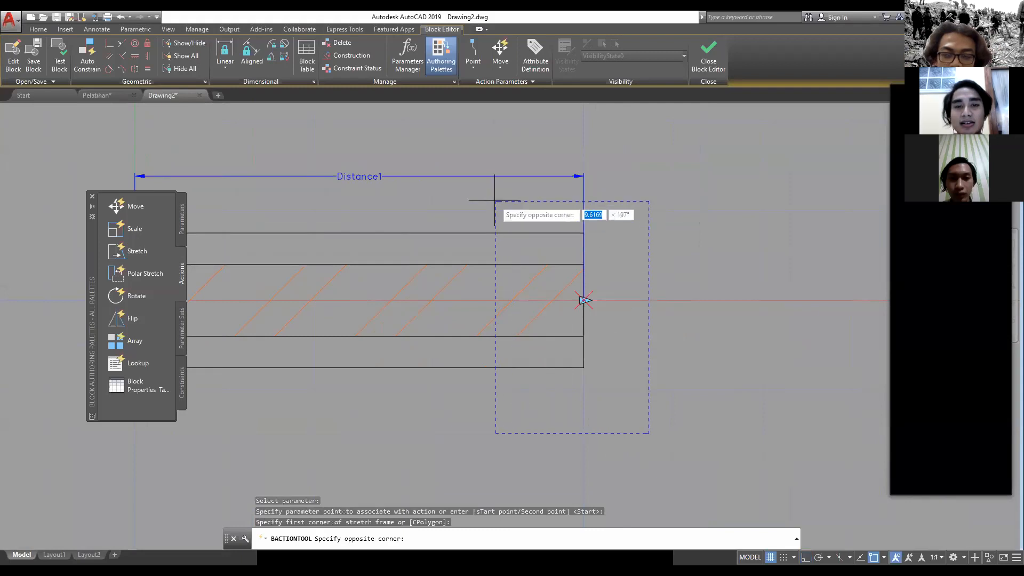
pyautogui.click(435, 134)
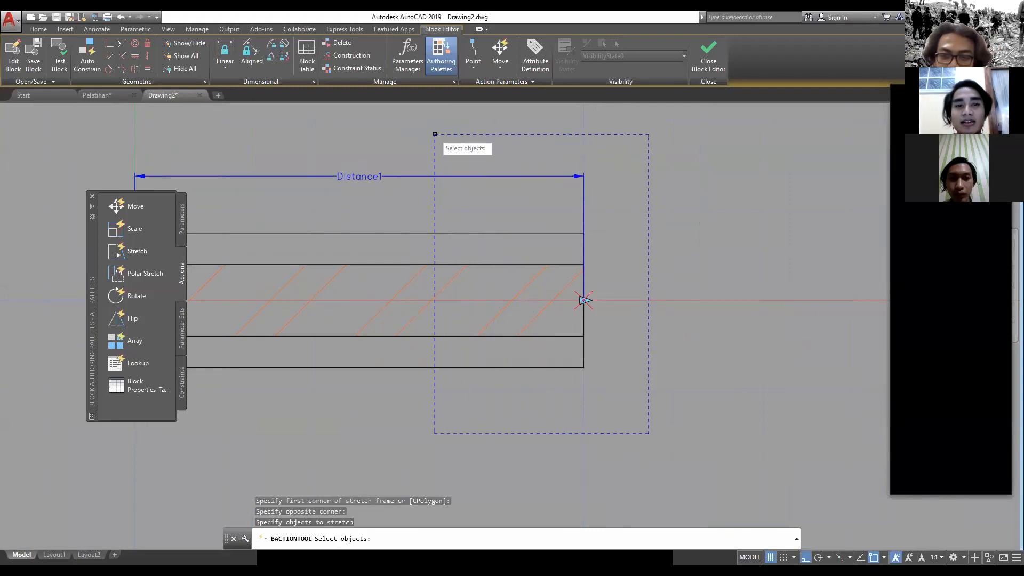
# Step: Select the rectangles, hatch and parameter crossing the stretch frame as the objects to stretch and complete the Stretch action
pyautogui.moveTo(498, 305)
pyautogui.mouseDown(button='middle')
pyautogui.moveTo(532, 343)
pyautogui.moveTo(542, 297)
pyautogui.mouseUp(button='middle')
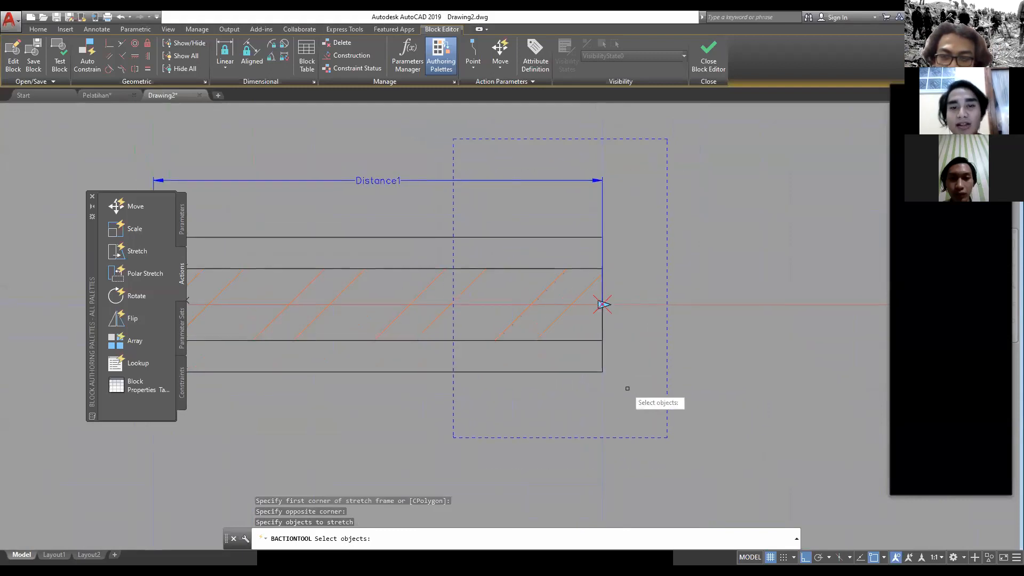
pyautogui.click(643, 418)
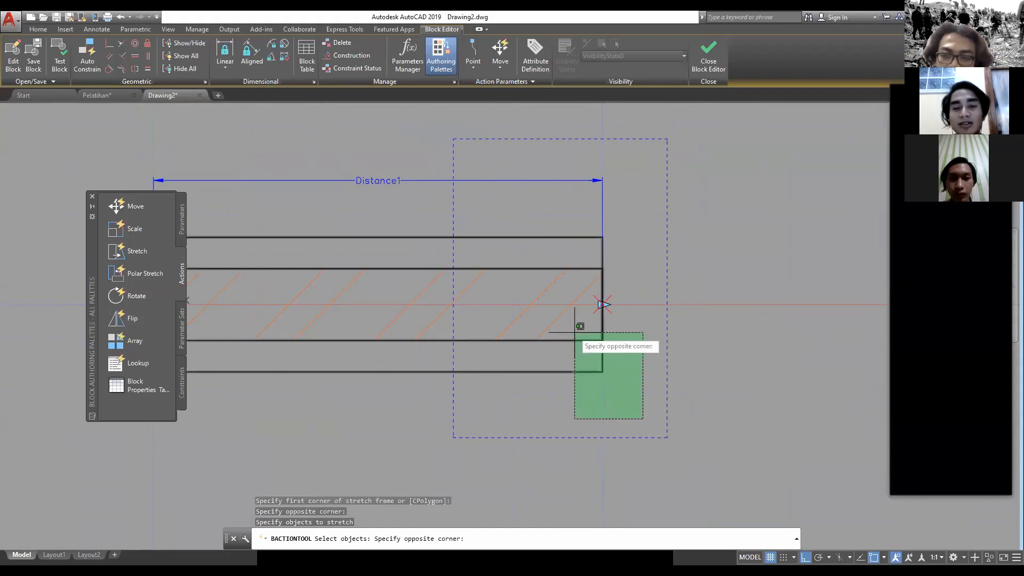
pyautogui.click(465, 155)
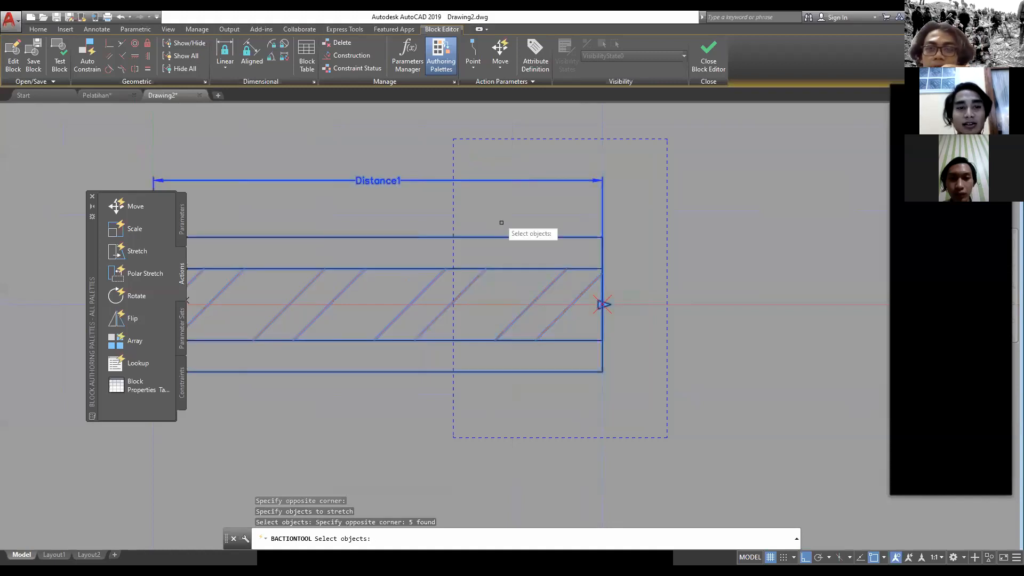
pyautogui.moveTo(516, 259); pyautogui.dragTo(532, 275, button='middle')
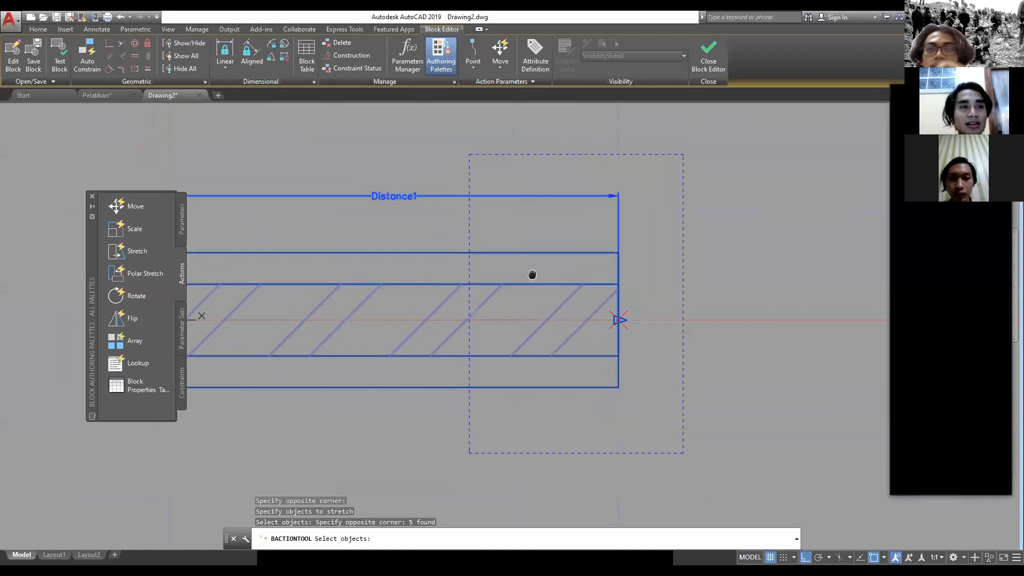
pyautogui.moveTo(532, 274); pyautogui.dragTo(600, 263, button='middle')
pyautogui.press('Return')
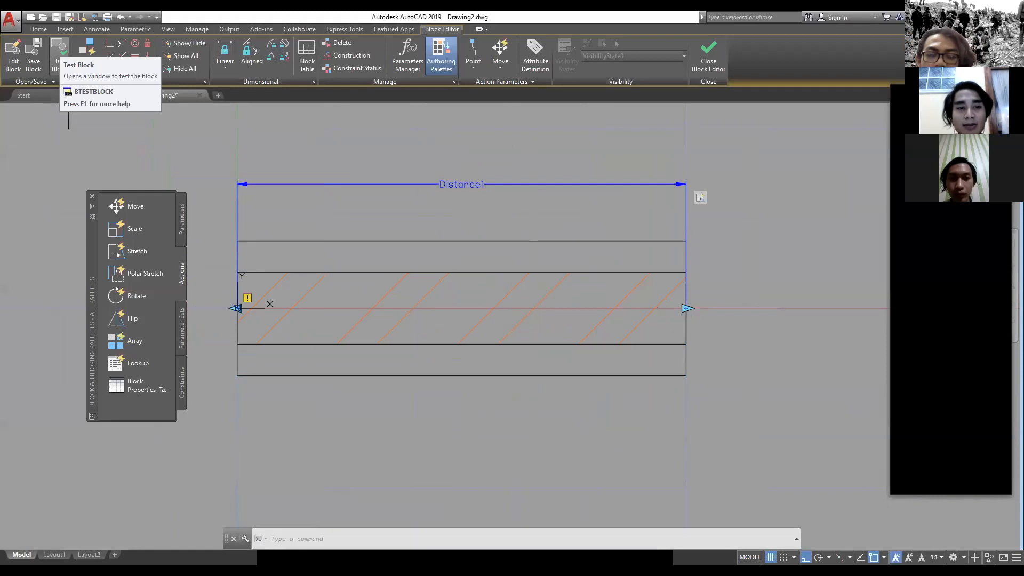
# Step: Test the Dinding block by stretching its right end farther to the right, and close the test window
pyautogui.click(57, 52)
pyautogui.click(621, 304)
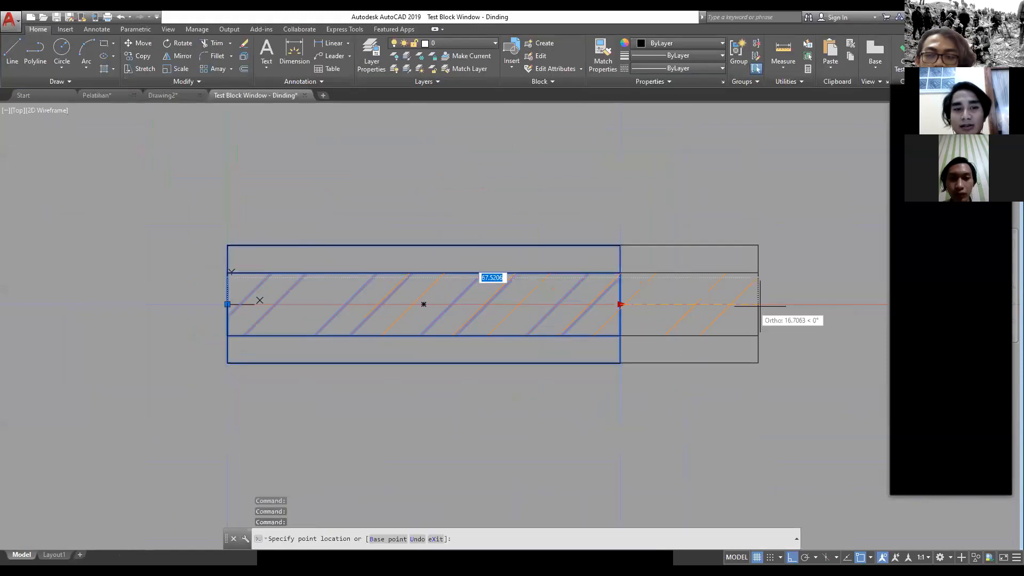
pyautogui.scroll(-5, 264, 323)
pyautogui.click(773, 316)
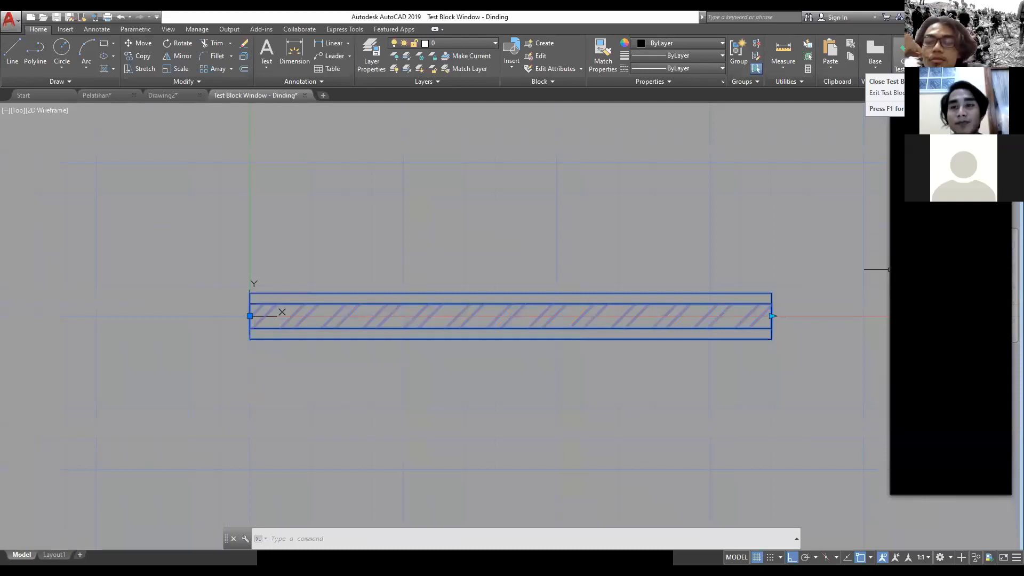
pyautogui.click(900, 58)
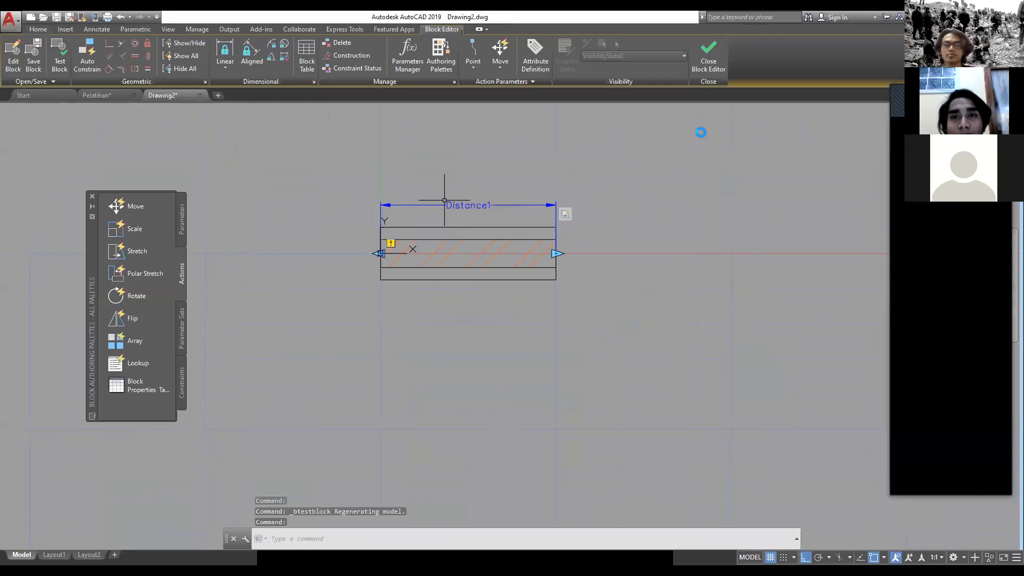
# Step: Close the block editor and save the changes to the Dinding block
pyautogui.scroll(4, 485, 273)
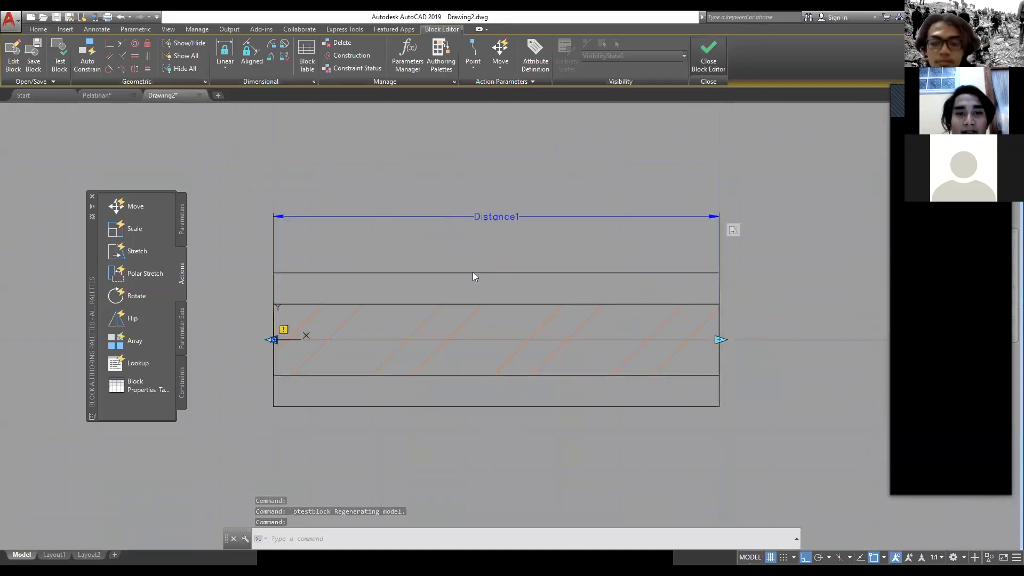
pyautogui.click(709, 55)
pyautogui.click(494, 269)
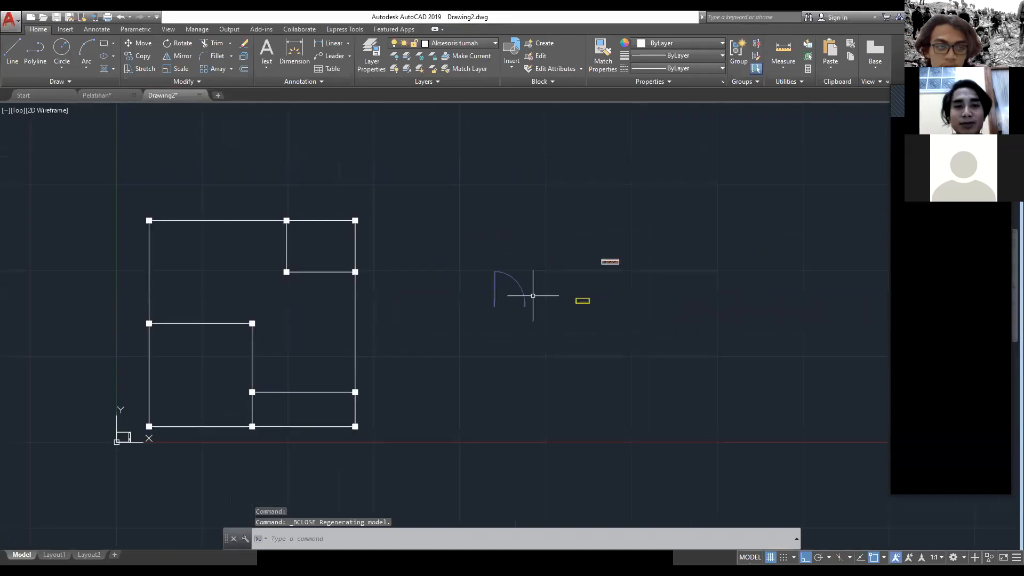
pyautogui.scroll(4, 491, 302)
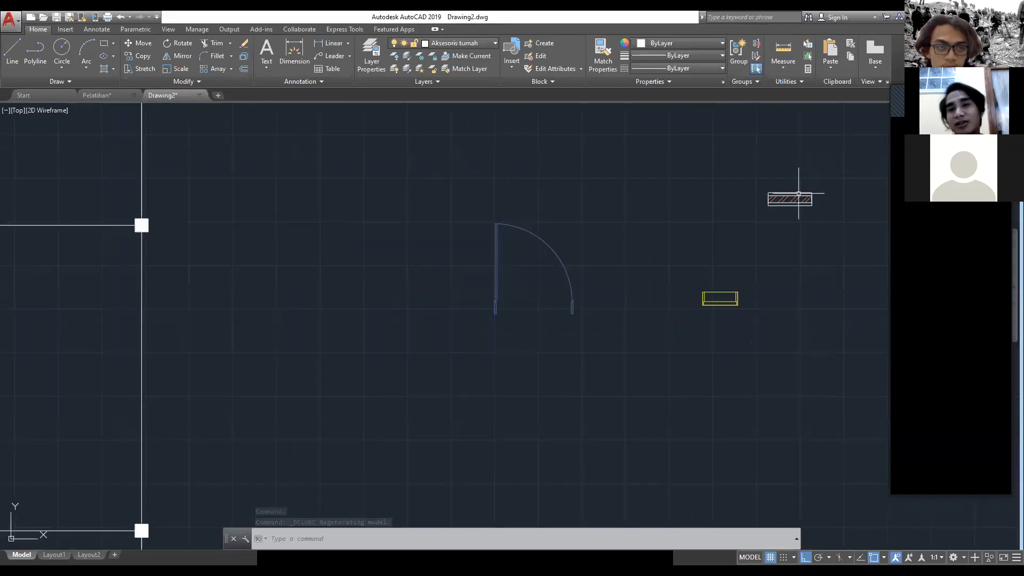
pyautogui.press('Escape')
pyautogui.click(834, 241)
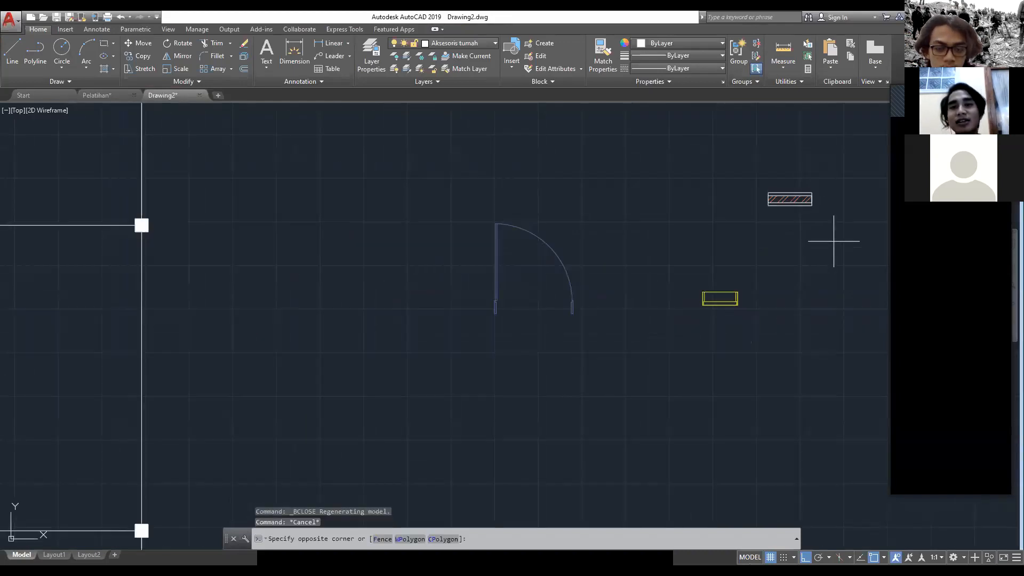
pyautogui.press('Escape')
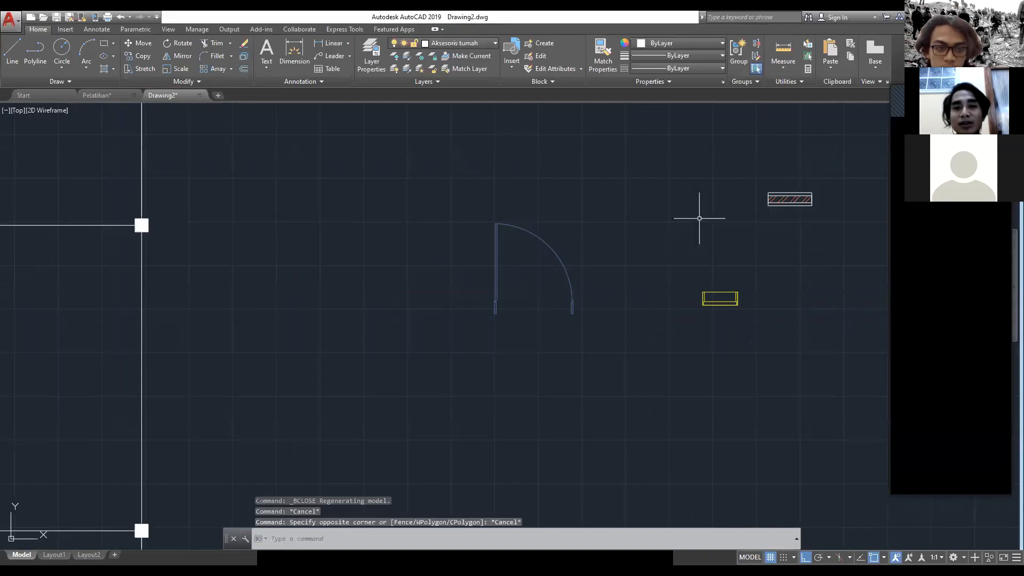
pyautogui.moveTo(697, 217); pyautogui.dragTo(777, 154, button='middle')
pyautogui.click(703, 287)
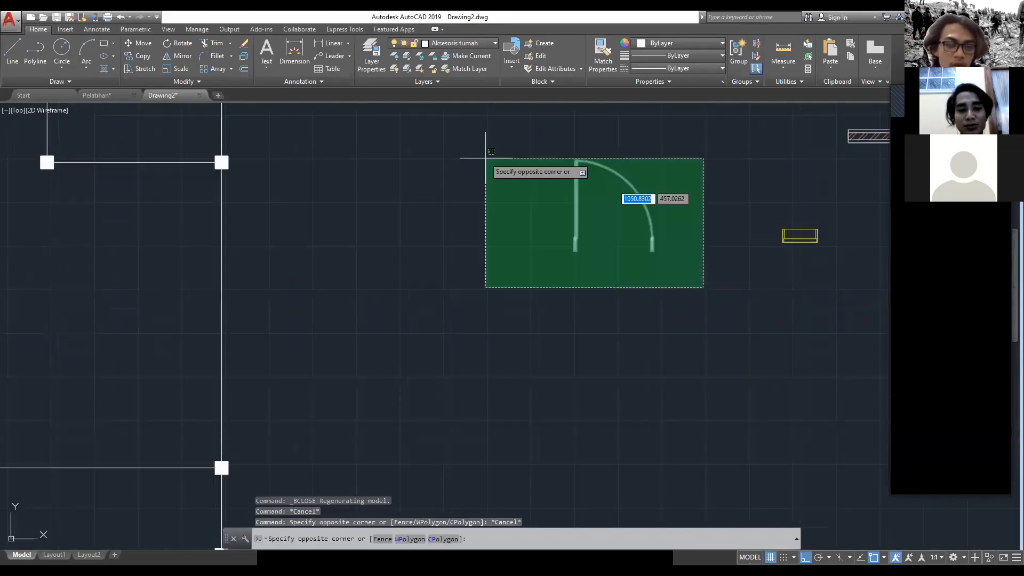
pyautogui.click(452, 117)
pyautogui.write('M')
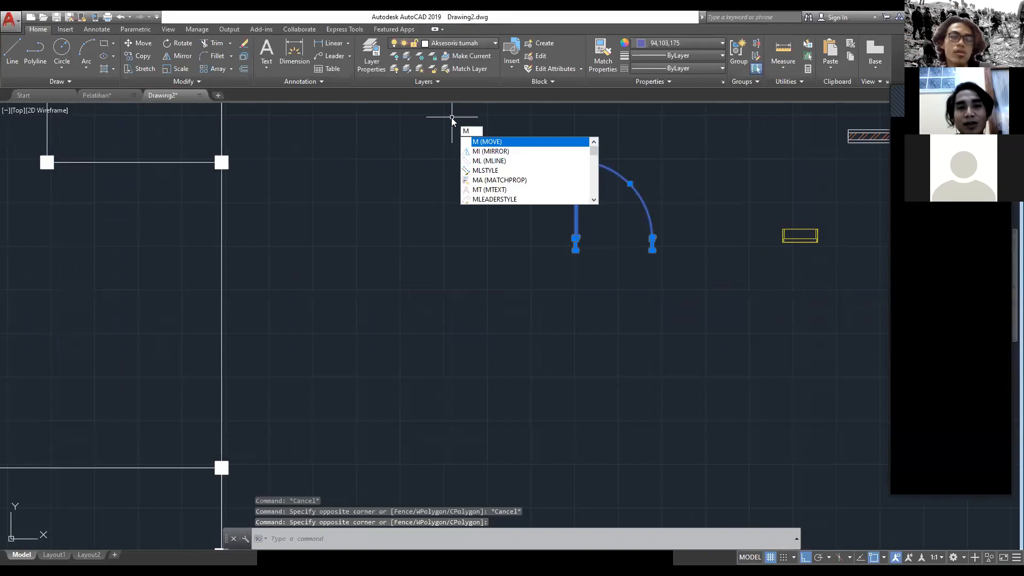
pyautogui.press('Escape')
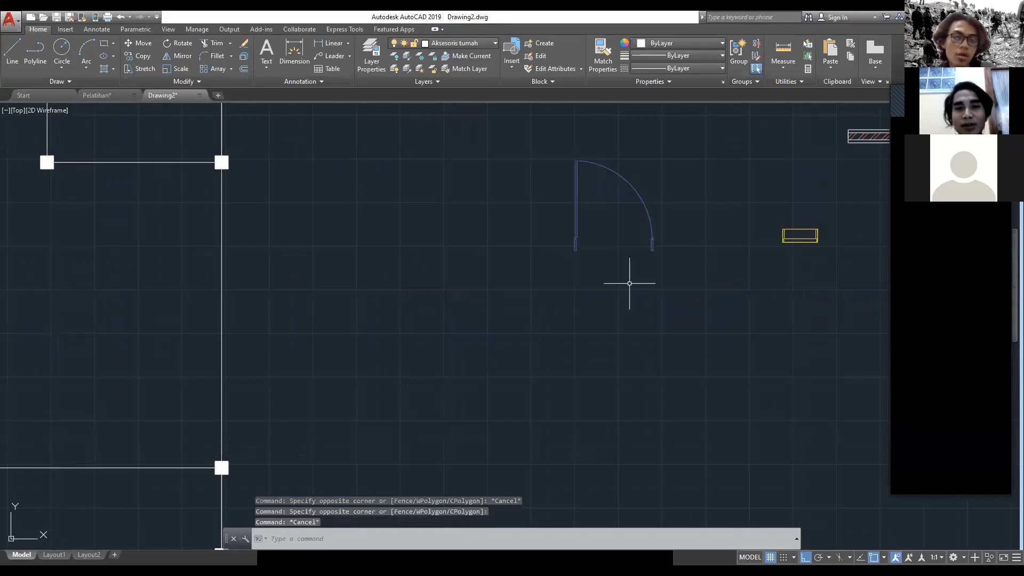
# Step: Try to copy the door from its left jamb to the column at the upper-left corner of the terrace in the plan
pyautogui.click(701, 323)
pyautogui.click(499, 139)
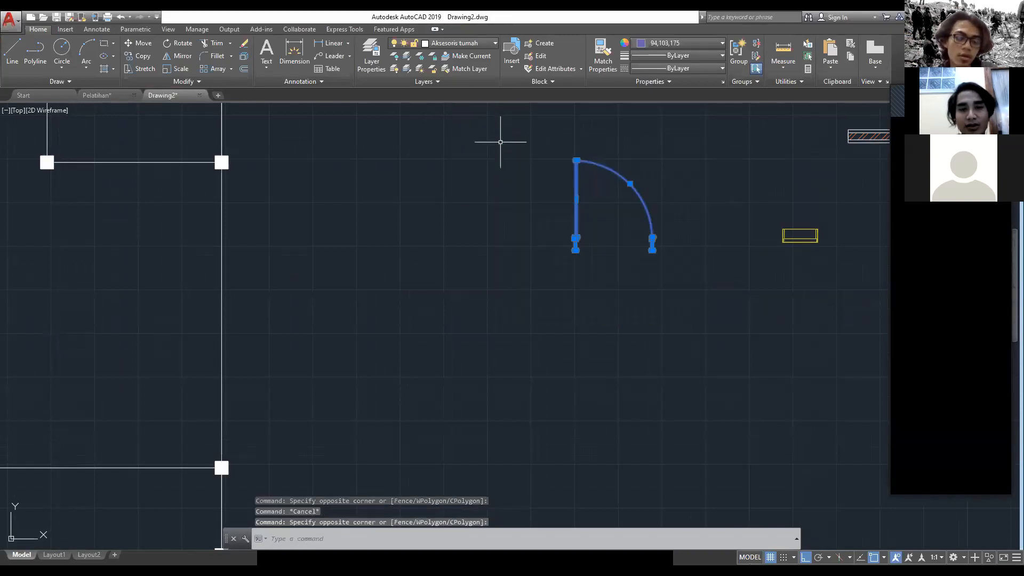
pyautogui.write('CO')
pyautogui.press('Return')
pyautogui.scroll(5, 537, 206)
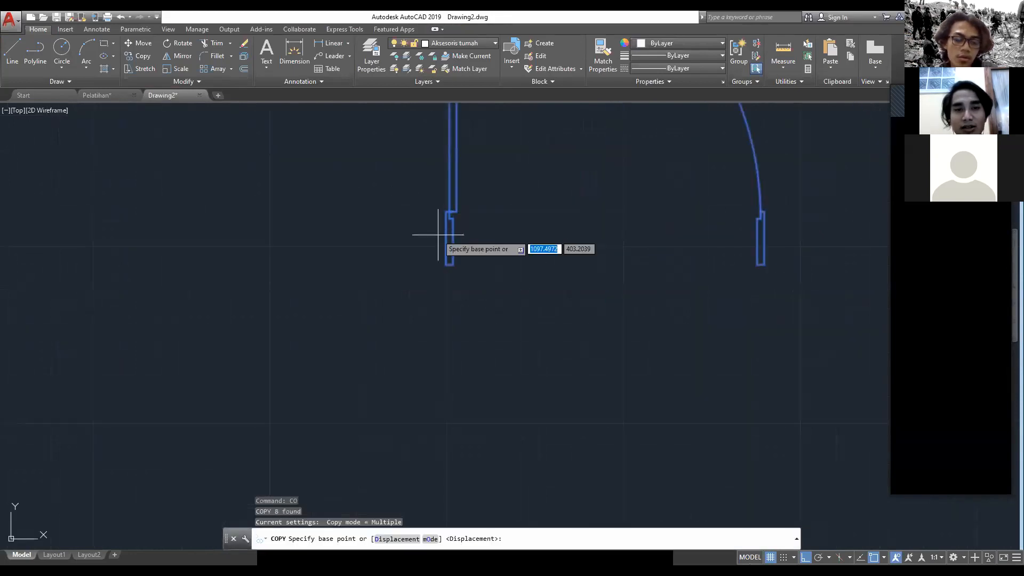
pyautogui.click(447, 239)
pyautogui.scroll(-8, 112, 382)
pyautogui.moveTo(103, 389); pyautogui.dragTo(533, 199, button='middle')
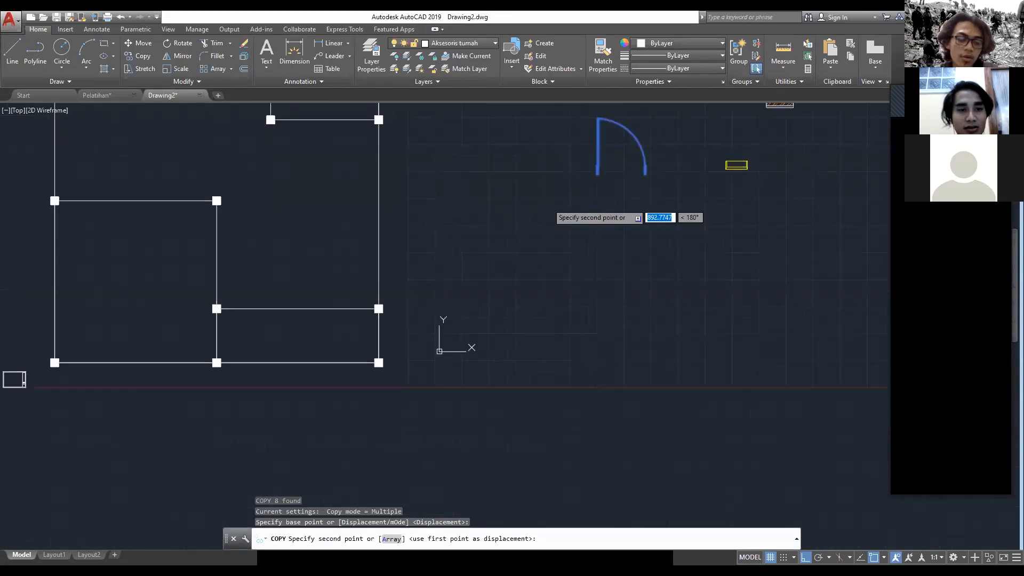
pyautogui.scroll(2, 245, 359)
pyautogui.click(208, 274)
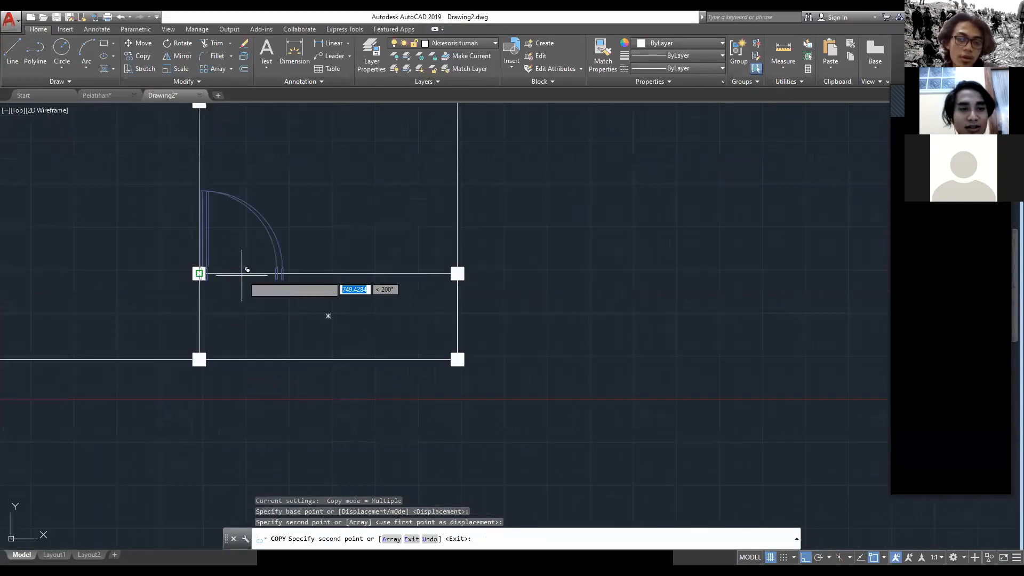
pyautogui.scroll(2, 245, 276)
pyautogui.press('Escape')
pyautogui.scroll(-3, 213, 199)
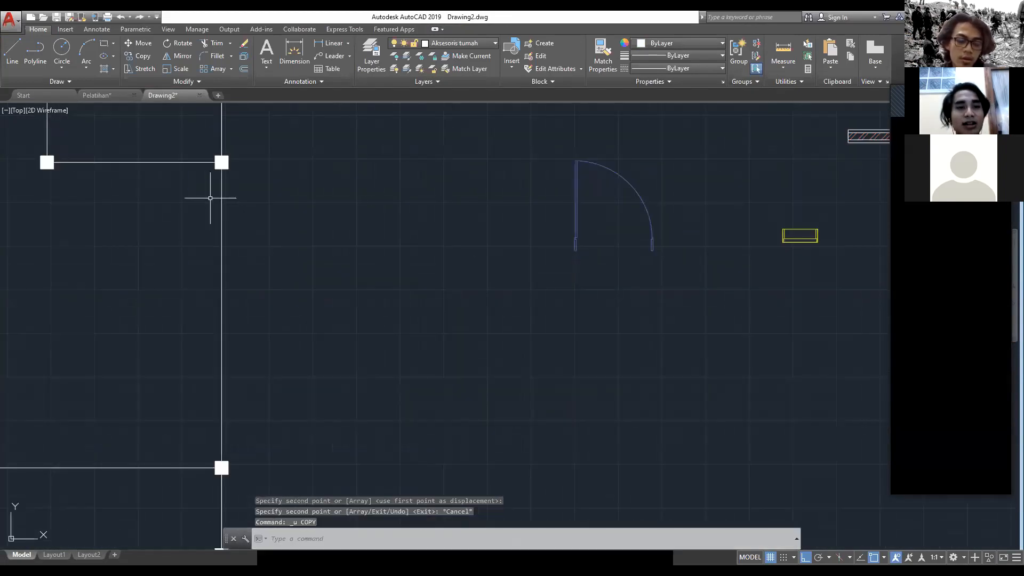
# Step: Examine the walls, windows and door along the terrace (TERAS) in the Pelatihan drawing and return to Drawing2
pyautogui.click(97, 95)
pyautogui.scroll(-2, 507, 186)
pyautogui.scroll(4, 354, 281)
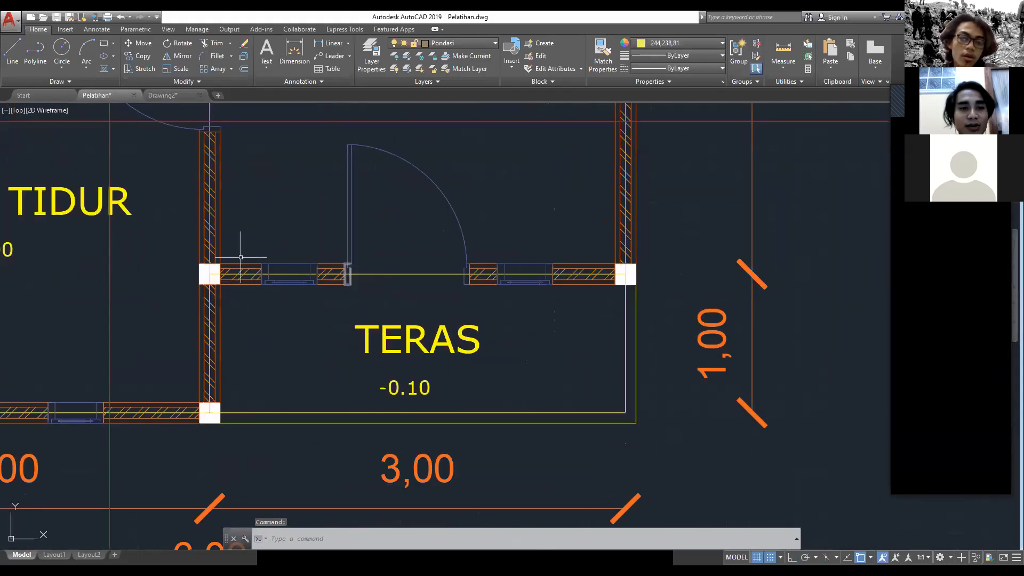
pyautogui.click(173, 97)
# Step: Copy the Dinding block from its left-edge midpoint to the centre of the column at the terrace's upper-left corner
pyautogui.scroll(-2, 667, 258)
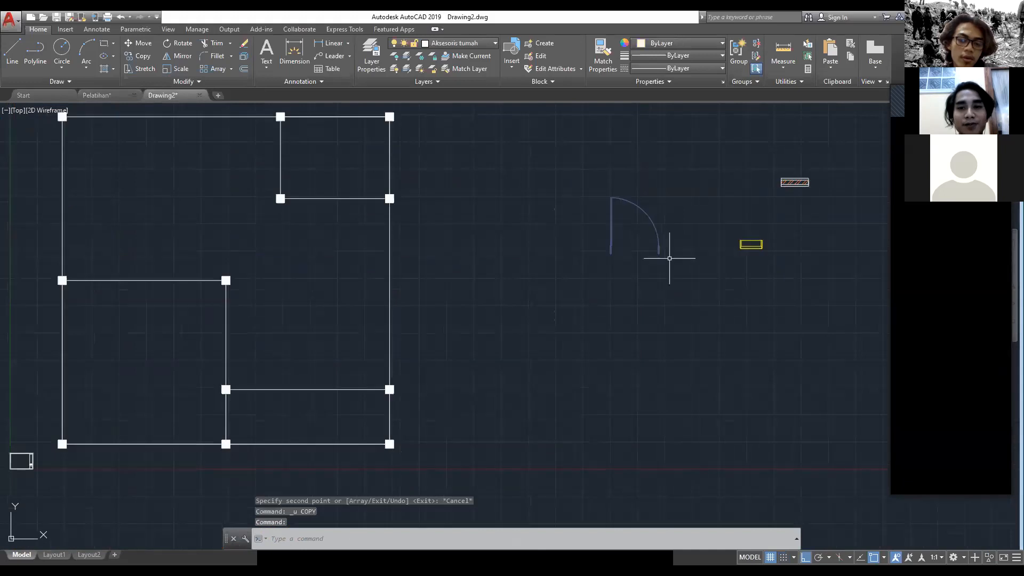
pyautogui.moveTo(667, 258); pyautogui.dragTo(499, 326, button='middle')
pyautogui.click(676, 283)
pyautogui.click(561, 192)
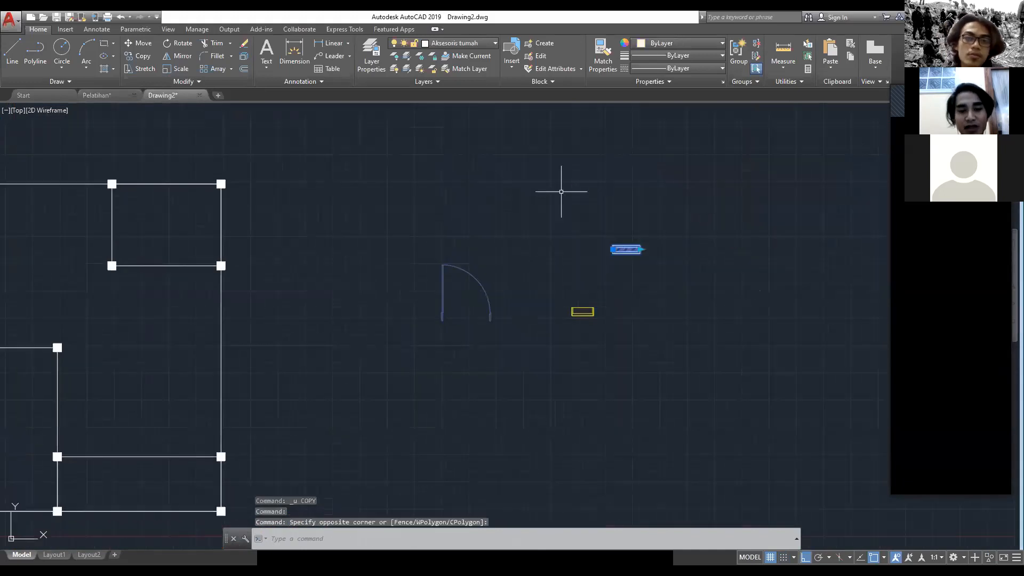
pyautogui.write('co')
pyautogui.press('Return')
pyautogui.scroll(2, 648, 327)
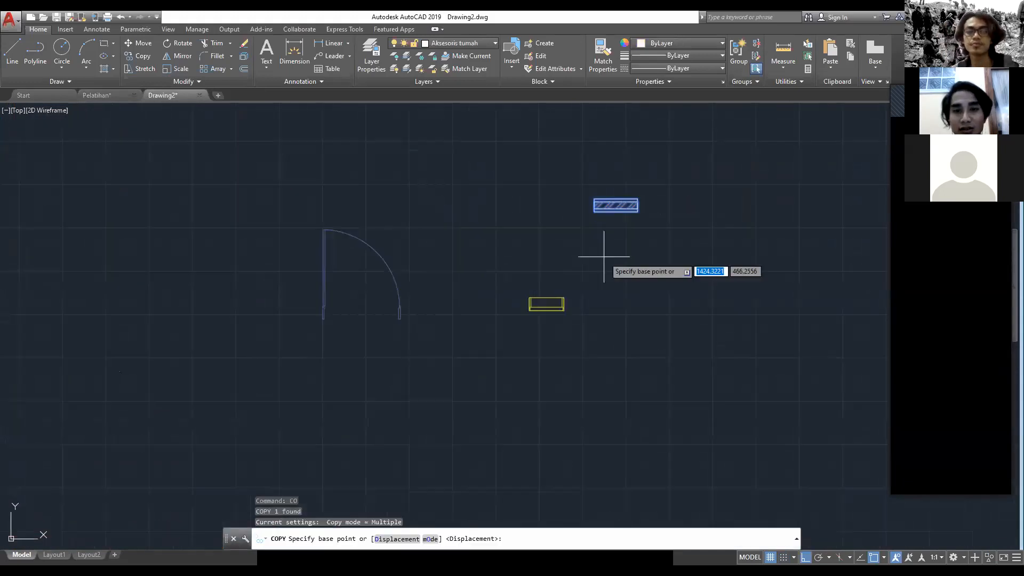
pyautogui.scroll(2, 617, 203)
pyautogui.click(558, 208)
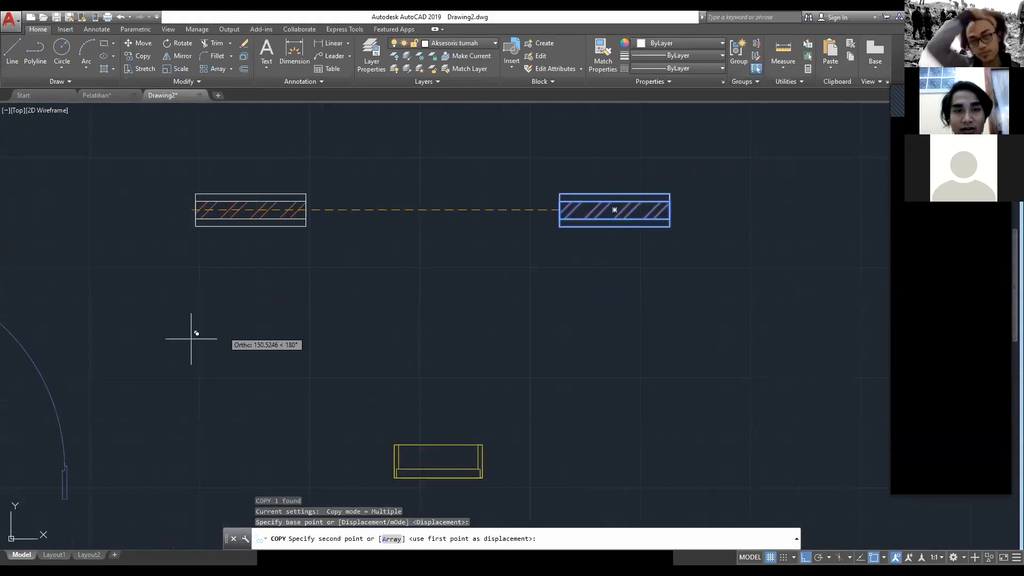
pyautogui.scroll(-2, 191, 339)
pyautogui.moveTo(186, 343); pyautogui.dragTo(705, 211, button='middle')
pyautogui.scroll(-1, 705, 211)
pyautogui.scroll(2, 299, 332)
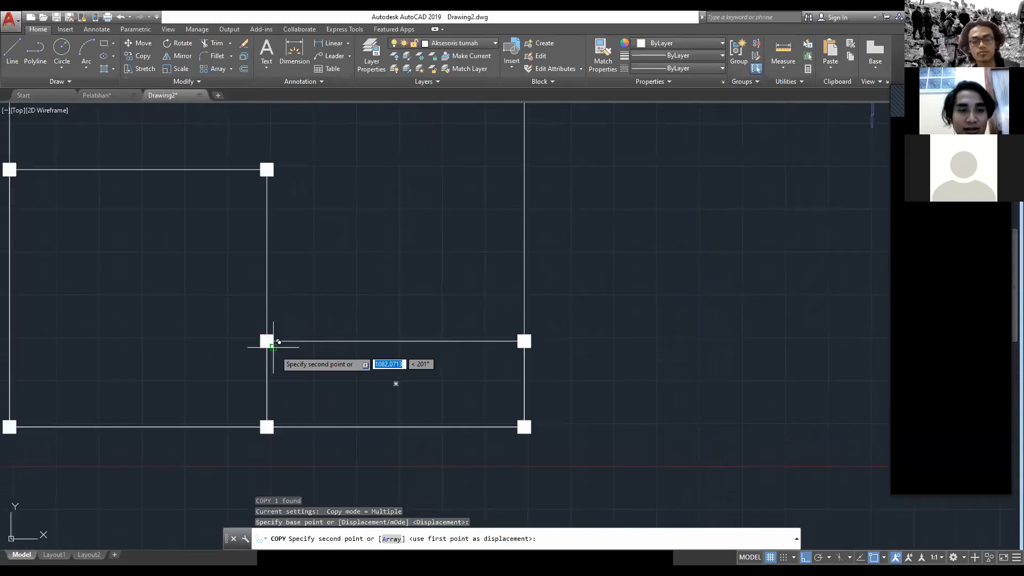
pyautogui.scroll(5, 270, 309)
pyautogui.click(234, 316)
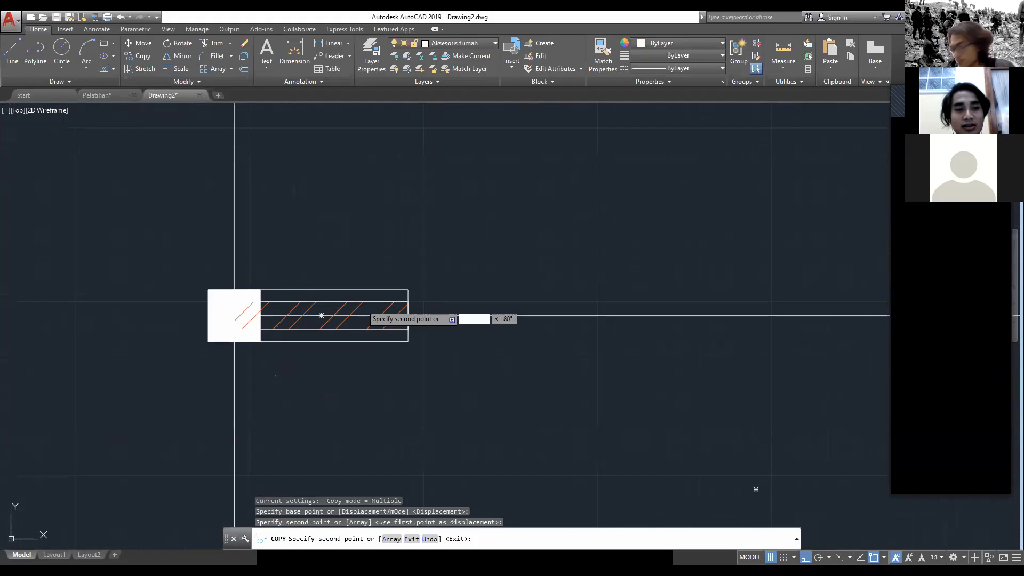
# Step: Move the copied Dinding wall block from the column's centre to the midpoint of that column's right face
pyautogui.press('Escape')
pyautogui.scroll(-3, 338, 311)
pyautogui.scroll(3, 321, 314)
pyautogui.click(324, 324)
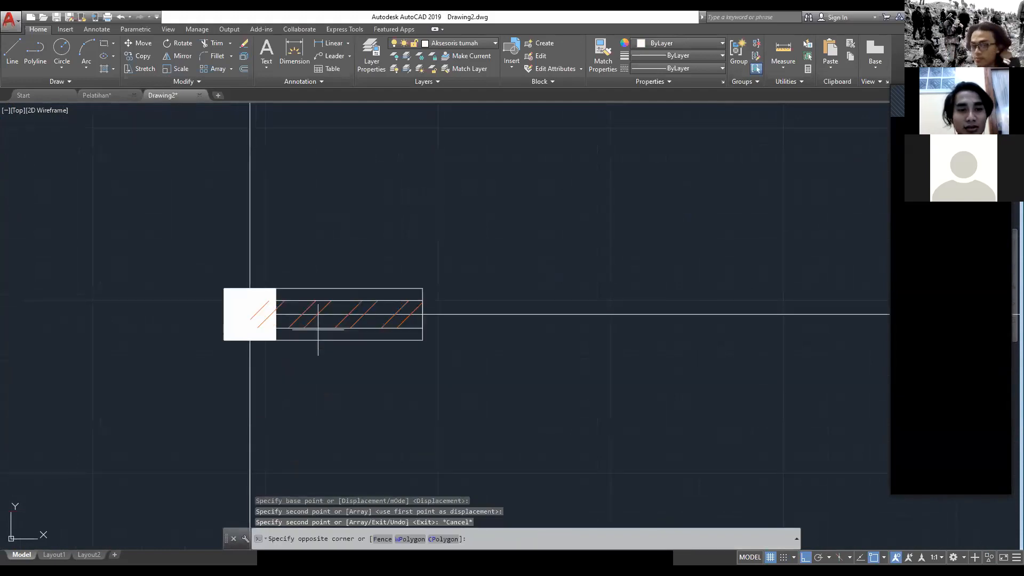
pyautogui.click(319, 330)
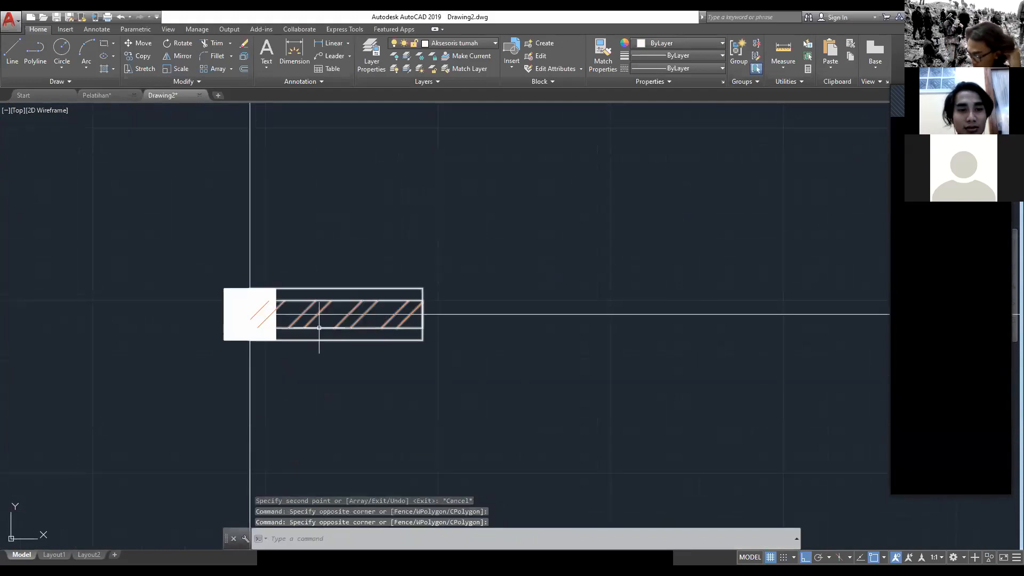
pyautogui.click(319, 340)
pyautogui.click(251, 311)
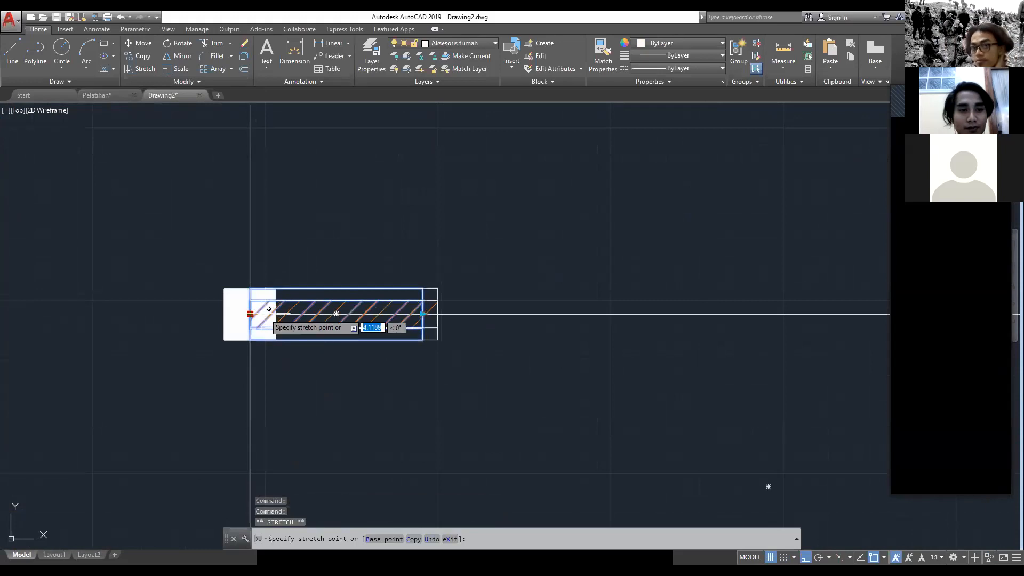
pyautogui.click(433, 322)
pyautogui.press('Escape')
# Step: Check the sequence of walls, windows and door above TERAS in the Pelatihan drawing and return to Drawing2
pyautogui.scroll(-8, 482, 339)
pyautogui.scroll(-2, 635, 359)
pyautogui.moveTo(636, 359); pyautogui.dragTo(464, 354, button='middle')
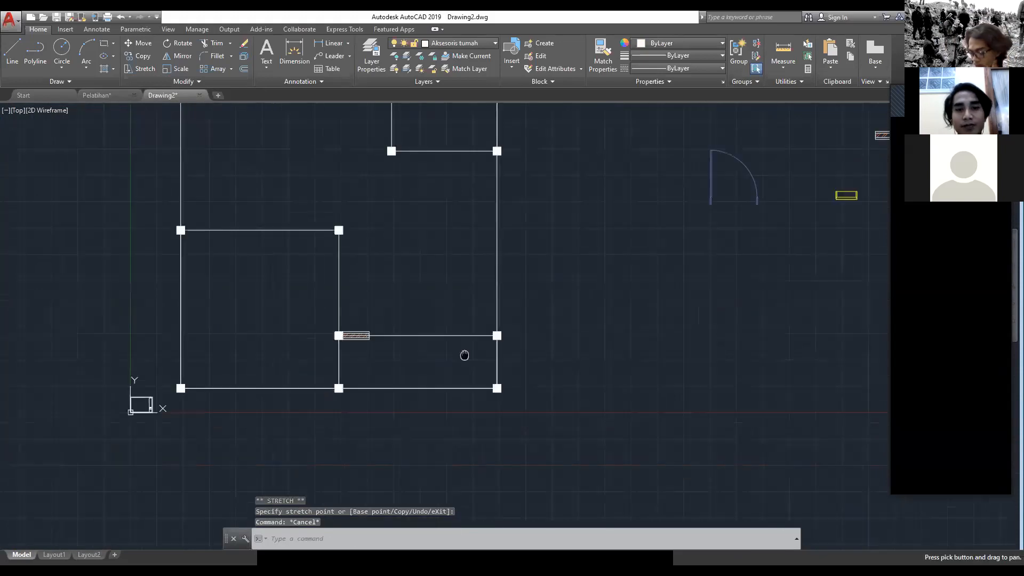
pyautogui.moveTo(619, 285); pyautogui.dragTo(433, 329, button='middle')
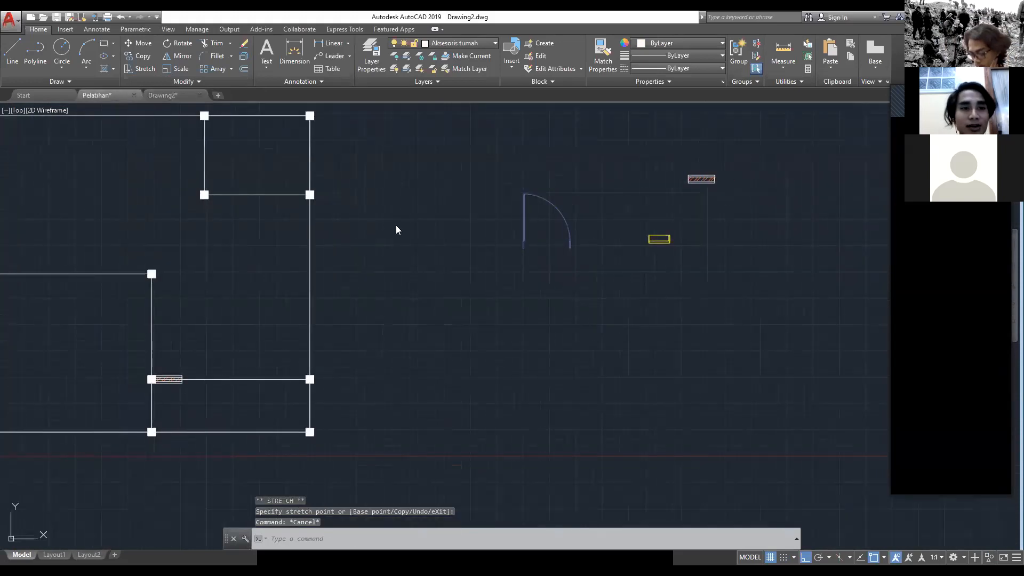
pyautogui.click(130, 95)
pyautogui.click(162, 95)
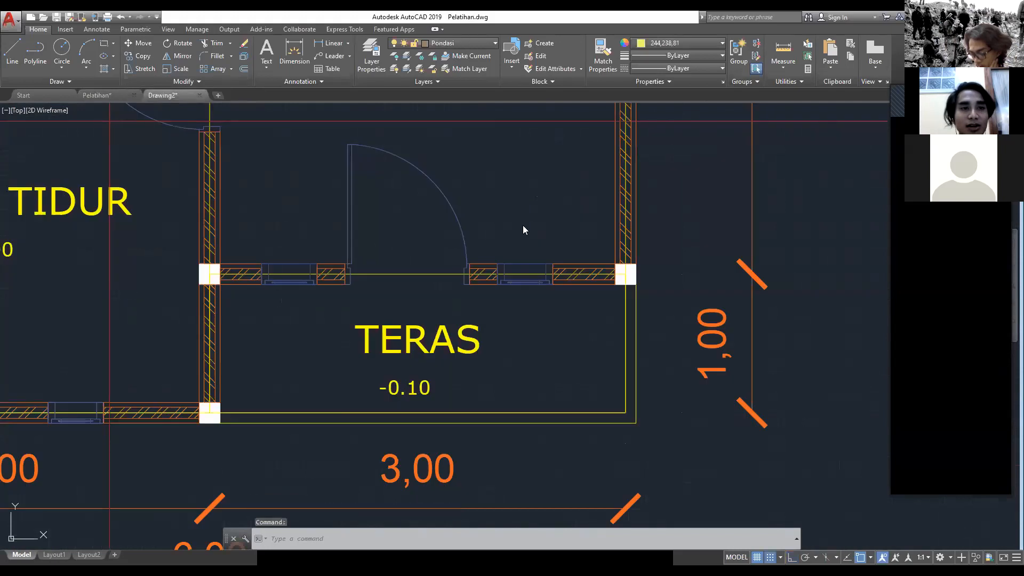
# Step: Copy the yellow window from its left-edge midpoint to the right-end midpoint of the terrace wall piece
pyautogui.click(724, 277)
pyautogui.click(640, 222)
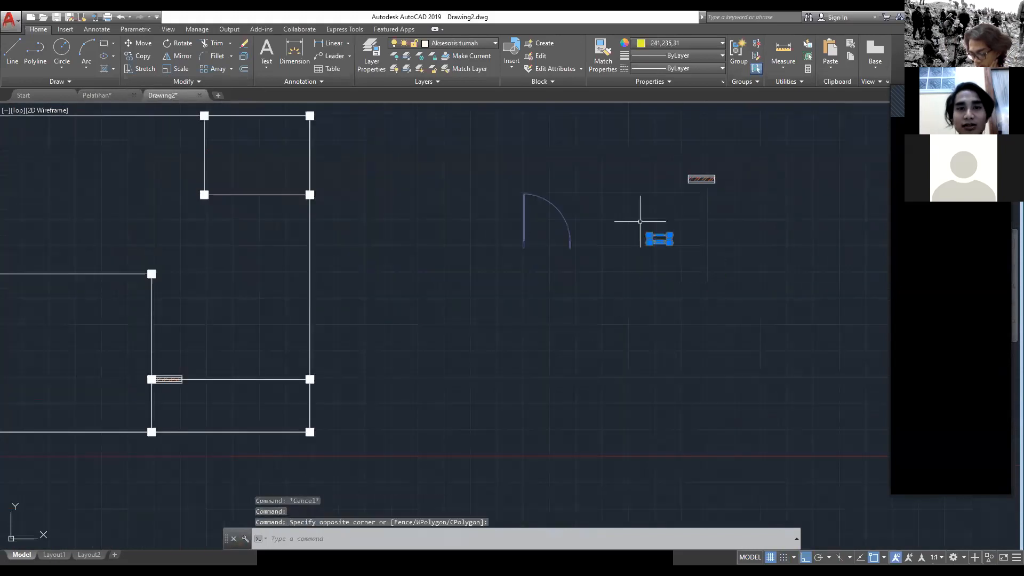
pyautogui.write('CO')
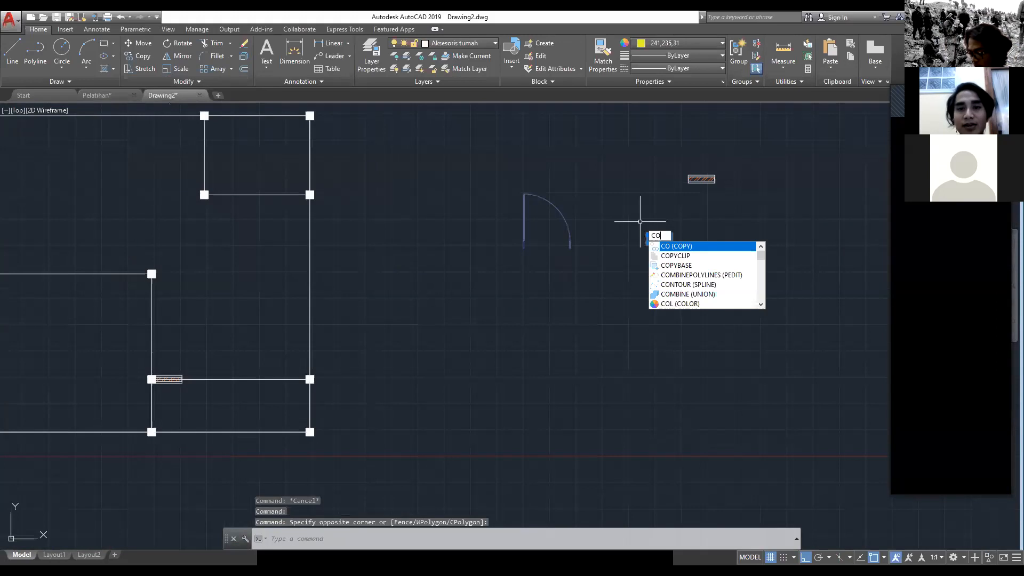
pyautogui.press('Return')
pyautogui.scroll(5, 647, 229)
pyautogui.scroll(4, 660, 293)
pyautogui.click(661, 284)
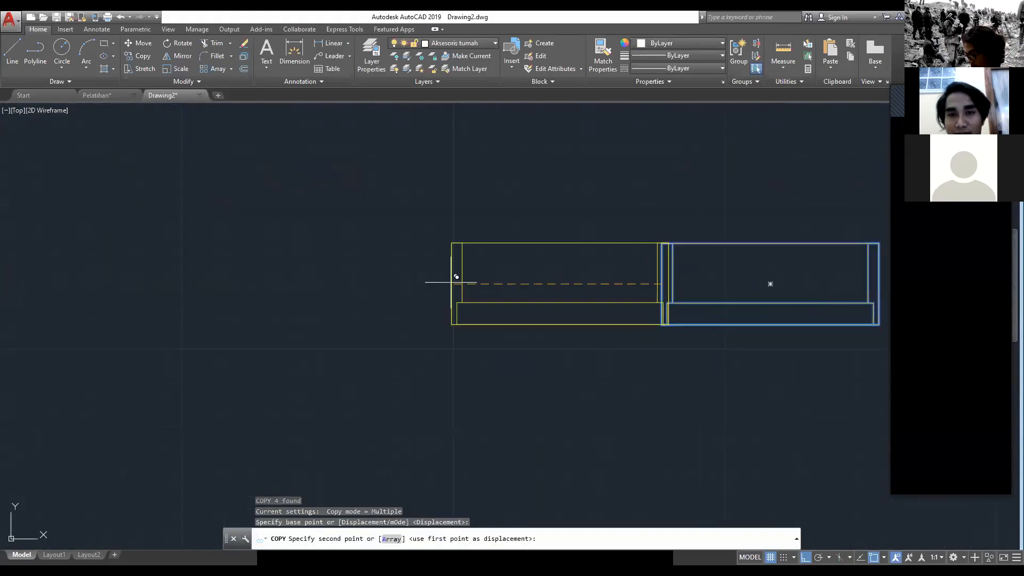
pyautogui.scroll(-5, 165, 350)
pyautogui.scroll(6, 167, 354)
pyautogui.moveTo(93, 372); pyautogui.dragTo(747, 288, button='middle')
pyautogui.scroll(2, 651, 346)
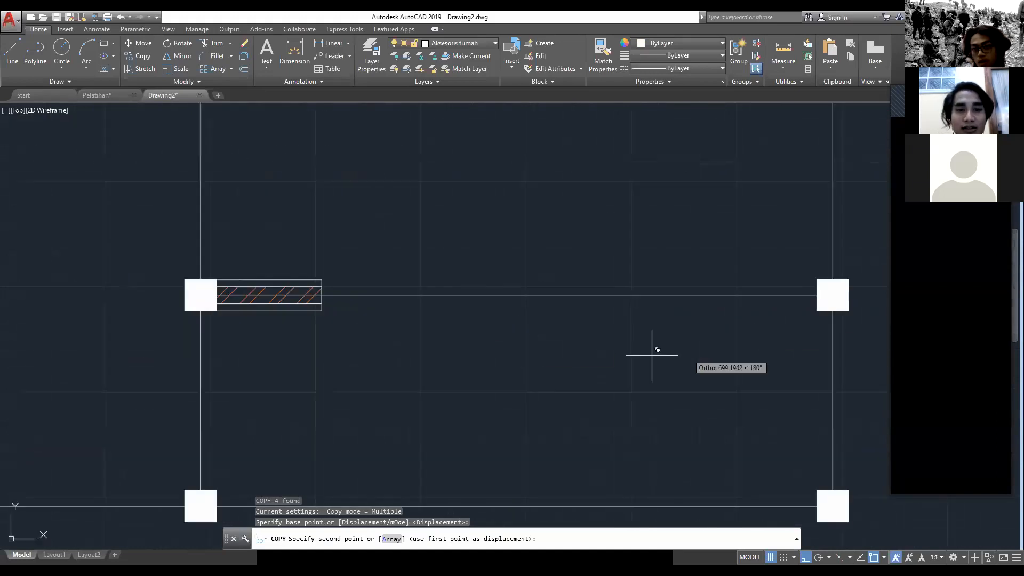
pyautogui.click(322, 295)
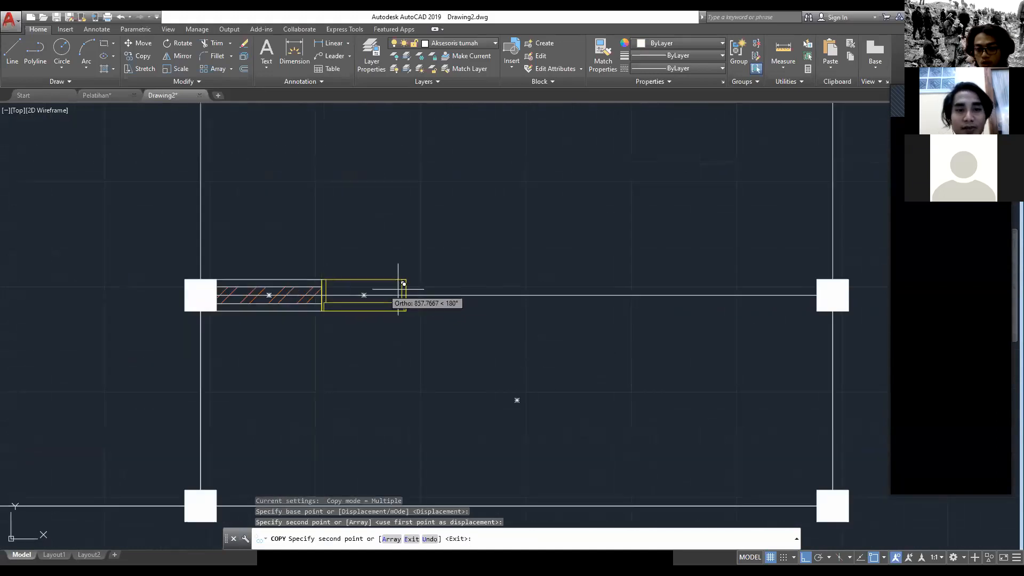
pyautogui.press('Escape')
# Step: Copy the terrace wall piece from its left-end midpoint to the midpoint of the placed window's right edge
pyautogui.scroll(-4, 527, 286)
pyautogui.scroll(2, 484, 290)
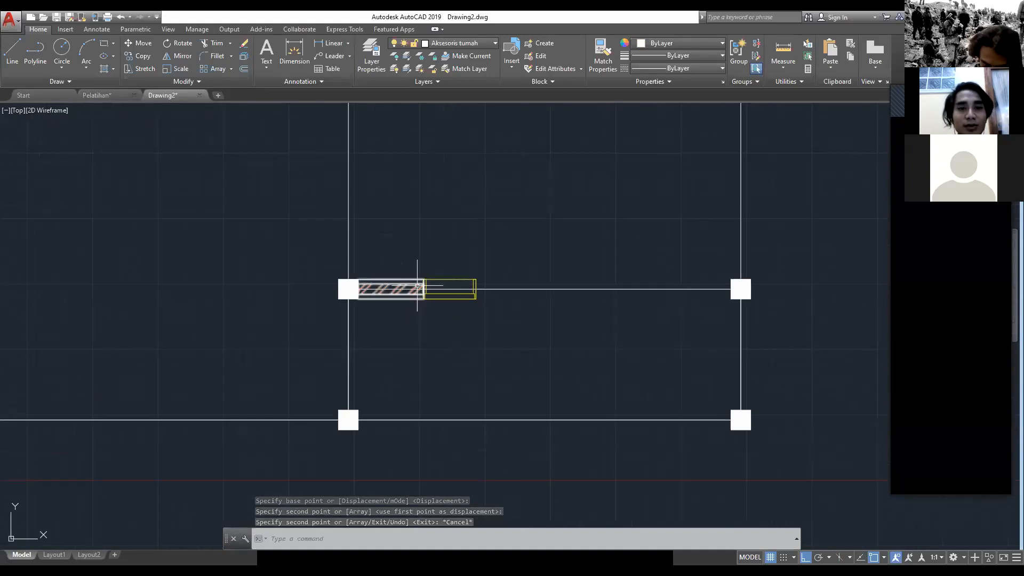
pyautogui.click(422, 285)
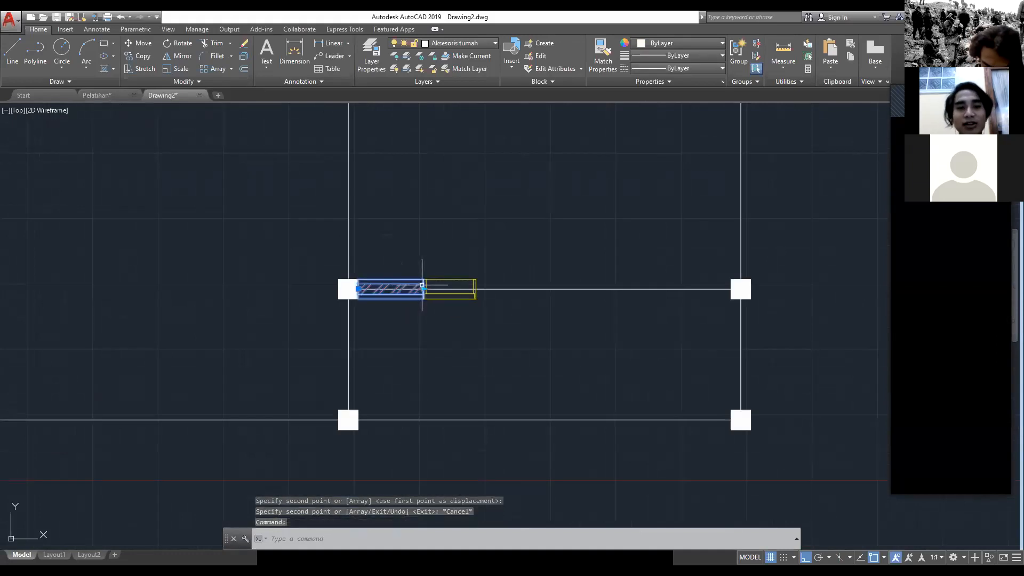
pyautogui.write('co')
pyautogui.press('space')
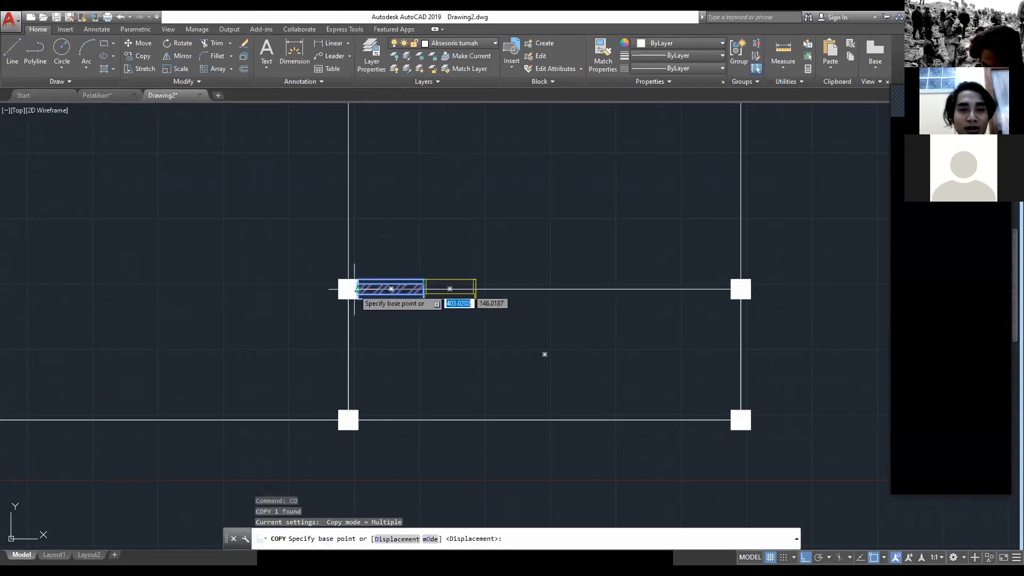
pyautogui.click(357, 289)
pyautogui.scroll(4, 482, 286)
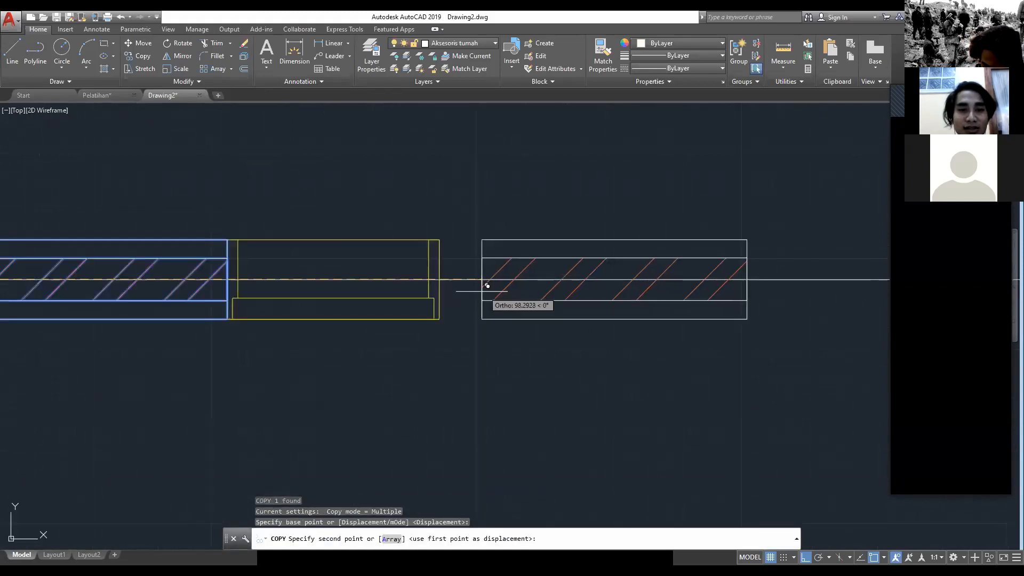
pyautogui.click(441, 279)
pyautogui.press('Escape')
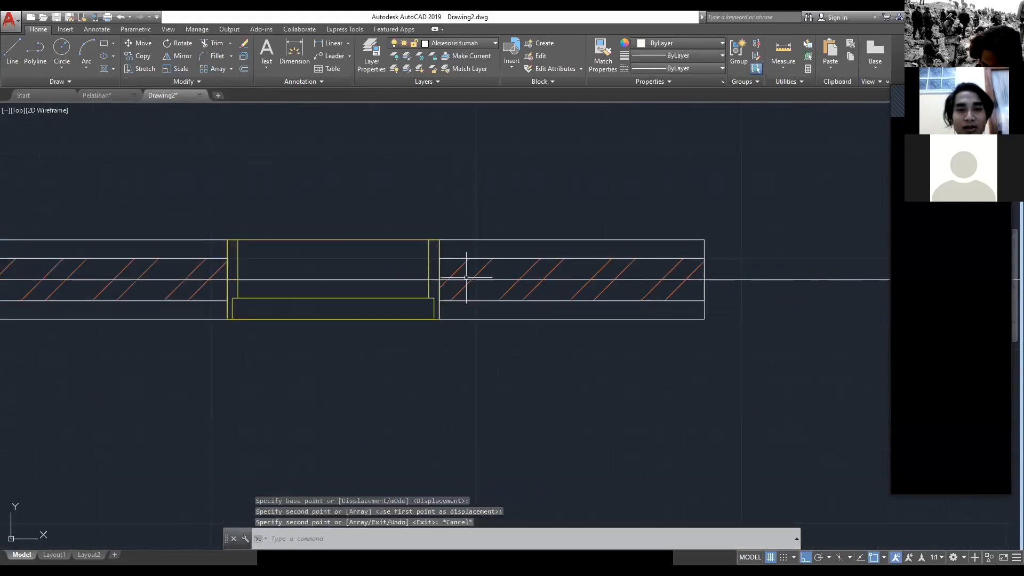
pyautogui.click(642, 258)
pyautogui.scroll(-4, 683, 277)
pyautogui.moveTo(663, 281); pyautogui.dragTo(338, 292, button='middle')
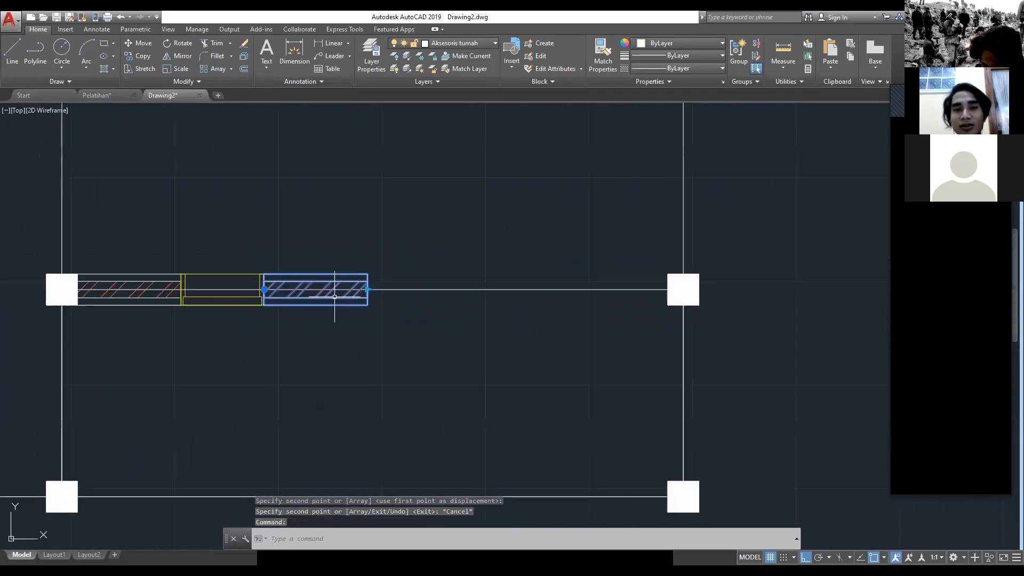
pyautogui.scroll(2, 357, 293)
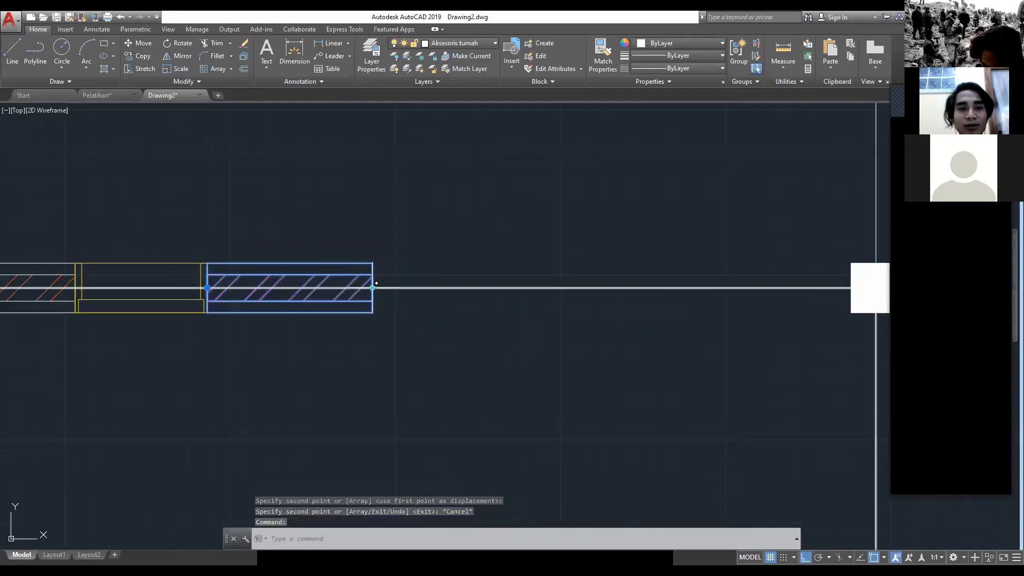
pyautogui.click(373, 288)
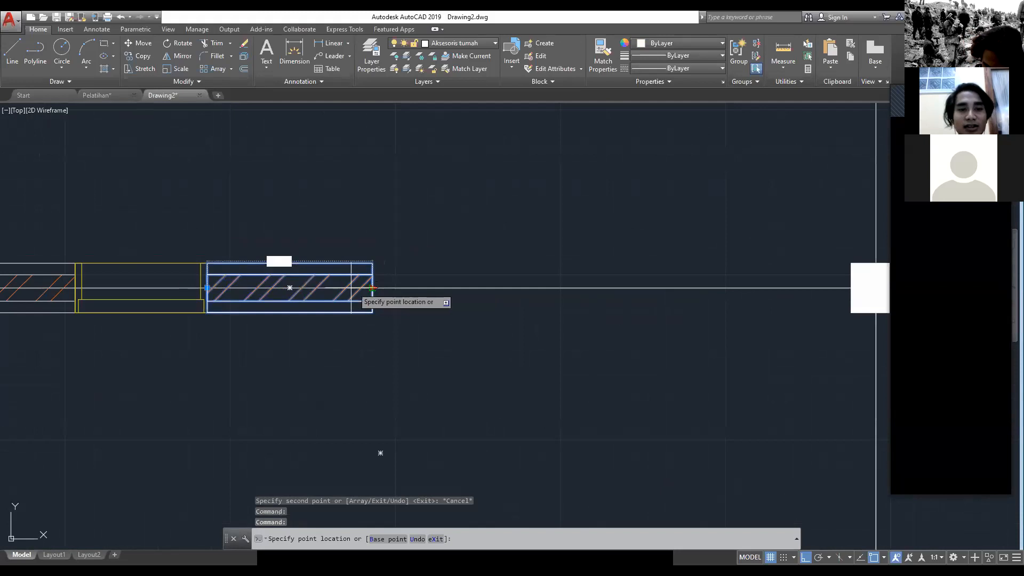
pyautogui.press('Escape')
pyautogui.scroll(5, 390, 285)
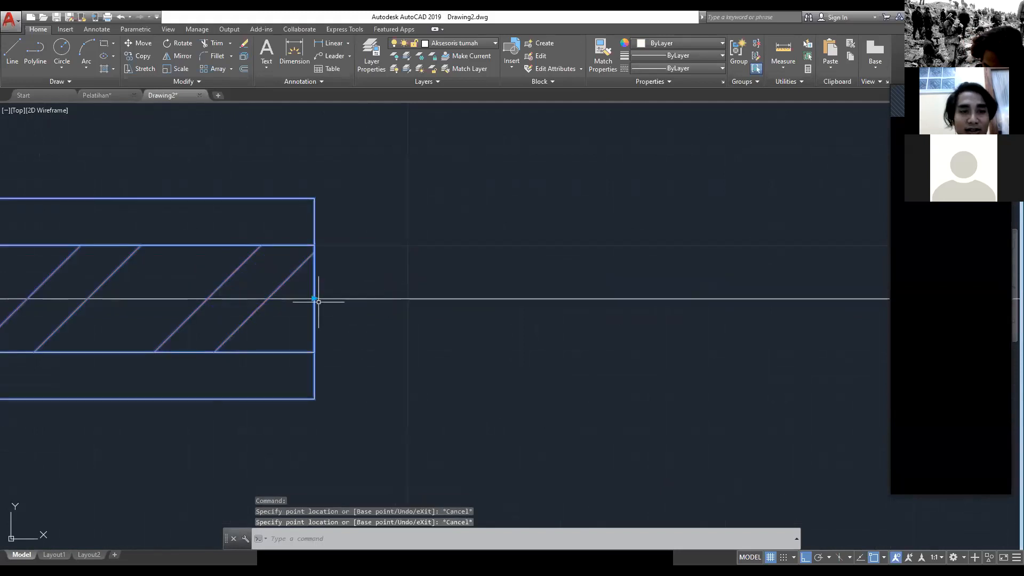
pyautogui.press('Escape')
pyautogui.press('Escape')
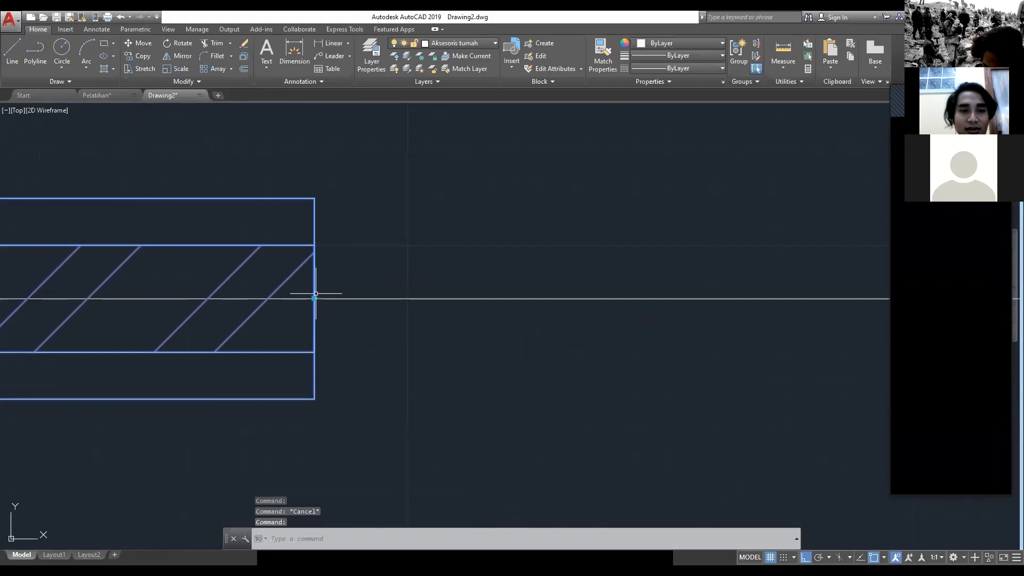
# Step: Shorten the wall piece right of the window to half its length by stretching its right end inward
pyautogui.click(315, 298)
pyautogui.moveTo(204, 299); pyautogui.dragTo(536, 303, button='middle')
pyautogui.scroll(-3, 244, 317)
pyautogui.scroll(2, 244, 317)
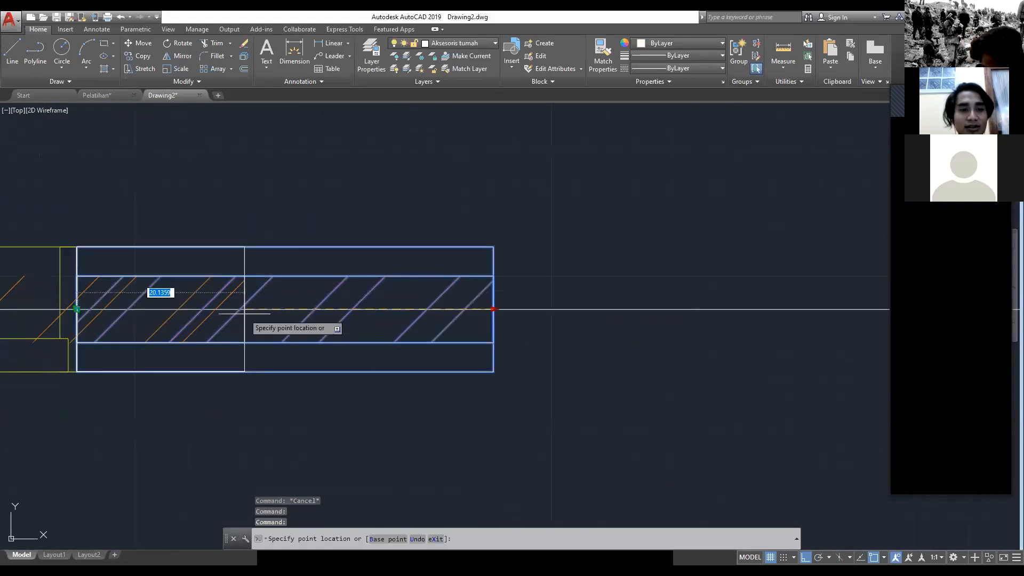
pyautogui.press('Escape')
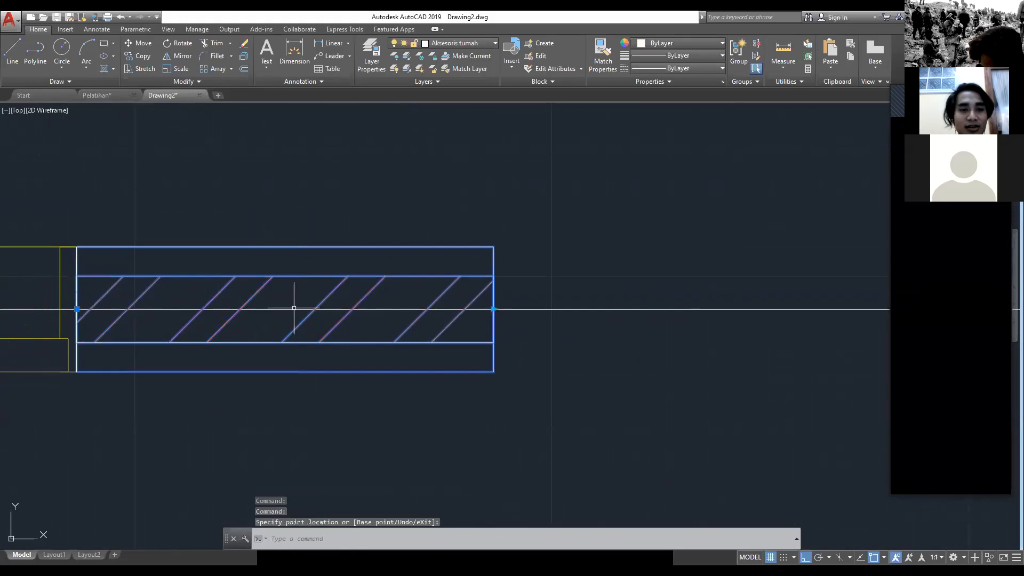
pyautogui.click(494, 309)
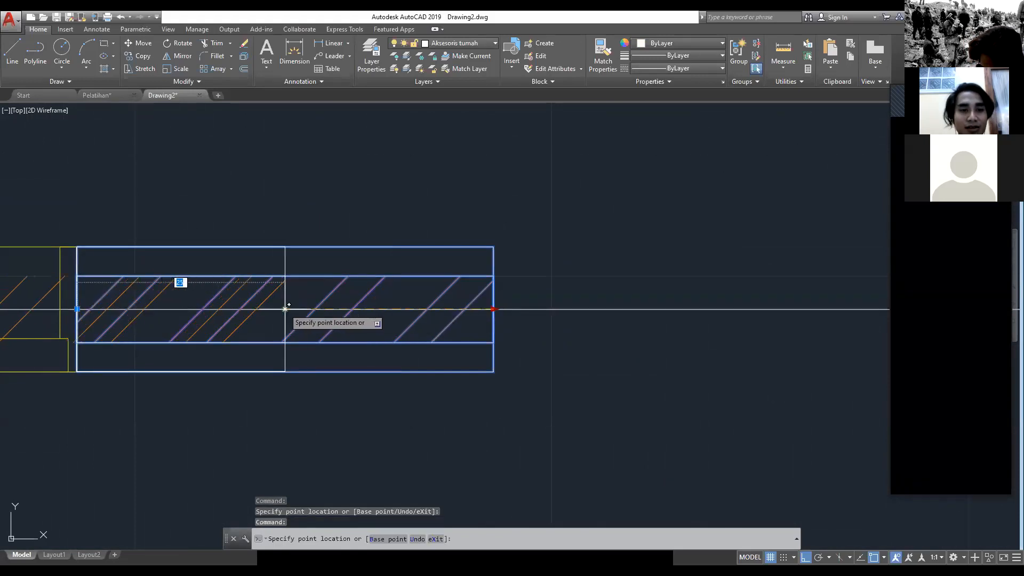
pyautogui.click(271, 310)
pyautogui.press('Escape')
# Step: Copy the door from the outer-edge midpoint of its left jamb to the right end of the shortened wall piece
pyautogui.scroll(-2, 313, 304)
pyautogui.scroll(-2, 435, 299)
pyautogui.click(612, 330)
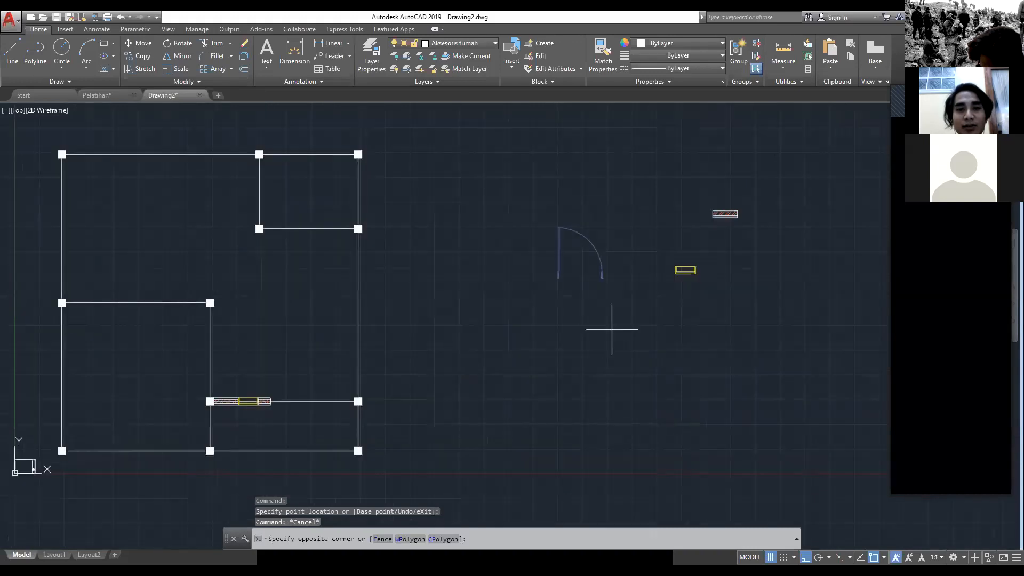
pyautogui.click(502, 196)
pyautogui.write('CO')
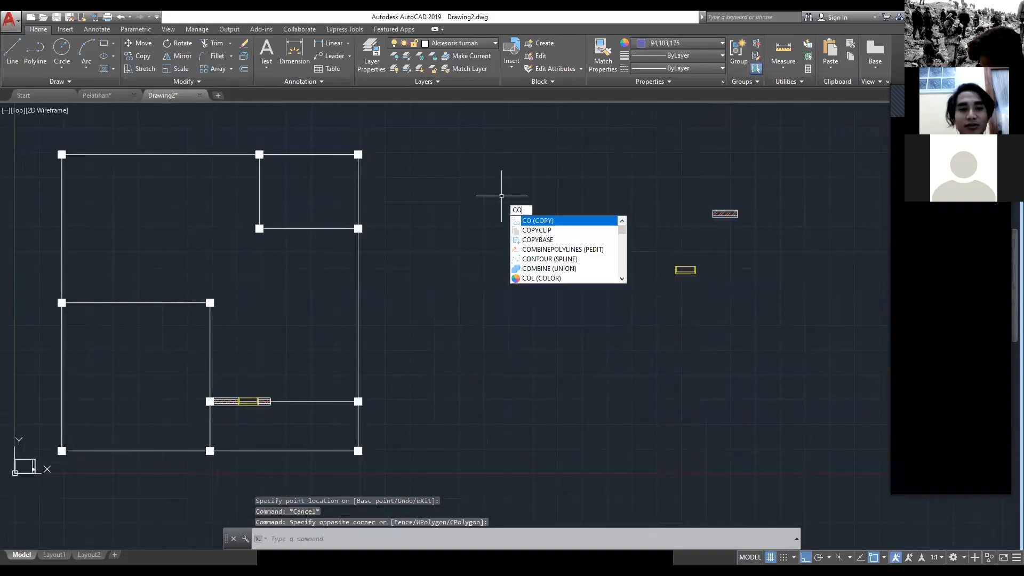
pyautogui.press('Return')
pyautogui.scroll(6, 554, 300)
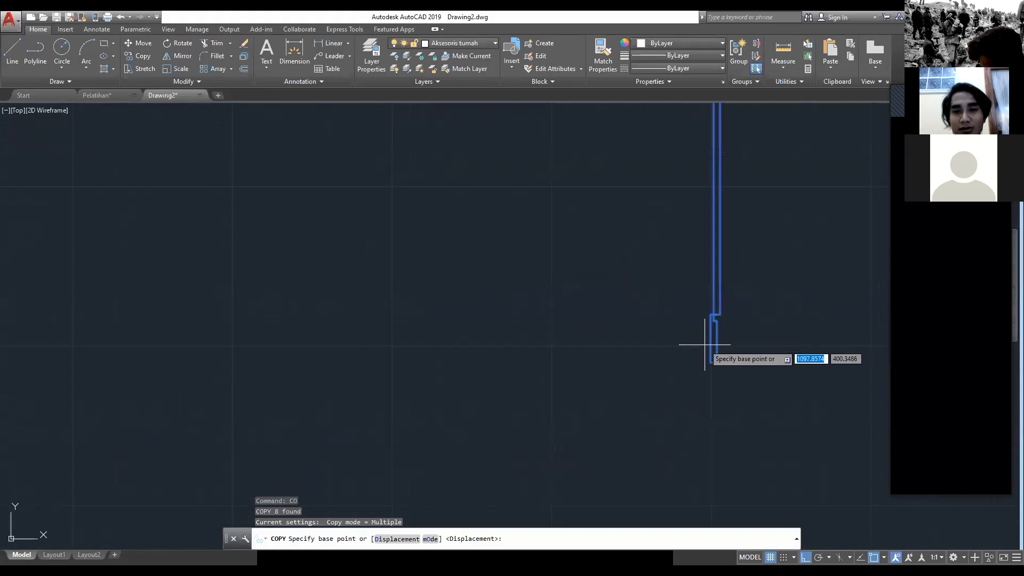
pyautogui.click(707, 345)
pyautogui.scroll(-8, 297, 407)
pyautogui.scroll(5, 492, 338)
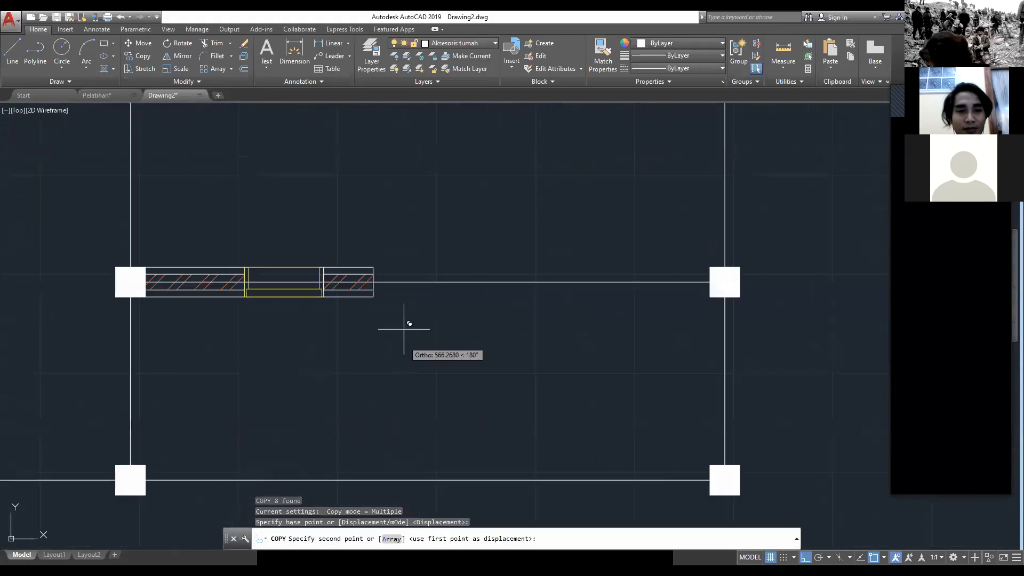
pyautogui.click(377, 281)
pyautogui.press('Escape')
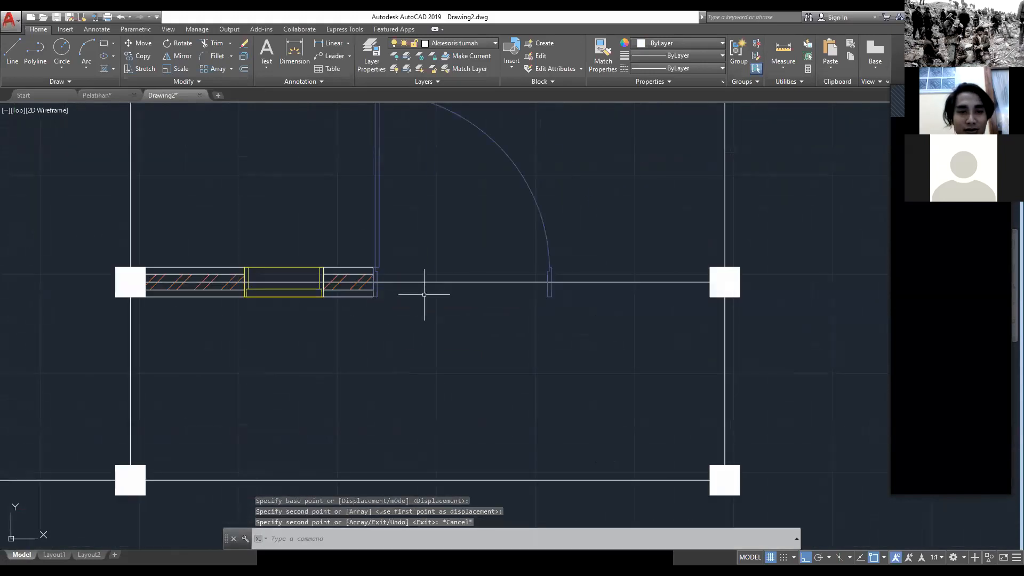
pyautogui.scroll(-4, 424, 294)
pyautogui.scroll(2, 390, 304)
pyautogui.click(386, 301)
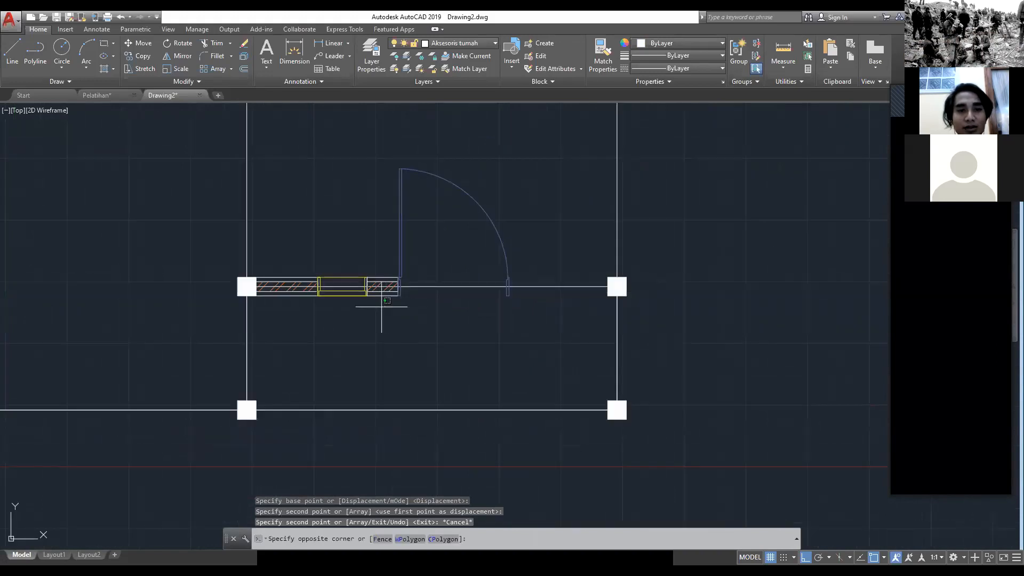
pyautogui.click(307, 292)
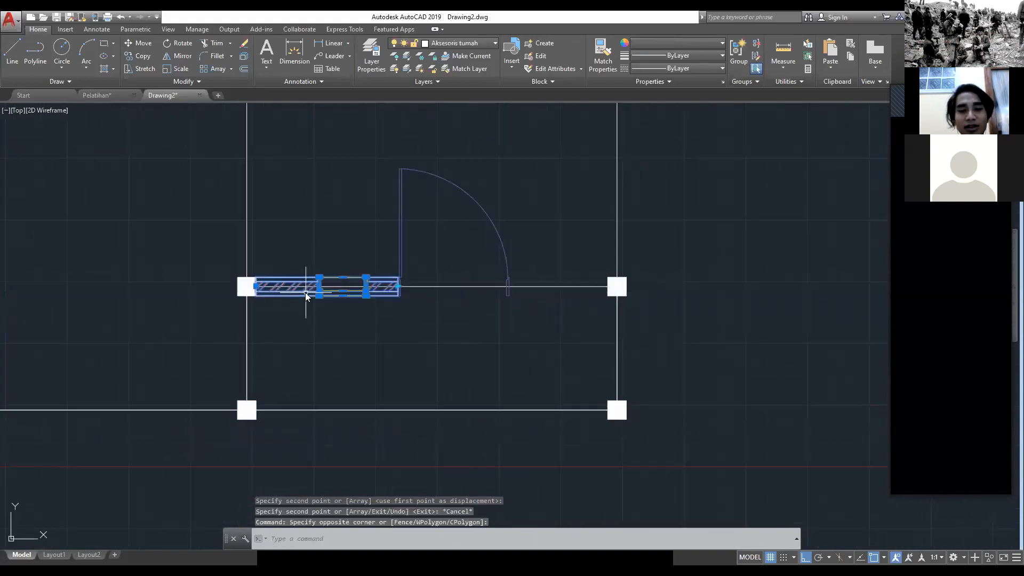
pyautogui.write('MIR')
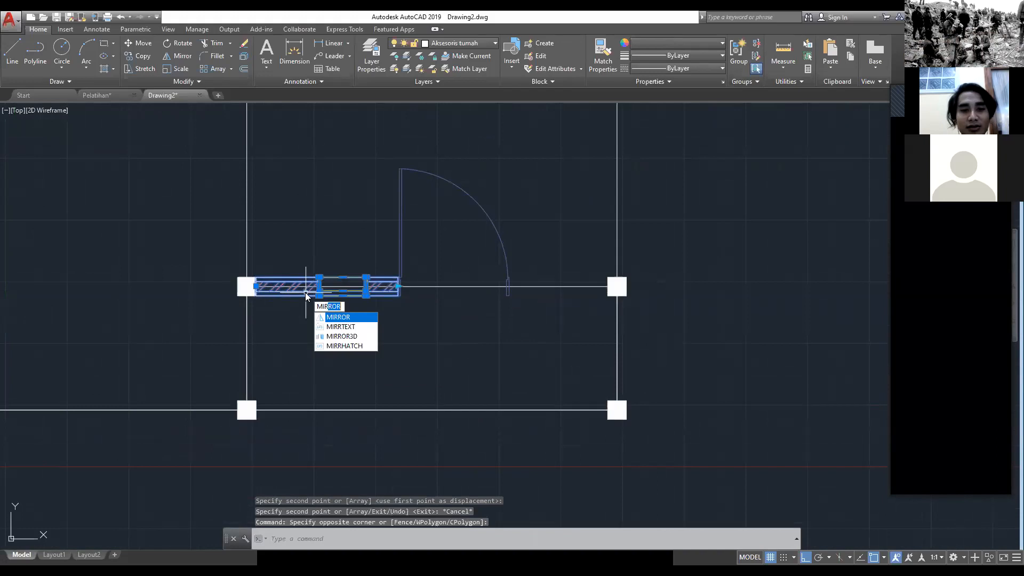
pyautogui.press('Return')
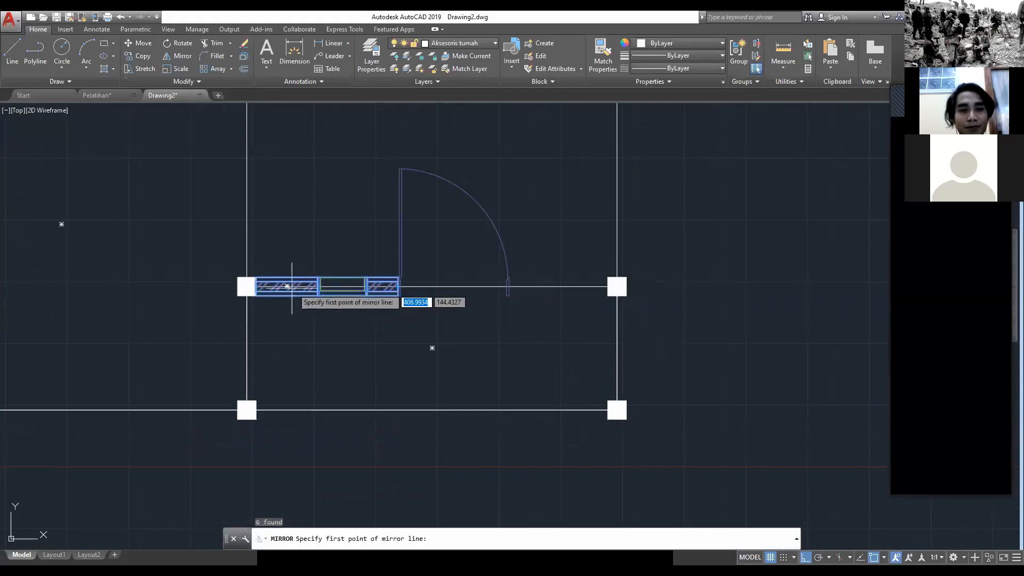
pyautogui.click(432, 287)
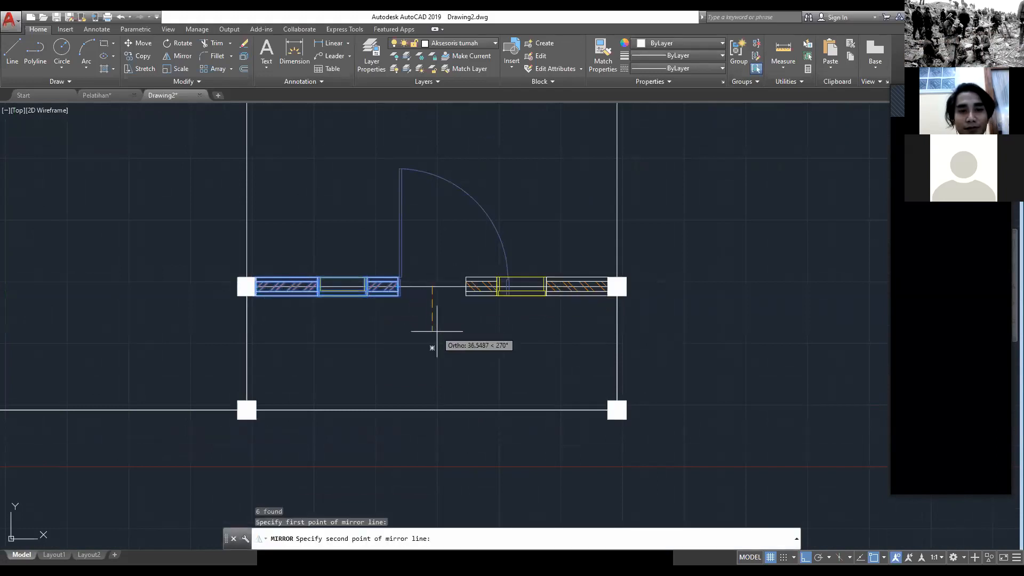
pyautogui.click(437, 331)
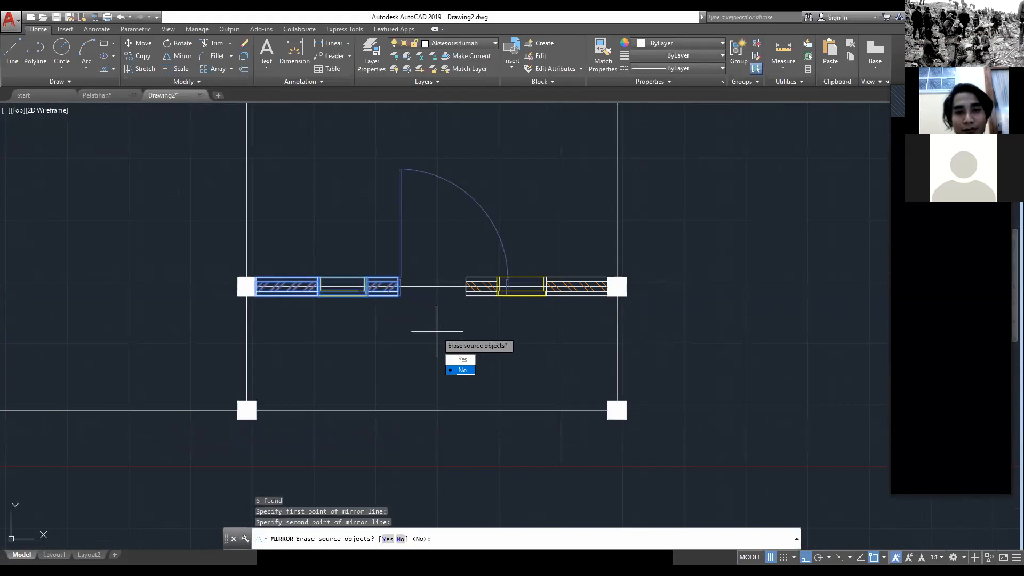
pyautogui.press('Escape')
# Step: Copy the short wall piece from its left-end midpoint to the outer-edge midpoint of the door's right jamb
pyautogui.moveTo(473, 323); pyautogui.dragTo(405, 333, button='middle')
pyautogui.click(307, 300)
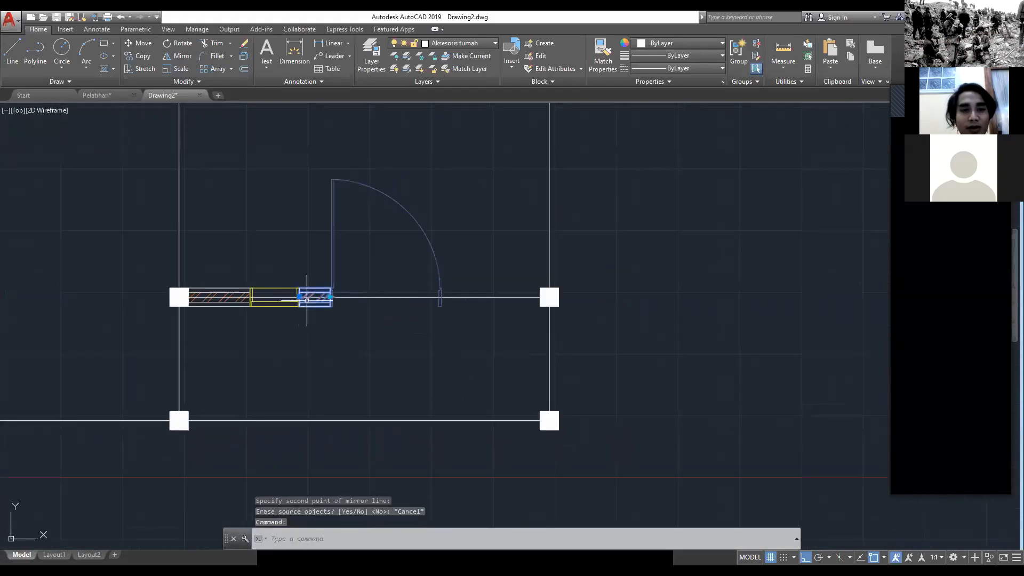
pyautogui.rightClick(306, 300)
pyautogui.press('Escape')
pyautogui.write('co')
pyautogui.press('Return')
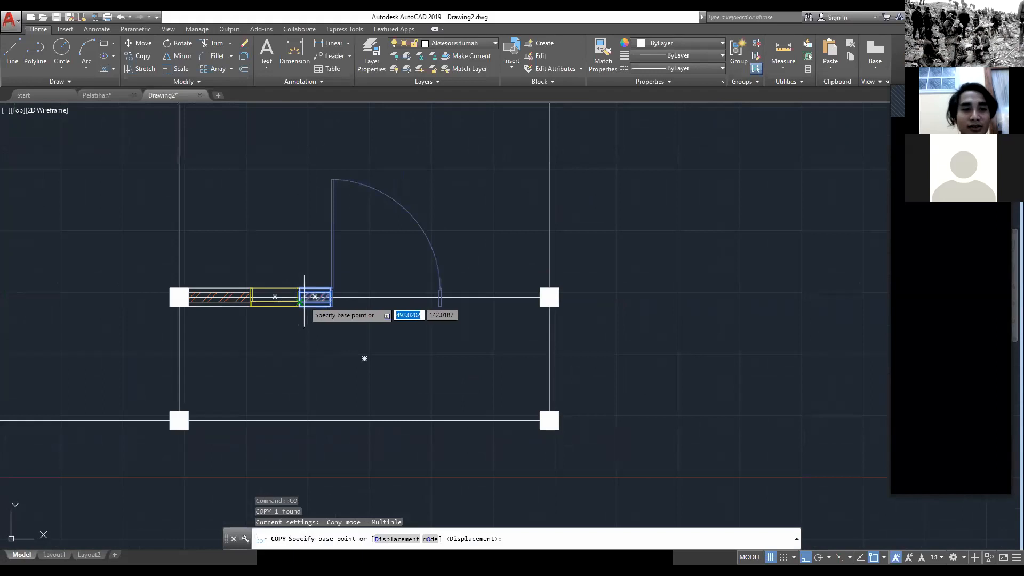
pyautogui.scroll(4, 320, 294)
pyautogui.click(257, 312)
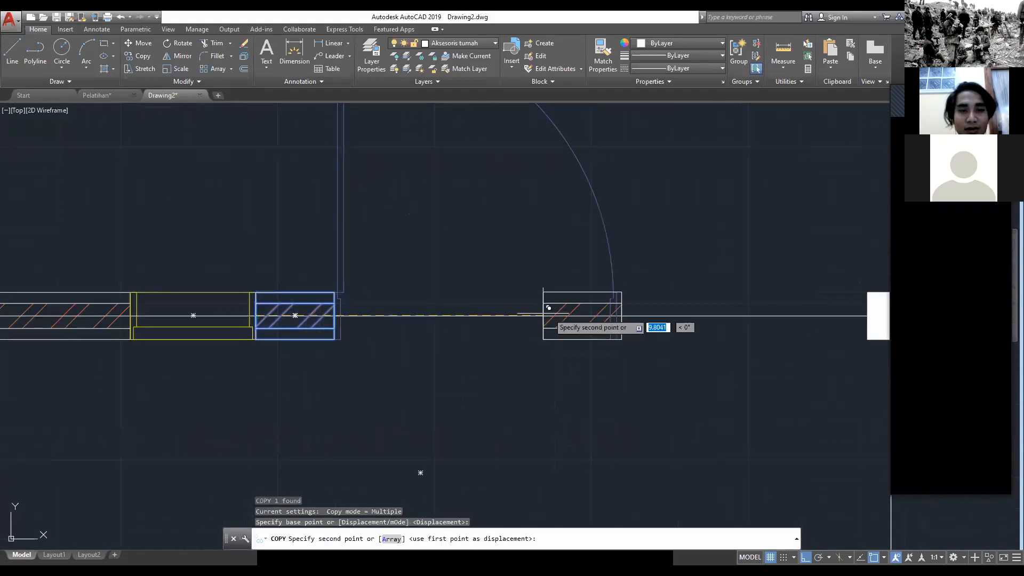
pyautogui.moveTo(747, 314); pyautogui.dragTo(640, 331, button='middle')
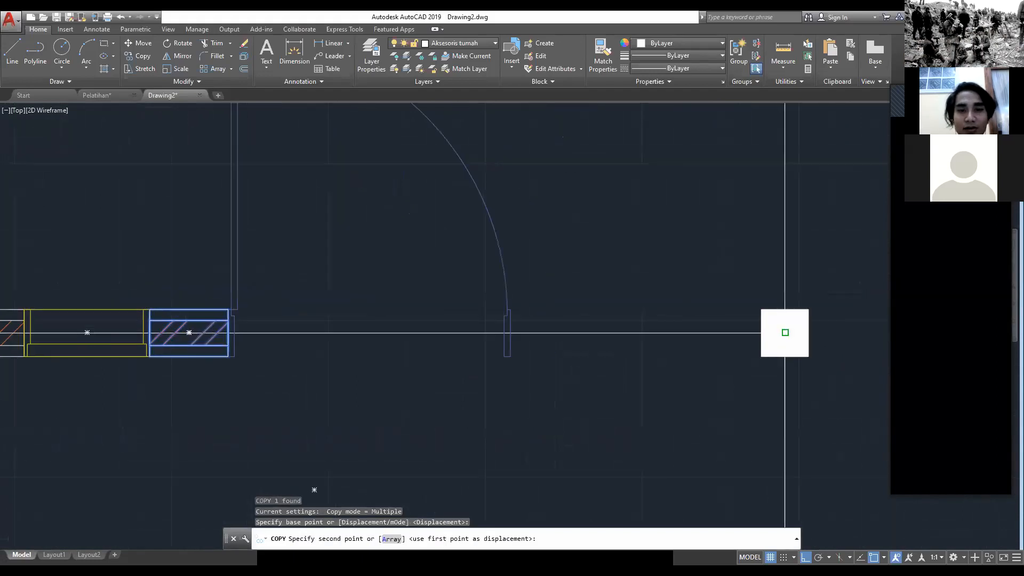
pyautogui.click(509, 336)
pyautogui.press('Escape')
# Step: Copy the detached yellow window from its left-edge midpoint to the right-end midpoint of the wall piece right of the door
pyautogui.scroll(-6, 508, 336)
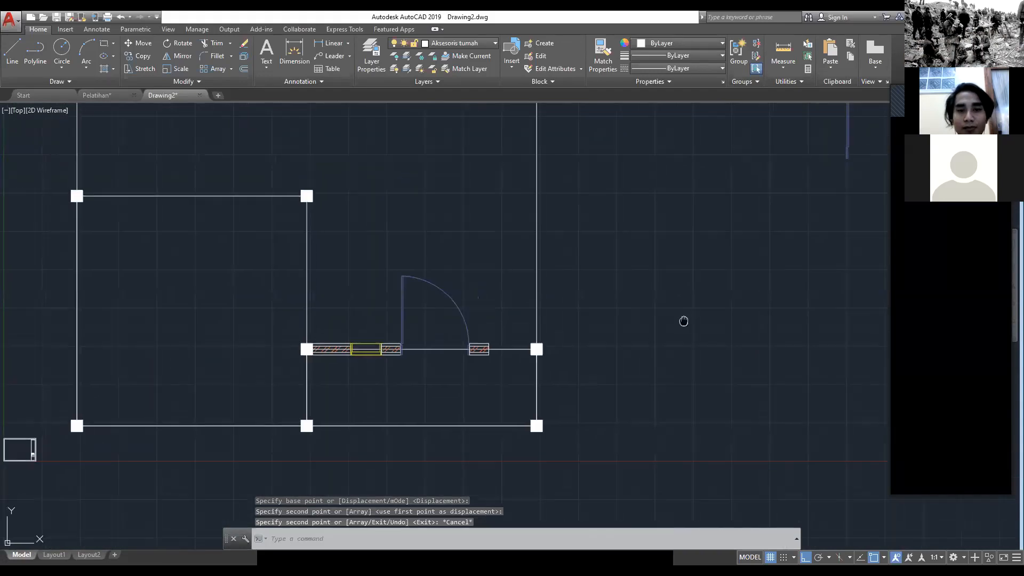
pyautogui.click(667, 303)
pyautogui.click(498, 270)
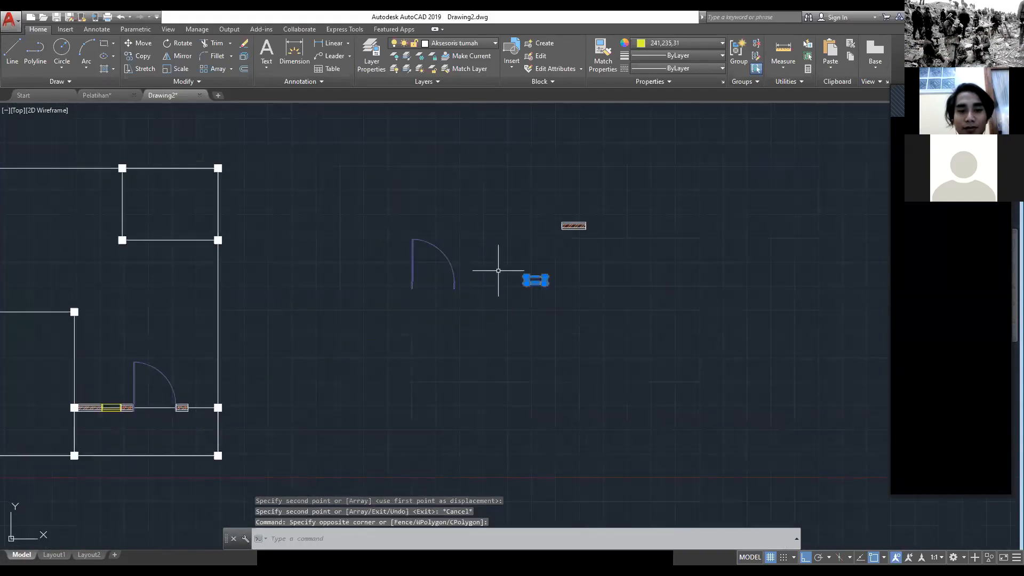
pyautogui.write('co')
pyautogui.press('Return')
pyautogui.scroll(5, 517, 275)
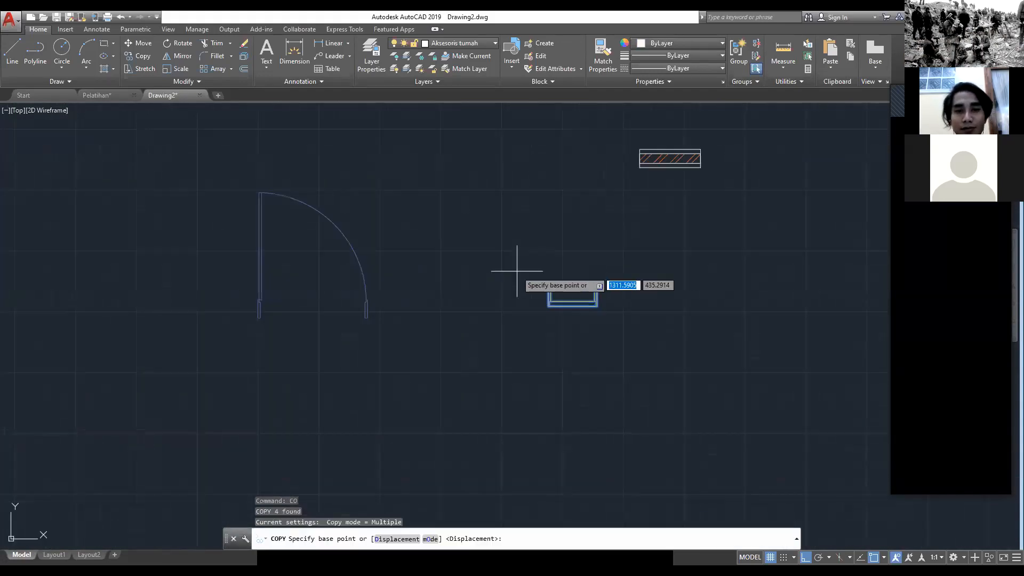
pyautogui.click(640, 301)
pyautogui.scroll(-4, 451, 227)
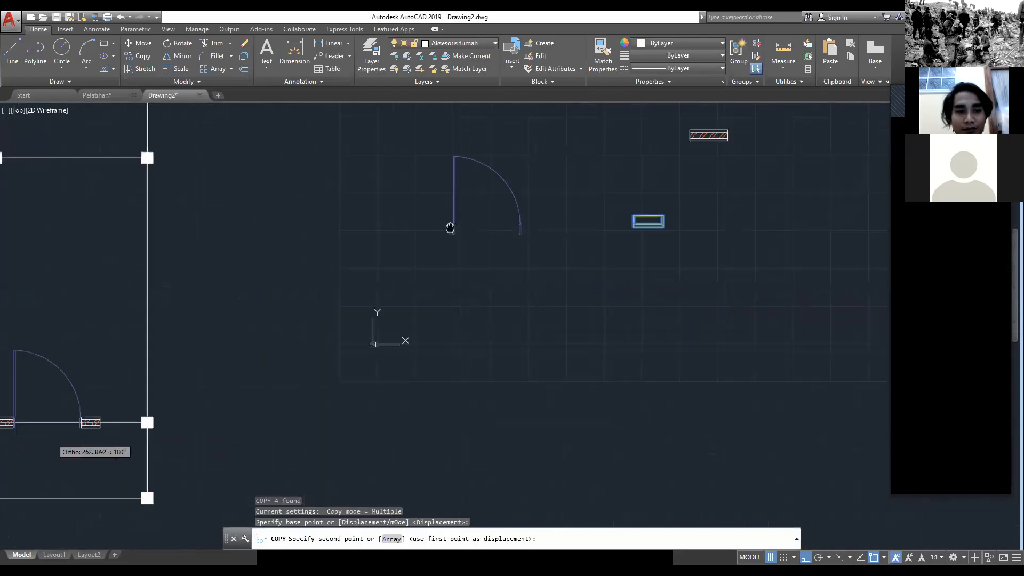
pyautogui.scroll(6, 246, 364)
pyautogui.click(275, 326)
pyautogui.press('Escape')
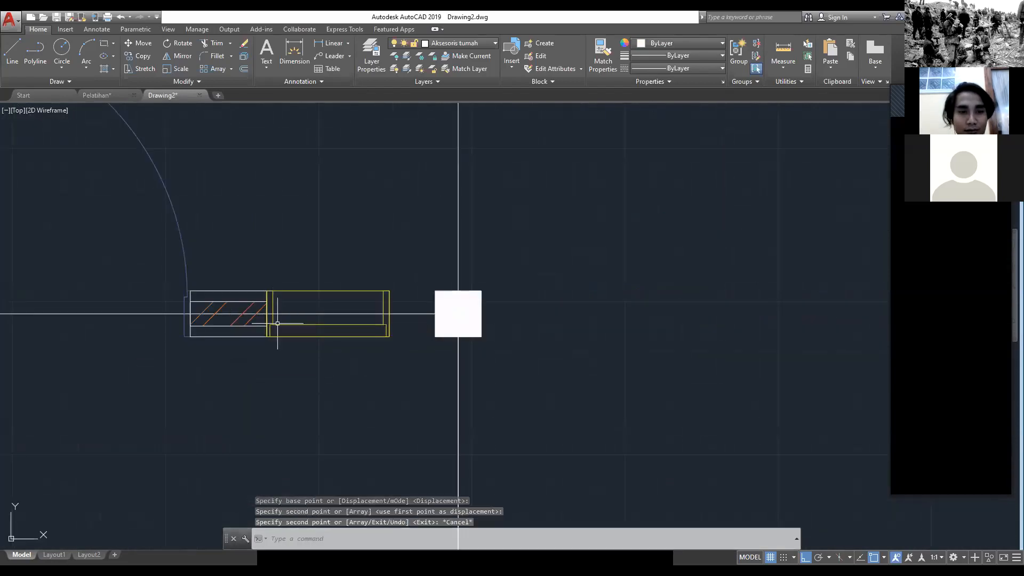
# Step: Copy the wall piece right of the door from its left-end midpoint to the midpoint of the new window's right edge
pyautogui.click(262, 331)
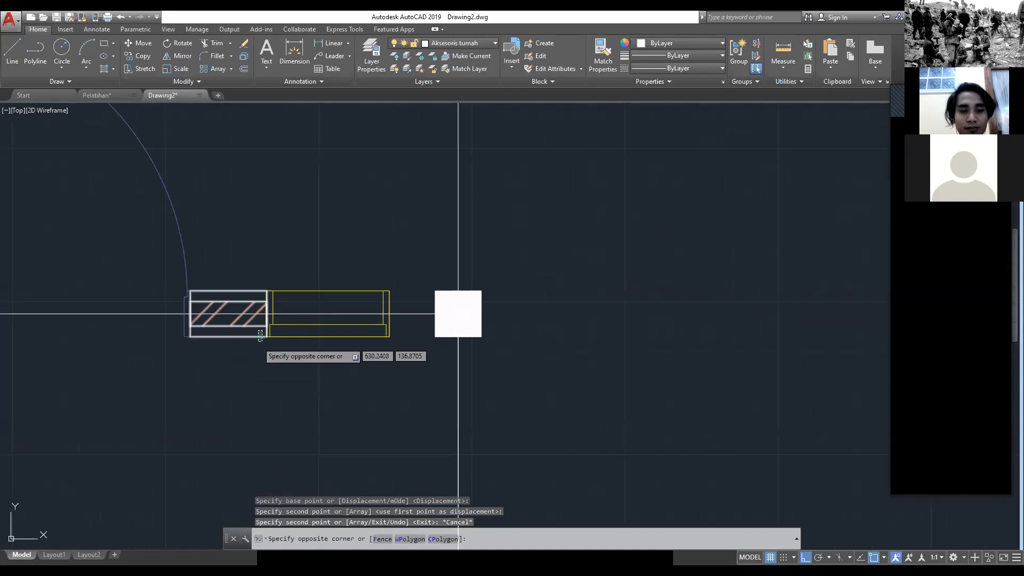
pyautogui.click(232, 326)
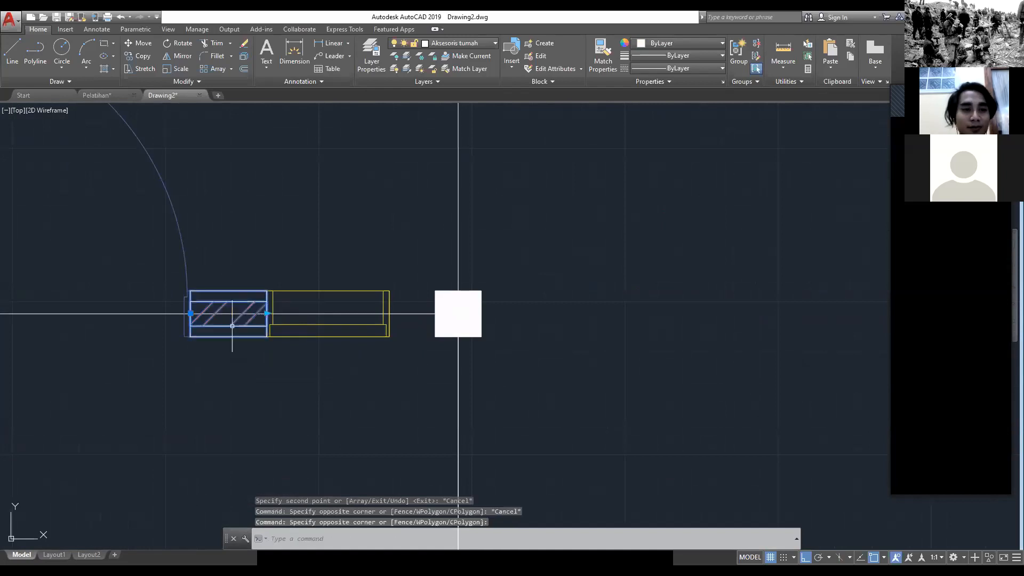
pyautogui.write('co')
pyautogui.press('Return')
pyautogui.click(190, 316)
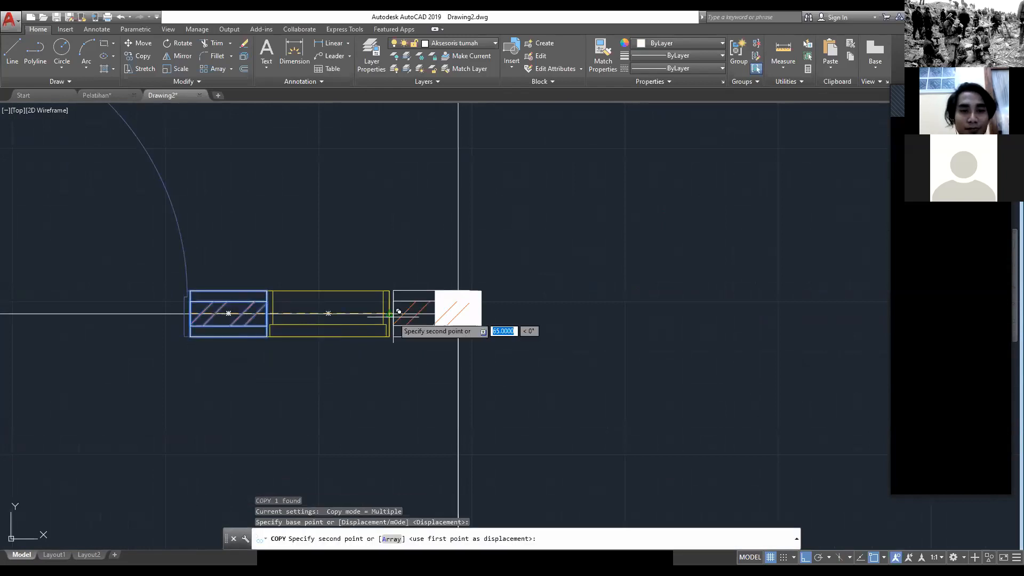
pyautogui.click(390, 314)
pyautogui.press('Escape')
# Step: Shorten the last wall piece by stretching its right end back to the left face of the terrace's right column
pyautogui.click(403, 326)
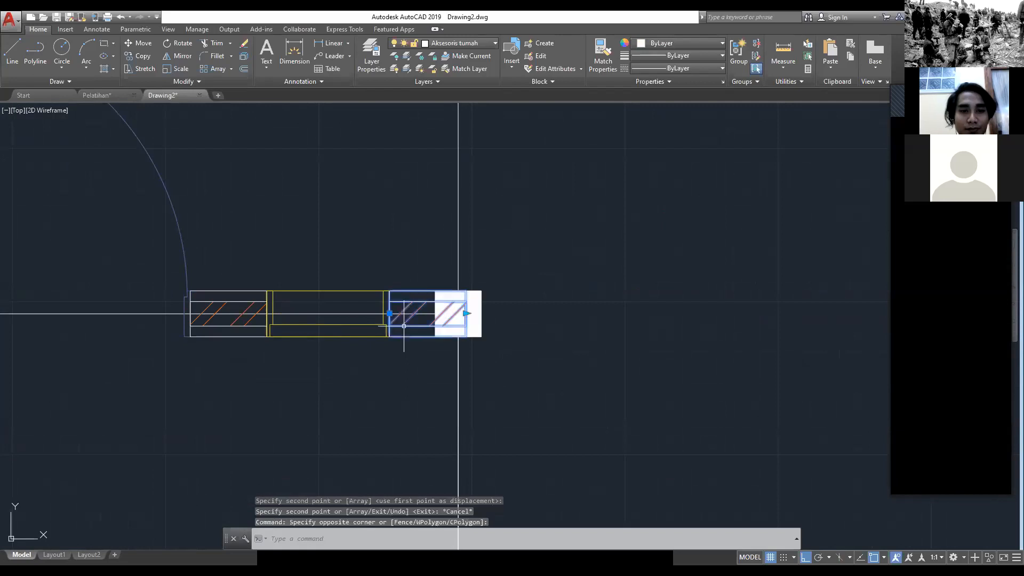
pyautogui.click(466, 314)
pyautogui.press('Escape')
# Step: Compare the terrace wall with the Pelatihan reference, examine the front wall of Kamar Tidur there, and return to Drawing2
pyautogui.scroll(-6, 458, 314)
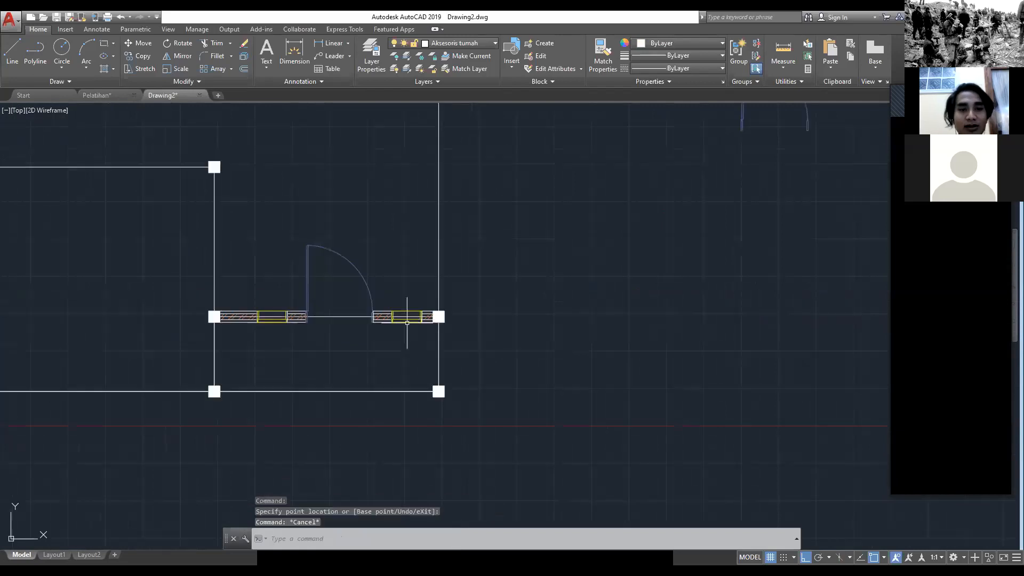
pyautogui.scroll(2, 478, 350)
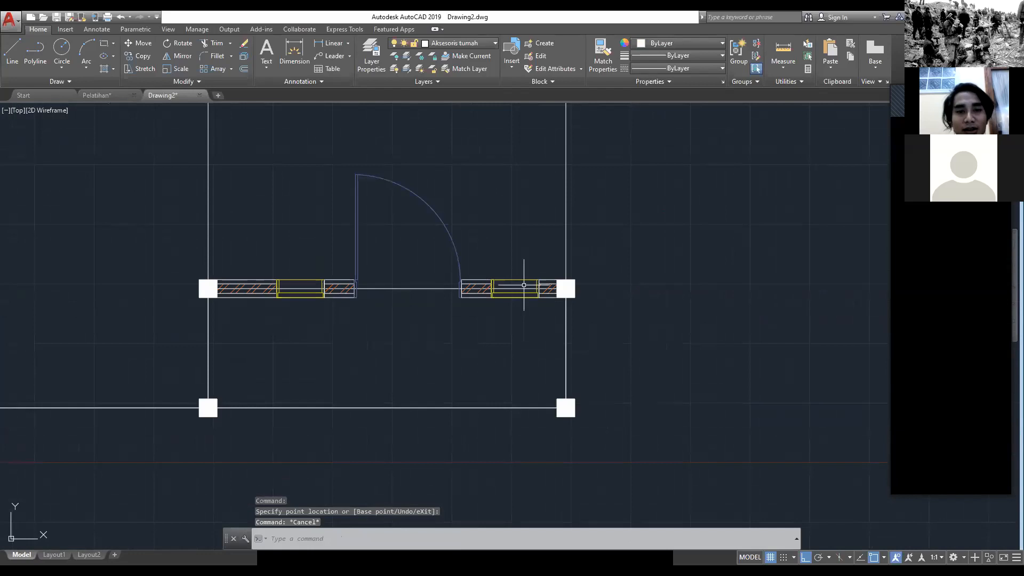
pyautogui.scroll(-2, 220, 267)
pyautogui.moveTo(220, 266)
pyautogui.mouseDown(button='middle')
pyautogui.moveTo(322, 351)
pyautogui.moveTo(385, 512)
pyautogui.mouseUp(button='middle')
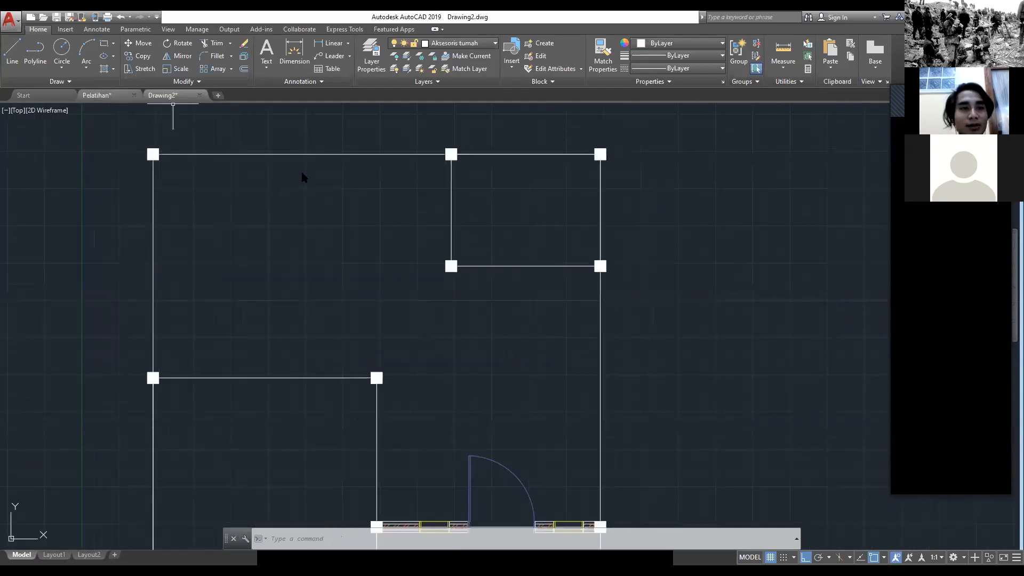
pyautogui.hotkey('ctrl', 'Tab')
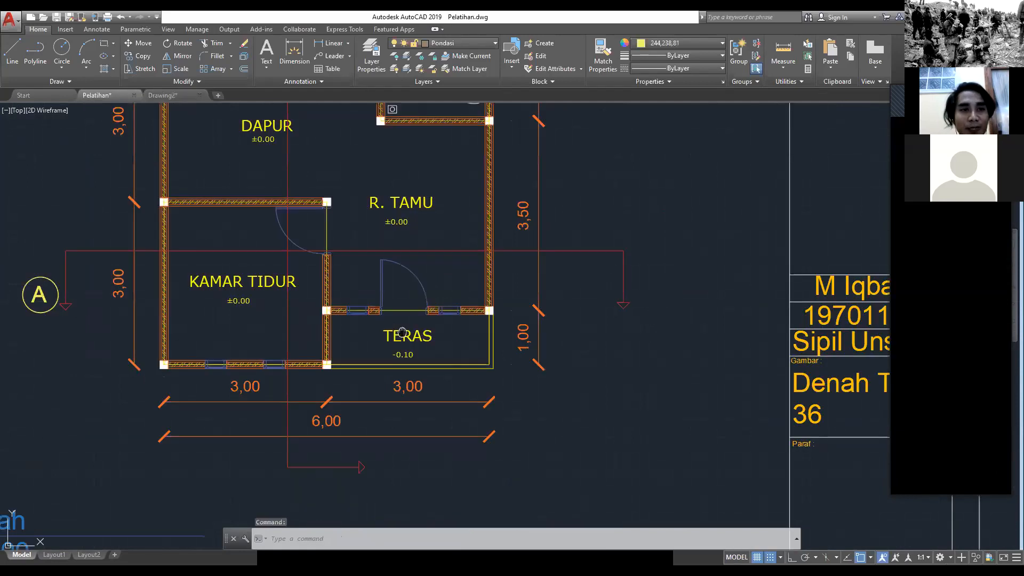
pyautogui.moveTo(402, 331); pyautogui.dragTo(392, 339, button='middle')
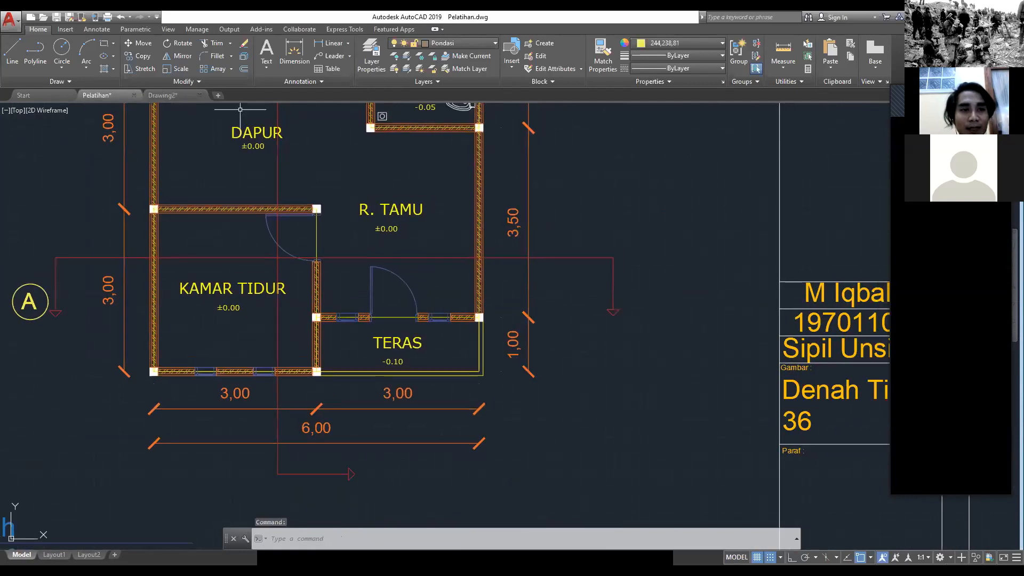
pyautogui.click(164, 95)
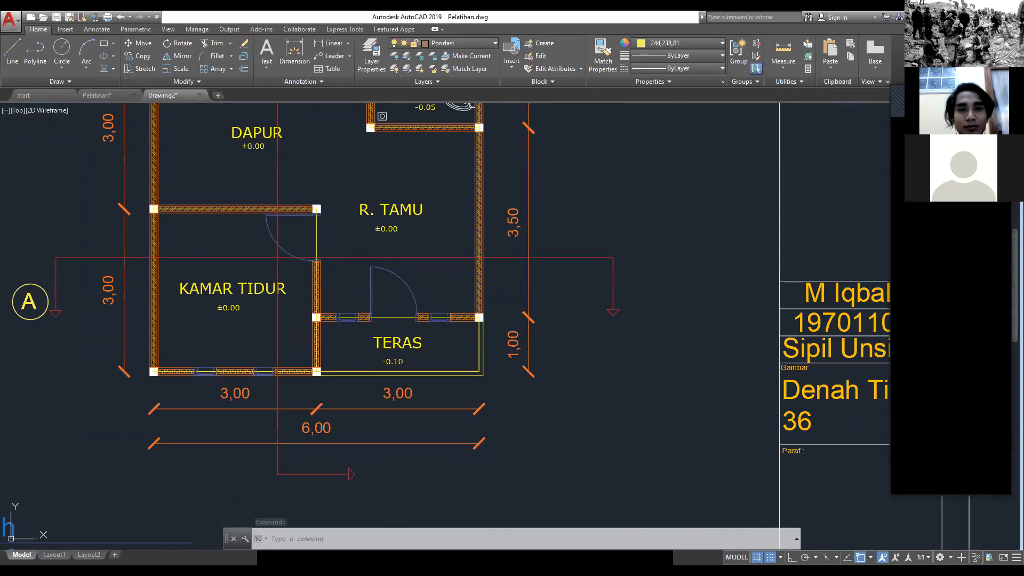
# Step: Copy the detached wall piece from its left-end midpoint to the right-face midpoint of the bedroom's front-left column
pyautogui.scroll(4, 530, 215)
pyautogui.click(530, 215)
pyautogui.click(447, 119)
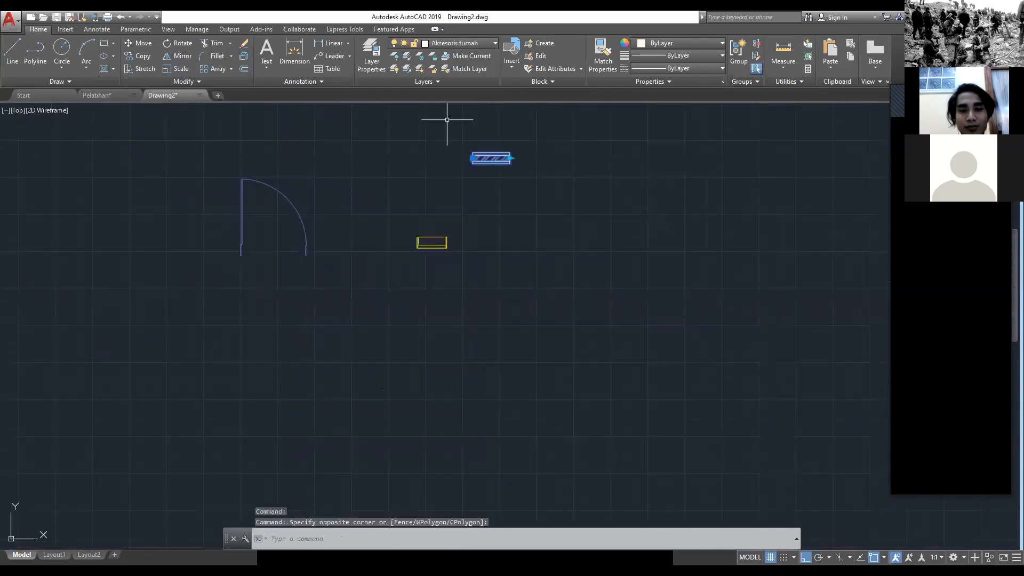
pyautogui.write('co')
pyautogui.press('Return')
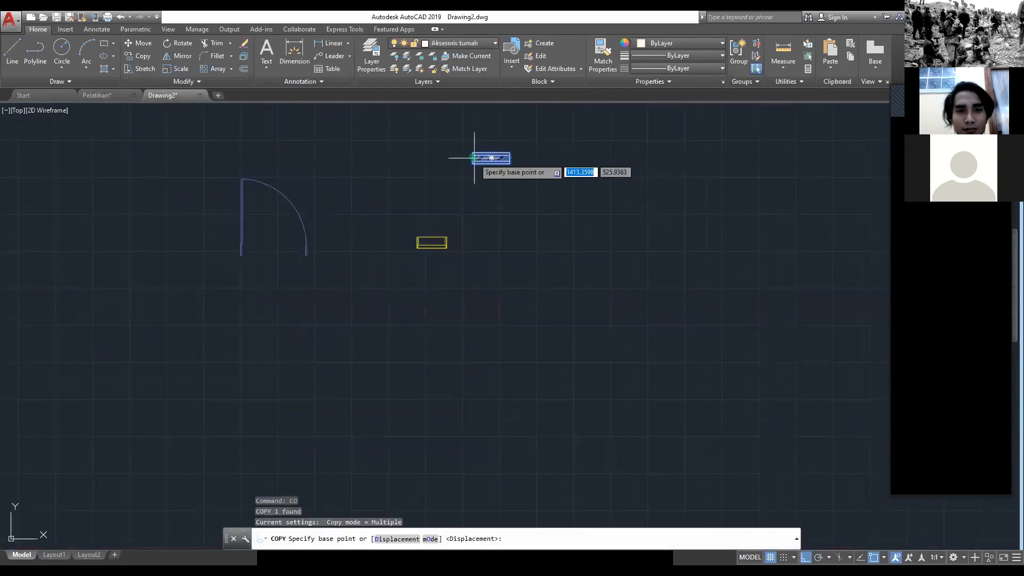
pyautogui.click(474, 158)
pyautogui.scroll(-5, 469, 165)
pyautogui.scroll(5, 351, 335)
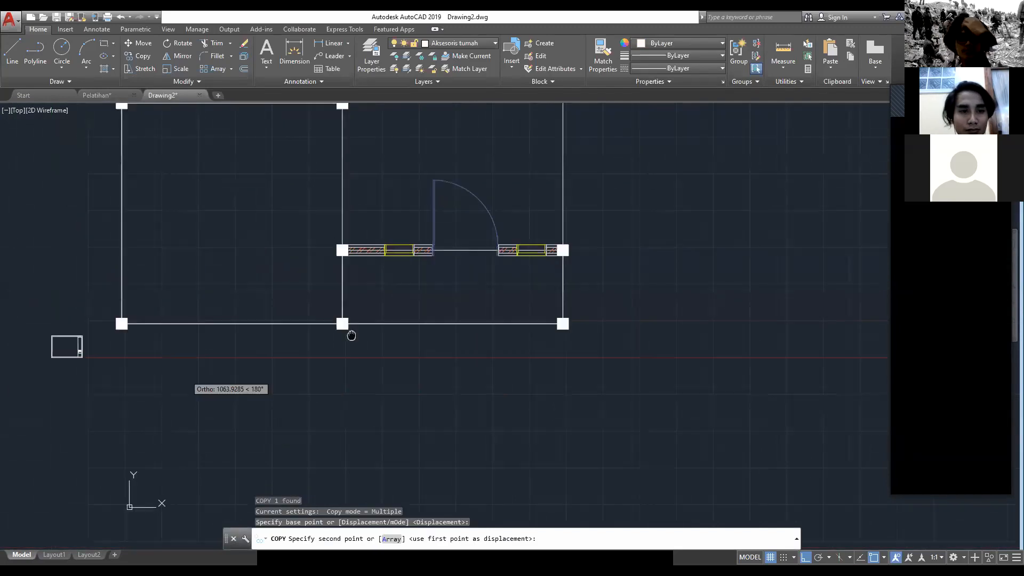
pyautogui.moveTo(351, 335); pyautogui.dragTo(658, 244, button='middle')
pyautogui.scroll(4, 443, 227)
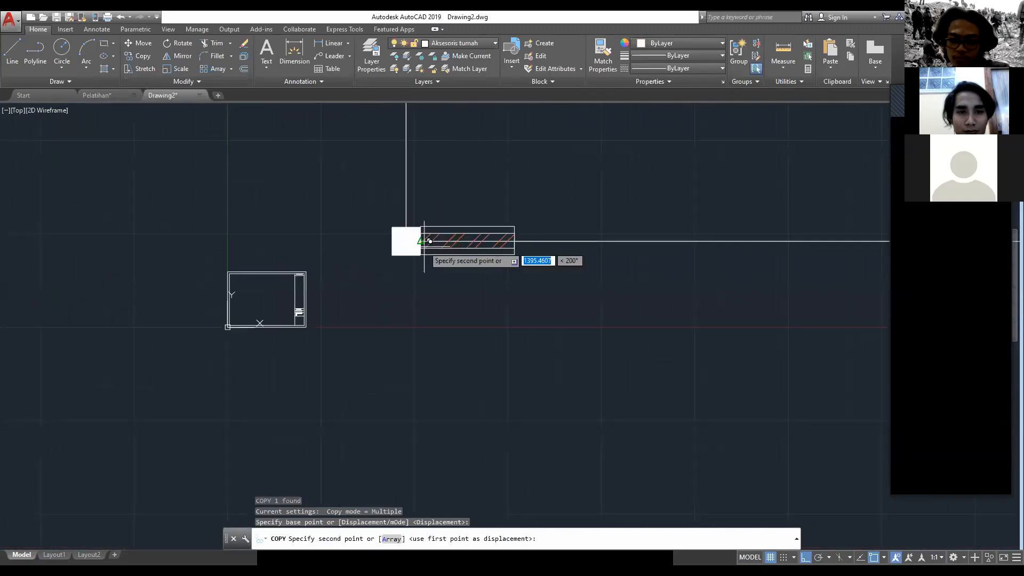
pyautogui.click(430, 241)
pyautogui.scroll(-2, 430, 241)
pyautogui.moveTo(515, 247); pyautogui.dragTo(319, 293, button='middle')
pyautogui.press('Escape')
# Step: Copy the detached yellow window from its left-edge midpoint to the right-end midpoint of the bedroom's front wall piece
pyautogui.scroll(-4, 702, 242)
pyautogui.moveTo(702, 242); pyautogui.dragTo(325, 256, button='middle')
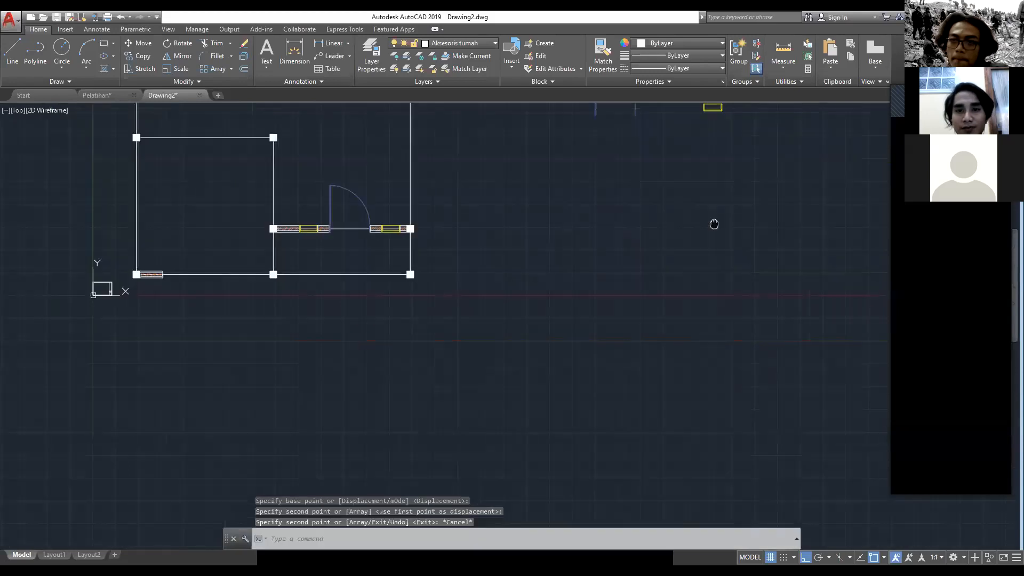
pyautogui.moveTo(714, 224); pyautogui.dragTo(703, 304, button='middle')
pyautogui.click(726, 212)
pyautogui.click(674, 167)
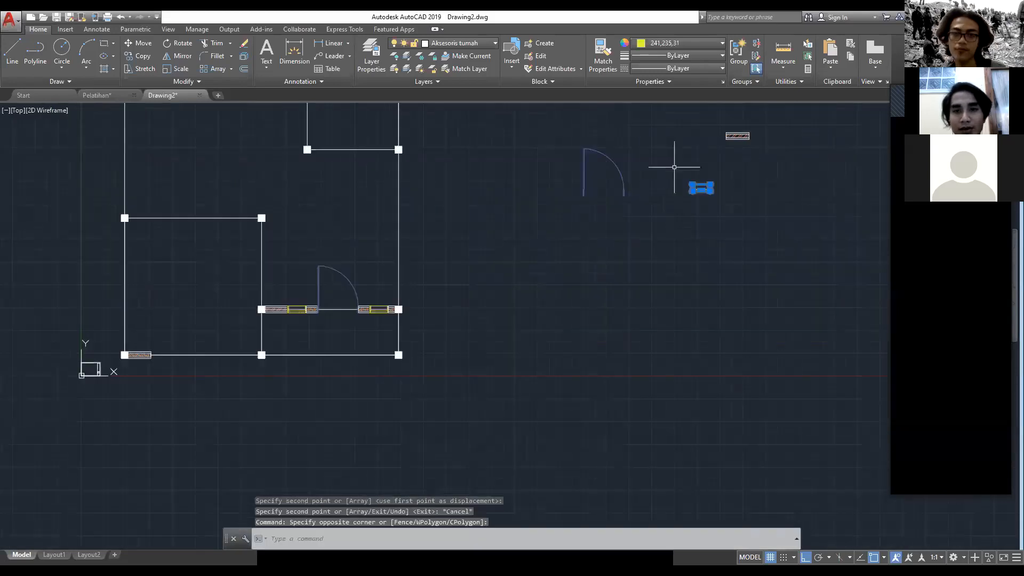
pyautogui.write('CO')
pyautogui.press('Return')
pyautogui.scroll(6, 739, 149)
pyautogui.click(588, 306)
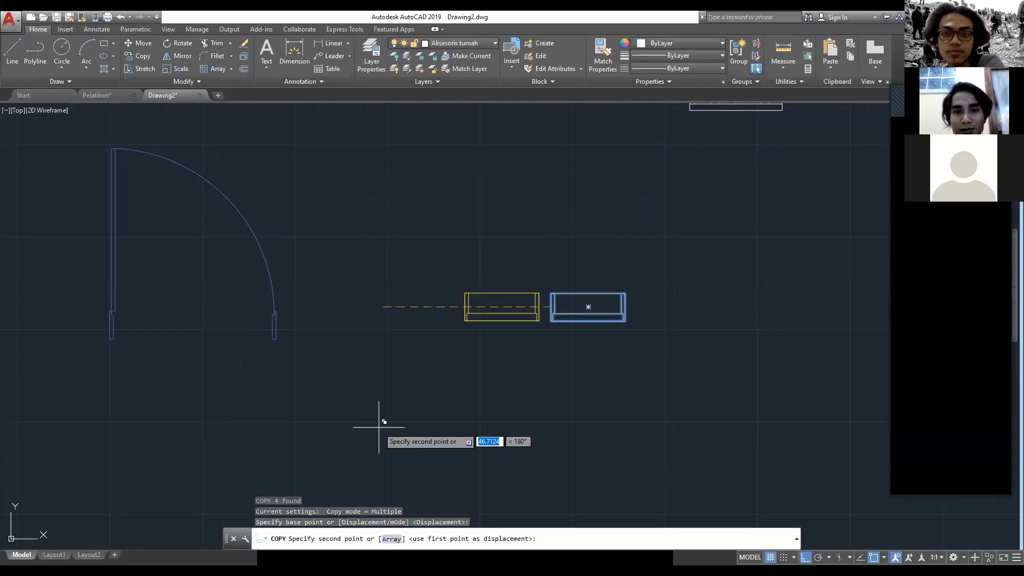
pyautogui.scroll(-8, 504, 327)
pyautogui.scroll(6, 527, 291)
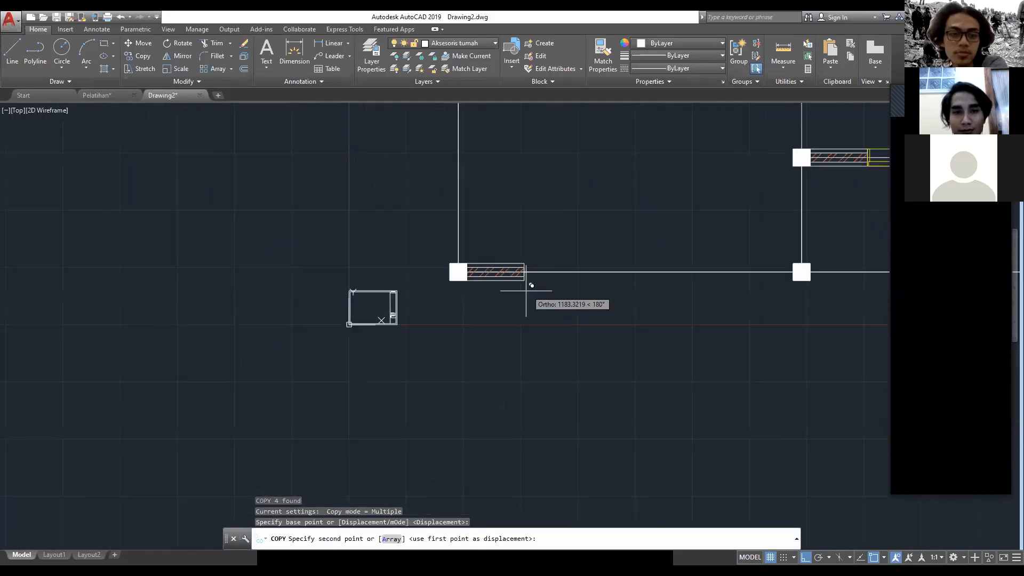
pyautogui.click(525, 271)
pyautogui.press('Escape')
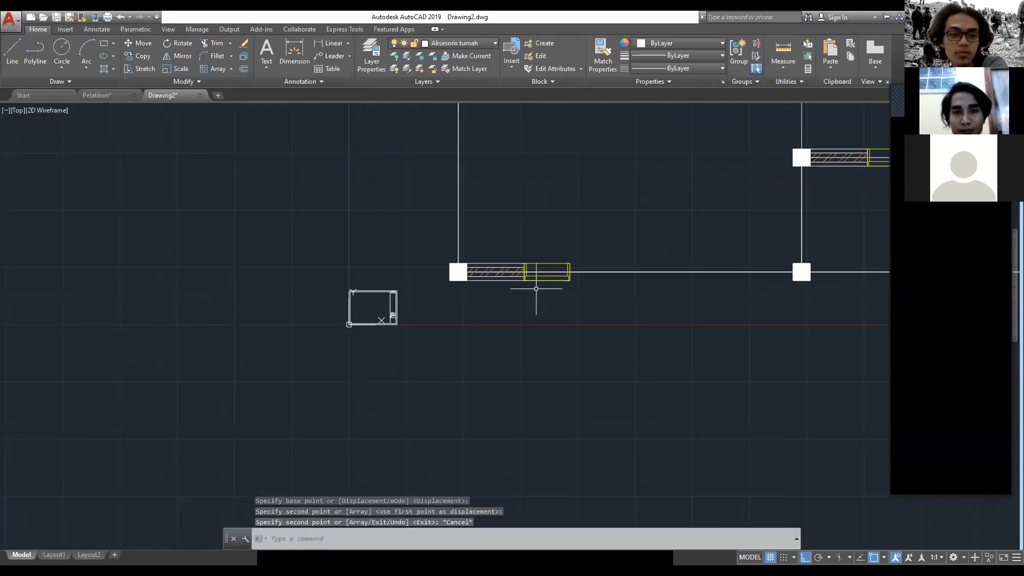
# Step: Copy the bedroom's front wall piece from its left-end midpoint to the right-edge midpoint of the adjoining yellow window
pyautogui.moveTo(536, 288); pyautogui.dragTo(424, 307, button='middle')
pyautogui.click(392, 297)
pyautogui.click(380, 311)
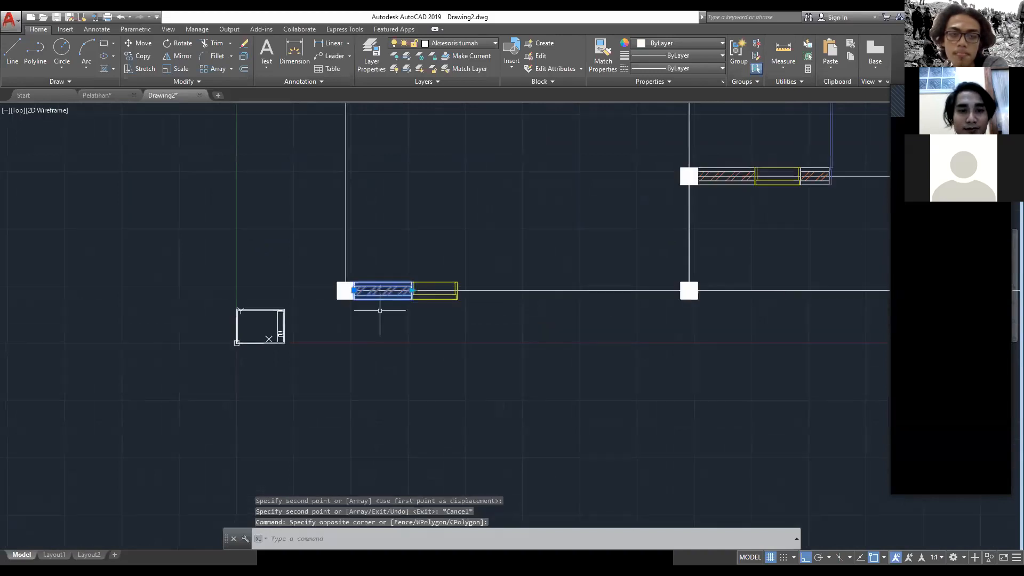
pyautogui.write('co')
pyautogui.press('Return')
pyautogui.click(354, 291)
pyautogui.scroll(4, 458, 293)
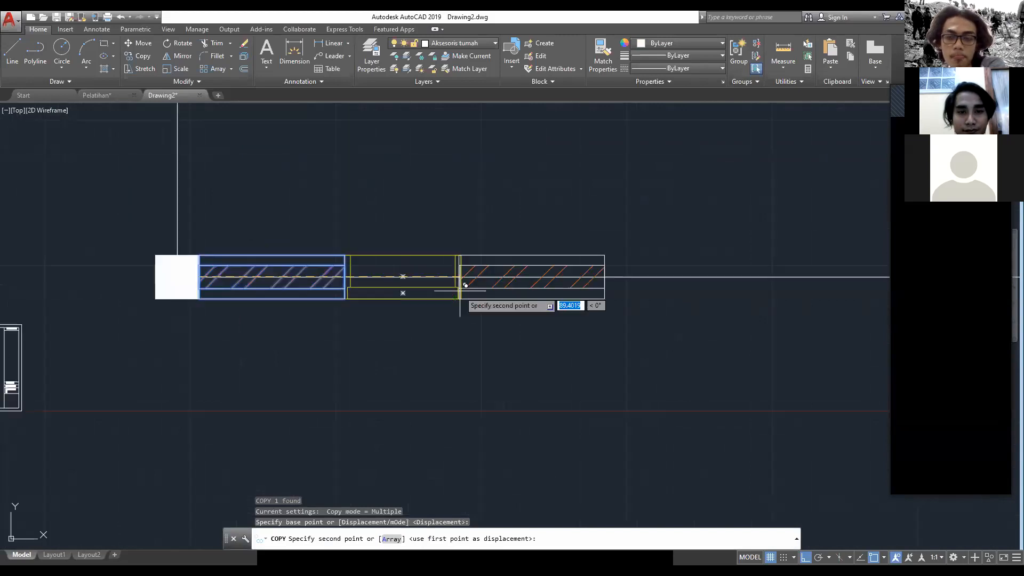
pyautogui.scroll(2, 465, 285)
pyautogui.click(464, 285)
pyautogui.scroll(-5, 449, 352)
pyautogui.press('Escape')
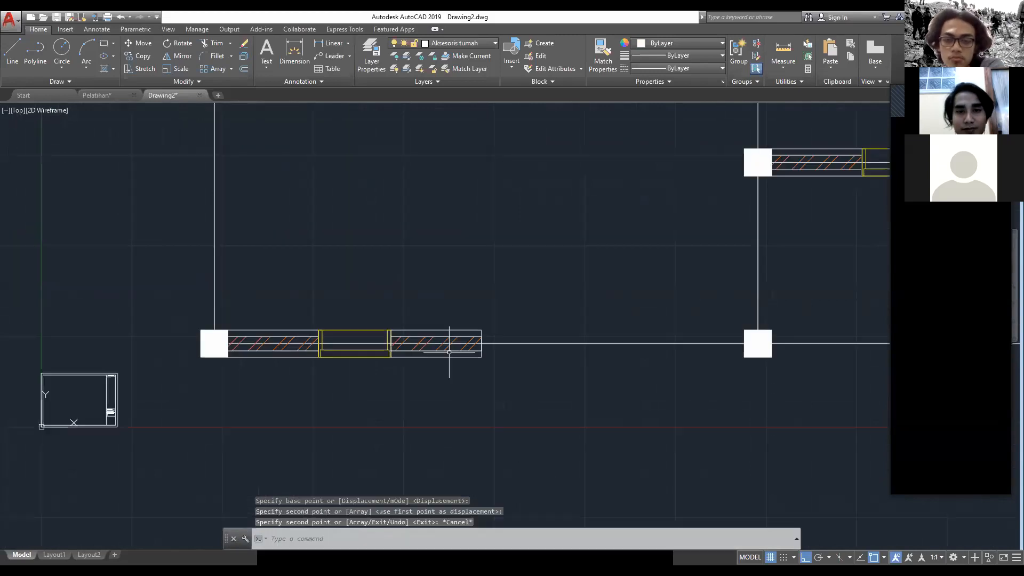
# Step: Lengthen the new wall piece slightly by stretching its right end along the bedroom's front axis
pyautogui.click(449, 352)
pyautogui.click(482, 344)
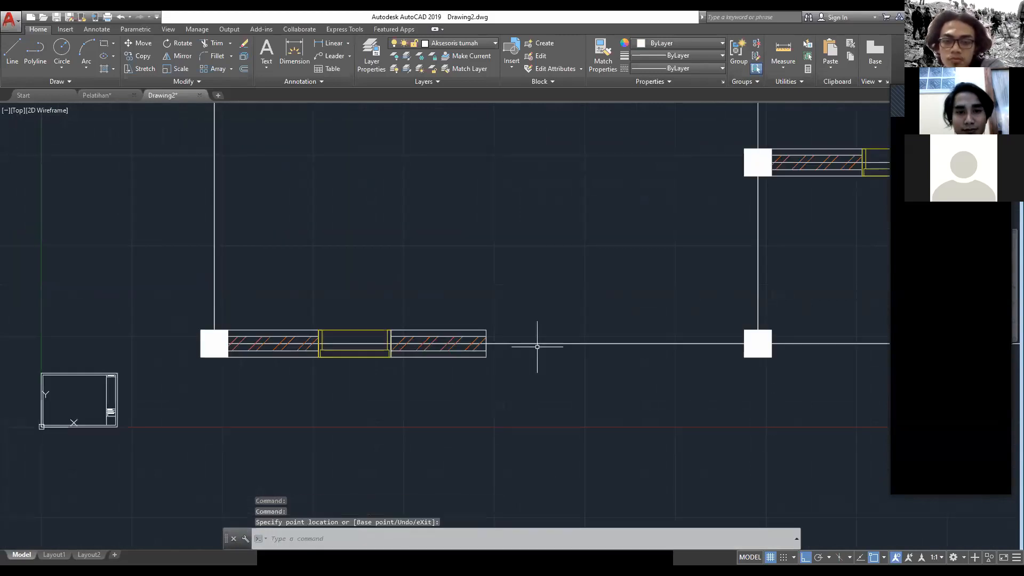
pyautogui.press('Escape')
pyautogui.click(400, 371)
pyautogui.press('Escape')
# Step: Copy the detached yellow window from its left-edge midpoint to the right-end midpoint of the bedroom's lengthened front wall piece
pyautogui.scroll(-3, 367, 363)
pyautogui.moveTo(505, 369); pyautogui.dragTo(363, 443, button='middle')
pyautogui.click(810, 331)
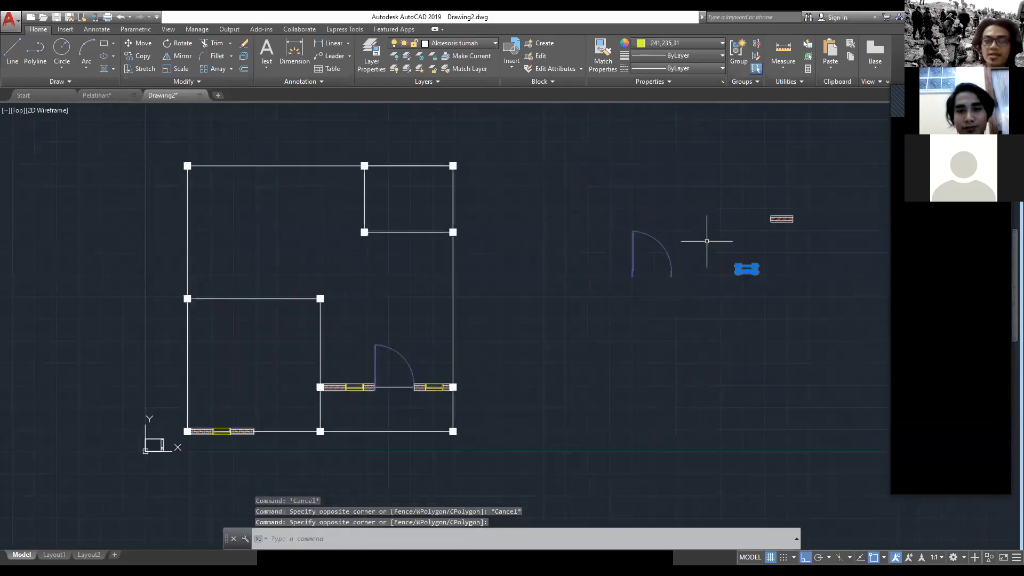
pyautogui.scroll(4, 725, 251)
pyautogui.write('co')
pyautogui.press('Return')
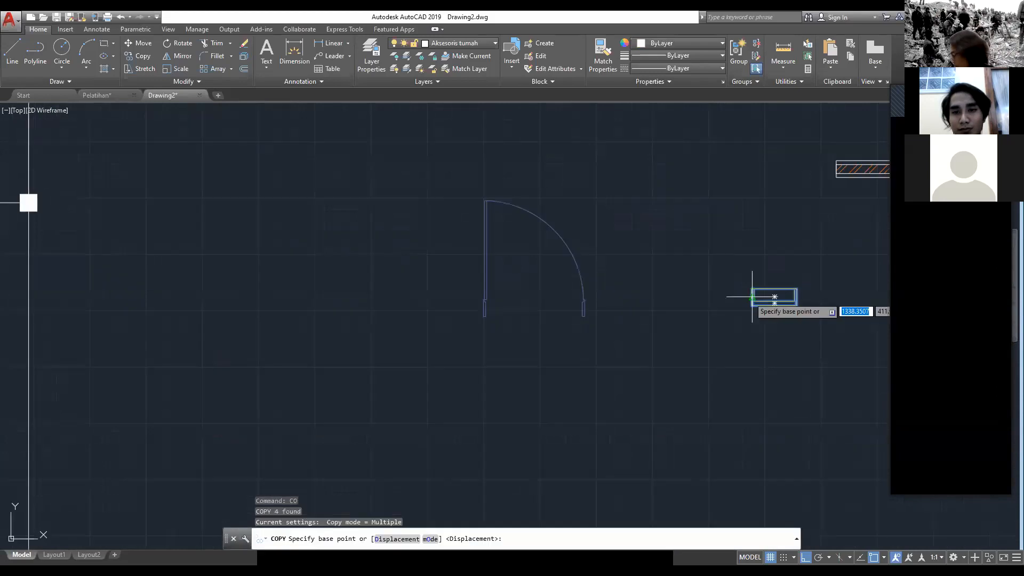
pyautogui.click(752, 297)
pyautogui.scroll(-5, 437, 366)
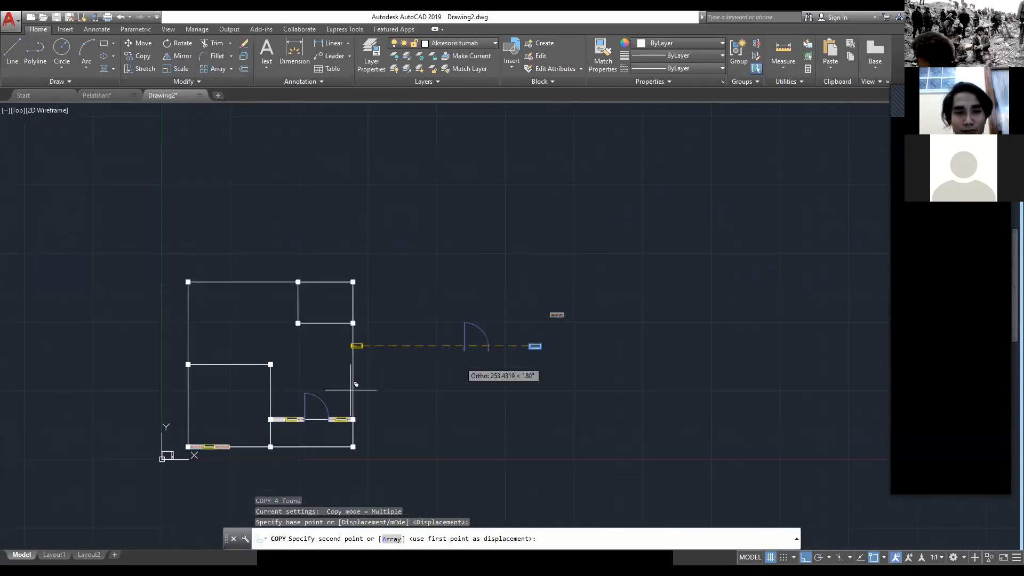
pyautogui.scroll(4, 428, 321)
pyautogui.scroll(4, 299, 384)
pyautogui.click(384, 312)
pyautogui.press('Escape')
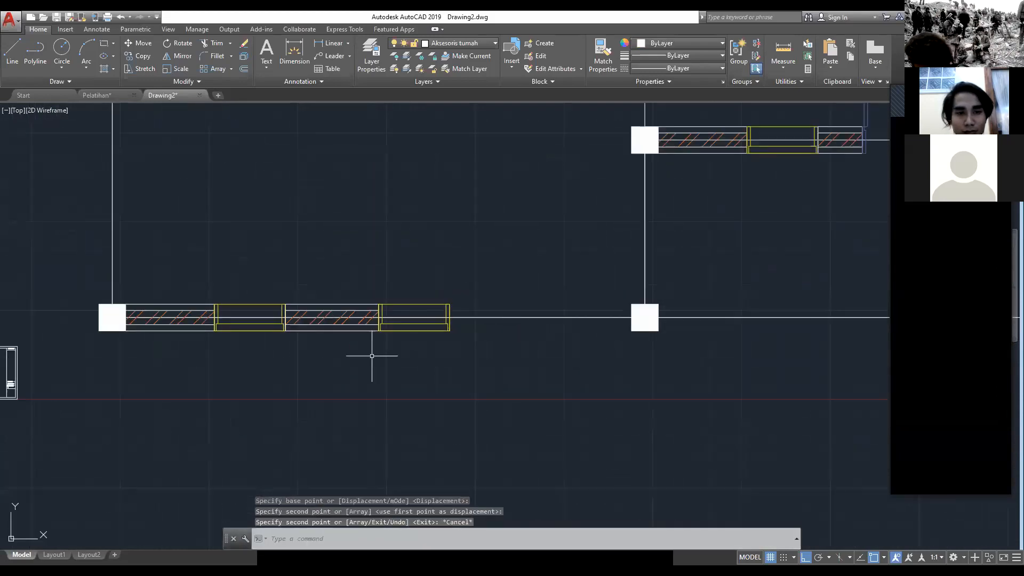
# Step: Copy the wall piece between the two front windows from its left-end midpoint to the second window's right-edge midpoint
pyautogui.click(317, 321)
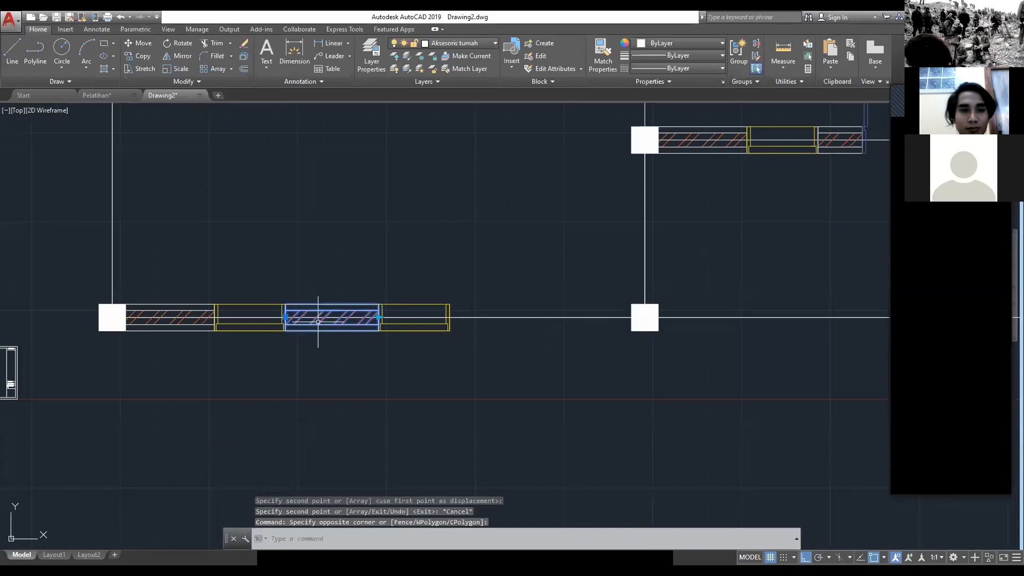
pyautogui.scroll(2, 318, 322)
pyautogui.write('co')
pyautogui.press('Return')
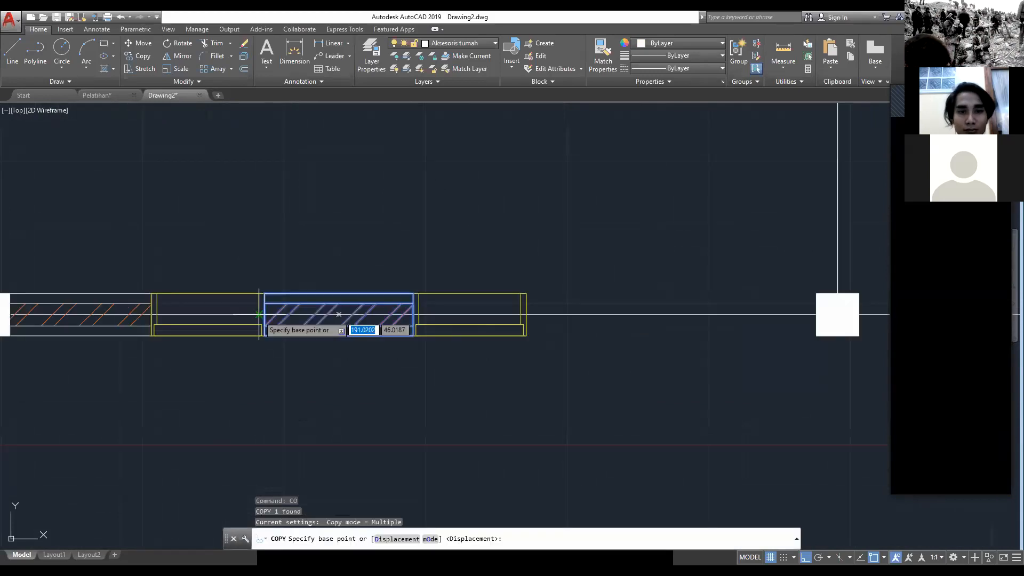
pyautogui.click(260, 315)
pyautogui.press('Escape')
pyautogui.press('Escape')
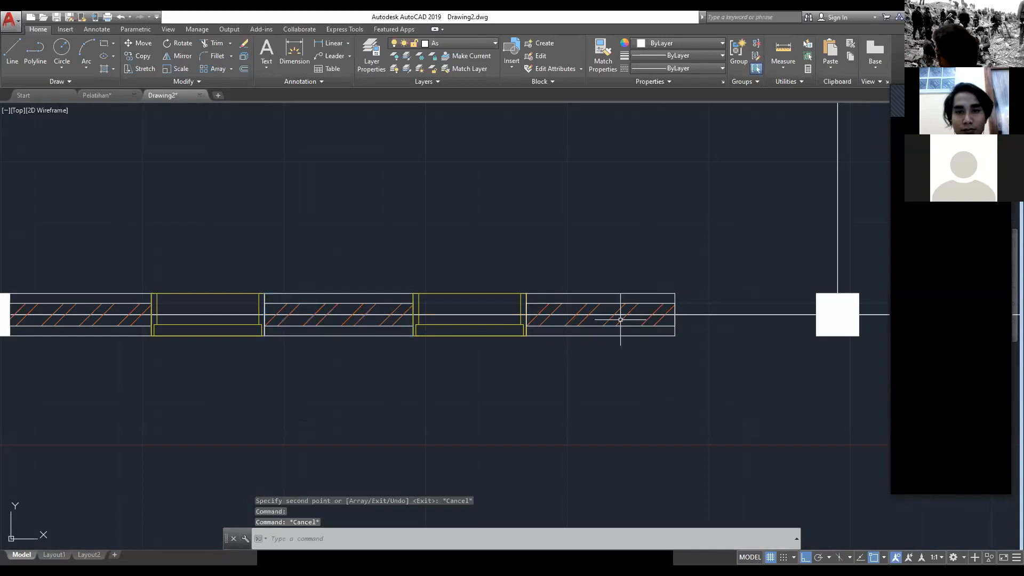
# Step: Extend the last front wall piece by stretching its right end to the left face of the bedroom's front-right column
pyautogui.moveTo(621, 319); pyautogui.dragTo(602, 326)
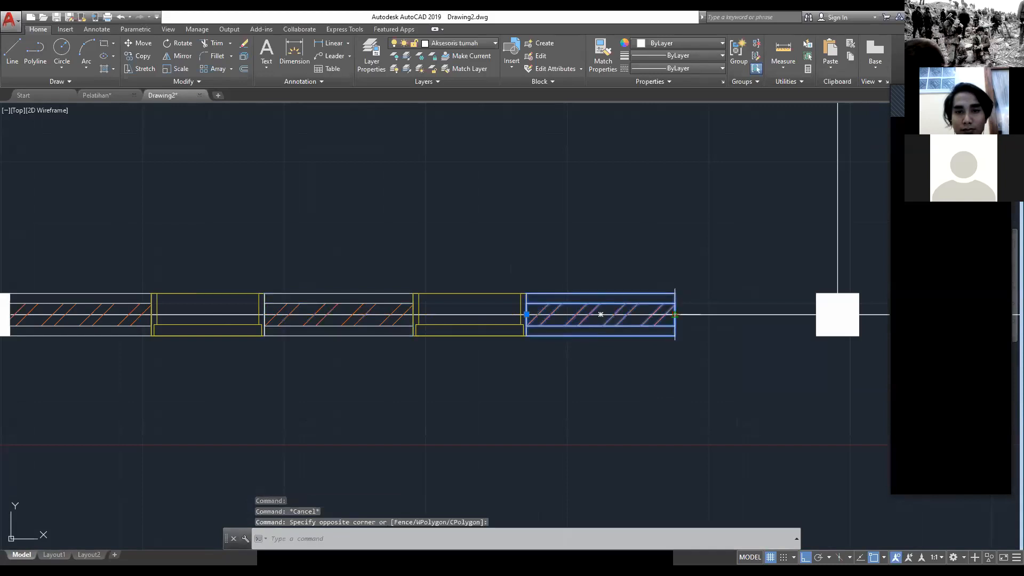
pyautogui.click(675, 315)
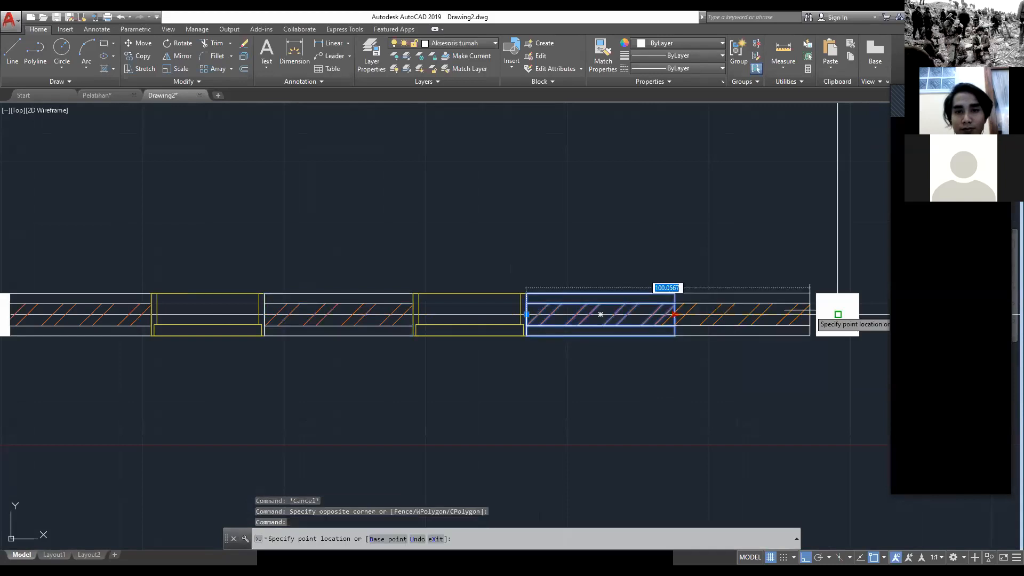
pyautogui.press('Escape')
pyautogui.scroll(-5, 405, 263)
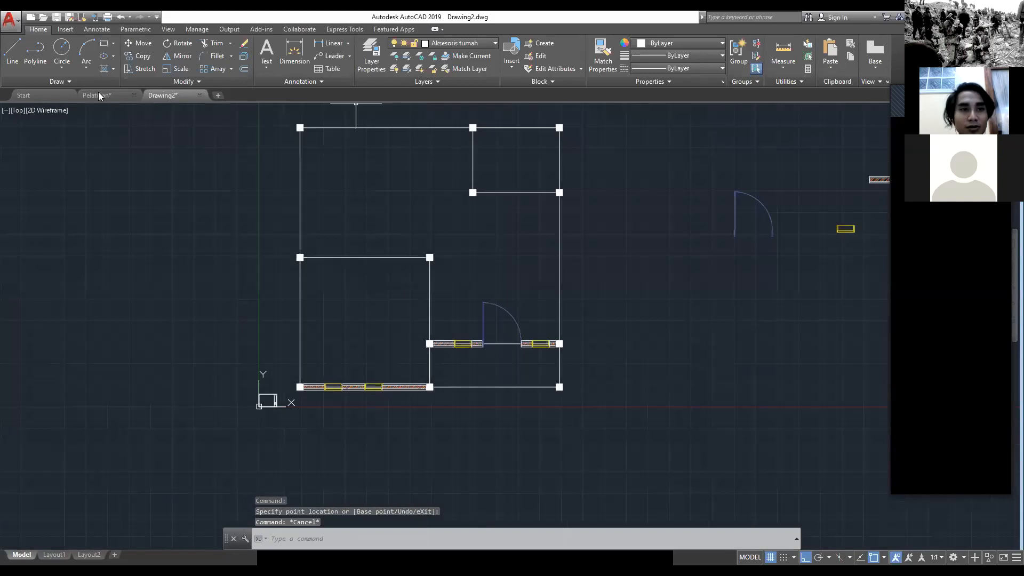
# Step: Check the Pelatihan reference plan and return to Drawing2
pyautogui.click(98, 95)
pyautogui.moveTo(433, 310); pyautogui.dragTo(492, 380, button='middle')
pyautogui.click(169, 96)
# Step: Rotate the detached door 90° counterclockwise about the lower-left corner of its left frame
pyautogui.moveTo(546, 296); pyautogui.dragTo(377, 304, button='middle')
pyautogui.click(595, 297)
pyautogui.click(488, 195)
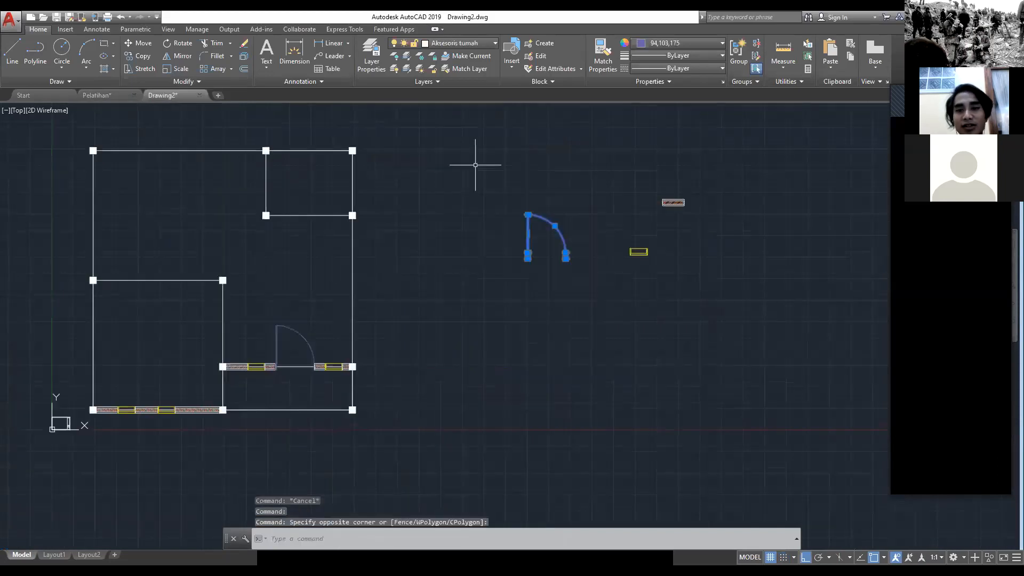
pyautogui.write('RO')
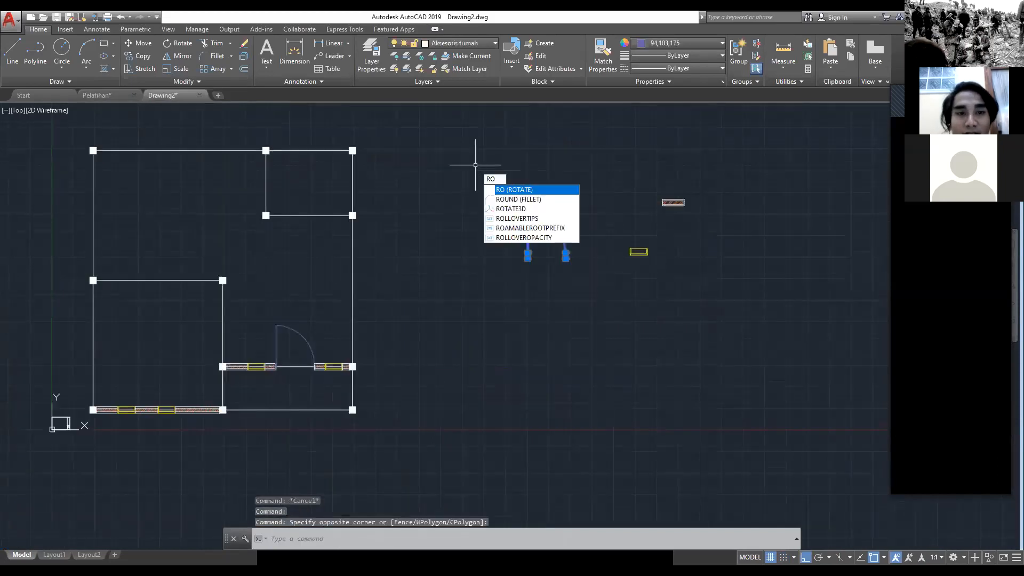
pyautogui.press('Return')
pyautogui.scroll(4, 483, 176)
pyautogui.scroll(5, 568, 329)
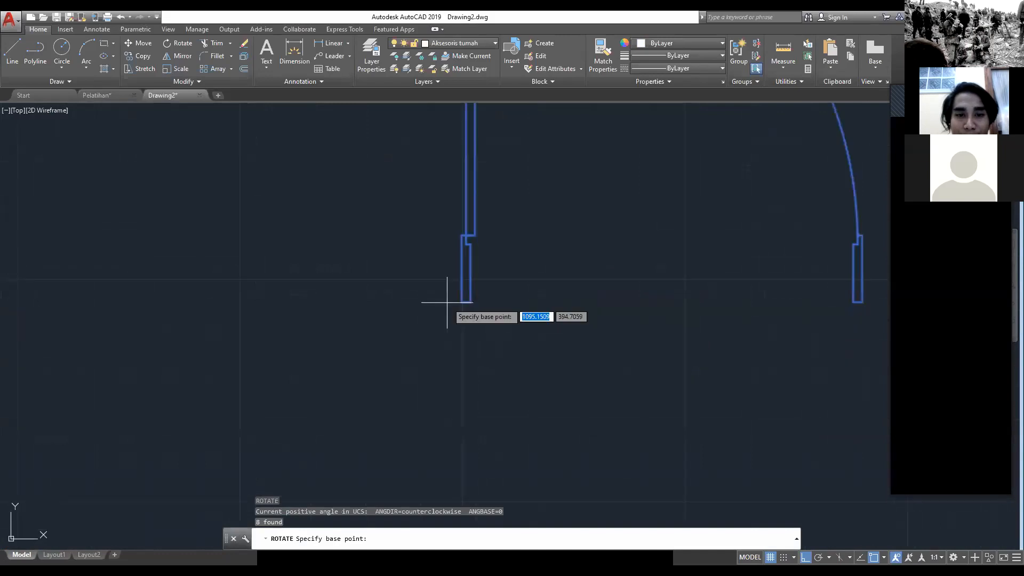
pyautogui.click(461, 306)
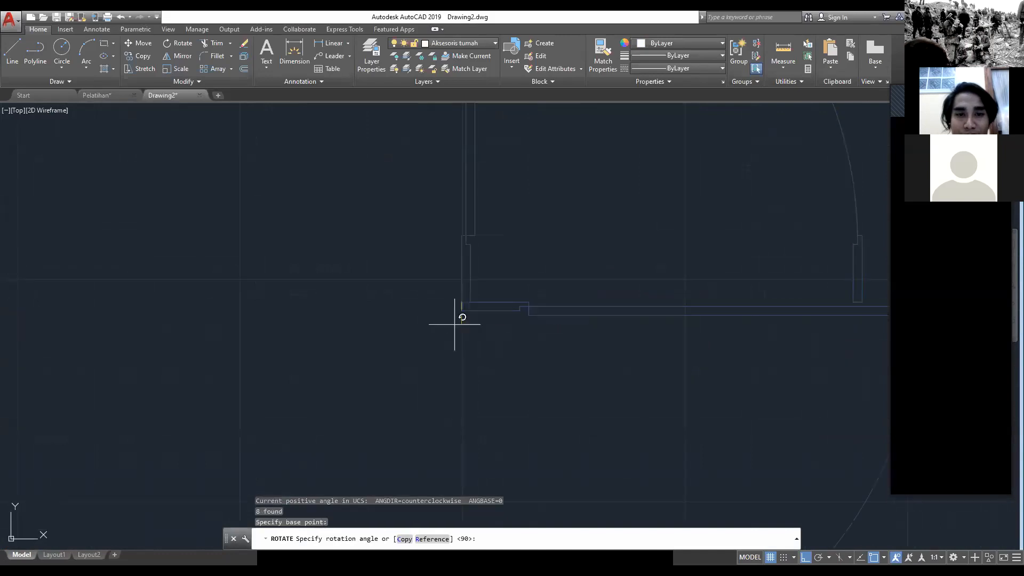
pyautogui.click(464, 237)
pyautogui.scroll(-5, 465, 290)
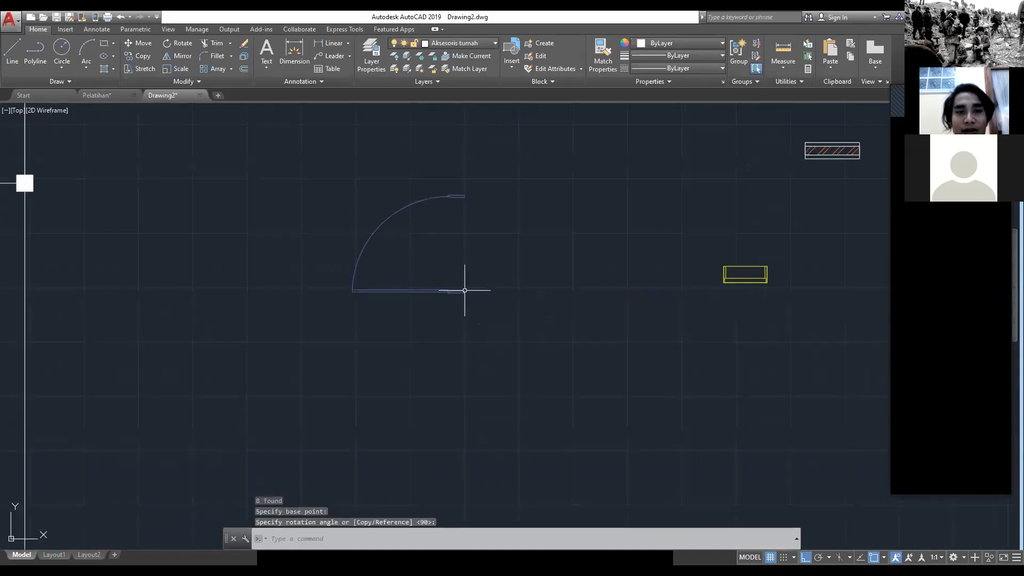
# Step: Mirror the rotated door downward across a horizontal line along its lower frame edge, keeping the source objects
pyautogui.moveTo(464, 290); pyautogui.dragTo(475, 332, button='middle')
pyautogui.click(526, 381)
pyautogui.click(256, 110)
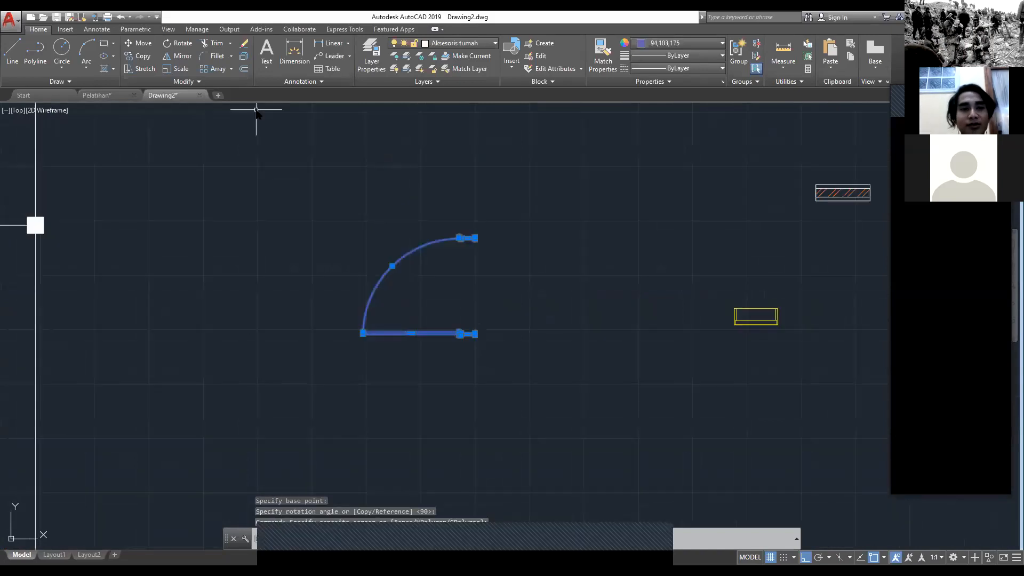
pyautogui.write('mi')
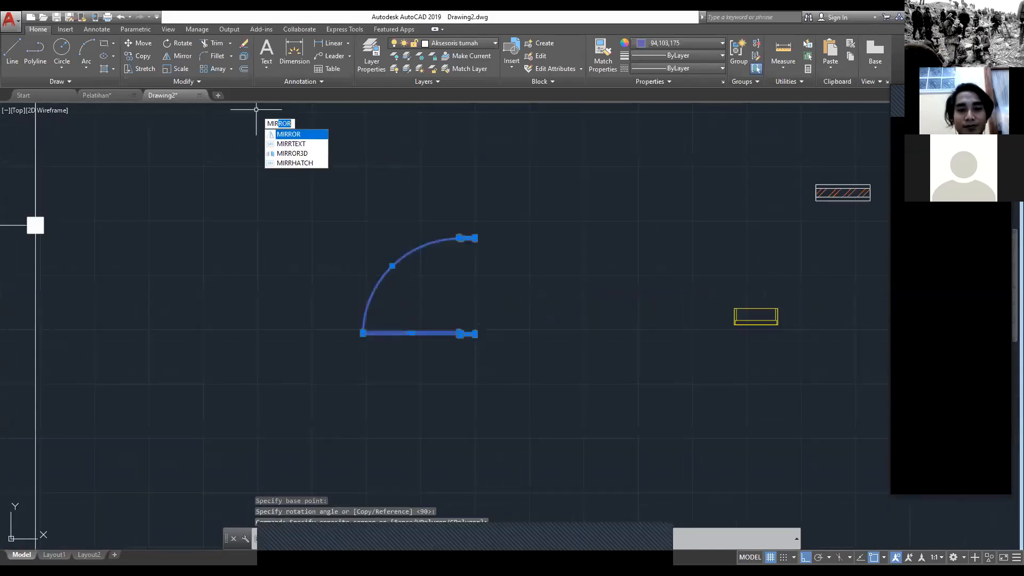
pyautogui.press('Return')
pyautogui.scroll(3, 395, 269)
pyautogui.click(585, 433)
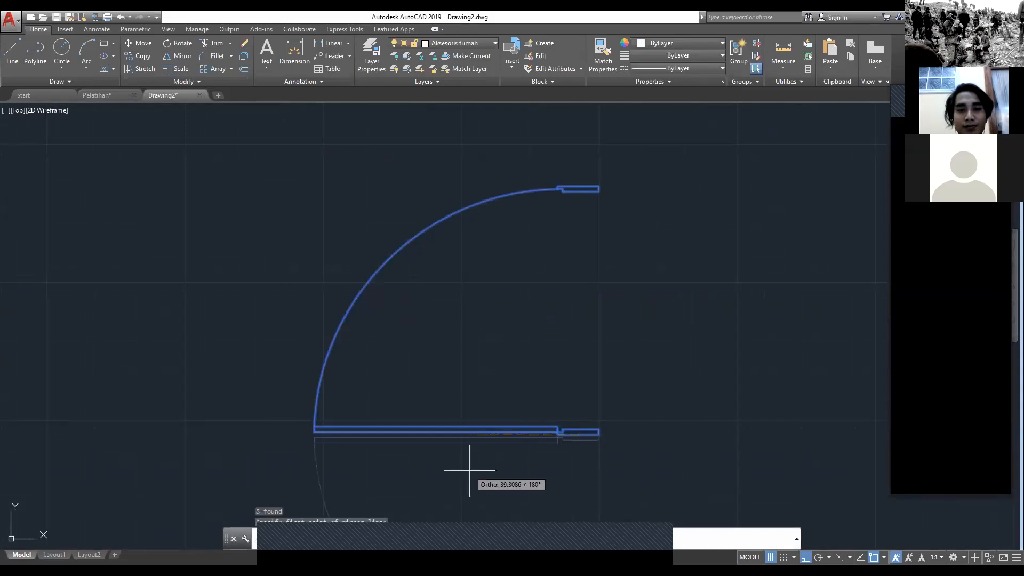
pyautogui.moveTo(469, 471); pyautogui.dragTo(396, 192, button='middle')
pyautogui.click(441, 174)
pyautogui.click(465, 218)
pyautogui.moveTo(483, 163); pyautogui.dragTo(554, 351, button='middle')
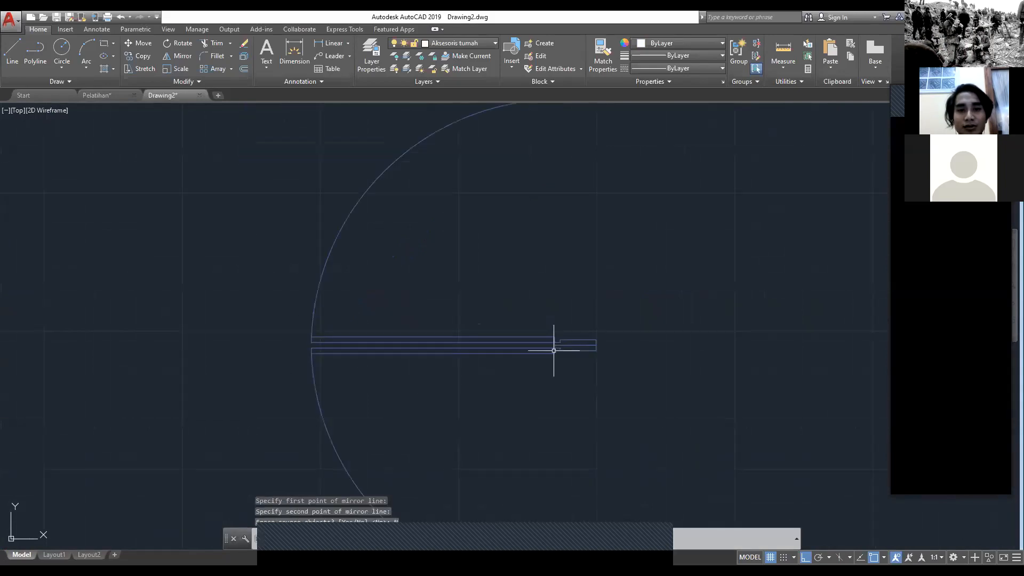
# Step: Erase the original upper door, leaving only the mirrored one
pyautogui.scroll(2, 555, 350)
pyautogui.click(574, 340)
pyautogui.click(354, 224)
pyautogui.scroll(-4, 142, 183)
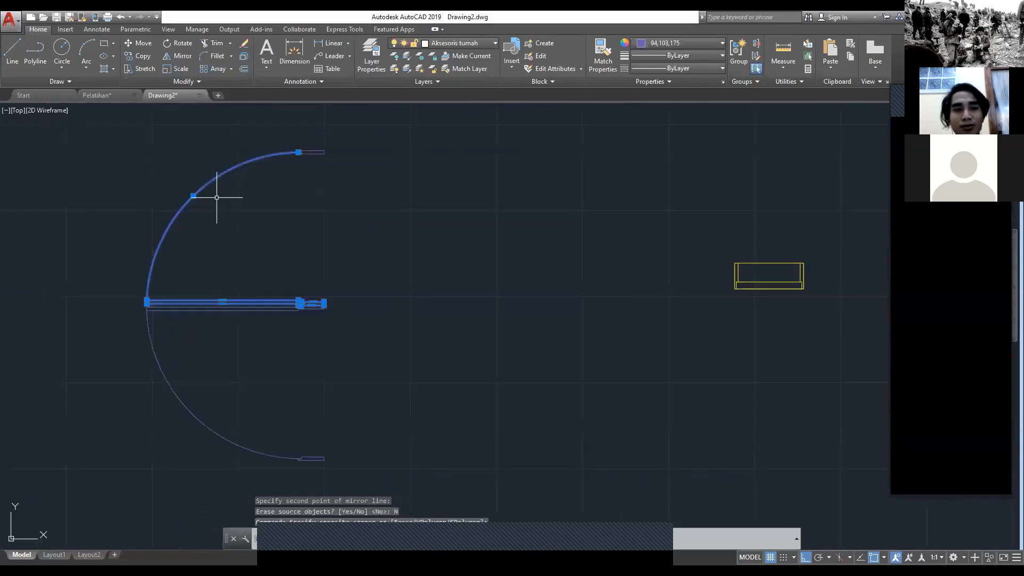
pyautogui.press('Delete')
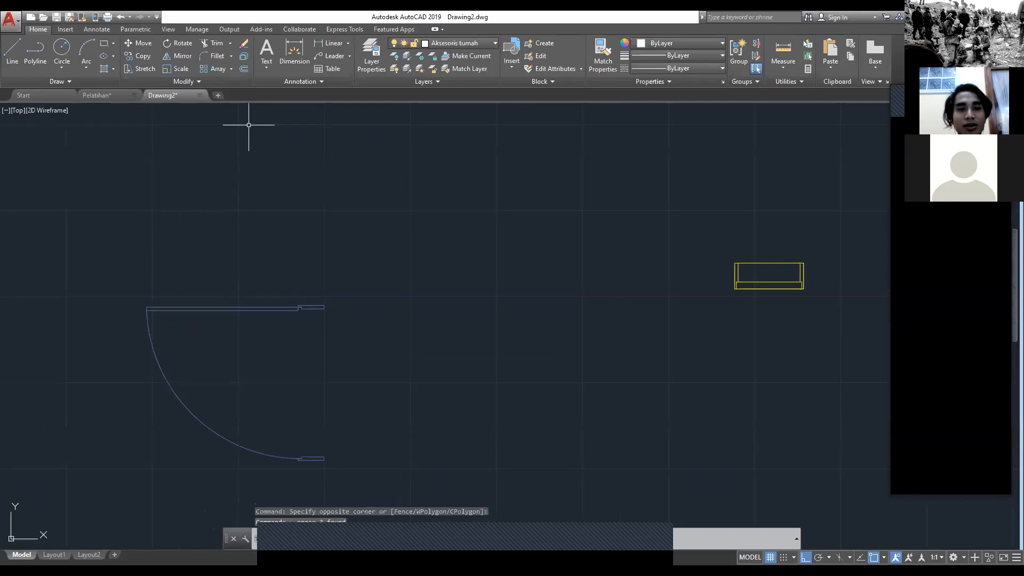
pyautogui.scroll(-2, 584, 157)
pyautogui.click(554, 475)
pyautogui.click(272, 195)
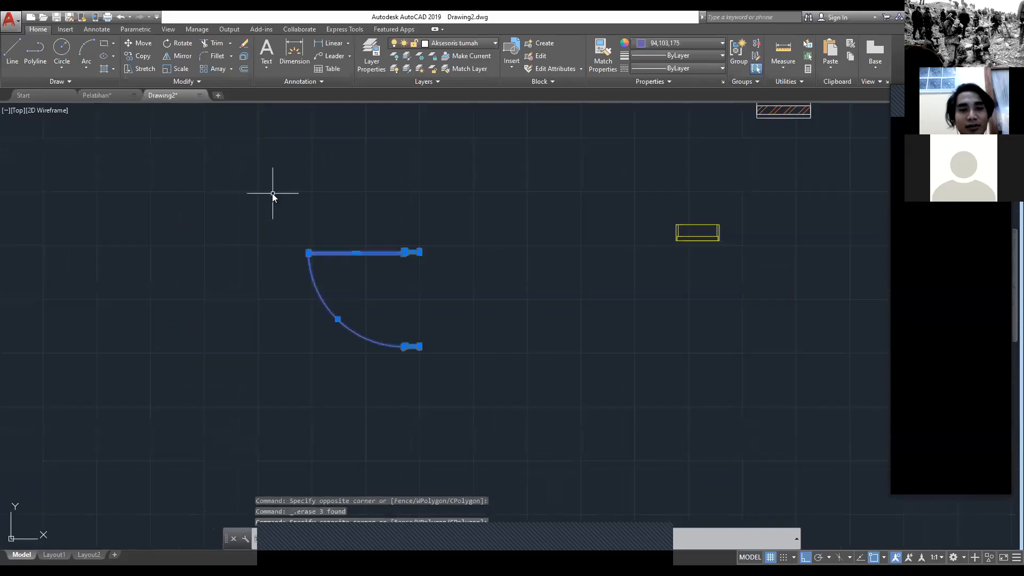
pyautogui.write('m')
pyautogui.press('space')
pyautogui.press('Escape')
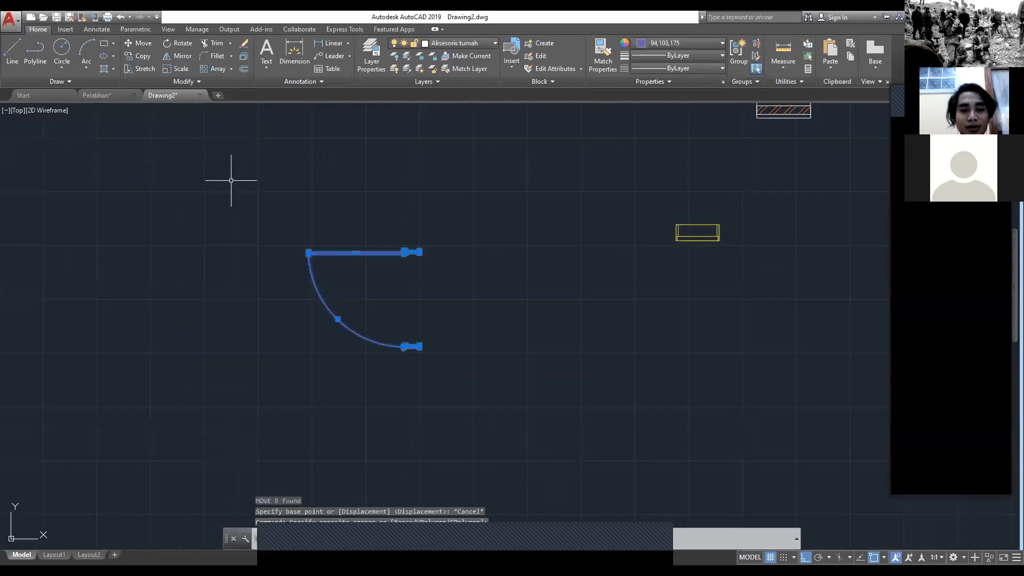
# Step: Copy the mirrored door from the midpoint of its upper frame's top edge to the bottom-face midpoint of the bedroom's back-right column
pyautogui.write('co')
pyautogui.press('space')
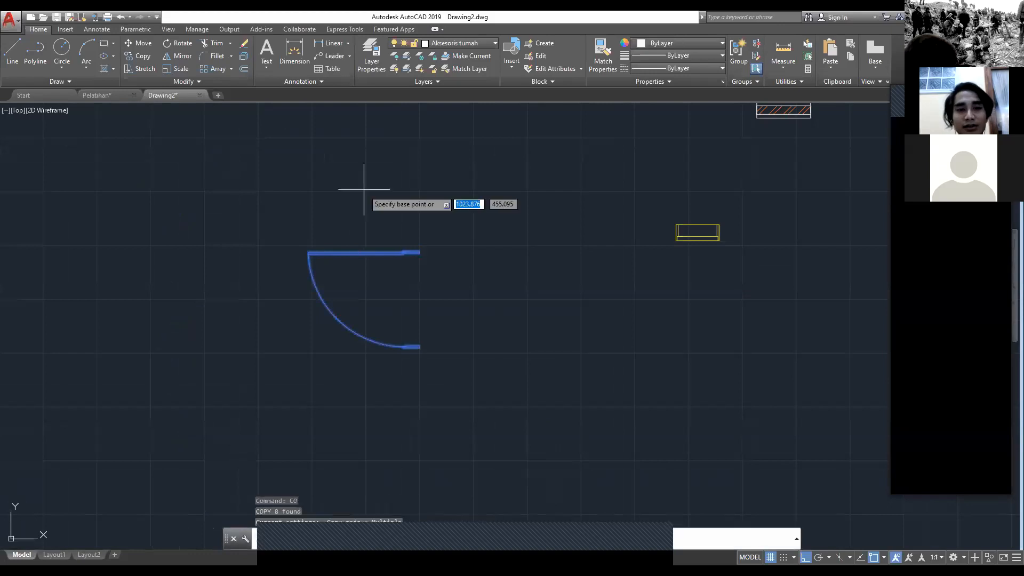
pyautogui.scroll(4, 400, 203)
pyautogui.click(441, 330)
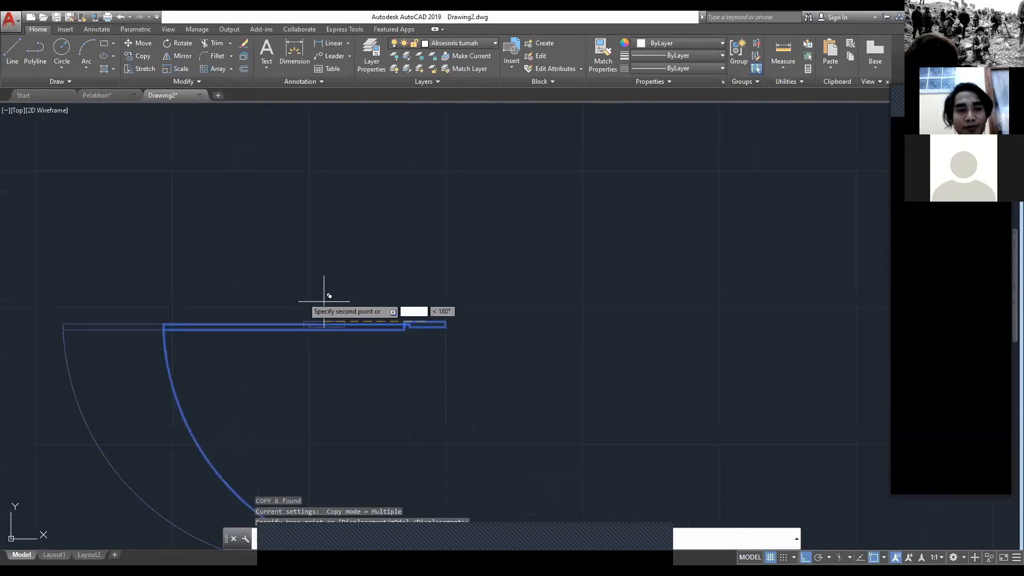
pyautogui.scroll(-5, 449, 411)
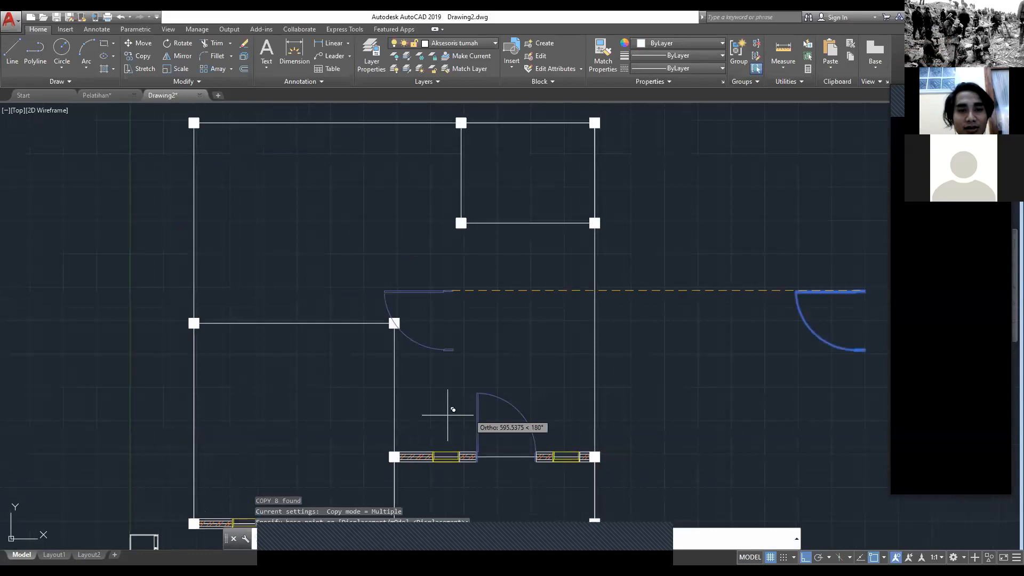
pyautogui.scroll(2, 415, 388)
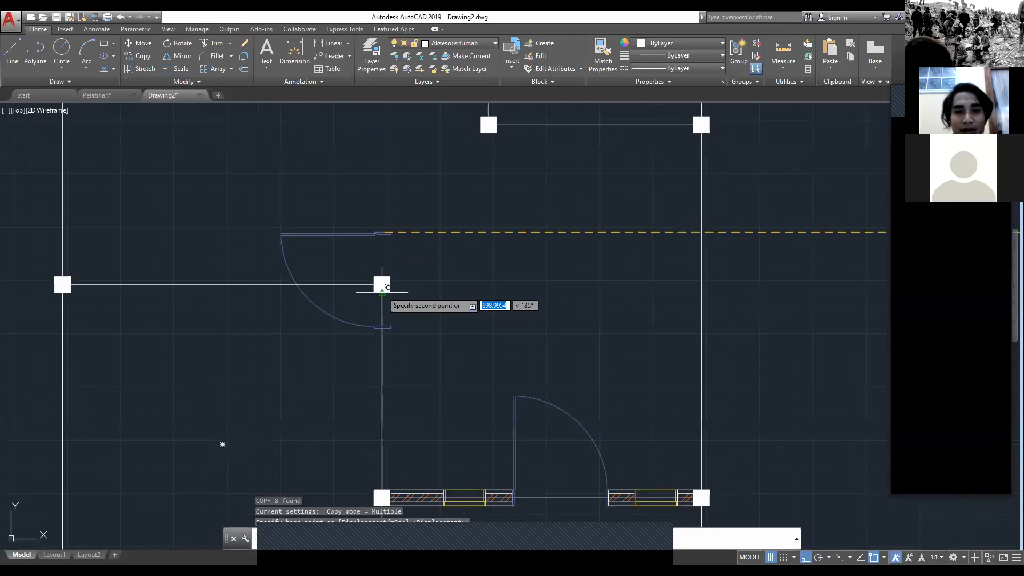
pyautogui.click(382, 292)
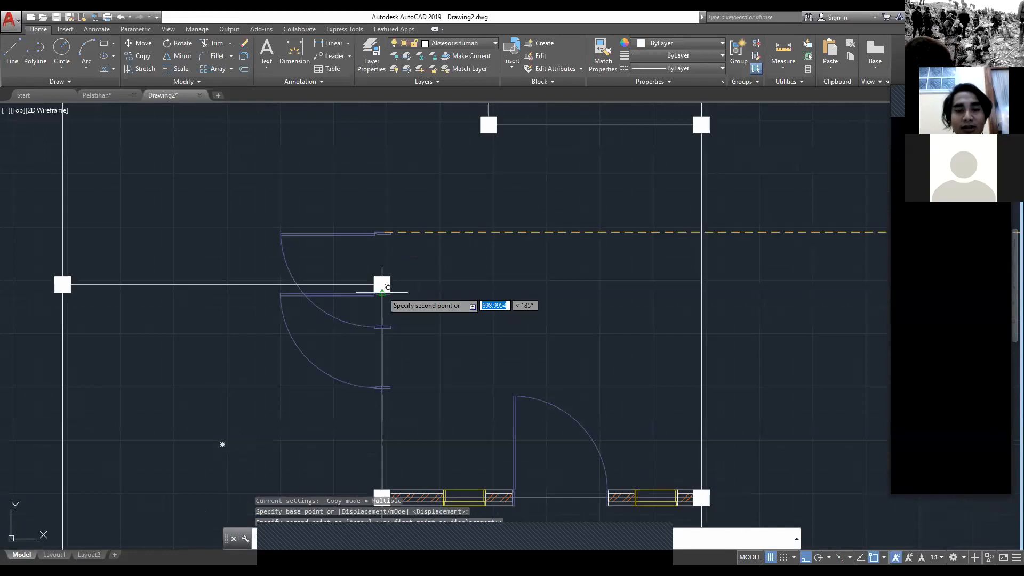
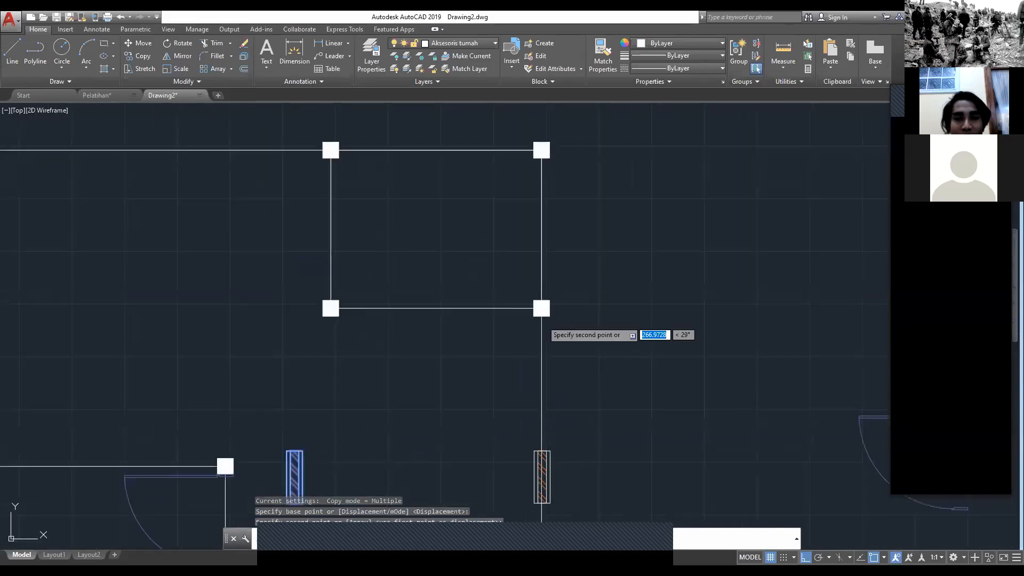
# Step: Copy the vertical hatched wall segment directly below the bathroom's front-right and back-right columns and the kitchen's back-left corner column
pyautogui.click(542, 308)
pyautogui.click(541, 150)
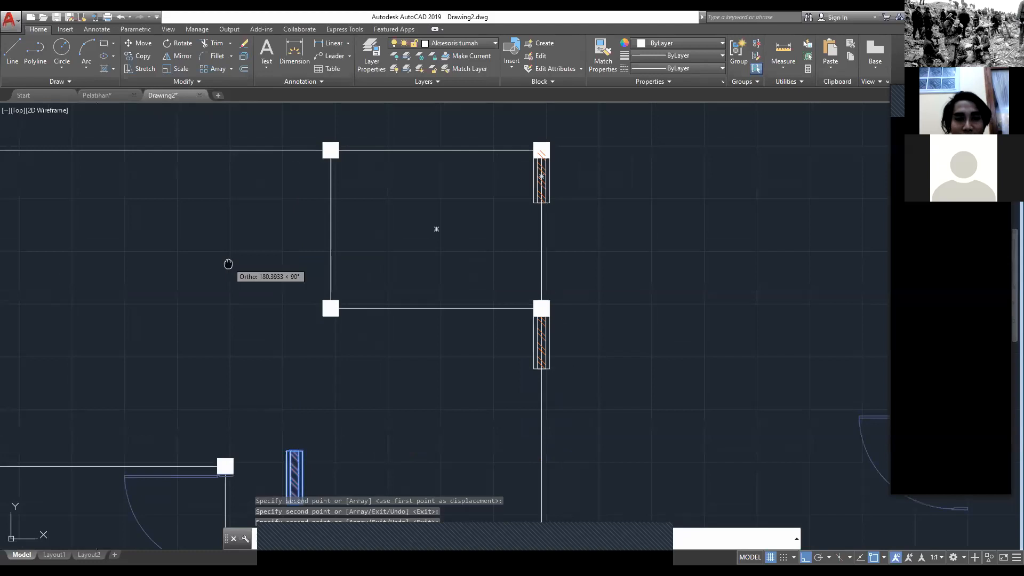
pyautogui.scroll(2, 388, 228)
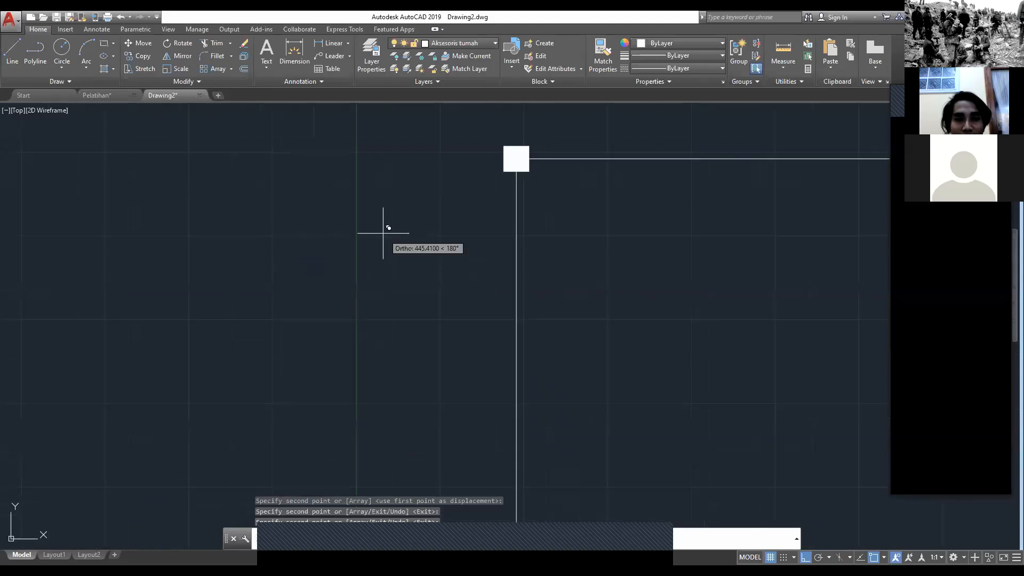
pyautogui.click(530, 171)
pyautogui.press('Escape')
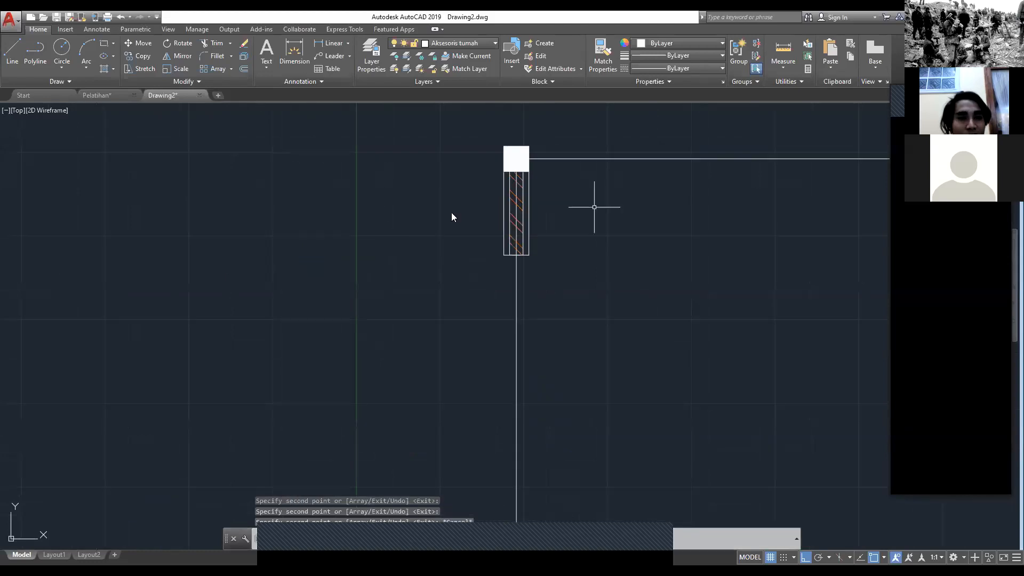
pyautogui.scroll(-3, 349, 142)
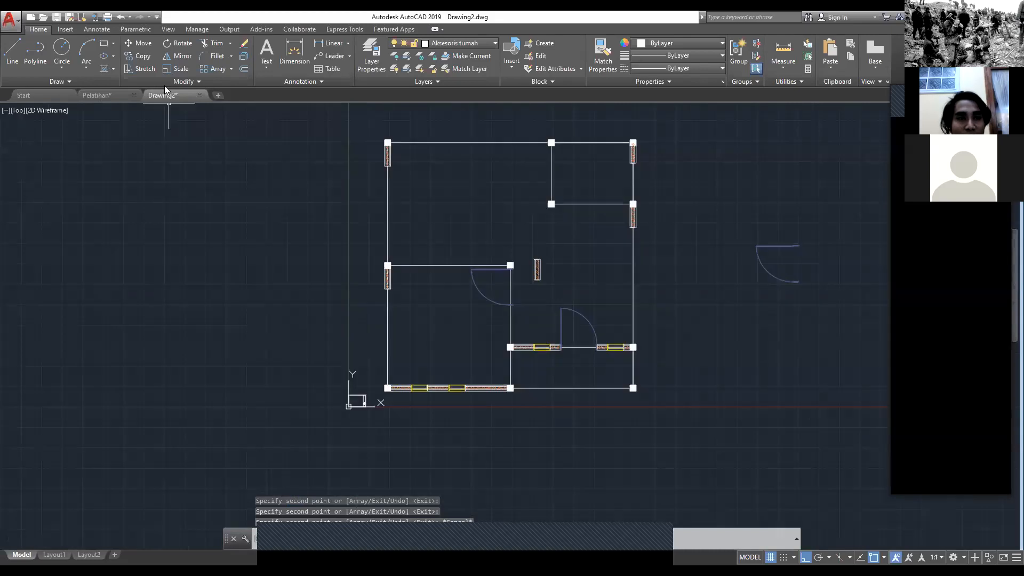
# Step: Check the Pelatihan reference plan, and mirror the loose window downward across its lower edge in Drawing2, erasing the source objects
pyautogui.hotkey('ctrl', 'Tab')
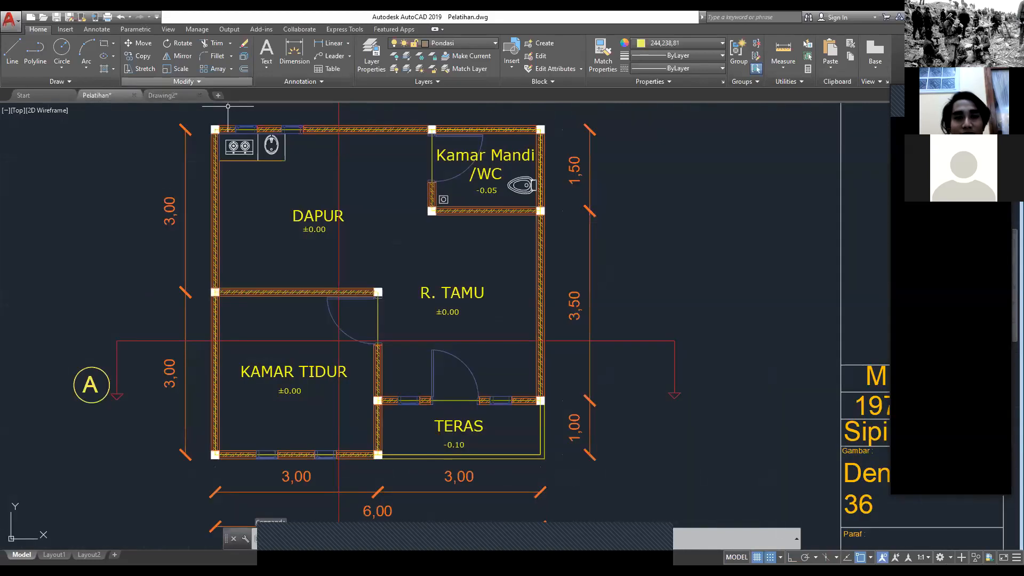
pyautogui.hotkey('ctrl', 'Tab')
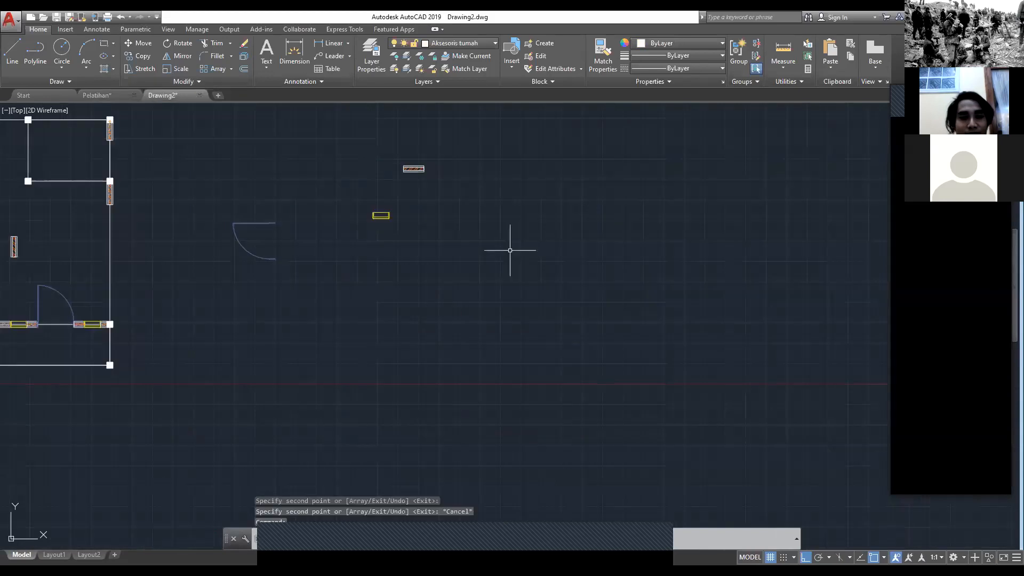
pyautogui.click(381, 215)
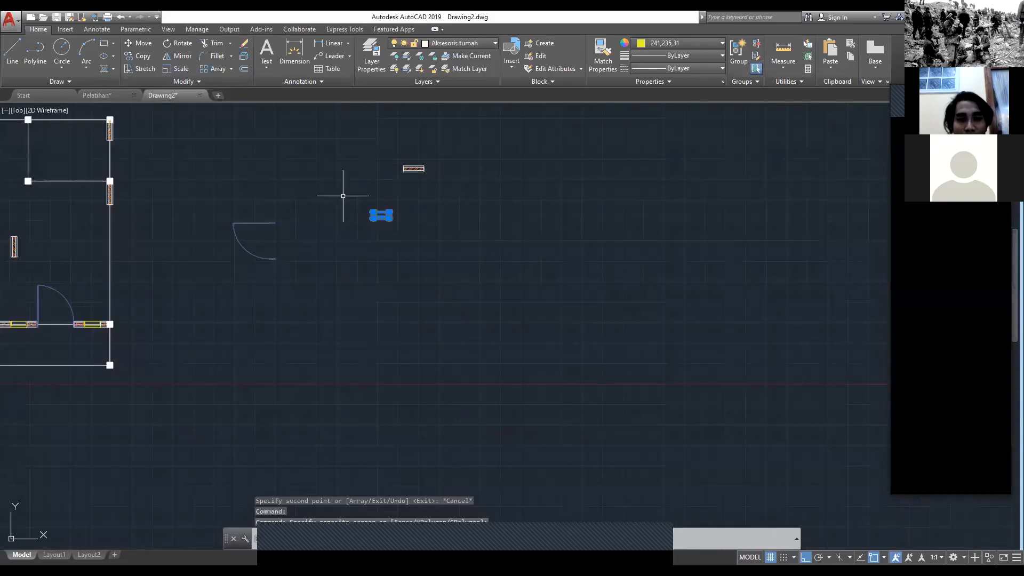
pyautogui.scroll(5, 347, 197)
pyautogui.write('mi')
pyautogui.press('Return')
pyautogui.click(463, 293)
pyautogui.click(366, 293)
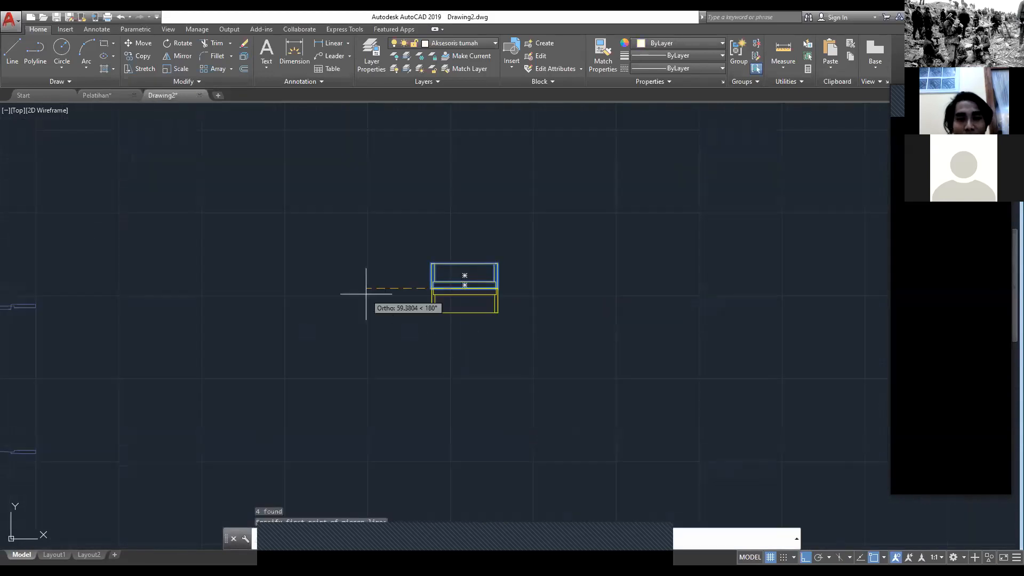
pyautogui.click(394, 323)
pyautogui.click(578, 351)
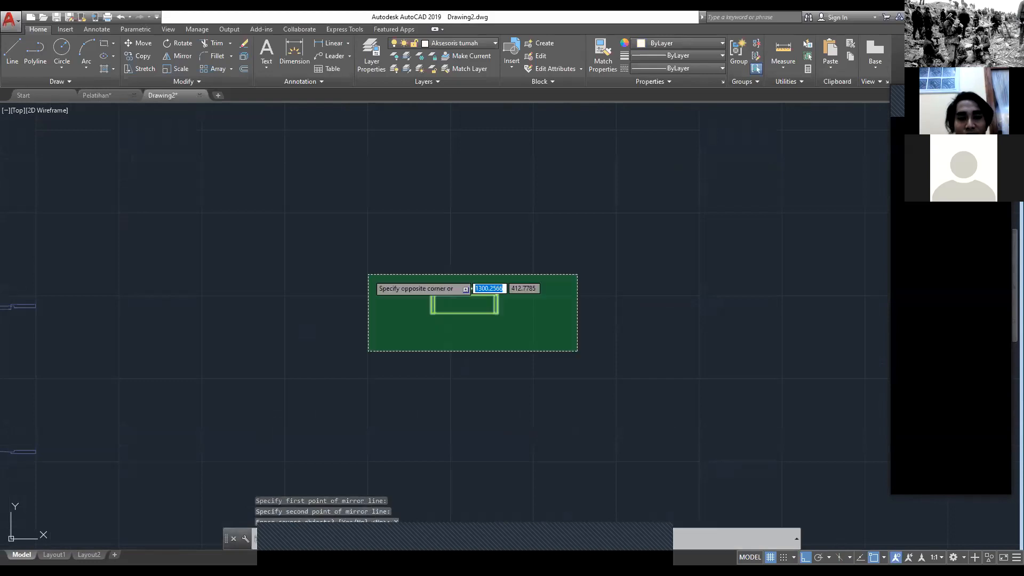
pyautogui.click(368, 275)
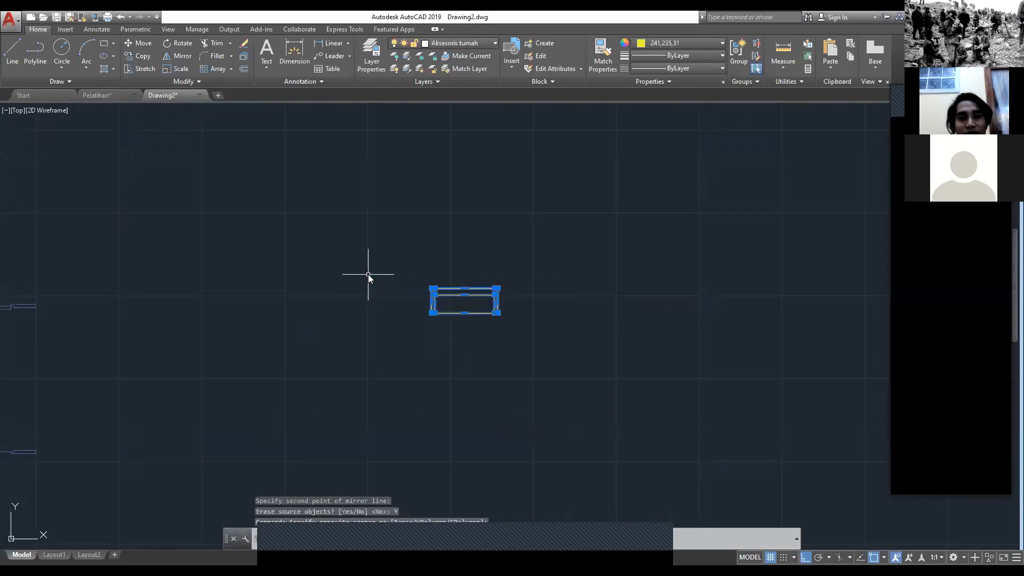
pyautogui.write('m')
pyautogui.press('Return')
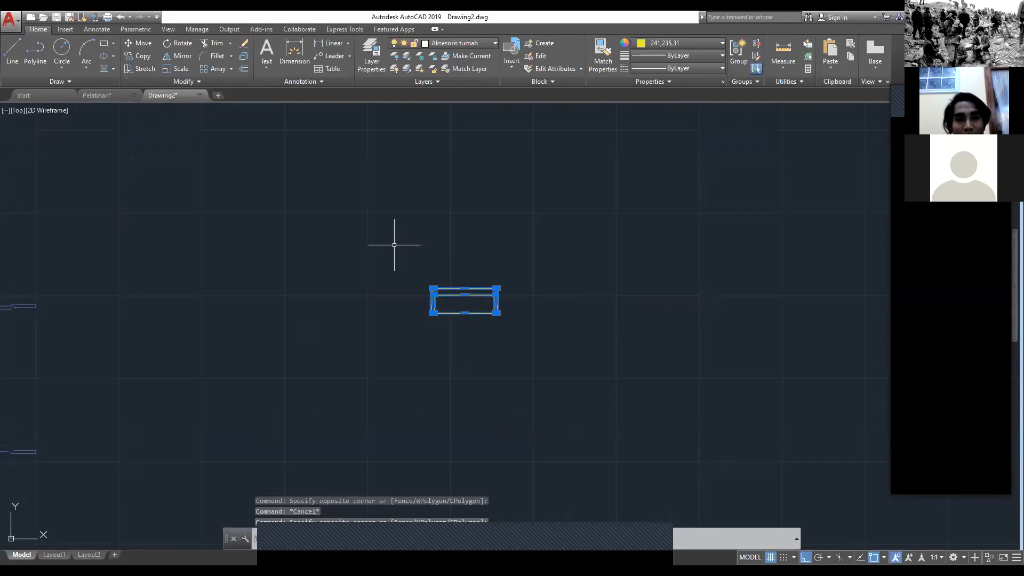
pyautogui.write('co')
pyautogui.press('Return')
pyautogui.scroll(-6, 395, 245)
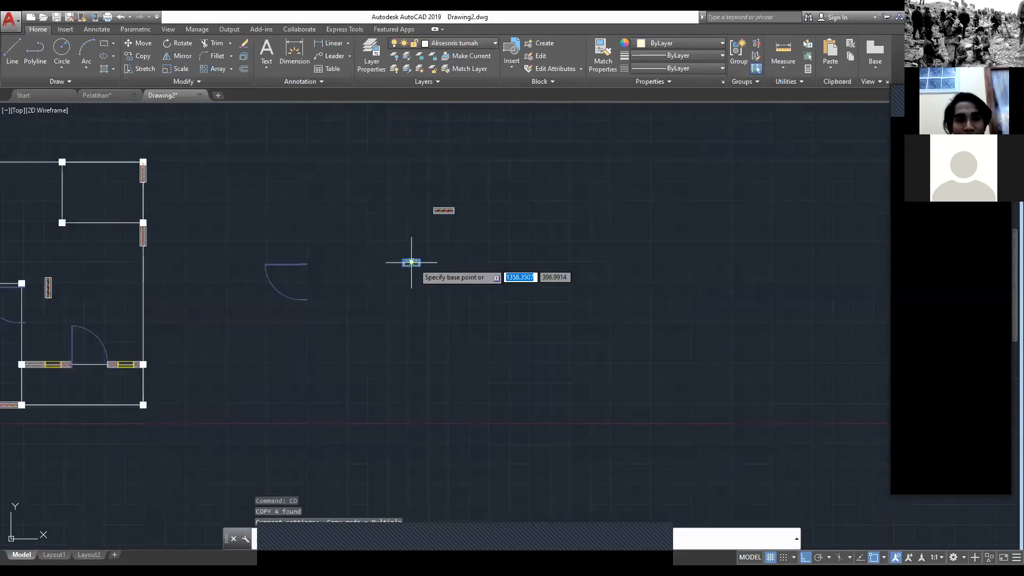
pyautogui.click(412, 263)
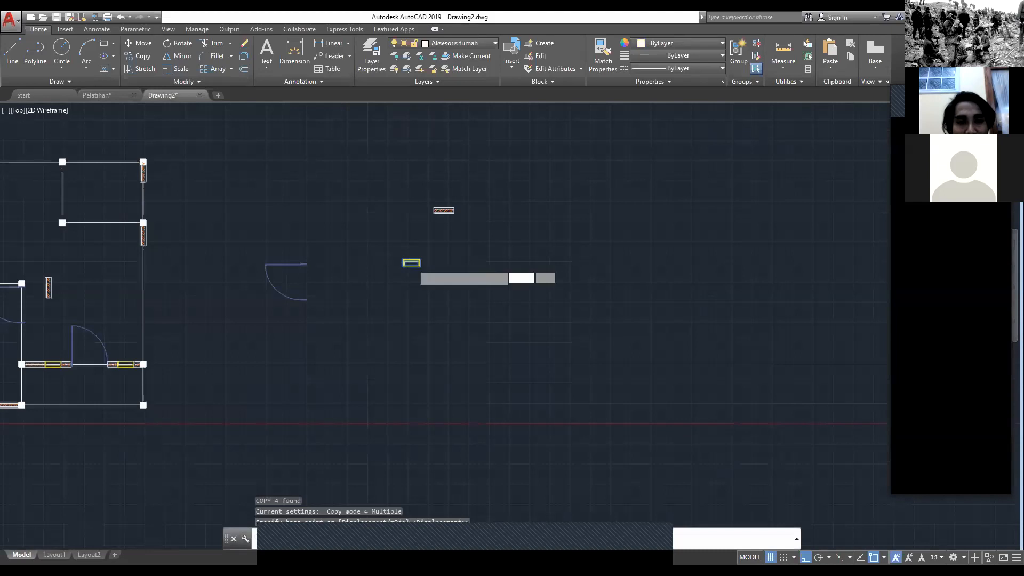
pyautogui.scroll(10, 404, 261)
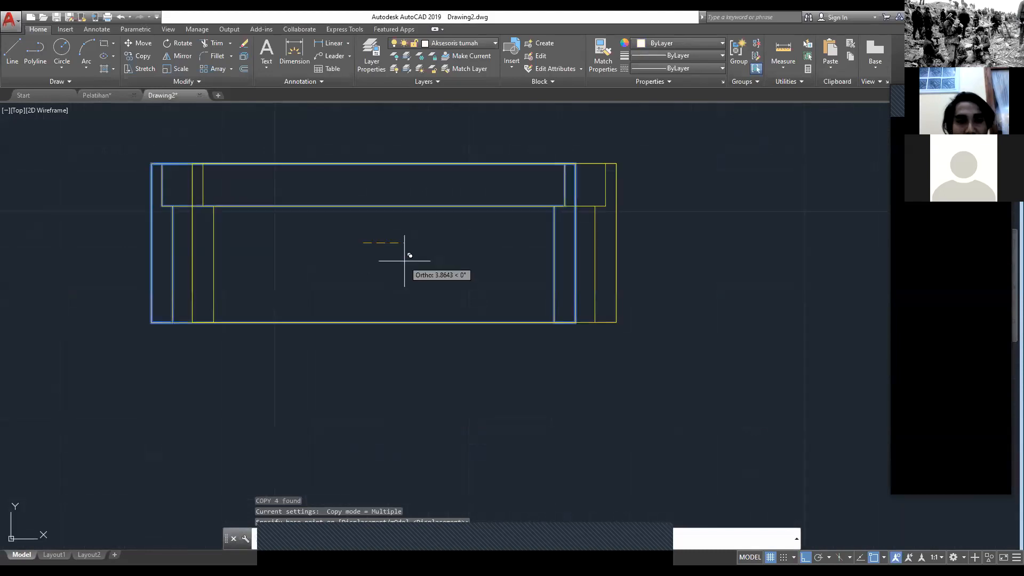
pyautogui.scroll(-10, 388, 265)
pyautogui.moveTo(203, 258); pyautogui.dragTo(528, 337, button='middle')
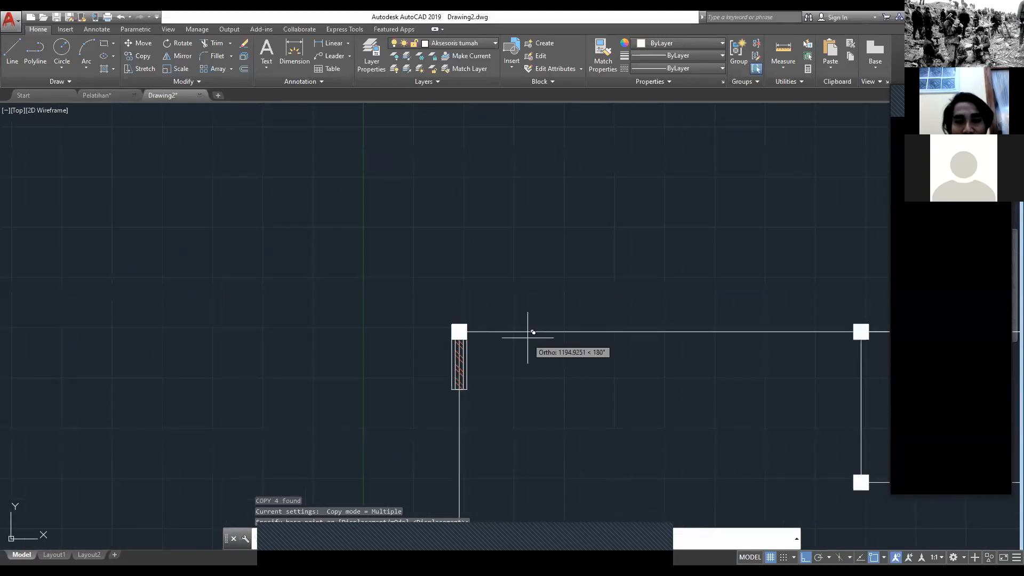
pyautogui.click(528, 337)
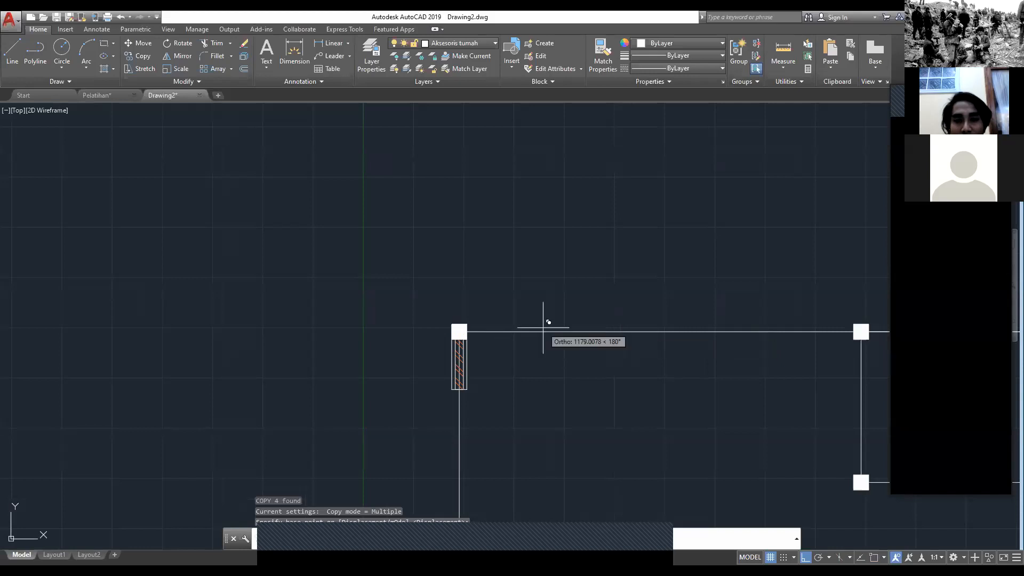
pyautogui.scroll(-5, 604, 344)
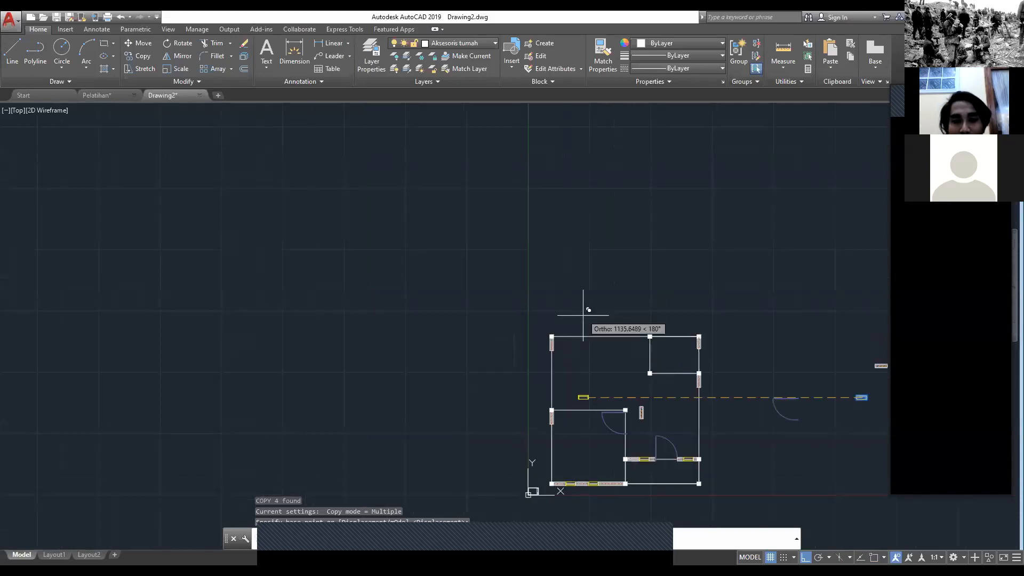
pyautogui.scroll(4, 584, 320)
pyautogui.press('Escape')
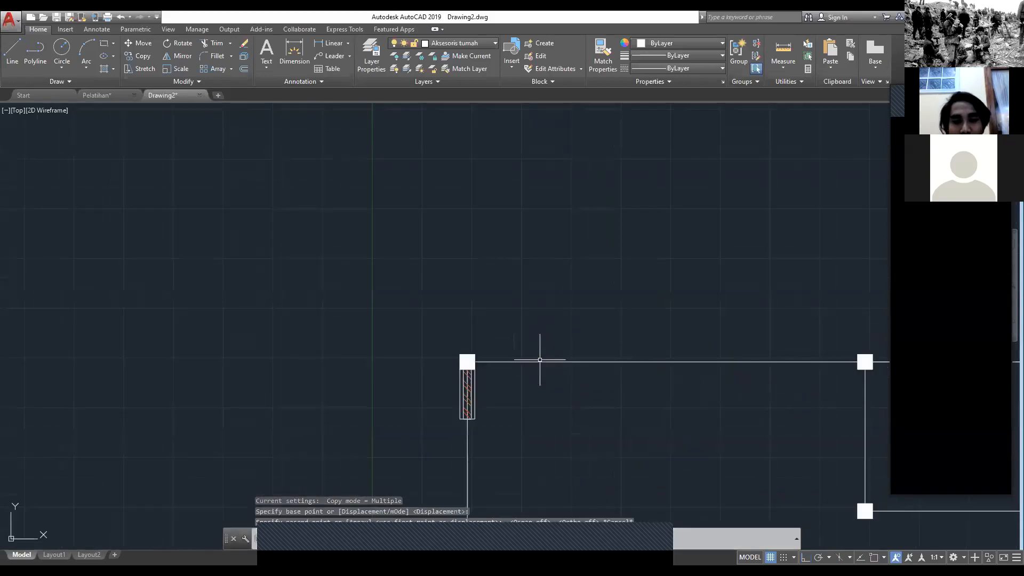
# Step: Copy the terrace wall's leftmost hatched segment from its left edge midpoint to the right face midpoint of the kitchen's back-left column, with object snap on
pyautogui.scroll(-4, 540, 360)
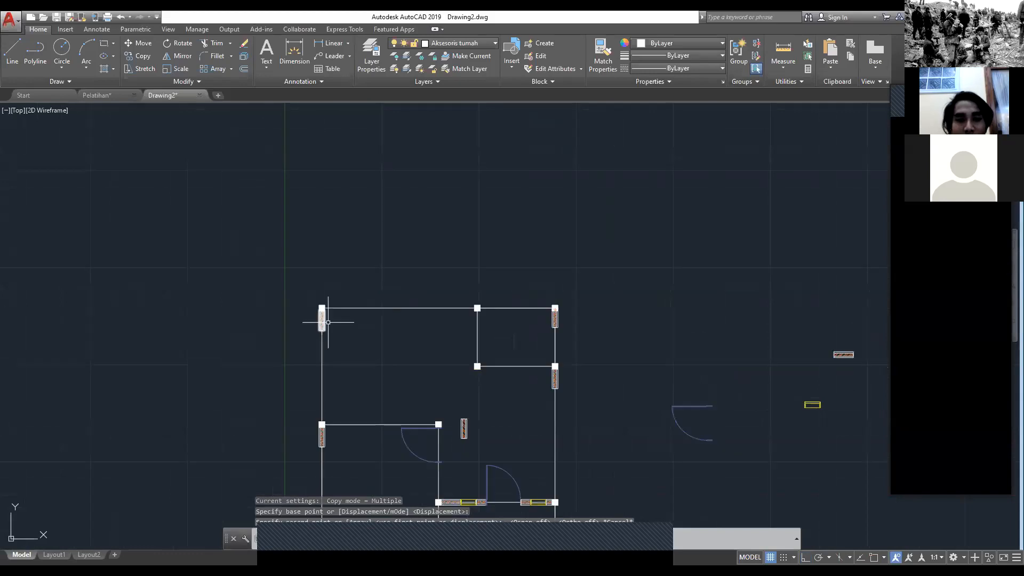
pyautogui.moveTo(453, 513); pyautogui.dragTo(497, 436, button='middle')
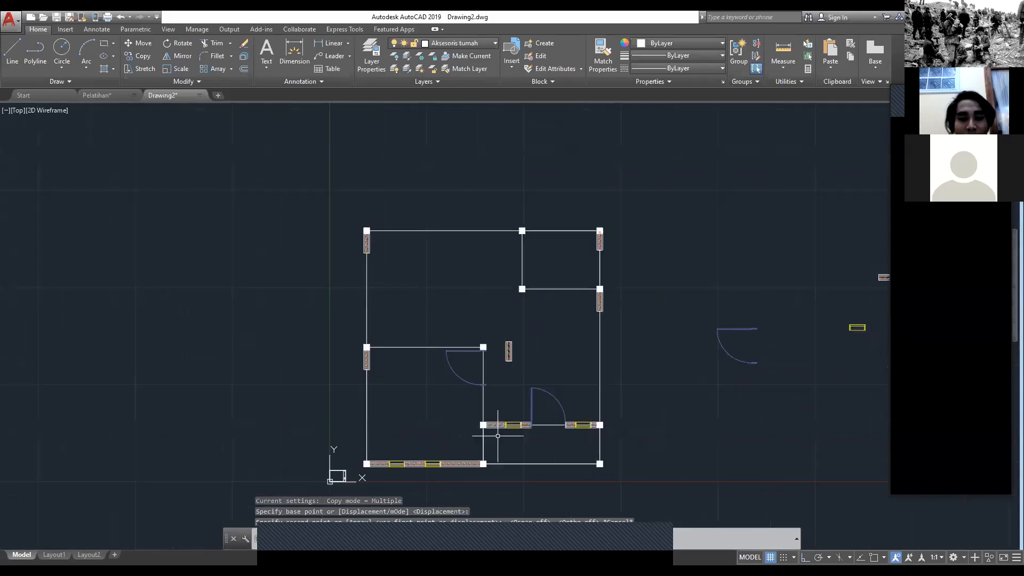
pyautogui.click(499, 427)
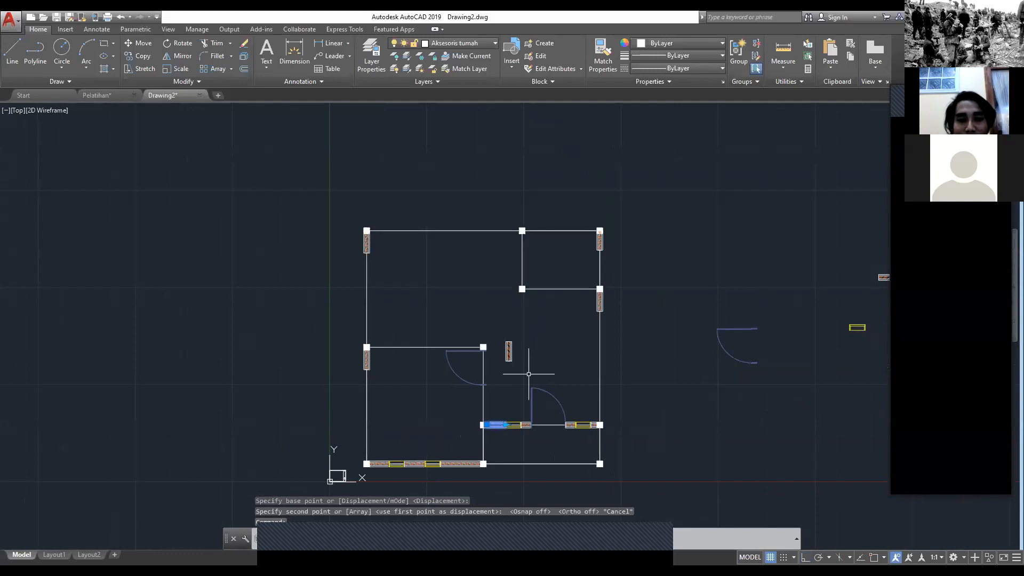
pyautogui.scroll(4, 480, 416)
pyautogui.write('co')
pyautogui.press('Return')
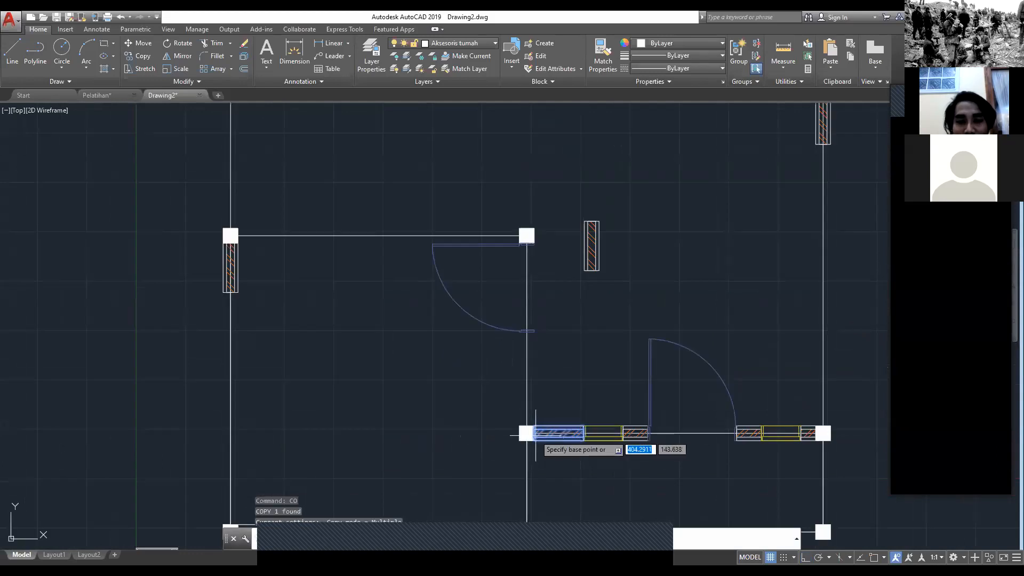
pyautogui.scroll(8, 536, 435)
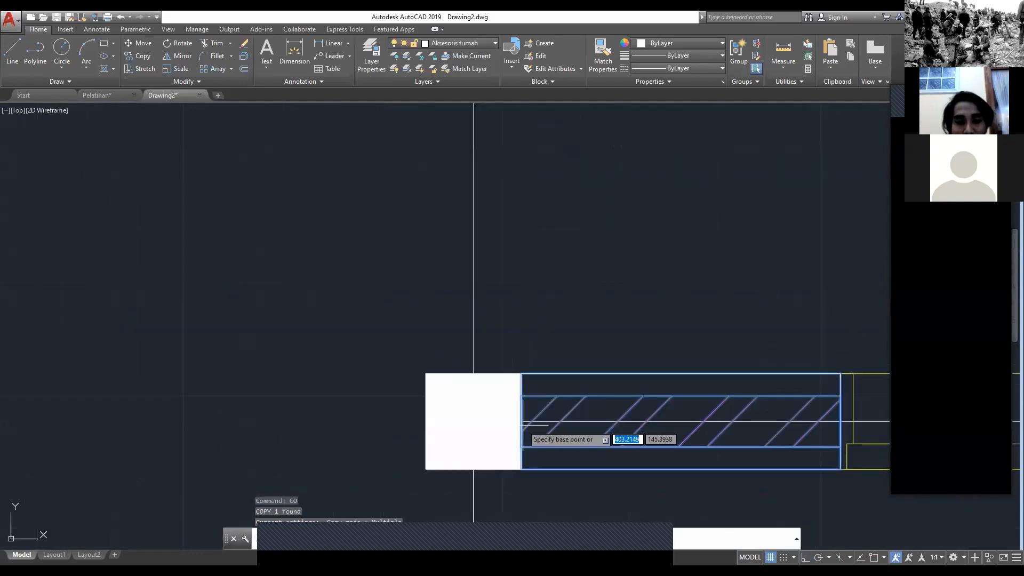
pyautogui.press('F3')
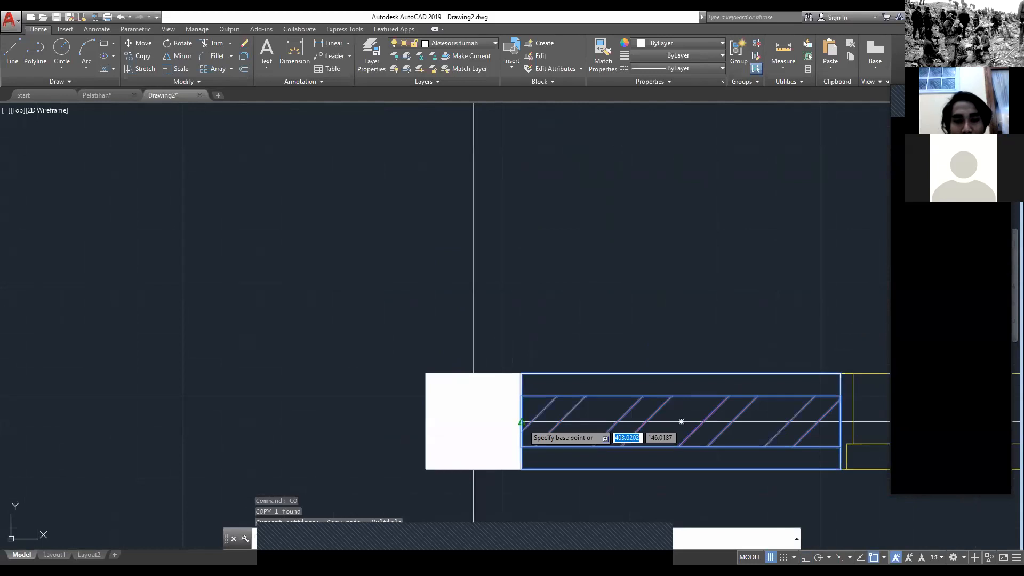
pyautogui.scroll(-4, 446, 410)
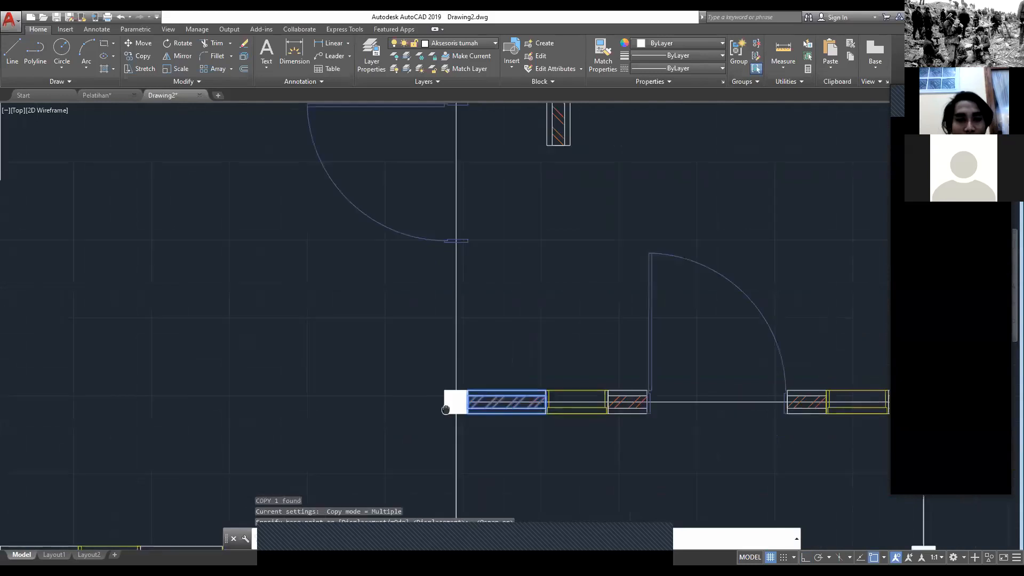
pyautogui.moveTo(446, 409); pyautogui.dragTo(491, 538, button='middle')
pyautogui.scroll(-4, 491, 533)
pyautogui.scroll(4, 343, 310)
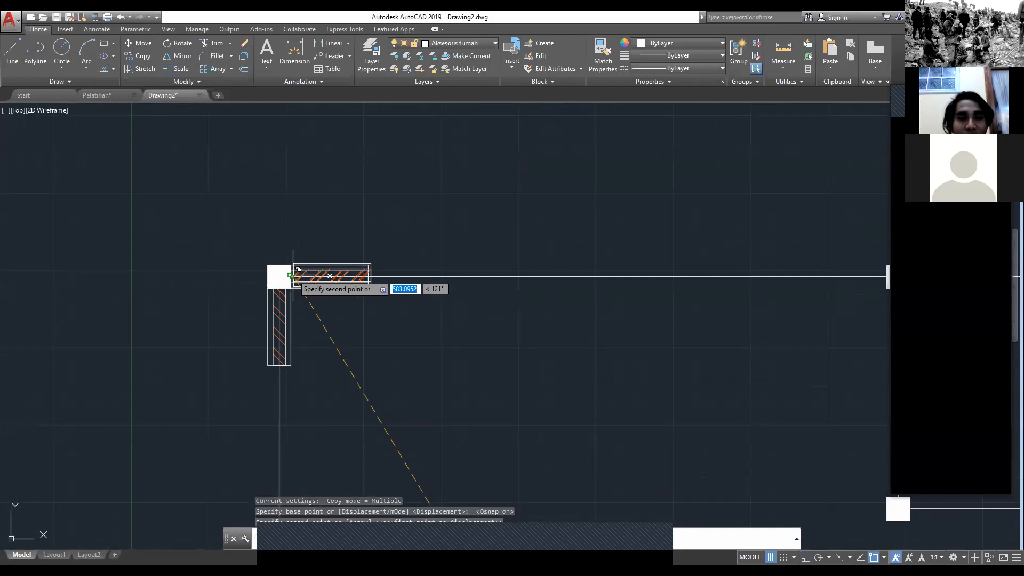
pyautogui.press('Escape')
# Step: Copy the mirrored window from its left edge midpoint to the right end of the kitchen's back wall segment
pyautogui.scroll(-4, 330, 276)
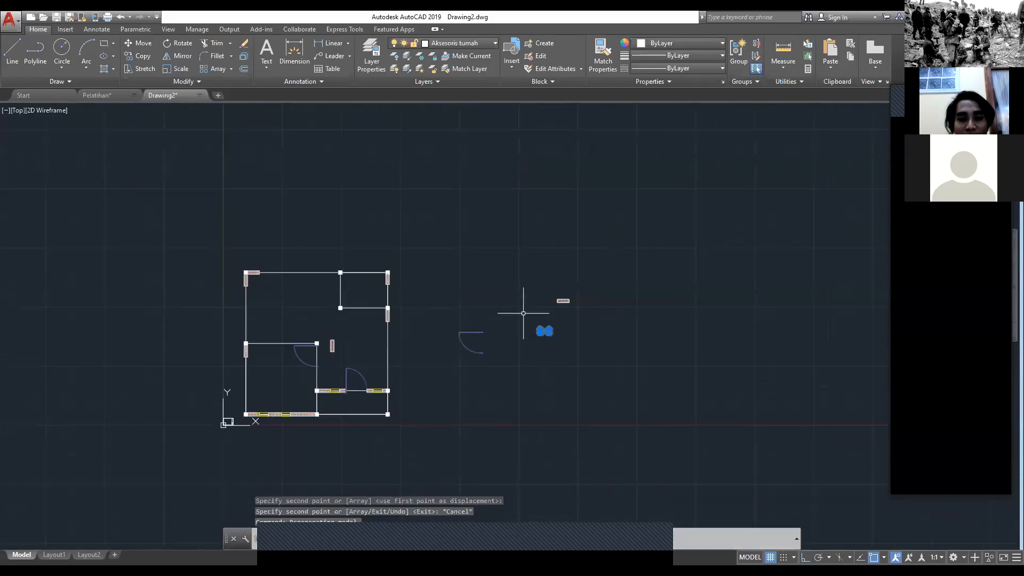
pyautogui.click(523, 320)
pyautogui.write('co')
pyautogui.press('Return')
pyautogui.scroll(8, 519, 340)
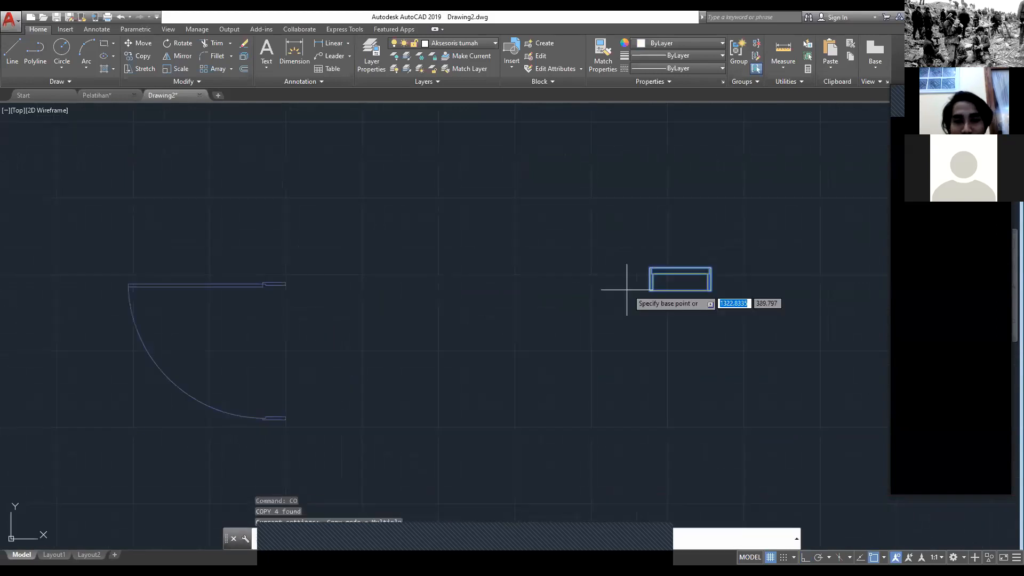
pyautogui.click(681, 279)
pyautogui.moveTo(74, 176); pyautogui.dragTo(244, 377, button='middle')
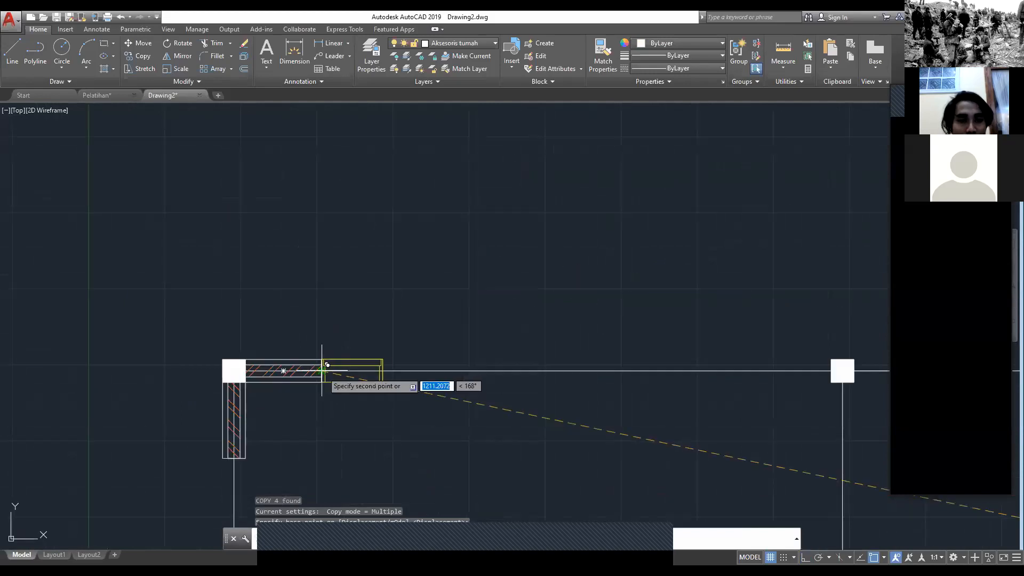
pyautogui.press('Escape')
# Step: Copy the back wall's hatched segment from its left end to the right edge midpoint of the kitchen window
pyautogui.click(321, 382)
pyautogui.click(294, 378)
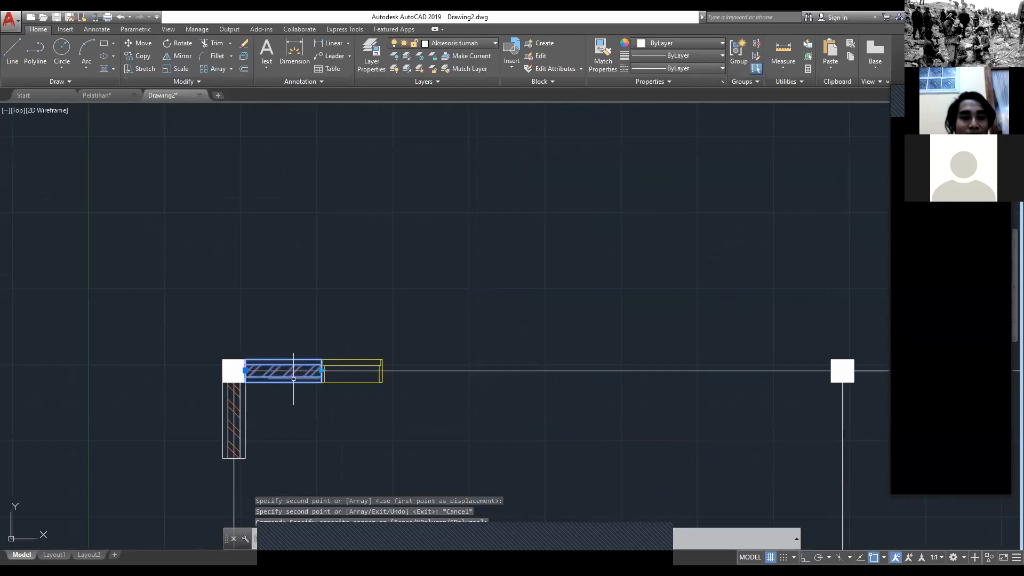
pyautogui.write('co')
pyautogui.press('Return')
pyautogui.click(251, 377)
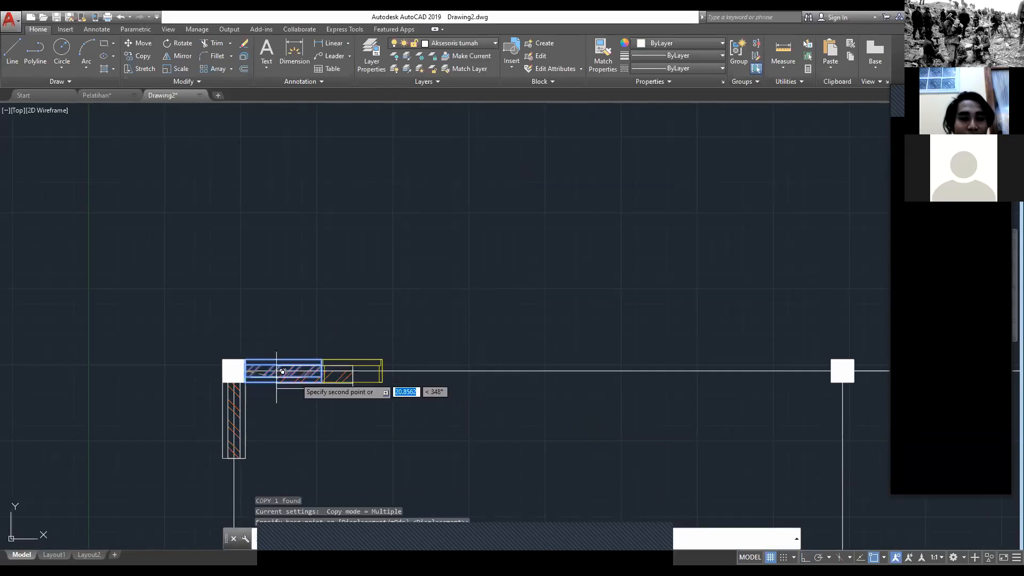
pyautogui.click(390, 369)
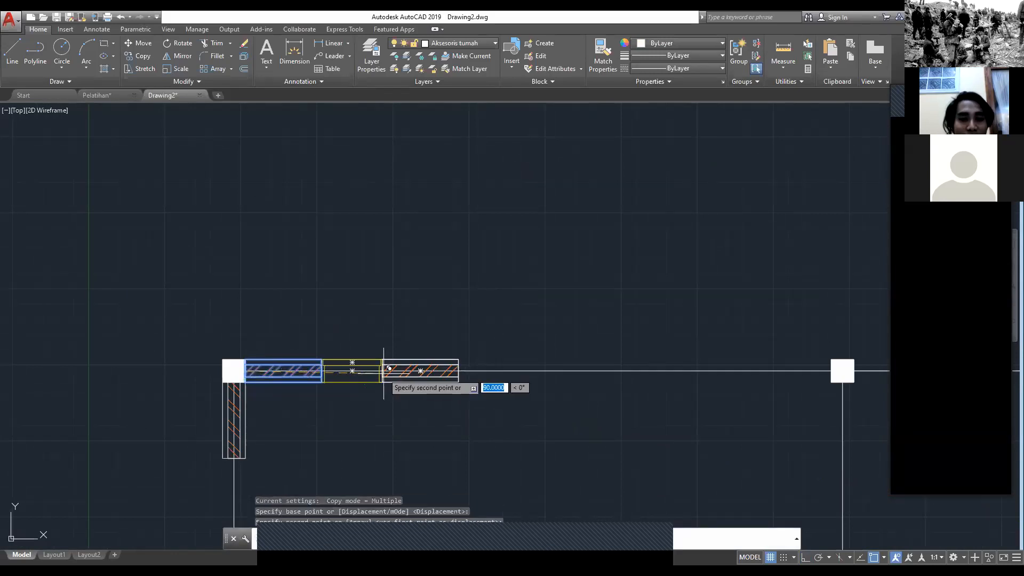
pyautogui.press('Escape')
# Step: Stretch the hatched back wall segment on the right of the kitchen window further along the wall line
pyautogui.click(444, 378)
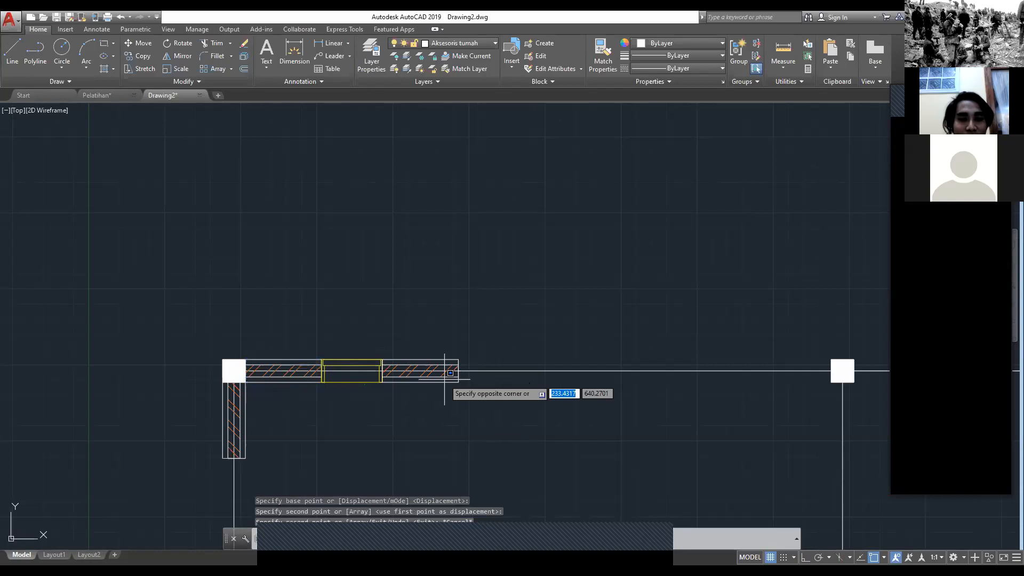
pyautogui.click(442, 375)
pyautogui.press('Escape')
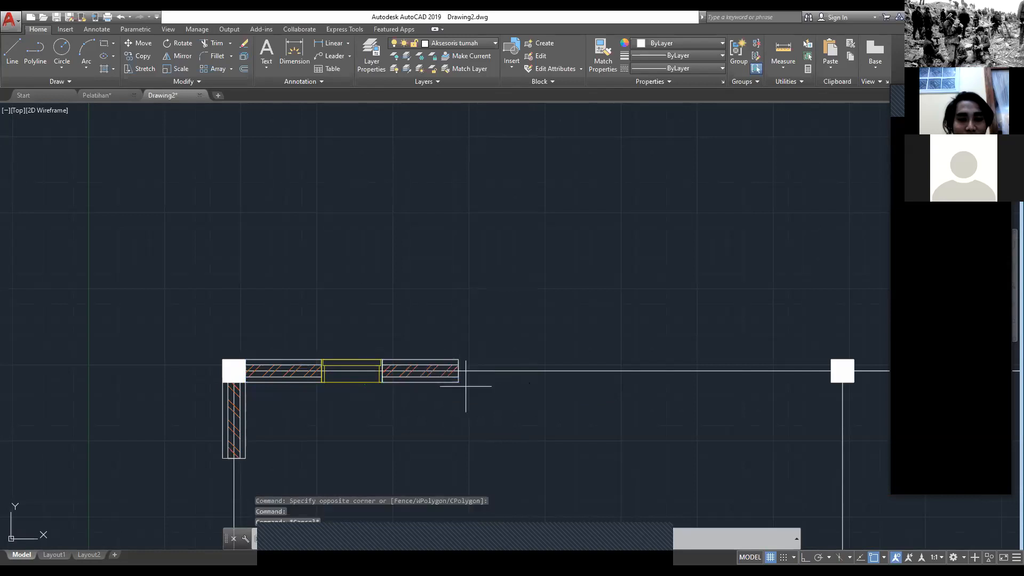
pyautogui.click(465, 385)
pyautogui.click(458, 366)
pyautogui.click(457, 370)
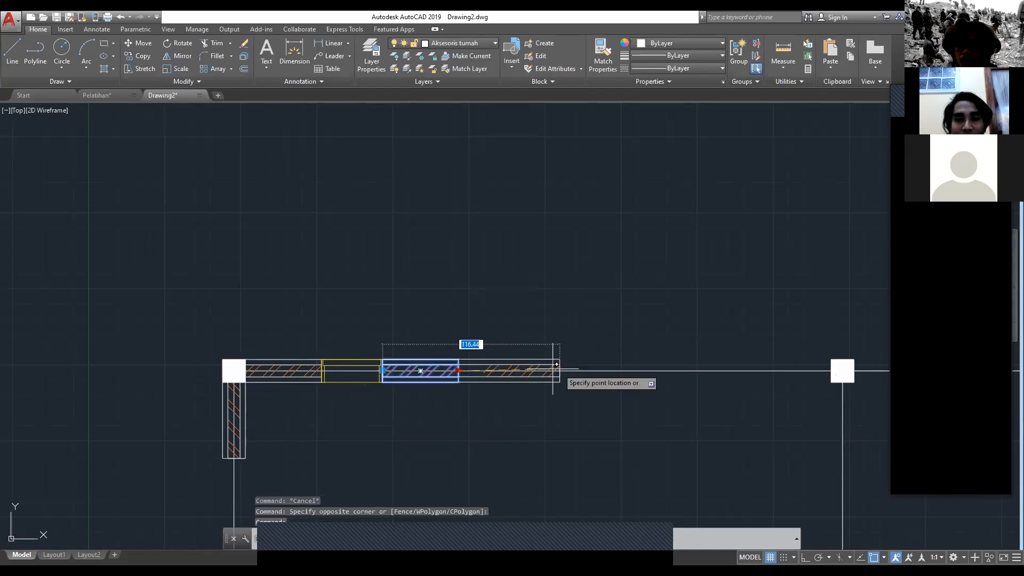
pyautogui.click(475, 367)
pyautogui.press('Escape')
# Step: Copy the loose window from its left edge midpoint to the right end of the stretched back wall segment
pyautogui.scroll(-2, 475, 367)
pyautogui.moveTo(533, 362); pyautogui.dragTo(114, 301, button='middle')
pyautogui.scroll(-1, 113, 301)
pyautogui.click(562, 463)
pyautogui.click(448, 353)
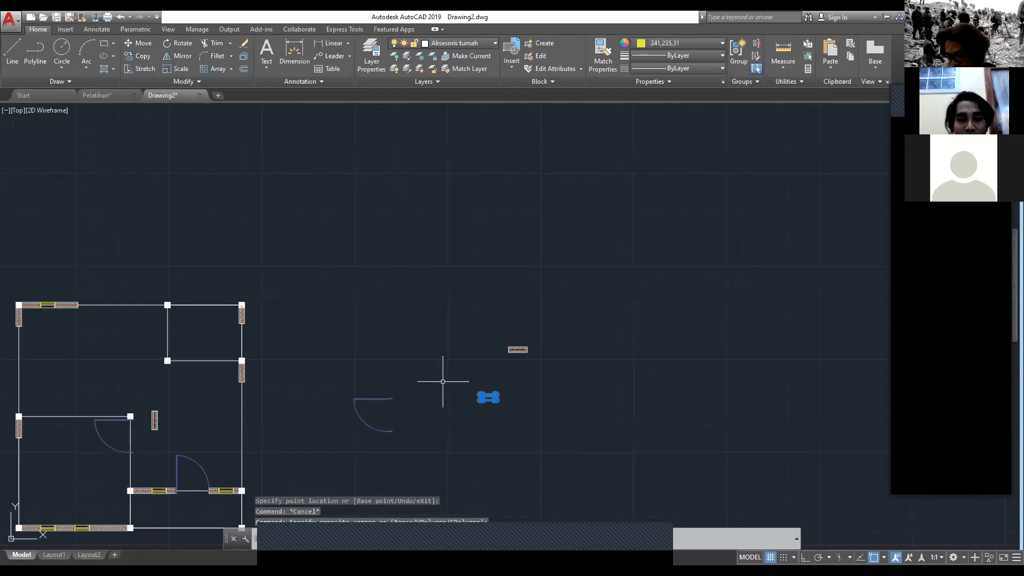
pyautogui.write('co')
pyautogui.press('Return')
pyautogui.scroll(2, 468, 373)
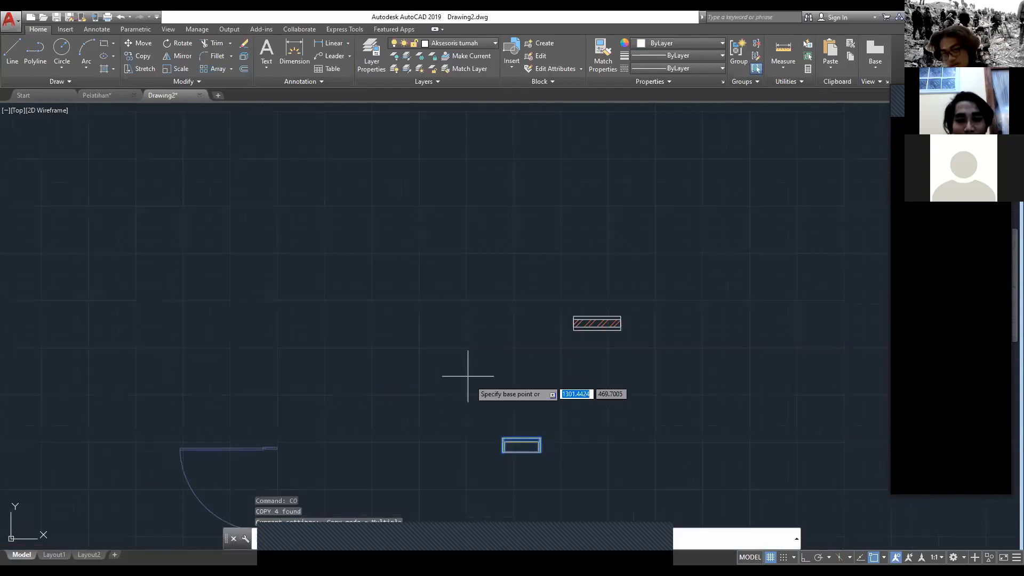
pyautogui.click(502, 445)
pyautogui.moveTo(226, 382); pyautogui.dragTo(999, 493, button='middle')
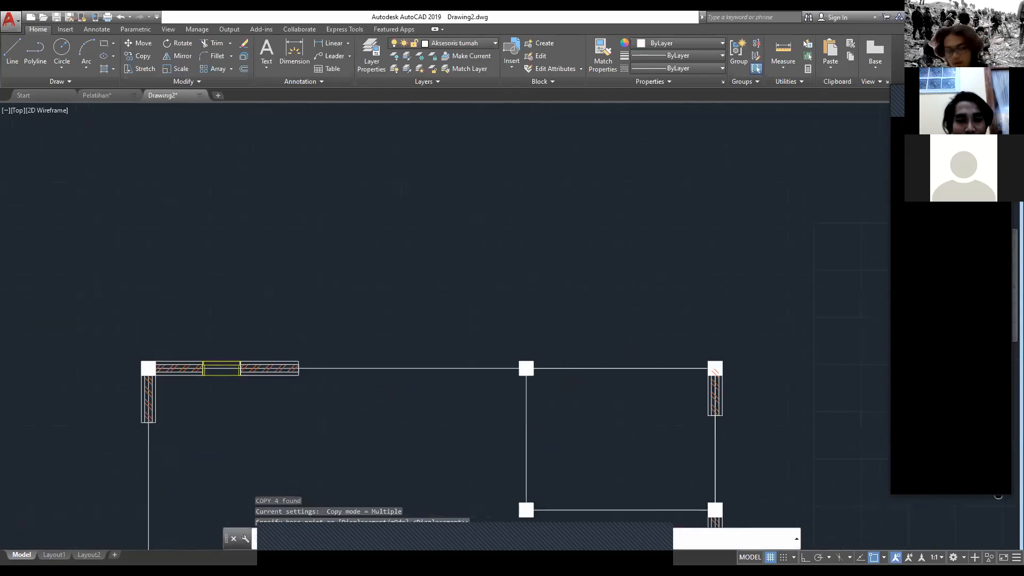
pyautogui.scroll(2, 457, 402)
pyautogui.press('Escape')
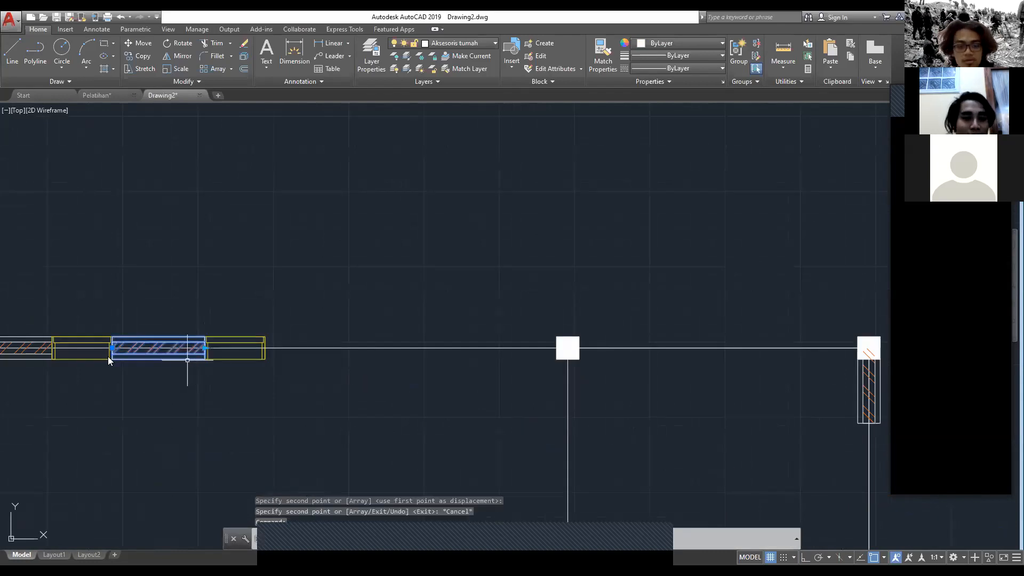
# Step: Copy the hatched segment between the two kitchen windows from its left end to the second window's right edge midpoint
pyautogui.write('co')
pyautogui.press('Return')
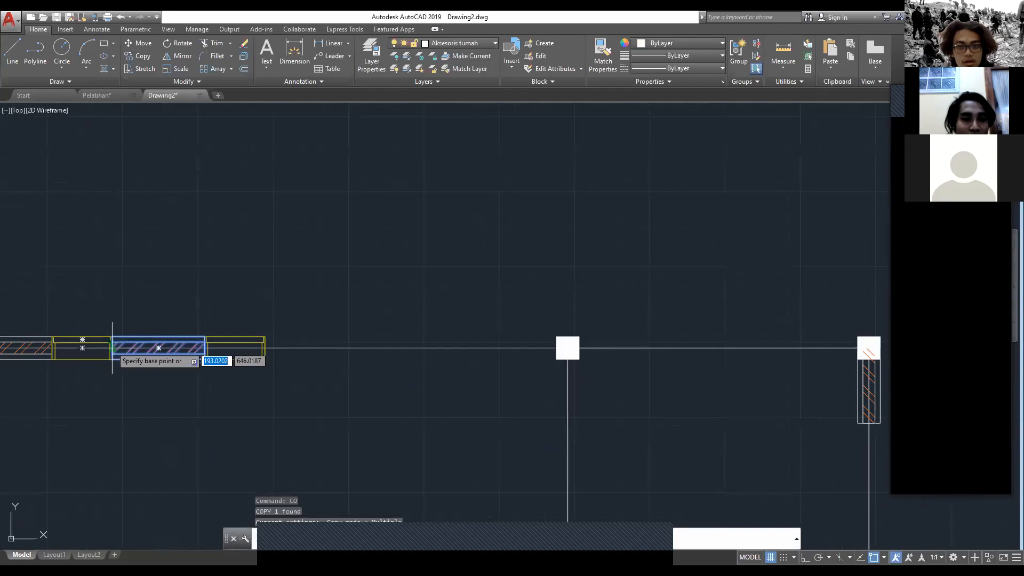
pyautogui.click(112, 348)
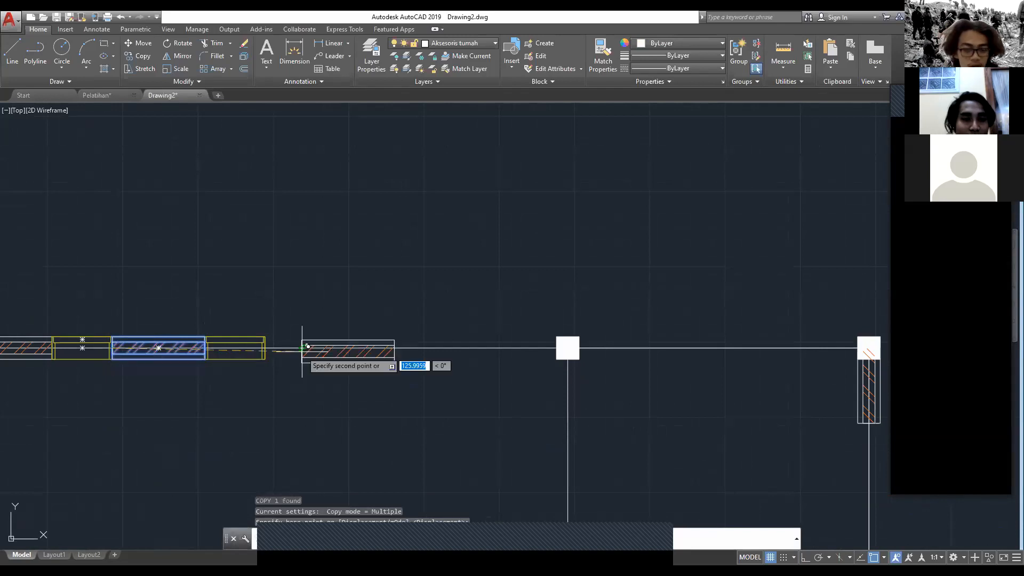
pyautogui.click(268, 348)
pyautogui.press('Escape')
# Step: Stretch the hatched segment after the second kitchen window to the left face of the back wall's middle column
pyautogui.click(327, 353)
pyautogui.click(357, 348)
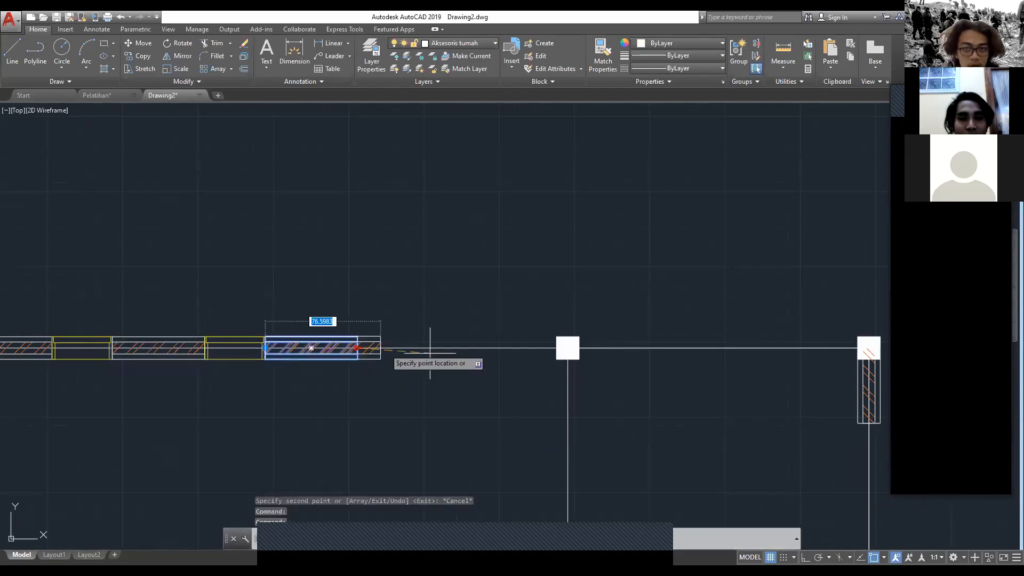
pyautogui.click(558, 353)
pyautogui.press('Escape')
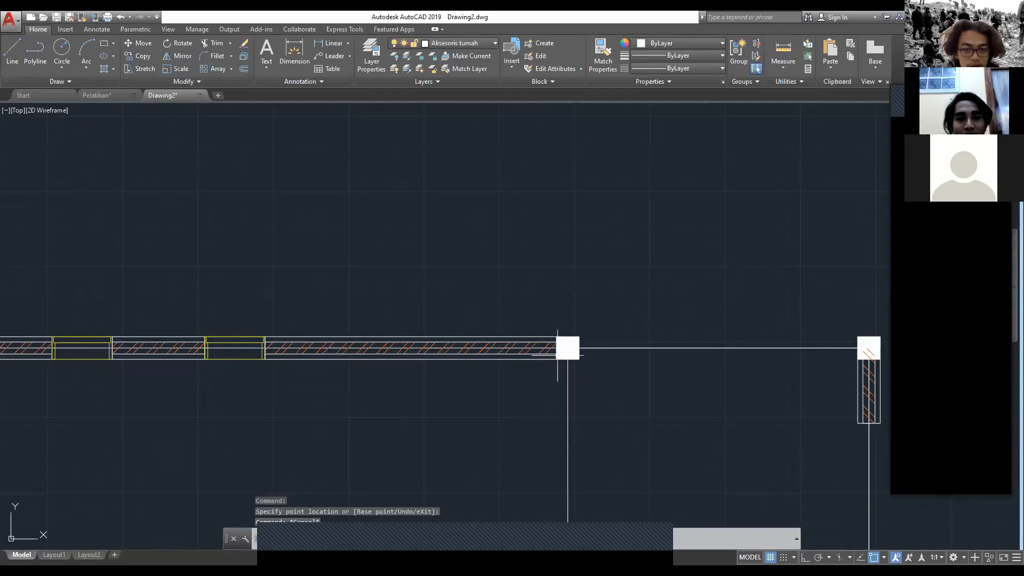
# Step: Copy the long hatched back wall segment from its left end to just beyond the right side of the middle column
pyautogui.scroll(-4, 558, 352)
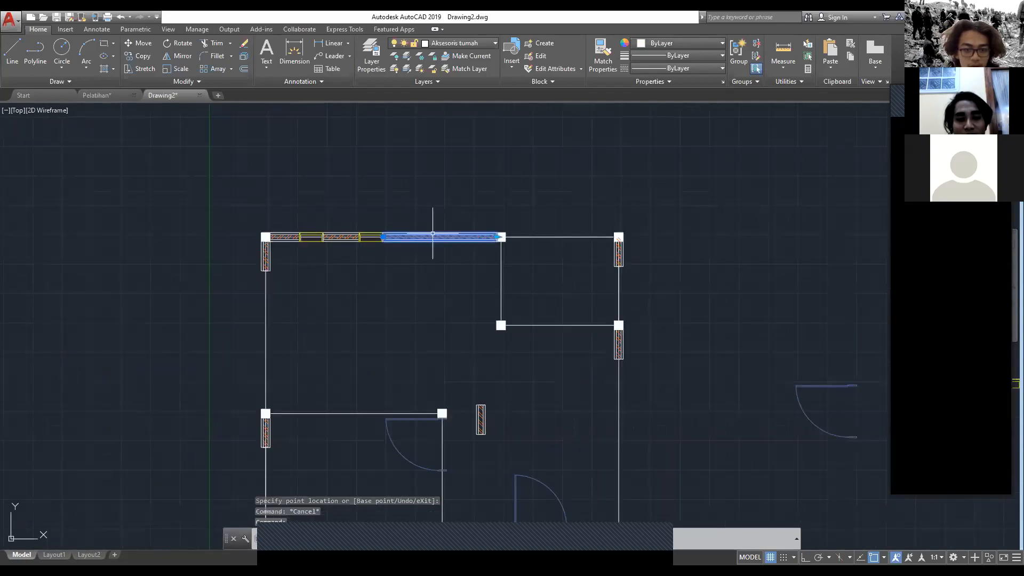
pyautogui.write('co')
pyautogui.press('Return')
pyautogui.scroll(4, 432, 234)
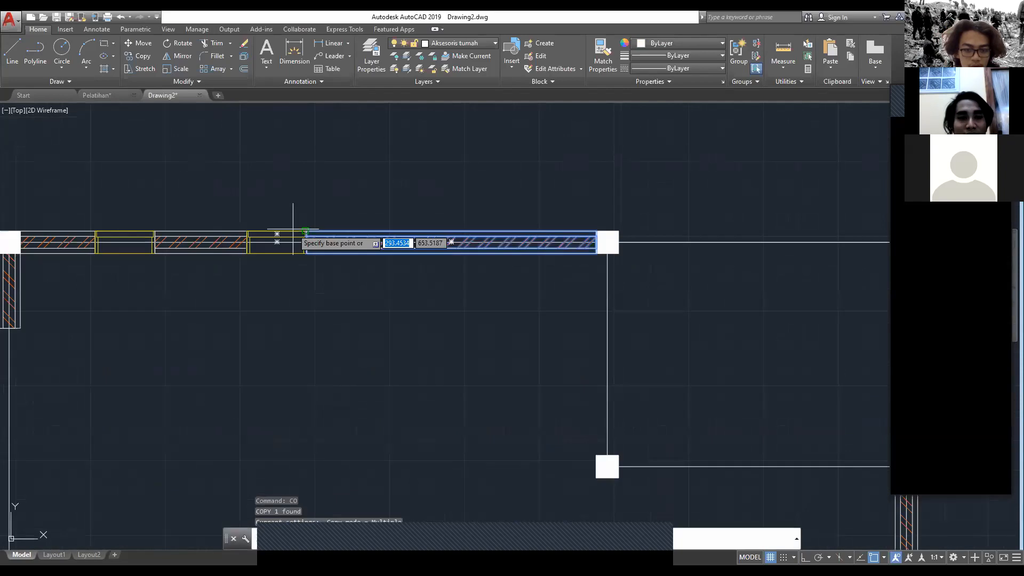
pyautogui.click(302, 231)
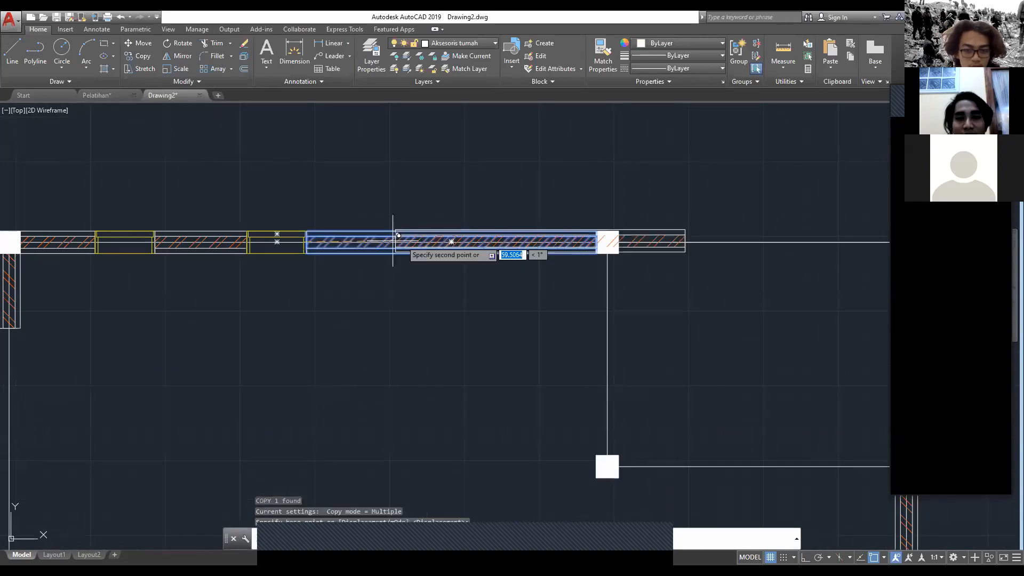
pyautogui.click(645, 240)
pyautogui.press('Escape')
# Step: Move the copied back wall segment so its left end meets the right face midpoint of the middle column
pyautogui.scroll(3, 630, 248)
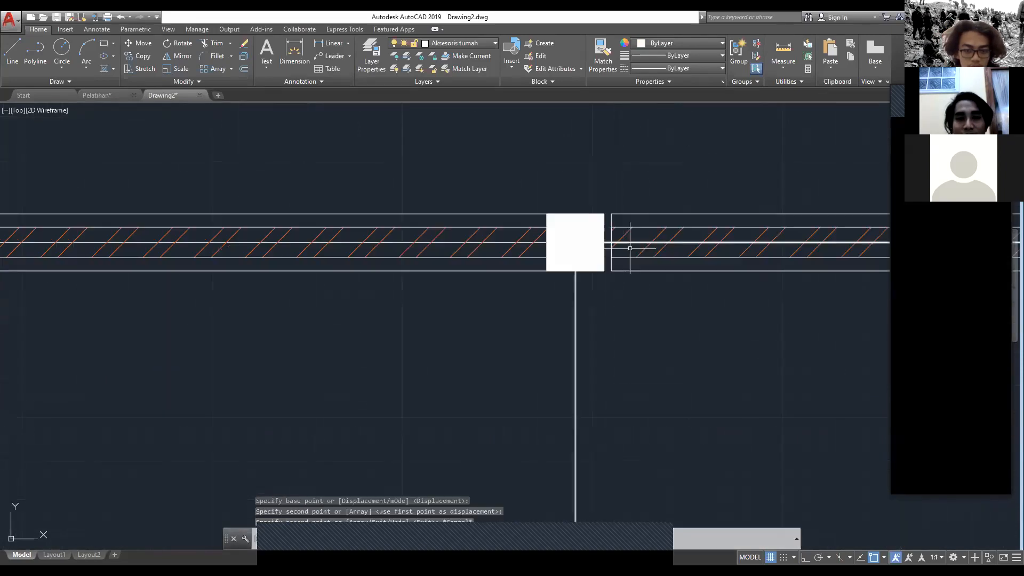
pyautogui.click(630, 248)
pyautogui.click(614, 252)
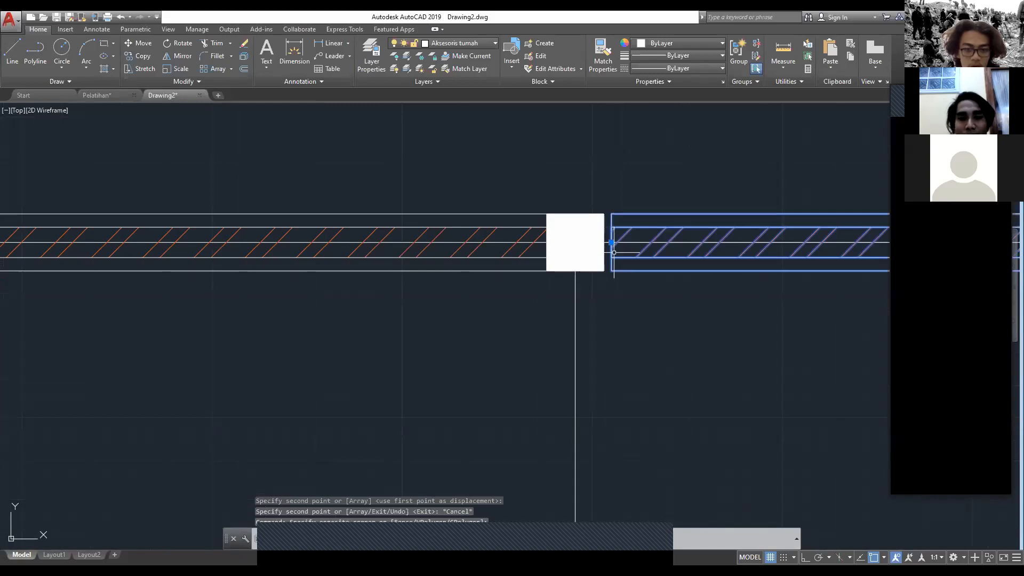
pyautogui.write('m')
pyautogui.press('Return')
pyautogui.click(620, 235)
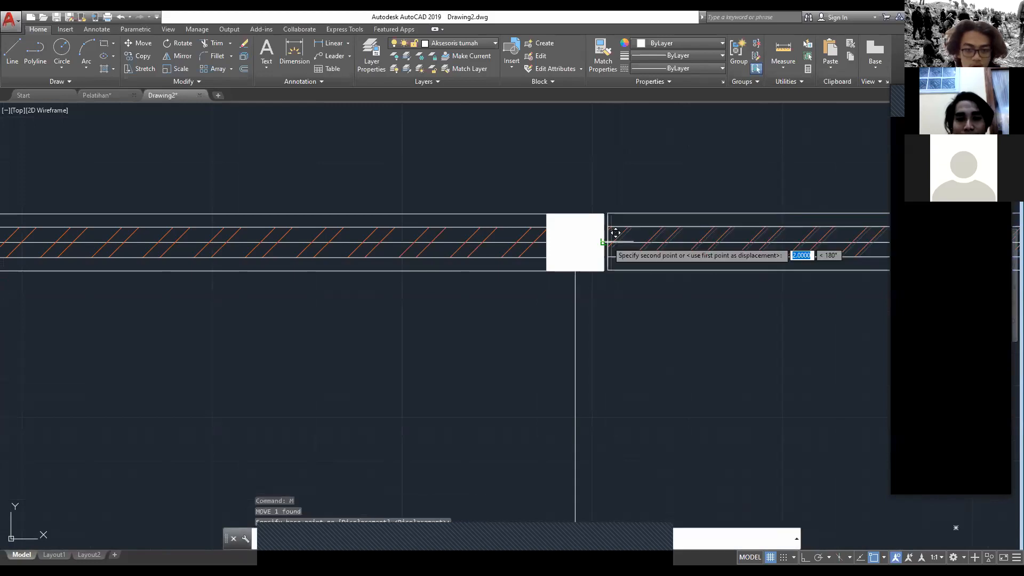
pyautogui.press('Escape')
# Step: Shorten the right-hand back wall segment so it ends at the left face of the back-right corner column
pyautogui.scroll(-4, 753, 272)
pyautogui.moveTo(754, 272); pyautogui.dragTo(575, 258, button='middle')
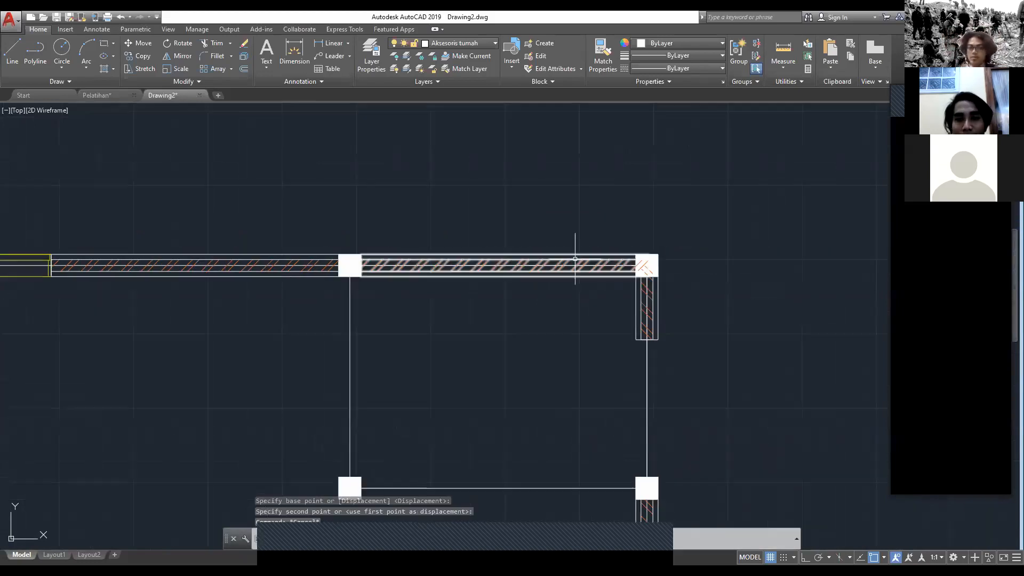
pyautogui.scroll(4, 648, 264)
pyautogui.click(650, 263)
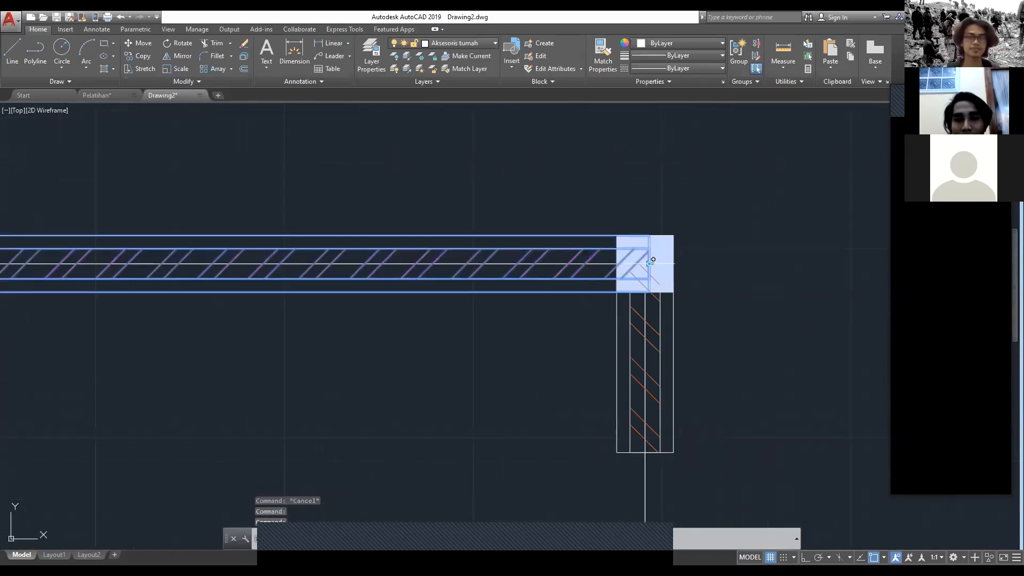
pyautogui.press('Escape')
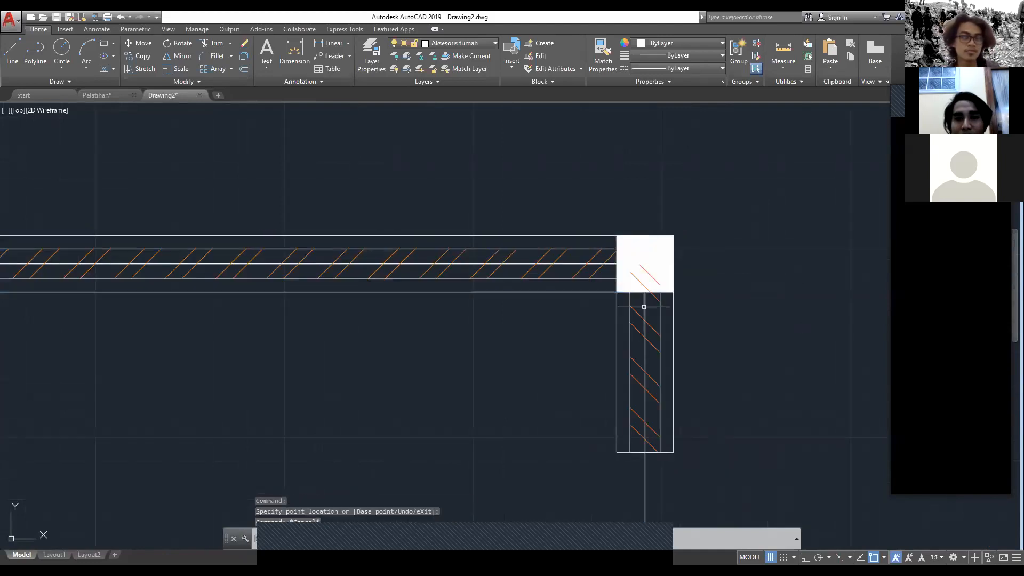
# Step: Move the vertical hatched segment below the back-right corner column from its top midpoint to the column's lower face midpoint
pyautogui.click(643, 307)
pyautogui.click(649, 310)
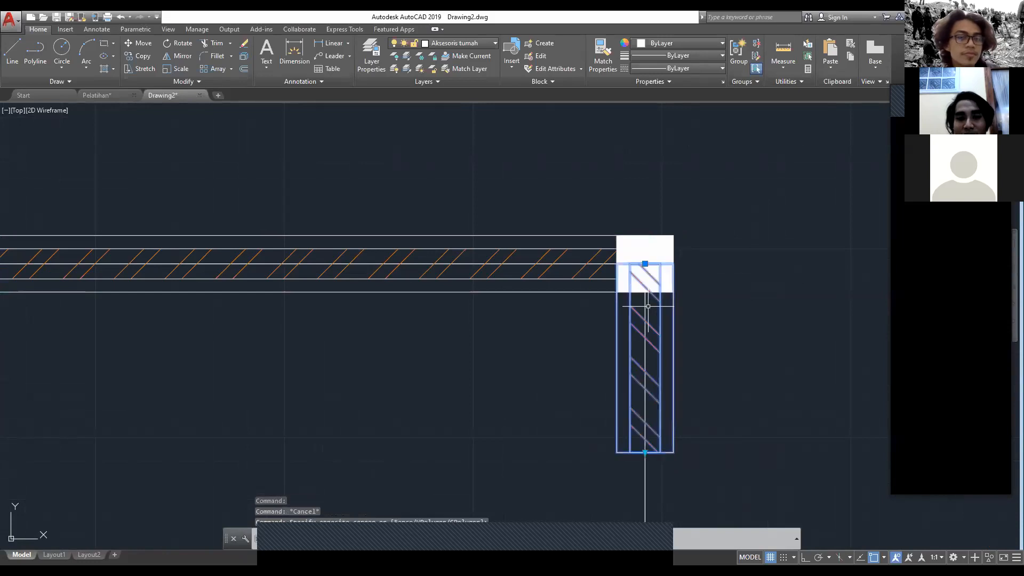
pyautogui.write('m')
pyautogui.press('Return')
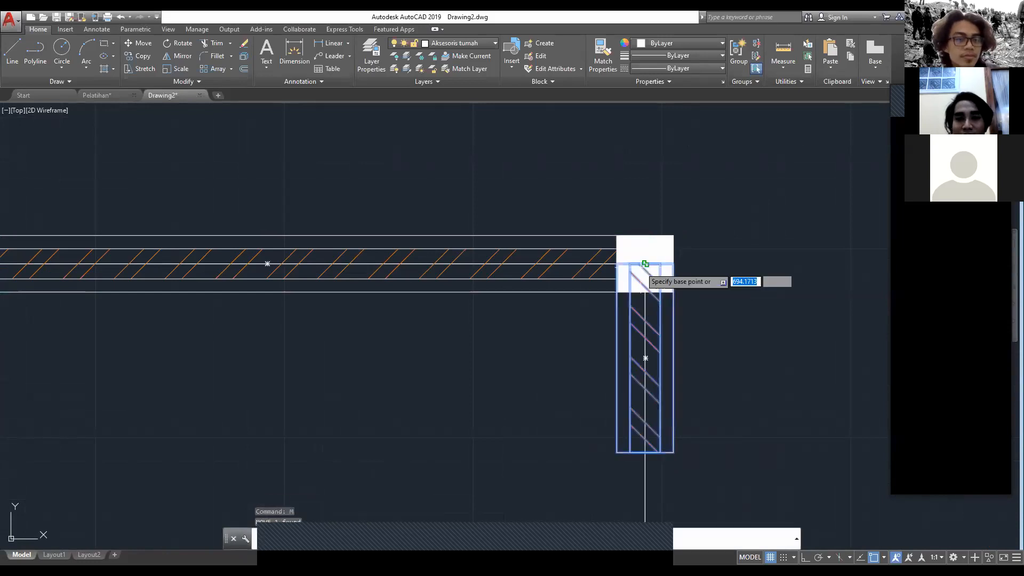
pyautogui.click(645, 264)
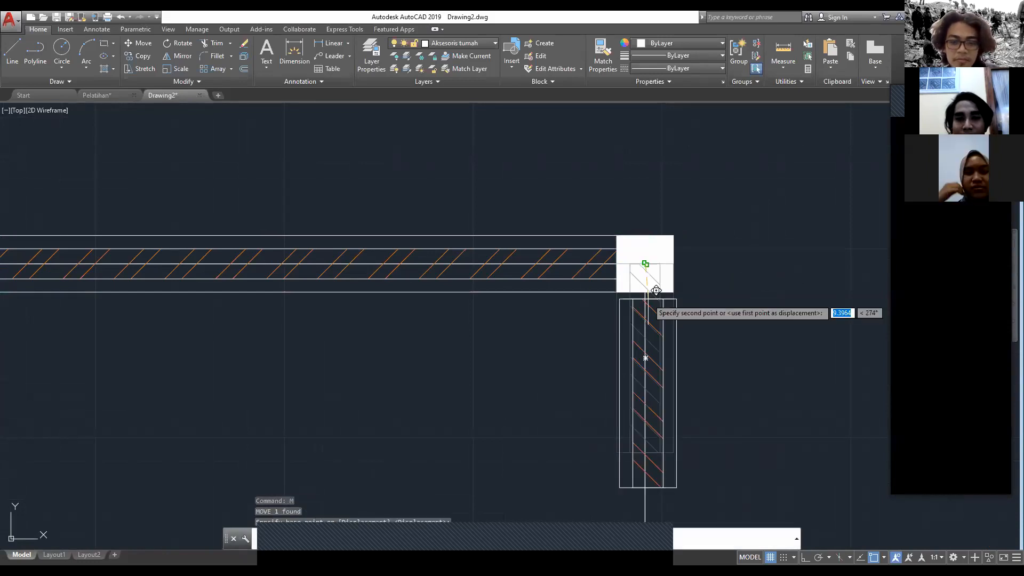
pyautogui.press('Escape')
# Step: Stretch the right outer wall's upper hatched segment down to the top face of the next column
pyautogui.scroll(-6, 640, 328)
pyautogui.click(637, 339)
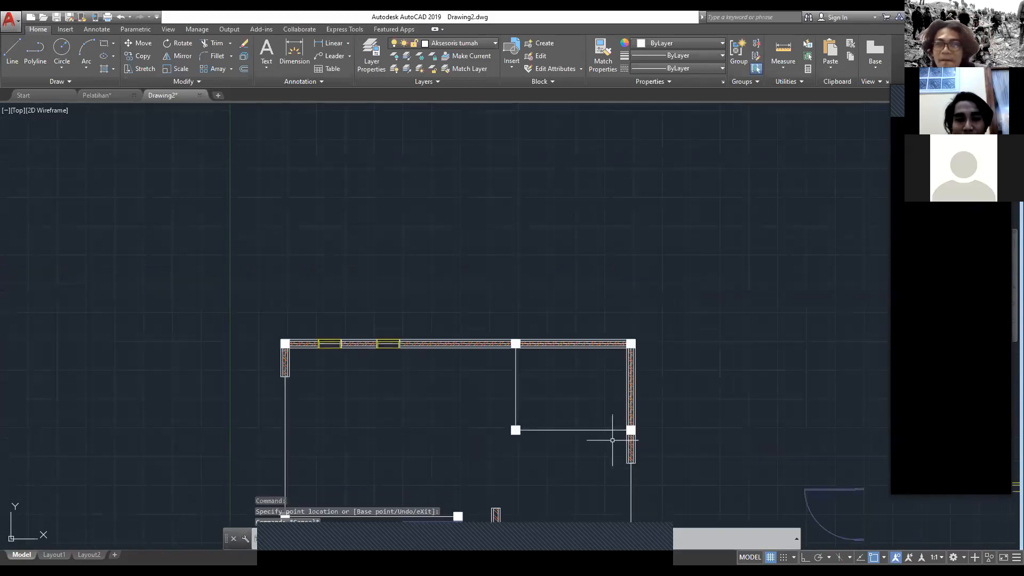
pyautogui.press('Escape')
# Step: Stretch the left outer wall's upper hatched segment down to the top face of the middle column on that side
pyautogui.scroll(-2, 619, 438)
pyautogui.moveTo(612, 440); pyautogui.dragTo(588, 262, button='middle')
pyautogui.click(274, 197)
pyautogui.click(262, 187)
pyautogui.click(262, 199)
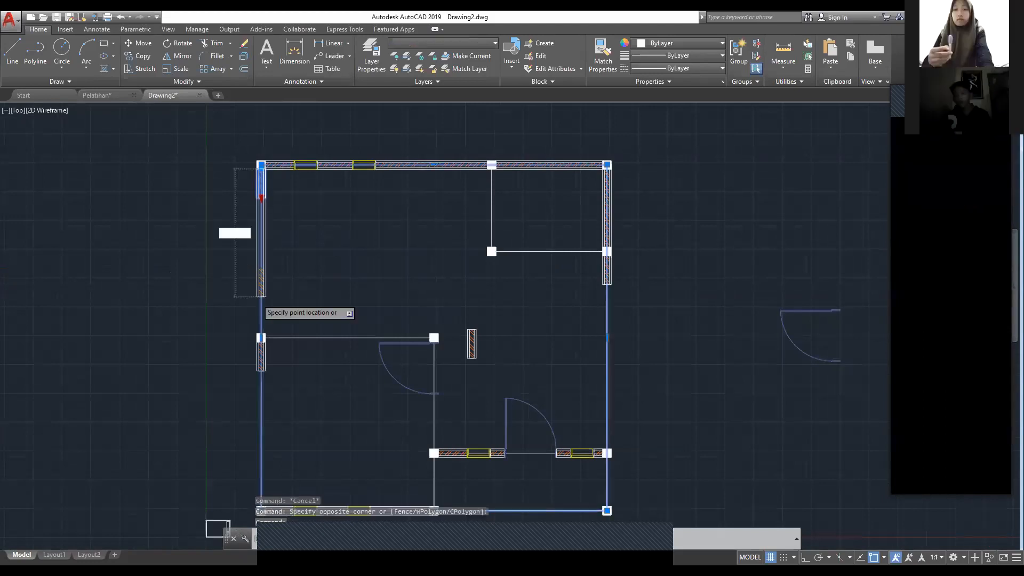
pyautogui.scroll(5, 261, 333)
pyautogui.click(264, 352)
pyautogui.scroll(-5, 320, 229)
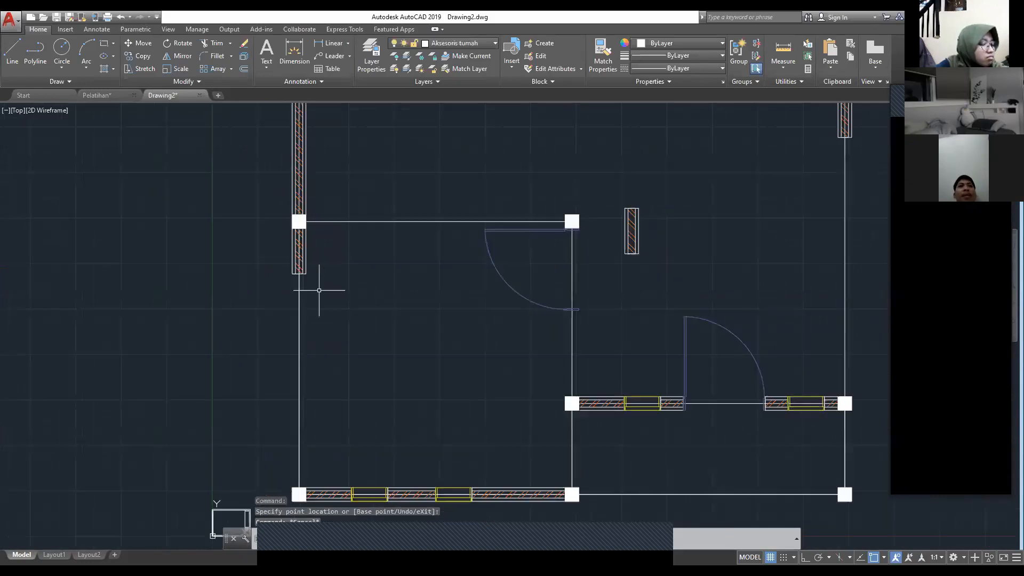
# Step: Stretch the left outer wall's lower hatched segment down to the top face of the front-left corner column
pyautogui.click(300, 276)
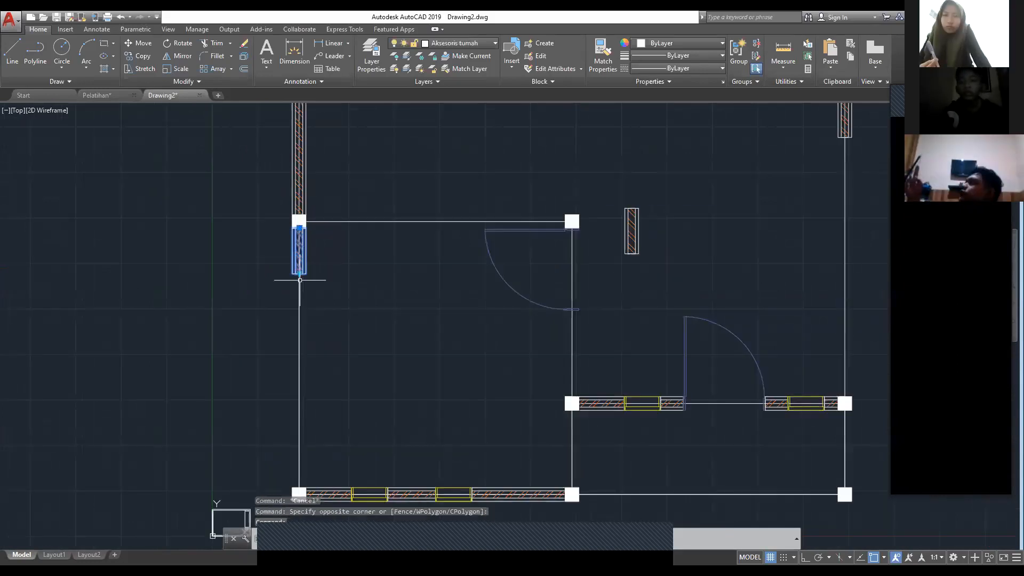
pyautogui.click(300, 276)
pyautogui.scroll(2, 299, 320)
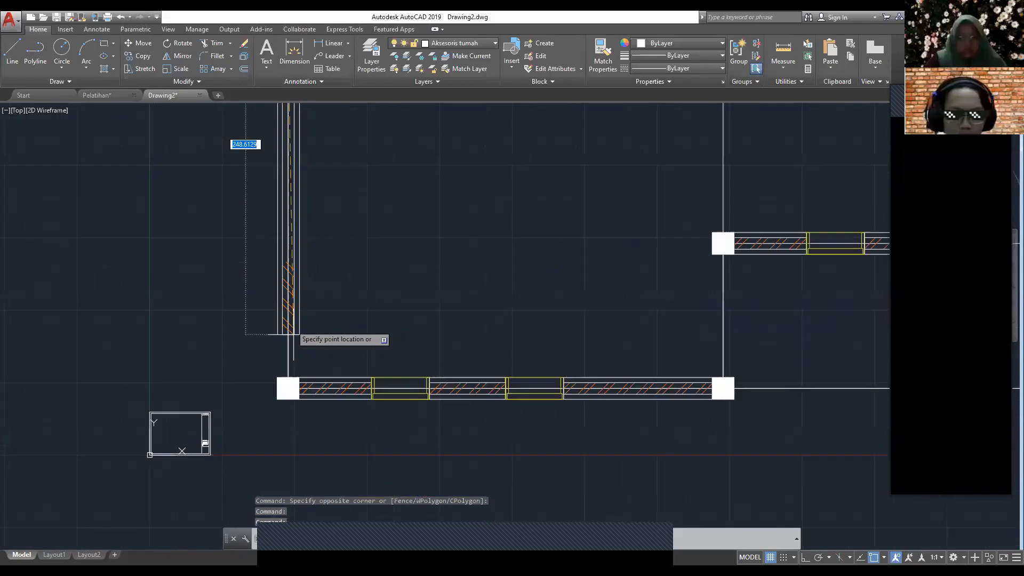
pyautogui.press('Escape')
# Step: Copy the loose vertical hatched segment from its top midpoint to the lower frame of the front room's door on the partition line
pyautogui.moveTo(651, 248)
pyautogui.mouseDown(button='middle')
pyautogui.moveTo(644, 267)
pyautogui.moveTo(371, 286)
pyautogui.mouseUp(button='middle')
pyautogui.scroll(-2, 371, 287)
pyautogui.moveTo(497, 135); pyautogui.dragTo(505, 206, button='middle')
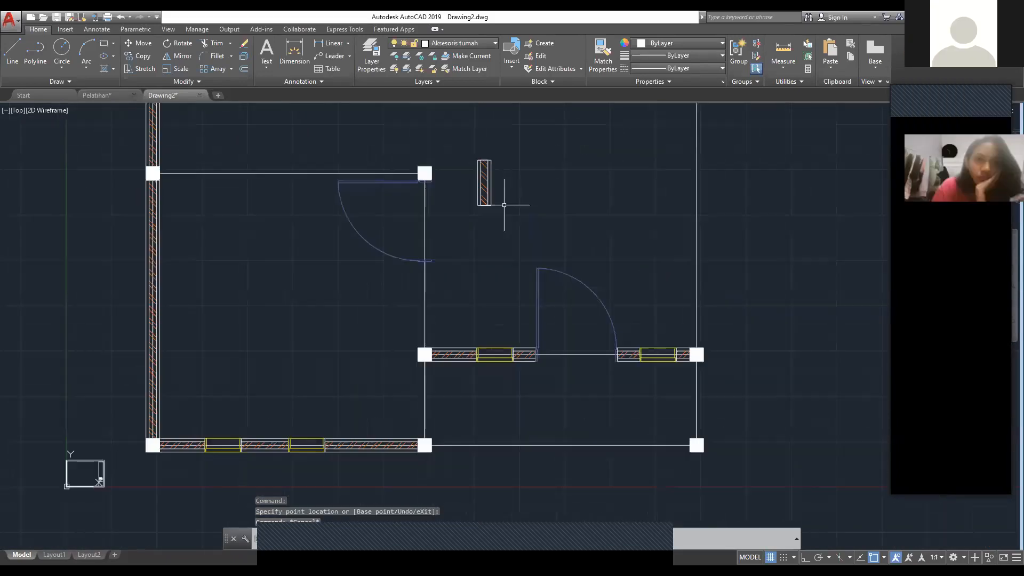
pyautogui.click(505, 205)
pyautogui.click(470, 158)
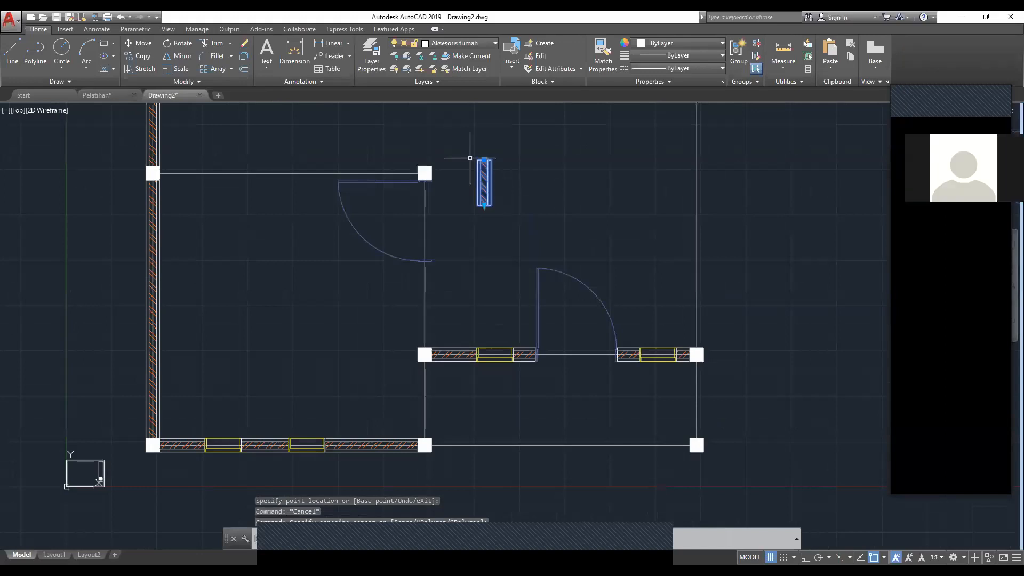
pyautogui.write('co')
pyautogui.press('Return')
pyautogui.click(487, 158)
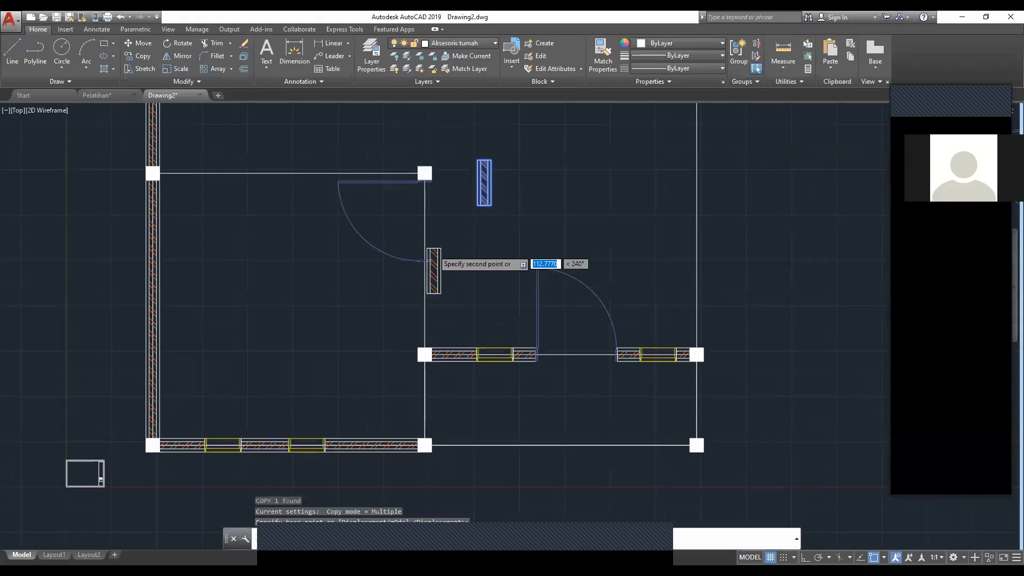
pyautogui.scroll(3, 434, 249)
pyautogui.click(416, 278)
pyautogui.press('Escape')
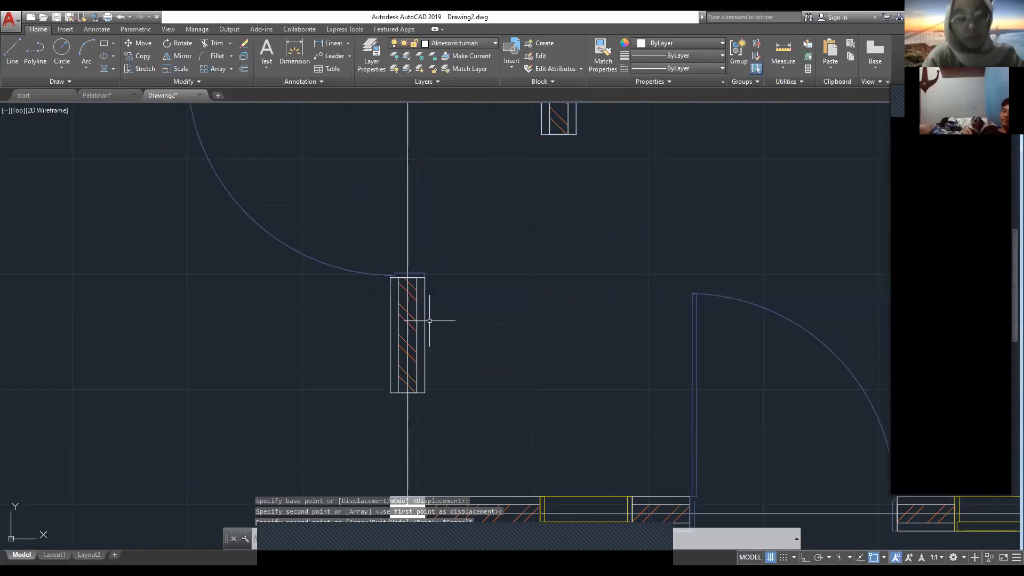
# Step: Stretch the hatched segment below the front room's door down to the top face of the column beneath it
pyautogui.scroll(-2, 430, 321)
pyautogui.click(425, 286)
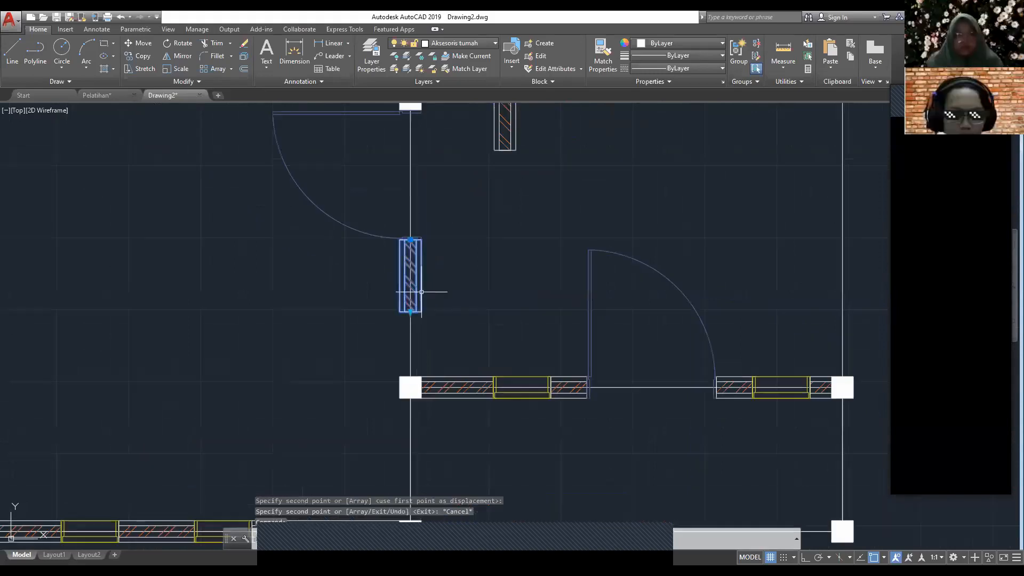
pyautogui.click(410, 377)
pyautogui.press('Escape')
pyautogui.scroll(-2, 442, 413)
pyautogui.moveTo(442, 414); pyautogui.dragTo(398, 294, button='middle')
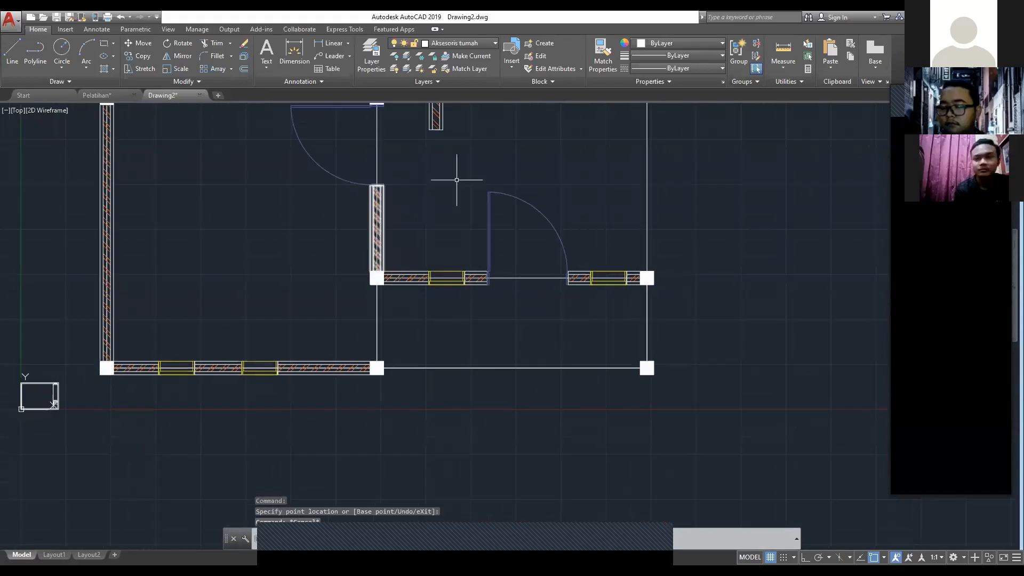
# Step: Move the loose vertical hatched segment by its top end to the underside of the column joining the entrance wall and partition
pyautogui.moveTo(457, 179); pyautogui.dragTo(465, 280, button='middle')
pyautogui.click(473, 265)
pyautogui.click(425, 151)
pyautogui.write('m')
pyautogui.press('Return')
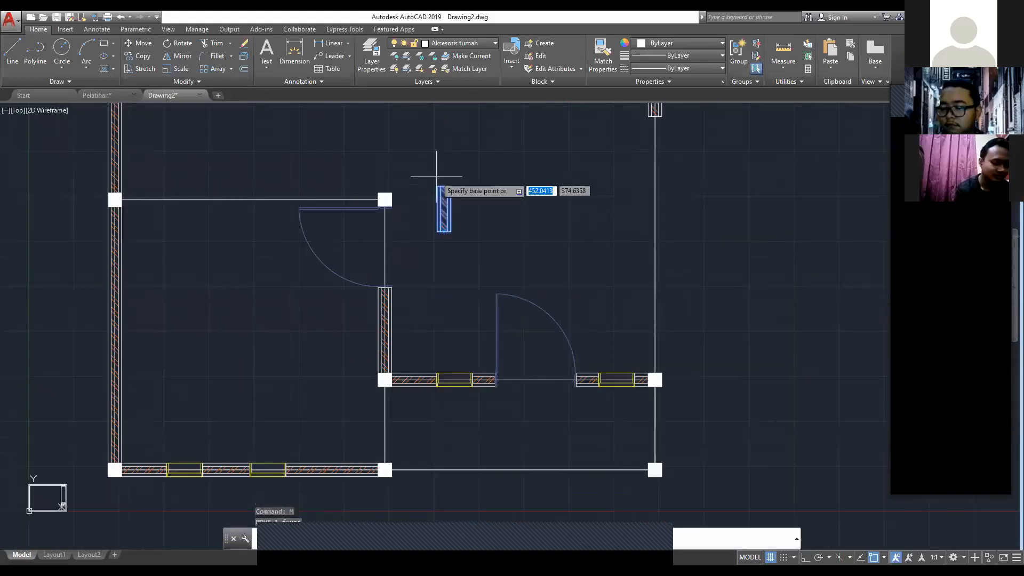
pyautogui.click(441, 185)
pyautogui.scroll(4, 417, 411)
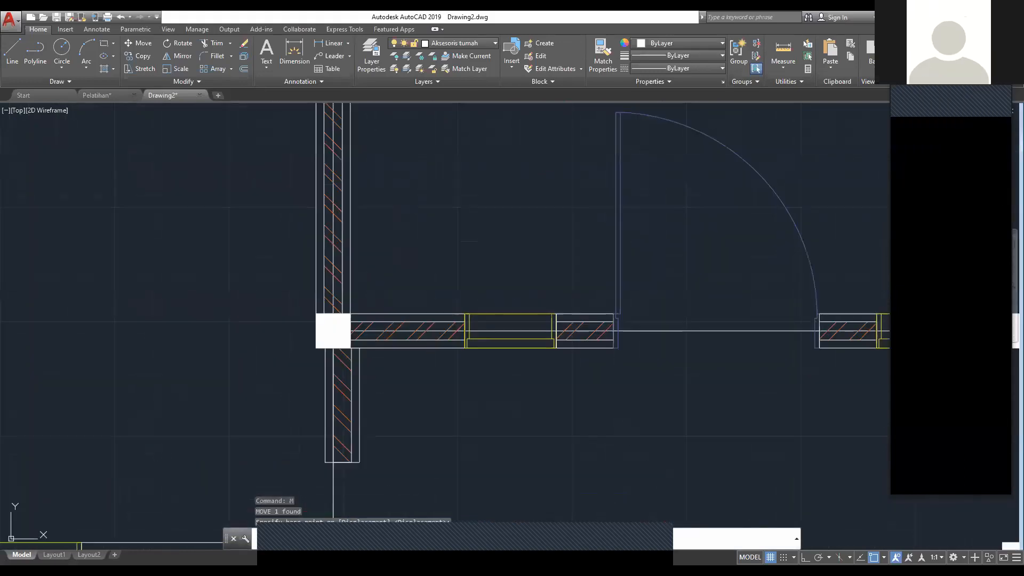
# Step: Align the hatched segment below that column by moving its top midpoint to the midpoint of the column's lower face
pyautogui.click(358, 386)
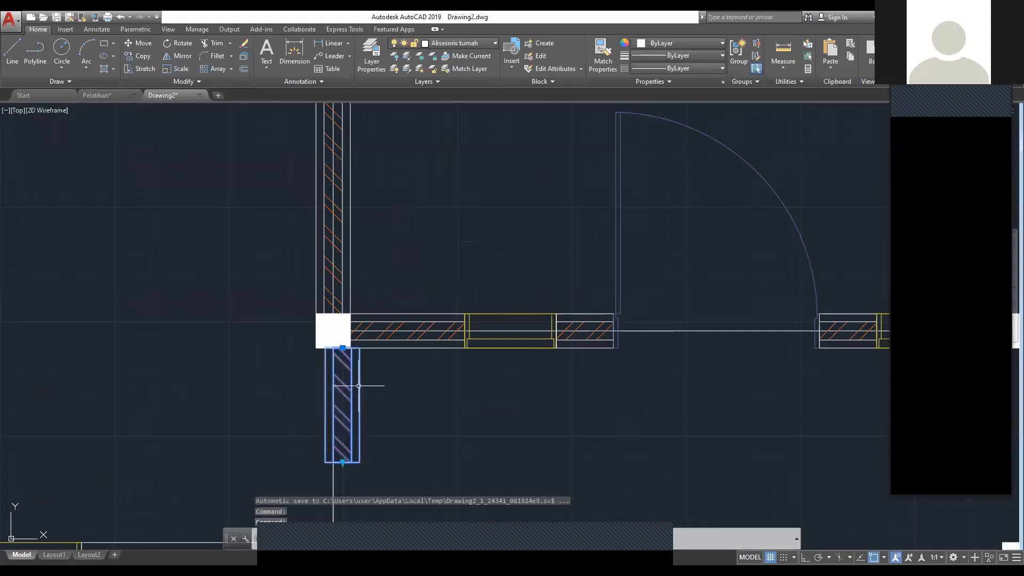
pyautogui.write('m')
pyautogui.press('Return')
pyautogui.click(350, 340)
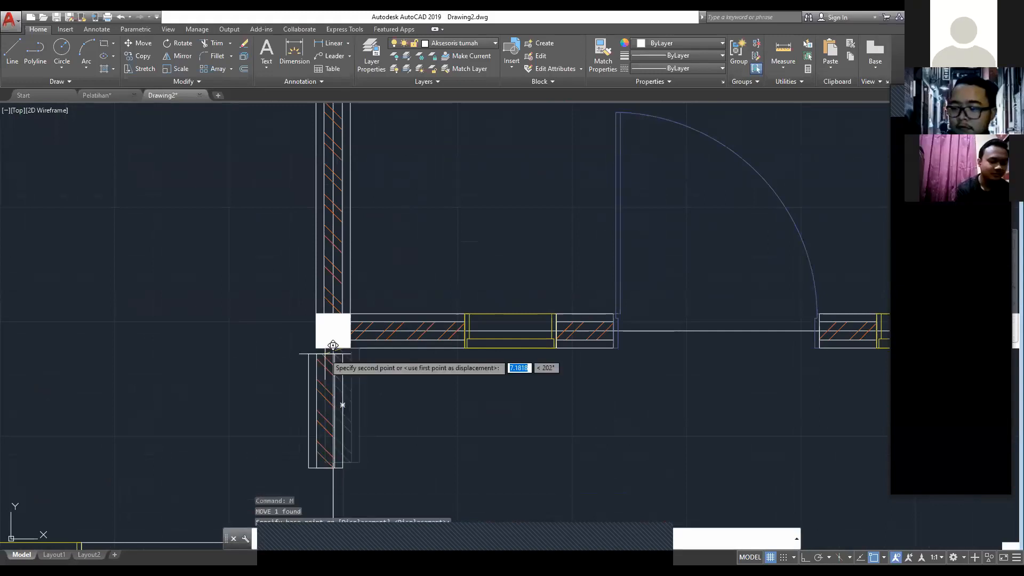
pyautogui.click(334, 348)
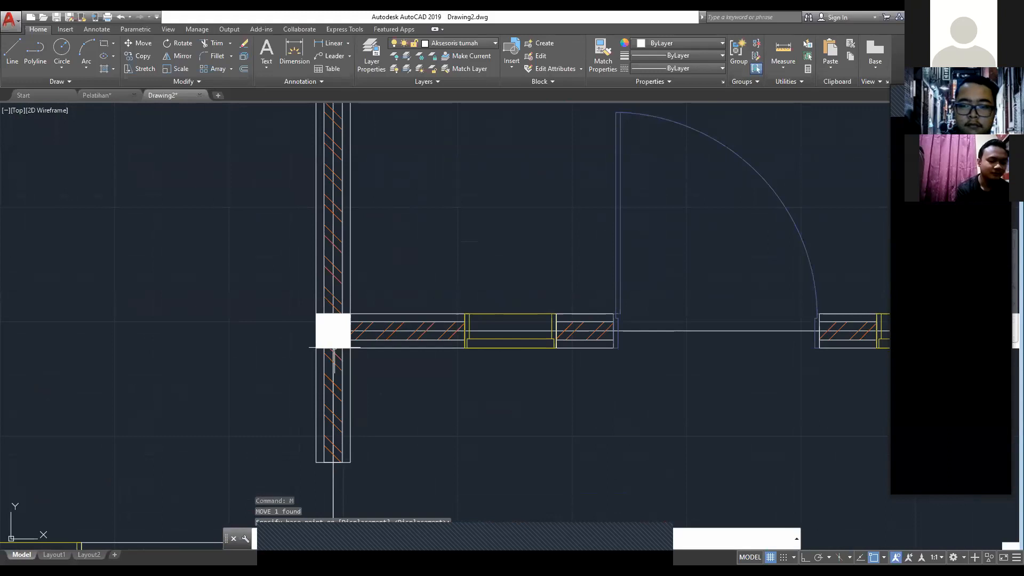
pyautogui.press('Escape')
# Step: Stretch the hatched segment between the entrance-wall column and the front column down to the front column's top face
pyautogui.moveTo(334, 349); pyautogui.dragTo(327, 233, button='middle')
pyautogui.click(357, 319)
pyautogui.click(328, 353)
pyautogui.click(326, 347)
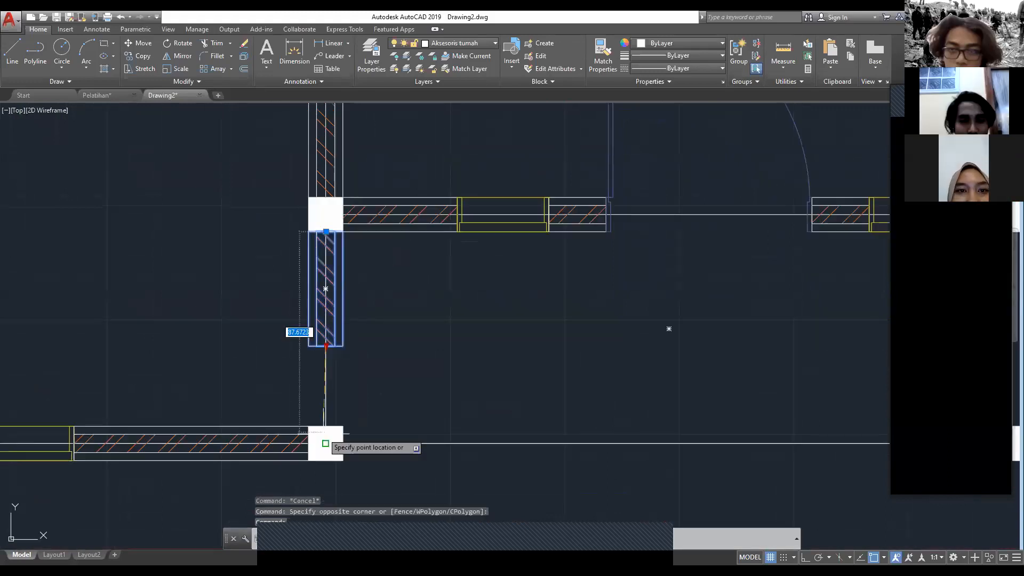
pyautogui.press('Escape')
pyautogui.scroll(-2, 608, 410)
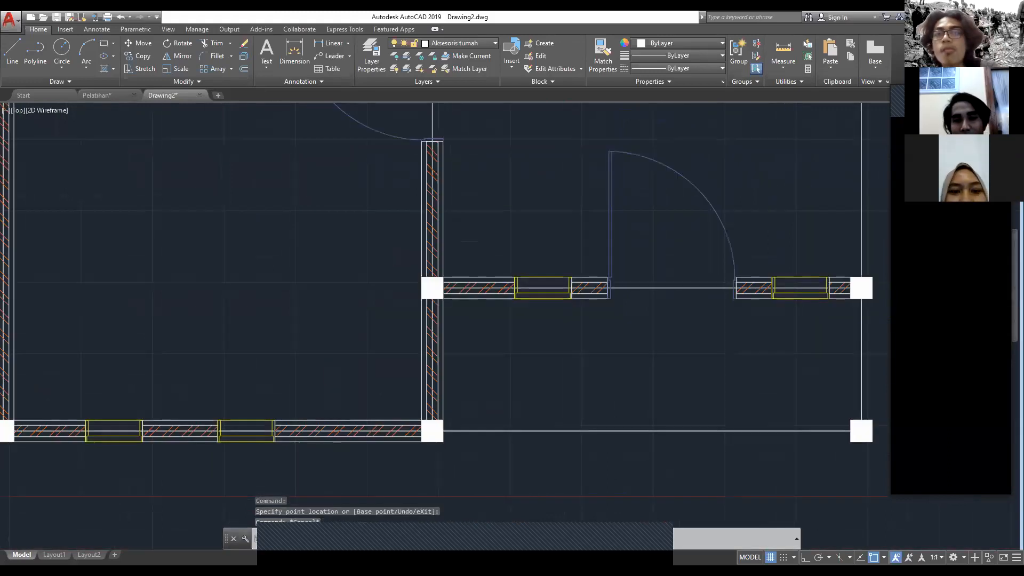
# Step: Delete the column at the porch's outer front-right corner
pyautogui.scroll(-2, 459, 442)
pyautogui.click(776, 488)
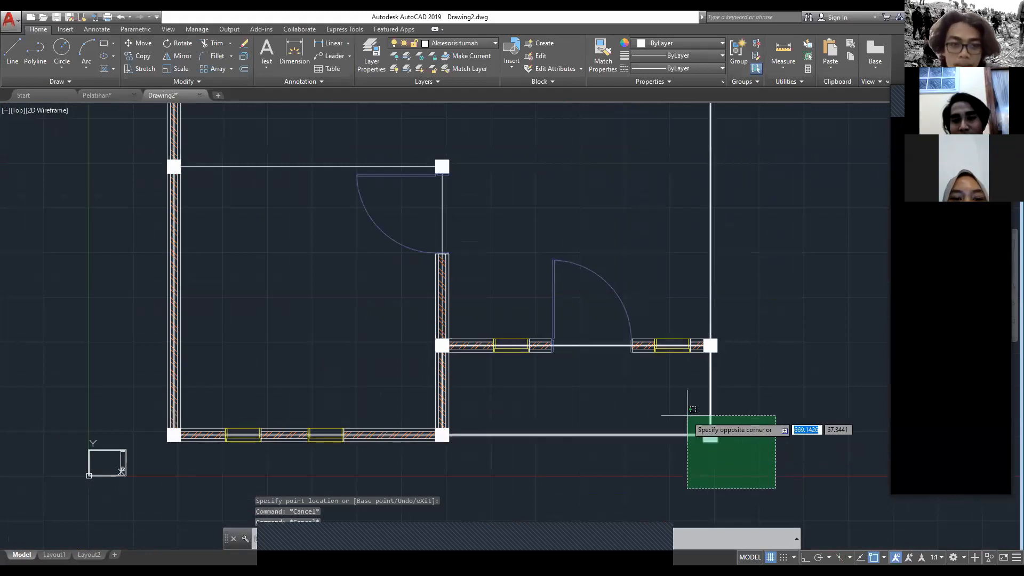
pyautogui.press('Escape')
pyautogui.click(718, 448)
pyautogui.click(716, 428)
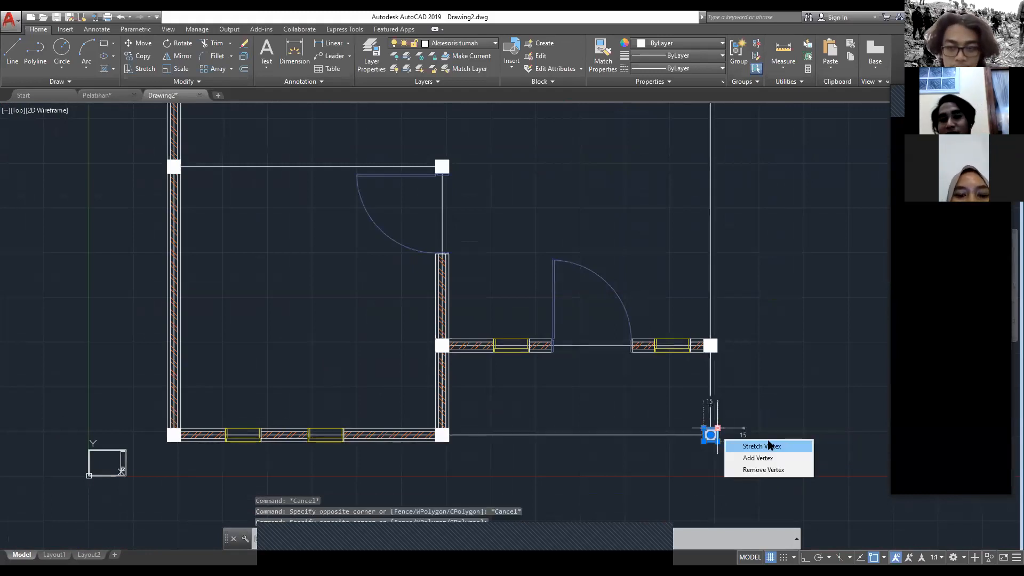
pyautogui.press('Delete')
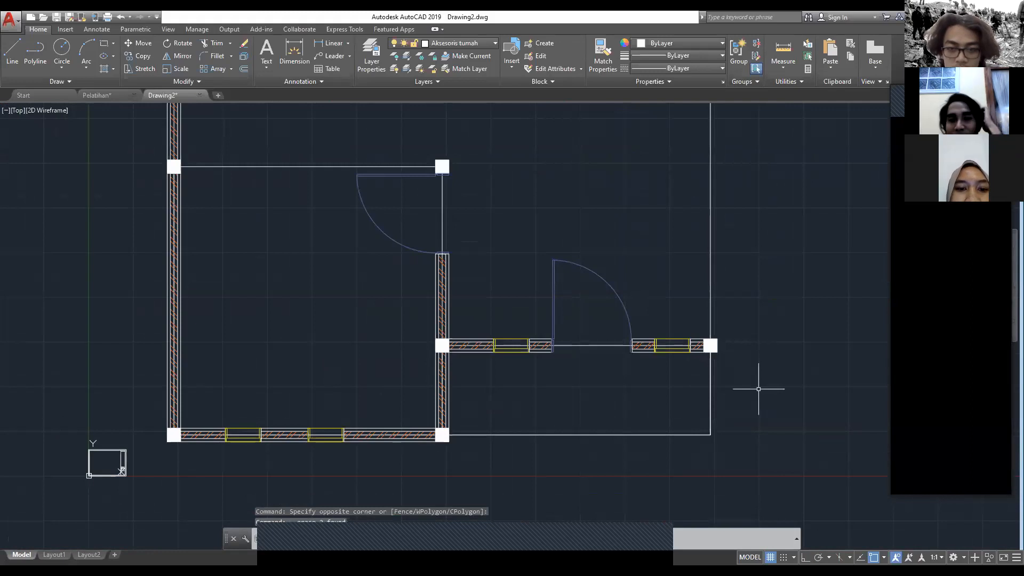
# Step: Stretch the right outer wall's short hatched segment down to the top face of the column at the entrance wall
pyautogui.scroll(-2, 758, 389)
pyautogui.moveTo(676, 180); pyautogui.dragTo(578, 254, button='middle')
pyautogui.click(616, 312)
pyautogui.click(616, 319)
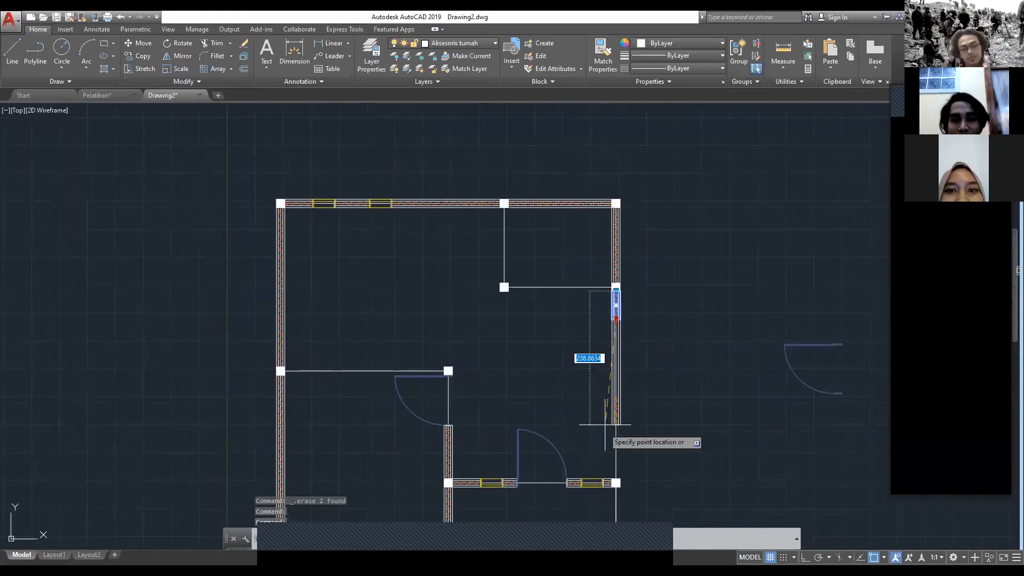
pyautogui.moveTo(606, 473); pyautogui.dragTo(608, 394, button='middle')
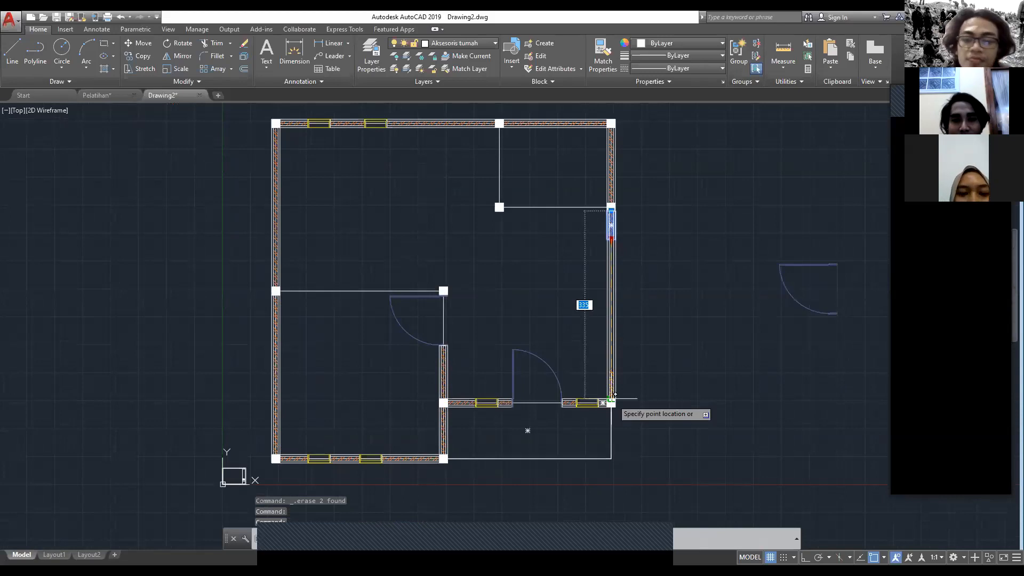
pyautogui.click(611, 399)
pyautogui.press('Escape')
# Step: Copy the back wall's right-hand hatched segment to the small room's lower side and to the front room's back wall line
pyautogui.moveTo(570, 234); pyautogui.dragTo(587, 331, button='middle')
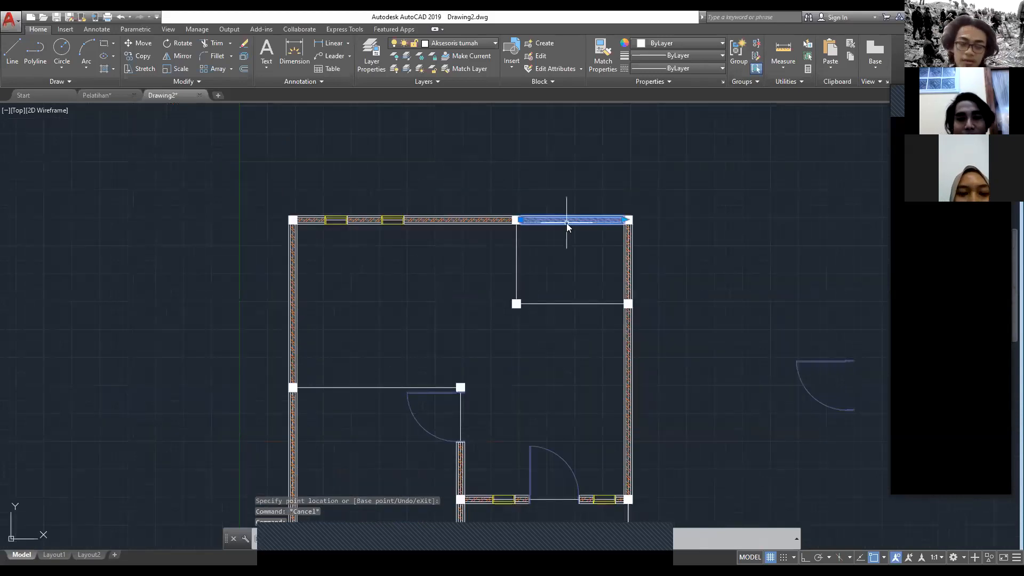
pyautogui.scroll(2, 567, 219)
pyautogui.write('co')
pyautogui.press('Return')
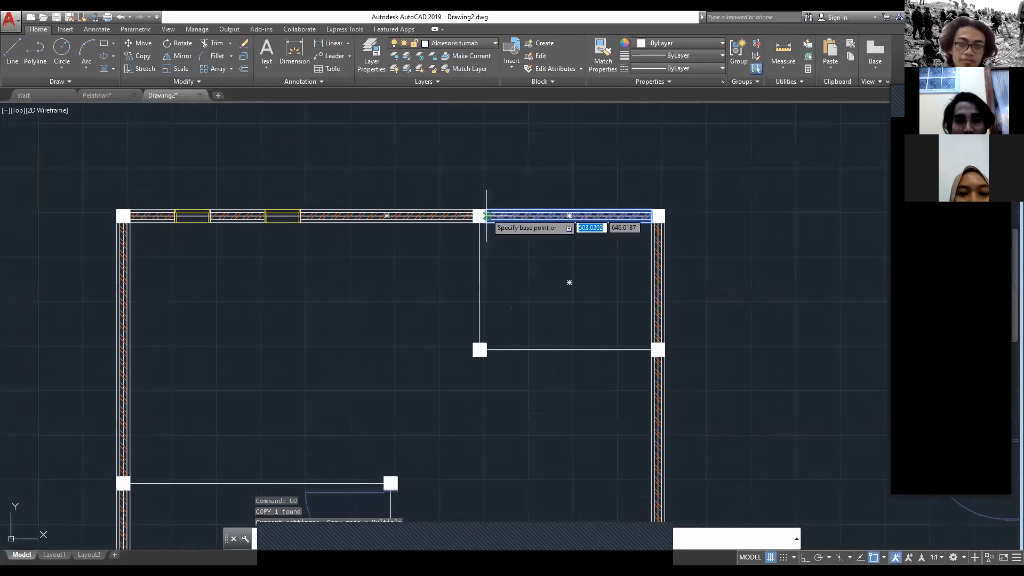
pyautogui.click(487, 216)
pyautogui.click(492, 347)
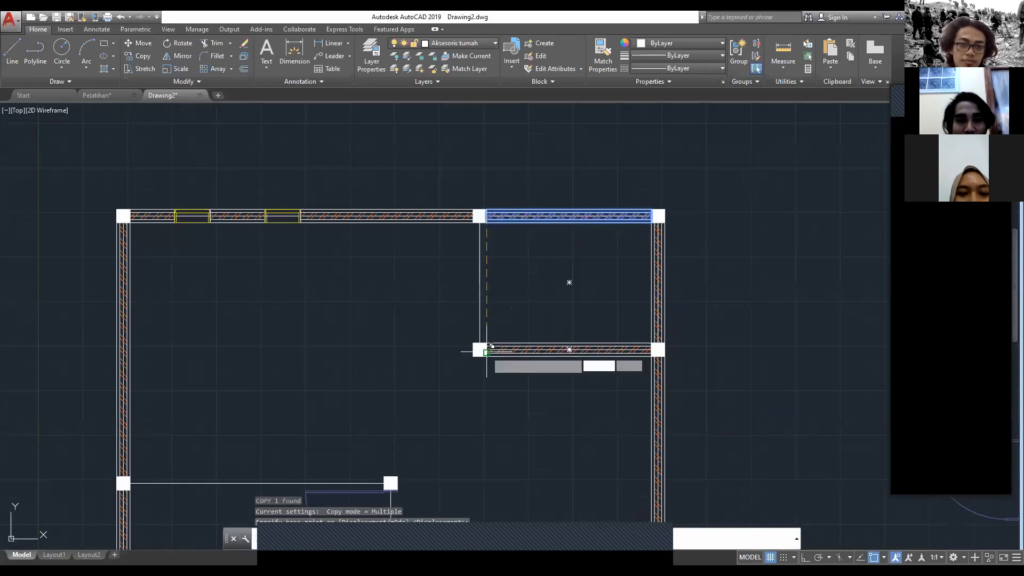
pyautogui.moveTo(172, 377); pyautogui.dragTo(366, 327, button='middle')
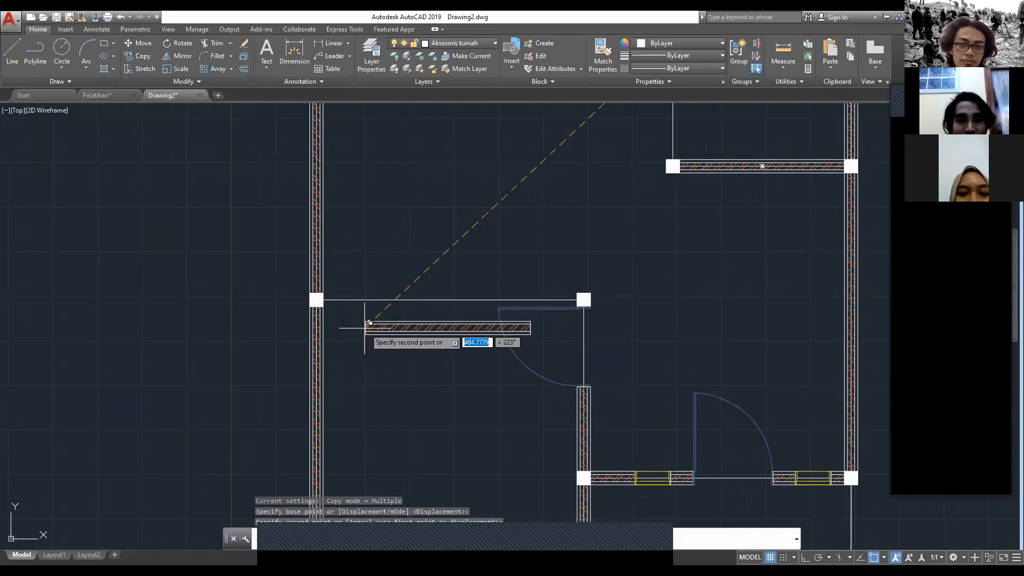
pyautogui.click(325, 301)
pyautogui.press('Escape')
# Step: Stretch the front room's back wall segment right to the face of the column beside the door
pyautogui.click(487, 300)
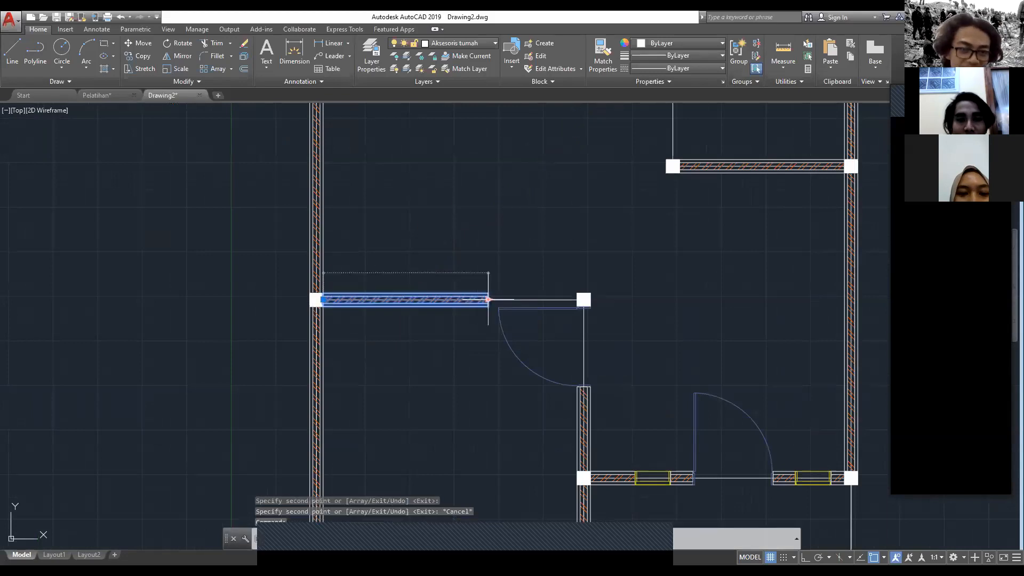
pyautogui.click(582, 295)
pyautogui.press('Escape')
pyautogui.moveTo(640, 223); pyautogui.dragTo(504, 206, button='middle')
pyautogui.scroll(-4, 656, 277)
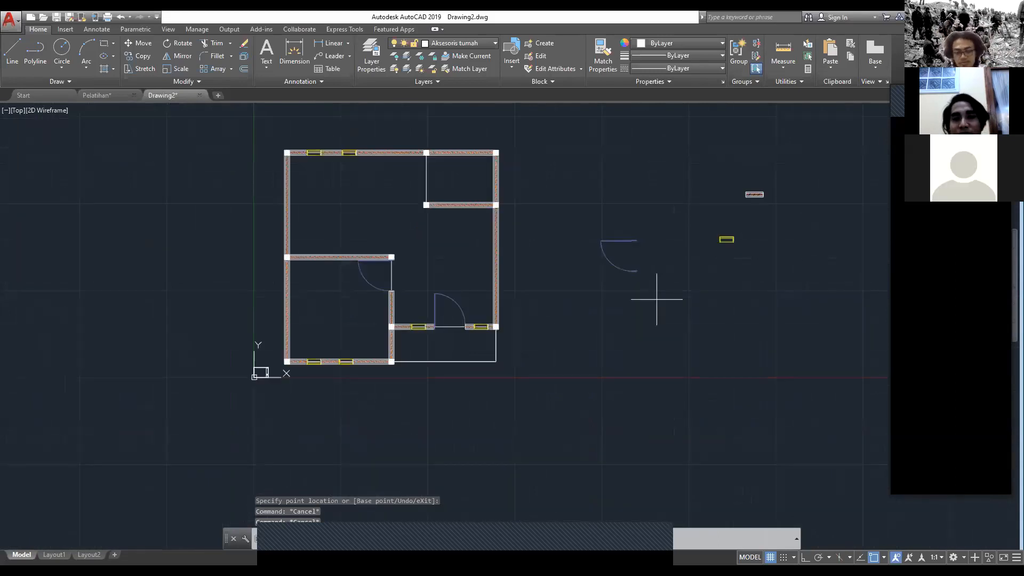
pyautogui.click(657, 300)
pyautogui.click(575, 217)
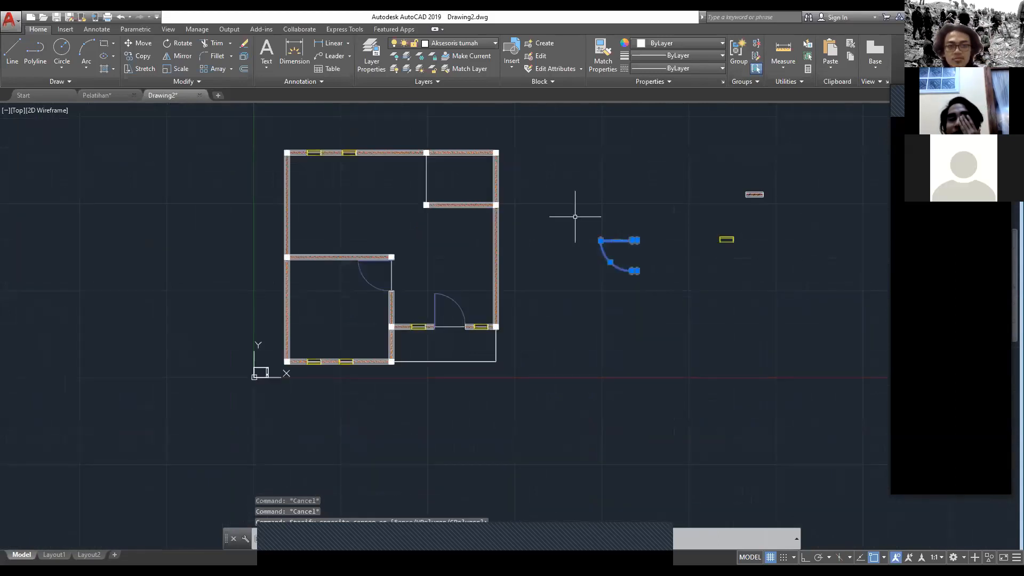
pyautogui.moveTo(585, 211); pyautogui.dragTo(530, 235, button='middle')
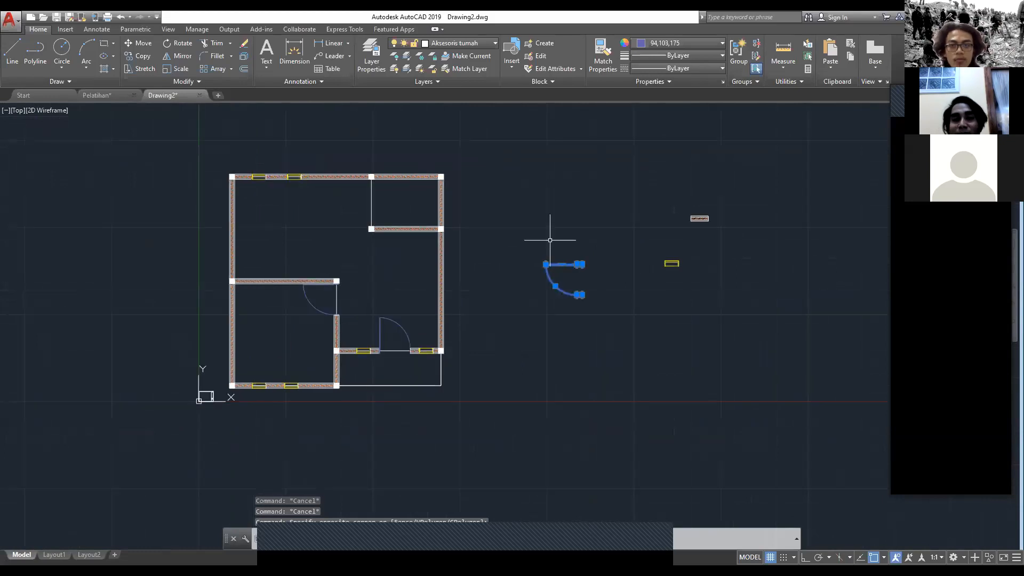
pyautogui.scroll(2, 550, 240)
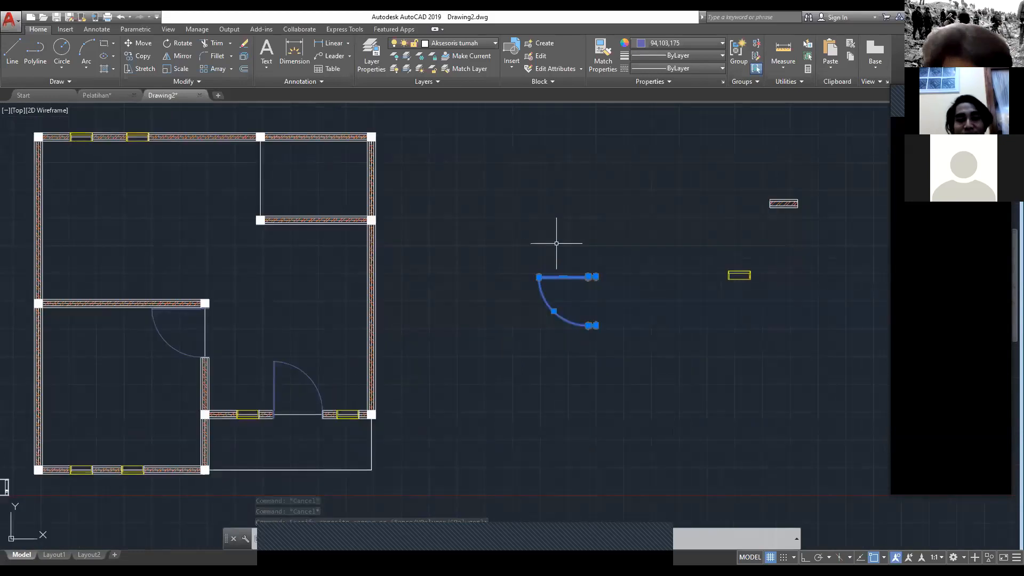
pyautogui.write('RO')
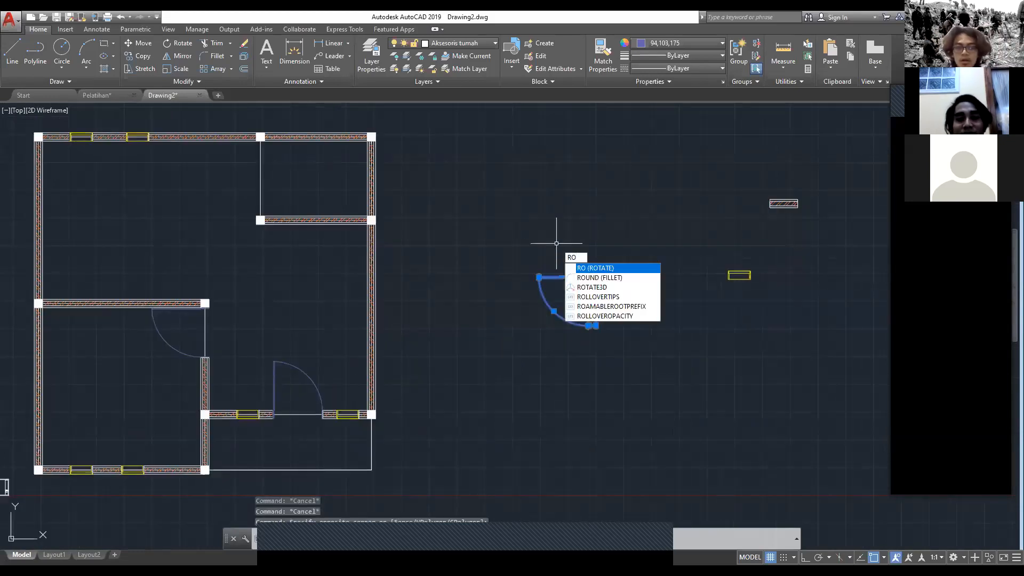
pyautogui.press('Escape')
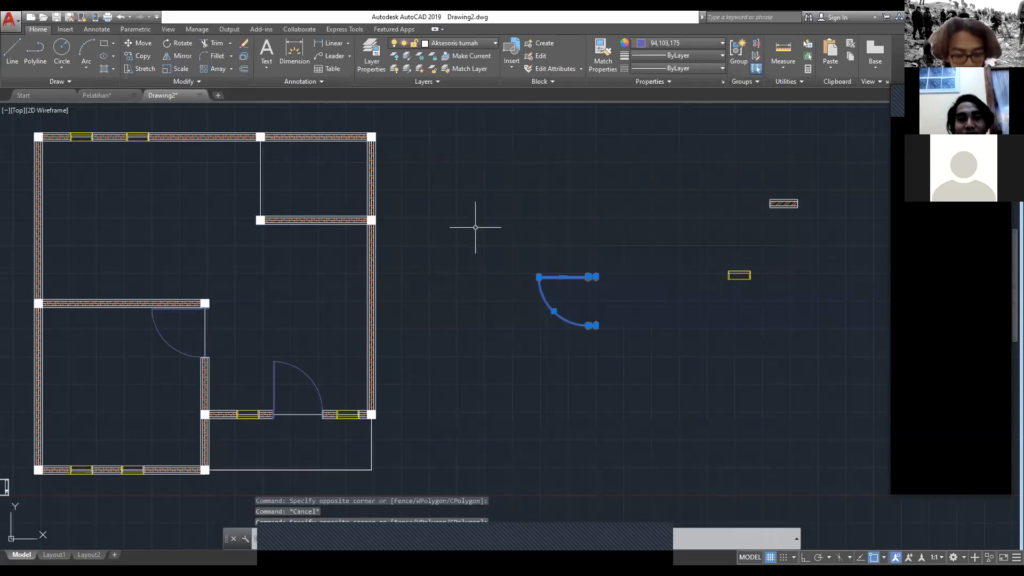
# Step: Mirror the loose door about a vertical line through its frame's outer end with Ortho on, erasing the source objects
pyautogui.write('MIR')
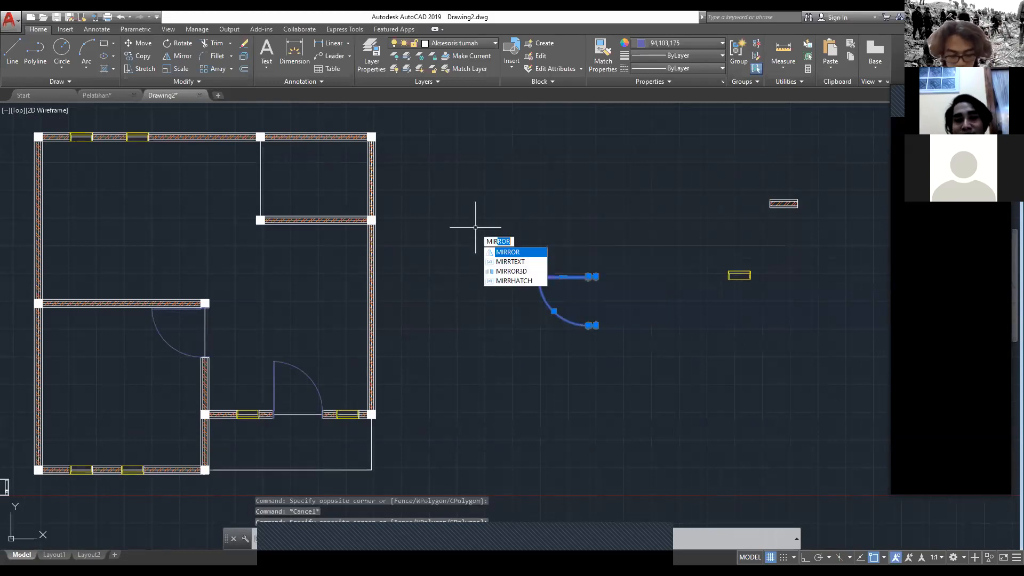
pyautogui.press('Return')
pyautogui.scroll(4, 635, 274)
pyautogui.scroll(4, 526, 279)
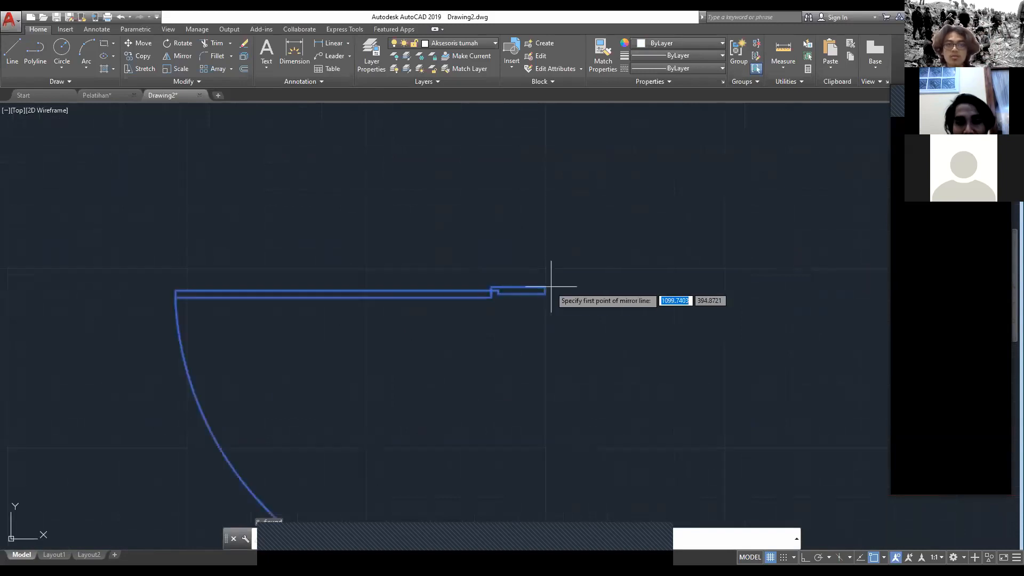
pyautogui.click(546, 287)
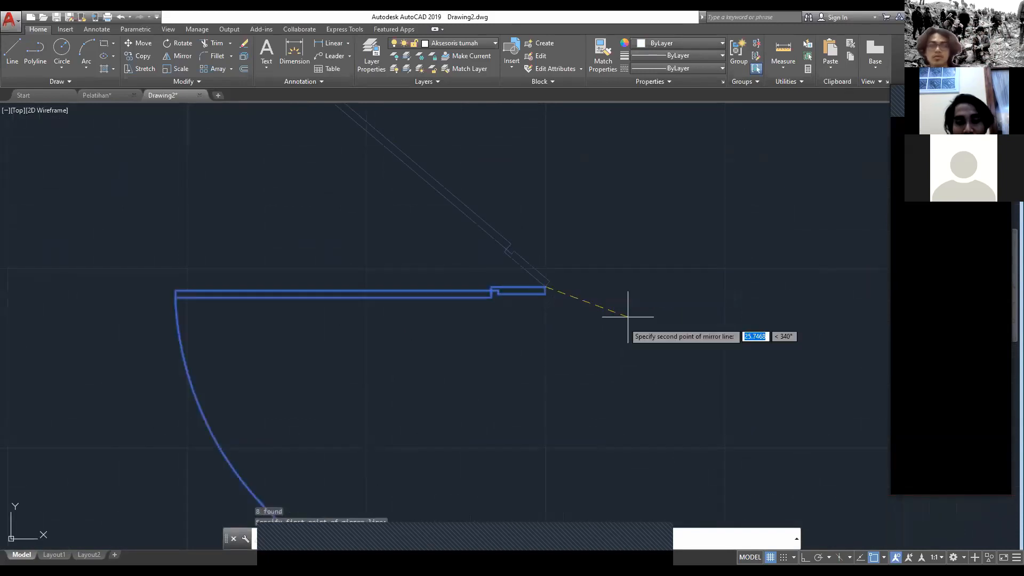
pyautogui.press('F8')
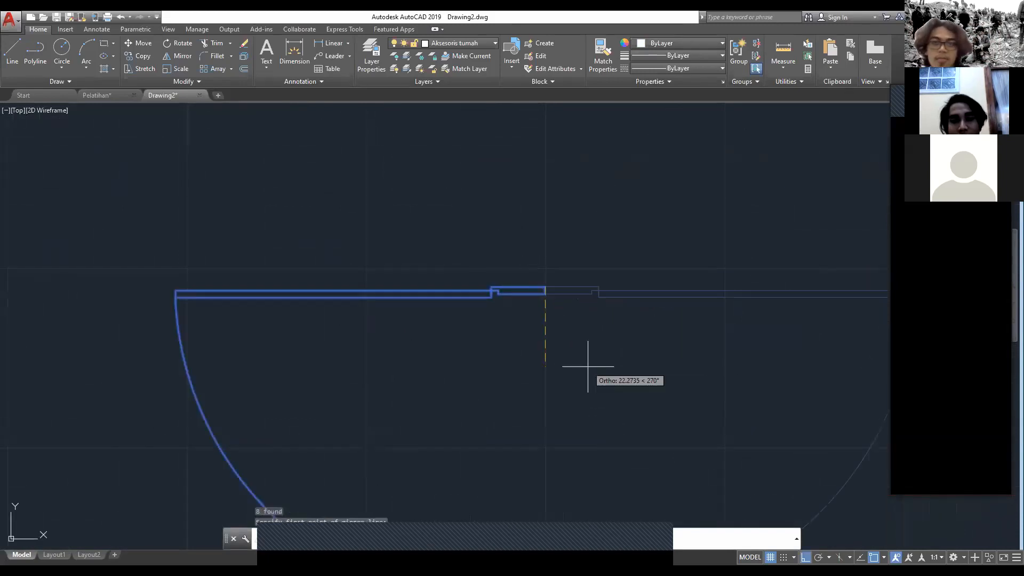
pyautogui.click(588, 367)
pyautogui.write('Y')
pyautogui.press('Return')
pyautogui.scroll(-6, 484, 251)
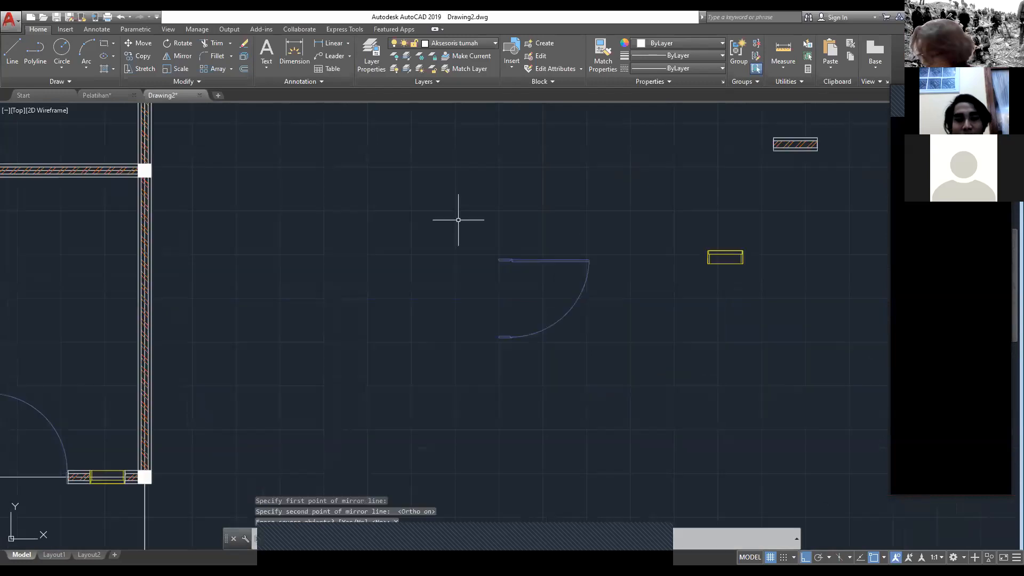
# Step: Move the mirrored door by its upper frame's top midpoint to the lower face of the small room's back-left column
pyautogui.moveTo(613, 361); pyautogui.dragTo(468, 209)
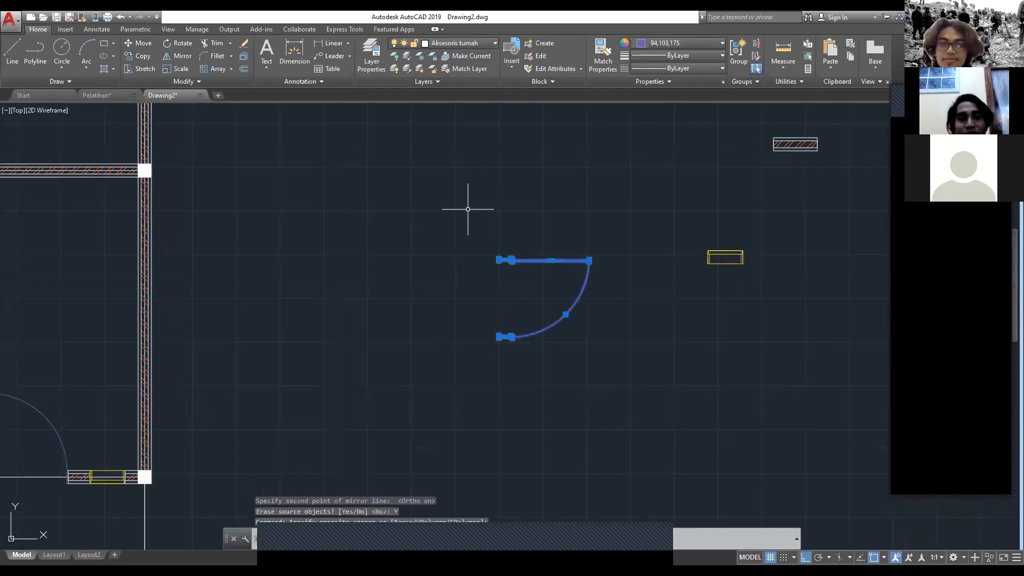
pyautogui.scroll(2, 467, 209)
pyautogui.write('m')
pyautogui.press('Return')
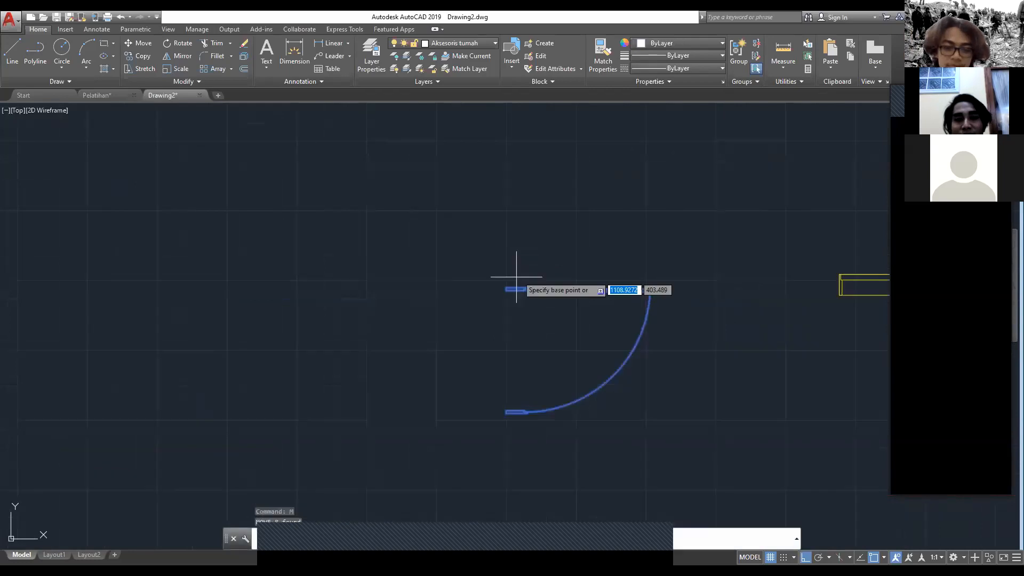
pyautogui.click(515, 284)
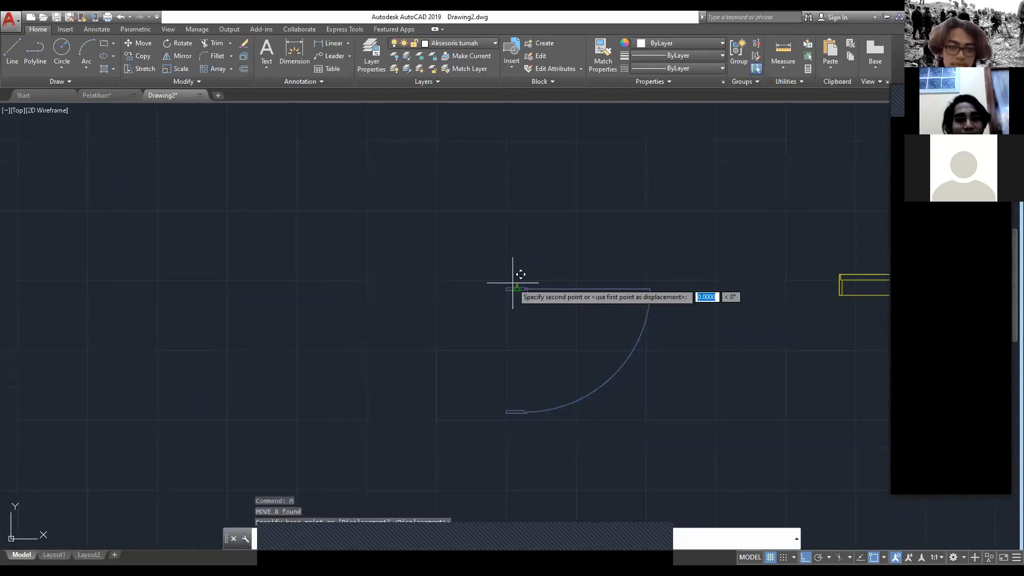
pyautogui.scroll(-4, 642, 361)
pyautogui.scroll(4, 425, 291)
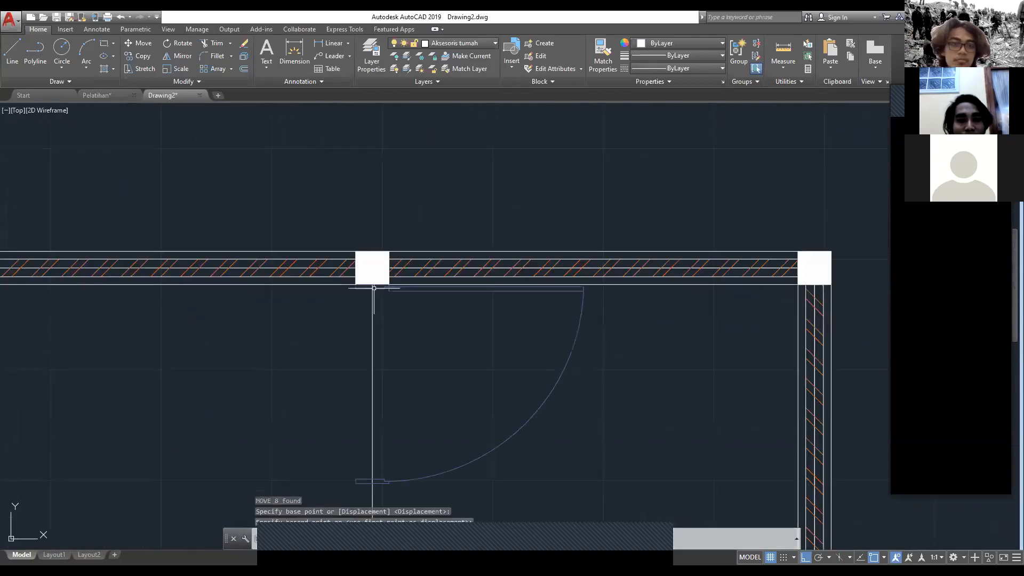
pyautogui.scroll(-4, 451, 203)
pyautogui.press('Escape')
# Step: Copy the right outer wall's upper hatched segment from its top midpoint to the lower frame of the small room's door
pyautogui.click(591, 301)
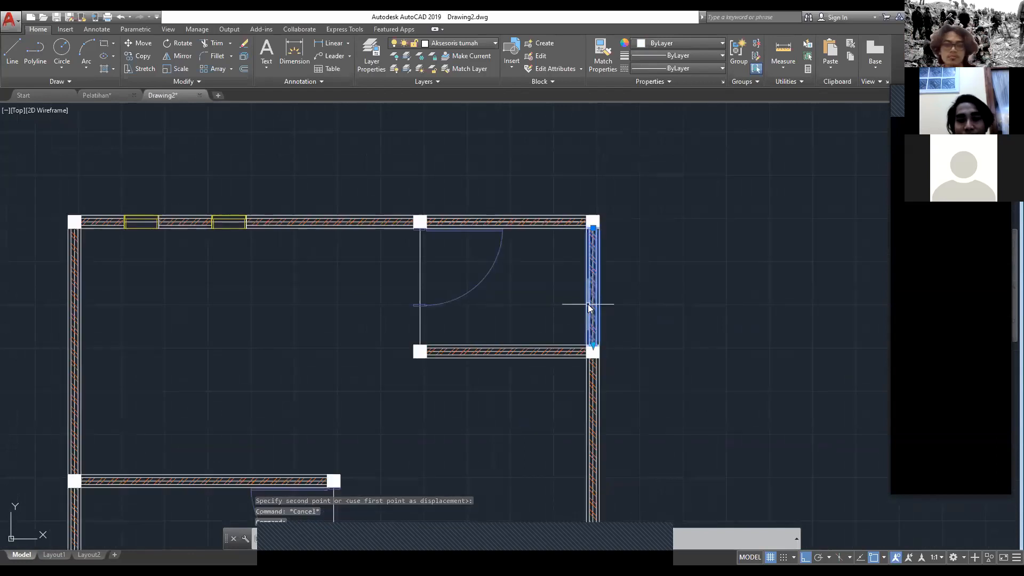
pyautogui.write('co')
pyautogui.press('Return')
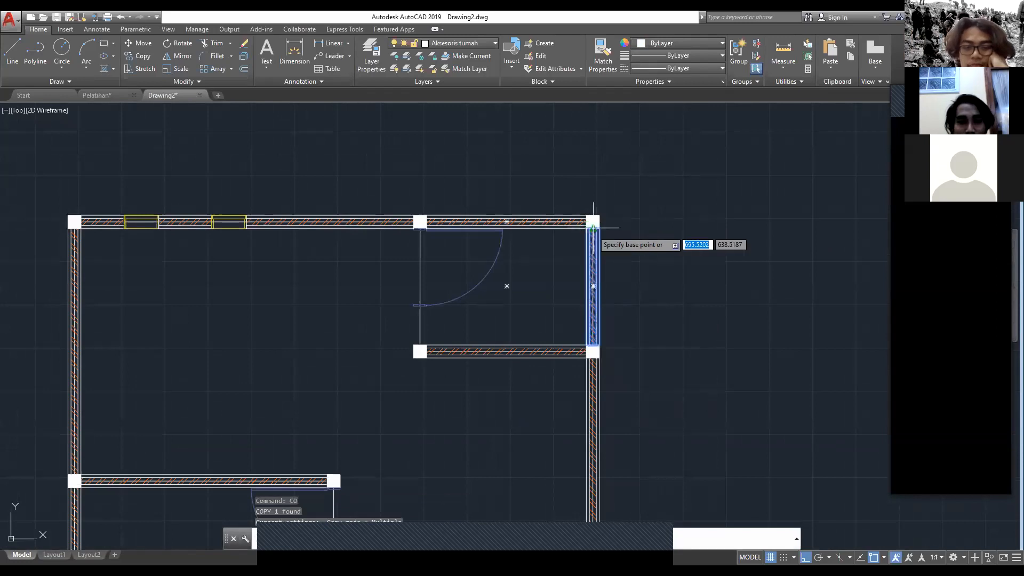
pyautogui.click(593, 228)
pyautogui.scroll(6, 421, 304)
pyautogui.click(334, 275)
pyautogui.press('Escape')
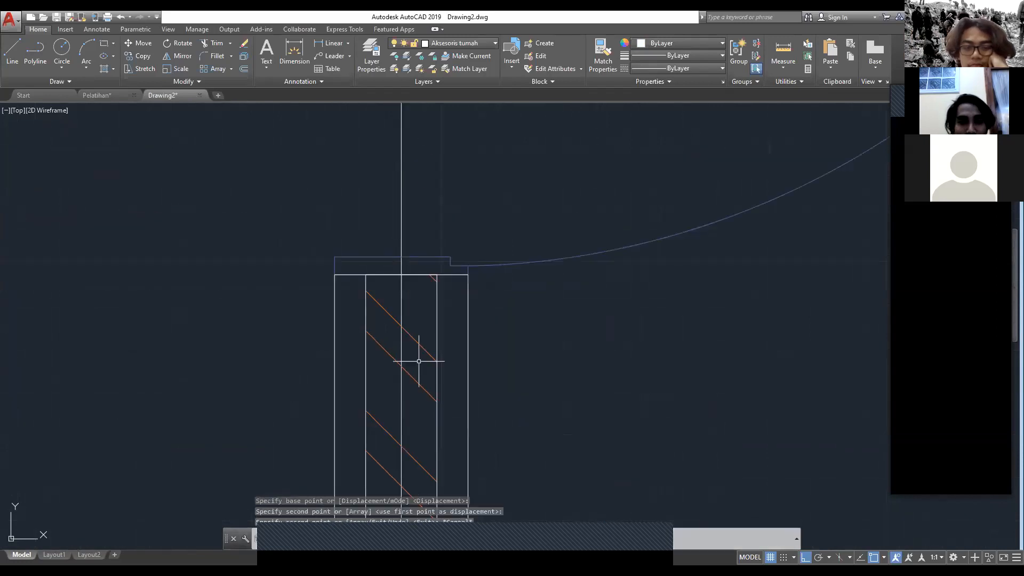
# Step: Shorten the copied wall segment below the small room's door by stretching its lower end up to the upper face of the corner column
pyautogui.scroll(-6, 419, 361)
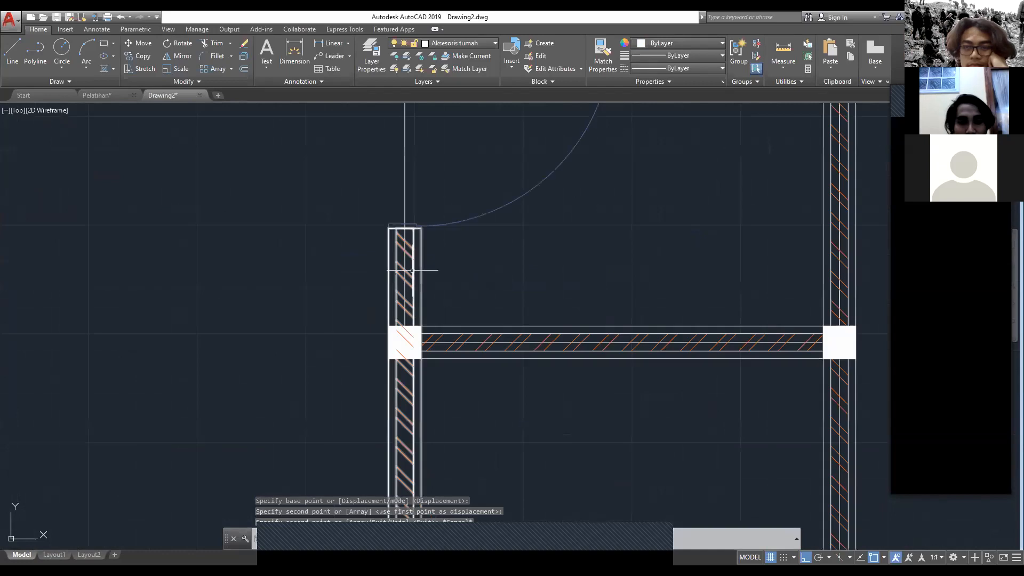
pyautogui.click(412, 271)
pyautogui.moveTo(410, 406); pyautogui.dragTo(390, 212, button='middle')
pyautogui.click(385, 328)
pyautogui.moveTo(377, 130); pyautogui.dragTo(385, 241, button='middle')
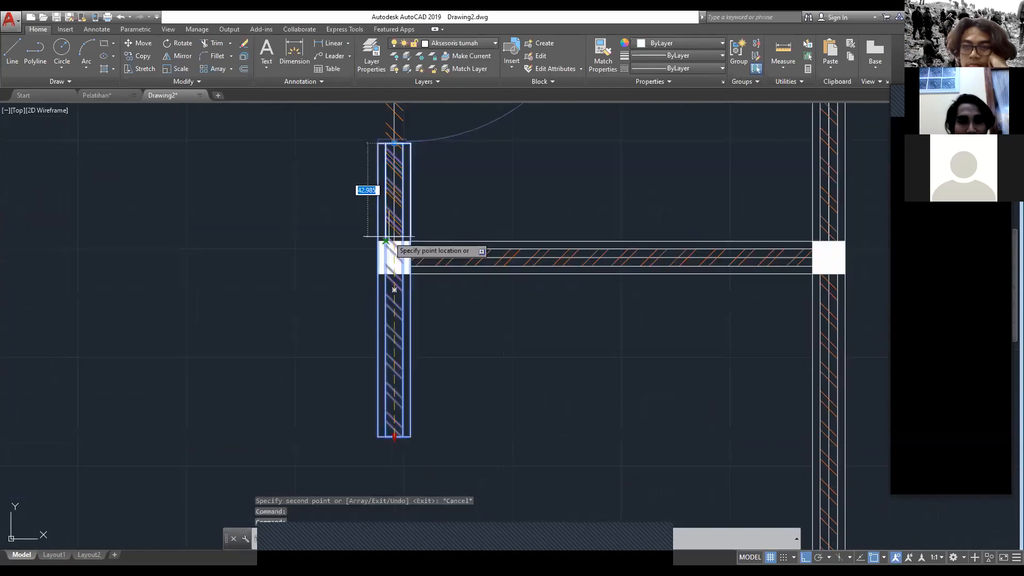
pyautogui.click(395, 240)
pyautogui.press('Escape')
pyautogui.scroll(-6, 396, 241)
pyautogui.moveTo(374, 312); pyautogui.dragTo(460, 296, button='middle')
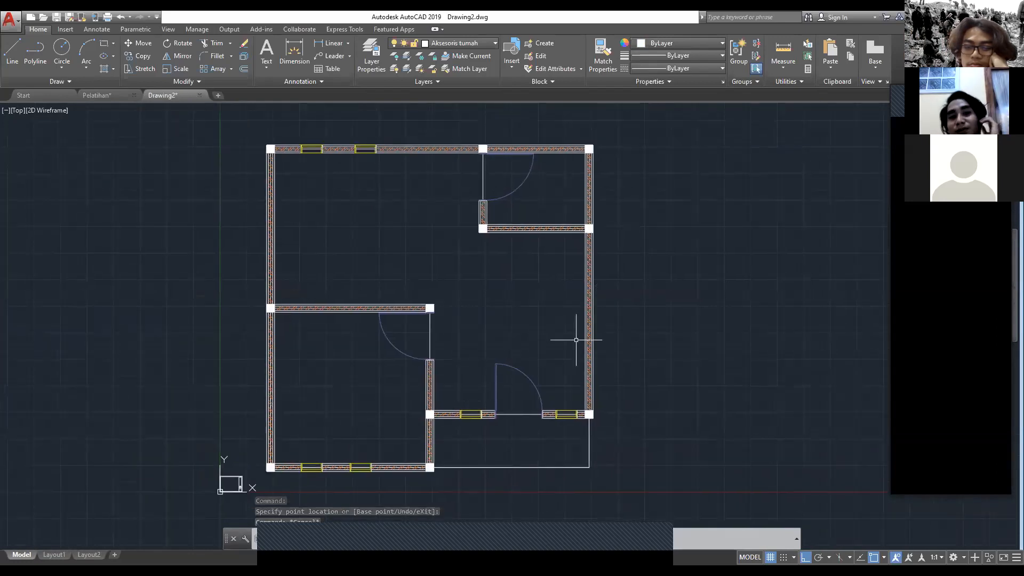
# Step: Switch to the Pelatihan drawing and examine its room labels and the bathroom's details
pyautogui.click(101, 94)
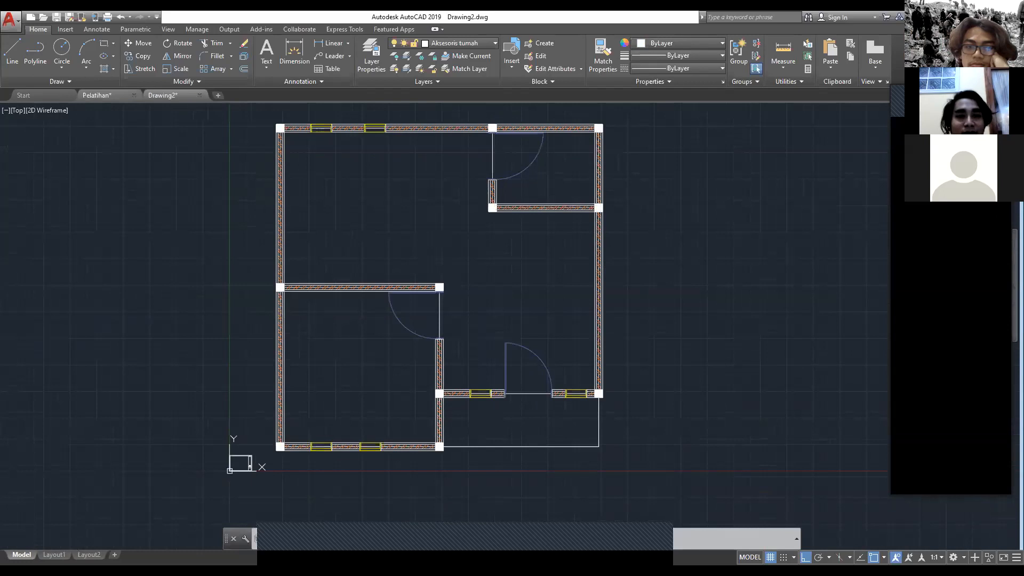
pyautogui.moveTo(513, 178); pyautogui.dragTo(512, 195, button='middle')
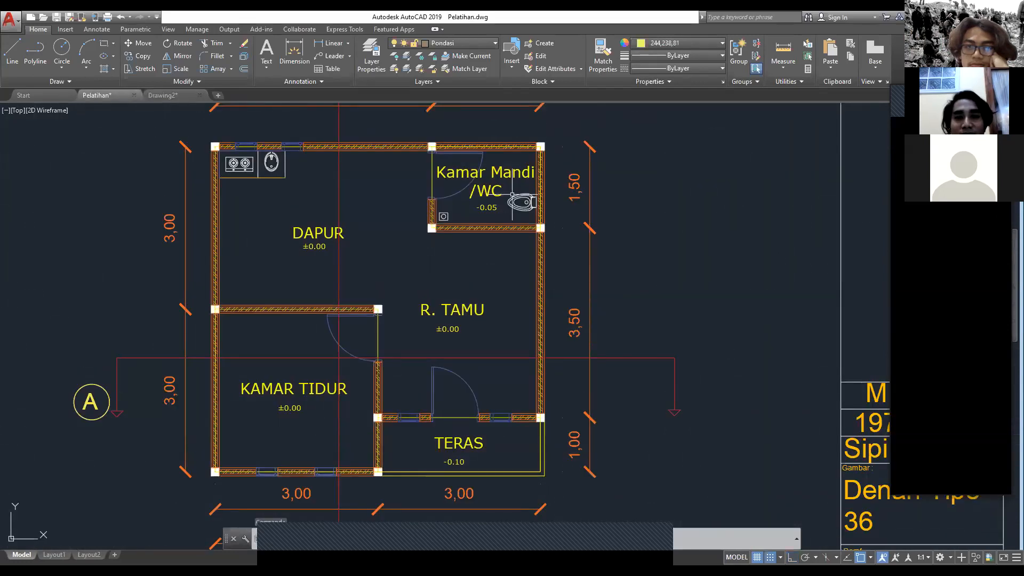
pyautogui.scroll(5, 512, 196)
pyautogui.moveTo(233, 276); pyautogui.dragTo(337, 278, button='middle')
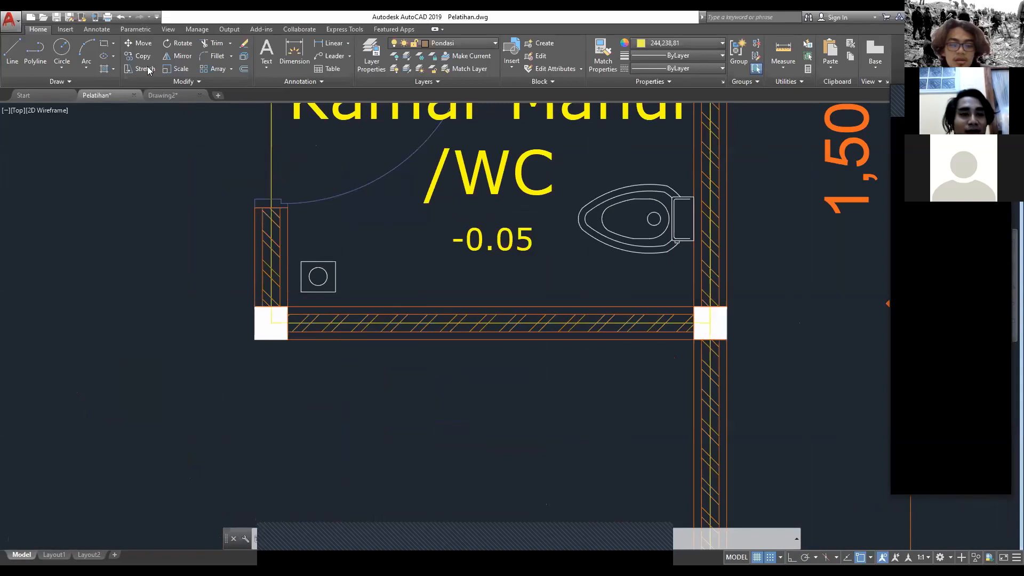
pyautogui.scroll(-5, 325, 248)
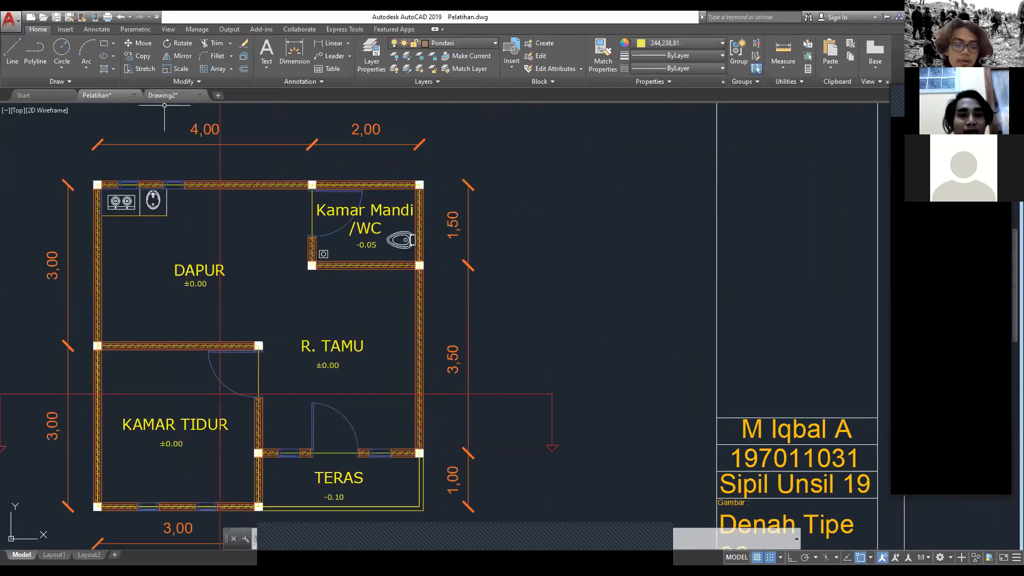
# Step: Return to Drawing2 and add a multiline text box reading "Dapur" in the large back-left room
pyautogui.click(175, 96)
pyautogui.click(264, 44)
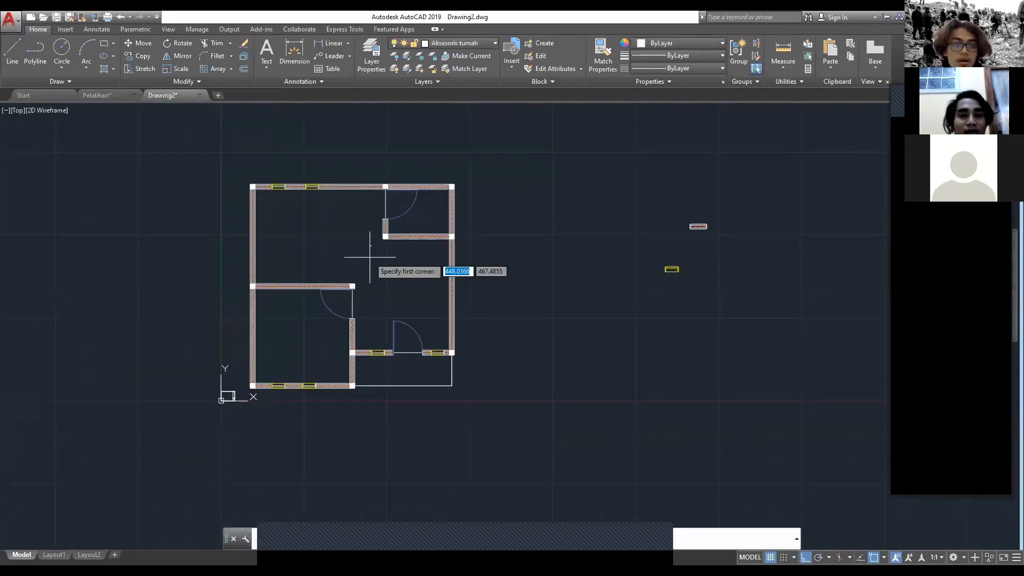
pyautogui.scroll(5, 315, 235)
pyautogui.click(169, 207)
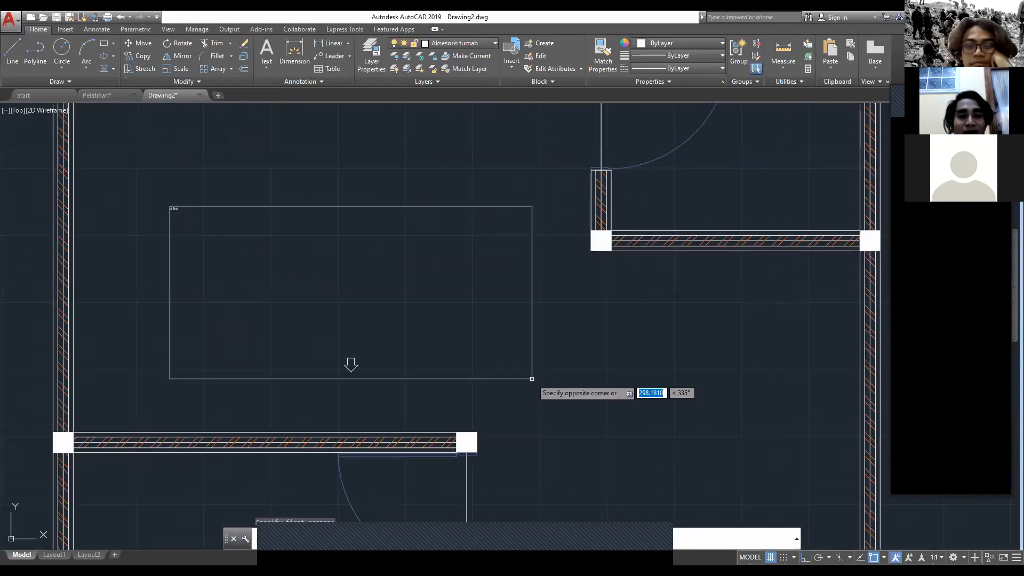
pyautogui.click(506, 378)
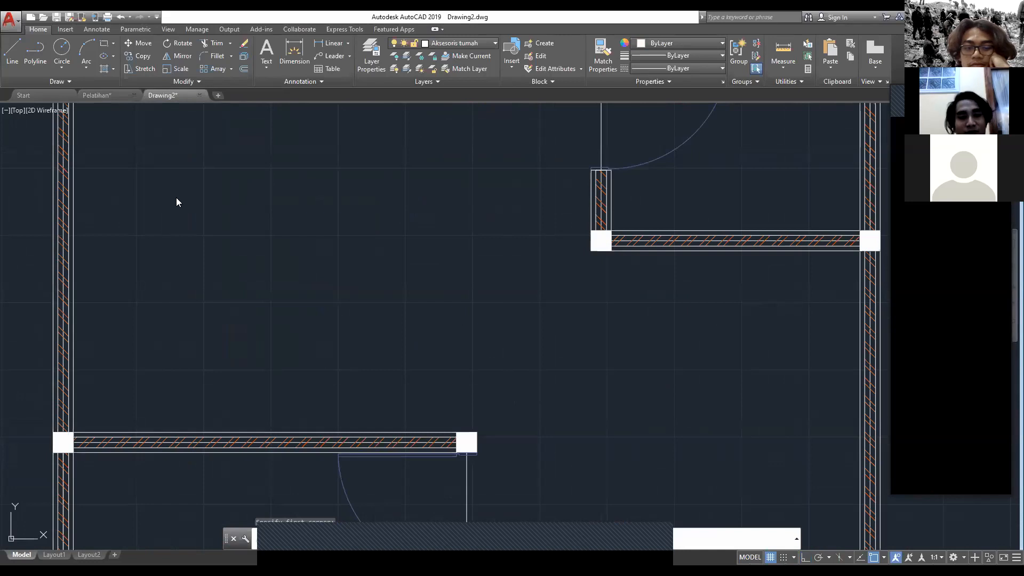
pyautogui.write('Da')
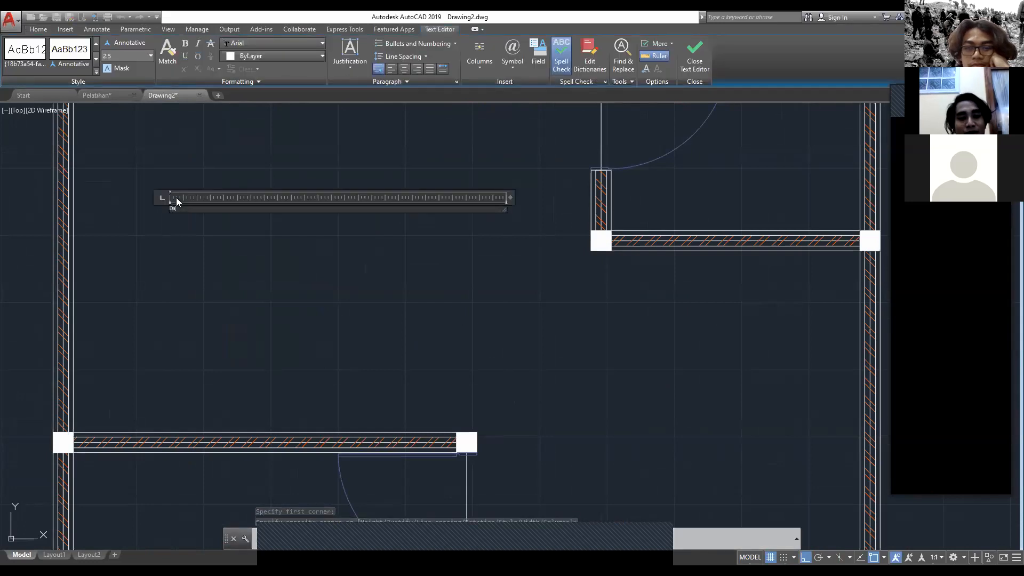
pyautogui.write('pur')
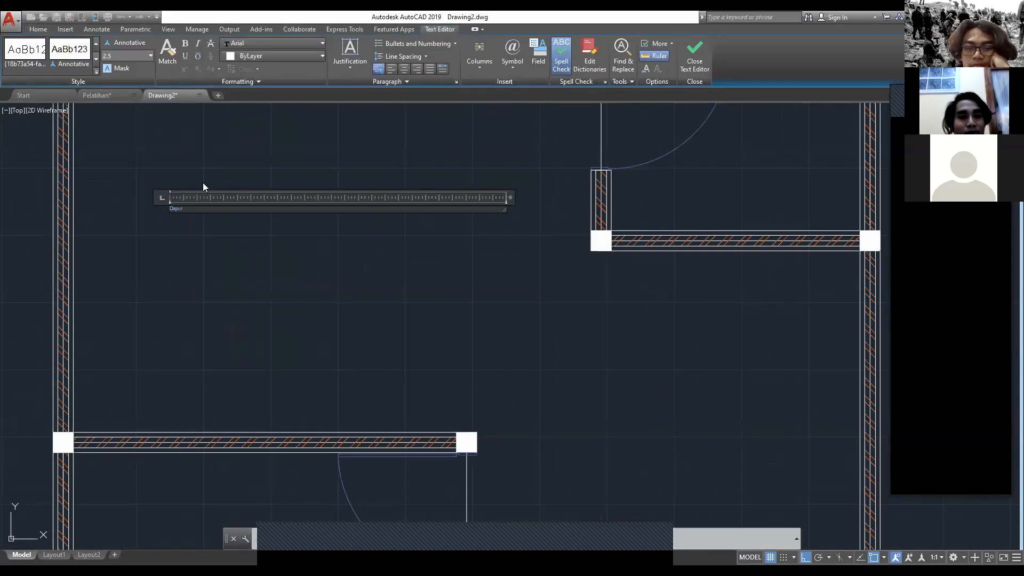
# Step: Set the Dapur label's text height to 50 and save the text changes
pyautogui.press('BackSpace')
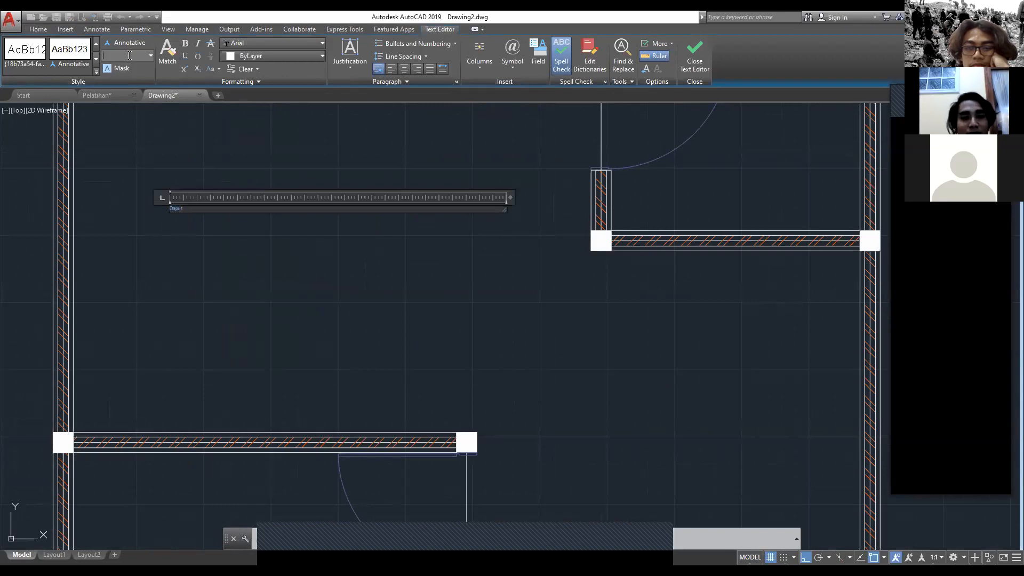
pyautogui.write('10')
pyautogui.press('Return')
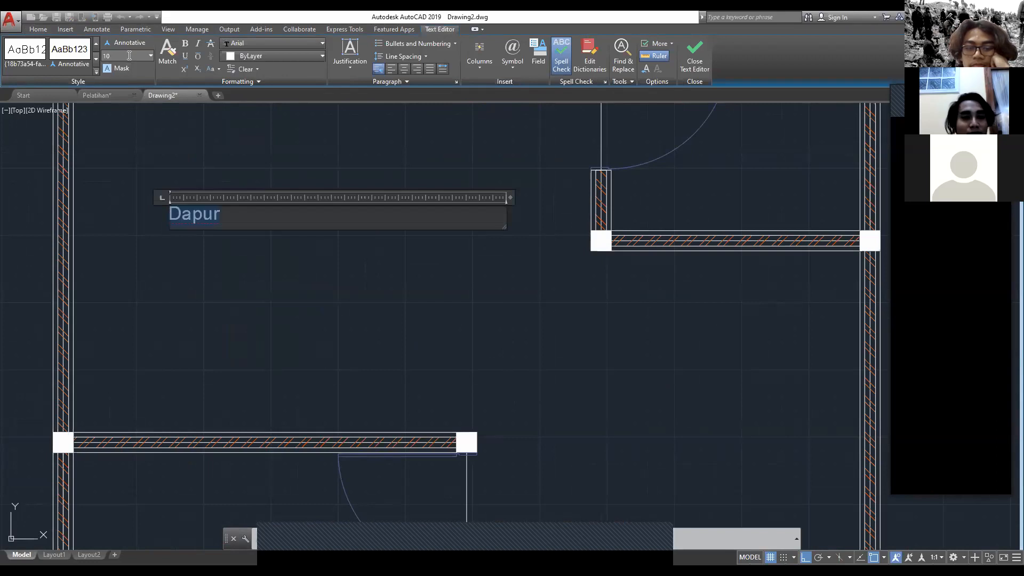
pyautogui.press('BackSpace')
pyautogui.write('50')
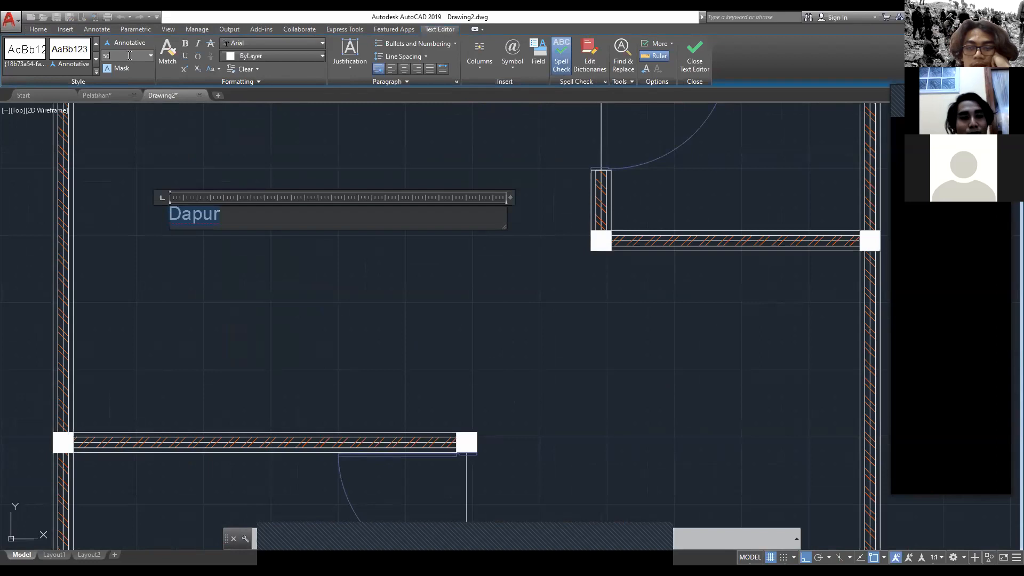
pyautogui.press('Return')
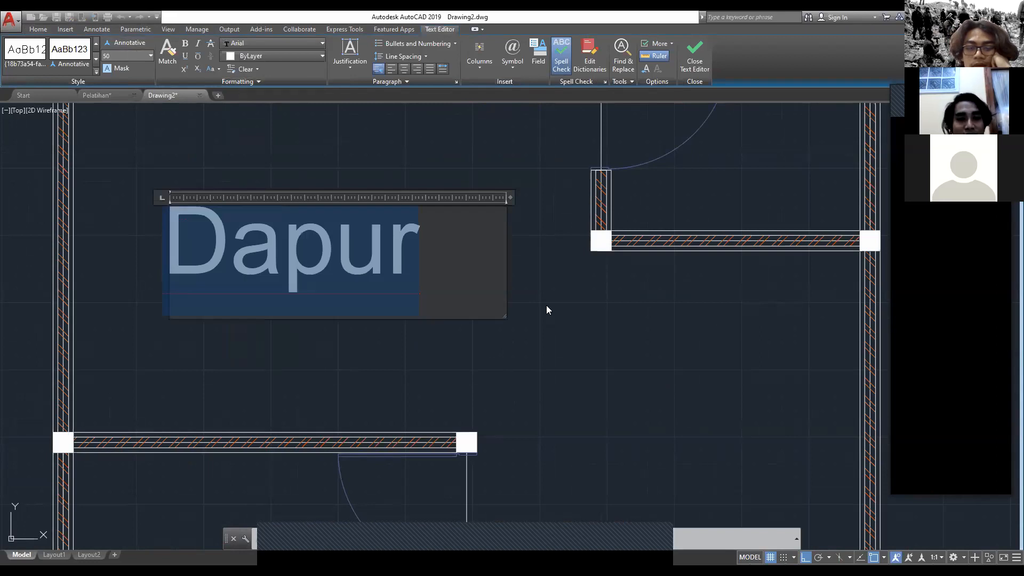
pyautogui.press('Escape')
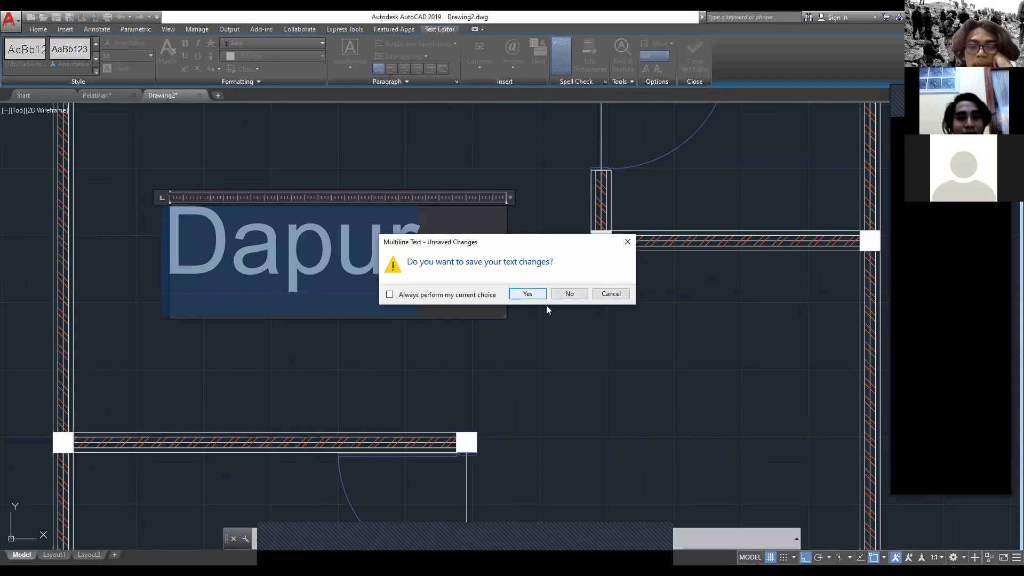
pyautogui.press('Return')
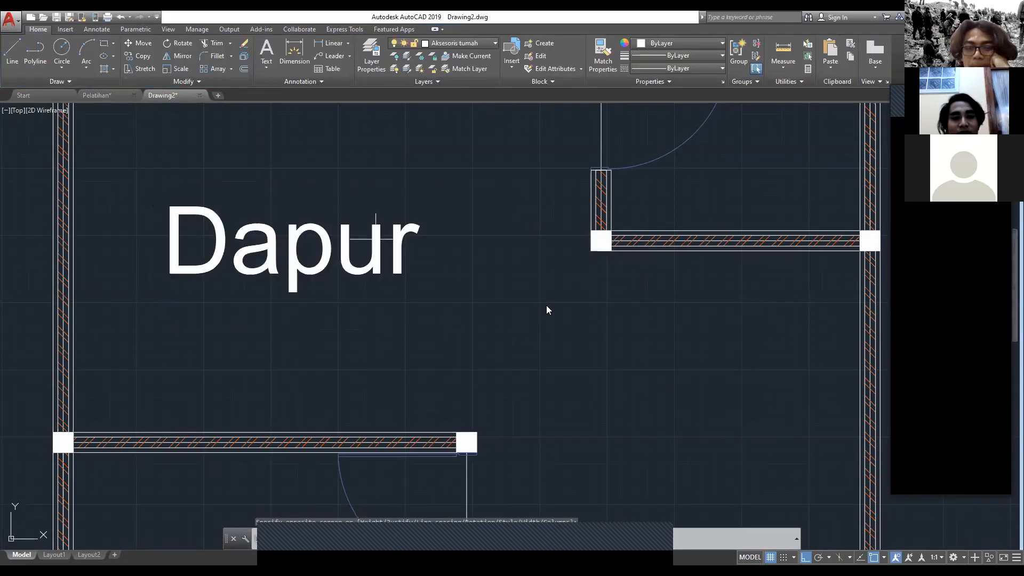
# Step: Copy the Dapur label and paste it into the front-left bedroom
pyautogui.click(376, 239)
pyautogui.press('Escape')
pyautogui.click(377, 239)
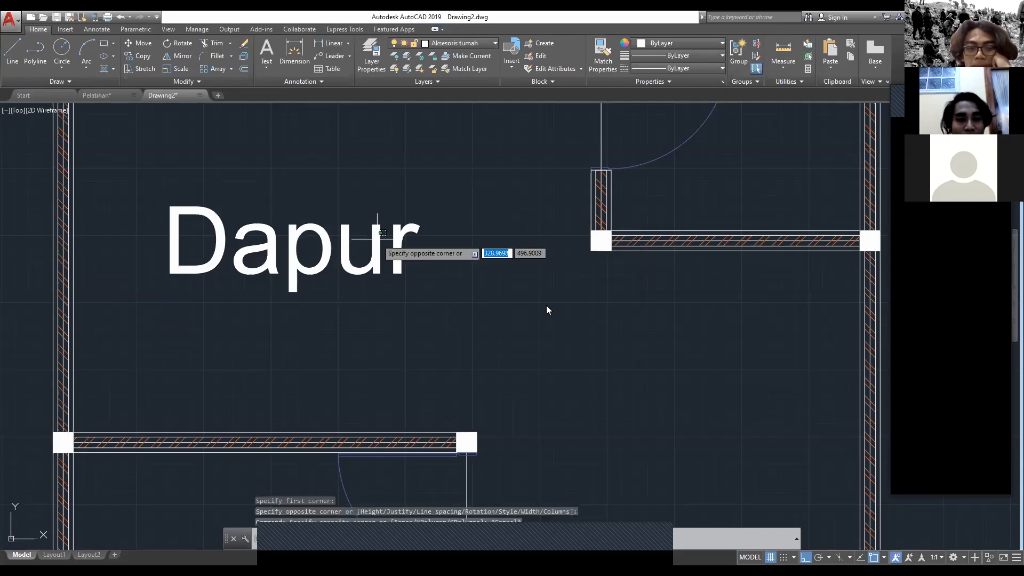
pyautogui.click(377, 239)
pyautogui.click(198, 211)
pyautogui.press('Escape')
pyautogui.click(496, 318)
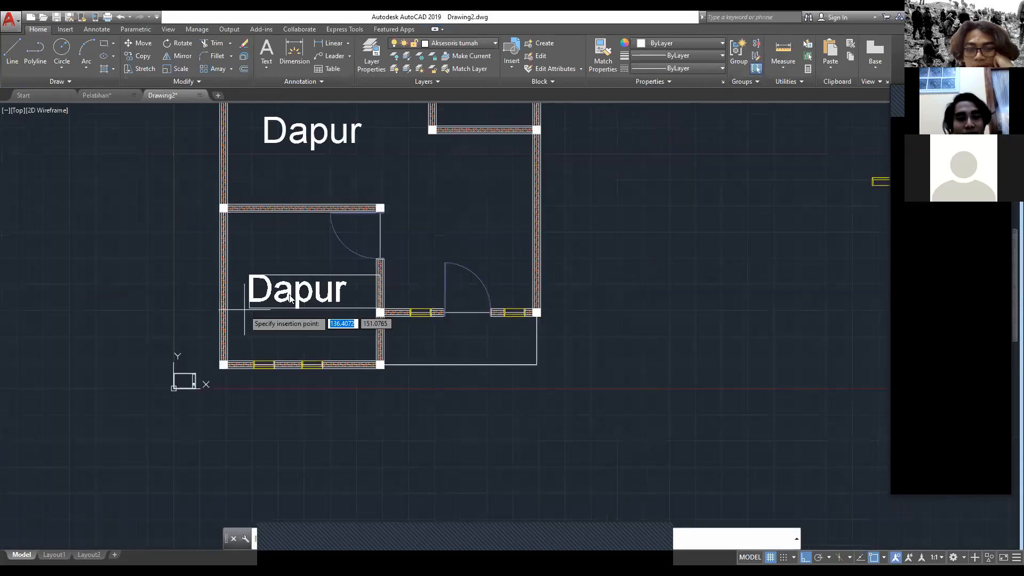
# Step: Change the pasted label in the front-left room to "Kamar 1"
pyautogui.doubleClick(297, 288)
pyautogui.write('Ka')
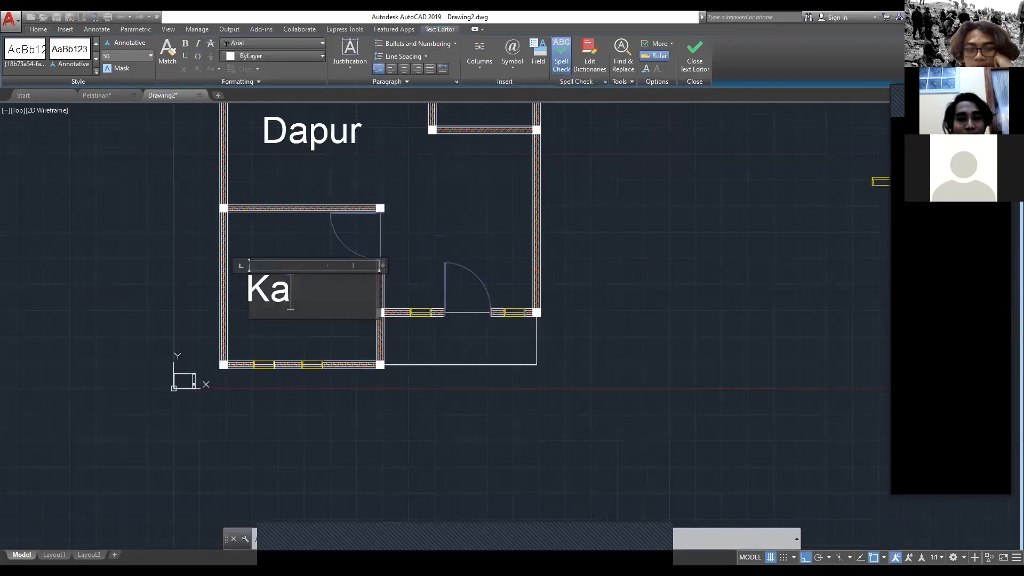
pyautogui.write('mar 1')
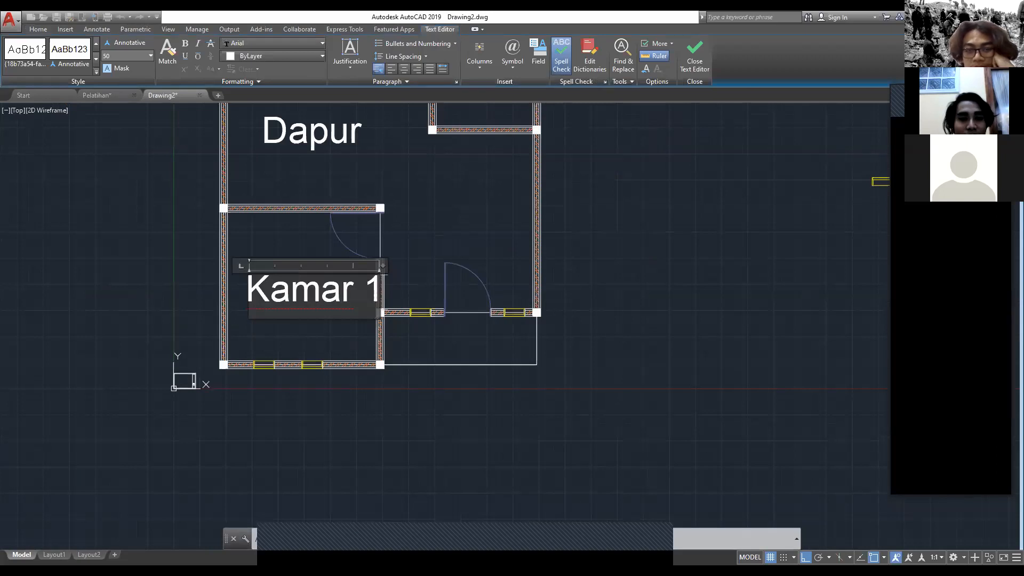
pyautogui.click(291, 287)
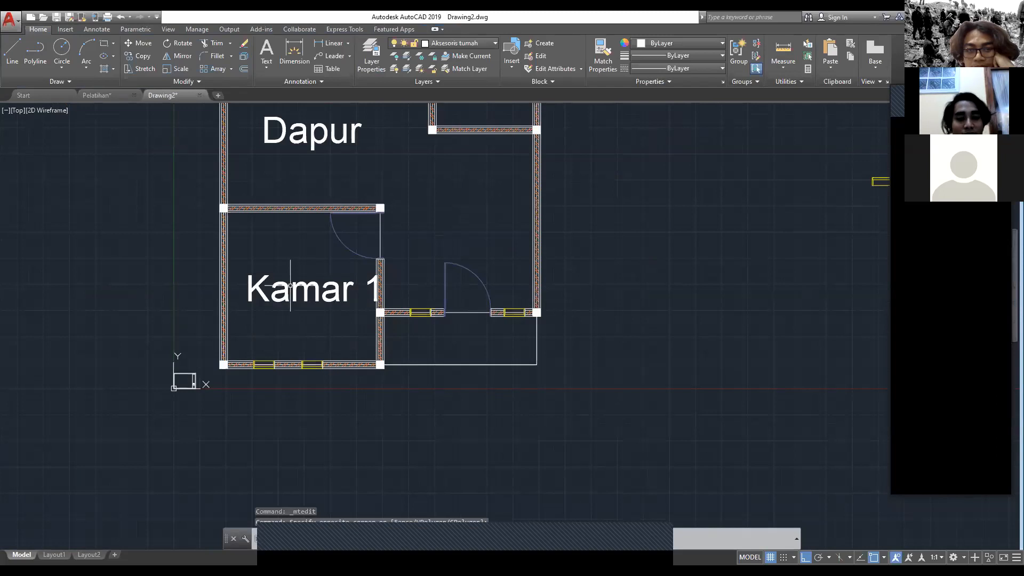
# Step: Paste another copy of the Dapur label behind the entrance door and change its text to "Ruang Keluarga"
pyautogui.moveTo(334, 268); pyautogui.dragTo(324, 284, button='middle')
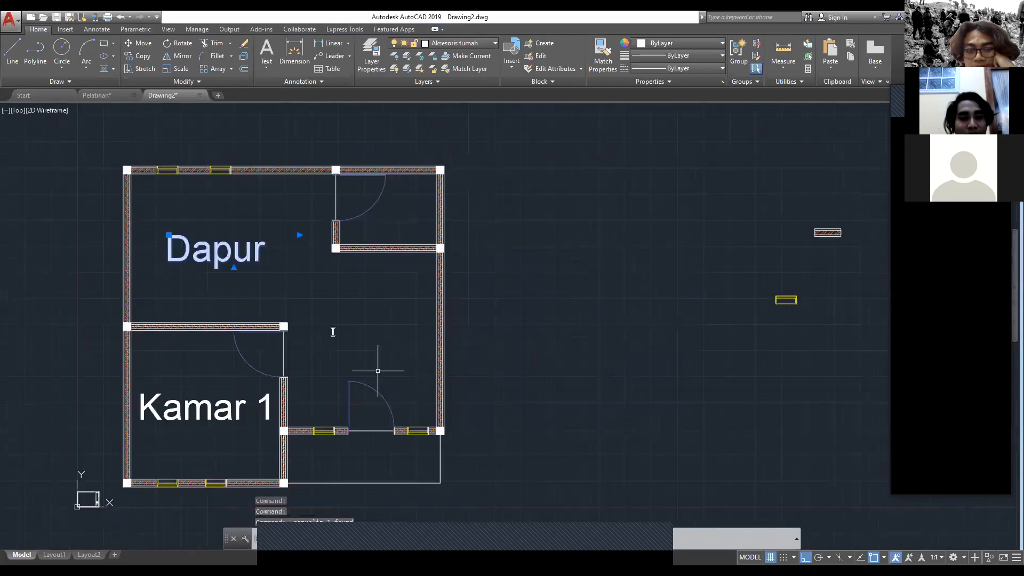
pyautogui.write('Dapur')
pyautogui.click(314, 344)
pyautogui.doubleClick(360, 327)
pyautogui.write('Ruang')
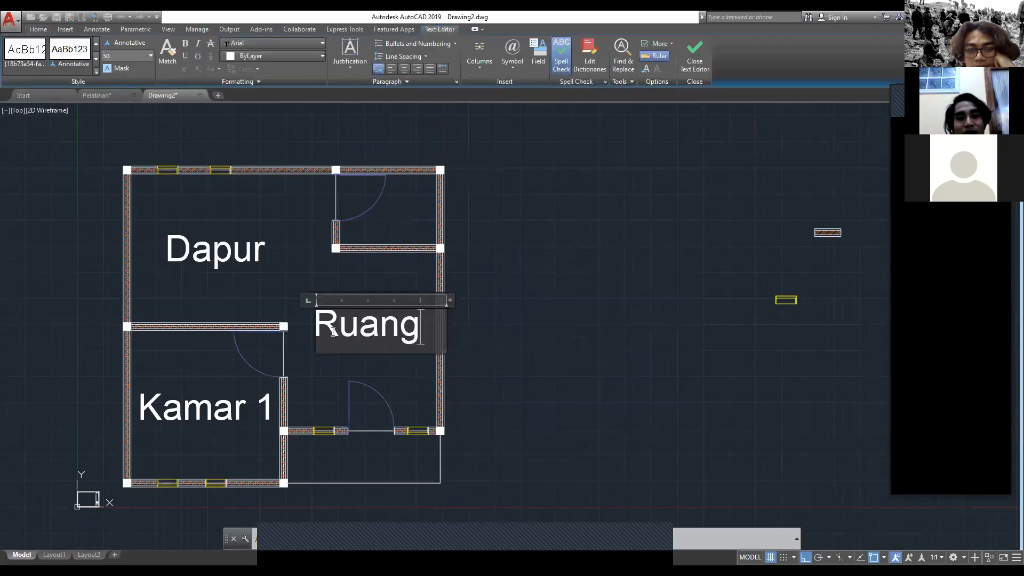
pyautogui.write(' Keluarga')
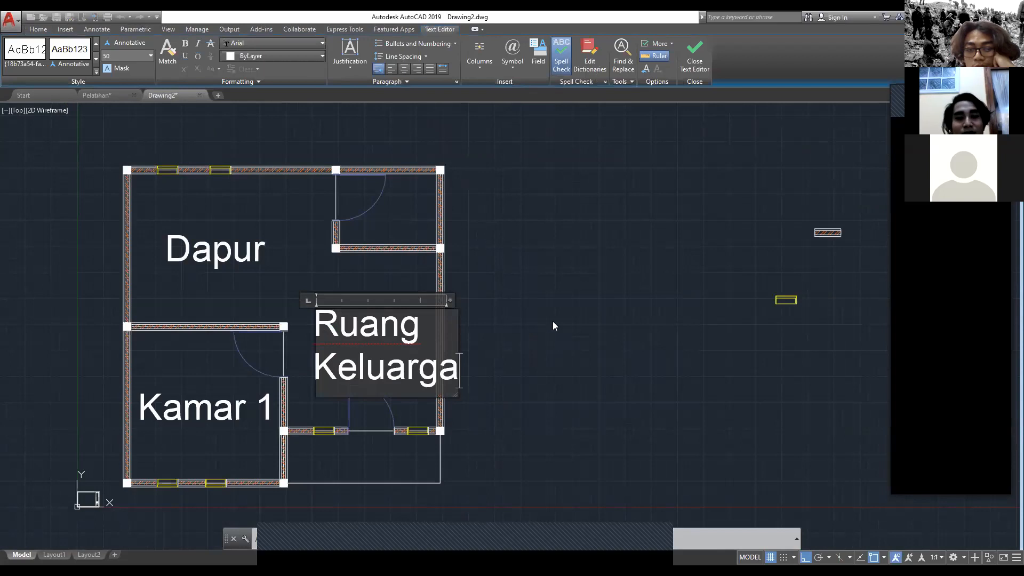
pyautogui.press('Escape')
pyautogui.click(528, 294)
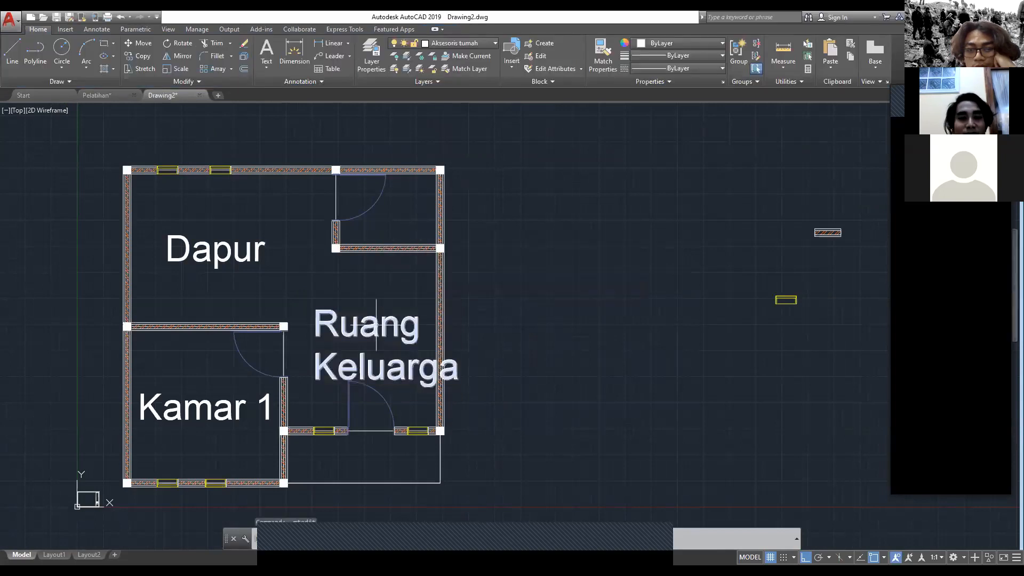
# Step: Move the Ruang Keluarga label up and left by its insertion point so it fits inside the right outer wall
pyautogui.click(376, 325)
pyautogui.click(315, 308)
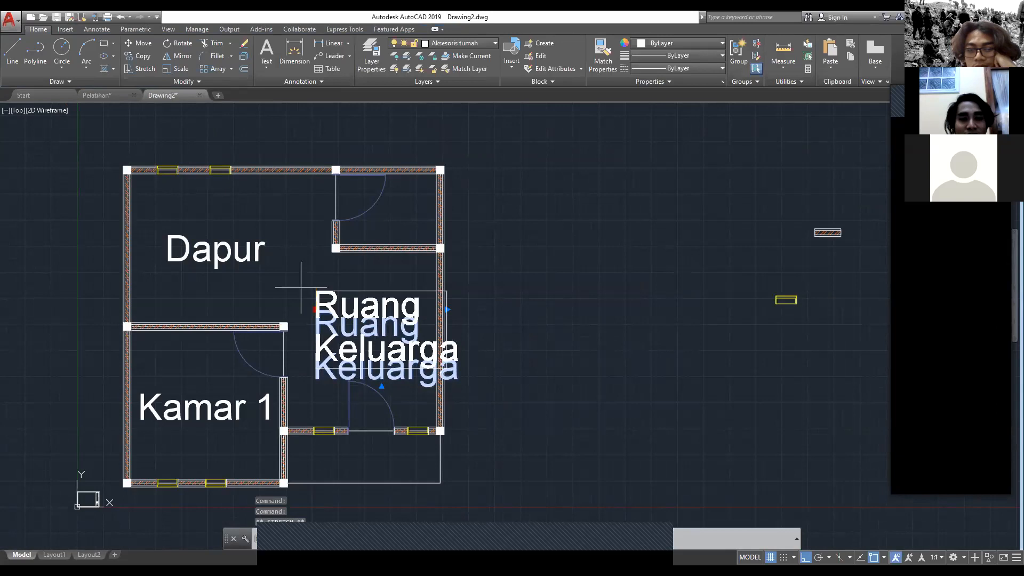
pyautogui.click(295, 276)
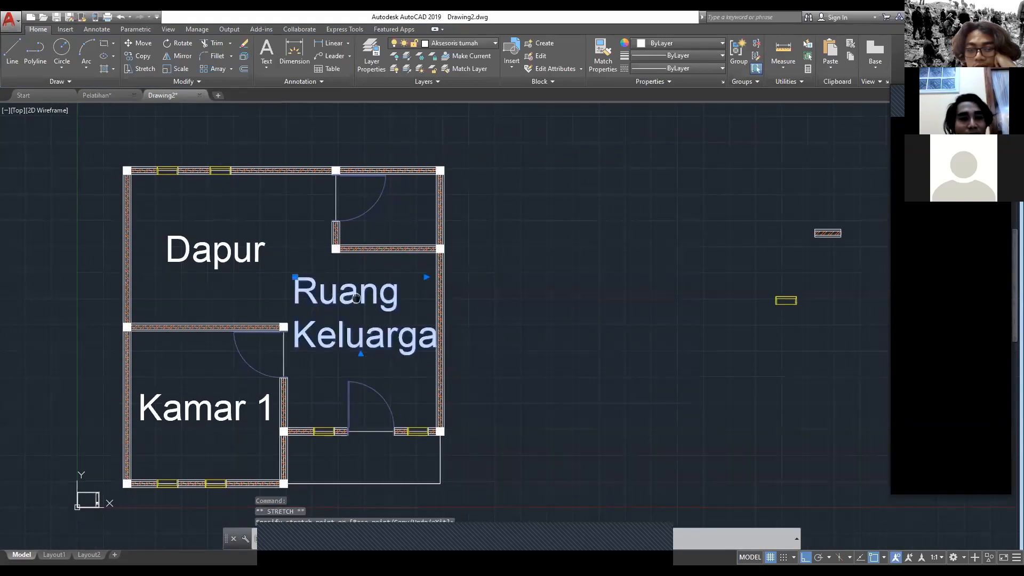
pyautogui.moveTo(356, 297); pyautogui.dragTo(353, 307, button='middle')
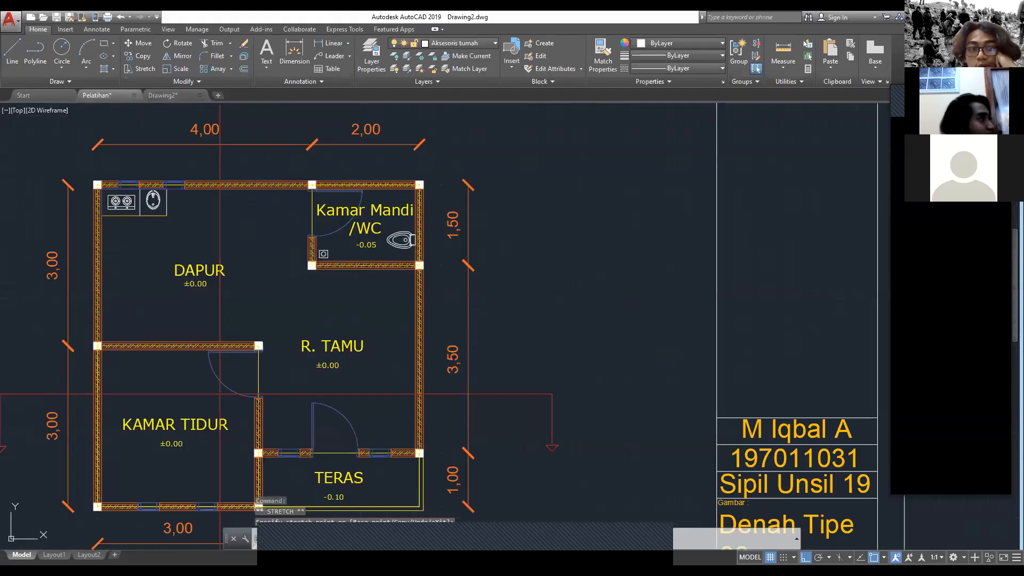
# Step: Examine the kitchen stove and sink and the bathroom's toilet, floor drain and label in the Pelatihan reference drawing
pyautogui.scroll(8, 336, 259)
pyautogui.moveTo(318, 274); pyautogui.dragTo(300, 302, button='middle')
pyautogui.moveTo(744, 160); pyautogui.dragTo(719, 239, button='middle')
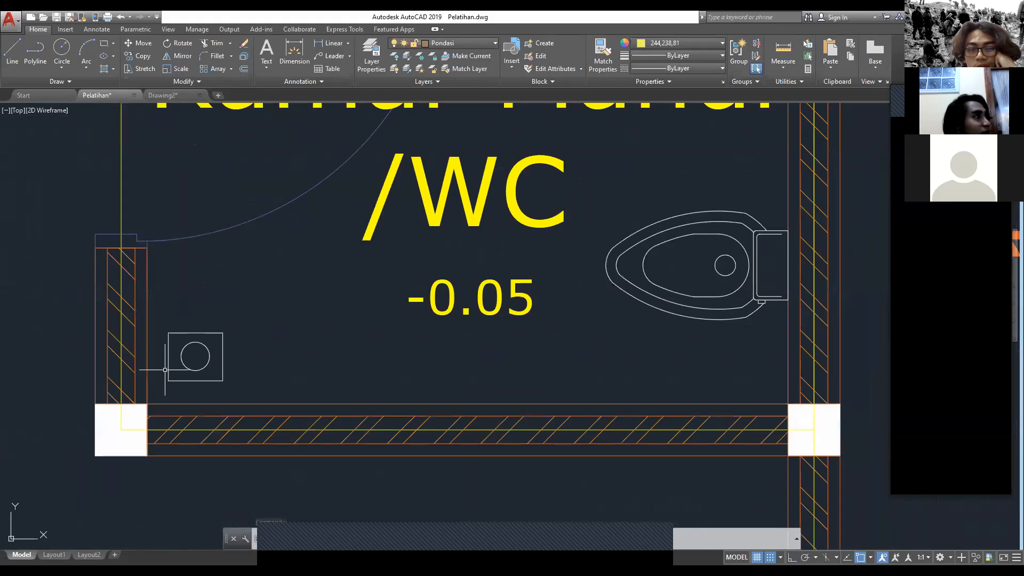
pyautogui.scroll(-6, 380, 256)
pyautogui.scroll(5, 299, 261)
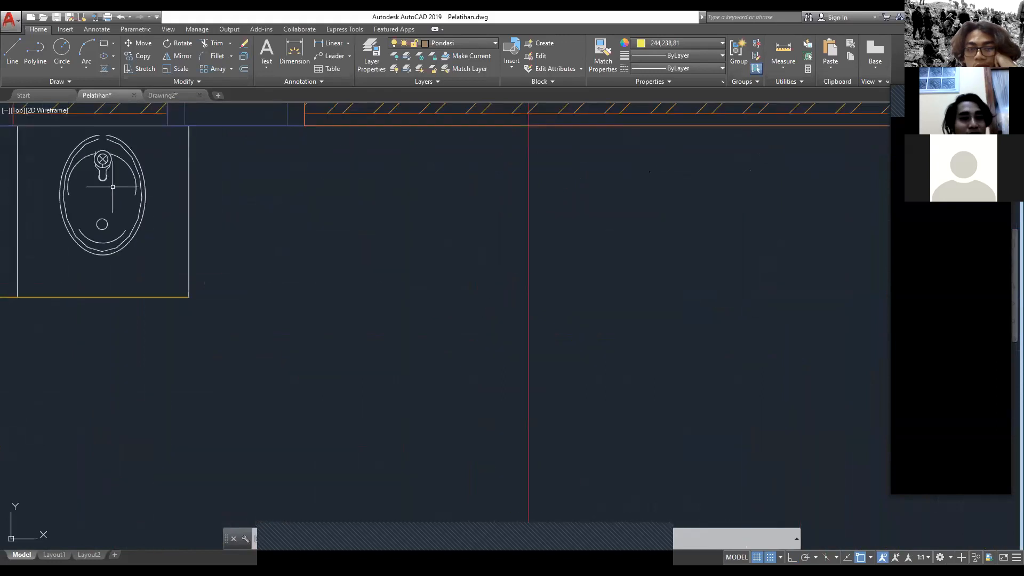
pyautogui.scroll(-3, 108, 187)
pyautogui.moveTo(113, 186); pyautogui.dragTo(185, 197, button='middle')
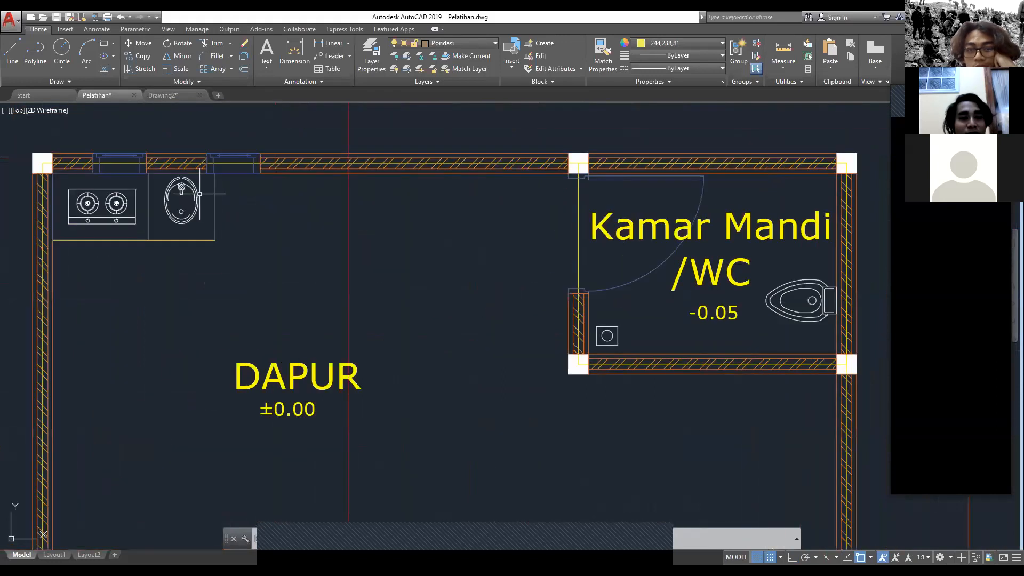
pyautogui.moveTo(647, 344); pyautogui.dragTo(313, 339, button='middle')
pyautogui.scroll(4, 312, 338)
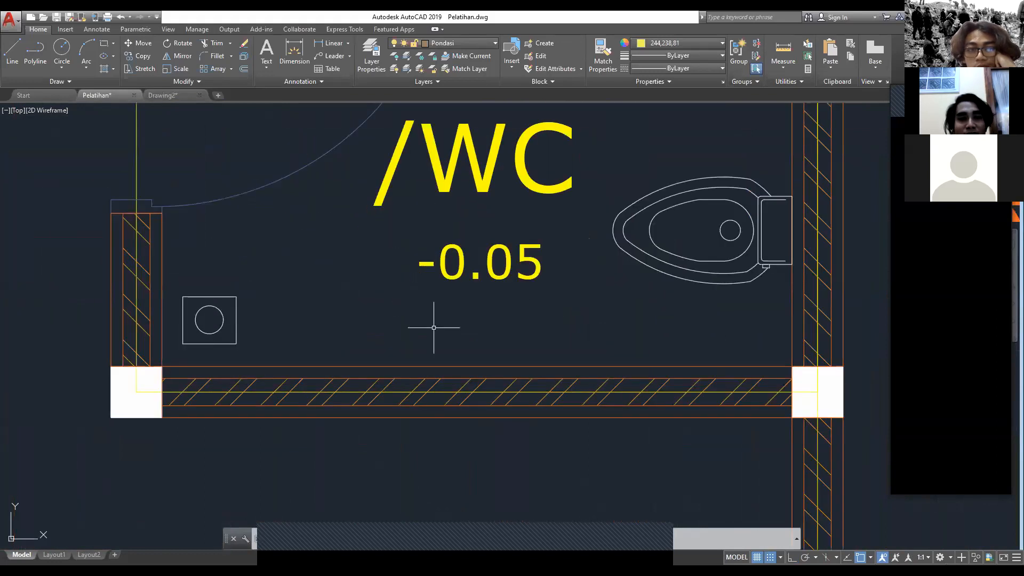
pyautogui.scroll(-2, 434, 328)
pyautogui.moveTo(354, 124); pyautogui.dragTo(413, 218, button='middle')
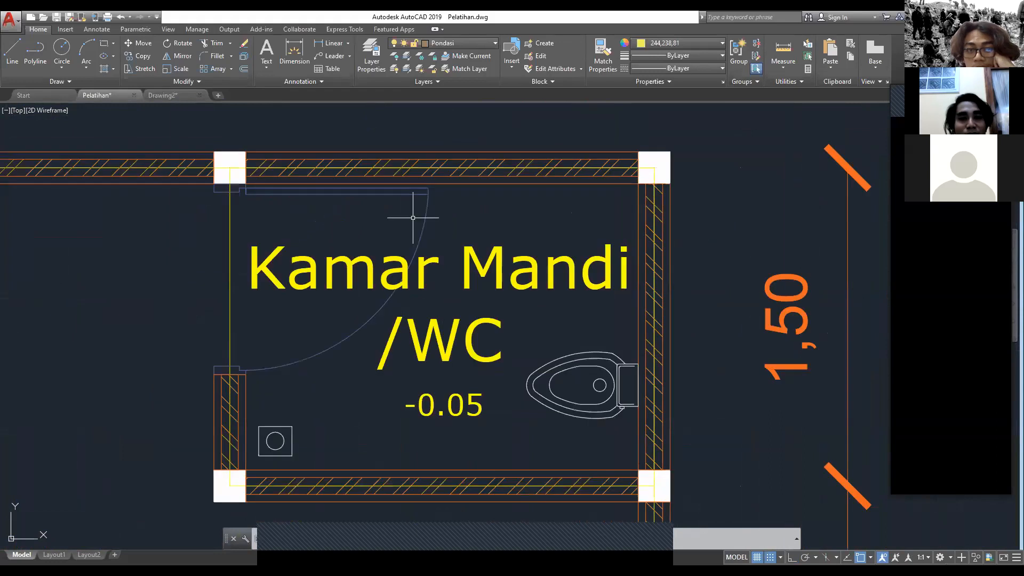
# Step: In Drawing2, set the text height of the Ruang Keluarga label to 48 and save the text change
pyautogui.click(163, 95)
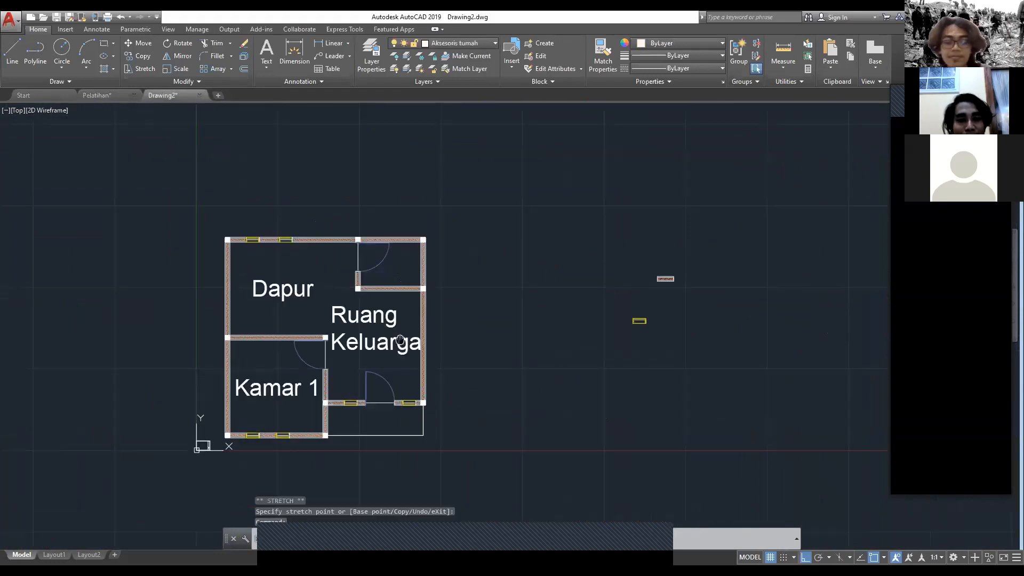
pyautogui.doubleClick(401, 339)
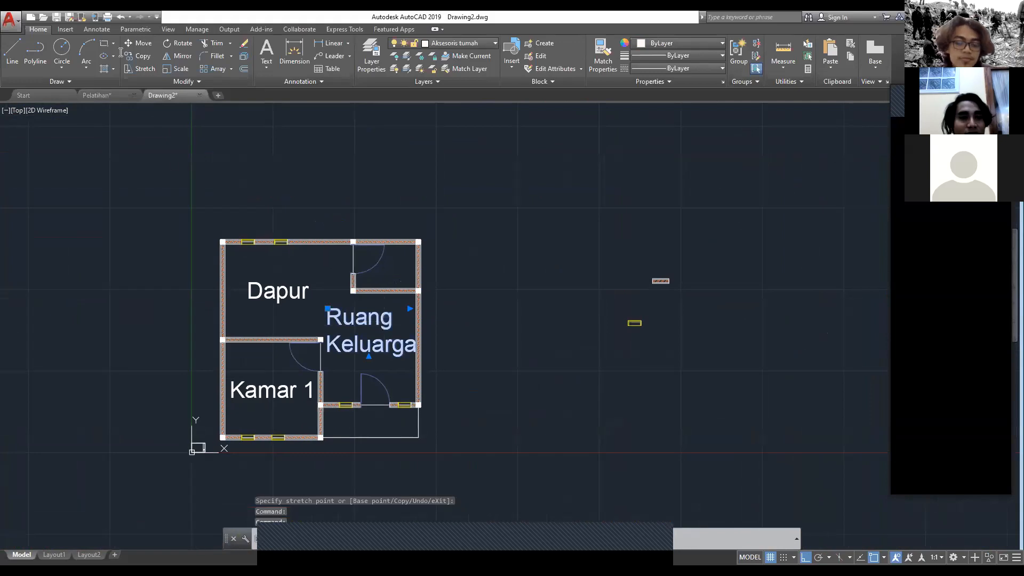
pyautogui.press('BackSpace')
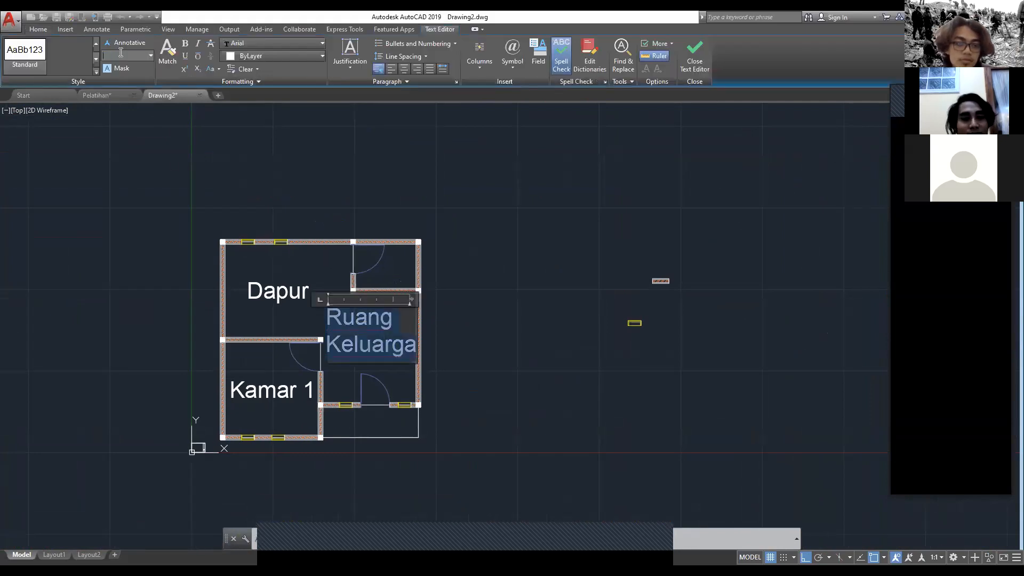
pyautogui.write('48')
pyautogui.press('Return')
pyautogui.press('Escape')
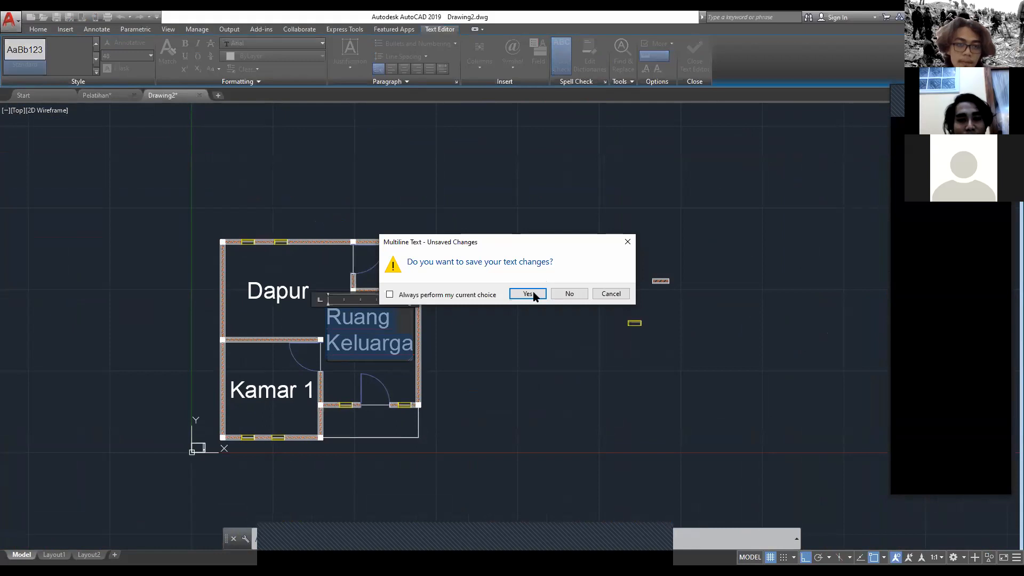
pyautogui.press('Return')
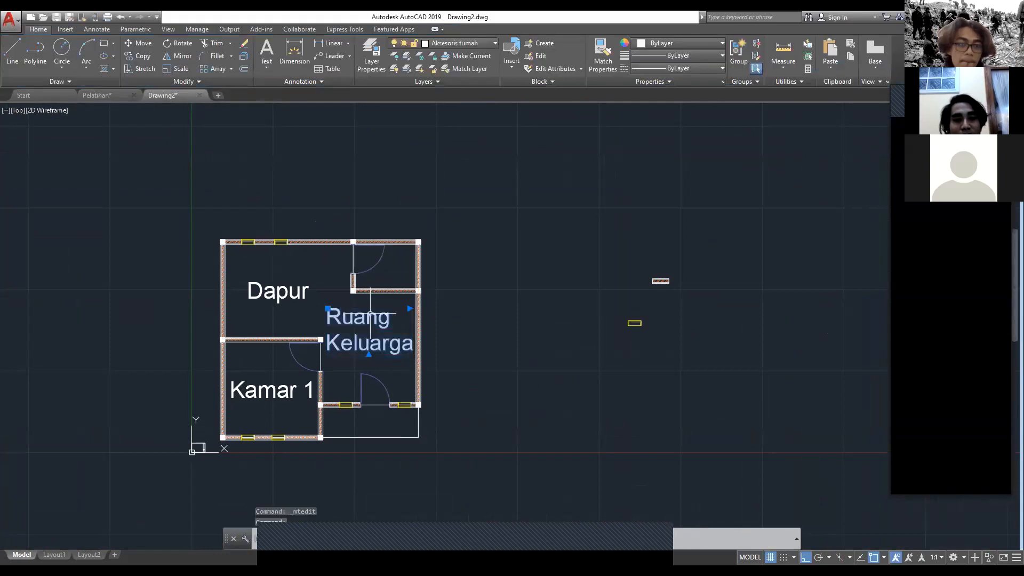
# Step: Paste a copy of the Ruang Keluarga label into the bathroom and change its text to "WC"
pyautogui.hotkey('ctrl', 'c')
pyautogui.hotkey('ctrl', 'v')
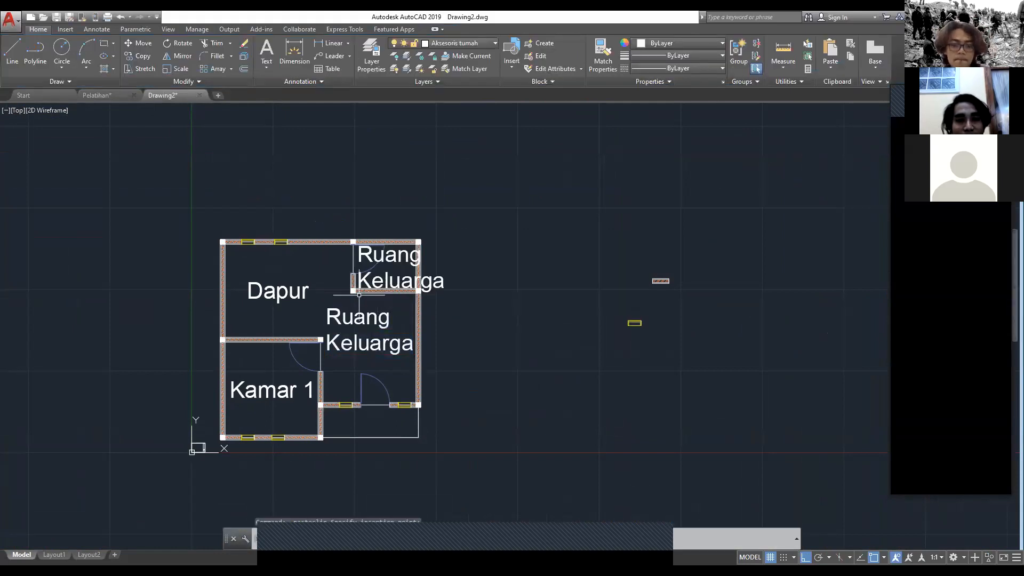
pyautogui.click(358, 294)
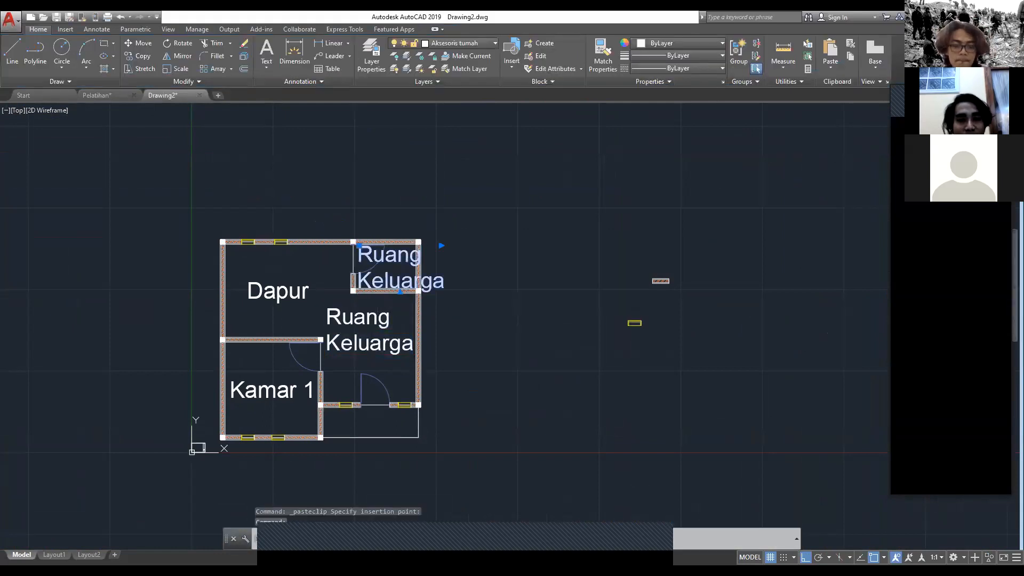
pyautogui.doubleClick(384, 258)
pyautogui.write('WC')
pyautogui.press('Escape')
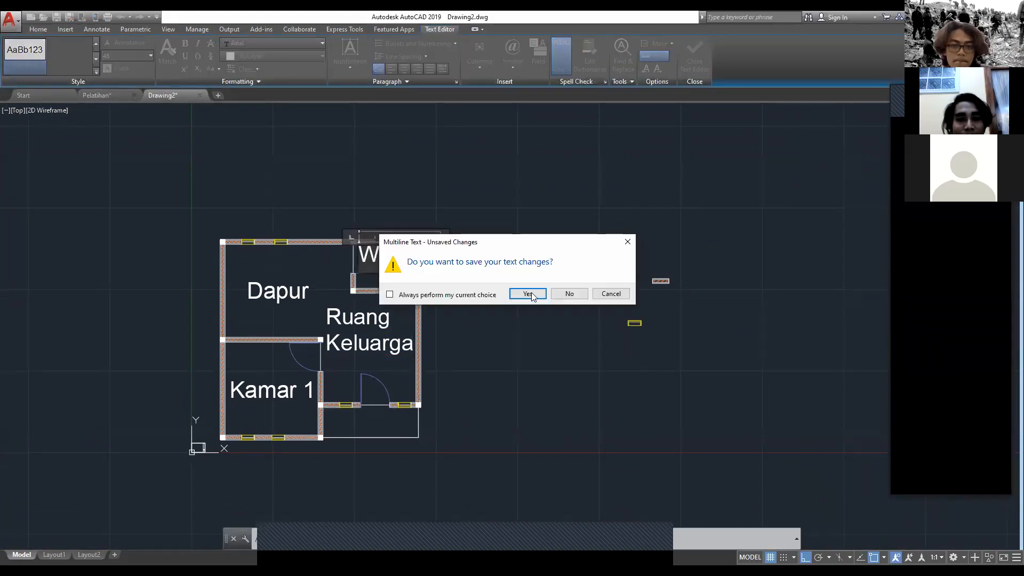
pyautogui.click(528, 294)
# Step: Move the WC label by its insertion point into the free space below and right of the bathroom door swing
pyautogui.scroll(2, 384, 248)
pyautogui.click(379, 256)
pyautogui.click(344, 244)
pyautogui.click(363, 277)
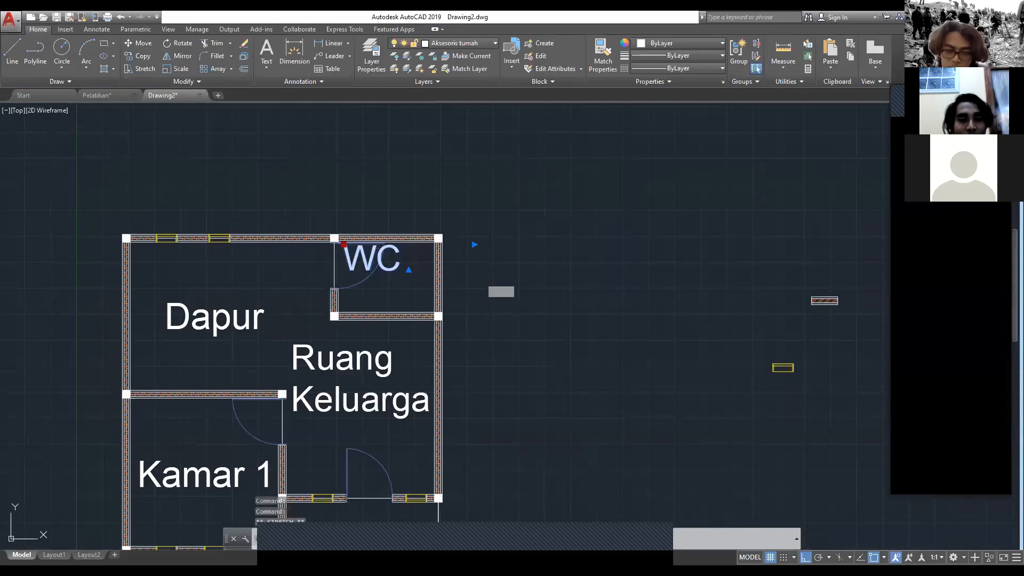
pyautogui.press('Escape')
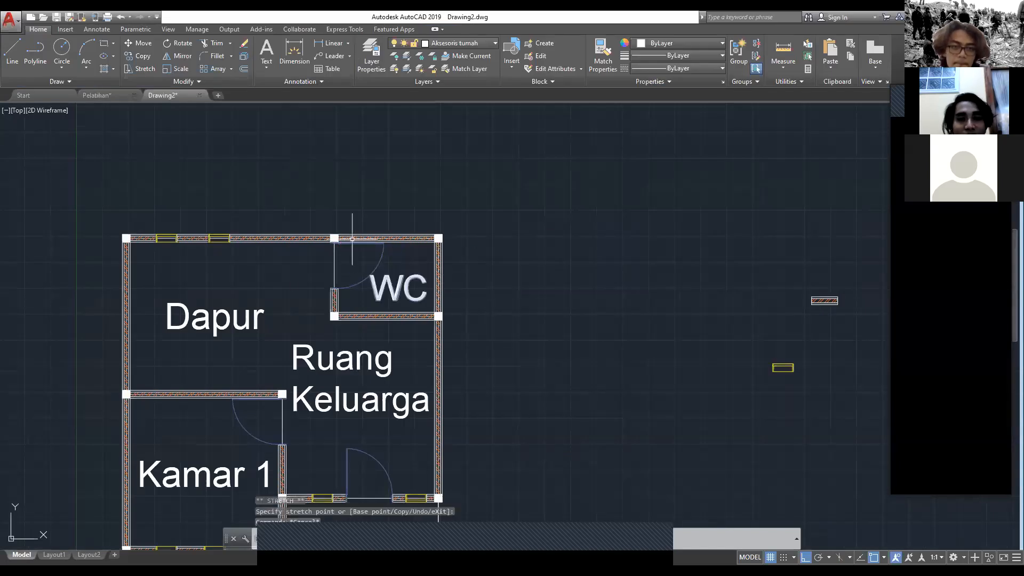
# Step: Examine the floor level marks under the bathroom, Dapur, R. Tamu, Kamar Tidur and Teras labels in the Pelatihan reference drawing
pyautogui.hotkey('ctrl', 'Tab')
pyautogui.scroll(2, 489, 282)
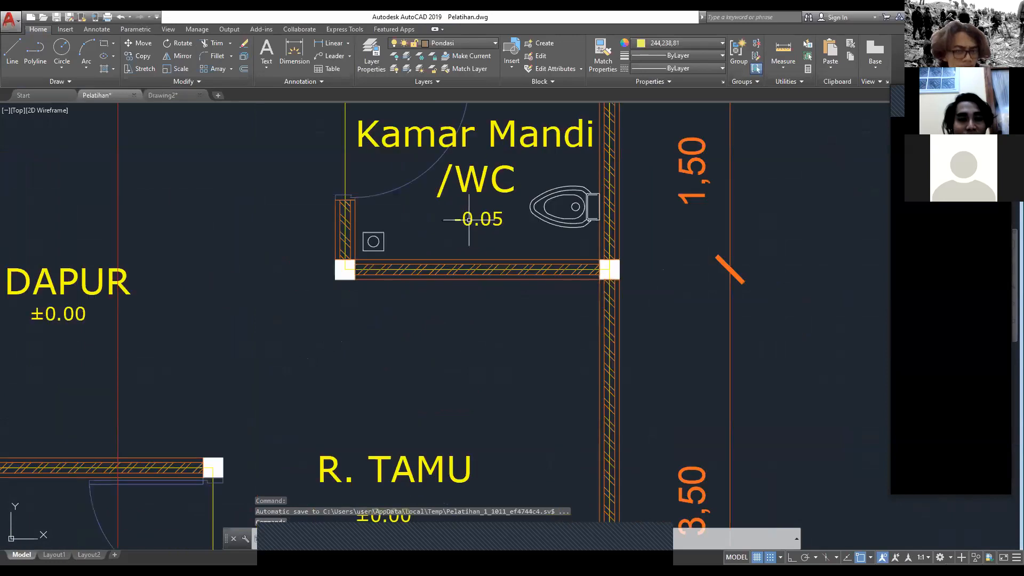
pyautogui.moveTo(469, 219); pyautogui.dragTo(604, 156, button='middle')
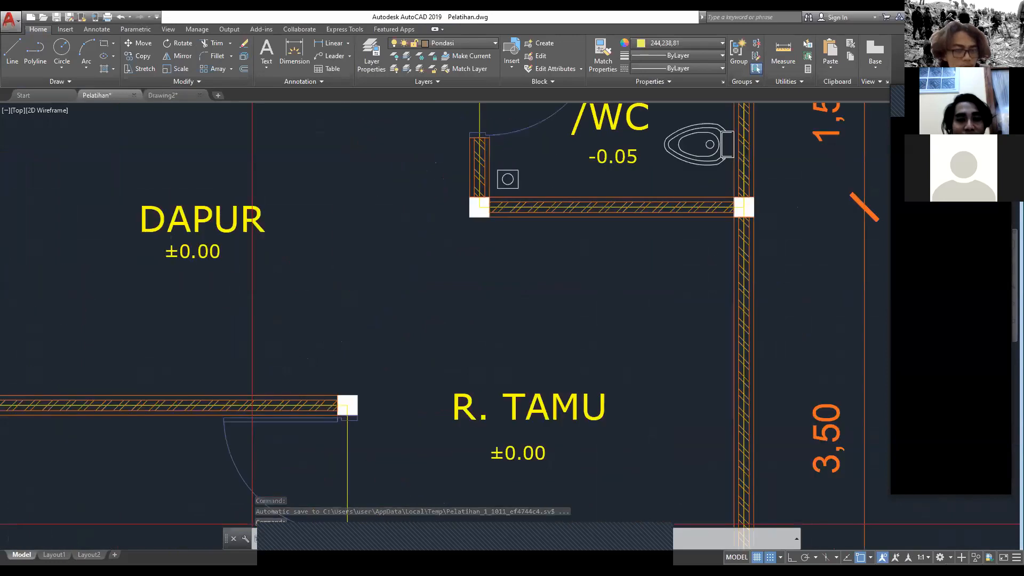
pyautogui.scroll(-2, 527, 456)
pyautogui.moveTo(527, 457); pyautogui.dragTo(393, 230, button='middle')
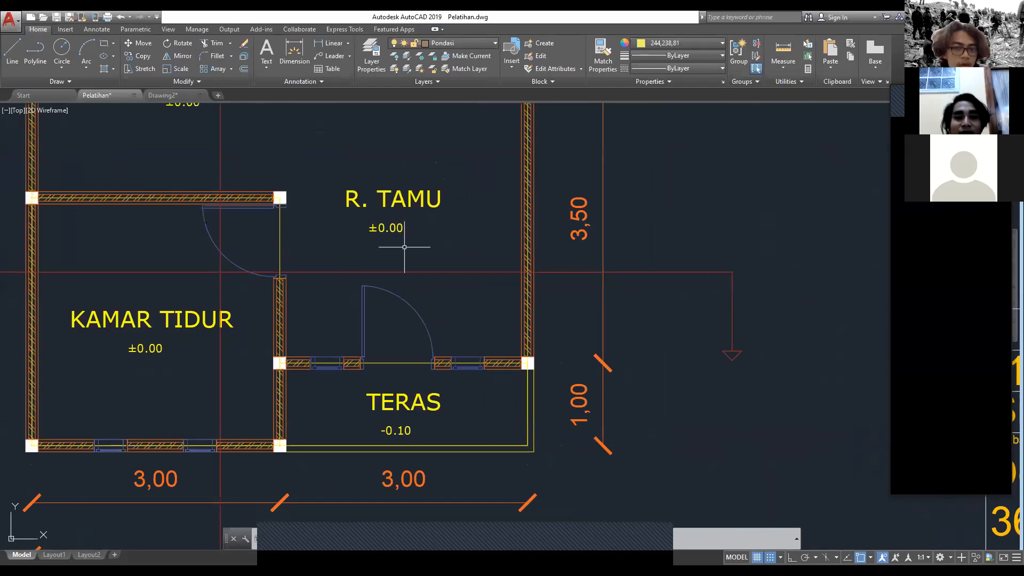
pyautogui.moveTo(423, 283); pyautogui.dragTo(420, 282, button='middle')
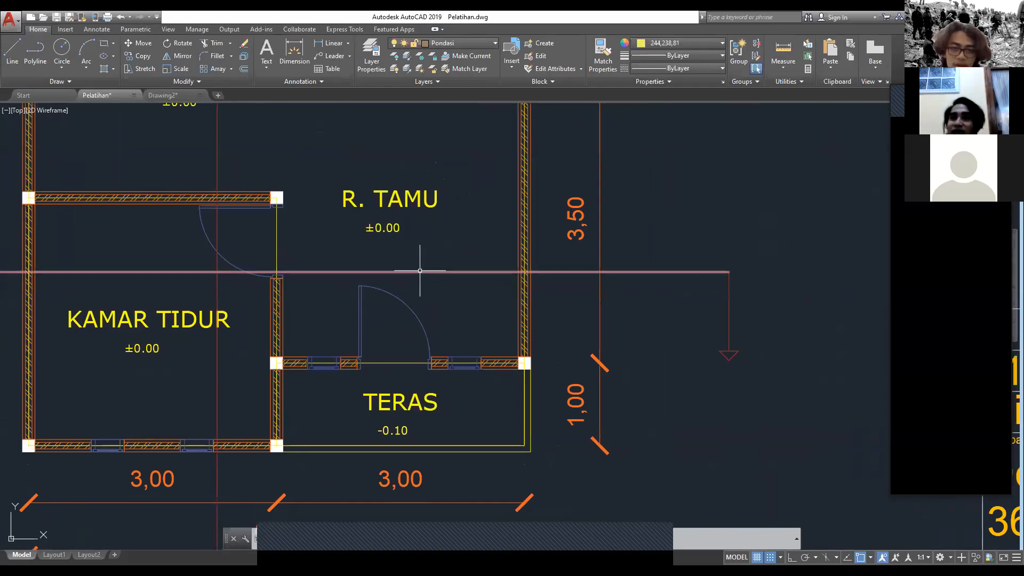
pyautogui.moveTo(420, 271)
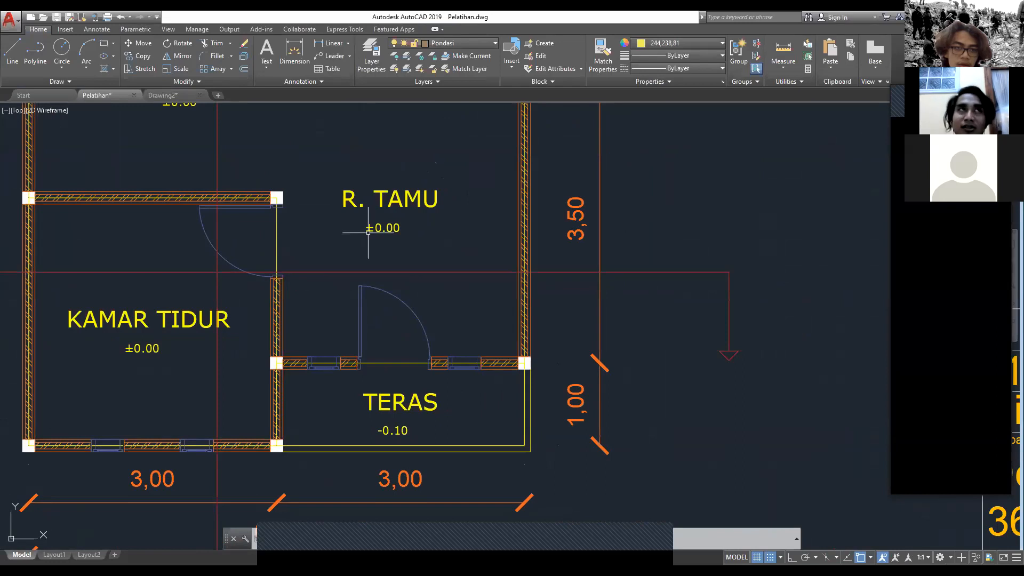
pyautogui.moveTo(334, 219); pyautogui.dragTo(361, 231, button='middle')
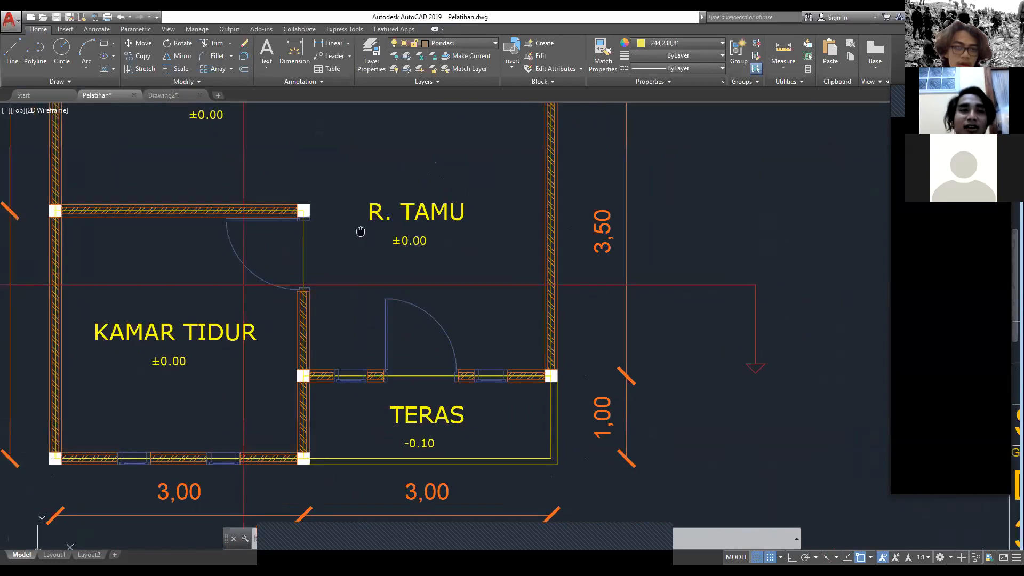
pyautogui.click(164, 96)
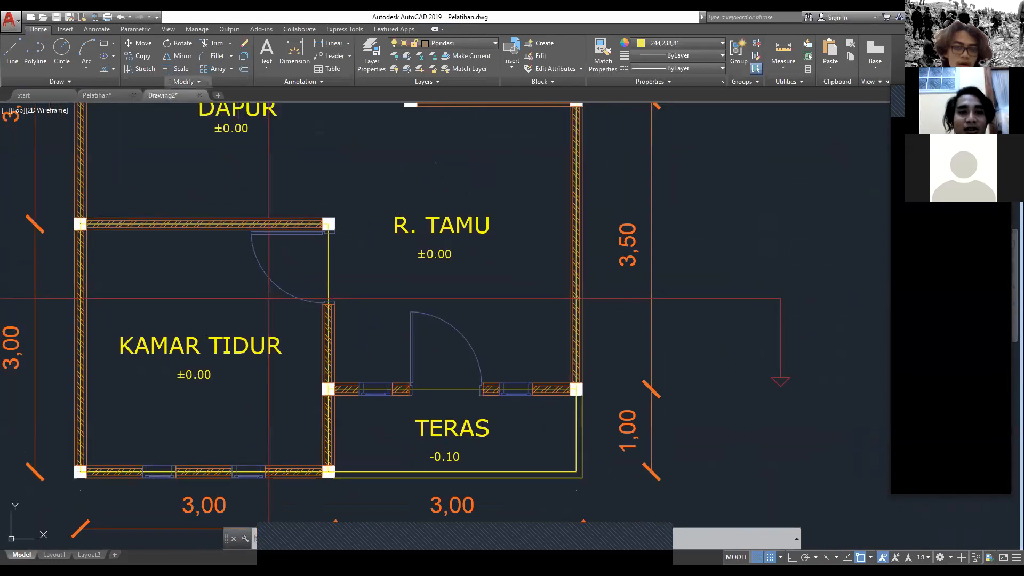
pyautogui.click(119, 98)
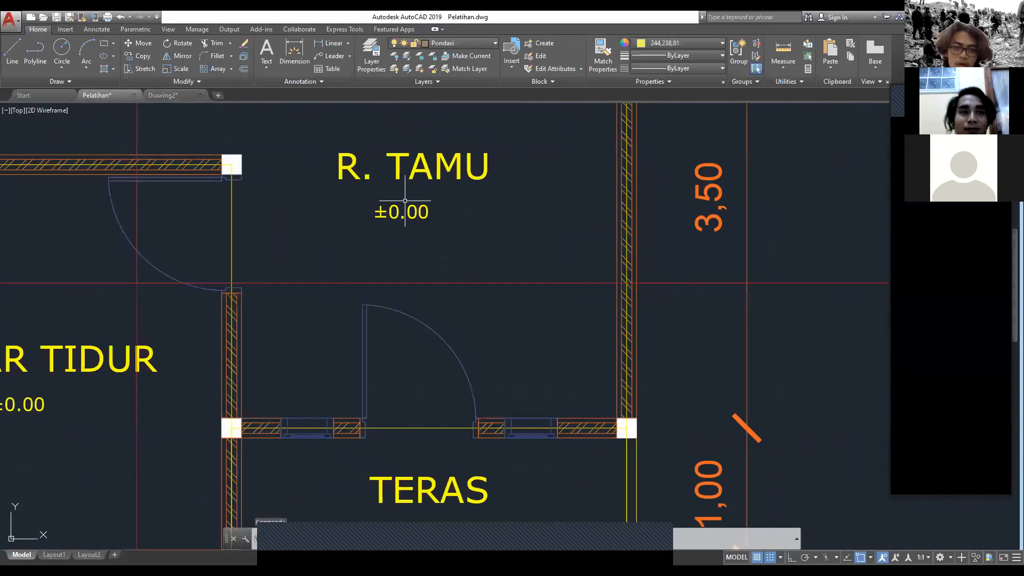
pyautogui.moveTo(203, 308); pyautogui.dragTo(296, 123, button='middle')
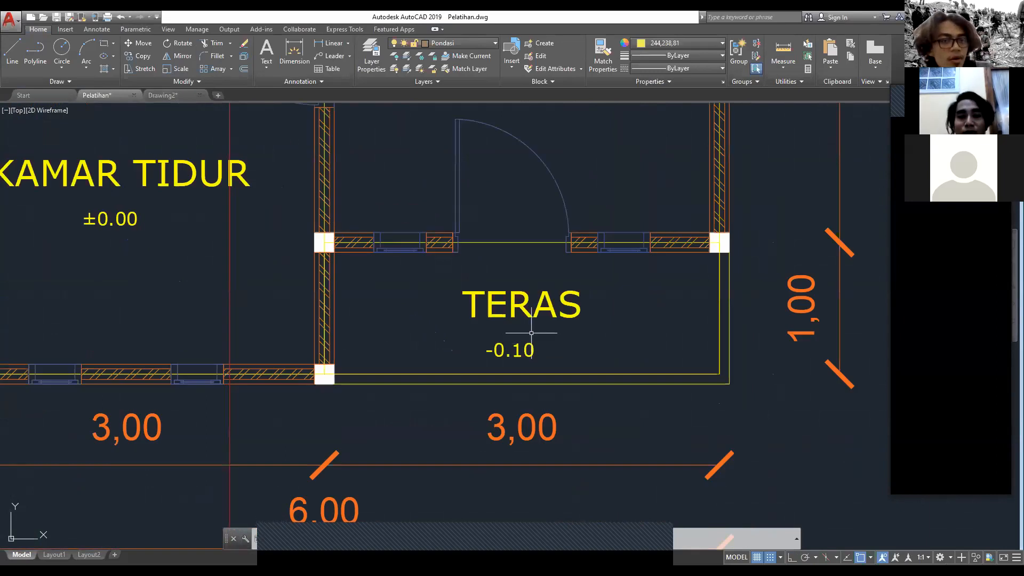
# Step: In Drawing2, paste a copy of the Dapur label directly beneath the original and change its text to "0.00"
pyautogui.click(163, 96)
pyautogui.moveTo(352, 241); pyautogui.dragTo(415, 163, button='middle')
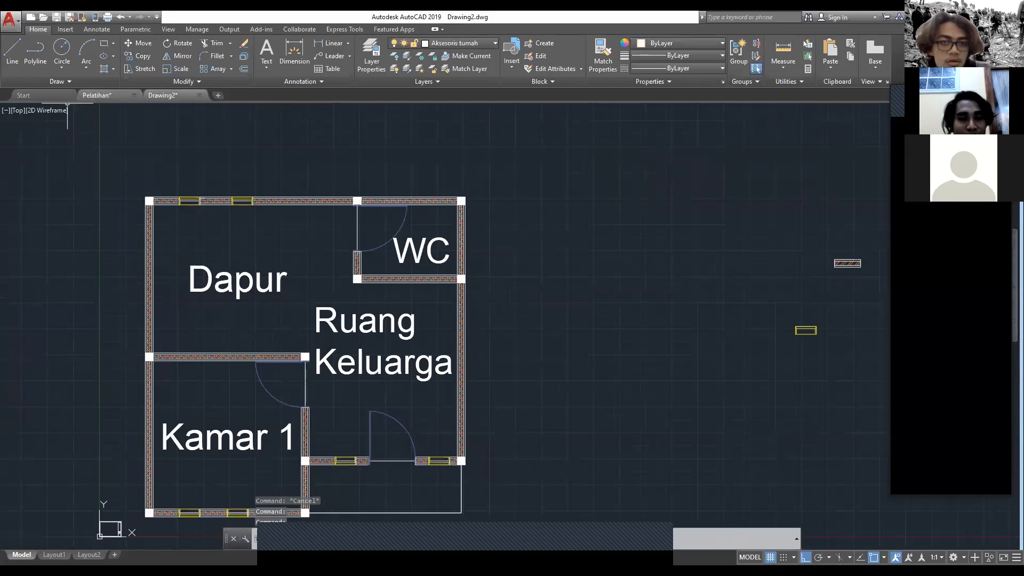
pyautogui.moveTo(304, 279); pyautogui.dragTo(338, 206, button='middle')
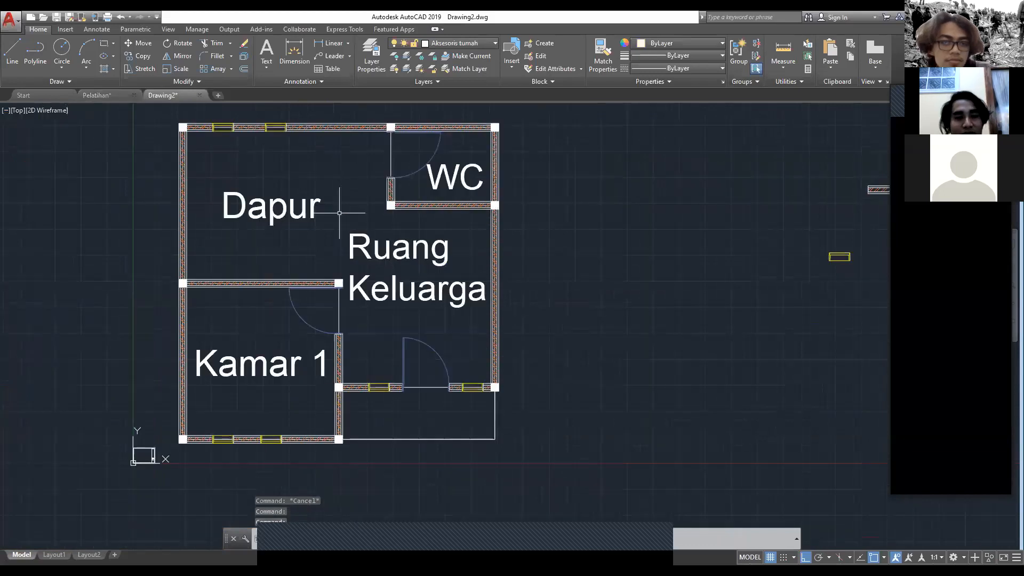
pyautogui.click(267, 210)
pyautogui.hotkey('ctrl', 'c')
pyautogui.hotkey('ctrl', 'v')
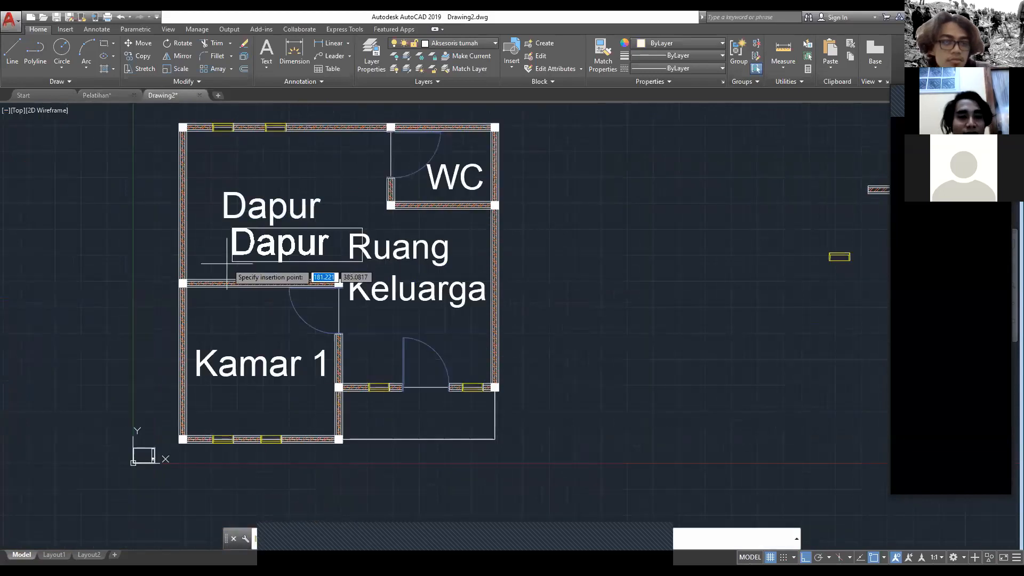
pyautogui.click(217, 263)
pyautogui.click(243, 239)
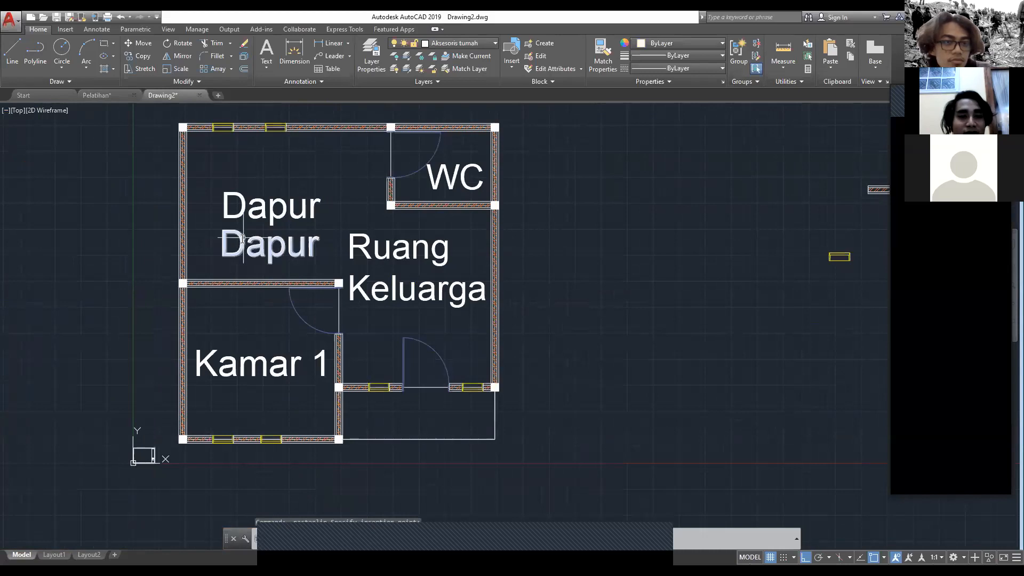
pyautogui.hotkey('ctrl', 'a')
pyautogui.press('BackSpace')
pyautogui.write('0.00')
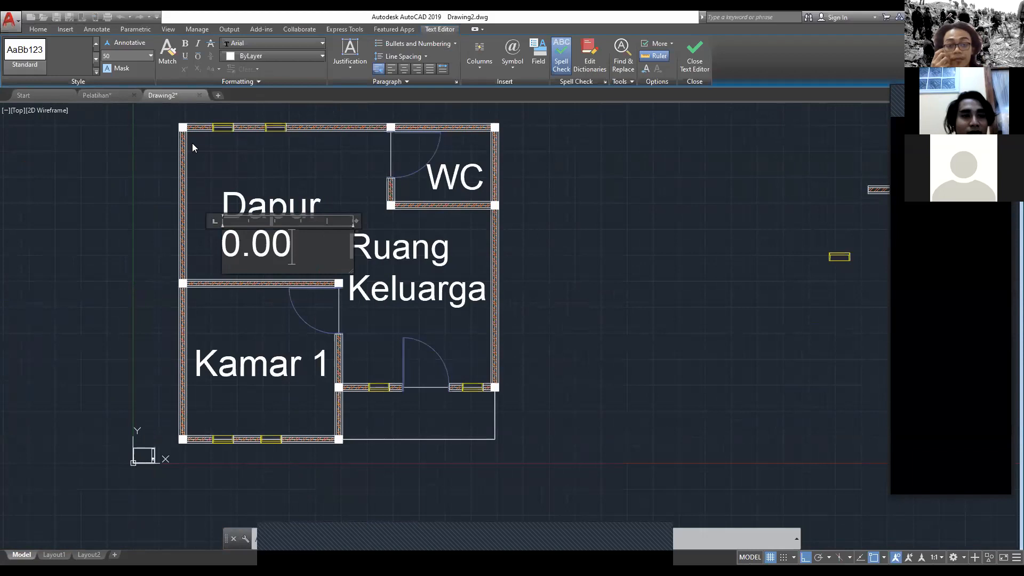
# Step: Set the text height of the 0.00 level mark under Dapur to 30 and finish editing it
pyautogui.hotkey('ctrl', 'a')
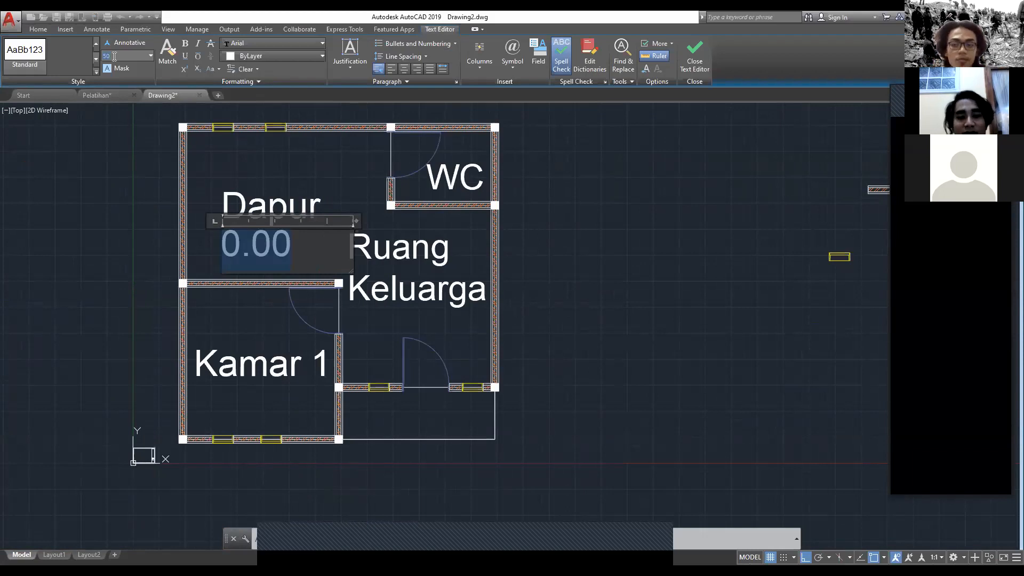
pyautogui.press('BackSpace')
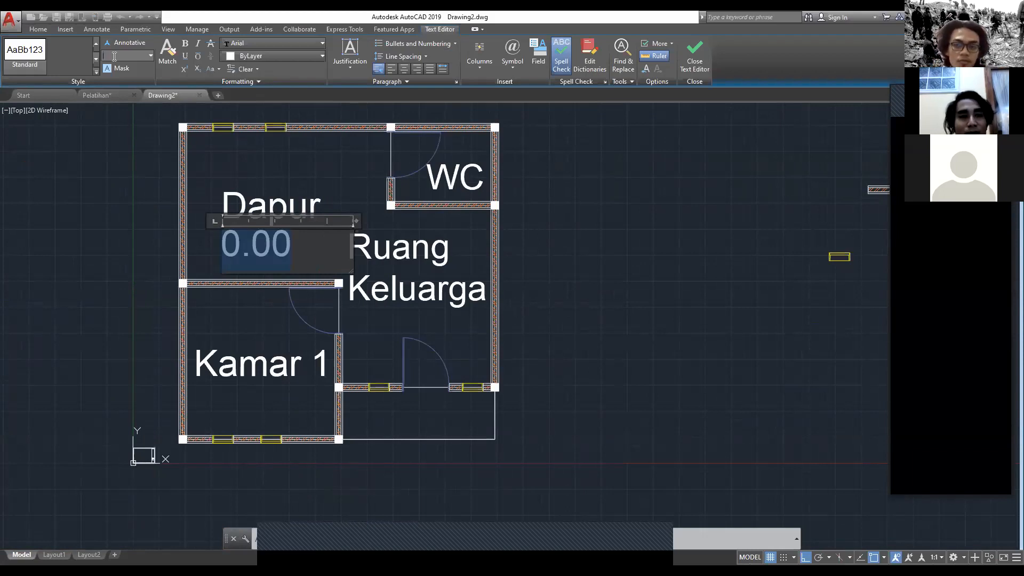
pyautogui.write('30')
pyautogui.press('Return')
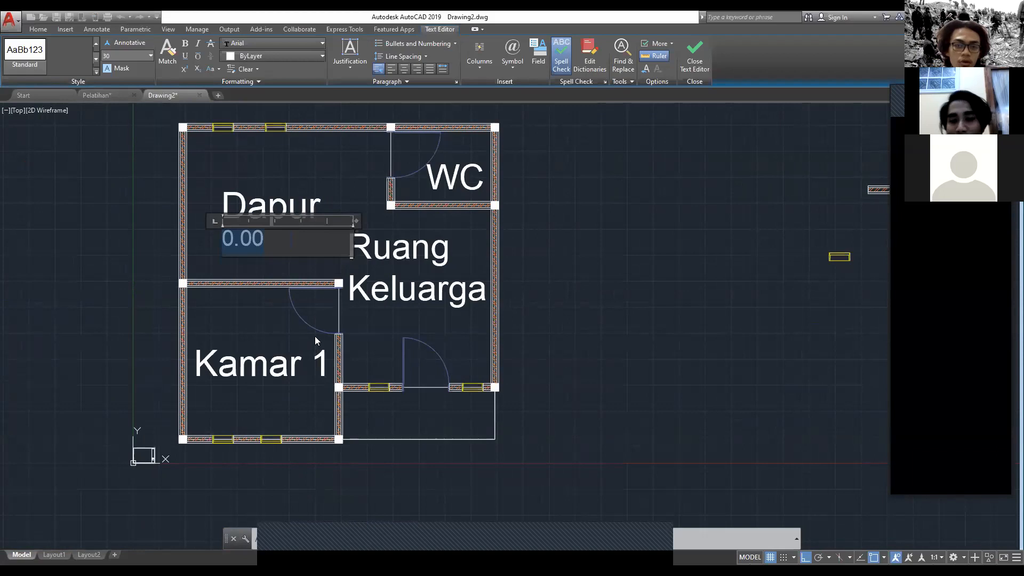
pyautogui.click(10, 559)
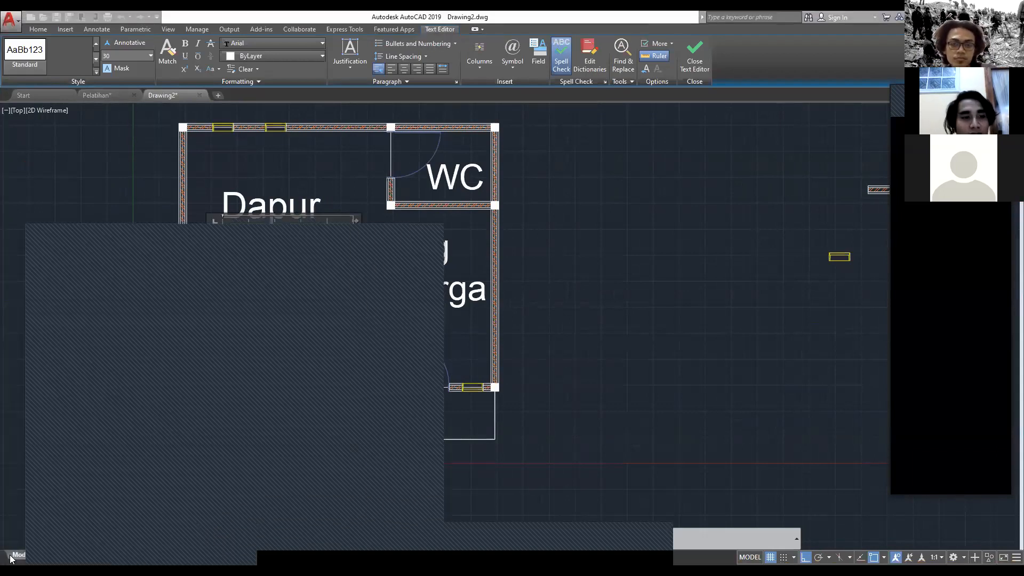
pyautogui.click(329, 207)
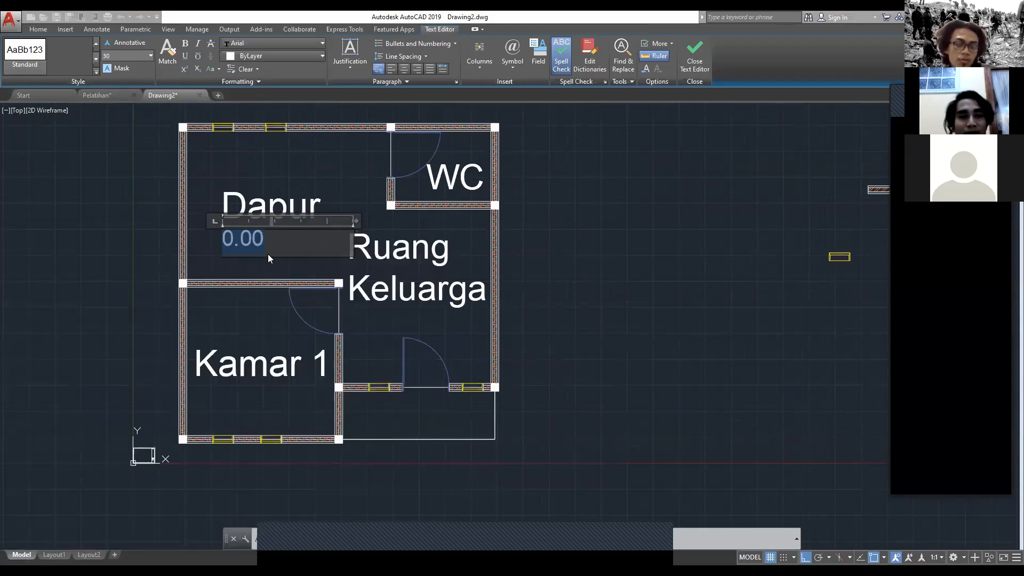
pyautogui.click(260, 278)
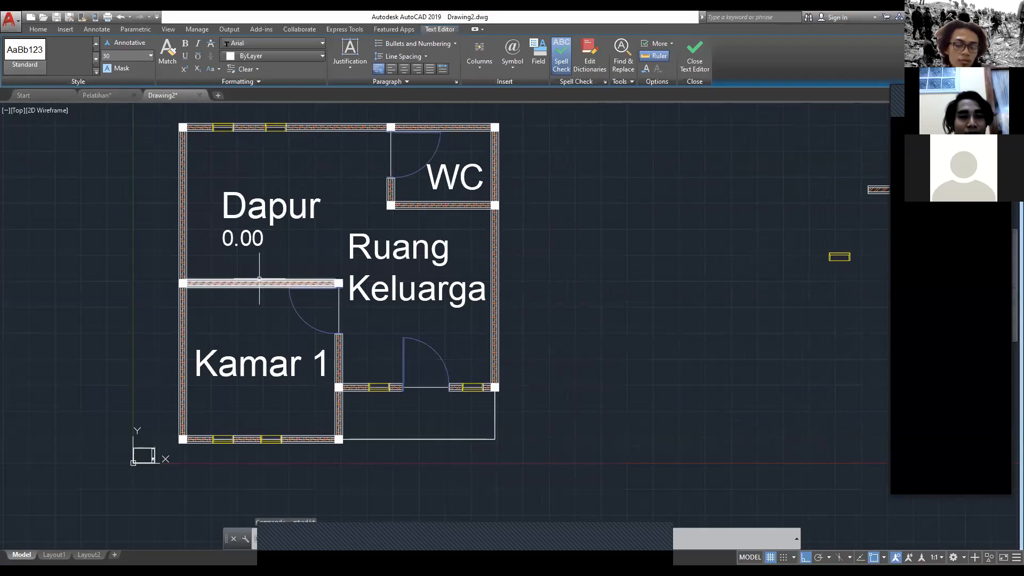
# Step: Paste a copy of the 0.00 level mark beneath the Kamar 1 label
pyautogui.click(259, 240)
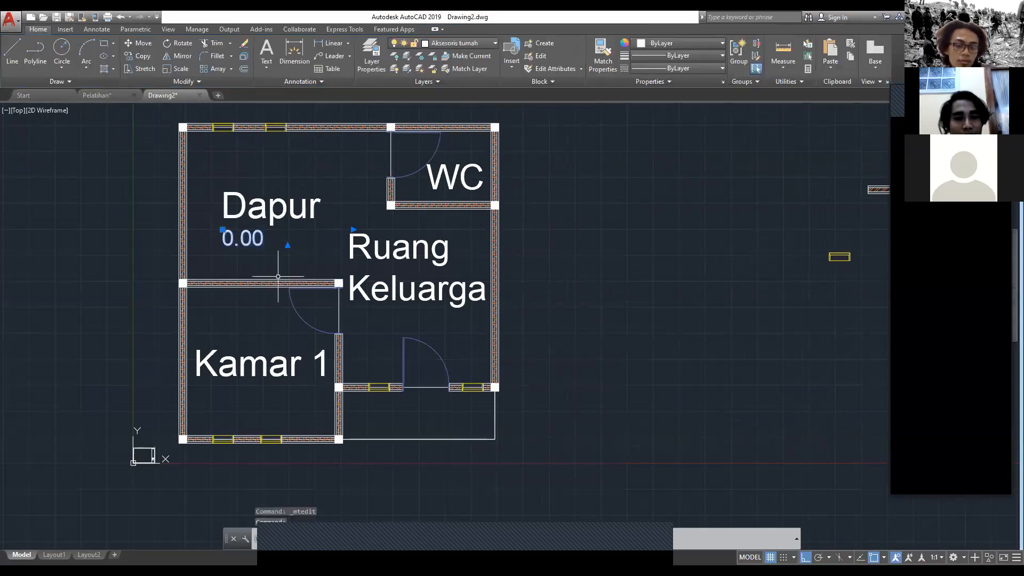
pyautogui.hotkey('ctrl', 'c')
pyautogui.hotkey('ctrl', 'v')
pyautogui.click(225, 407)
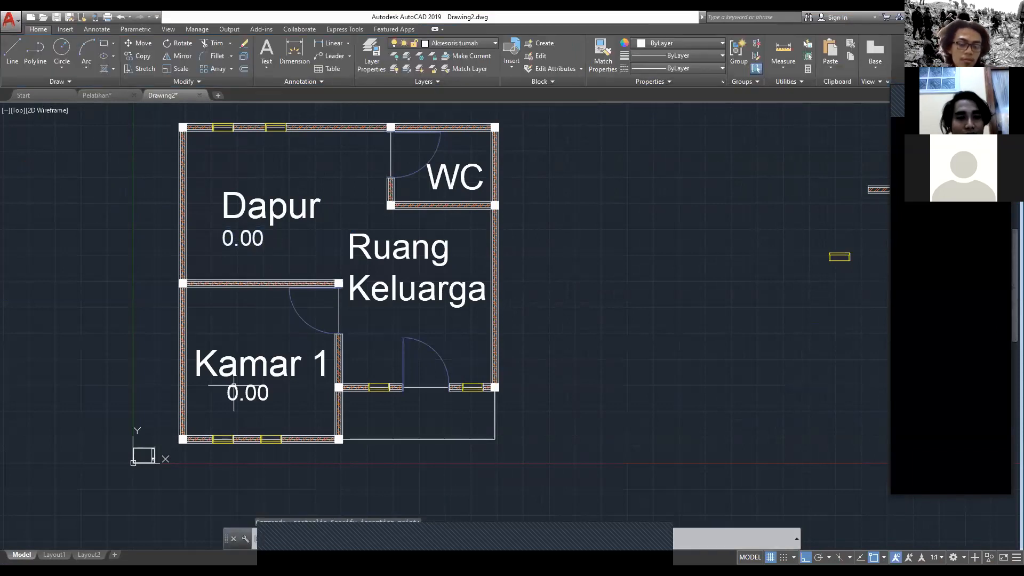
pyautogui.click(237, 237)
pyautogui.click(235, 239)
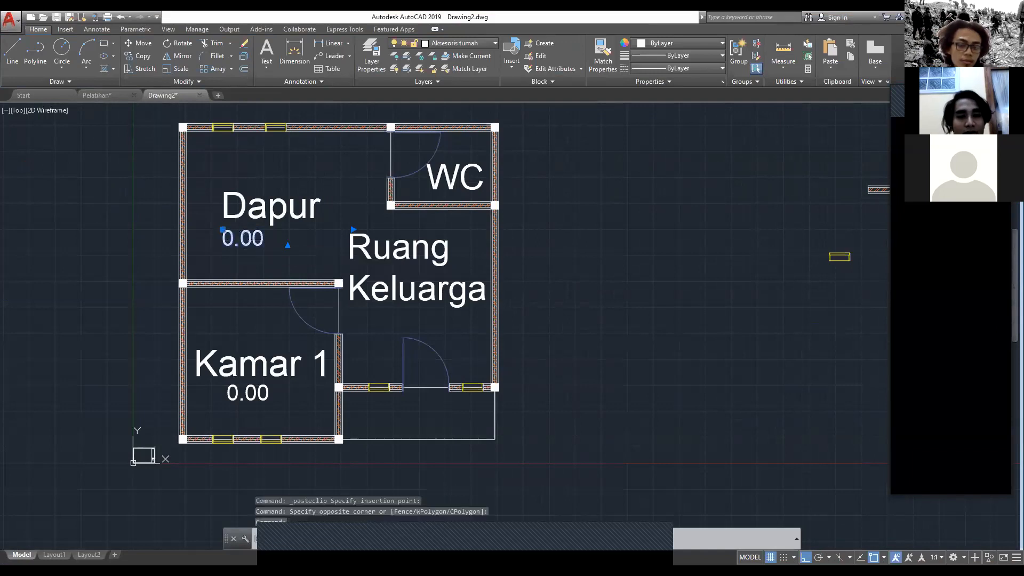
pyautogui.doubleClick(234, 239)
pyautogui.write('+')
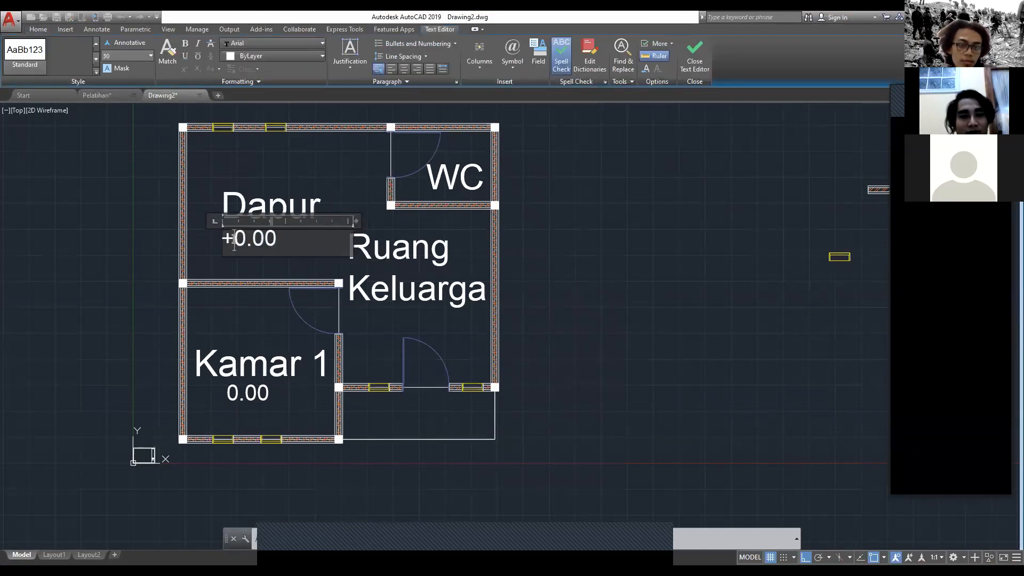
pyautogui.press('Tab')
pyautogui.press('BackSpace')
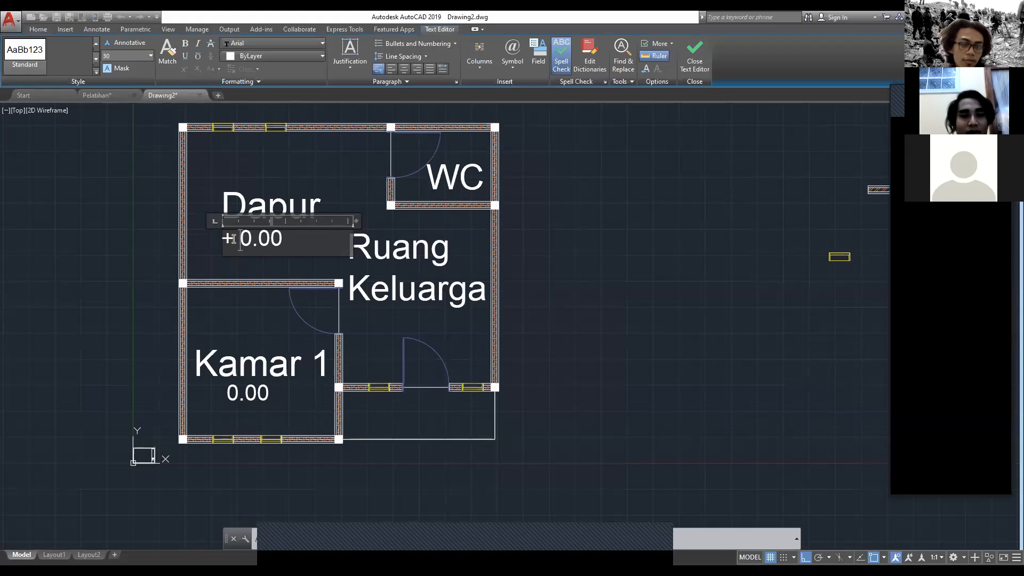
pyautogui.write('-')
pyautogui.press('Escape')
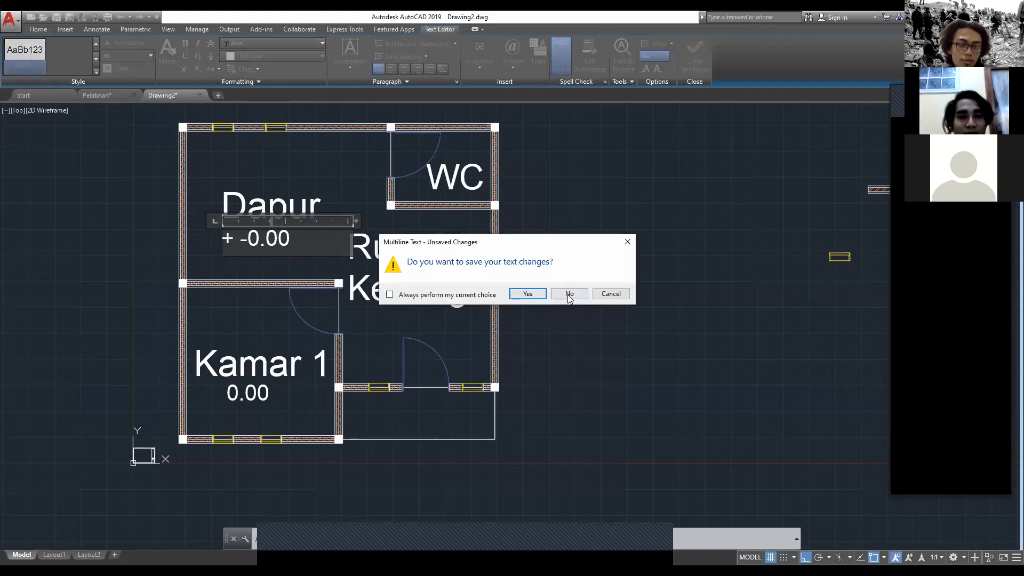
pyautogui.click(569, 294)
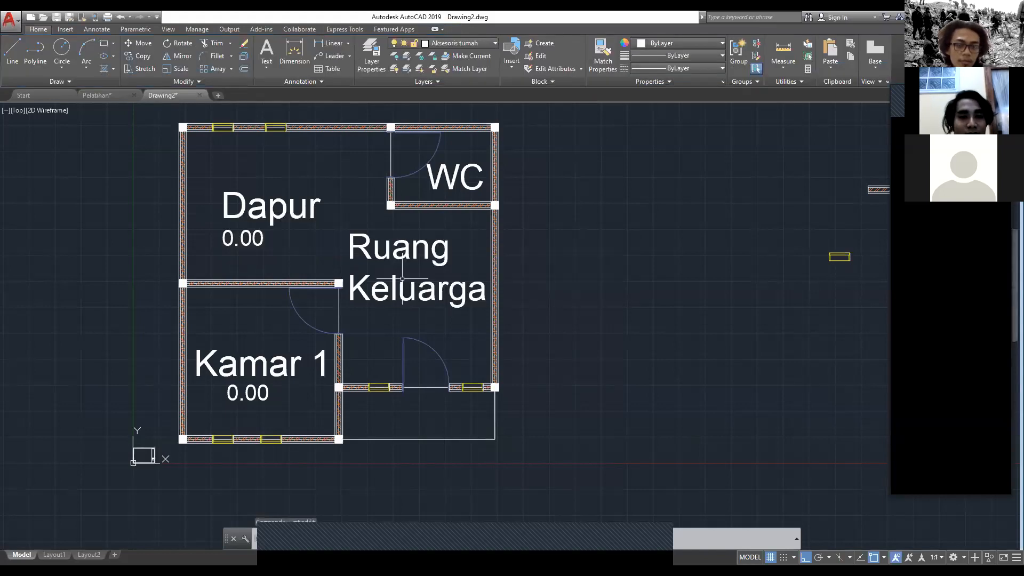
# Step: Paste a copy of the Kamar 1 level mark into the terrace area and change its text to "-0.10"
pyautogui.hotkey('ctrl', 'c')
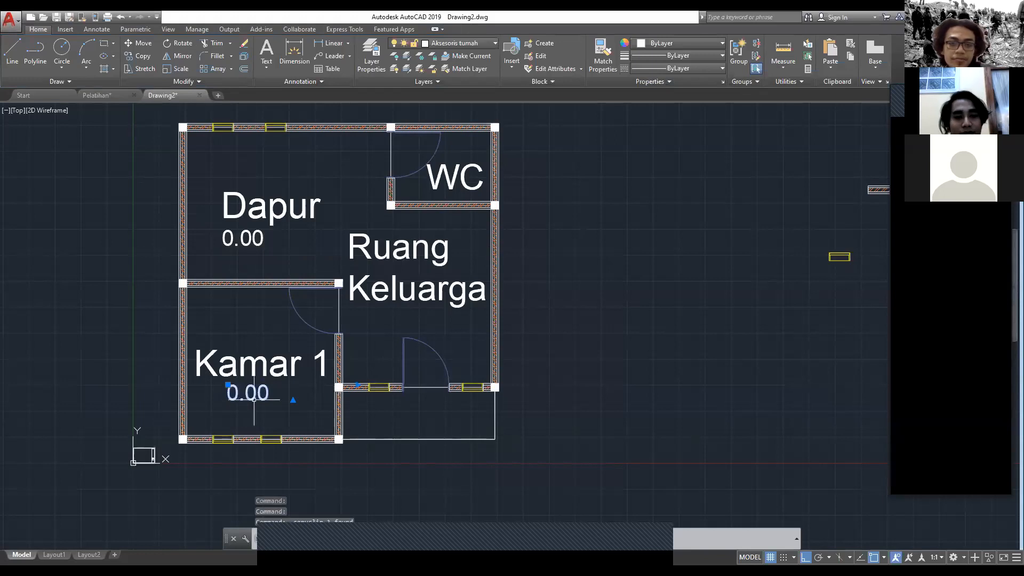
pyautogui.hotkey('ctrl', 'v')
pyautogui.click(405, 424)
pyautogui.doubleClick(416, 415)
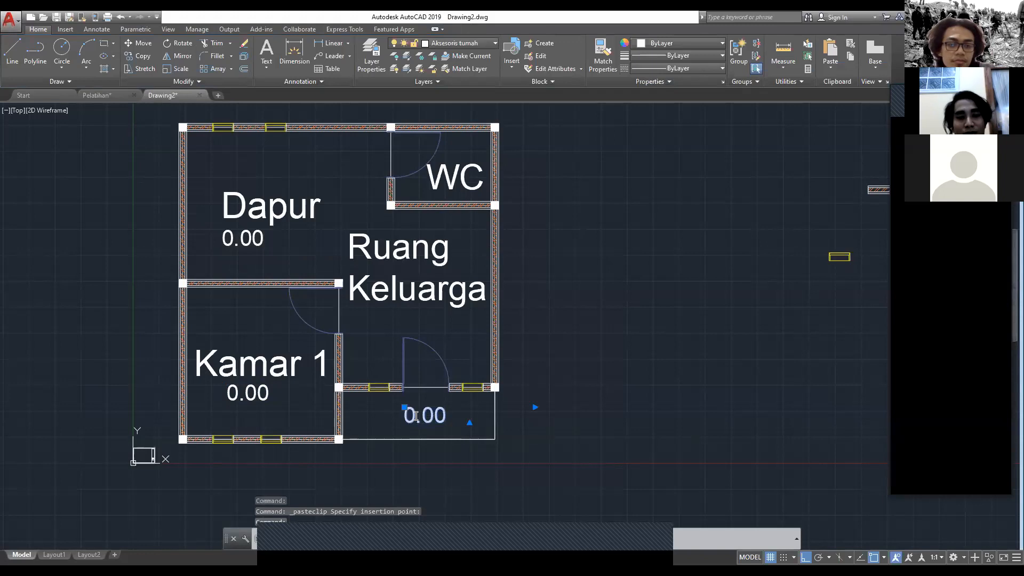
pyautogui.write('-')
pyautogui.press('Right')
pyautogui.press('Right')
pyautogui.press('BackSpace')
pyautogui.write('1')
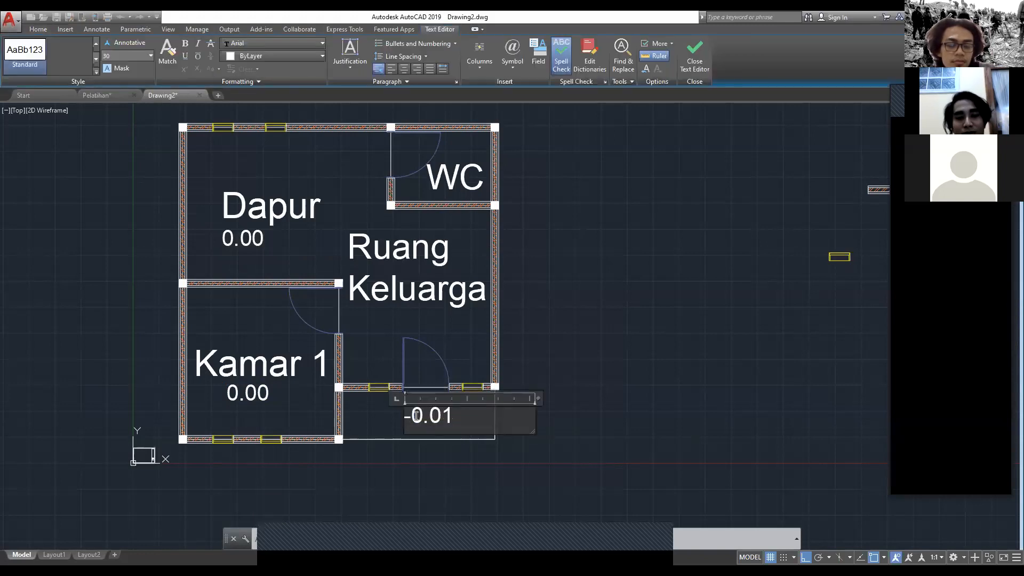
pyautogui.press('BackSpace')
pyautogui.press('BackSpace')
pyautogui.write('10')
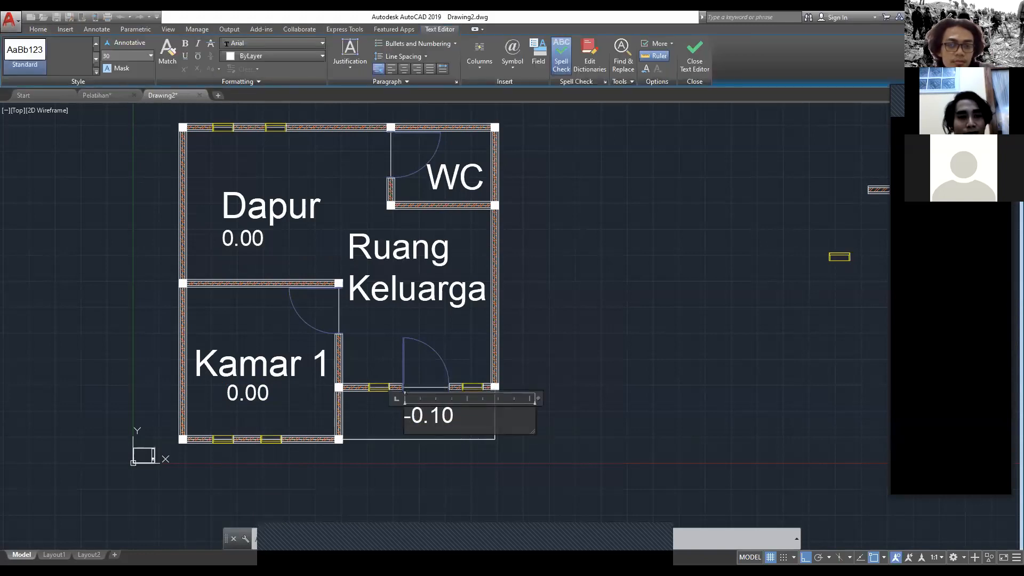
# Step: In the Pelatihan drawing, copy the ± symbol from the level mark under Kamar Tidur and leave its text editor
pyautogui.click(97, 96)
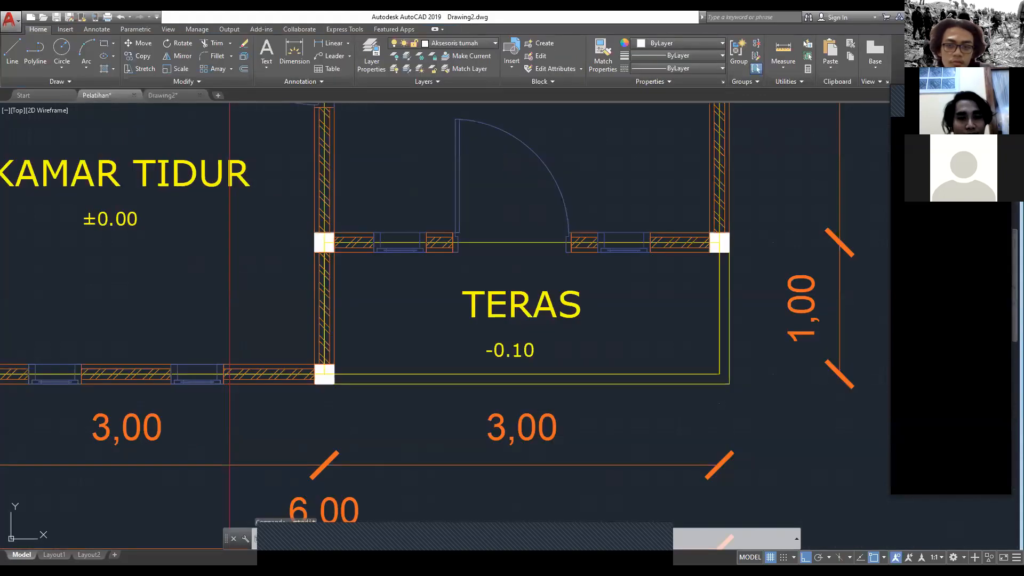
pyautogui.click(501, 350)
pyautogui.doubleClick(502, 349)
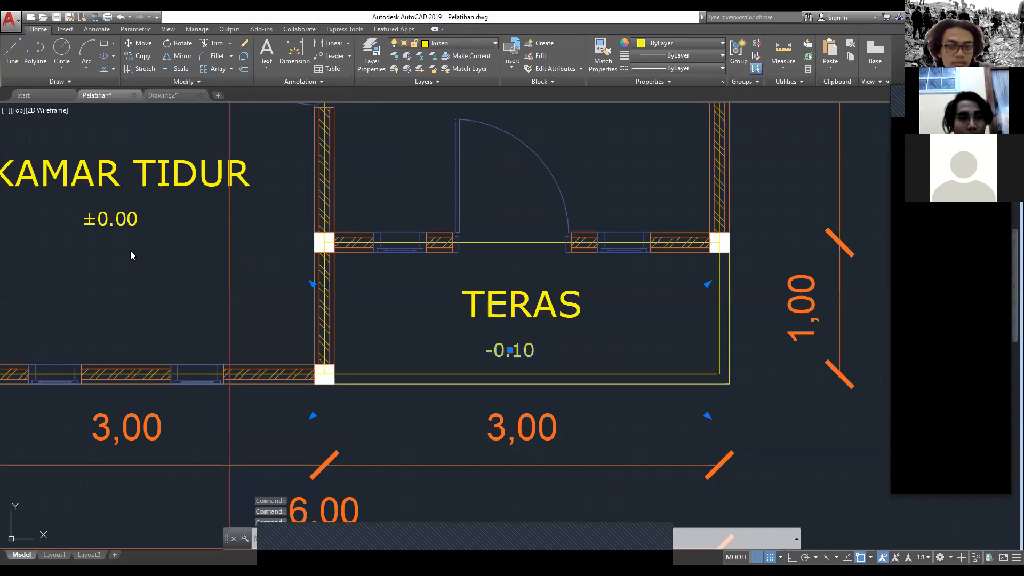
pyautogui.click(116, 228)
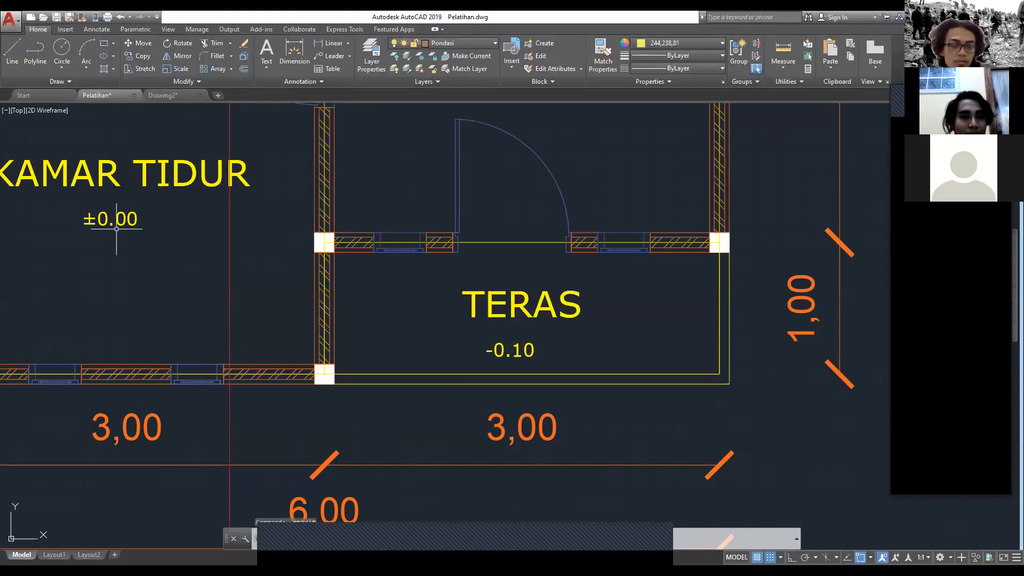
pyautogui.doubleClick(117, 228)
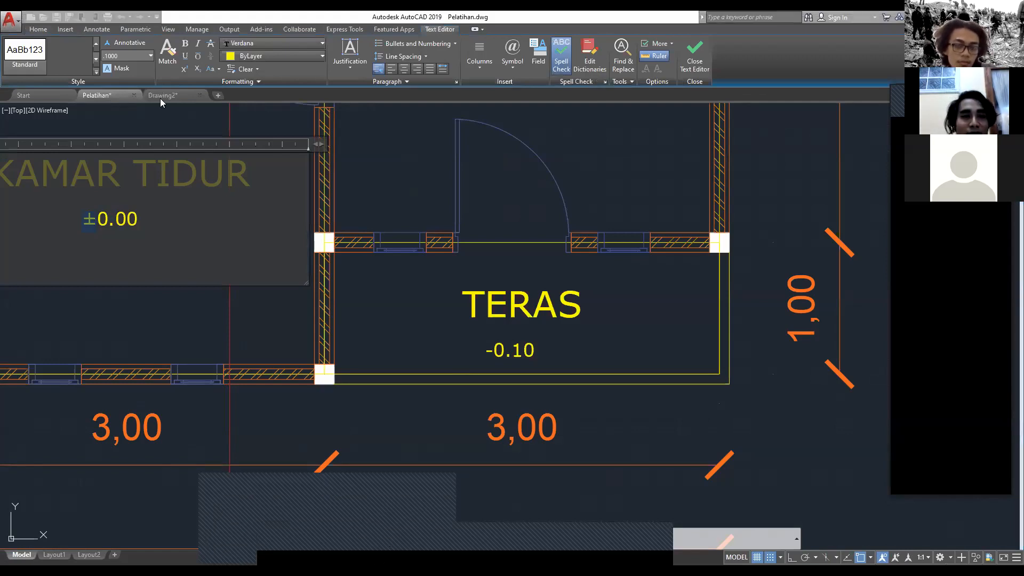
pyautogui.scroll(-5, 329, 338)
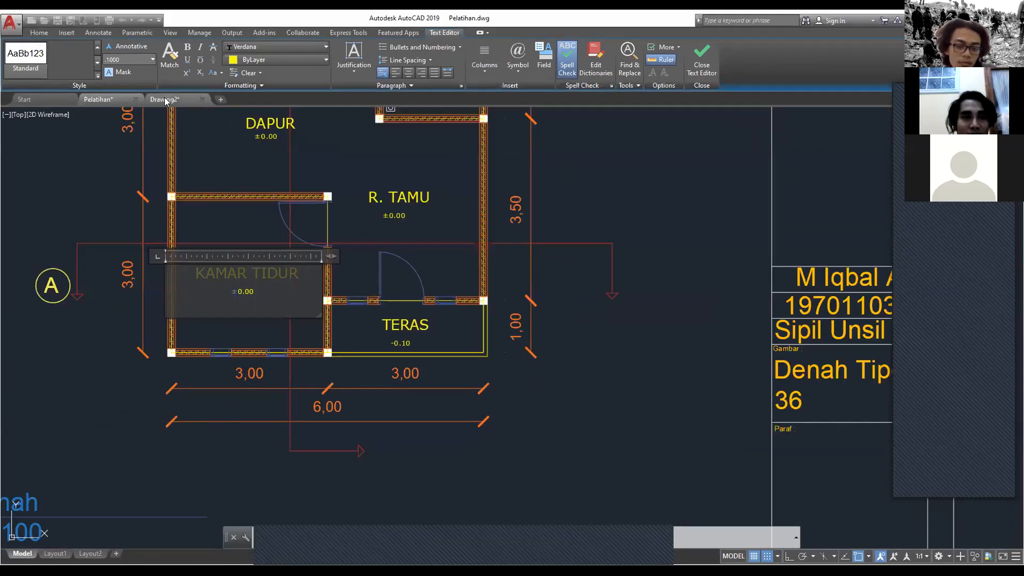
pyautogui.click(617, 312)
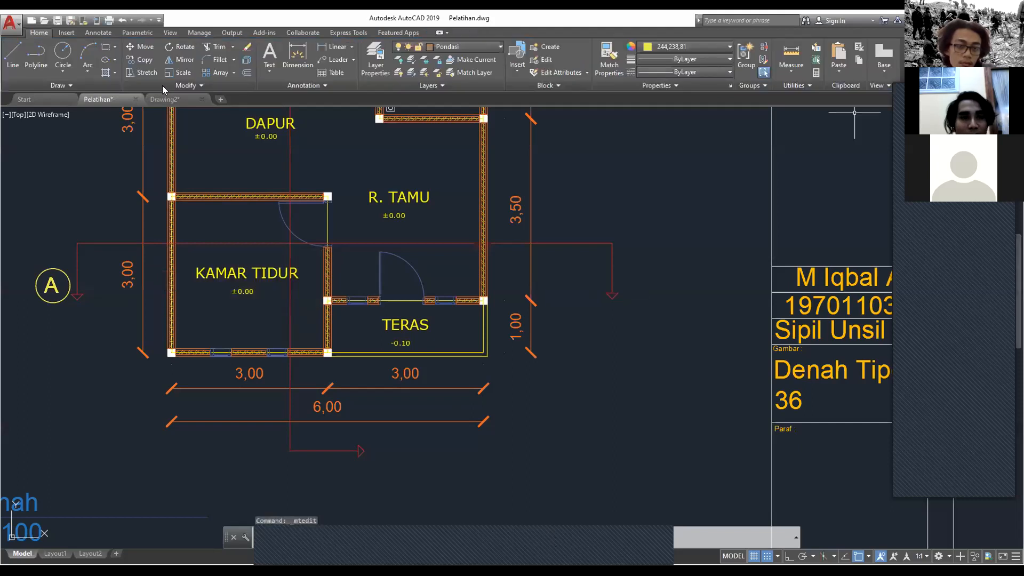
# Step: In Drawing2, insert the copied ± symbol before the level mark under Kamar 1 and save the text change
pyautogui.click(164, 99)
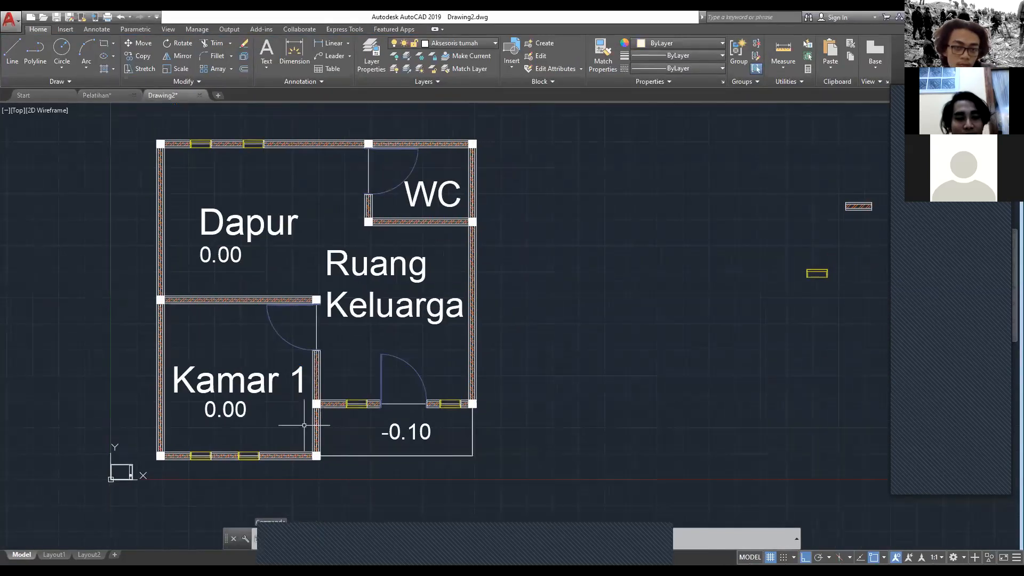
pyautogui.click(224, 409)
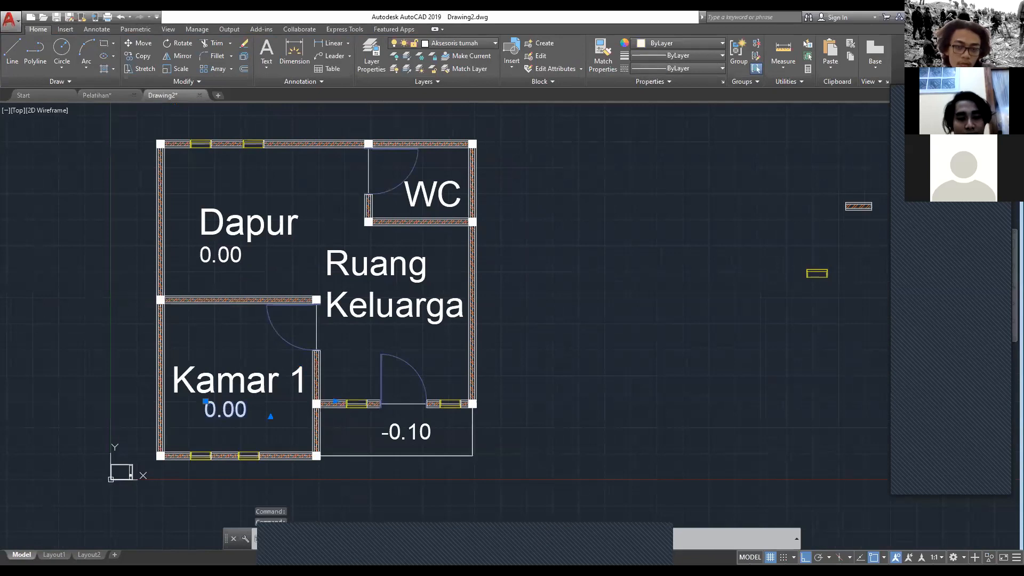
pyautogui.doubleClick(222, 411)
pyautogui.press('Escape')
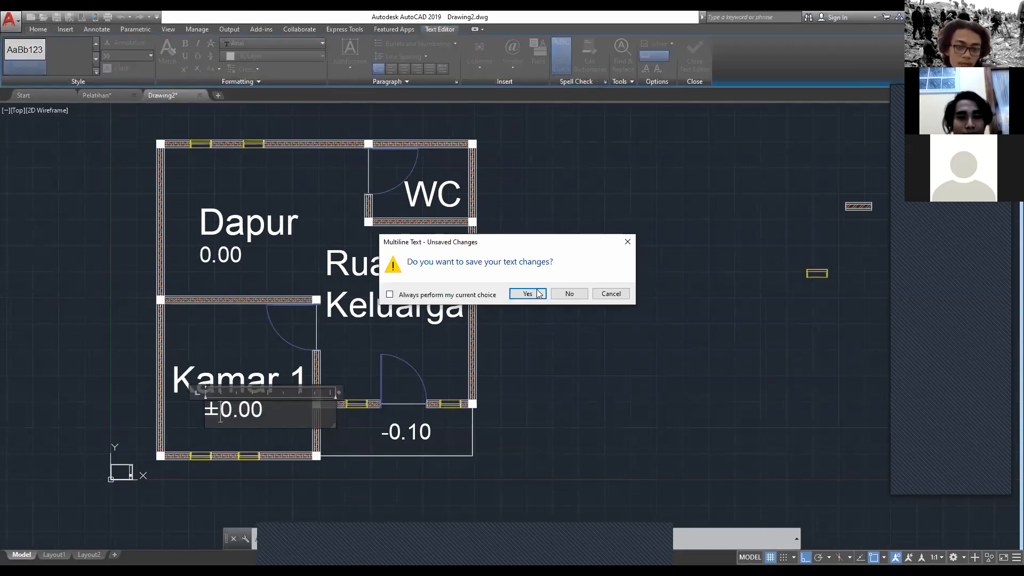
pyautogui.click(539, 294)
# Step: Insert the ± symbol before the level mark under Dapur and save the text change
pyautogui.click(206, 251)
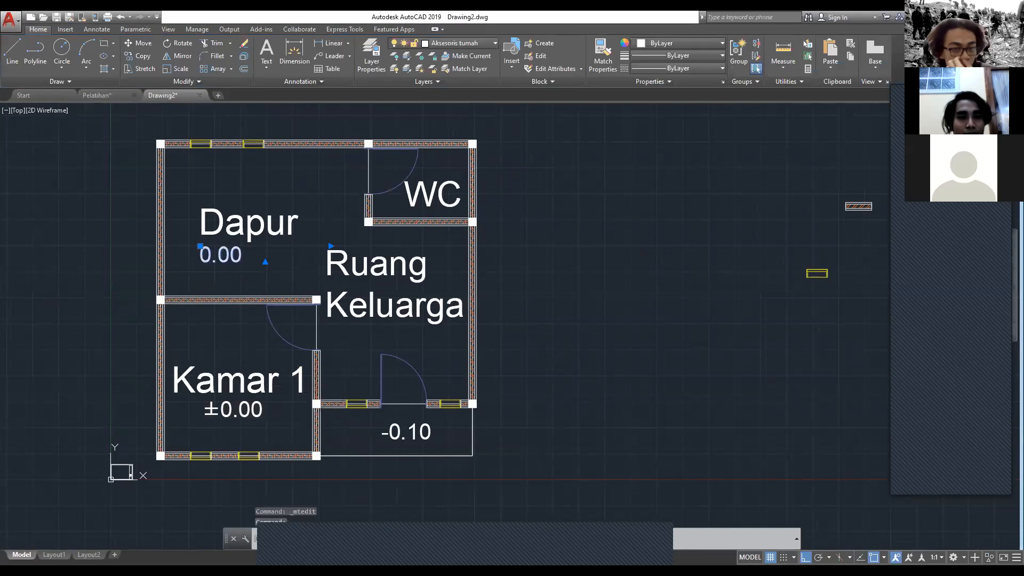
pyautogui.doubleClick(216, 255)
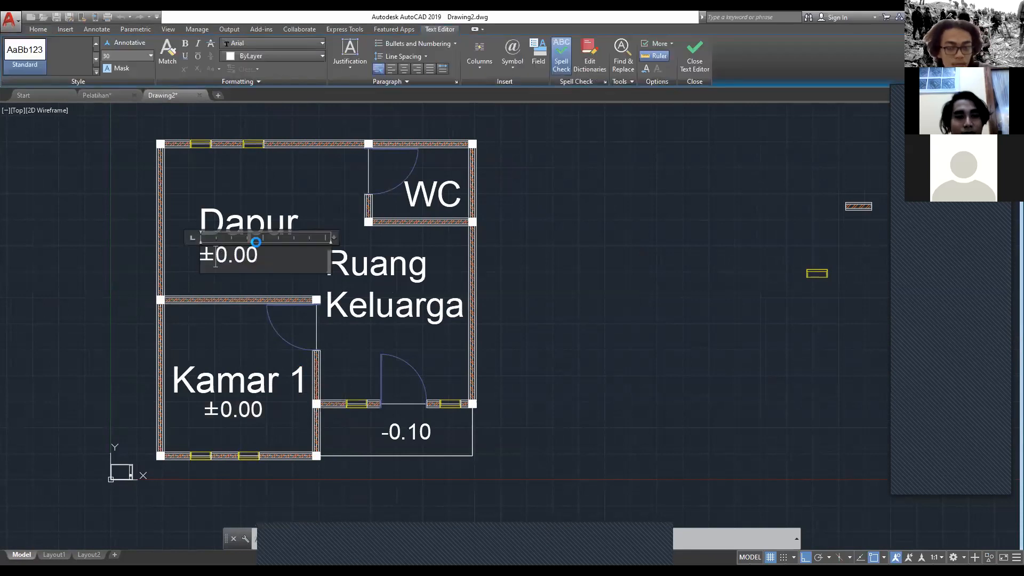
pyautogui.press('Escape')
pyautogui.click(528, 294)
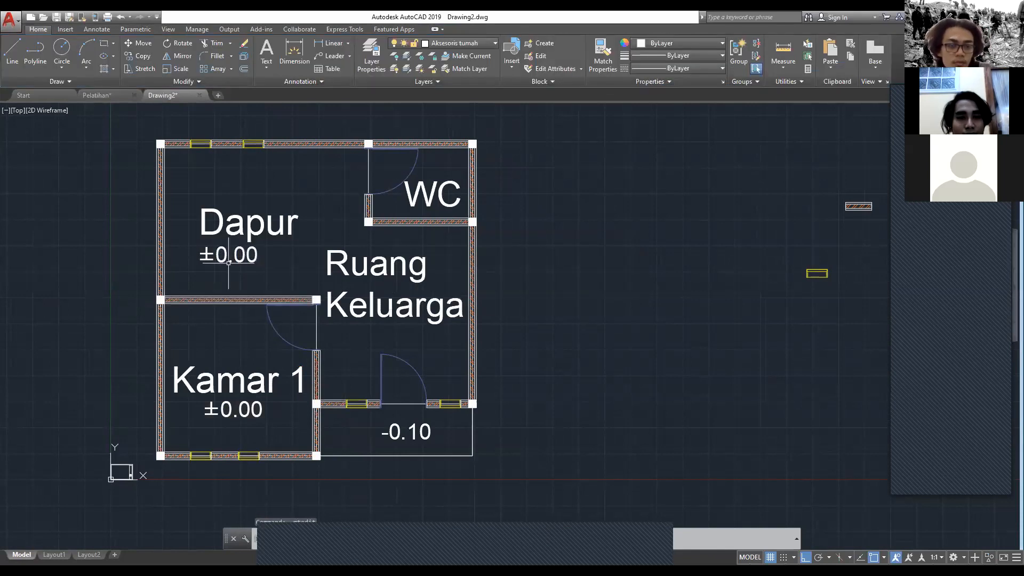
# Step: Copy the ±0.00 level mark under Dapur and paste it just above the WC label
pyautogui.click(231, 281)
pyautogui.click(261, 248)
pyautogui.hotkey('ctrl', 'c')
pyautogui.hotkey('ctrl', 'v')
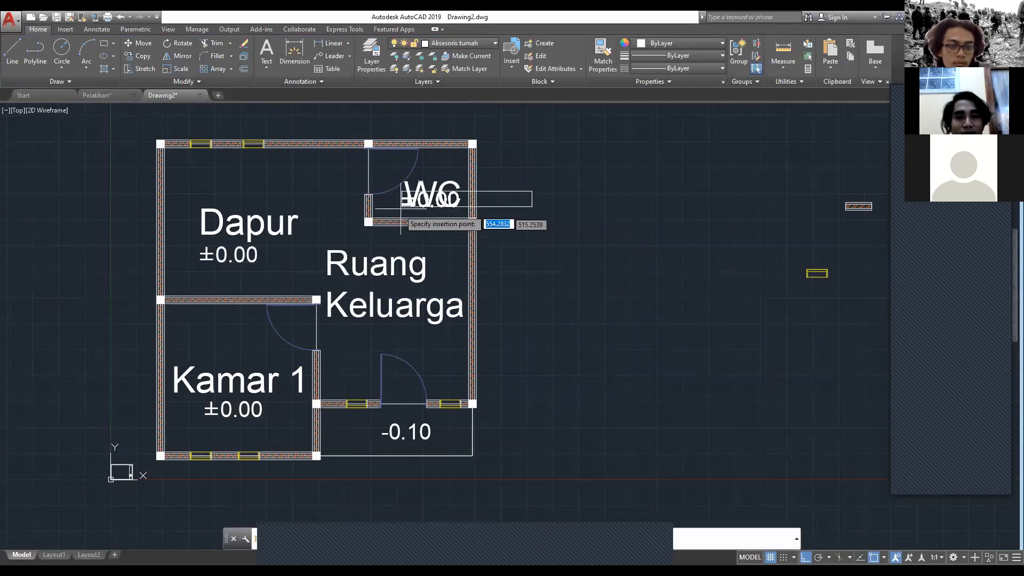
pyautogui.click(406, 176)
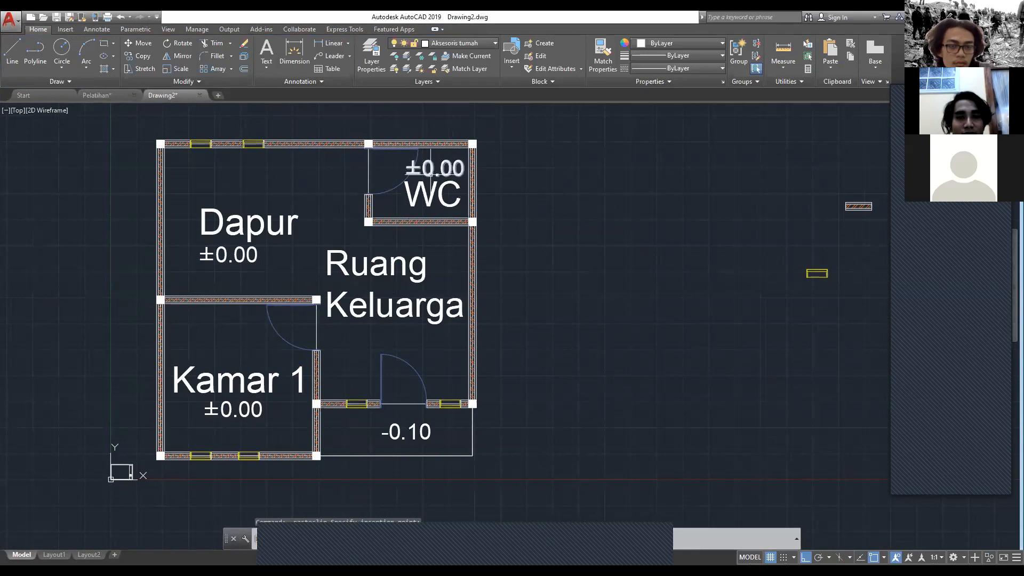
# Step: Set the text height of the WC label to 30 and save the change
pyautogui.click(409, 185)
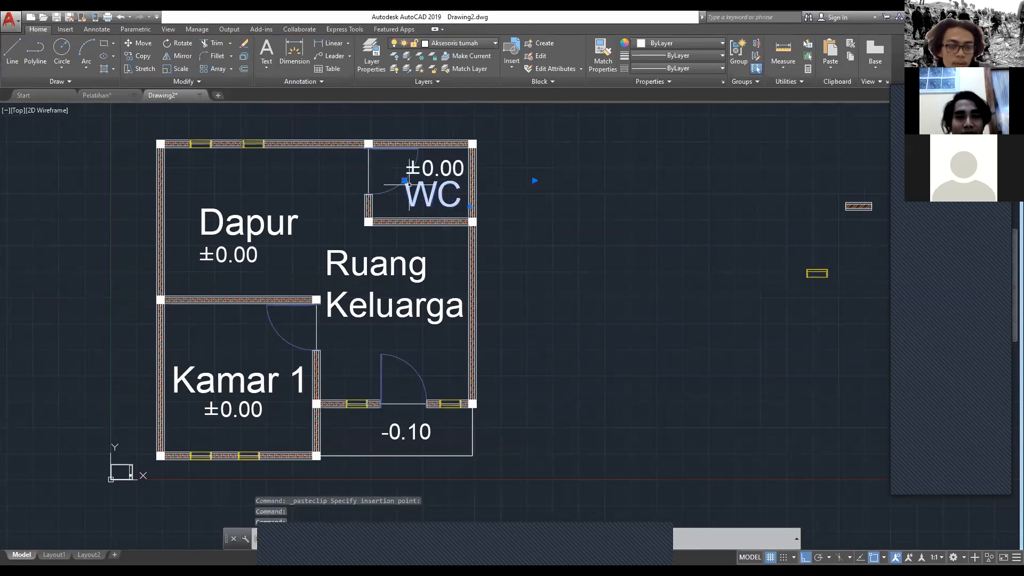
pyautogui.doubleClick(432, 194)
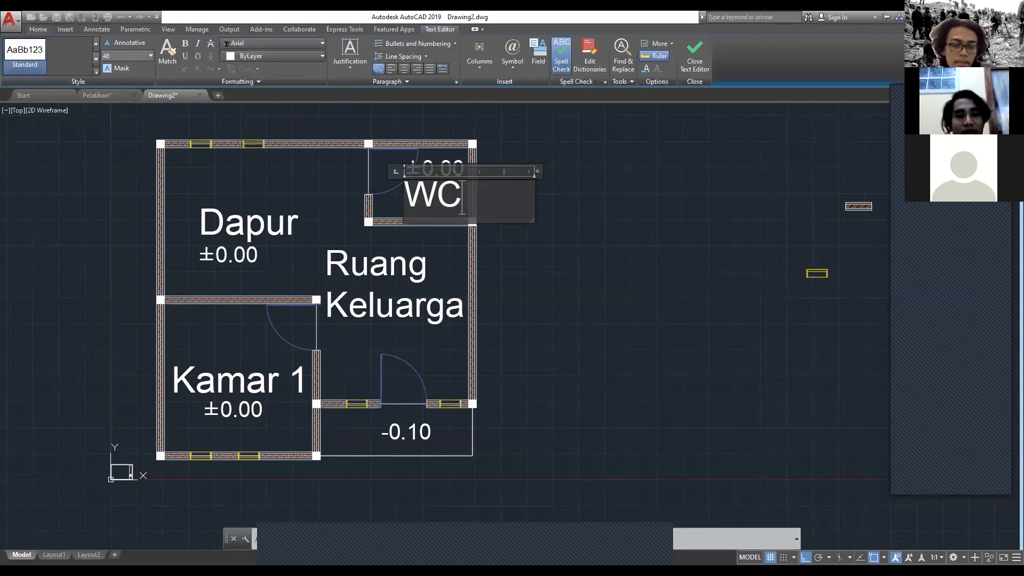
pyautogui.click(128, 56)
pyautogui.press('BackSpace')
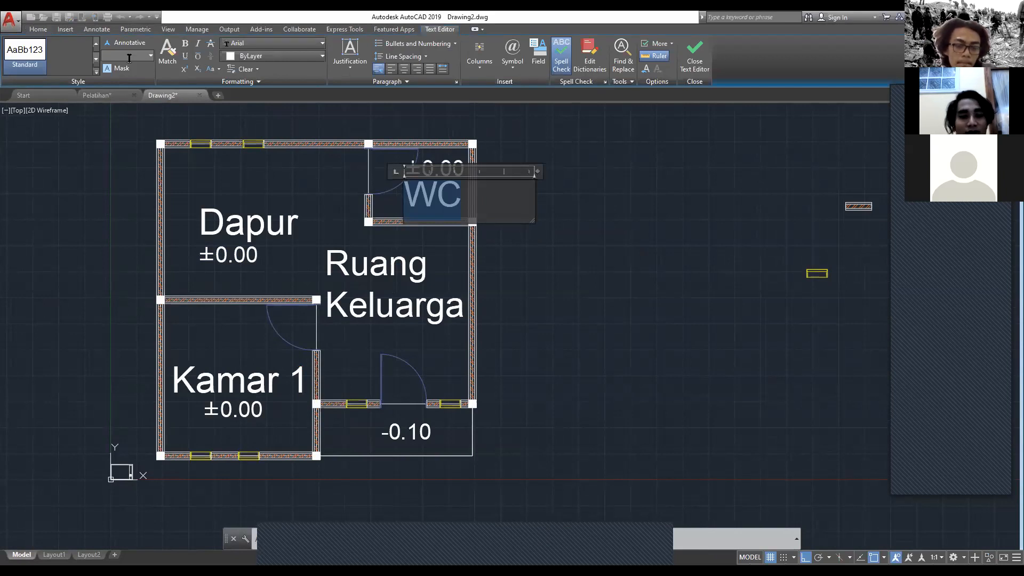
pyautogui.write('30')
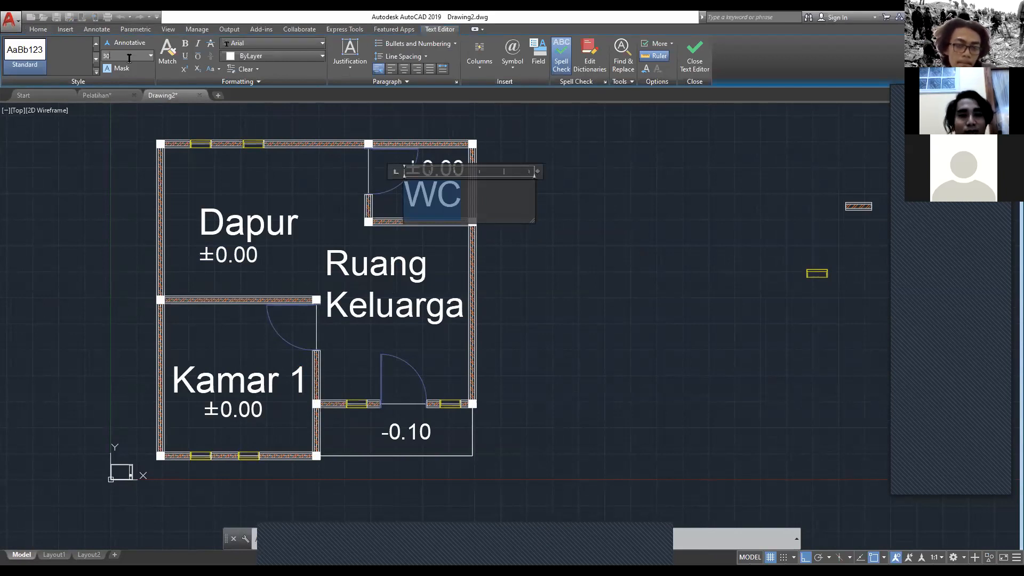
pyautogui.press('Return')
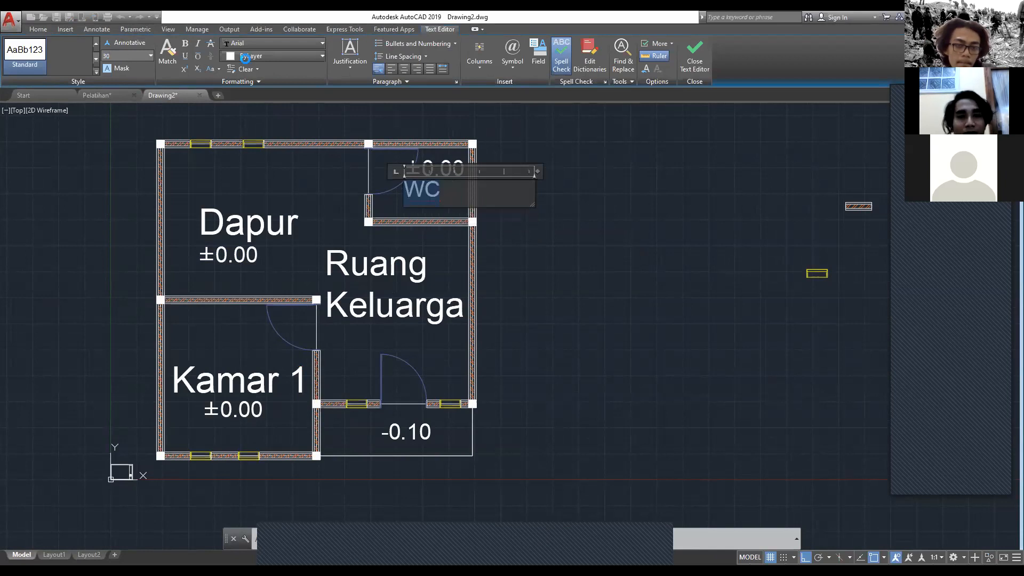
pyautogui.press('Escape')
pyautogui.click(540, 297)
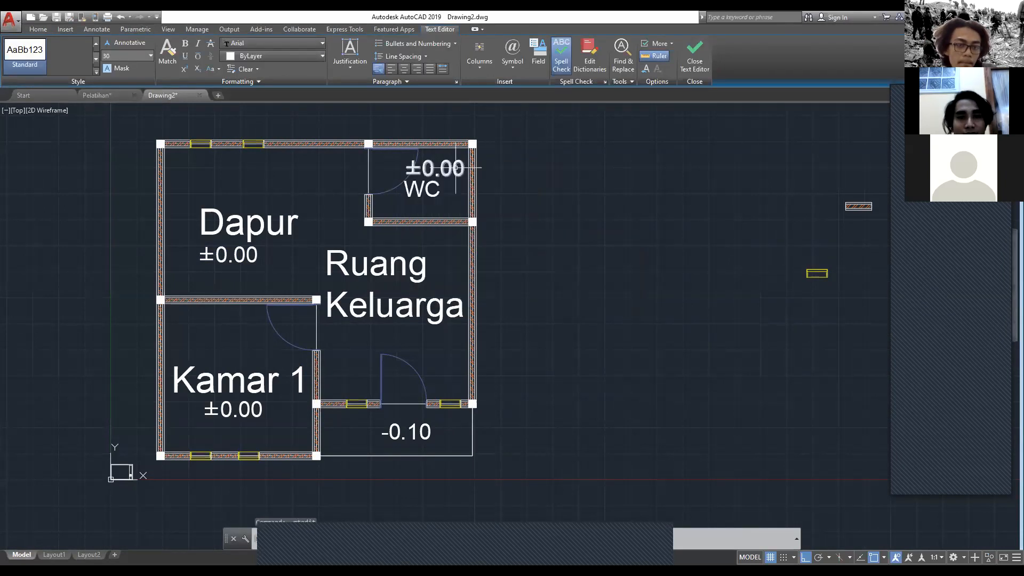
# Step: Replace the level mark above WC with "-0.05" at a text height of 20 and save the change
pyautogui.click(437, 164)
pyautogui.press('Escape')
pyautogui.click(427, 168)
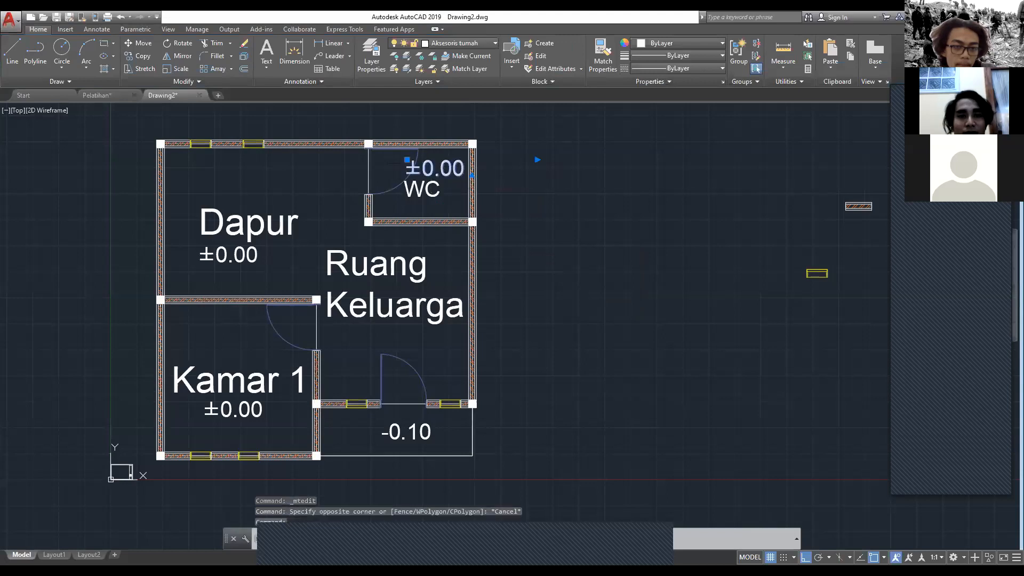
pyautogui.doubleClick(432, 168)
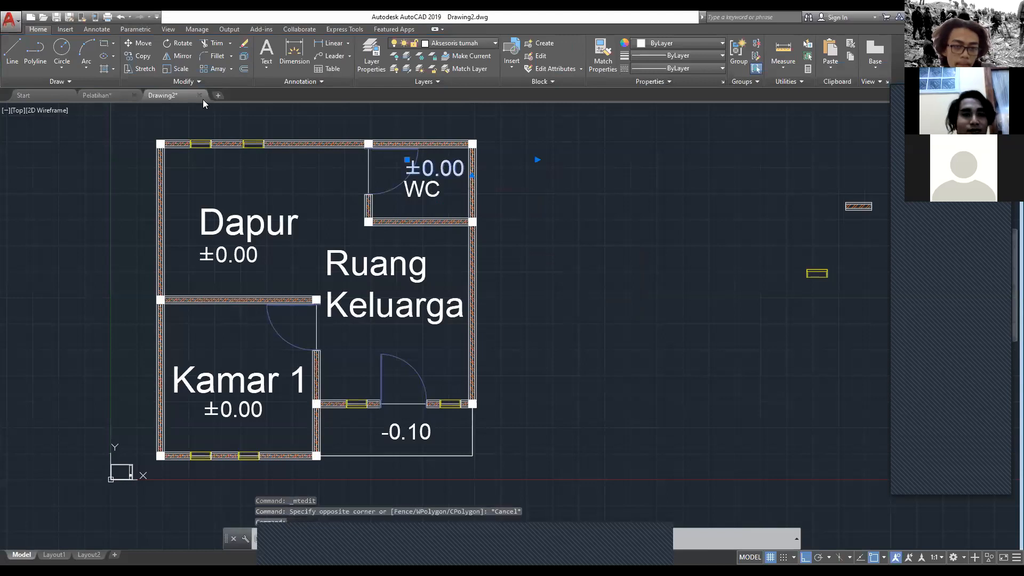
pyautogui.write('20')
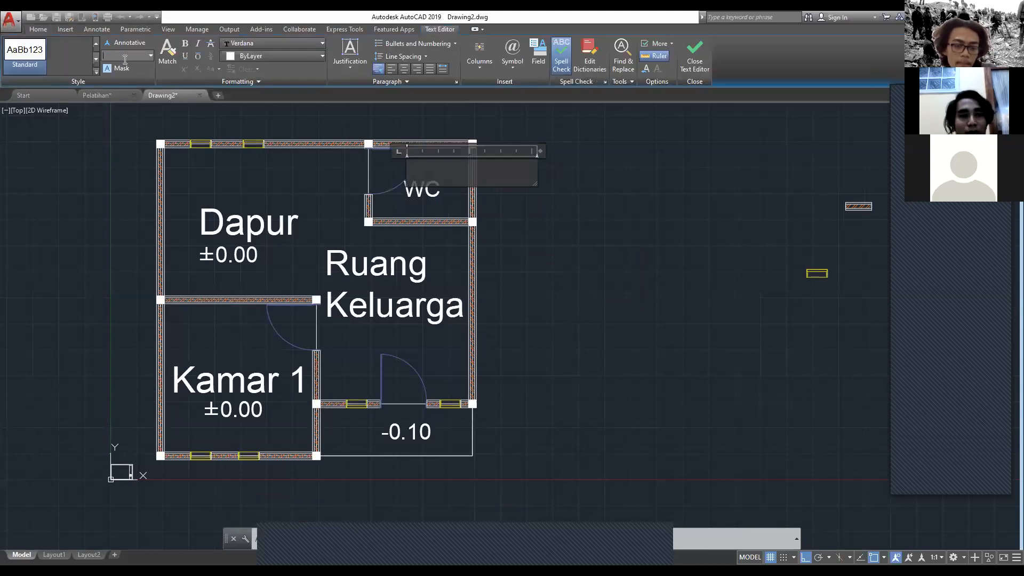
pyautogui.press('Return')
pyautogui.write('-0.05')
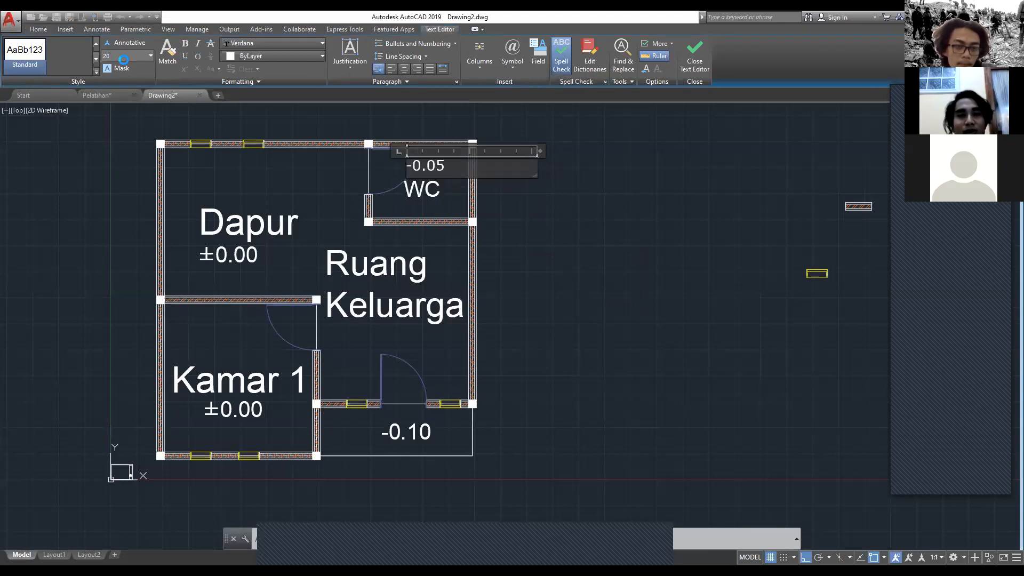
pyautogui.press('Escape')
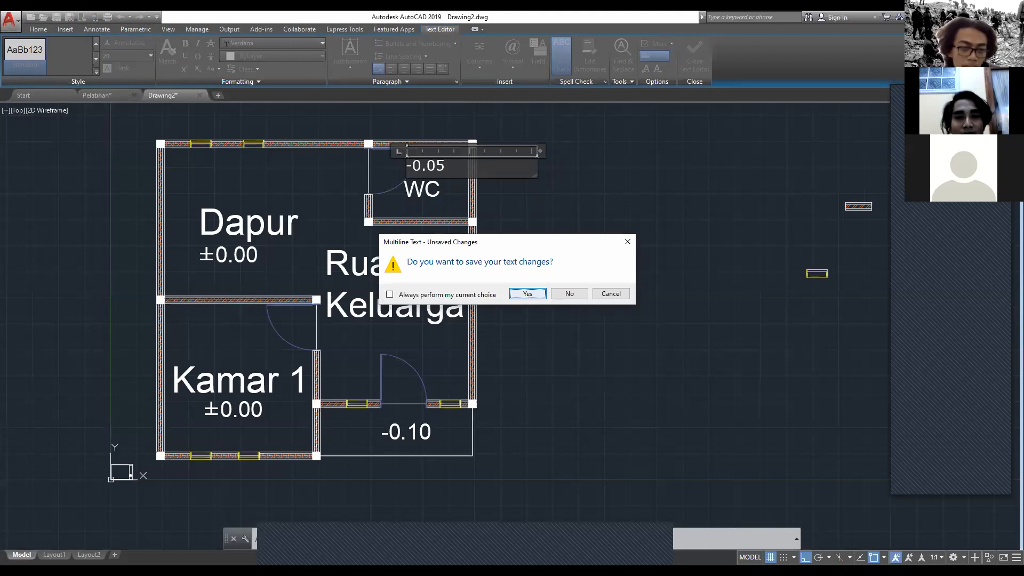
pyautogui.click(527, 294)
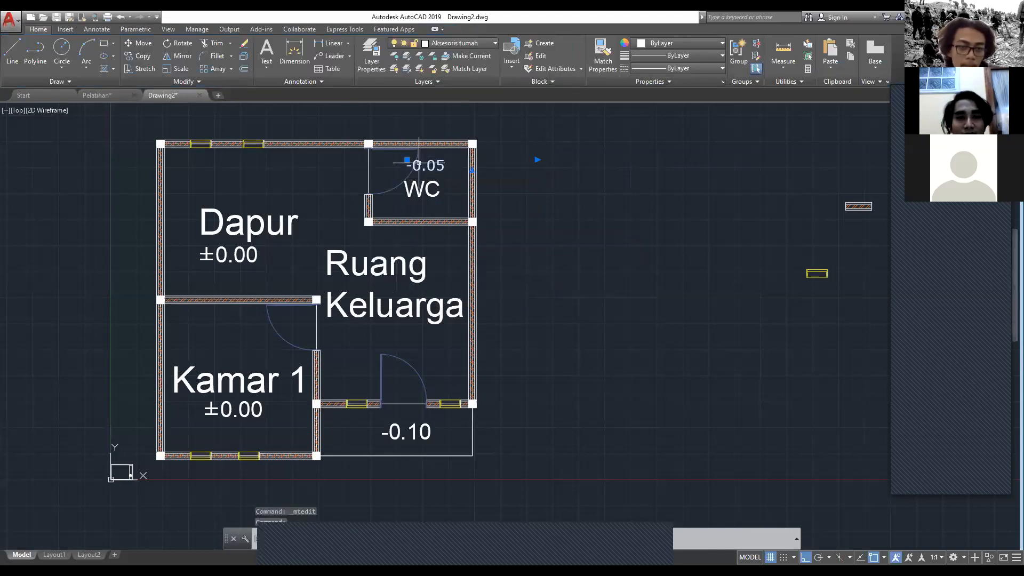
# Step: Move the -0.05 level mark directly below the WC label
pyautogui.click(407, 160)
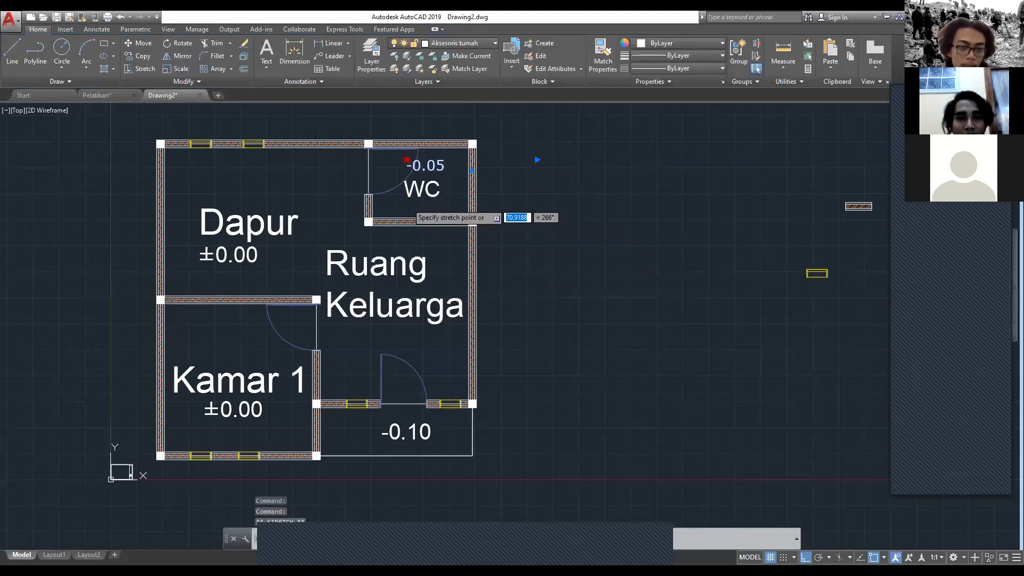
pyautogui.click(407, 203)
pyautogui.press('Escape')
# Step: Move the -0.10 level mark lower and further left within the terrace area
pyautogui.moveTo(408, 432); pyautogui.dragTo(448, 408, button='middle')
pyautogui.click(449, 408)
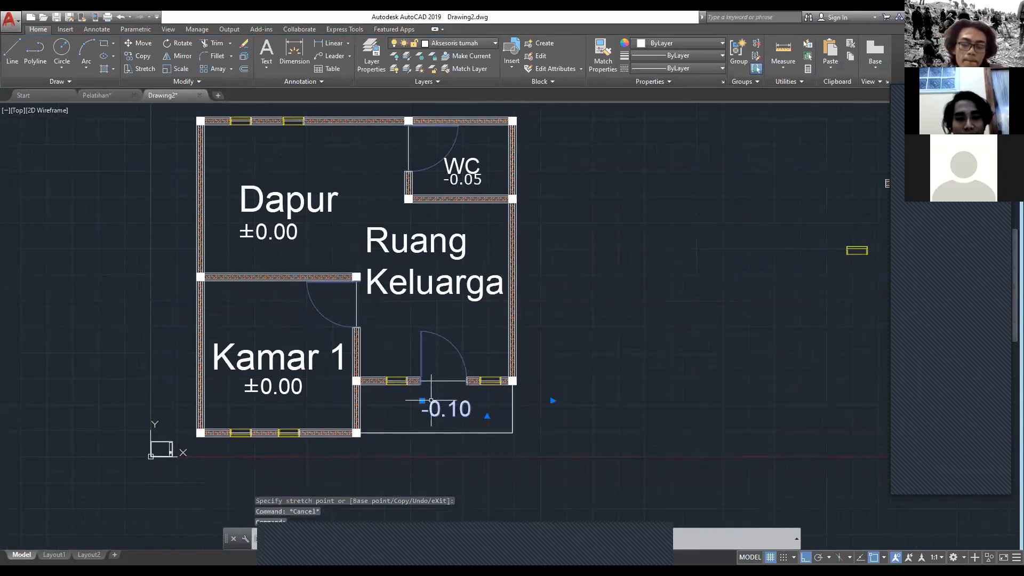
pyautogui.click(422, 401)
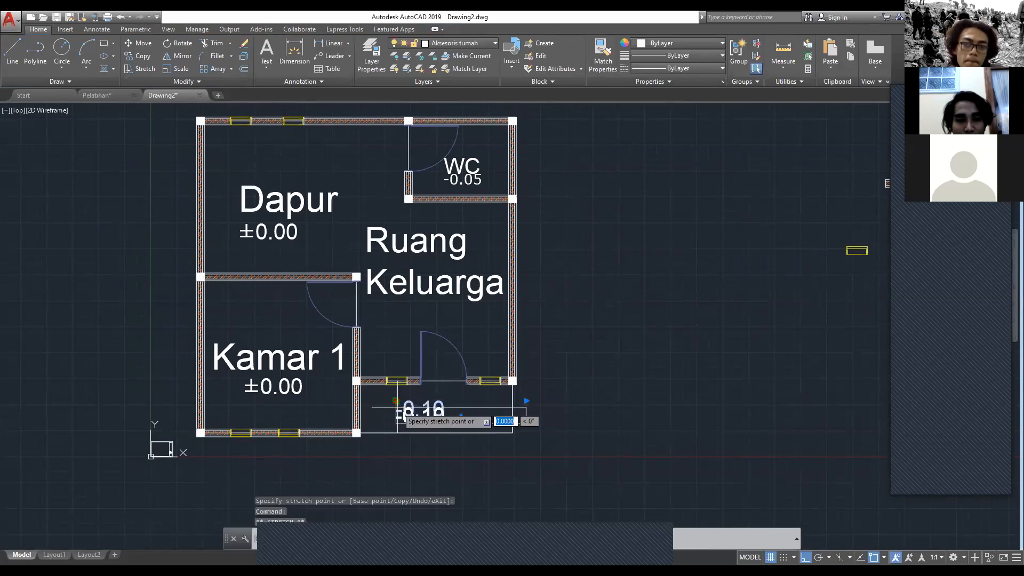
pyautogui.click(396, 416)
pyautogui.press('Escape')
# Step: Copy the Kamar 1 label and paste it into the terrace, above the -0.10 level mark
pyautogui.scroll(5, 400, 406)
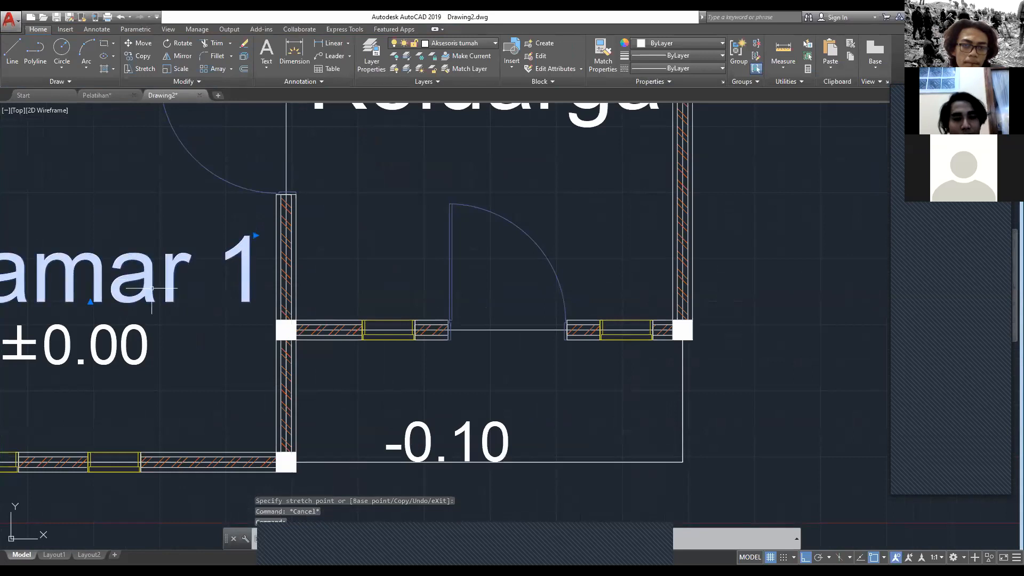
pyautogui.hotkey('ctrl', 'c')
pyautogui.hotkey('ctrl', 'v')
pyautogui.scroll(-2, 363, 414)
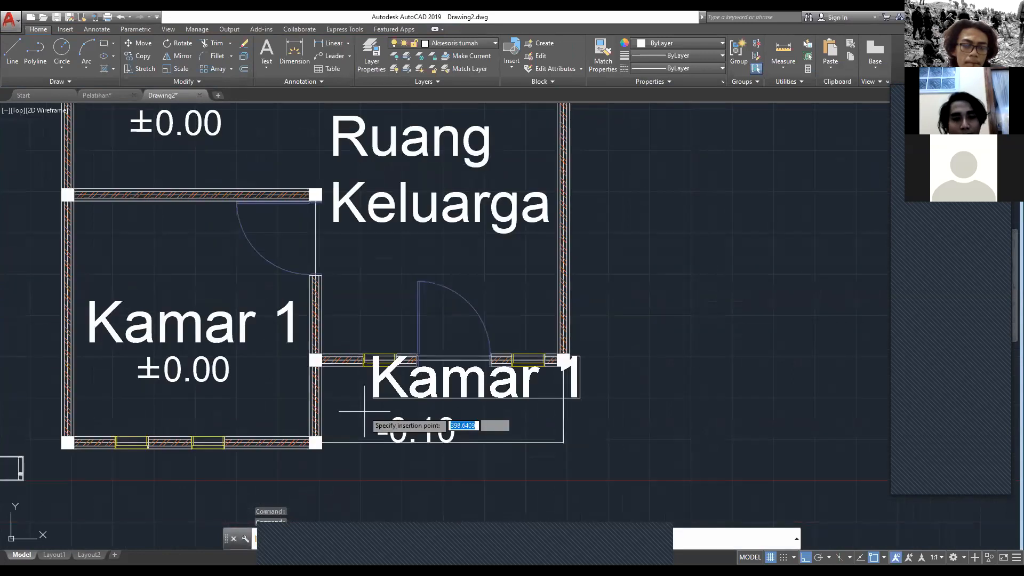
pyautogui.click(339, 435)
pyautogui.click(377, 383)
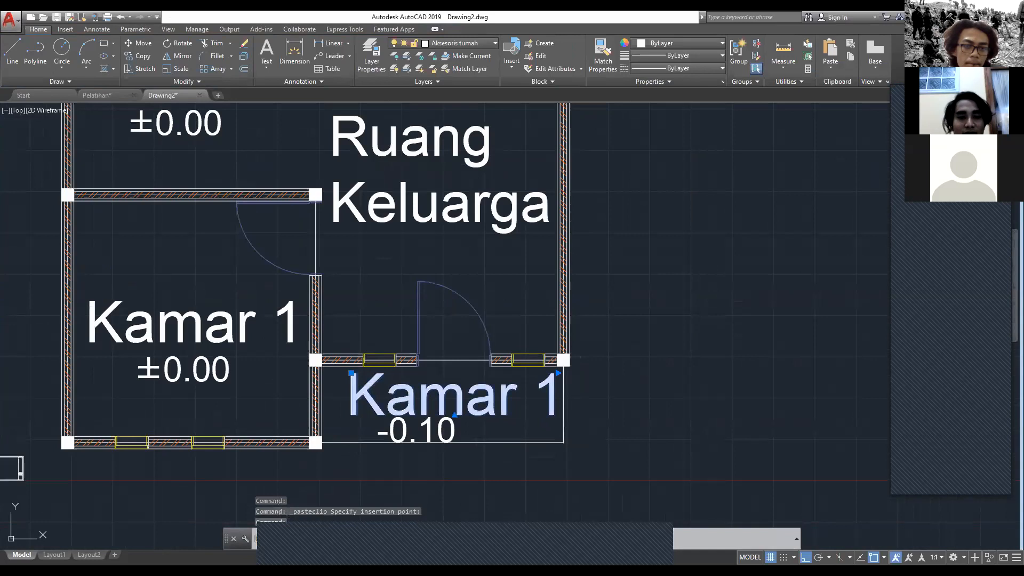
# Step: Replace the pasted room label above -0.10 with "Teras" and save the text change
pyautogui.doubleClick(374, 384)
pyautogui.write('Teras')
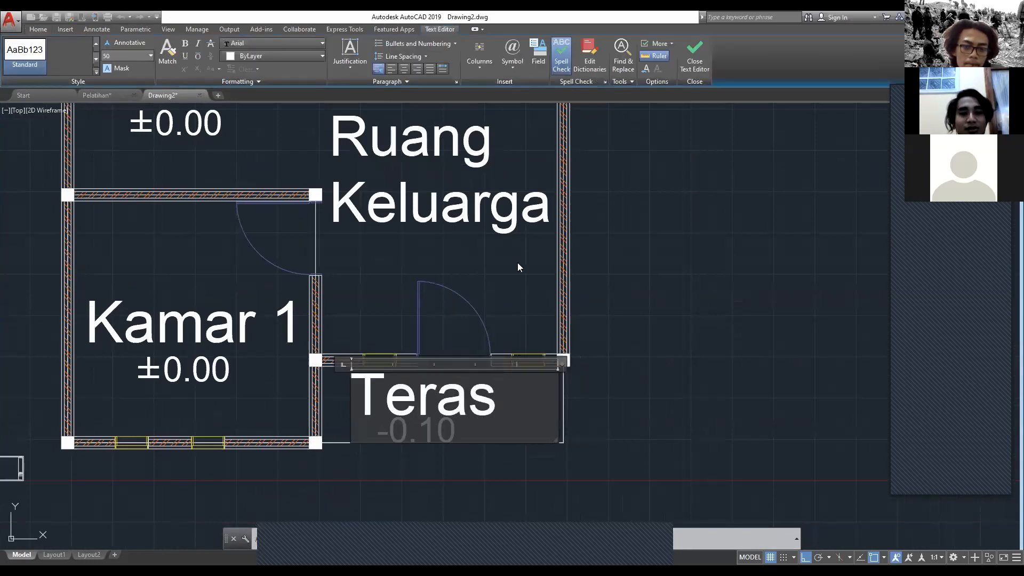
pyautogui.press('Escape')
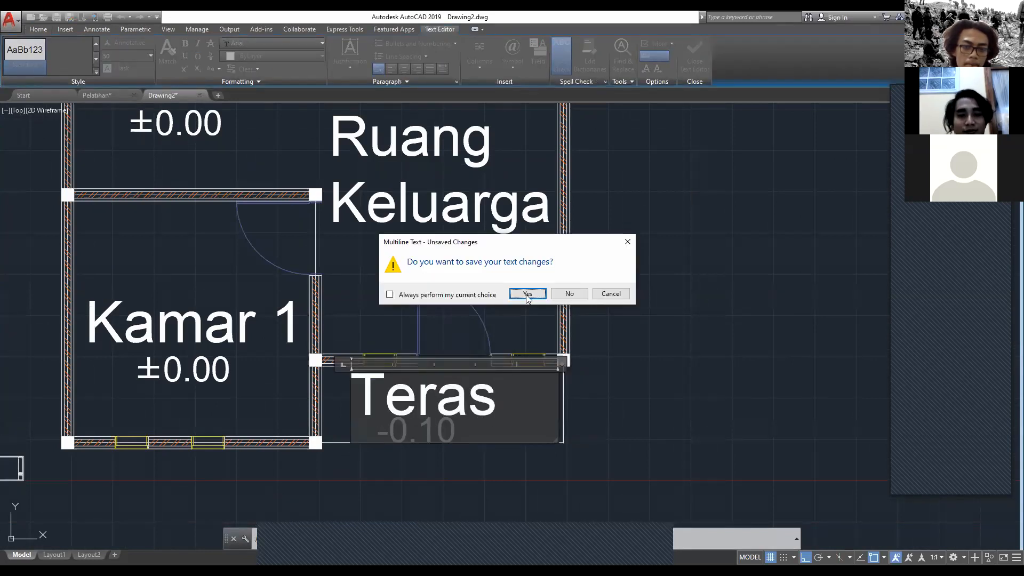
pyautogui.click(528, 300)
# Step: Examine the labelled floor plan and compare its size with the drawing frame at the origin
pyautogui.scroll(-2, 509, 380)
pyautogui.moveTo(387, 376); pyautogui.dragTo(429, 410, button='middle')
pyautogui.moveTo(530, 461); pyautogui.dragTo(482, 419, button='middle')
pyautogui.scroll(2, 528, 459)
pyautogui.scroll(-2, 482, 419)
pyautogui.moveTo(467, 265); pyautogui.dragTo(493, 280, button='middle')
pyautogui.scroll(6, 236, 421)
pyautogui.moveTo(236, 423); pyautogui.dragTo(454, 267, button='middle')
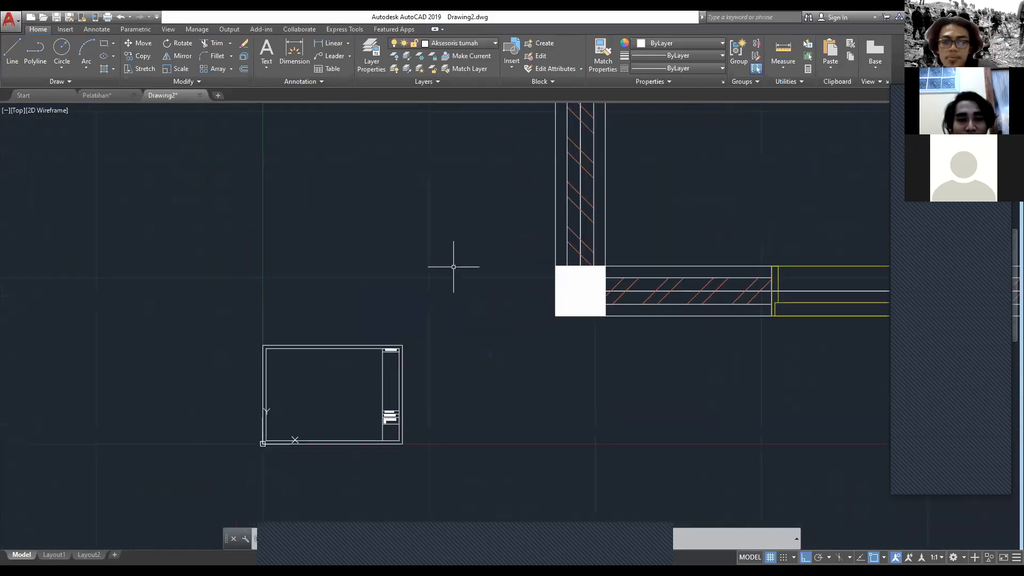
pyautogui.scroll(4, 353, 391)
pyautogui.scroll(-8, 354, 391)
pyautogui.scroll(-4, 534, 398)
pyautogui.scroll(-2, 535, 395)
pyautogui.moveTo(533, 397); pyautogui.dragTo(340, 449, button='middle')
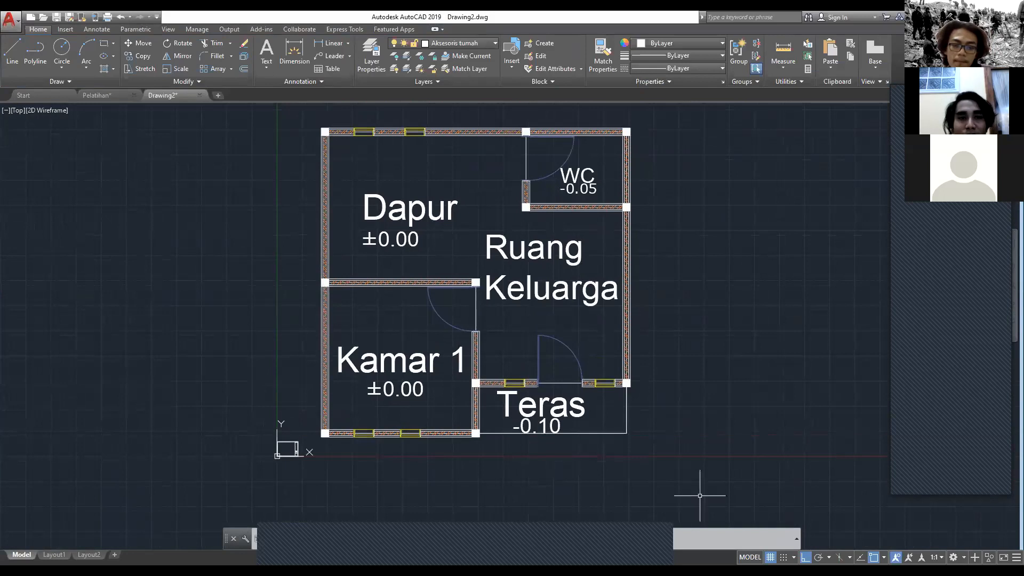
pyautogui.click(701, 493)
pyautogui.click(317, 120)
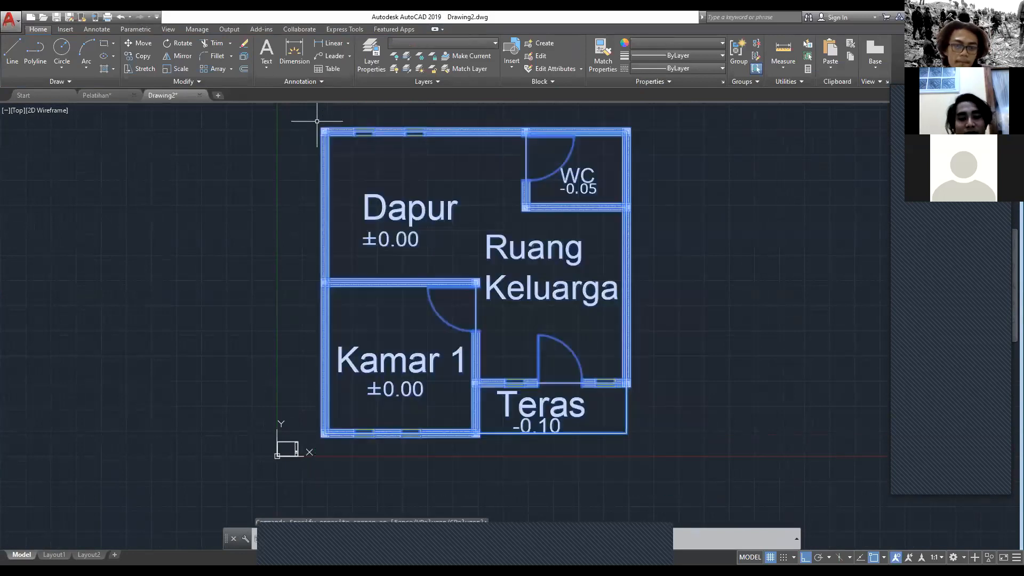
pyautogui.write('SCALE')
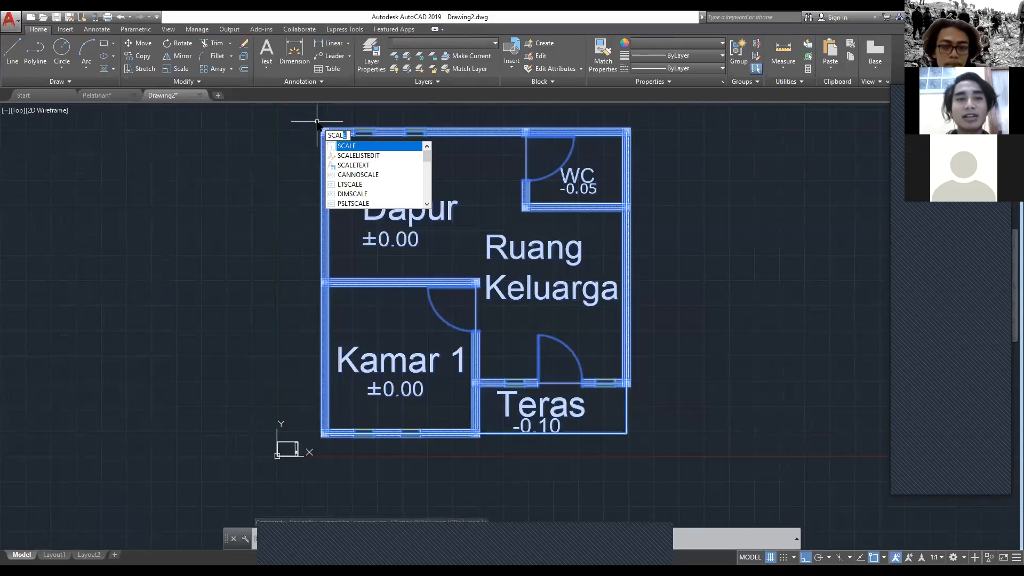
pyautogui.press('Return')
pyautogui.scroll(2, 331, 384)
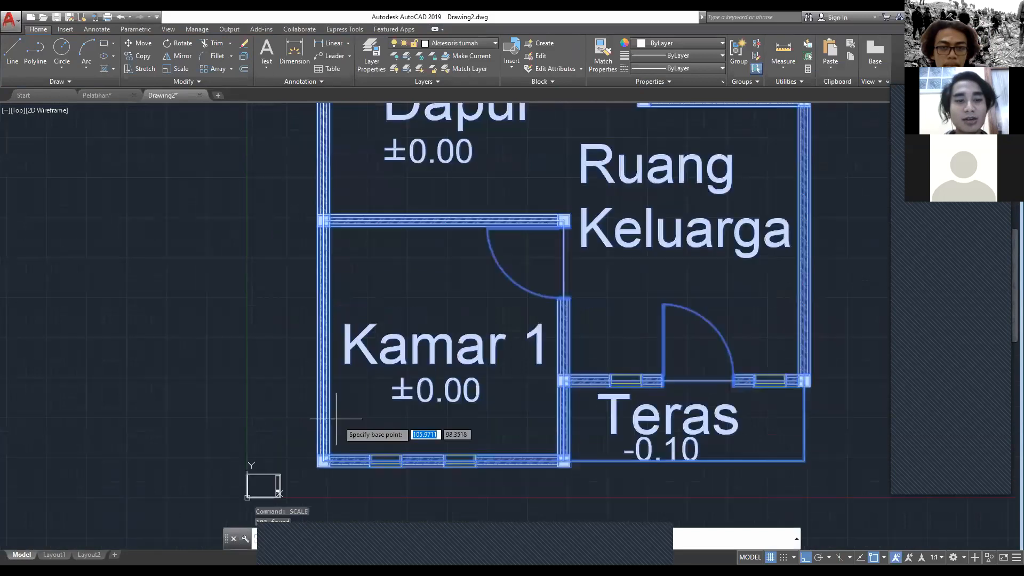
pyautogui.moveTo(342, 423); pyautogui.dragTo(324, 194, button='middle')
pyautogui.scroll(2, 323, 228)
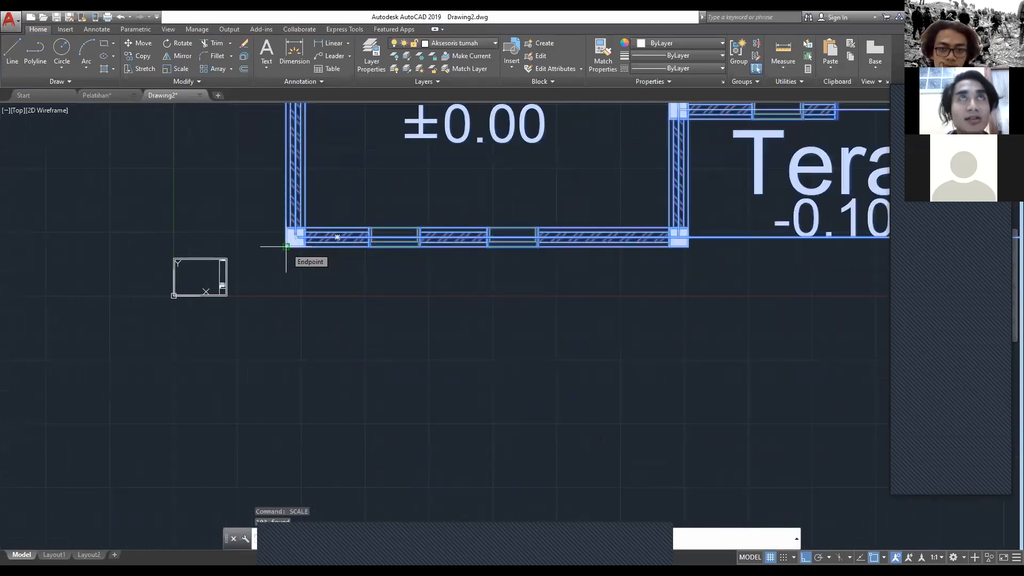
pyautogui.click(286, 246)
pyautogui.scroll(-2, 438, 208)
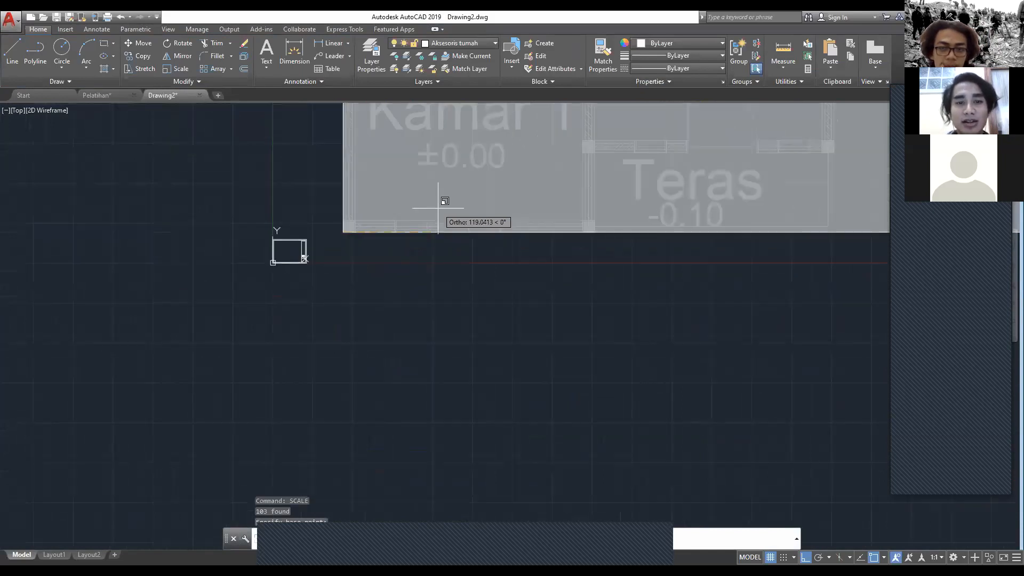
pyautogui.scroll(-2, 438, 208)
pyautogui.moveTo(441, 206)
pyautogui.mouseDown(button='middle')
pyautogui.moveTo(396, 248)
pyautogui.moveTo(412, 319)
pyautogui.mouseUp(button='middle')
pyautogui.scroll(-6, 412, 319)
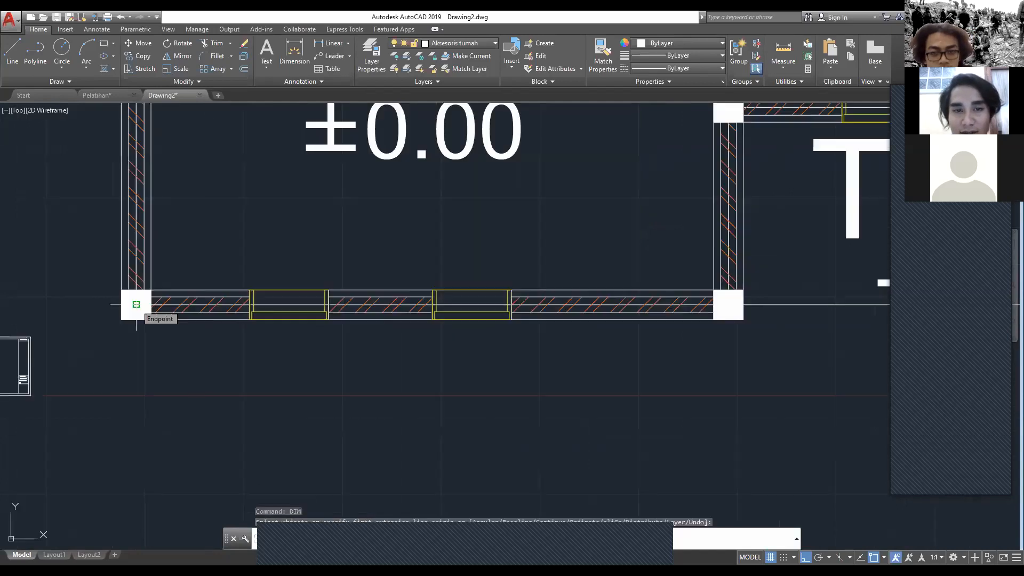
# Step: Dimension Kamar 1's bottom wall between its column centres, with the dimension line below the plan
pyautogui.click(136, 320)
pyautogui.click(729, 320)
pyautogui.click(729, 417)
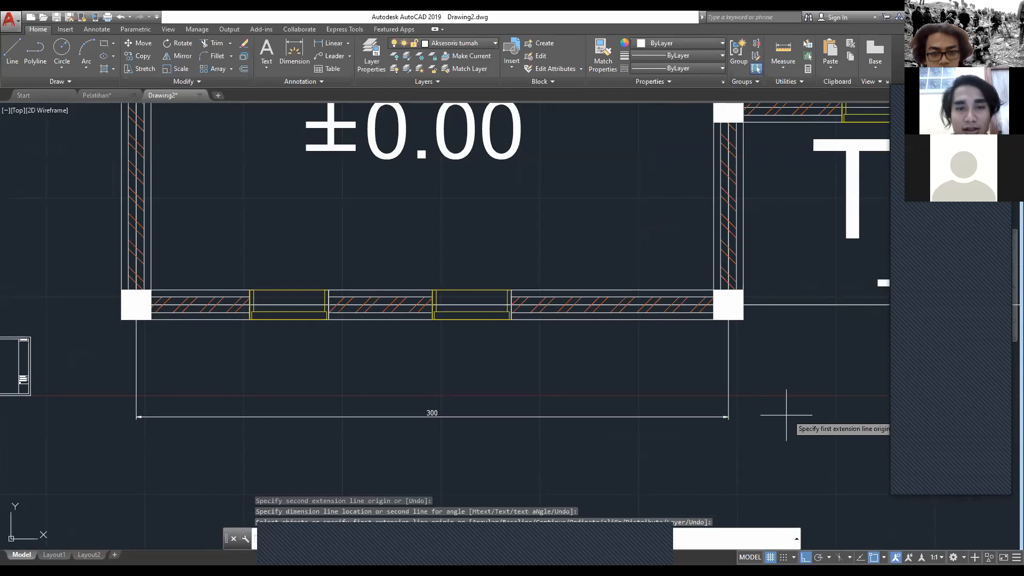
# Step: Dimension the terrace's width from Kamar 1's lower-right column centre to the terrace's outer corner, below the plan
pyautogui.moveTo(787, 415); pyautogui.dragTo(787, 415, button='middle')
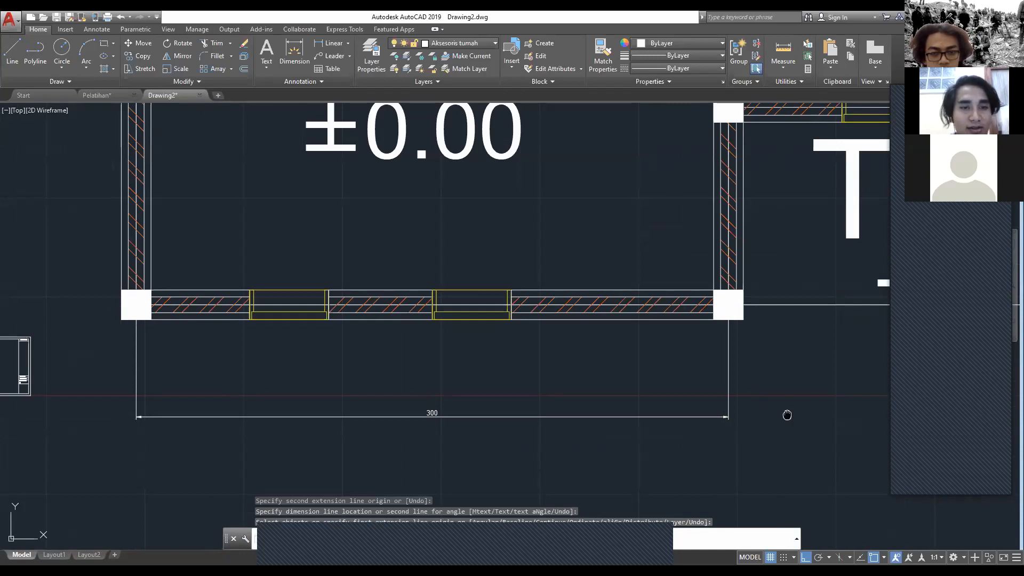
pyautogui.moveTo(787, 416); pyautogui.dragTo(145, 382, button='middle')
pyautogui.scroll(-2, 145, 383)
pyautogui.press('Escape')
pyautogui.press('Return')
pyautogui.click(109, 314)
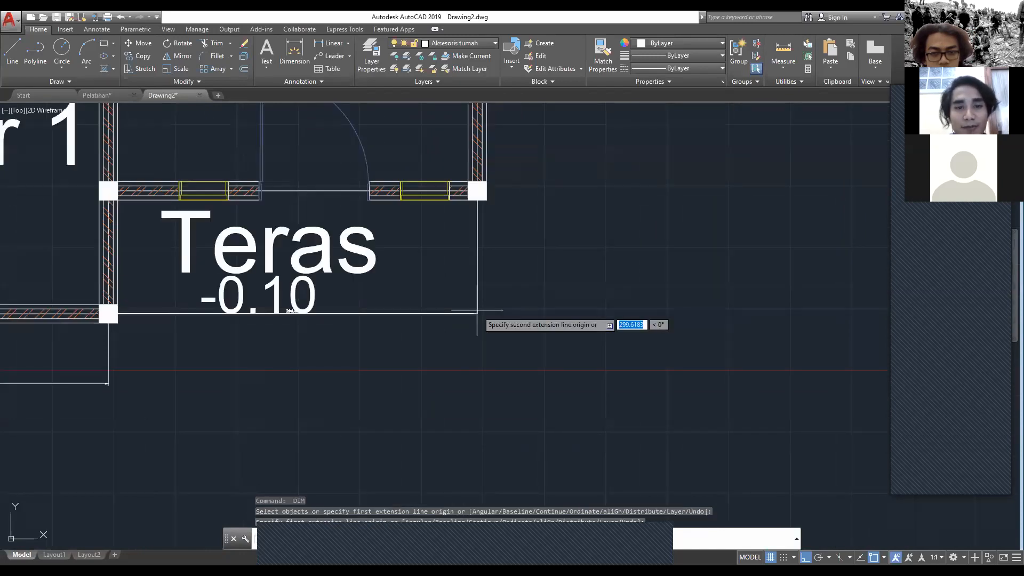
pyautogui.scroll(-3, 478, 310)
# Step: Dimension the terrace's depth from its outer corner to the column centre above, on the plan's right side
pyautogui.scroll(5, 478, 288)
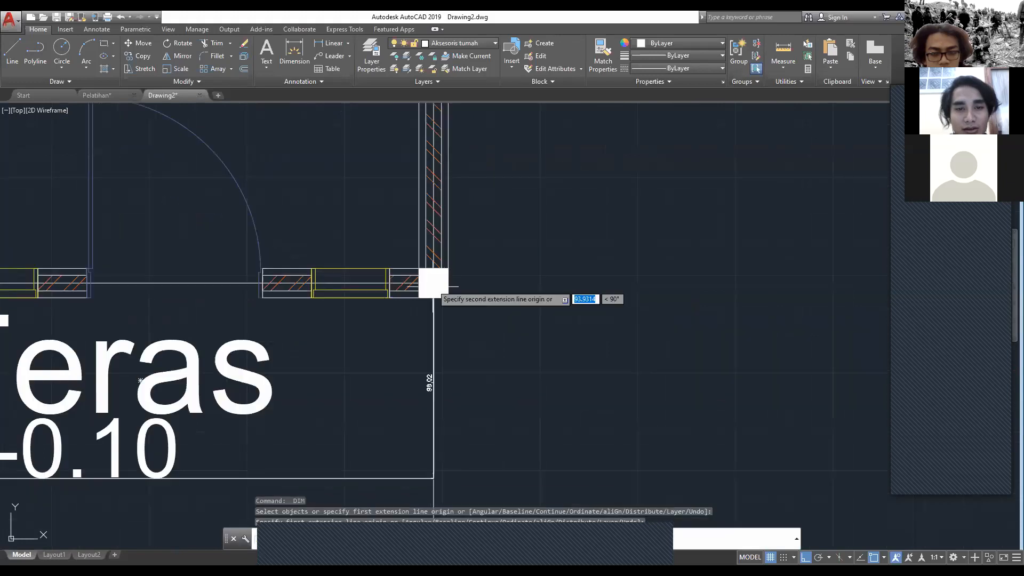
pyautogui.click(434, 282)
pyautogui.click(626, 274)
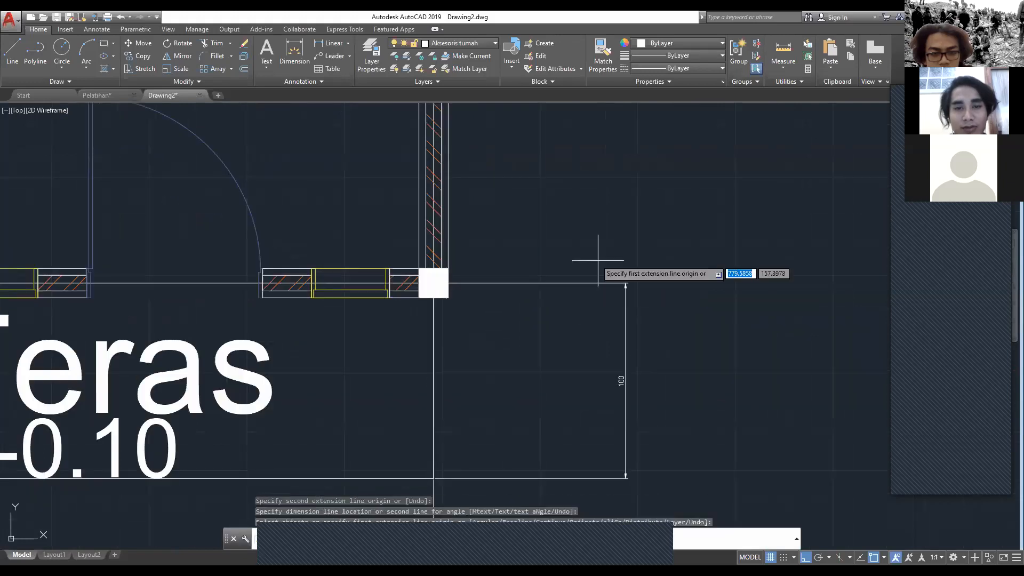
pyautogui.press('Escape')
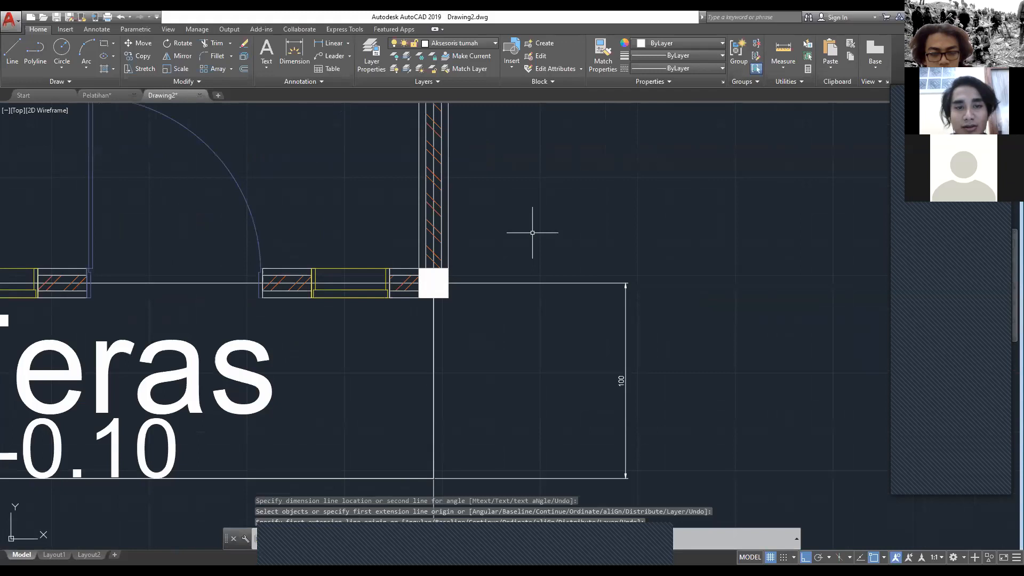
# Step: Dimension Ruang Keluarga's right wall from the terrace column centre up to the WC's lower-right column centre
pyautogui.press('Return')
pyautogui.moveTo(441, 256); pyautogui.dragTo(421, 500, button='middle')
pyautogui.scroll(-2, 439, 261)
pyautogui.scroll(-2, 420, 500)
pyautogui.scroll(4, 430, 223)
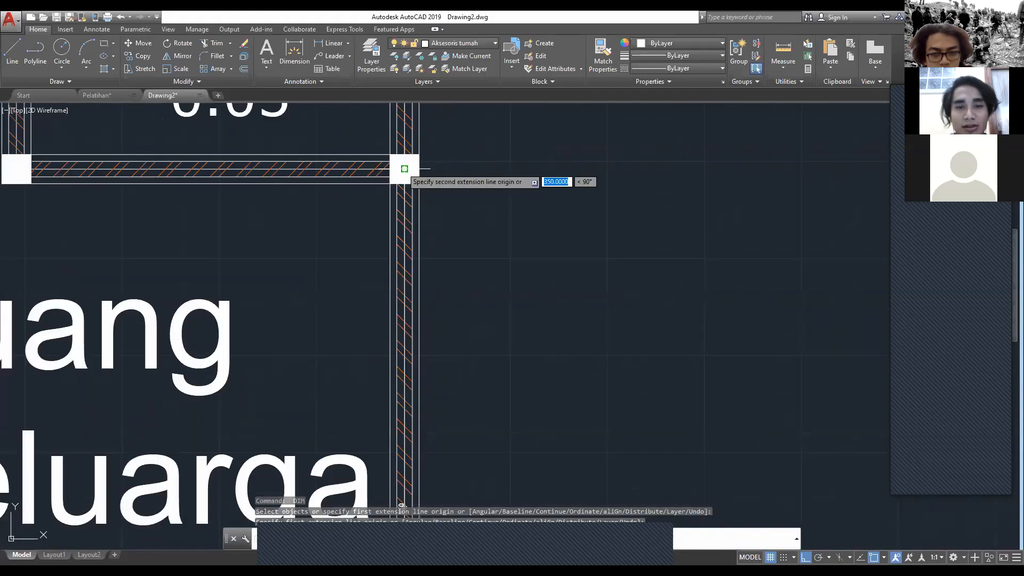
pyautogui.click(404, 168)
pyautogui.scroll(-4, 407, 172)
pyautogui.moveTo(450, 237); pyautogui.dragTo(492, 145, button='middle')
pyautogui.click(521, 342)
# Step: Dimension the WC's right wall between its column centres, in line with the Ruang Keluarga dimension
pyautogui.moveTo(496, 207); pyautogui.dragTo(497, 368, button='middle')
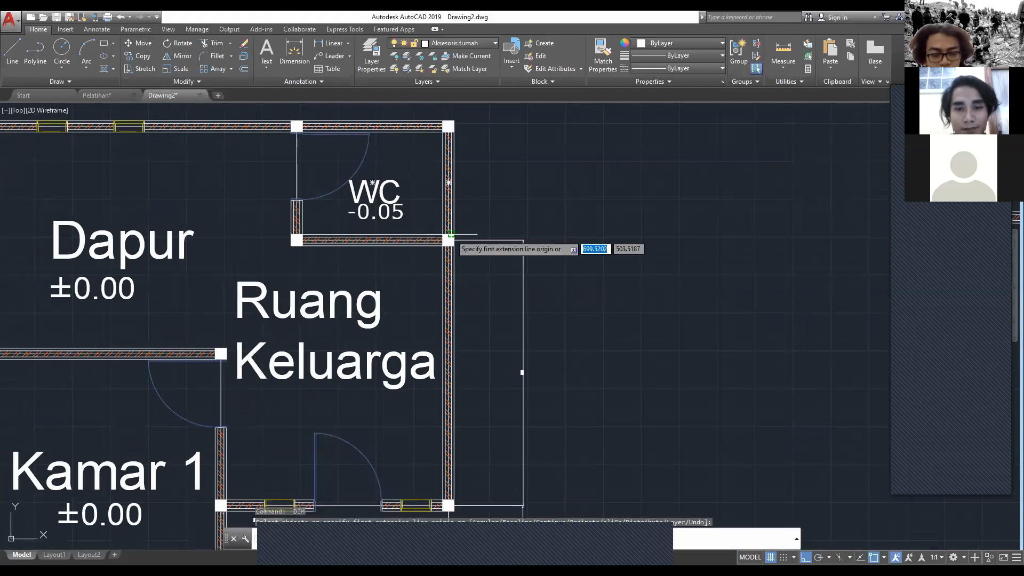
pyautogui.click(451, 234)
pyautogui.scroll(2, 448, 256)
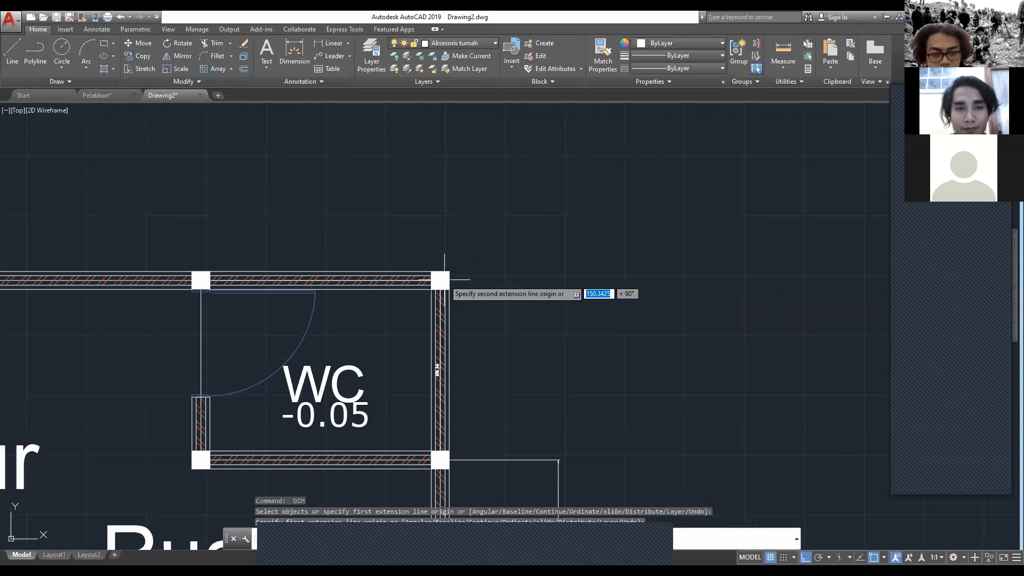
pyautogui.click(444, 279)
pyautogui.click(558, 369)
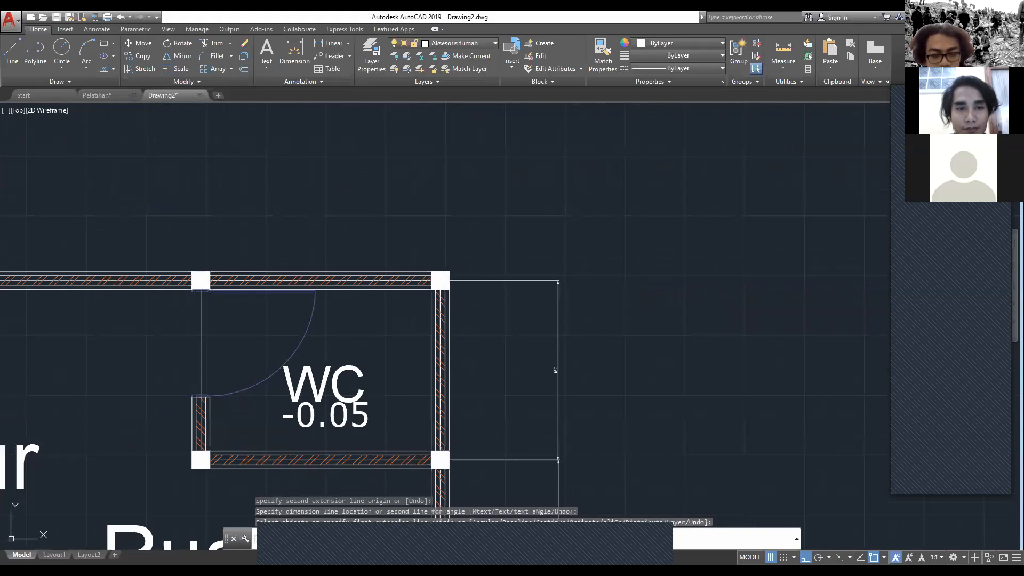
# Step: Dimension the WC's top wall between its column centres, with the dimension line above the plan
pyautogui.scroll(4, 442, 284)
pyautogui.press('space')
pyautogui.click(438, 275)
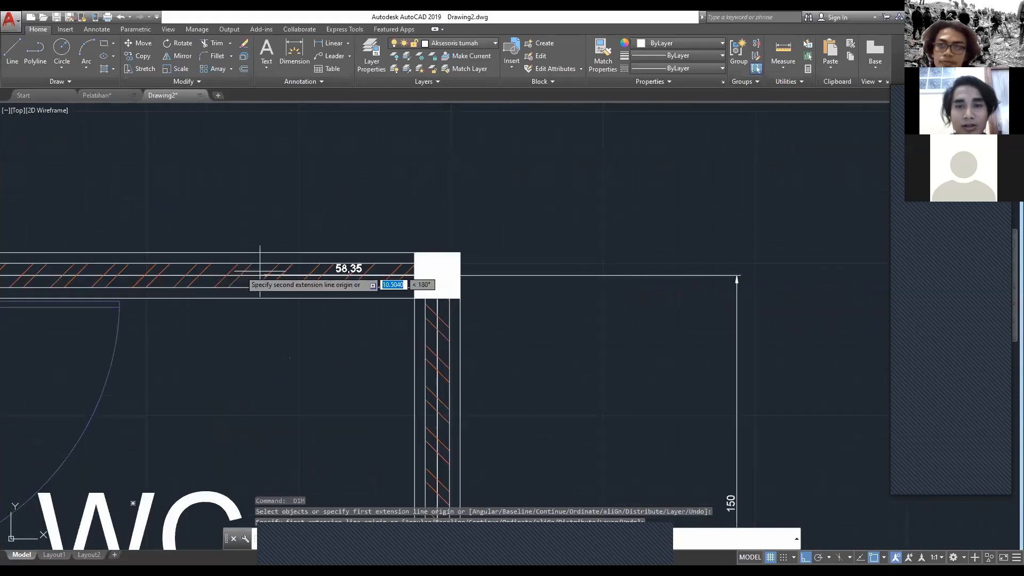
pyautogui.scroll(-2, 260, 271)
pyautogui.moveTo(260, 271); pyautogui.dragTo(684, 329, button='middle')
pyautogui.click(416, 332)
pyautogui.click(437, 213)
# Step: Dimension Dapur's top wall between its column centres, aligned with the WC's top dimension
pyautogui.scroll(-4, 200, 314)
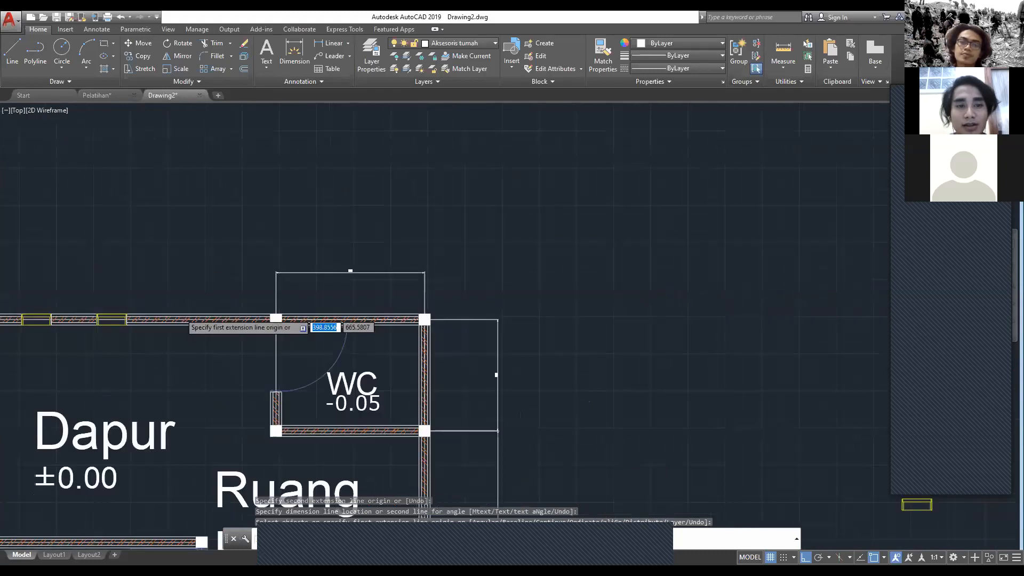
pyautogui.scroll(-2, 189, 313)
pyautogui.moveTo(100, 320); pyautogui.dragTo(383, 301, button='middle')
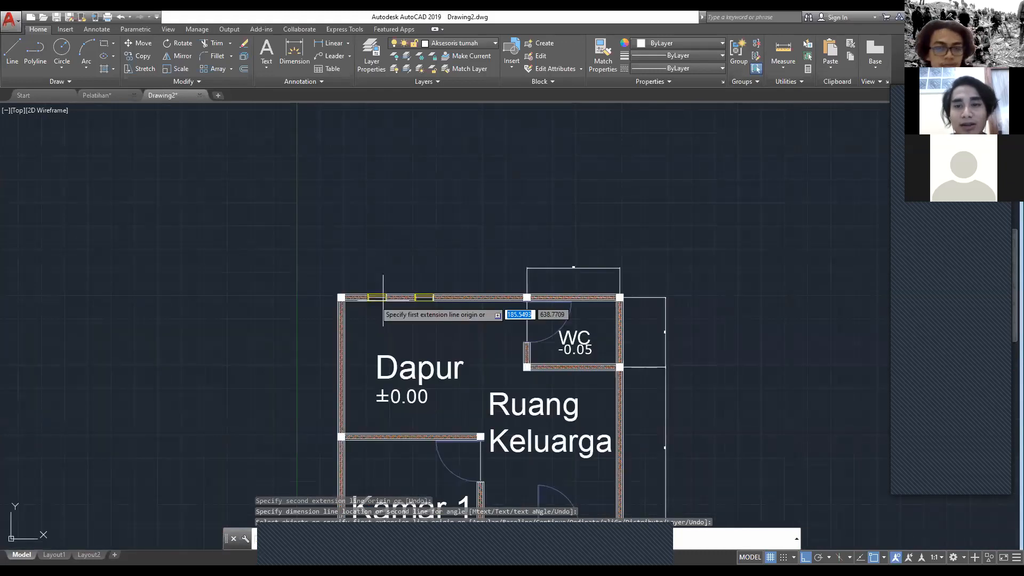
pyautogui.click(342, 298)
pyautogui.scroll(4, 359, 294)
pyautogui.click(527, 297)
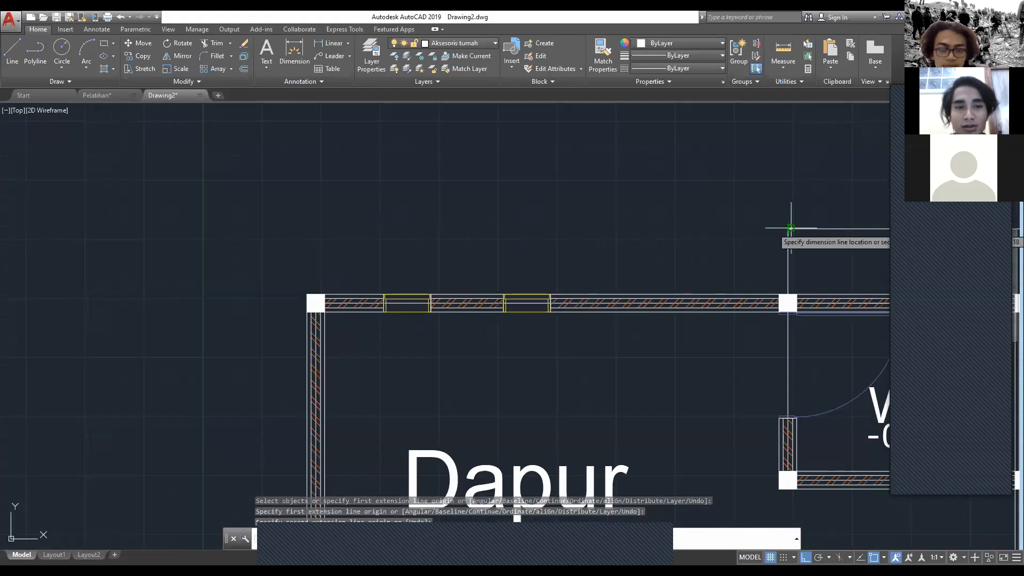
pyautogui.click(792, 228)
# Step: Dimension Dapur's left wall between its column centres, with the dimension line outside the plan
pyautogui.scroll(-2, 586, 267)
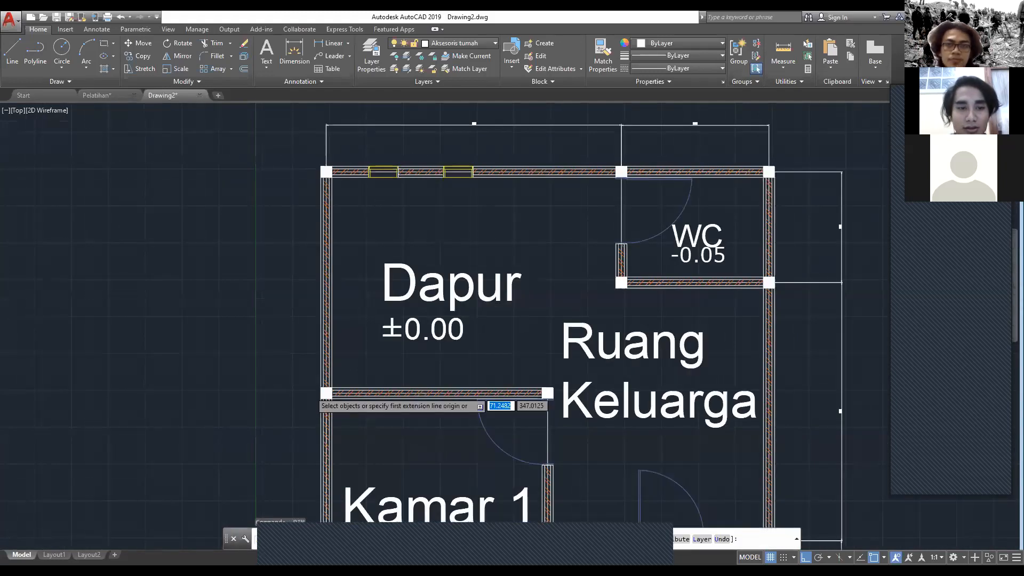
pyautogui.scroll(6, 326, 395)
pyautogui.scroll(-4, 326, 397)
pyautogui.click(340, 396)
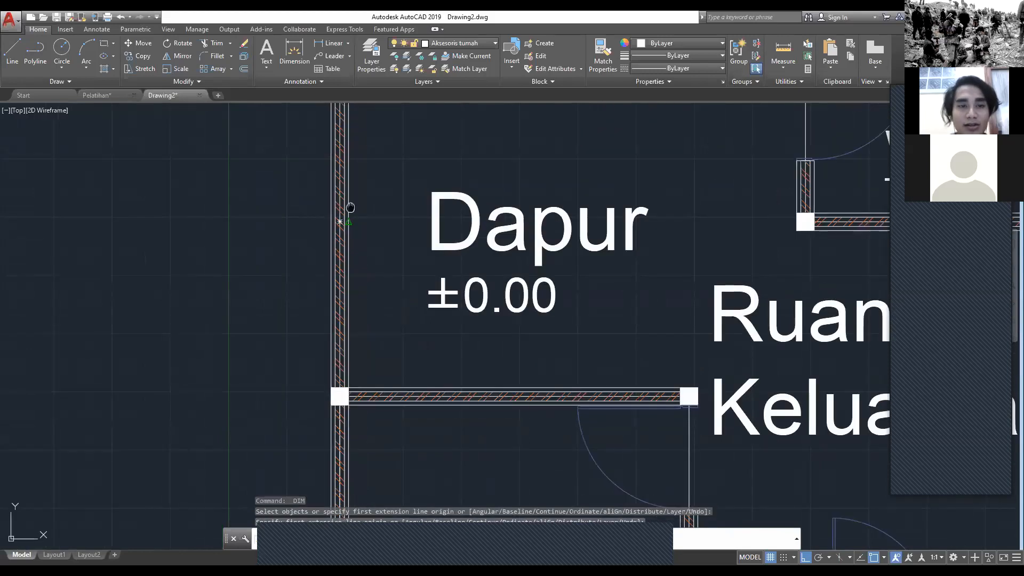
pyautogui.moveTo(350, 208); pyautogui.dragTo(373, 358, button='middle')
pyautogui.click(363, 197)
pyautogui.click(293, 332)
# Step: Dimension Kamar 1's left wall between its column centres, in line with Dapur's left dimension
pyautogui.moveTo(308, 426); pyautogui.dragTo(306, 249, button='middle')
pyautogui.scroll(2, 305, 248)
pyautogui.scroll(2, 394, 396)
pyautogui.moveTo(394, 393); pyautogui.dragTo(388, 365, button='middle')
pyautogui.scroll(-6, 388, 365)
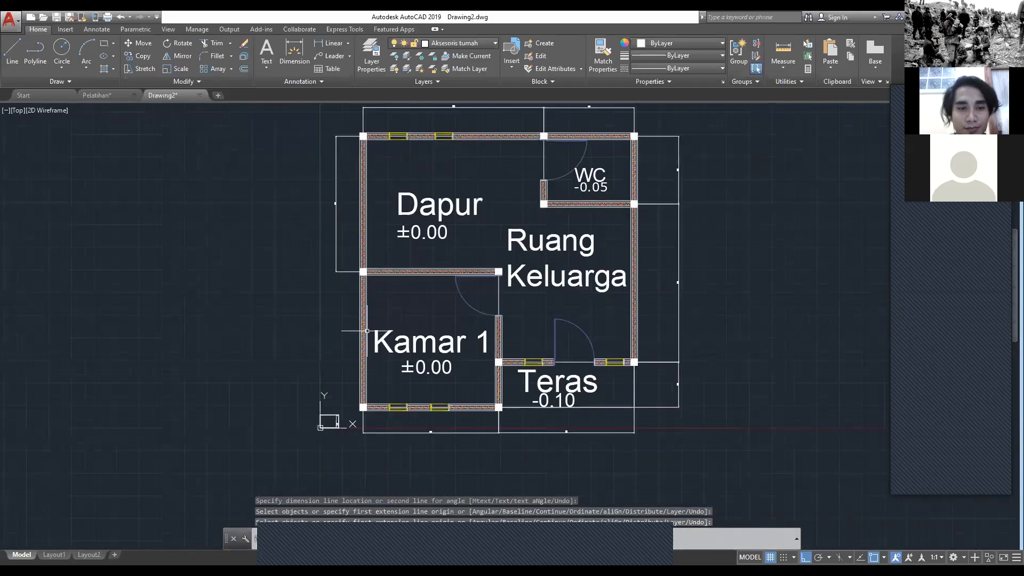
pyautogui.scroll(2, 377, 412)
pyautogui.click(355, 405)
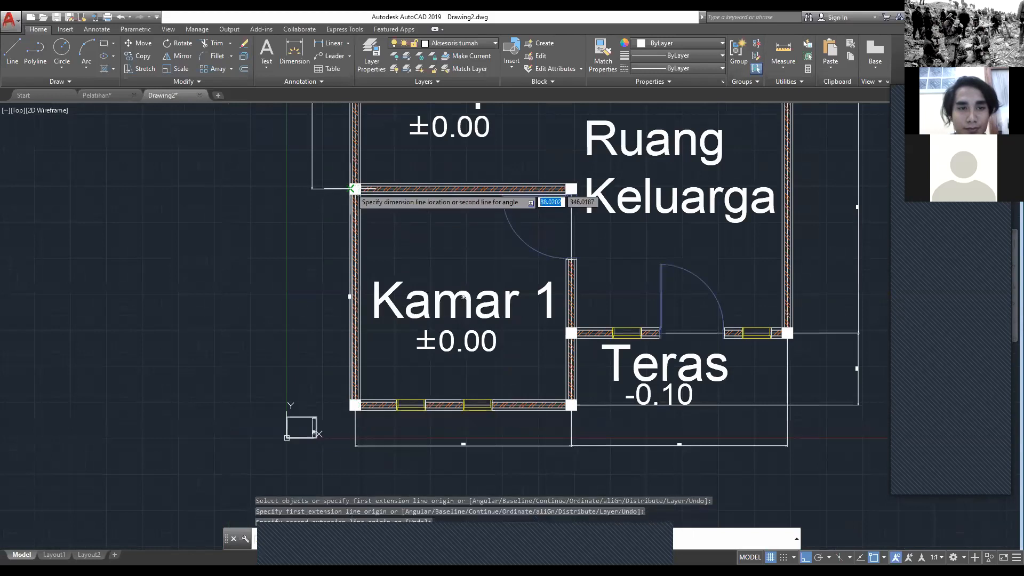
pyautogui.click(355, 188)
pyautogui.scroll(4, 325, 304)
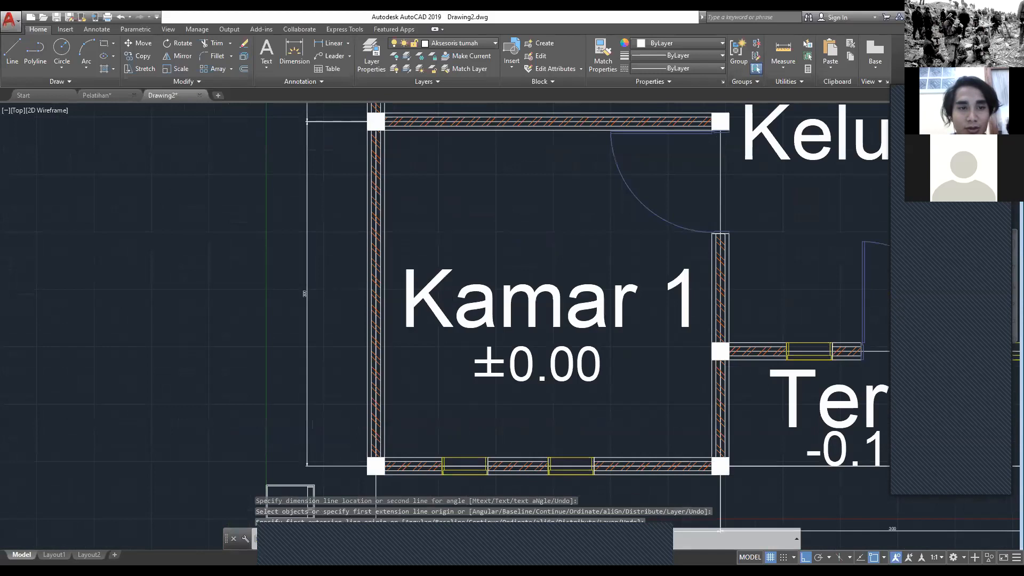
pyautogui.scroll(-6, 336, 304)
pyautogui.click(750, 460)
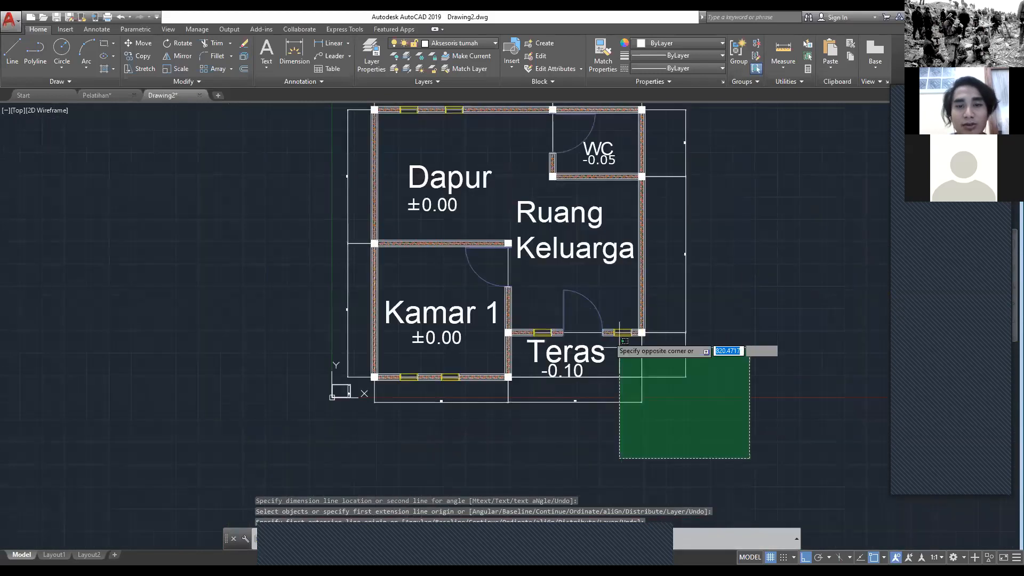
pyautogui.moveTo(453, 206); pyautogui.dragTo(504, 358, button='middle')
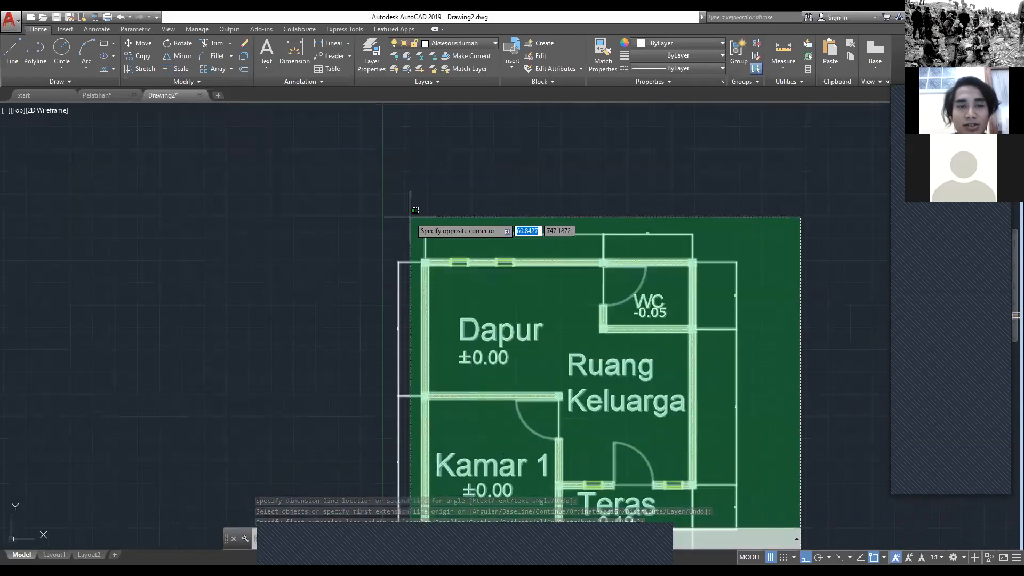
pyautogui.click(417, 209)
pyautogui.moveTo(429, 340); pyautogui.dragTo(347, 107, button='middle')
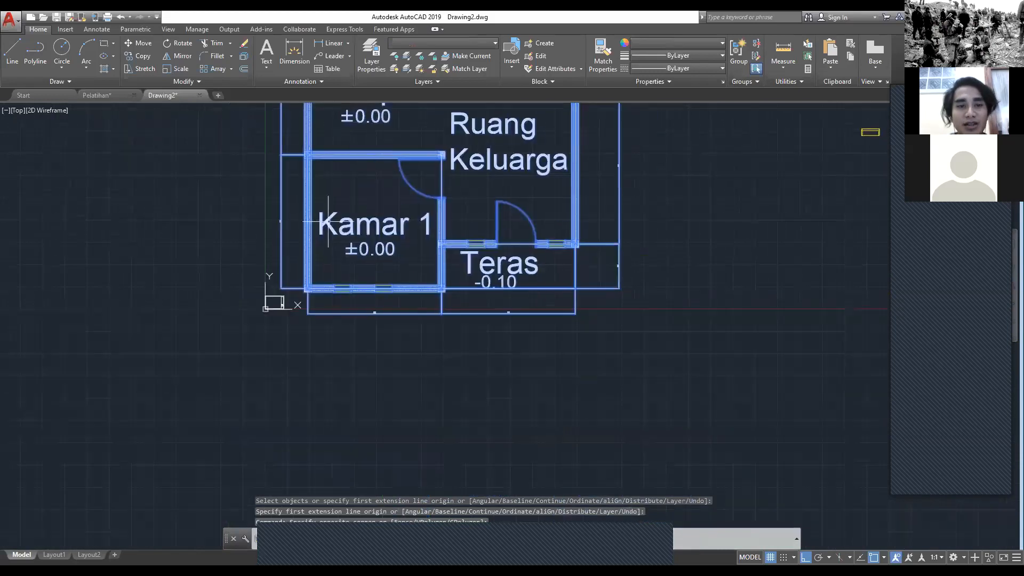
pyautogui.scroll(8, 304, 338)
pyautogui.write('scale')
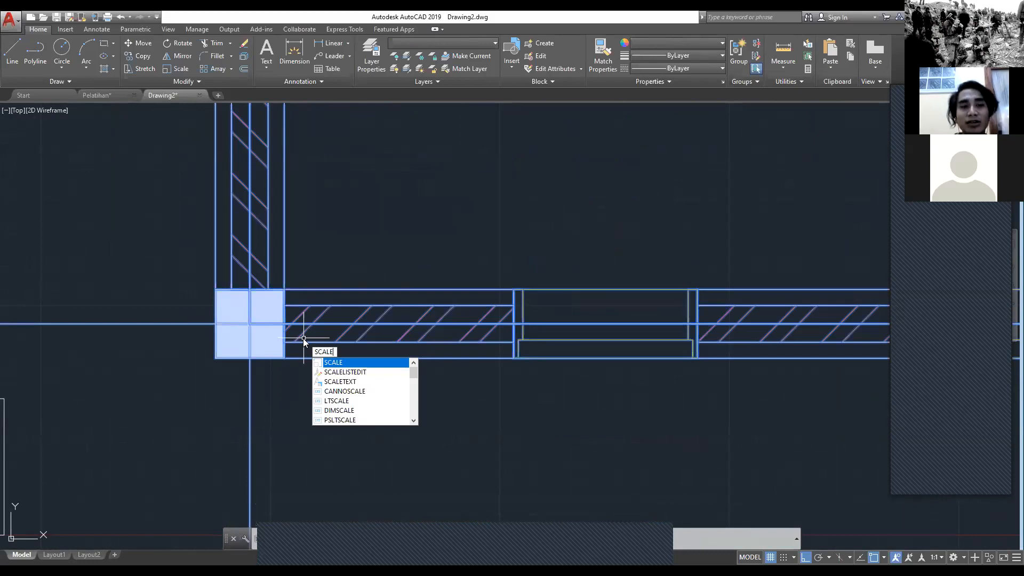
pyautogui.press('Return')
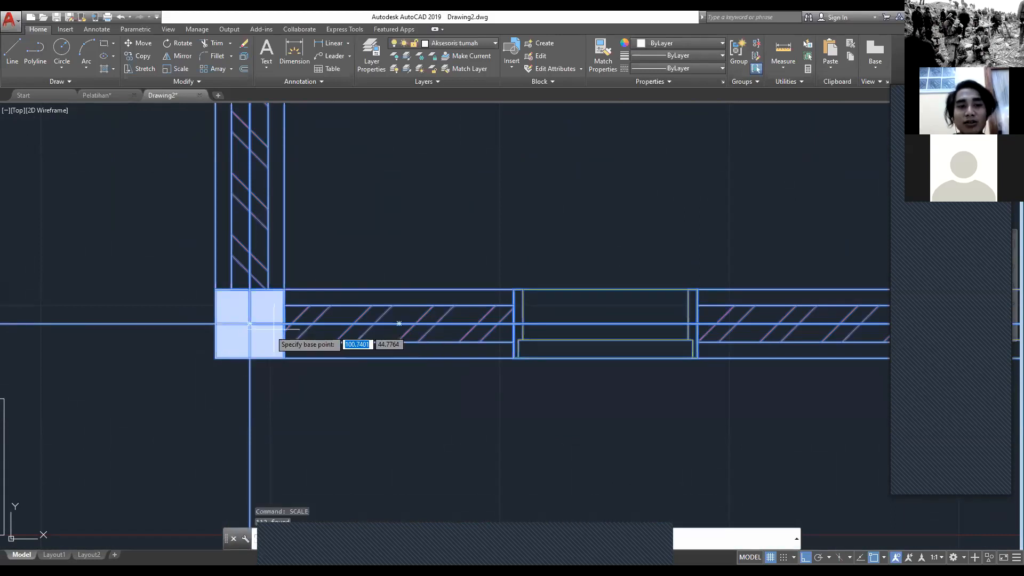
pyautogui.press('Escape')
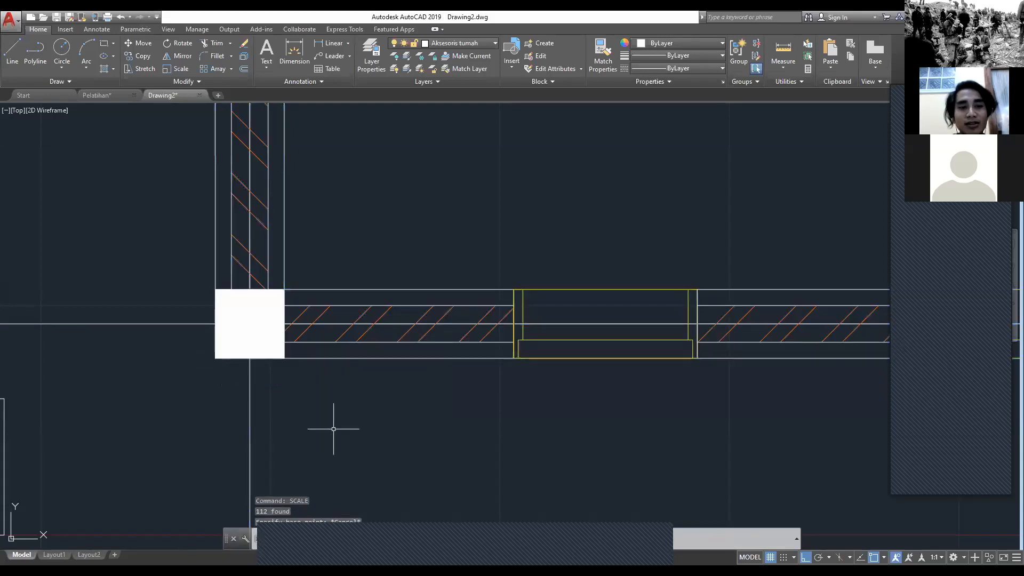
# Step: Scale the whole floor plan with its labels and dimensions by 0.01 from the outer corner of Kamar 1's lower-left column
pyautogui.scroll(-3, 366, 422)
pyautogui.scroll(-4, 365, 422)
pyautogui.moveTo(411, 415); pyautogui.dragTo(382, 424, button='middle')
pyautogui.click(818, 499)
pyautogui.moveTo(411, 200)
pyautogui.mouseDown(button='middle')
pyautogui.moveTo(411, 275)
pyautogui.moveTo(459, 457)
pyautogui.mouseUp(button='middle')
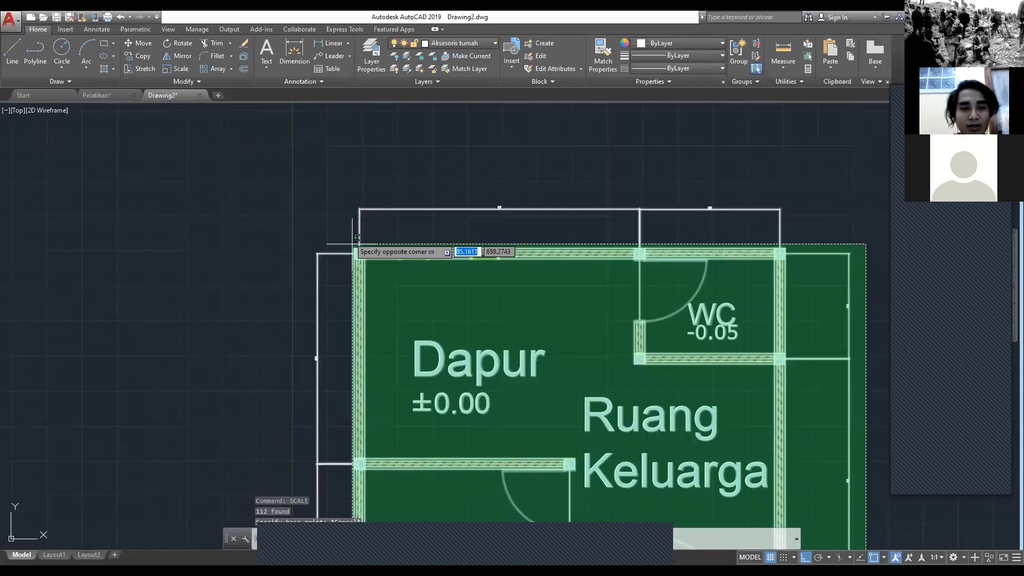
pyautogui.click(329, 243)
pyautogui.moveTo(365, 459); pyautogui.dragTo(310, 205, button='middle')
pyautogui.scroll(2, 311, 412)
pyautogui.moveTo(306, 426); pyautogui.dragTo(333, 326, button='middle')
pyautogui.scroll(6, 334, 323)
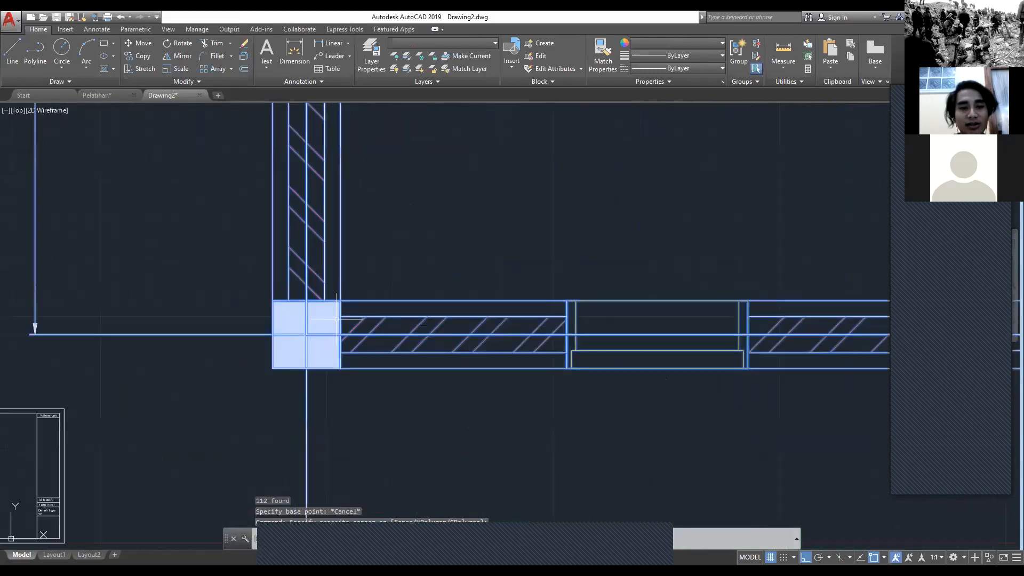
pyautogui.write('SCALE')
pyautogui.press('Return')
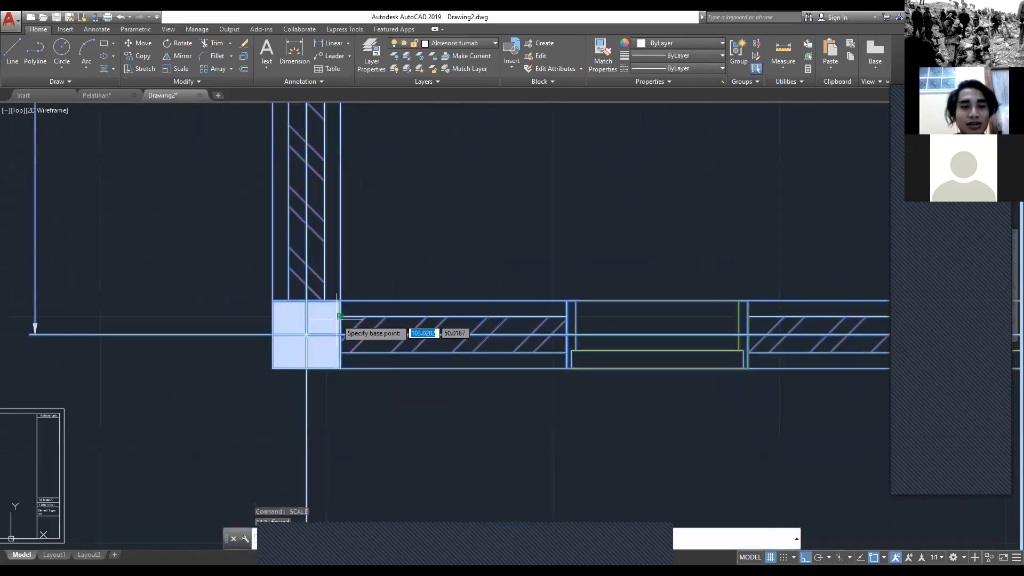
pyautogui.click(272, 367)
pyautogui.scroll(-10, 352, 334)
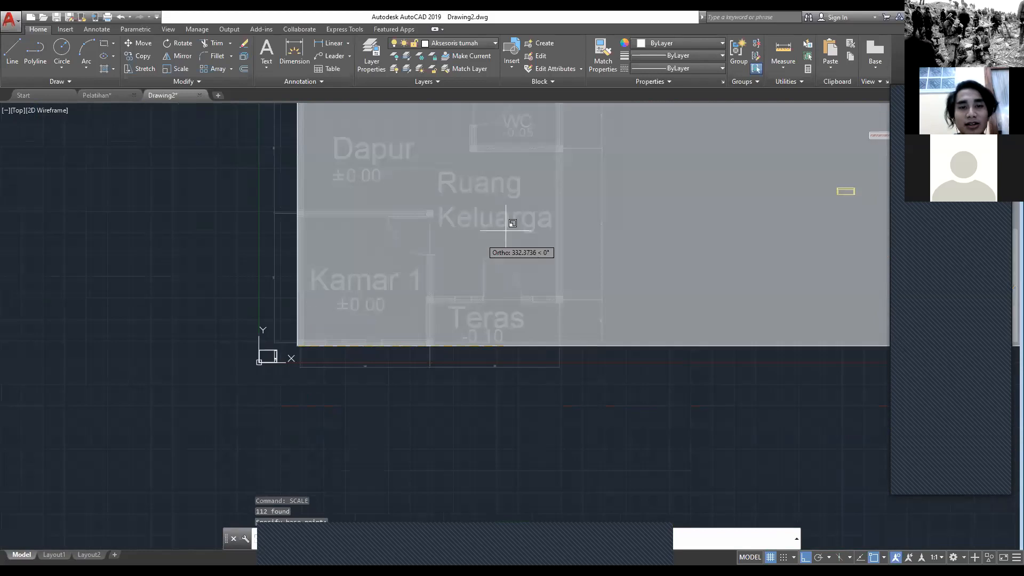
pyautogui.scroll(4, 346, 307)
pyautogui.scroll(4, 260, 361)
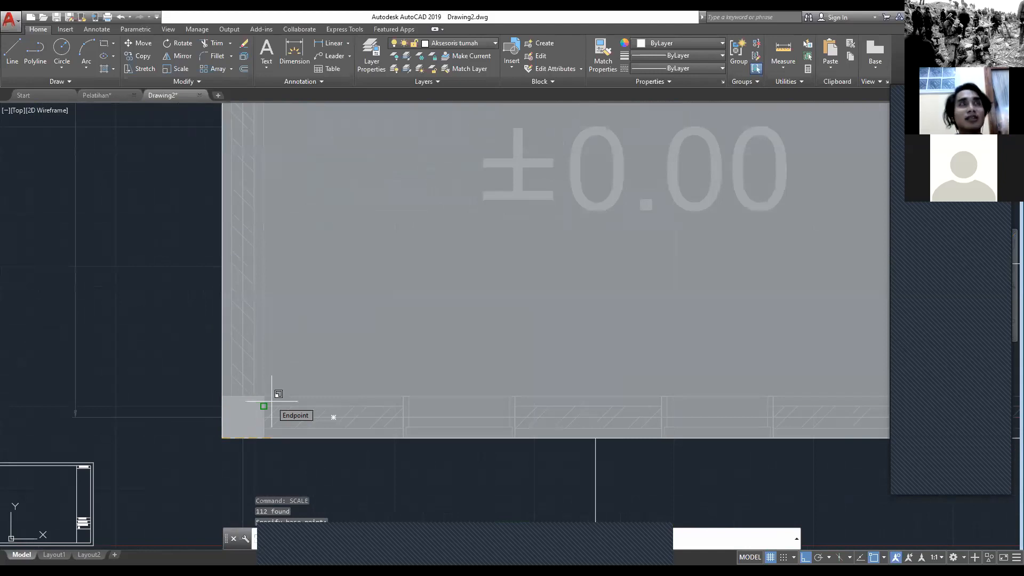
pyautogui.write('0.01')
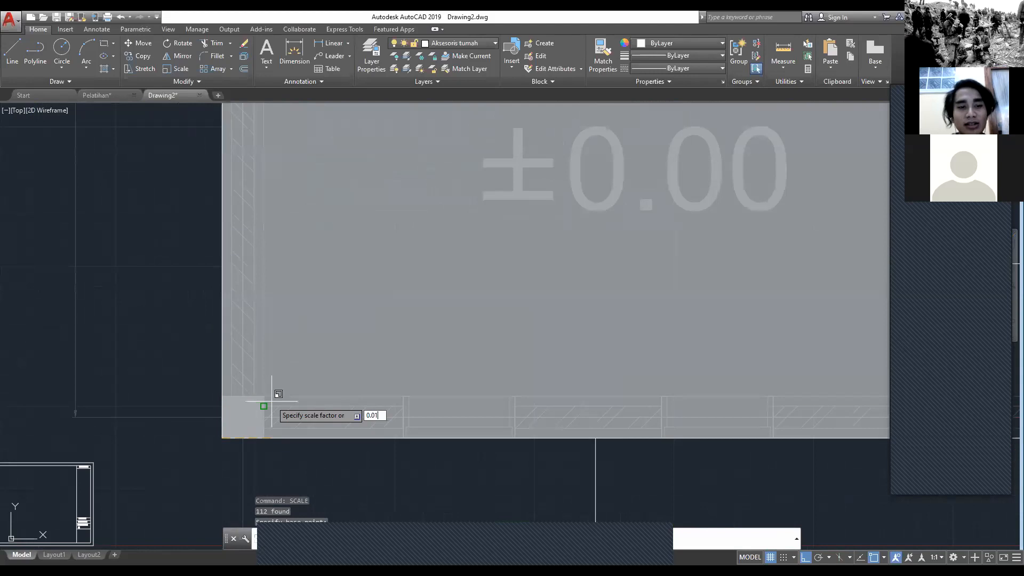
pyautogui.press('Return')
# Step: Set the text height of the ISO-25 dimension style to 0.5 and apply it to the drawing
pyautogui.scroll(5, 268, 404)
pyautogui.moveTo(205, 452); pyautogui.dragTo(327, 287, button='middle')
pyautogui.scroll(4, 240, 350)
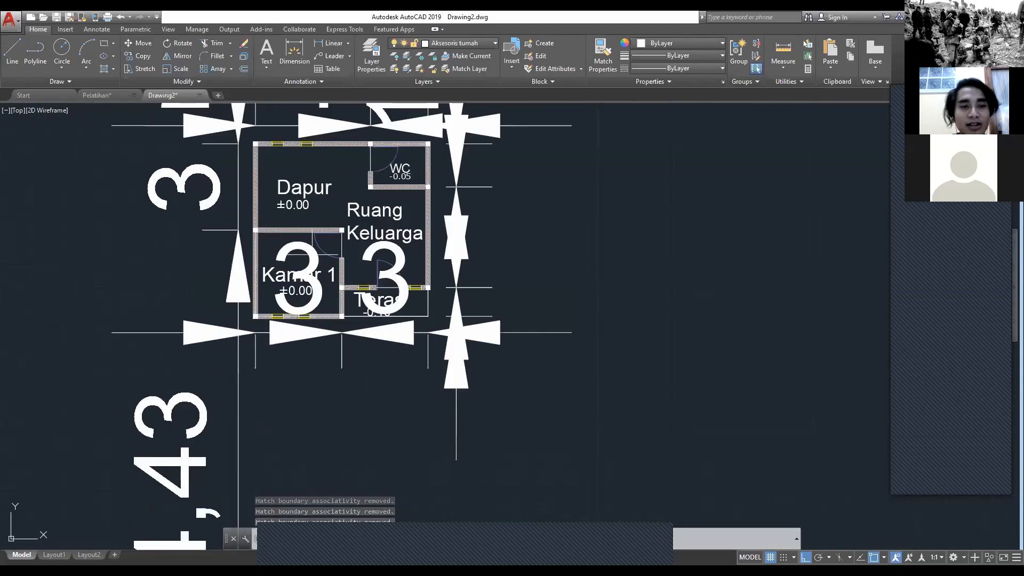
pyautogui.moveTo(532, 342); pyautogui.dragTo(514, 421, button='middle')
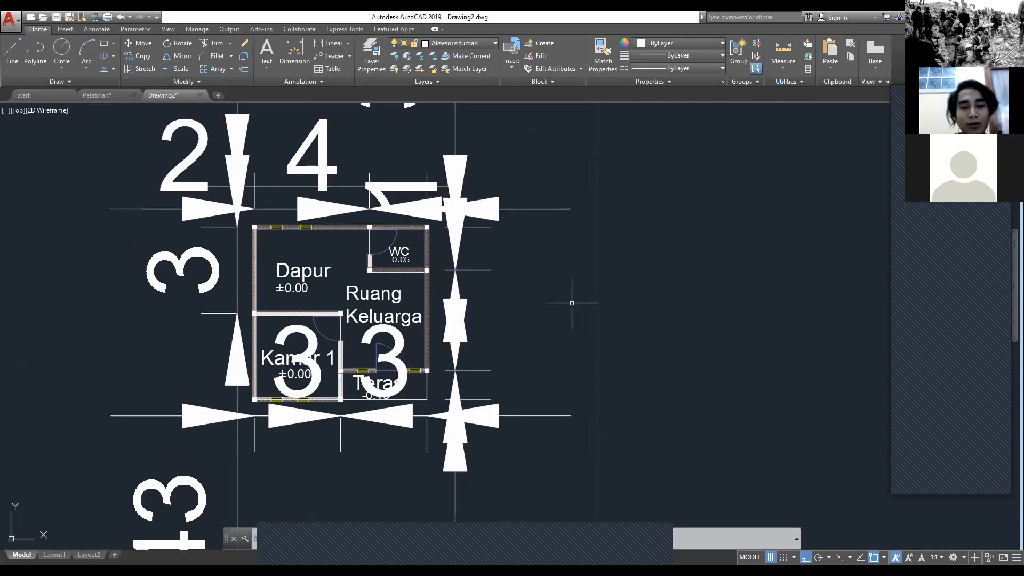
pyautogui.write('DIM')
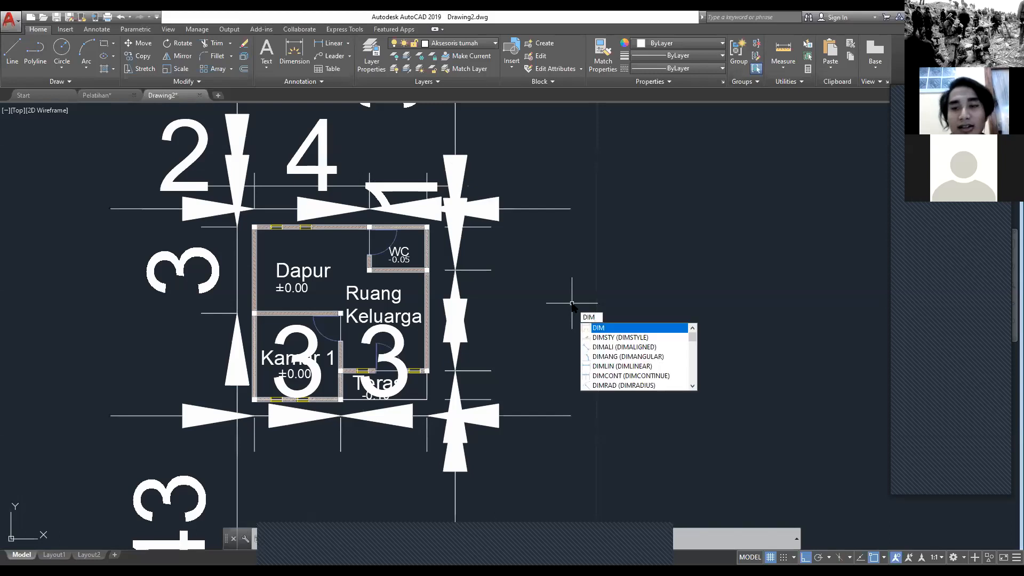
pyautogui.press('Down')
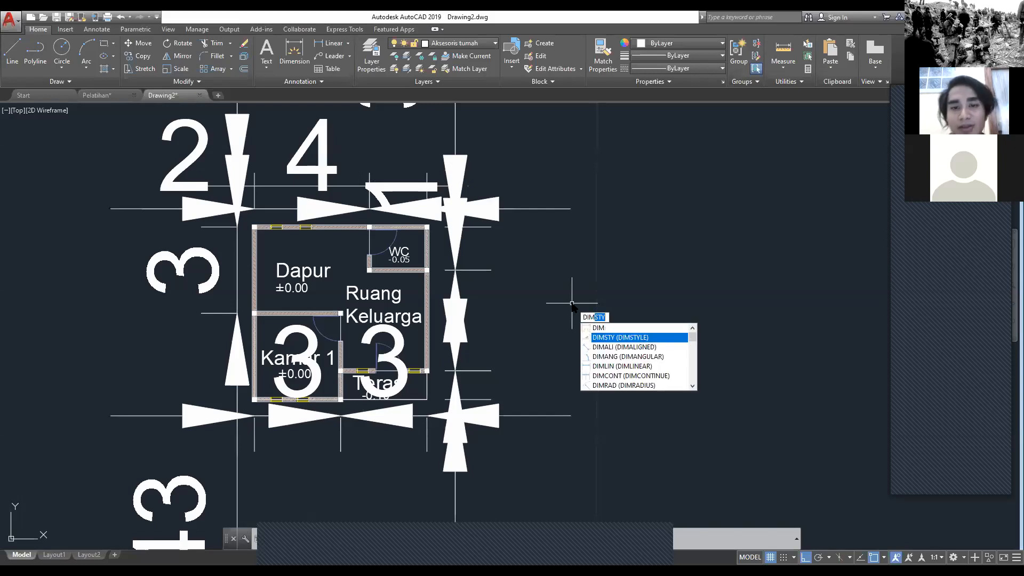
pyautogui.press('Return')
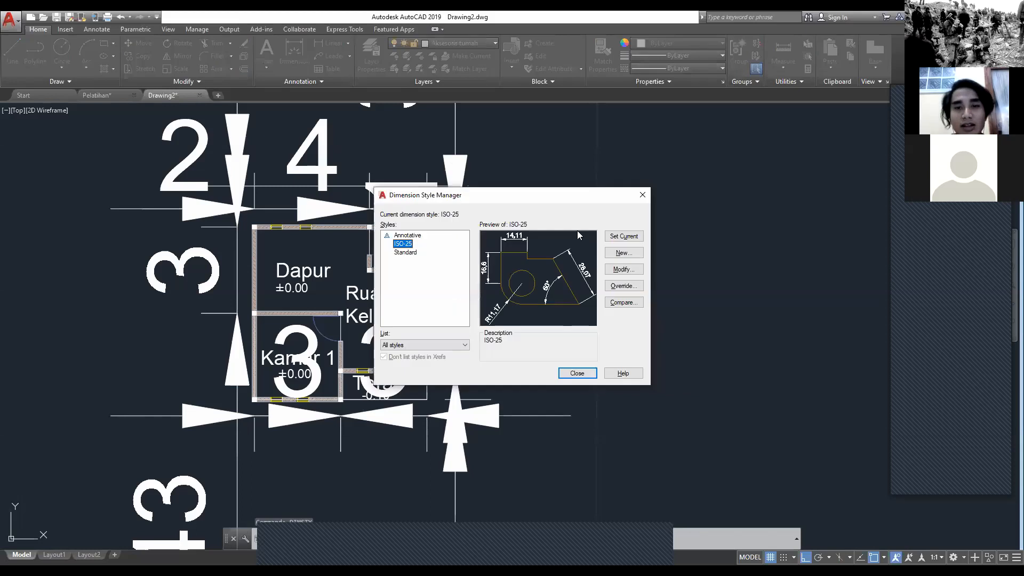
pyautogui.moveTo(489, 195); pyautogui.dragTo(435, 225)
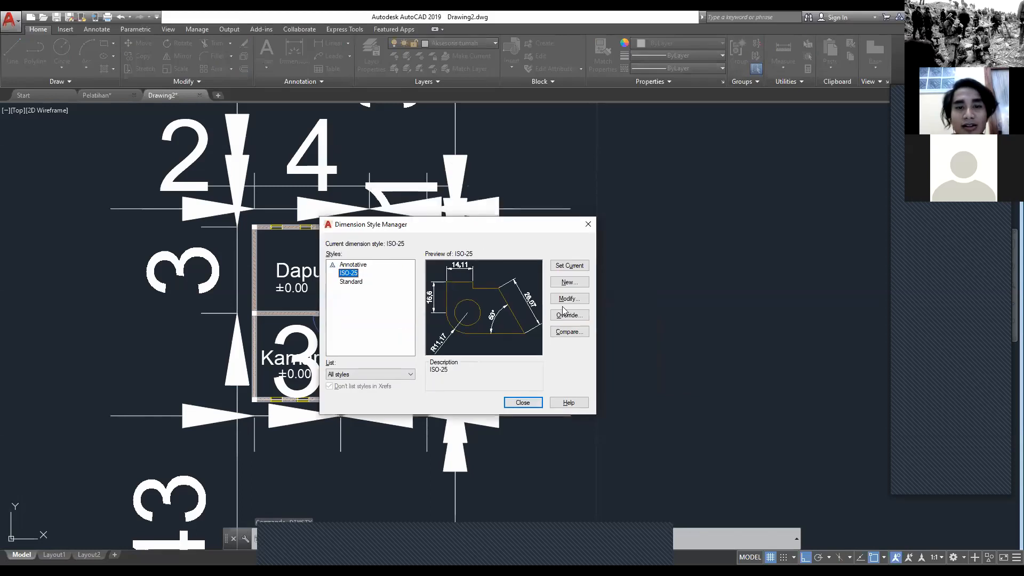
pyautogui.click(569, 300)
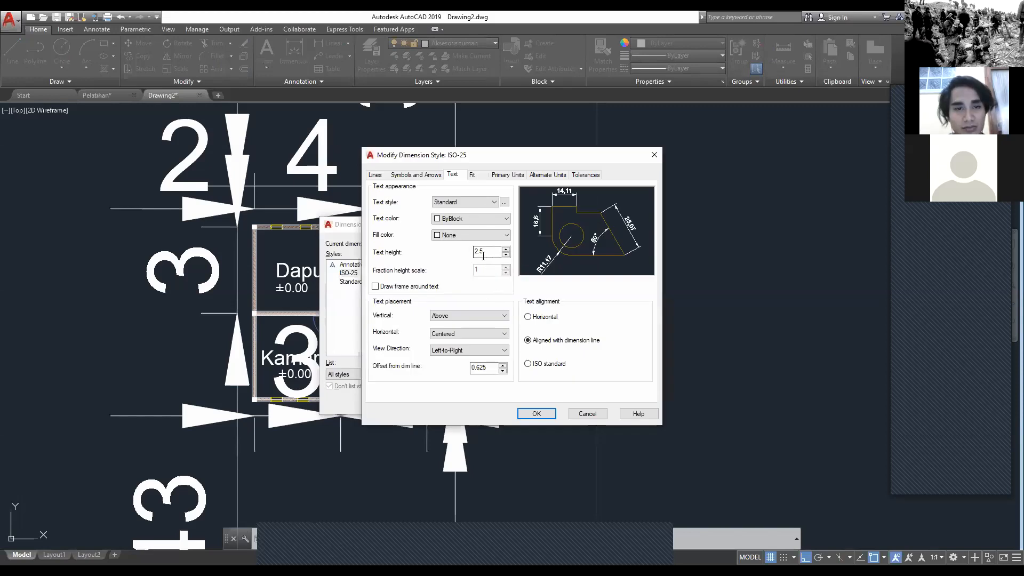
pyautogui.moveTo(496, 253); pyautogui.dragTo(469, 257)
pyautogui.press('BackSpace')
pyautogui.write('0.5')
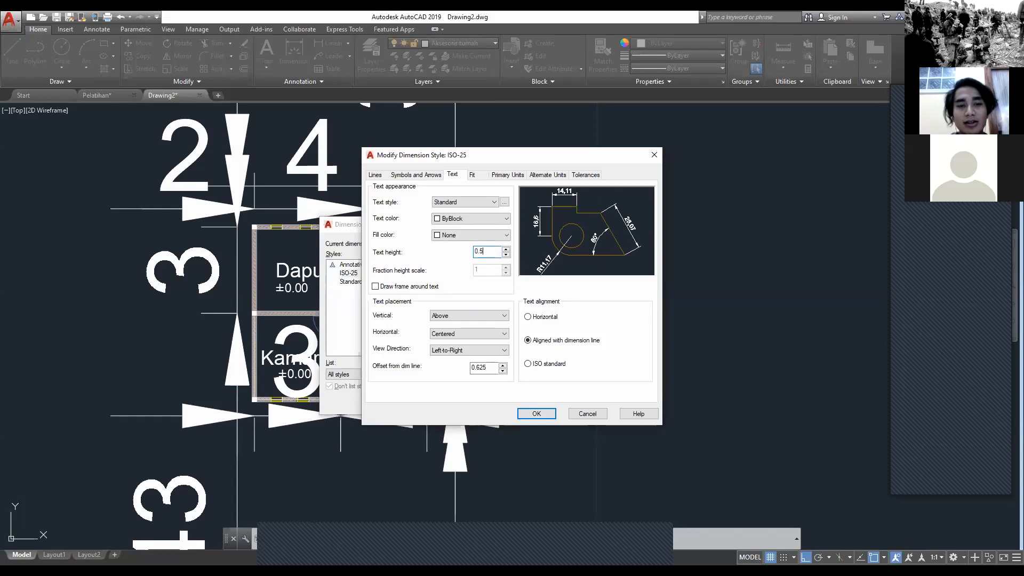
pyautogui.click(525, 413)
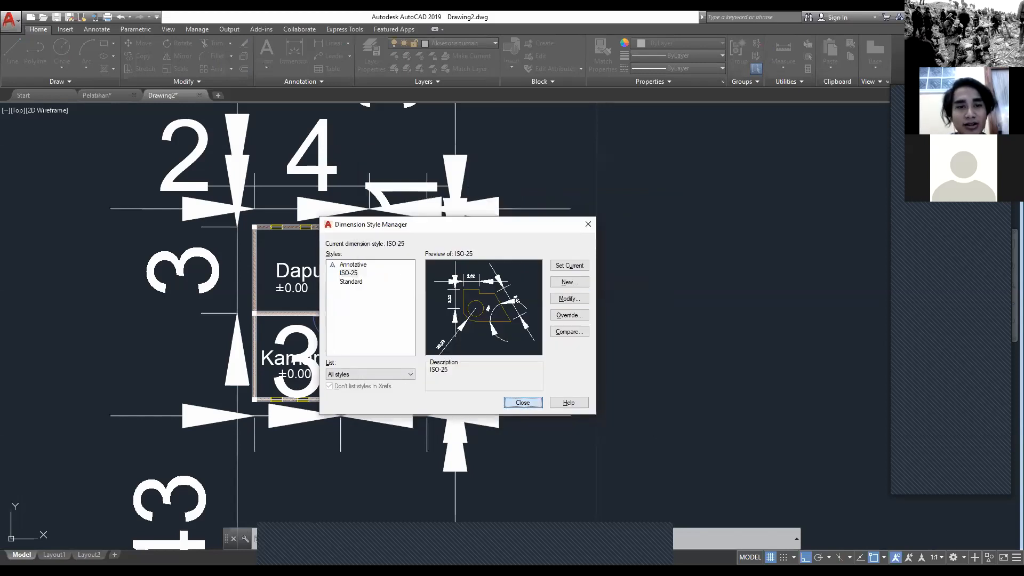
pyautogui.click(522, 402)
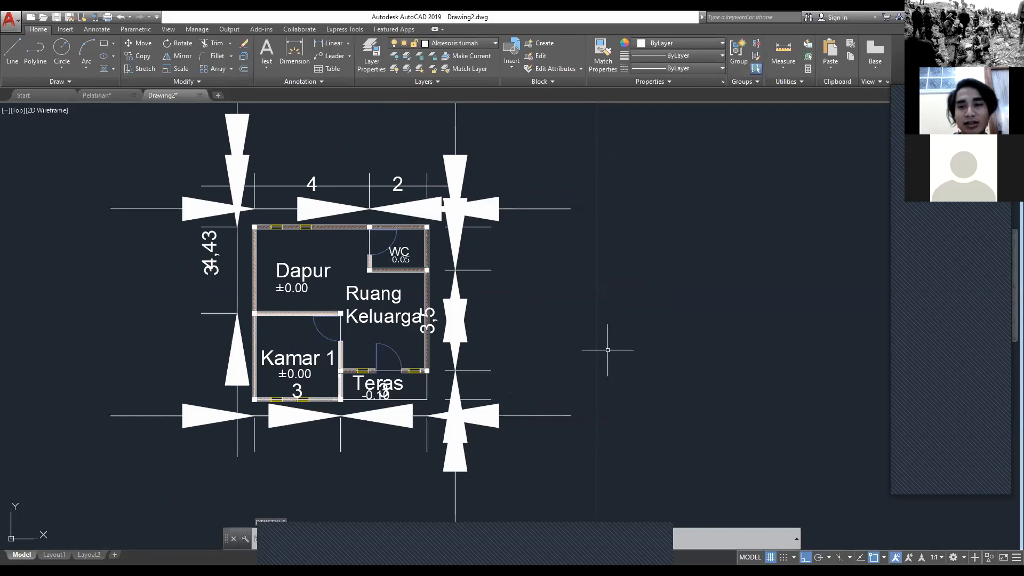
# Step: Reduce the ISO-25 dimension style's text height to 0.2 and apply it to the drawing
pyautogui.write('DIMSTY')
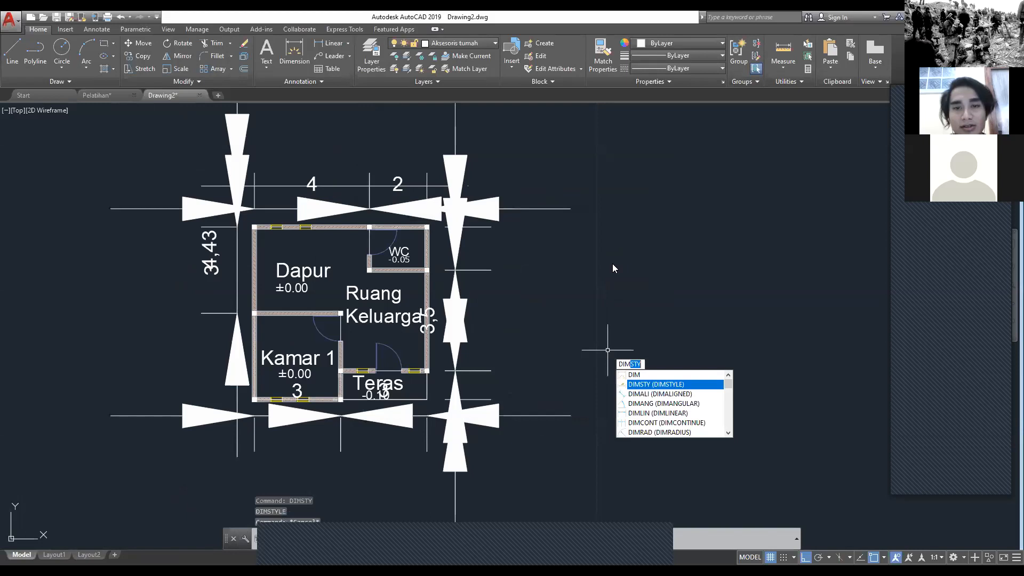
pyautogui.press('Return')
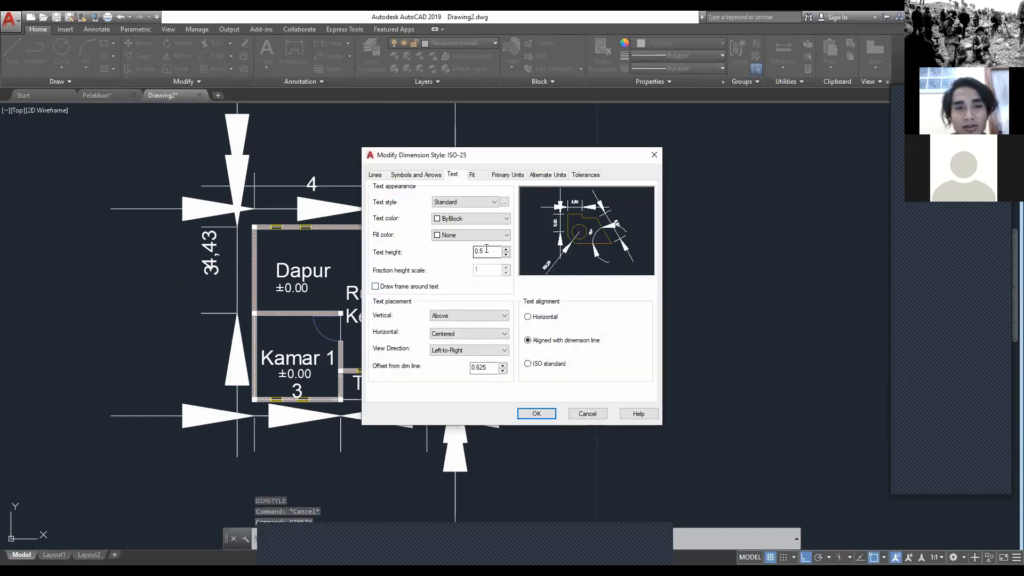
pyautogui.press('BackSpace')
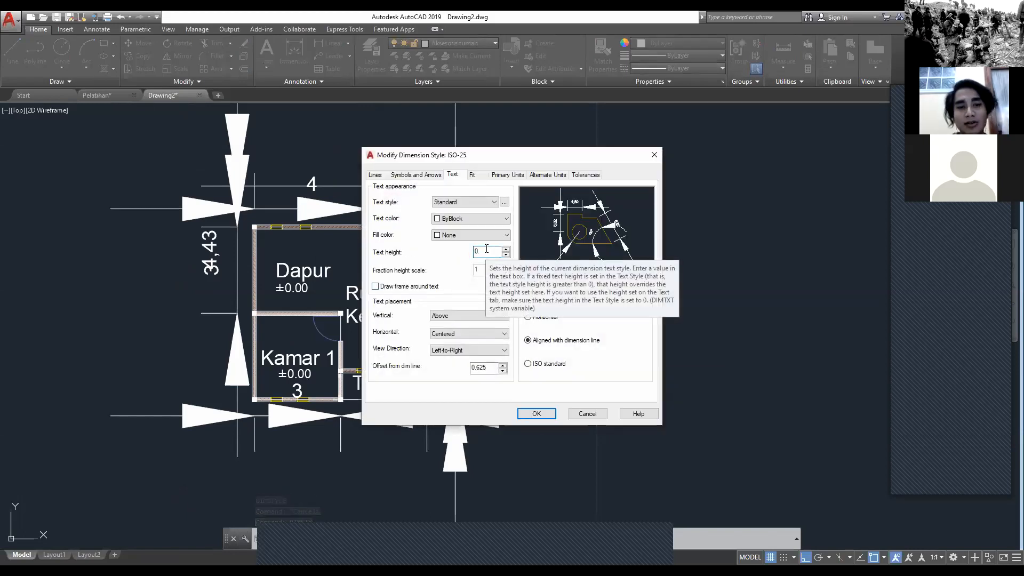
pyautogui.write('2')
pyautogui.click(537, 416)
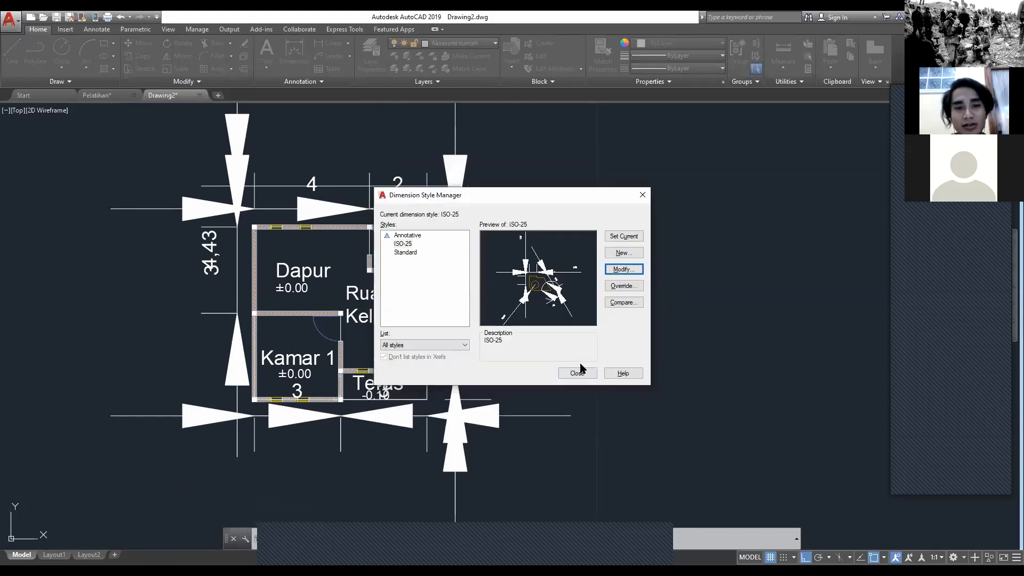
pyautogui.click(578, 373)
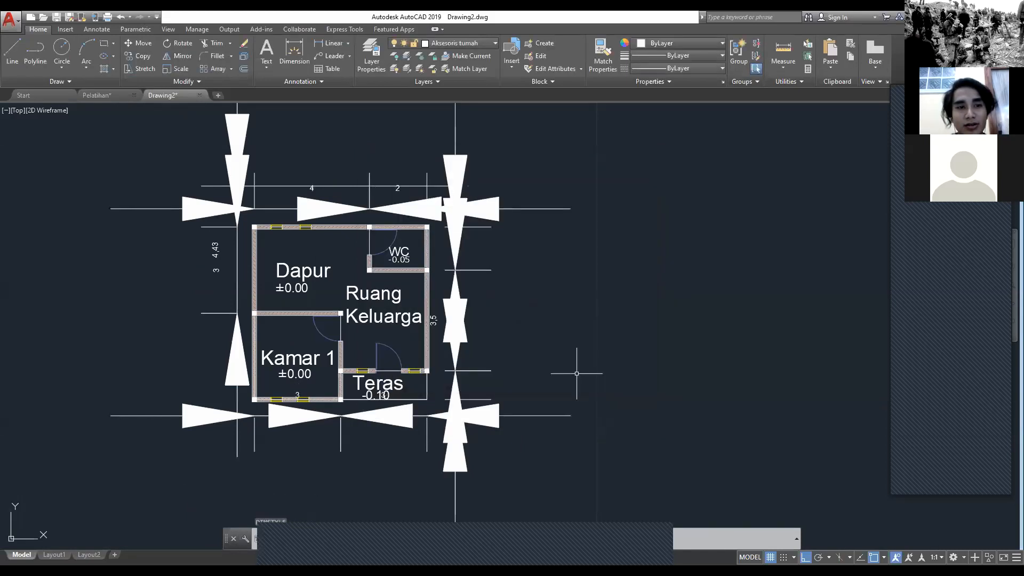
# Step: Change the first, second and leader arrowheads of the ISO-25 dimension style to Architectural tick
pyautogui.moveTo(482, 337); pyautogui.dragTo(498, 330, button='middle')
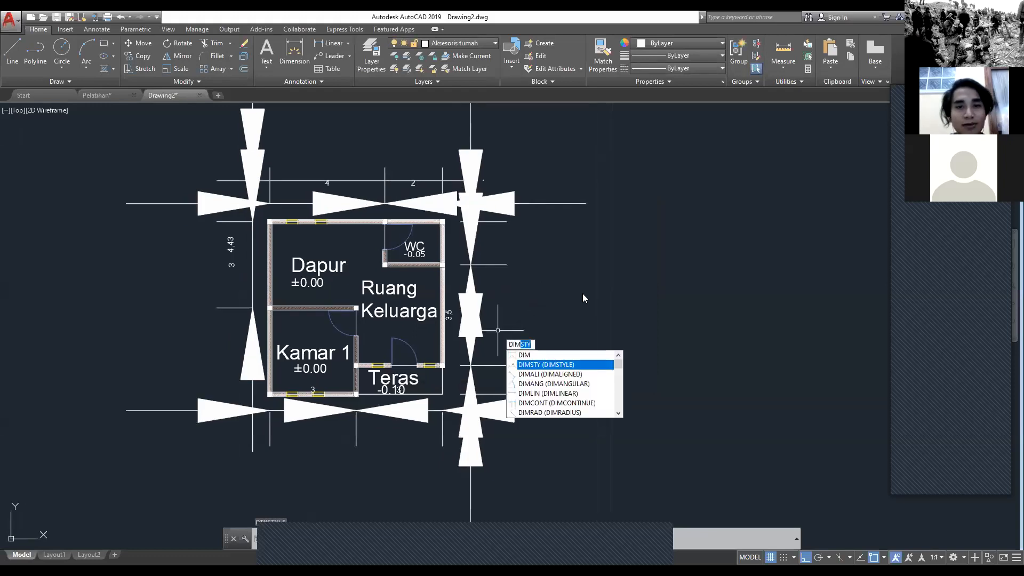
pyautogui.press('Return')
pyautogui.press('Return')
pyautogui.click(419, 175)
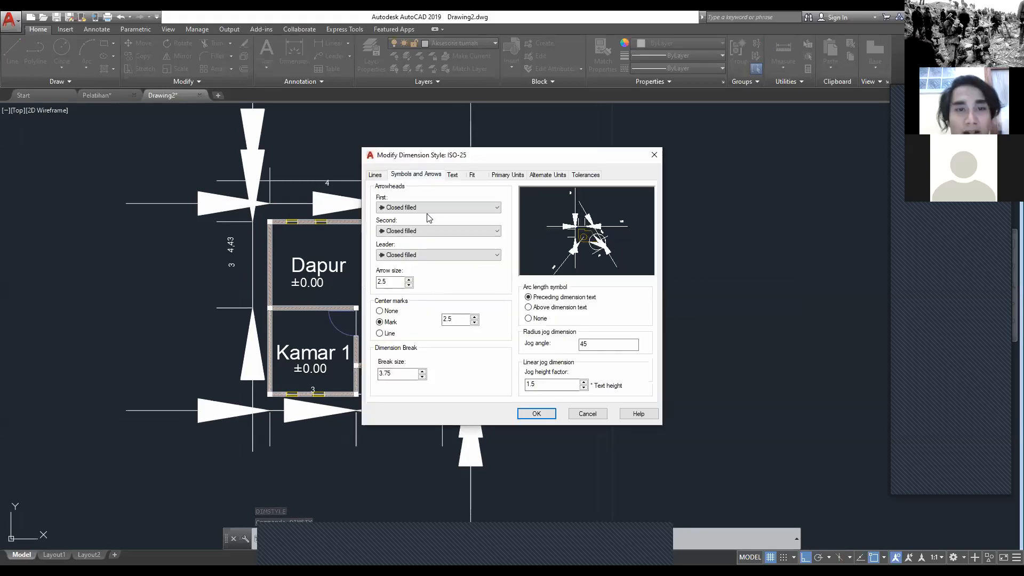
pyautogui.click(431, 209)
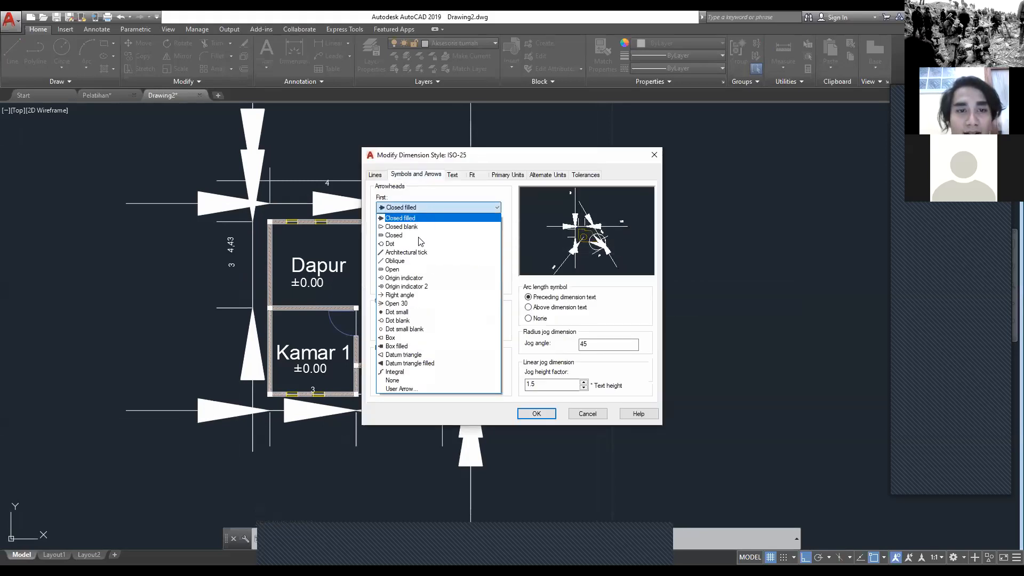
pyautogui.click(419, 253)
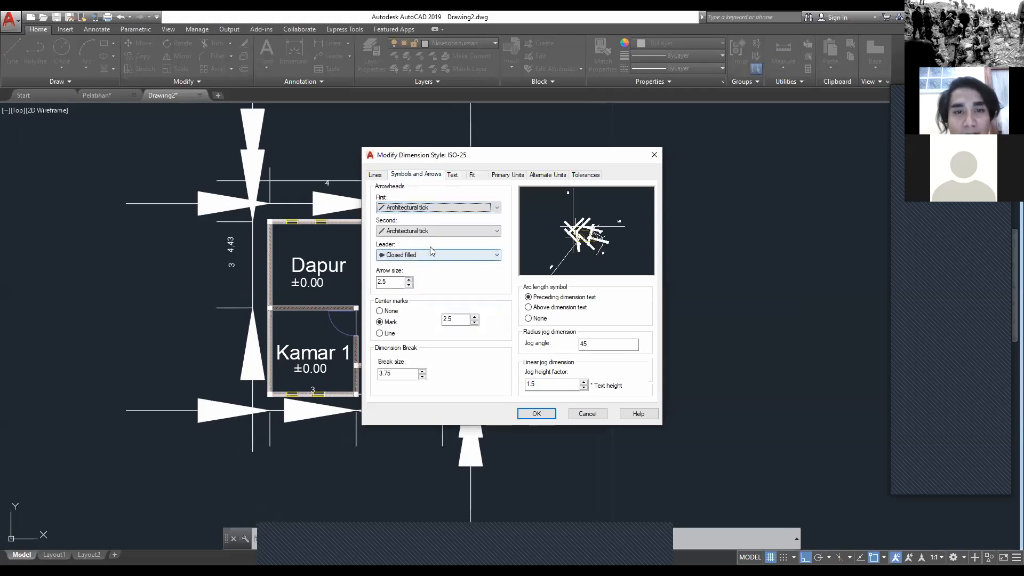
pyautogui.click(432, 256)
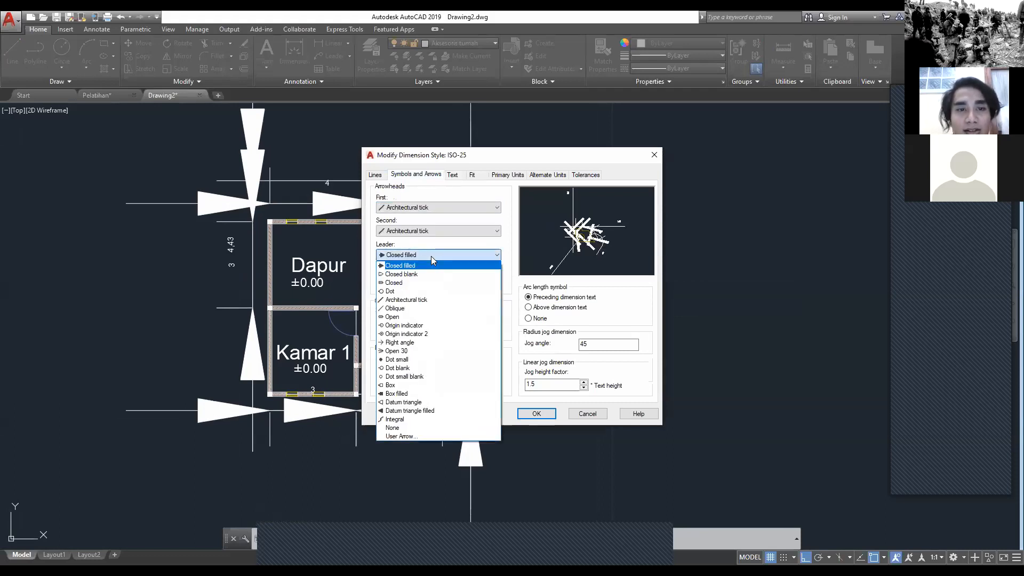
pyautogui.click(422, 305)
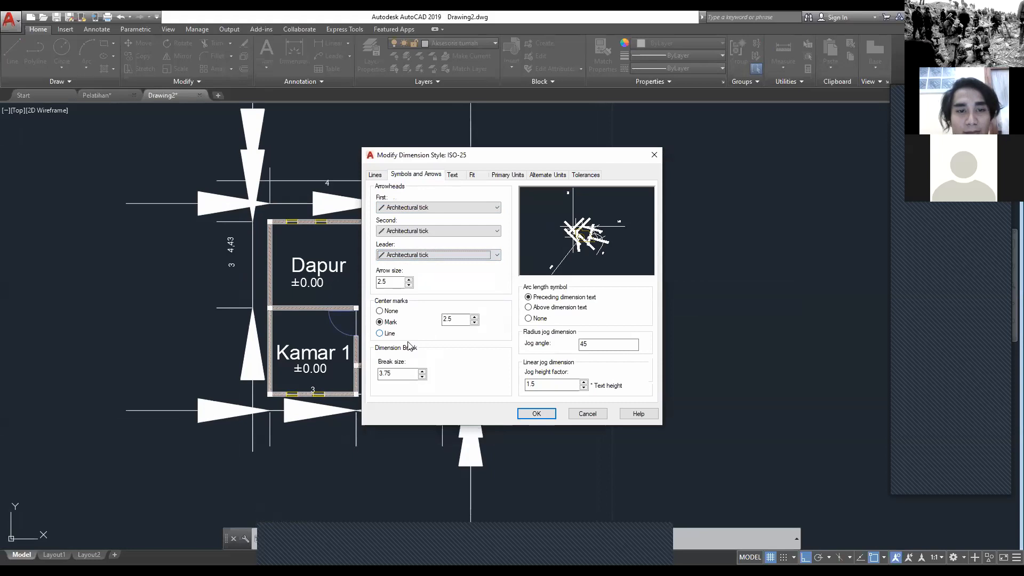
# Step: Set the dimension break size and the arrow size of the ISO-25 dimension style to 1 and apply it to the drawing
pyautogui.click(410, 371)
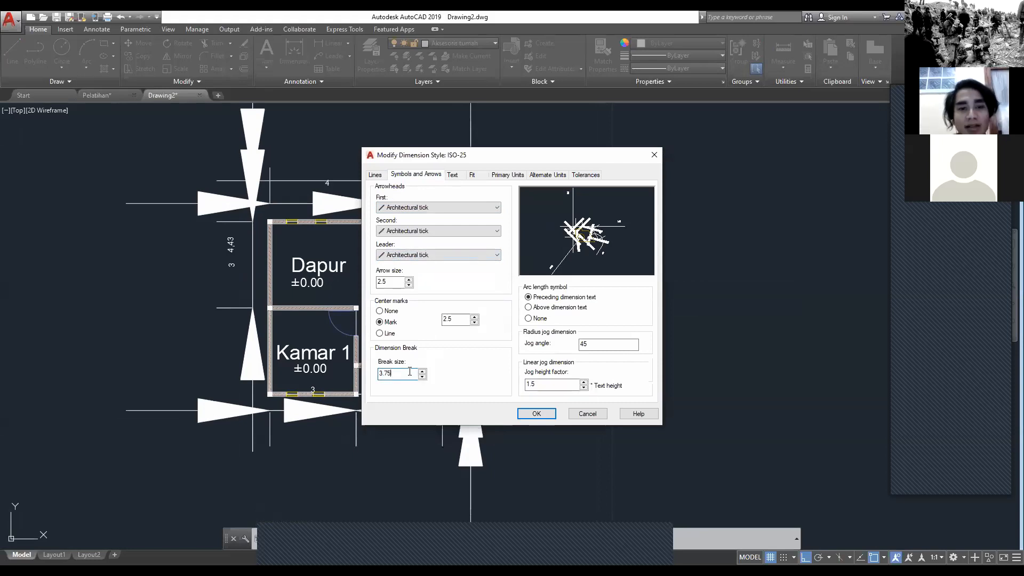
pyautogui.press('BackSpace')
pyautogui.press('BackSpace')
pyautogui.press('BackSpace')
pyautogui.press('BackSpace')
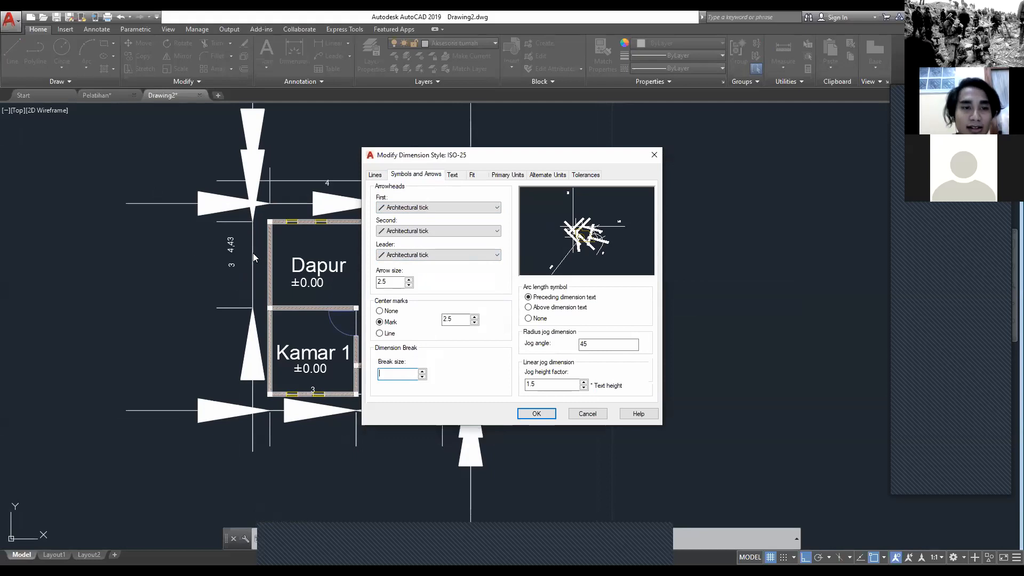
pyautogui.write('1')
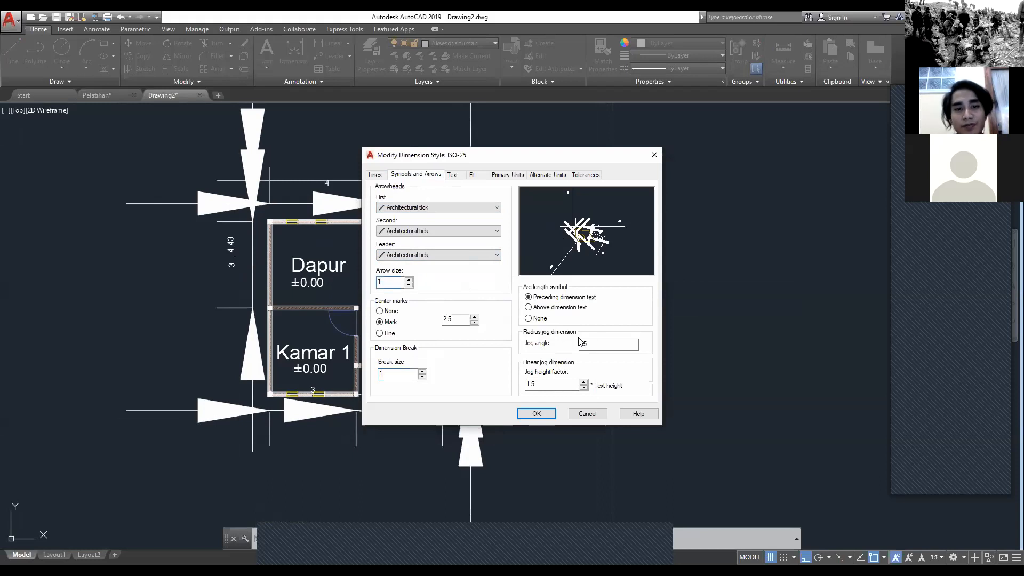
pyautogui.click(453, 176)
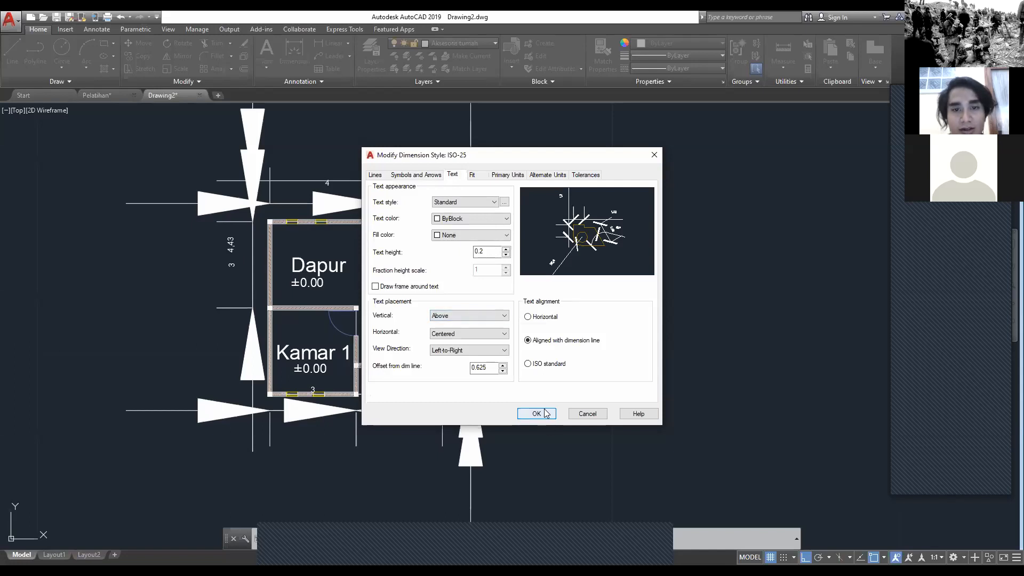
pyautogui.press('Return')
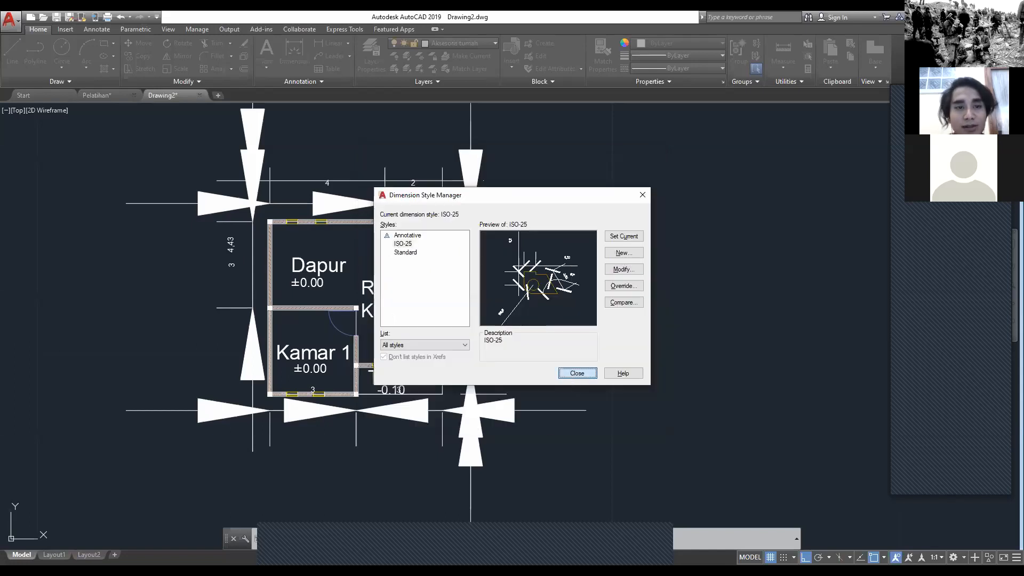
pyautogui.press('Return')
pyautogui.scroll(3, 460, 325)
pyautogui.scroll(2, 516, 303)
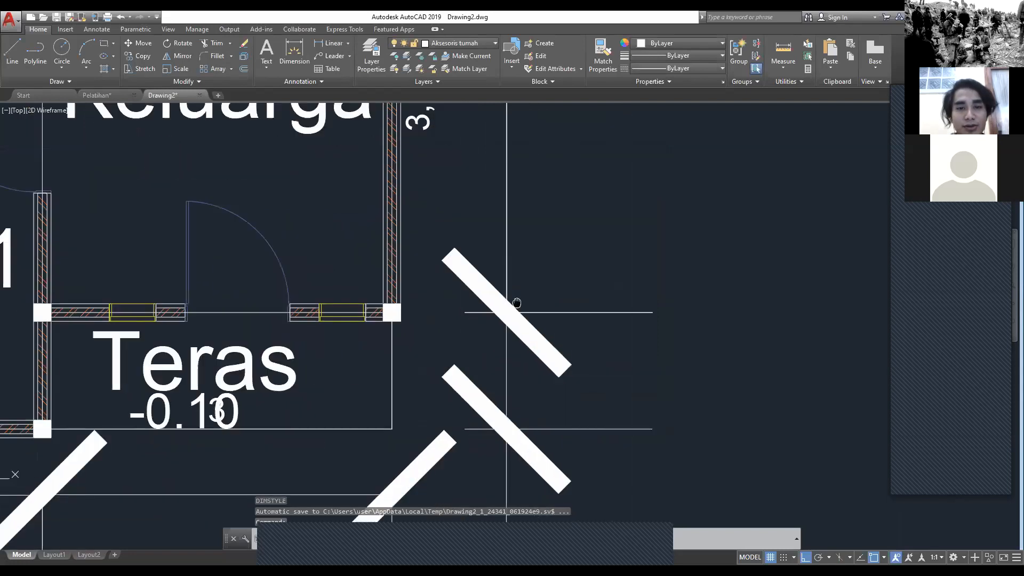
pyautogui.scroll(-5, 632, 254)
pyautogui.moveTo(632, 255); pyautogui.dragTo(554, 352, button='middle')
# Step: Reopen the ISO-25 dimension style for modification and choose 0.00 as the precision of its linear dimensions
pyautogui.write('dim')
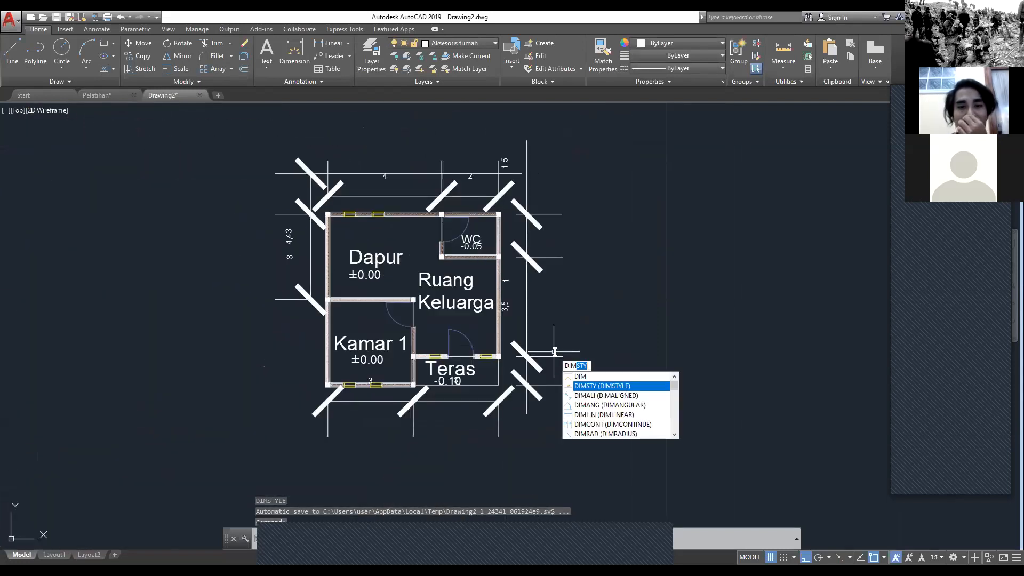
pyautogui.press('Return')
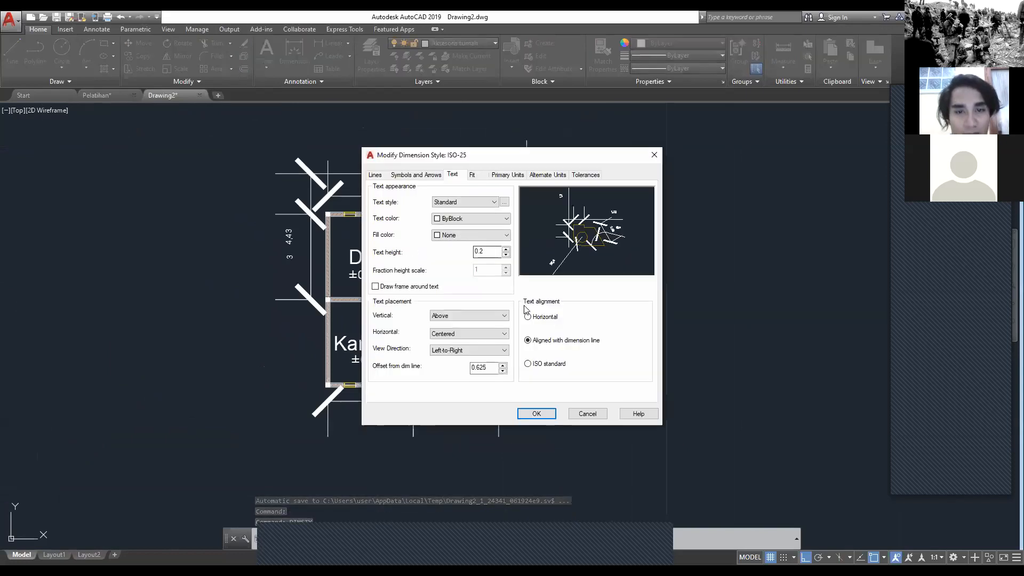
pyautogui.click(472, 175)
pyautogui.click(508, 175)
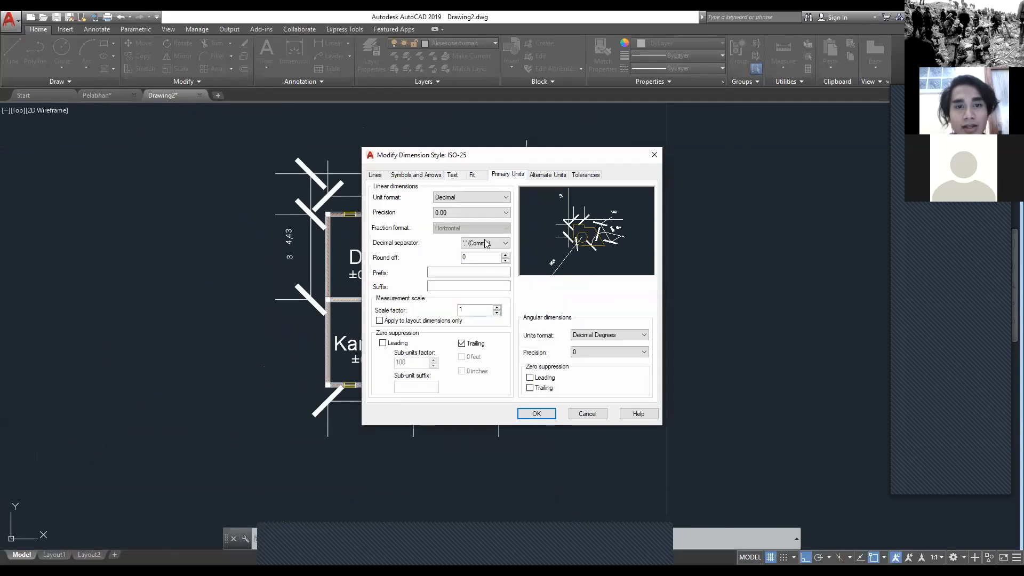
pyautogui.moveTo(490, 156); pyautogui.dragTo(476, 165)
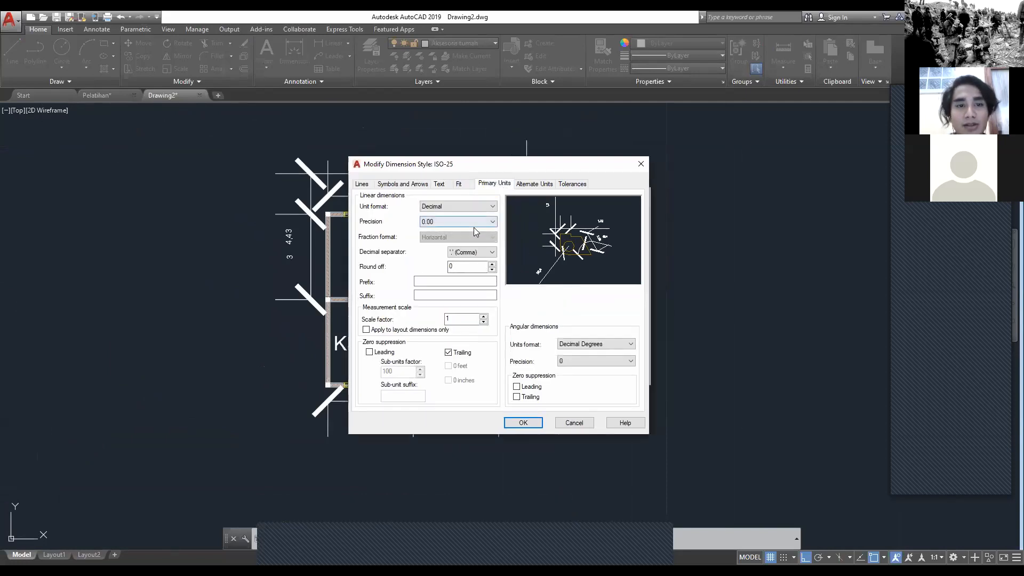
pyautogui.click(435, 222)
pyautogui.click(453, 245)
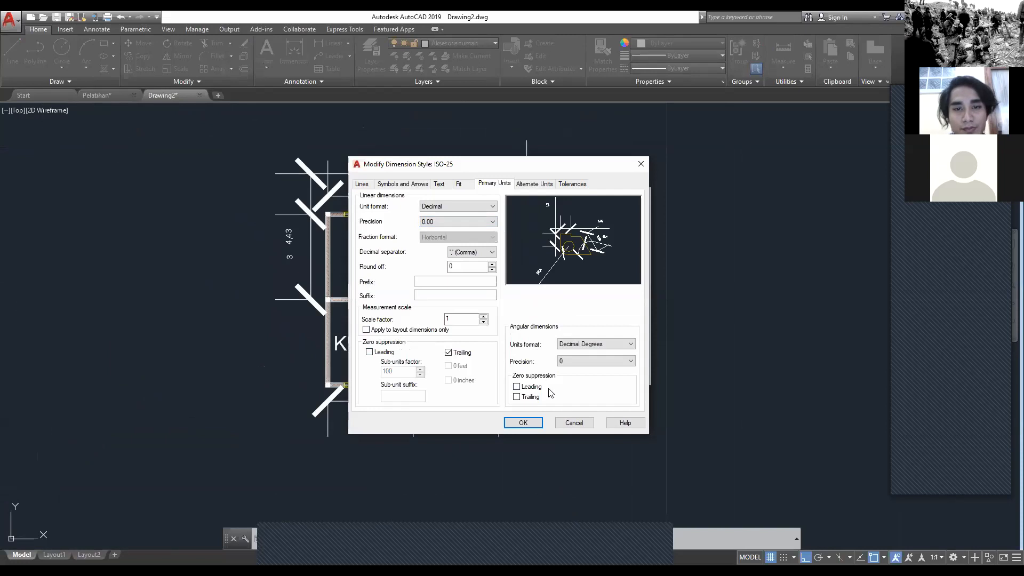
# Step: Suppress extension lines 1 and 2 in the ISO-25 dimension style and apply it to the drawing
pyautogui.click(404, 184)
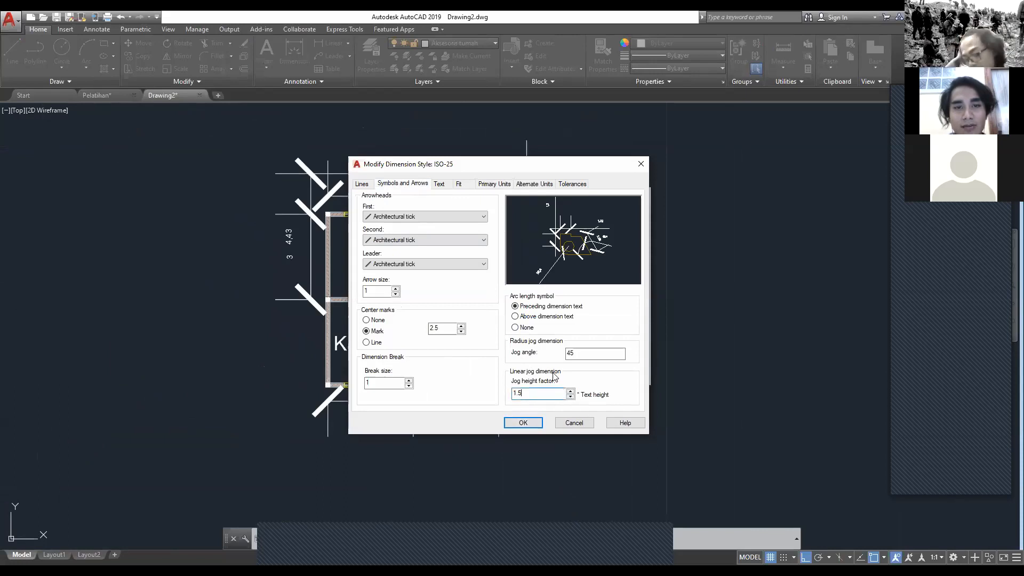
pyautogui.click(363, 184)
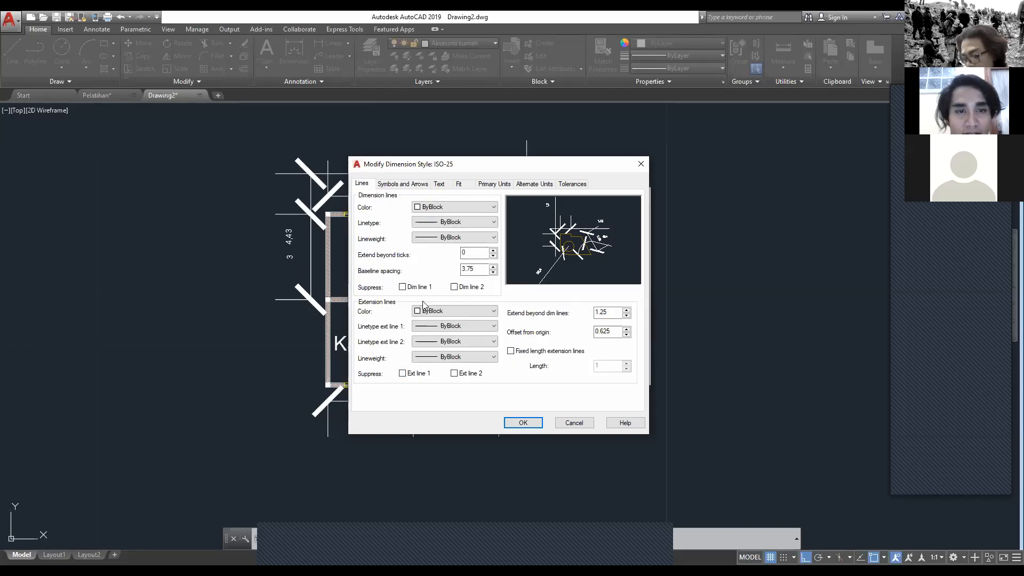
pyautogui.click(457, 375)
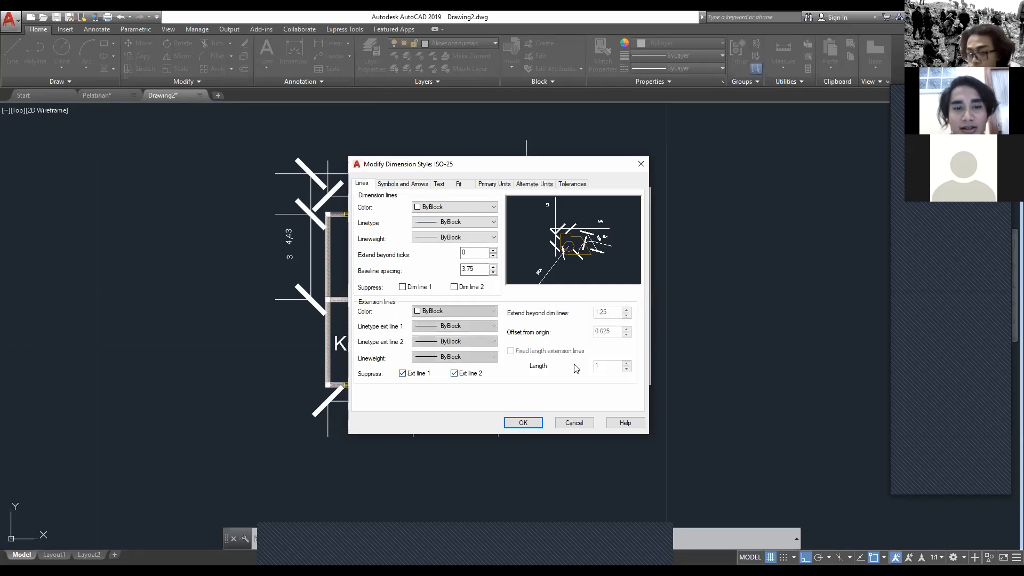
pyautogui.press('Return')
pyautogui.click(587, 374)
pyautogui.scroll(4, 531, 397)
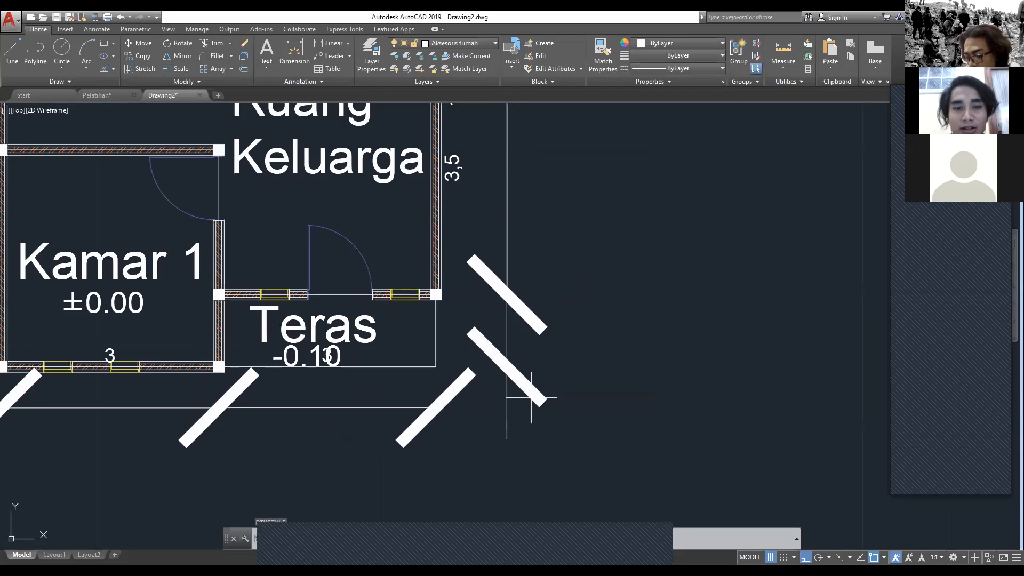
pyautogui.scroll(-3, 578, 350)
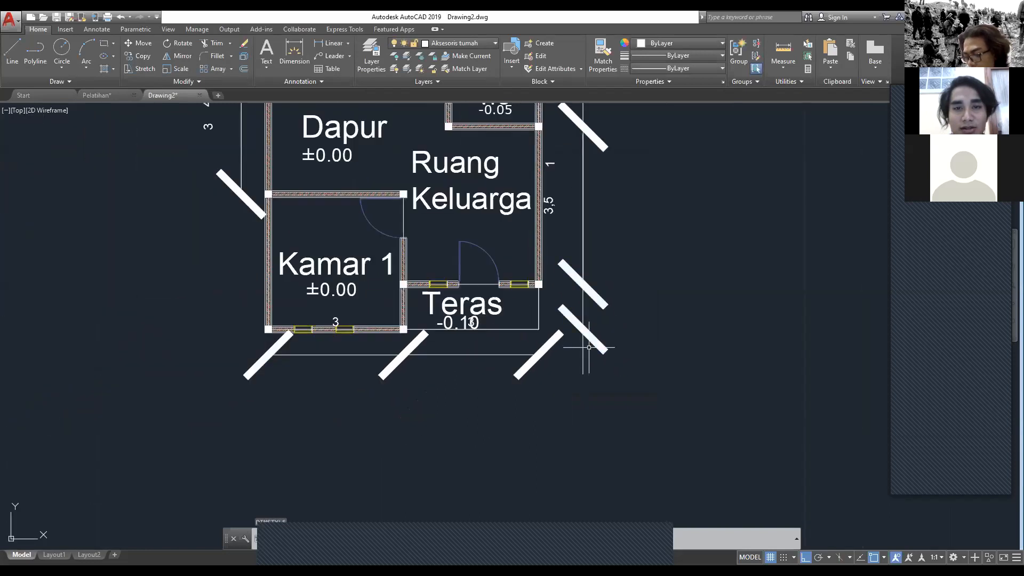
pyautogui.scroll(2, 589, 347)
pyautogui.scroll(-2, 582, 358)
# Step: Dimension Kamar 1's left wall between its lower and upper columns, placing the dimension outside in line with the one beside Dapur
pyautogui.moveTo(291, 298); pyautogui.dragTo(290, 346, button='middle')
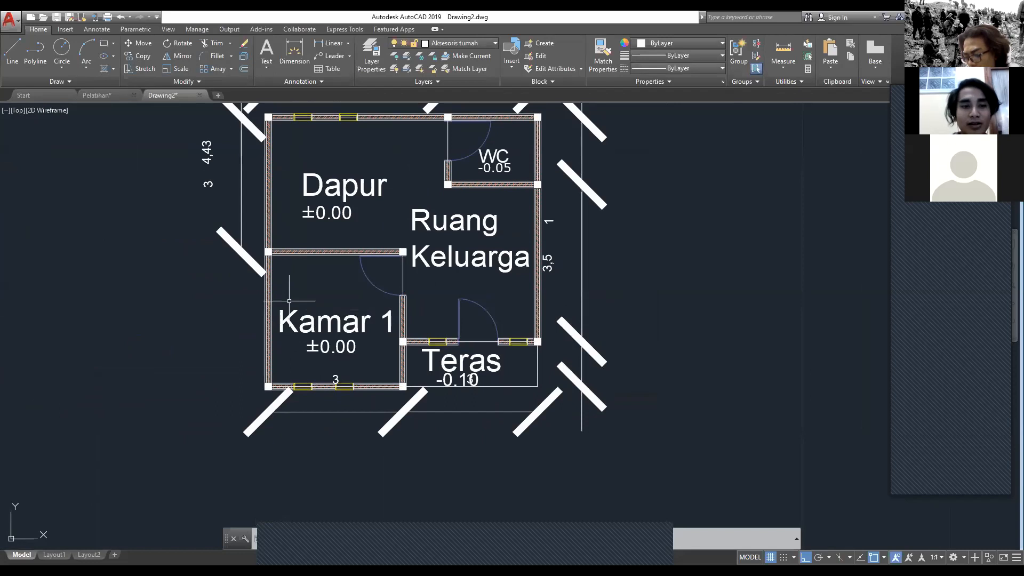
pyautogui.write('DIM')
pyautogui.press('Return')
pyautogui.scroll(4, 282, 334)
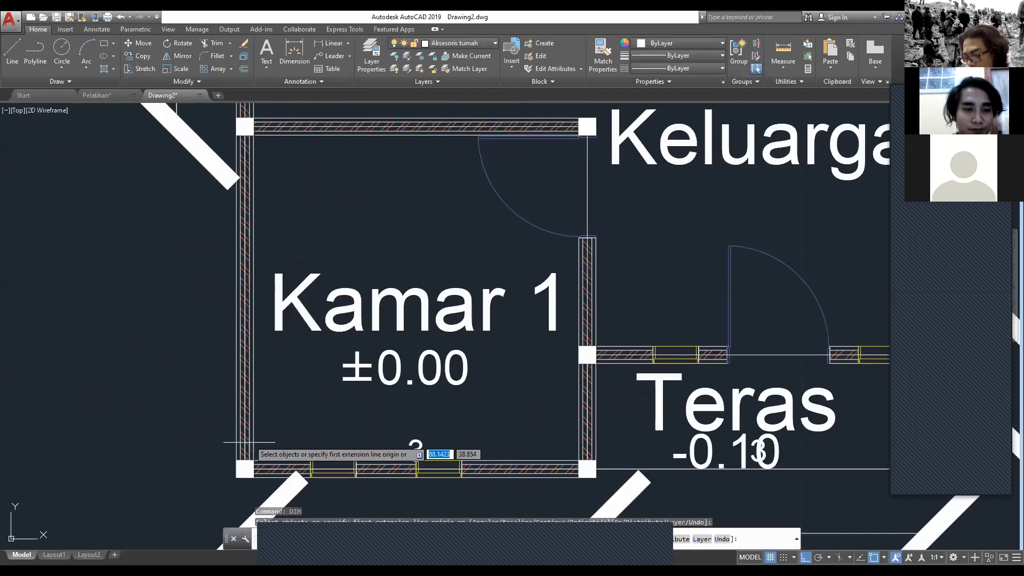
pyautogui.click(245, 468)
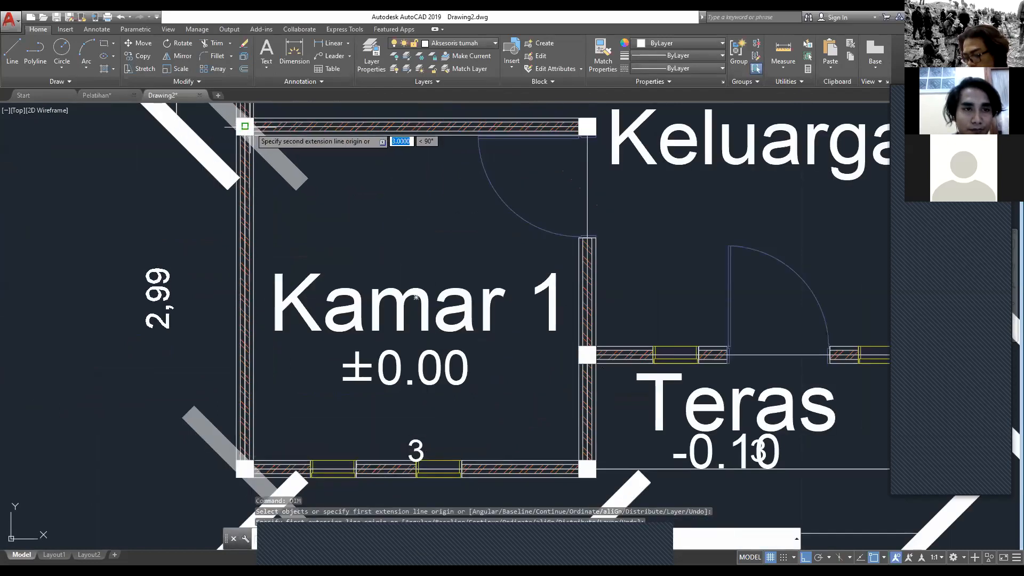
pyautogui.click(245, 126)
pyautogui.moveTo(245, 127); pyautogui.dragTo(279, 229, button='middle')
pyautogui.click(209, 223)
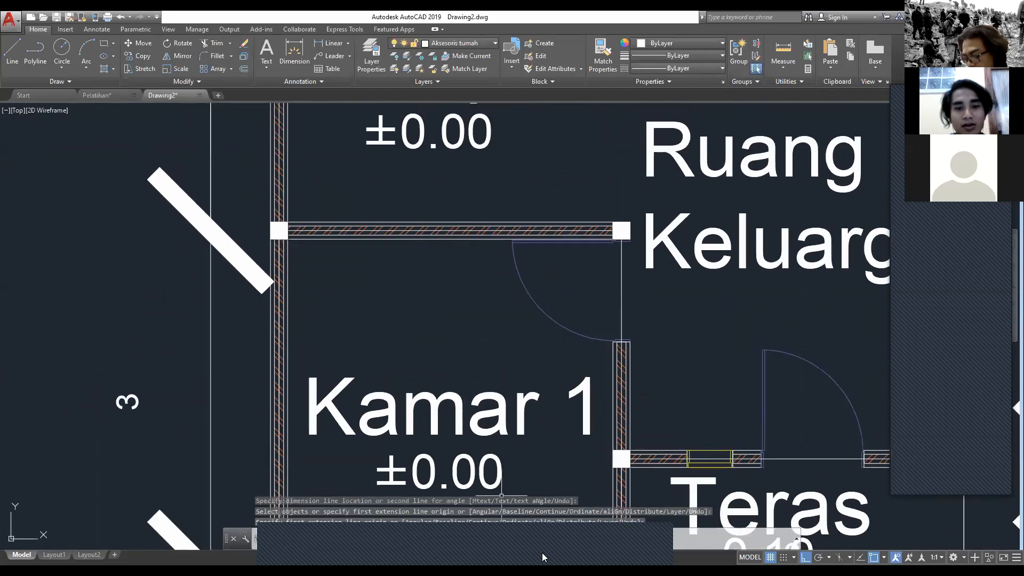
# Step: Delete the surplus 4,43 dimension to the left of Dapur
pyautogui.scroll(-5, 308, 356)
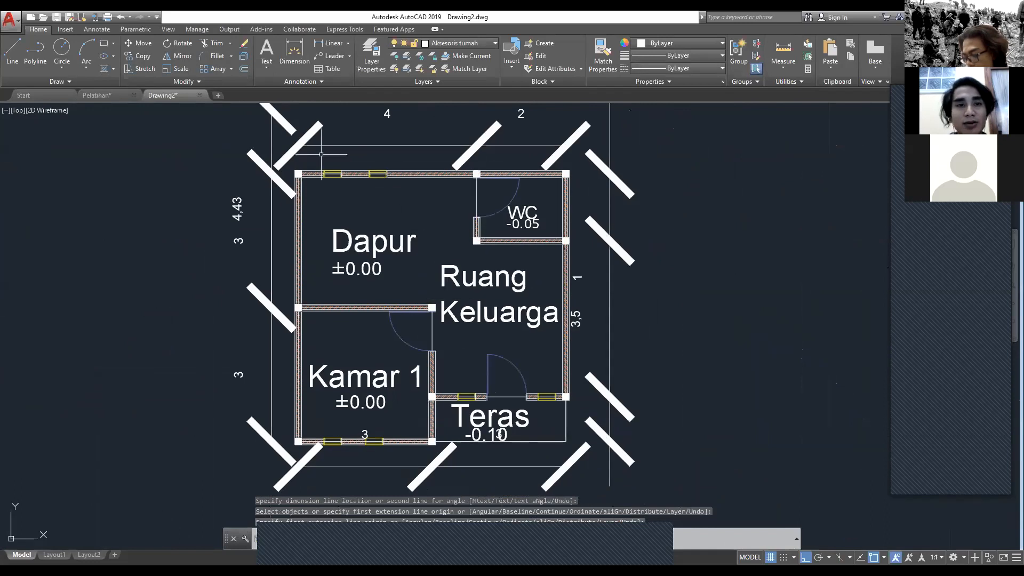
pyautogui.scroll(2, 237, 202)
pyautogui.click(236, 202)
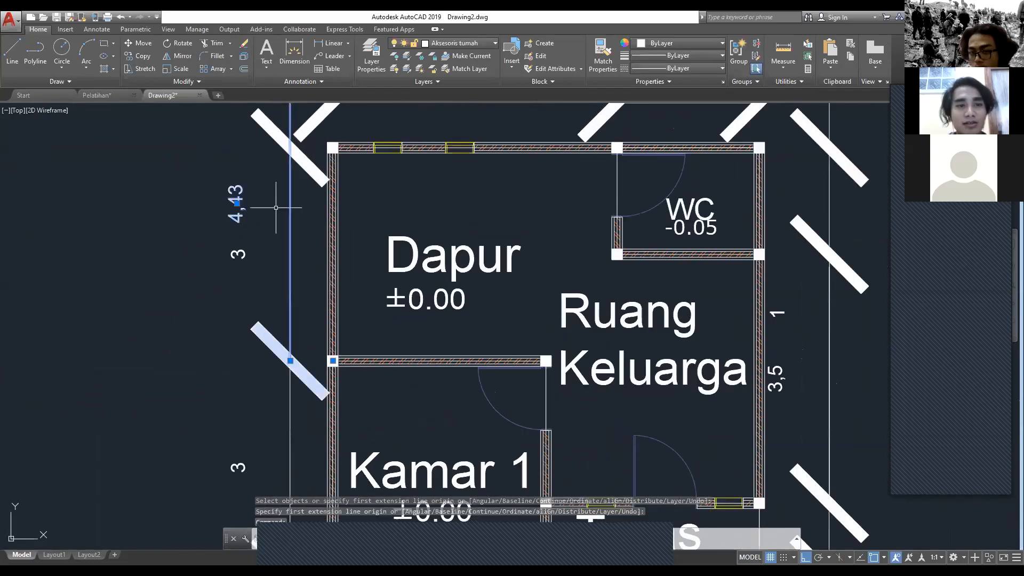
pyautogui.press('Delete')
pyautogui.scroll(-2, 363, 249)
pyautogui.scroll(-2, 363, 249)
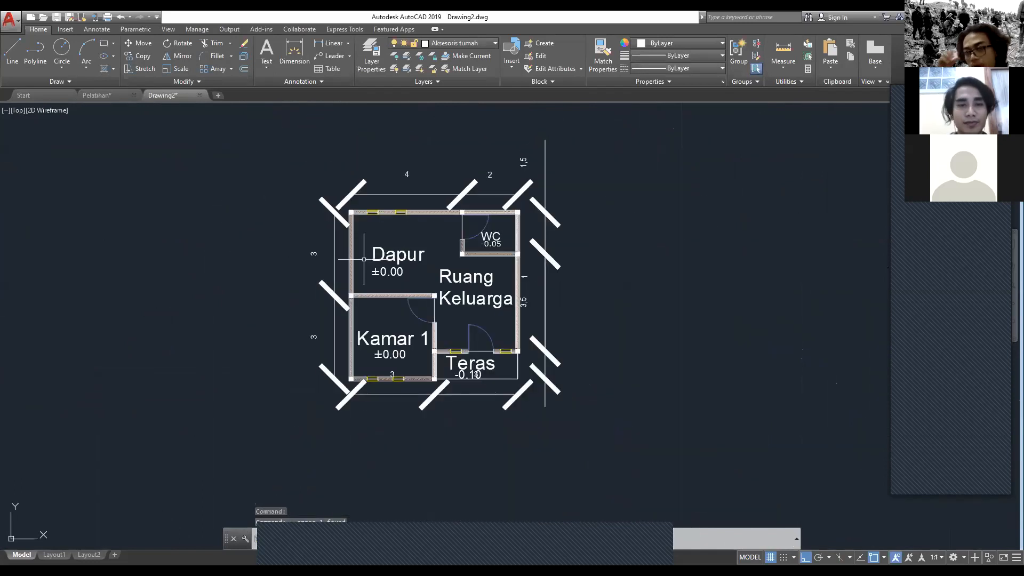
# Step: Delete the 1,5 dimension along the right side of the WC
pyautogui.moveTo(385, 272); pyautogui.dragTo(358, 263, button='middle')
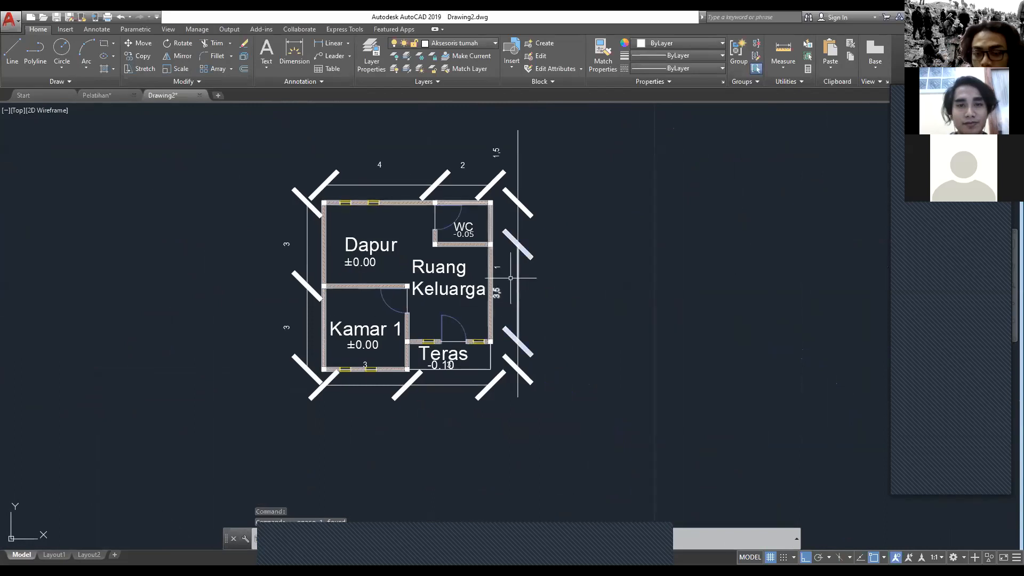
pyautogui.click(518, 151)
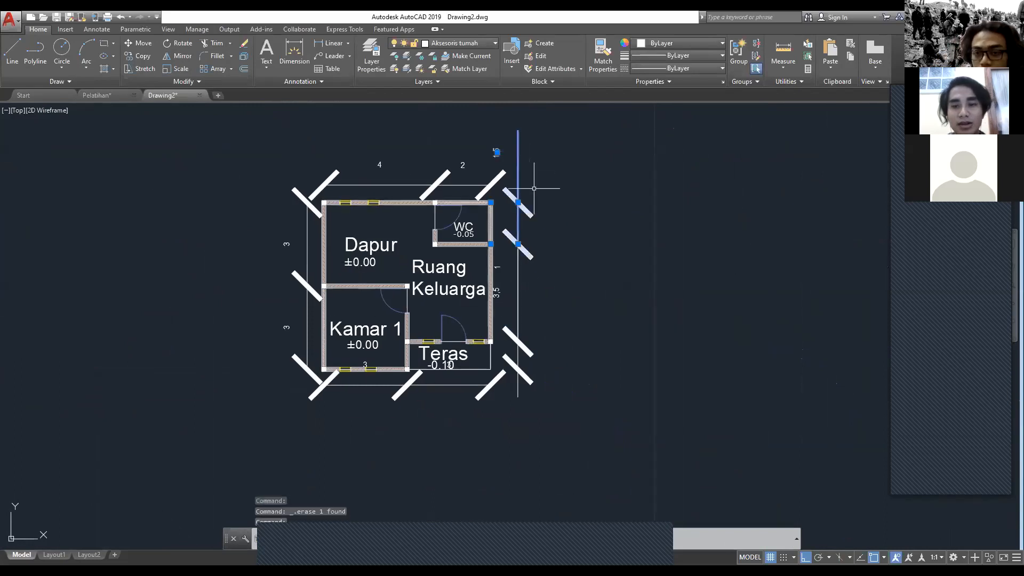
pyautogui.press('Delete')
# Step: Start a new dimension for the WC's right wall from its lower-right column
pyautogui.scroll(4, 530, 204)
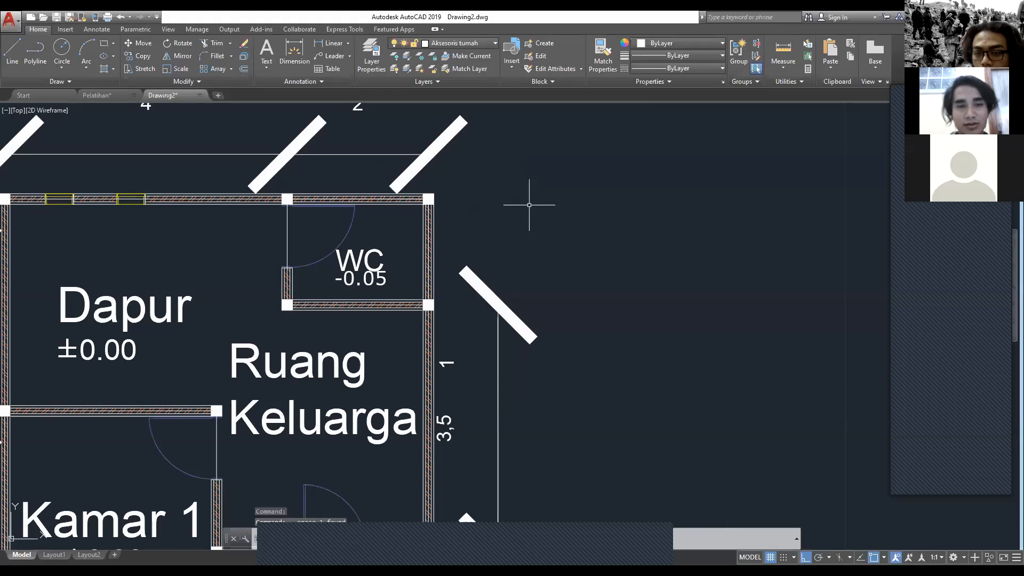
pyautogui.write('DIM')
pyautogui.press('Return')
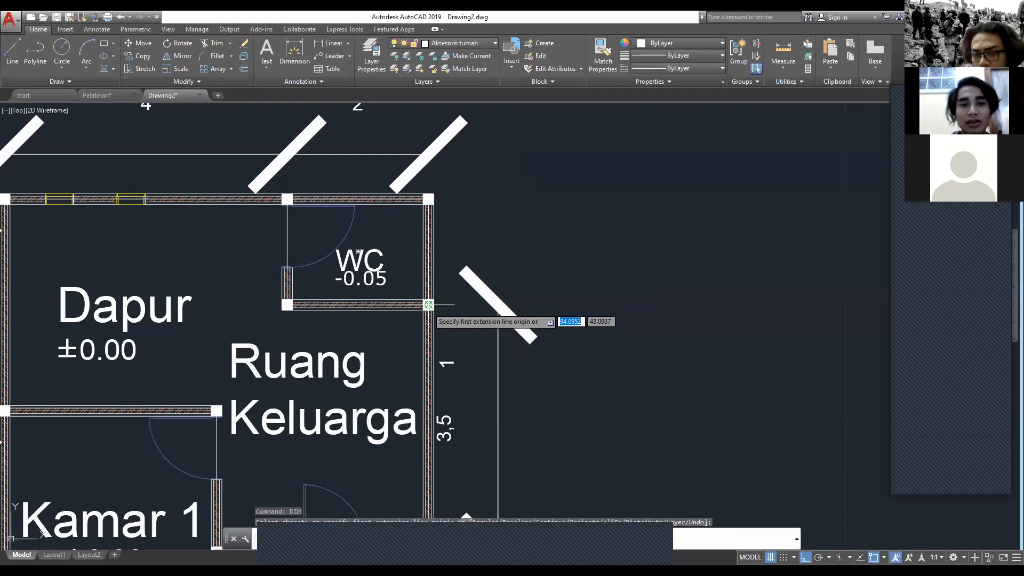
pyautogui.click(519, 305)
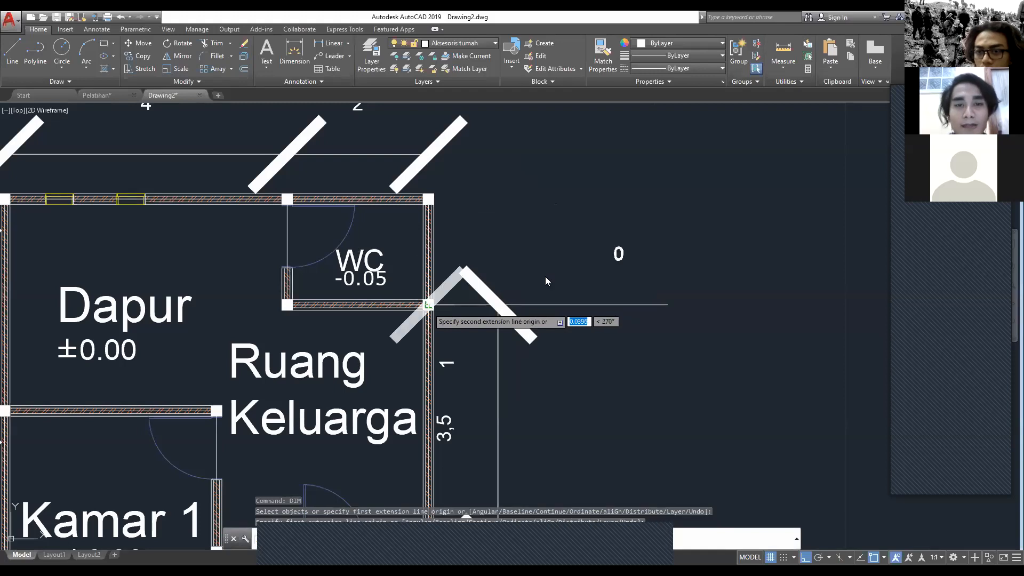
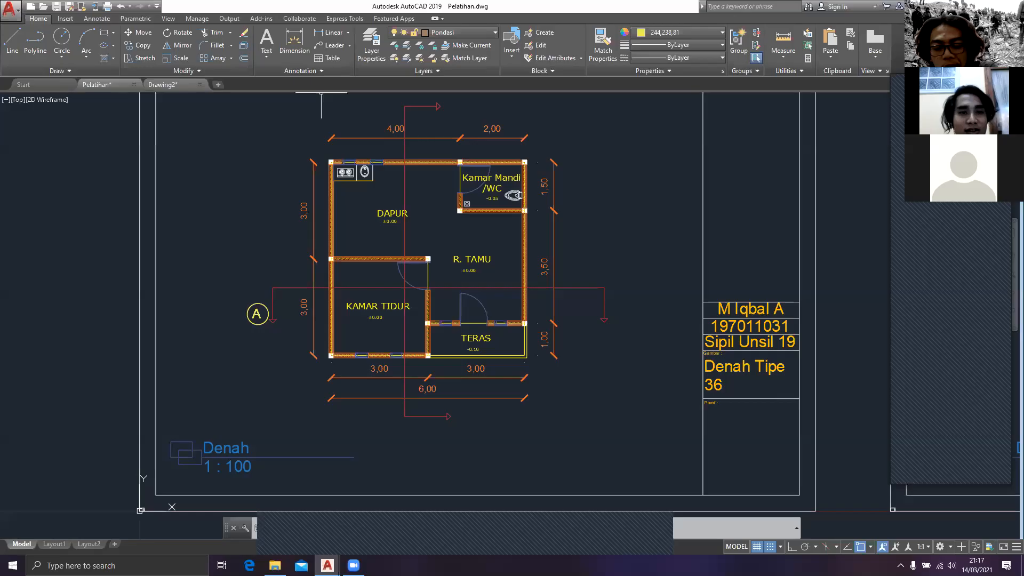
# Step: In Drawing2, modify the ISO-25 dimension style with an arrow size of 0.2 and a dimension break size of 0.5
pyautogui.scroll(2, 367, 206)
pyautogui.click(171, 88)
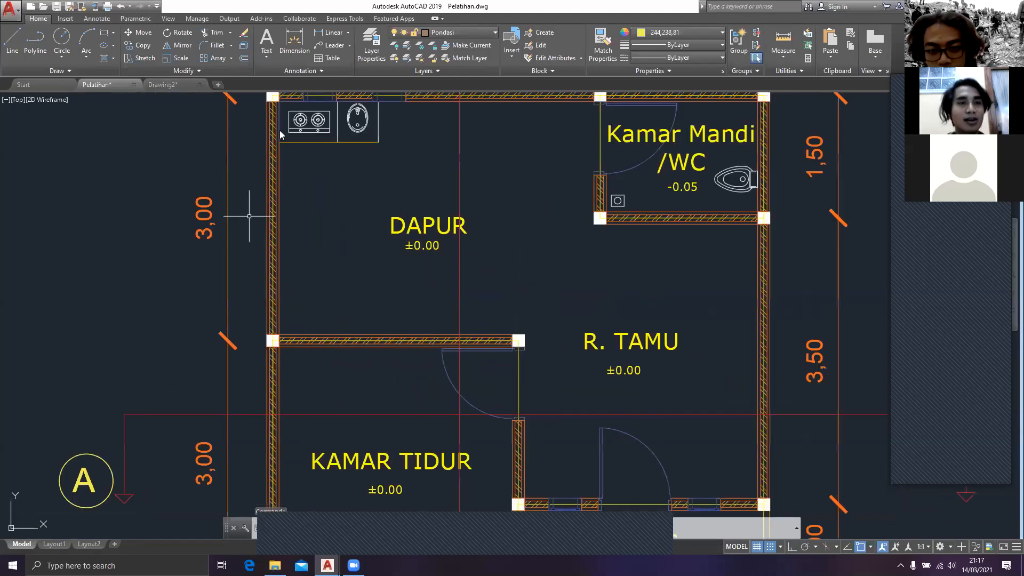
pyautogui.write('dim')
pyautogui.press('Return')
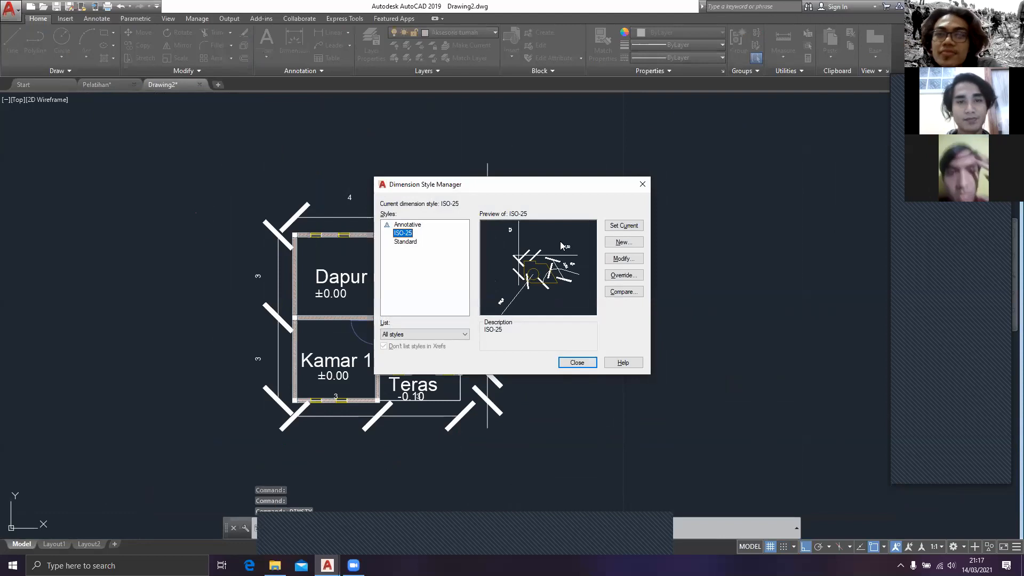
pyautogui.click(623, 258)
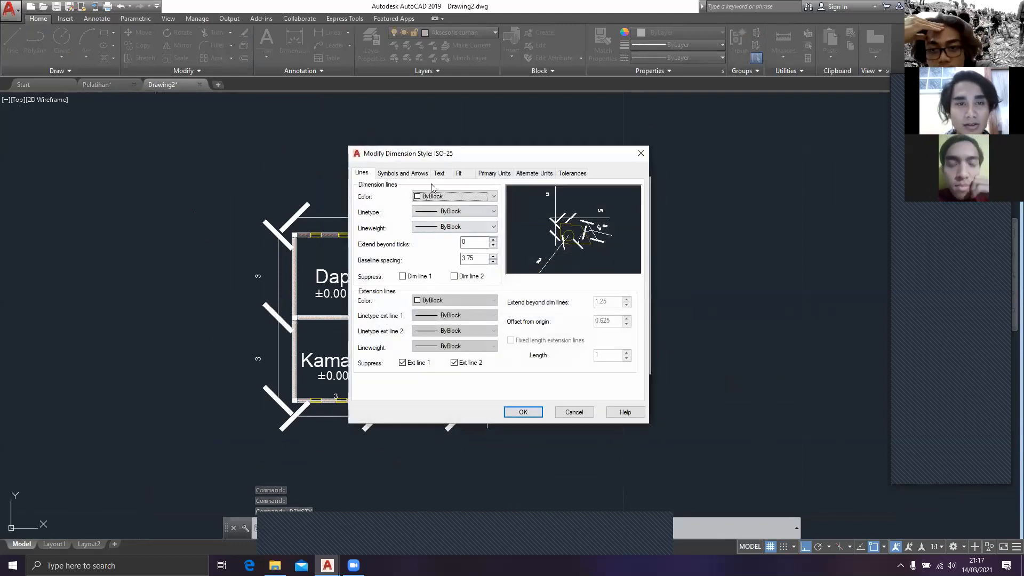
pyautogui.click(406, 172)
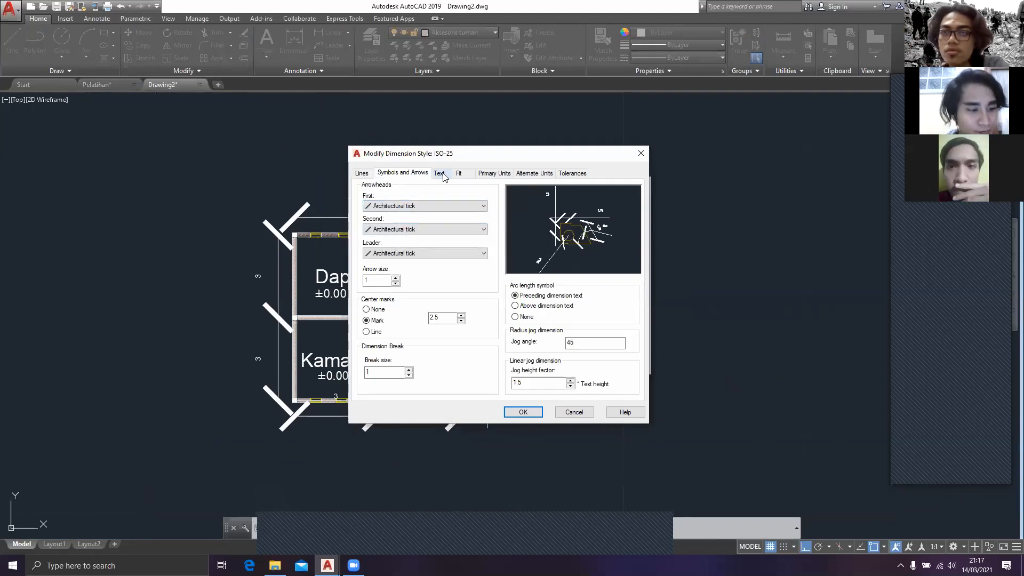
pyautogui.click(383, 281)
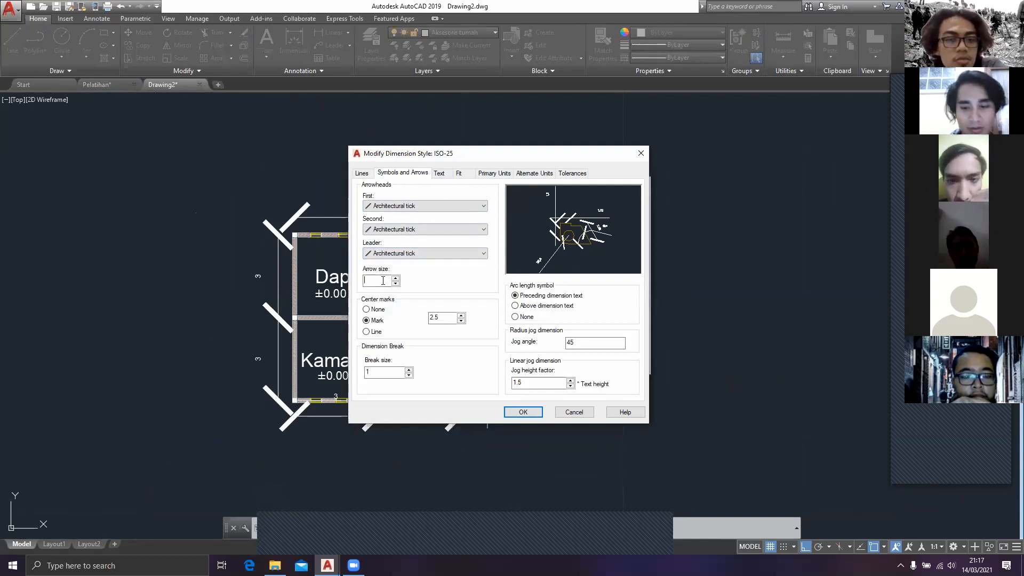
pyautogui.write('.2')
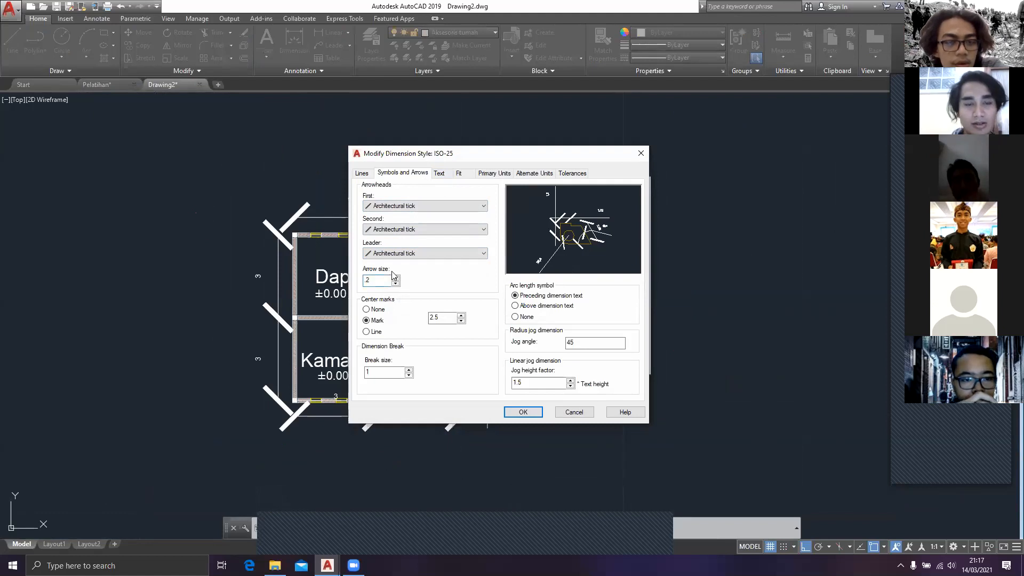
pyautogui.click(444, 323)
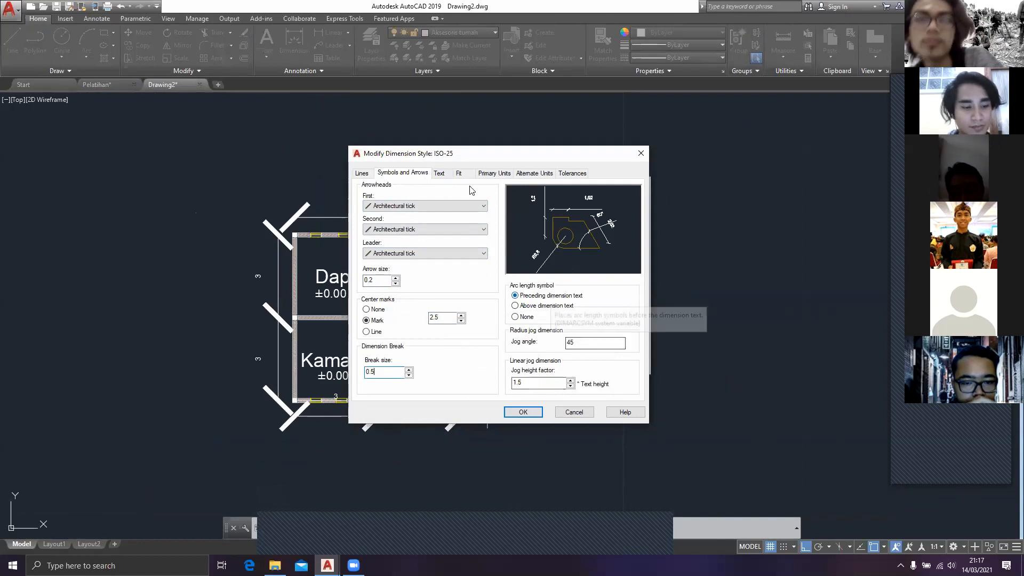
# Step: Set the dimension text height to 0.2 and its offset from the dimension line to 0.15
pyautogui.click(439, 174)
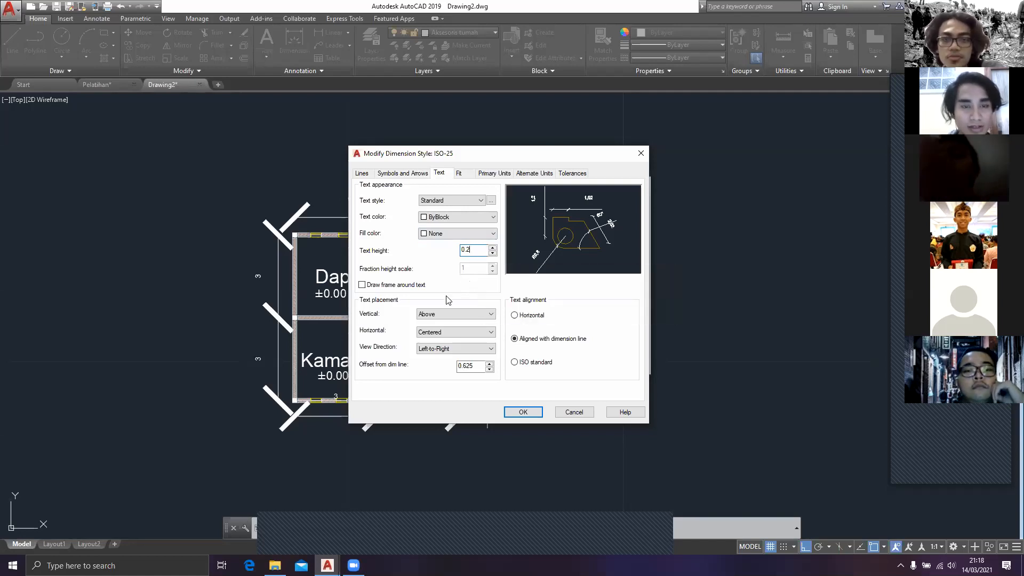
pyautogui.doubleClick(476, 367)
pyautogui.press('BackSpace')
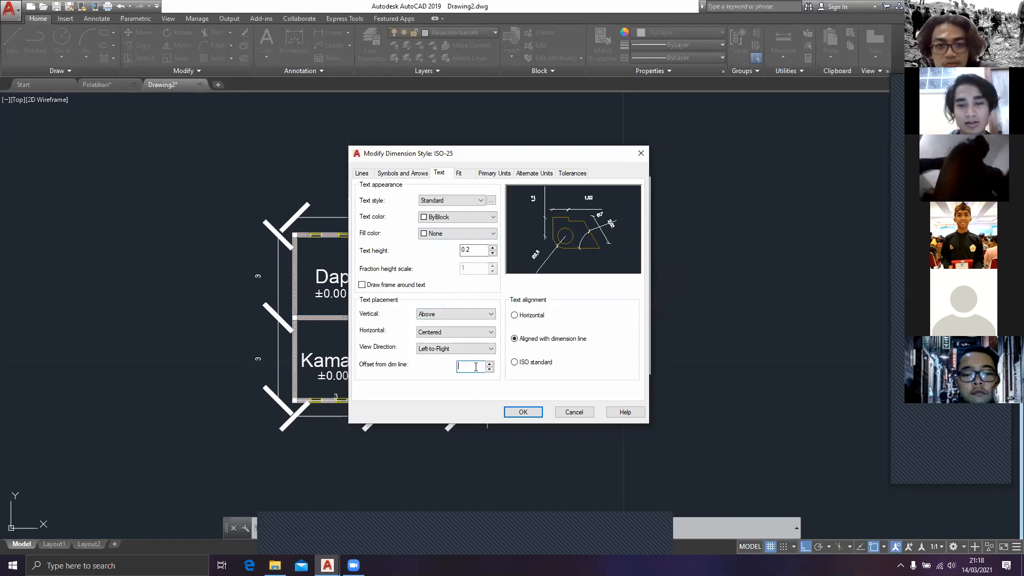
pyautogui.write('0.15')
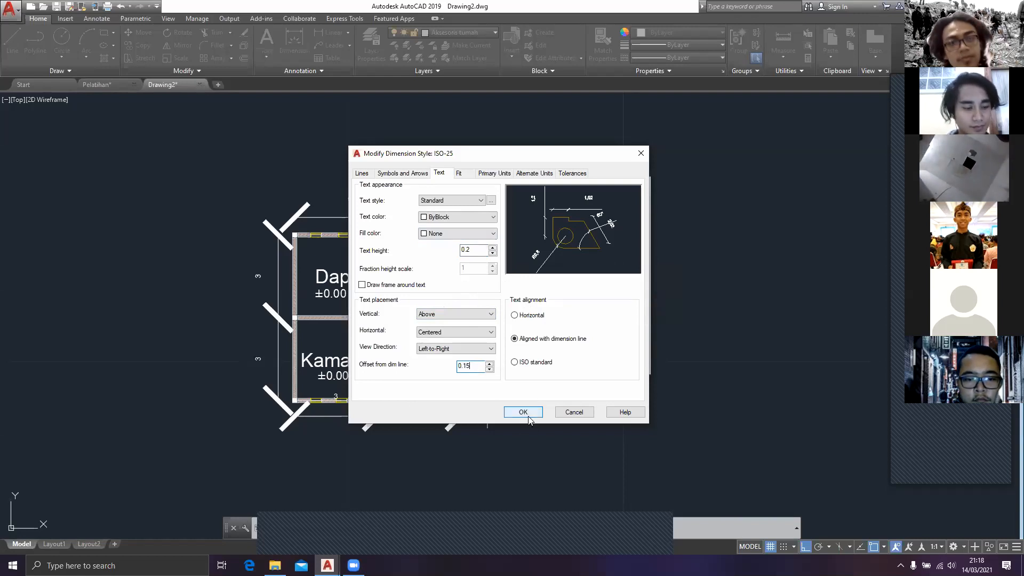
# Step: Set the primary units to round off at 0.00001 with scale factor 1.000001 and leading zeros suppressed, then apply the dimension style changes
pyautogui.click(503, 175)
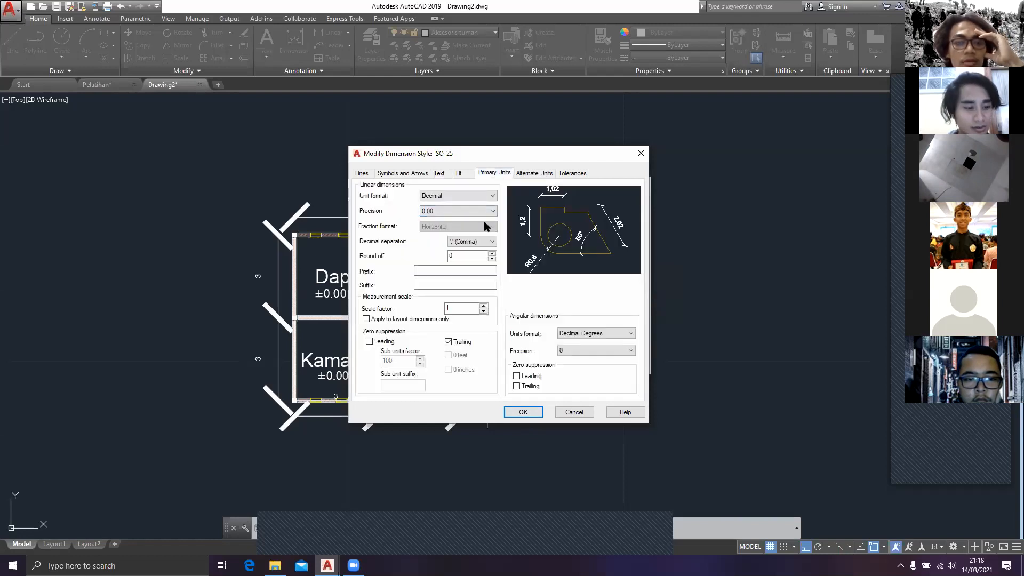
pyautogui.click(475, 253)
pyautogui.write(',')
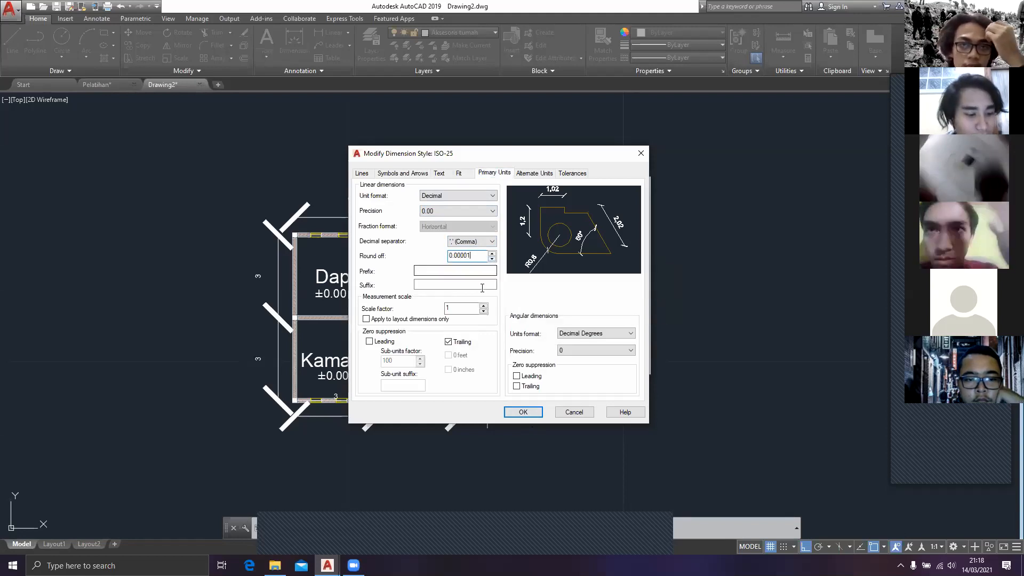
pyautogui.write('.000001')
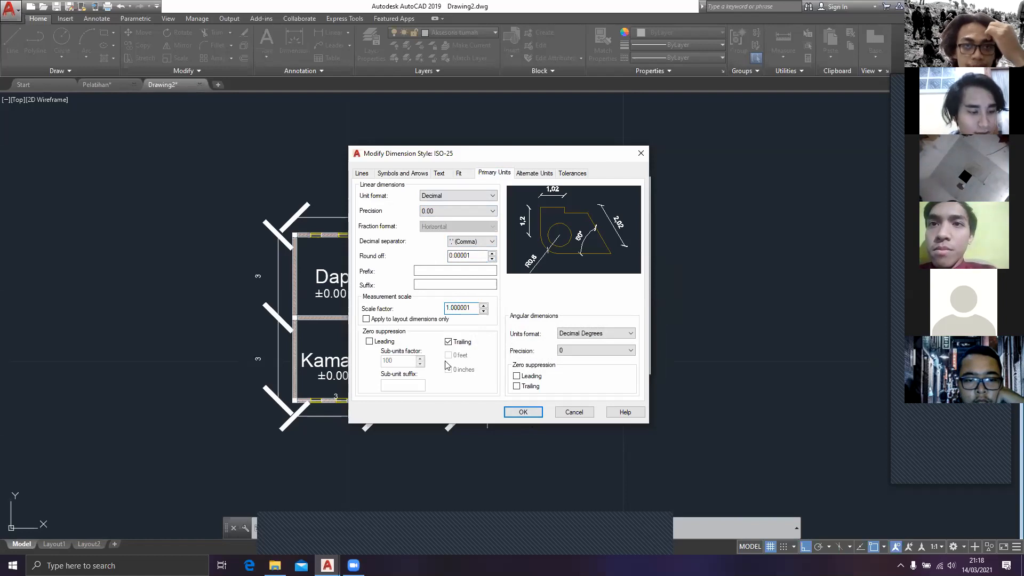
pyautogui.click(369, 342)
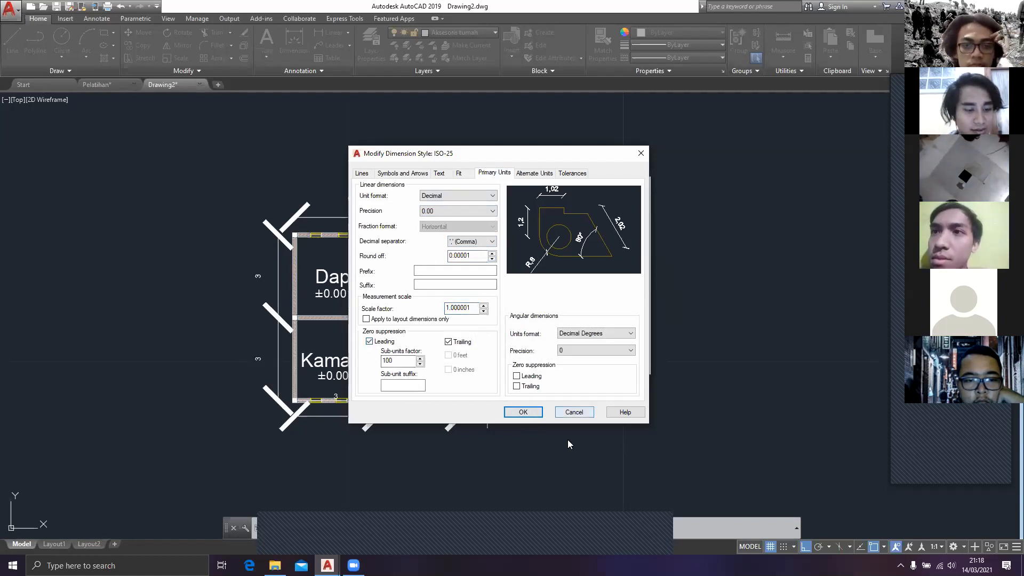
pyautogui.click(523, 412)
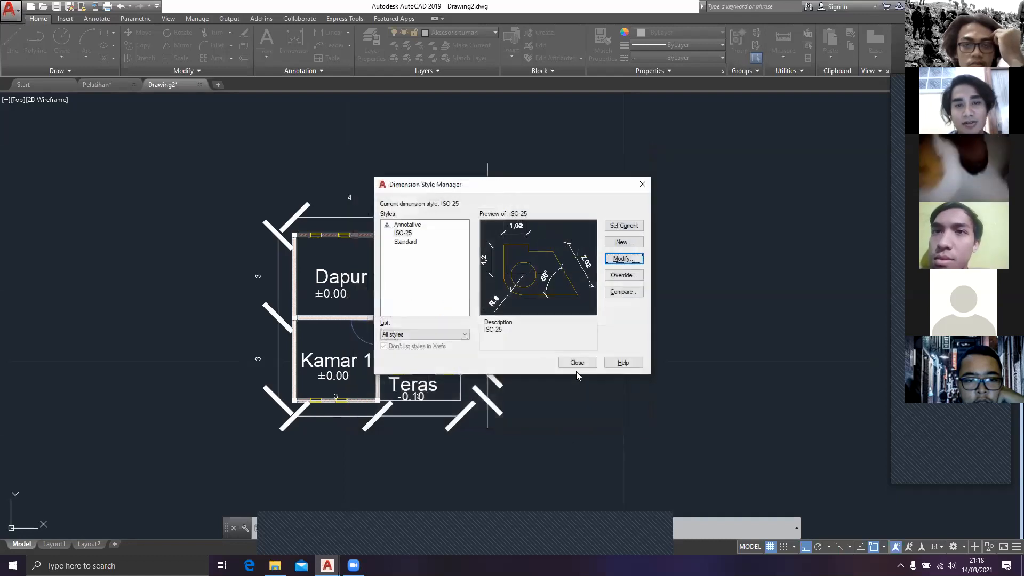
pyautogui.click(577, 362)
# Step: Move the whole dimensioned floor plan about 69 units left by its lower-left corner so it sits above the title-block sheet
pyautogui.scroll(5, 493, 346)
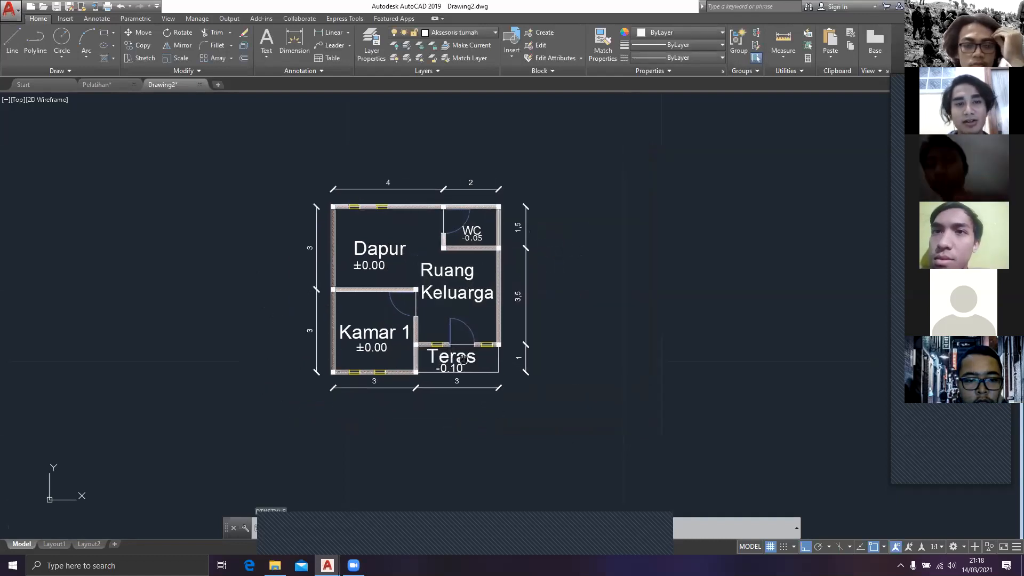
pyautogui.scroll(-4, 493, 346)
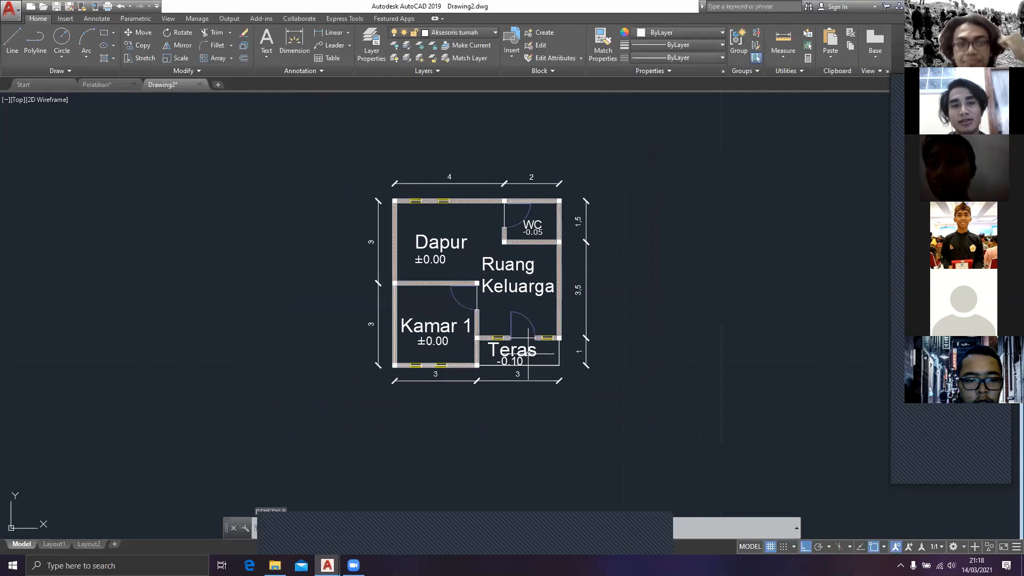
pyautogui.click(622, 411)
pyautogui.click(319, 136)
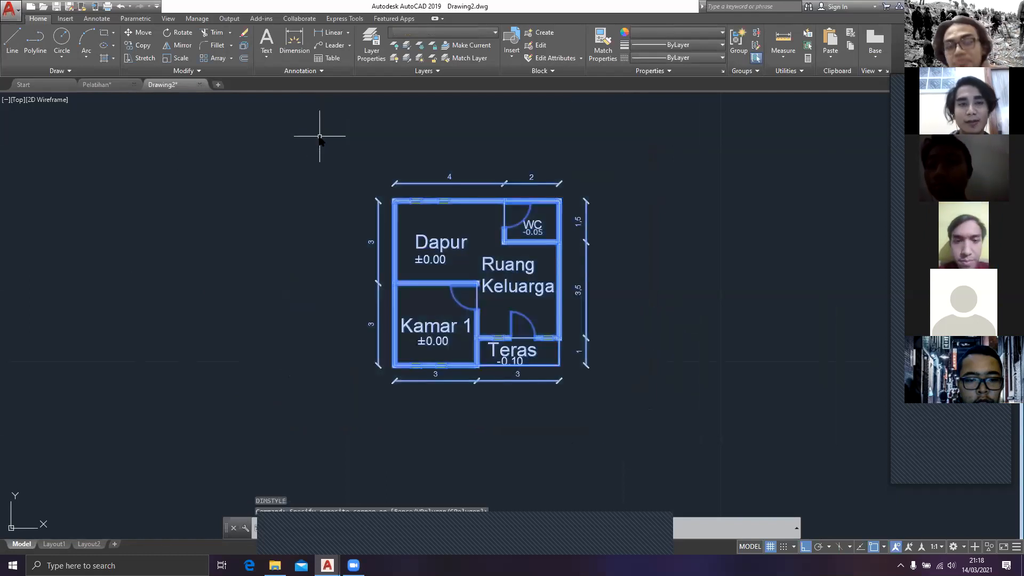
pyautogui.write('m')
pyautogui.press('Return')
pyautogui.scroll(4, 421, 407)
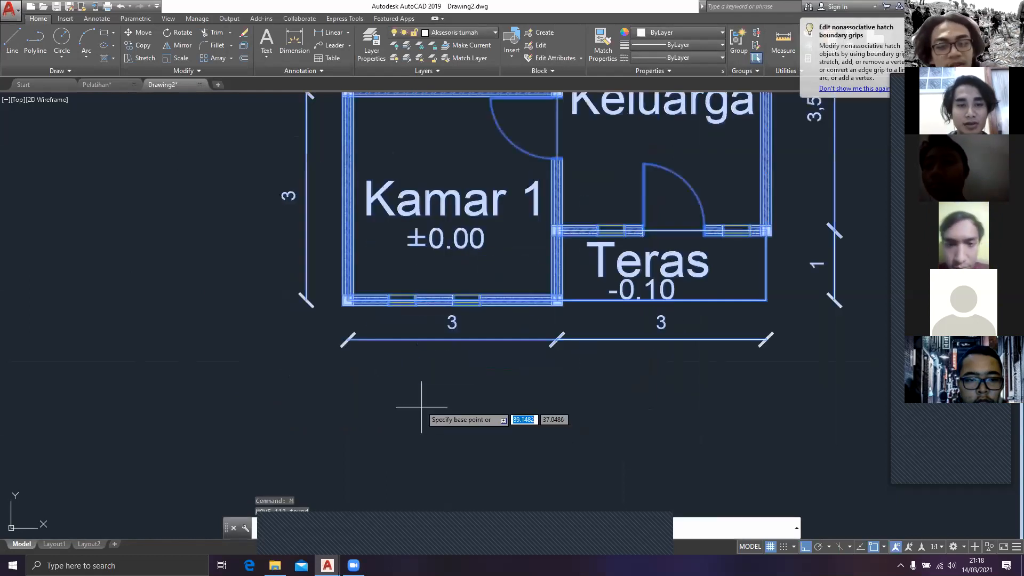
pyautogui.click(346, 302)
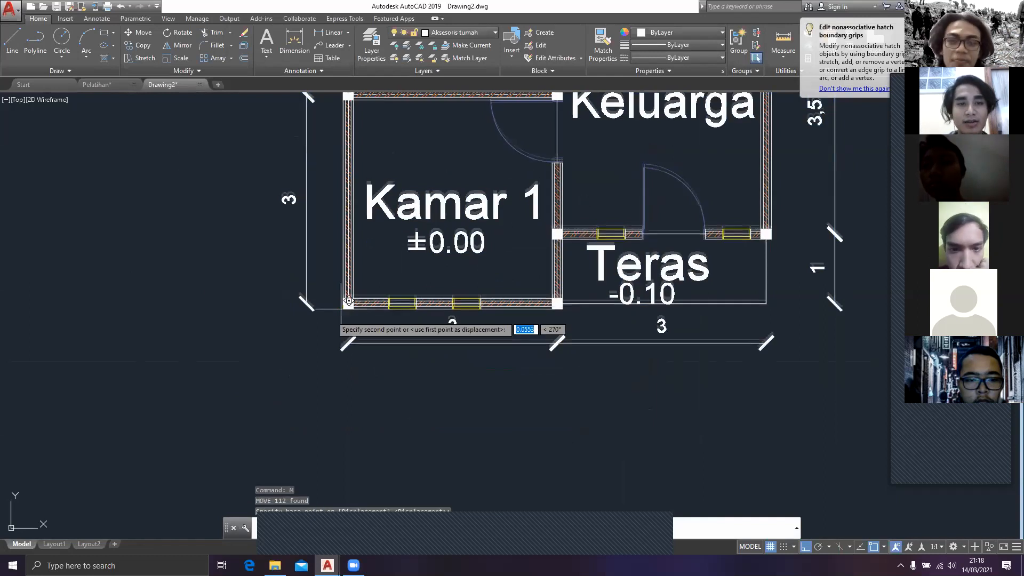
pyautogui.scroll(-4, 313, 335)
pyautogui.scroll(-4, 592, 245)
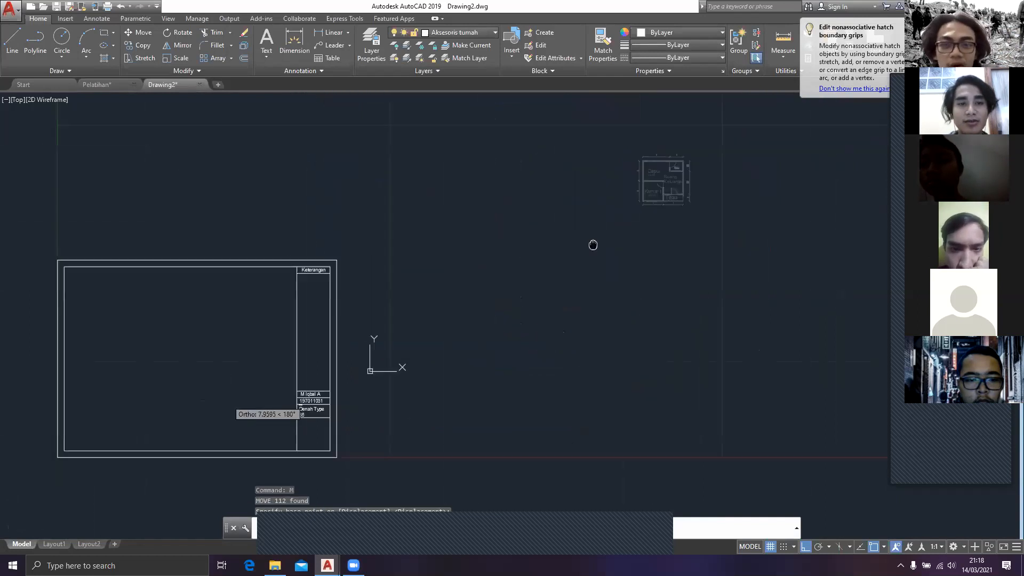
pyautogui.click(203, 358)
pyautogui.click(252, 201)
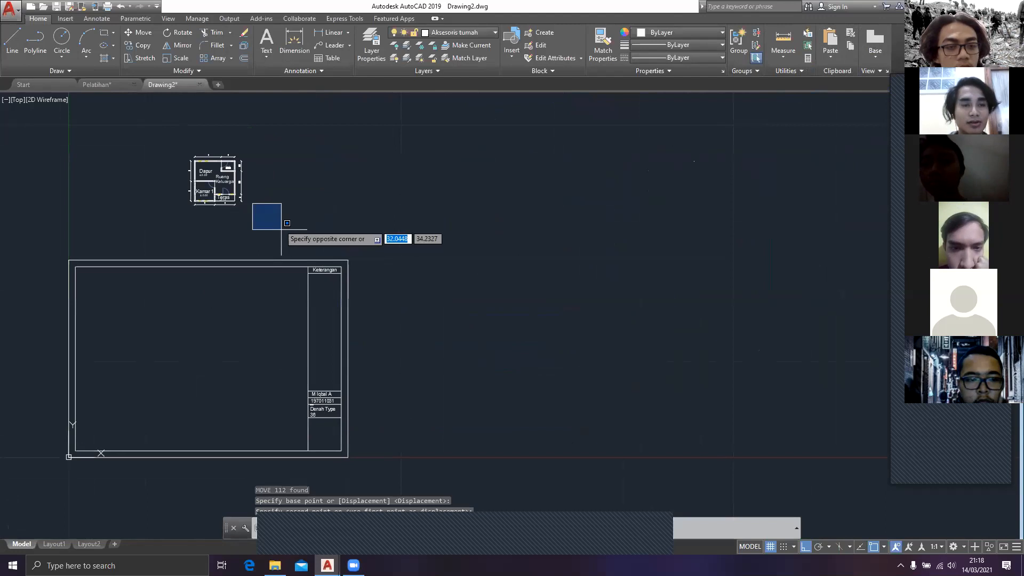
pyautogui.press('Escape')
# Step: Try to move the floor plan down into the title-block sheet by its lower-left corner, and undo the move
pyautogui.click(272, 247)
pyautogui.click(165, 143)
pyautogui.write('m')
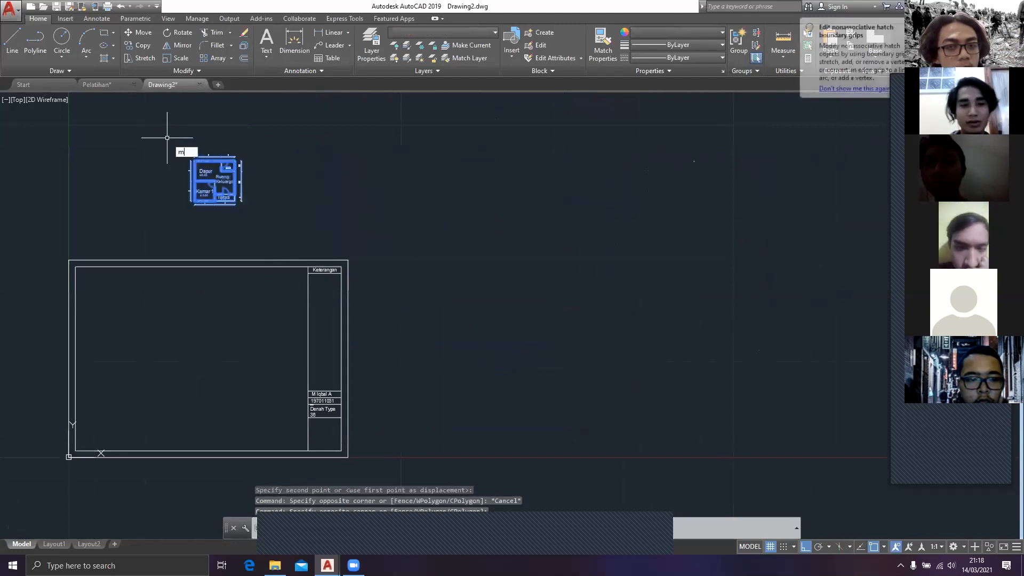
pyautogui.press('Return')
pyautogui.scroll(6, 229, 279)
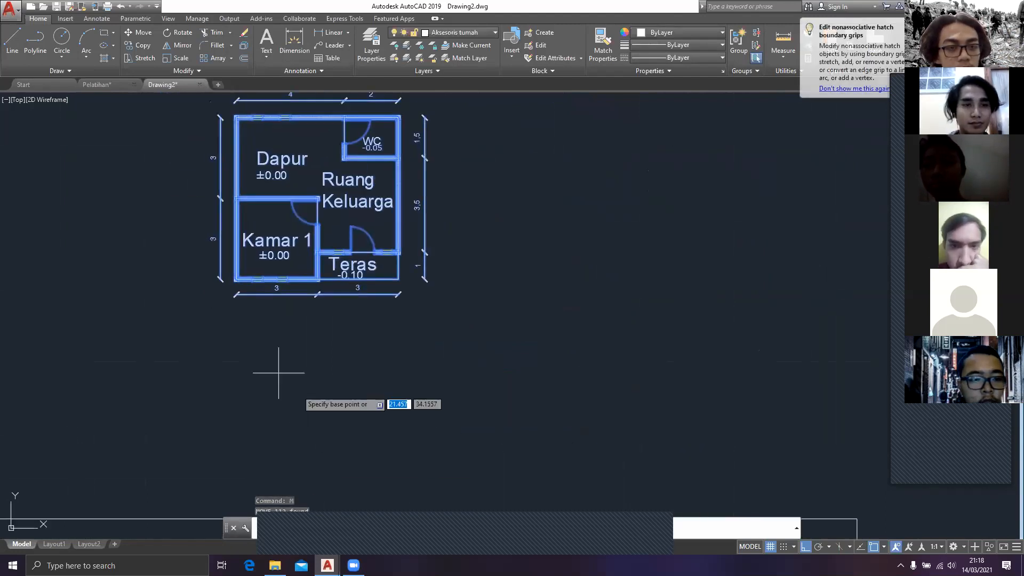
pyautogui.click(233, 278)
pyautogui.scroll(-5, 171, 451)
pyautogui.moveTo(171, 451); pyautogui.dragTo(266, 274, button='middle')
pyautogui.click(238, 397)
pyautogui.press('Escape')
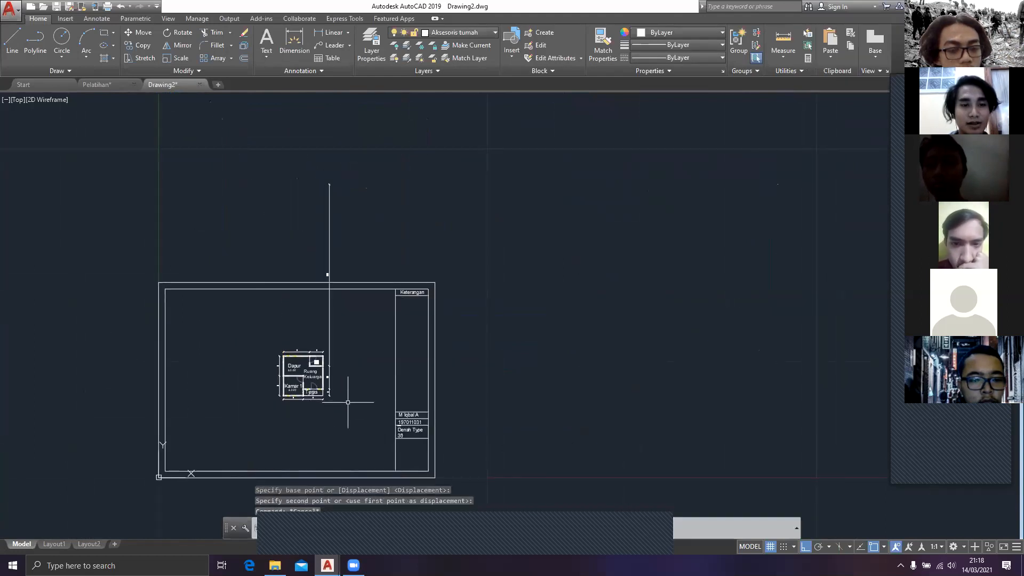
pyautogui.hotkey('ctrl', 'z')
pyautogui.click(285, 231)
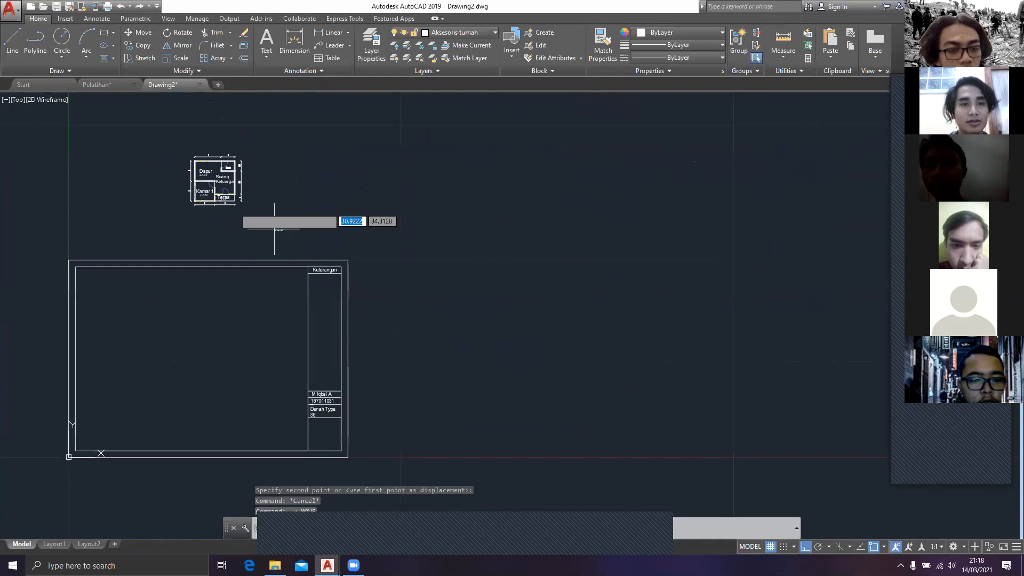
pyautogui.click(150, 143)
pyautogui.write('M')
pyautogui.press('Return')
pyautogui.scroll(2, 170, 180)
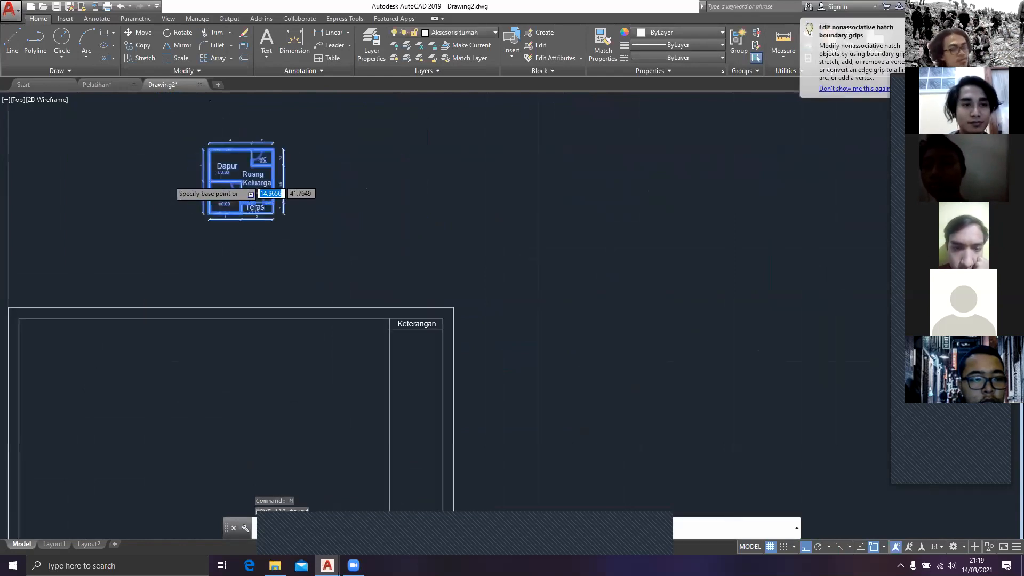
pyautogui.scroll(4, 193, 204)
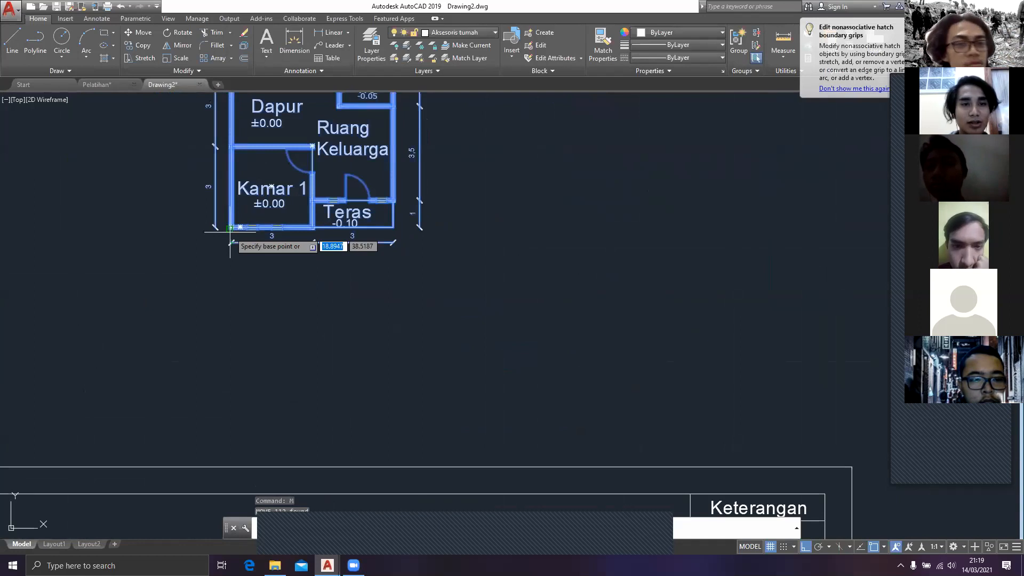
pyautogui.click(230, 232)
pyautogui.scroll(-4, 257, 178)
pyautogui.press('Escape')
pyautogui.scroll(-4, 377, 298)
pyautogui.moveTo(377, 299); pyautogui.dragTo(482, 236, button='middle')
pyautogui.click(600, 397)
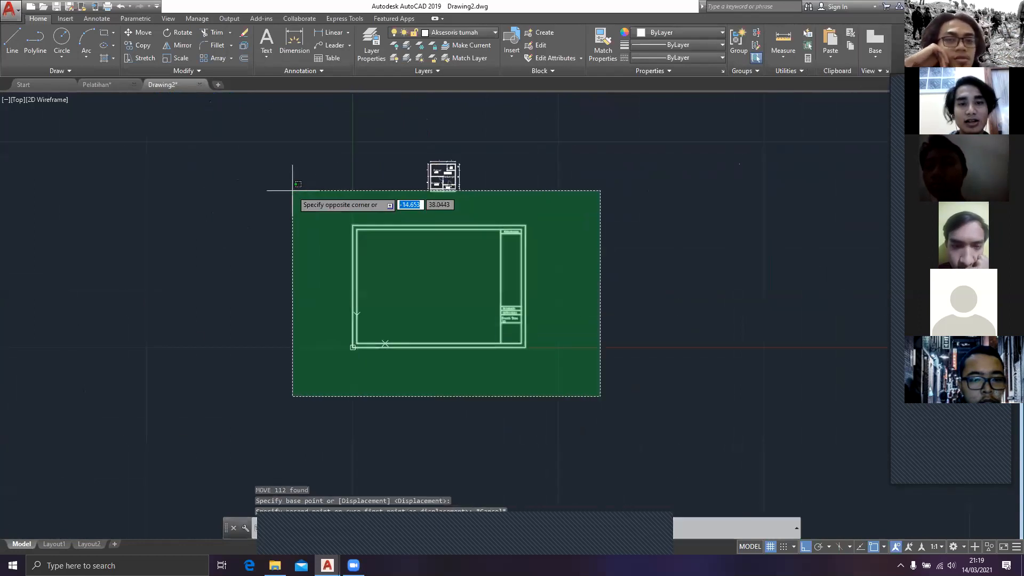
pyautogui.click(292, 199)
pyautogui.write('m')
pyautogui.press('Escape')
# Step: Try scaling the title-block sheet by a factor of 0.1 from its lower-left corner, and undo the scaling
pyautogui.click(555, 383)
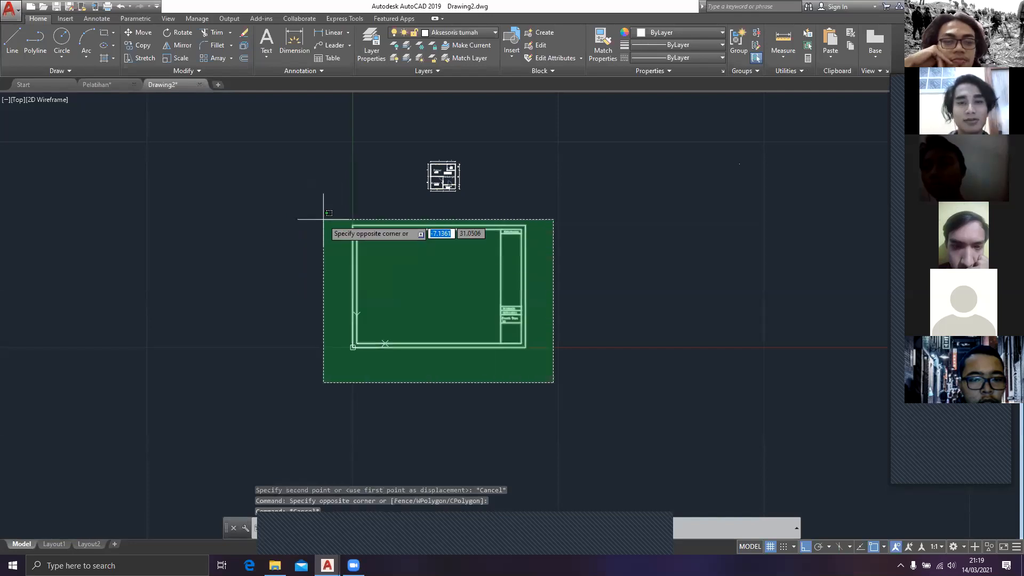
pyautogui.click(320, 218)
pyautogui.write('sca')
pyautogui.press('Return')
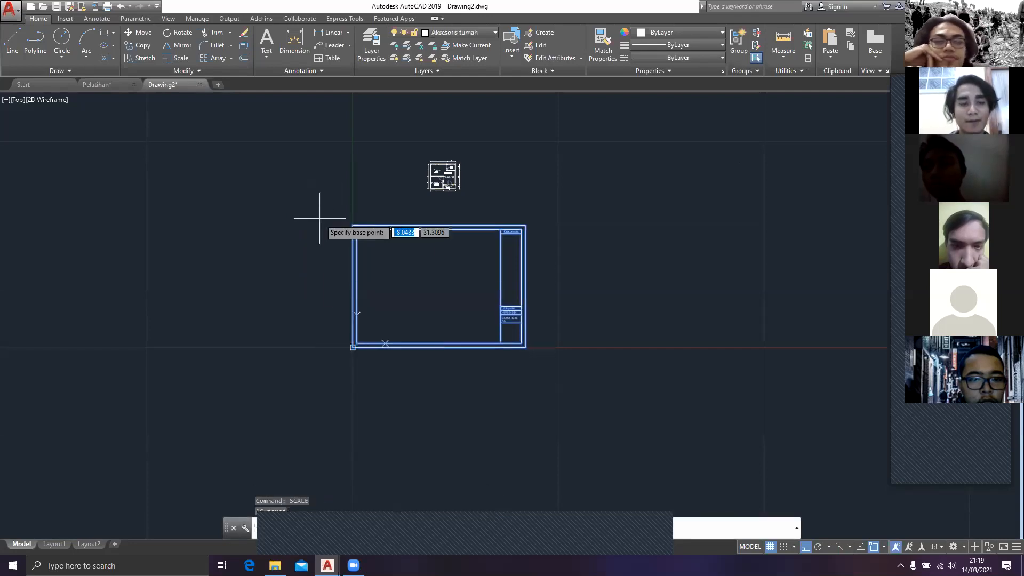
pyautogui.scroll(4, 270, 281)
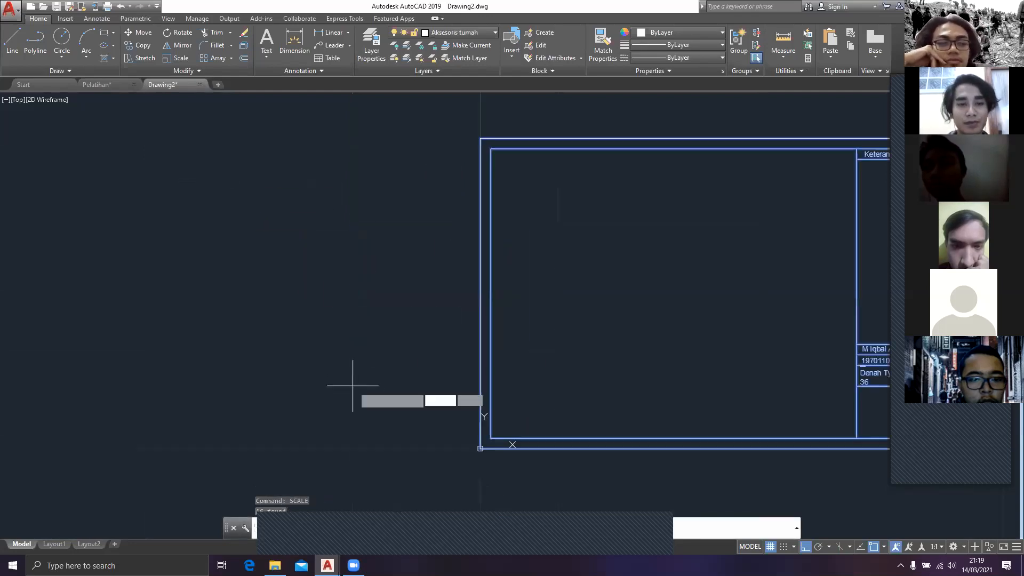
pyautogui.click(475, 450)
pyautogui.write('0')
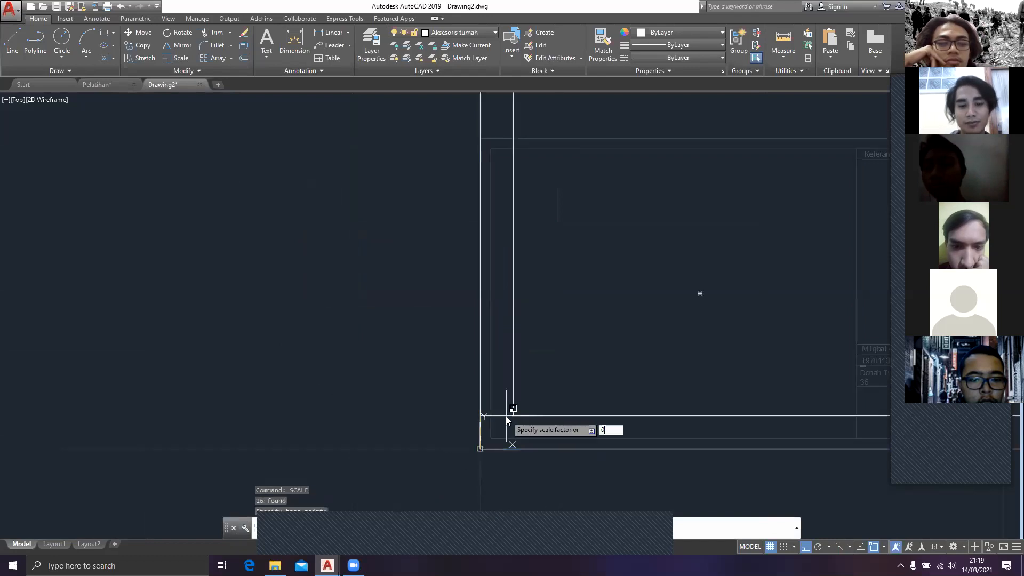
pyautogui.write('.1')
pyautogui.press('Return')
pyautogui.press('Escape')
pyautogui.scroll(-2, 544, 384)
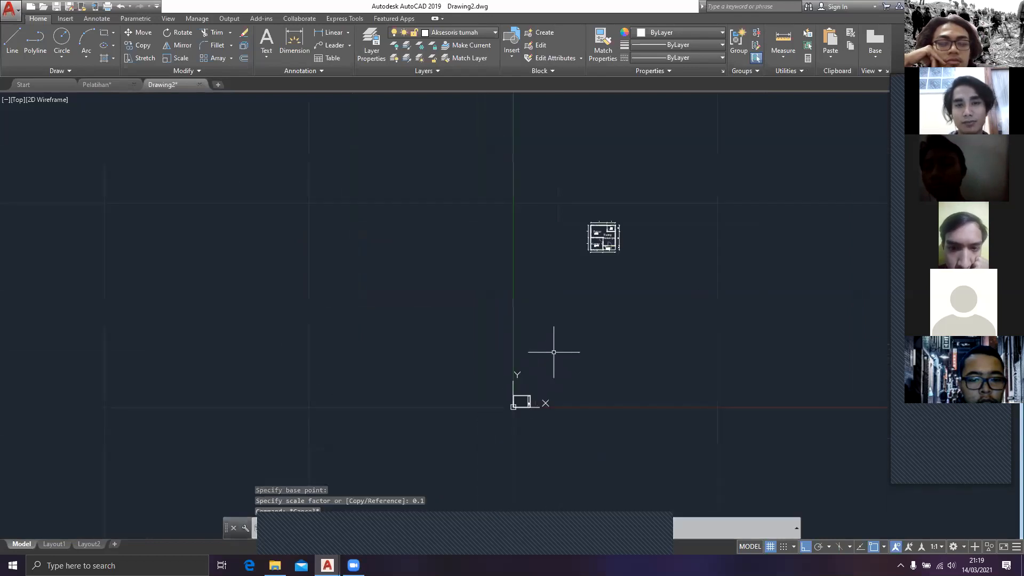
pyautogui.hotkey('ctrl', 'z')
pyautogui.hotkey('ctrl', 'z')
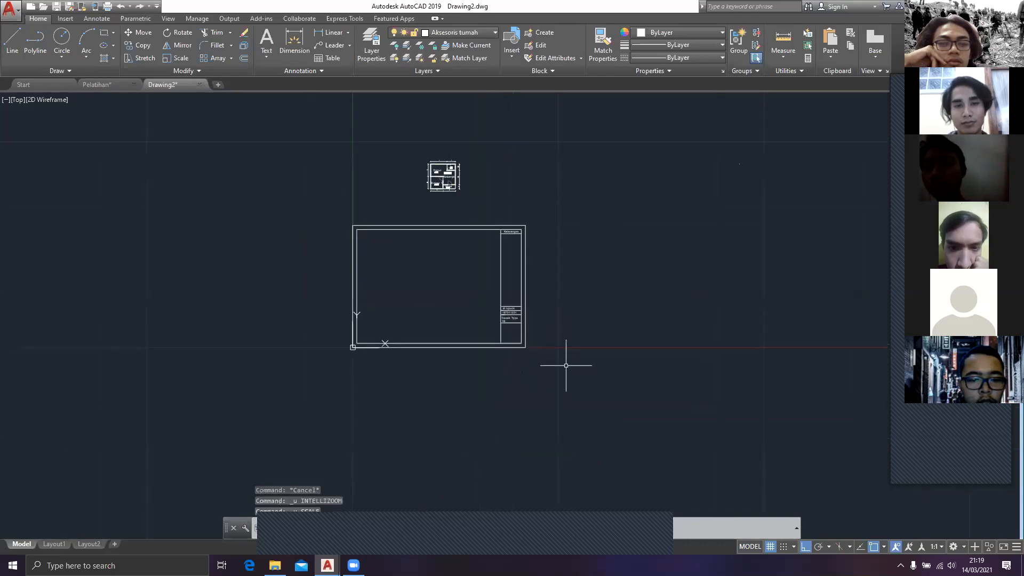
pyautogui.click(447, 176)
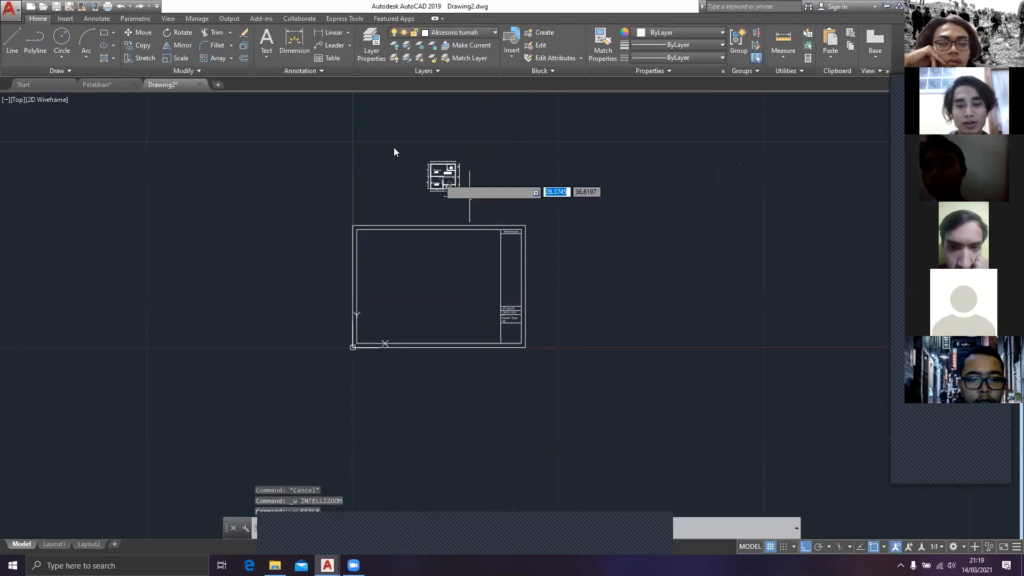
pyautogui.write('M')
pyautogui.press('Return')
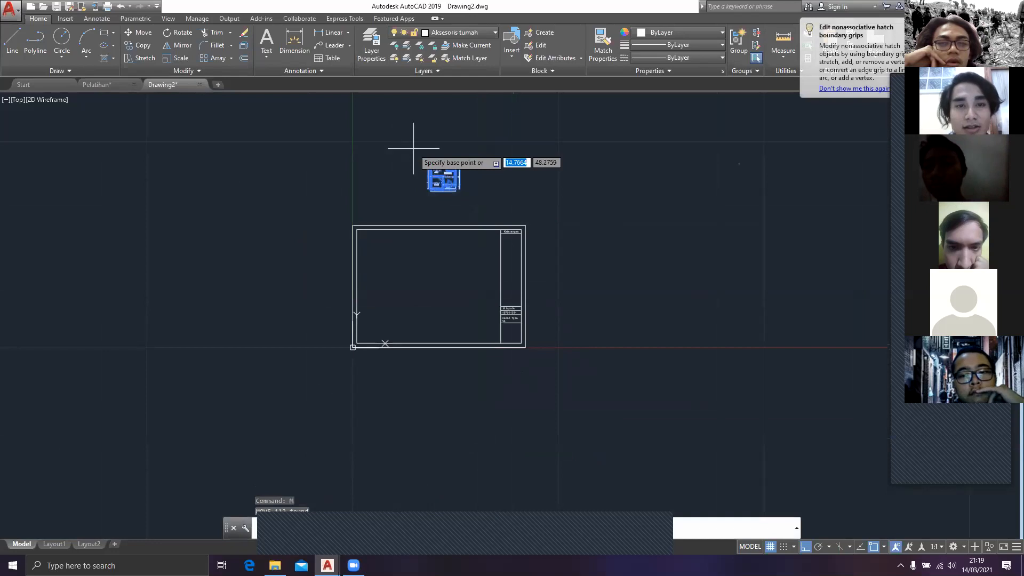
pyautogui.scroll(6, 438, 194)
pyautogui.press('Escape')
pyautogui.scroll(-4, 773, 373)
pyautogui.scroll(5, 773, 361)
pyautogui.moveTo(773, 361); pyautogui.dragTo(515, 313, button='middle')
pyautogui.click(648, 354)
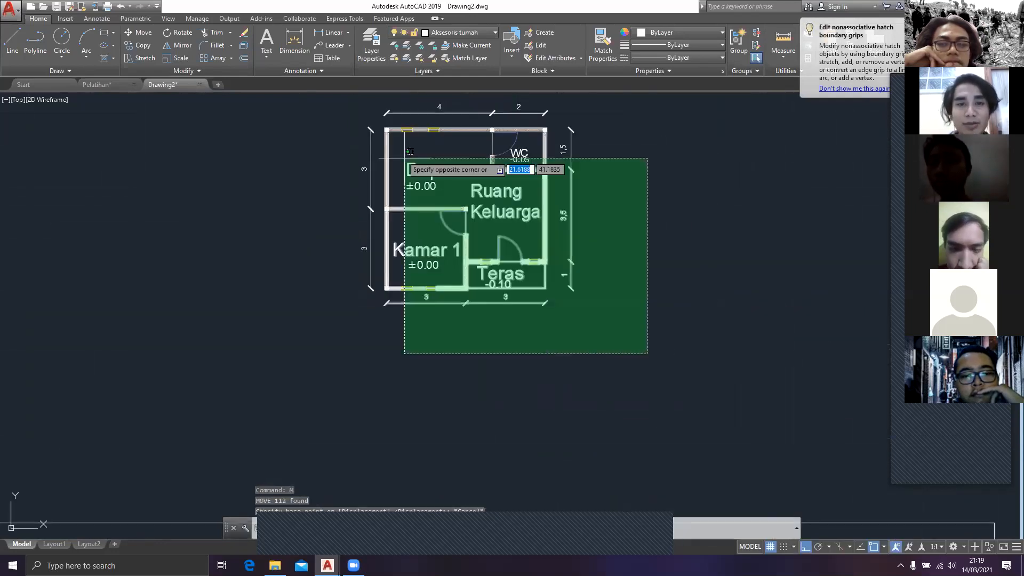
pyautogui.press('Escape')
pyautogui.hotkey('ctrl', 'z')
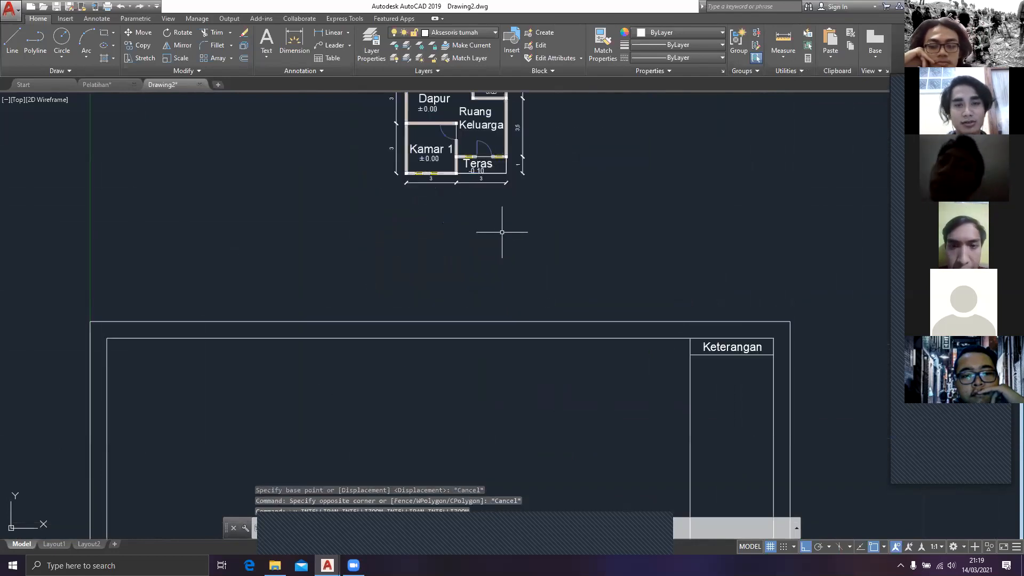
# Step: Try to move the whole dimensioned floor plan straight down into the title-block sheet by its lower-left wall corner, and undo the move
pyautogui.moveTo(549, 247); pyautogui.dragTo(549, 325, button='middle')
pyautogui.click(565, 286)
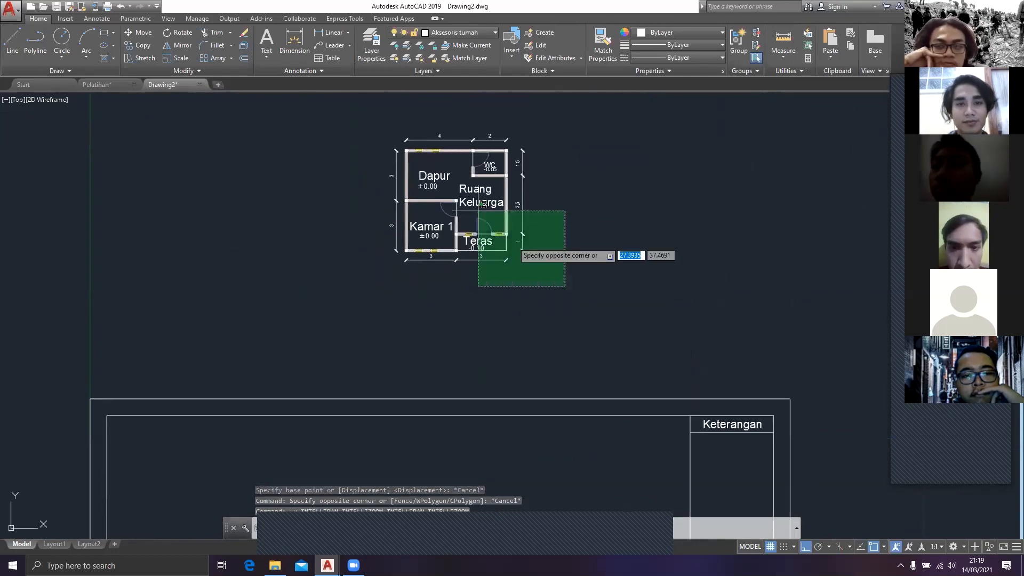
pyautogui.click(357, 120)
pyautogui.write('m')
pyautogui.press('Return')
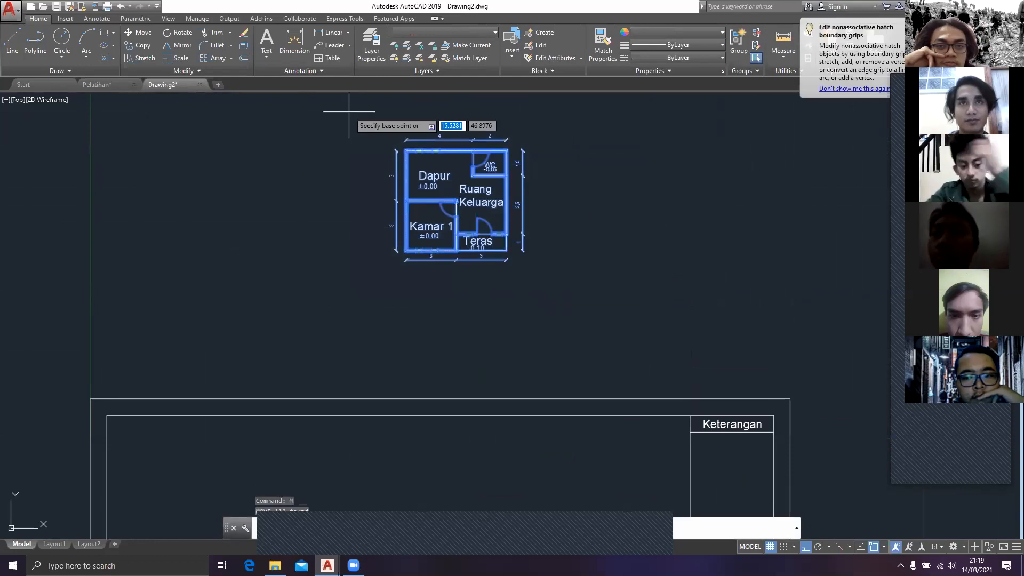
pyautogui.scroll(5, 361, 217)
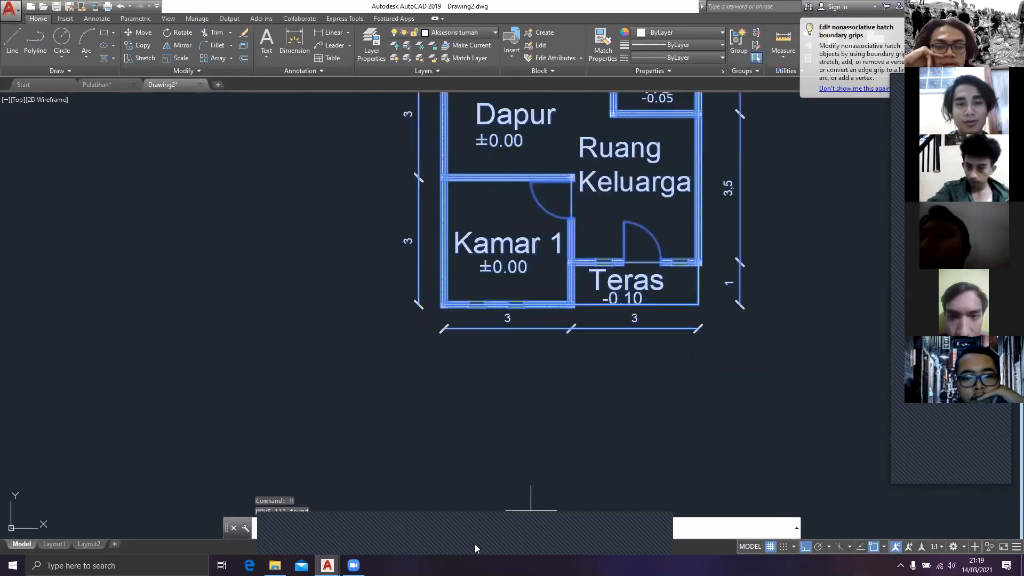
pyautogui.click(444, 304)
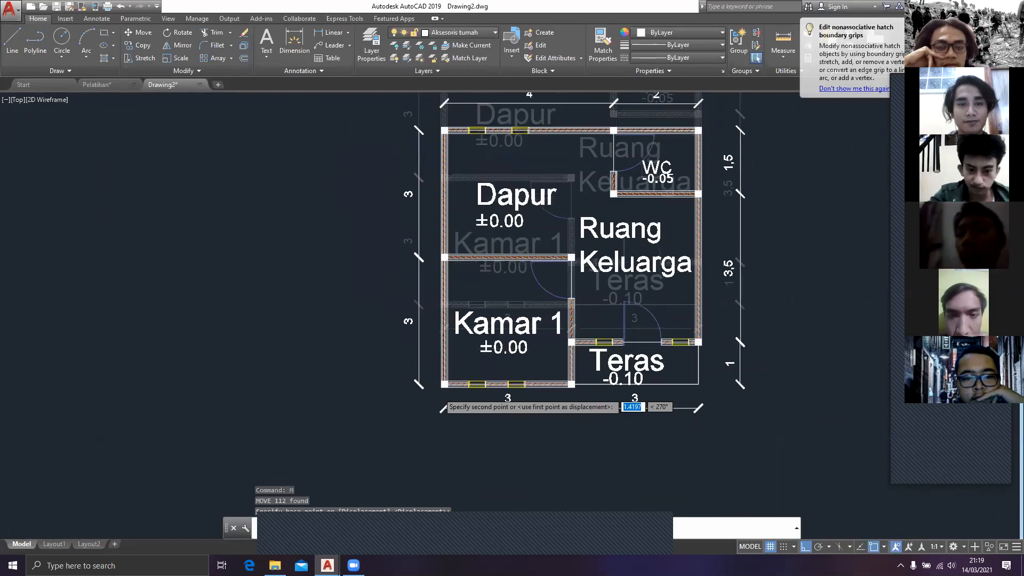
pyautogui.scroll(-4, 387, 112)
pyautogui.click(371, 415)
pyautogui.press('Escape')
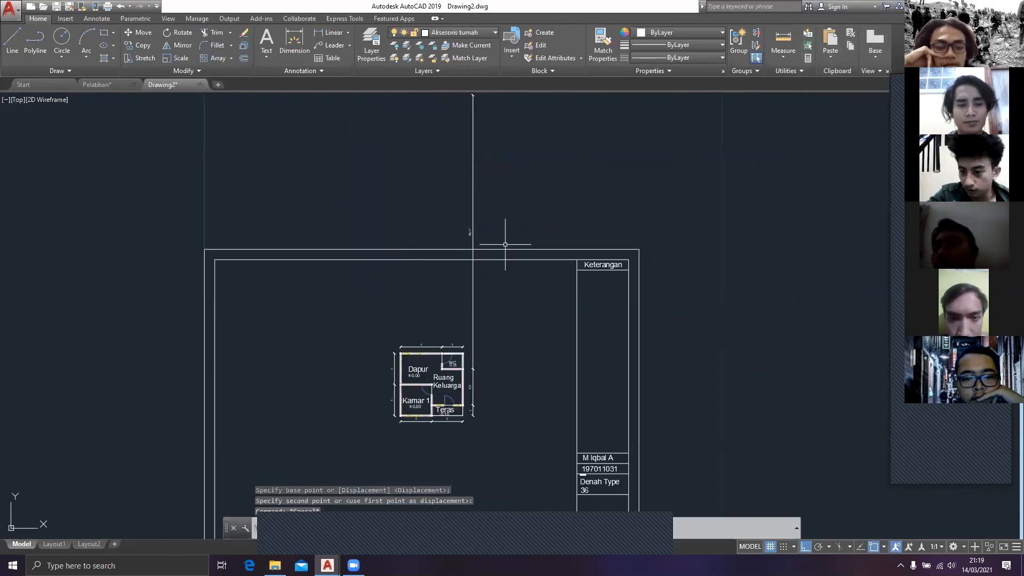
pyautogui.hotkey('ctrl', 'z')
# Step: Retry moving the floor plan vertically into the sheet by its lower-left corner, inspect the stretched dimension beside the plan, and undo the move
pyautogui.click(561, 297)
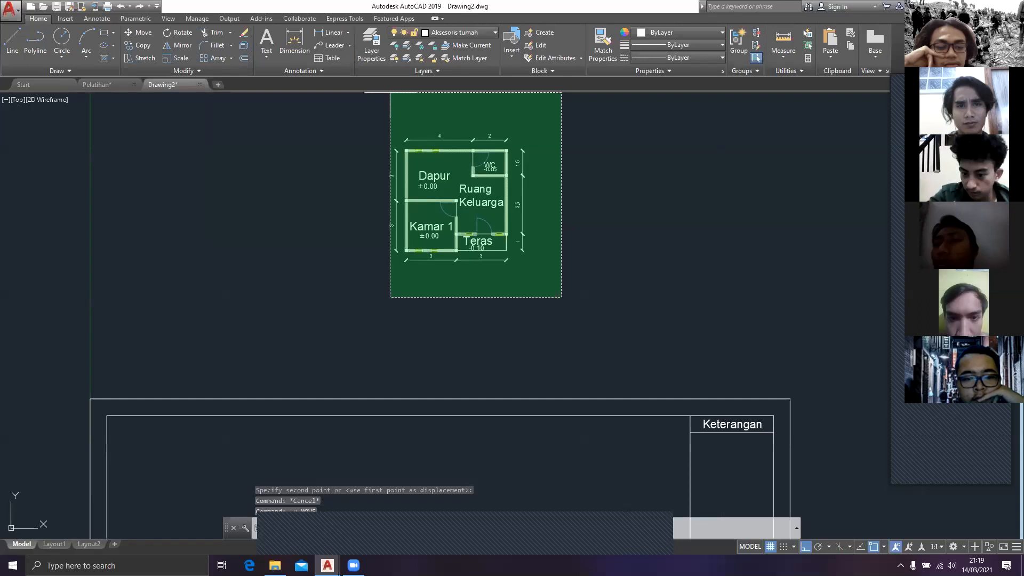
pyautogui.click(390, 93)
pyautogui.write('M')
pyautogui.press('Return')
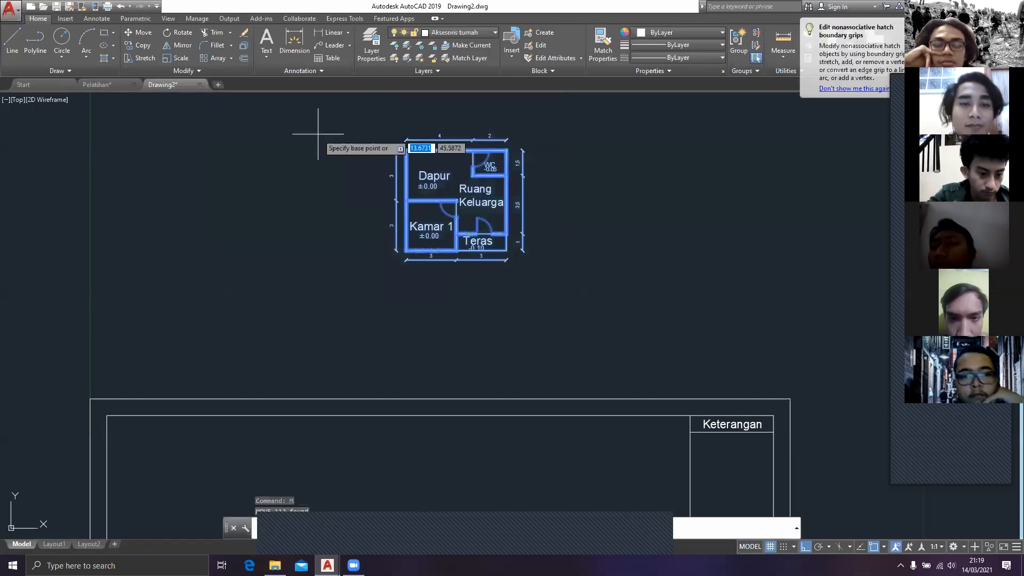
pyautogui.scroll(2, 378, 271)
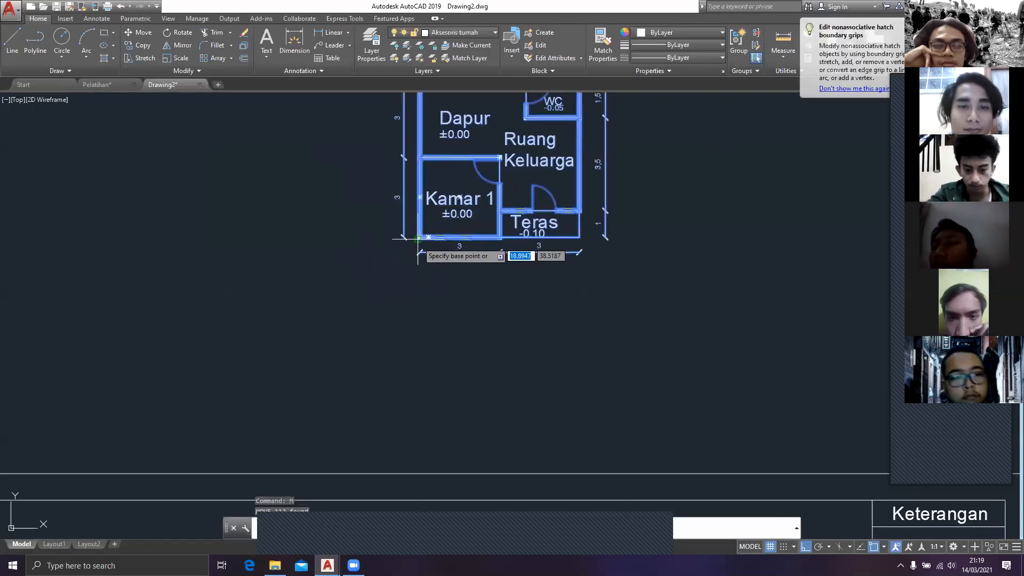
pyautogui.click(418, 238)
pyautogui.scroll(-3, 418, 240)
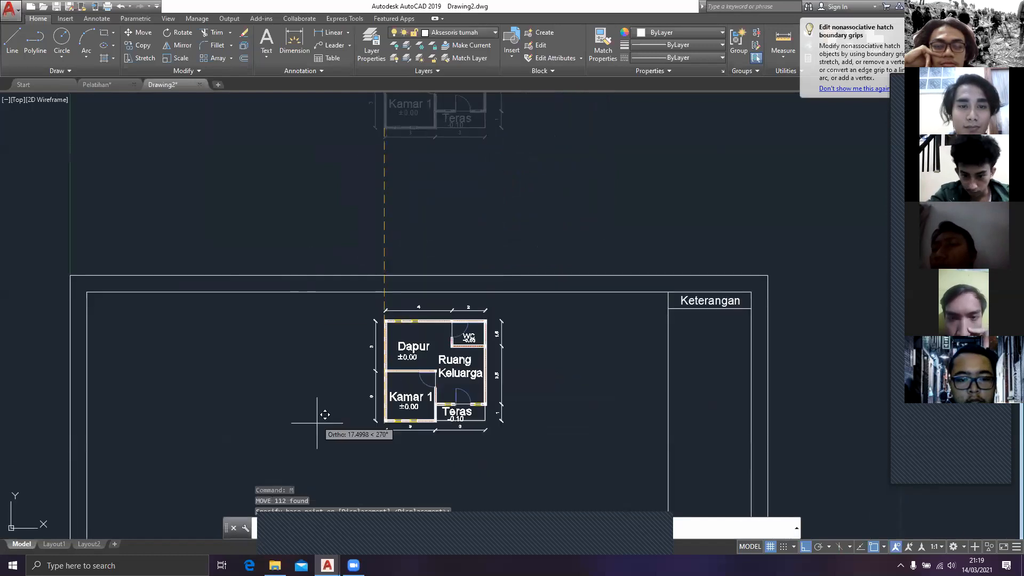
pyautogui.scroll(-3, 346, 272)
pyautogui.click(347, 359)
pyautogui.press('Escape')
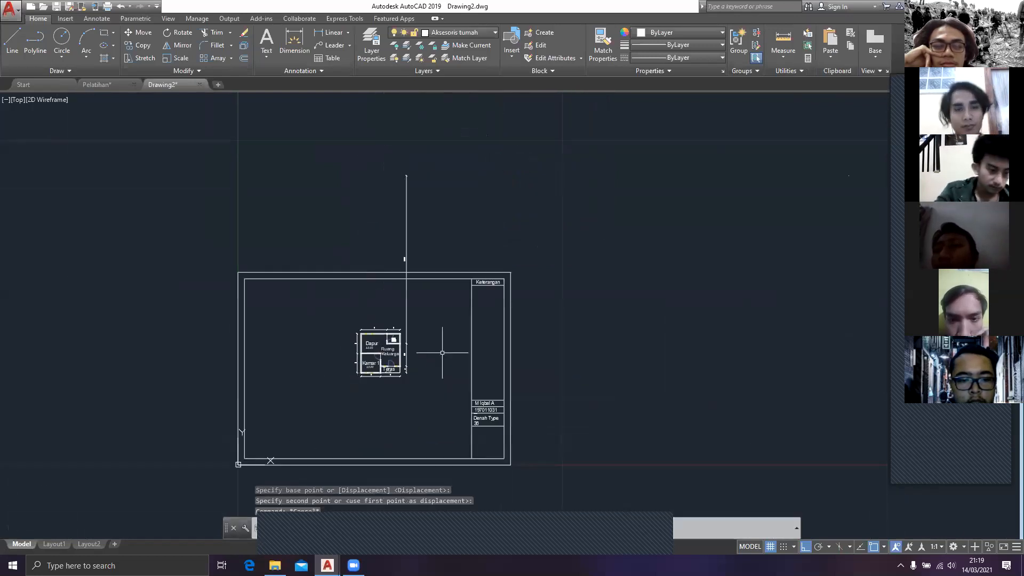
pyautogui.scroll(5, 376, 262)
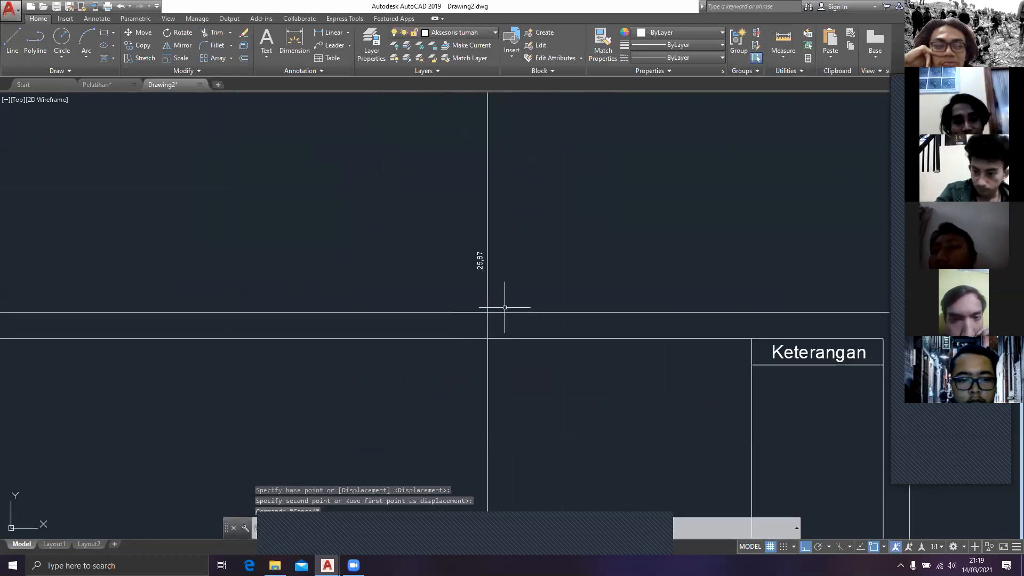
pyautogui.scroll(-5, 505, 298)
pyautogui.scroll(4, 515, 281)
pyautogui.hotkey('ctrl', 'z')
# Step: Reselect the floor plan with all its dimensions, try moving it about 29 units down into the sheet, and undo the move
pyautogui.scroll(-4, 483, 249)
pyautogui.moveTo(489, 243); pyautogui.dragTo(438, 211, button='middle')
pyautogui.click(483, 252)
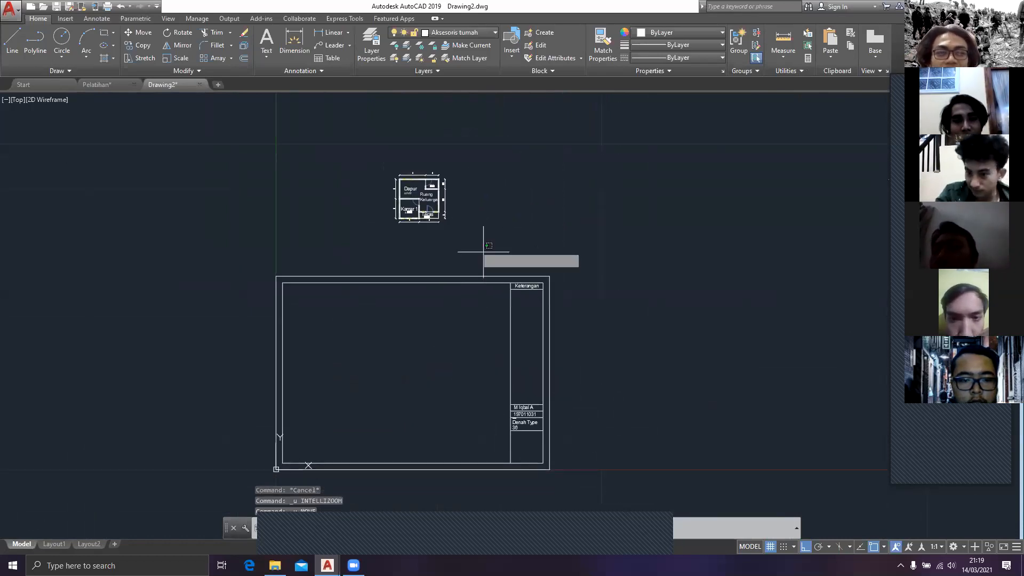
pyautogui.click(296, 120)
pyautogui.press('m')
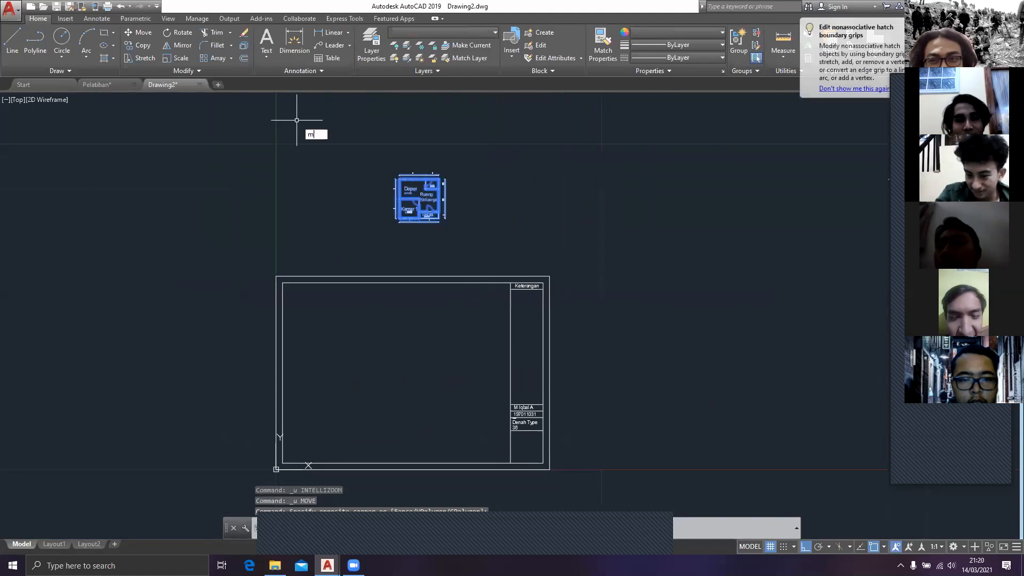
pyautogui.press('Return')
pyautogui.scroll(2, 443, 270)
pyautogui.scroll(5, 374, 176)
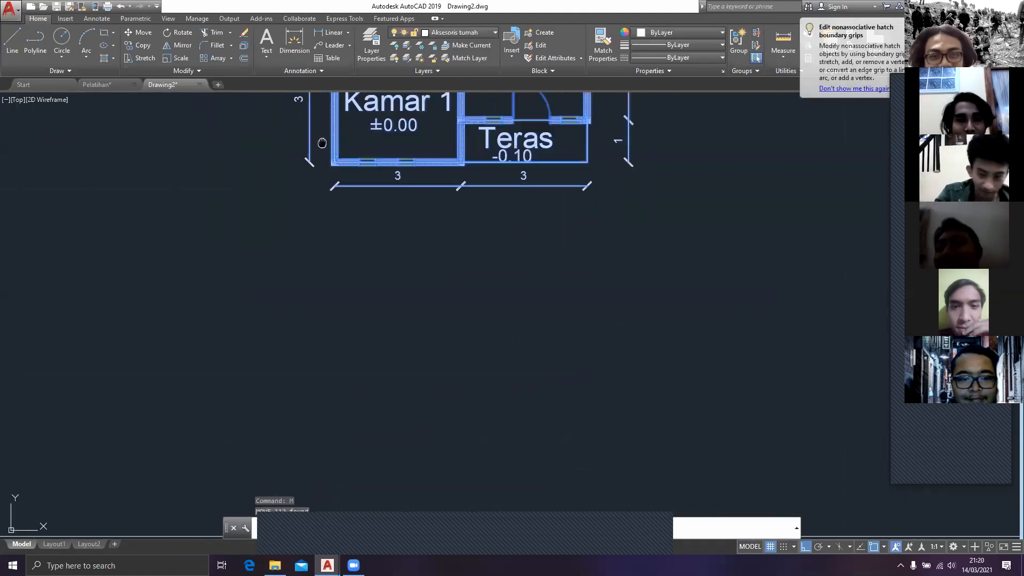
pyautogui.click(330, 164)
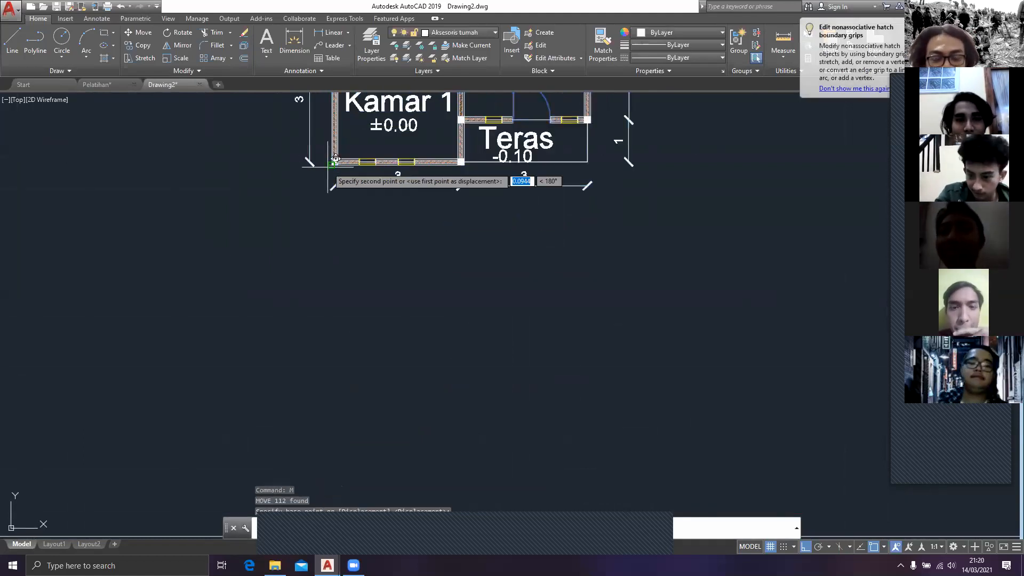
pyautogui.scroll(-3, 299, 435)
pyautogui.scroll(-2, 277, 411)
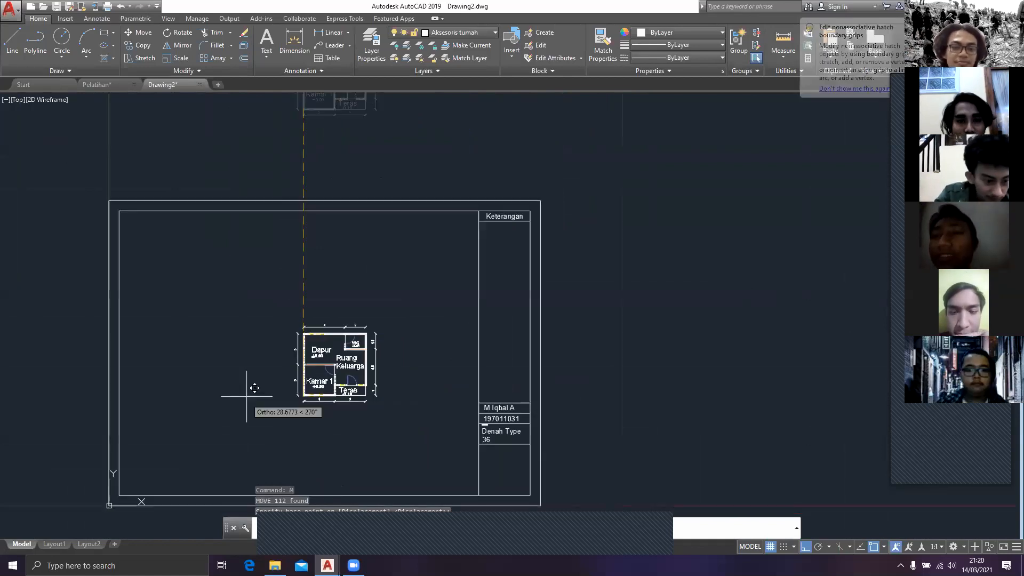
pyautogui.press('Escape')
pyautogui.hotkey('ctrl', 'z')
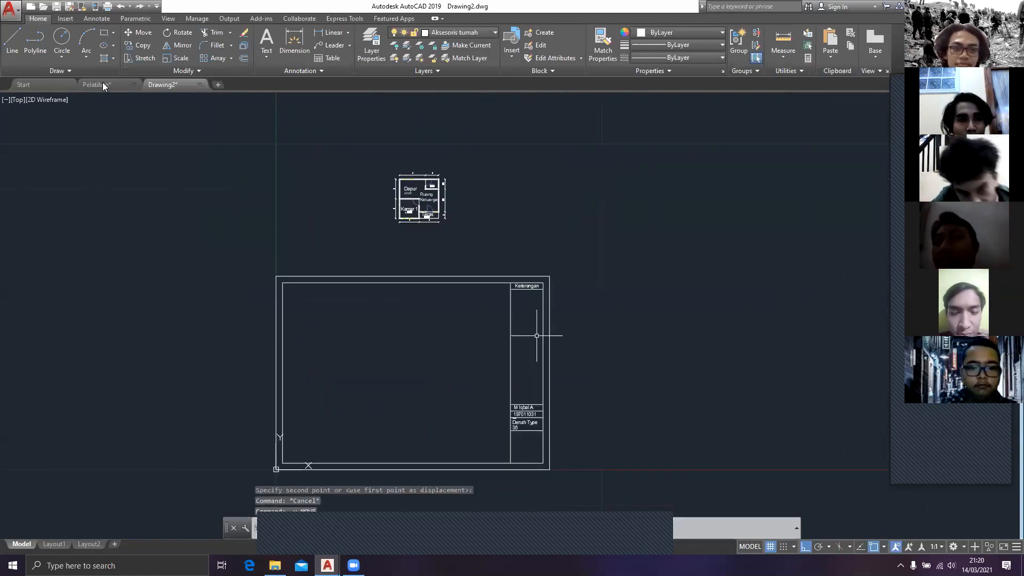
# Step: Compare with the Pelatihan drawing, and review the ISO-25 dimension style's primary units in Drawing2 without changing them
pyautogui.click(117, 85)
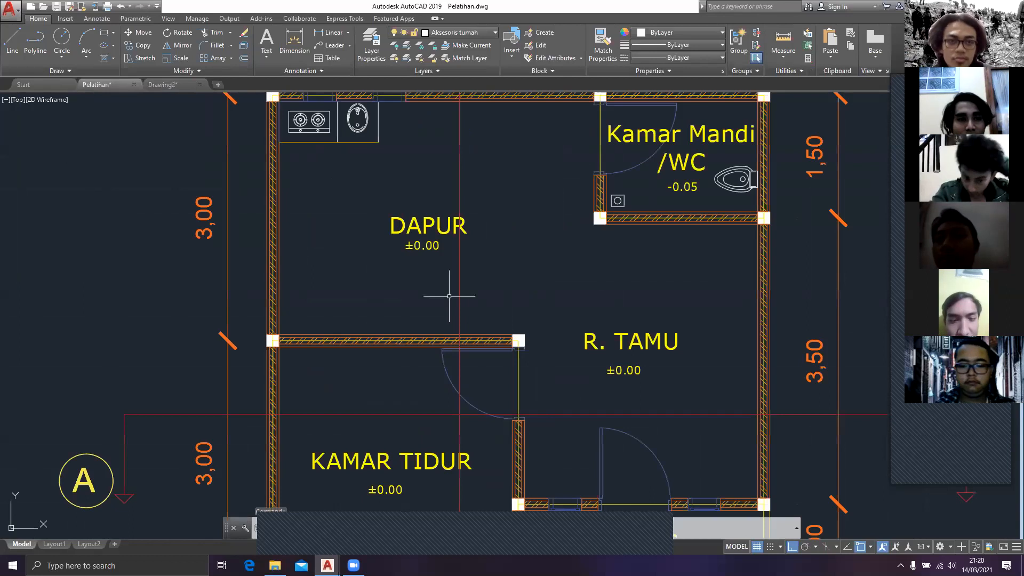
pyautogui.hotkey('ctrl', 'Tab')
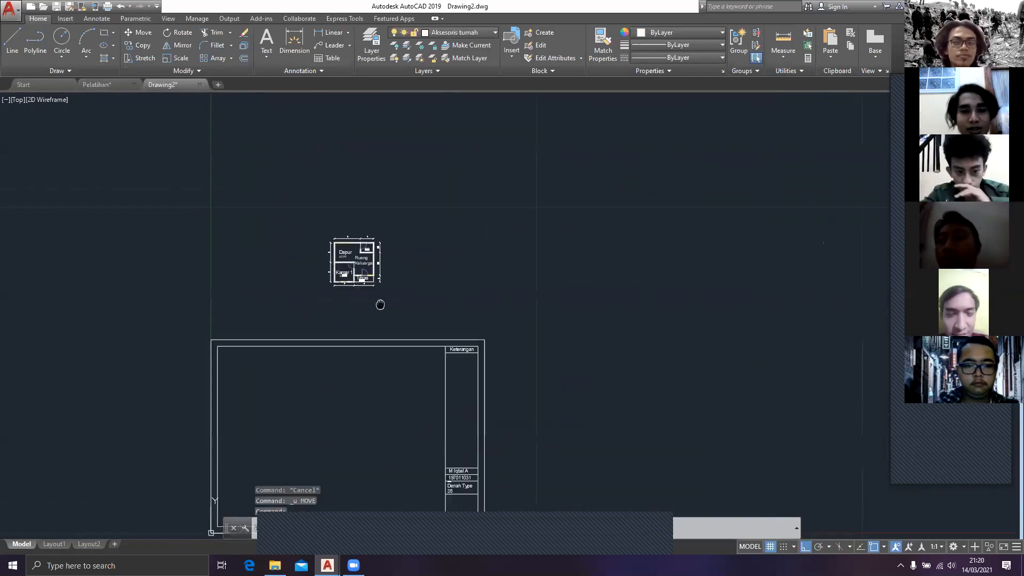
pyautogui.press('Escape')
pyautogui.write('dim')
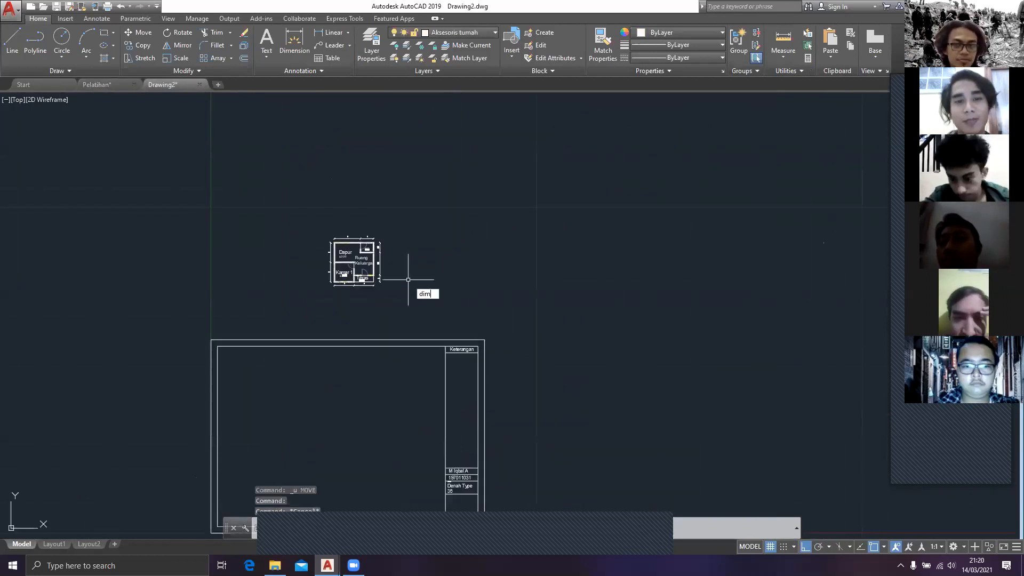
pyautogui.press('Return')
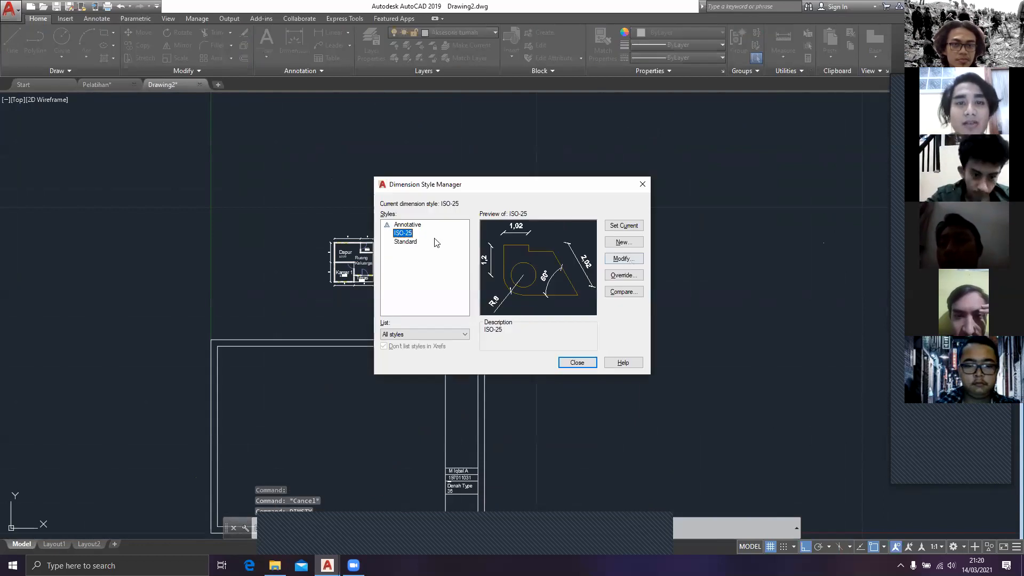
pyautogui.press('Return')
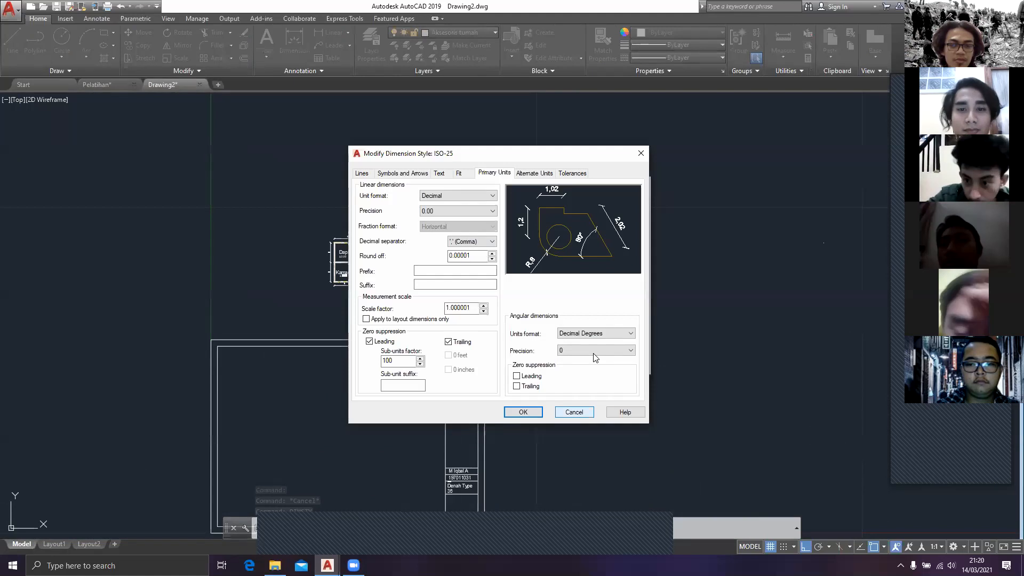
pyautogui.click(579, 412)
pyautogui.click(578, 362)
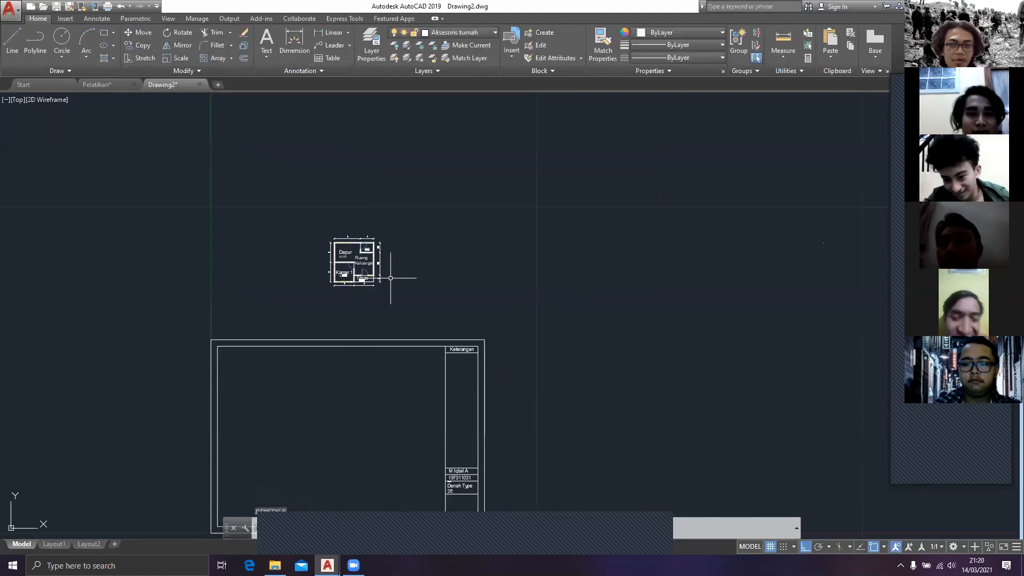
# Step: Dimension the full outer width of the title-block sheet along its upper edge to check its size, and delete that dimension
pyautogui.scroll(5, 391, 278)
pyautogui.scroll(-3, 394, 285)
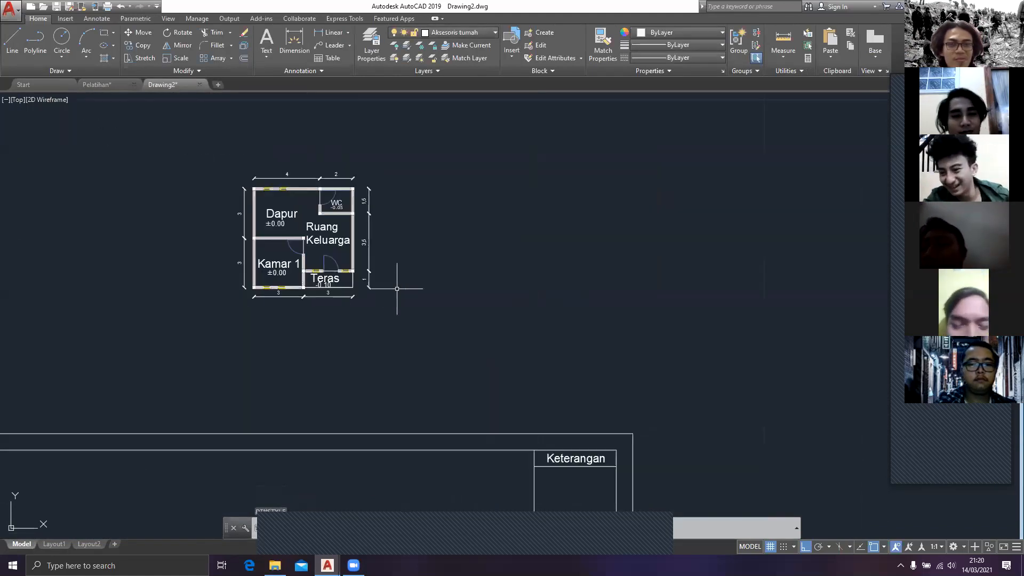
pyautogui.scroll(-3, 440, 316)
pyautogui.moveTo(457, 372); pyautogui.dragTo(458, 341, button='middle')
pyautogui.write('dim')
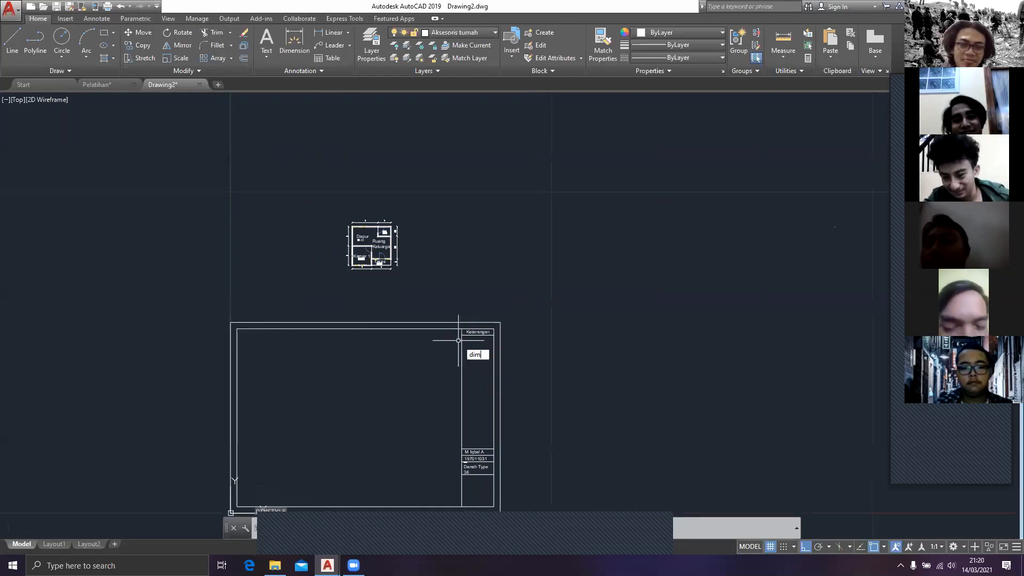
pyautogui.press('Return')
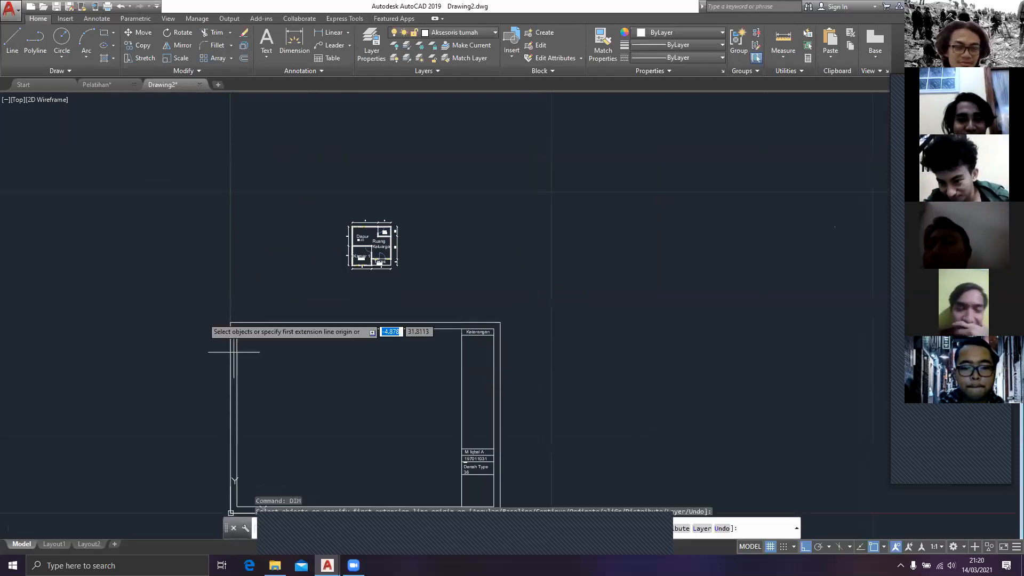
pyautogui.click(230, 323)
pyautogui.click(500, 322)
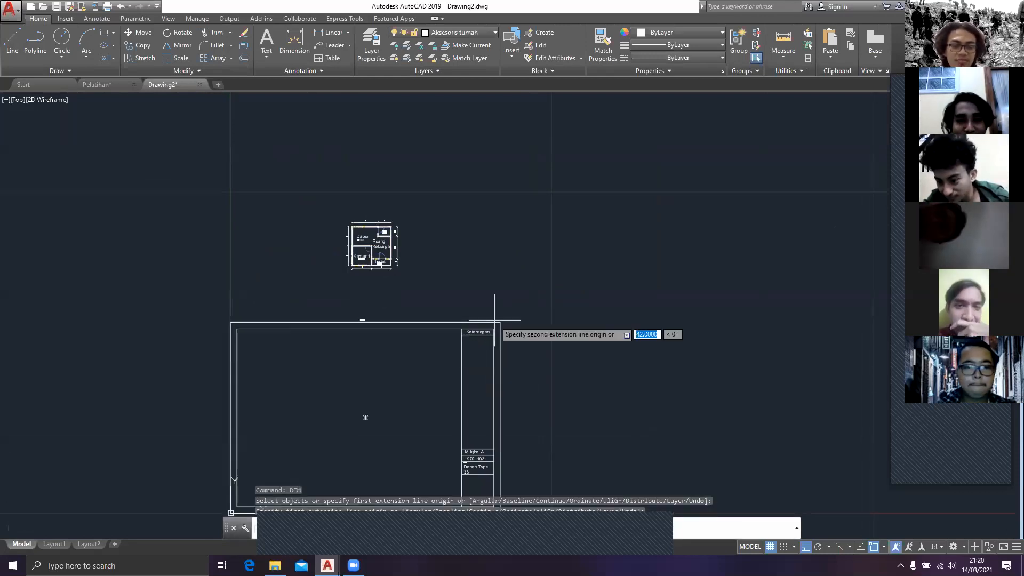
pyautogui.click(357, 292)
pyautogui.scroll(4, 358, 290)
pyautogui.scroll(2, 357, 289)
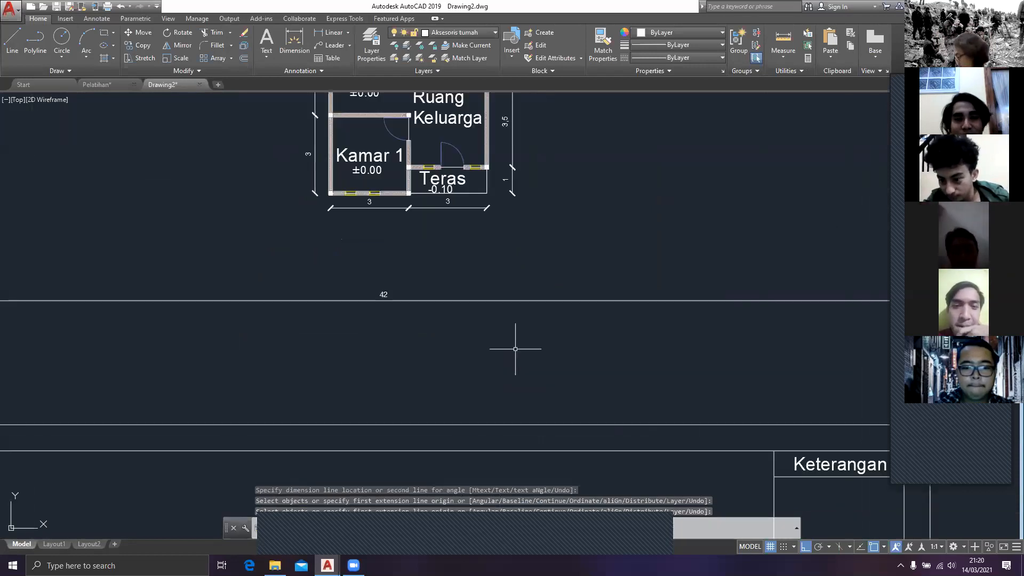
pyautogui.click(515, 349)
pyautogui.click(451, 290)
pyautogui.press('Delete')
# Step: Switch to the Pelatihan drawing and examine how its floor plan is sized and placed within the title-block sheet
pyautogui.scroll(-4, 449, 320)
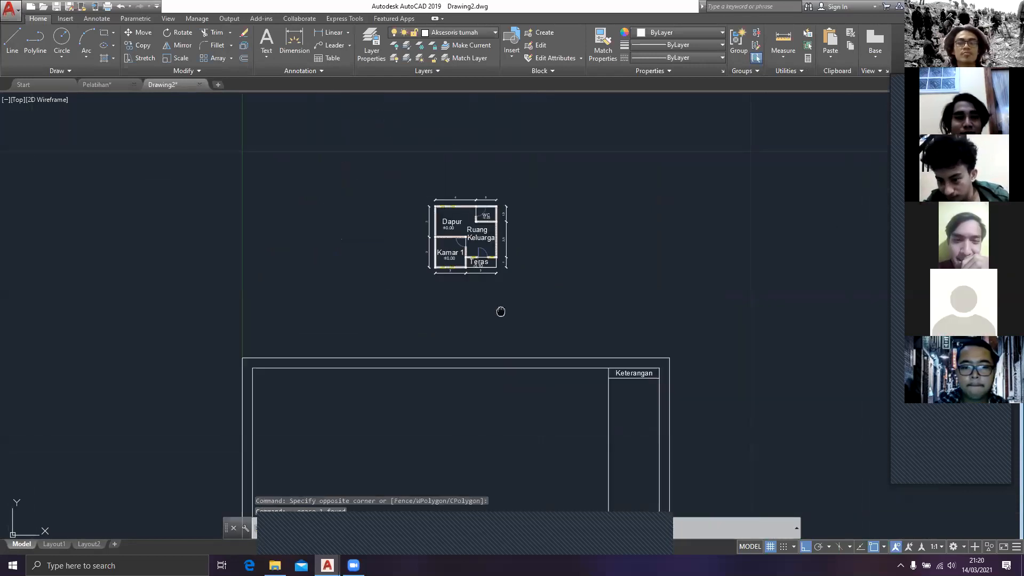
pyautogui.click(95, 85)
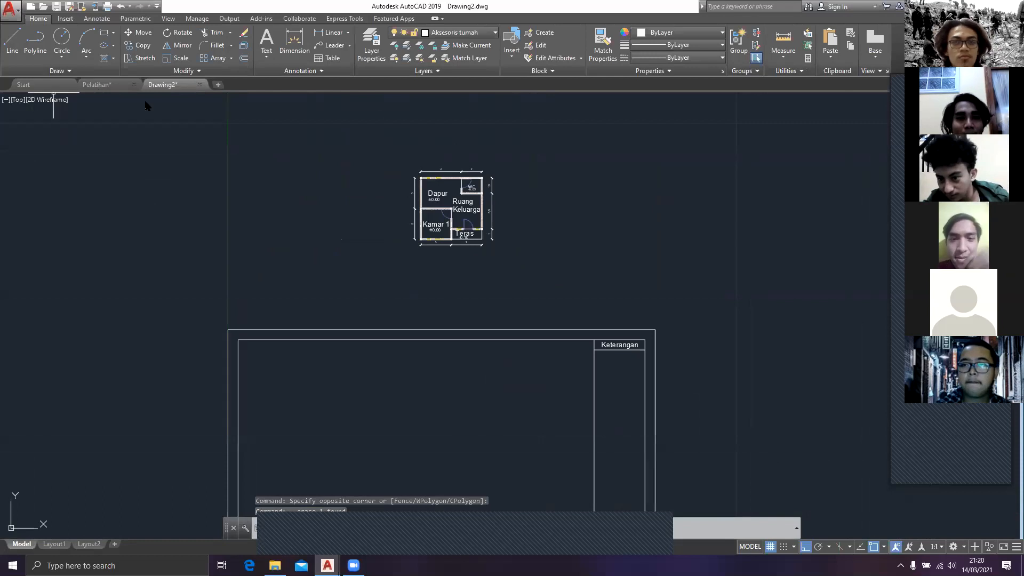
pyautogui.scroll(-4, 321, 200)
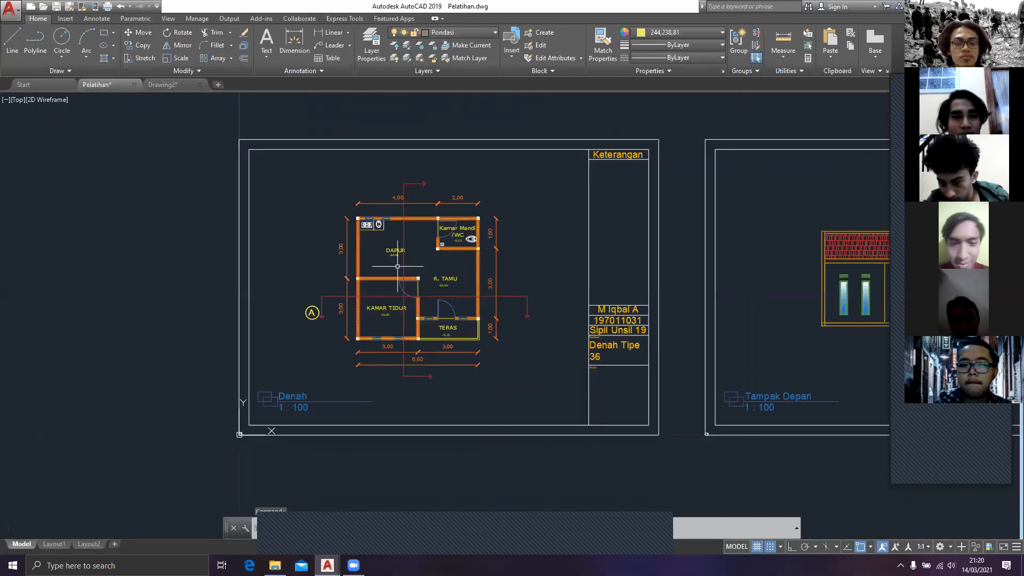
# Step: Switch back to Drawing2 and delete the vertical dimension beside the WC's outer wall
pyautogui.hotkey('ctrl', 'Tab')
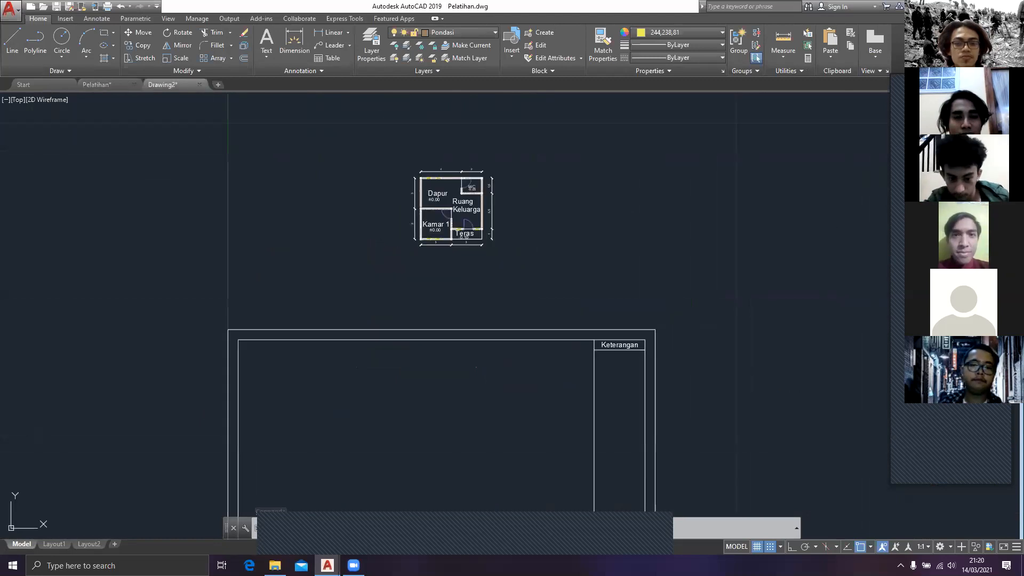
pyautogui.moveTo(535, 311); pyautogui.dragTo(455, 238, button='middle')
pyautogui.click(455, 238)
pyautogui.moveTo(295, 98); pyautogui.dragTo(291, 235, button='middle')
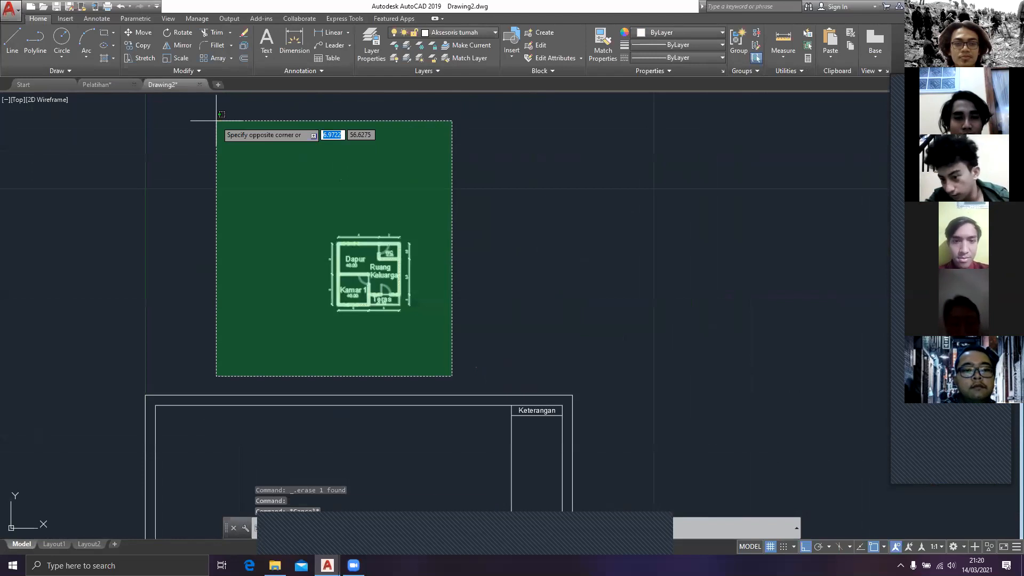
pyautogui.press('Escape')
pyautogui.click(422, 249)
pyautogui.click(404, 234)
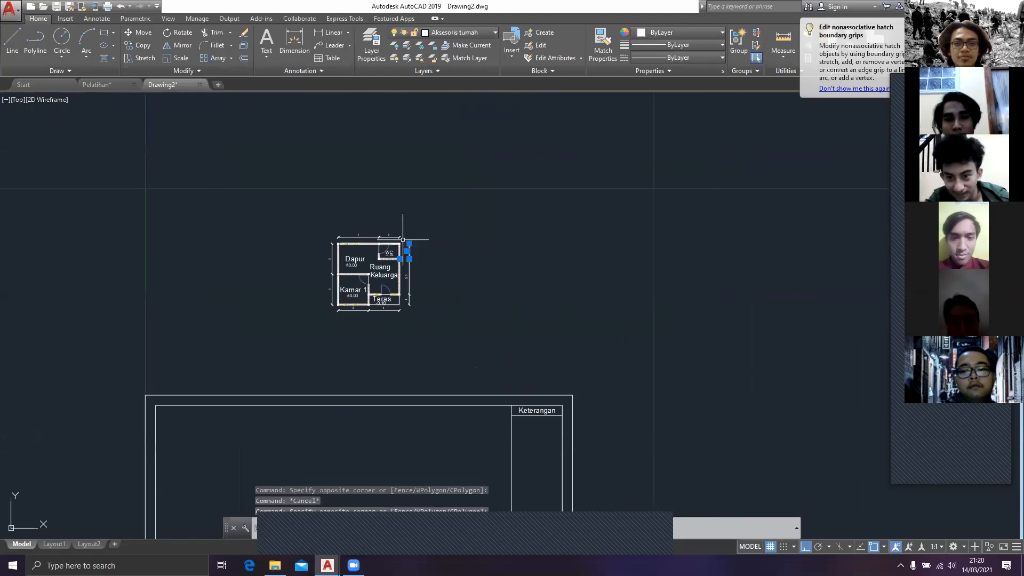
pyautogui.press('Delete')
# Step: Move the whole floor plan with its dimensions from its outer lower-left corner down into the title-block sheet
pyautogui.click(450, 345)
pyautogui.click(288, 203)
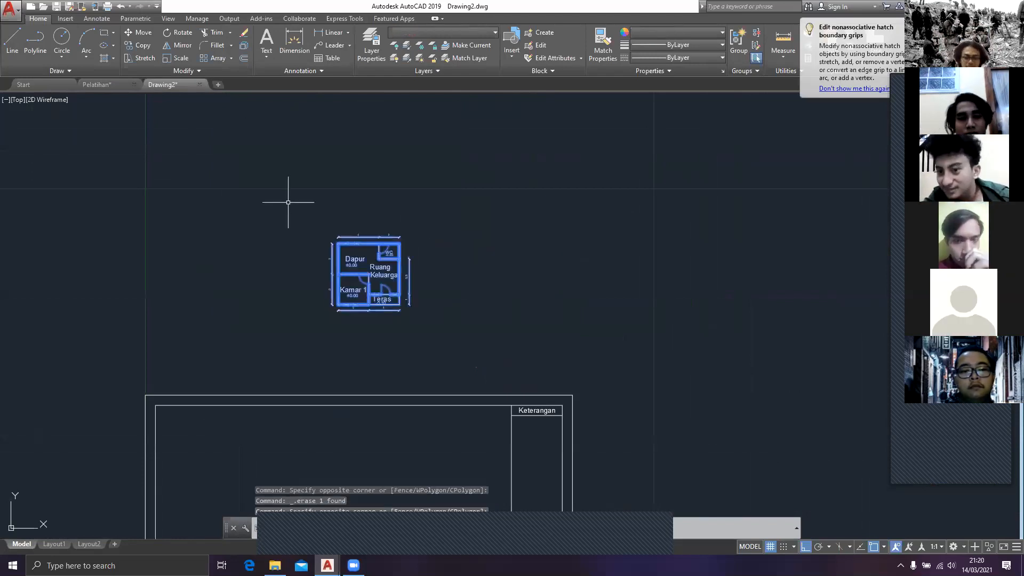
pyautogui.write('m')
pyautogui.press('Return')
pyautogui.scroll(4, 407, 323)
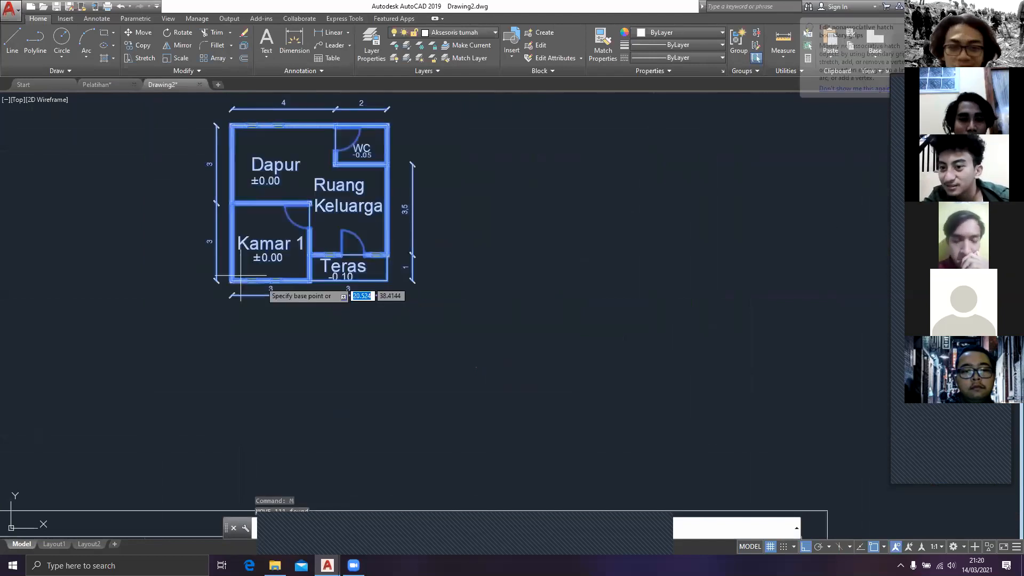
pyautogui.click(226, 282)
pyautogui.scroll(-4, 234, 401)
pyautogui.moveTo(233, 401); pyautogui.dragTo(335, 229, button='middle')
pyautogui.click(378, 446)
pyautogui.press('Escape')
# Step: Dimension the WC's outer wall vertically, aligned with the other dimensions along that side of the floor plan
pyautogui.scroll(2, 379, 348)
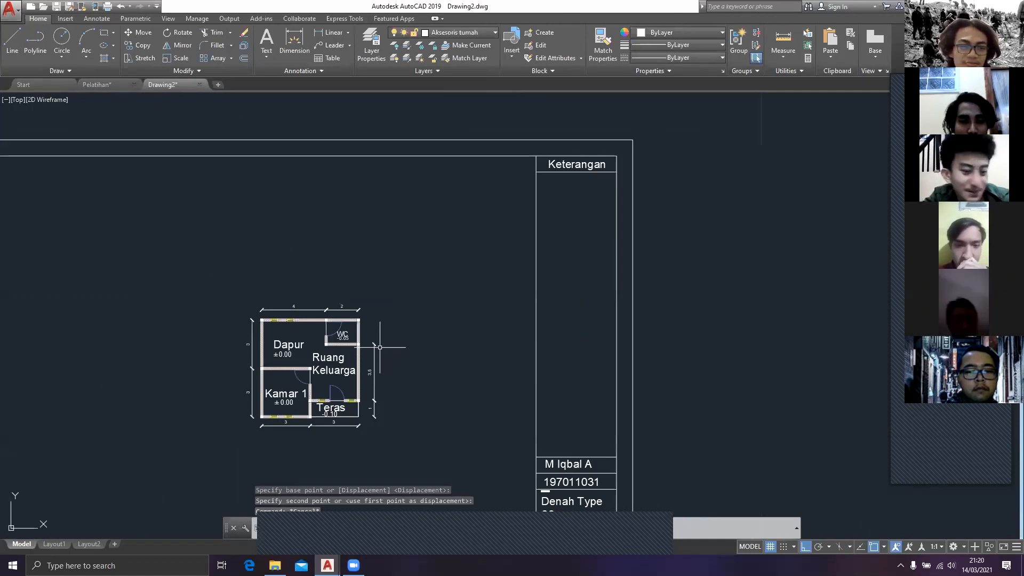
pyautogui.write('dim')
pyautogui.press('Return')
pyautogui.scroll(4, 380, 348)
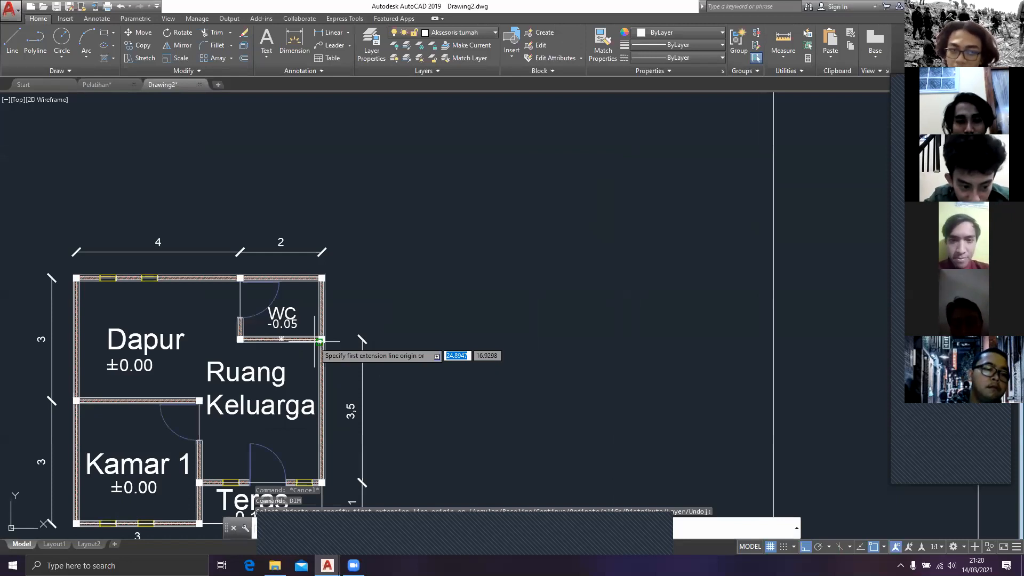
pyautogui.scroll(2, 317, 342)
pyautogui.click(325, 339)
pyautogui.click(324, 240)
pyautogui.click(392, 339)
pyautogui.scroll(-4, 393, 341)
pyautogui.moveTo(392, 352); pyautogui.dragTo(513, 238, button='middle')
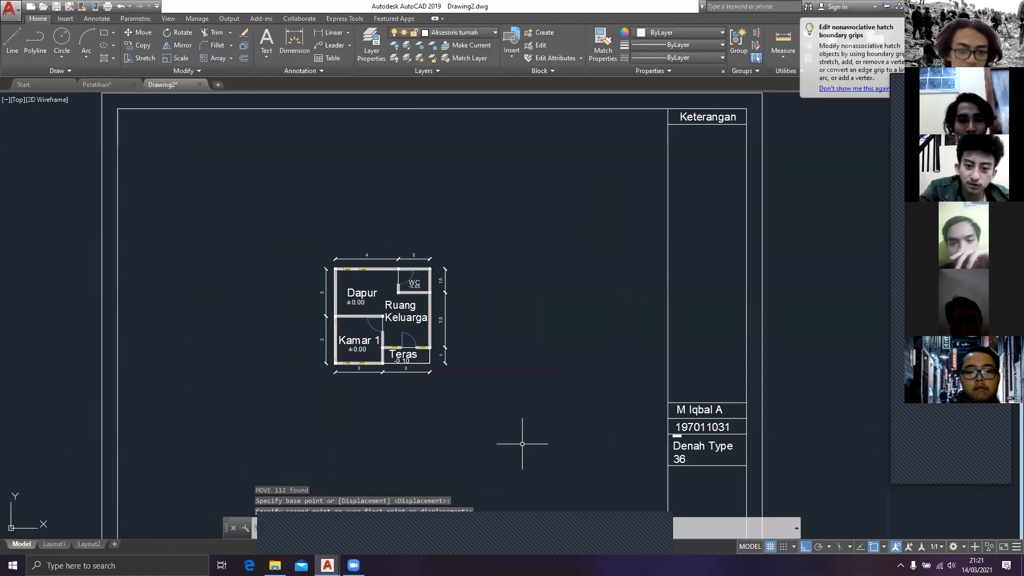
# Step: Try scaling the floor plan with all its dimensions by a factor of 0.1, and undo the scaling
pyautogui.click(260, 188)
pyautogui.write('sca')
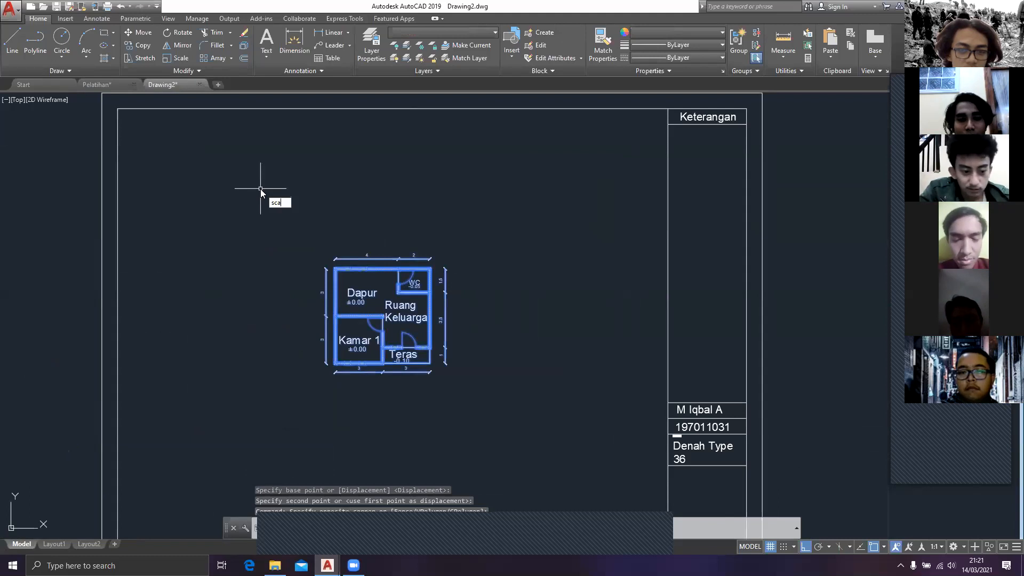
pyautogui.press('Return')
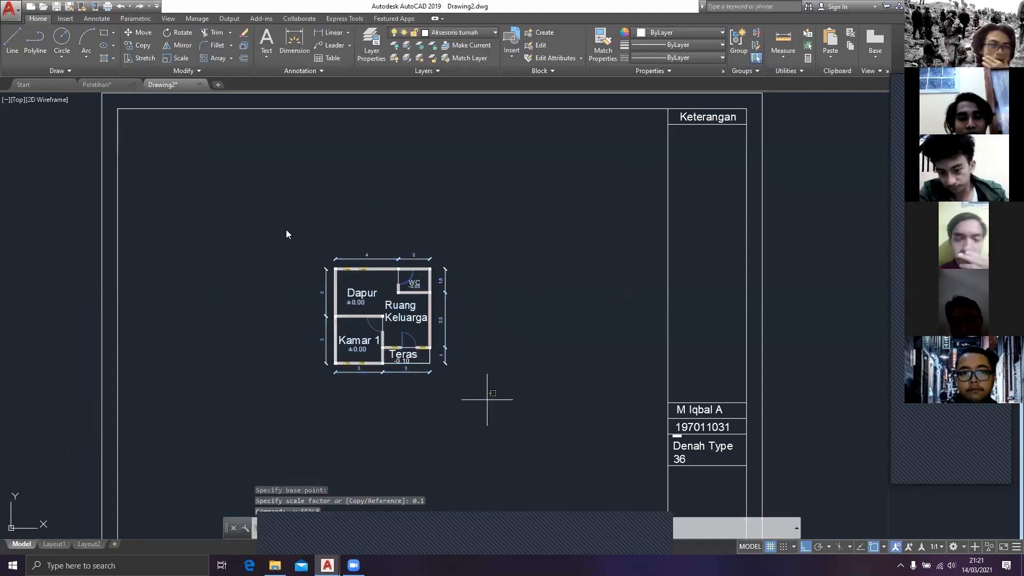
pyautogui.click(286, 229)
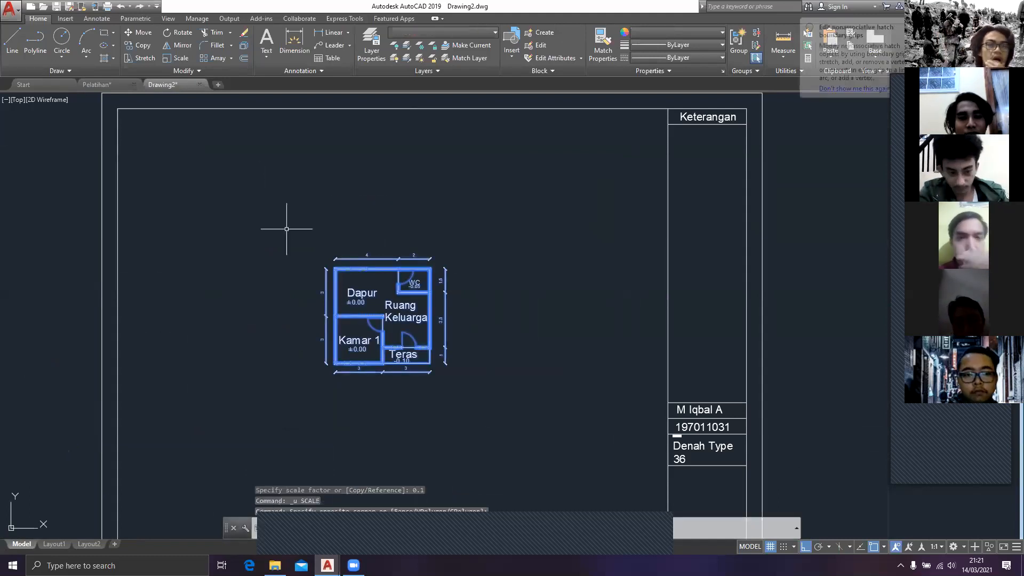
# Step: Try scaling the floor plan by a factor of 10 about its lower-left corner, and undo the scaling
pyautogui.write('sca')
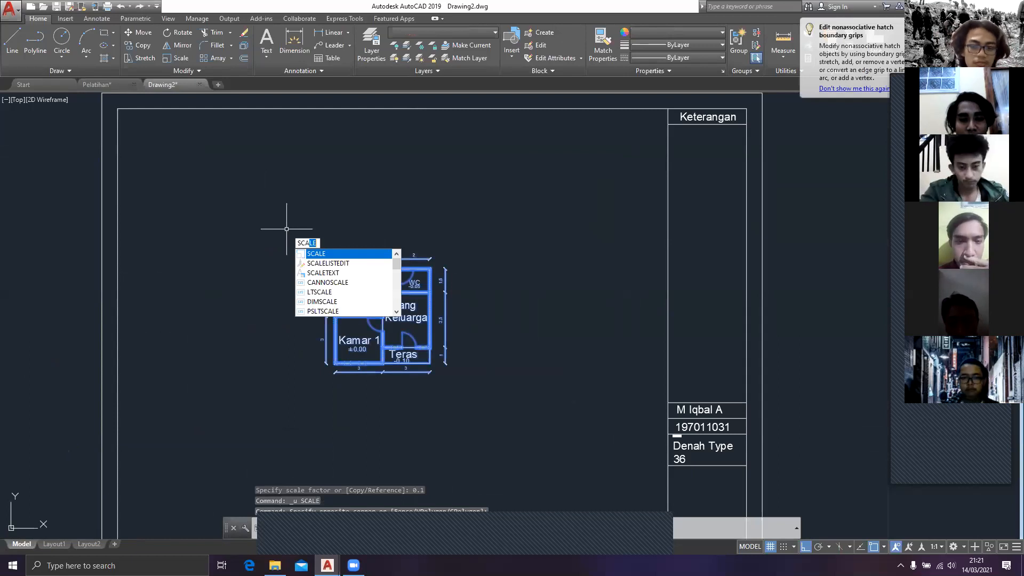
pyautogui.press('Return')
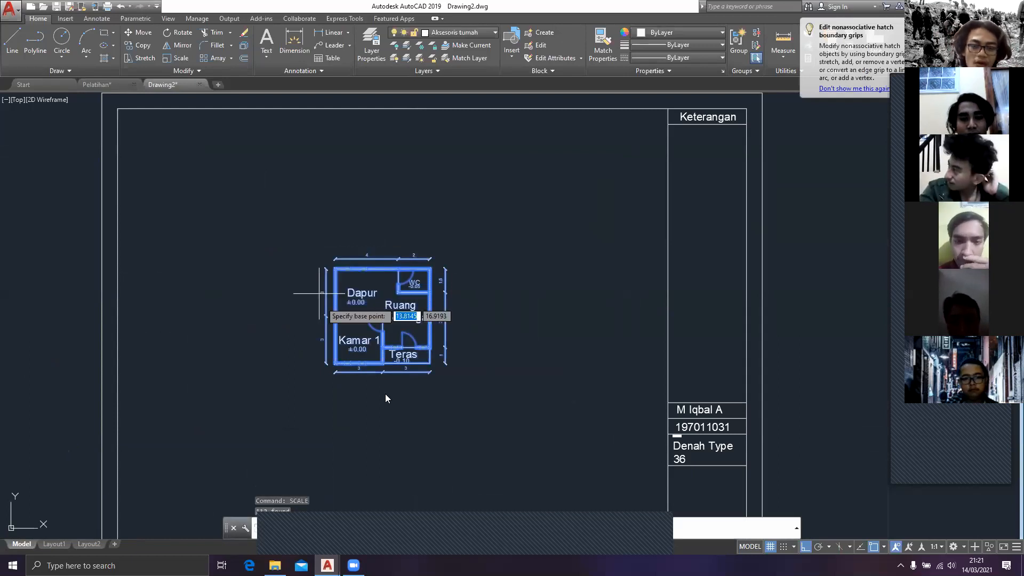
pyautogui.scroll(5, 343, 342)
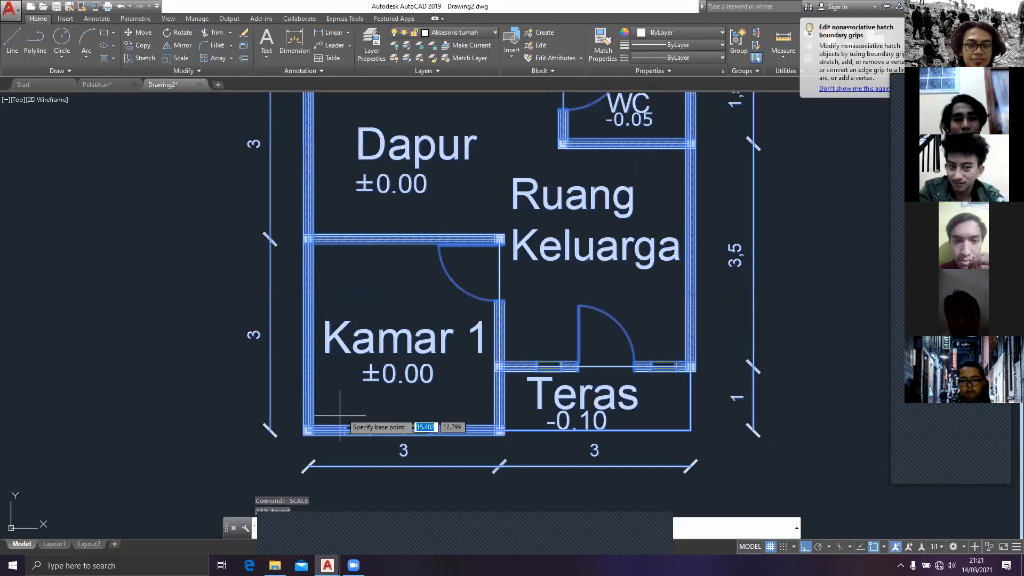
pyautogui.scroll(6, 320, 424)
pyautogui.click(387, 393)
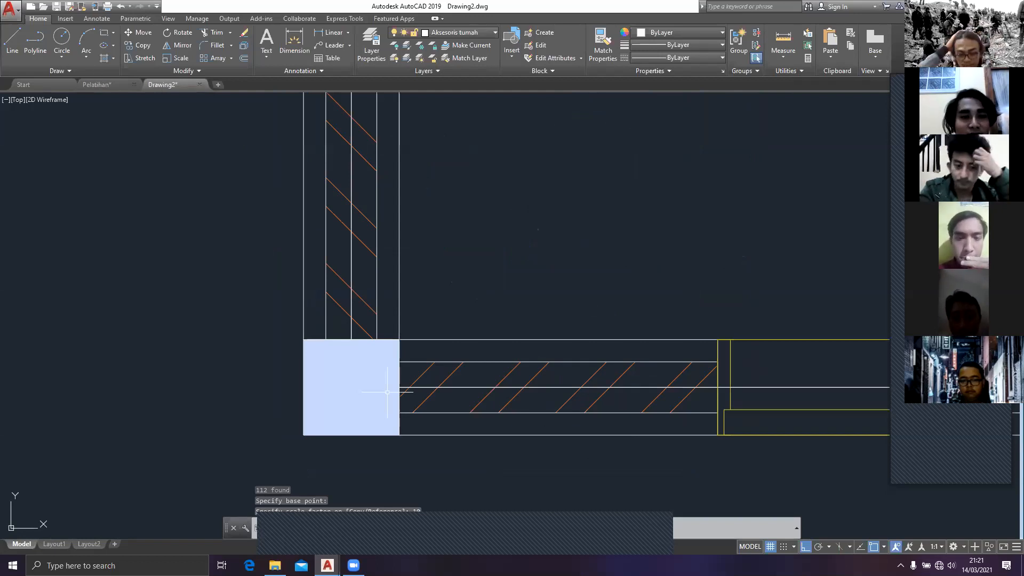
pyautogui.hotkey('ctrl', 'z')
pyautogui.hotkey('ctrl', 'z')
pyautogui.hotkey('ctrl', 'z')
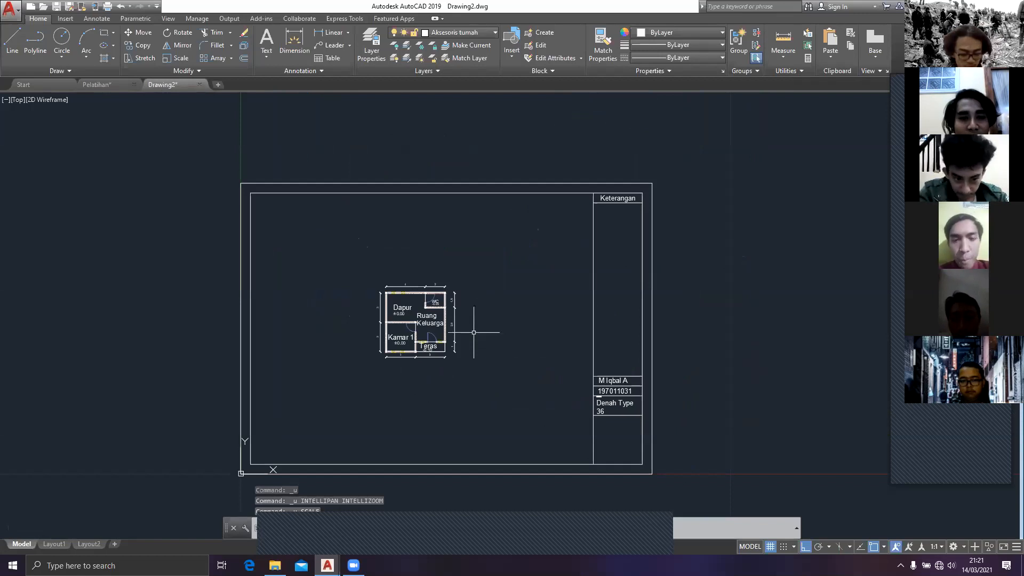
# Step: Check how the dimension values are displayed in the Pelatihan drawing and return to Drawing2
pyautogui.click(97, 85)
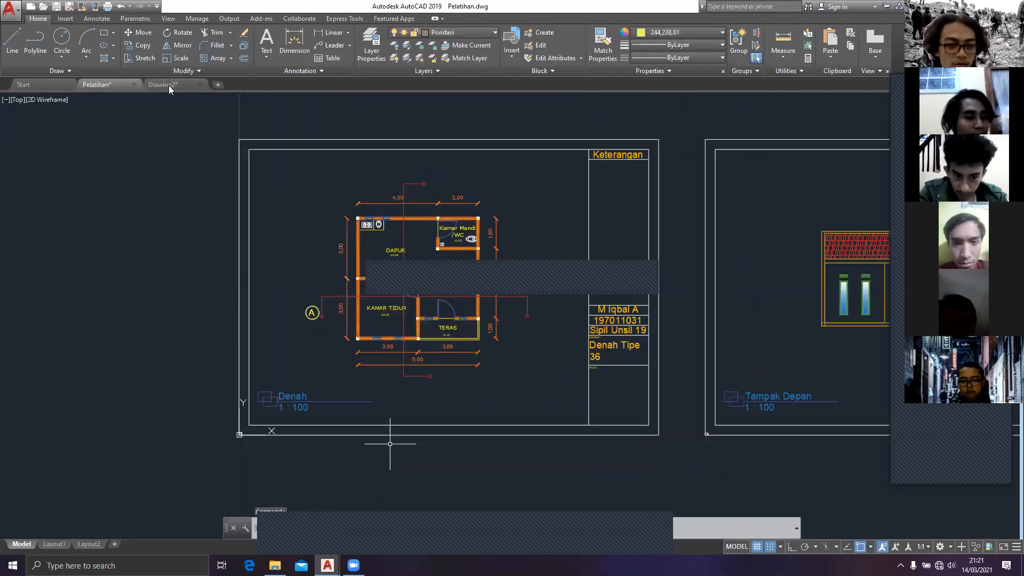
pyautogui.scroll(2, 421, 388)
pyautogui.click(169, 85)
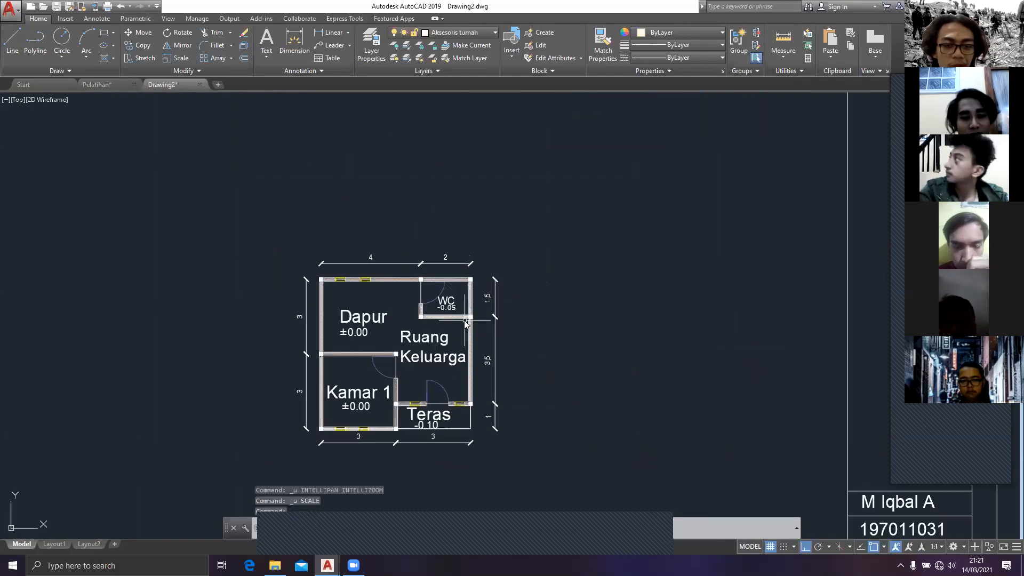
# Step: Turn off trailing zero suppression for linear dimensions in the ISO-25 dimension style's primary units
pyautogui.write('di')
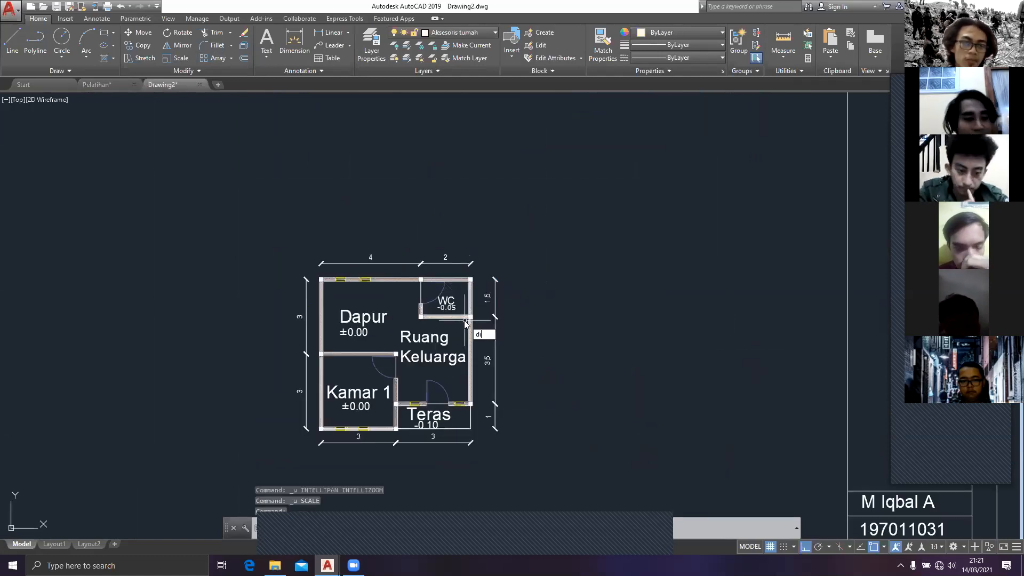
pyautogui.write('m')
pyautogui.press('Down')
pyautogui.press('Return')
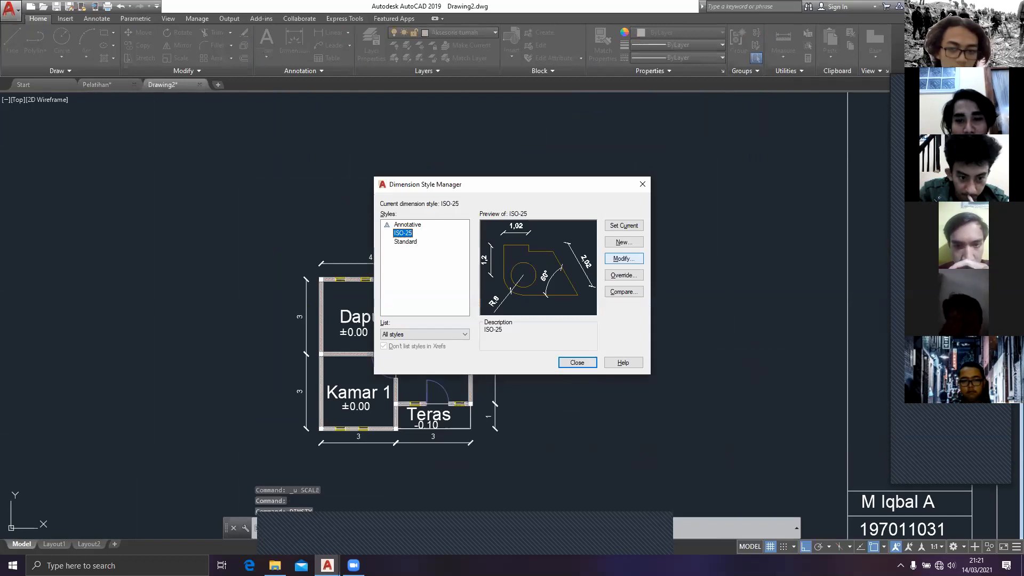
pyautogui.click(624, 259)
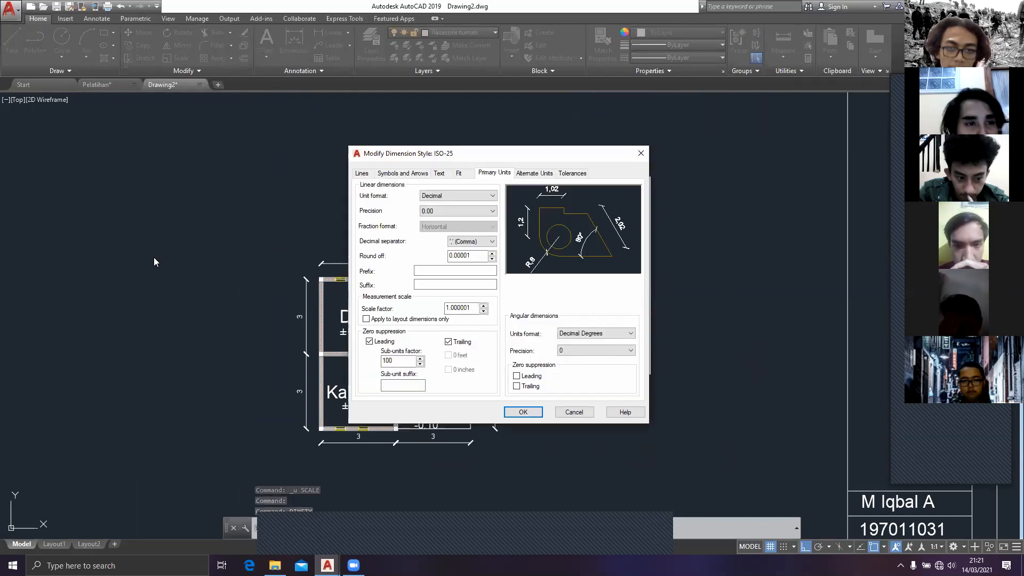
pyautogui.click(181, 258)
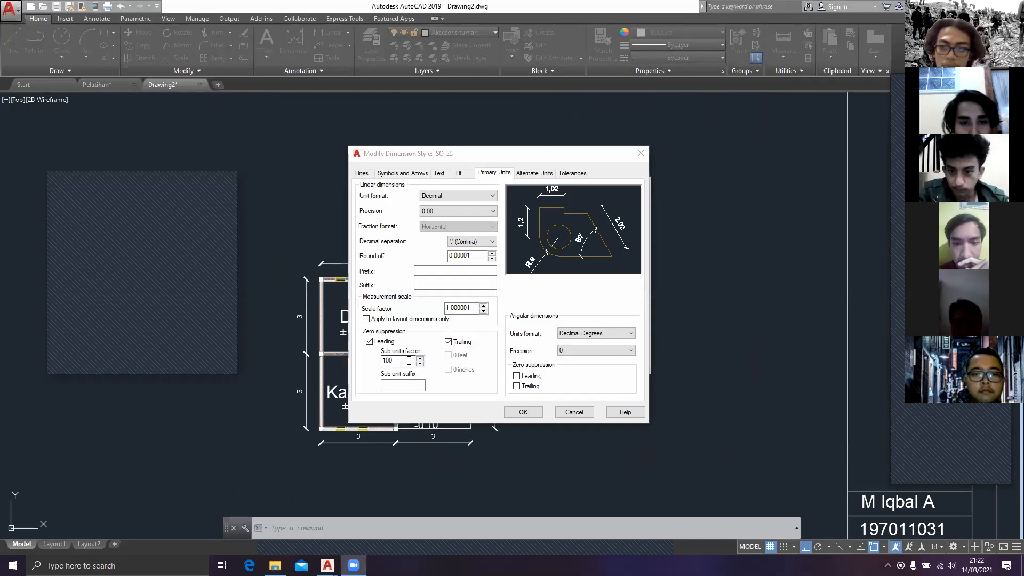
pyautogui.click(448, 342)
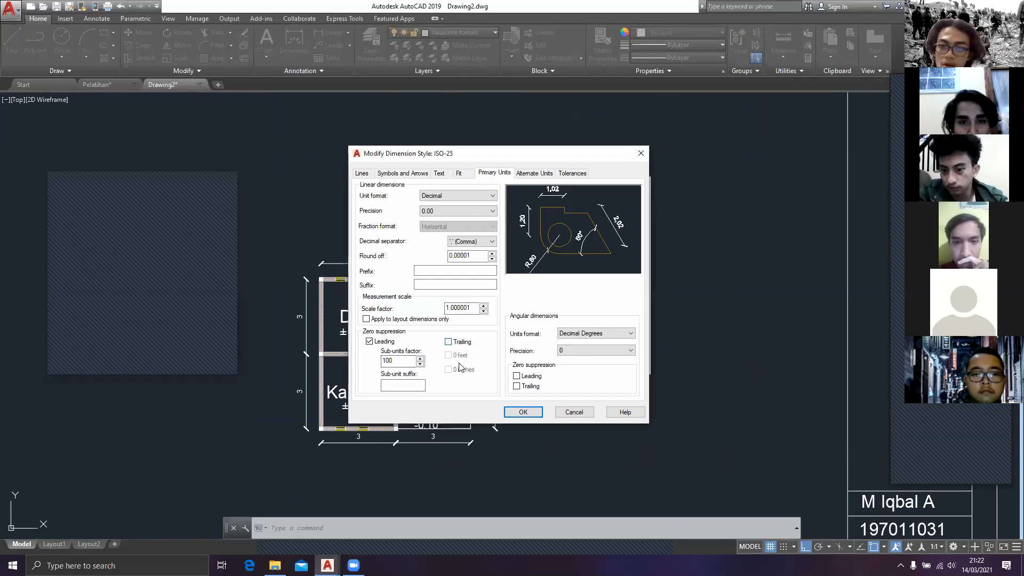
pyautogui.click(525, 413)
pyautogui.click(576, 363)
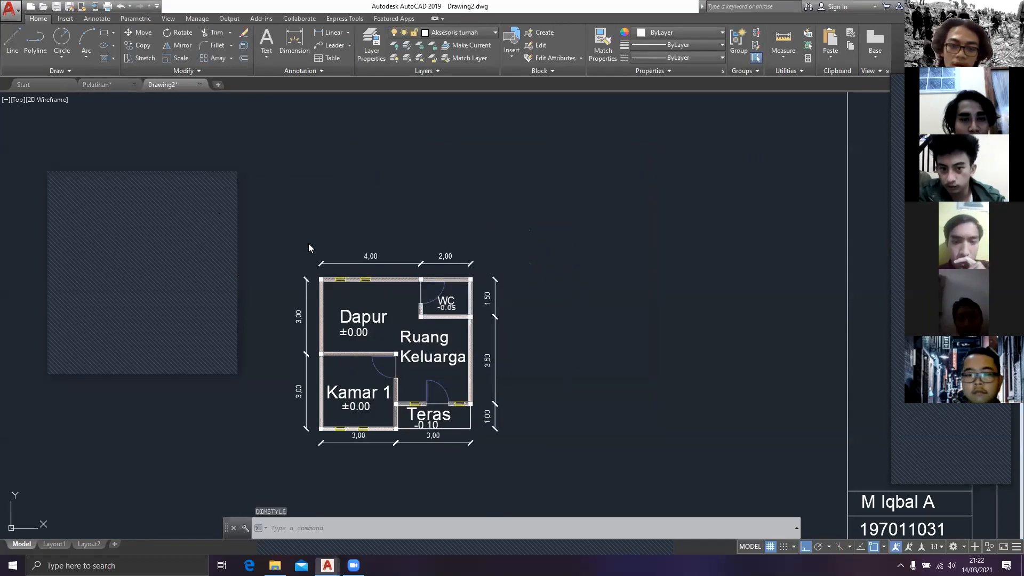
pyautogui.scroll(-4, 475, 378)
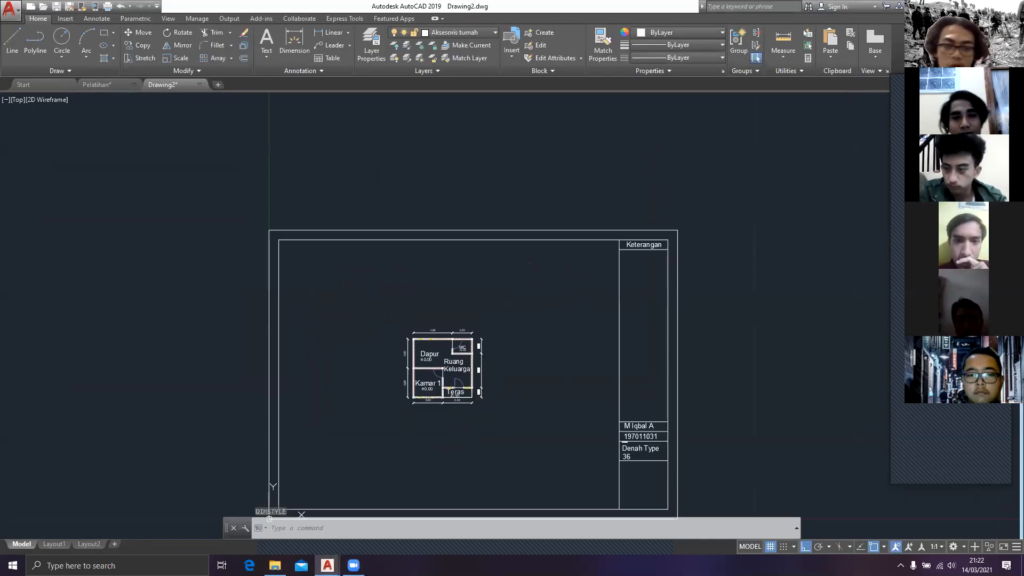
pyautogui.moveTo(479, 371); pyautogui.dragTo(443, 357, button='middle')
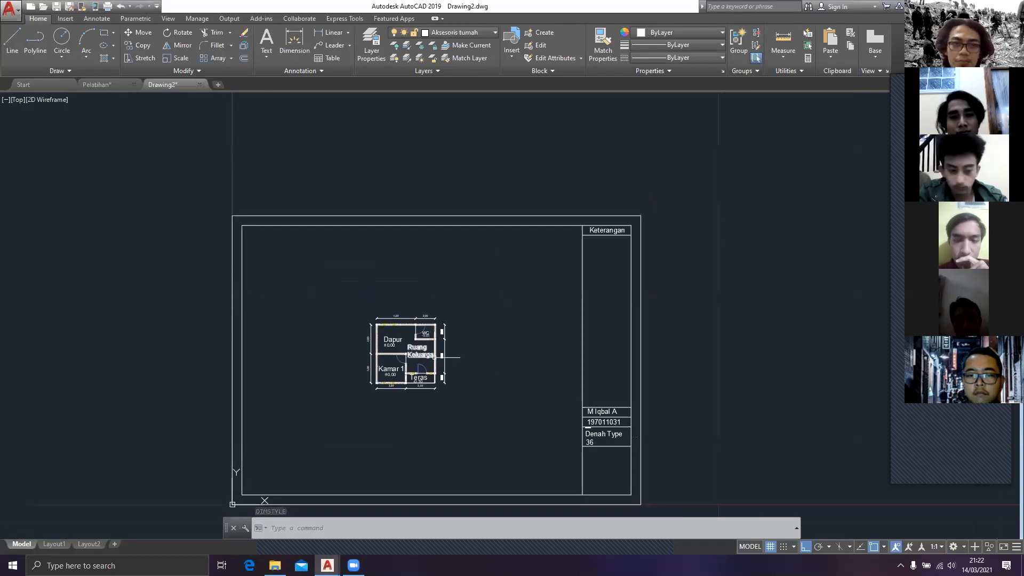
pyautogui.moveTo(719, 434); pyautogui.dragTo(659, 335, button='middle')
pyautogui.press('Escape')
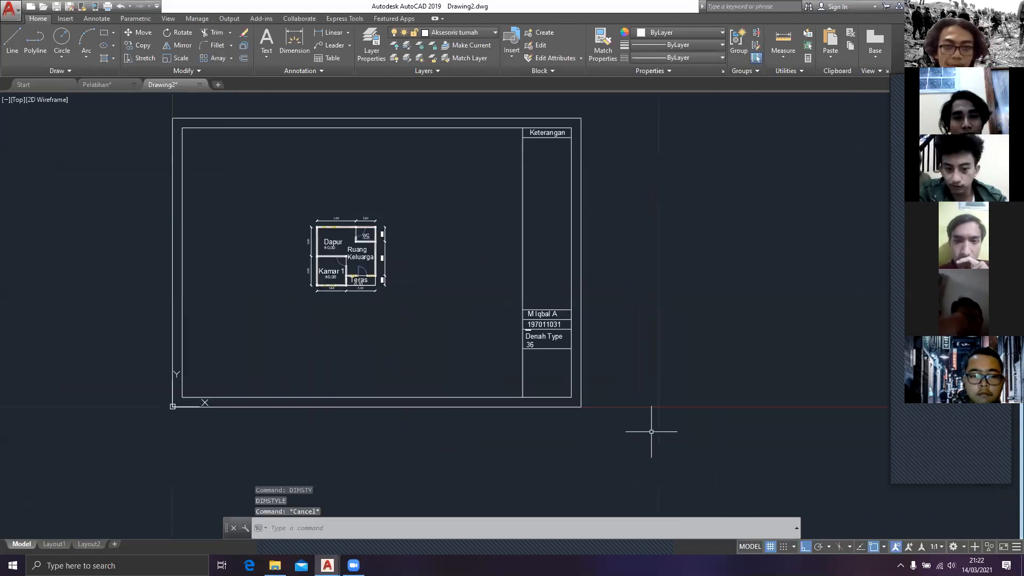
pyautogui.press('Escape')
pyautogui.click(660, 454)
pyautogui.press('Escape')
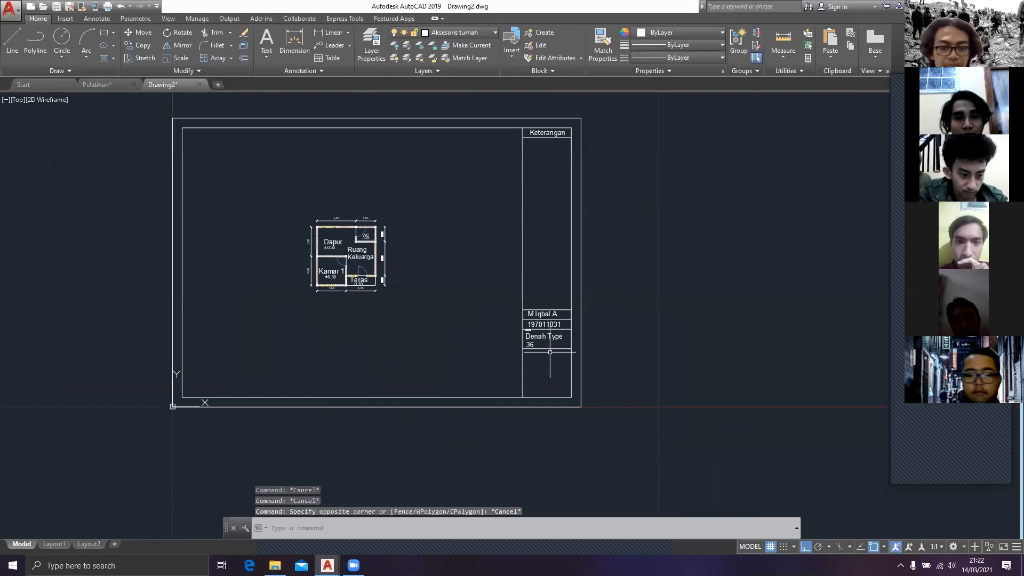
# Step: Move the whole floor plan with its dimensions horizontally out of the title-block sheet to the empty area on its right
pyautogui.click(432, 339)
pyautogui.click(275, 189)
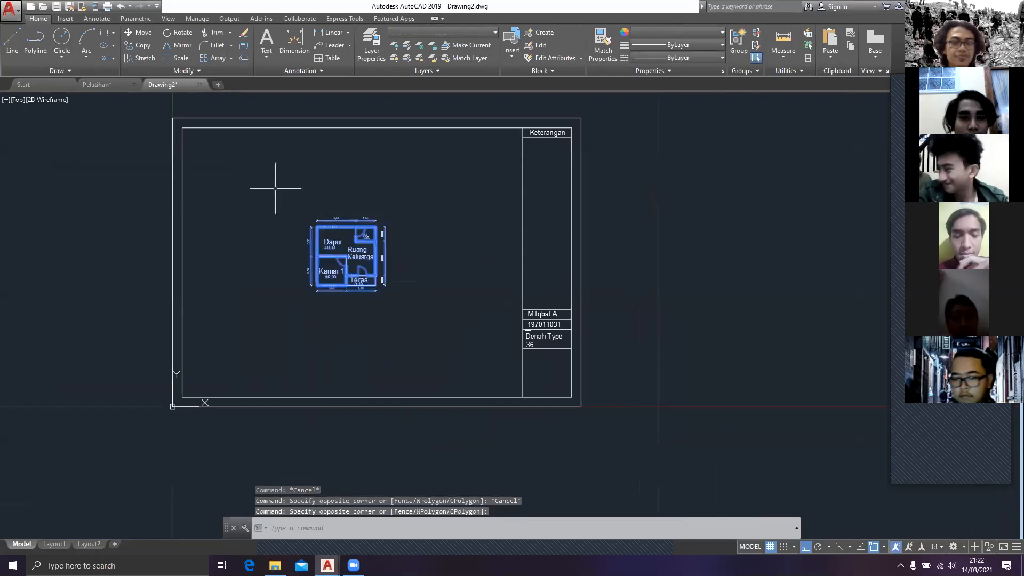
pyautogui.write('m')
pyautogui.scroll(6, 306, 233)
pyautogui.press('Return')
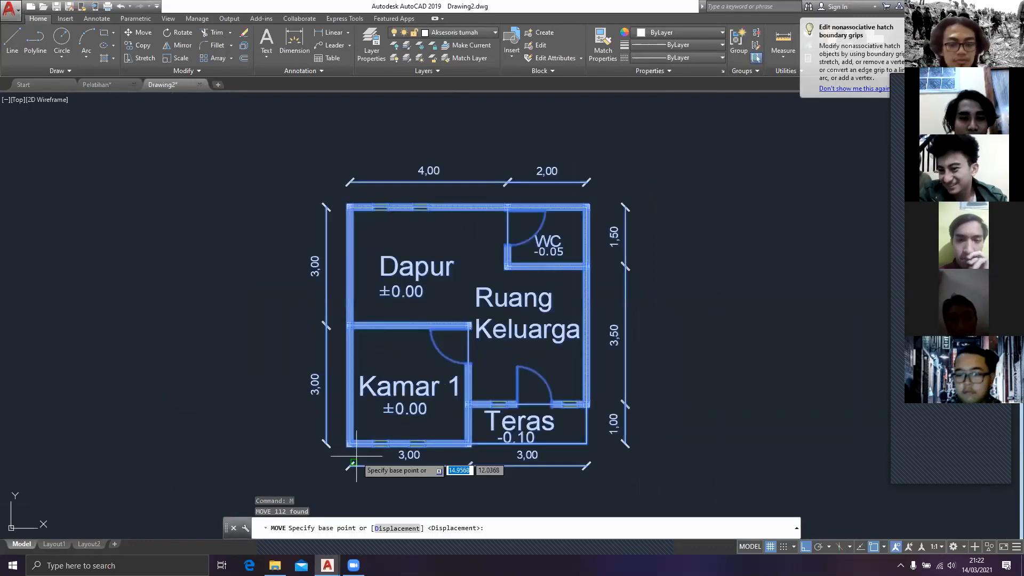
pyautogui.click(347, 443)
pyautogui.scroll(-7, 306, 296)
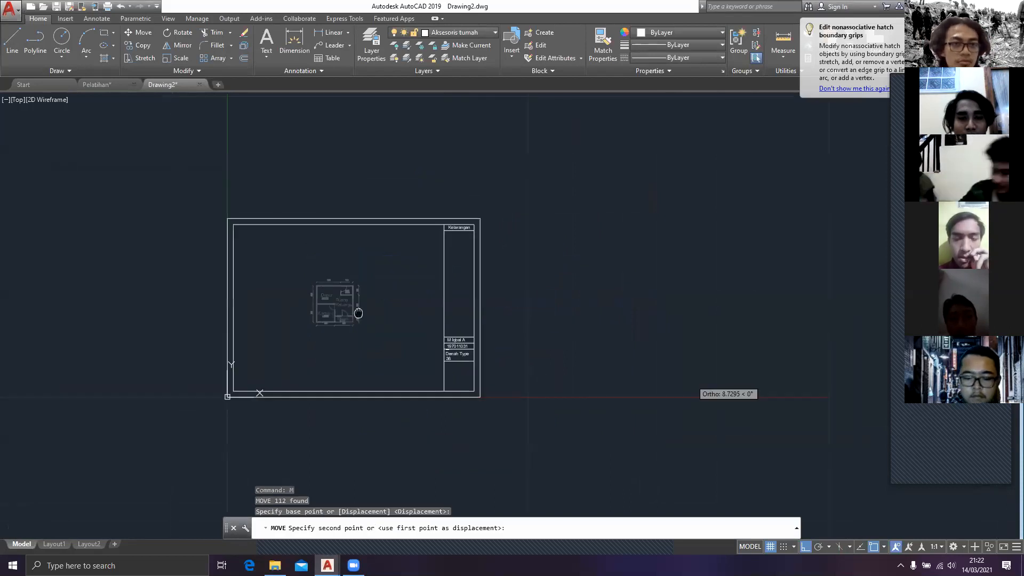
pyautogui.moveTo(358, 313); pyautogui.dragTo(358, 313, button='middle')
pyautogui.click(544, 341)
# Step: Try scaling the entire title-block sheet by a factor of 0.1 about its lower-left corner, and undo the scaling
pyautogui.click(501, 454)
pyautogui.click(224, 184)
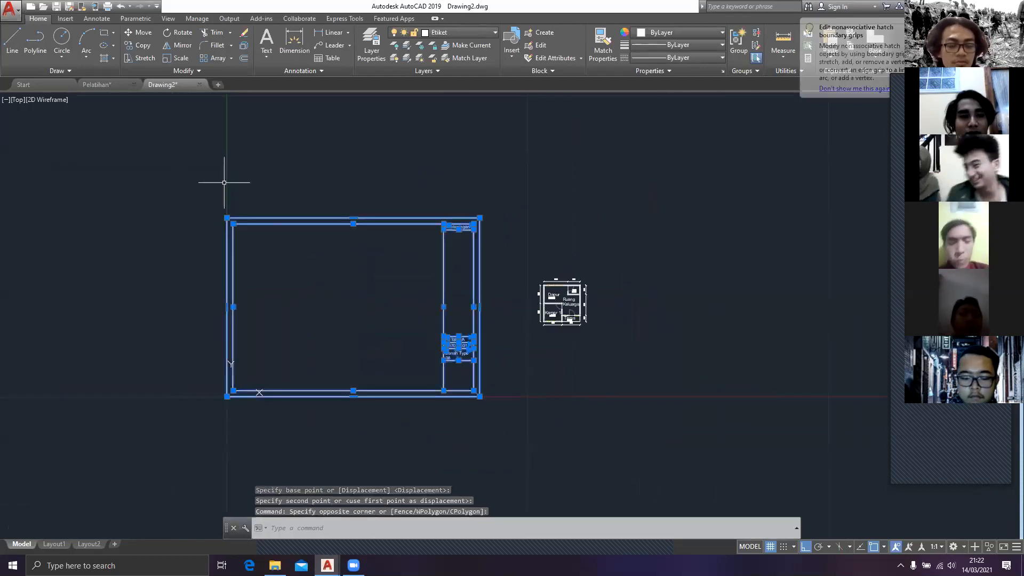
pyautogui.write('scale')
pyautogui.press('Return')
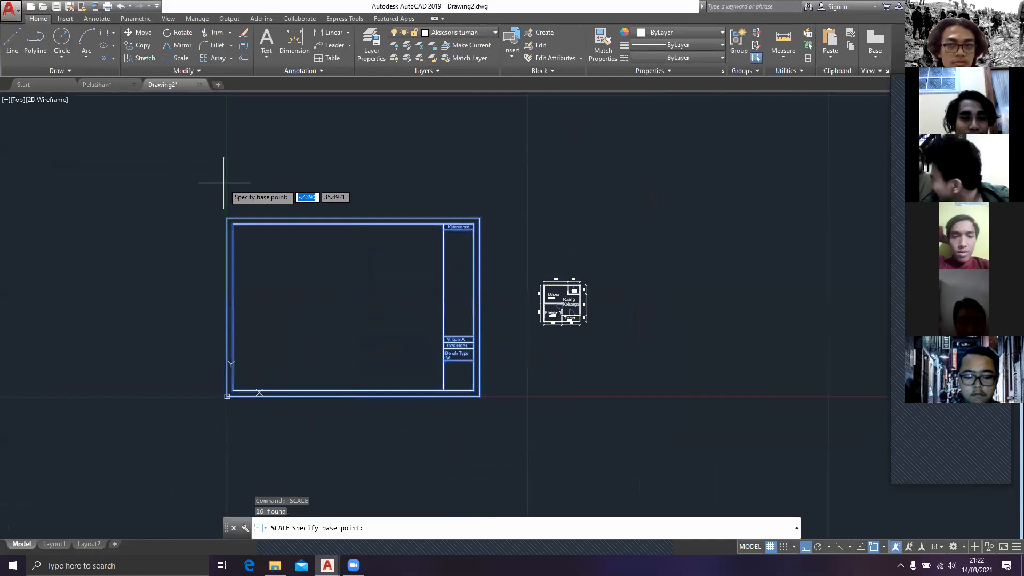
pyautogui.click(228, 397)
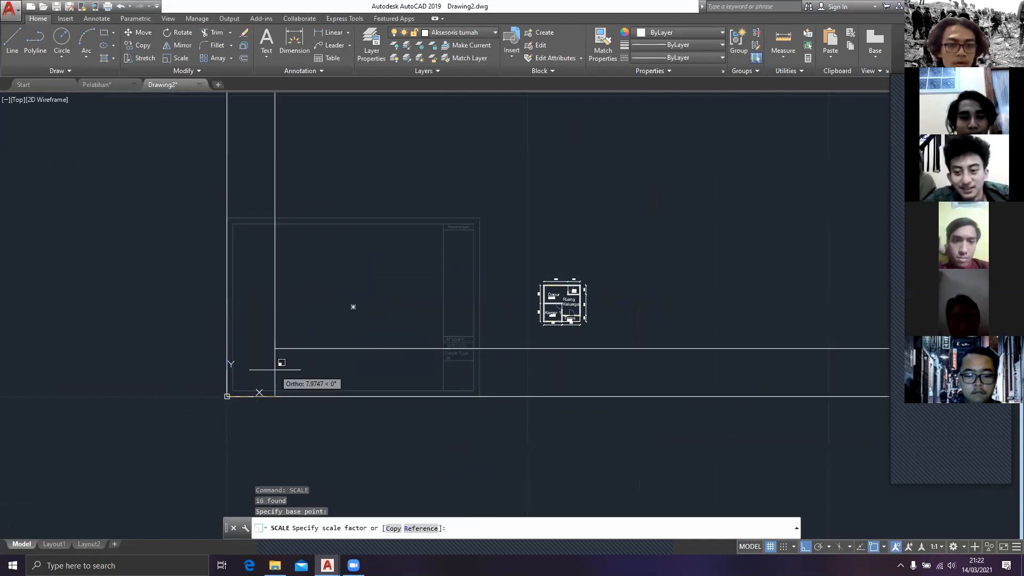
pyautogui.write('0.1')
pyautogui.press('Return')
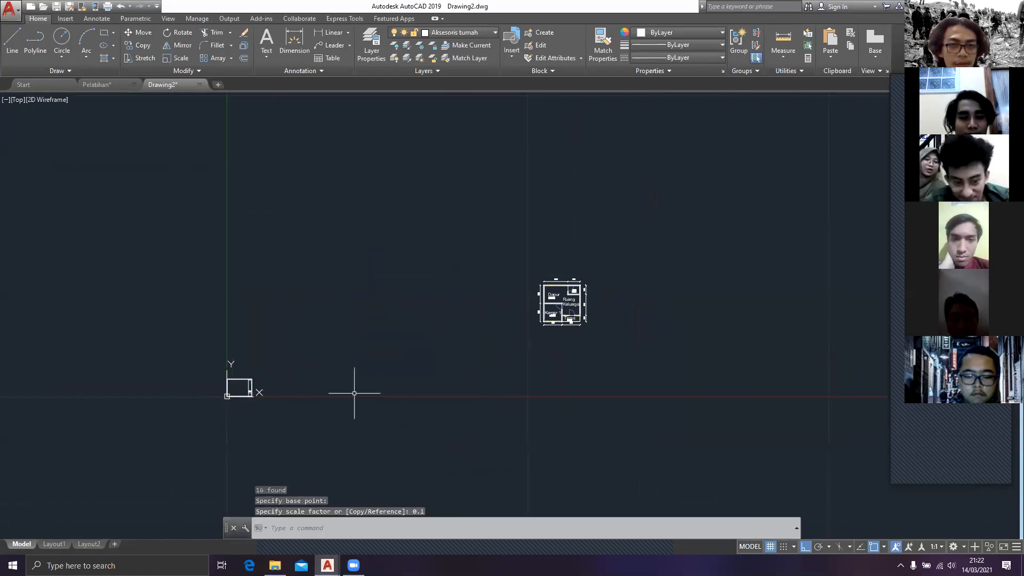
pyautogui.hotkey('ctrl', 'z')
# Step: Scale the entire title-block sheet by a factor of 0.5 about its lower-left corner
pyautogui.click(503, 444)
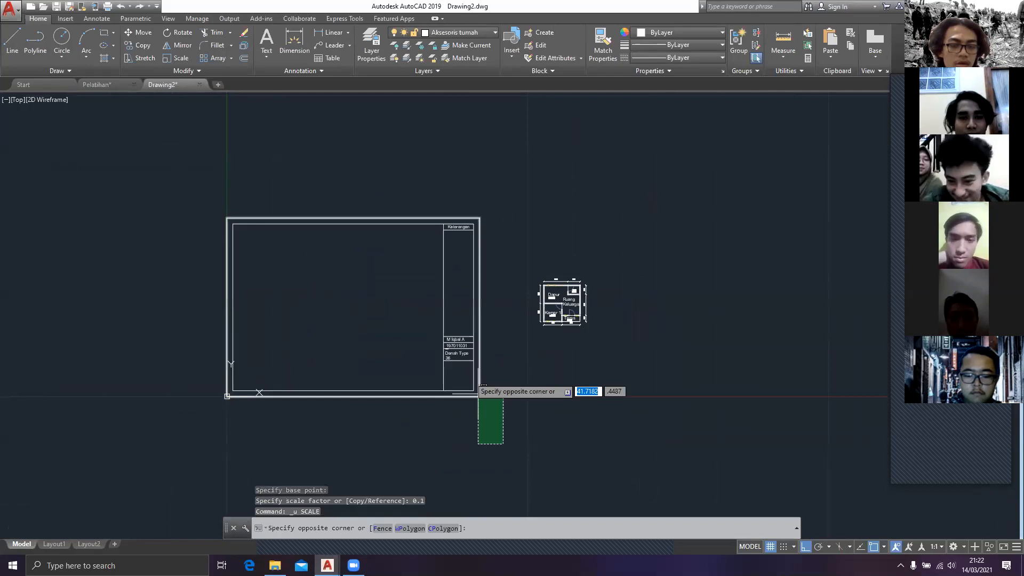
pyautogui.click(478, 376)
pyautogui.write('scale')
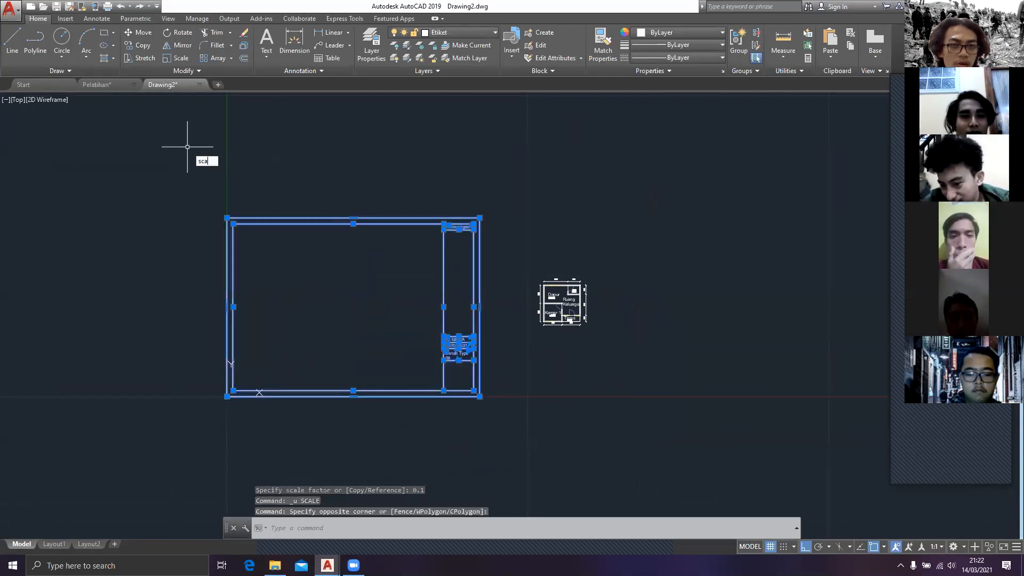
pyautogui.press('Return')
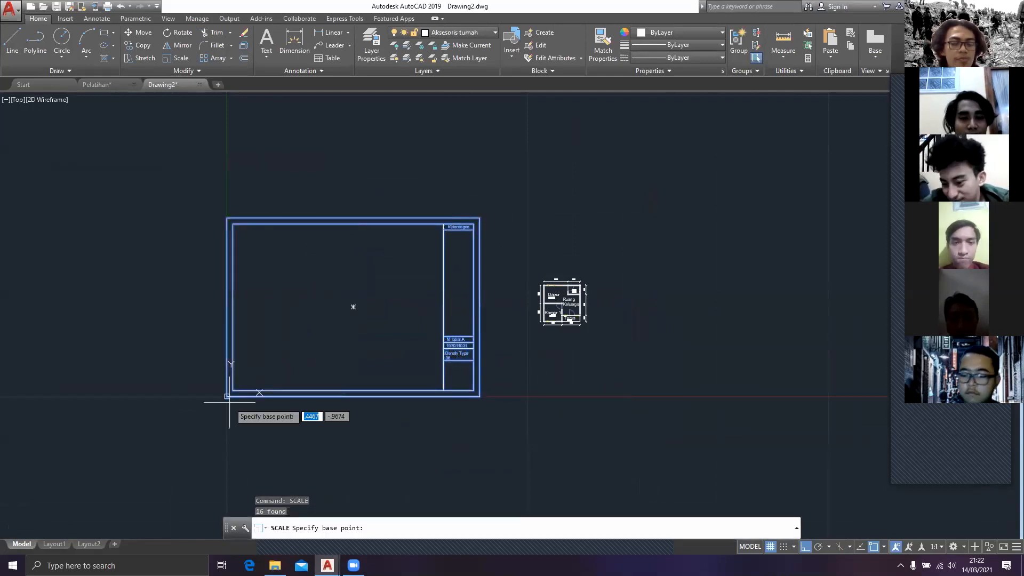
pyautogui.click(229, 403)
pyautogui.write('0.5')
pyautogui.press('Return')
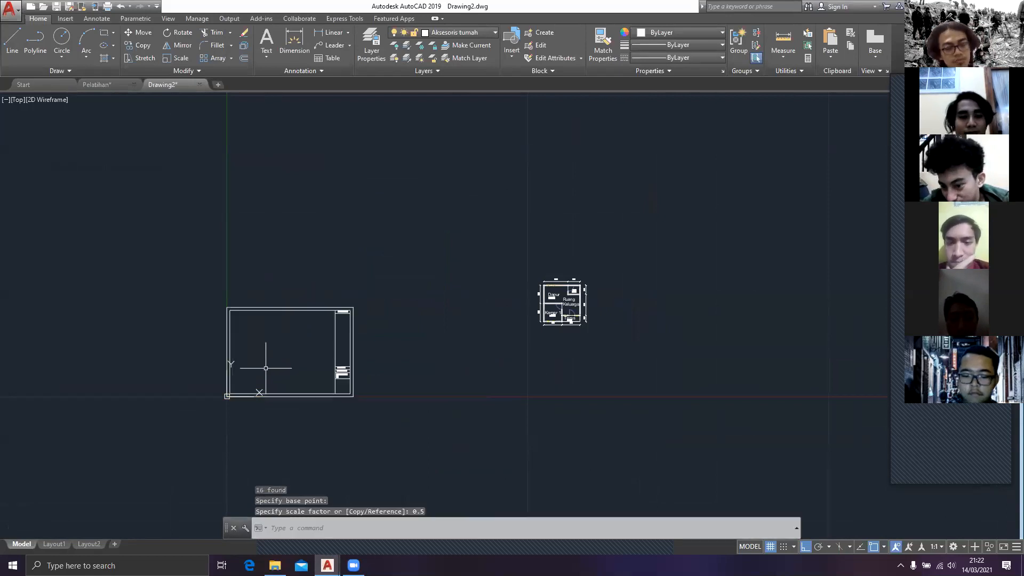
pyautogui.press('Escape')
# Step: Move the whole dimensioned floor plan, with Ortho off, into the drawing area of the title-block sheet
pyautogui.click(621, 356)
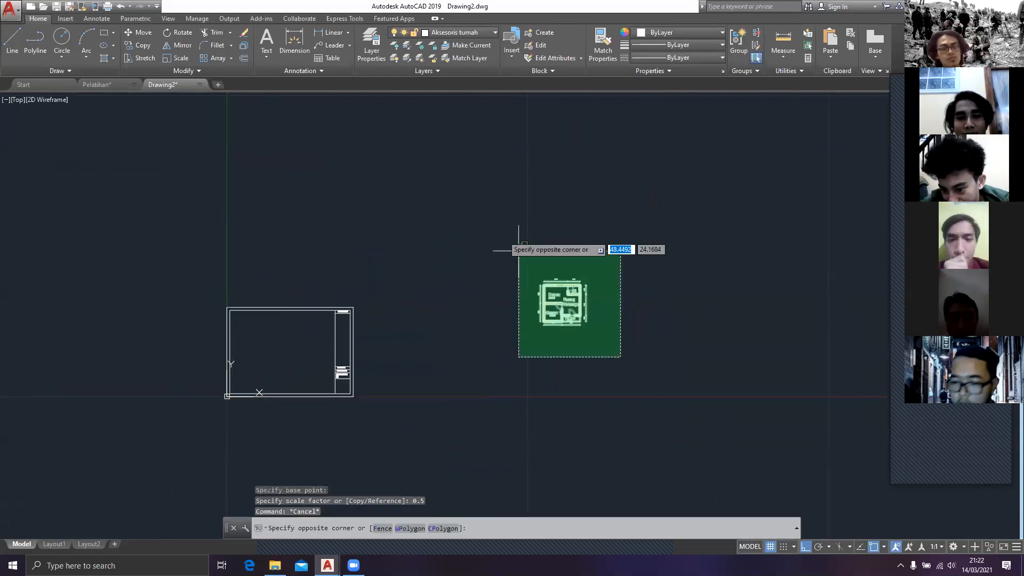
pyautogui.click(519, 250)
pyautogui.write('m')
pyautogui.press('Return')
pyautogui.scroll(4, 490, 287)
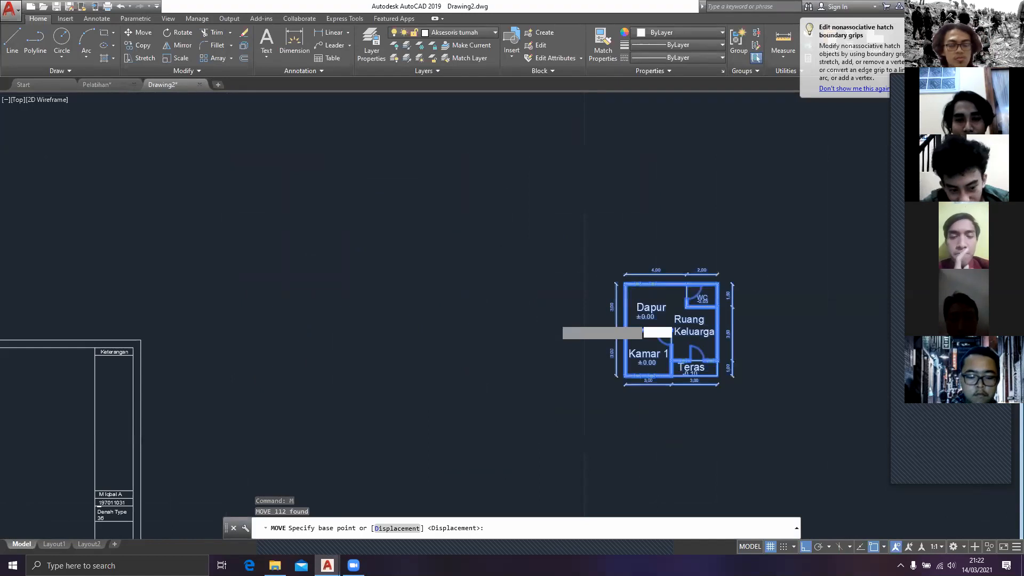
pyautogui.scroll(2, 558, 321)
pyautogui.click(483, 324)
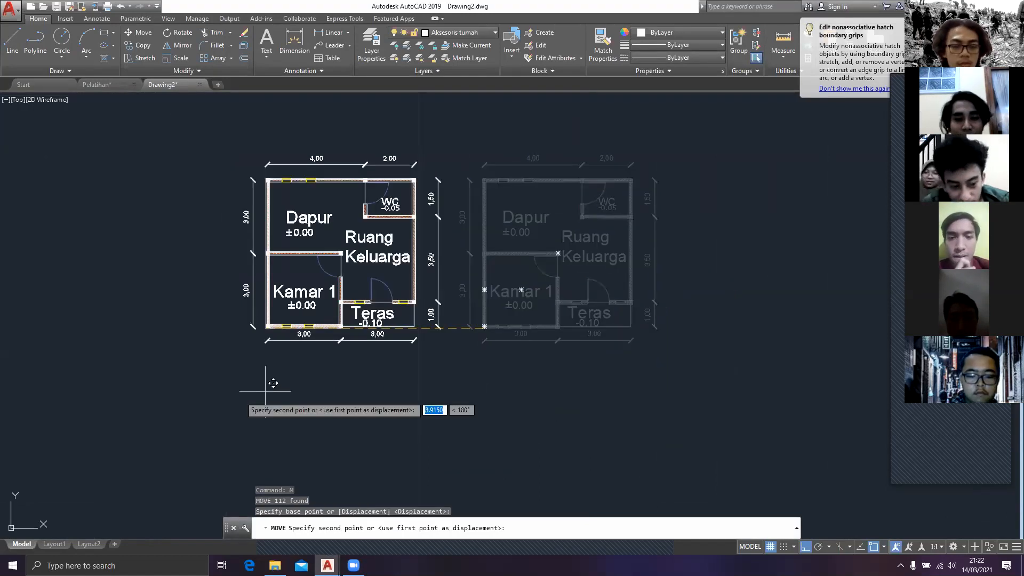
pyautogui.scroll(-3, 348, 317)
pyautogui.press('F8')
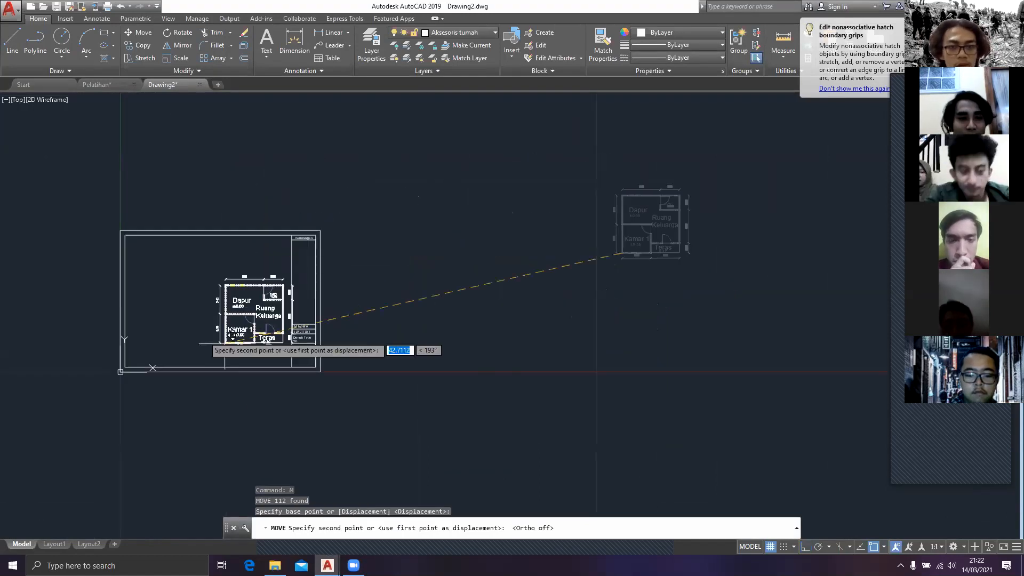
pyautogui.click(179, 324)
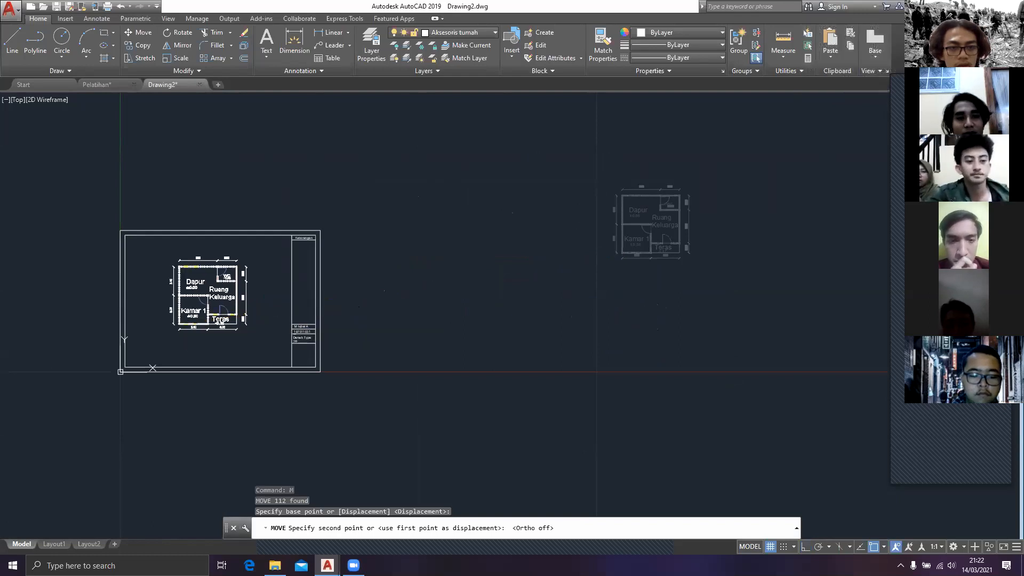
pyautogui.press('Escape')
pyautogui.moveTo(229, 276); pyautogui.dragTo(299, 292, button='middle')
# Step: Copy the "Denah 1 : 100" drawing title from the Pelatihan drawing into the lower-left corner of the sheet in Drawing2
pyautogui.click(109, 87)
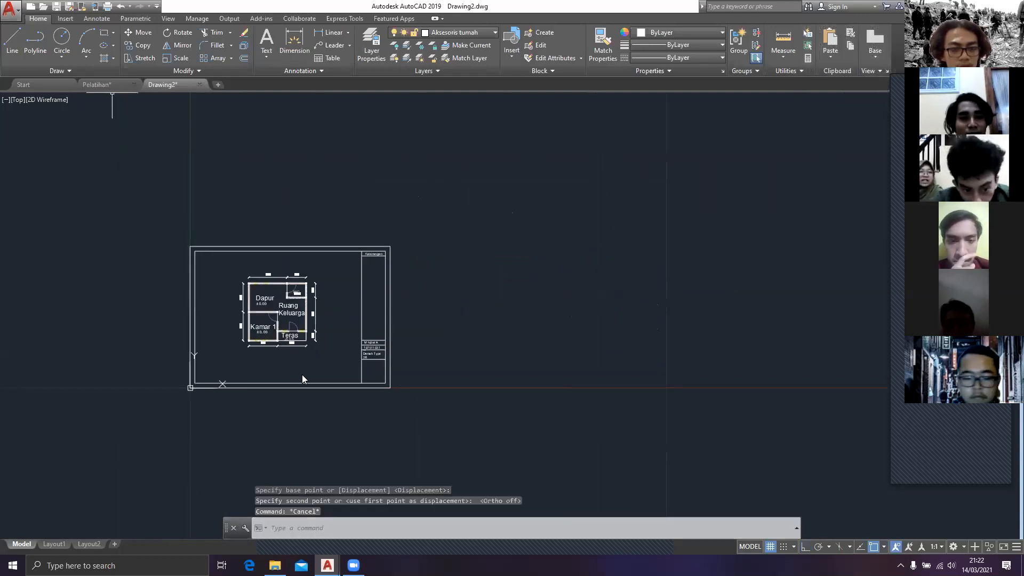
pyautogui.click(402, 456)
pyautogui.click(92, 344)
pyautogui.hotkey('ctrl', 'c')
pyautogui.click(174, 85)
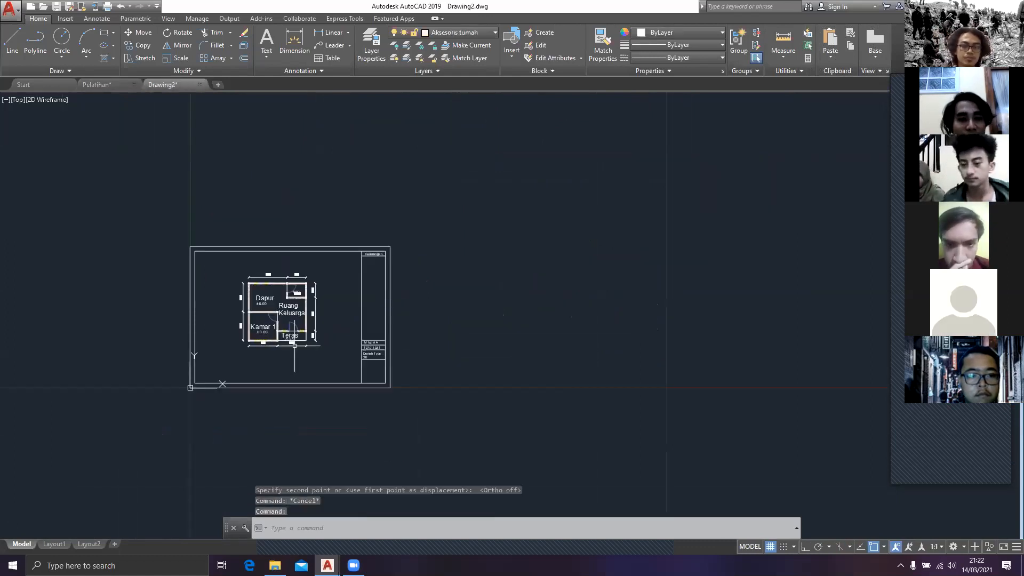
pyautogui.hotkey('ctrl', 'v')
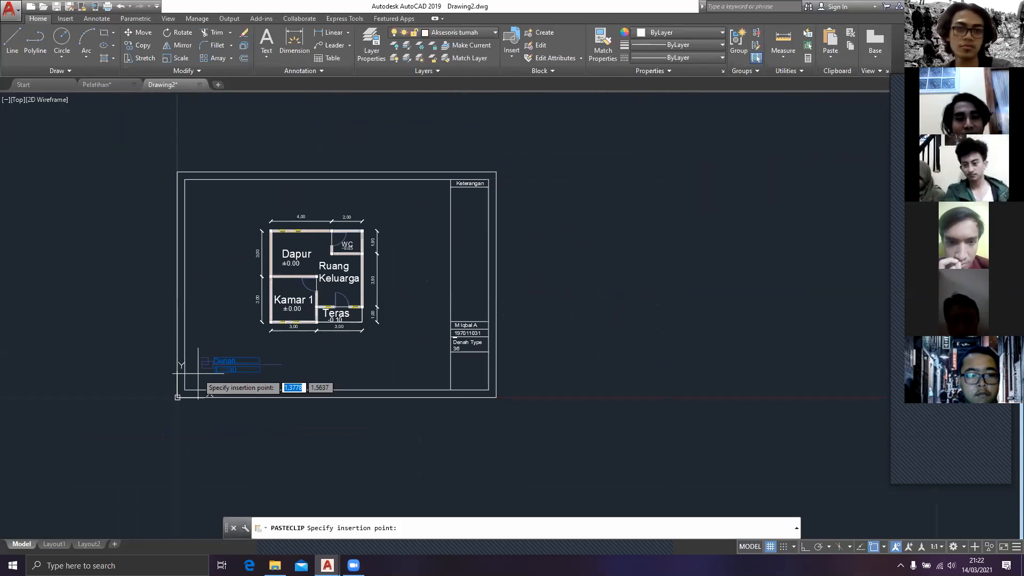
pyautogui.press('Escape')
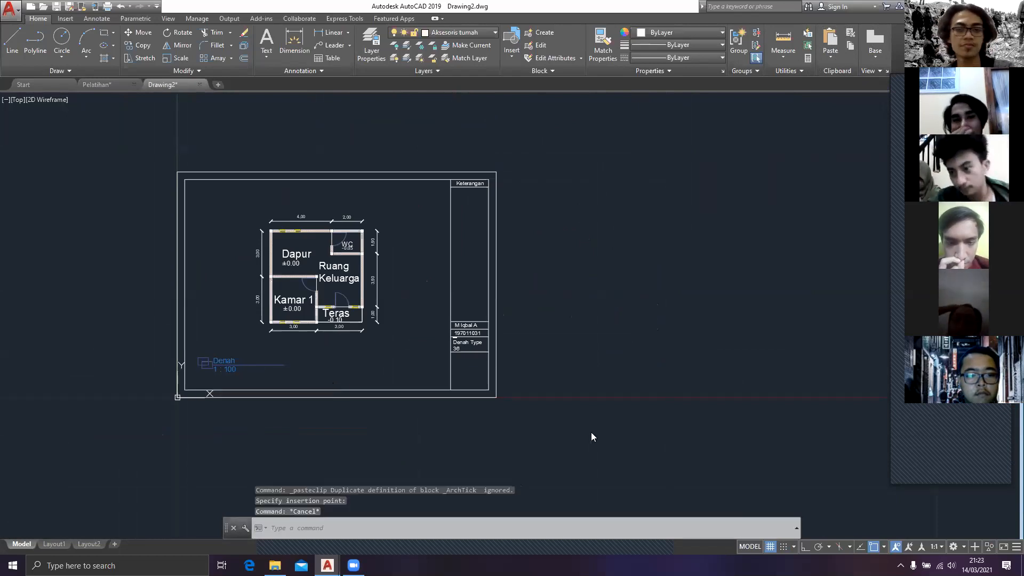
# Step: Start a plot of the model and choose AutoCAD PDF (General Documentation).pc3 as the plotter
pyautogui.hotkey('ctrl', 'p')
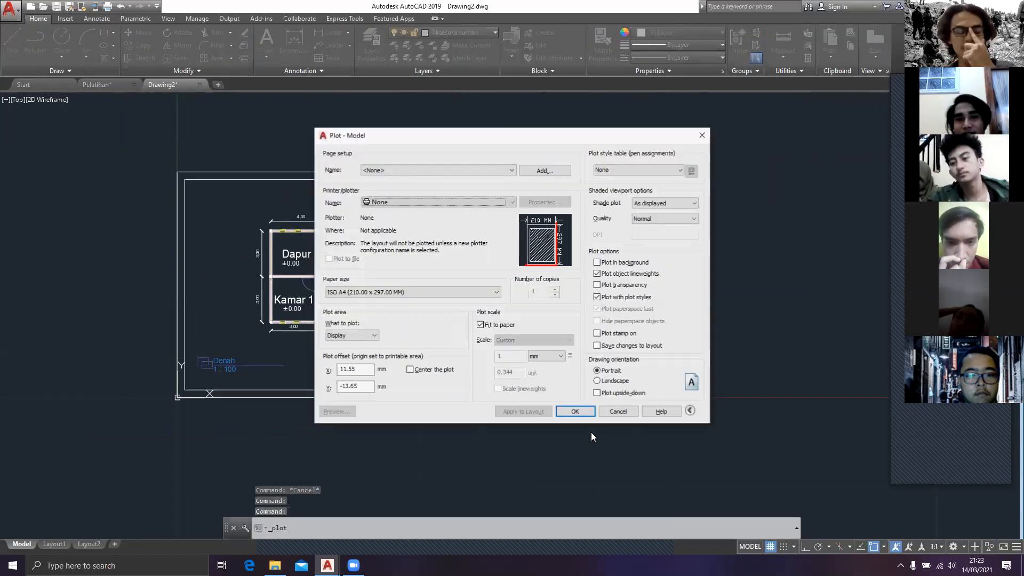
pyautogui.click(707, 139)
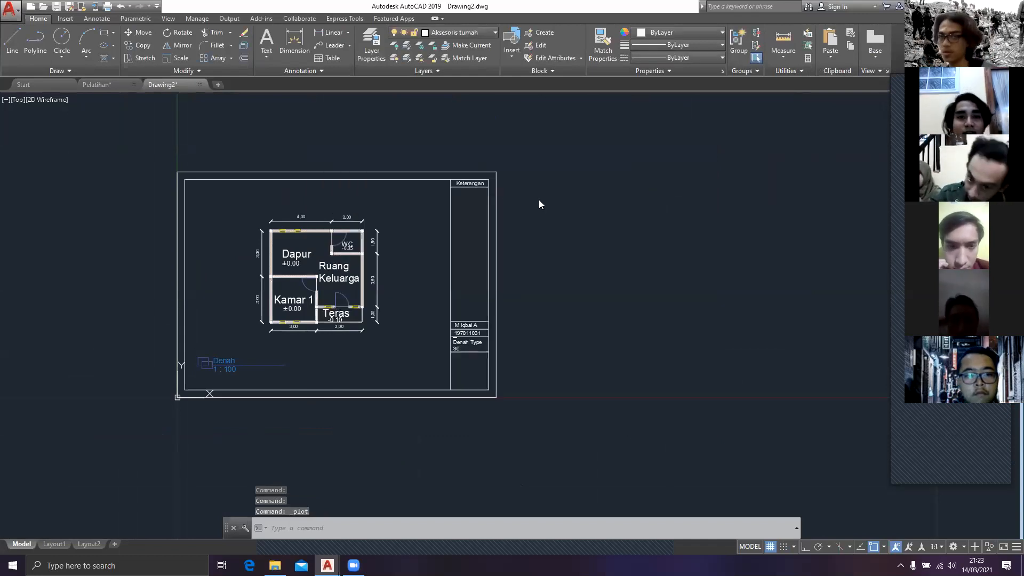
pyautogui.hotkey('ctrl', 'p')
pyautogui.click(427, 171)
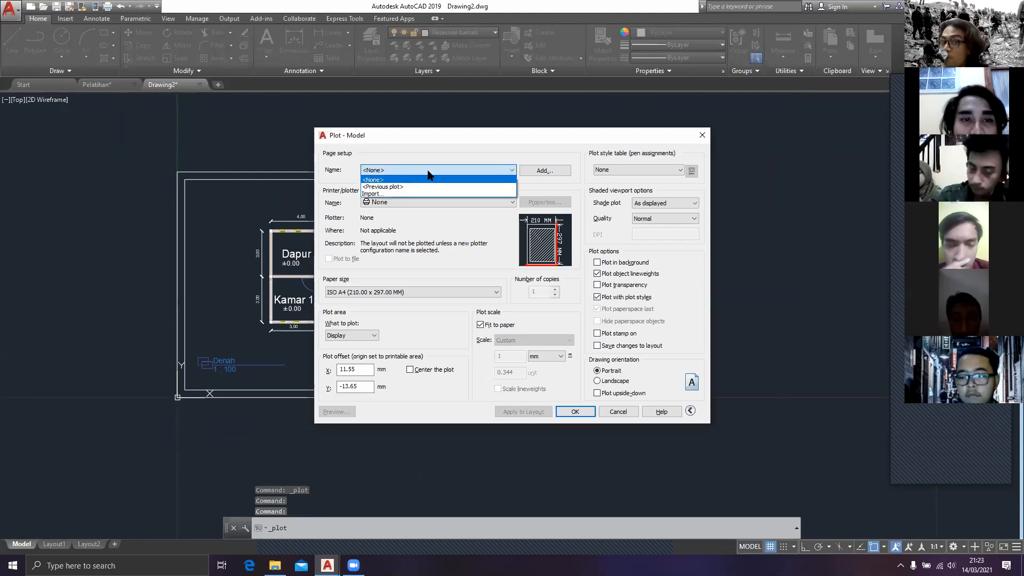
pyautogui.click(424, 202)
pyautogui.click(427, 202)
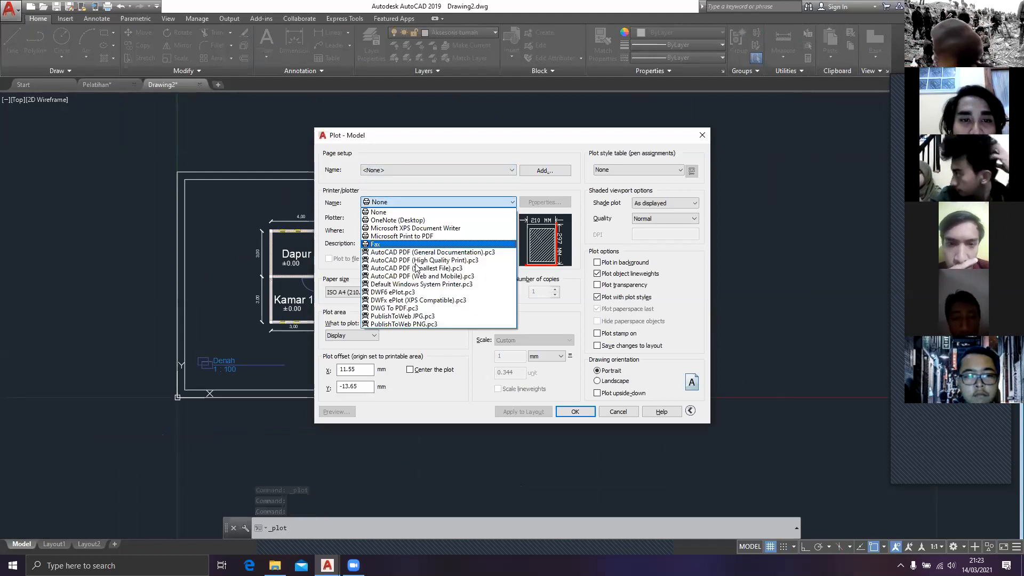
pyautogui.click(440, 255)
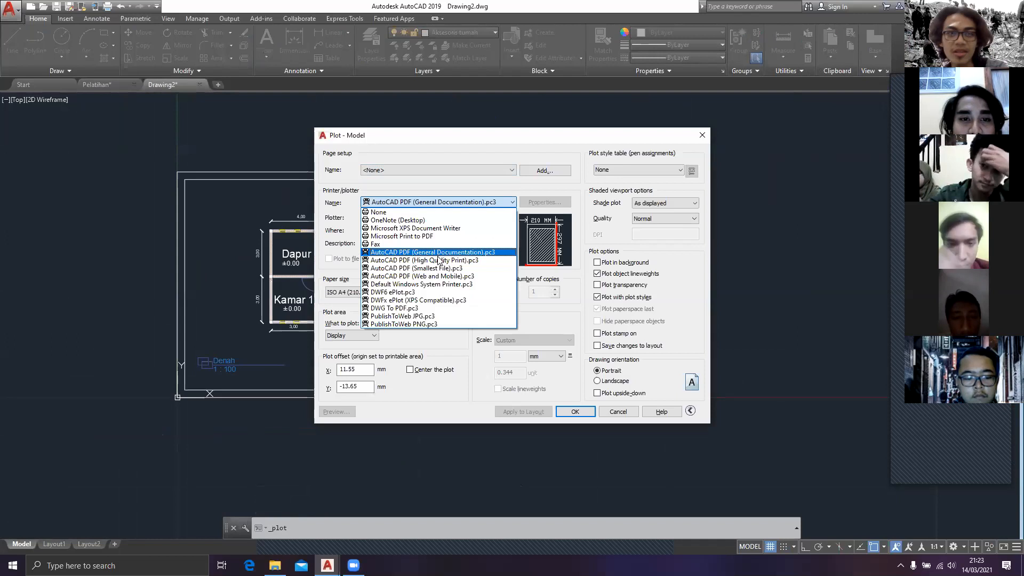
# Step: Set the plot's paper size to ISO A3 (420.00 x 297.00 MM)
pyautogui.click(397, 293)
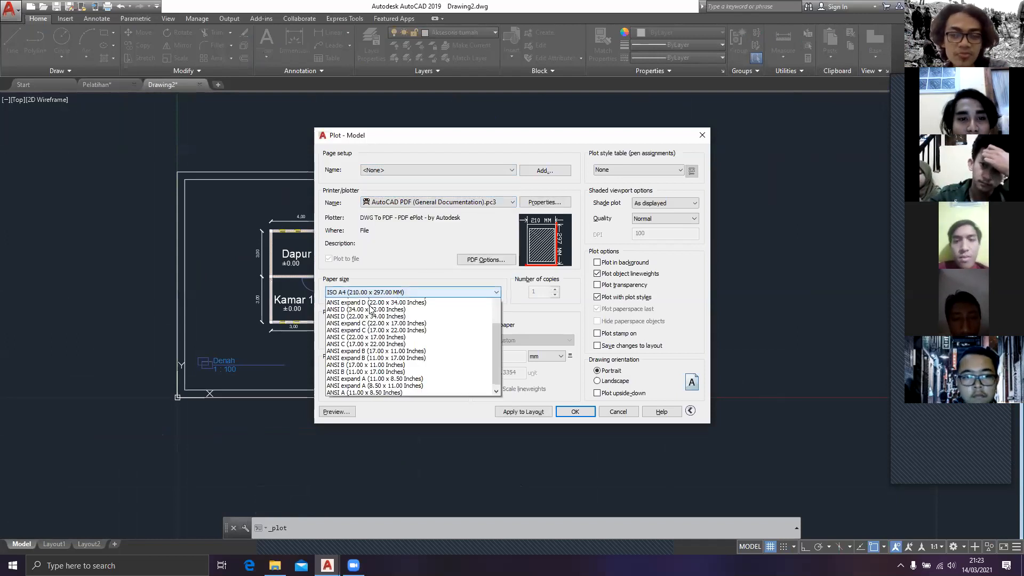
pyautogui.scroll(1, 376, 331)
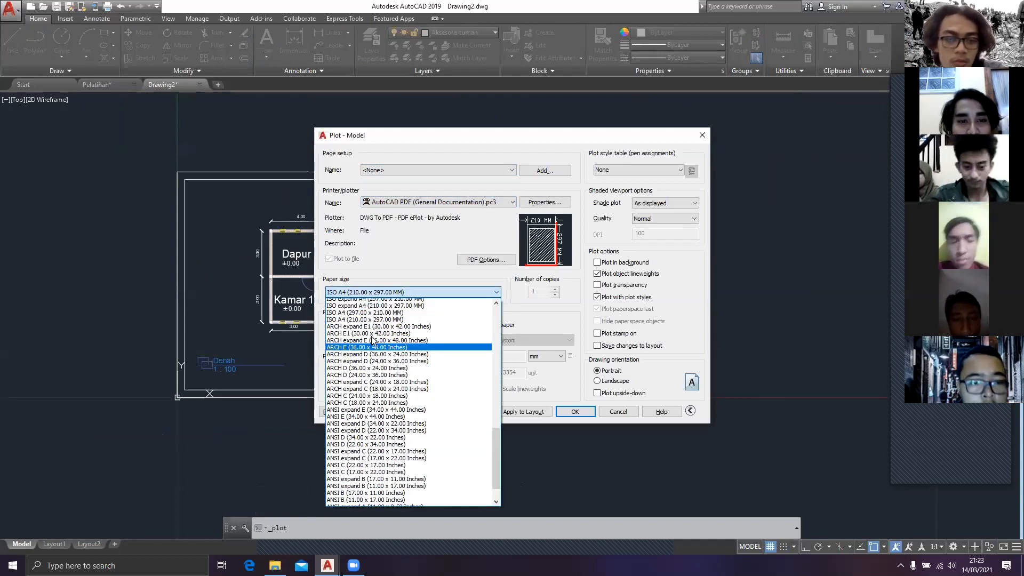
pyautogui.scroll(2, 377, 332)
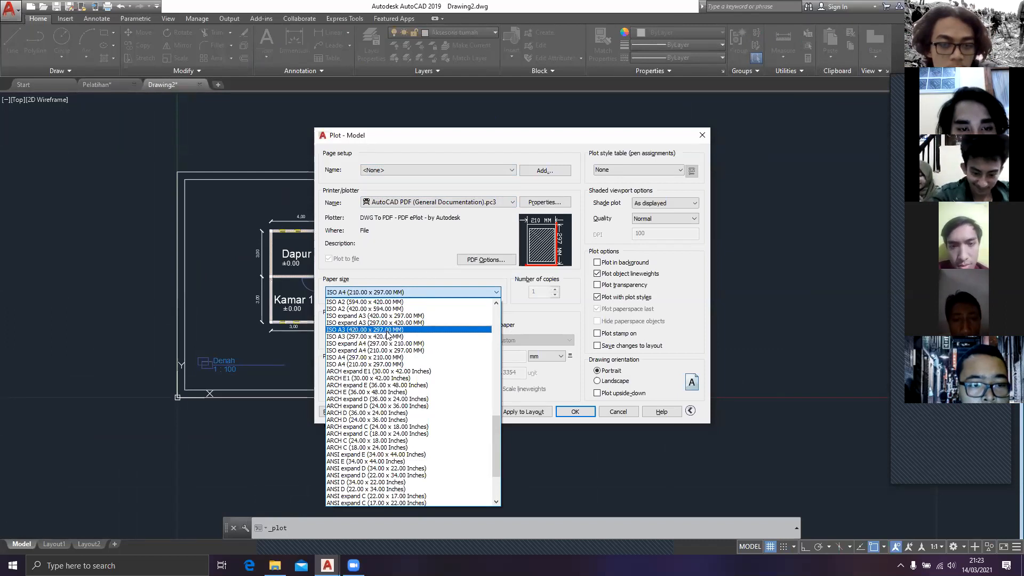
pyautogui.click(388, 331)
# Step: Define the plot area as a window around the sheet's outer frame and set the drawing orientation to landscape
pyautogui.click(374, 335)
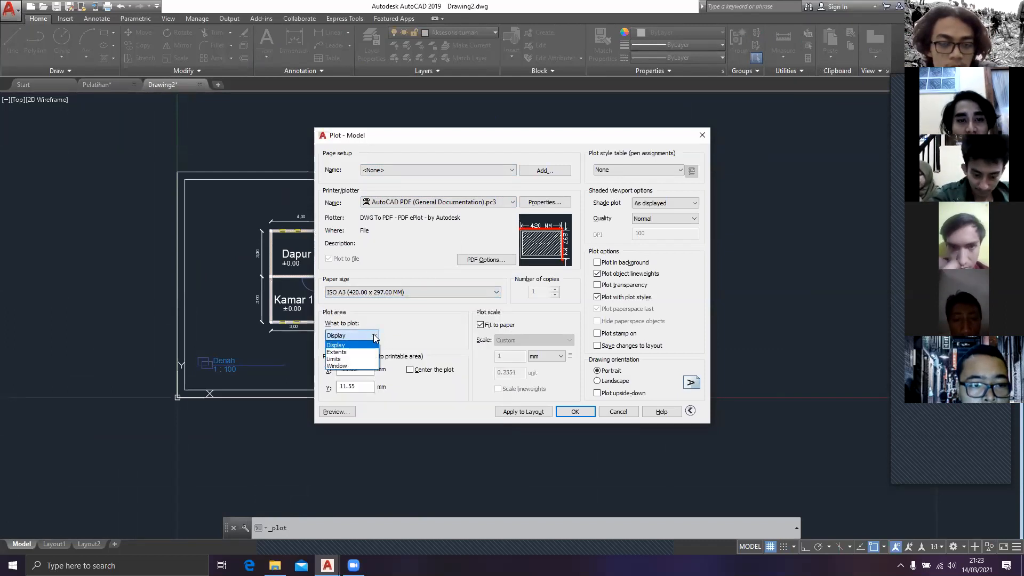
pyautogui.click(341, 366)
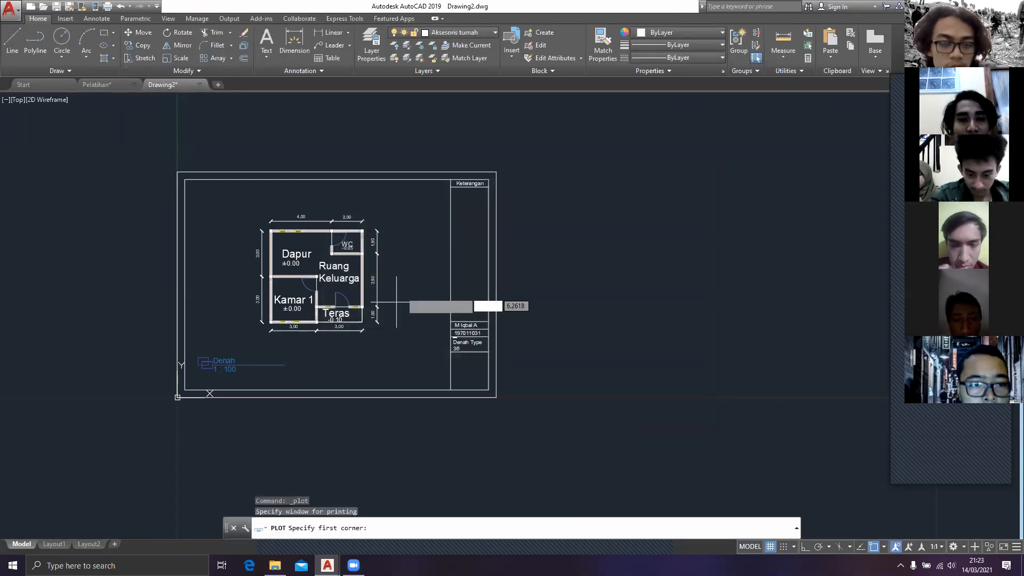
pyautogui.click(177, 171)
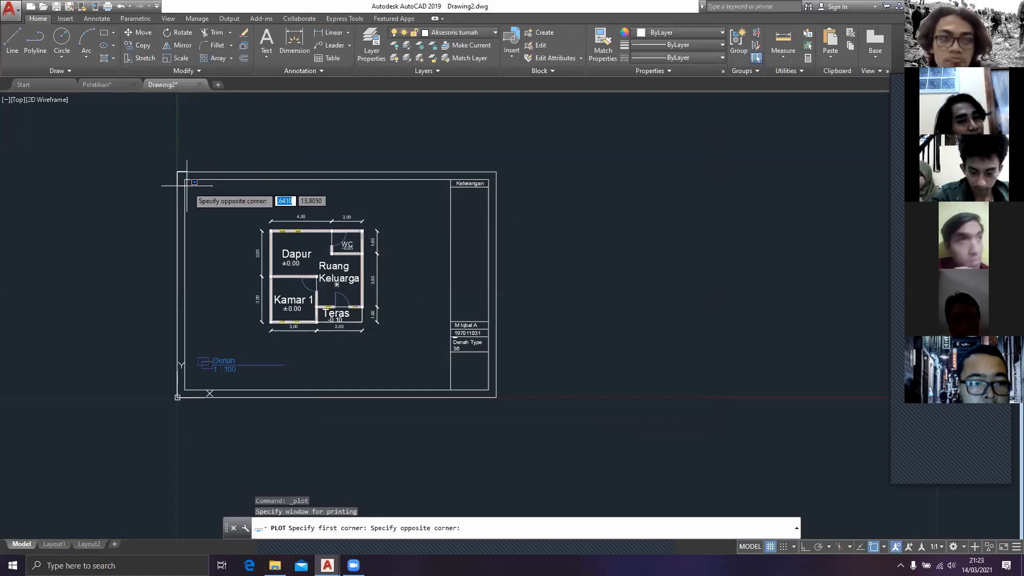
pyautogui.click(496, 397)
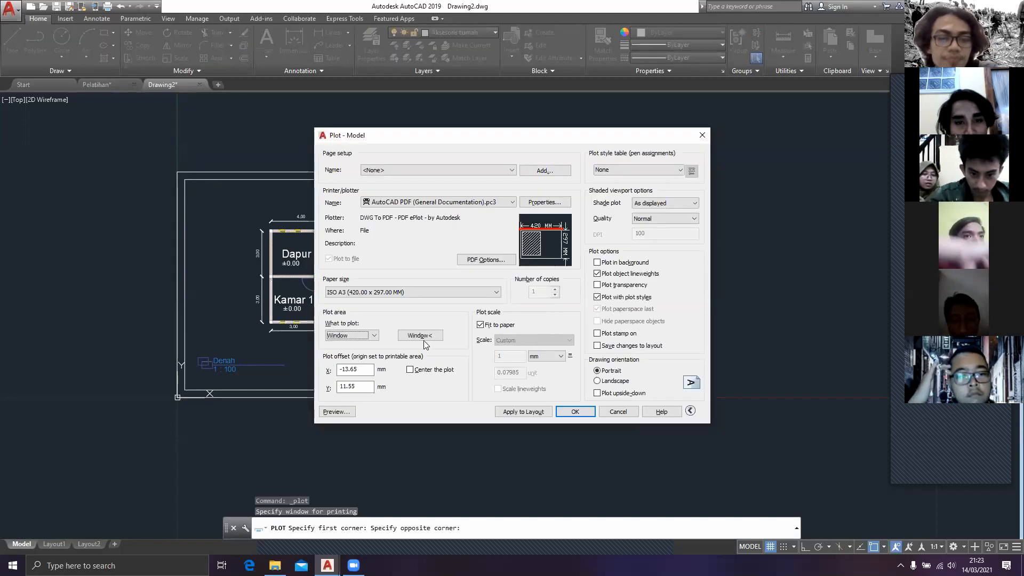
pyautogui.click(598, 382)
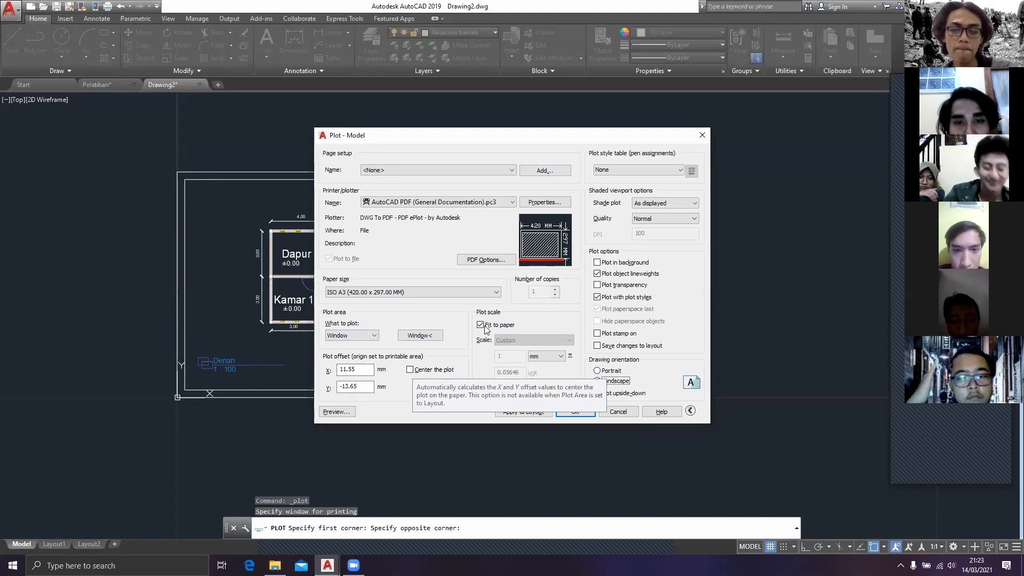
# Step: Set the plot's paper size to ISO full bleed A3 (297.00 x 420.00 MM)
pyautogui.click(395, 292)
pyautogui.scroll(2, 377, 327)
pyautogui.scroll(2, 378, 327)
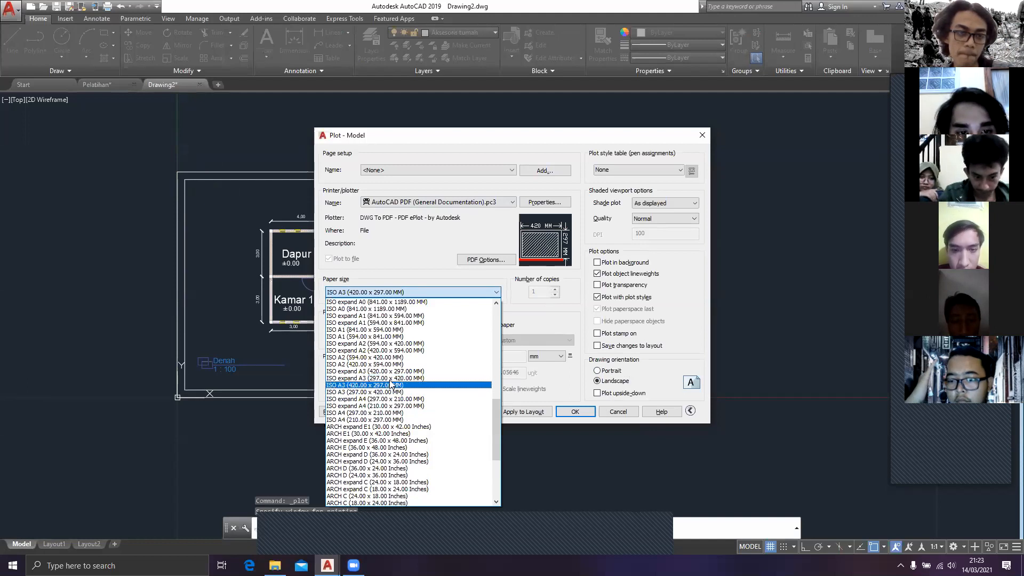
pyautogui.scroll(2, 391, 378)
pyautogui.scroll(-6, 391, 377)
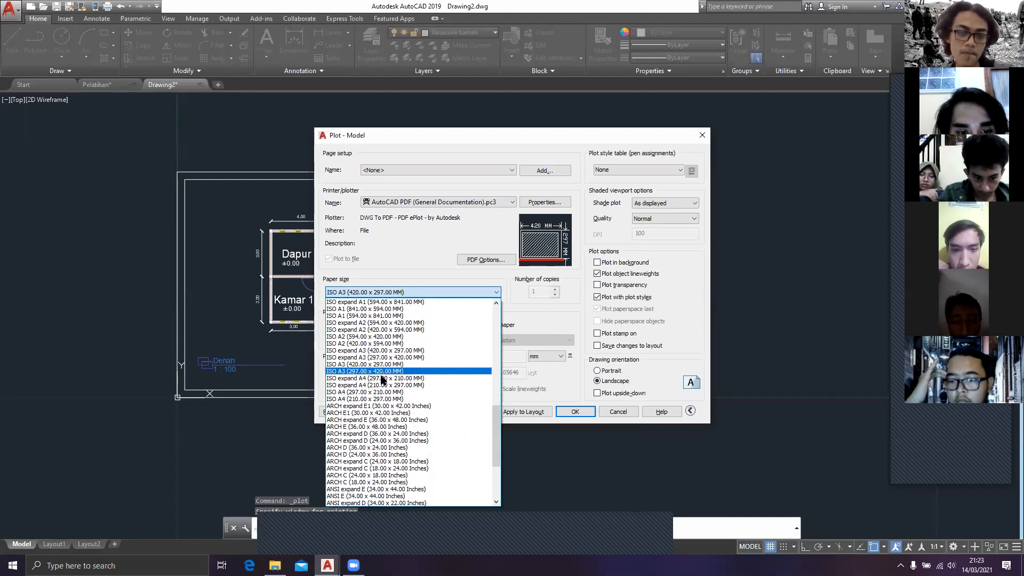
pyautogui.scroll(-2, 388, 381)
pyautogui.press('i')
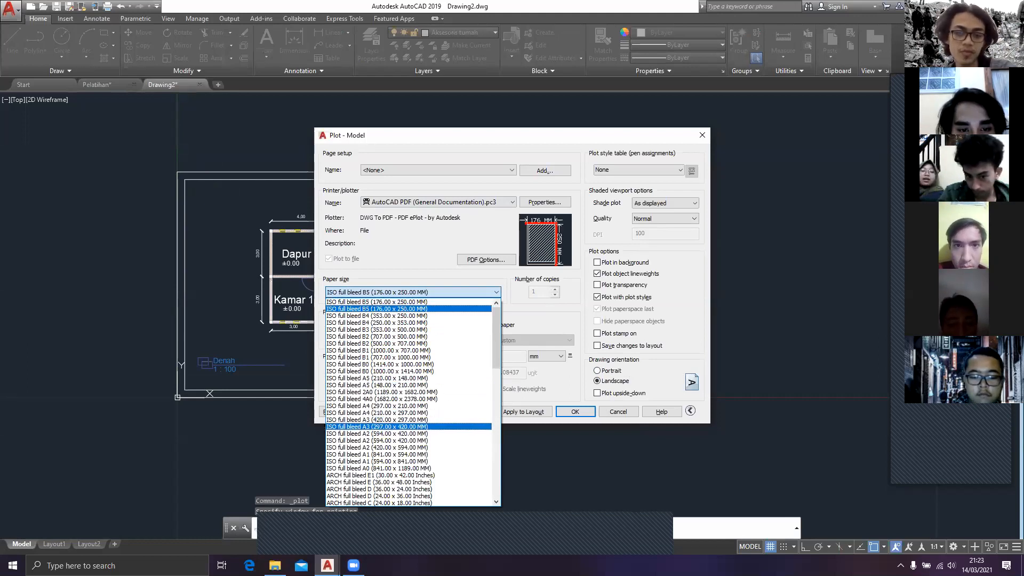
pyautogui.click(354, 427)
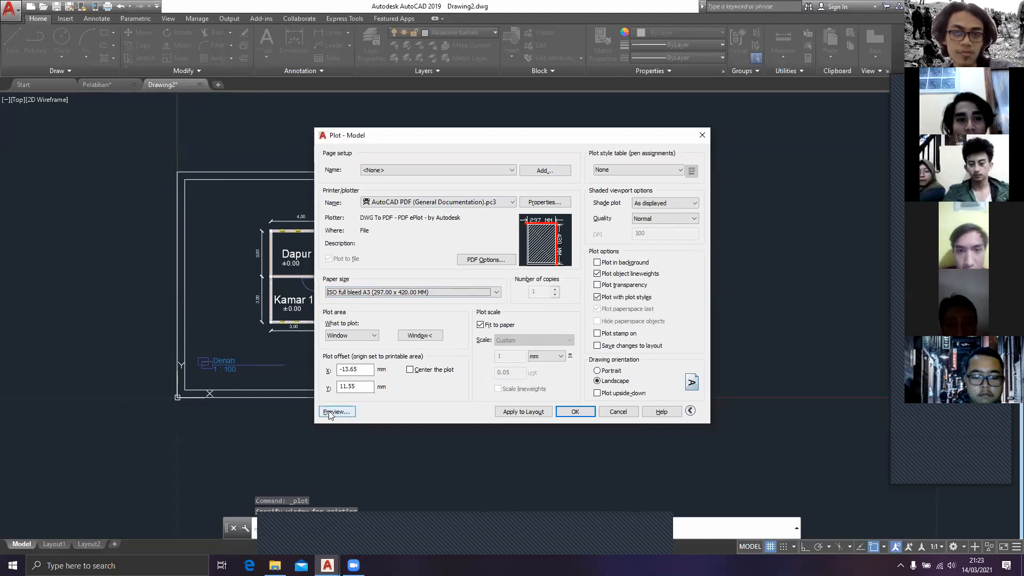
# Step: Center the plot on the paper and preview the sheet, closing the plot setup without plotting
pyautogui.click(409, 372)
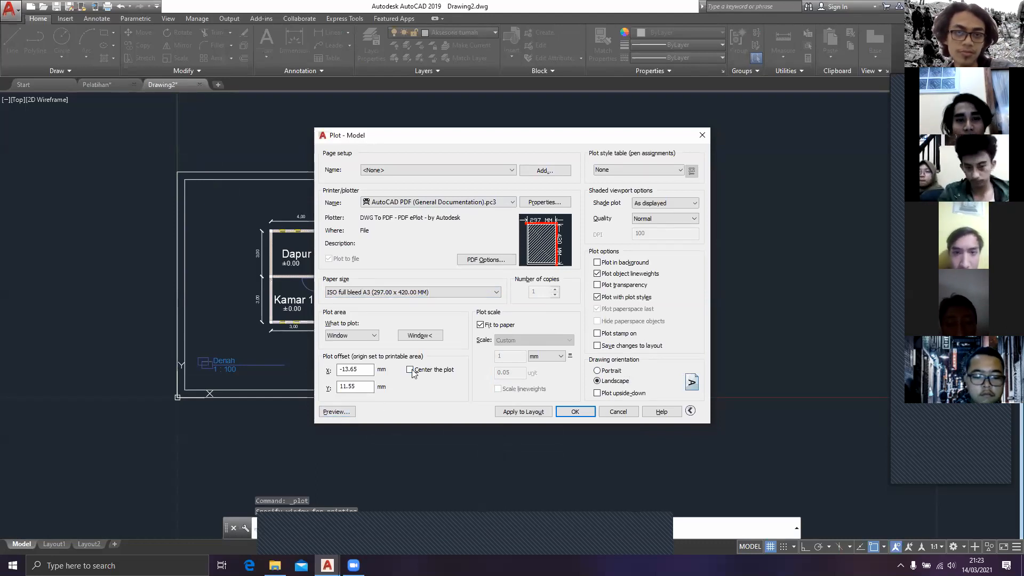
pyautogui.click(337, 411)
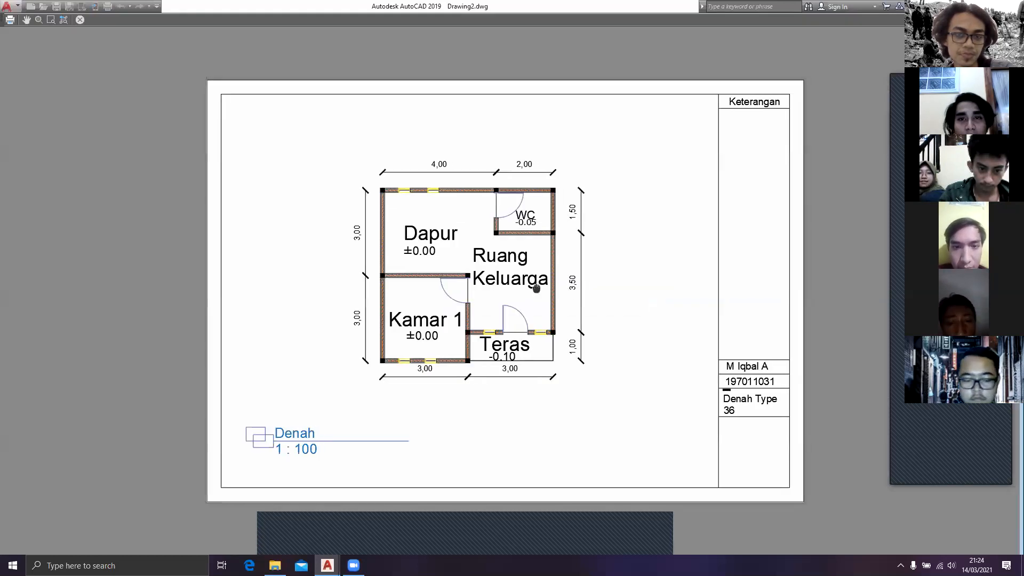
pyautogui.moveTo(536, 289); pyautogui.dragTo(514, 283)
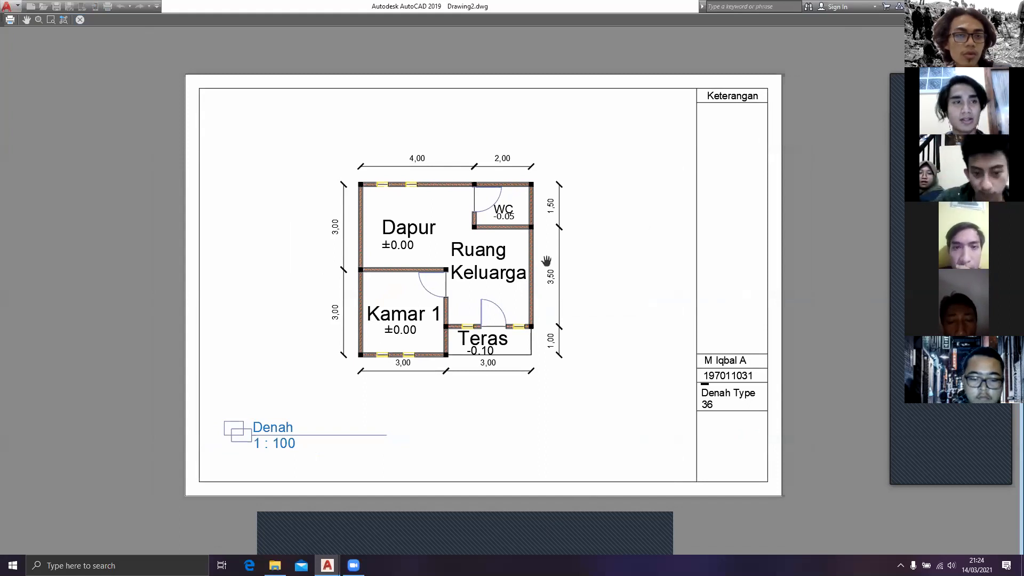
pyautogui.press('Escape')
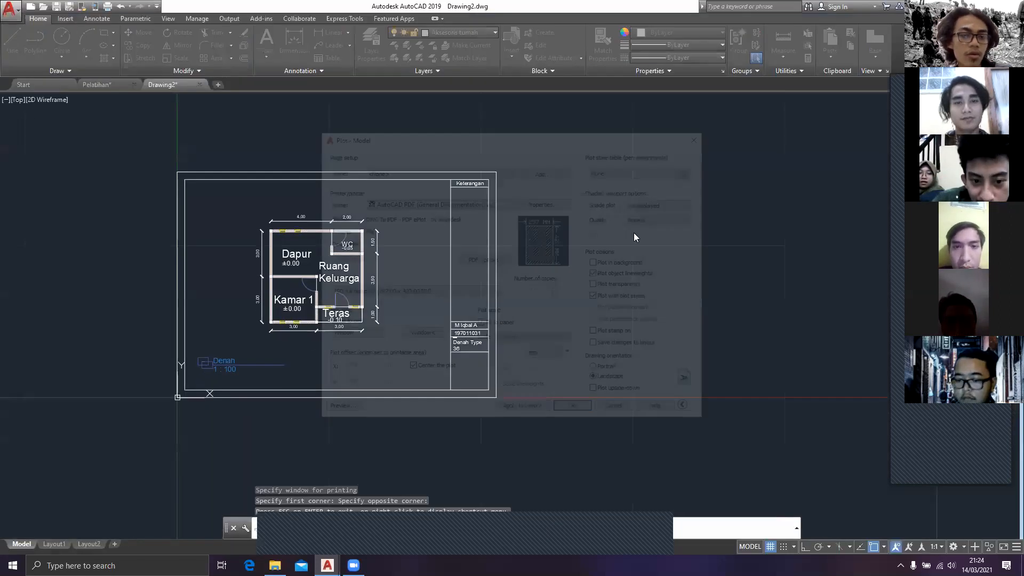
pyautogui.click(702, 137)
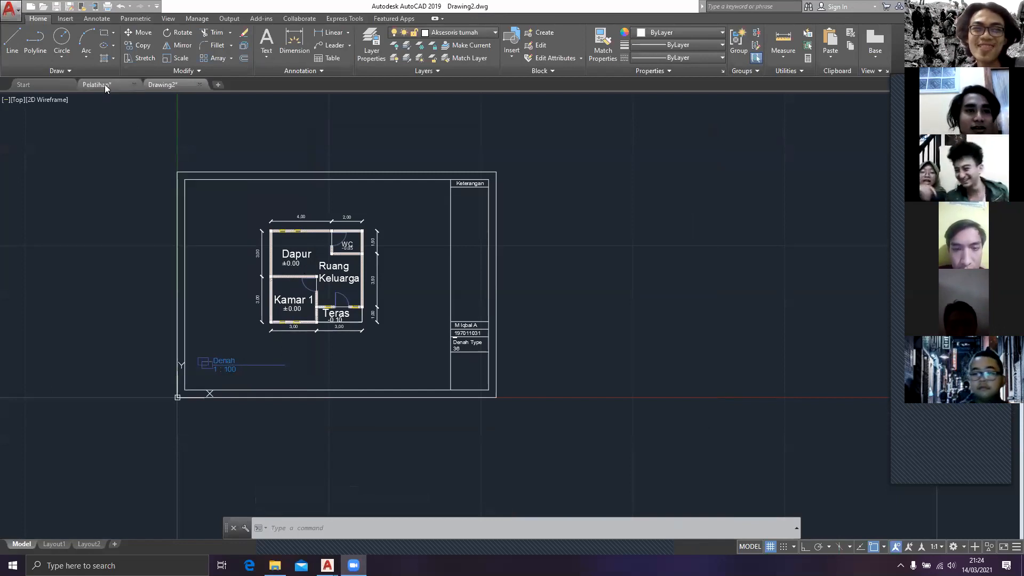
# Step: Create a new layer named Rumah in the layer manager
pyautogui.moveTo(105, 84)
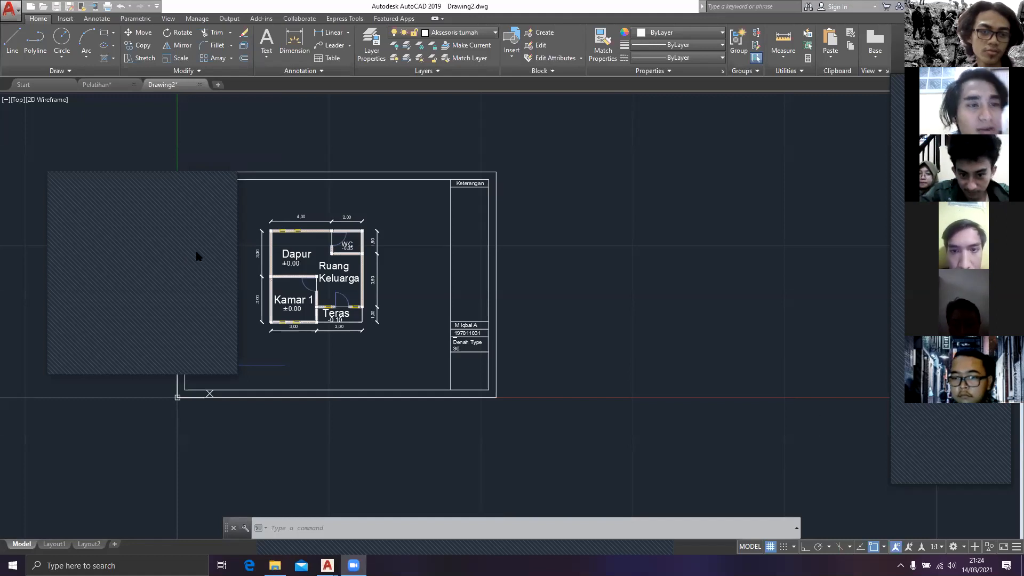
pyautogui.click(460, 31)
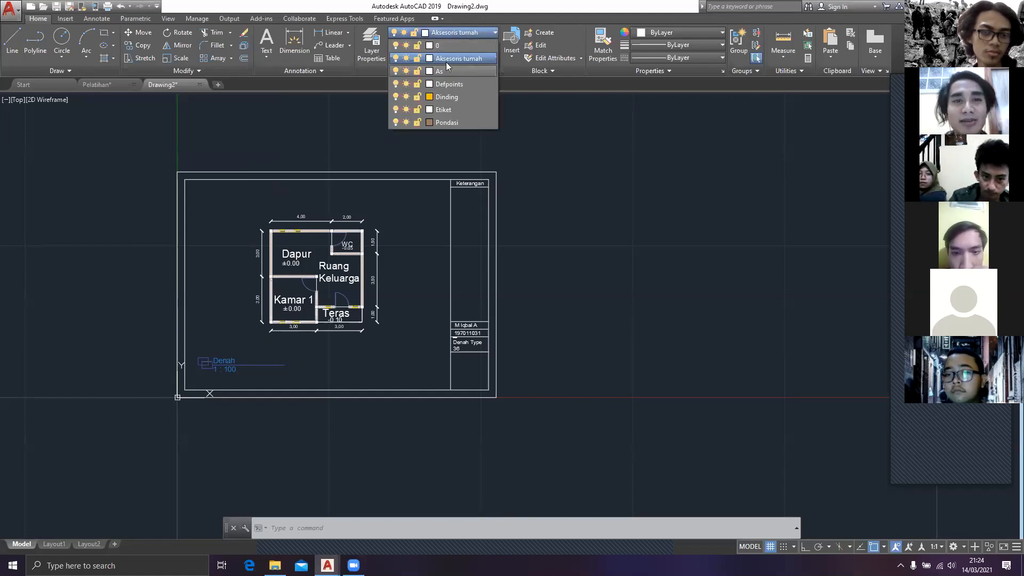
pyautogui.click(396, 77)
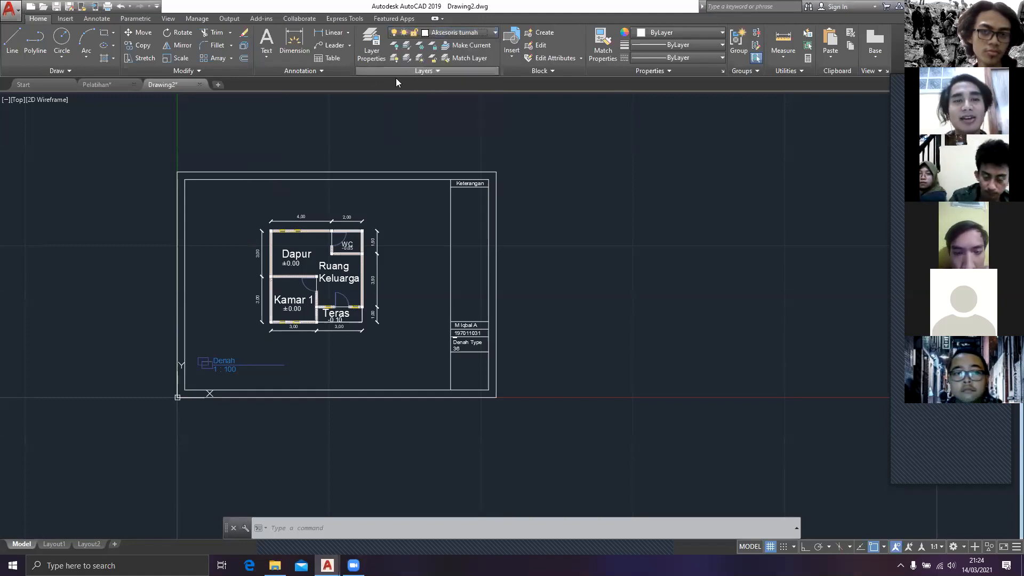
pyautogui.click(379, 40)
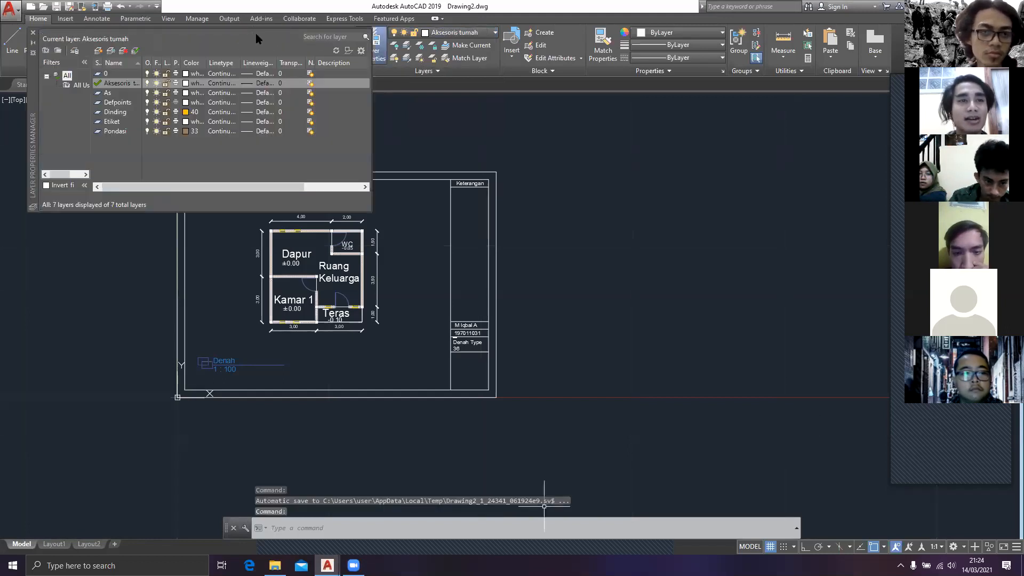
pyautogui.click(315, 82)
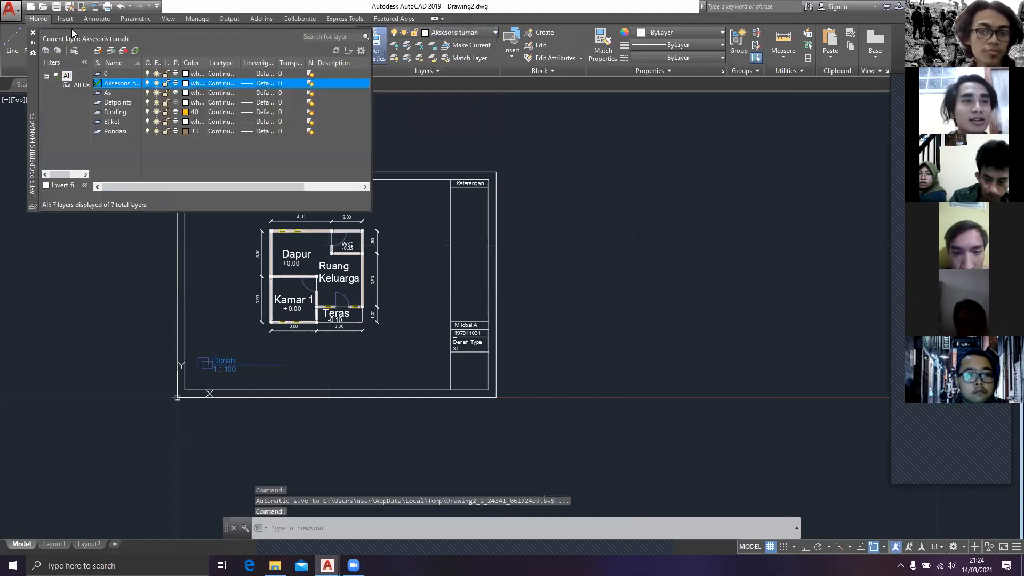
pyautogui.click(98, 50)
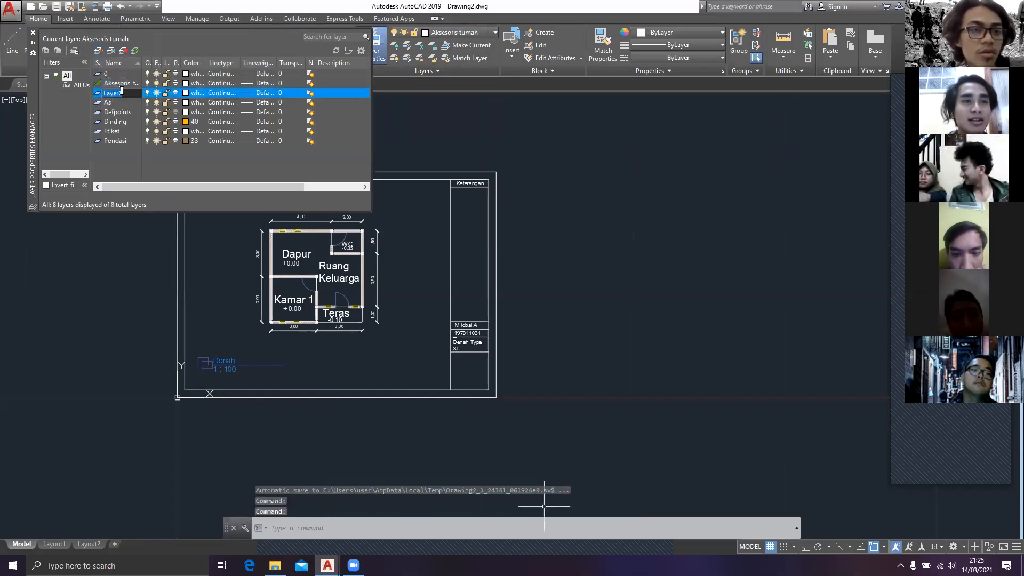
pyautogui.click(126, 93)
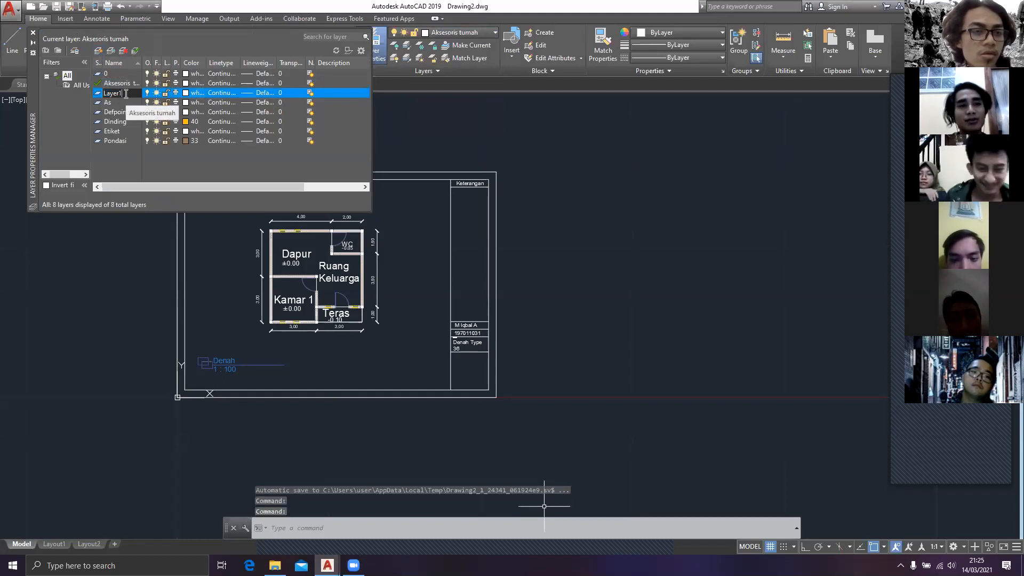
pyautogui.press('BackSpace')
pyautogui.press('BackSpace')
pyautogui.press('BackSpace')
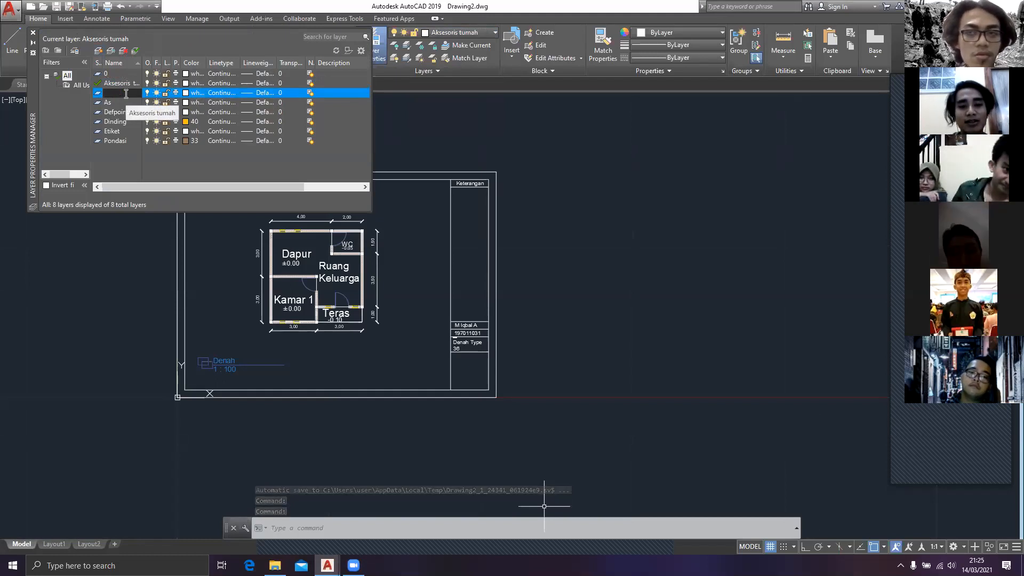
pyautogui.write('Ru')
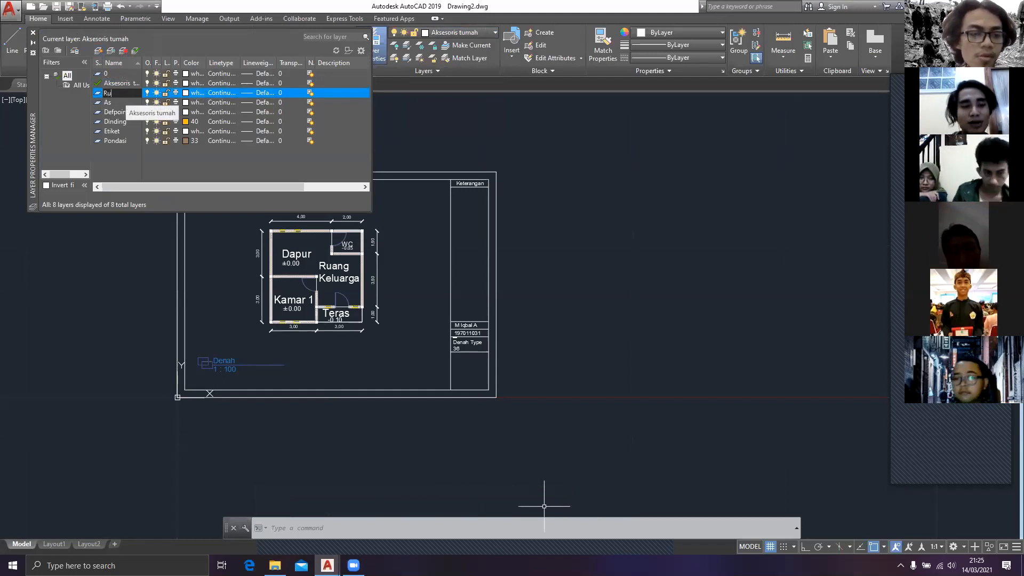
pyautogui.write('mah')
pyautogui.press('Return')
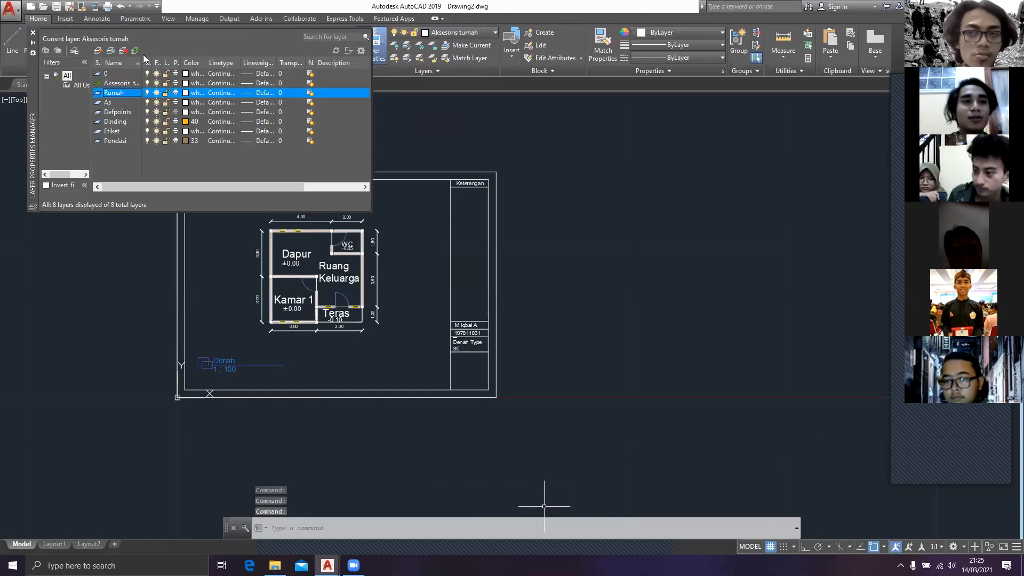
# Step: Make the Rumah layer current and close the layer manager
pyautogui.doubleClick(98, 94)
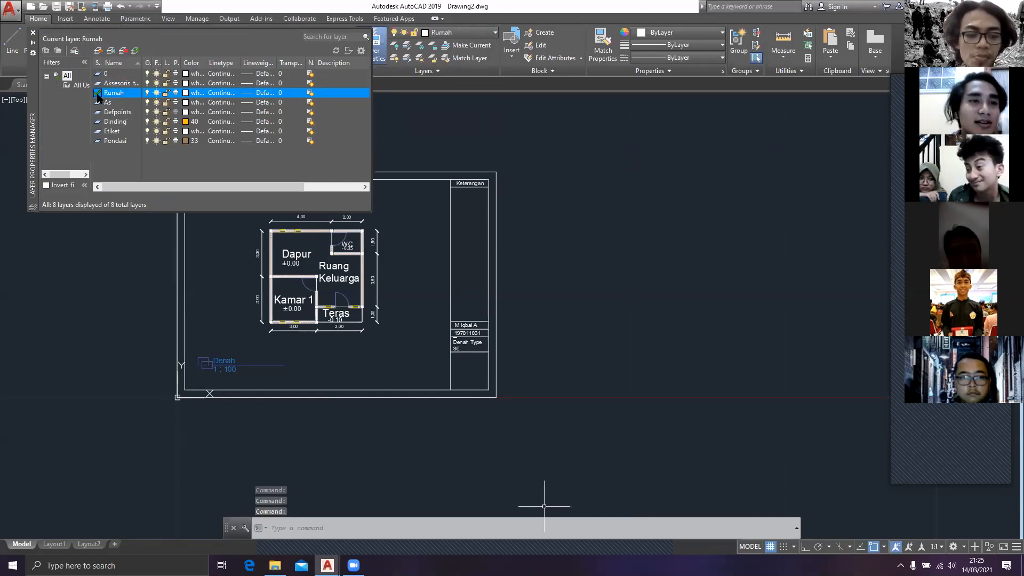
pyautogui.click(32, 33)
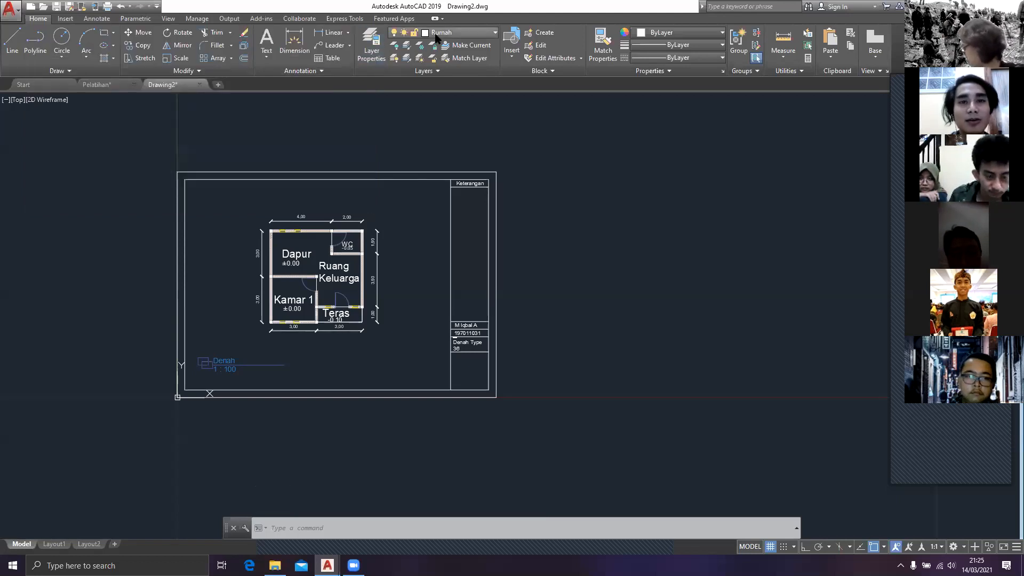
pyautogui.click(448, 33)
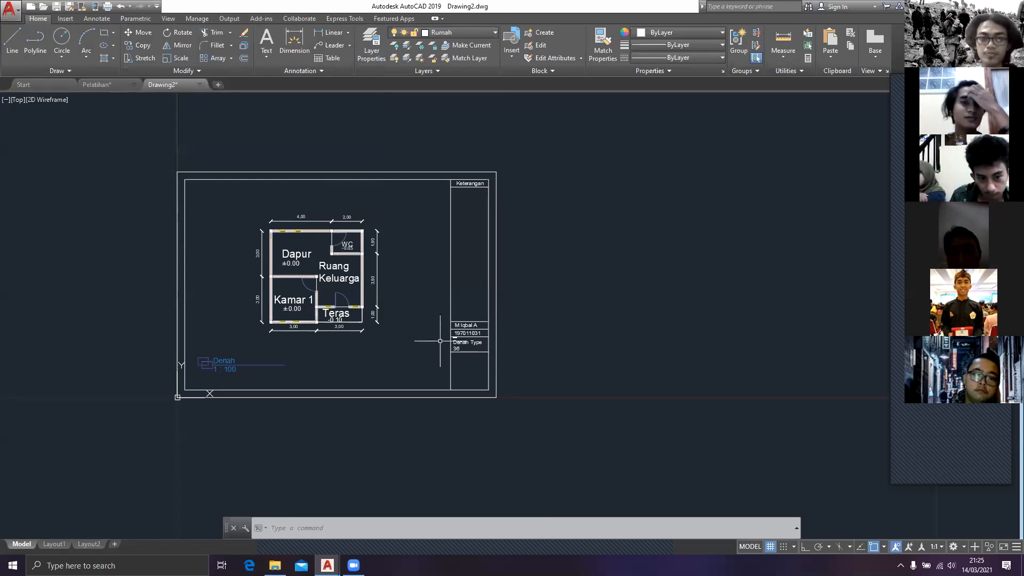
# Step: Examine how the section lines and section marker are drawn on the floor plan in the Pelatihan drawing
pyautogui.moveTo(506, 319); pyautogui.dragTo(547, 315, button='middle')
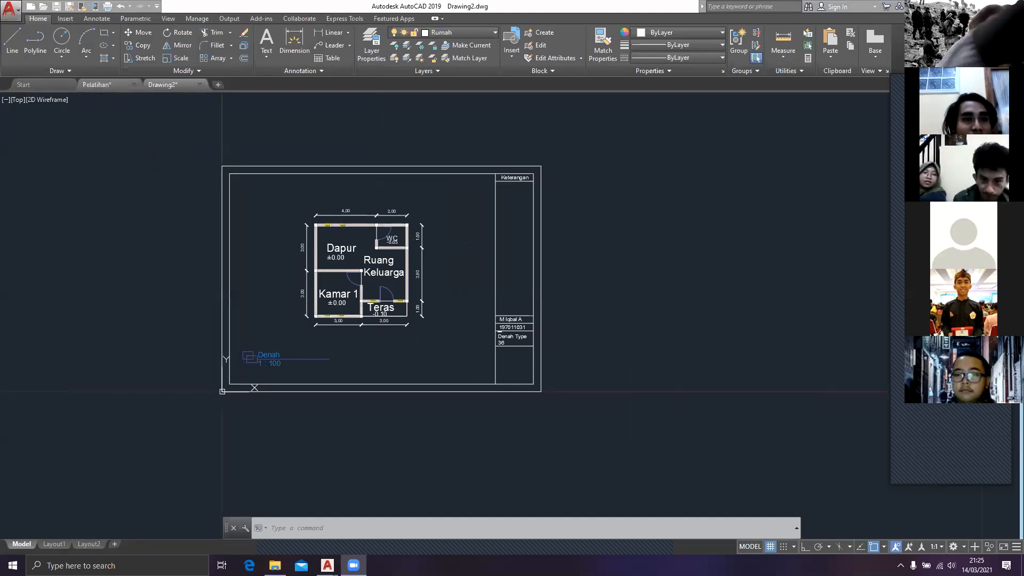
pyautogui.click(98, 84)
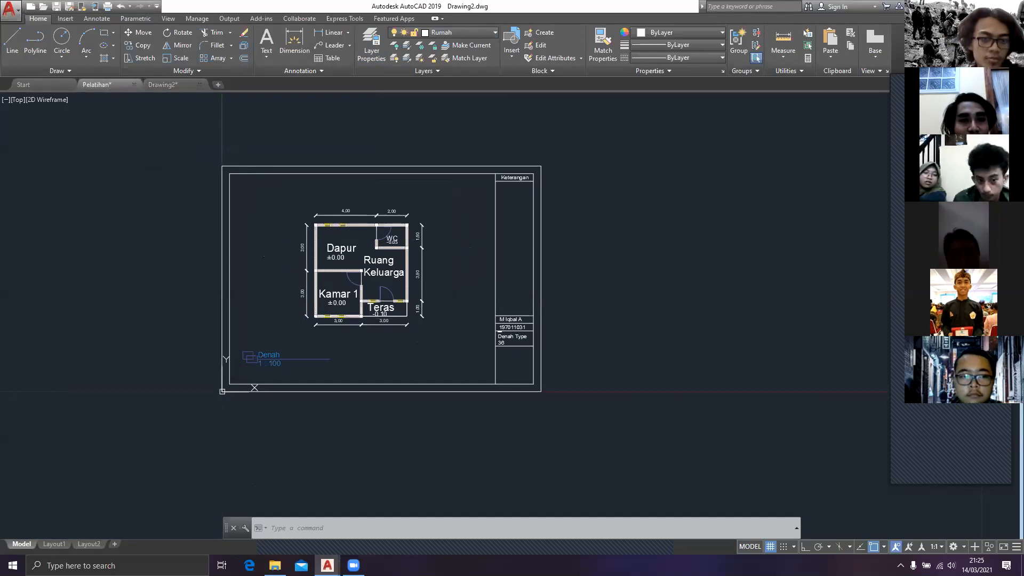
pyautogui.moveTo(374, 271); pyautogui.dragTo(326, 351, button='middle')
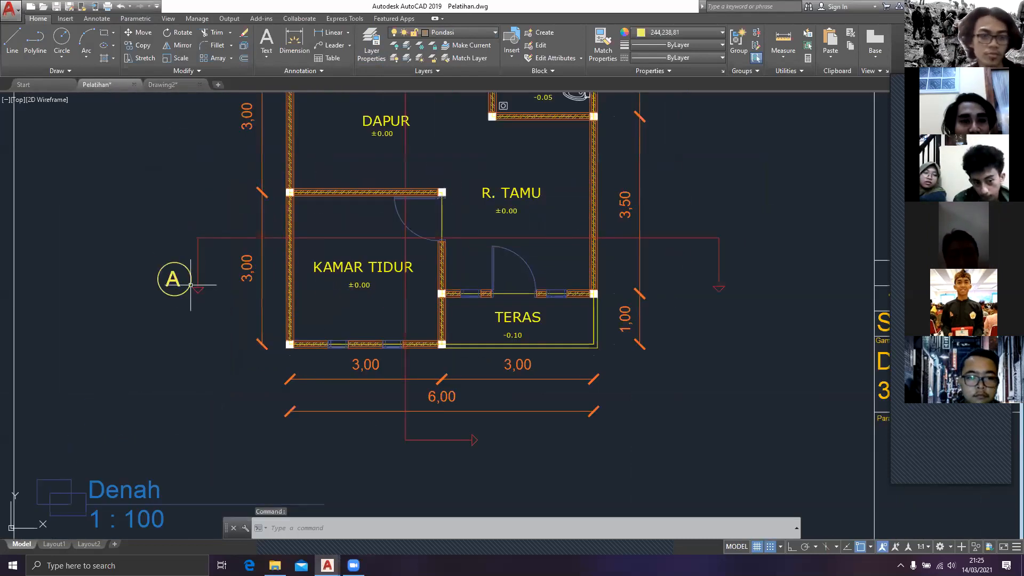
# Step: Return to Drawing2 and draw a horizontal section line about 11.8 units long through Kamar 1 and Ruang Keluarga with ortho on
pyautogui.click(169, 84)
pyautogui.write('l')
pyautogui.press('Return')
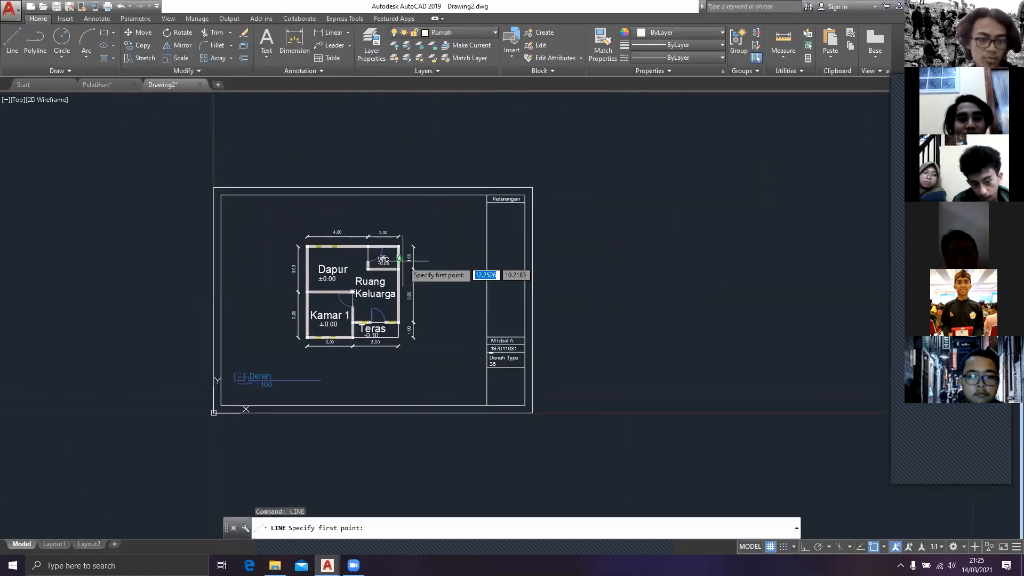
pyautogui.click(442, 309)
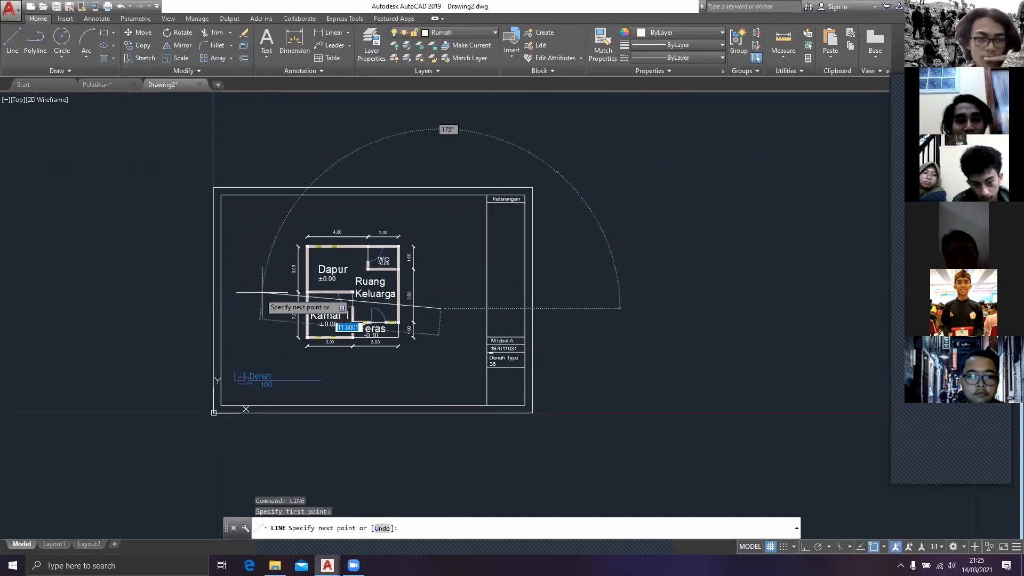
pyautogui.press('F8')
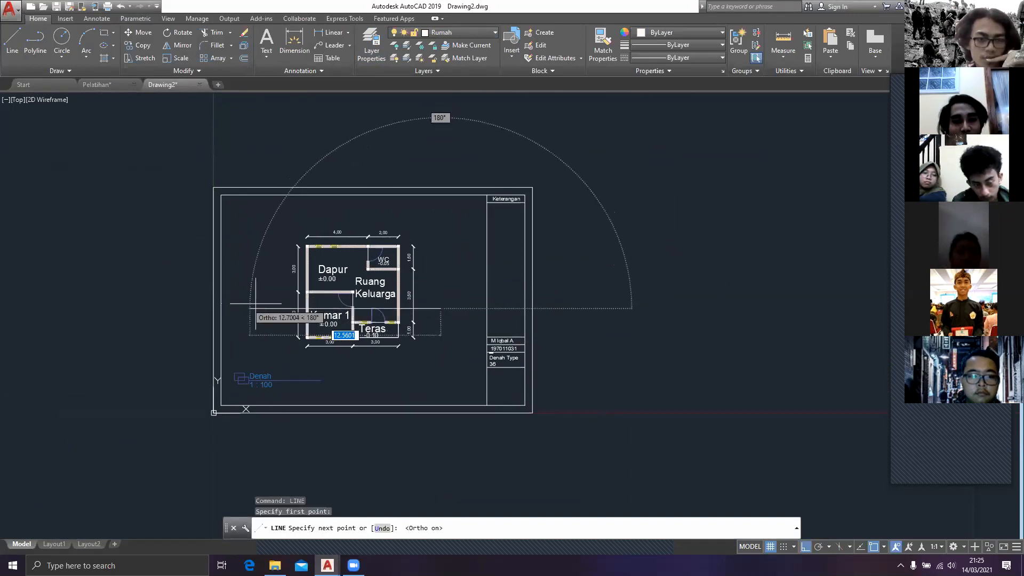
pyautogui.click(263, 309)
pyautogui.press('Escape')
# Step: Select the horizontal section line and set its color to dark red 153,27,30
pyautogui.click(457, 343)
pyautogui.click(424, 274)
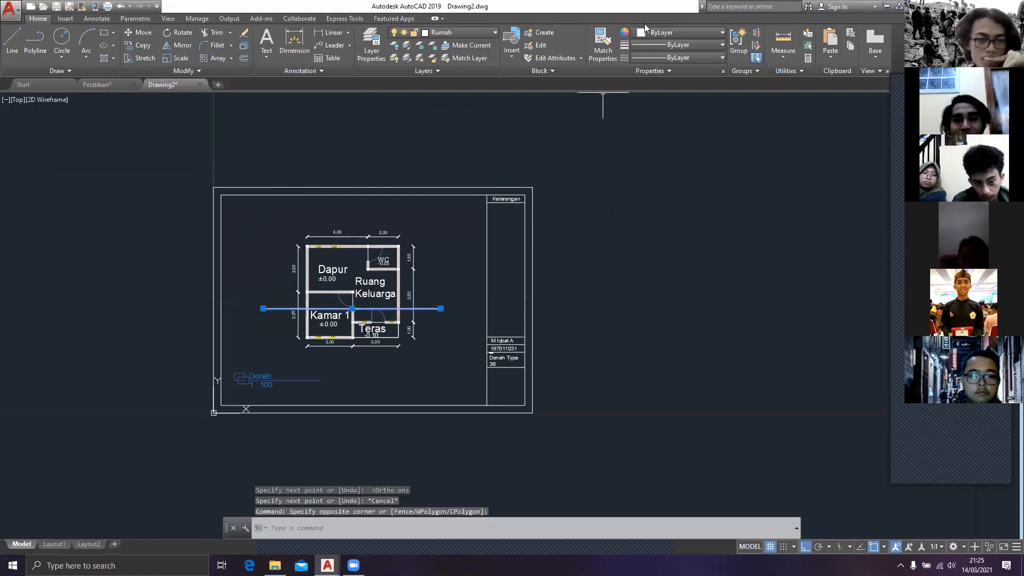
pyautogui.click(669, 44)
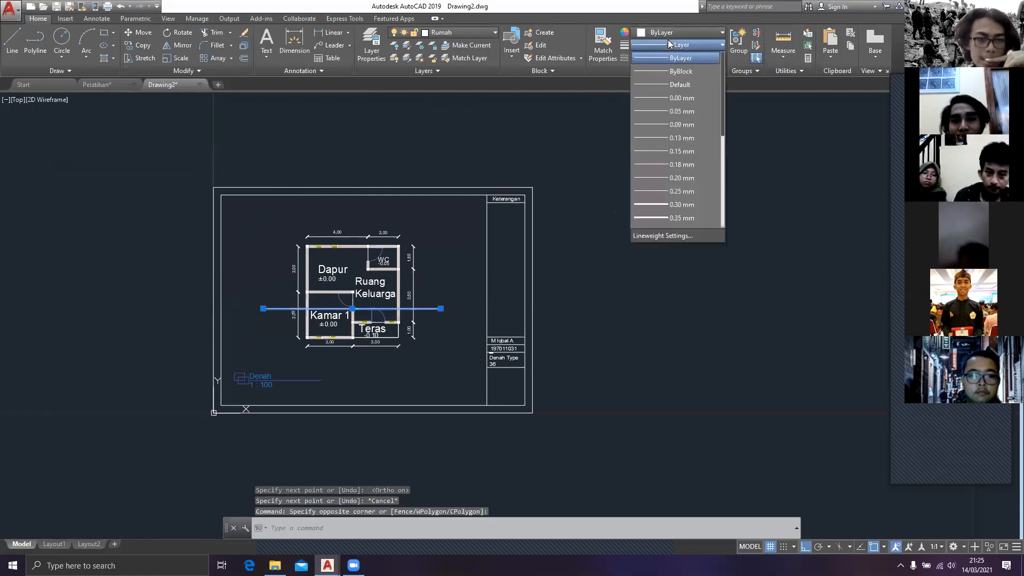
pyautogui.click(670, 32)
pyautogui.click(670, 32)
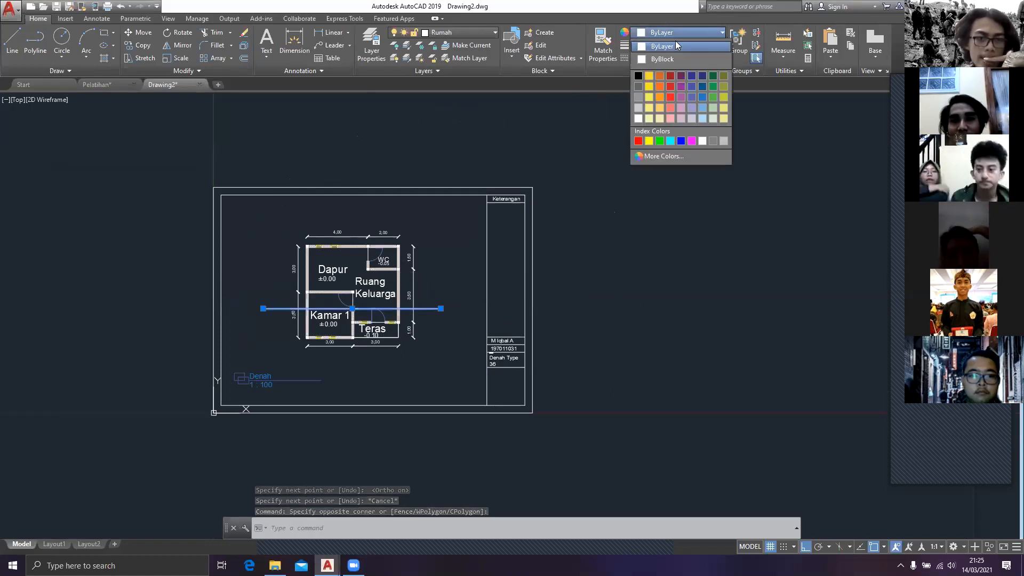
pyautogui.click(667, 74)
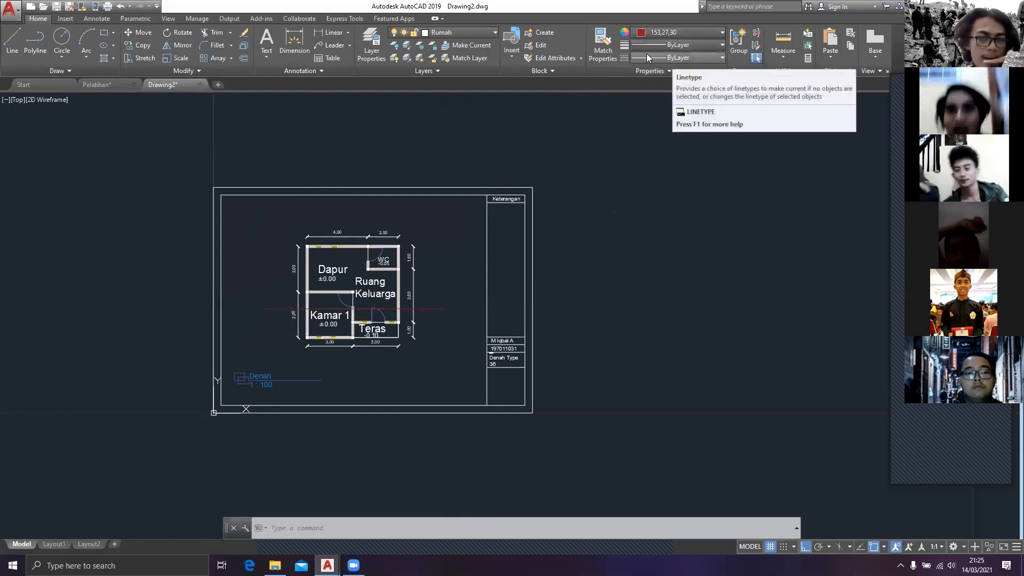
# Step: Load the ACAD_ISO04W100 long-dash dot linetype for the section line and make it current
pyautogui.click(647, 56)
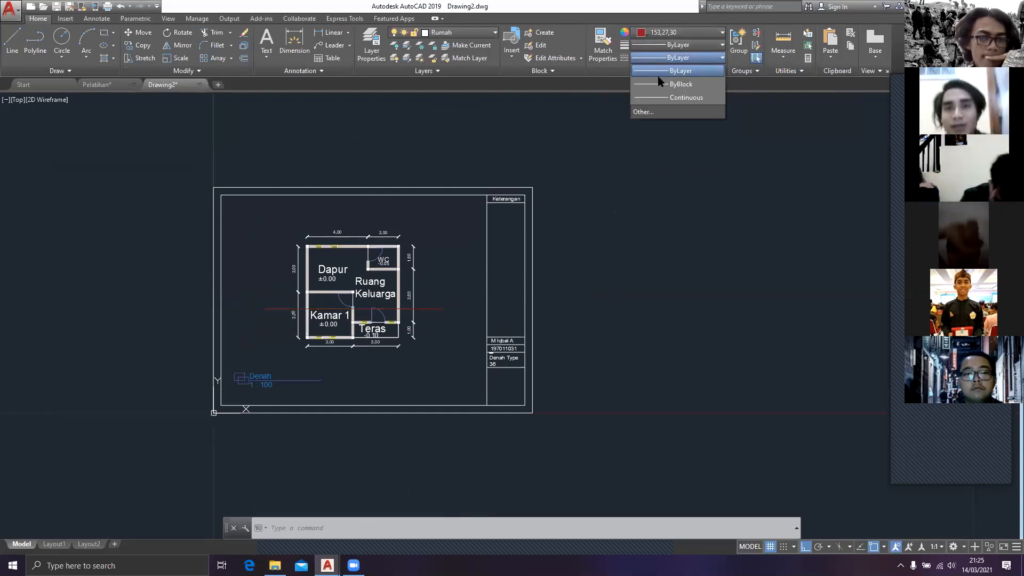
pyautogui.click(667, 115)
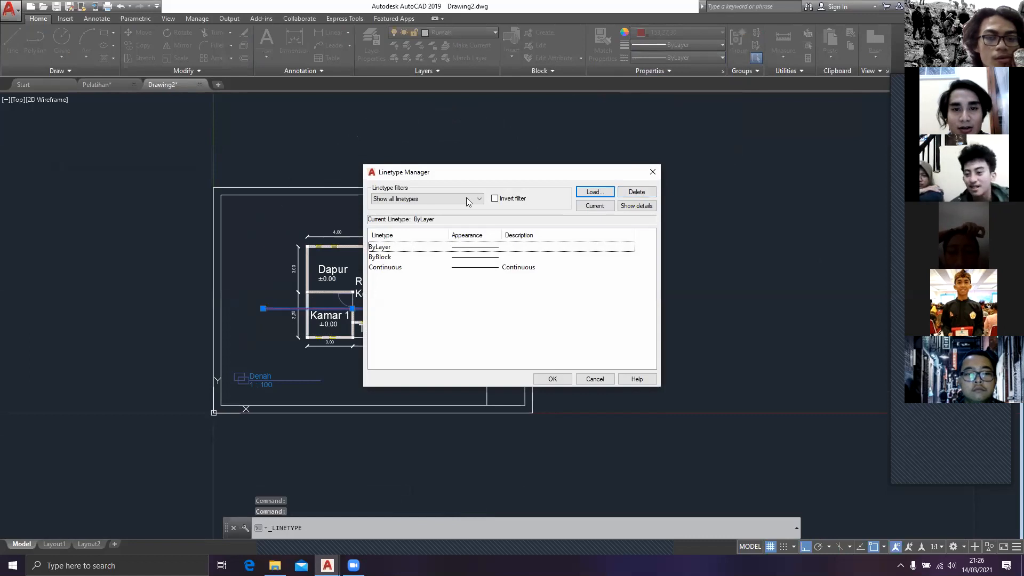
pyautogui.click(595, 192)
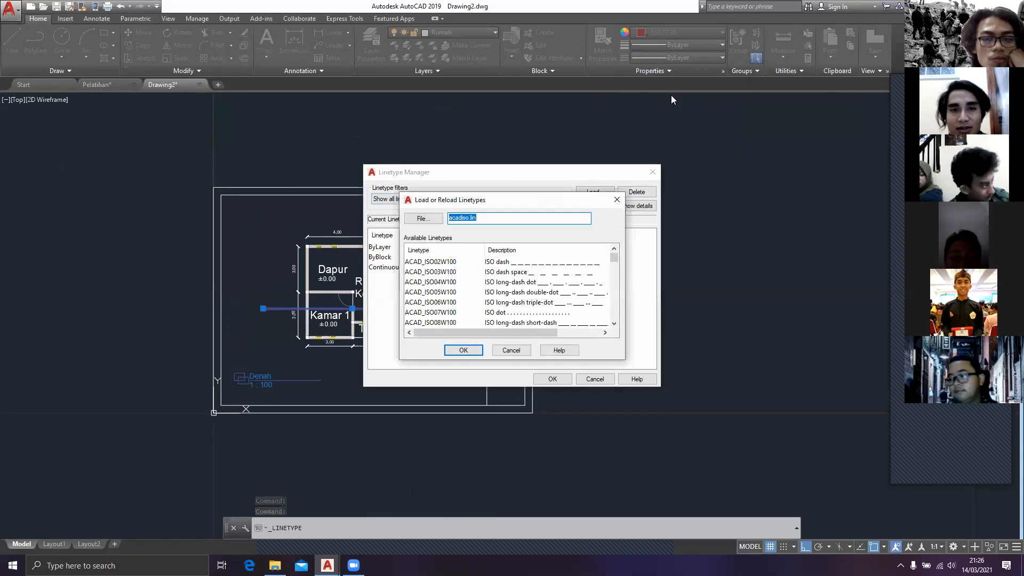
pyautogui.click(431, 282)
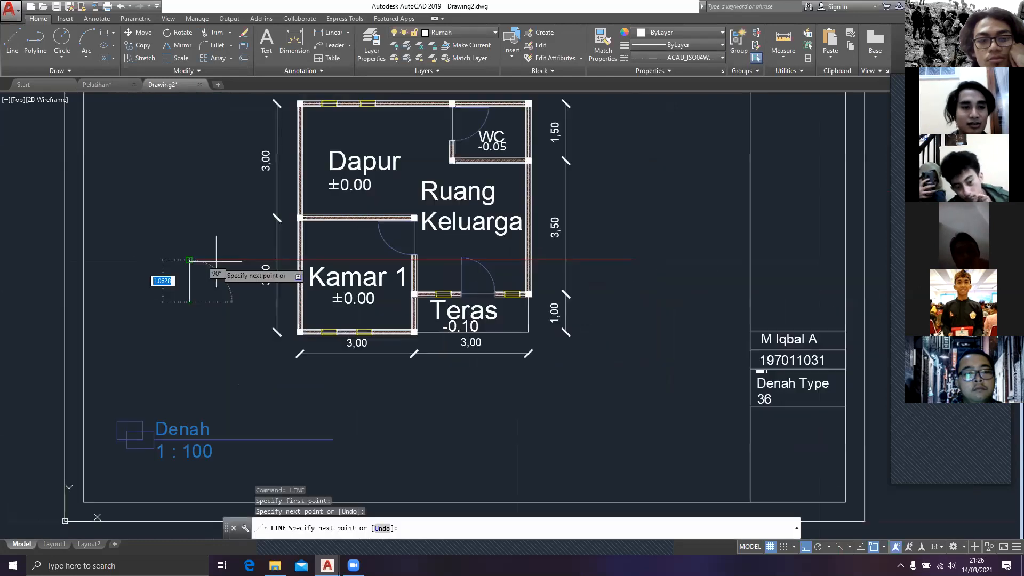
# Step: Draw a short vertical line down from the section line's left end and try a 45° line from its lower end
pyautogui.press('Return')
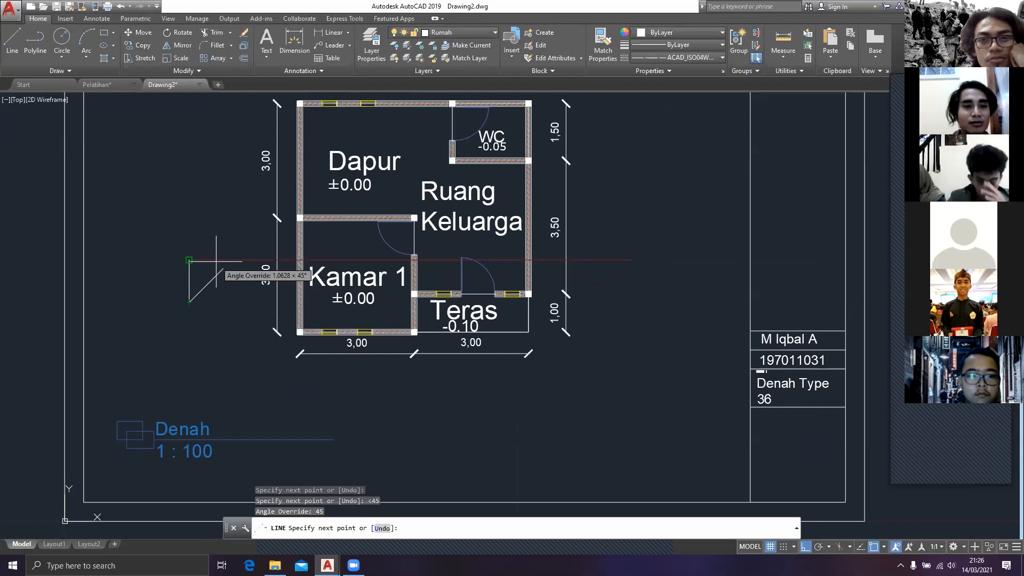
pyautogui.click(216, 262)
pyautogui.press('Escape')
pyautogui.press('Return')
pyautogui.press('Escape')
# Step: Select the short vertical line at the section line's left end and color it dark red
pyautogui.click(210, 294)
pyautogui.click(174, 288)
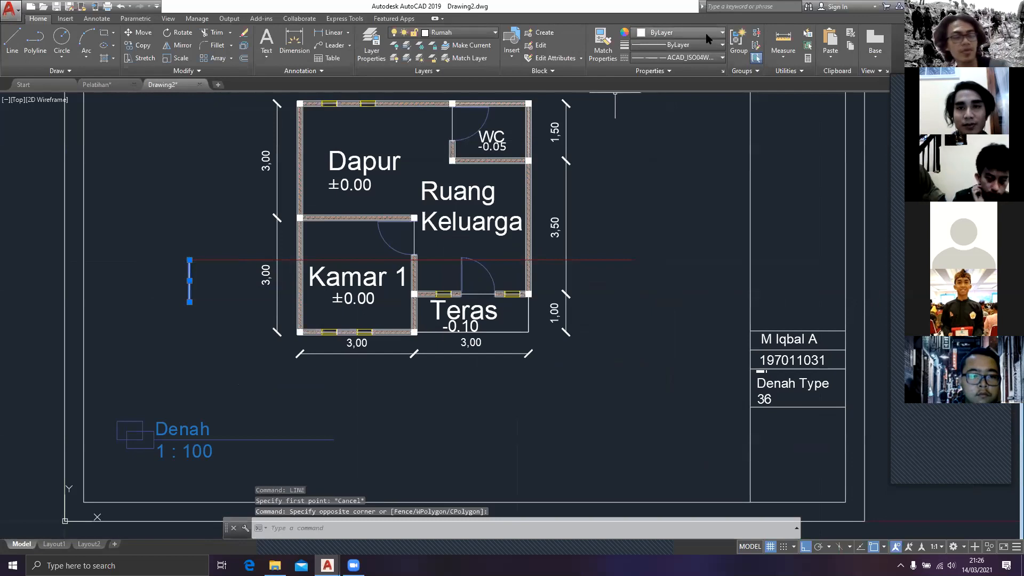
pyautogui.click(708, 38)
pyautogui.click(667, 87)
pyautogui.click(675, 59)
pyautogui.press('Escape')
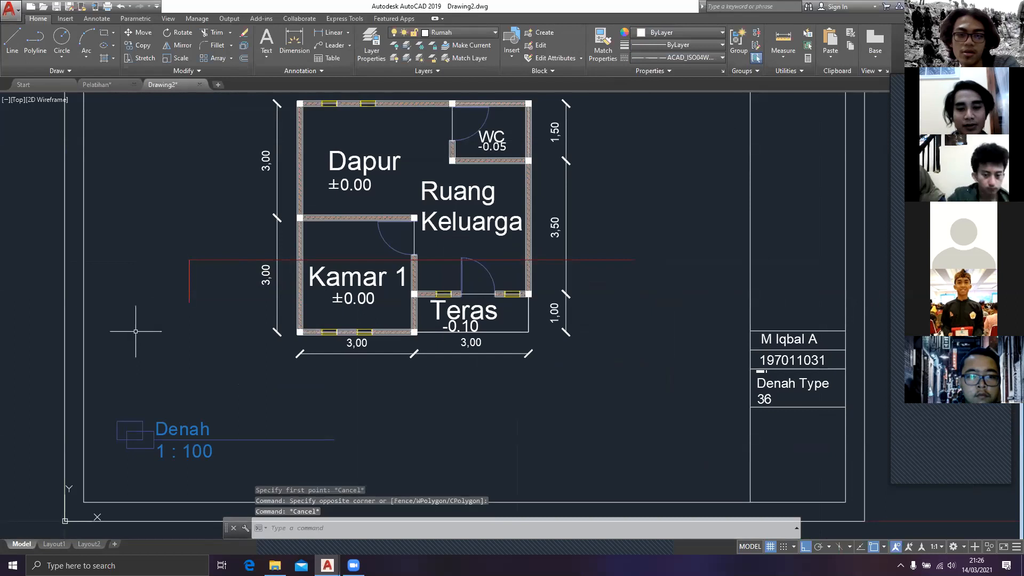
# Step: Draw a 45° line from the lower end of the short vertical line up to the horizontal section line
pyautogui.write('l')
pyautogui.press('Return')
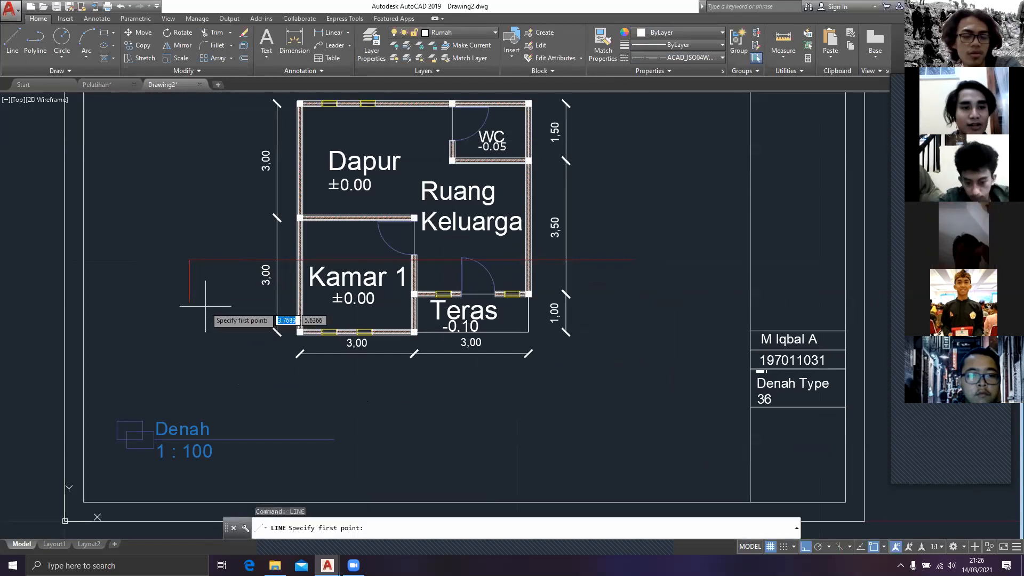
pyautogui.click(189, 302)
pyautogui.write('<')
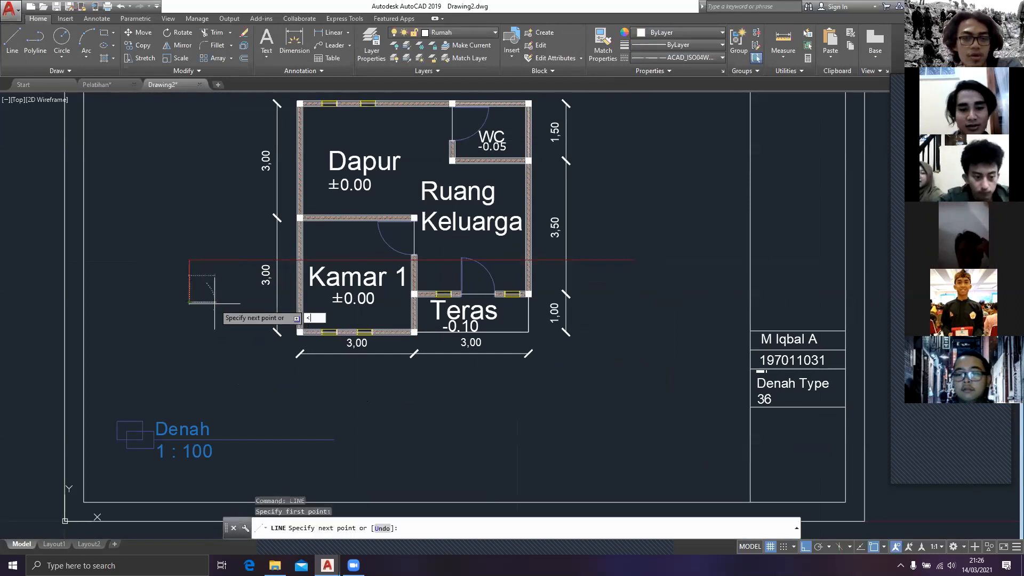
pyautogui.write('45')
pyautogui.press('Return')
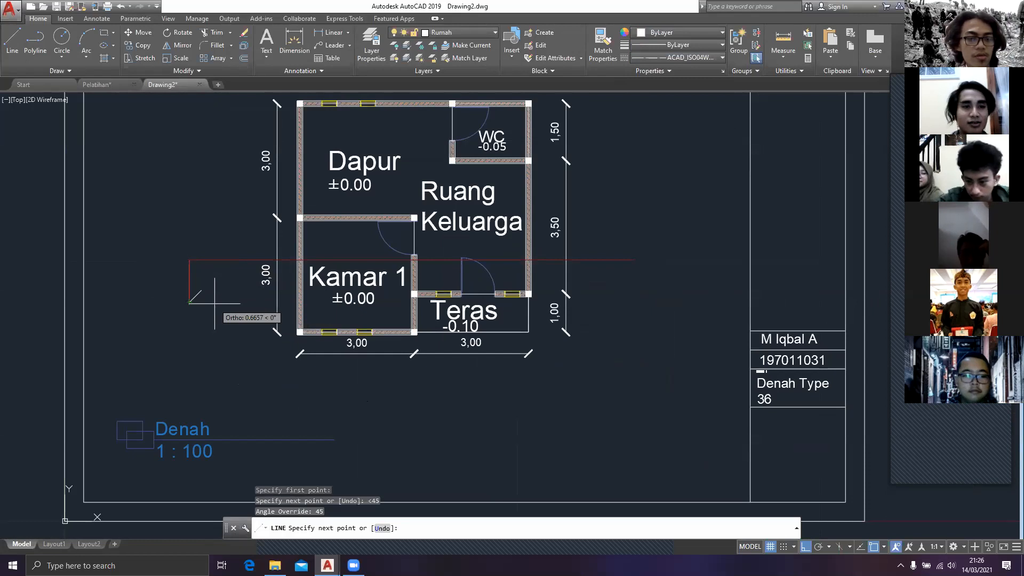
pyautogui.click(235, 254)
pyautogui.press('Escape')
# Step: Color the 45° line at the section line's left end dark red (205,32,39) and give it the ACAD_ISO04W100 linetype
pyautogui.click(215, 296)
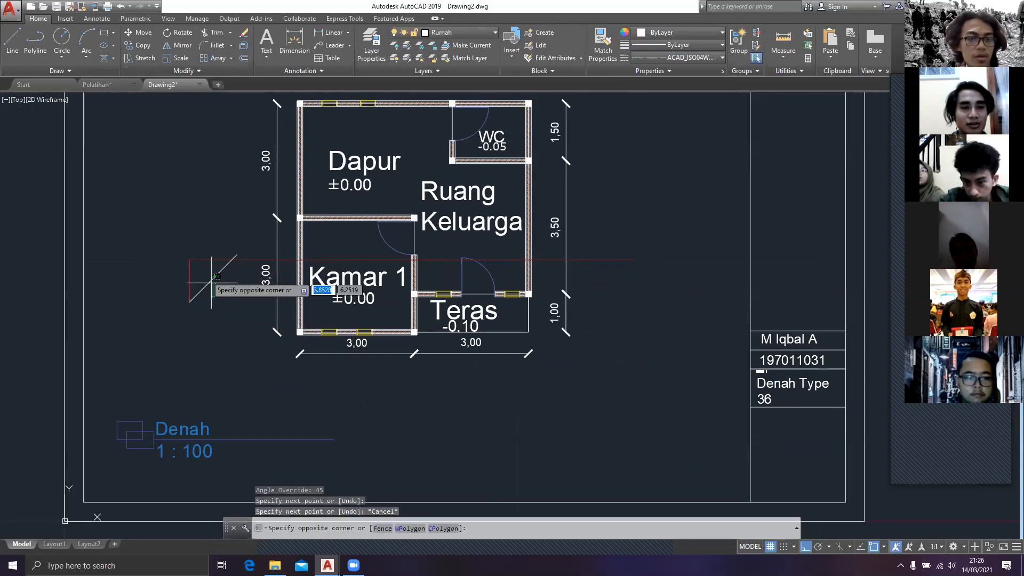
pyautogui.click(217, 277)
pyautogui.click(667, 32)
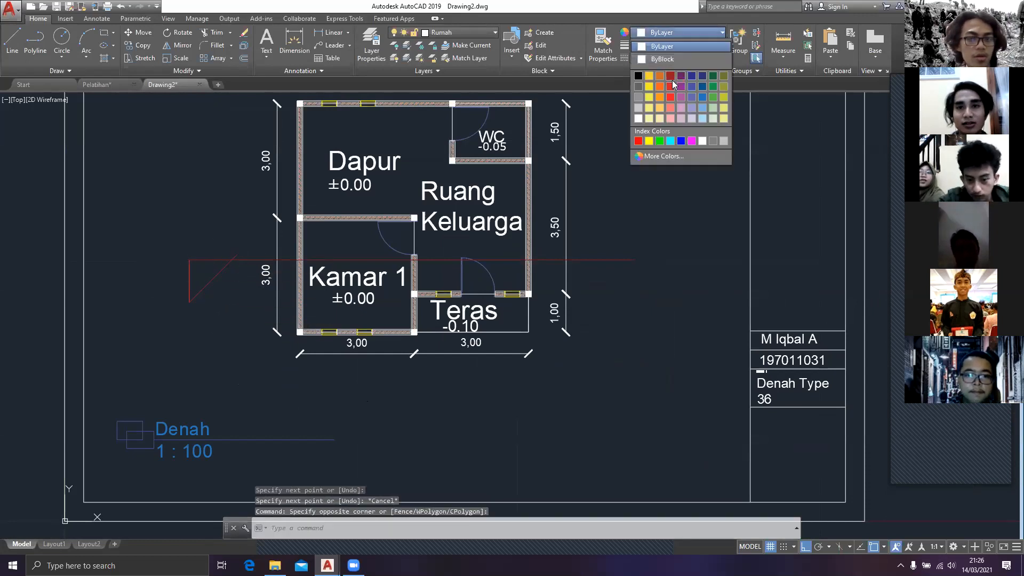
pyautogui.click(672, 84)
pyautogui.click(681, 57)
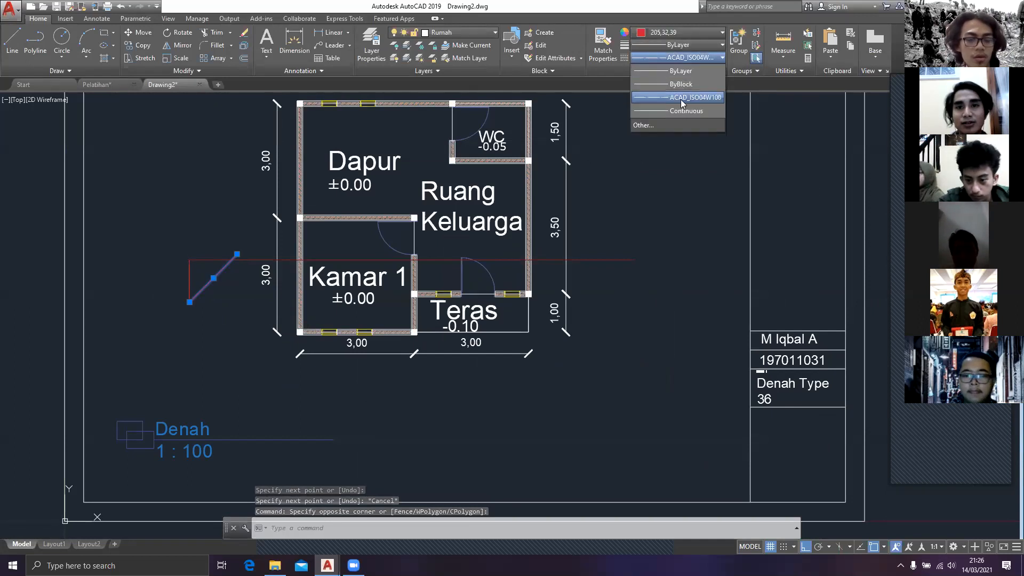
pyautogui.click(681, 97)
pyautogui.press('Escape')
# Step: Mirror the red 45° line about the short vertical line at the section line's left end, keeping the source line
pyautogui.click(200, 284)
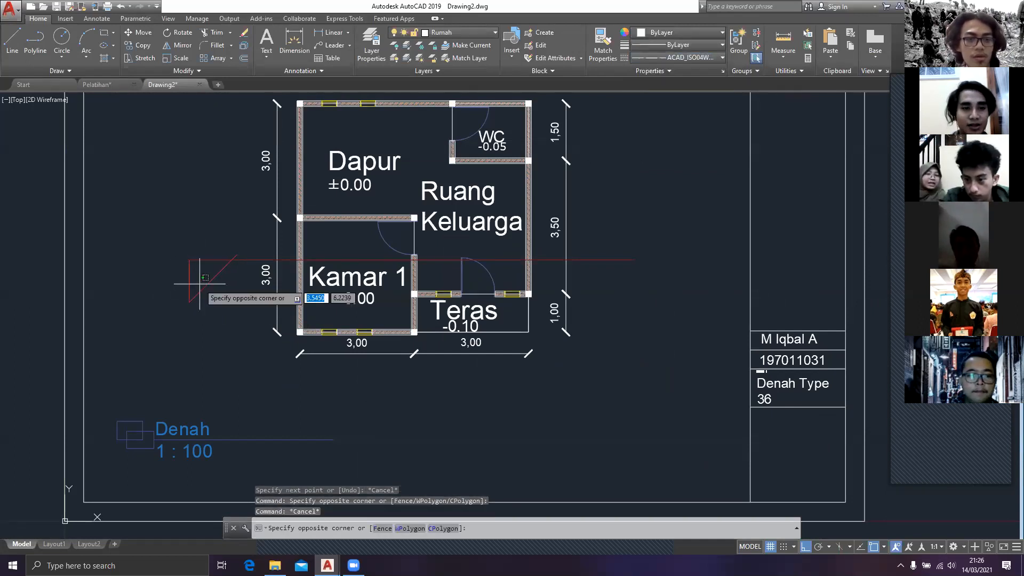
pyautogui.click(204, 283)
pyautogui.click(215, 290)
pyautogui.click(206, 274)
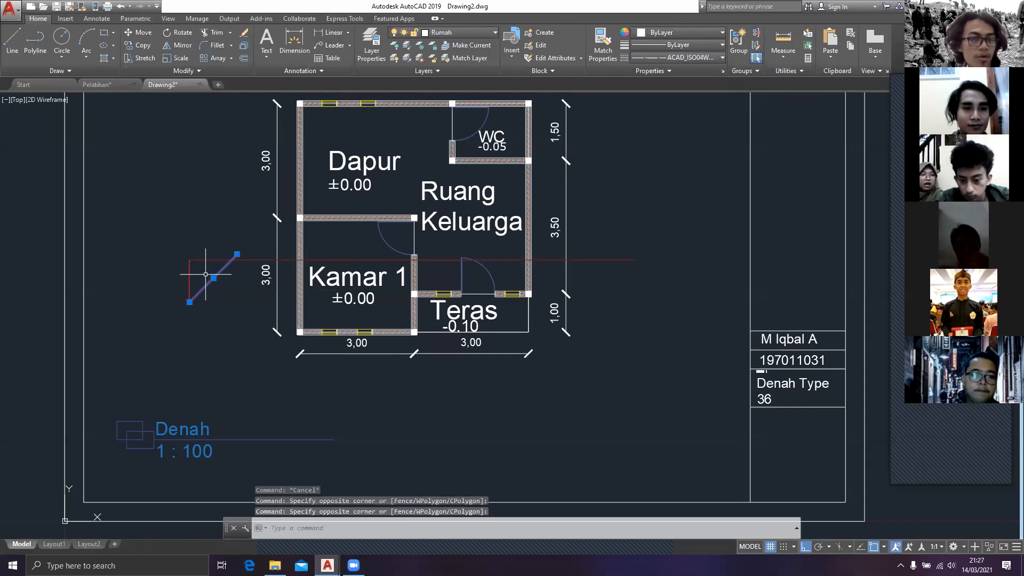
pyautogui.write('mi')
pyautogui.press('Return')
pyautogui.click(190, 302)
pyautogui.click(170, 266)
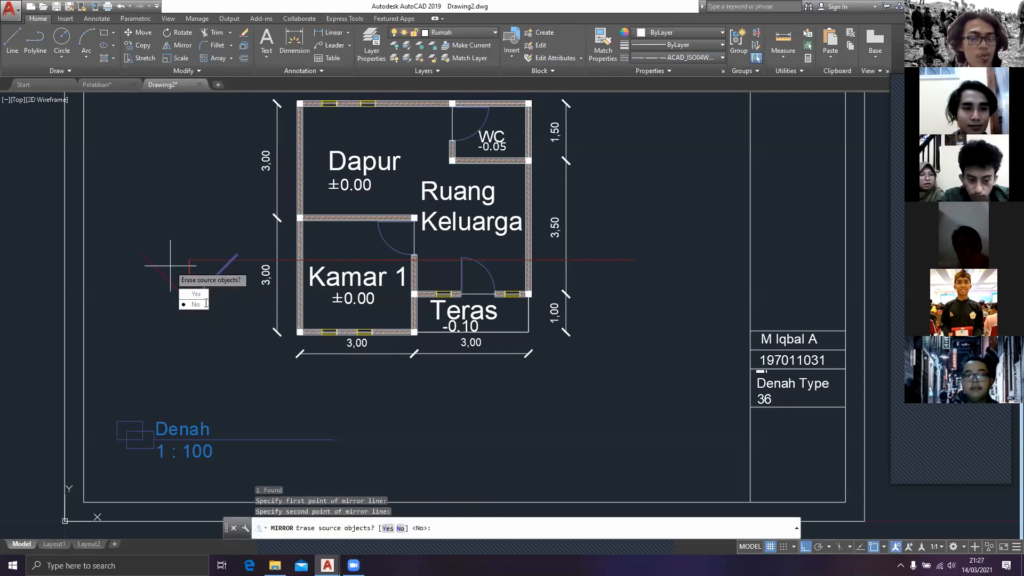
pyautogui.write('n')
pyautogui.press('Return')
pyautogui.press('Escape')
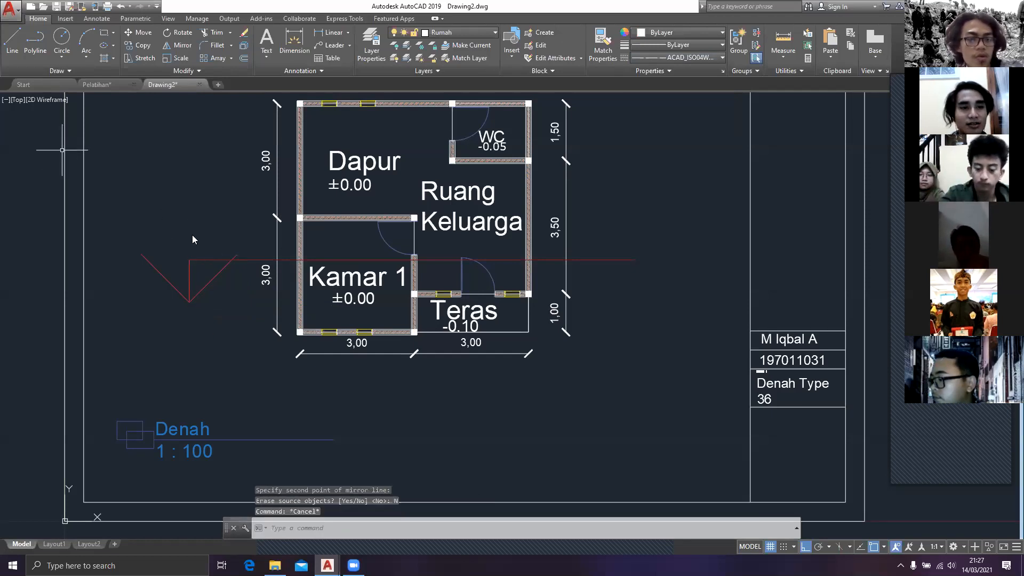
# Step: Draw a circle beside the section arrow, left of the plan, and try to move it
pyautogui.write('c')
pyautogui.press('Up')
pyautogui.press('Up')
pyautogui.press('Return')
pyautogui.click(133, 315)
pyautogui.click(155, 346)
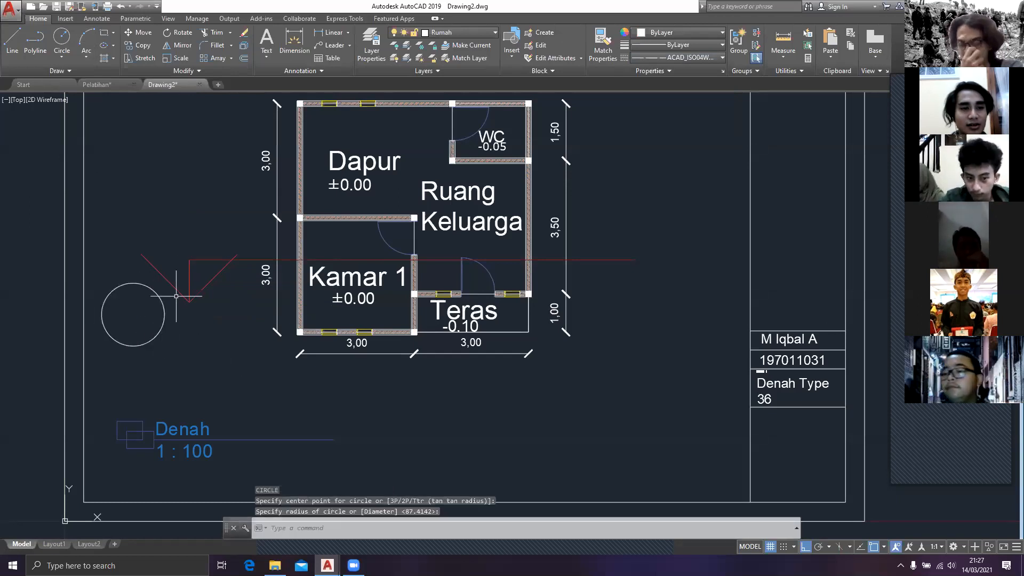
pyautogui.click(139, 326)
pyautogui.write('m')
pyautogui.press('Return')
pyautogui.press('Escape')
# Step: Check the Pelatihan reference drawing and erase the circle beside the section arrow
pyautogui.click(99, 84)
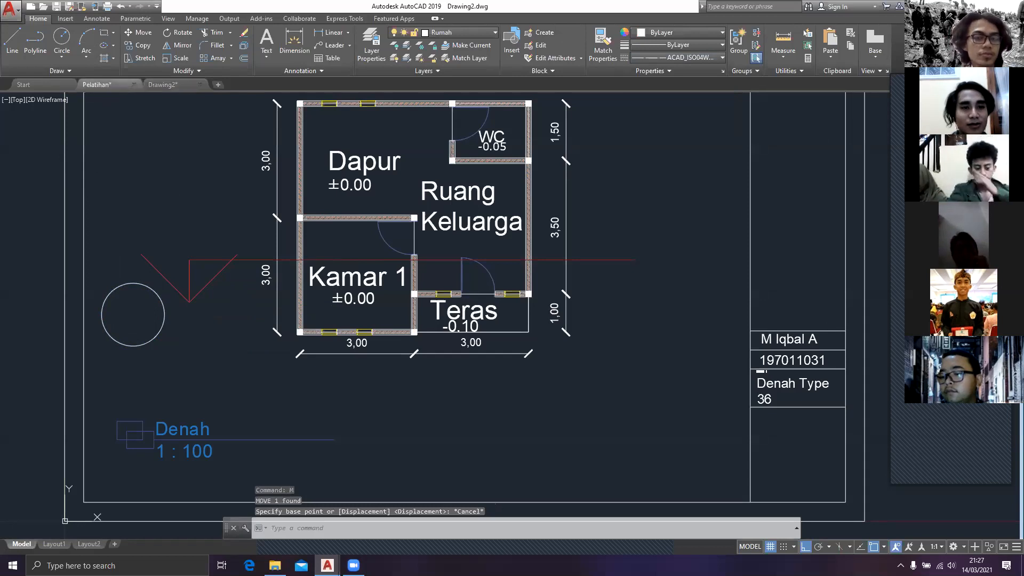
pyautogui.click(162, 84)
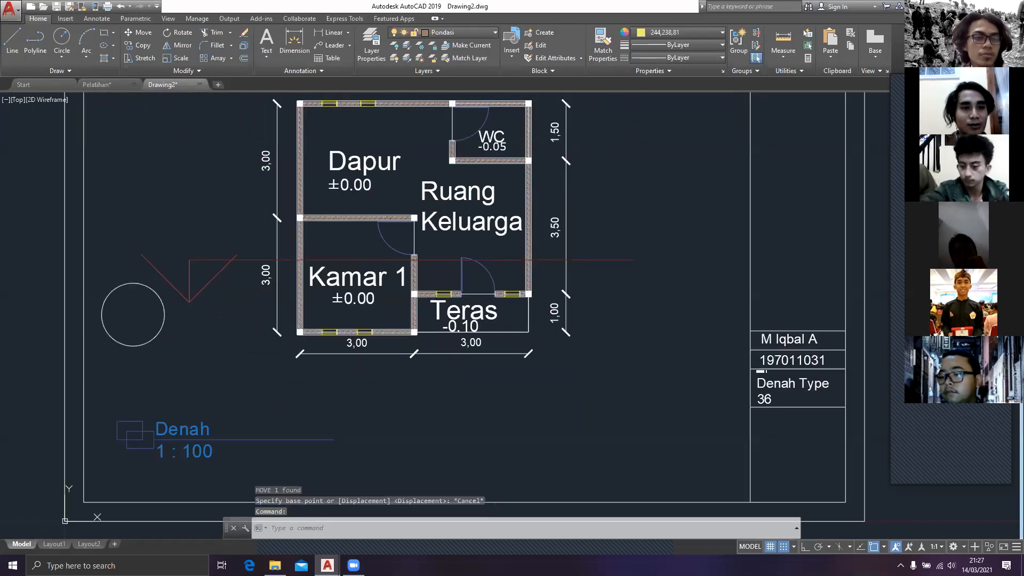
pyautogui.click(269, 347)
pyautogui.click(99, 282)
pyautogui.press('Delete')
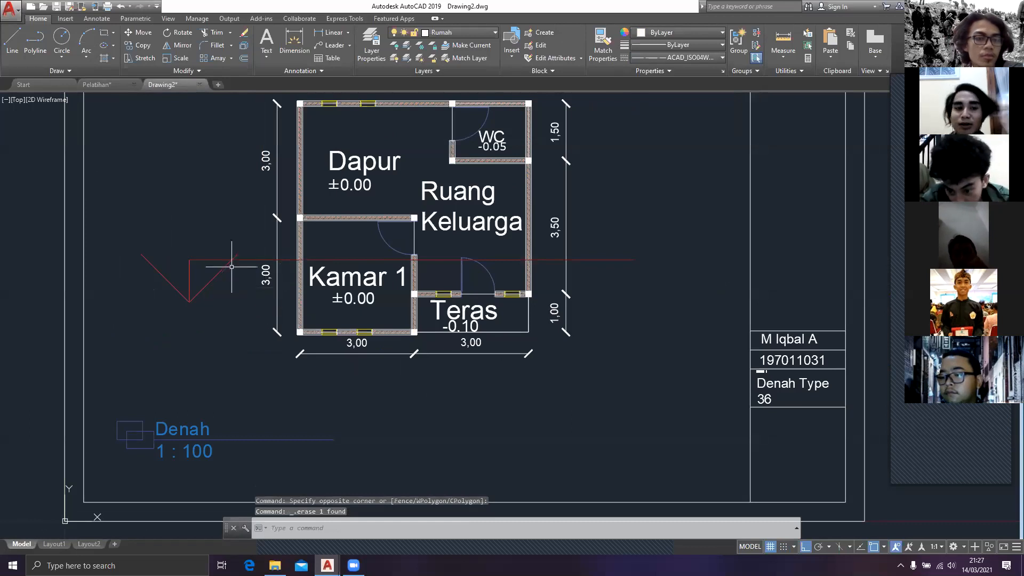
pyautogui.scroll(-3, 251, 361)
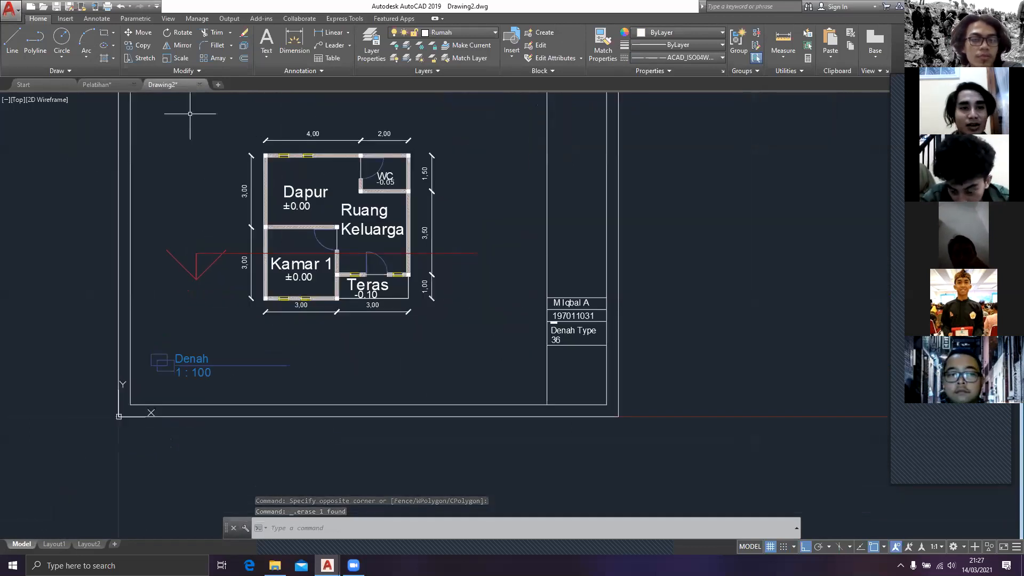
pyautogui.moveTo(190, 114); pyautogui.dragTo(192, 155, button='middle')
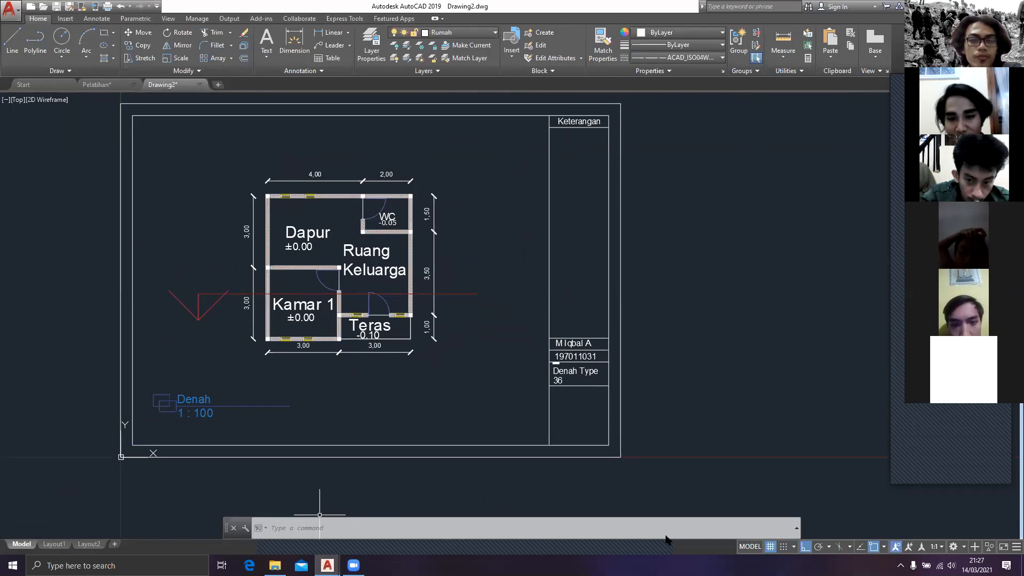
pyautogui.click(698, 370)
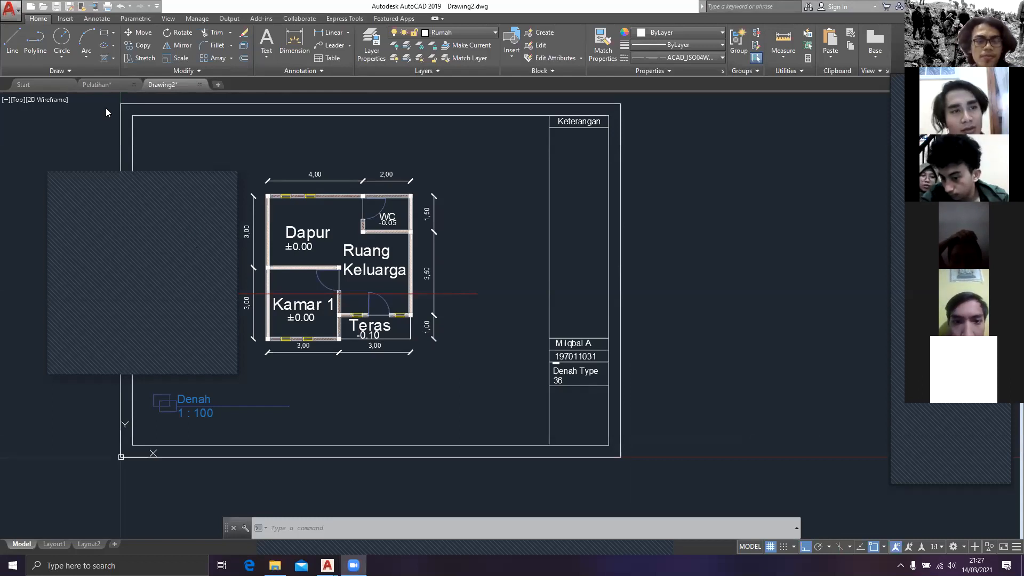
pyautogui.click(100, 85)
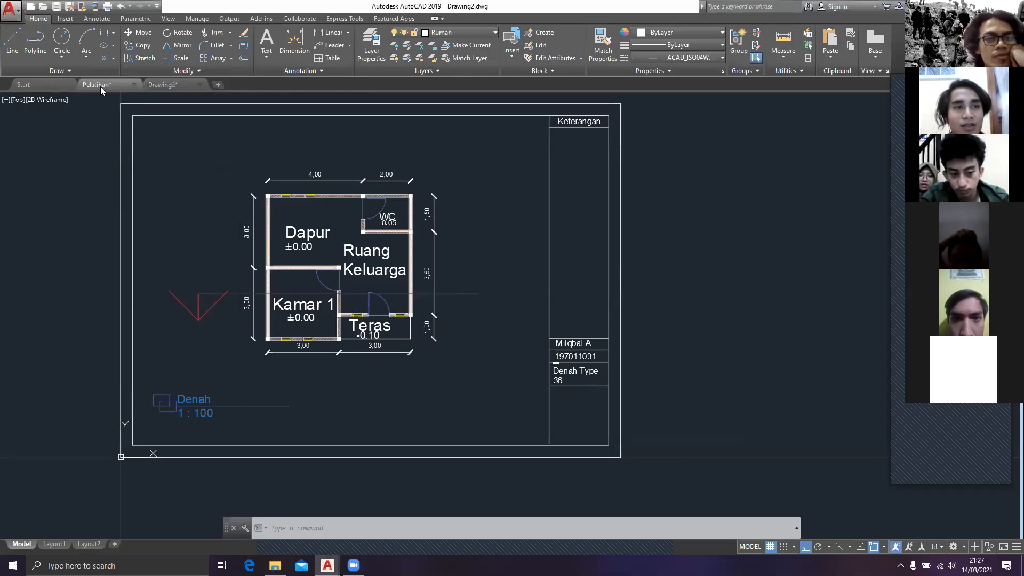
pyautogui.click(38, 84)
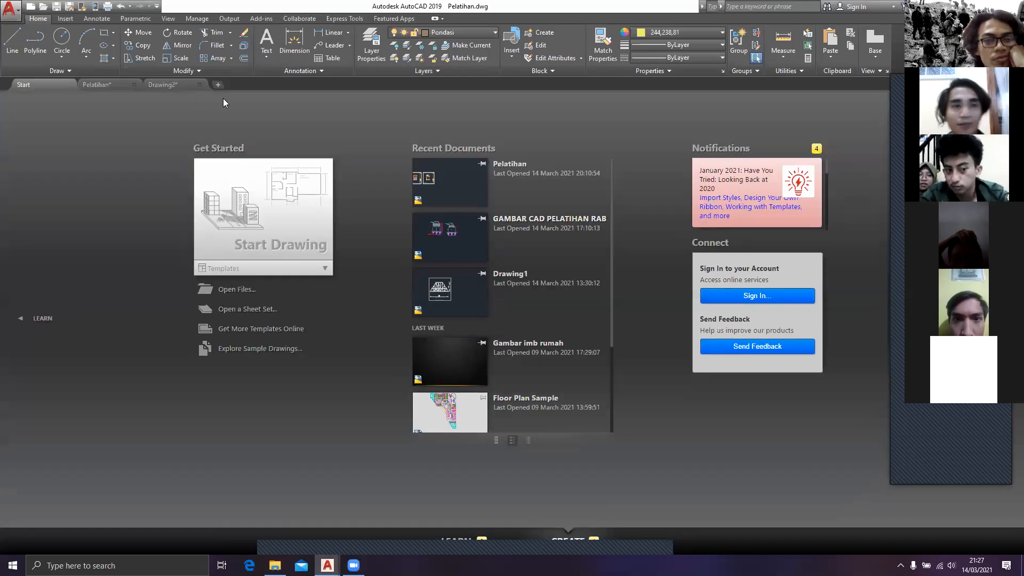
pyautogui.click(187, 84)
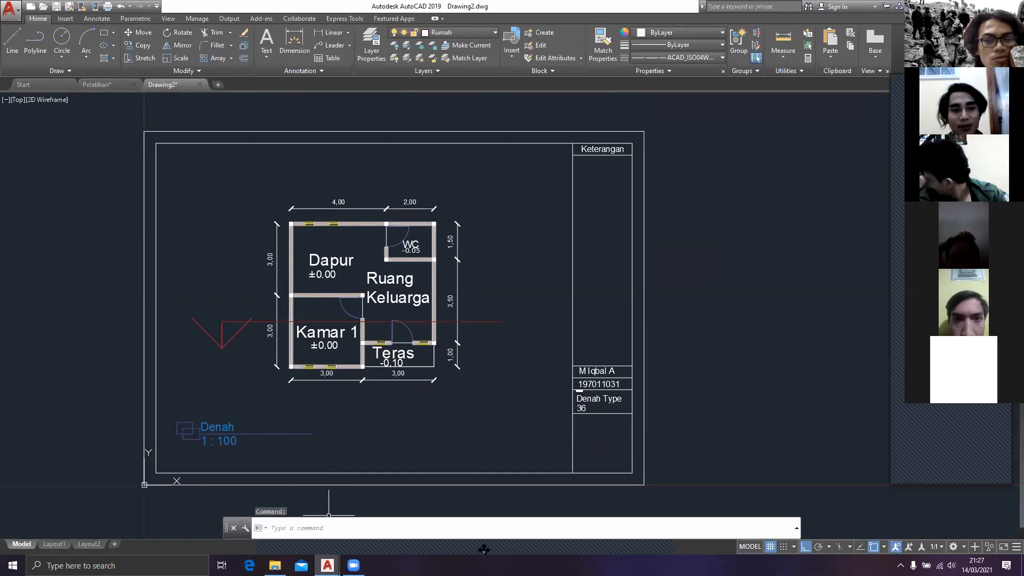
pyautogui.hotkey('ctrl', 'h')
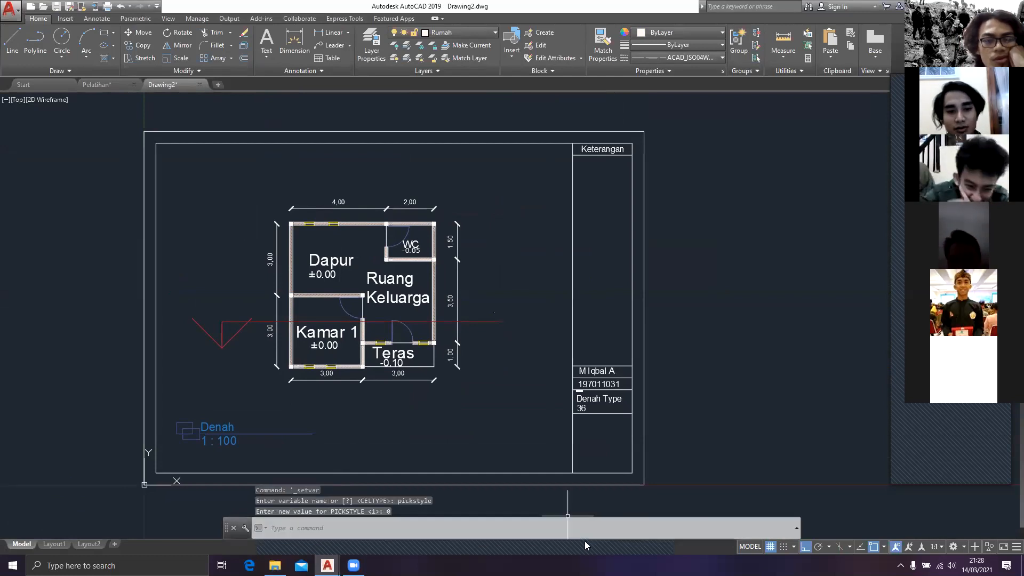
pyautogui.hotkey('ctrl', 'h')
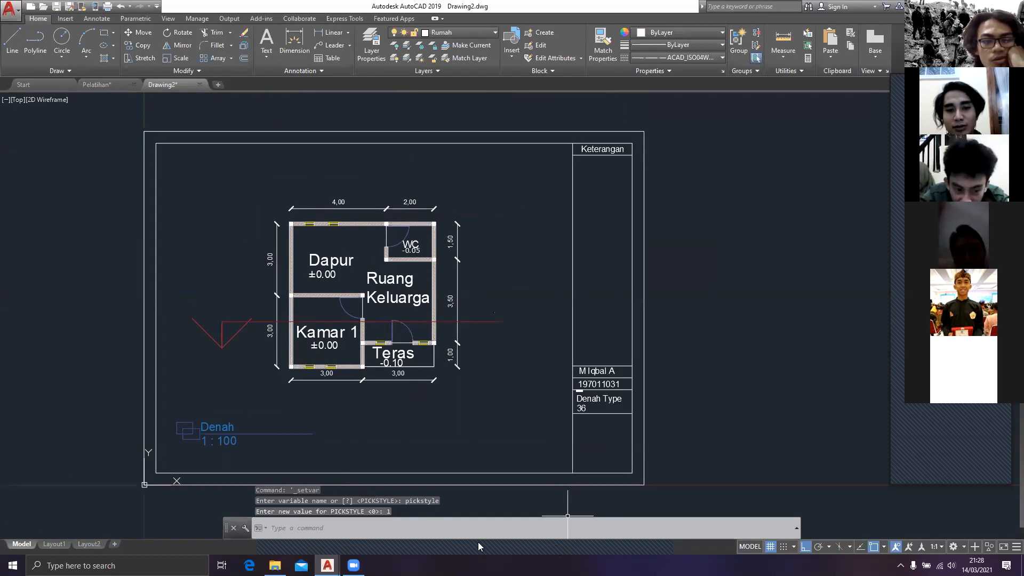
pyautogui.click(643, 538)
pyautogui.click(691, 370)
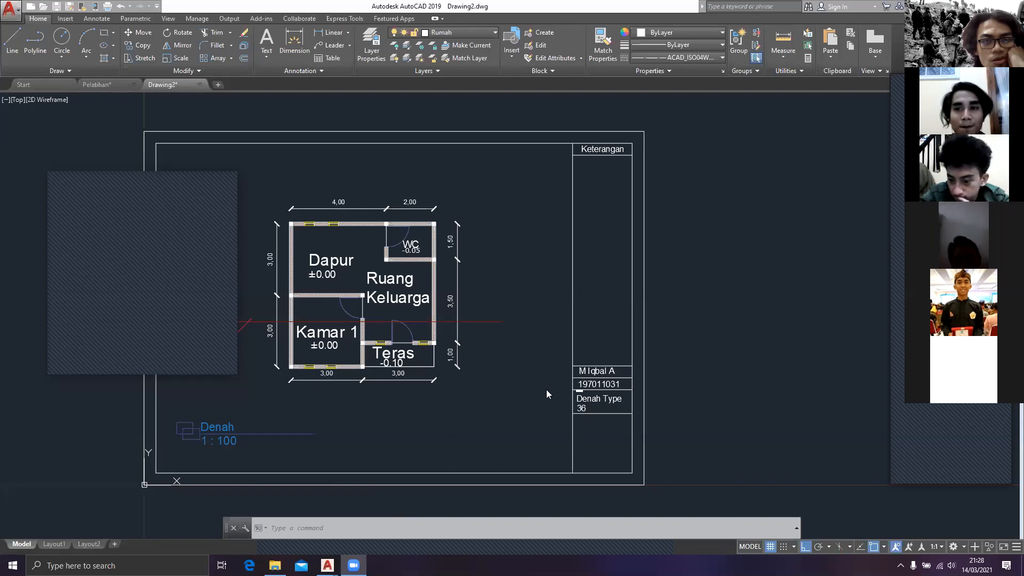
pyautogui.scroll(-2, 549, 400)
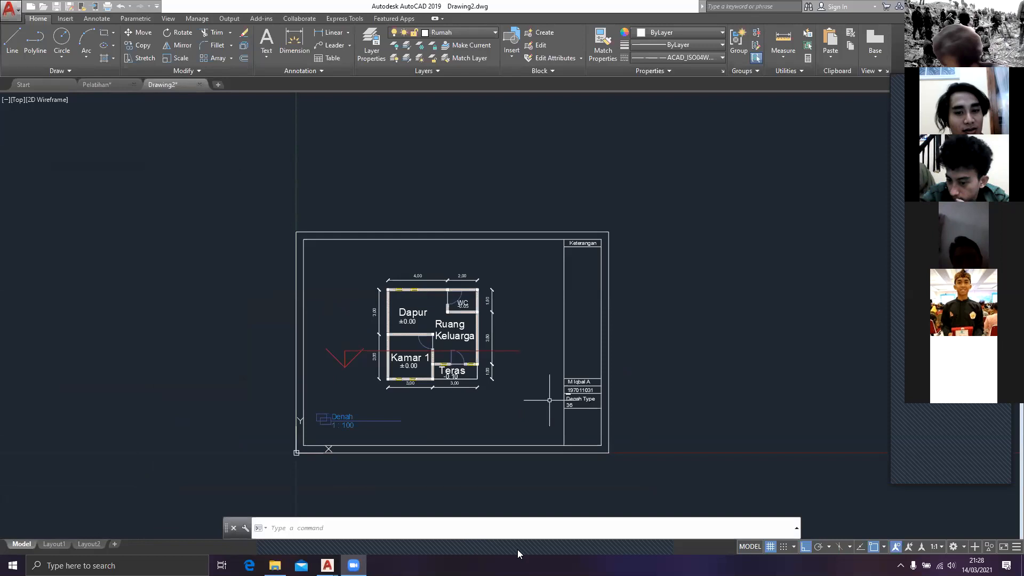
pyautogui.scroll(-3, 755, 400)
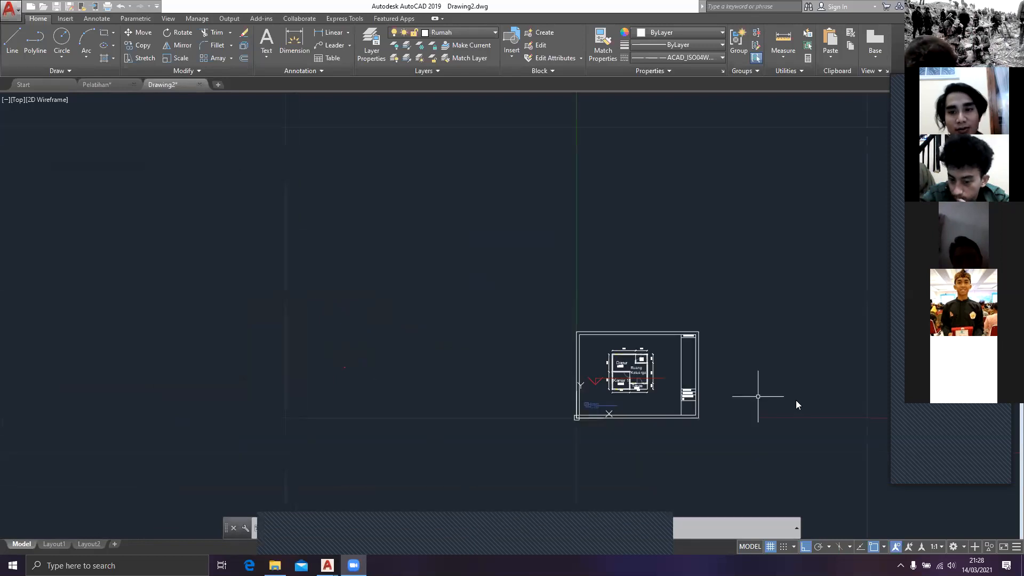
pyautogui.scroll(2, 684, 347)
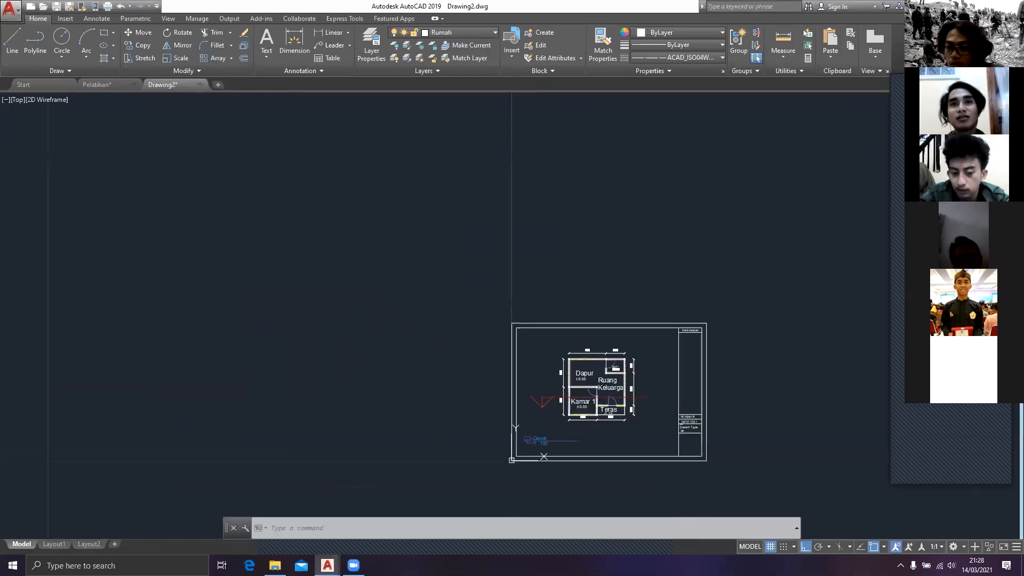
pyautogui.scroll(2, 630, 416)
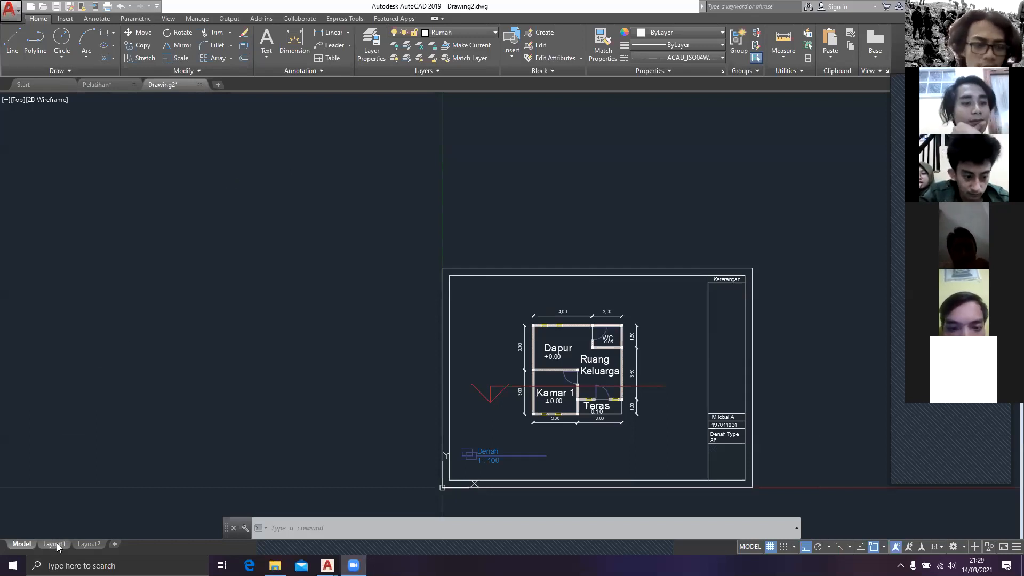
# Step: Examine the paper sheet and its viewport in Layout1, and return to model space
pyautogui.moveTo(58, 545)
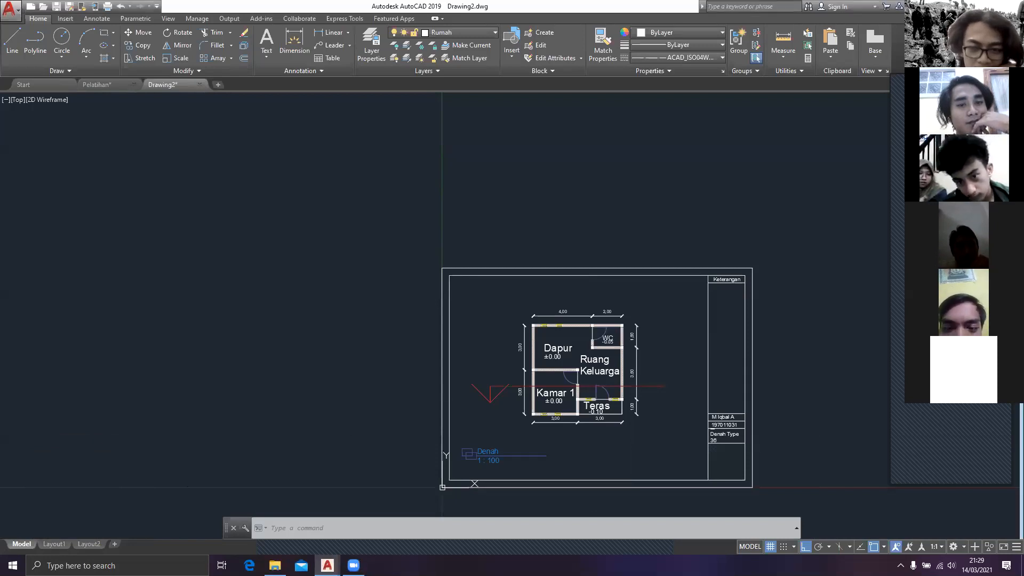
pyautogui.scroll(-1, 312, 306)
pyautogui.scroll(-1, 182, 224)
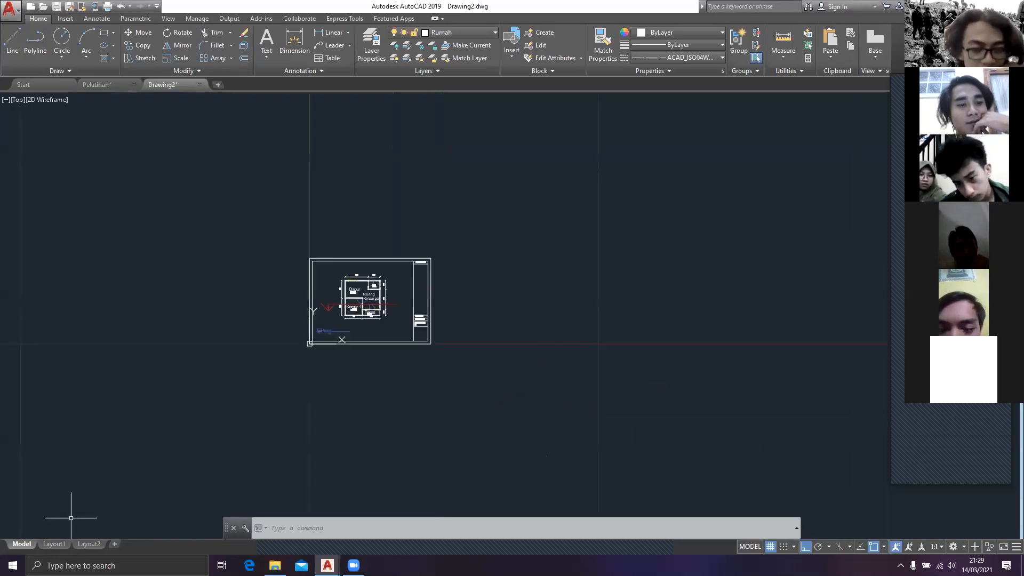
pyautogui.click(60, 547)
pyautogui.moveTo(451, 310); pyautogui.dragTo(377, 279, button='middle')
pyautogui.scroll(-1, 370, 261)
pyautogui.scroll(1, 380, 277)
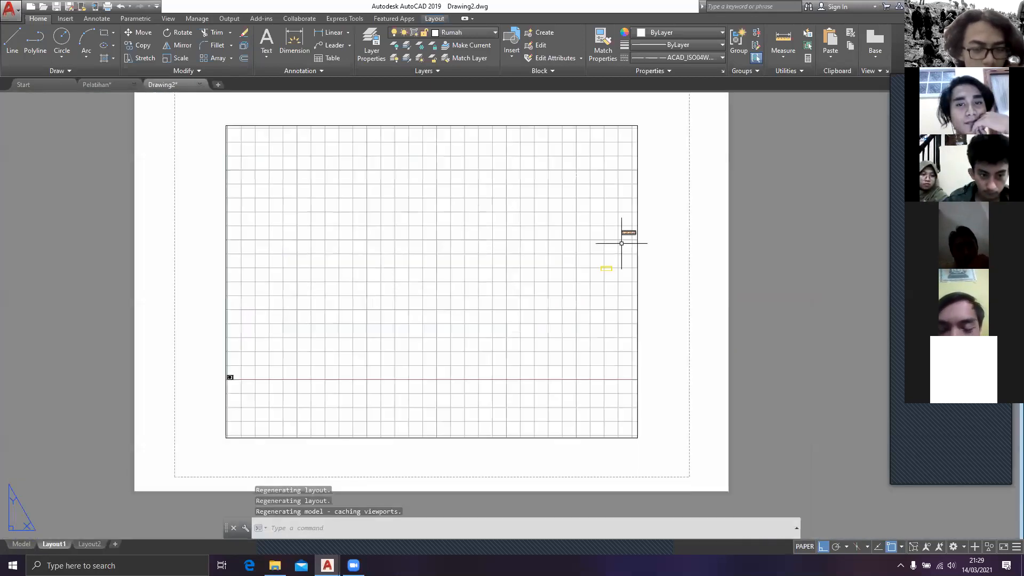
pyautogui.scroll(1, 622, 244)
pyautogui.scroll(-1, 610, 263)
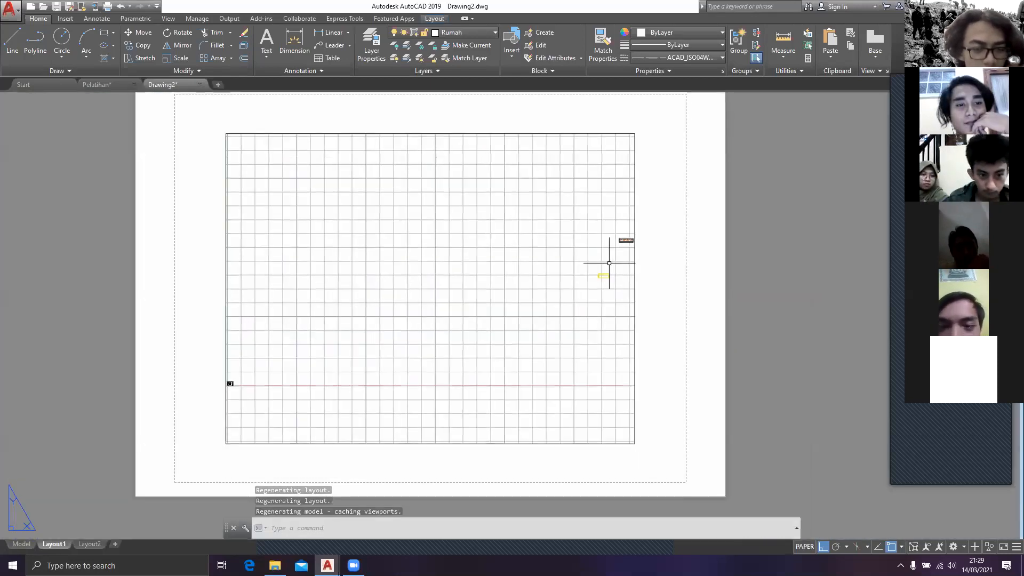
pyautogui.click(21, 544)
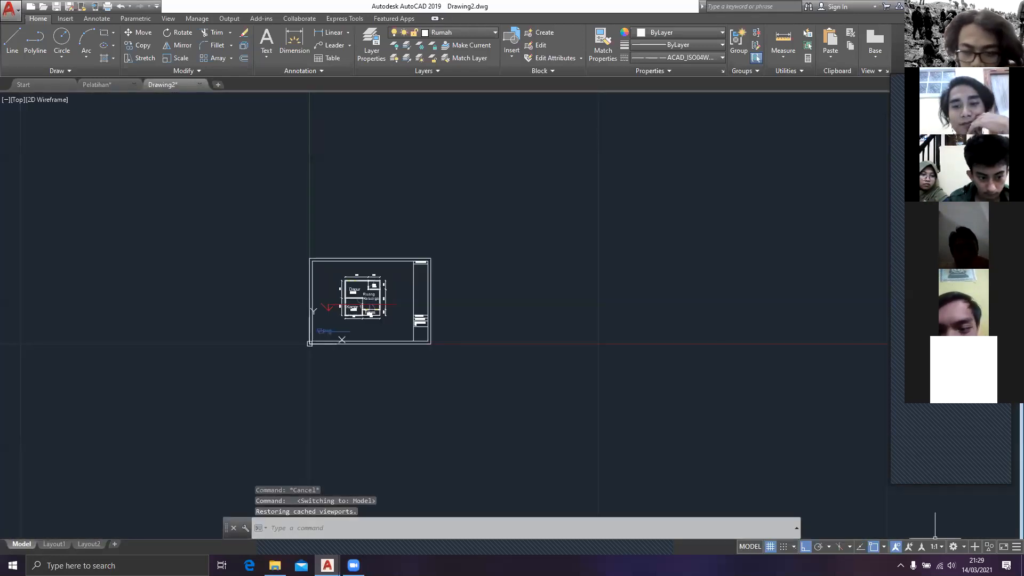
# Step: Turn the model space grid off and back on
pyautogui.click(771, 547)
pyautogui.click(771, 547)
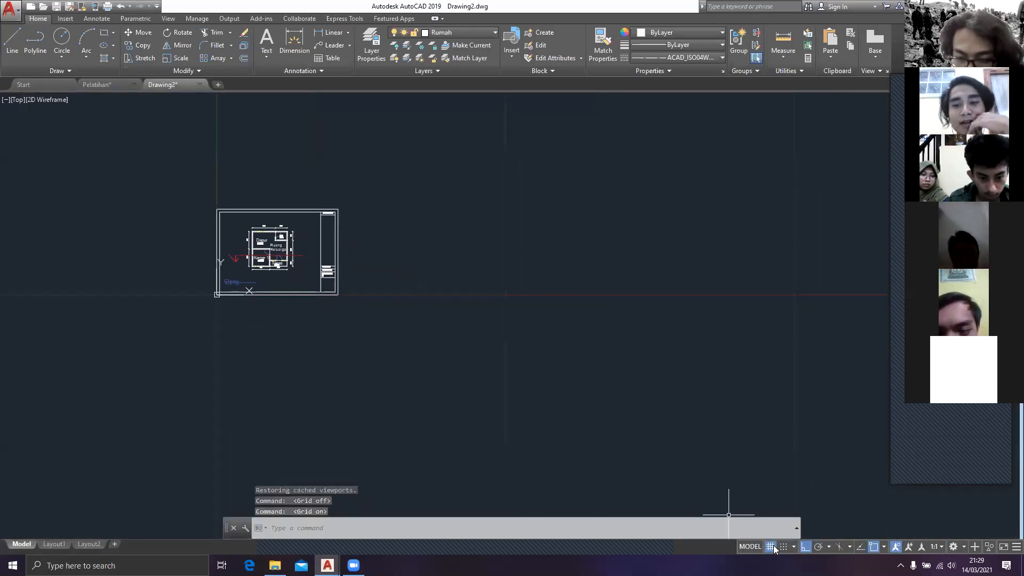
pyautogui.scroll(-4, 652, 418)
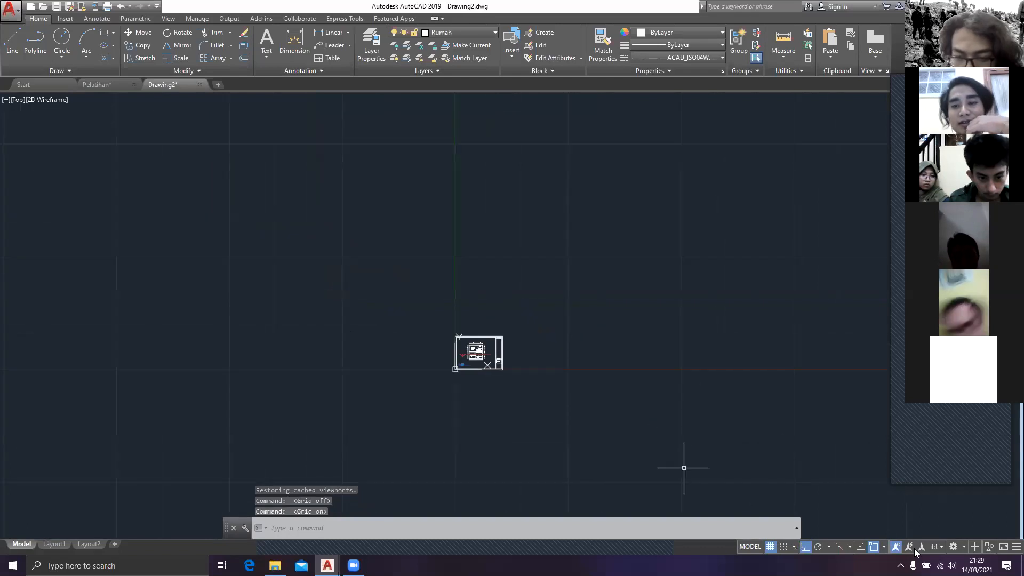
# Step: Check the available workspaces and their display order in the workspace settings, and close the settings without changes
pyautogui.click(1017, 547)
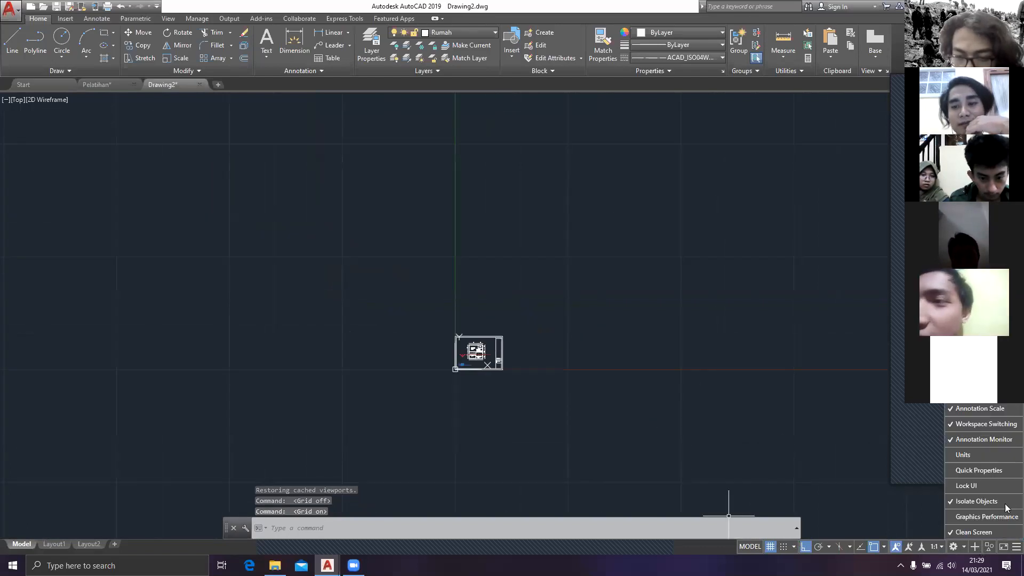
pyautogui.click(955, 548)
pyautogui.click(969, 506)
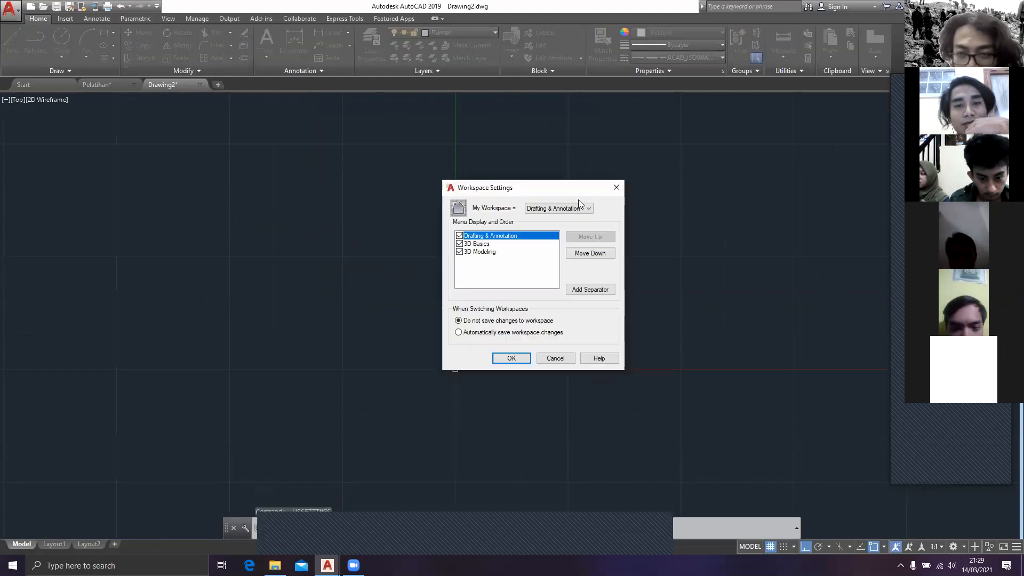
pyautogui.click(577, 208)
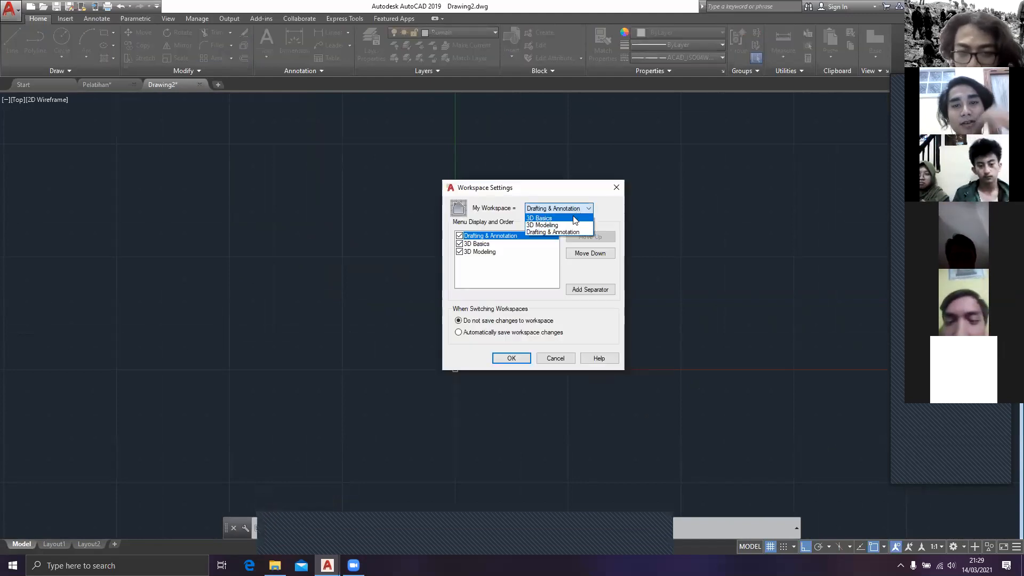
pyautogui.click(573, 210)
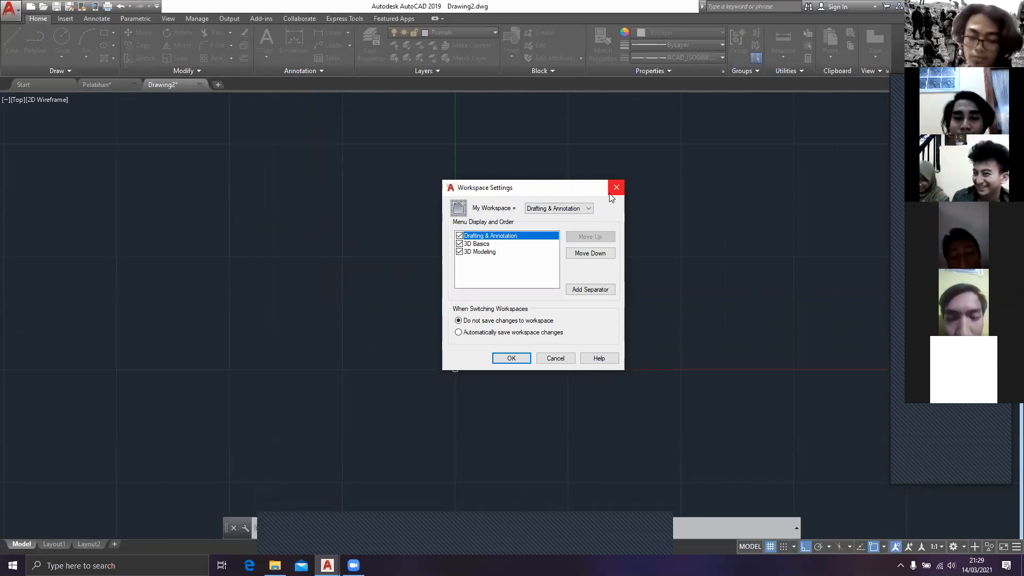
pyautogui.click(556, 358)
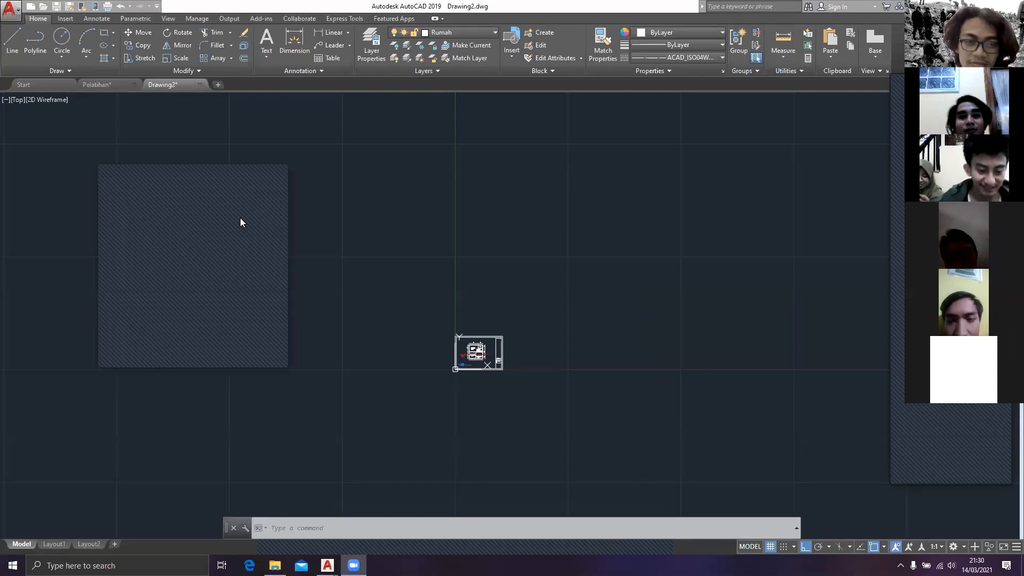
# Step: Review the floor plan sheet in model space and recheck the workspace settings
pyautogui.scroll(8, 482, 361)
pyautogui.moveTo(430, 334); pyautogui.dragTo(474, 325, button='middle')
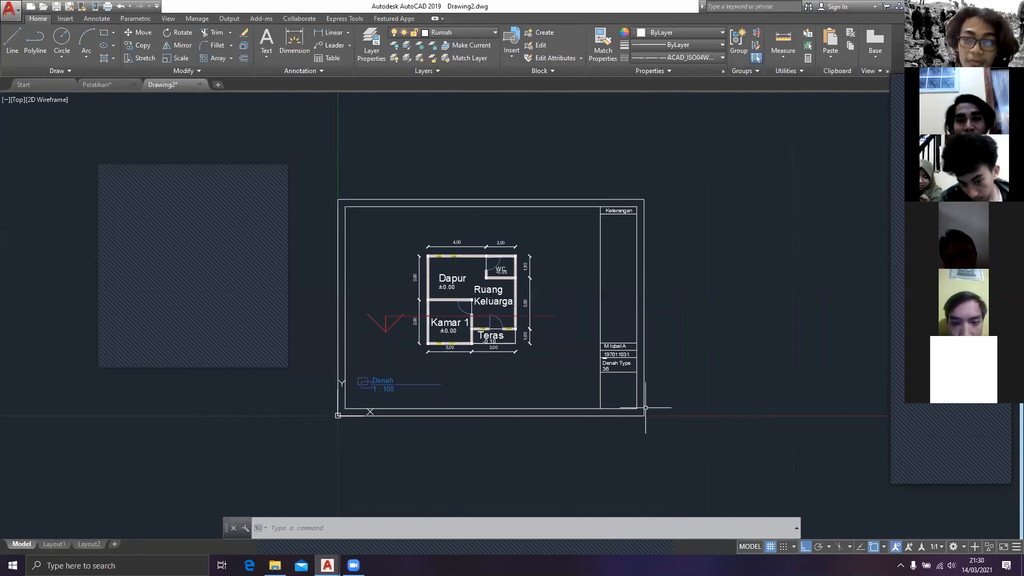
pyautogui.scroll(4, 646, 408)
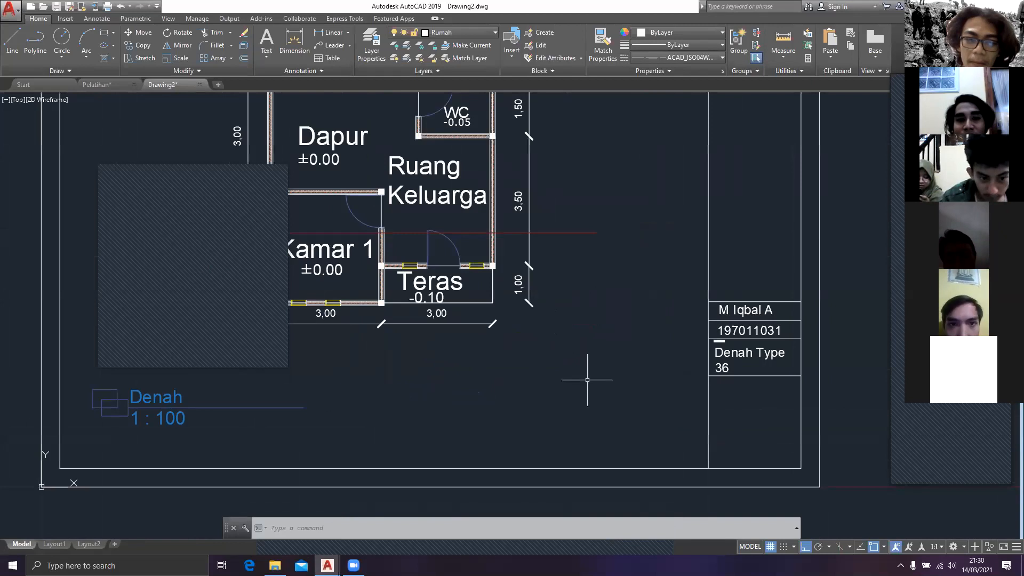
pyautogui.scroll(-2, 588, 379)
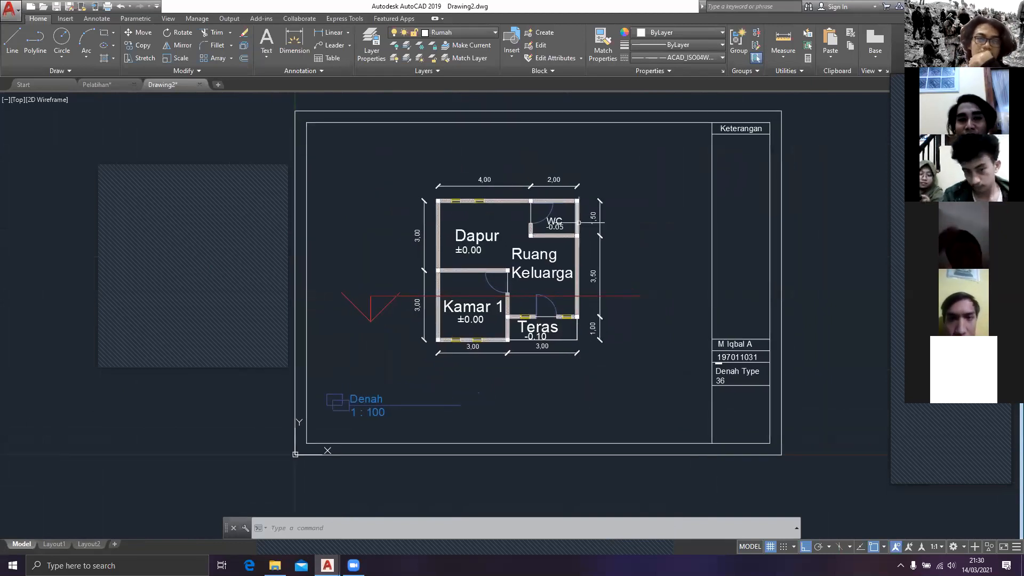
pyautogui.moveTo(563, 349); pyautogui.dragTo(578, 353, button='middle')
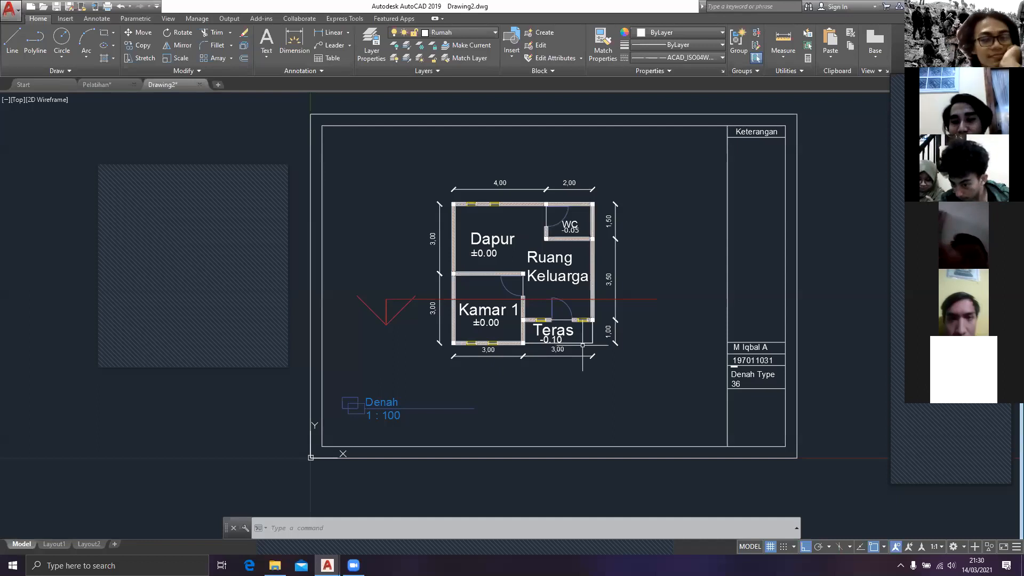
pyautogui.click(954, 548)
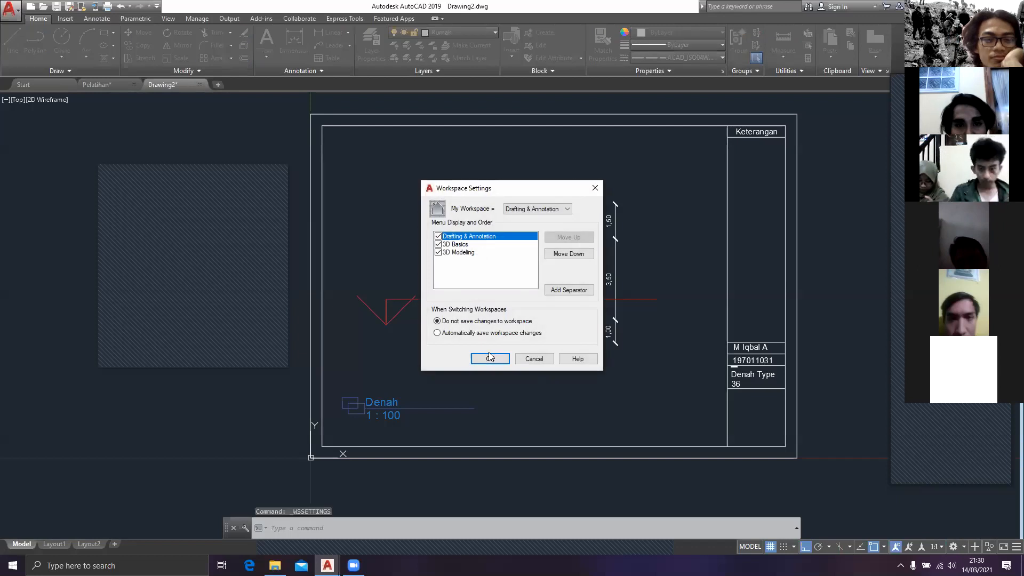
pyautogui.press('Return')
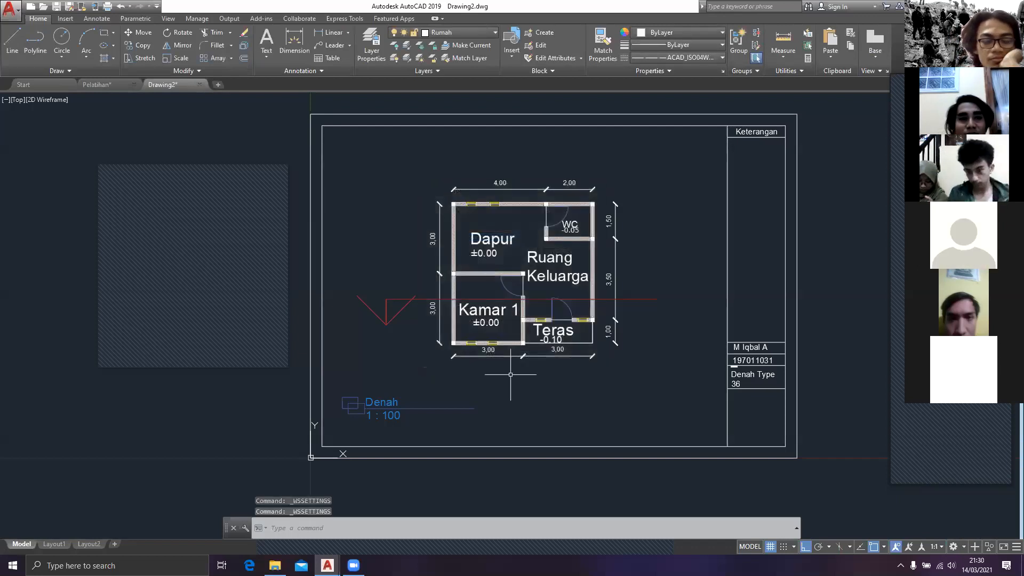
pyautogui.scroll(-2, 405, 454)
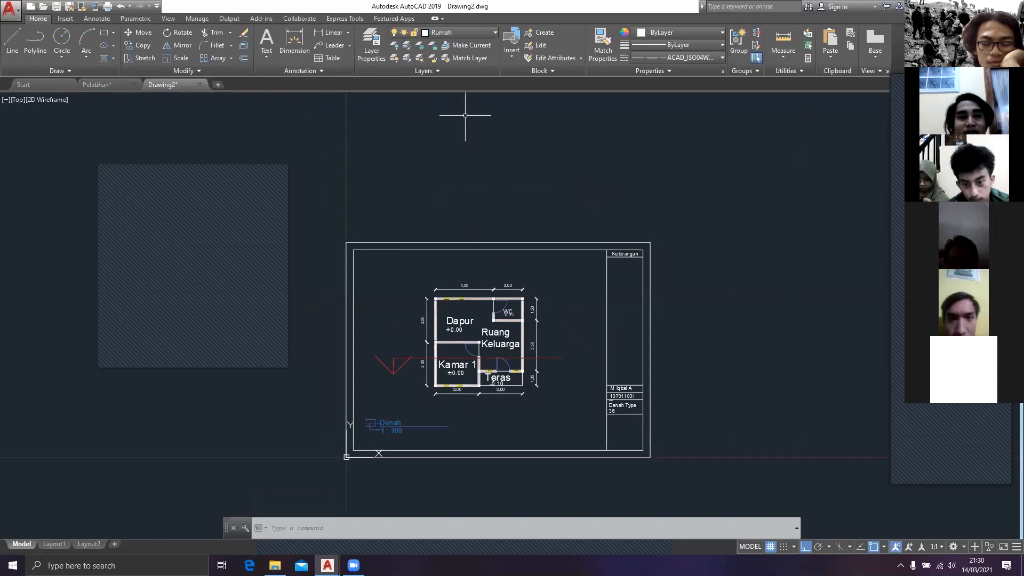
pyautogui.moveTo(478, 333); pyautogui.dragTo(414, 274, button='middle')
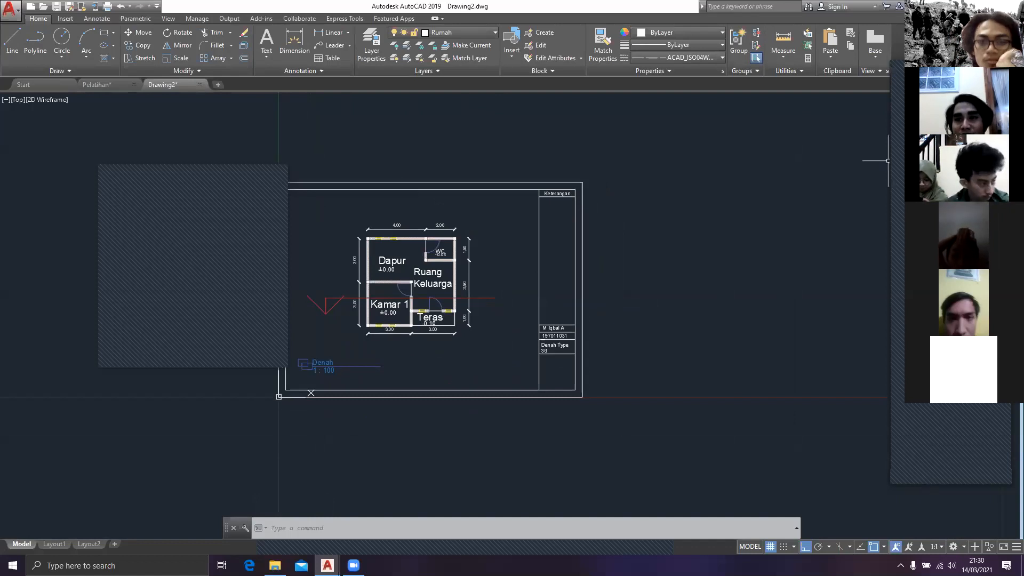
pyautogui.scroll(-10, 301, 390)
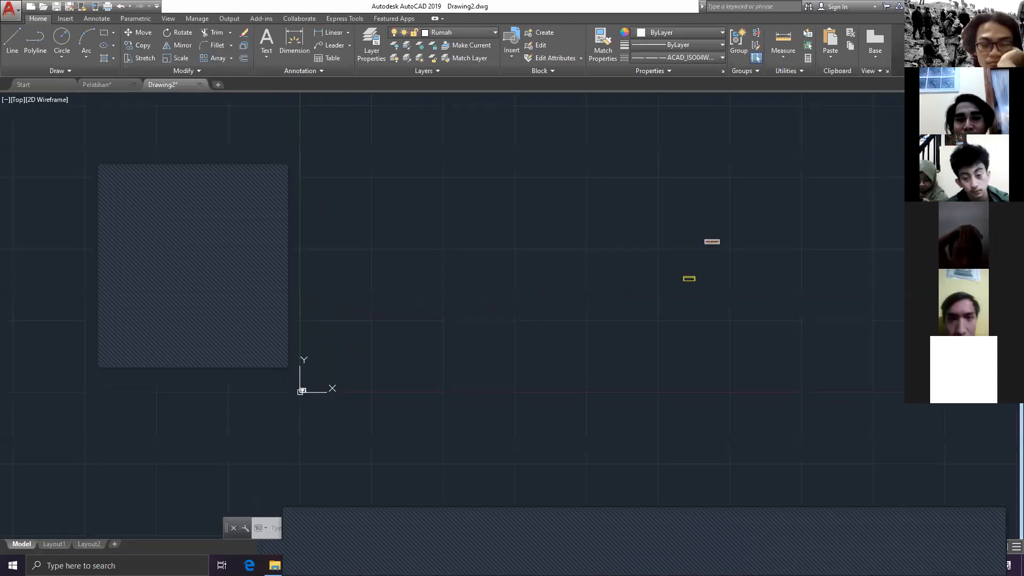
pyautogui.scroll(6, 238, 434)
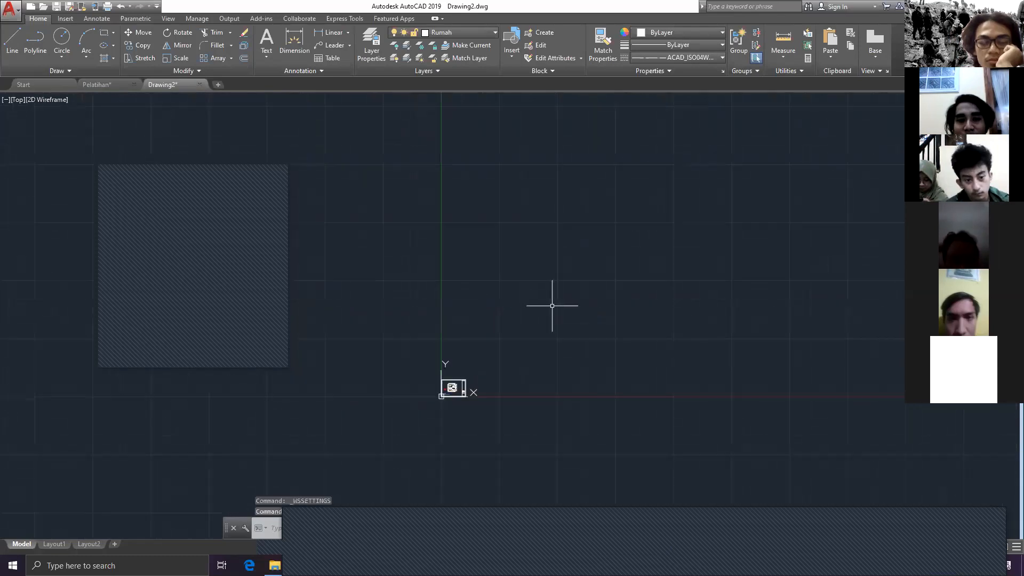
pyautogui.scroll(2, 552, 306)
pyautogui.moveTo(502, 422); pyautogui.dragTo(620, 293, button='middle')
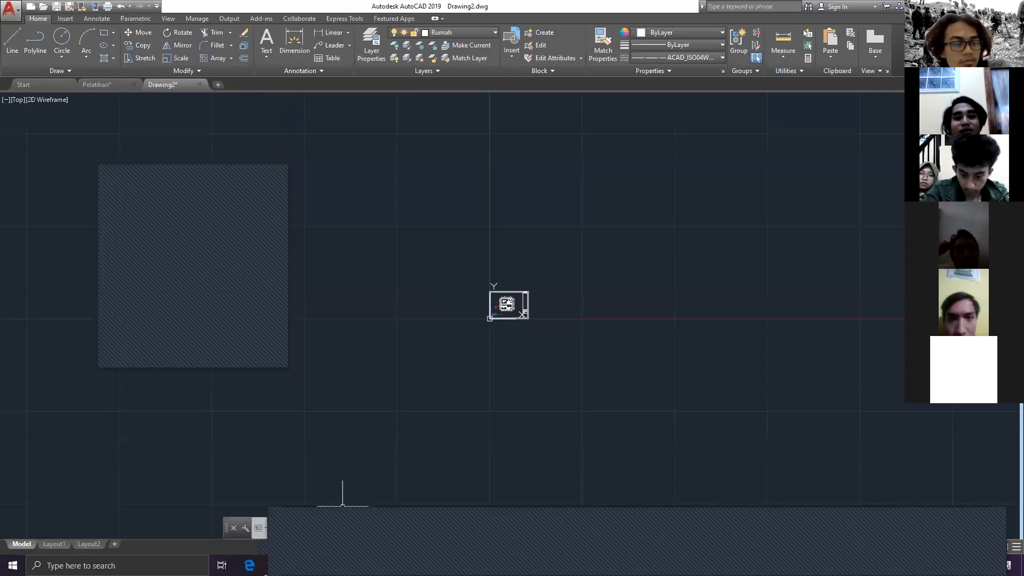
pyautogui.scroll(10, 519, 310)
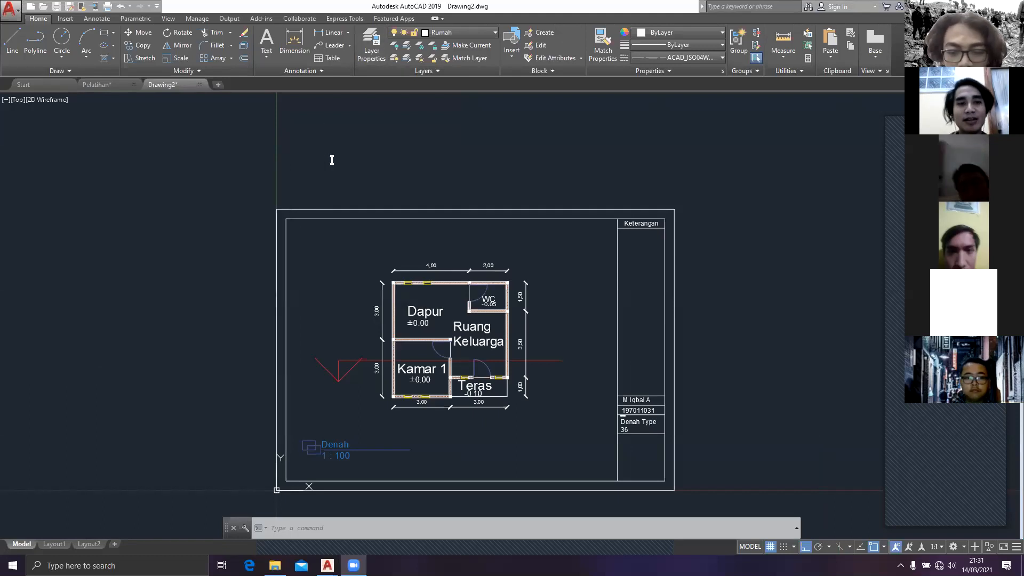
# Step: Review the lines, symbols and arrows, text and primary units settings of the ISO-25 dimension style
pyautogui.click(348, 150)
pyautogui.write('DIMSTY')
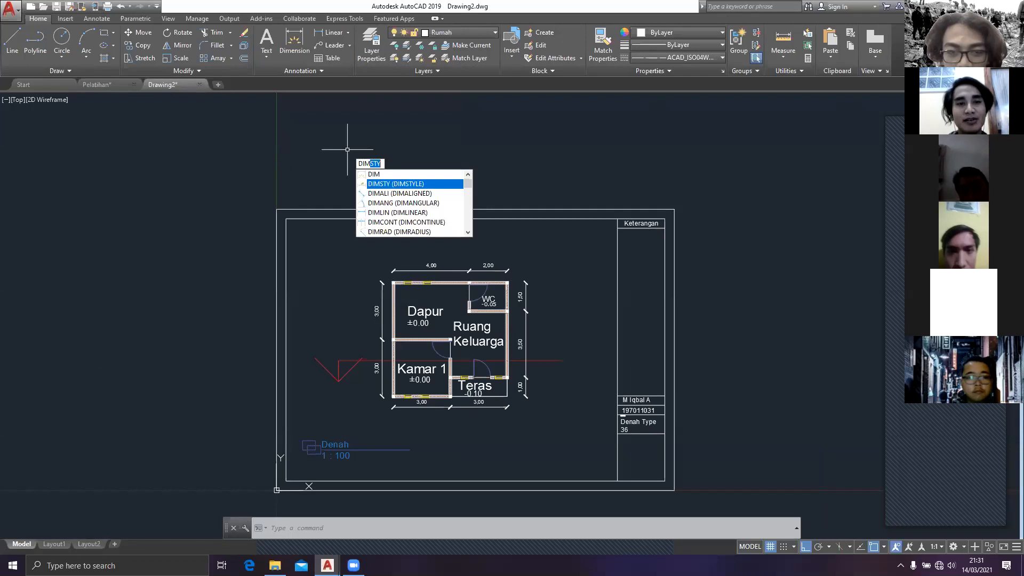
pyautogui.press('Return')
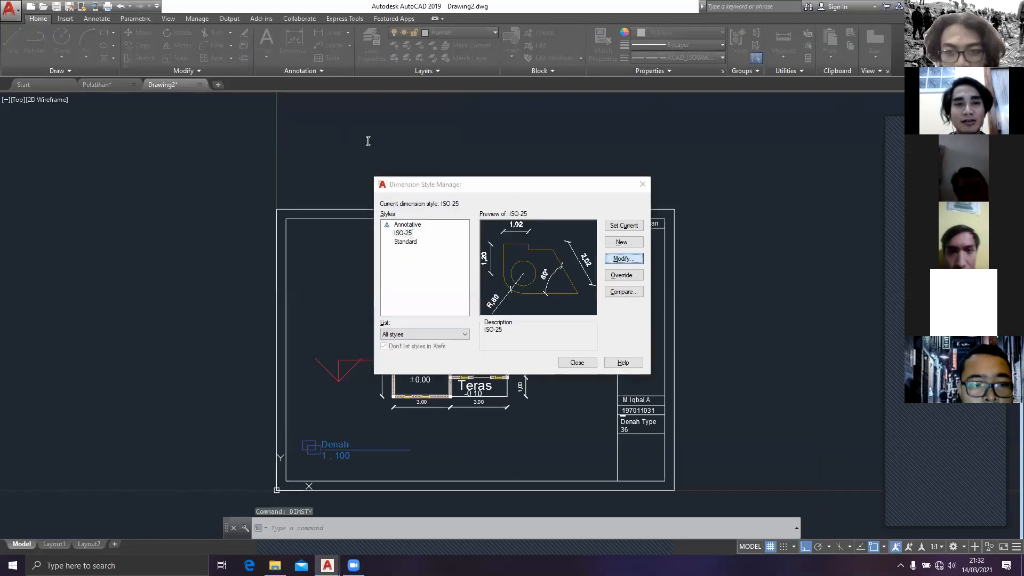
pyautogui.click(624, 258)
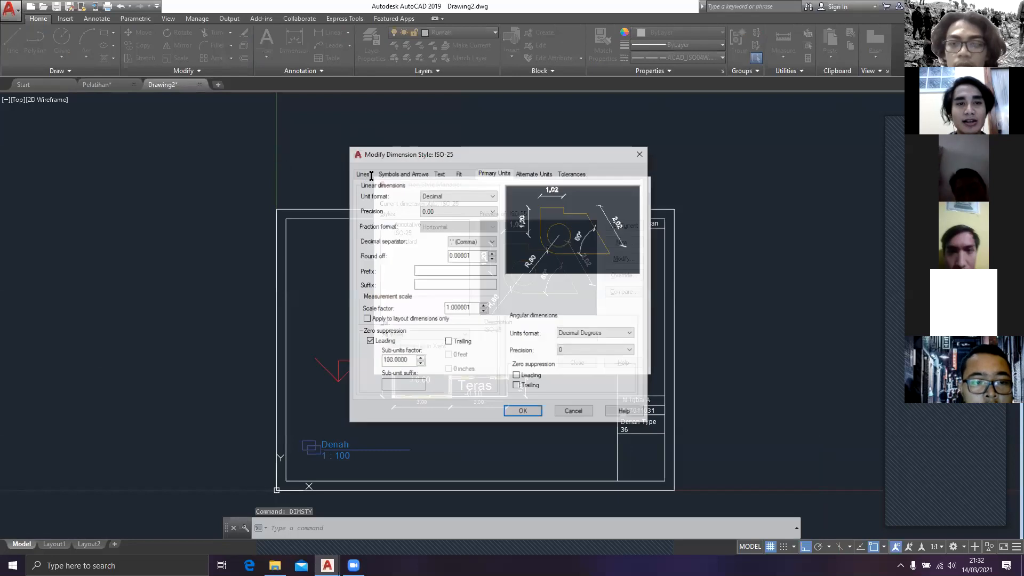
pyautogui.click(362, 173)
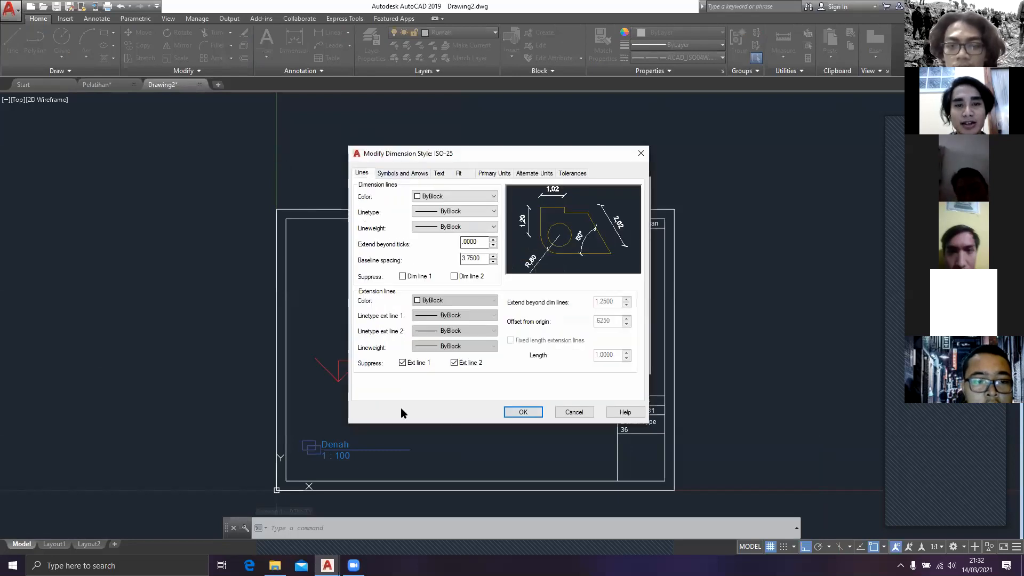
pyautogui.click(408, 174)
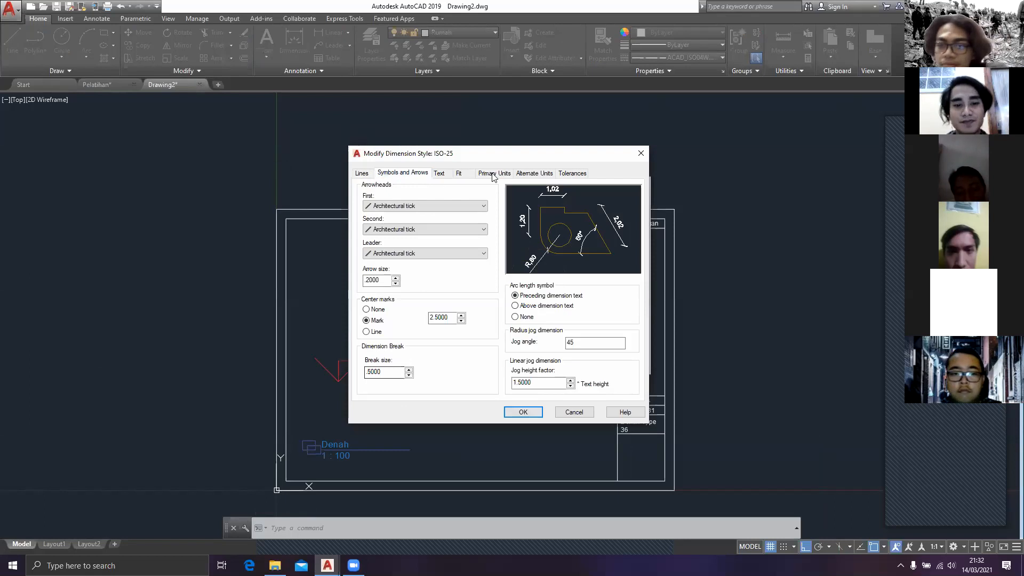
pyautogui.click(440, 174)
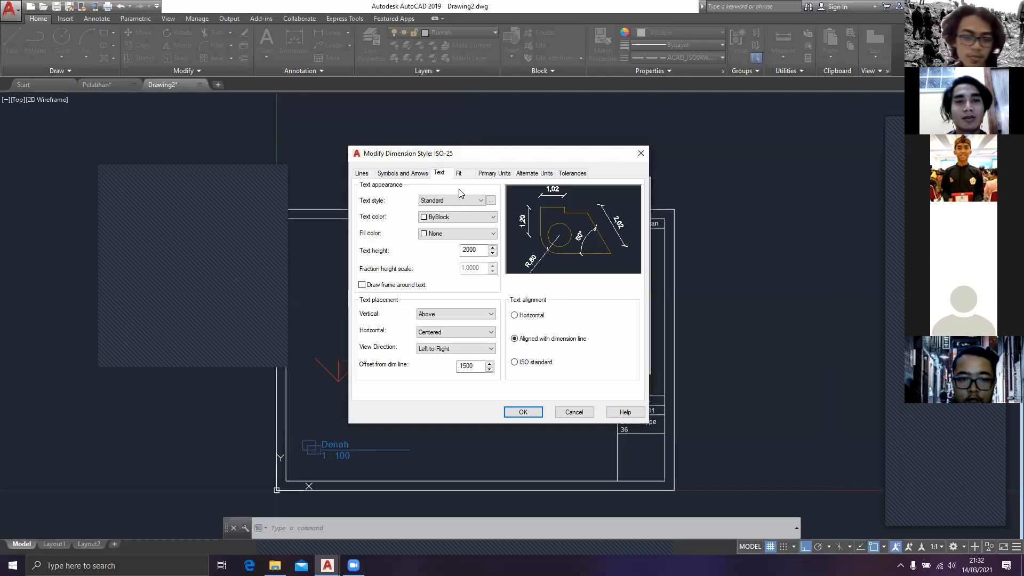
pyautogui.click(492, 176)
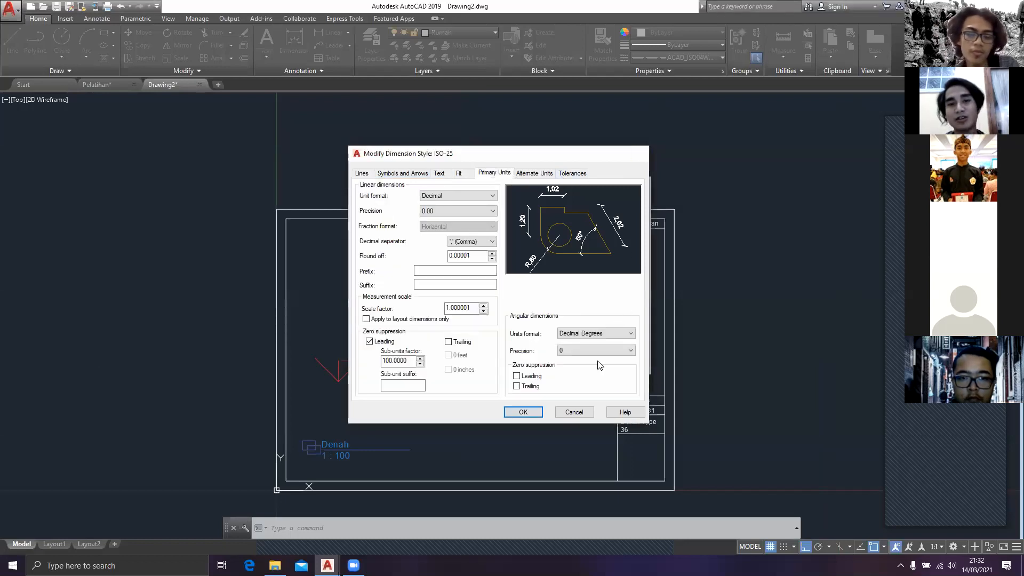
pyautogui.click(525, 413)
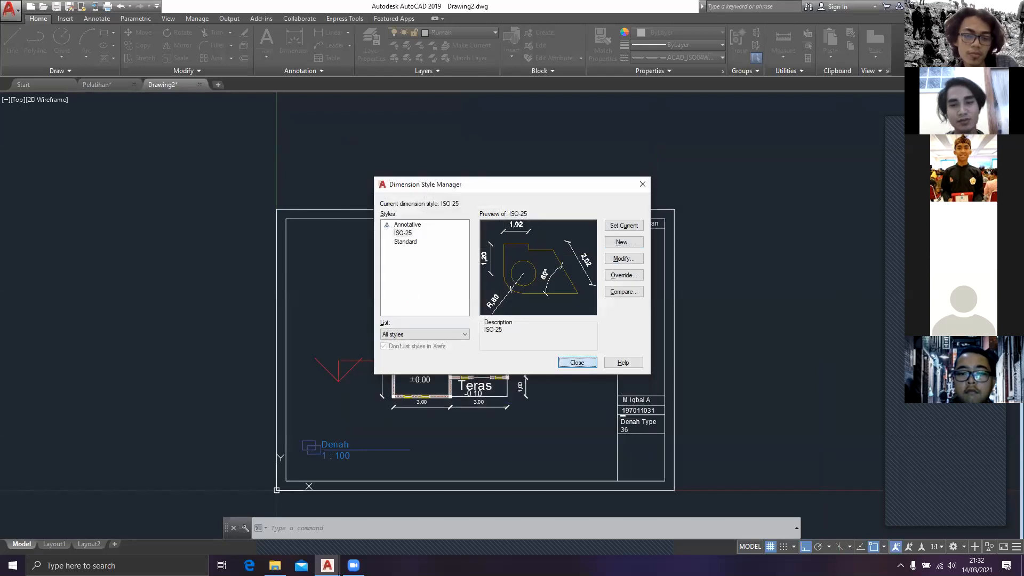
pyautogui.click(589, 361)
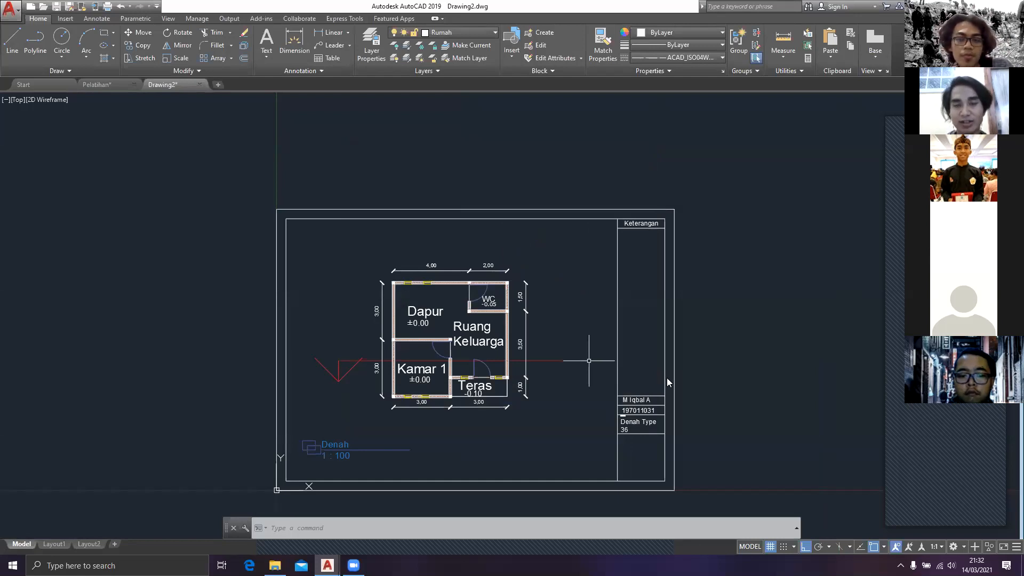
pyautogui.moveTo(667, 378); pyautogui.dragTo(642, 288, button='middle')
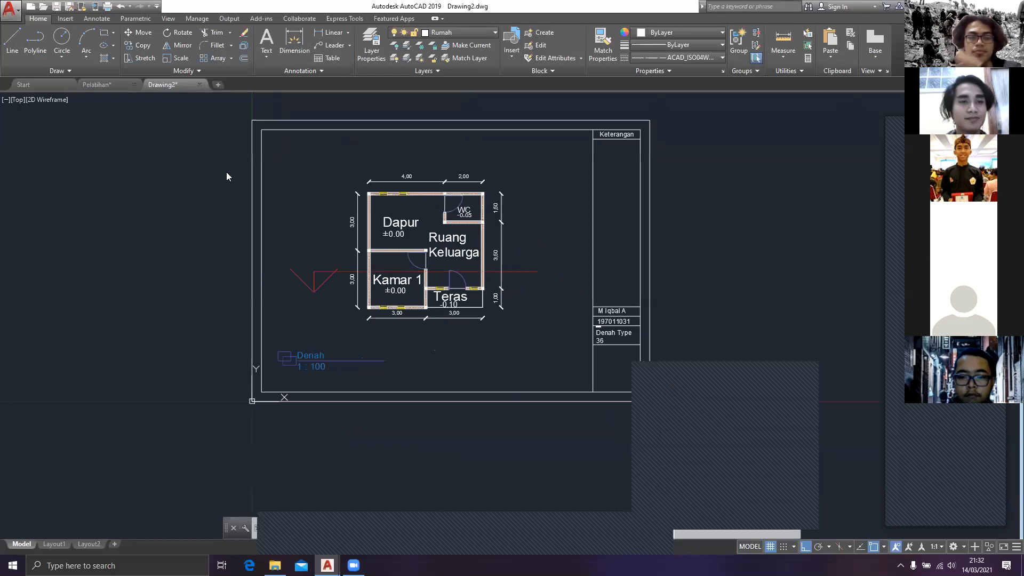
pyautogui.scroll(-2, 535, 338)
pyautogui.scroll(2, 537, 338)
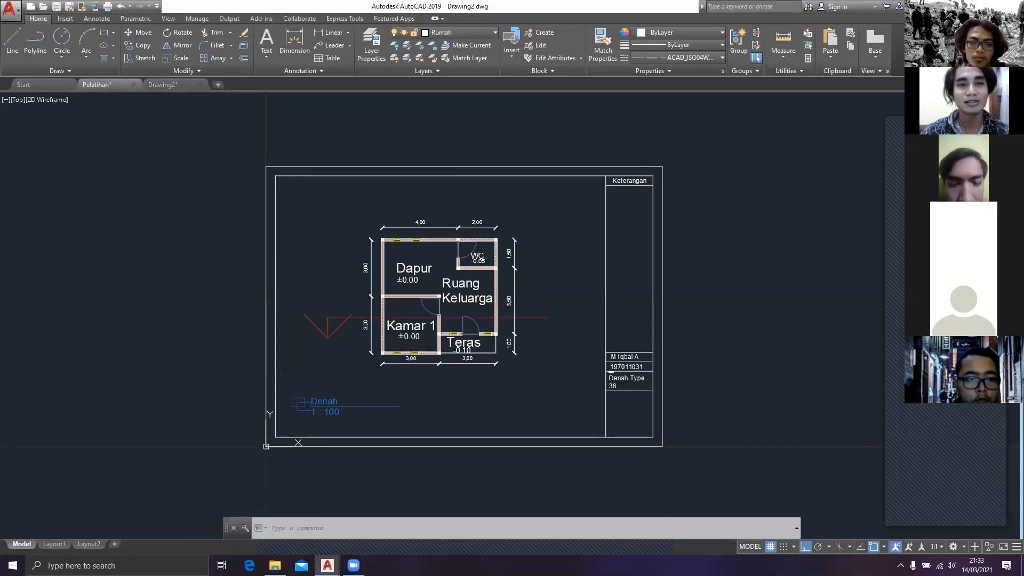
# Step: Switch to the Pelatihan drawing and examine the Tampak Depan, Tampak Samping Kiri and Tampak Samping Kanan elevation sheets
pyautogui.click(96, 85)
pyautogui.scroll(5, 637, 233)
pyautogui.moveTo(637, 233)
pyautogui.mouseDown(button='middle')
pyautogui.moveTo(357, 255)
pyautogui.moveTo(432, 294)
pyautogui.mouseUp(button='middle')
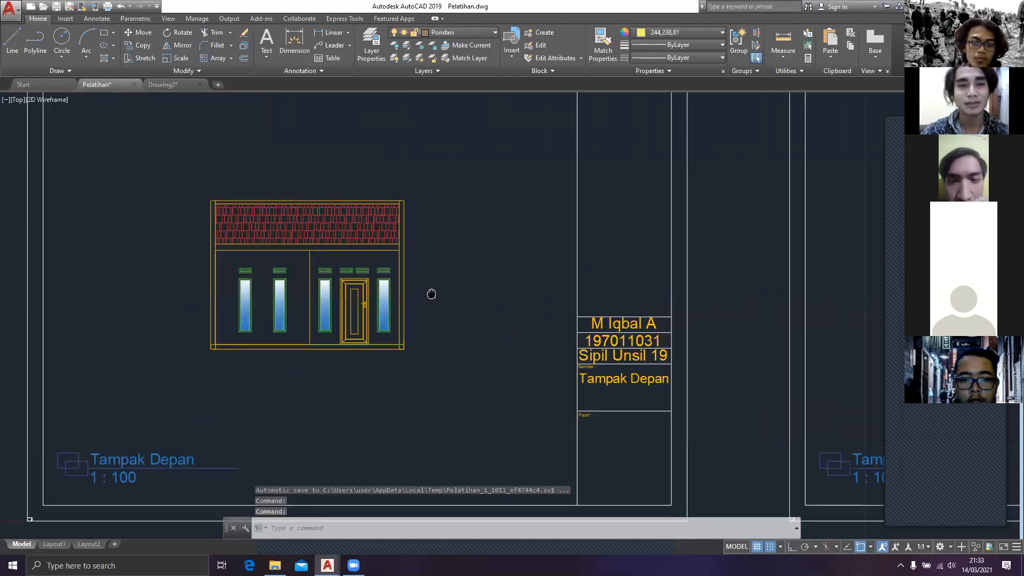
pyautogui.scroll(-3, 247, 283)
pyautogui.scroll(3, 320, 281)
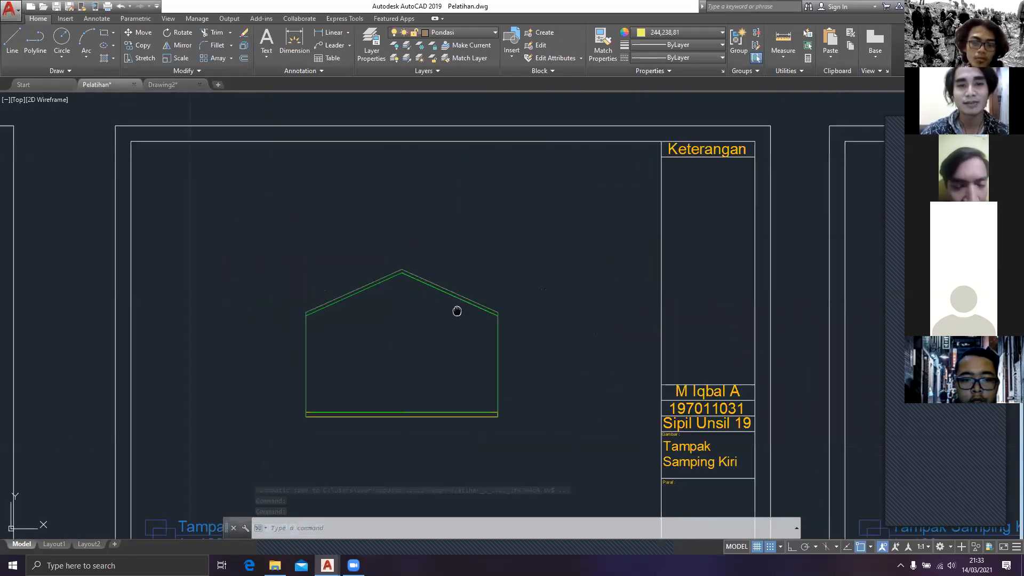
pyautogui.moveTo(457, 311); pyautogui.dragTo(389, 304, button='middle')
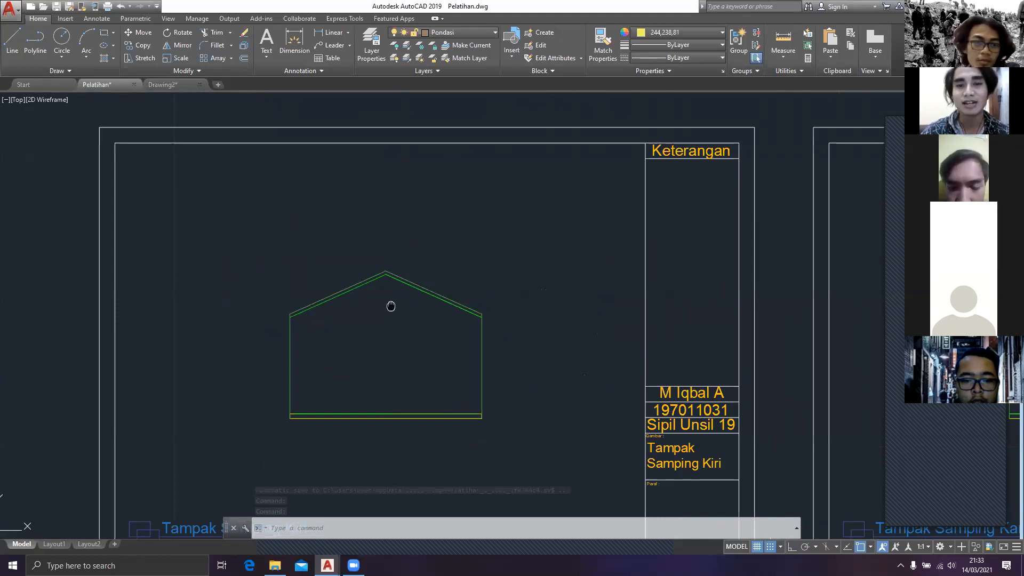
pyautogui.scroll(-2, 391, 306)
pyautogui.moveTo(710, 331); pyautogui.dragTo(93, 264, button='middle')
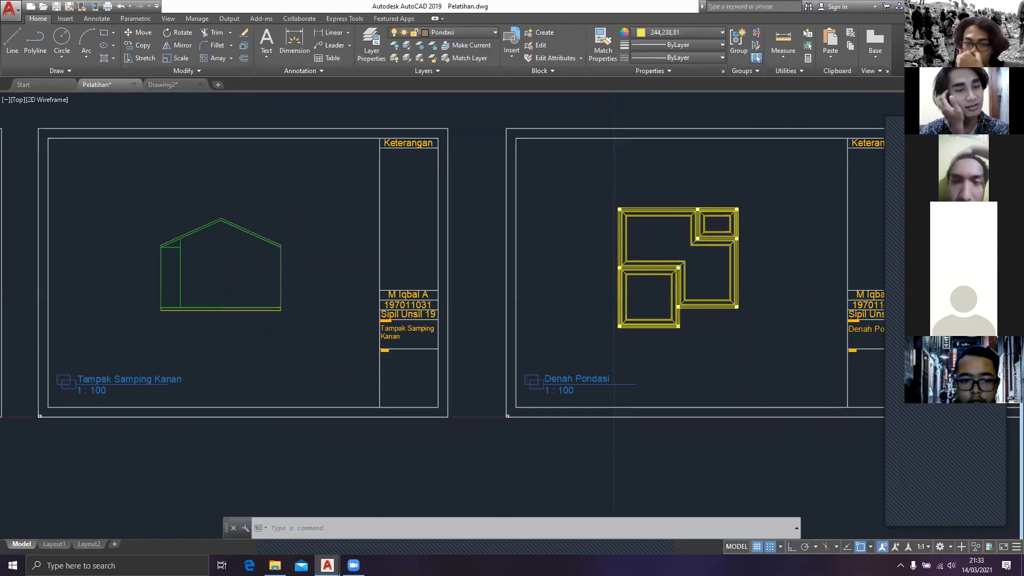
# Step: Examine the foundation plan, roof plan and Denah Potongan A section sheets in the Pelatihan drawing
pyautogui.moveTo(854, 278); pyautogui.dragTo(515, 292, button='middle')
pyautogui.scroll(-1, 514, 292)
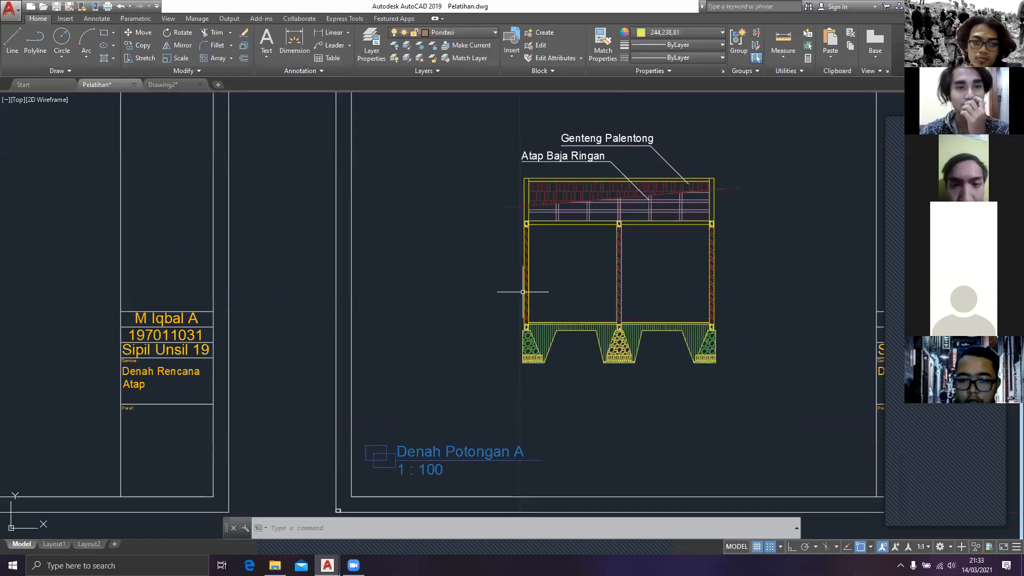
pyautogui.scroll(-2, 407, 263)
pyautogui.moveTo(407, 263); pyautogui.dragTo(747, 261, button='middle')
pyautogui.moveTo(300, 282); pyautogui.dragTo(499, 258, button='middle')
pyautogui.moveTo(303, 282); pyautogui.dragTo(414, 290, button='middle')
pyautogui.scroll(4, 270, 222)
pyautogui.scroll(-6, 270, 229)
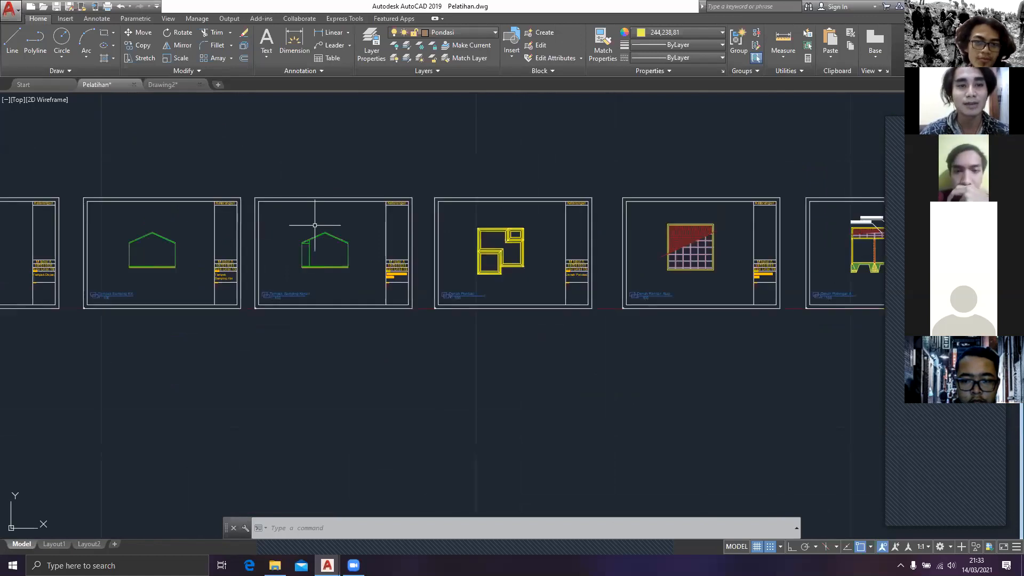
pyautogui.moveTo(627, 257); pyautogui.dragTo(390, 291, button='middle')
pyautogui.scroll(4, 494, 293)
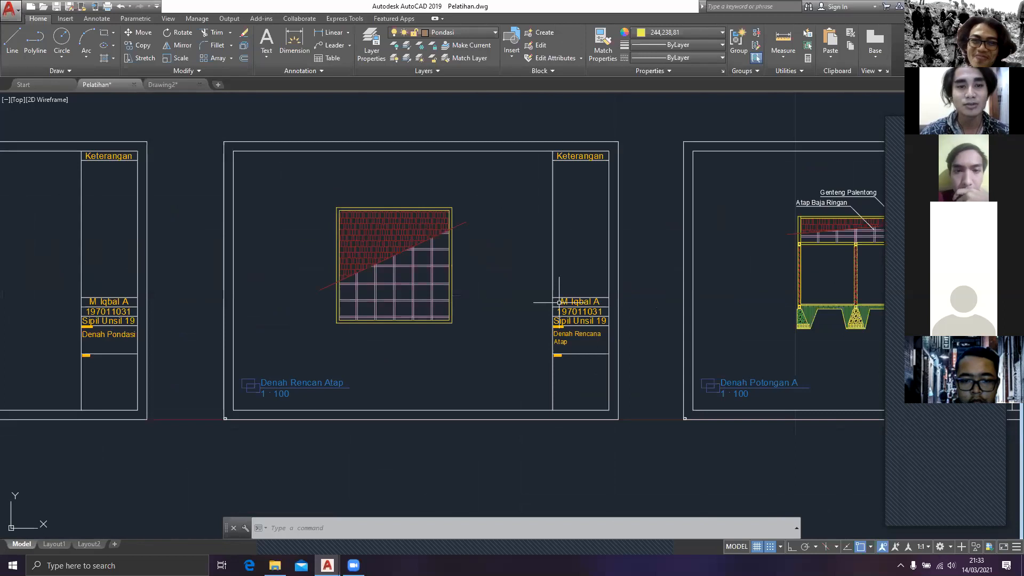
# Step: Examine the Denah Potongan A section sheet and recheck the elevation sheets in the Pelatihan drawing
pyautogui.moveTo(559, 303); pyautogui.dragTo(184, 288, button='middle')
pyautogui.scroll(4, 516, 281)
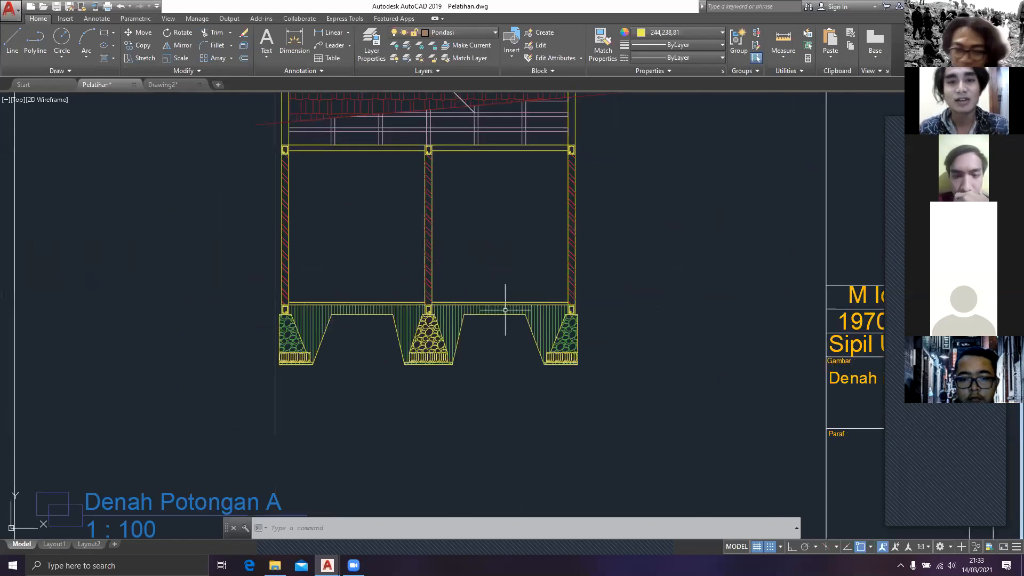
pyautogui.moveTo(505, 309); pyautogui.dragTo(490, 308, button='middle')
pyautogui.scroll(-4, 435, 327)
pyautogui.moveTo(435, 326); pyautogui.dragTo(599, 227, button='middle')
pyautogui.moveTo(176, 202); pyautogui.dragTo(774, 256, button='middle')
pyautogui.moveTo(158, 232); pyautogui.dragTo(533, 240, button='middle')
pyautogui.moveTo(255, 274); pyautogui.dragTo(683, 312, button='middle')
pyautogui.moveTo(268, 253); pyautogui.dragTo(563, 257, button='middle')
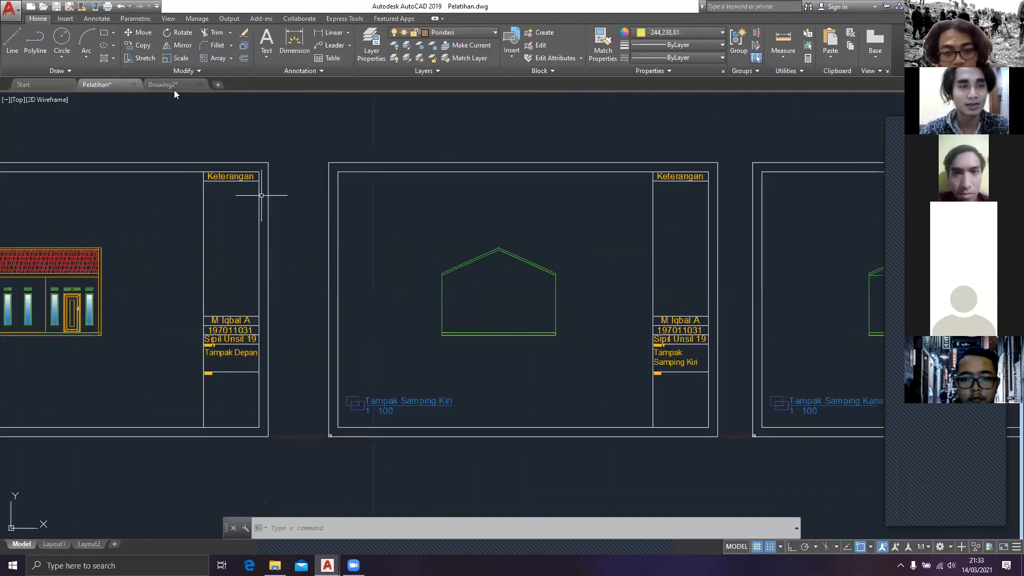
pyautogui.moveTo(261, 194); pyautogui.dragTo(583, 194, button='middle')
pyautogui.scroll(-2, 219, 233)
pyautogui.moveTo(164, 87)
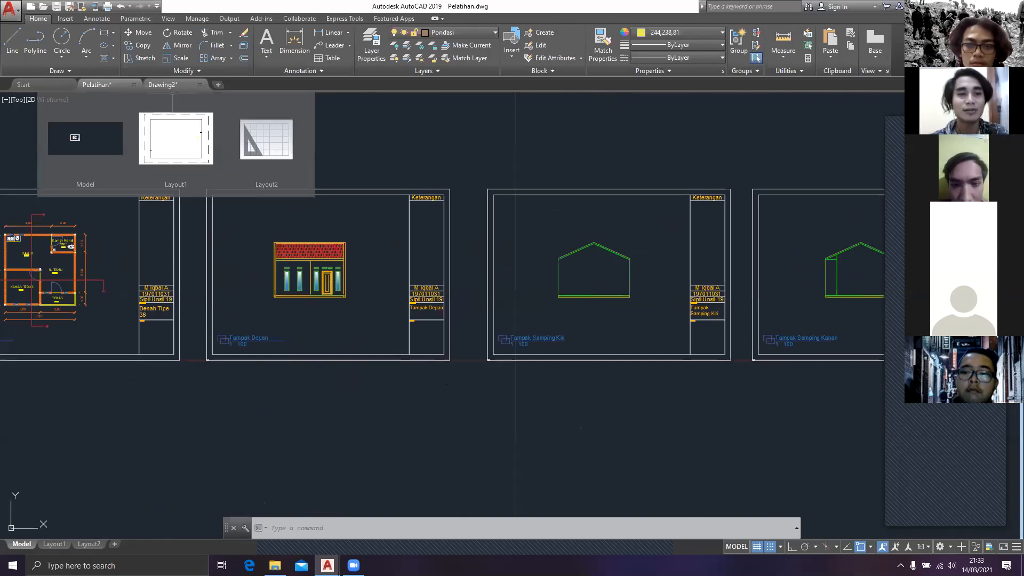
pyautogui.moveTo(366, 259); pyautogui.dragTo(258, 290, button='middle')
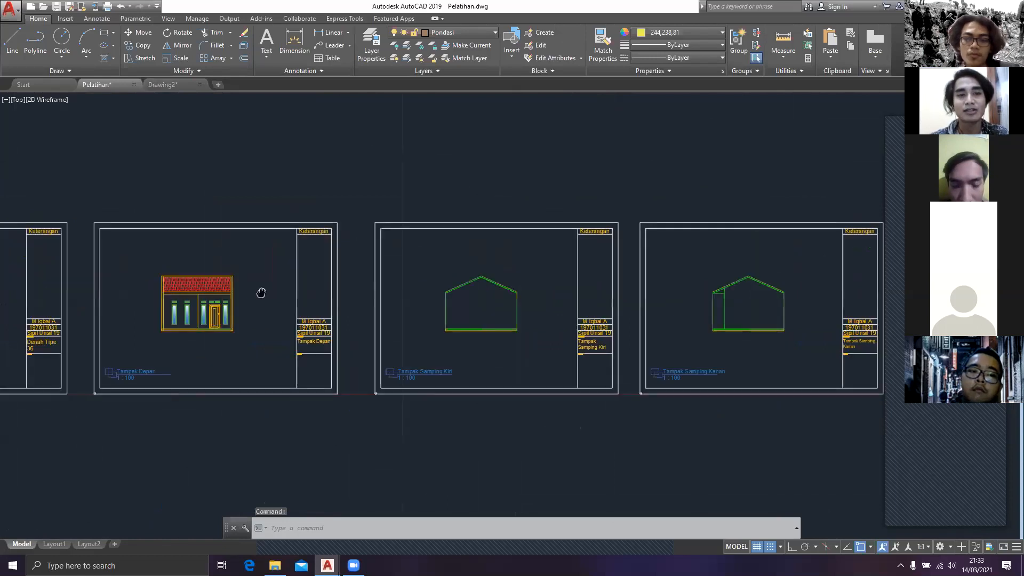
pyautogui.scroll(-3, 258, 290)
# Step: Look briefly at Drawing2, return to Pelatihan and examine its row of sheets through to the Denah Pondasi foundation plan
pyautogui.click(179, 85)
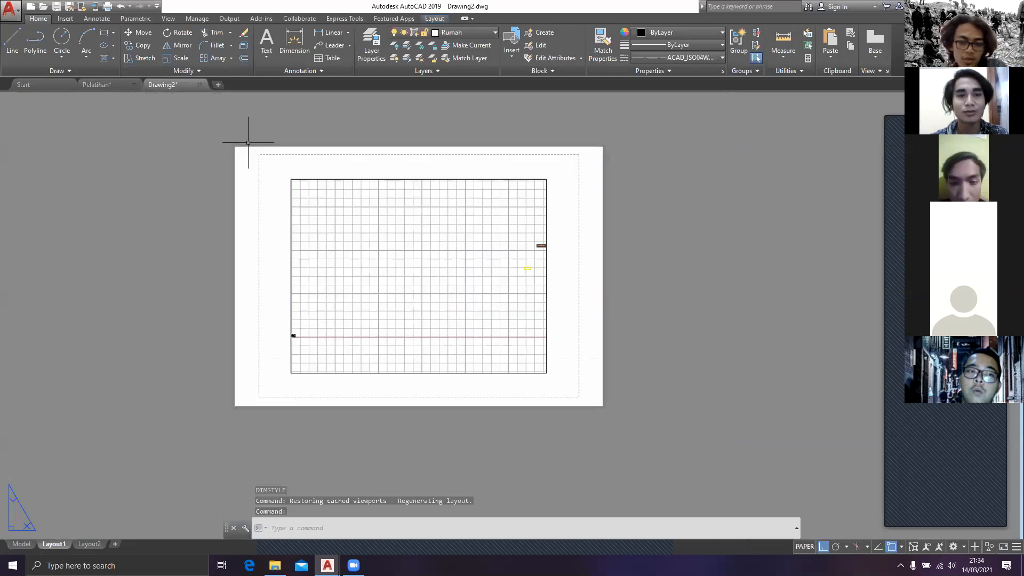
pyautogui.click(98, 84)
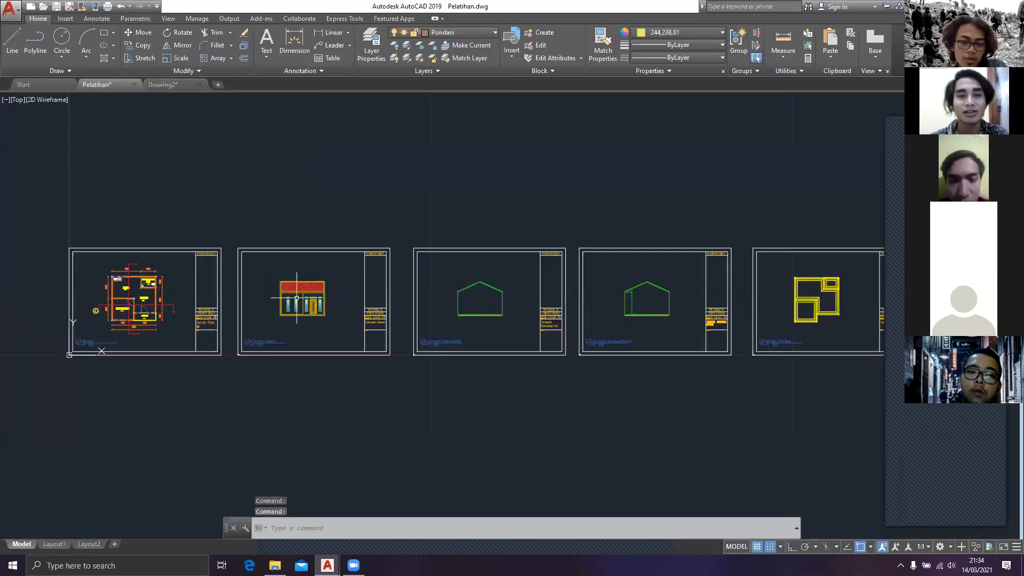
pyautogui.moveTo(296, 298); pyautogui.dragTo(237, 300, button='middle')
pyautogui.moveTo(495, 339); pyautogui.dragTo(276, 349, button='middle')
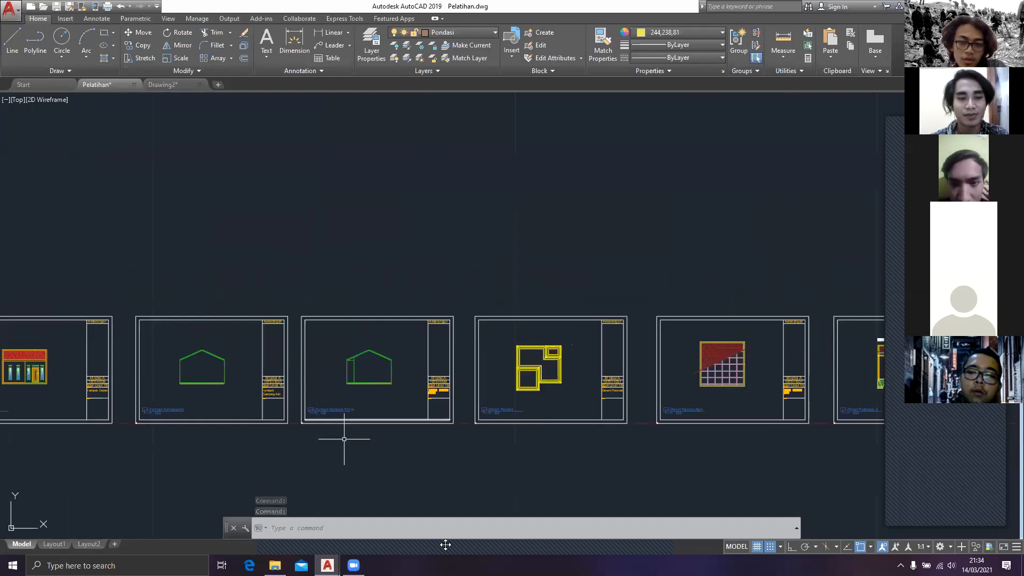
pyautogui.moveTo(372, 408); pyautogui.dragTo(349, 411, button='middle')
pyautogui.scroll(2, 358, 421)
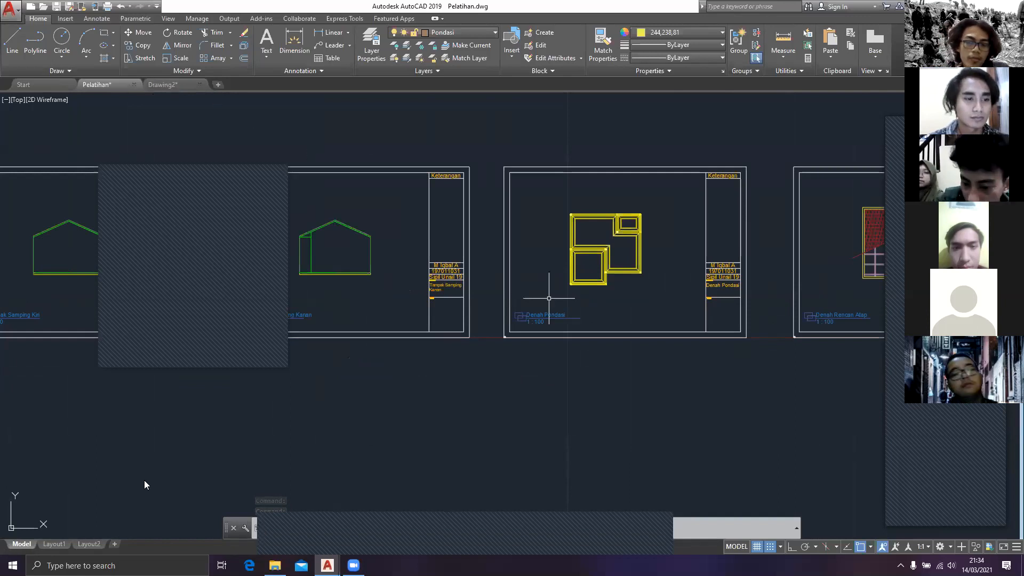
# Step: Switch to Drawing2 and review the Denah floor plan sheet with its section line and title block
pyautogui.hotkey('ctrl', 'Tab')
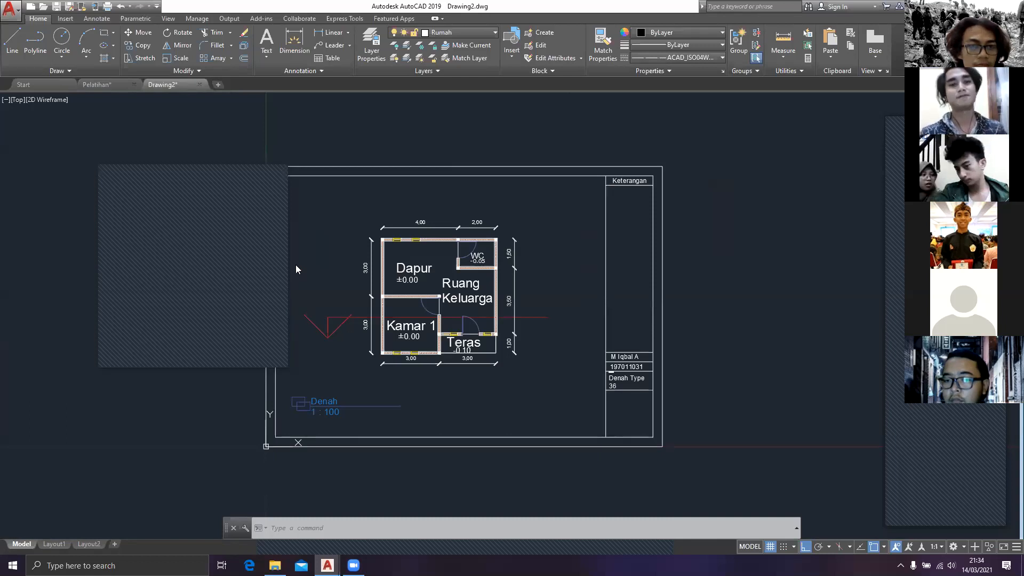
pyautogui.click(220, 168)
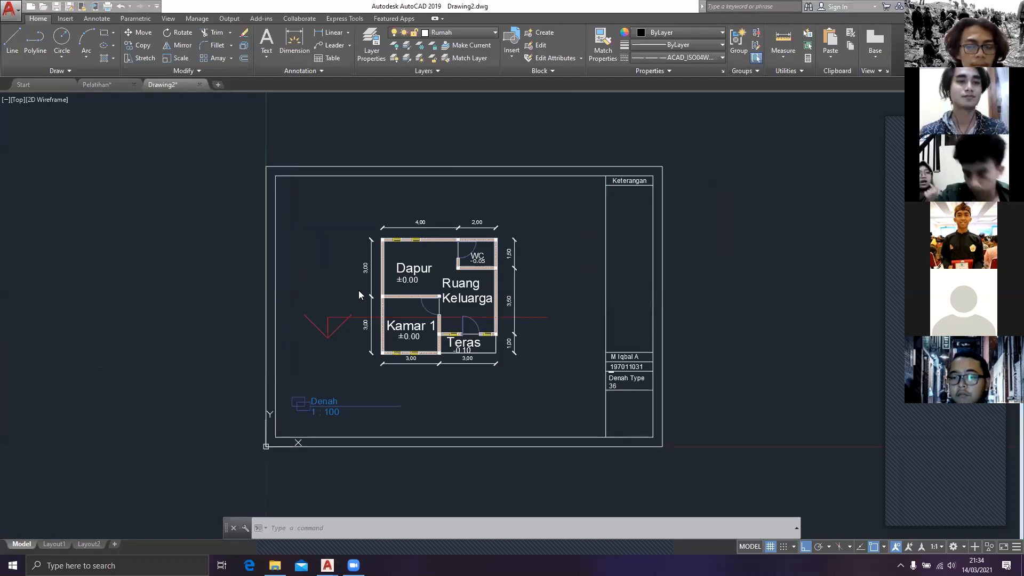
pyautogui.moveTo(327, 278)
pyautogui.mouseDown(button='middle')
pyautogui.moveTo(284, 252)
pyautogui.moveTo(329, 271)
pyautogui.mouseUp(button='middle')
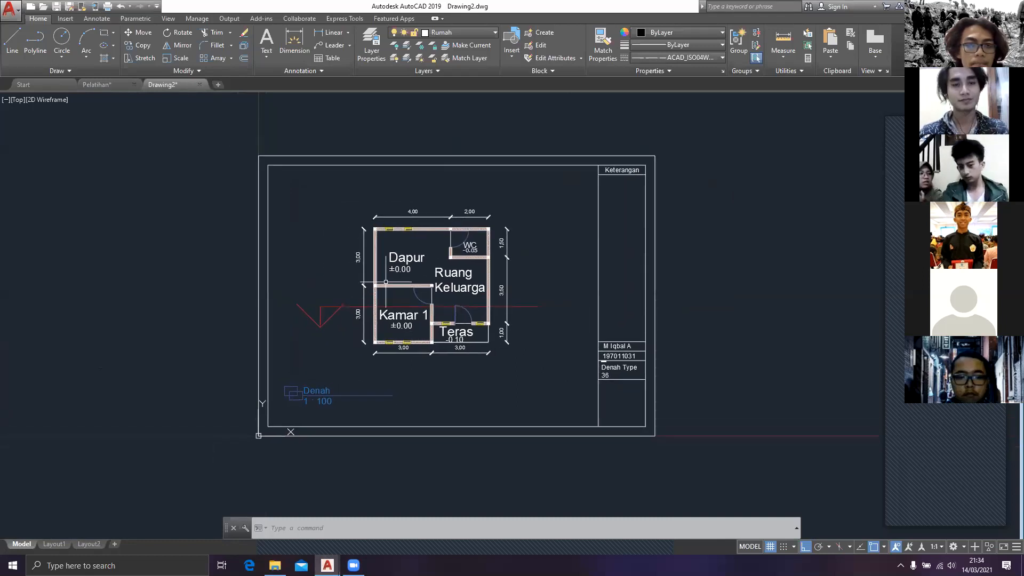
pyautogui.press('Escape')
pyautogui.press('Escape')
pyautogui.press('Escape')
pyautogui.moveTo(581, 348); pyautogui.dragTo(568, 336, button='middle')
pyautogui.moveTo(498, 334); pyautogui.dragTo(539, 327, button='middle')
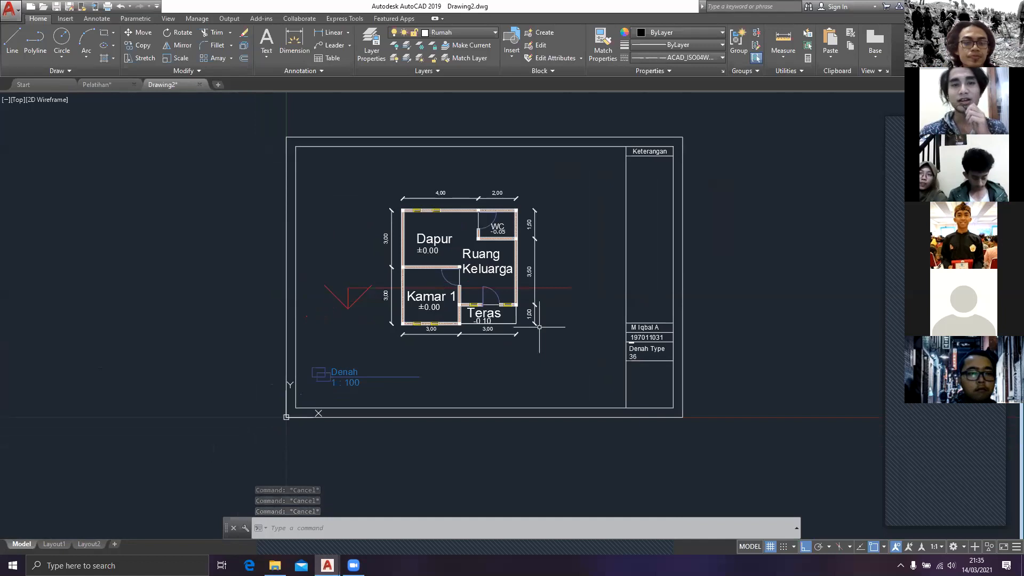
pyautogui.moveTo(584, 345)
pyautogui.mouseDown(button='middle')
pyautogui.moveTo(558, 391)
pyautogui.moveTo(579, 363)
pyautogui.mouseUp(button='middle')
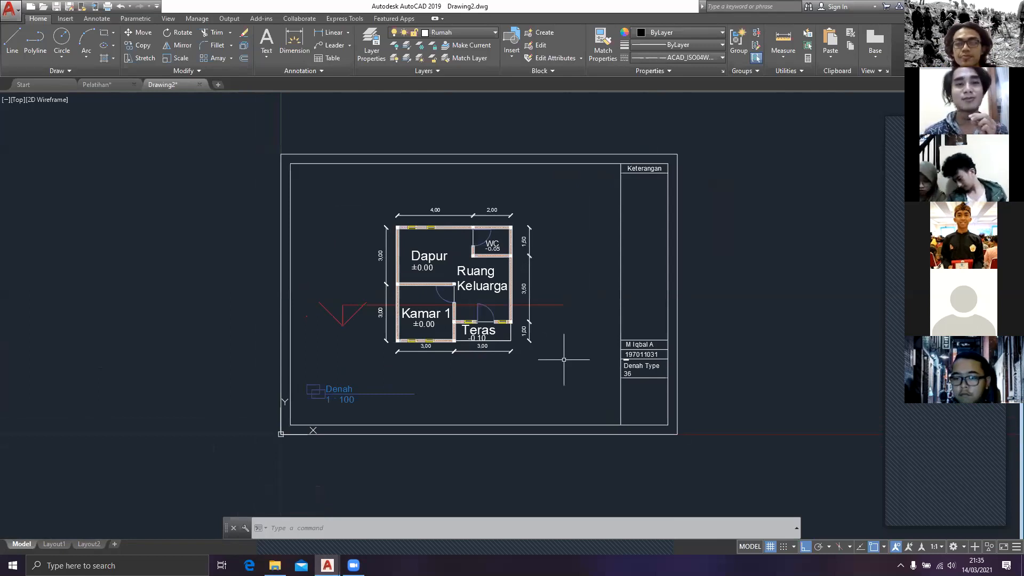
pyautogui.moveTo(564, 360); pyautogui.dragTo(577, 360, button='middle')
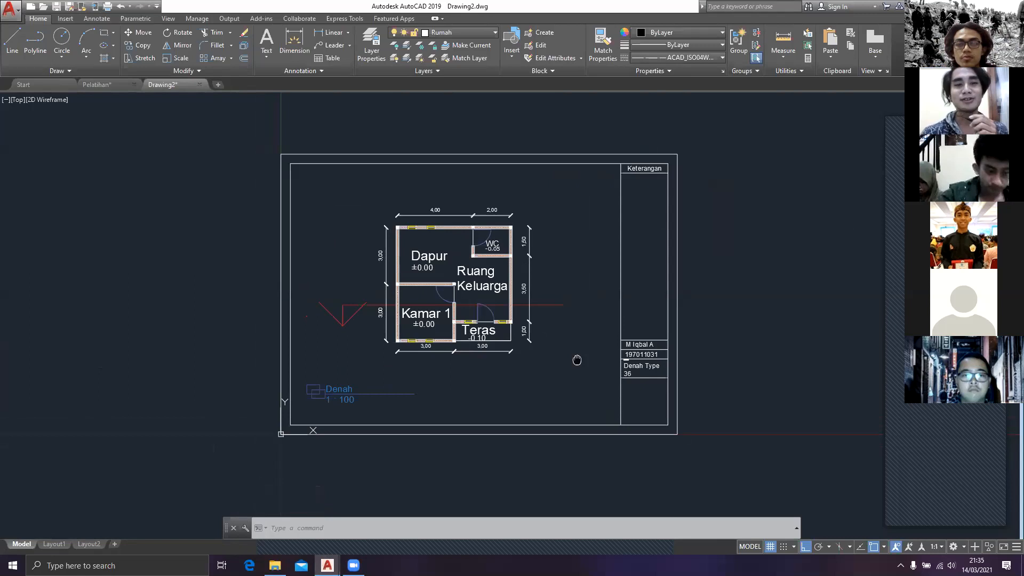
pyautogui.moveTo(577, 360)
pyautogui.mouseDown(button='middle')
pyautogui.moveTo(469, 354)
pyautogui.moveTo(526, 377)
pyautogui.moveTo(487, 385)
pyautogui.mouseUp(button='middle')
pyautogui.scroll(2, 520, 368)
pyautogui.scroll(-2, 464, 369)
pyautogui.scroll(2, 478, 378)
pyautogui.scroll(-2, 469, 386)
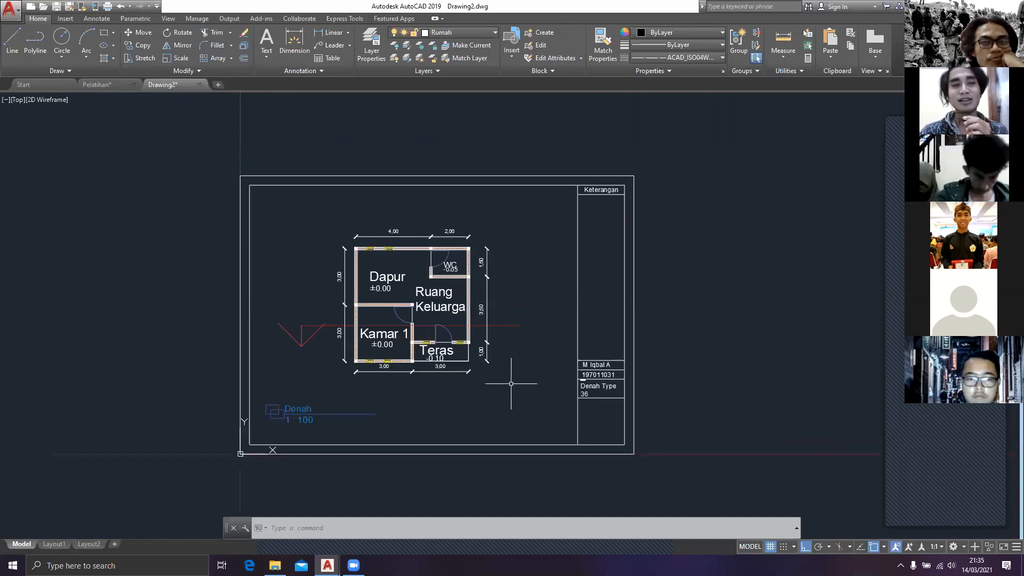
pyautogui.scroll(2, 491, 391)
pyautogui.scroll(-2, 487, 401)
pyautogui.moveTo(481, 400); pyautogui.dragTo(479, 401, button='middle')
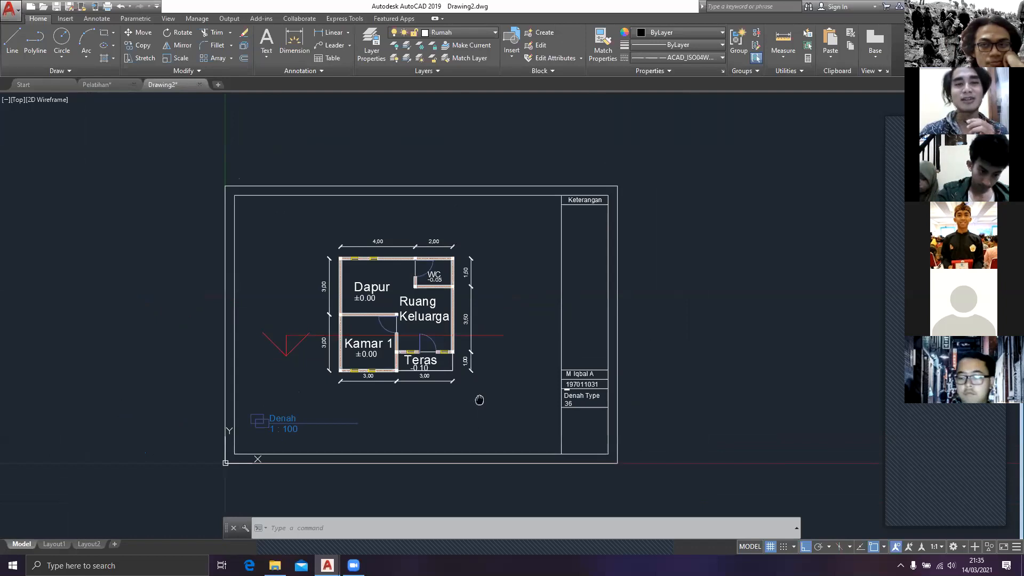
pyautogui.moveTo(479, 400)
pyautogui.mouseDown(button='middle')
pyautogui.moveTo(518, 399)
pyautogui.moveTo(530, 378)
pyautogui.mouseUp(button='middle')
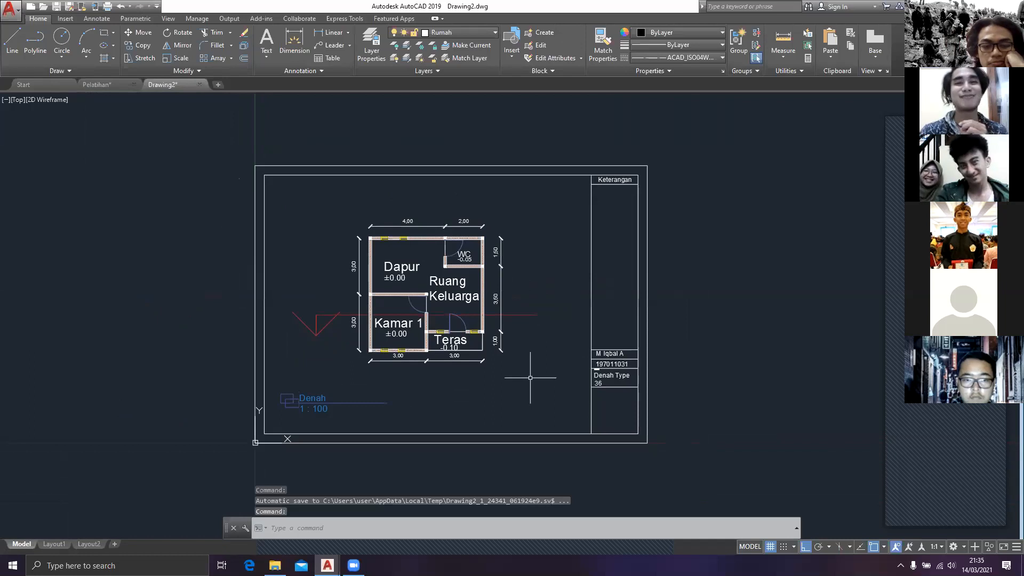
pyautogui.moveTo(531, 377); pyautogui.dragTo(530, 373, button='middle')
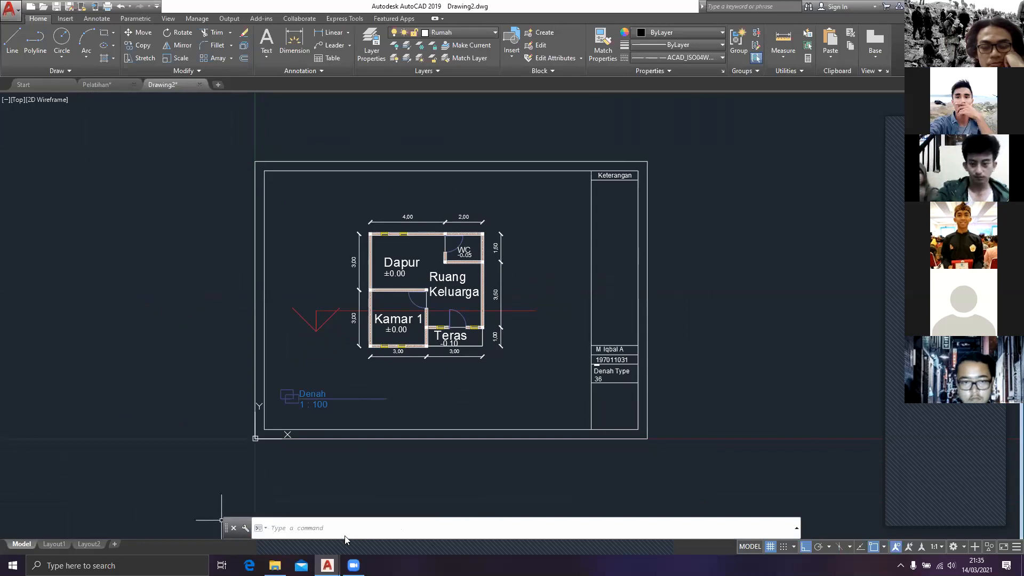
# Step: Stop sharing the screen in the Zoom meeting
pyautogui.moveTo(345, 536)
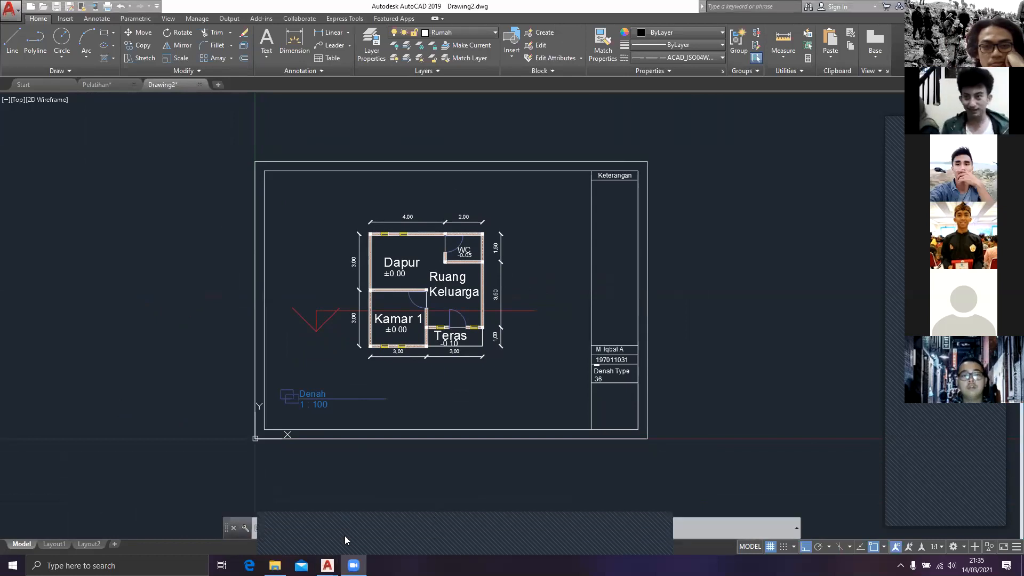
pyautogui.click(518, 519)
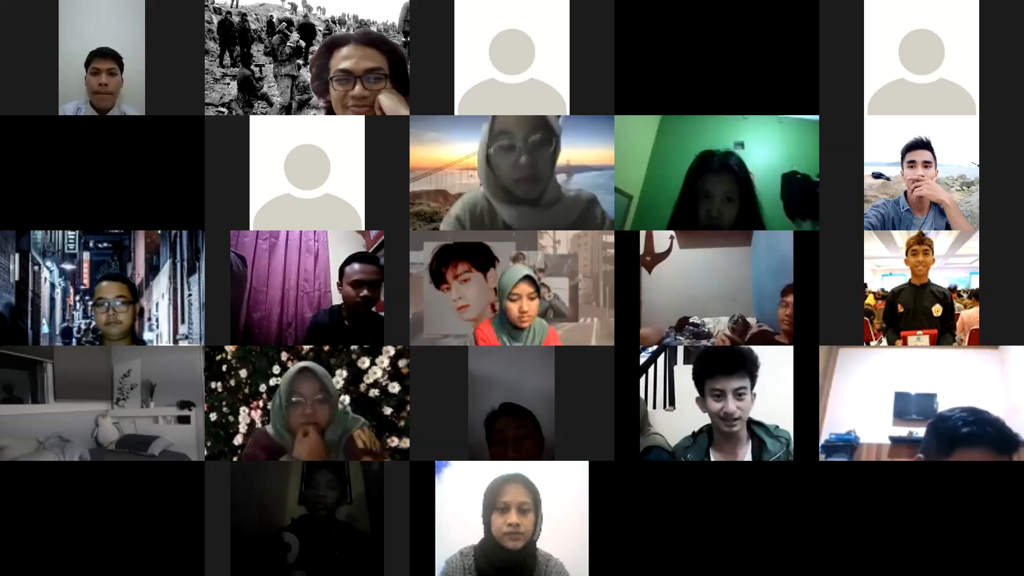